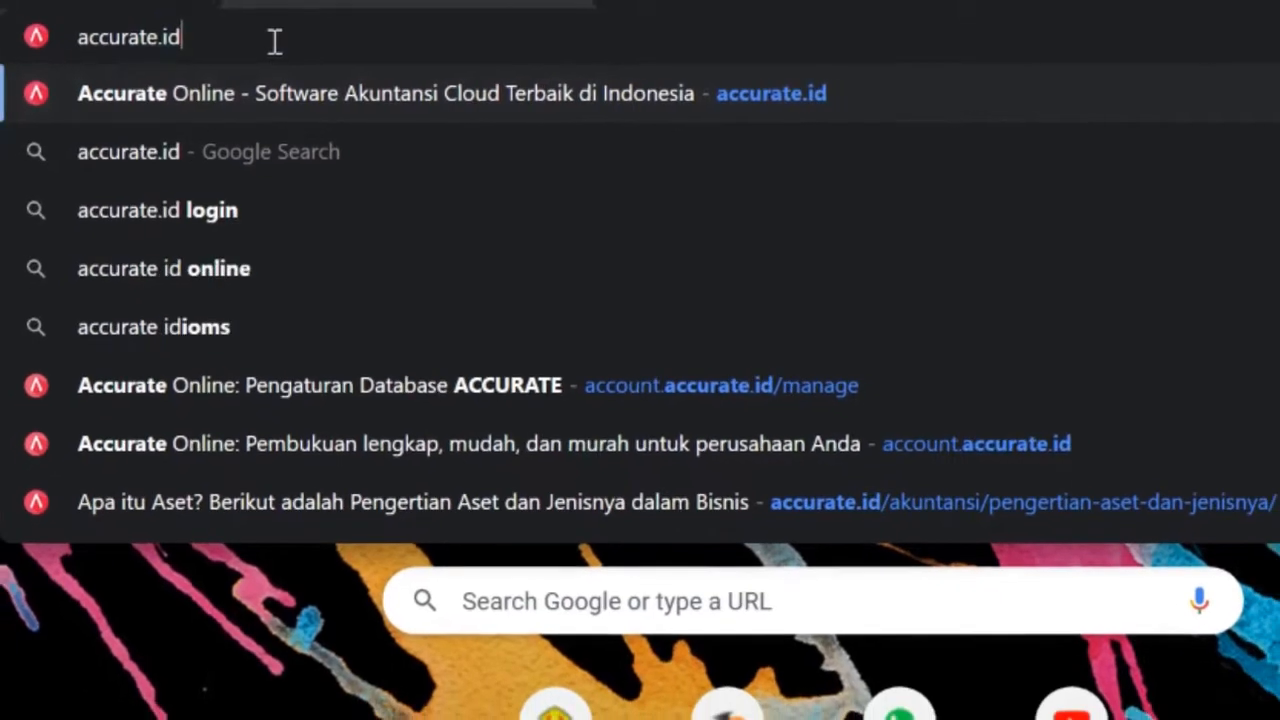
Step: Load accurate.id and open the COBA GRATIS free-trial sign-up form
key("Return")
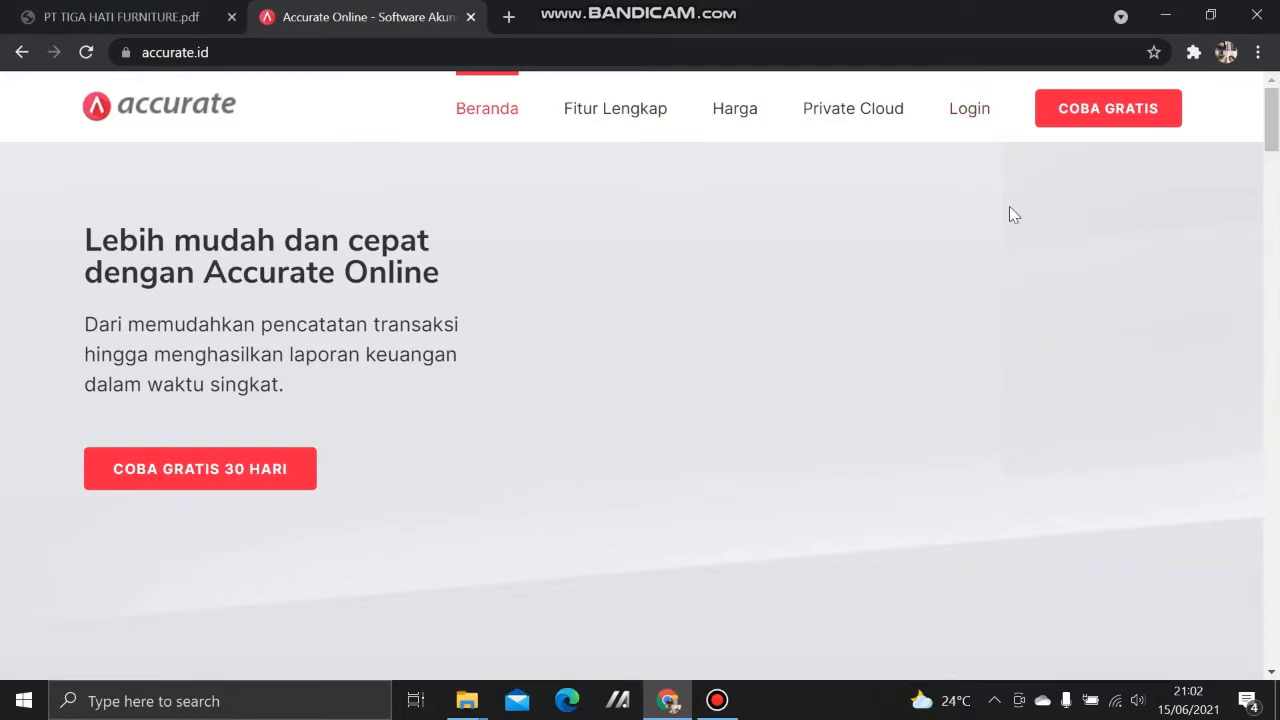
left_click(1087, 110)
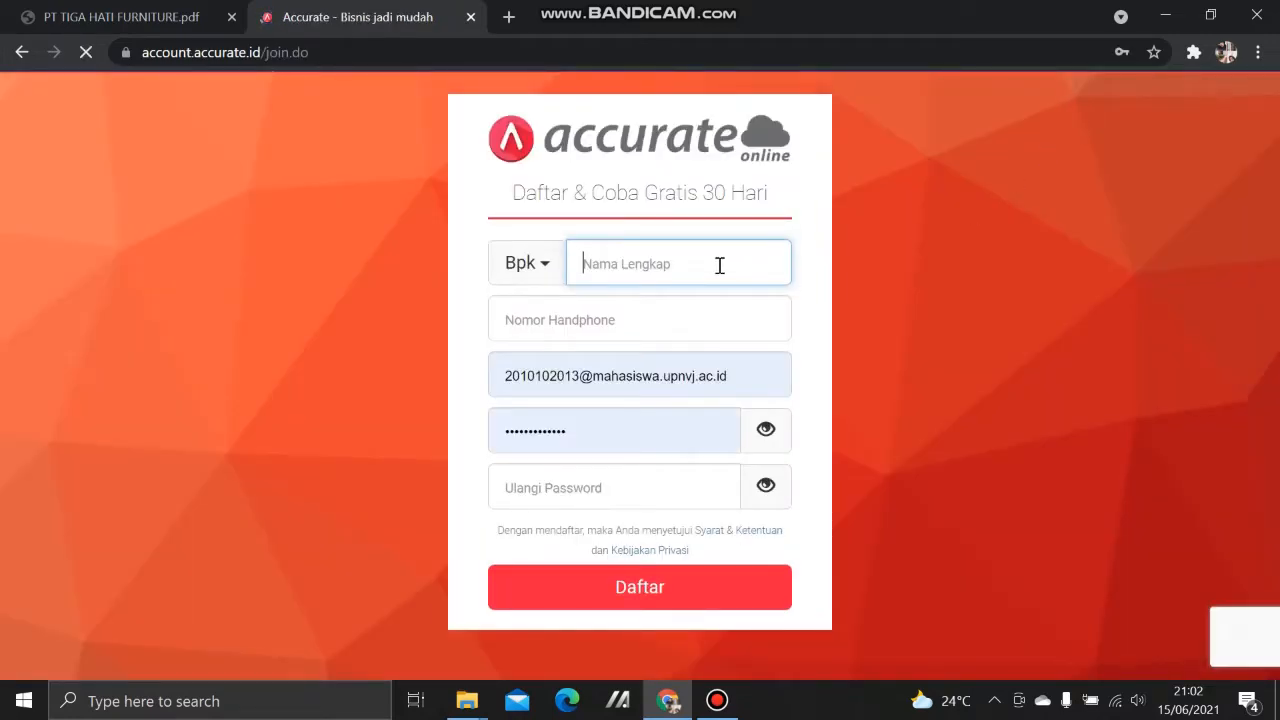
left_click(655, 264)
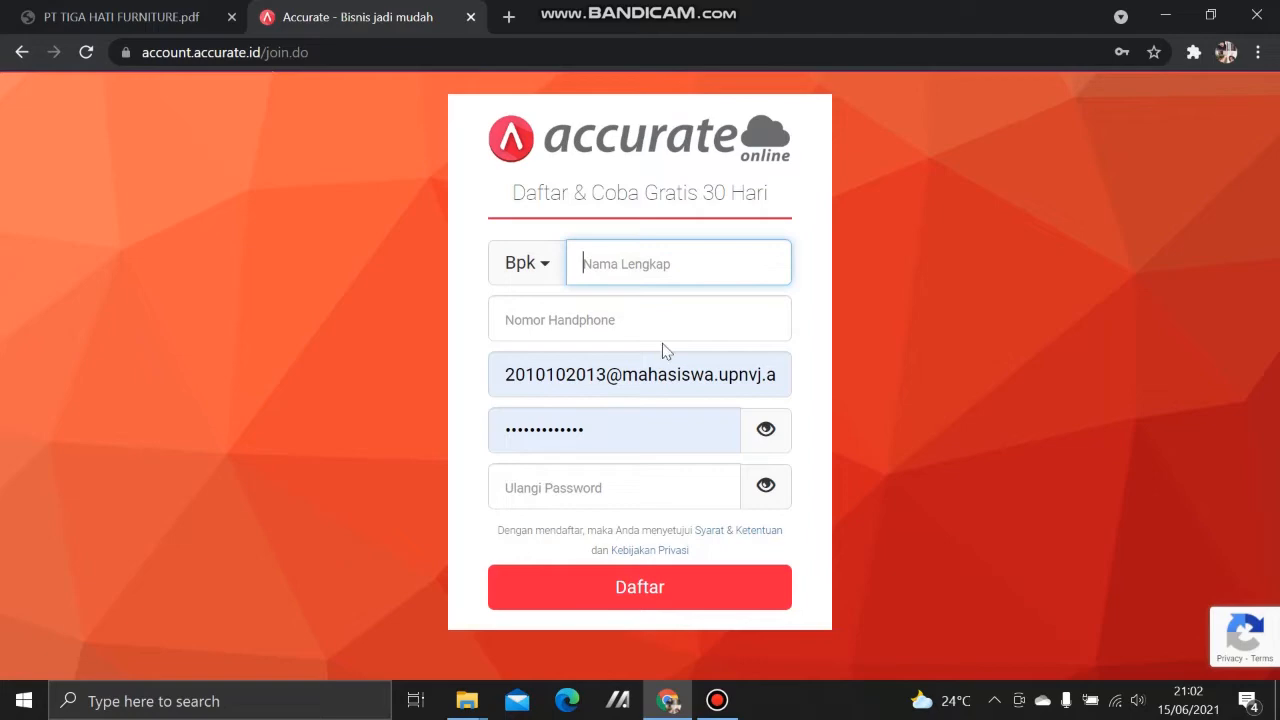
left_click(575, 319)
Step: Look over the form's saved login suggestions, then return to the homepage and open the login page
left_click(624, 370)
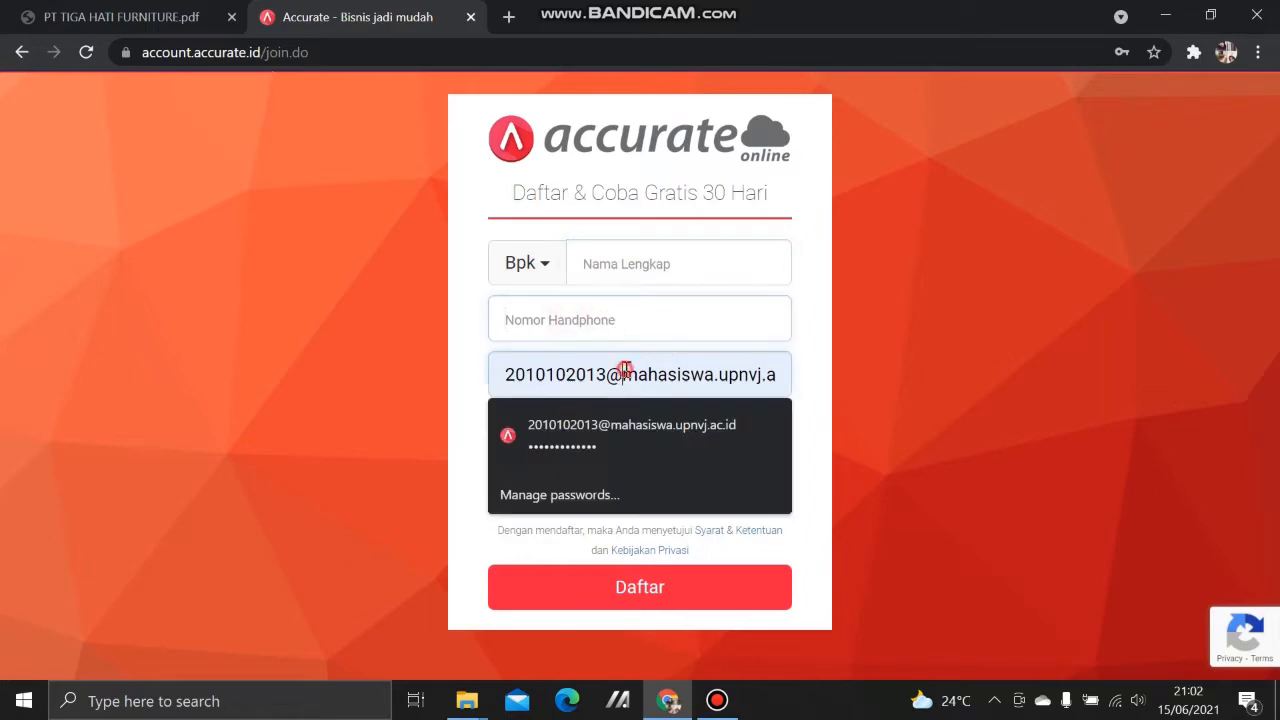
left_click(894, 466)
left_click(654, 434)
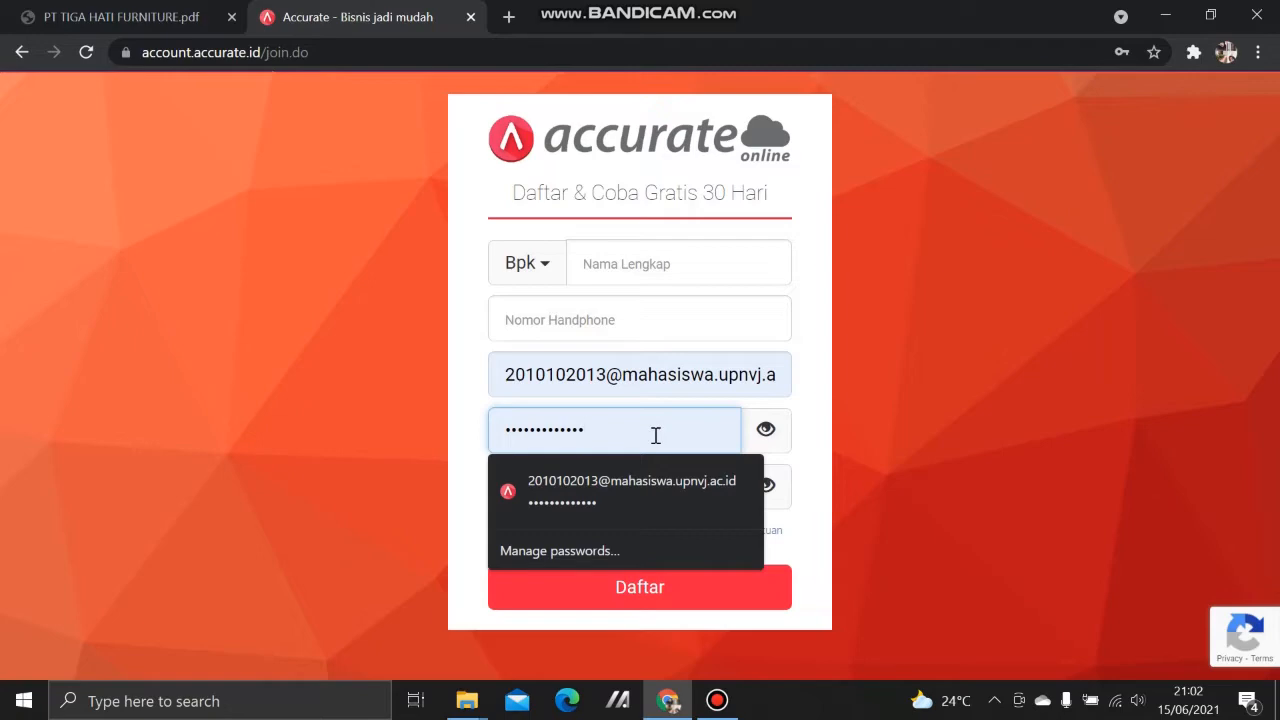
left_click(905, 386)
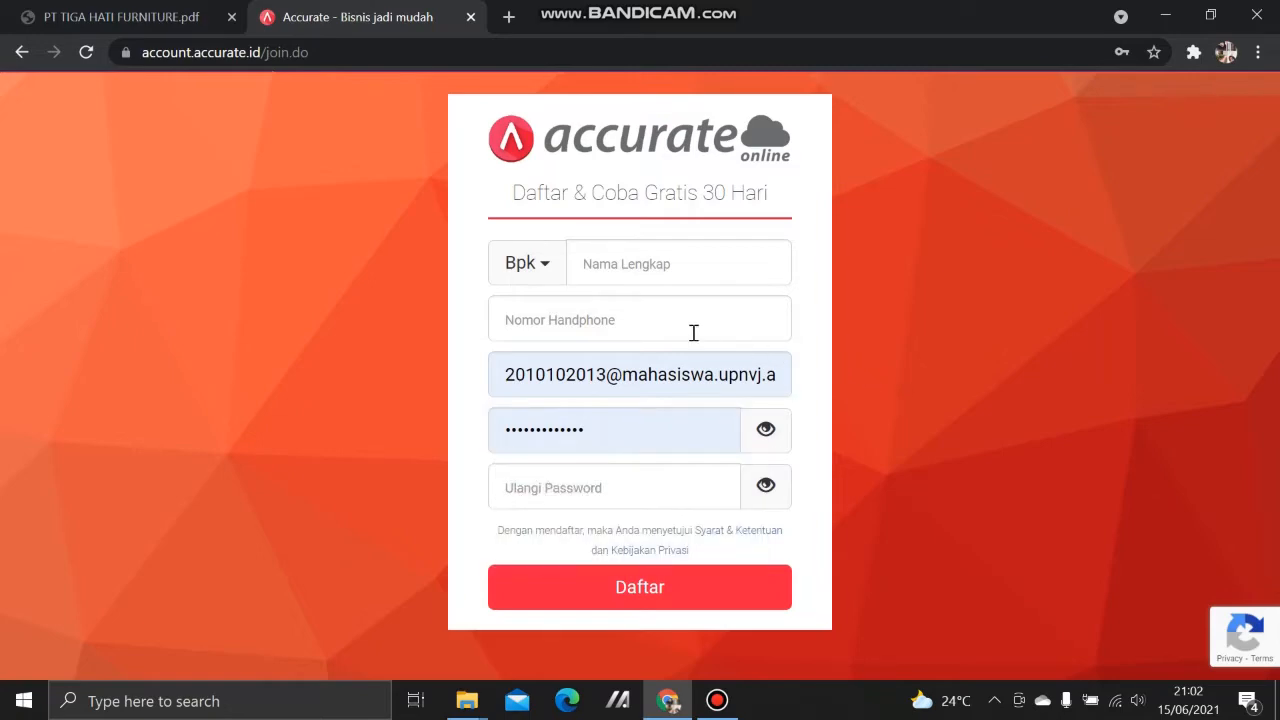
left_click(22, 52)
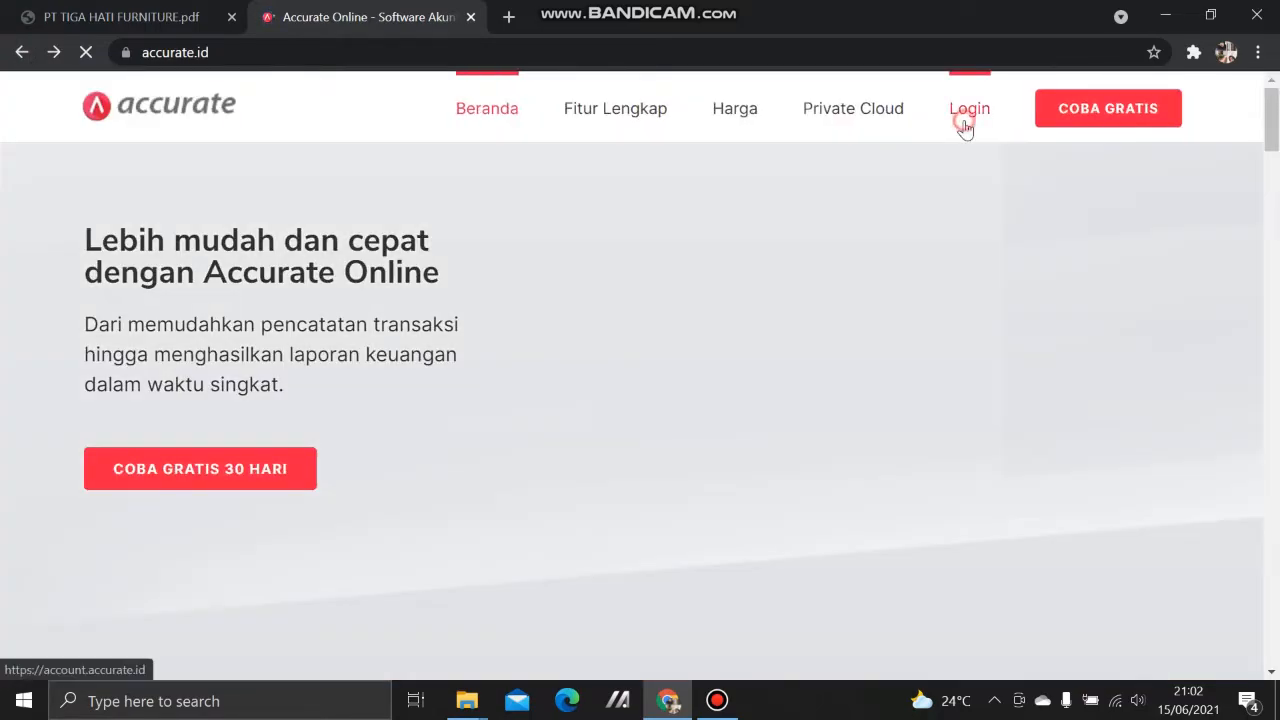
left_click(963, 118)
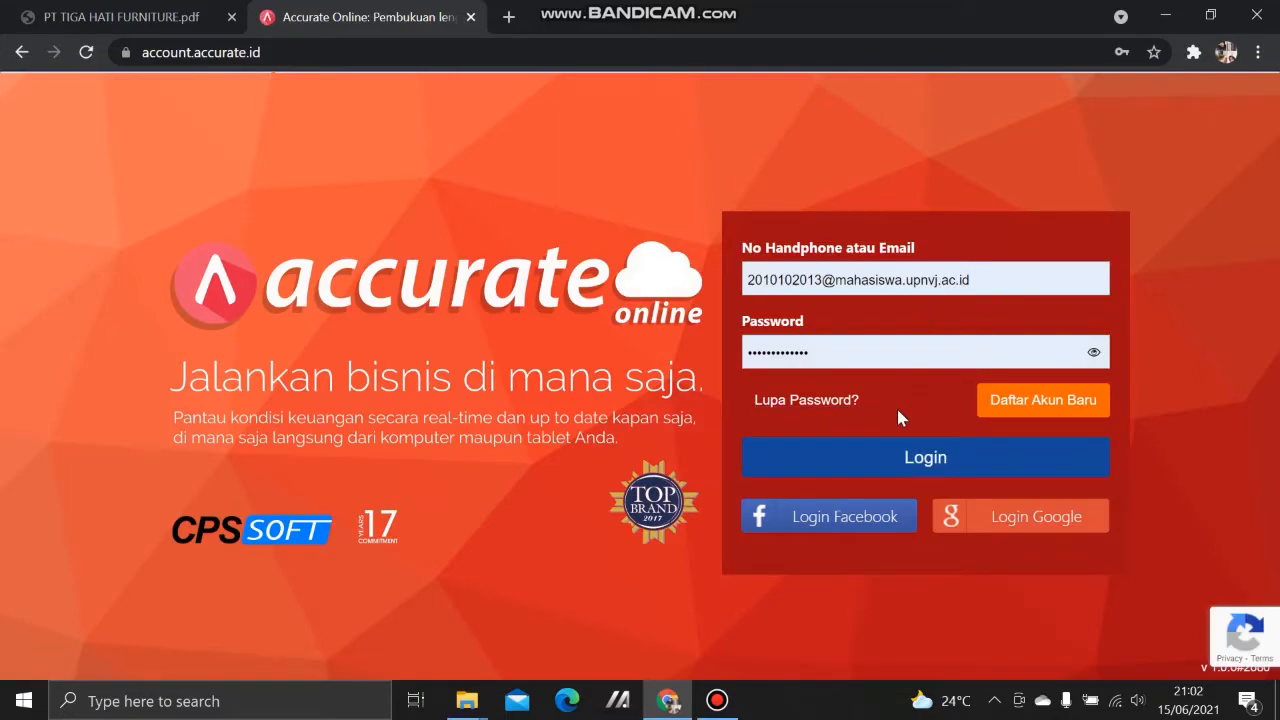
Step: Log in with the saved e-mail and password and start creating a new database
left_click(897, 457)
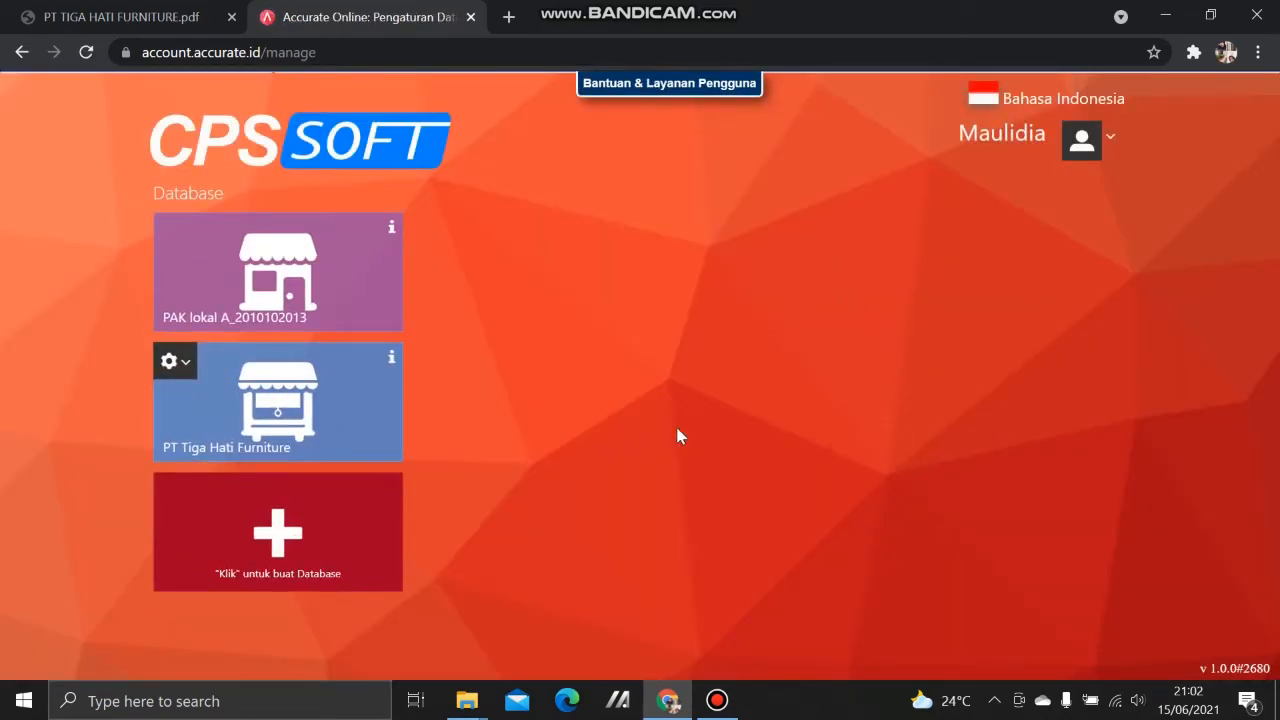
left_click(315, 552)
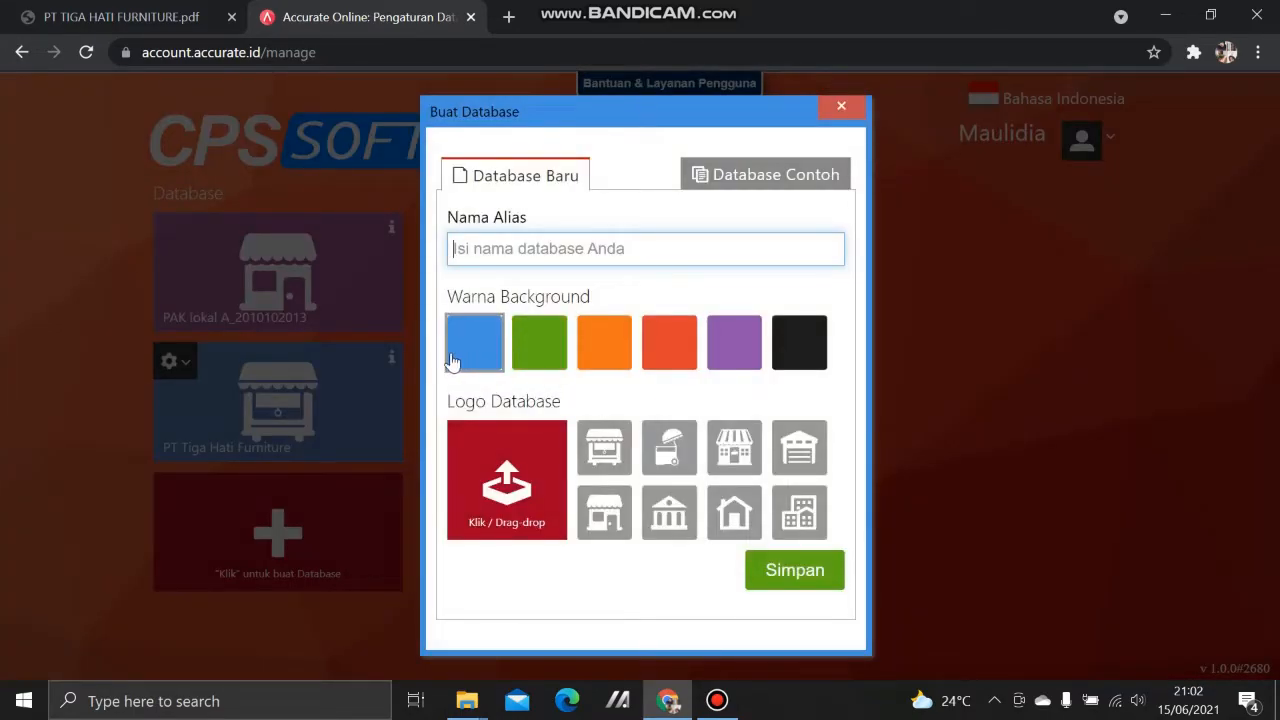
Step: Name the new database 'PT Tiga Hati Furniture', give it a green background and the cart logo, and save it
left_click(131, 13)
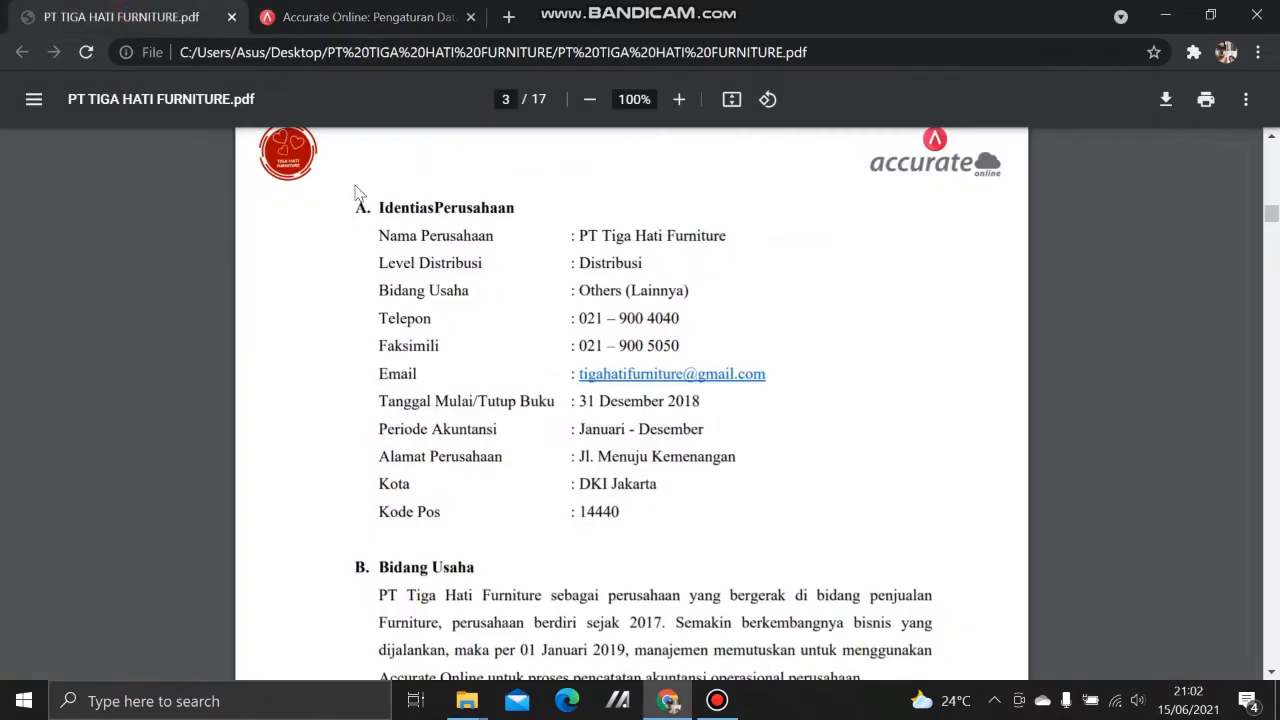
left_click(382, 8)
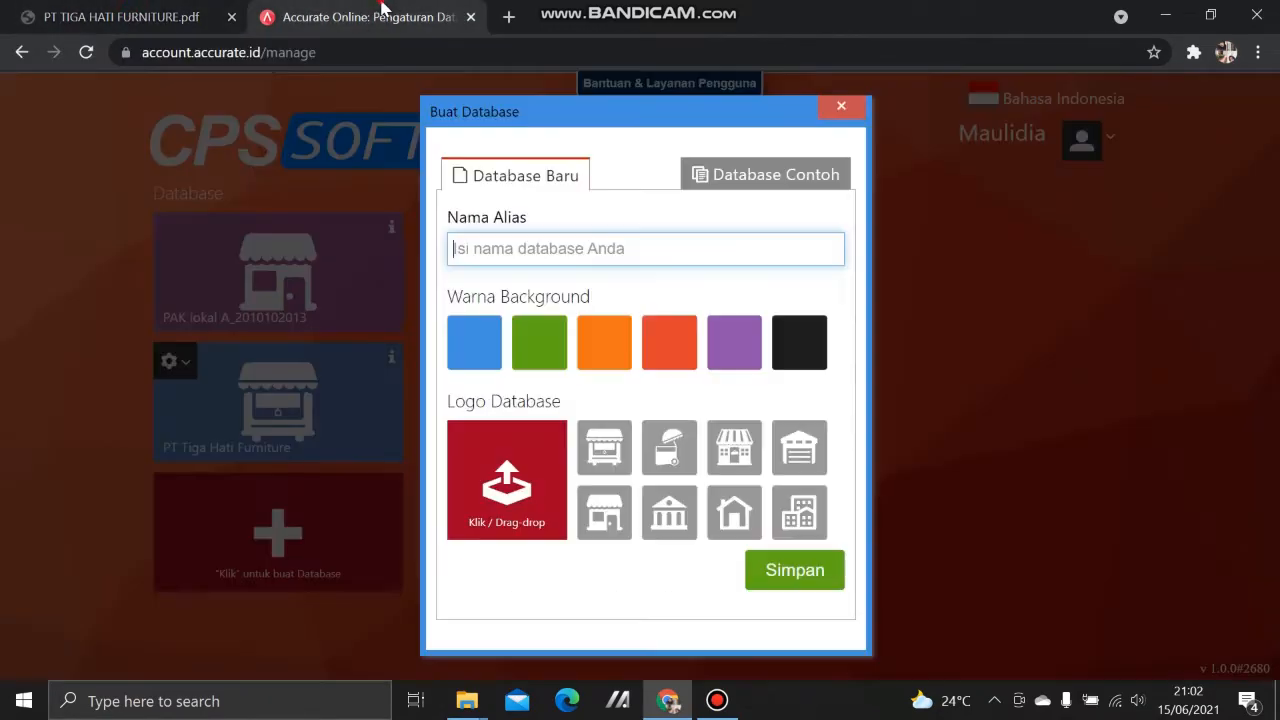
type("PT ")
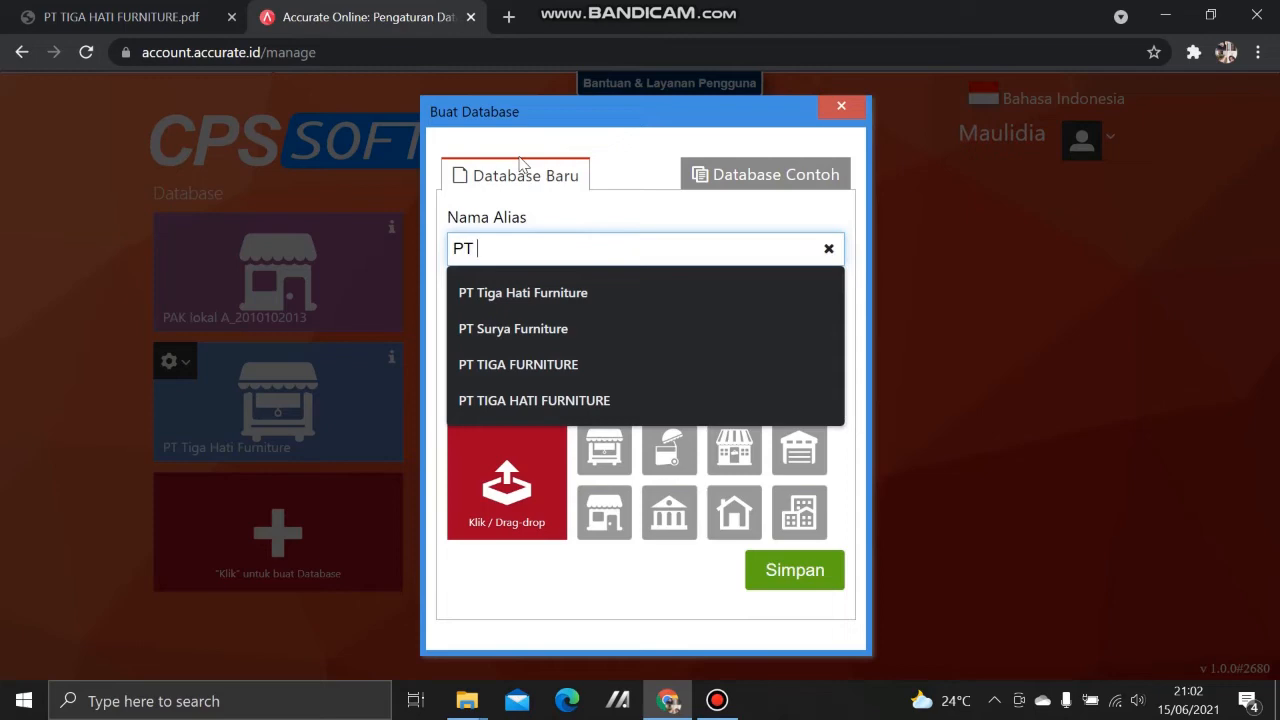
type("Tiga Hati Furni")
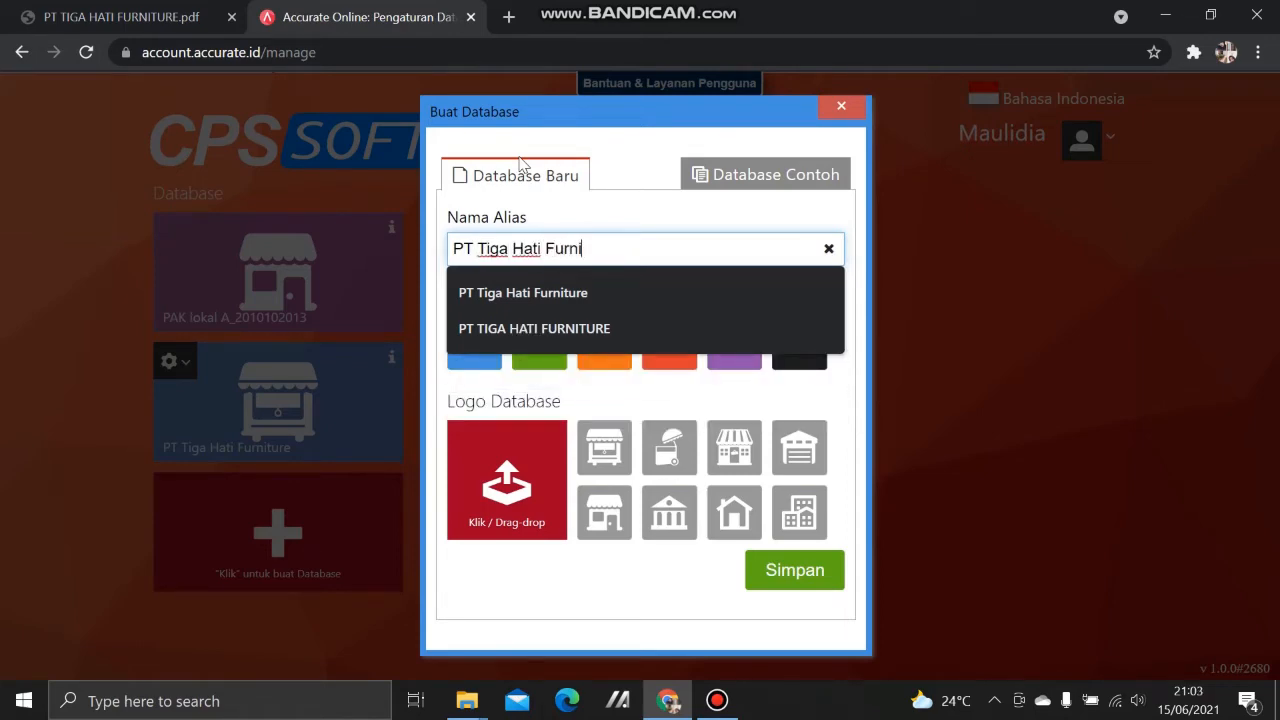
type("ture")
left_click(571, 300)
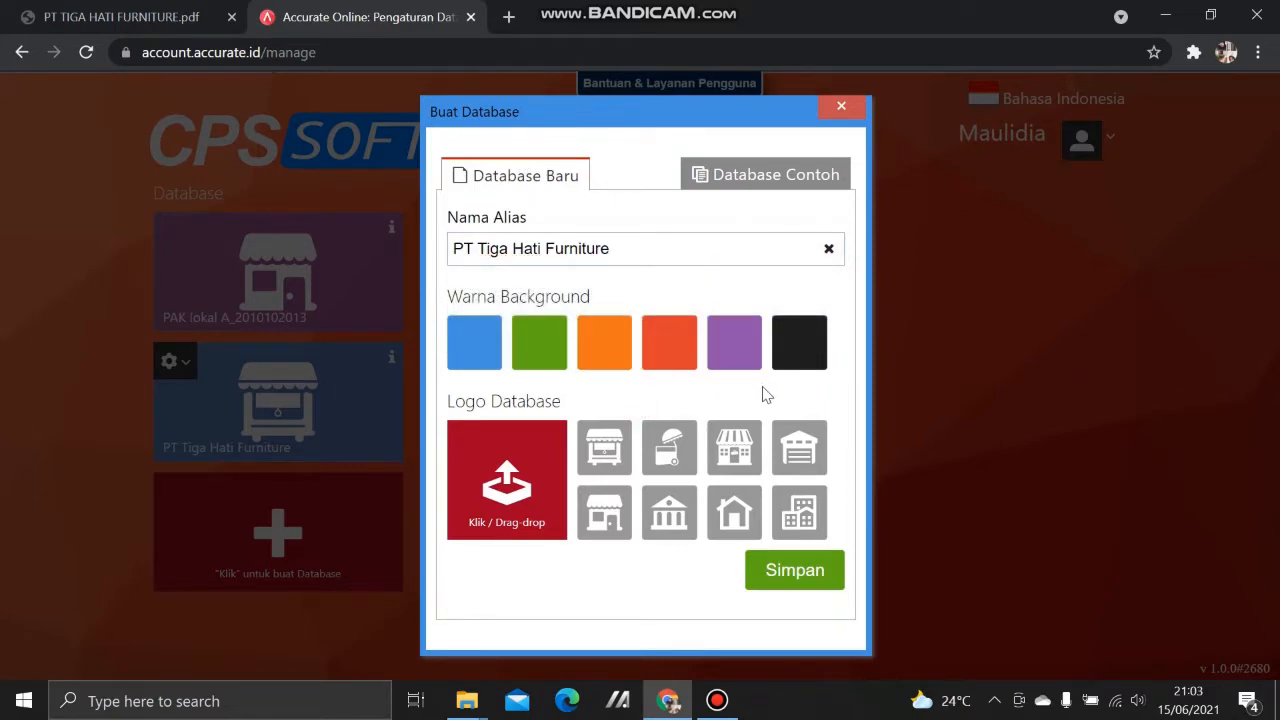
left_click(537, 355)
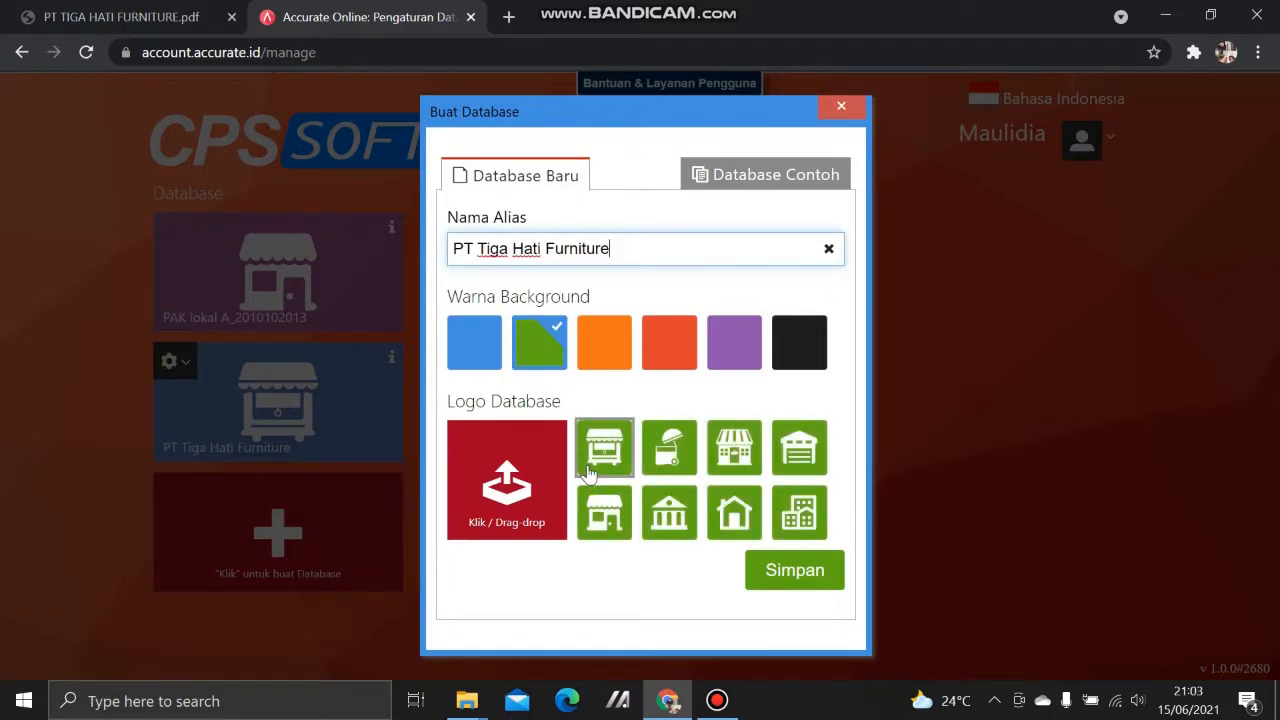
left_click(668, 447)
left_click(789, 574)
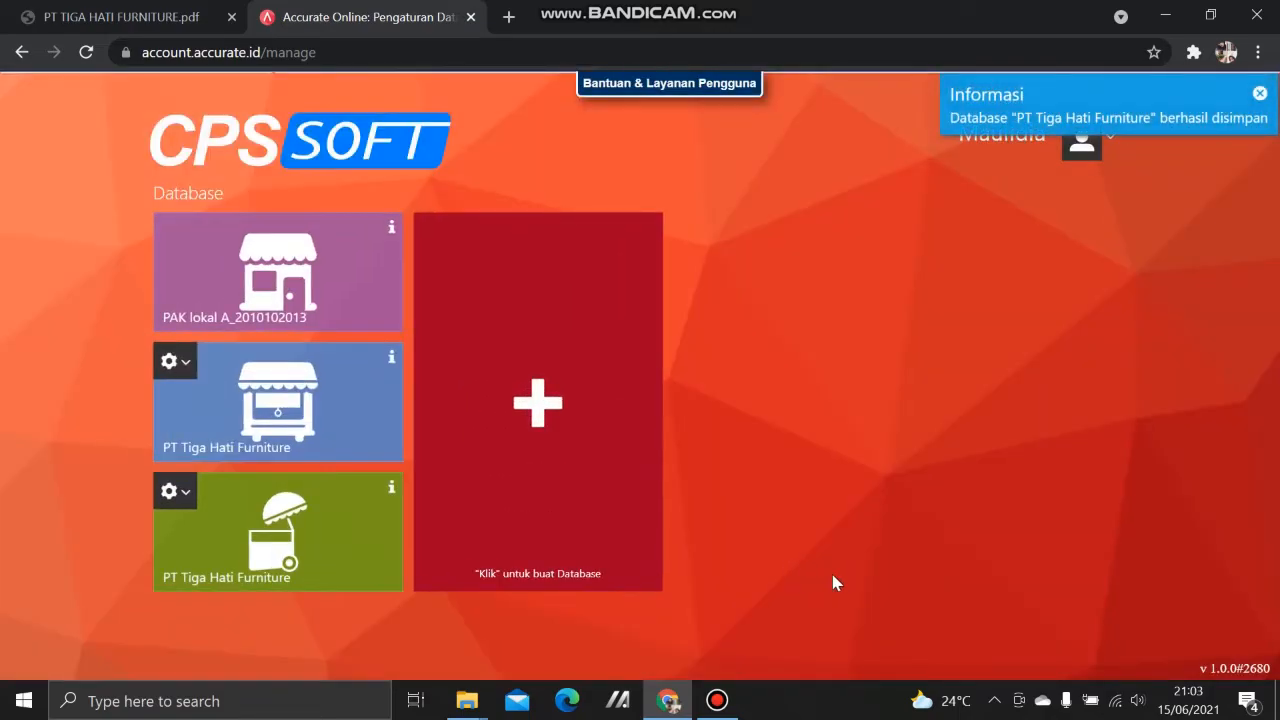
Step: Open the green PT Tiga Hati Furniture database tile from the database list
left_click(295, 538)
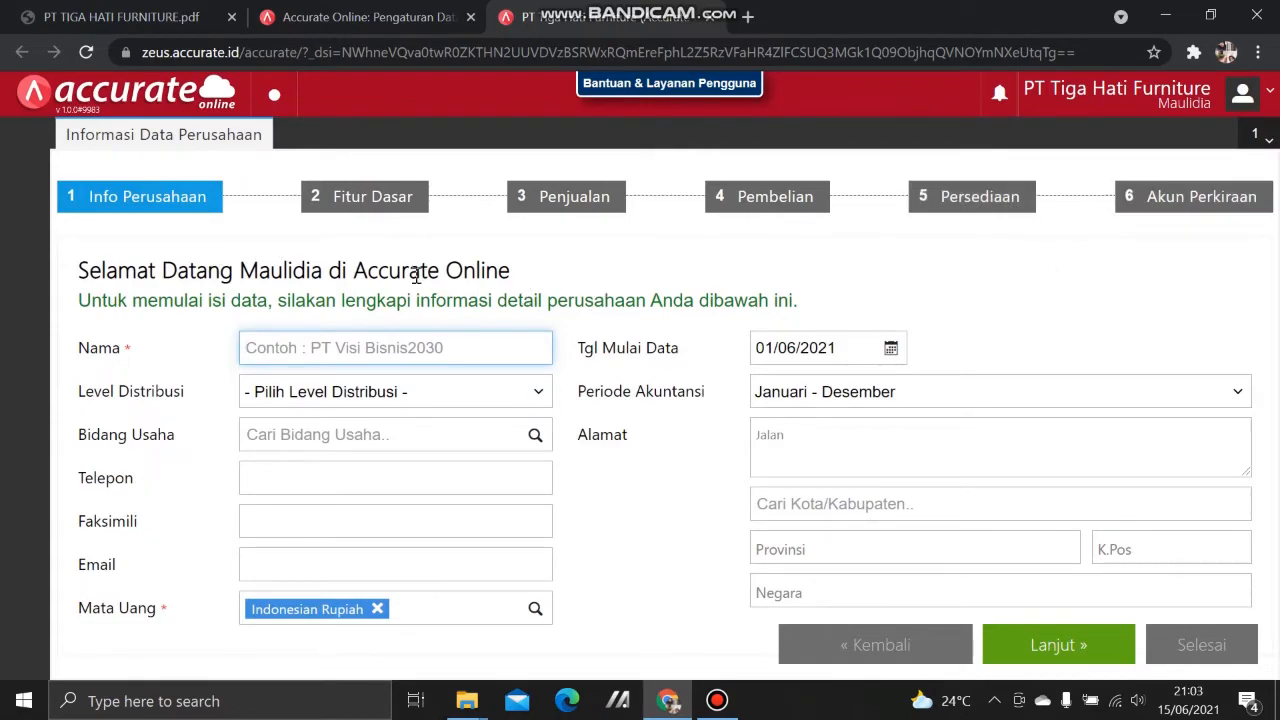
Step: Enter the company name 'PT Tiga Furniture' and set the distribution level to Distributor
left_click(140, 12)
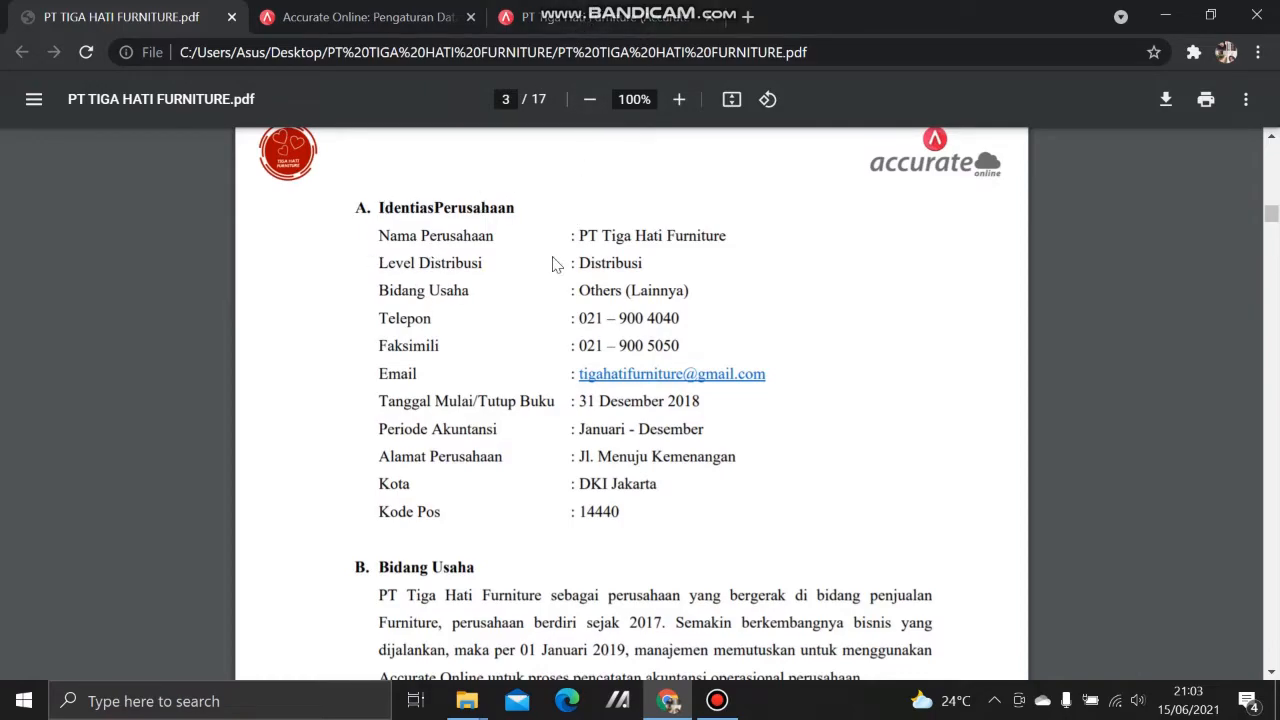
left_click(612, 14)
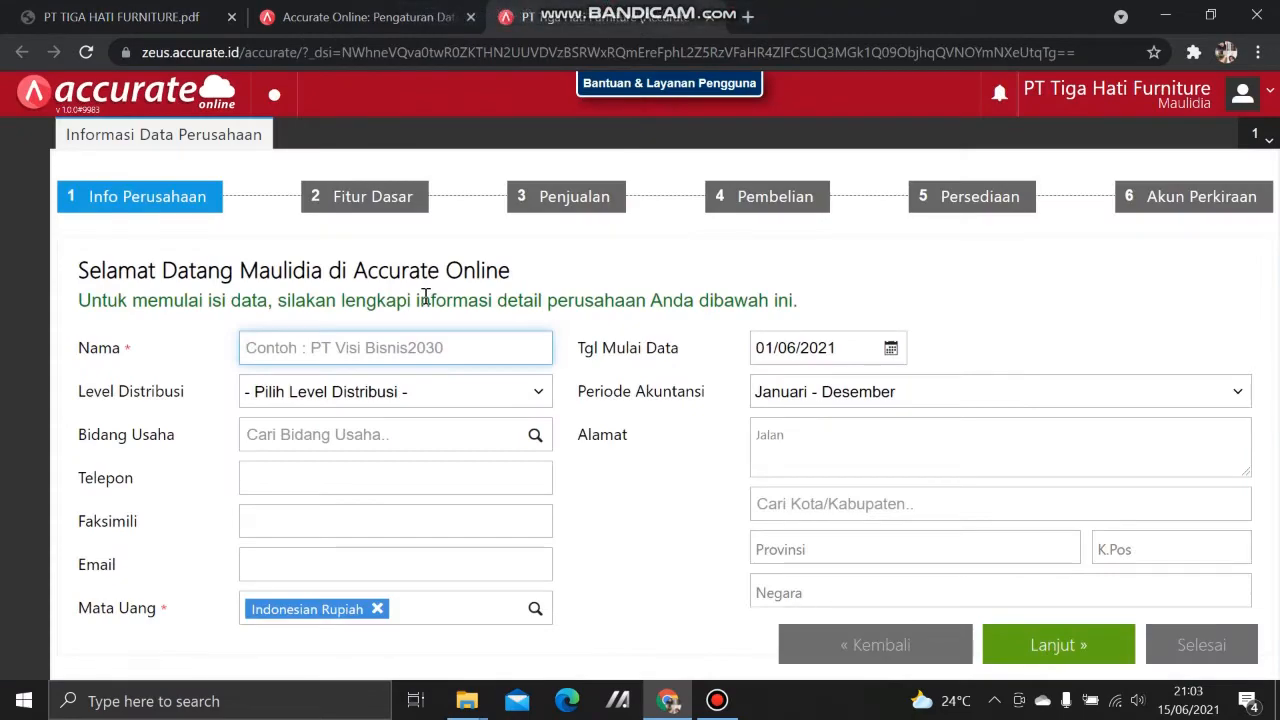
type("PT Tiga Furni")
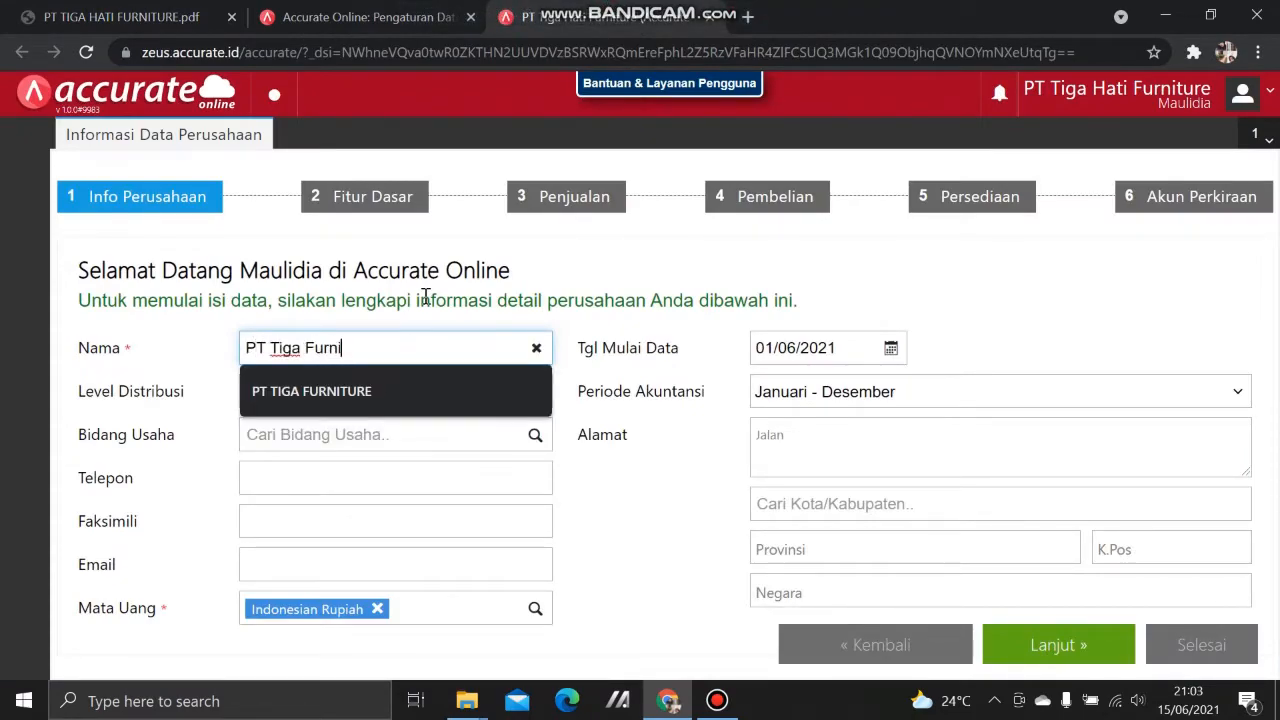
type("ture")
key("Tab")
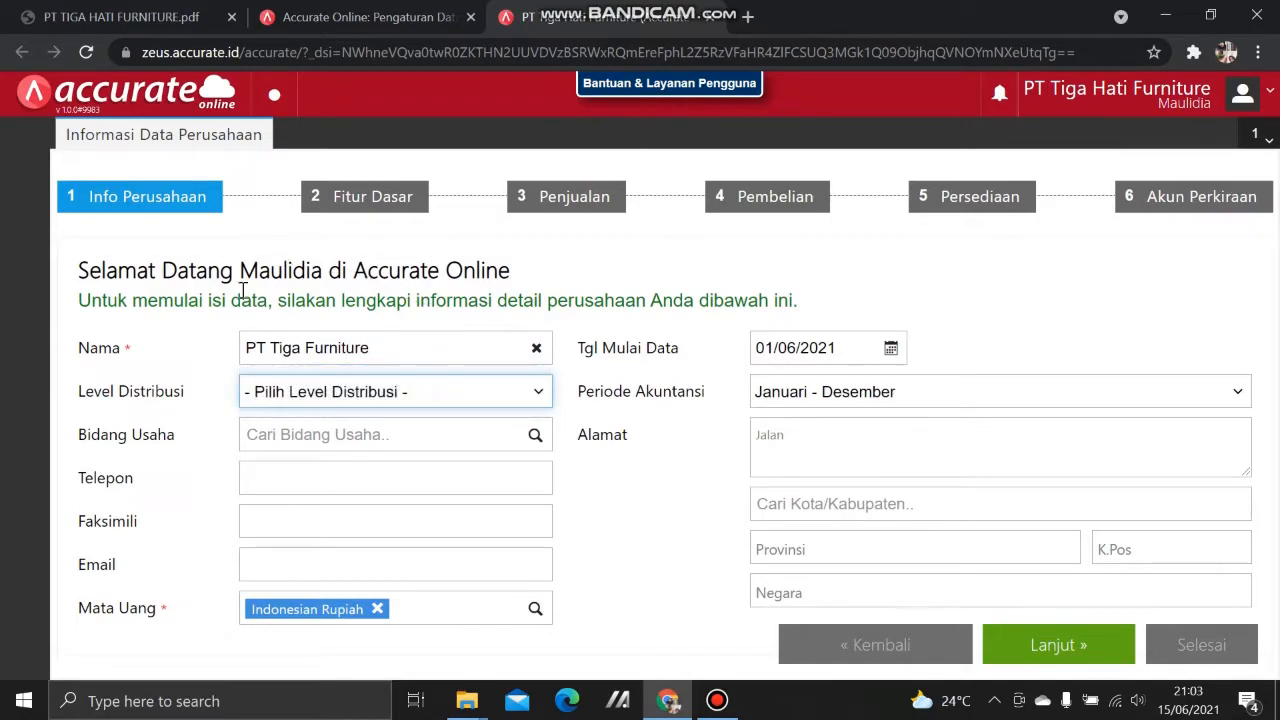
left_click(130, 14)
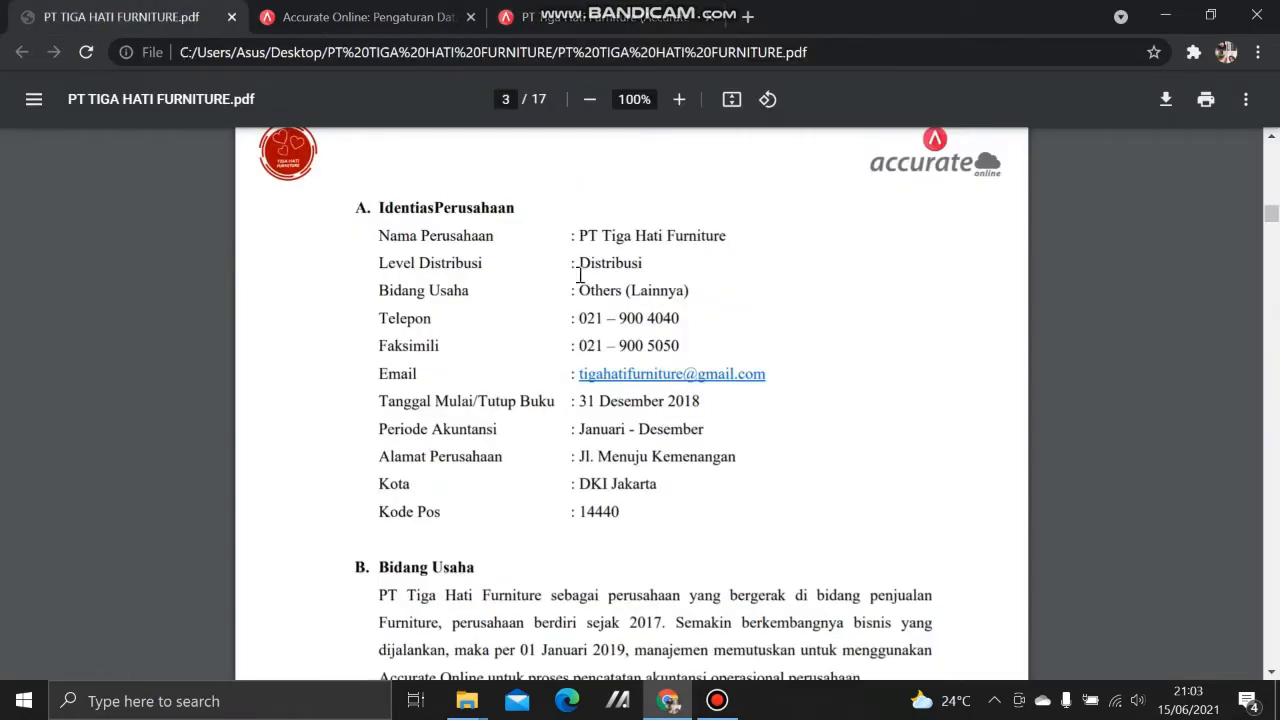
left_click(605, 20)
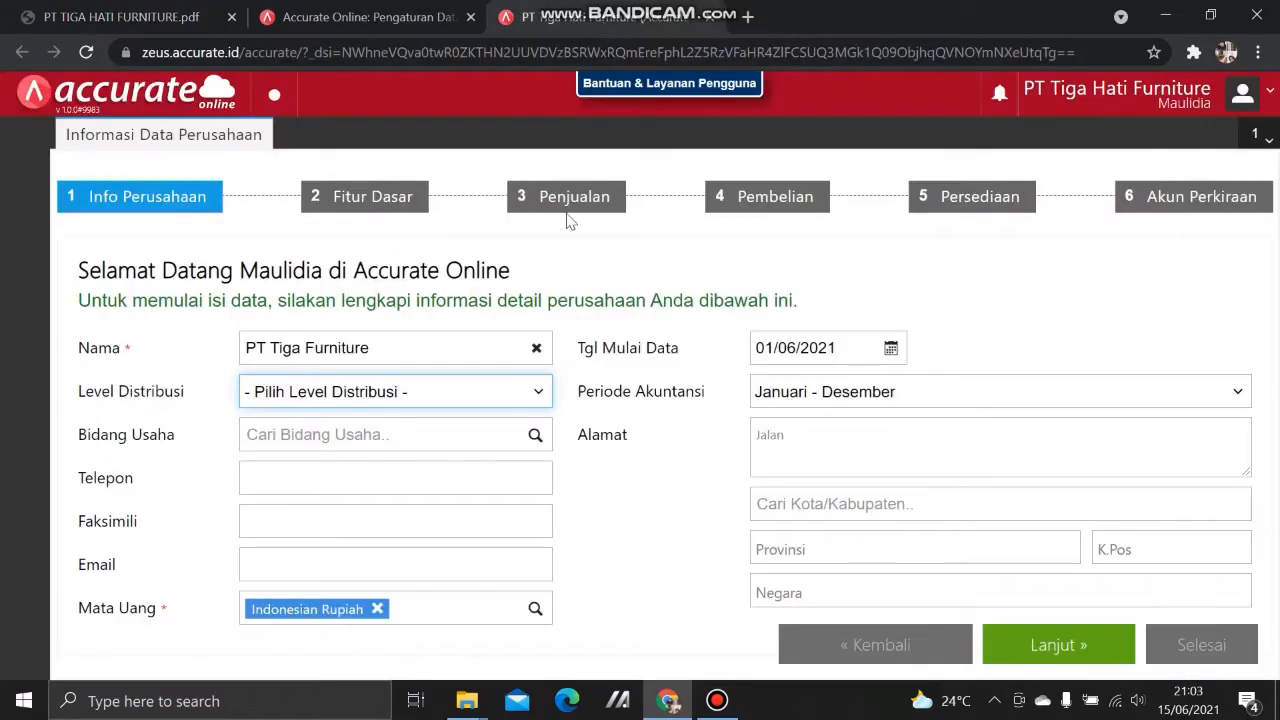
left_click(458, 394)
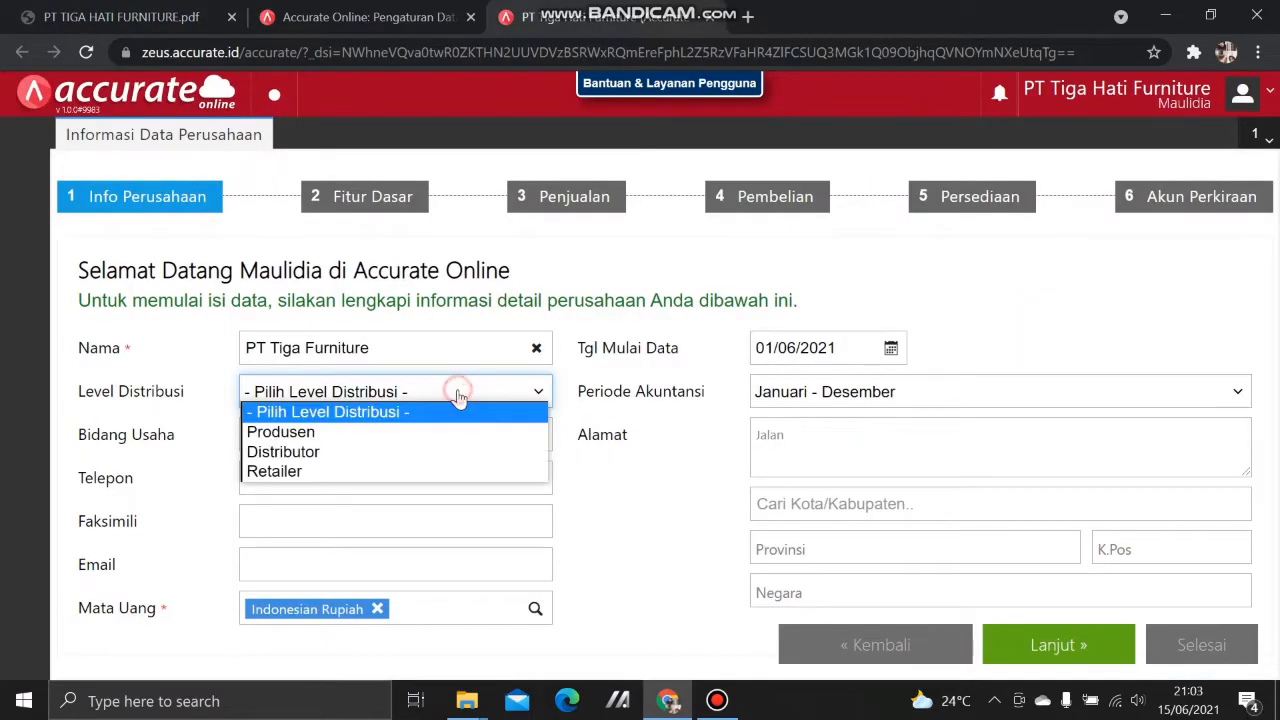
left_click(445, 451)
Step: Choose Others (Lainnya) from the bottom of the business field list
left_click(70, 10)
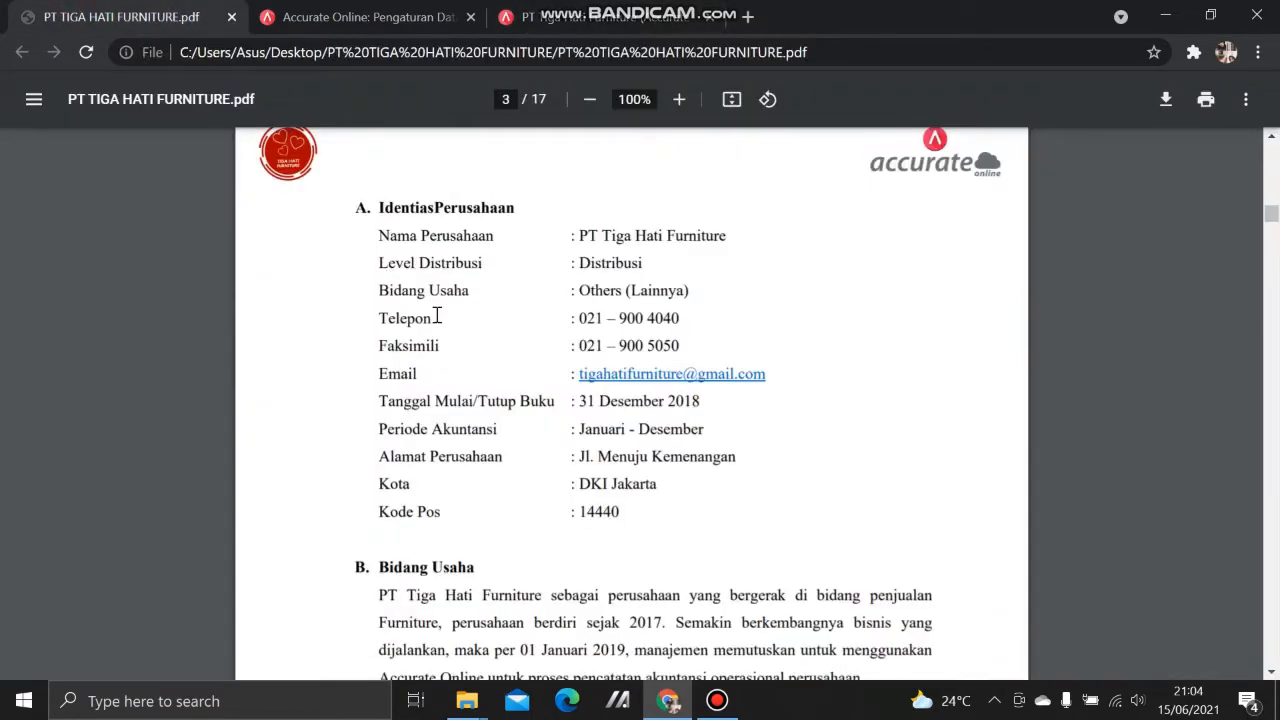
left_click(605, 16)
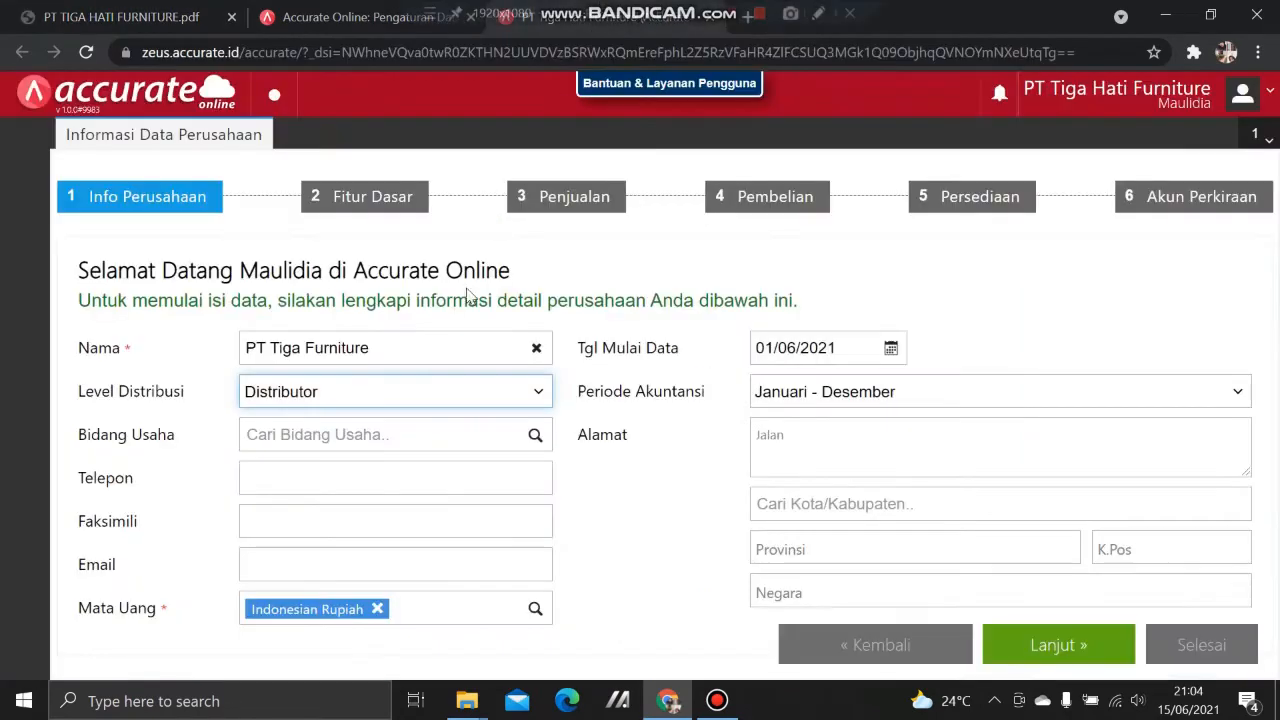
left_click(486, 437)
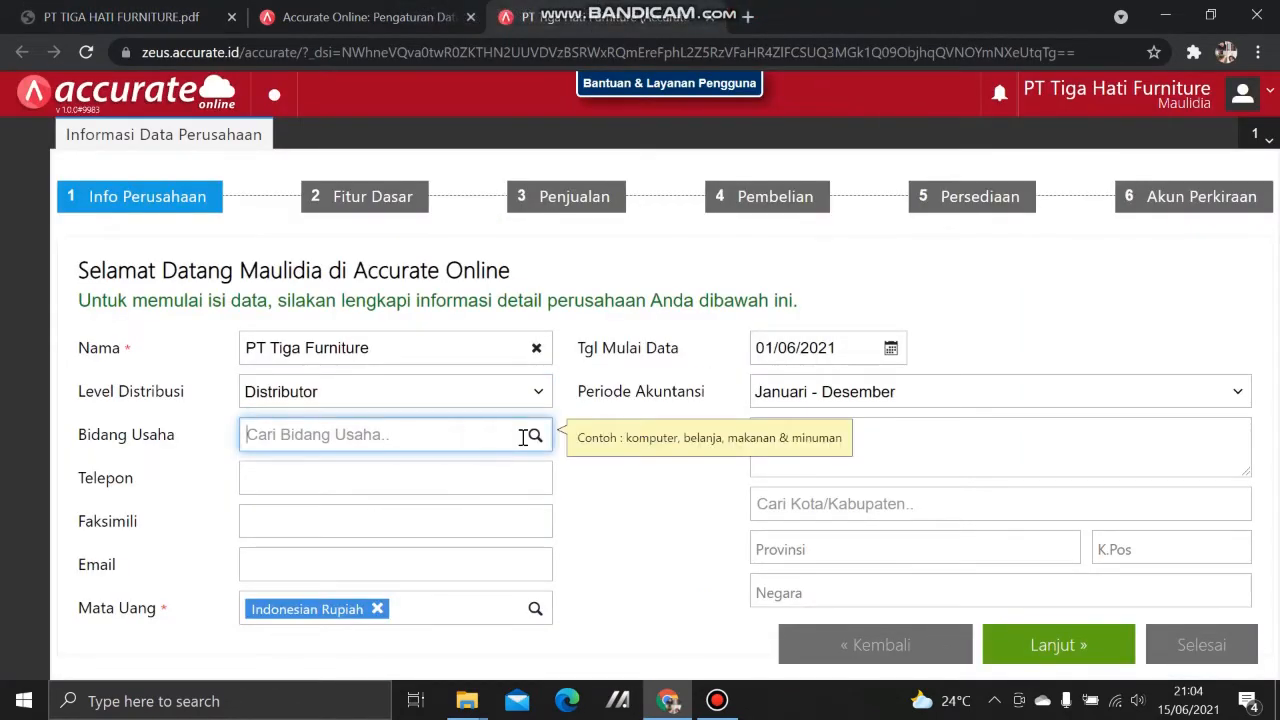
left_click(534, 436)
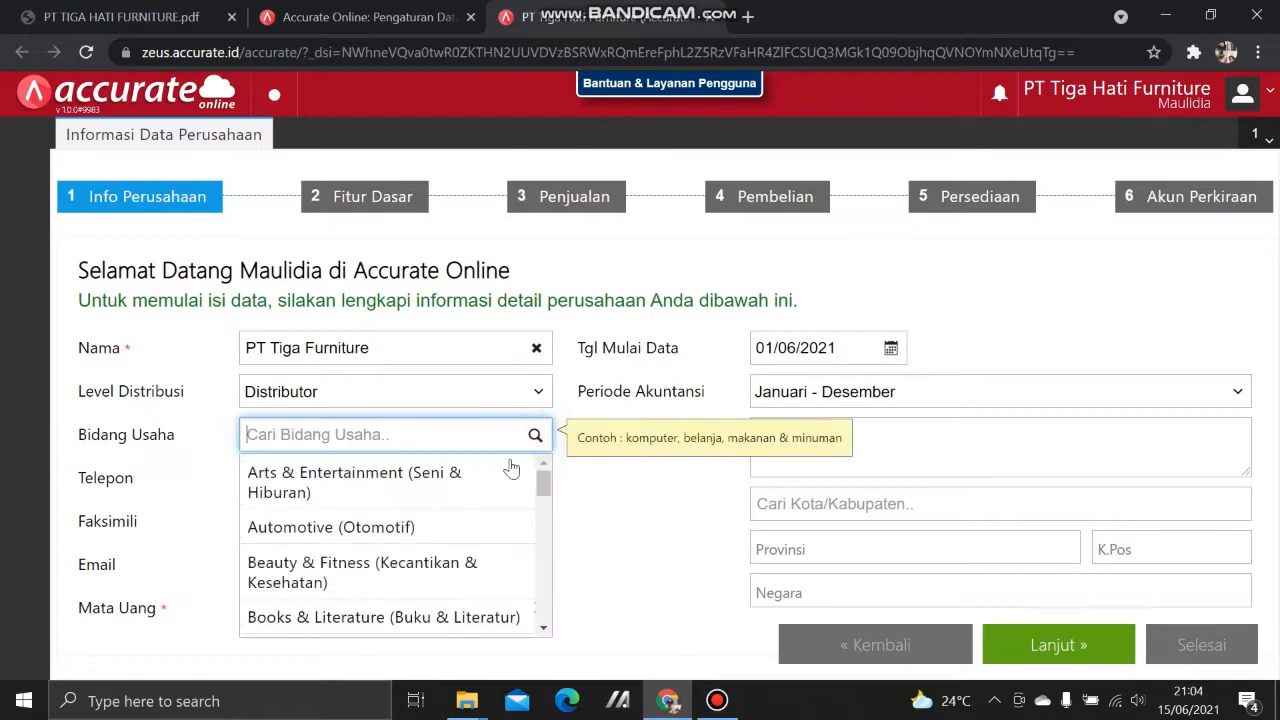
scroll(436, 522, "down", 1)
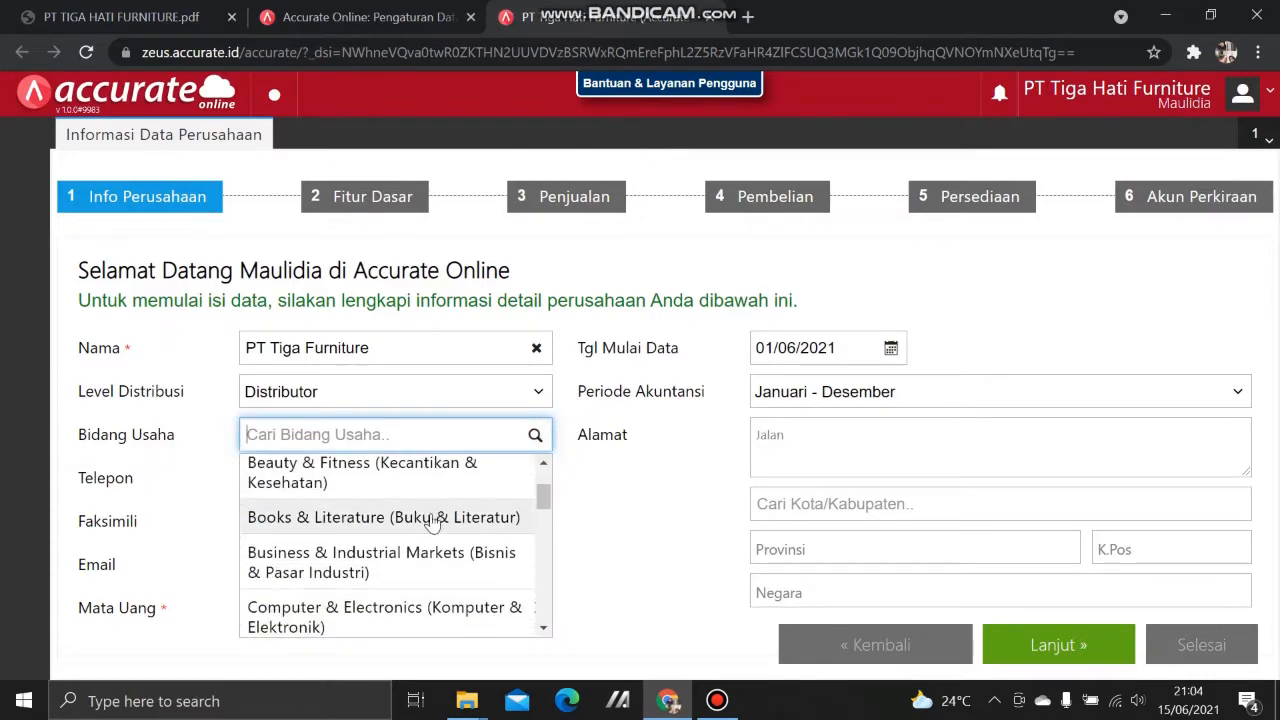
scroll(432, 530, "down", 1)
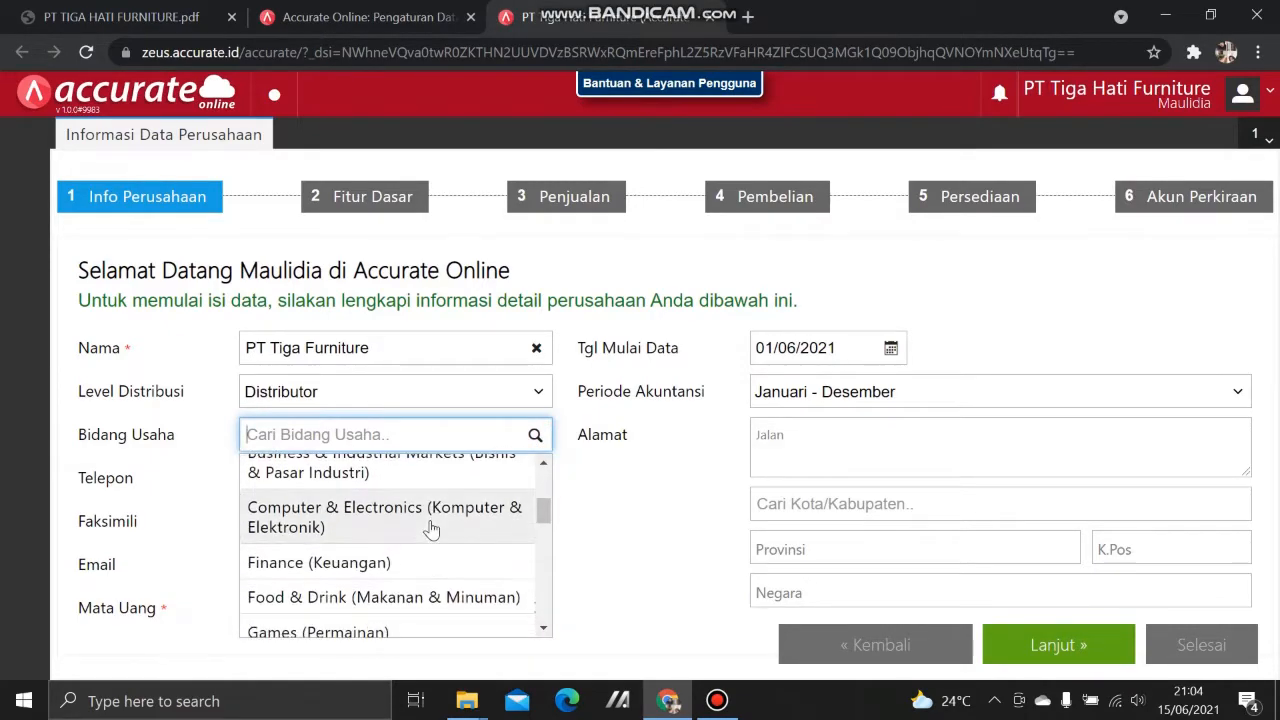
scroll(432, 532, "down", 2)
scroll(432, 537, "down", 3)
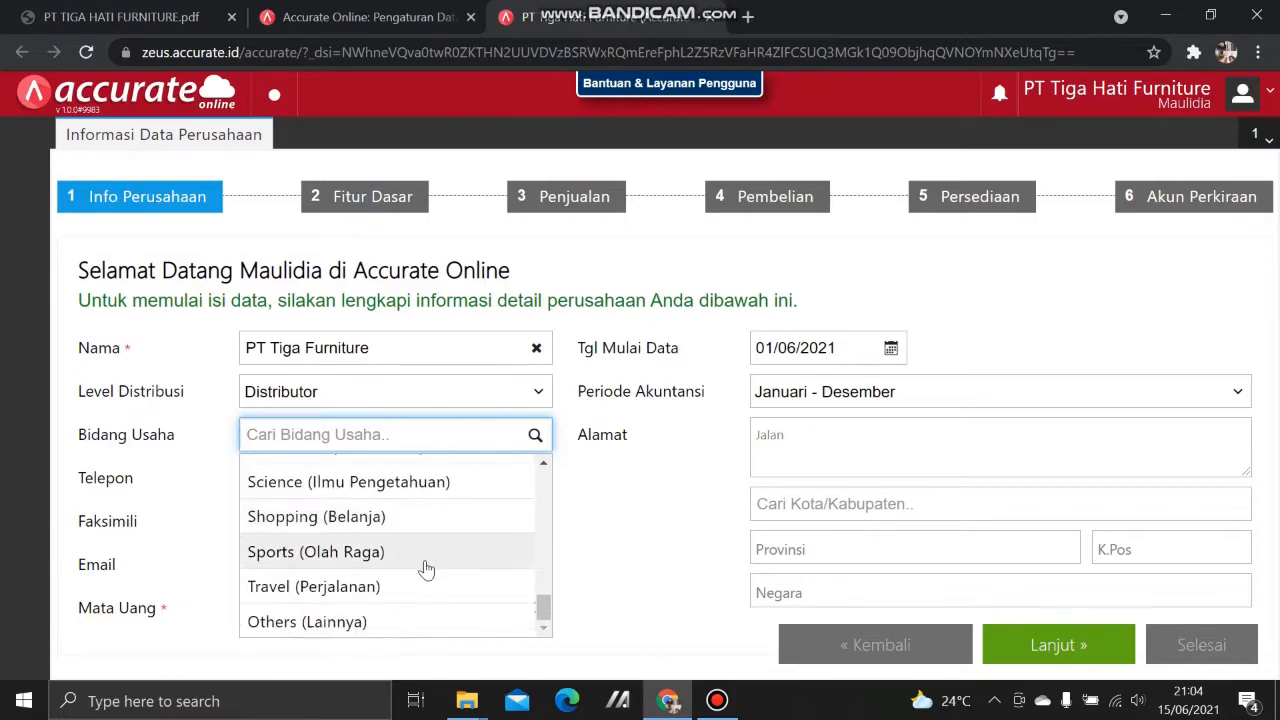
left_click(417, 620)
left_click(403, 490)
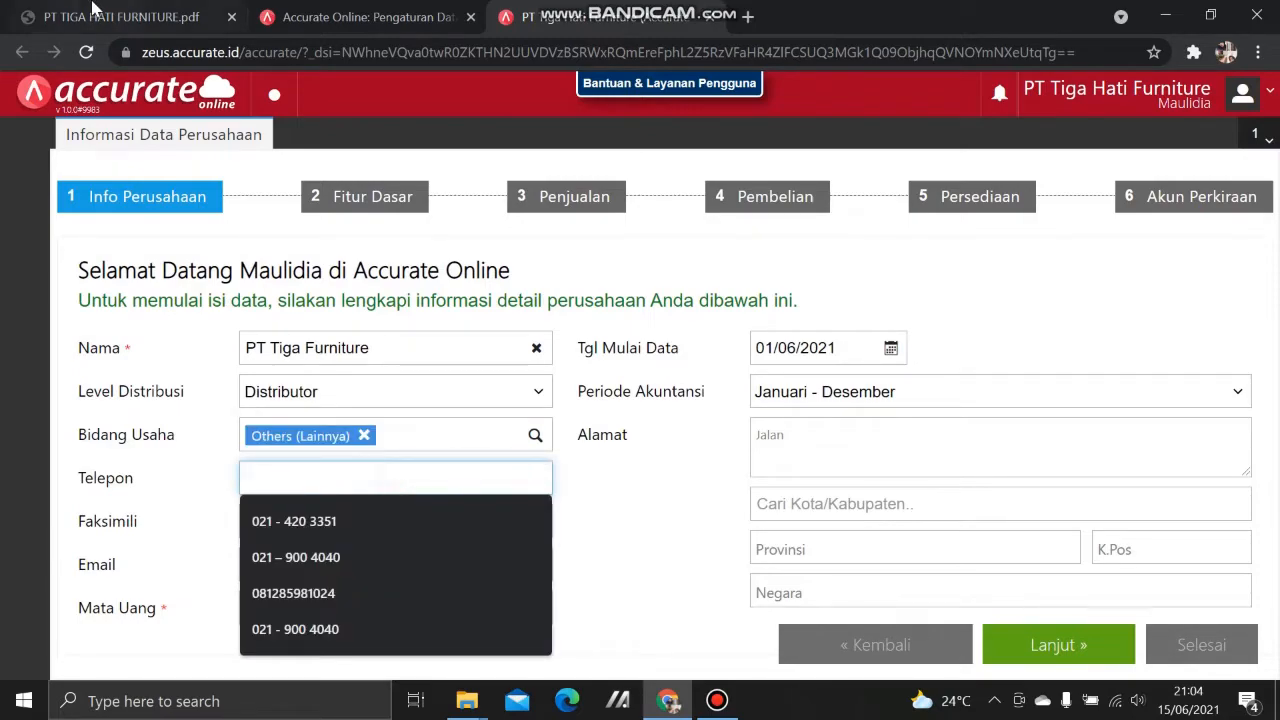
Step: Fill in the company telephone number with the 021 area code
left_click(100, 14)
left_click(634, 16)
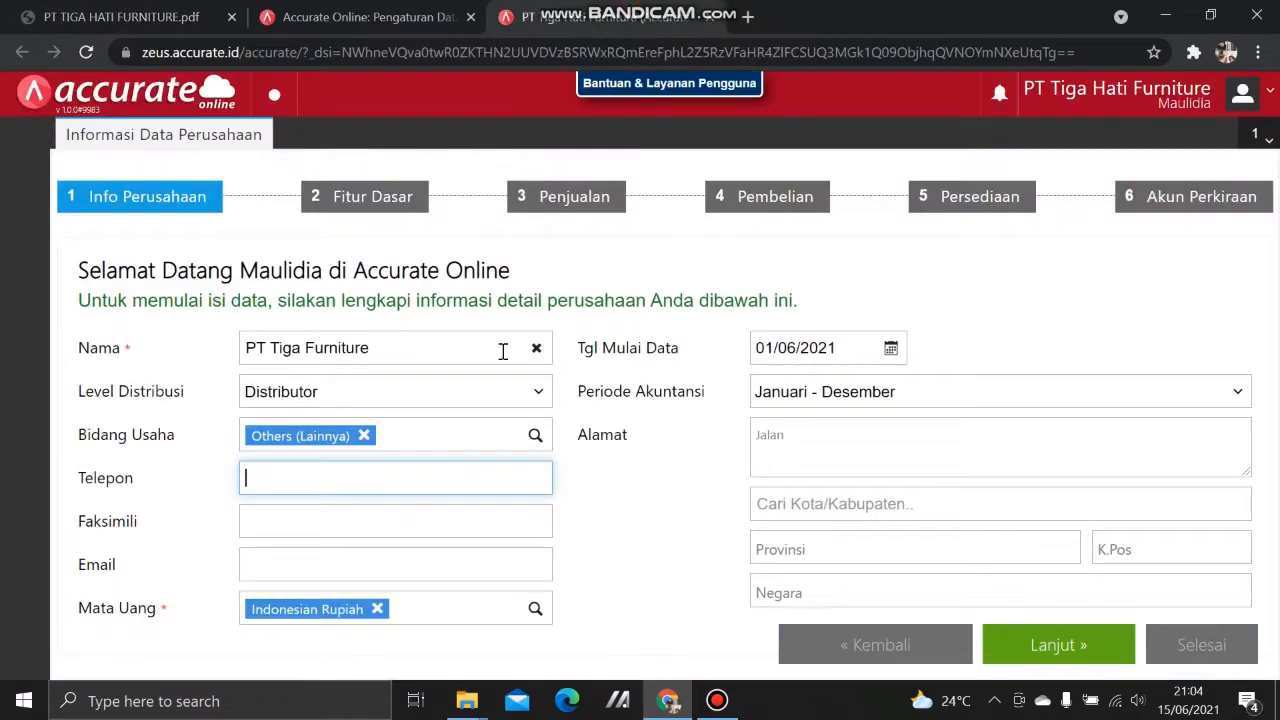
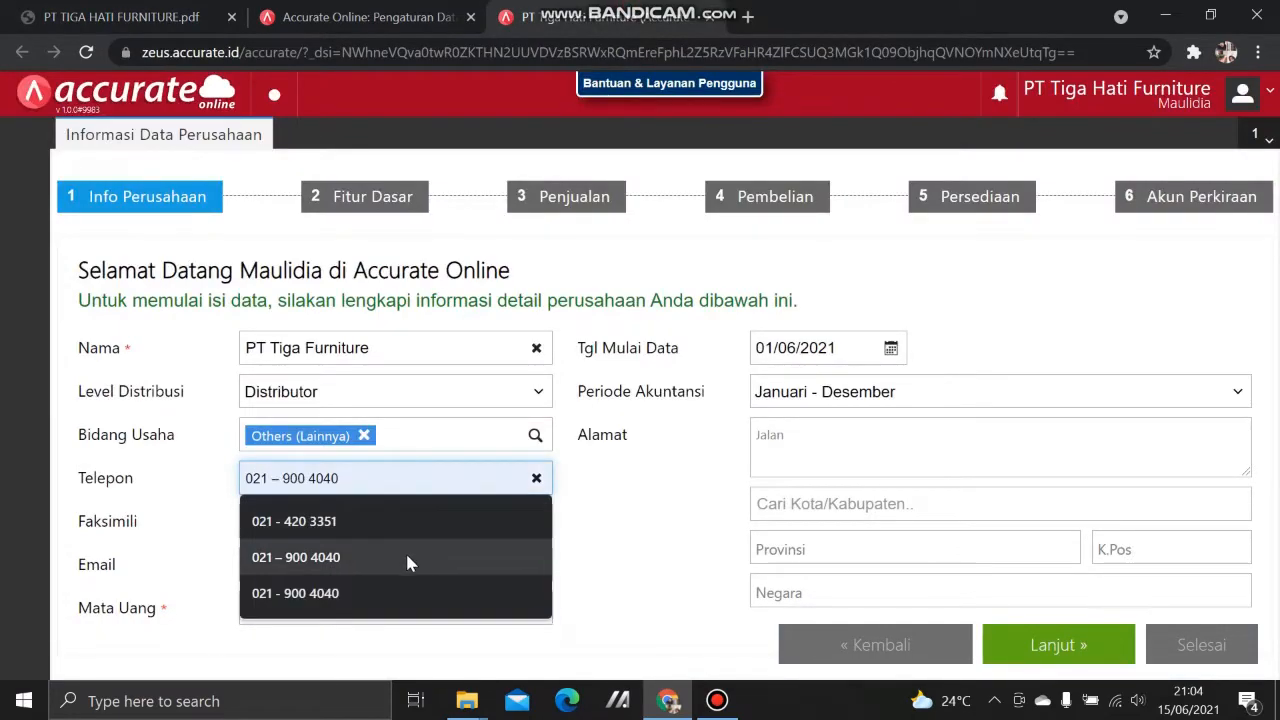
left_click(410, 565)
Step: Fill in the company fax number and e-mail address from saved entries
left_click(386, 519)
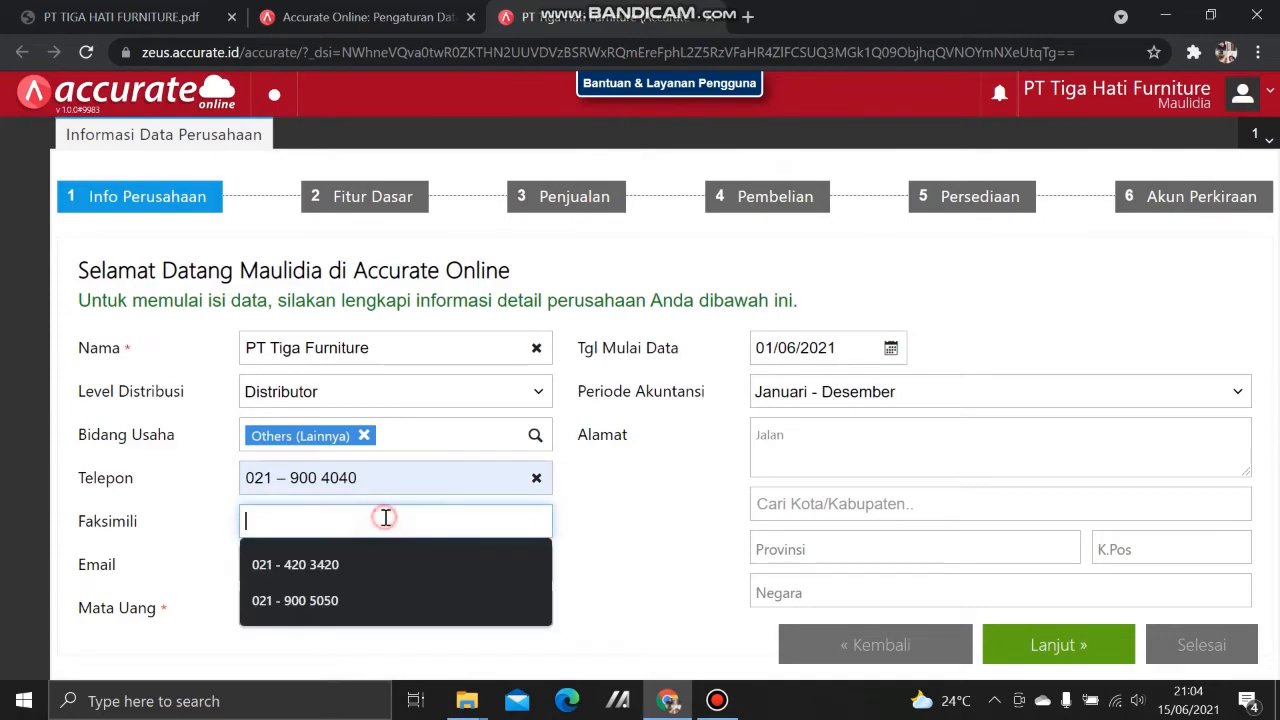
left_click(52, 12)
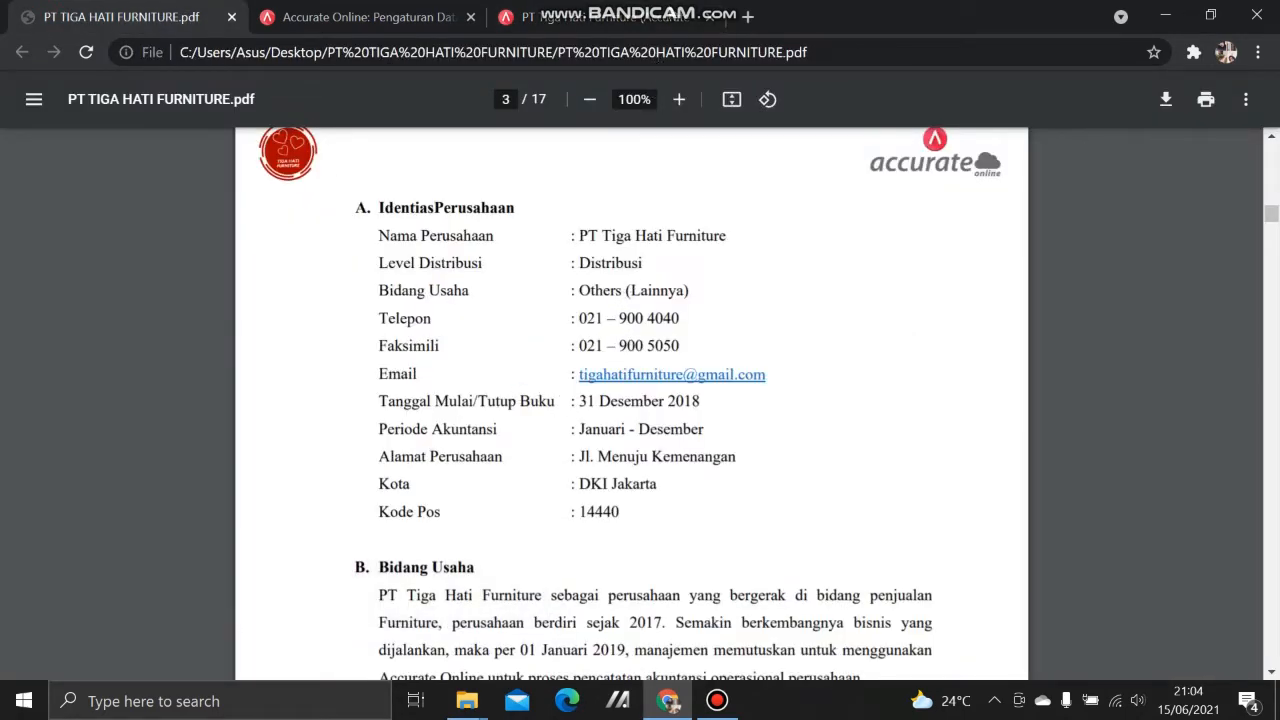
left_click(592, 14)
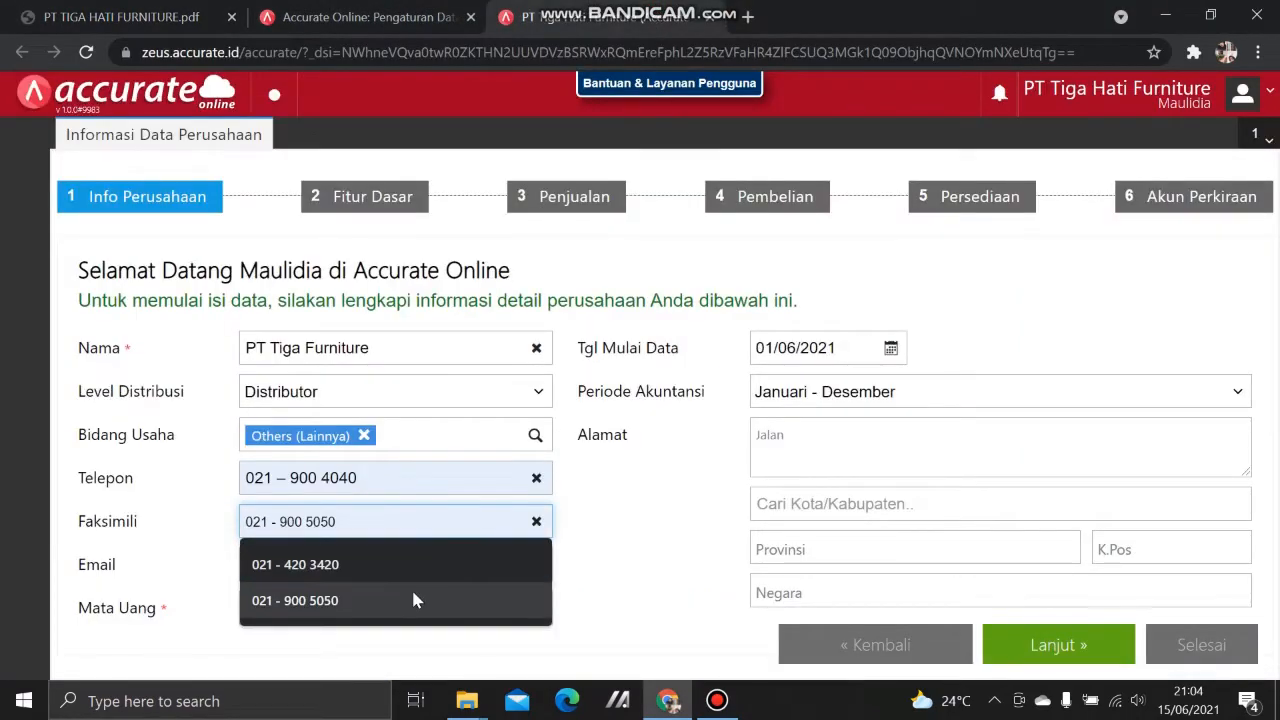
left_click(411, 600)
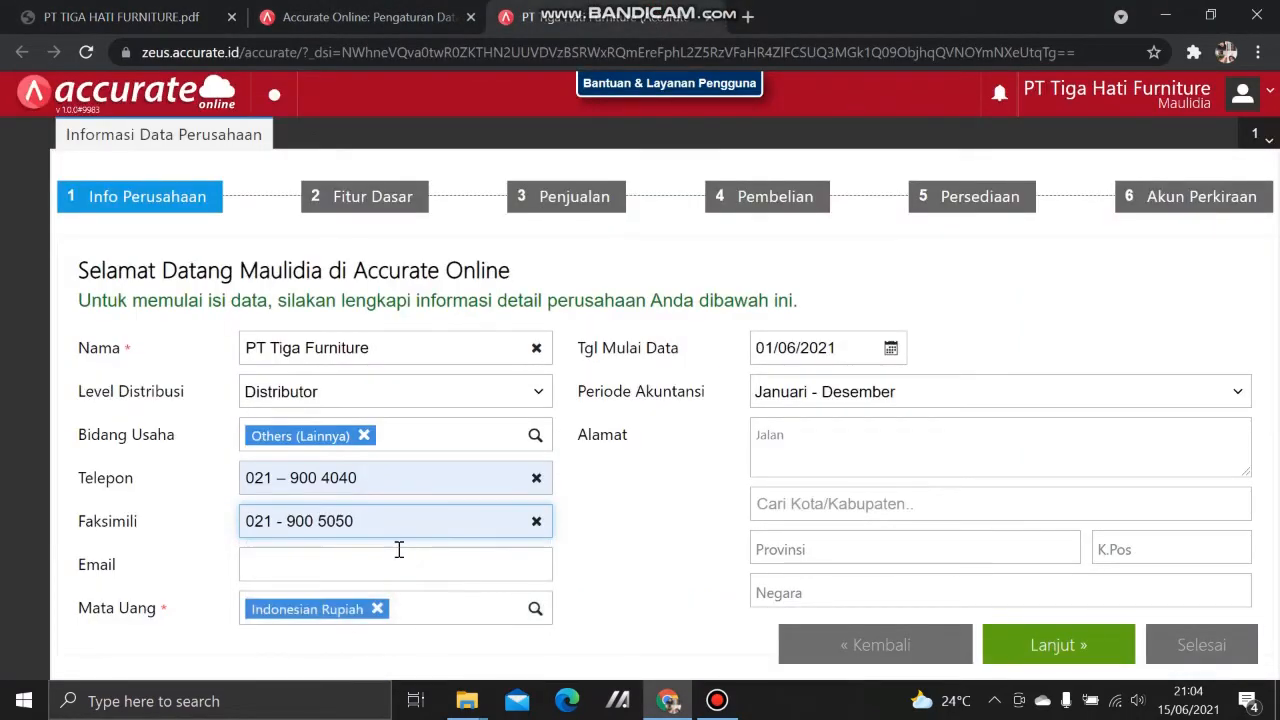
left_click(403, 564)
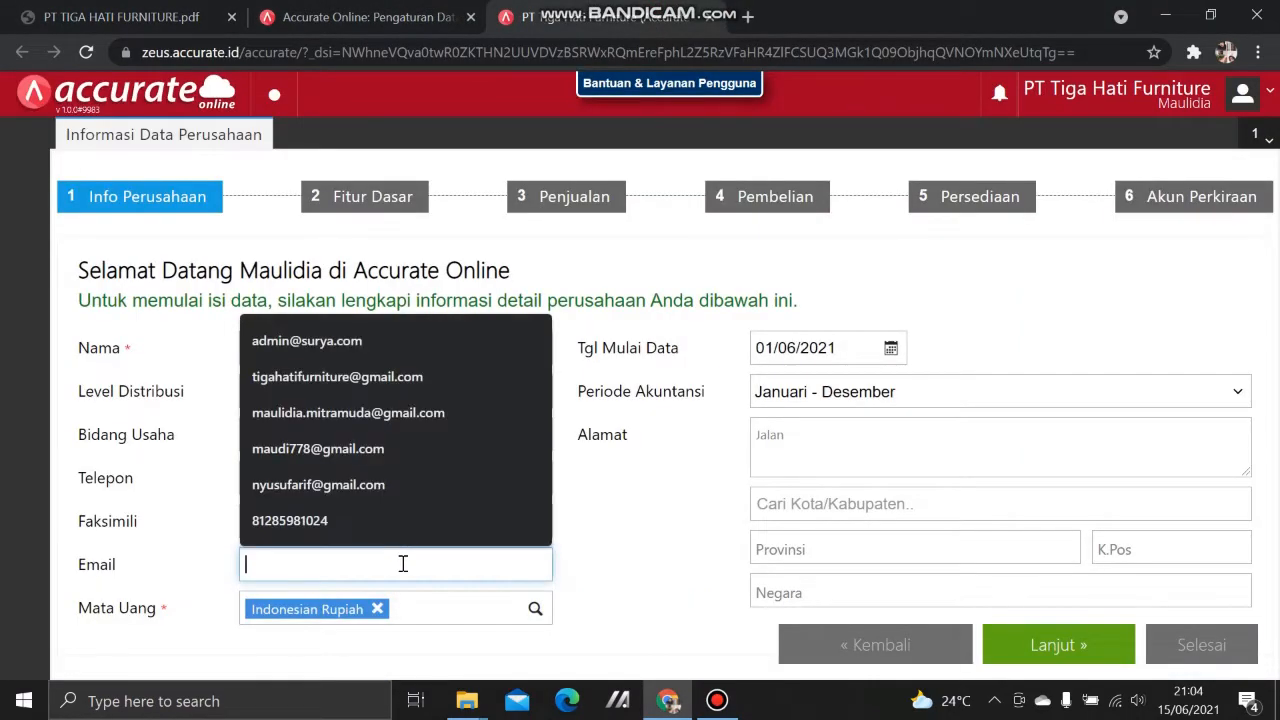
left_click(418, 374)
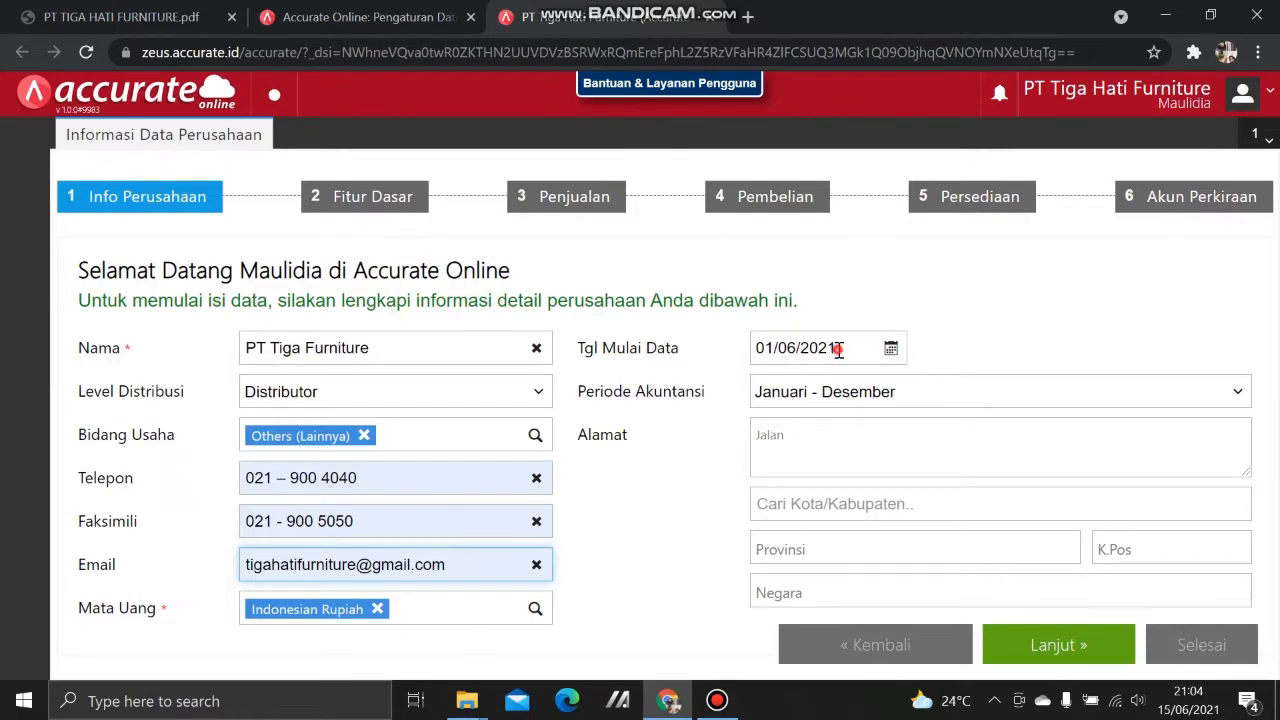
Step: Set the data start date to 31/12/2018
left_click(838, 348)
left_click(240, 17)
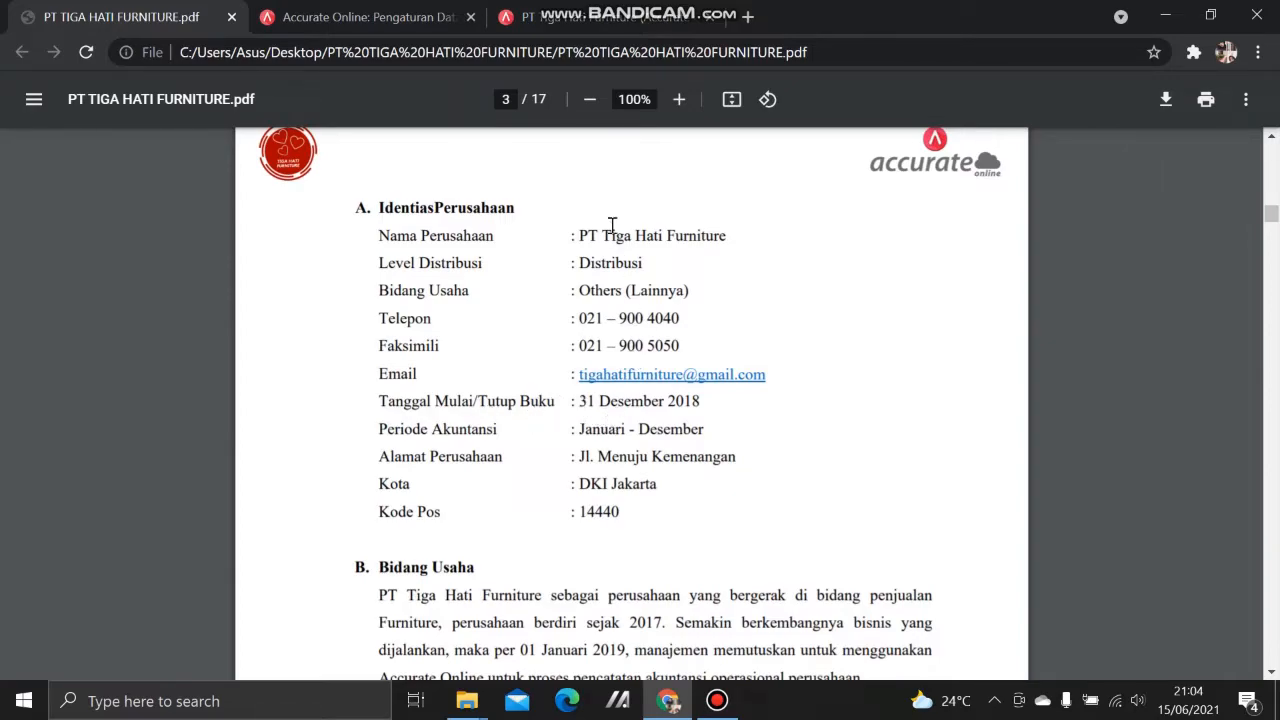
left_click(594, 20)
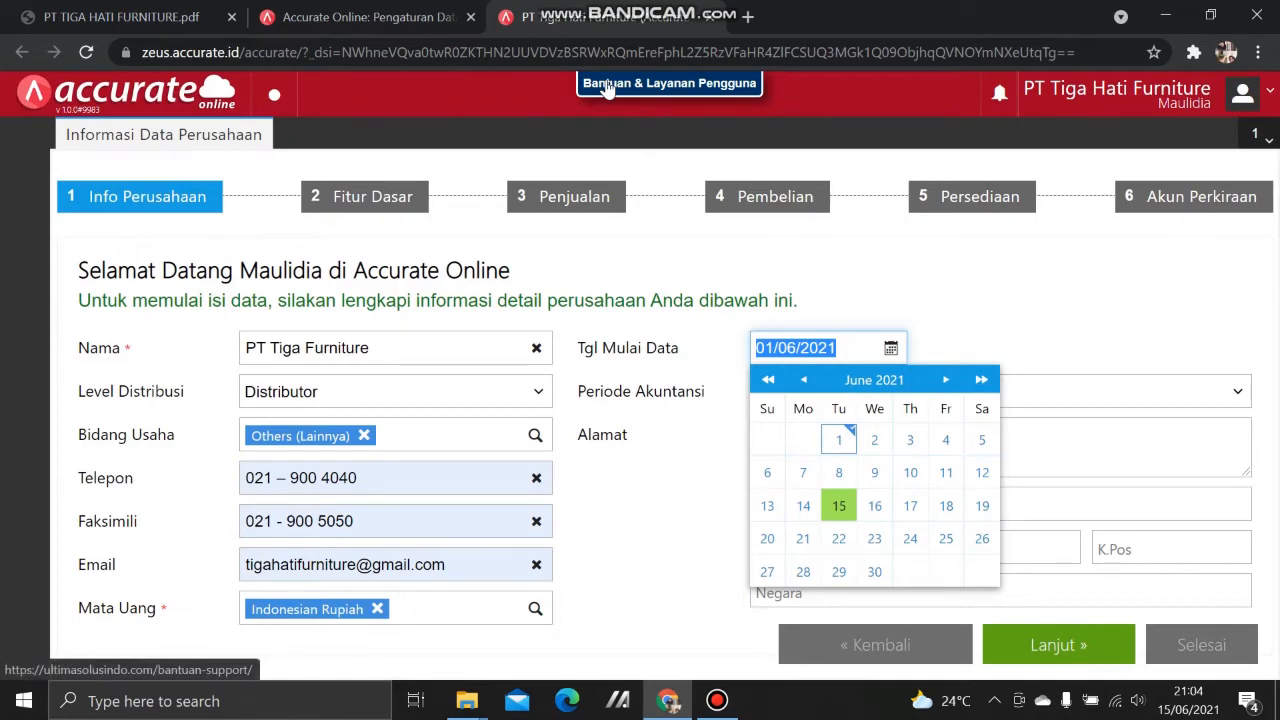
type("31/12/")
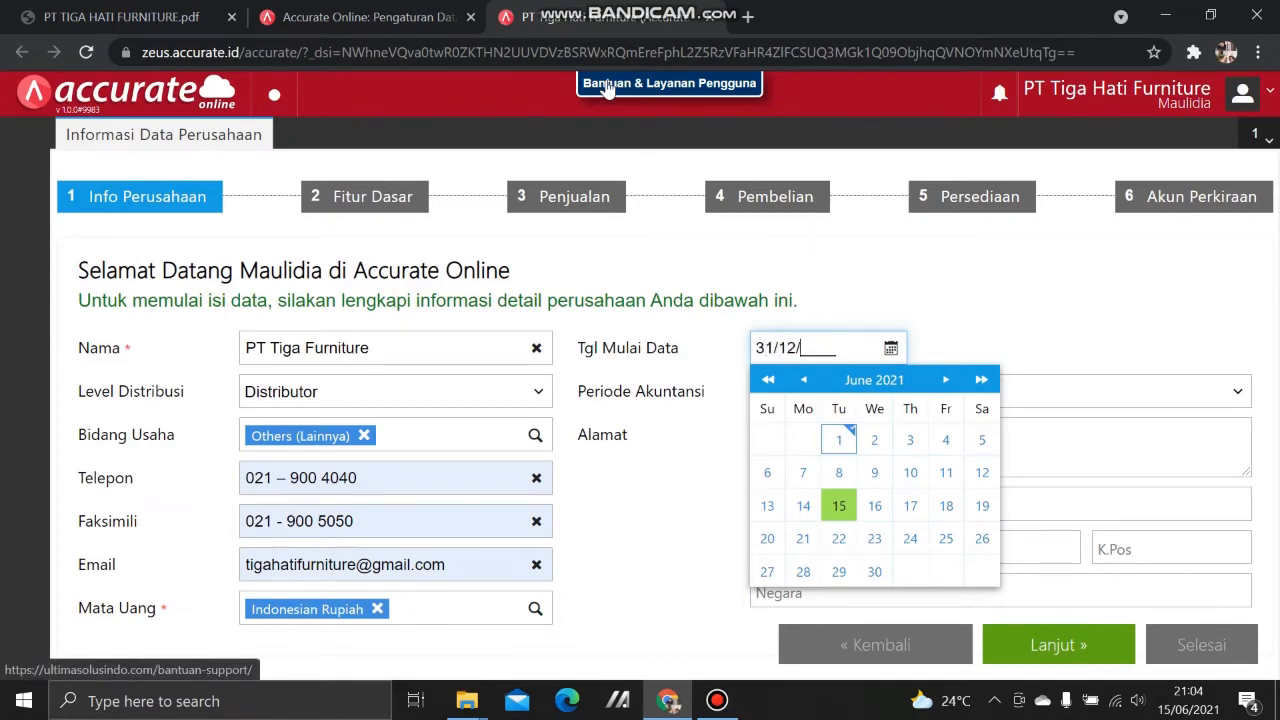
type("2018")
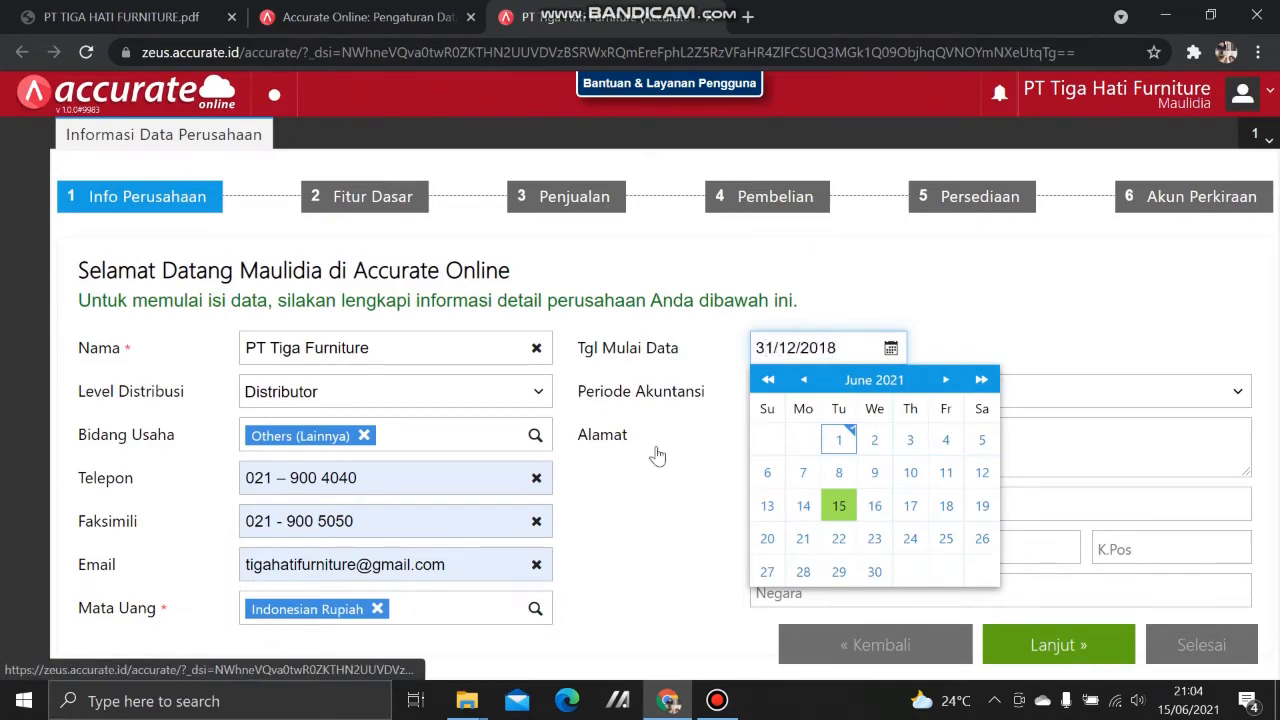
left_click(670, 488)
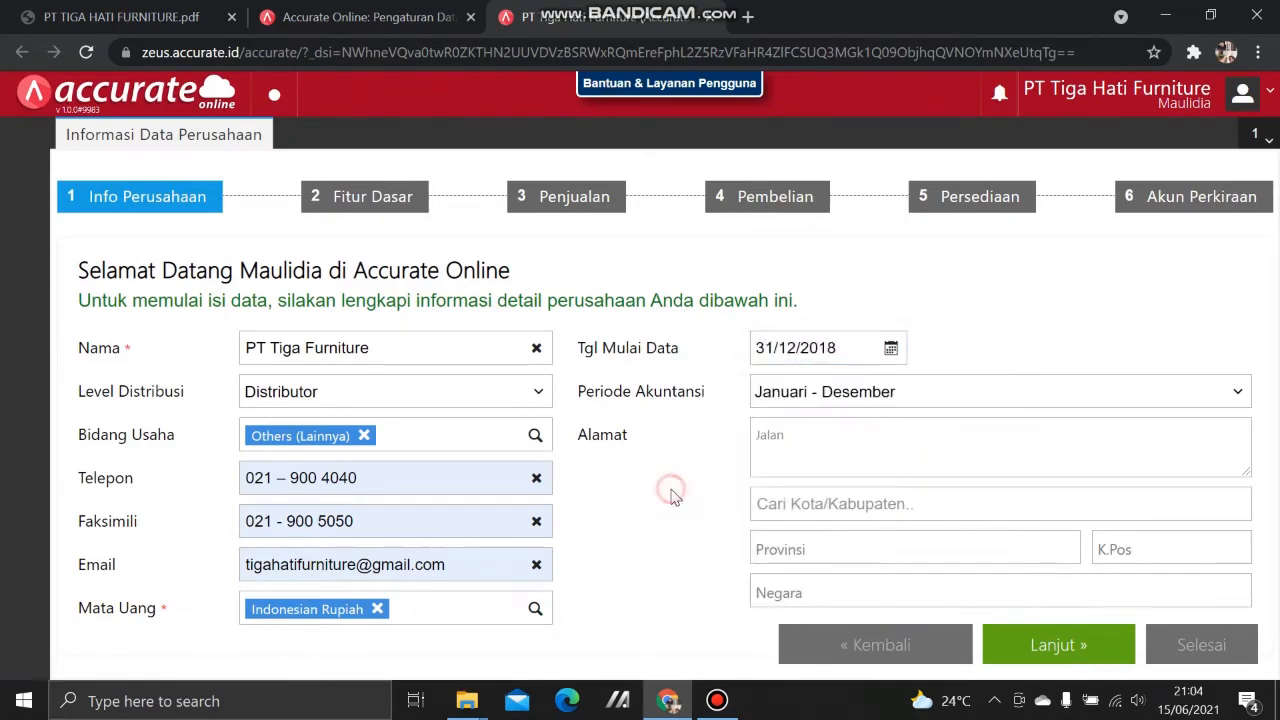
Step: Enter the company street address and choose the suggested Jakarta Selatan city
left_click(829, 436)
left_click(40, 17)
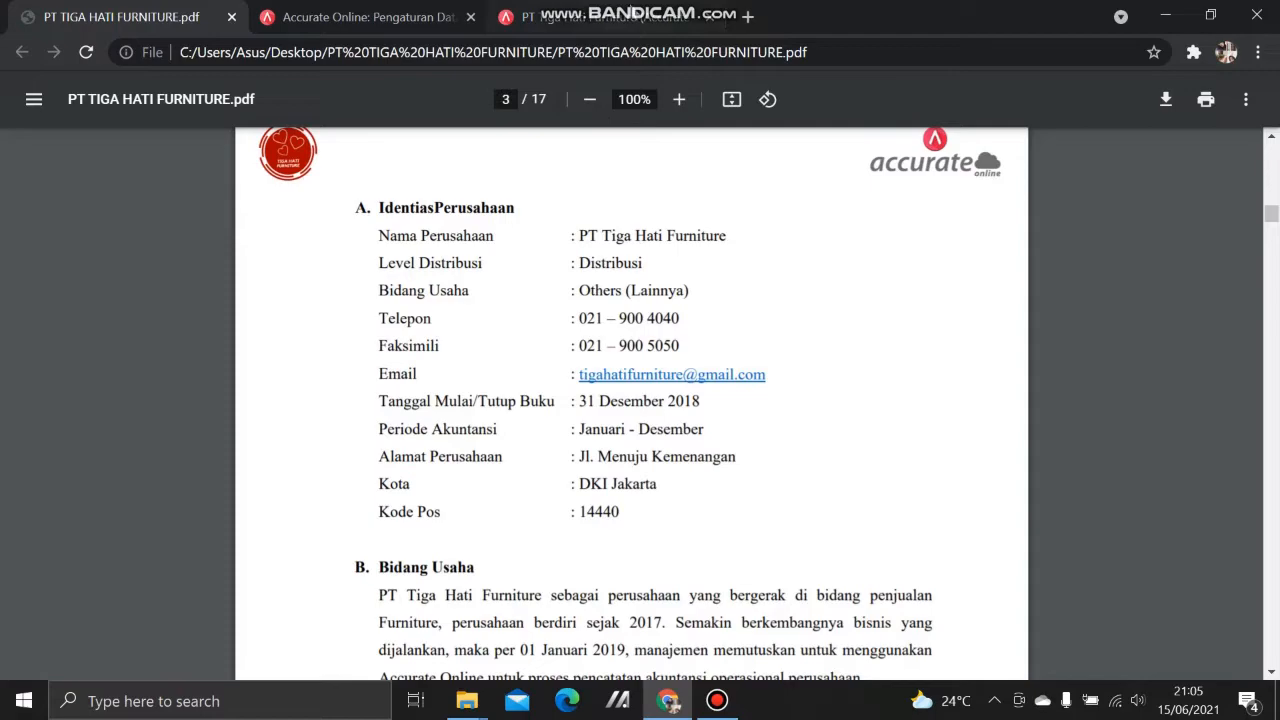
left_click(578, 17)
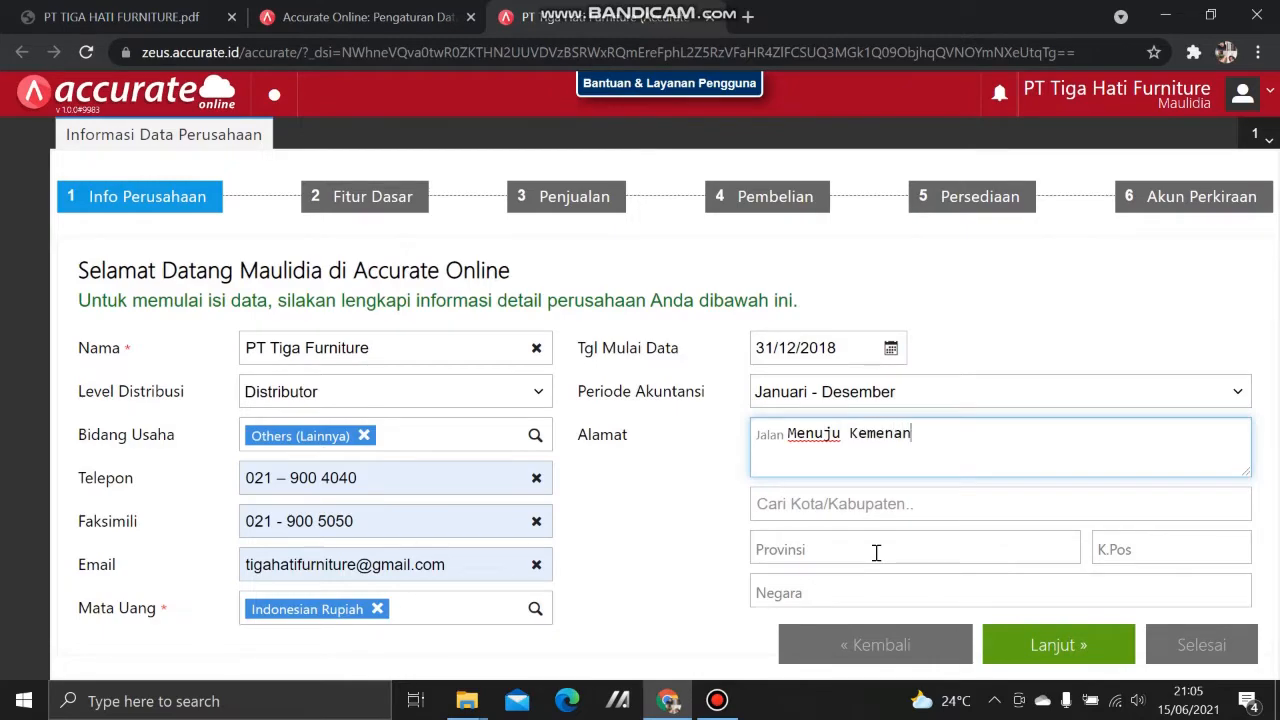
left_click(882, 496)
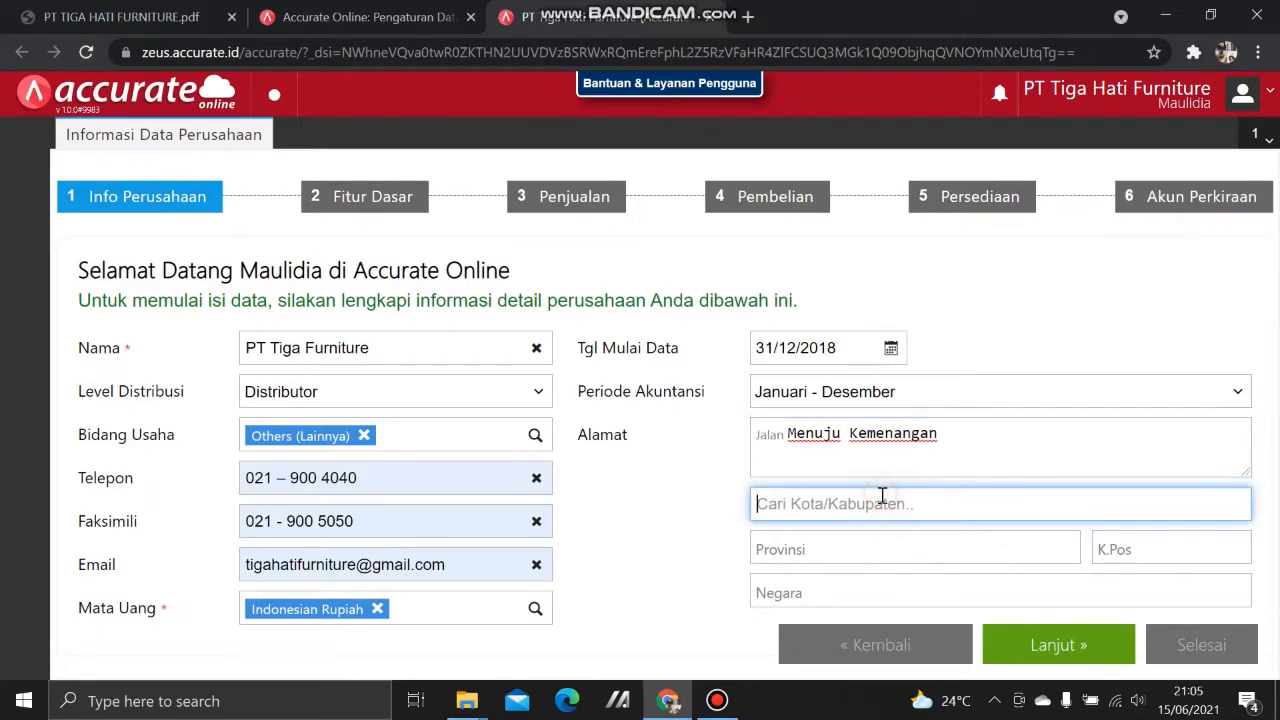
type("jakarta ")
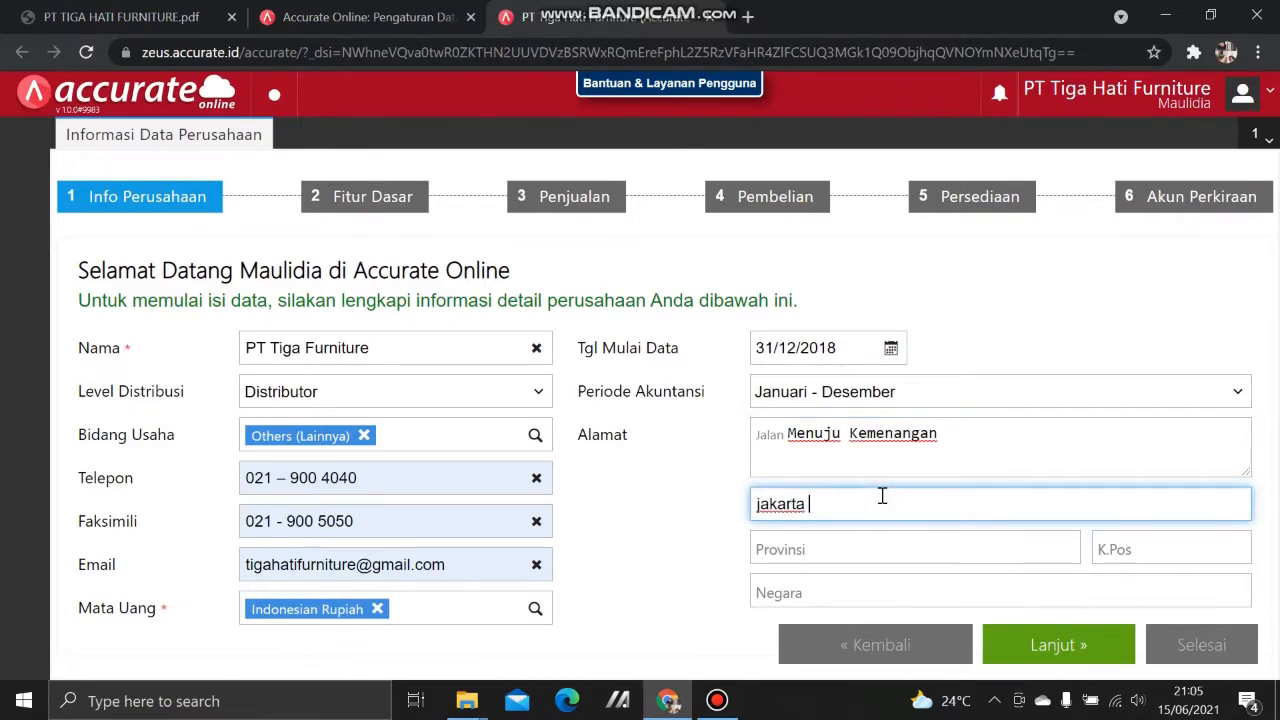
type("sela")
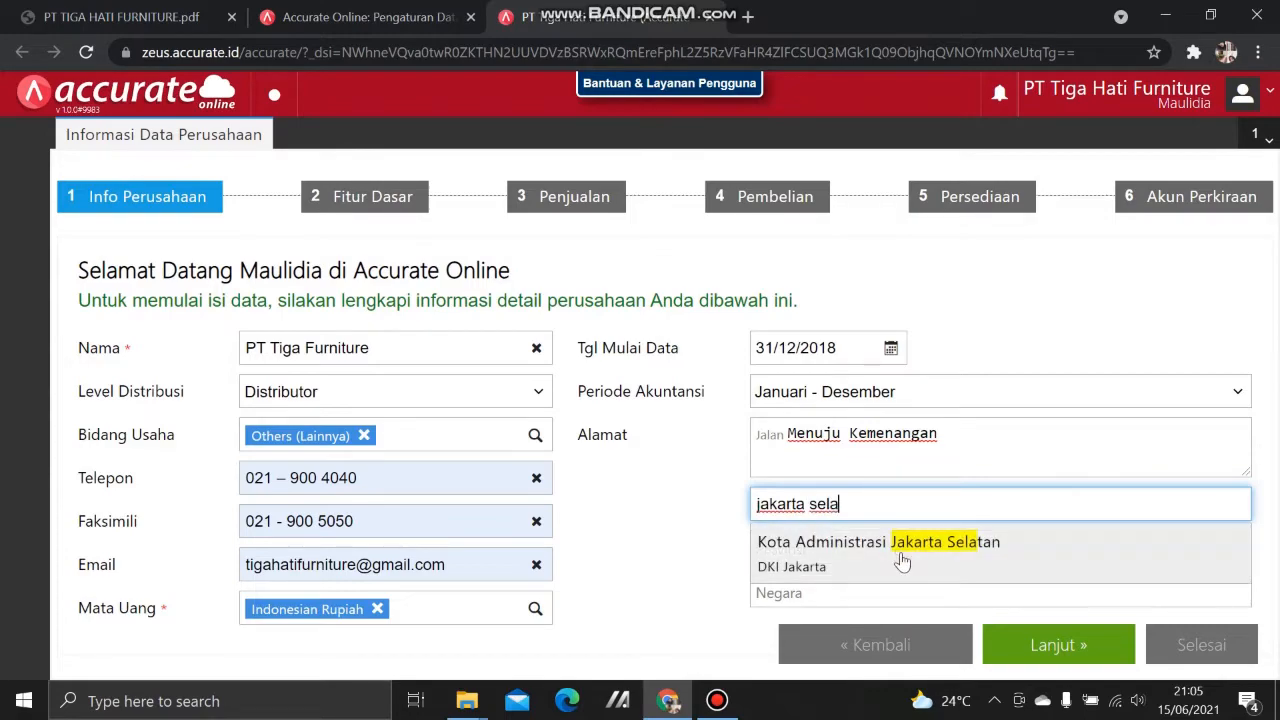
left_click(903, 555)
left_click(935, 548)
Step: Fill in the company postal code from the 144-prefixed suggestion
left_click(1140, 548)
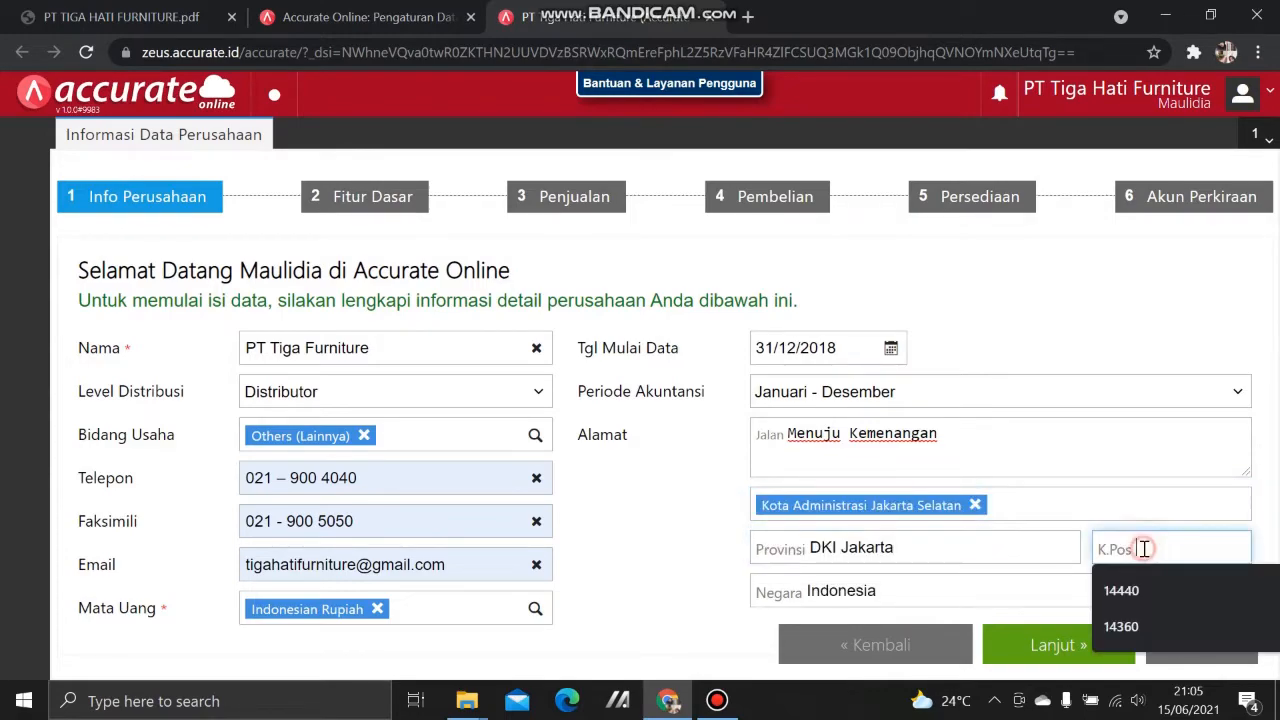
left_click(134, 12)
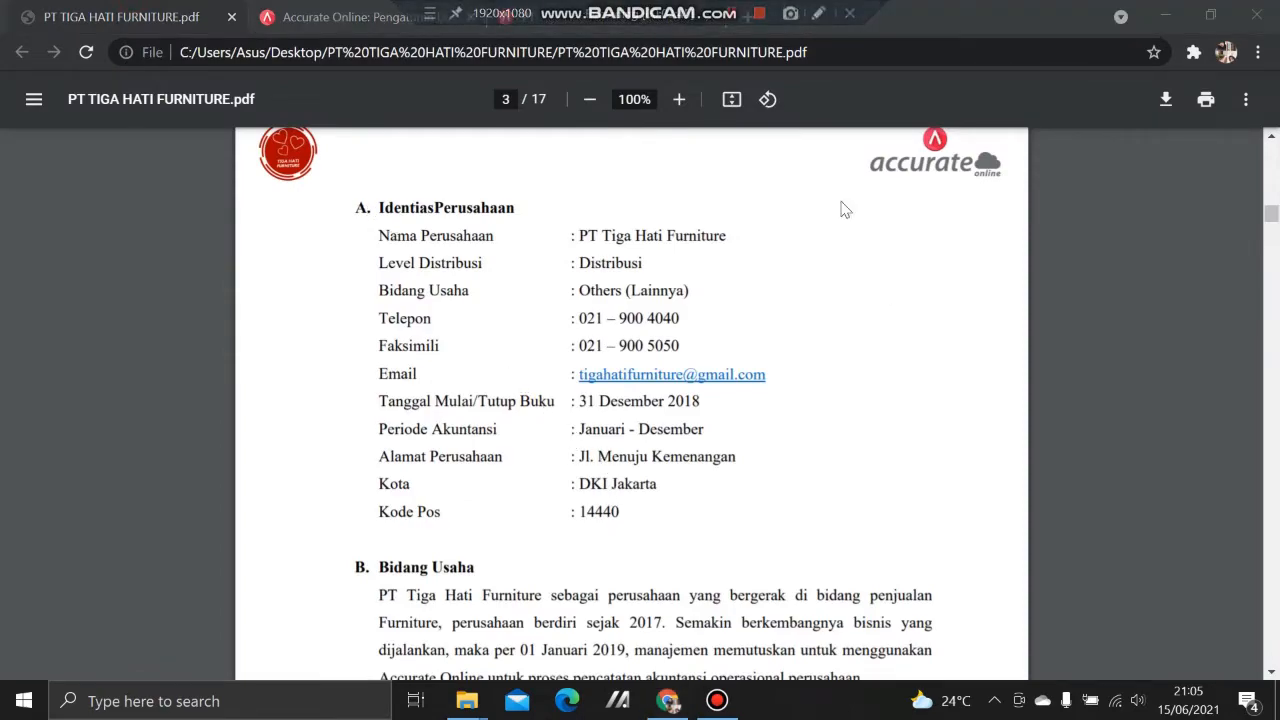
left_click(600, 17)
left_click(1165, 548)
type("1")
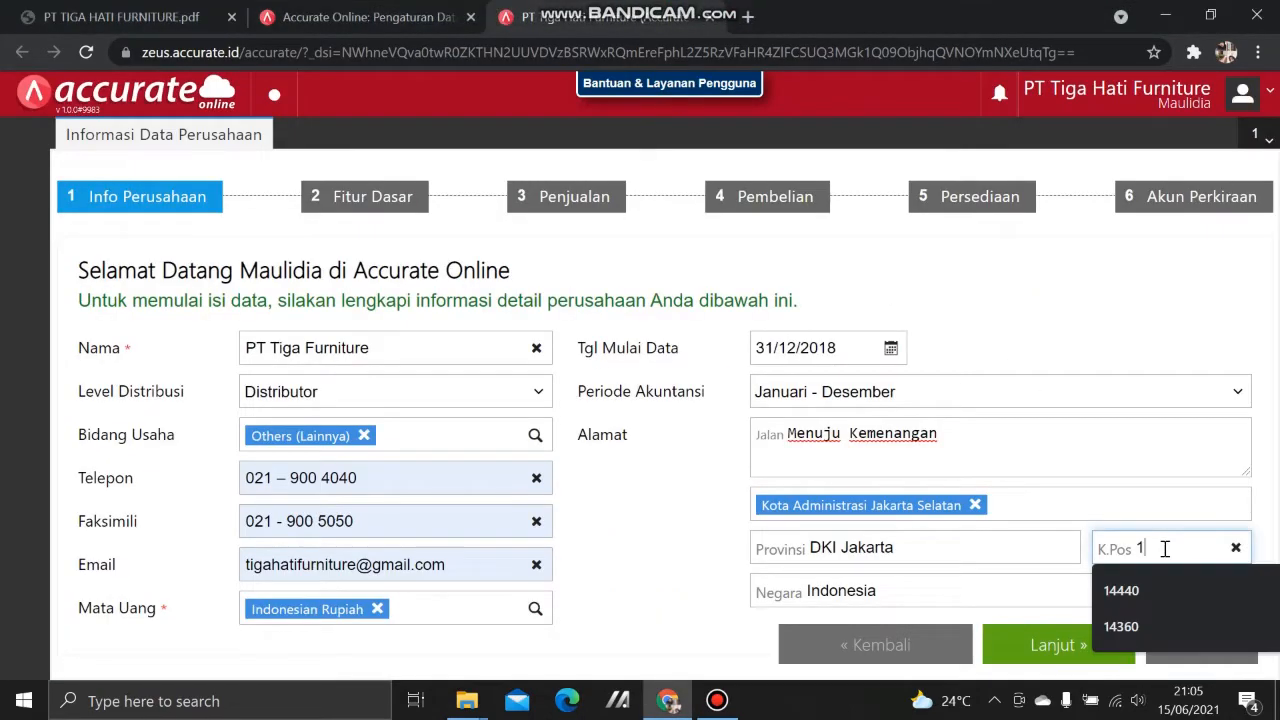
type("4440")
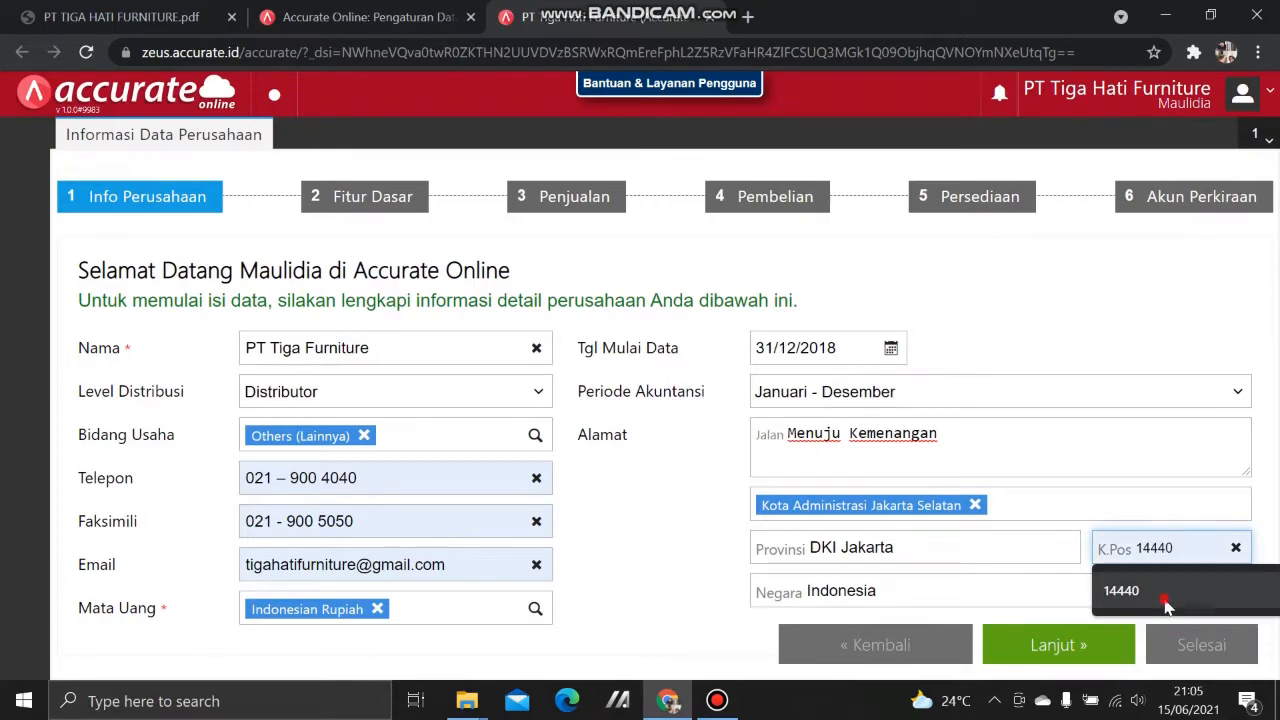
left_click(1165, 596)
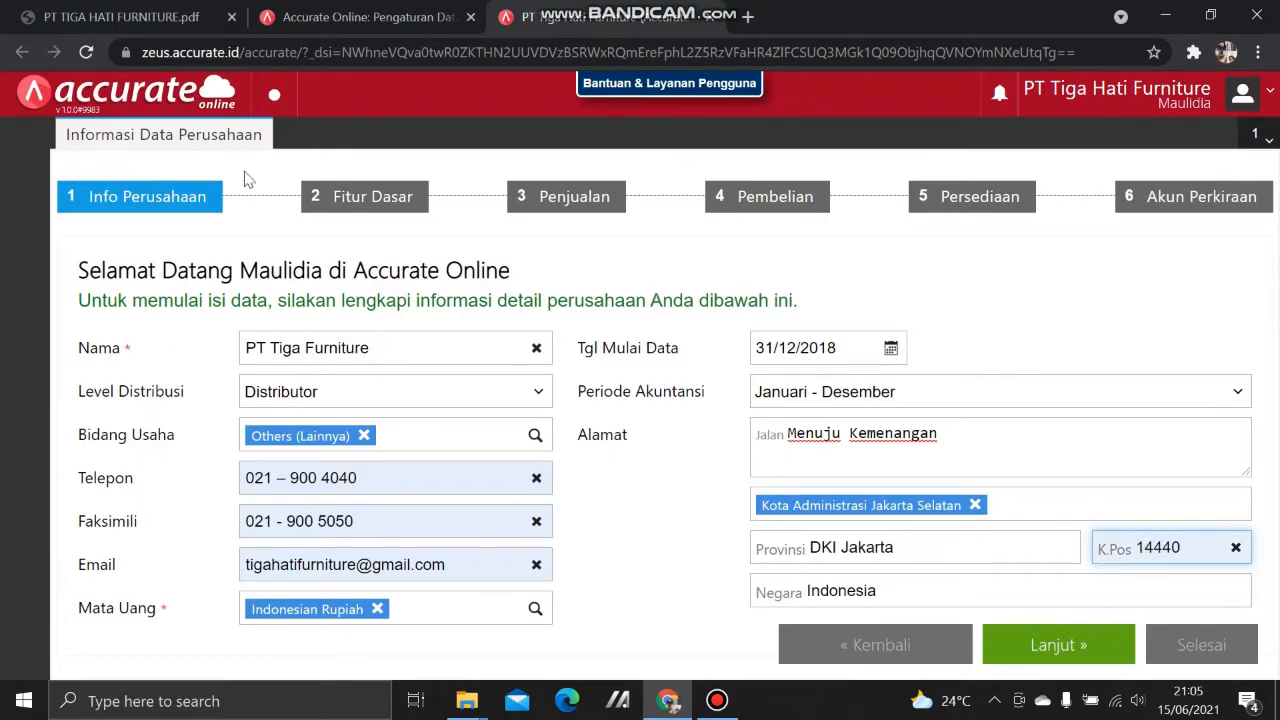
Step: Verify the filled company info against the PDF and advance to Fitur Dasar
left_click(160, 17)
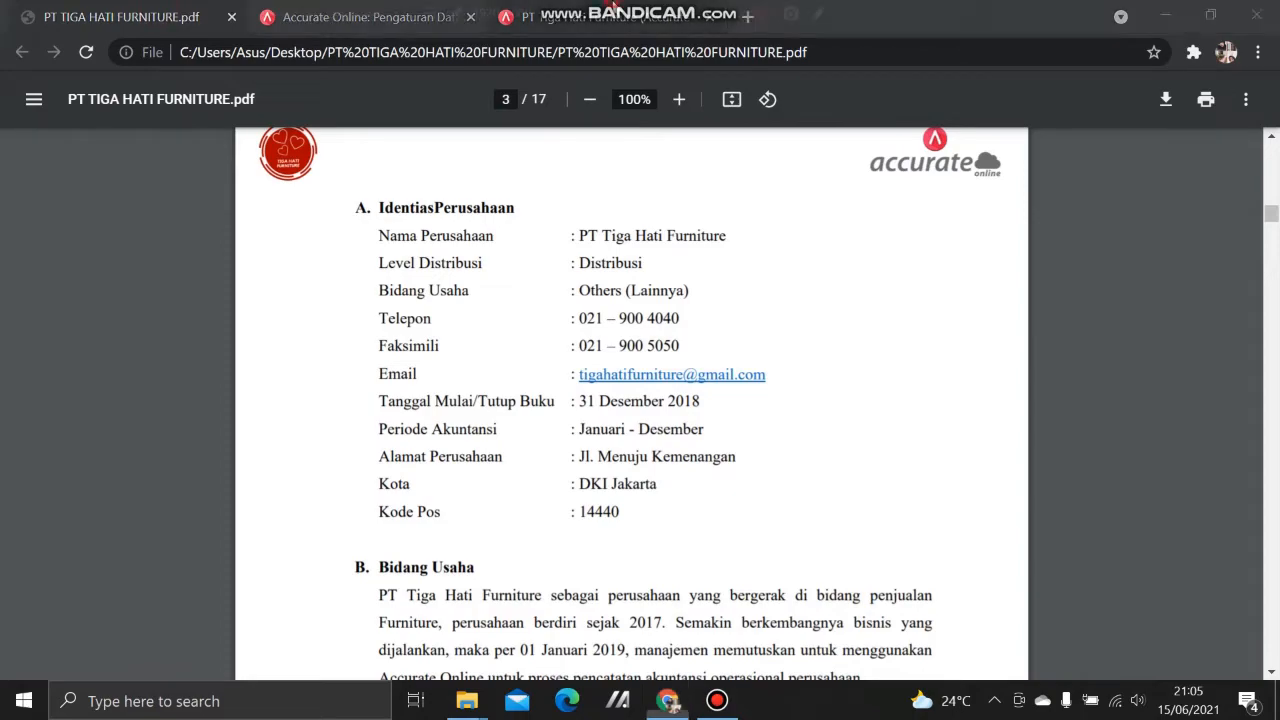
left_click(645, 15)
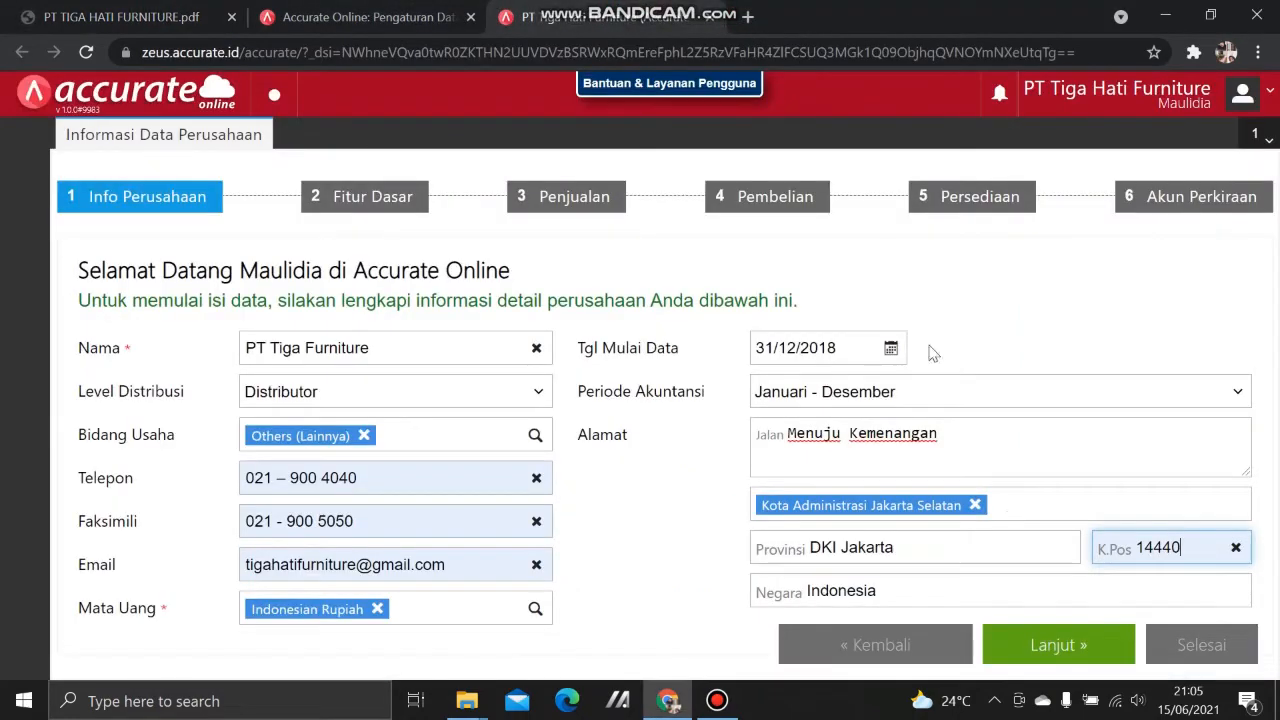
left_click(1068, 640)
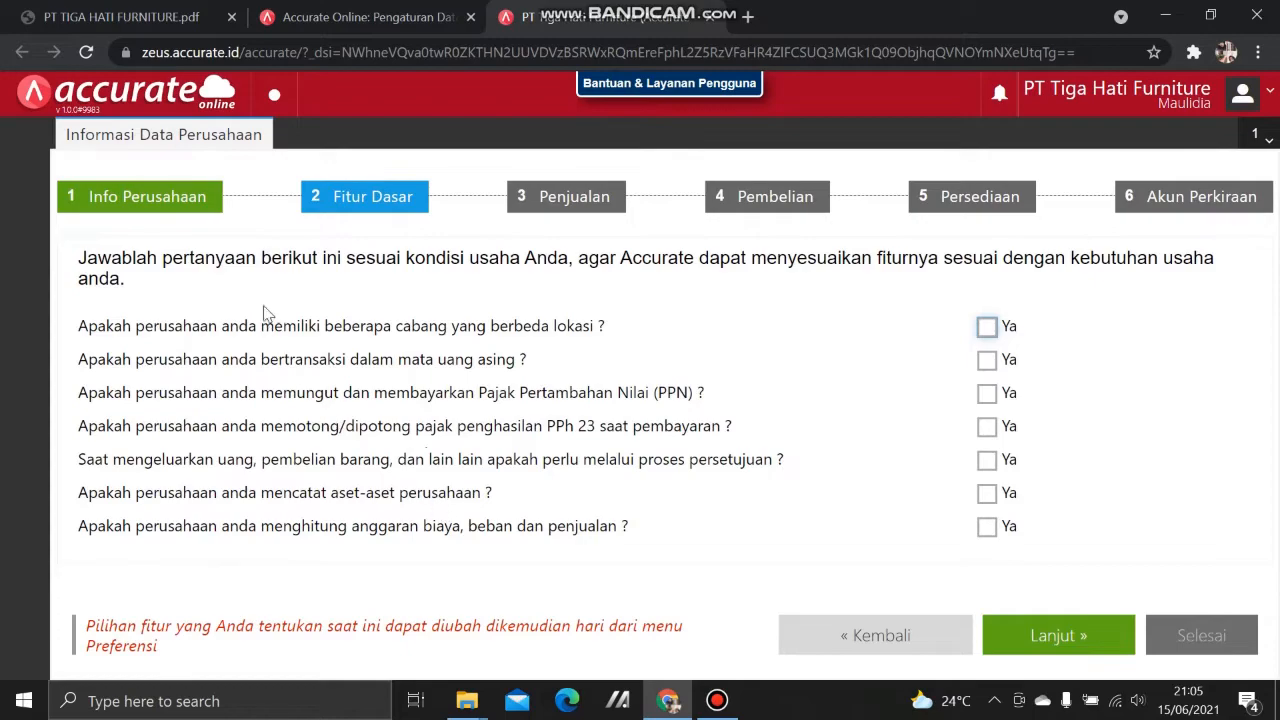
left_click(155, 14)
scroll(450, 495, "down", 3)
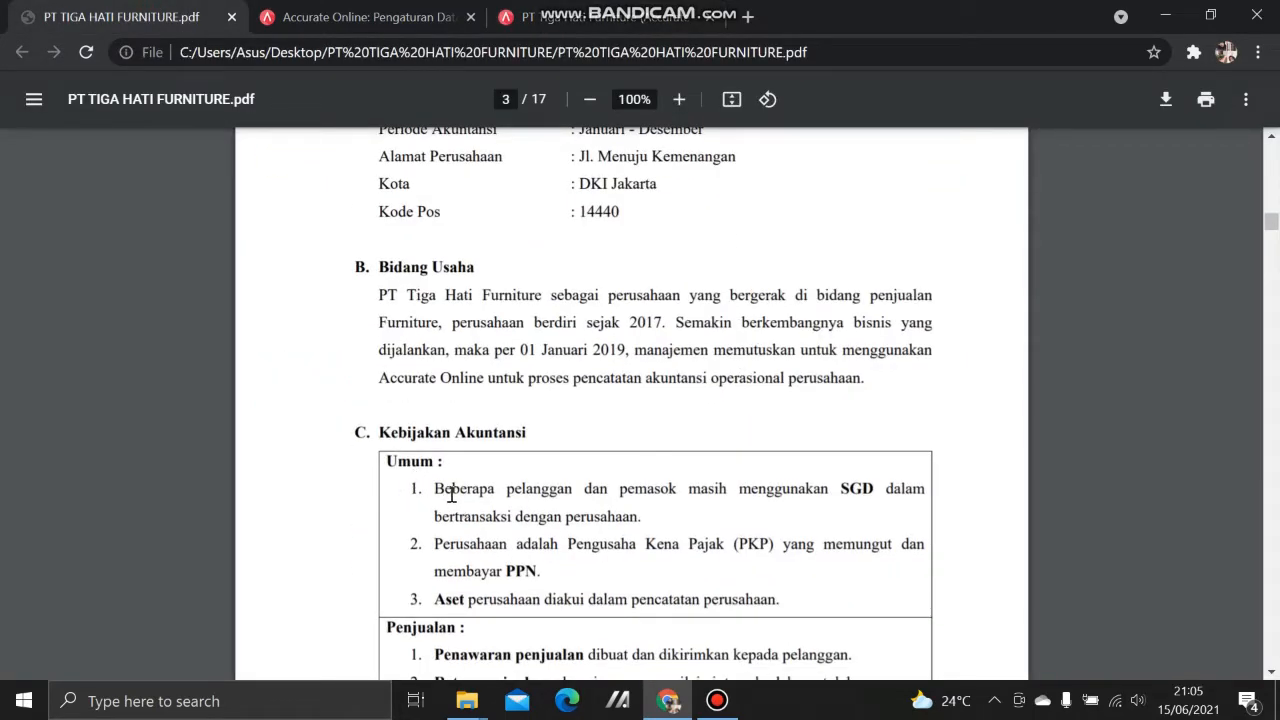
scroll(551, 543, "down", 1)
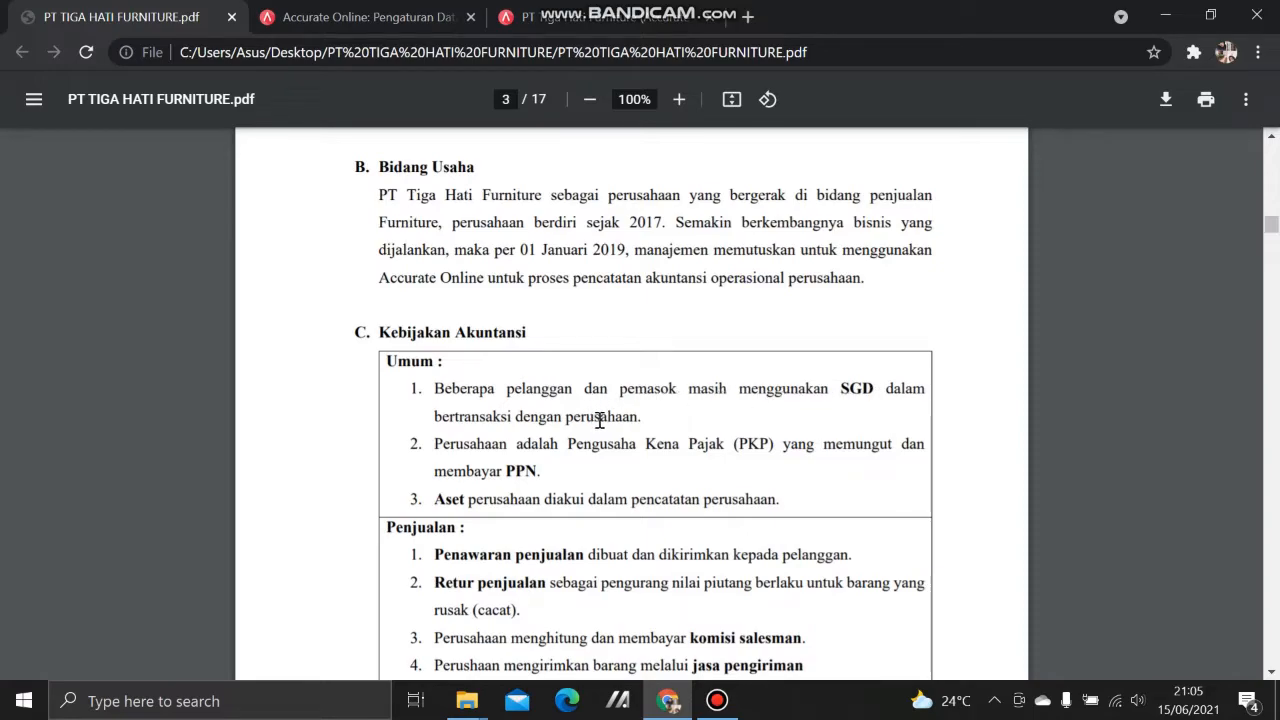
left_click(591, 18)
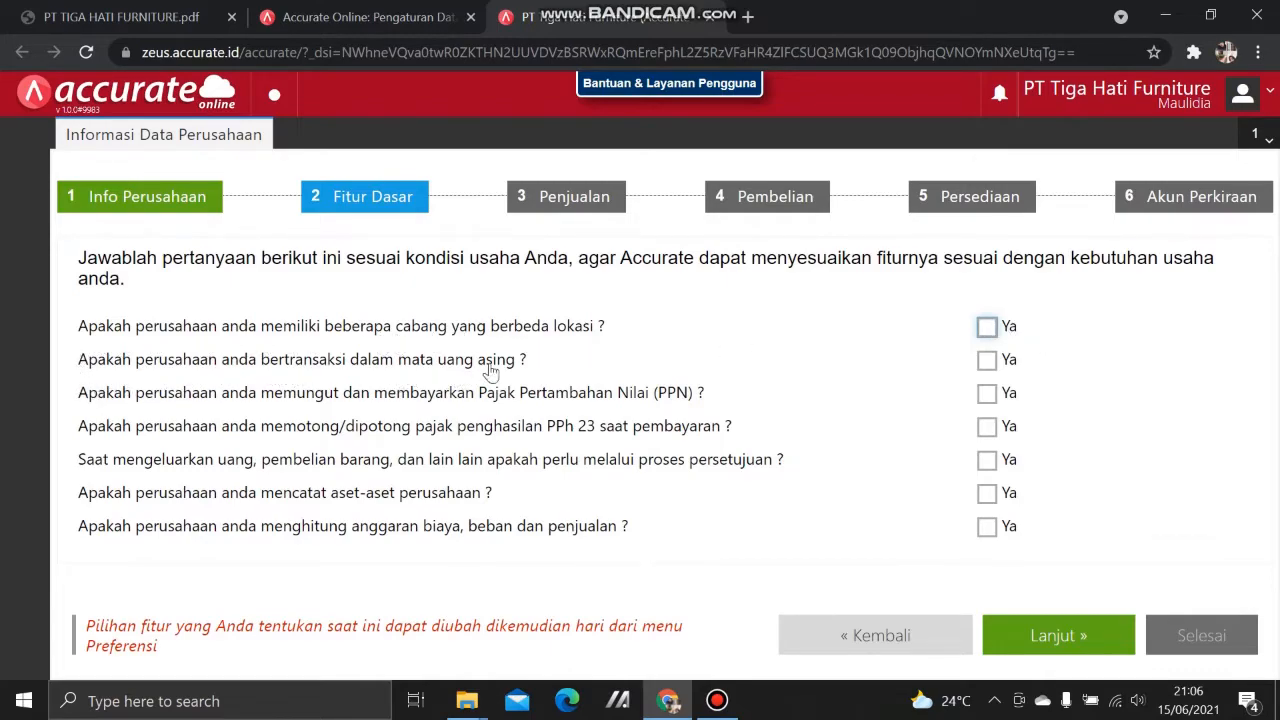
Step: Answer Ya to foreign currency and add Singapore Dollar (sgd)
left_click(987, 360)
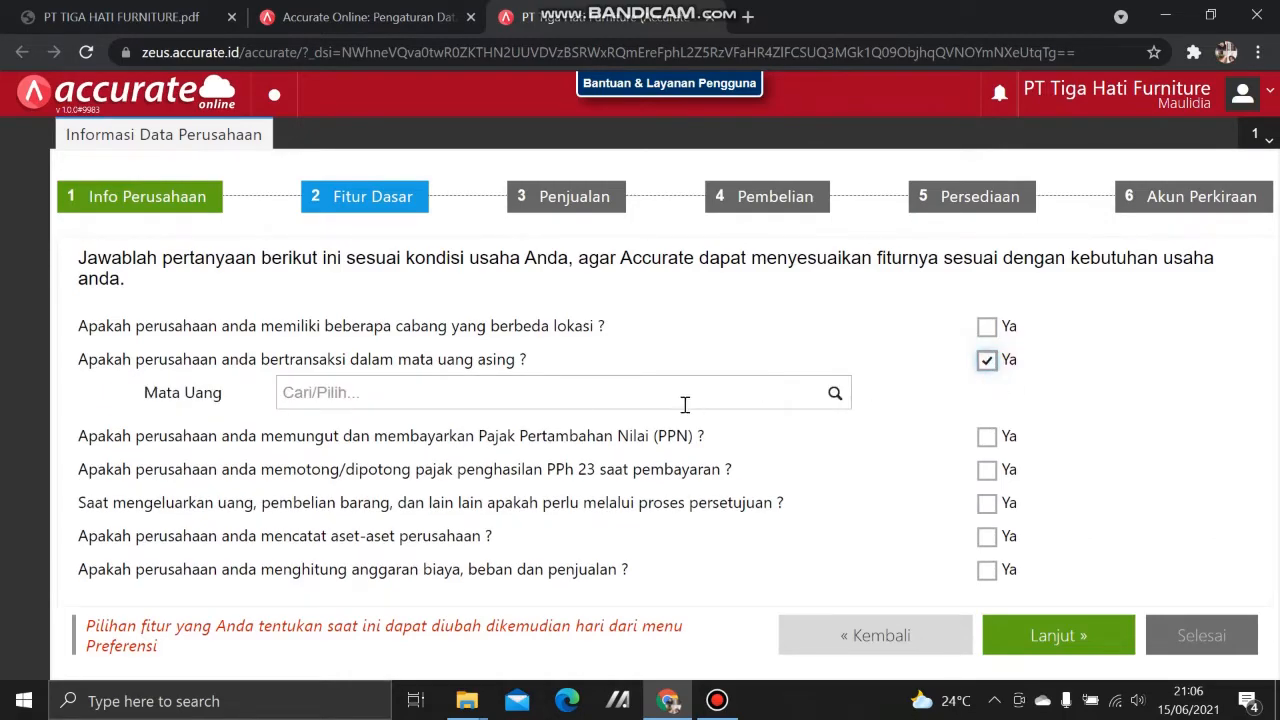
left_click(555, 392)
type("s")
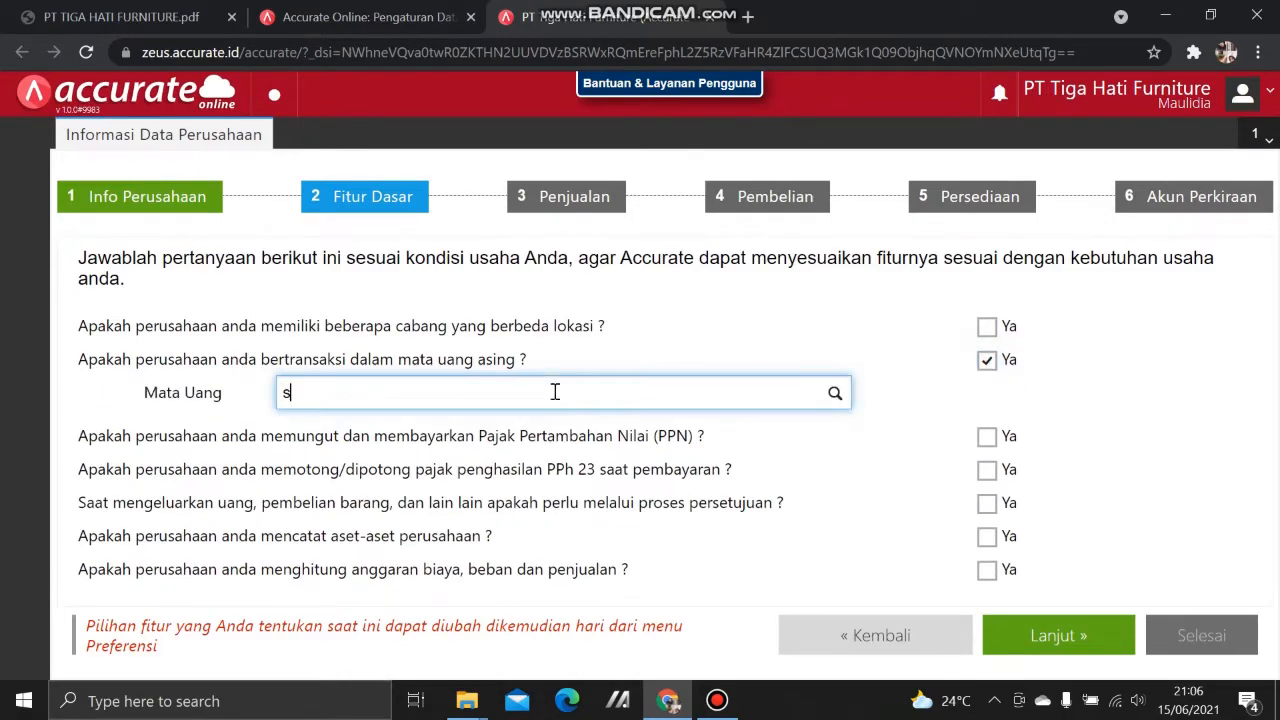
type("gd")
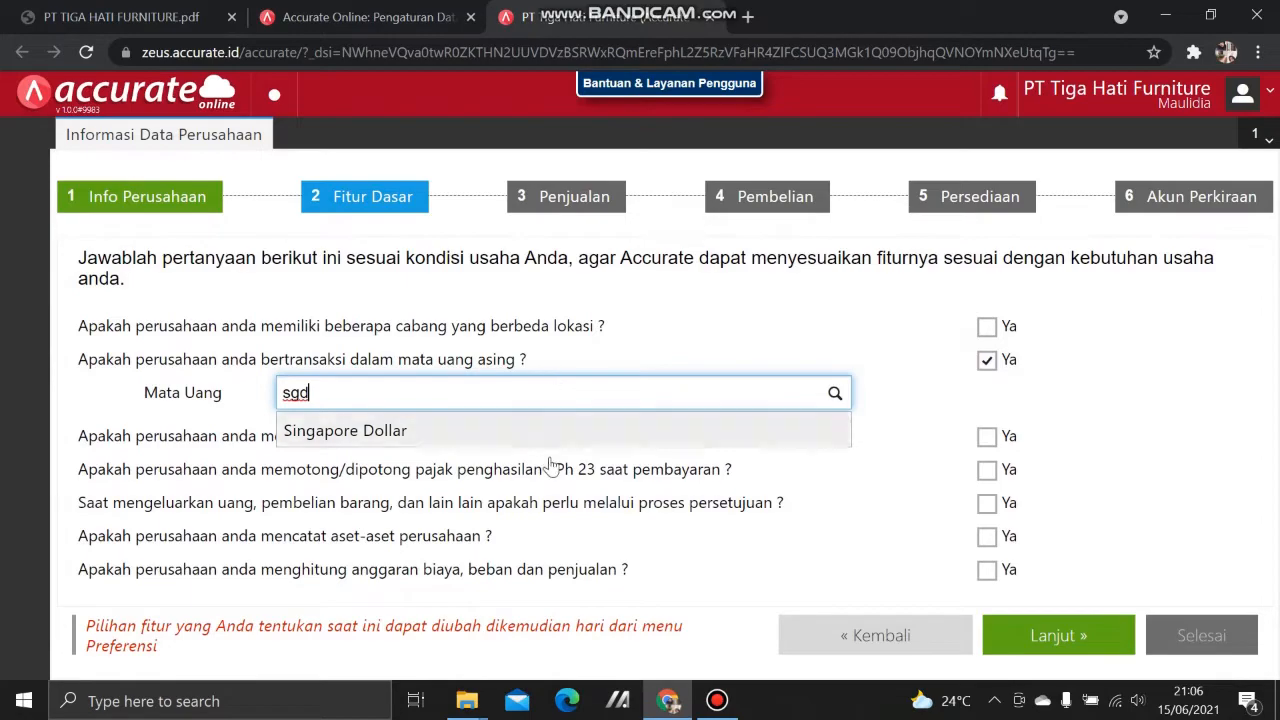
left_click(543, 428)
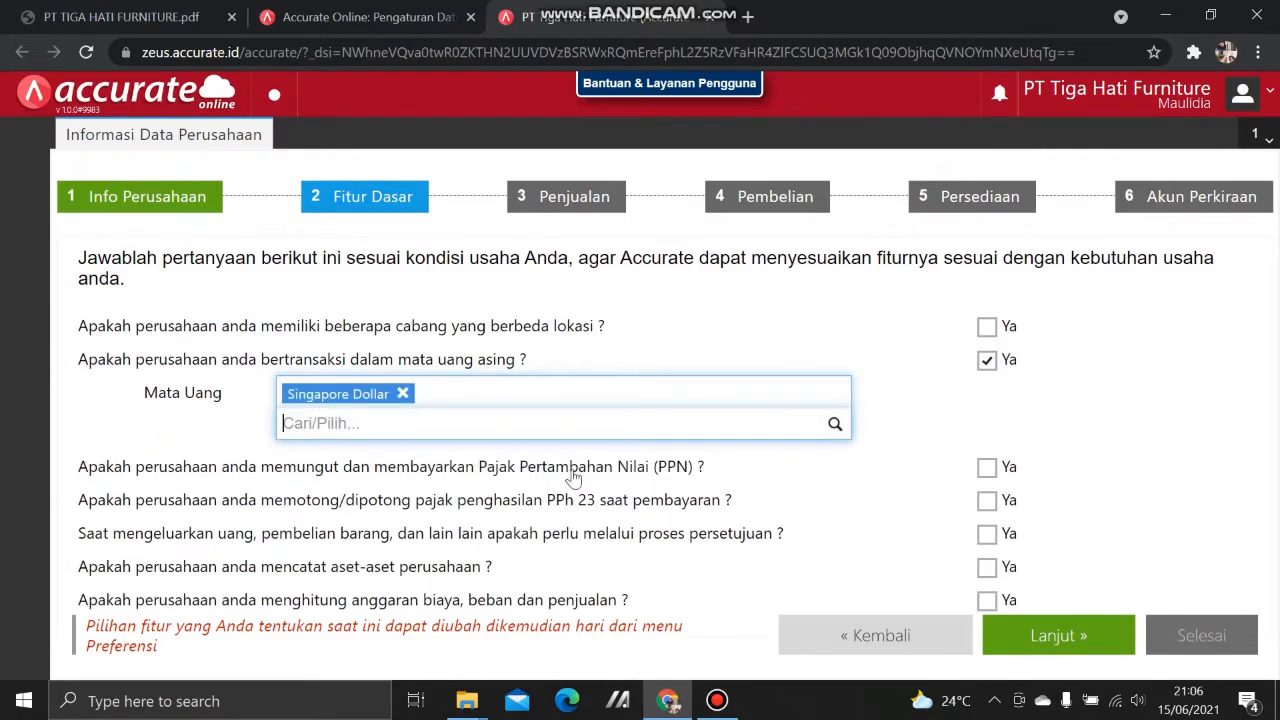
Step: Answer Ya for PPN tax and asset recording, then continue to Penjualan
left_click(142, 10)
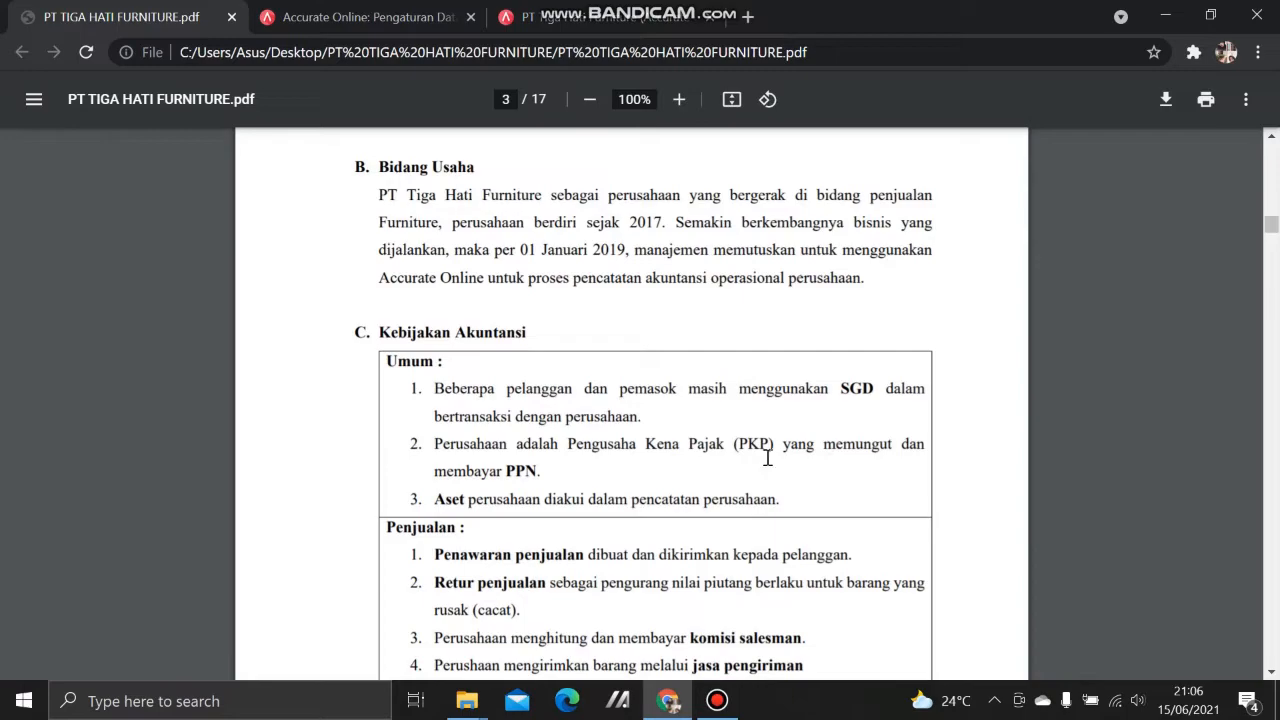
left_click(598, 17)
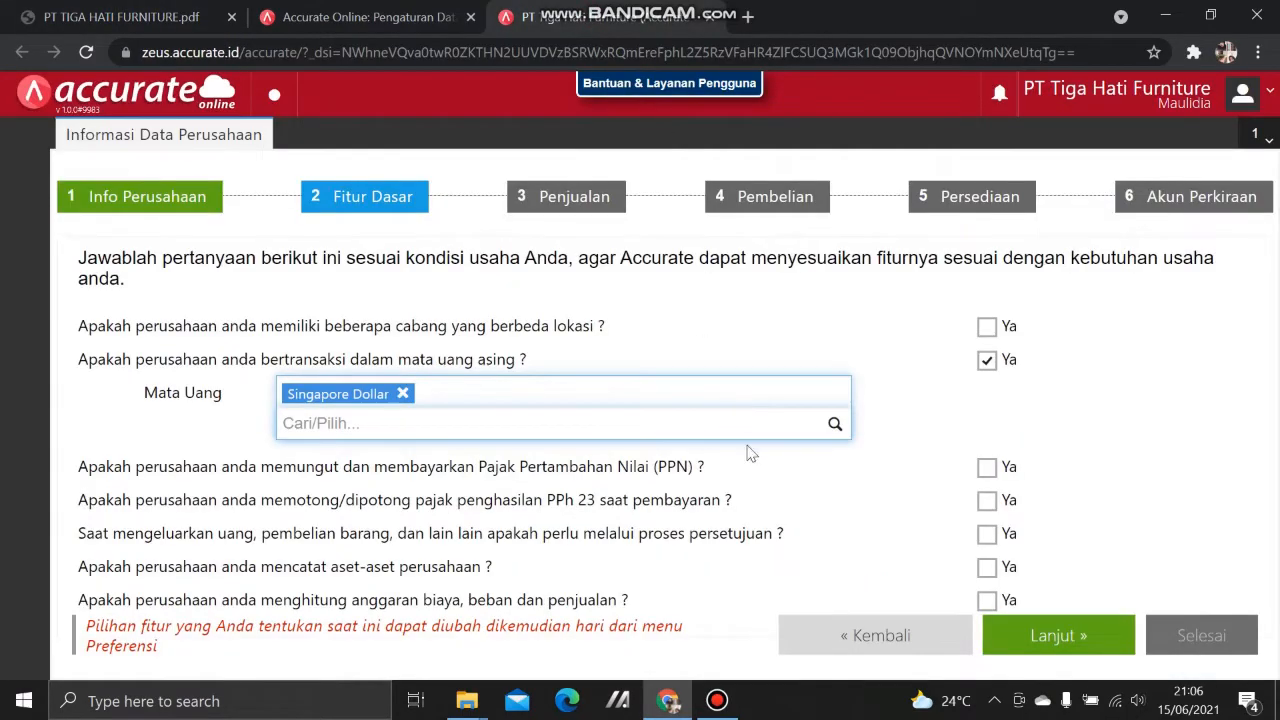
left_click(986, 467)
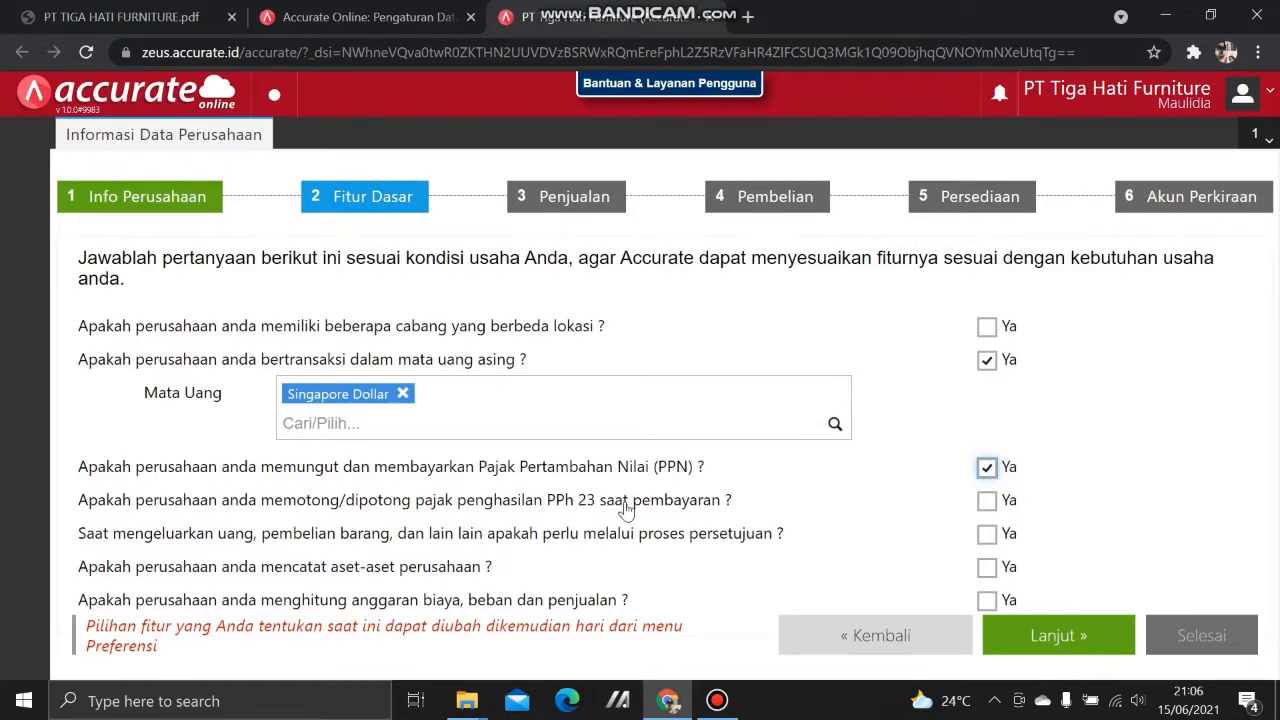
left_click(120, 17)
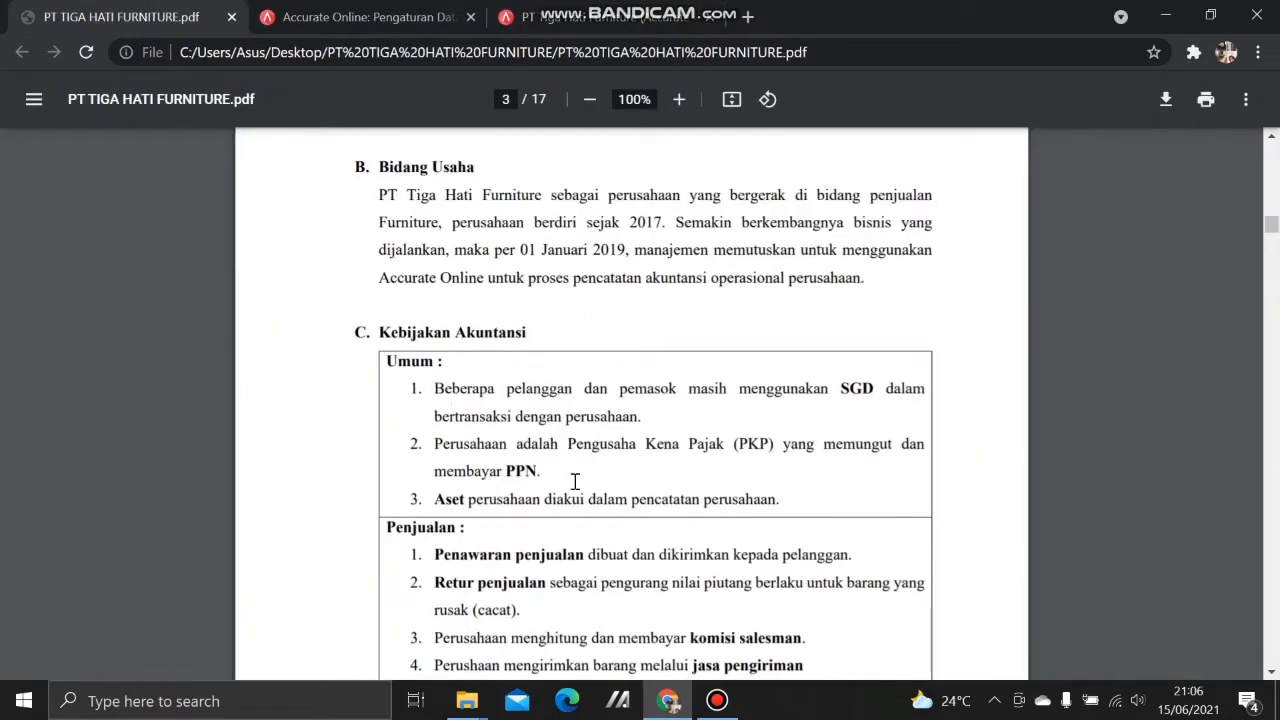
left_click(595, 22)
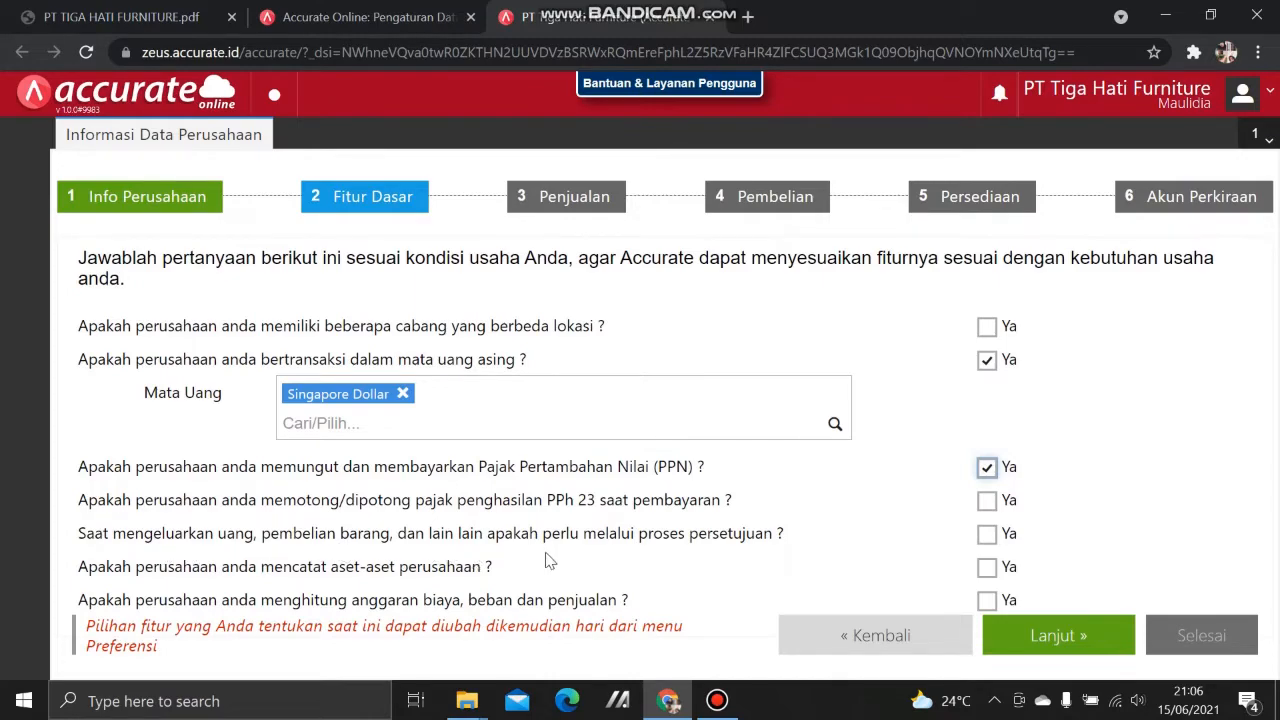
left_click(26, 10)
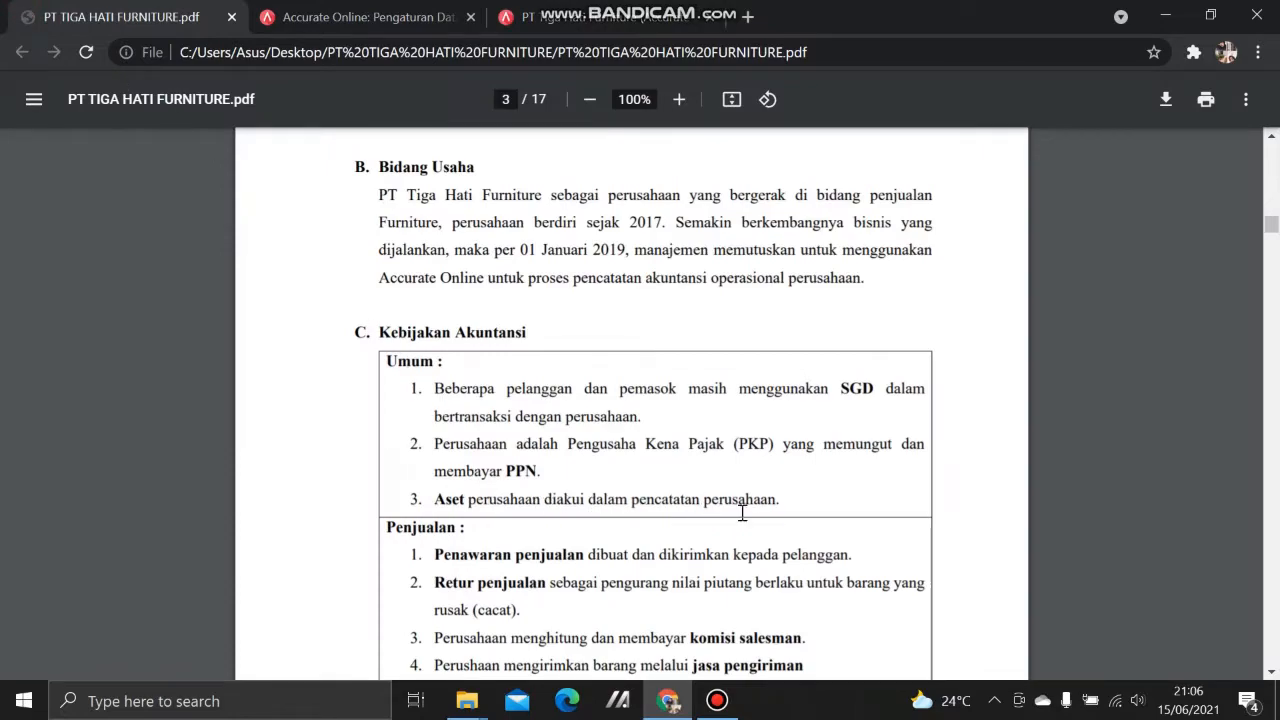
left_click(620, 12)
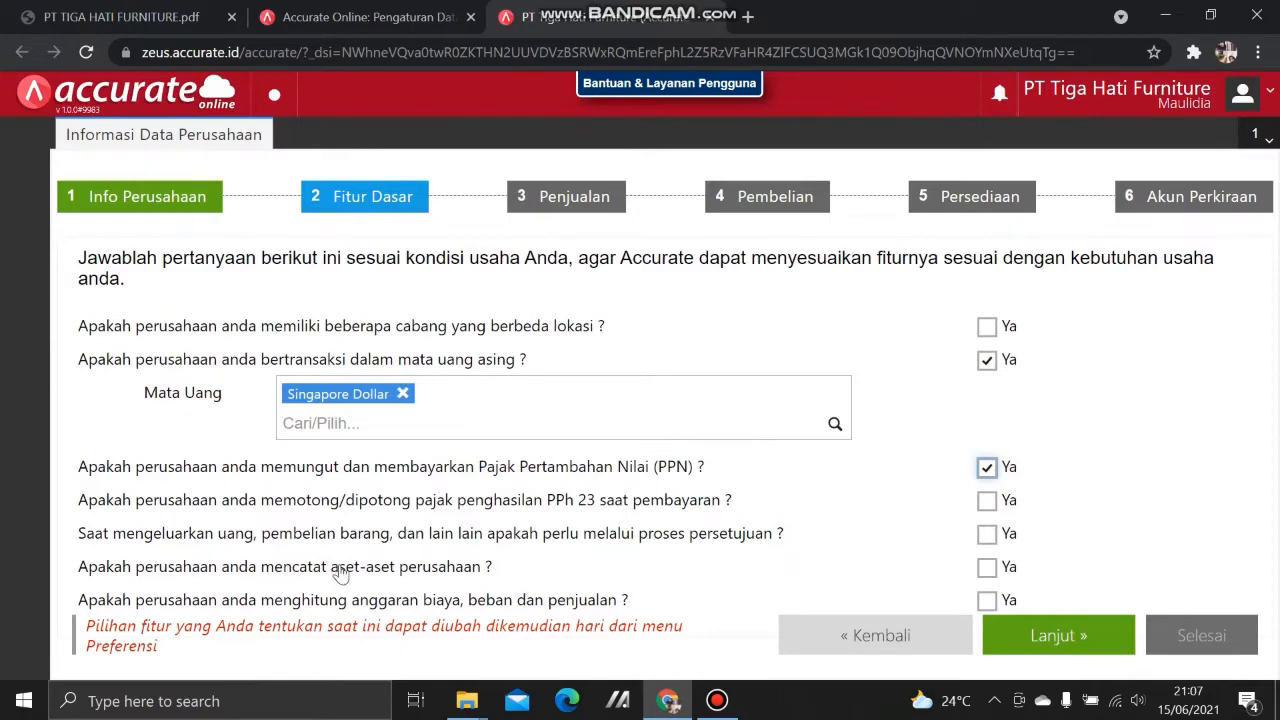
left_click(60, 17)
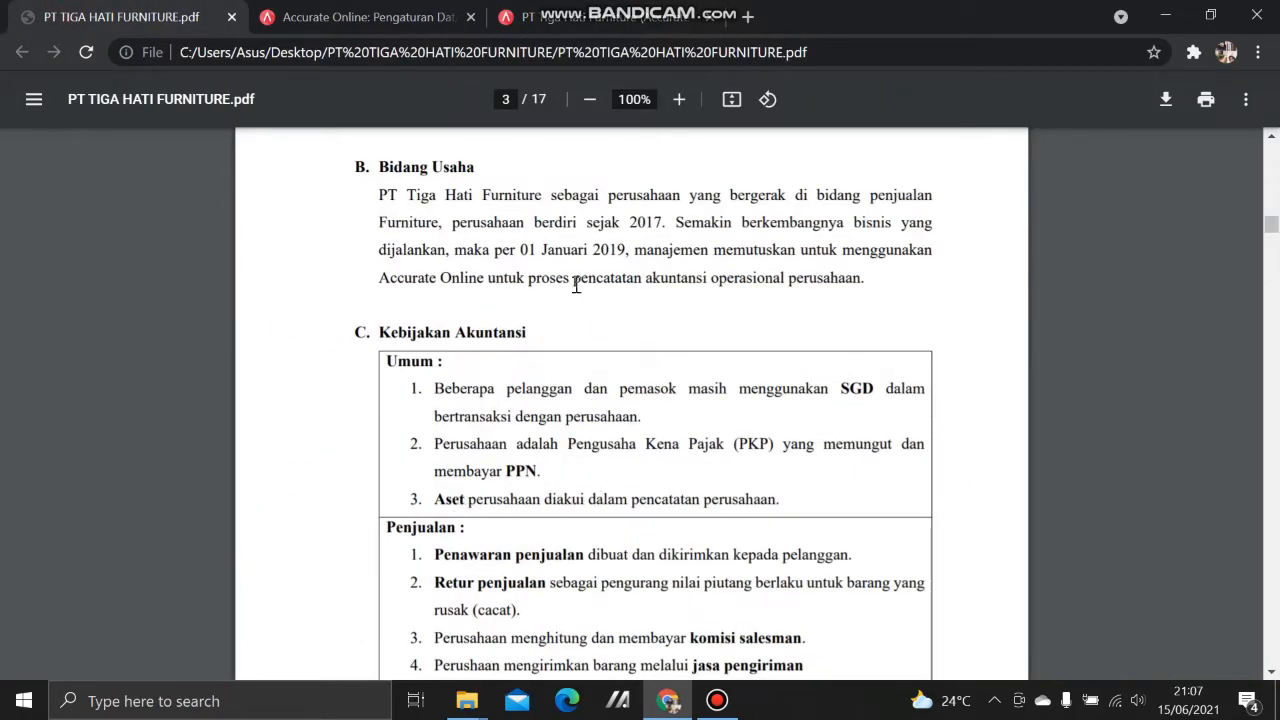
left_click(598, 12)
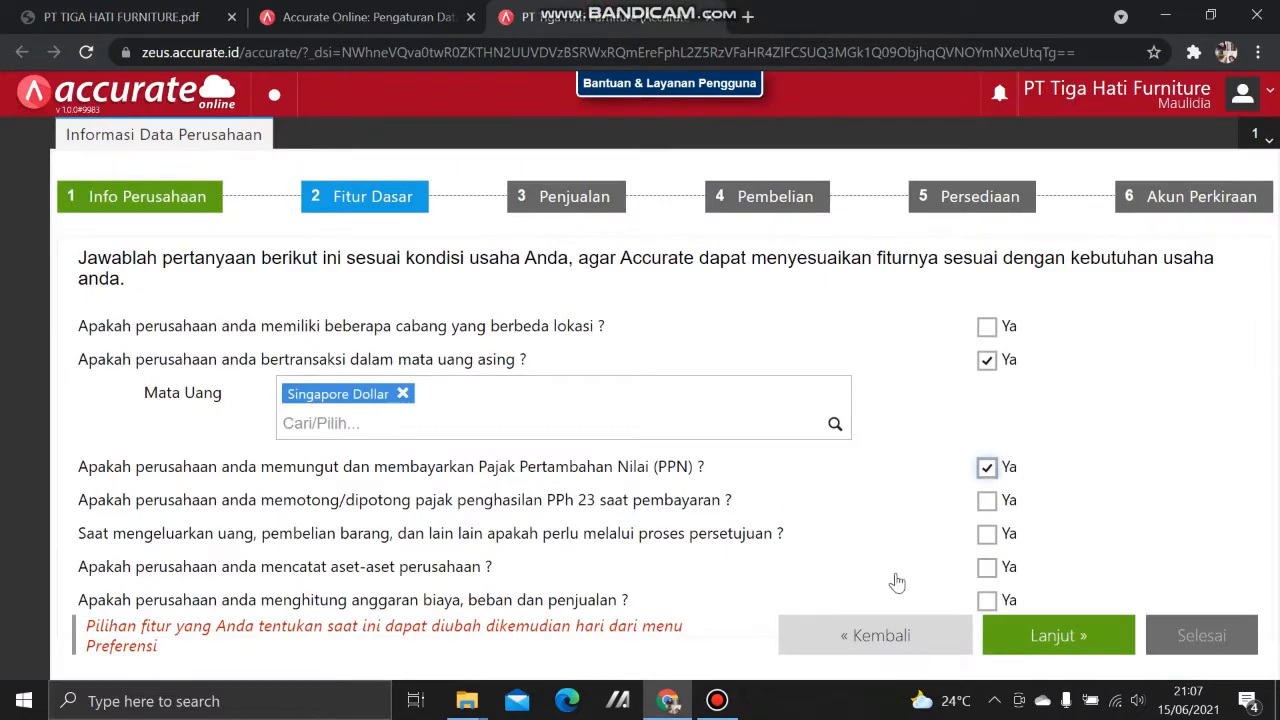
left_click(987, 567)
left_click(1053, 634)
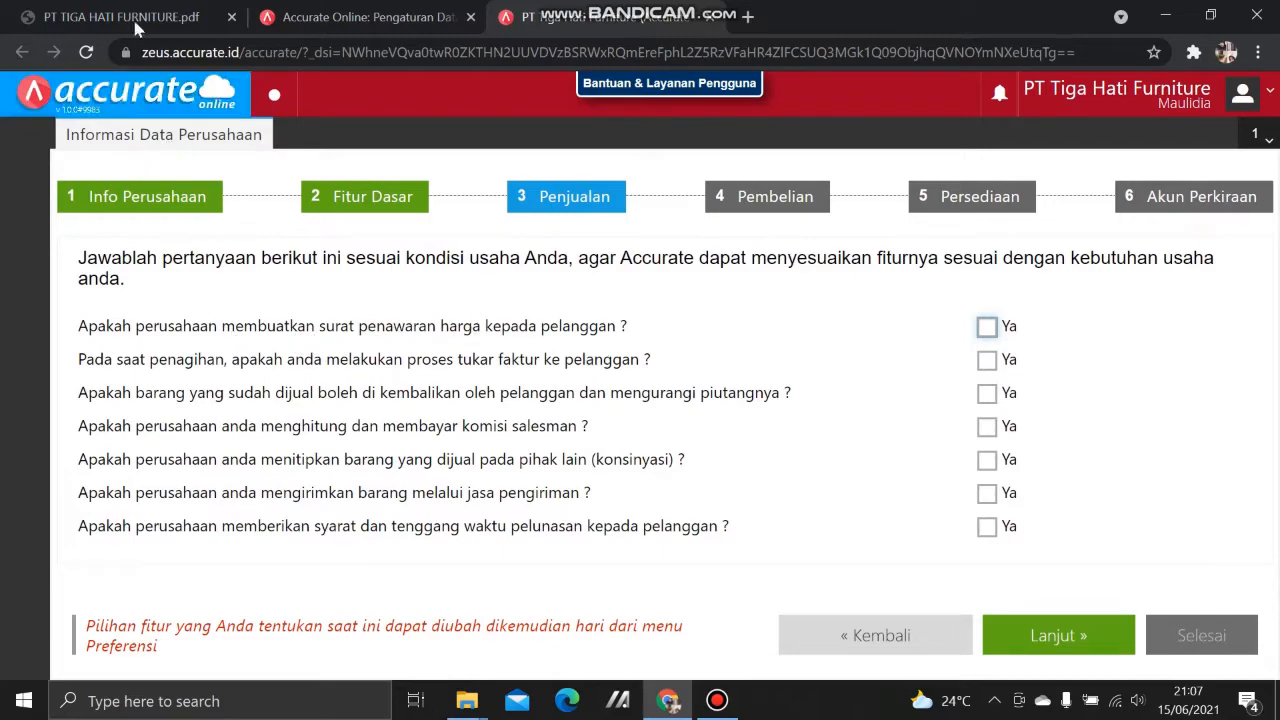
Step: Answer Ya to sending price quotations to customers
left_click(137, 12)
scroll(519, 503, "down", 1)
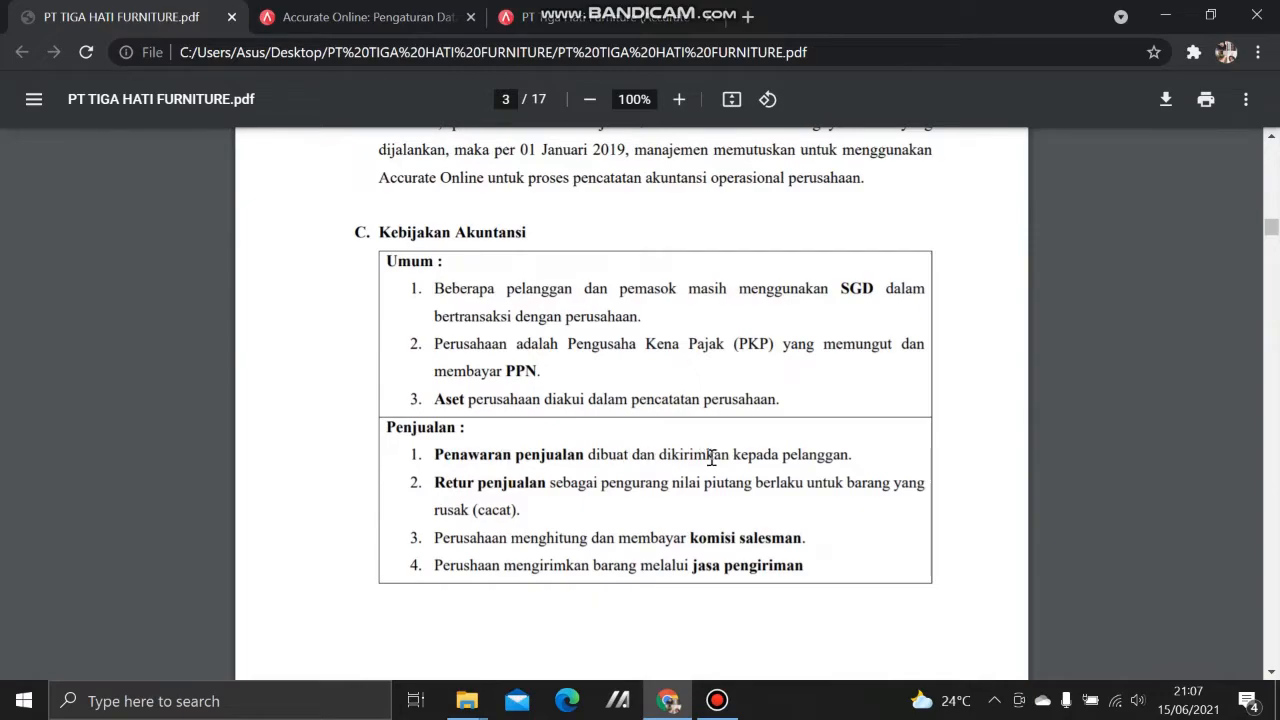
left_click(604, 10)
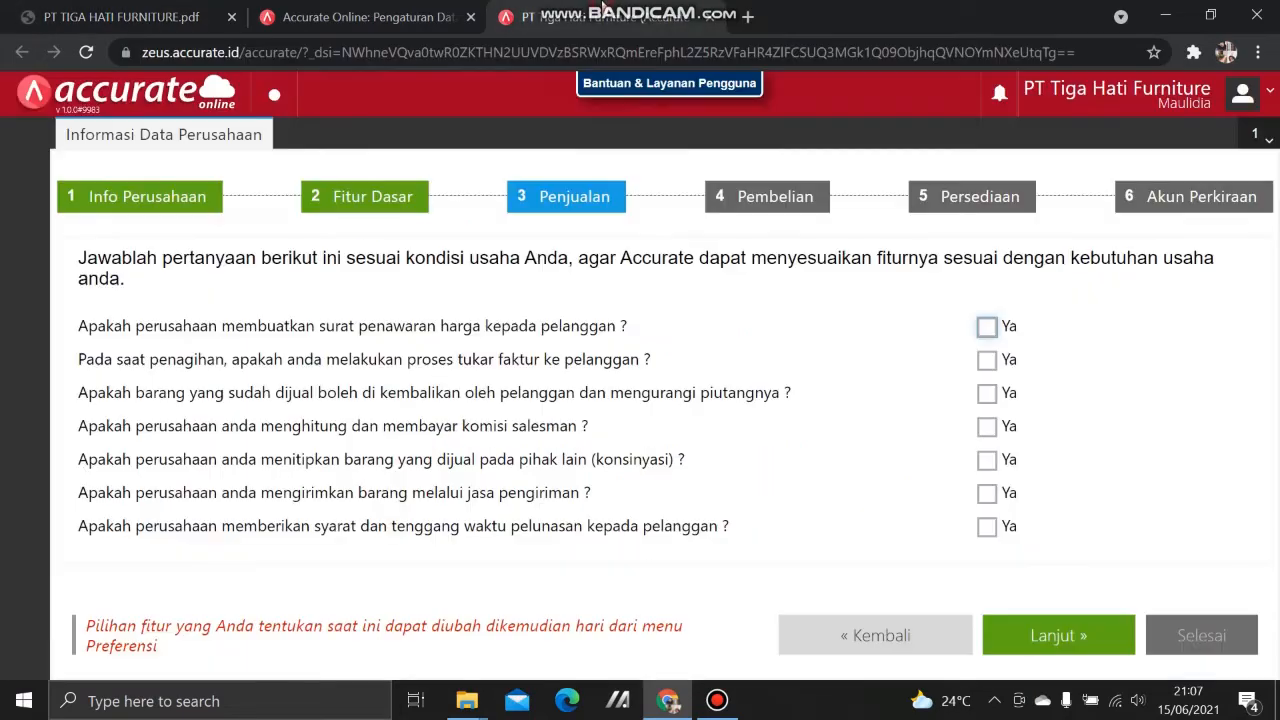
left_click(986, 327)
Step: Answer Ya to customer sales returns and to calculating salesman commissions
left_click(104, 9)
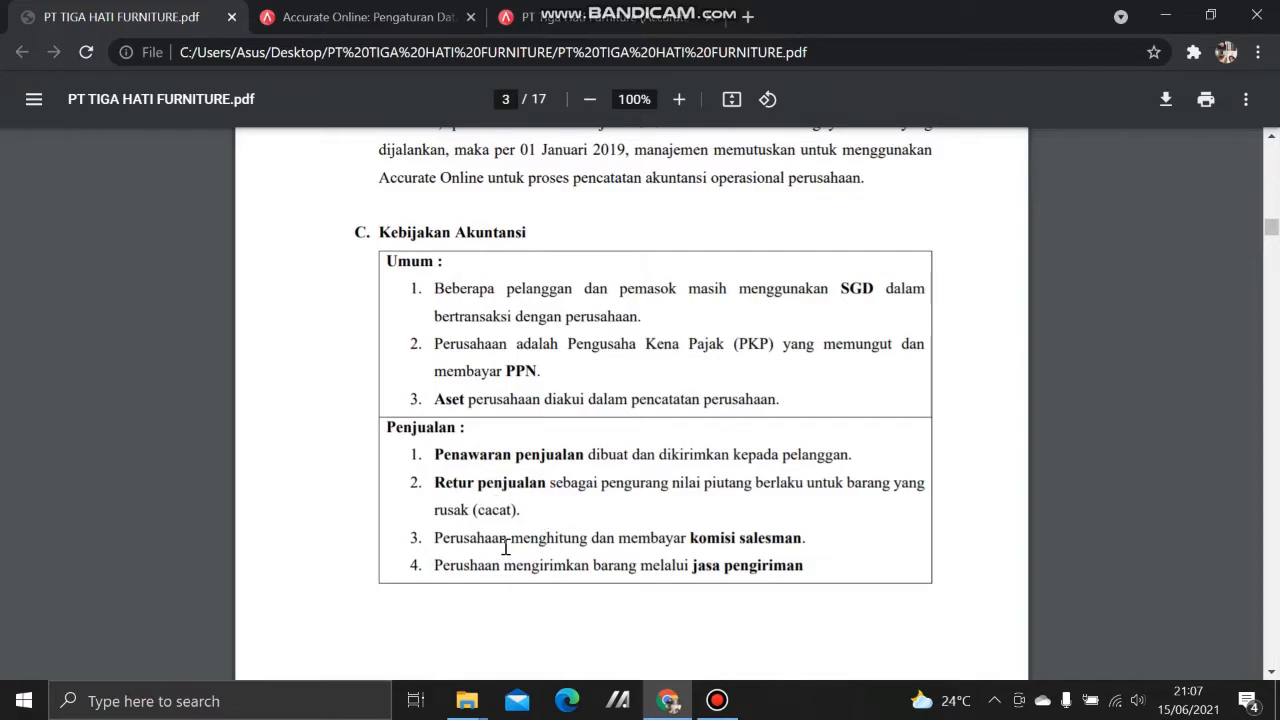
scroll(510, 546, "down", 3)
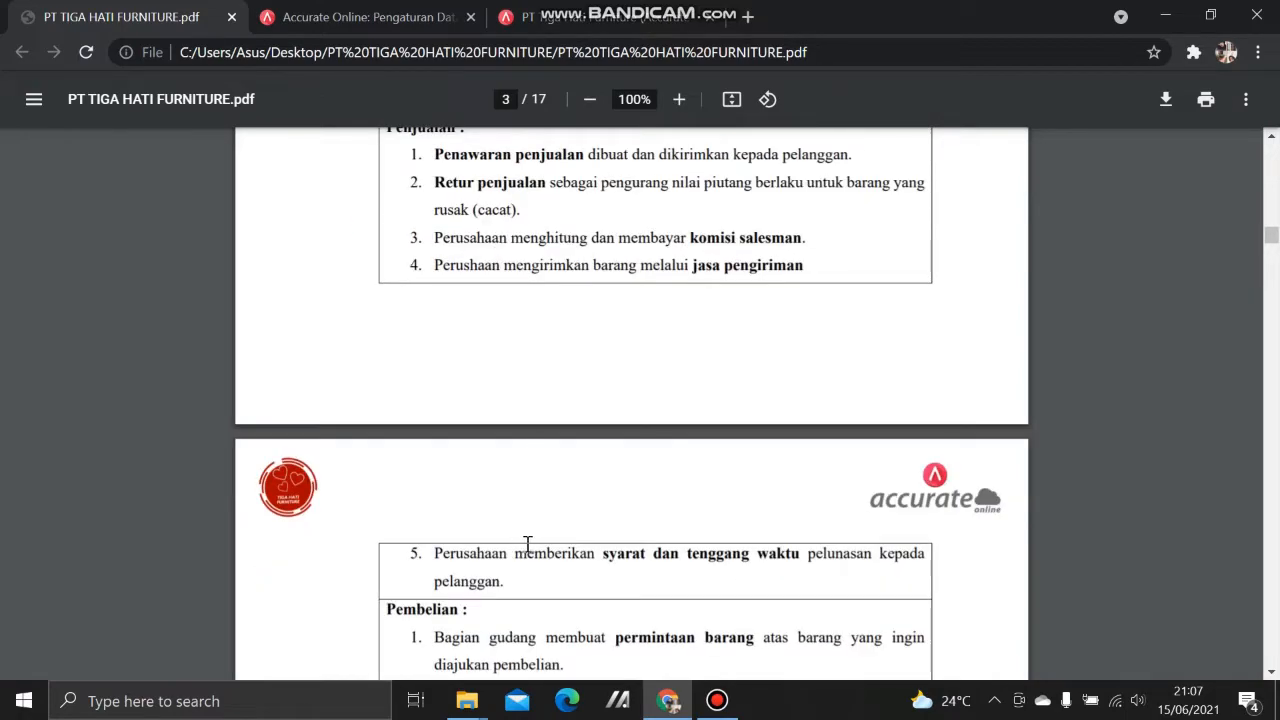
scroll(498, 486, "up", 1)
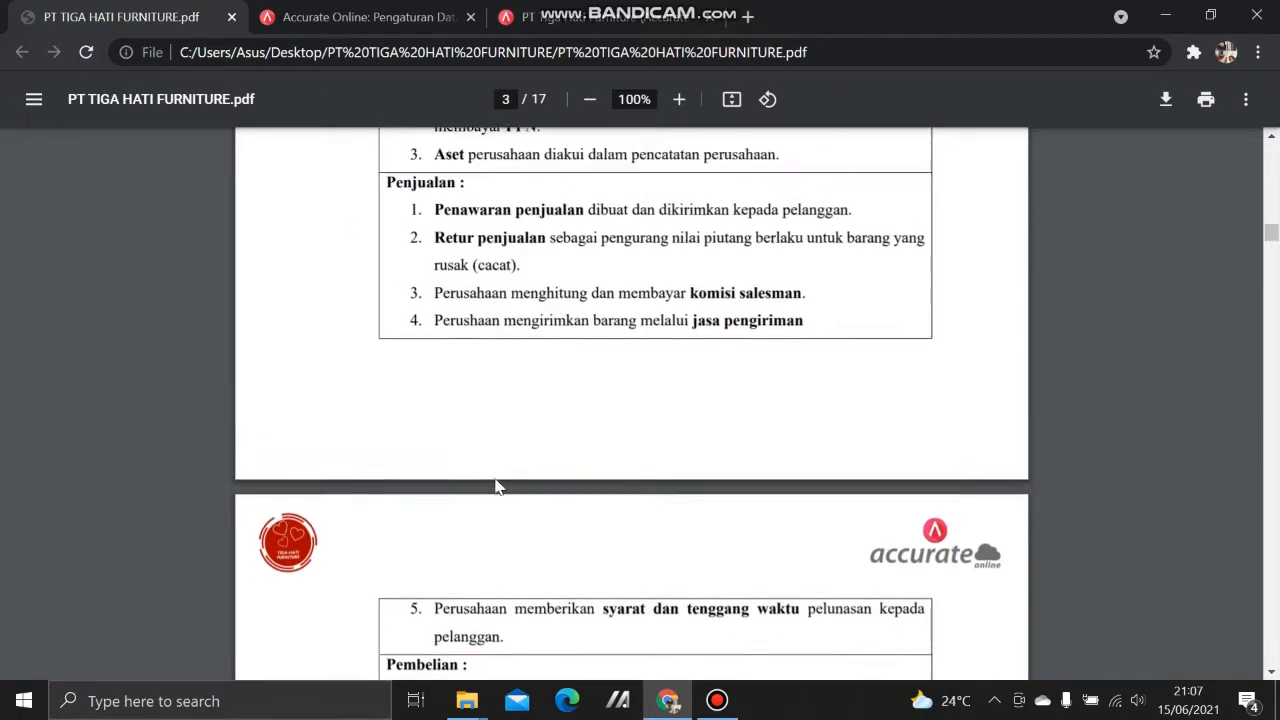
left_click(633, 8)
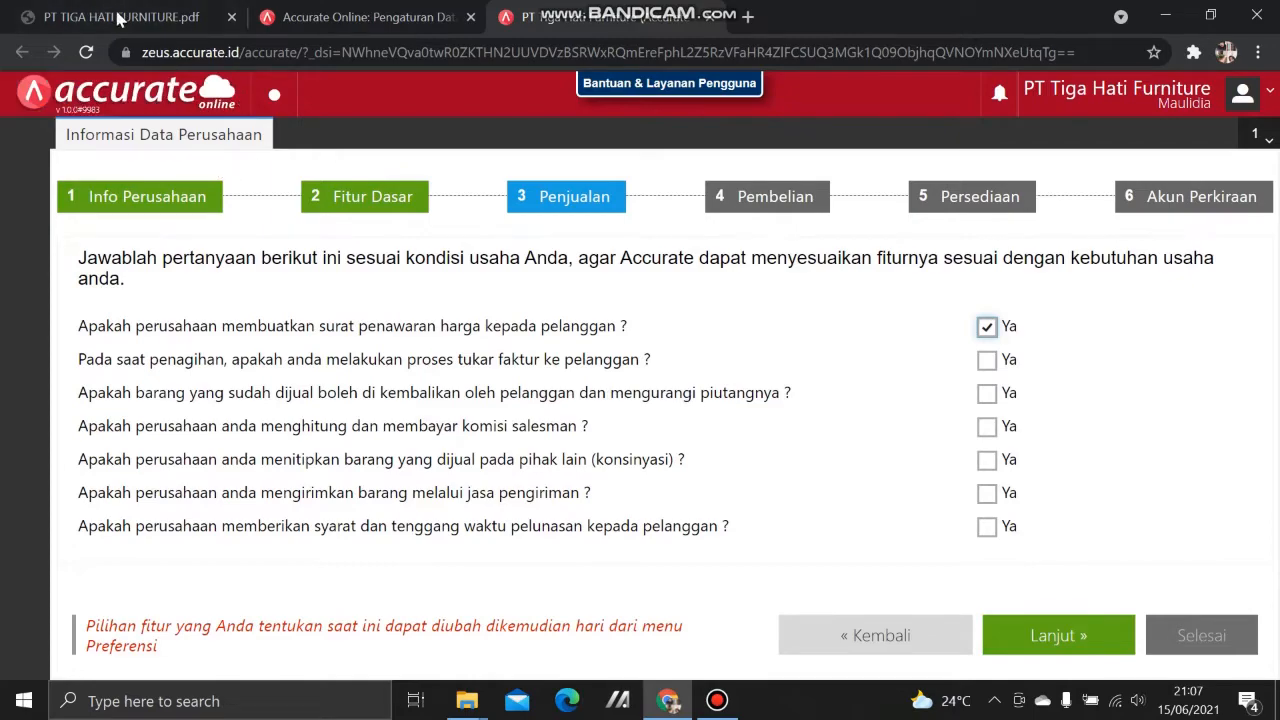
left_click(118, 18)
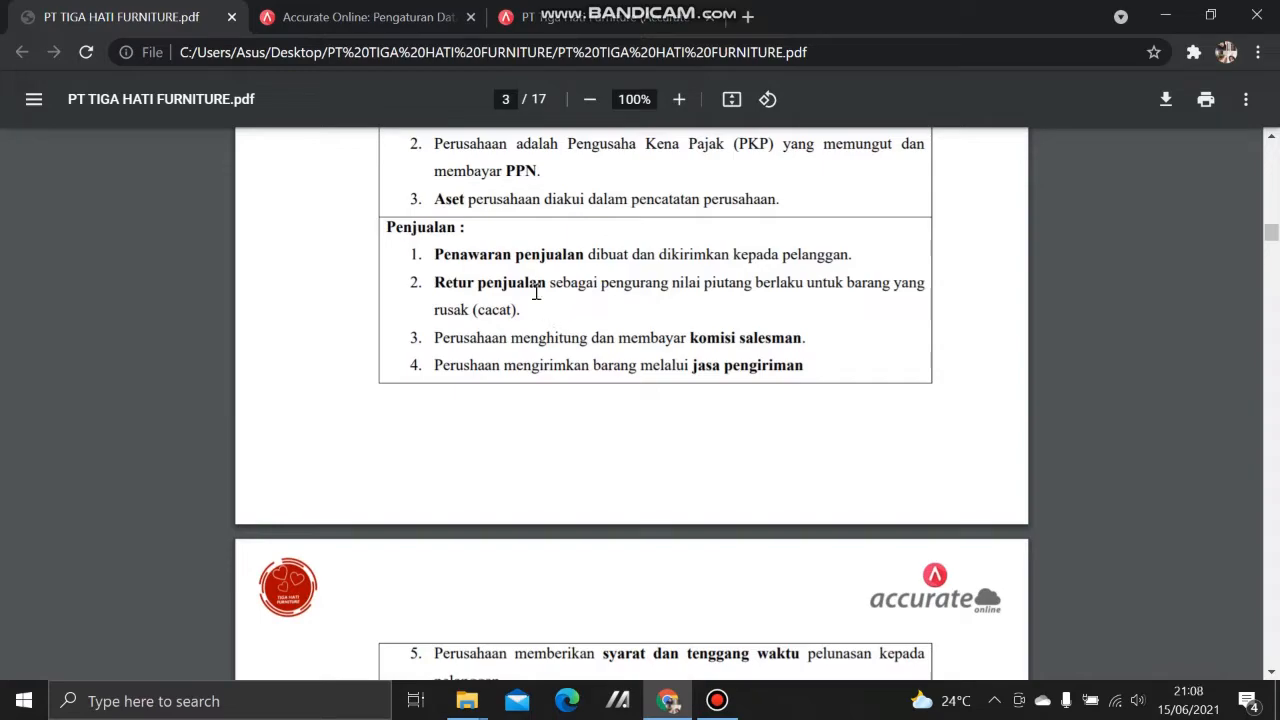
left_click(515, 18)
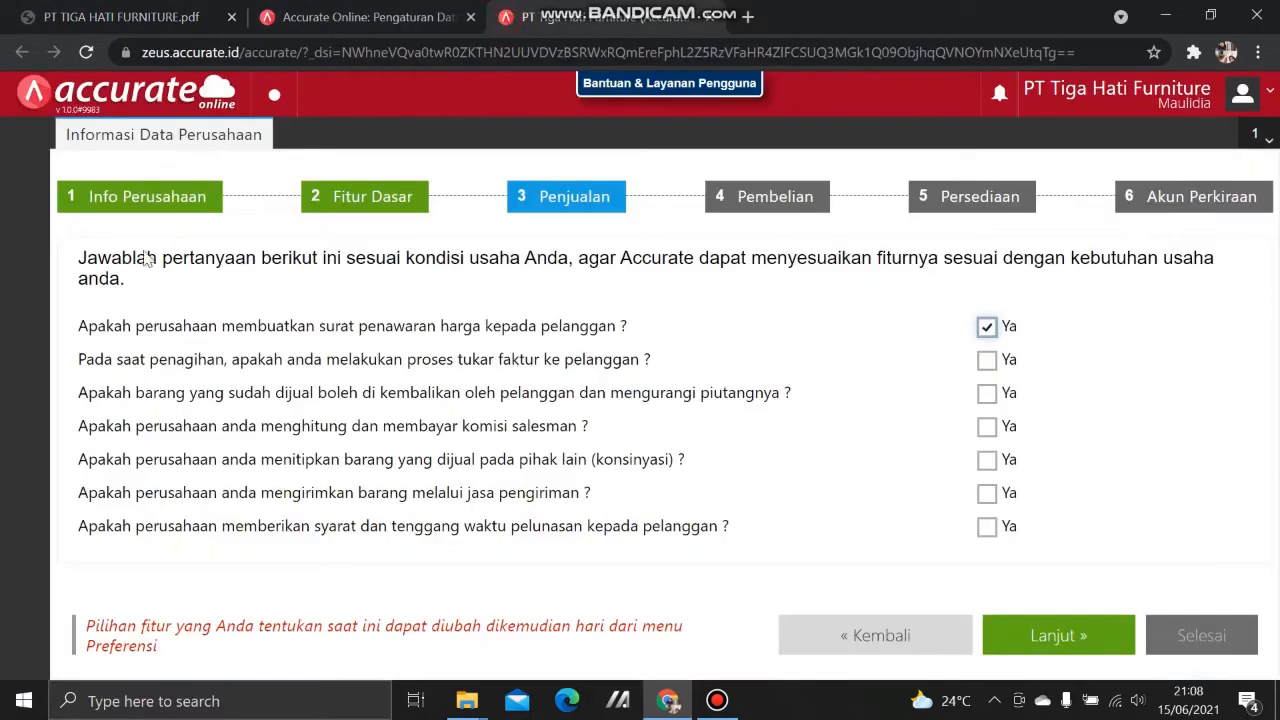
left_click(987, 393)
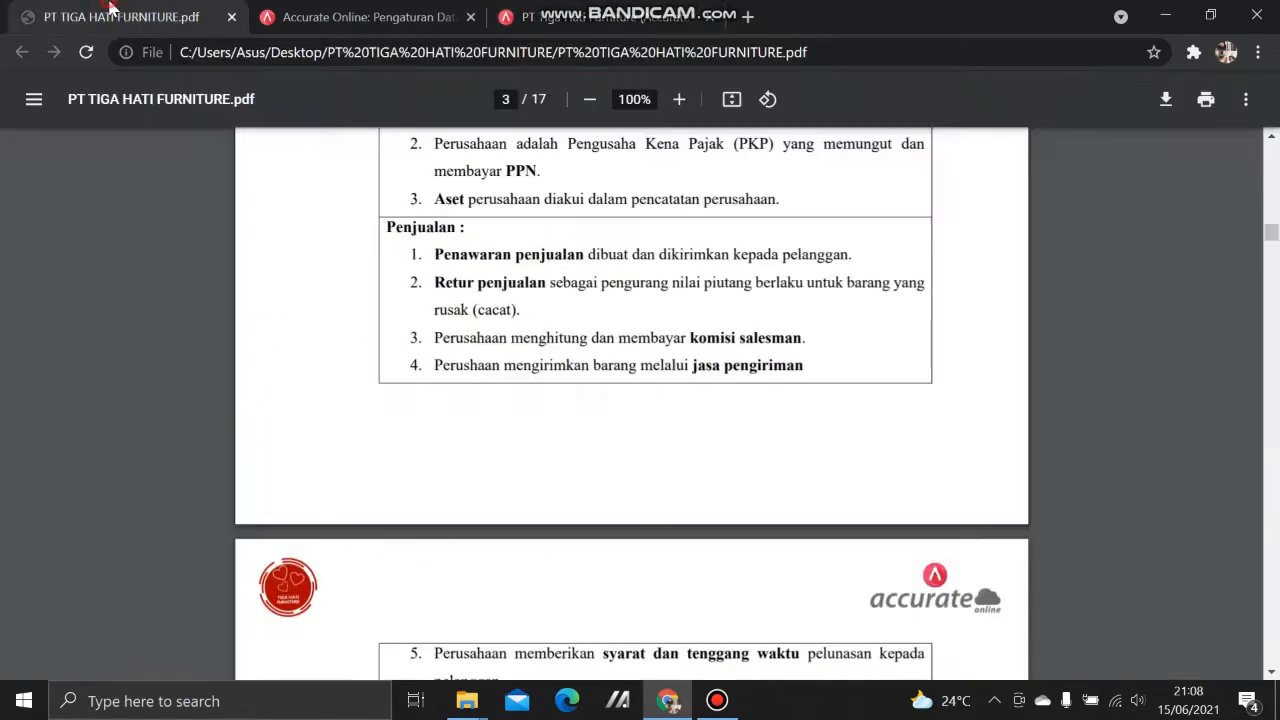
left_click(114, 15)
left_click(620, 12)
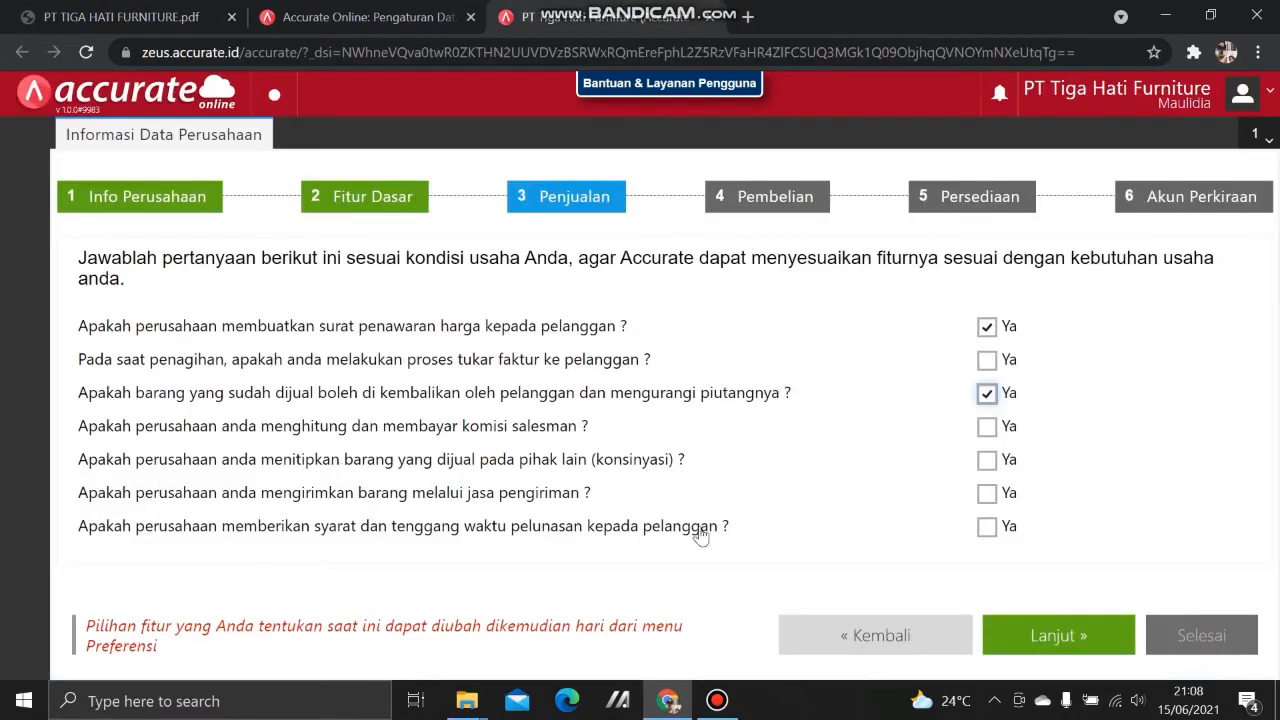
left_click(993, 432)
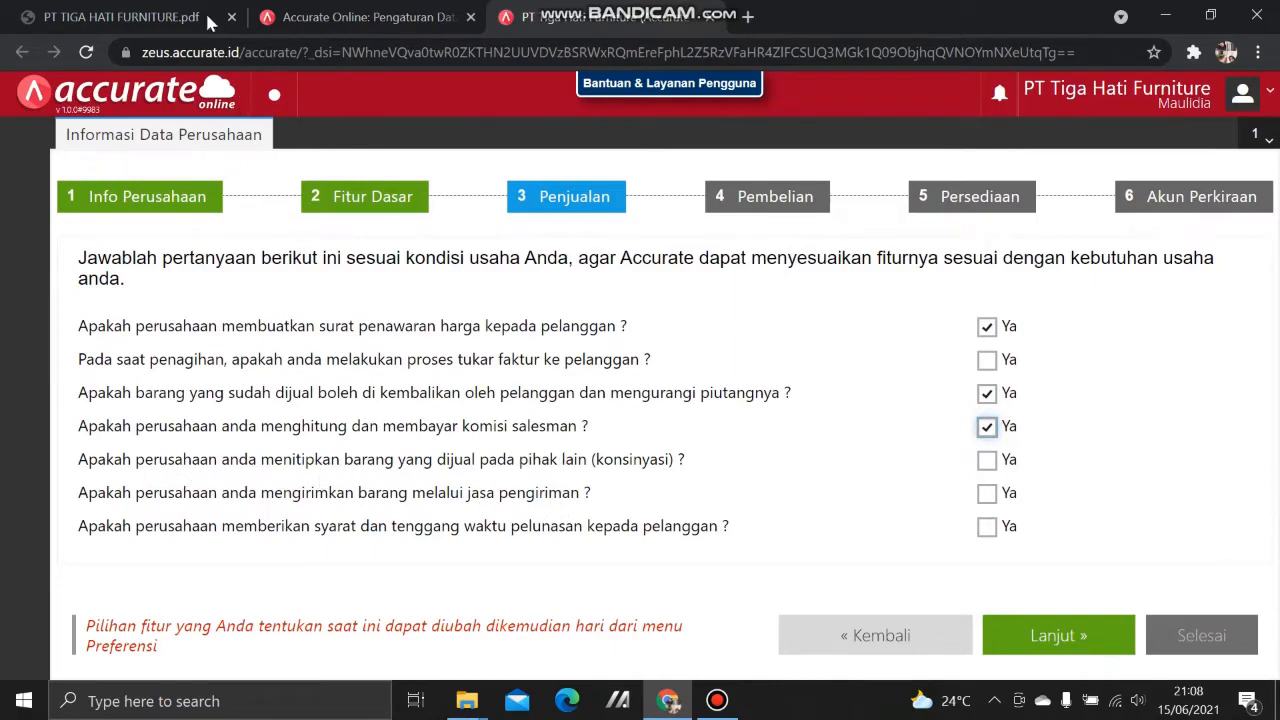
Step: Answer Ya to shipping goods through delivery services
left_click(173, 10)
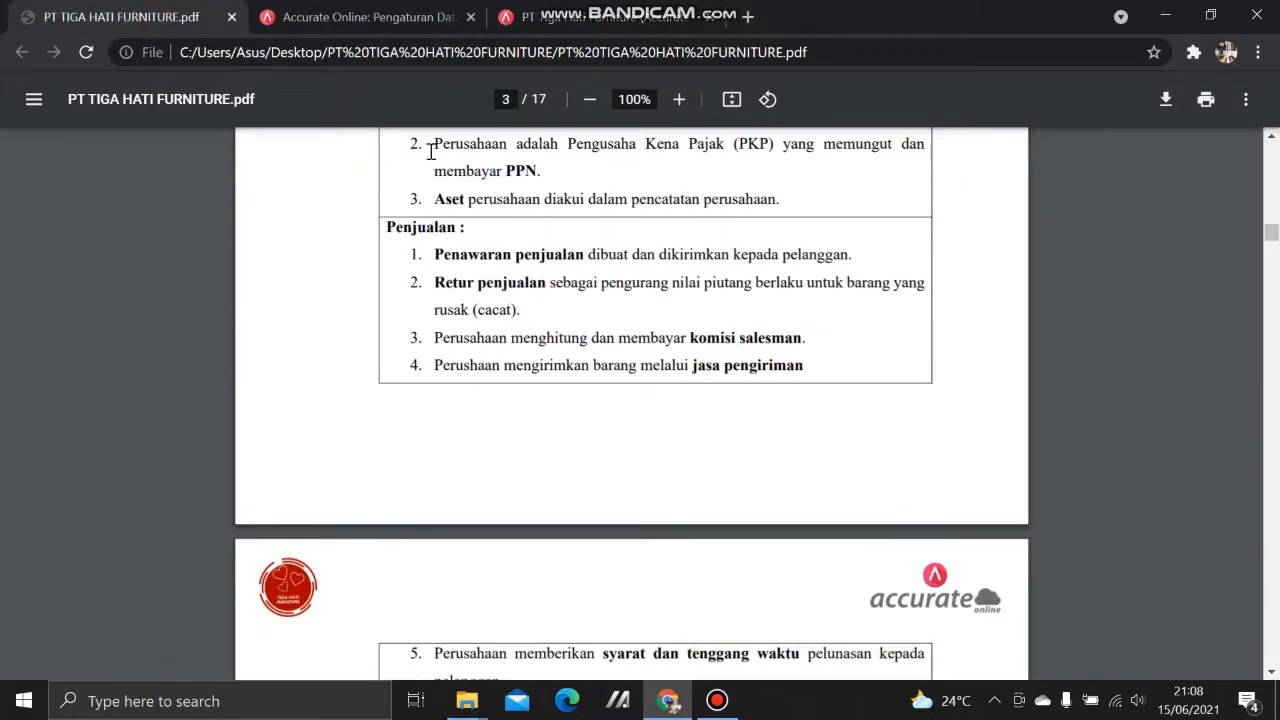
left_click(578, 20)
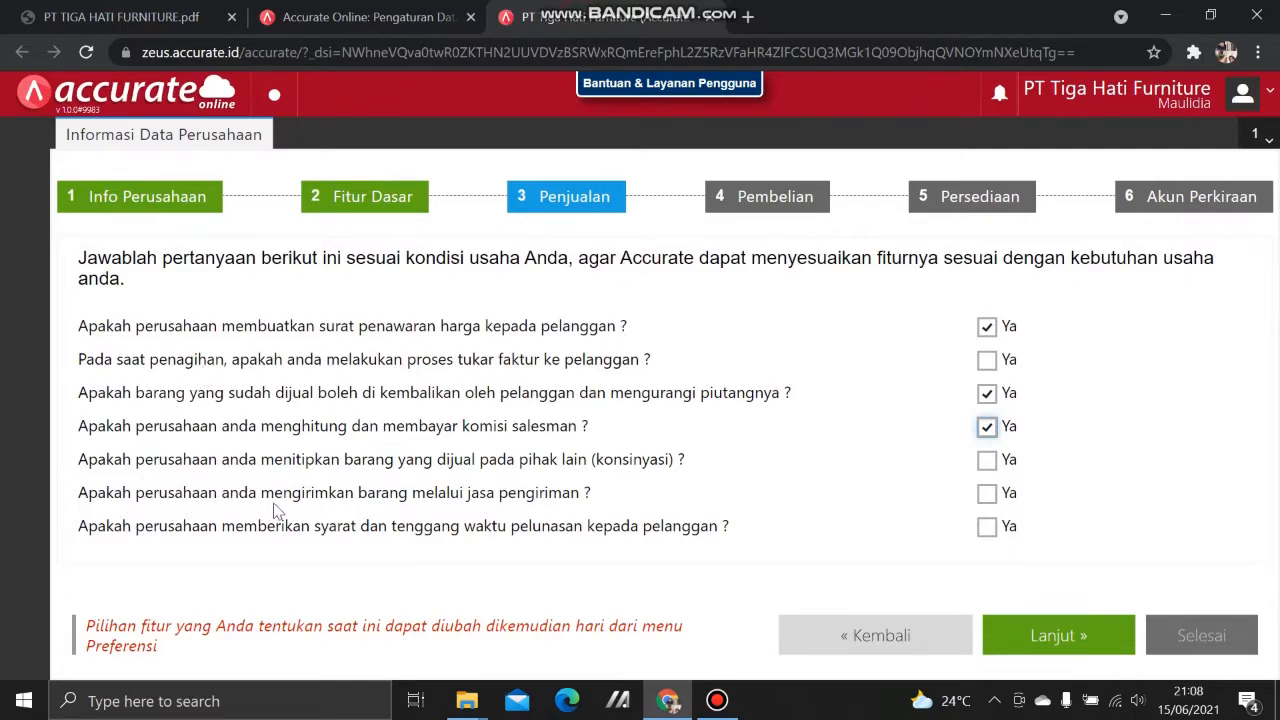
left_click(52, 10)
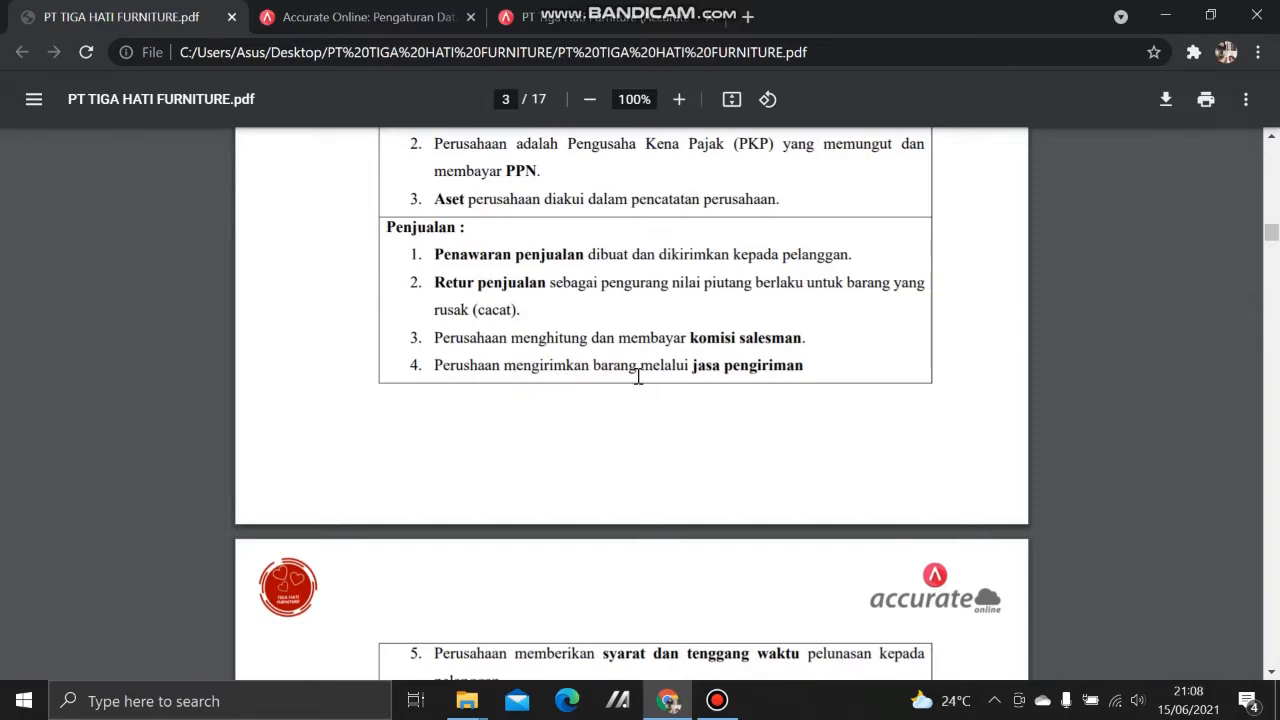
left_click(615, 20)
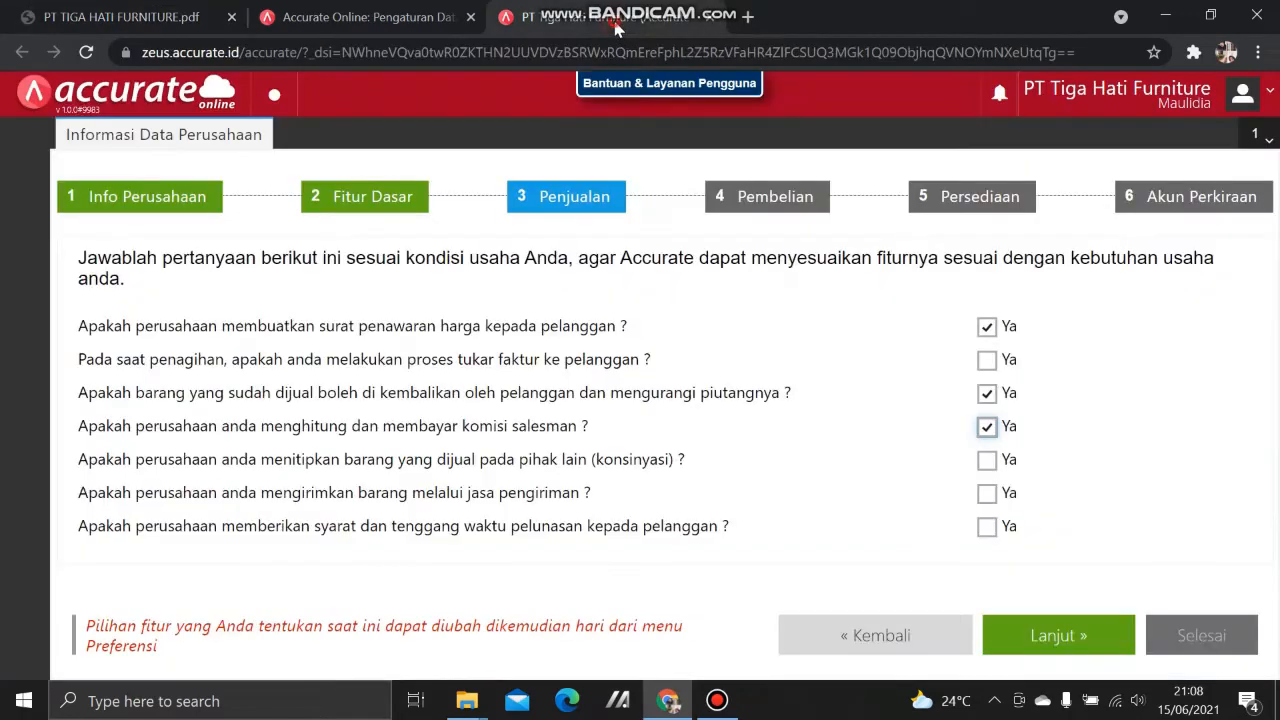
left_click(984, 494)
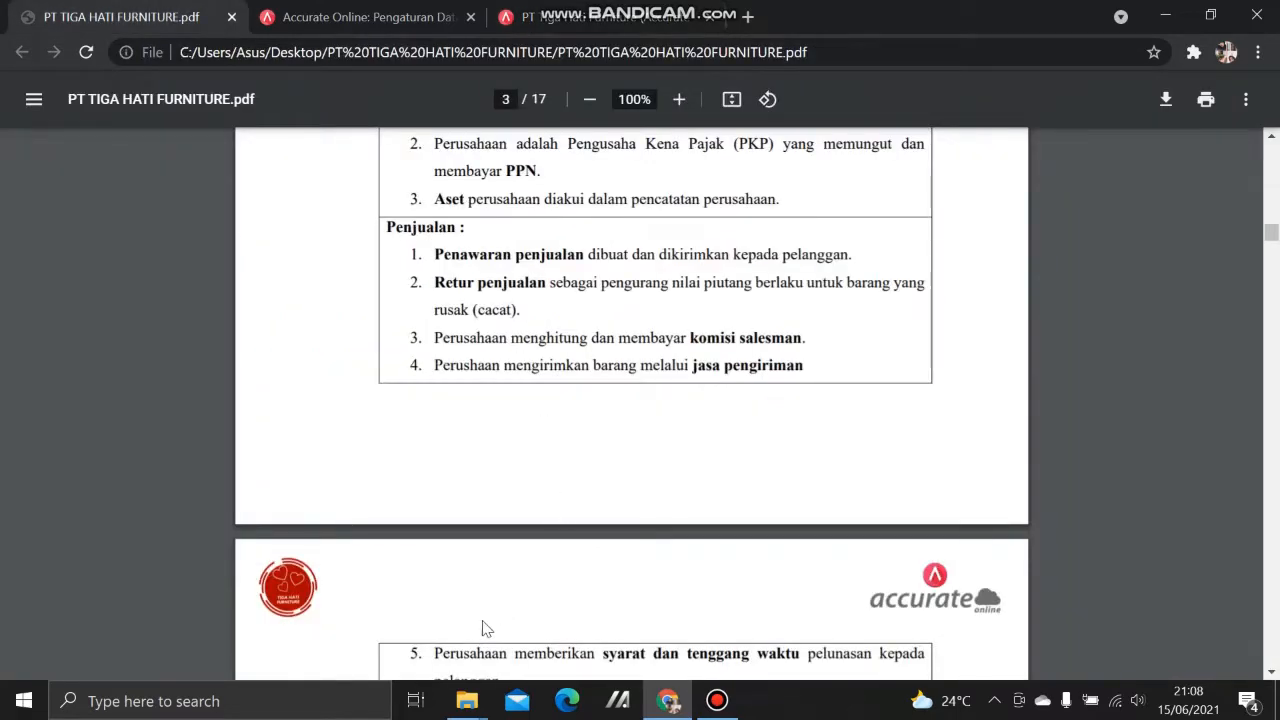
Step: Answer Ya to giving customers payment terms and advance to the Pembelian step
scroll(475, 630, "down", 1)
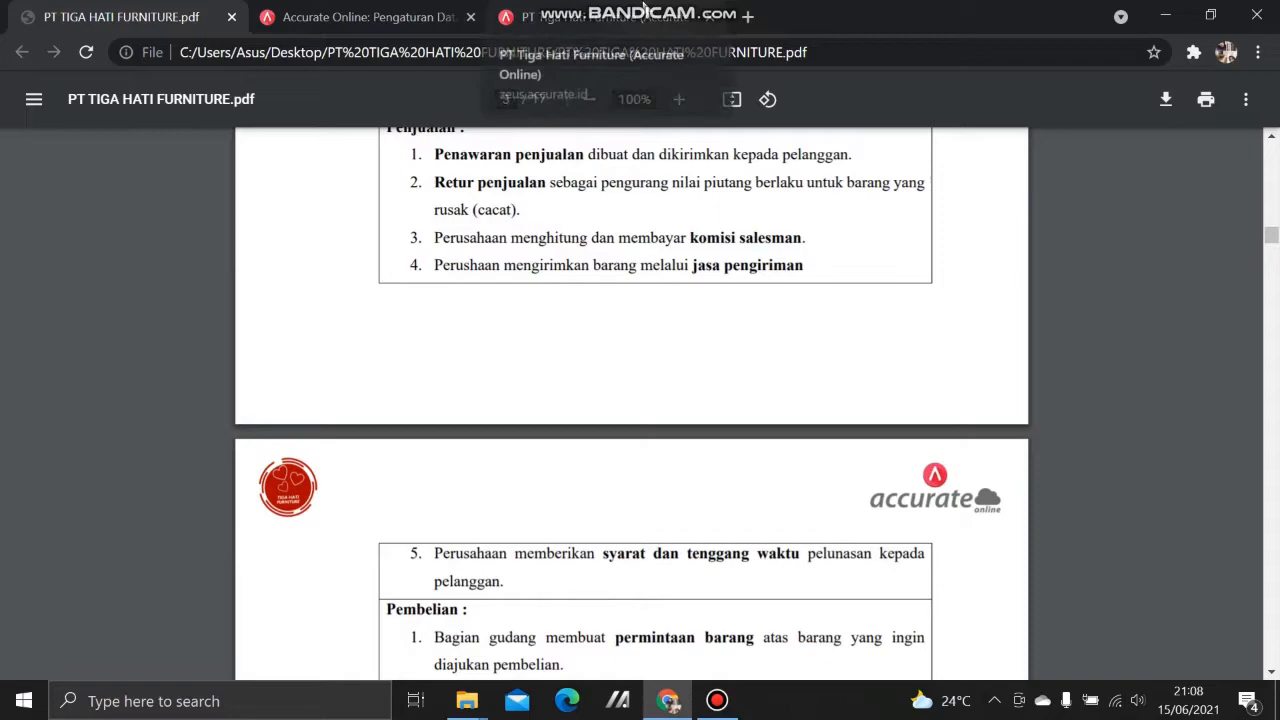
mouse_move(646, 10)
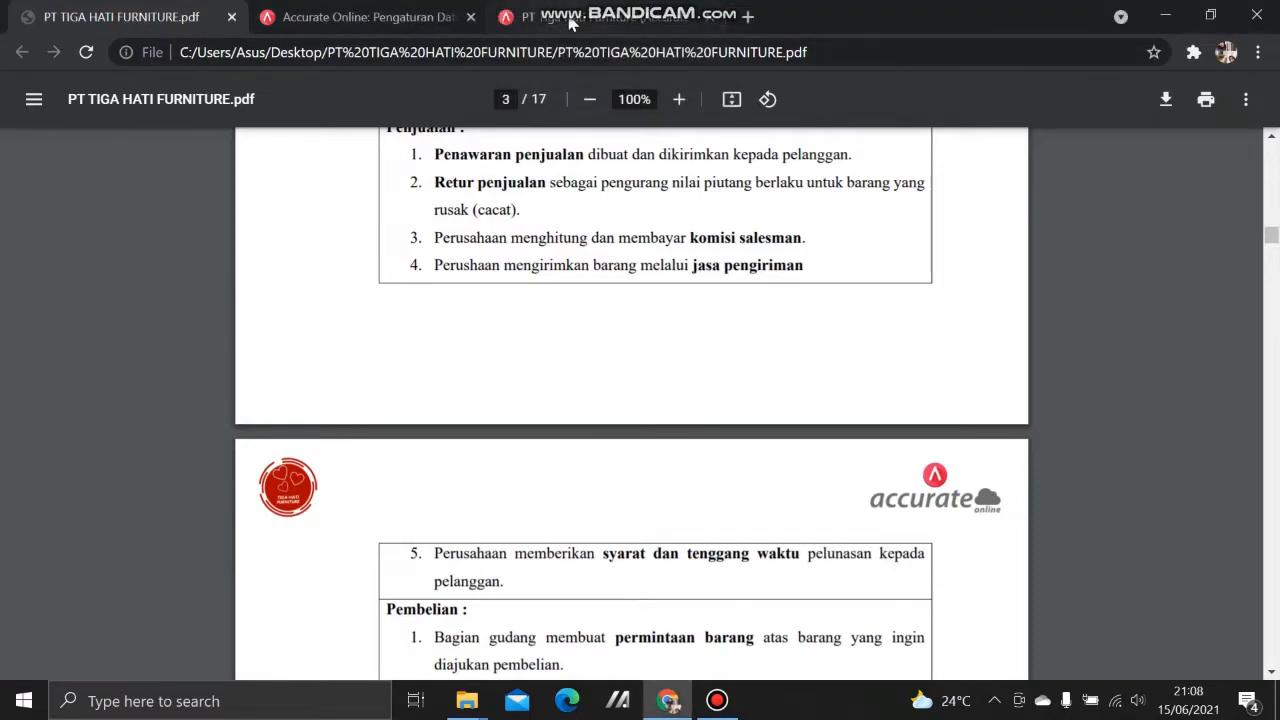
left_click(600, 17)
left_click(986, 527)
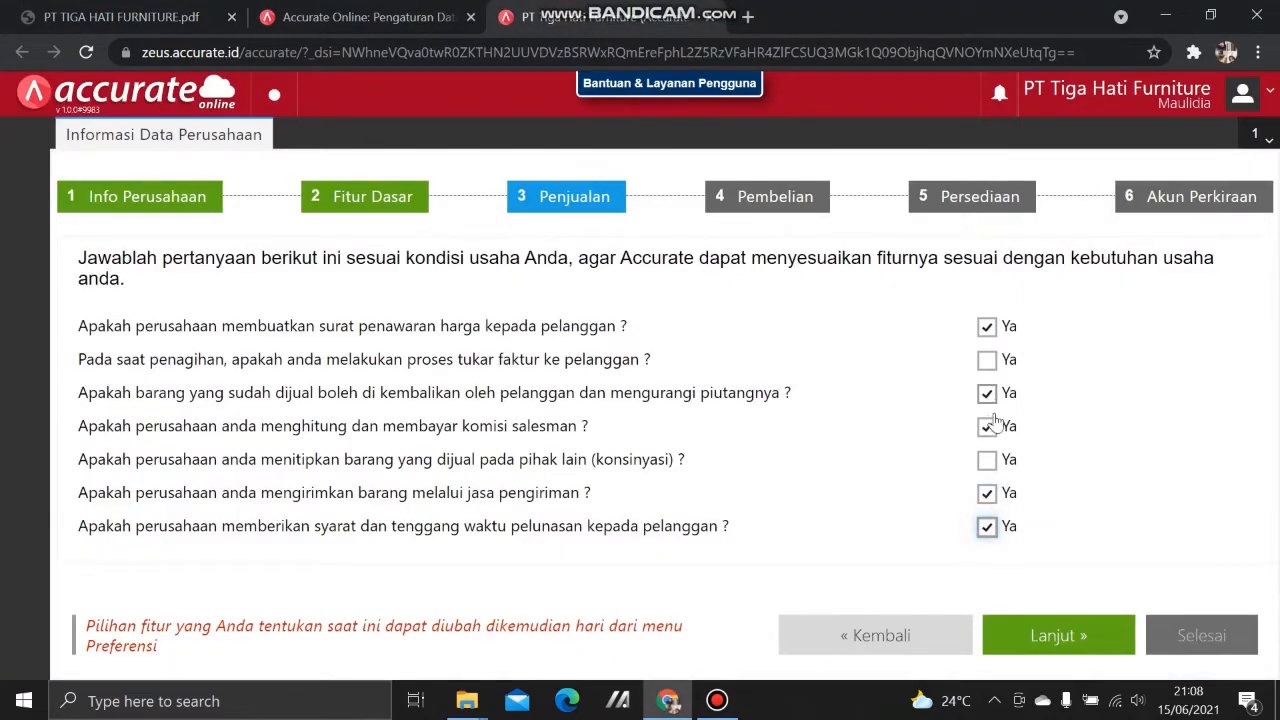
left_click(74, 10)
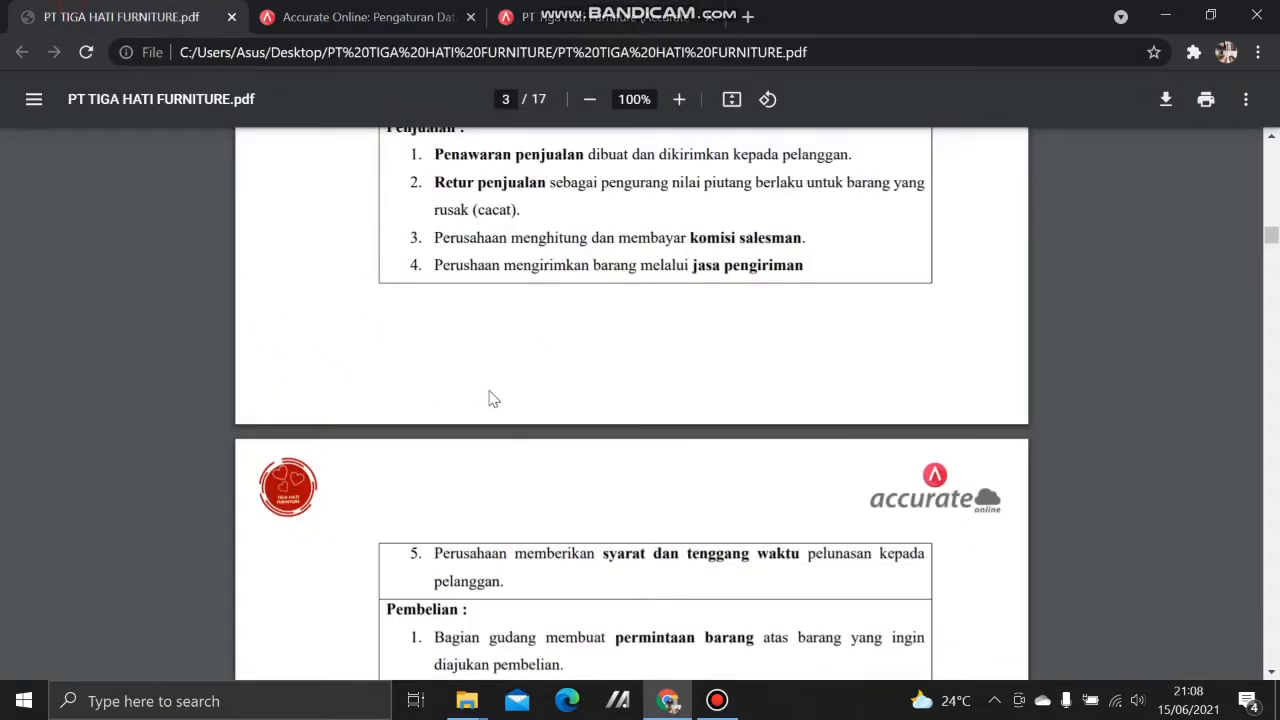
scroll(483, 400, "down", 1)
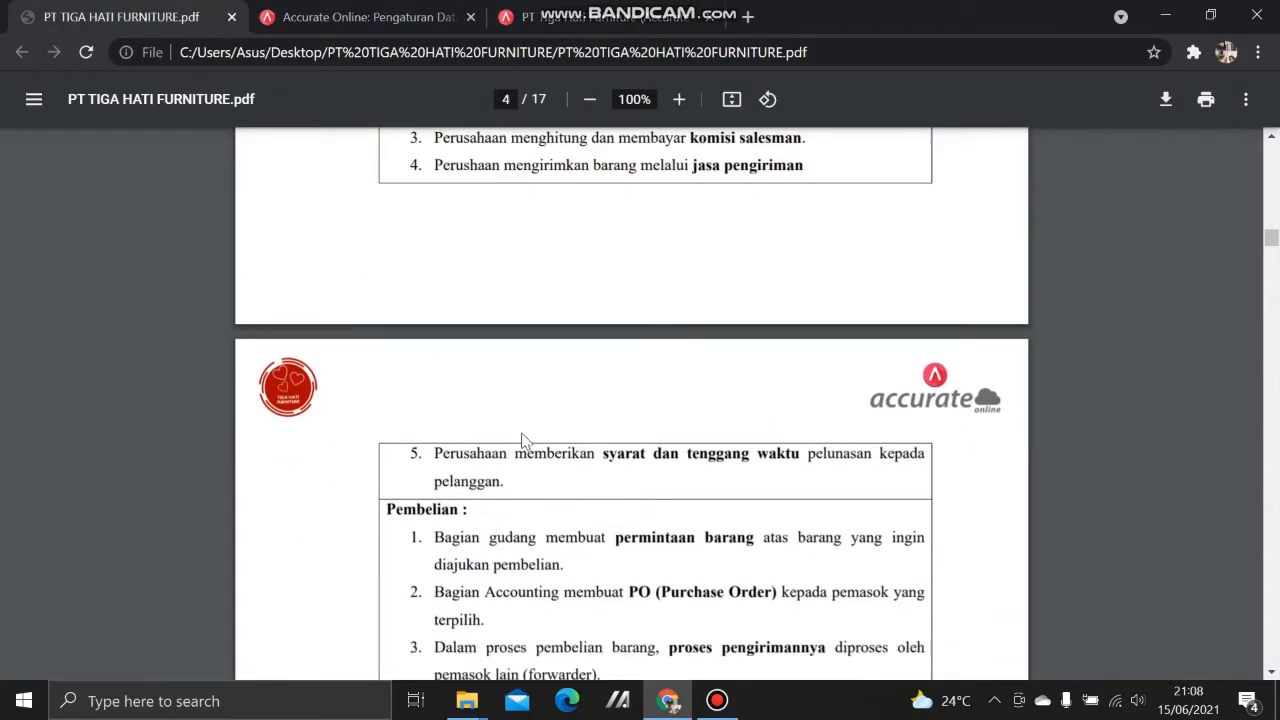
scroll(521, 440, "down", 3)
left_click(590, 16)
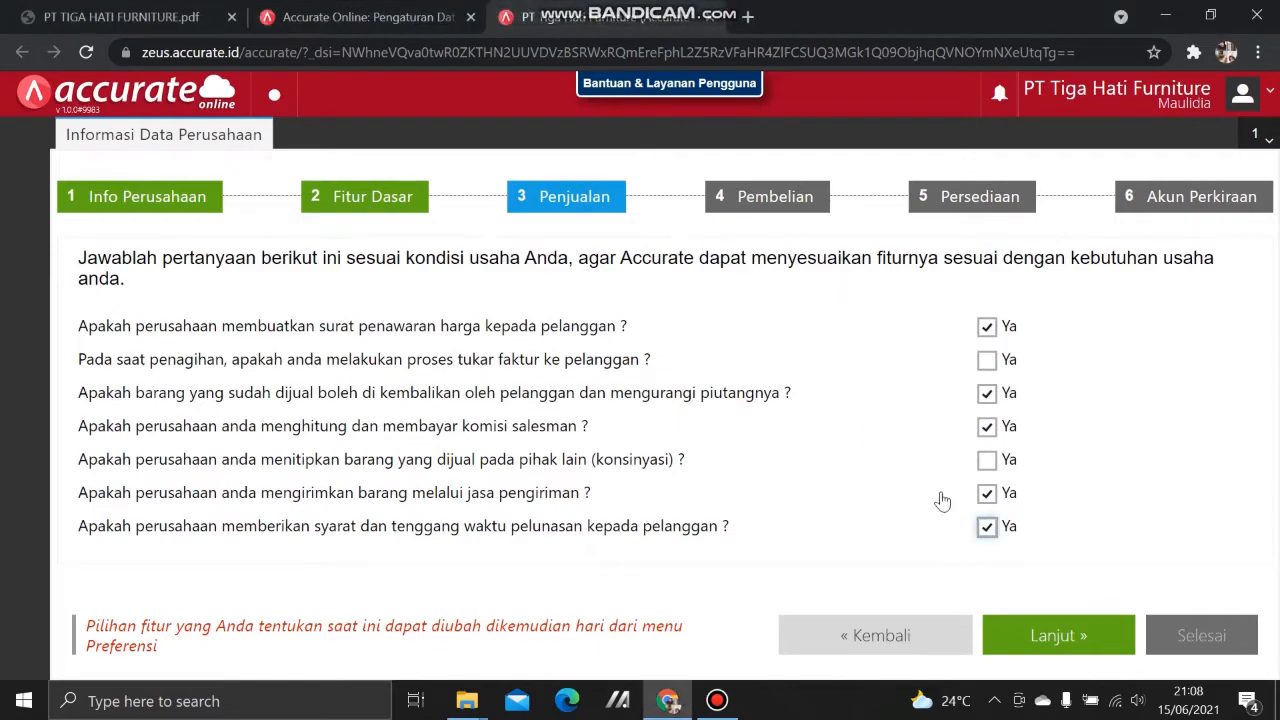
left_click(1045, 638)
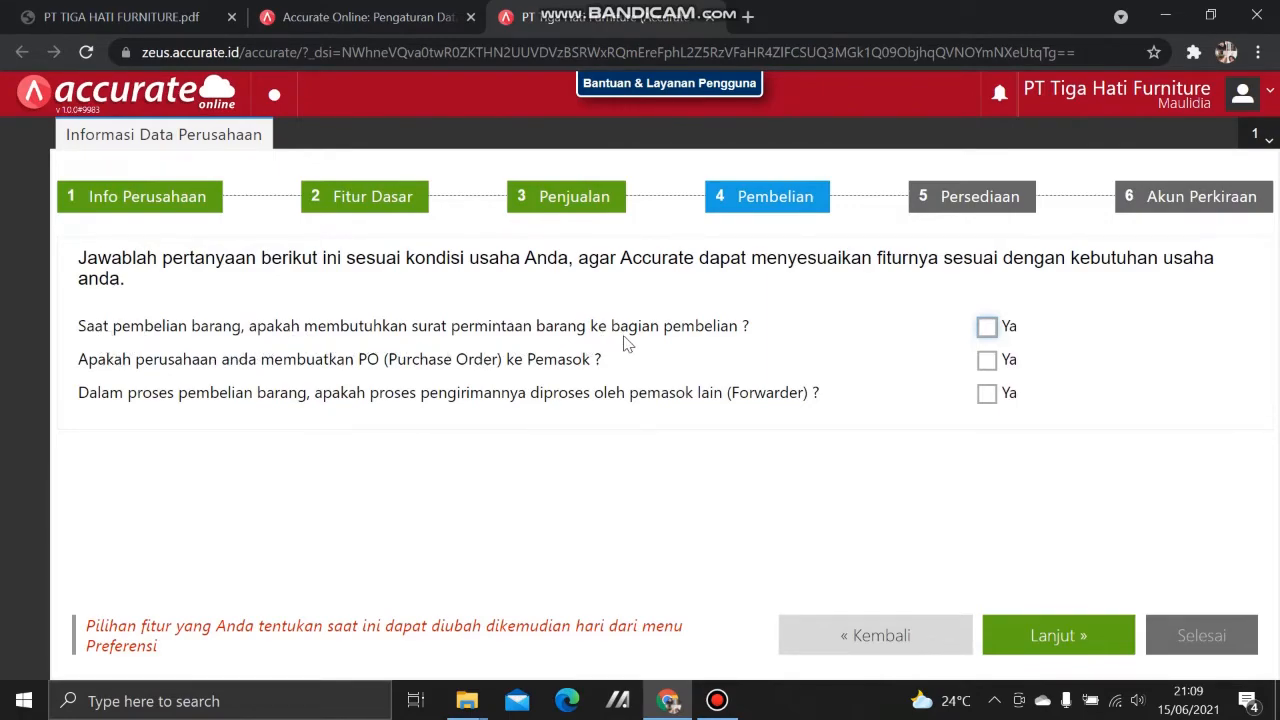
Step: Answer Ya to needing purchase request letters and issuing purchase orders to suppliers
left_click(118, 17)
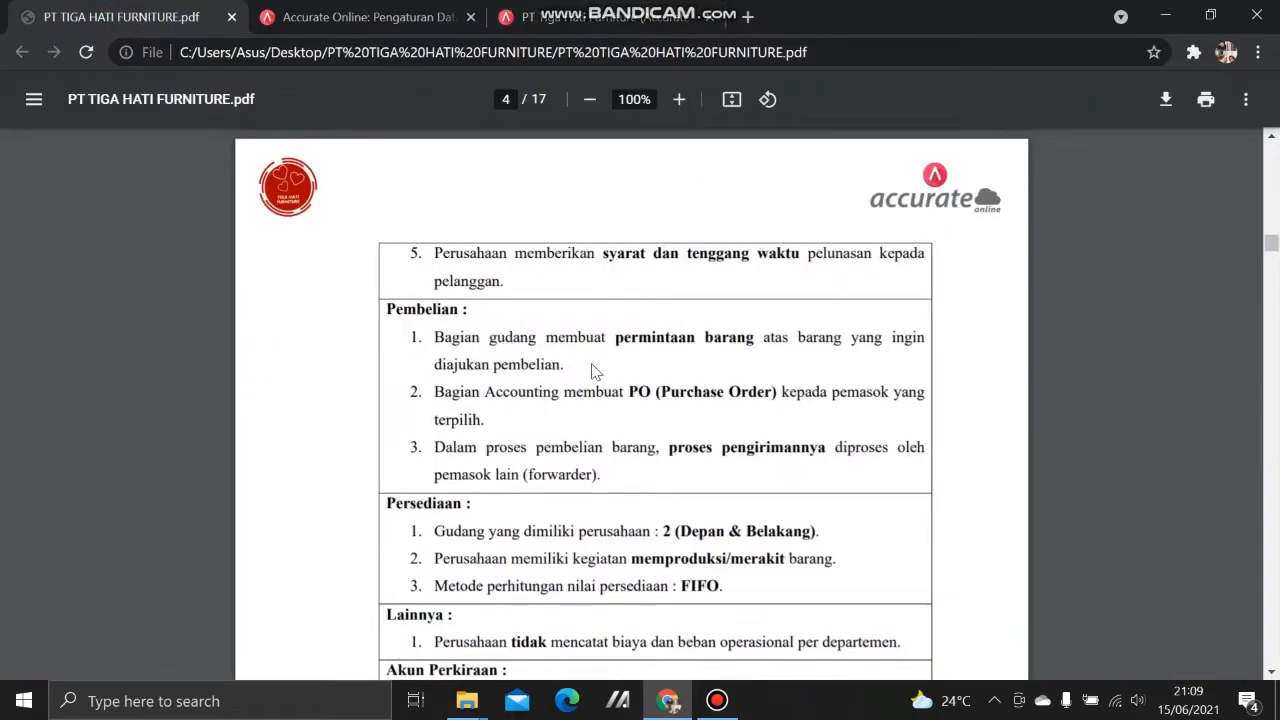
left_click(593, 12)
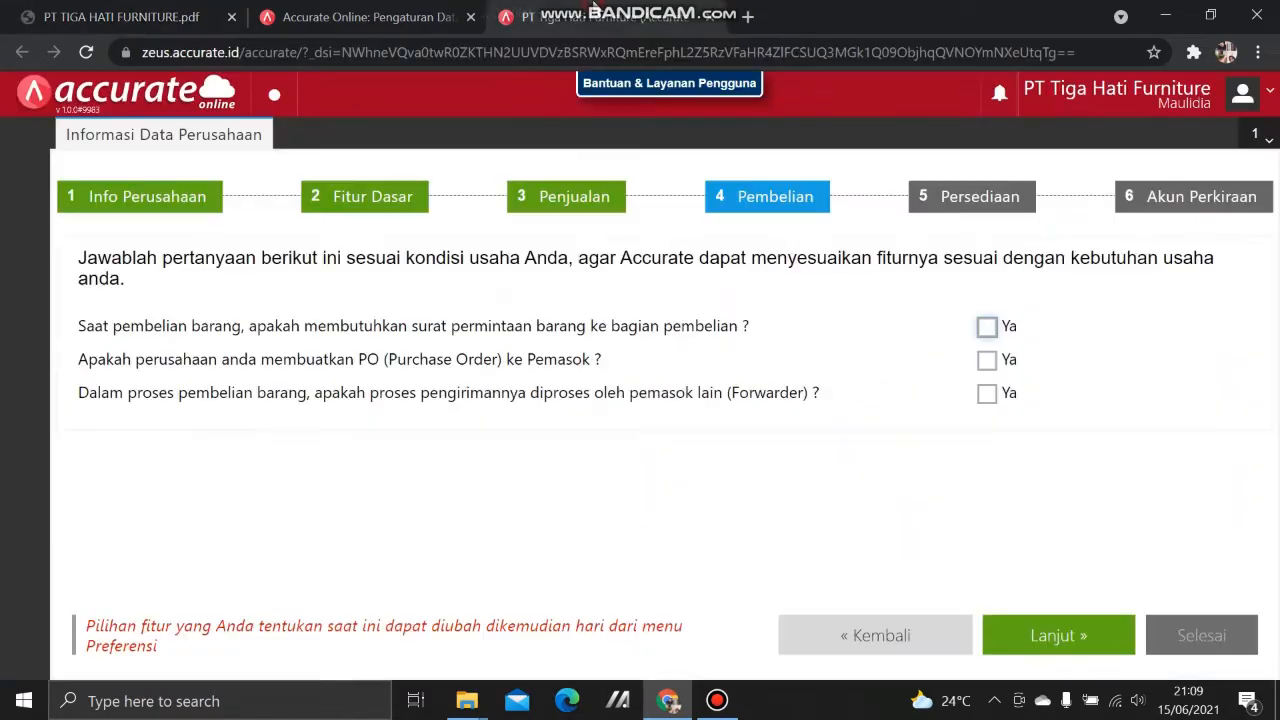
left_click(985, 328)
left_click(28, 10)
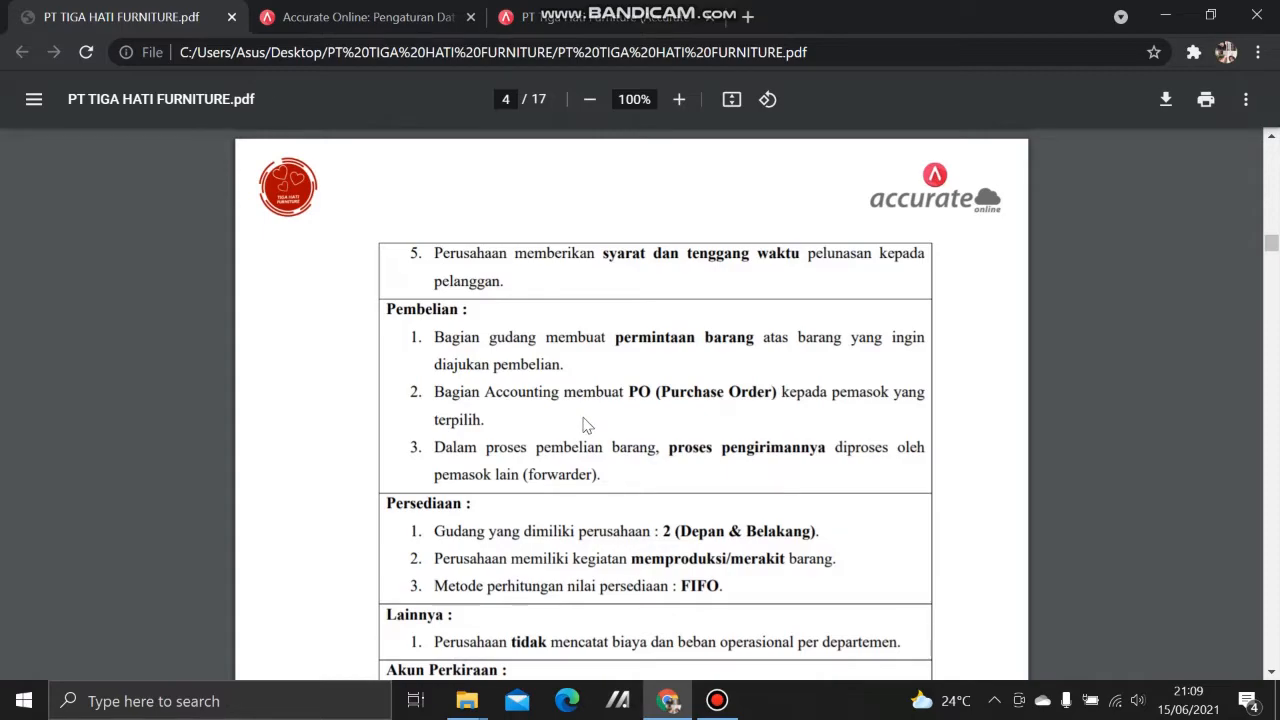
left_click(615, 16)
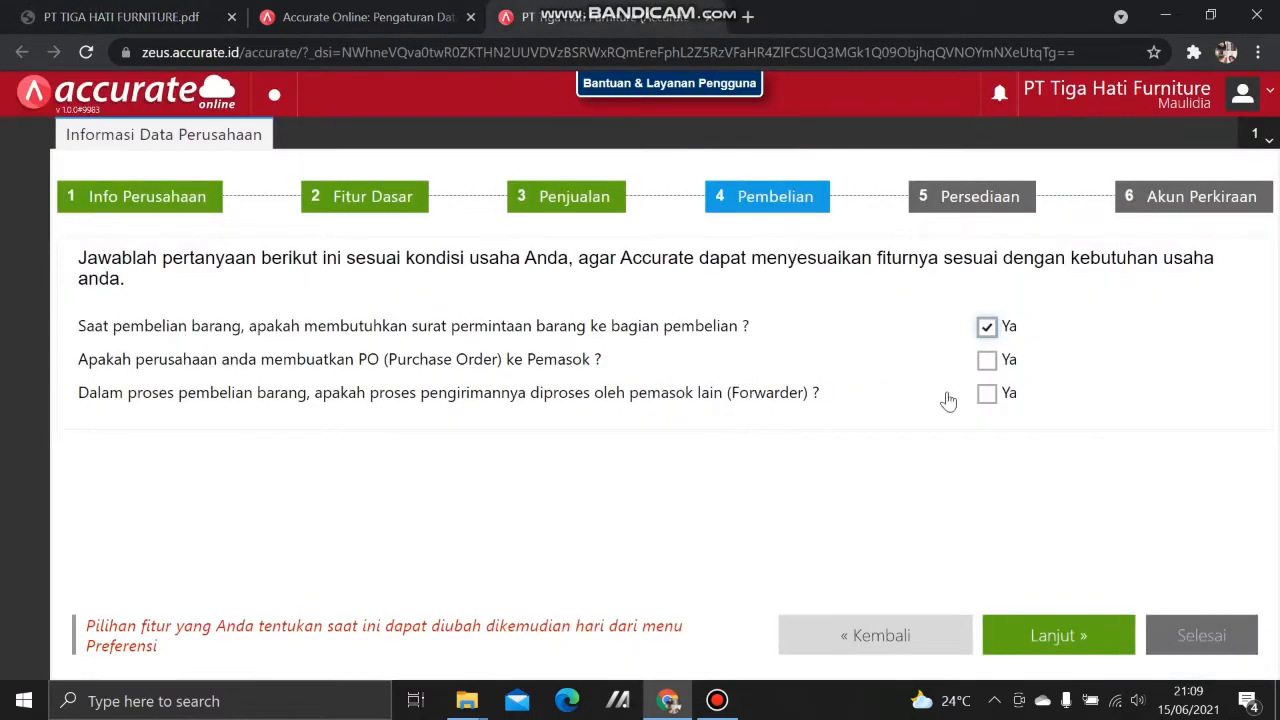
left_click(986, 359)
Step: Answer Ya to forwarder-handled shipping and advance to the Persediaan step
left_click(150, 17)
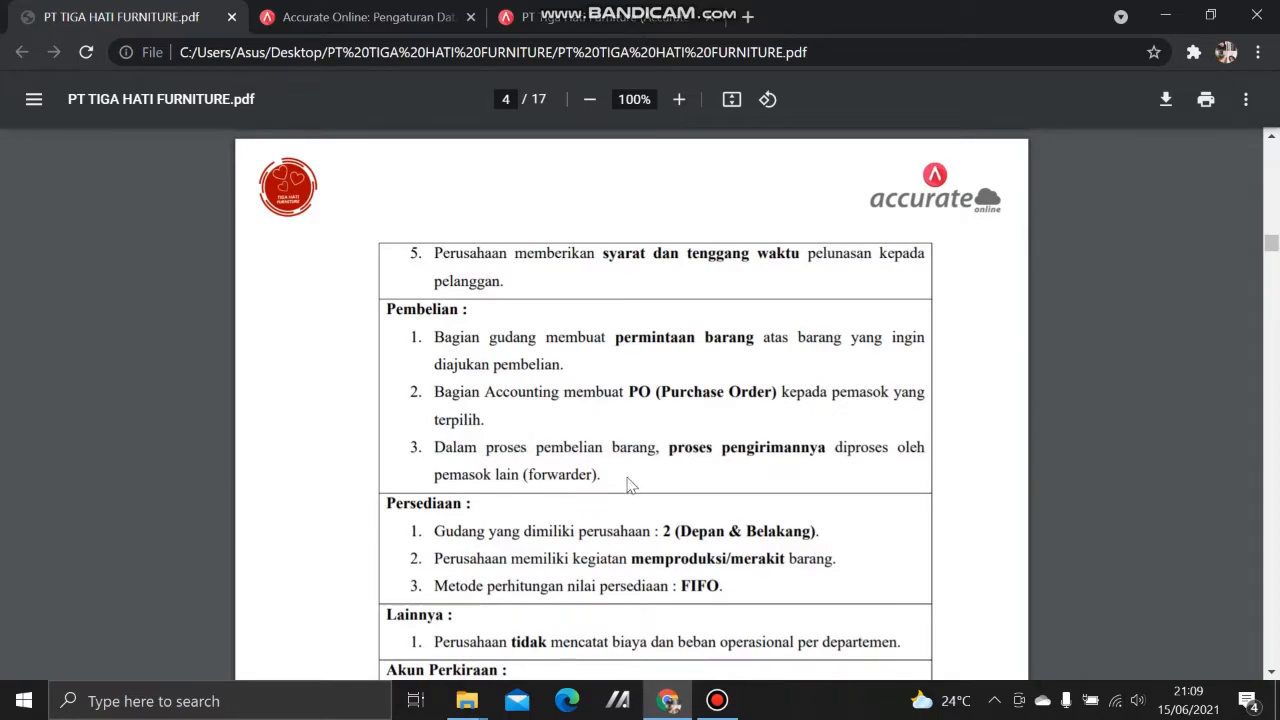
left_click(595, 17)
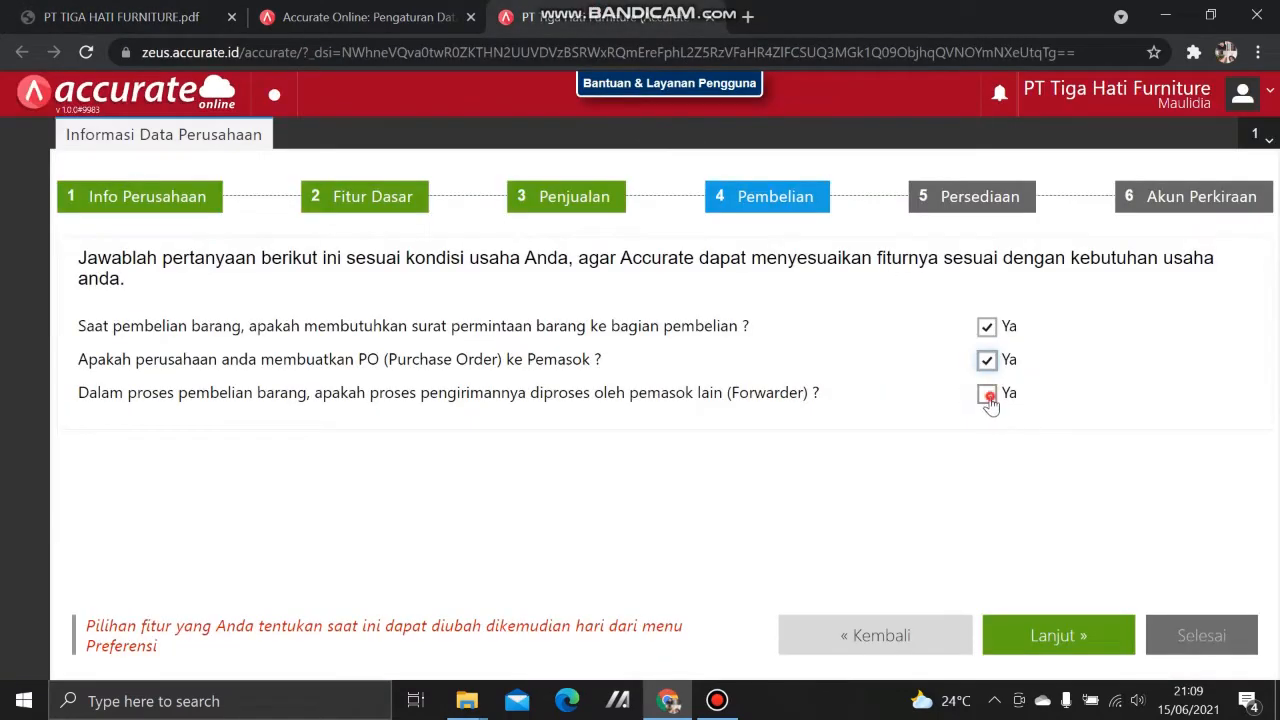
left_click(987, 393)
left_click(1055, 641)
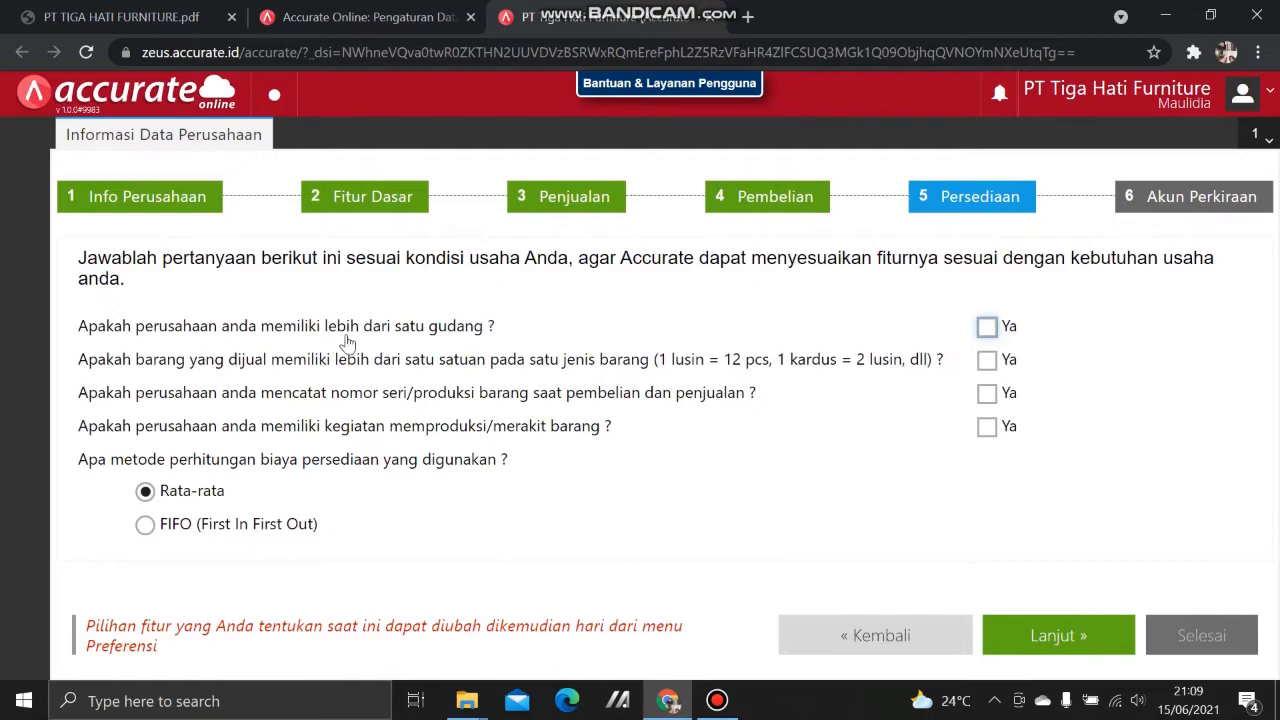
Step: Check the company PDF and answer Ya to having more than one warehouse
left_click(115, 16)
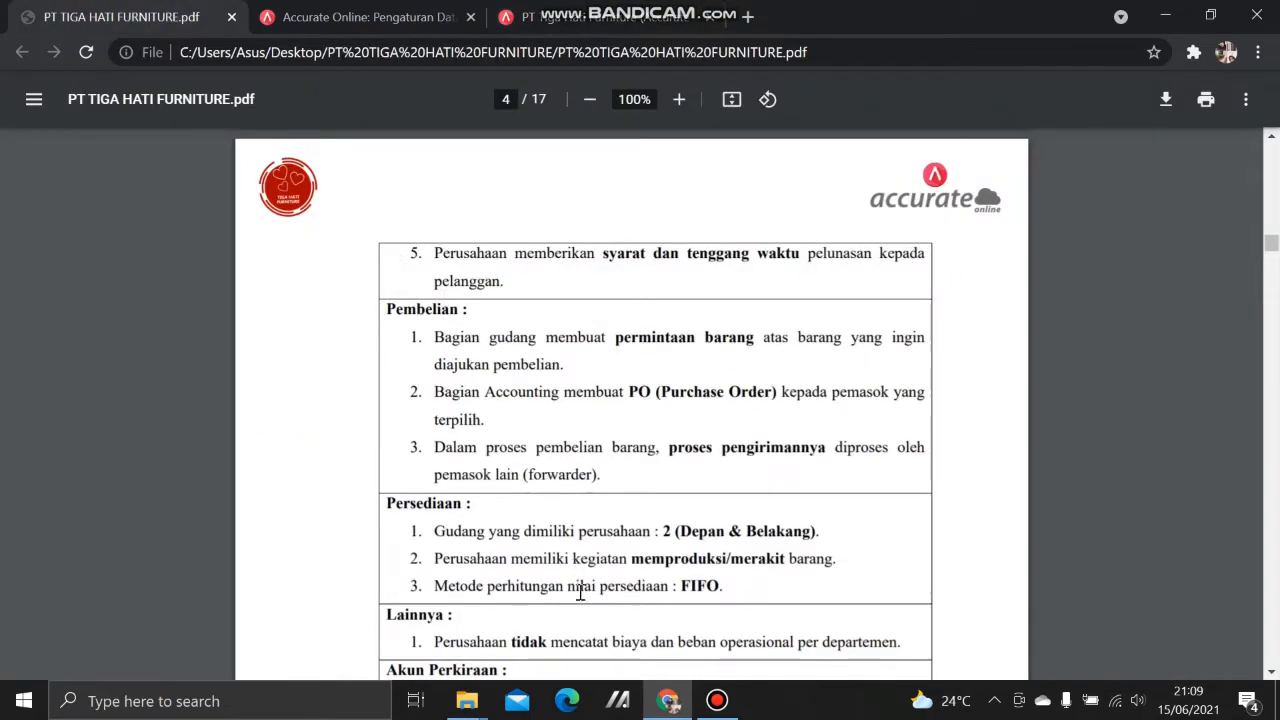
scroll(500, 523, "down", 1)
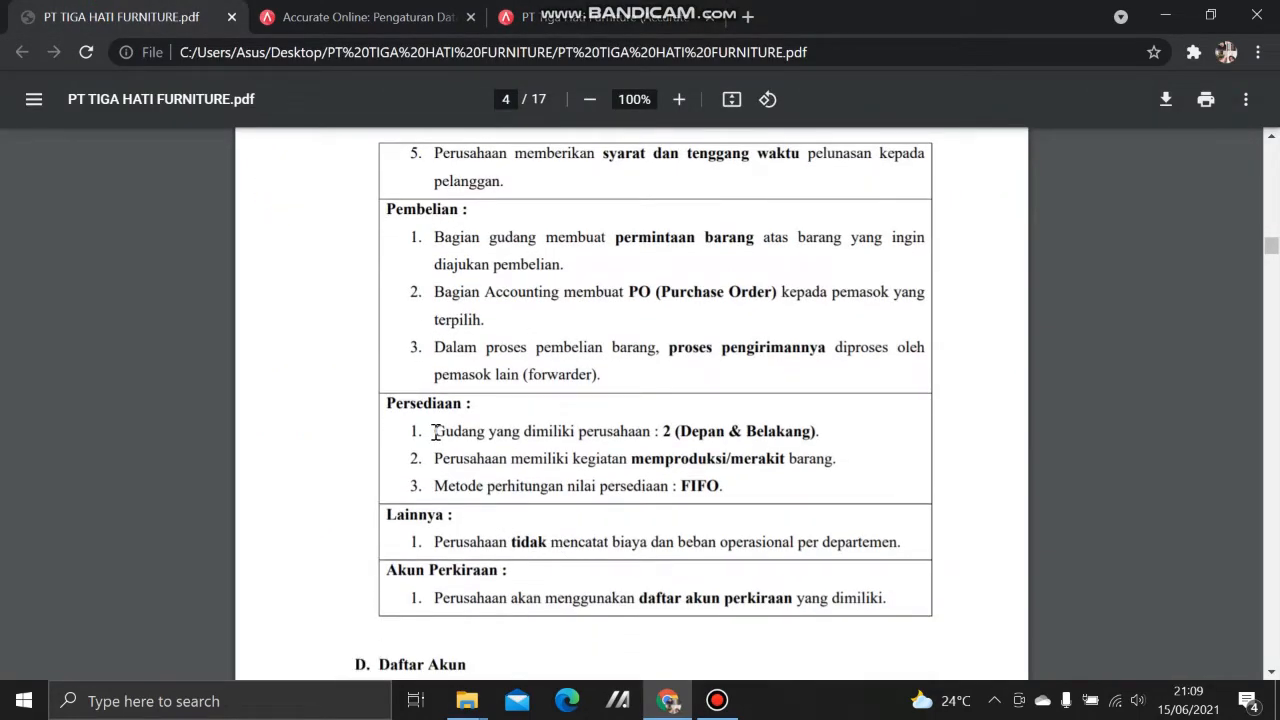
left_click_drag(440, 433, 833, 436)
left_click(432, 20)
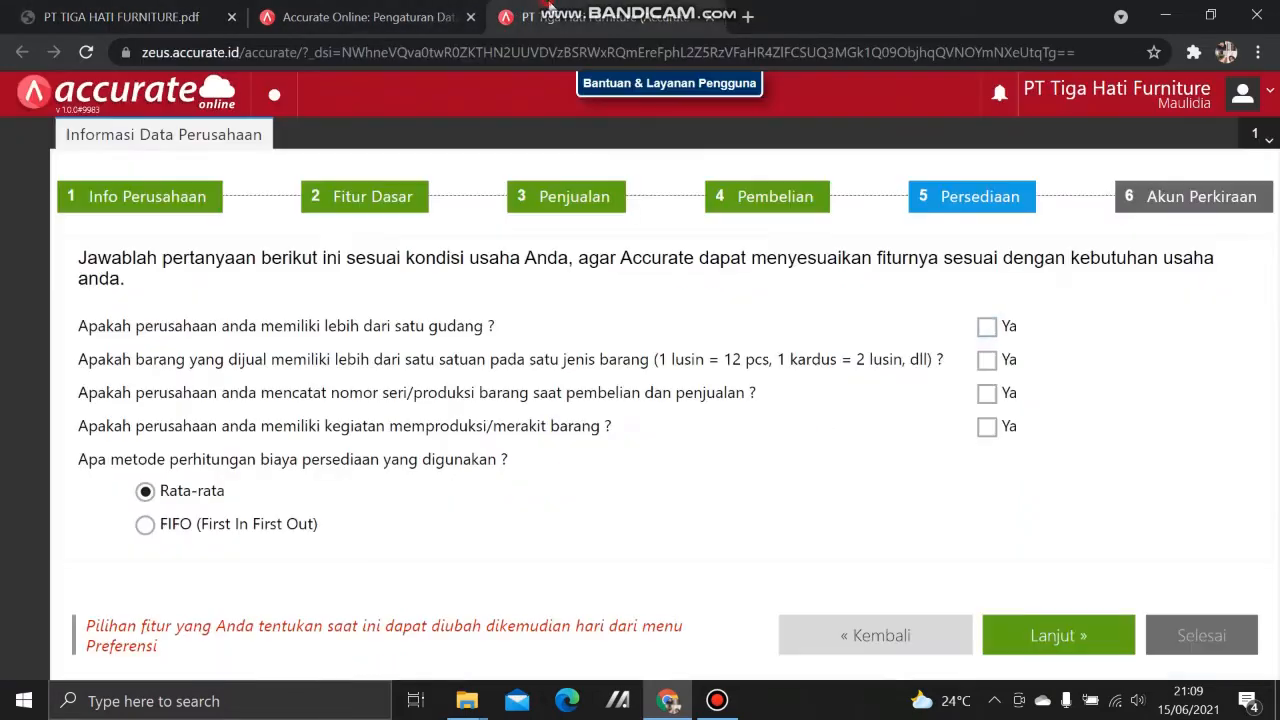
left_click(985, 330)
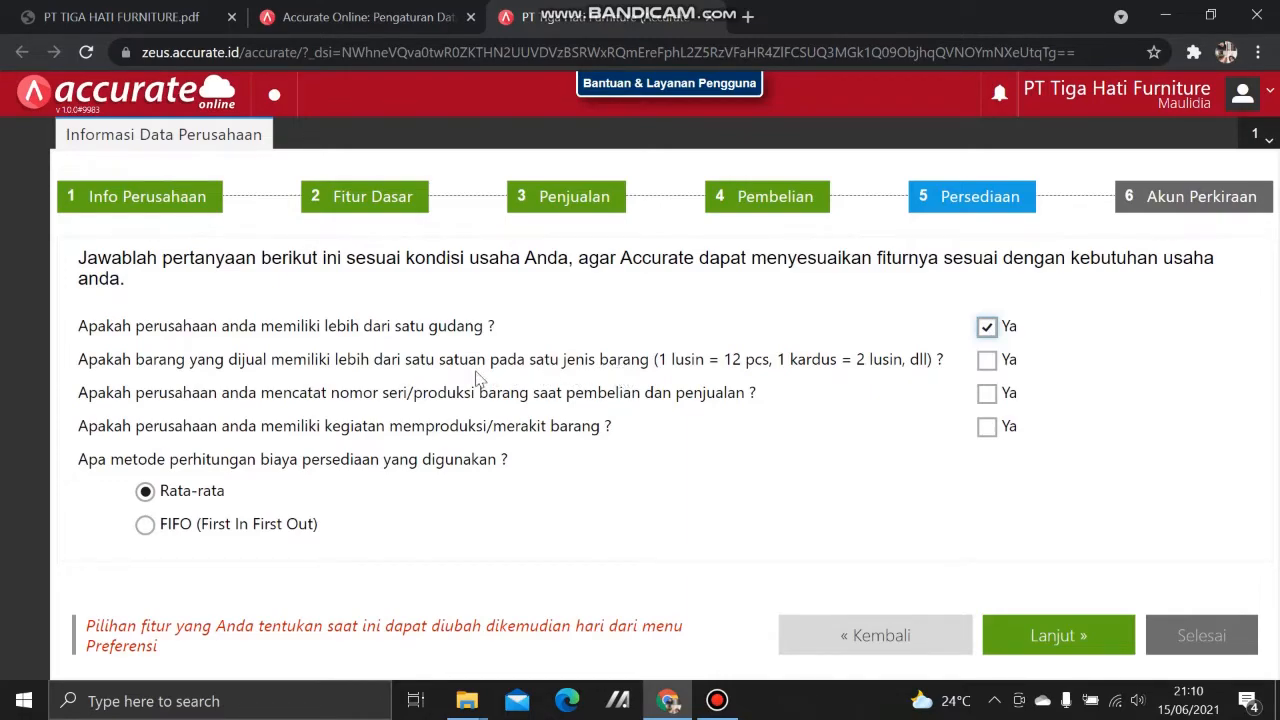
Step: Recheck the PDF's inventory requirements and answer Ya to producing or assembling goods
left_click(140, 12)
left_click(500, 456)
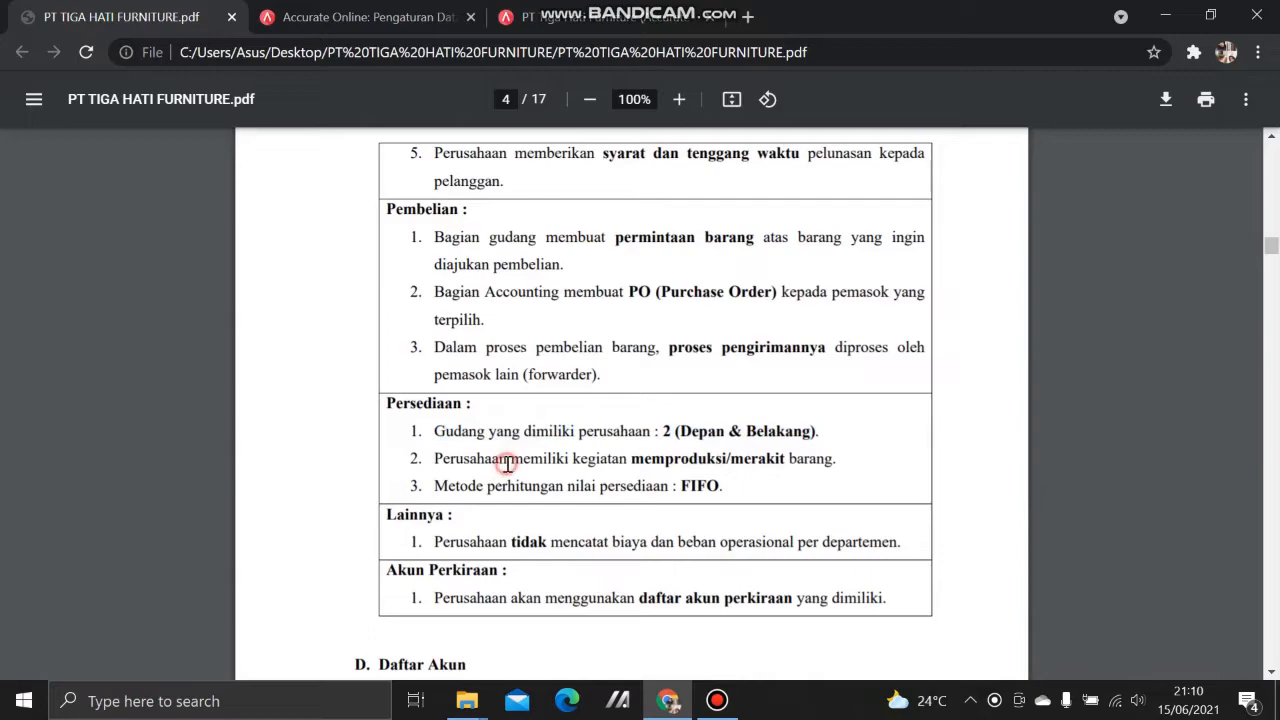
left_click(550, 16)
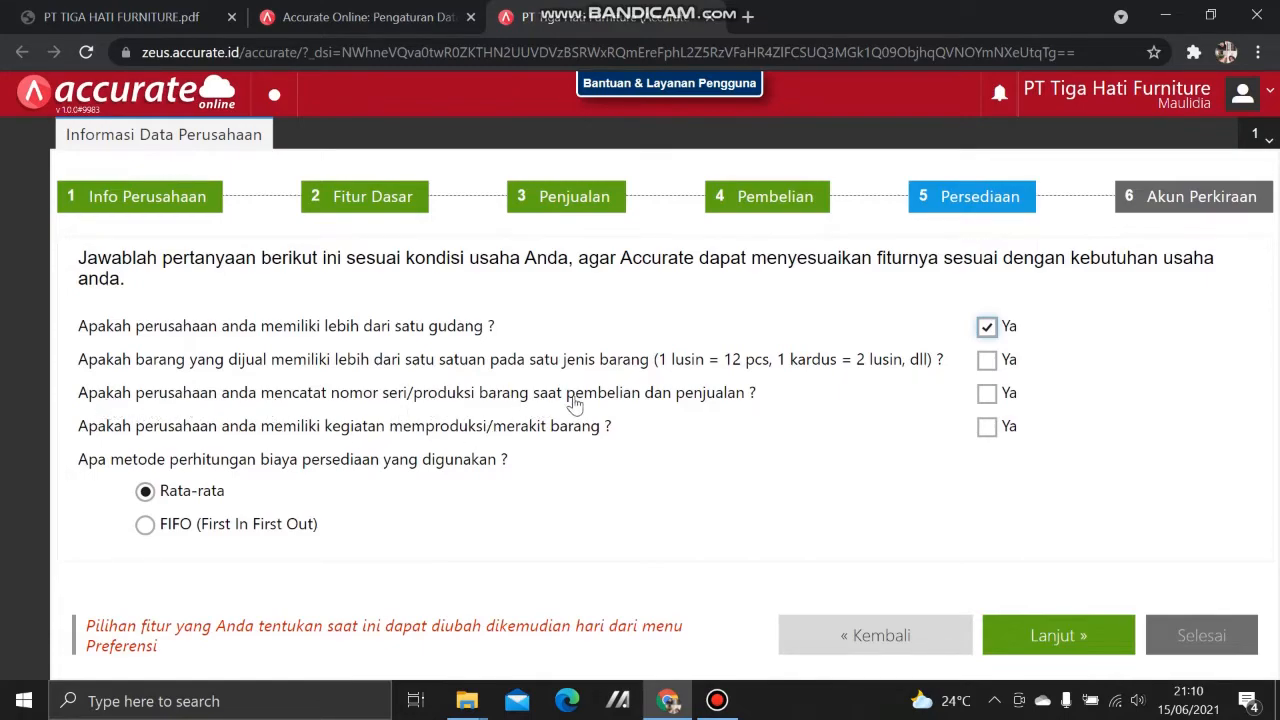
left_click(195, 20)
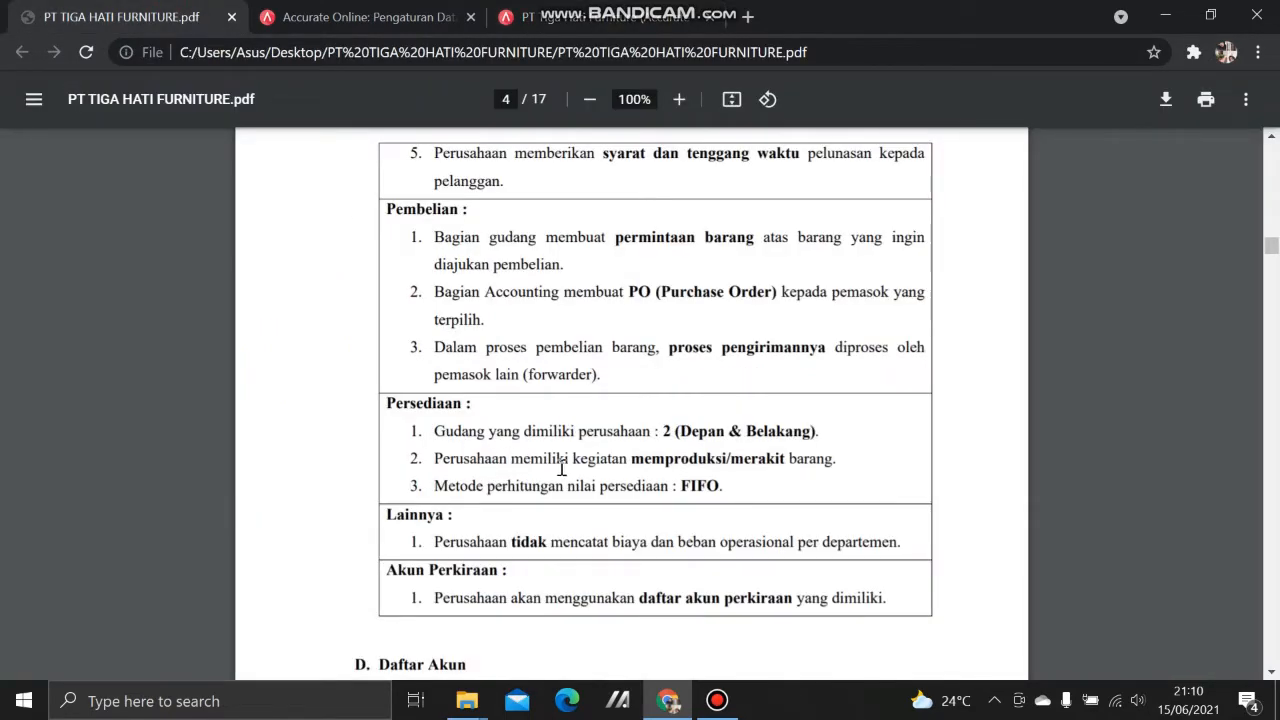
left_click(555, 22)
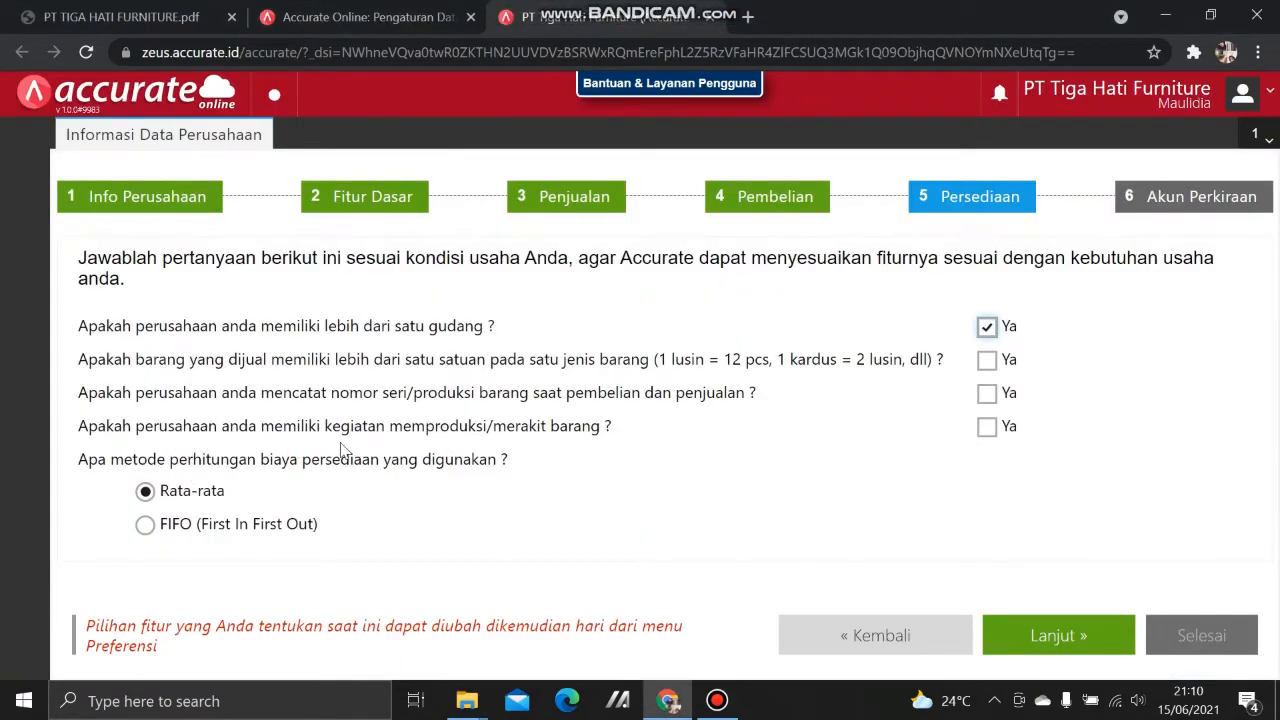
left_click(118, 12)
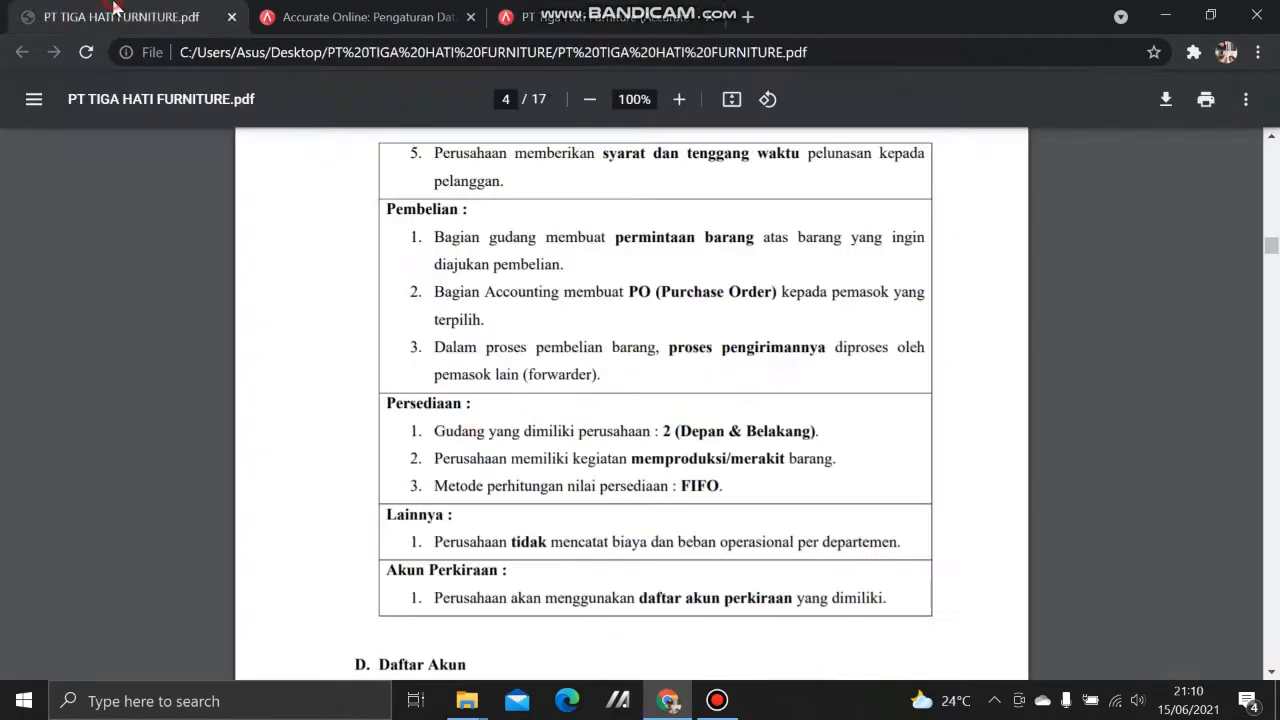
left_click(570, 18)
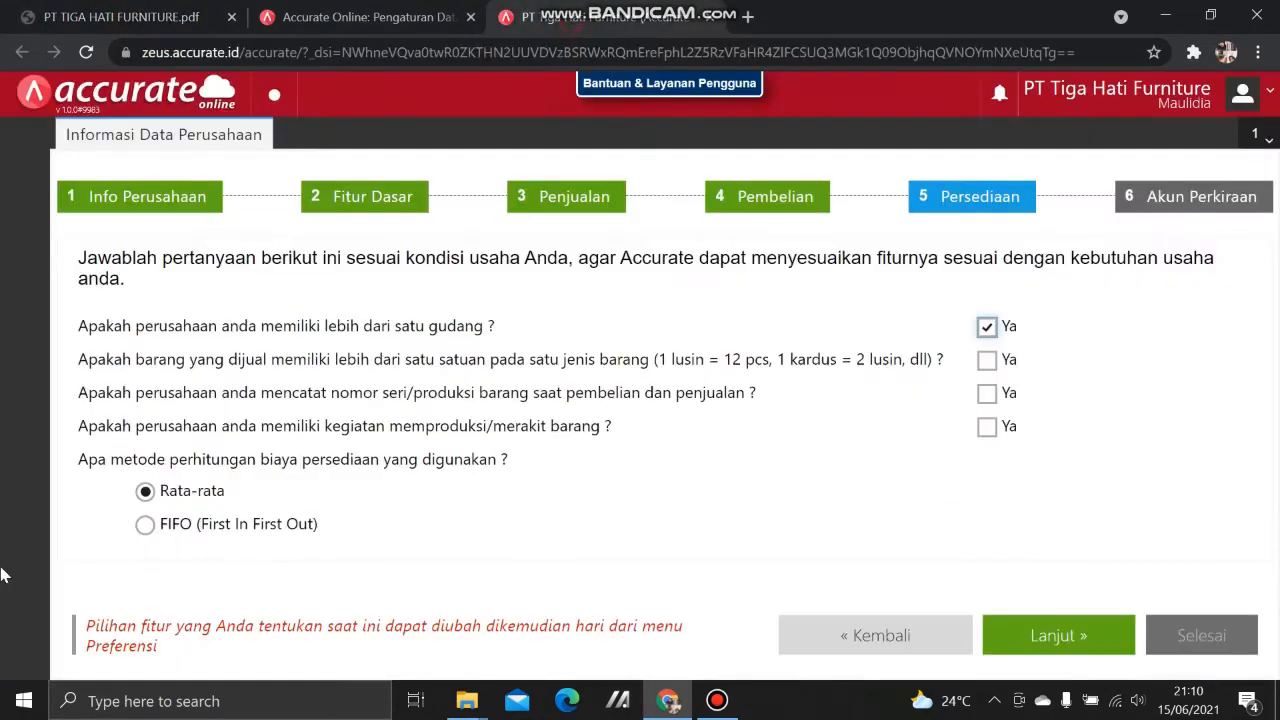
left_click(987, 427)
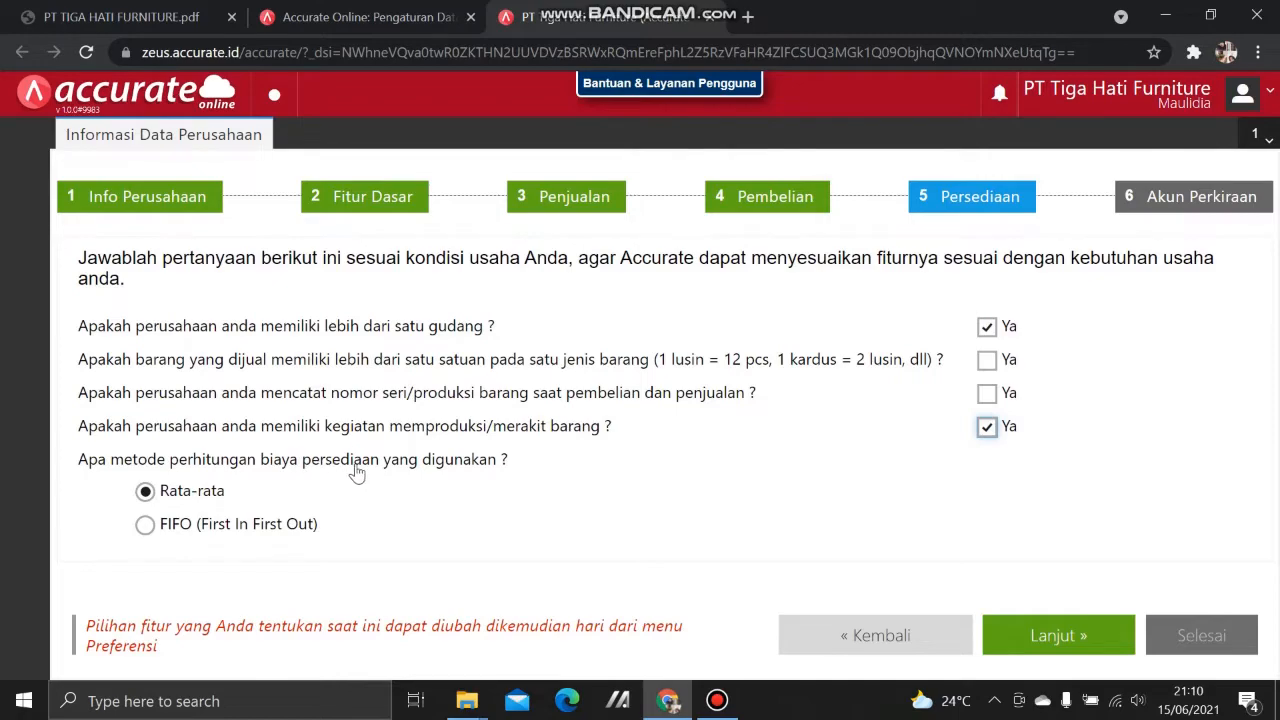
Step: Select FIFO as the inventory costing method and move to the next step
left_click(182, 10)
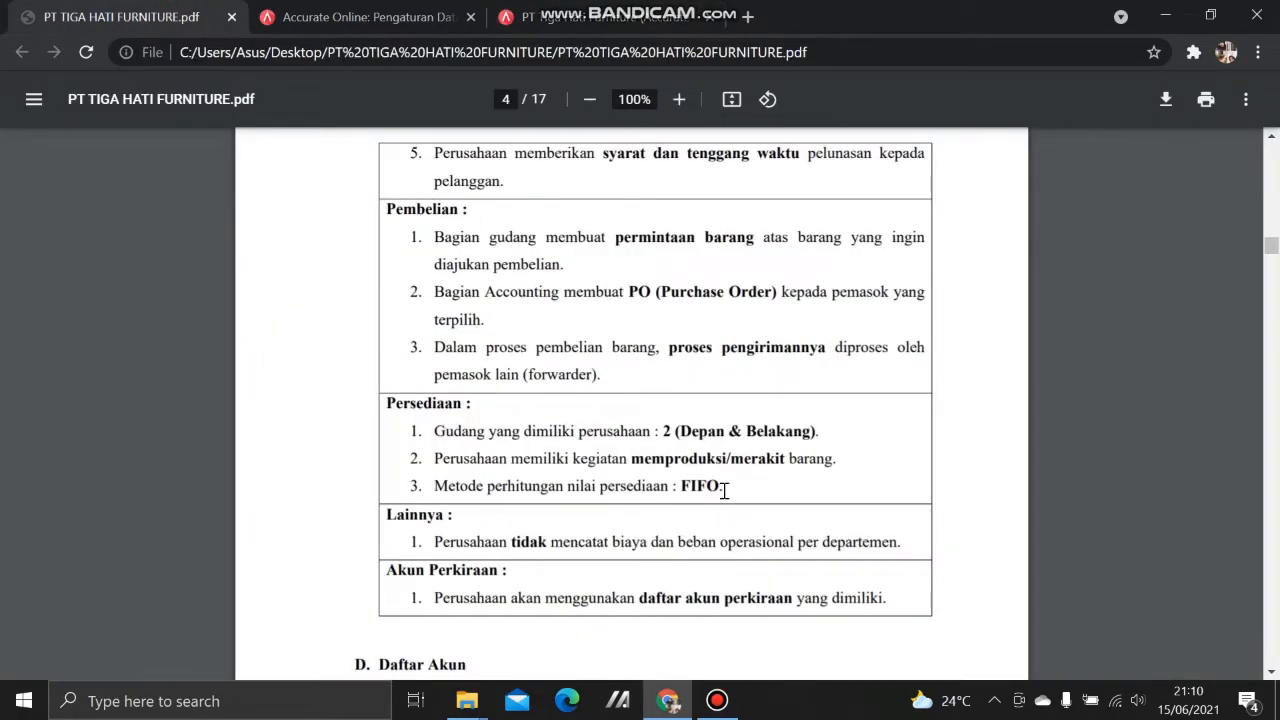
left_click(653, 10)
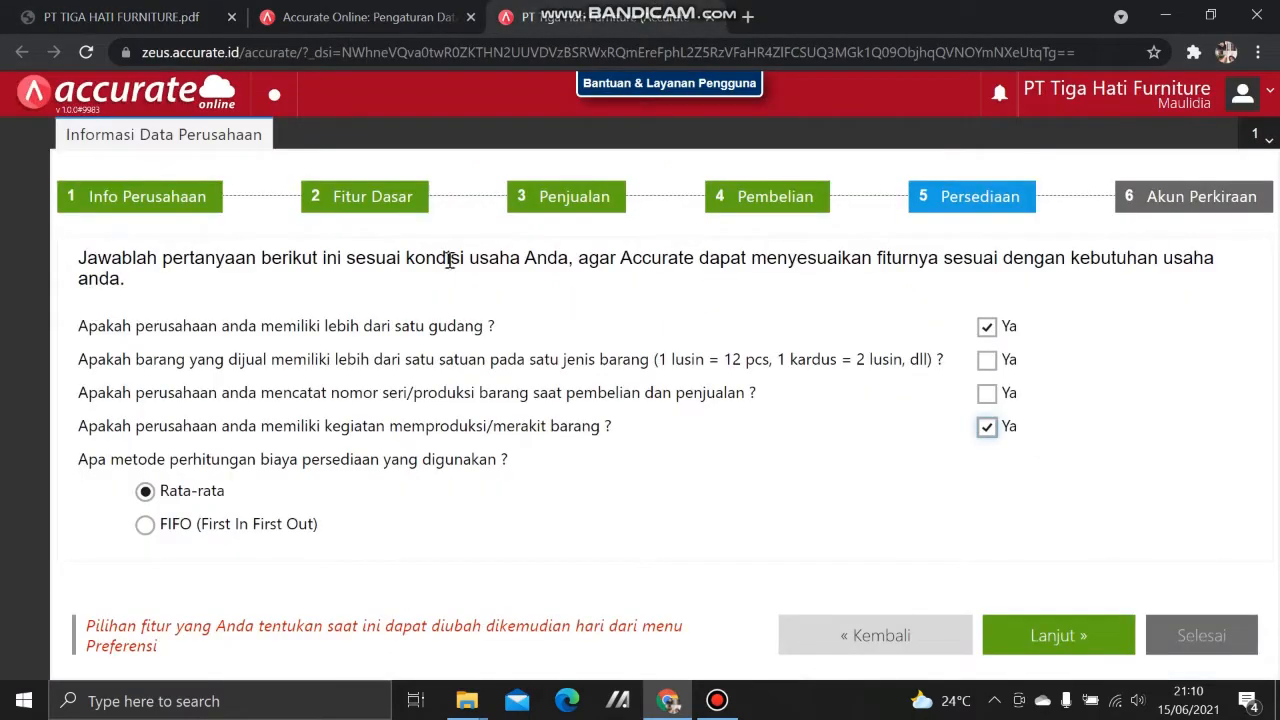
left_click(145, 524)
left_click(1071, 642)
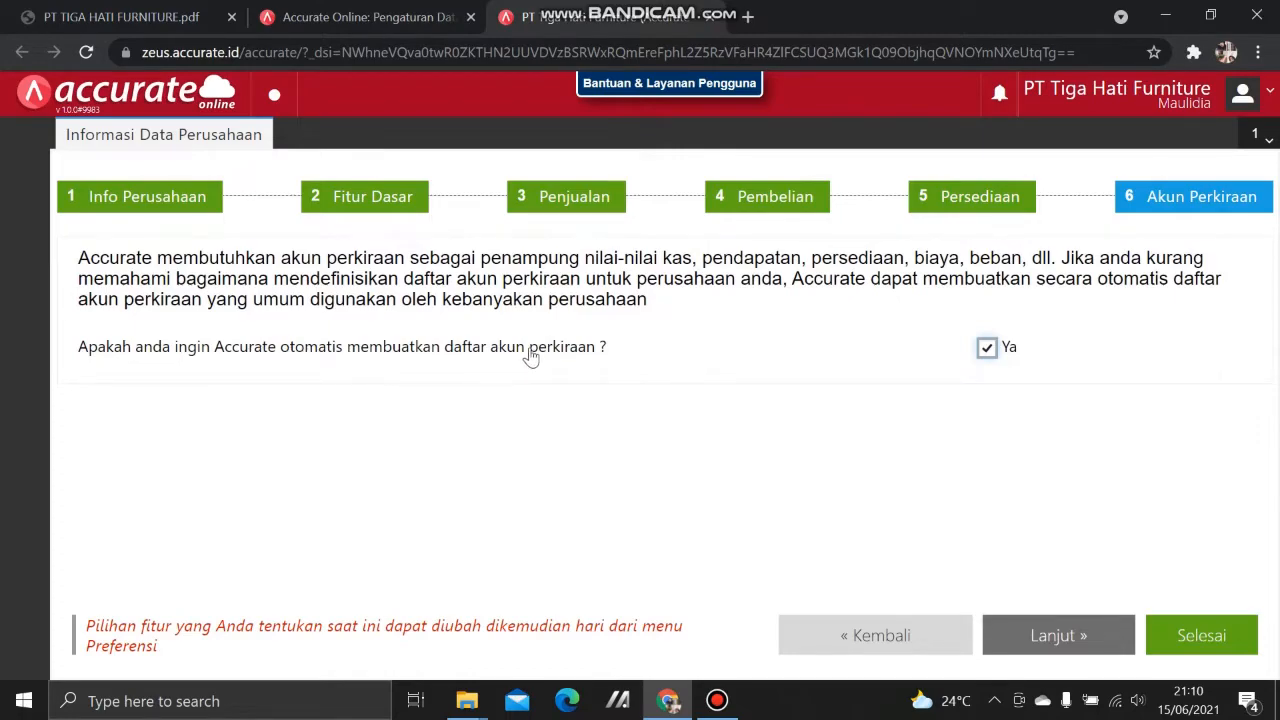
Step: Untick Ya for automatic account list creation and finish the setup wizard with Selesai
left_click(988, 348)
left_click(1179, 628)
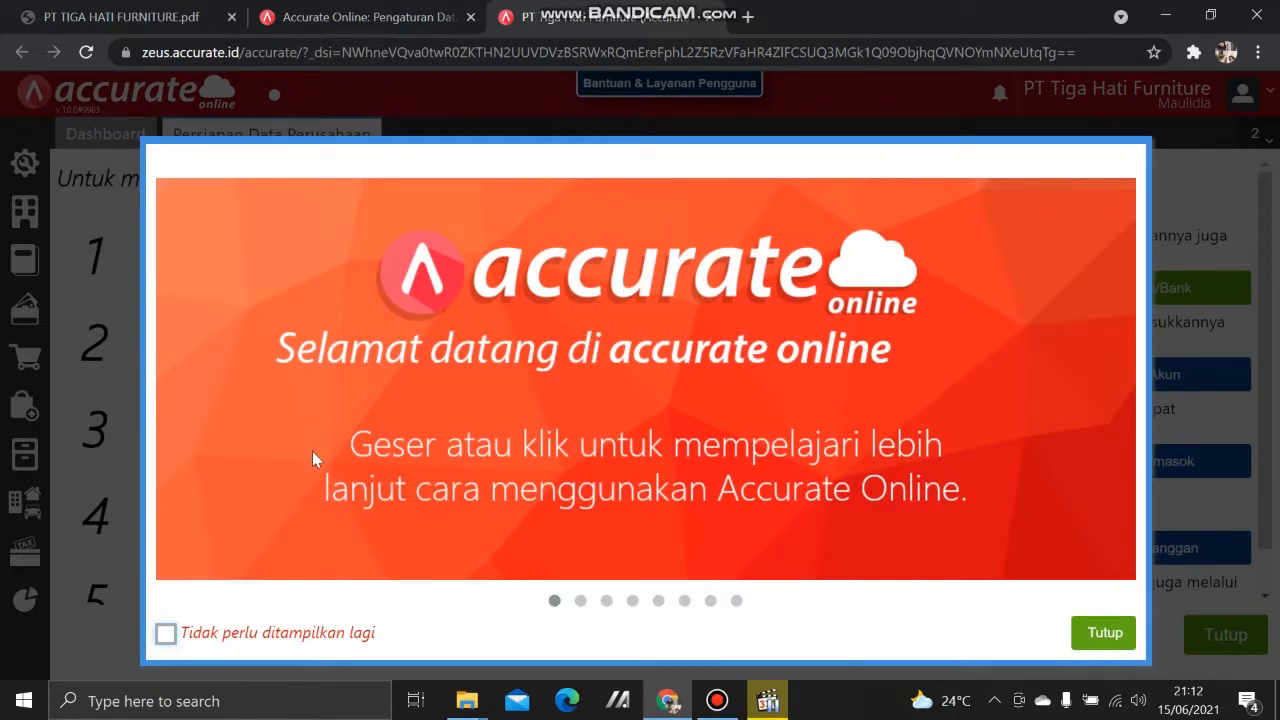
Step: Tick 'Tidak perlu ditampilkan lagi' on the welcome slideshow and close it
left_click(164, 649)
left_click(1102, 633)
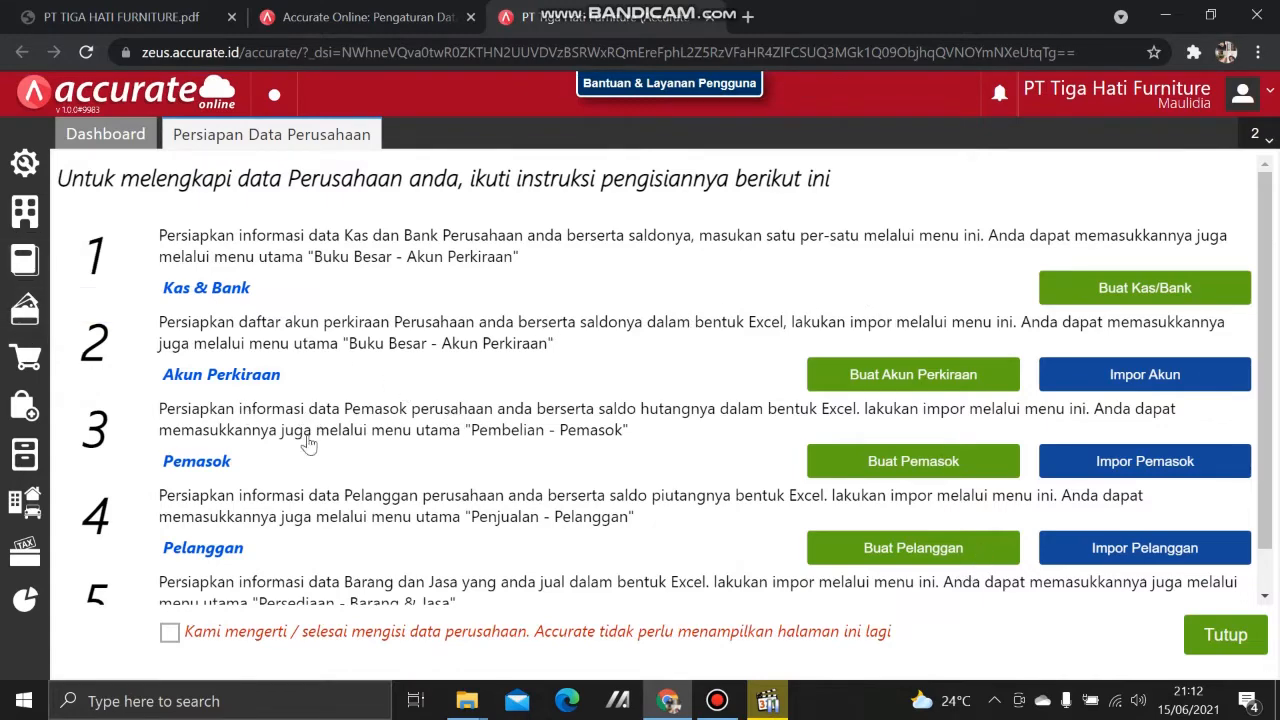
scroll(288, 458, "down", 1)
scroll(285, 462, "up", 1)
left_click(1075, 378)
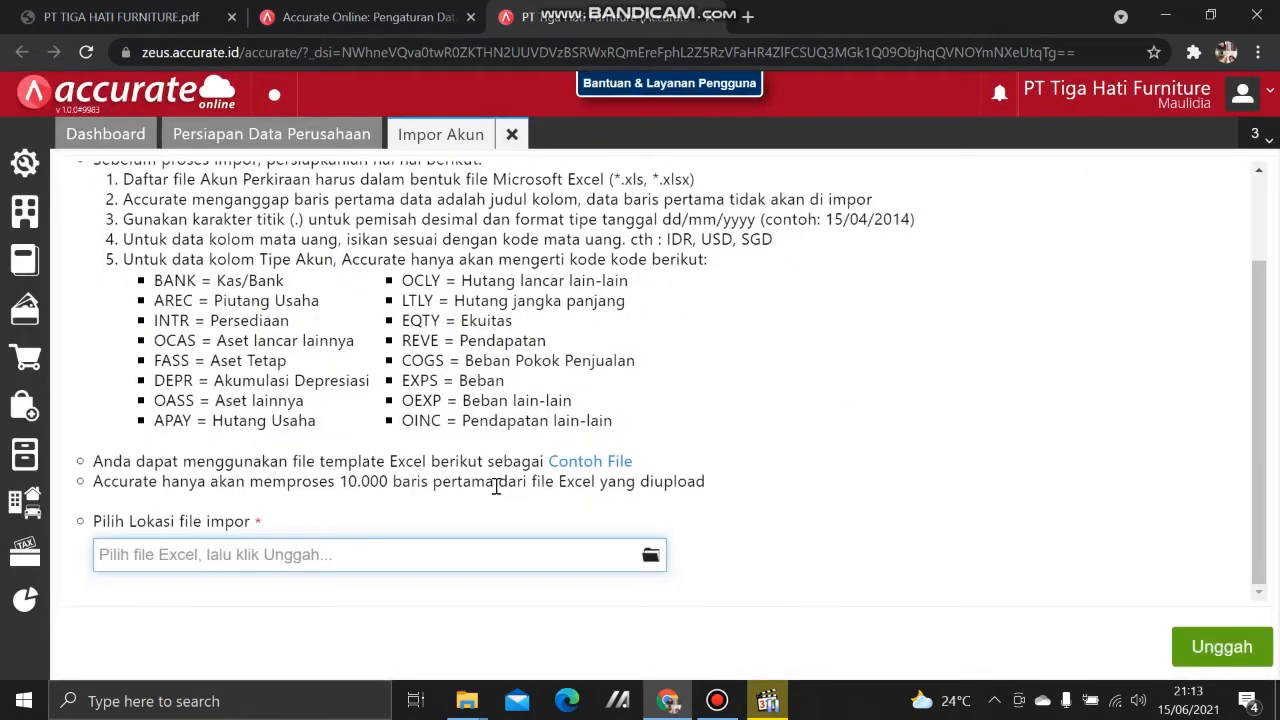
Step: Choose 1. Daftar Akun from the Desktop's PT TIGA HATI FURNITURE folder for import
left_click(651, 556)
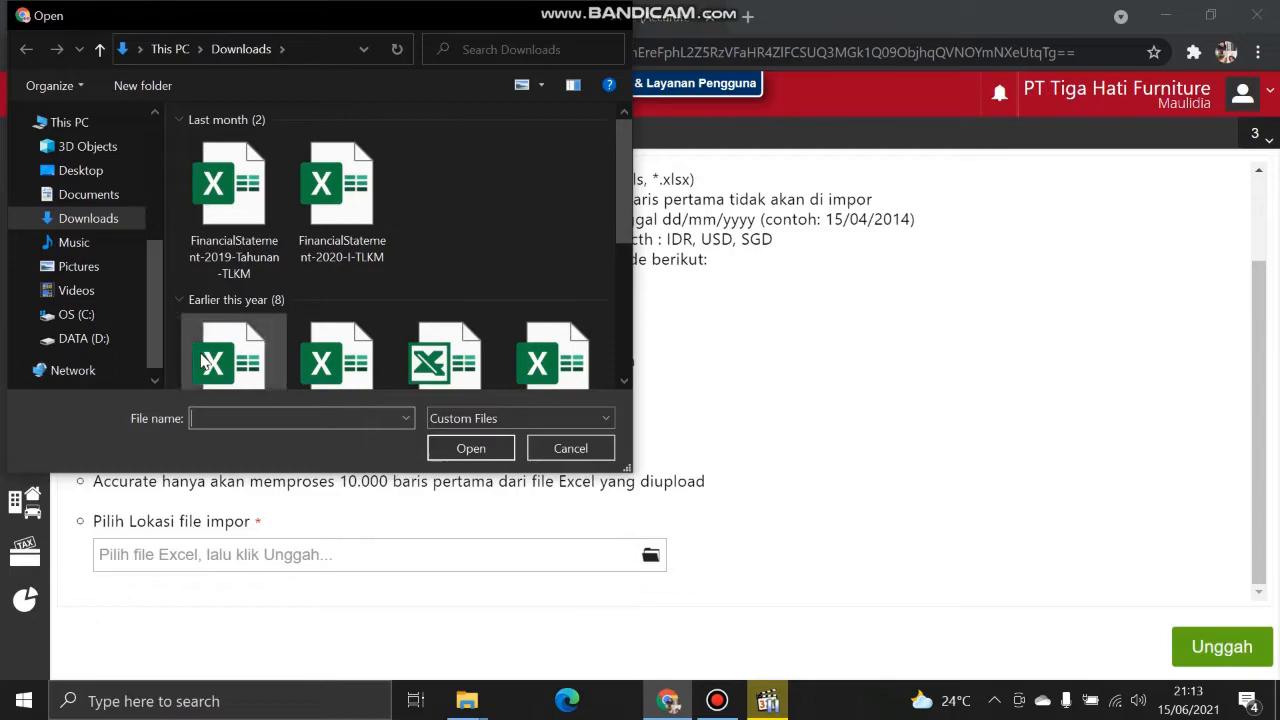
scroll(50, 330, "up", 3)
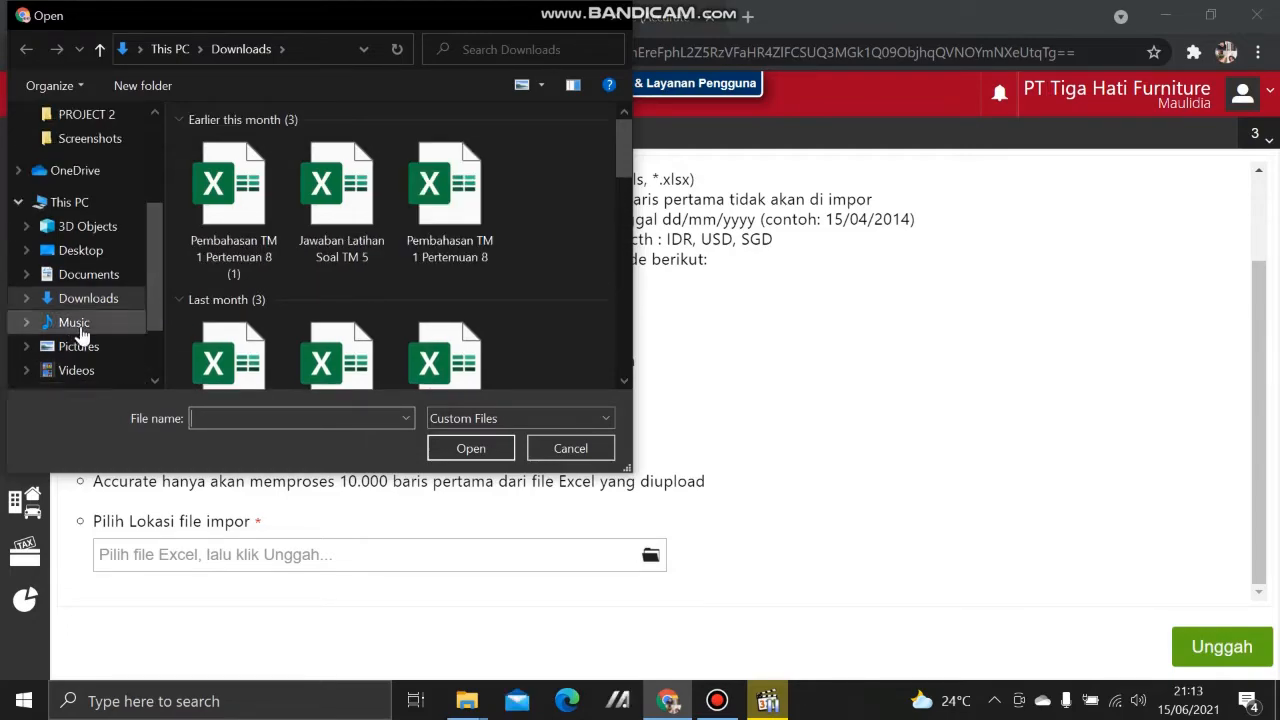
scroll(83, 345, "up", 1)
scroll(83, 335, "down", 1)
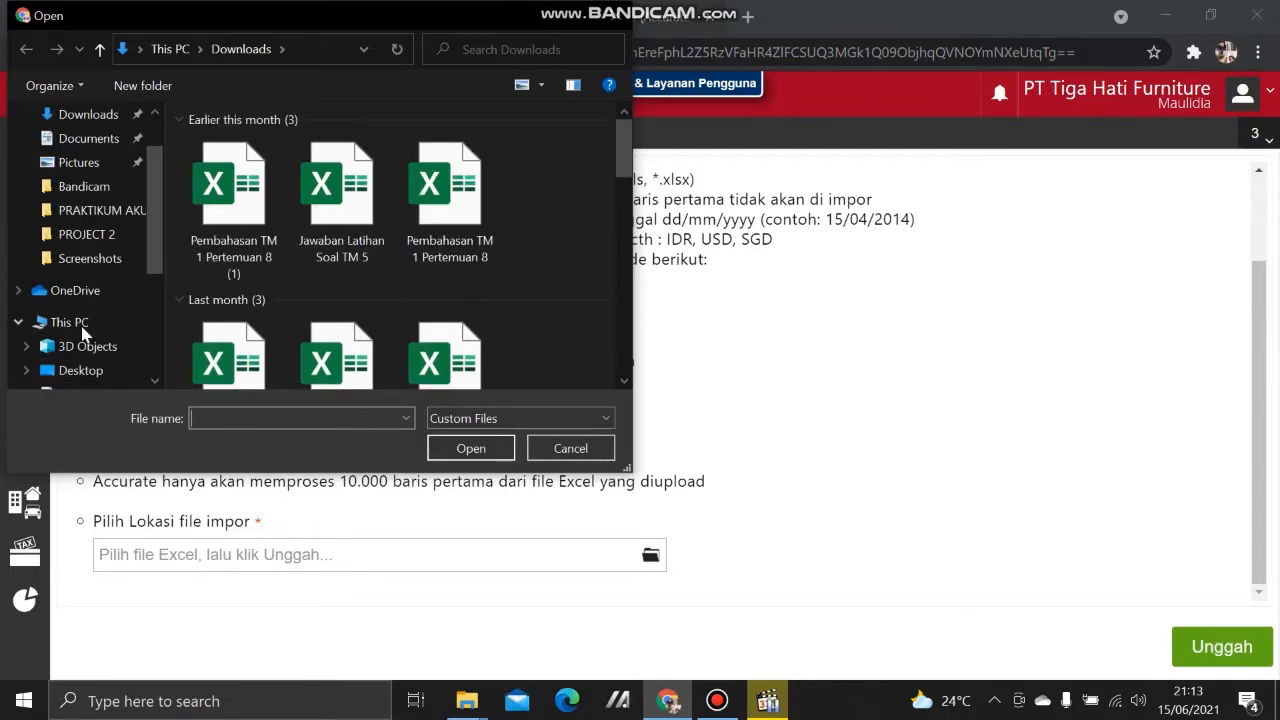
left_click(66, 324)
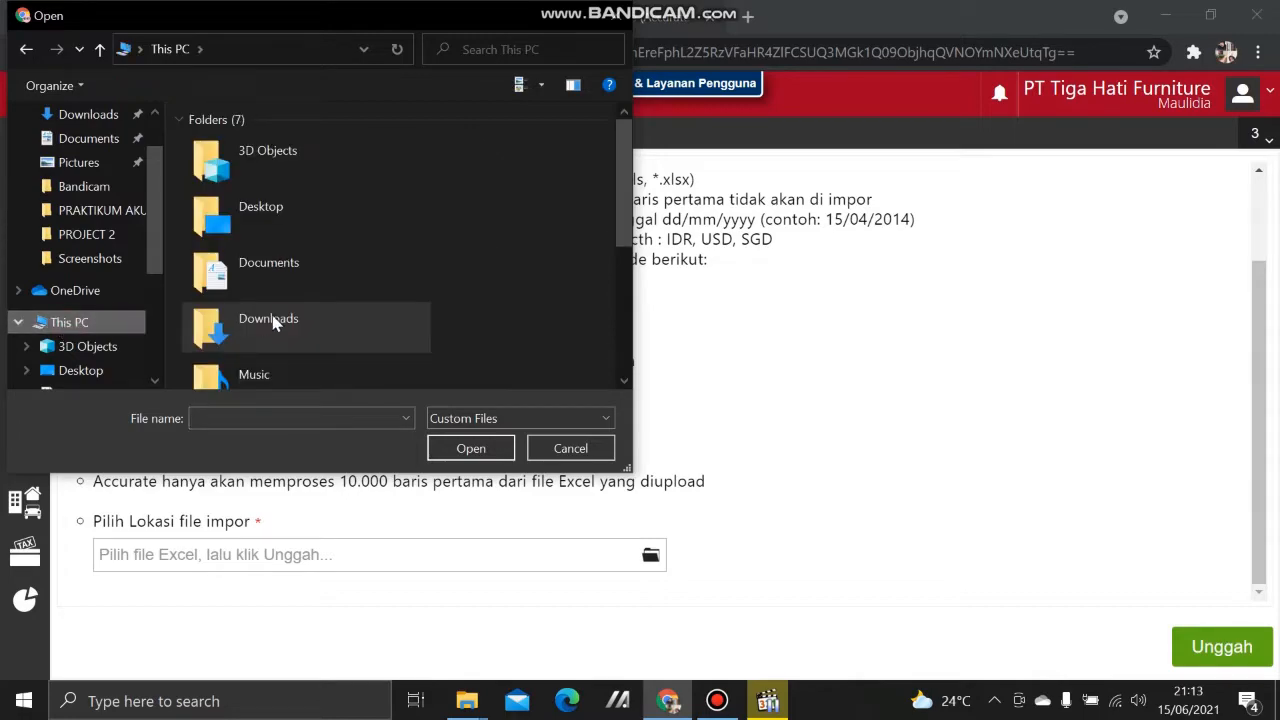
double_click(280, 200)
double_click(311, 160)
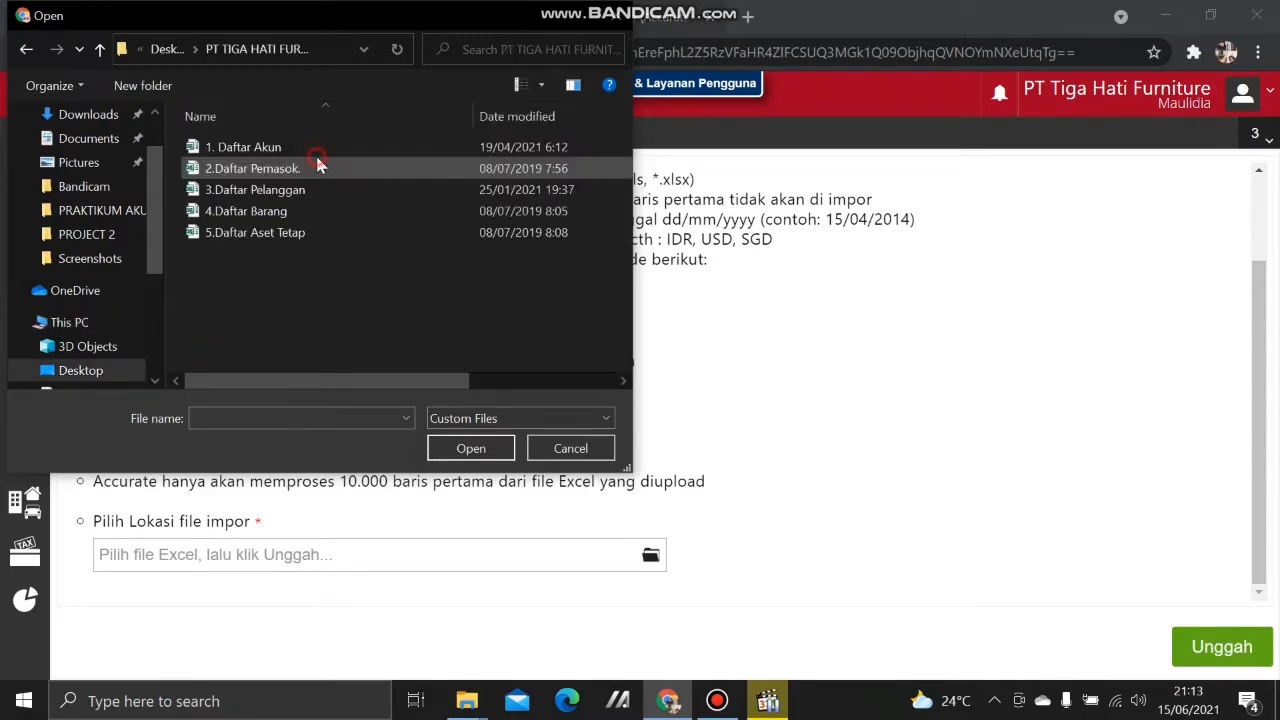
left_click(333, 150)
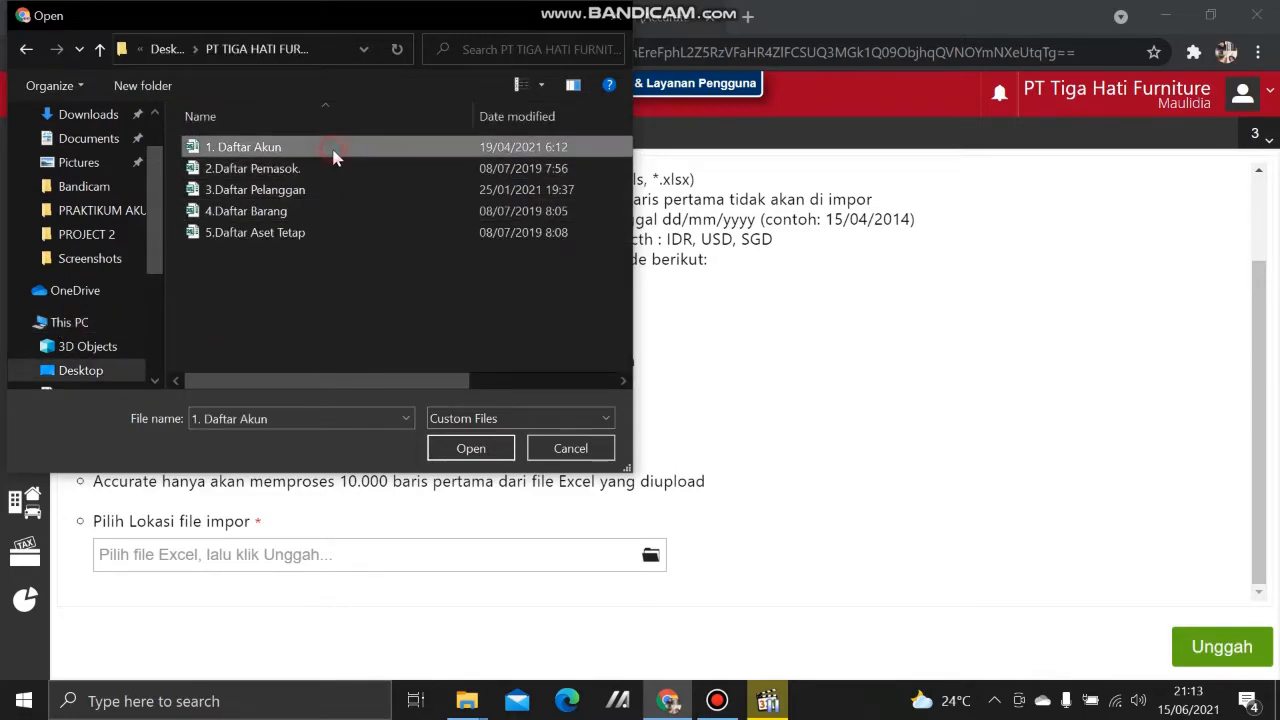
left_click(490, 448)
Step: Upload the accounts file and import it with existing-entry updating on, 73 records processed
left_click(1220, 649)
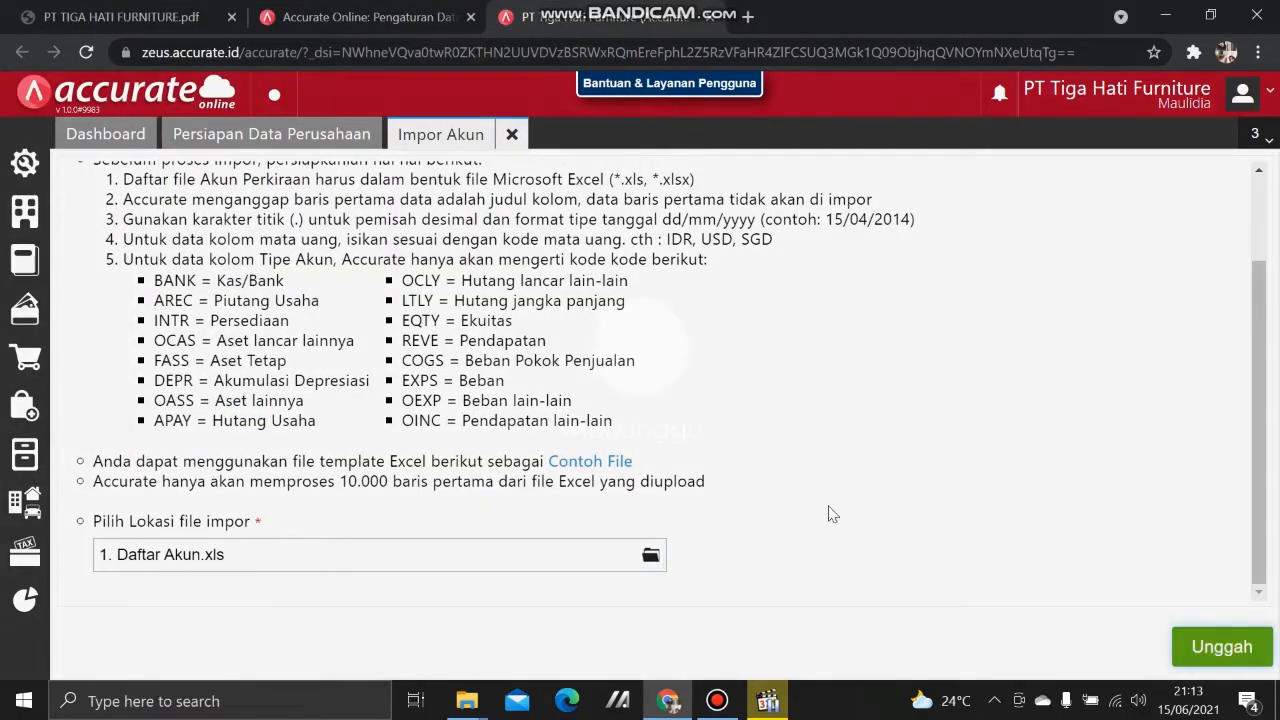
left_click(1166, 647)
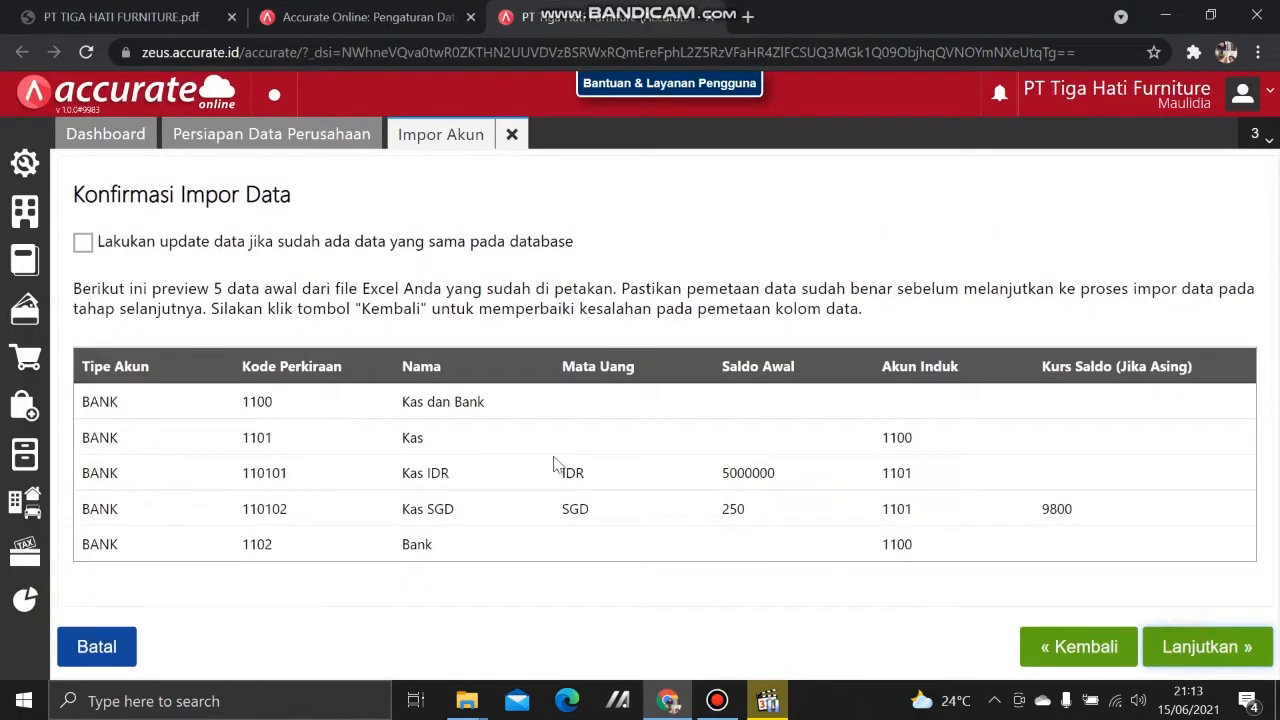
left_click(83, 248)
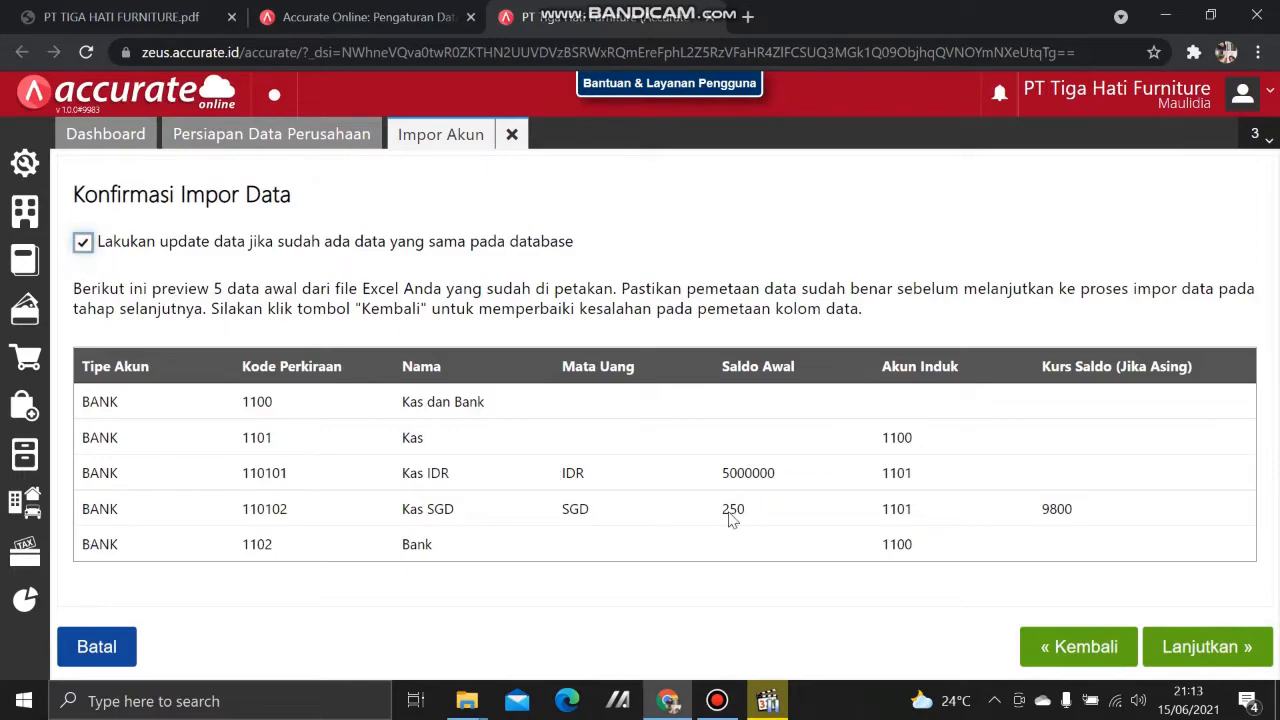
left_click(1200, 646)
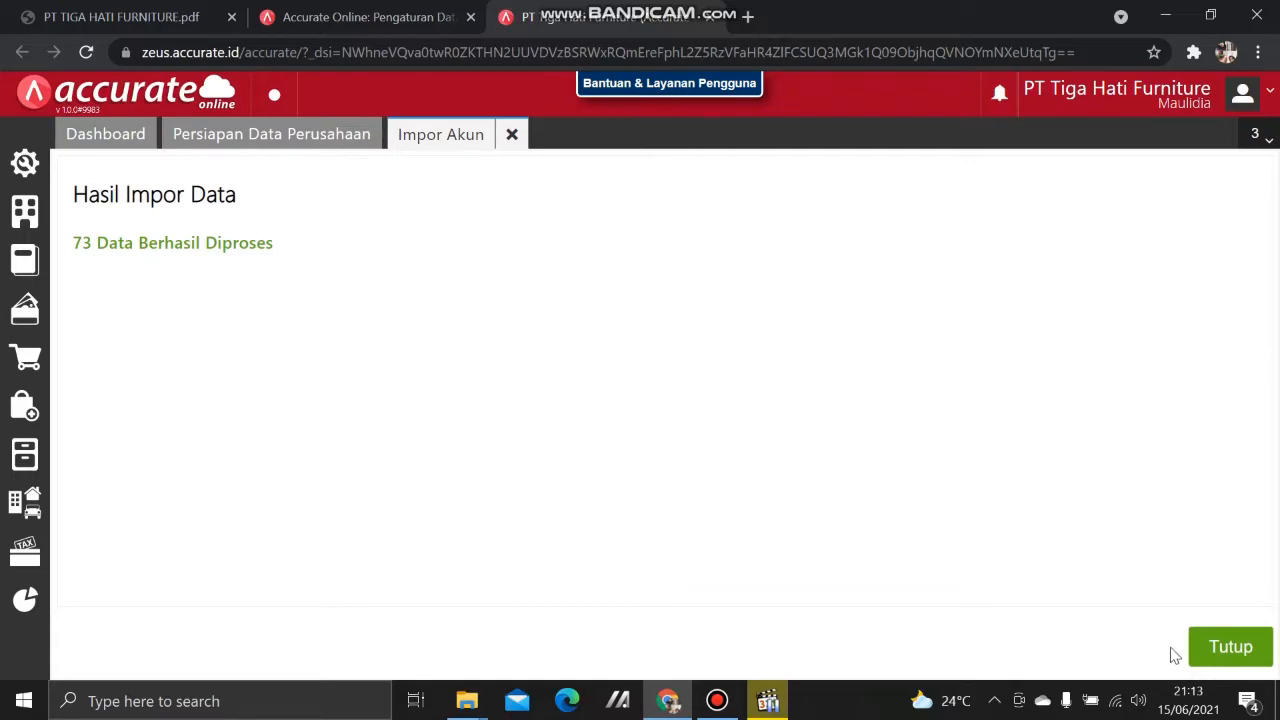
left_click(1212, 650)
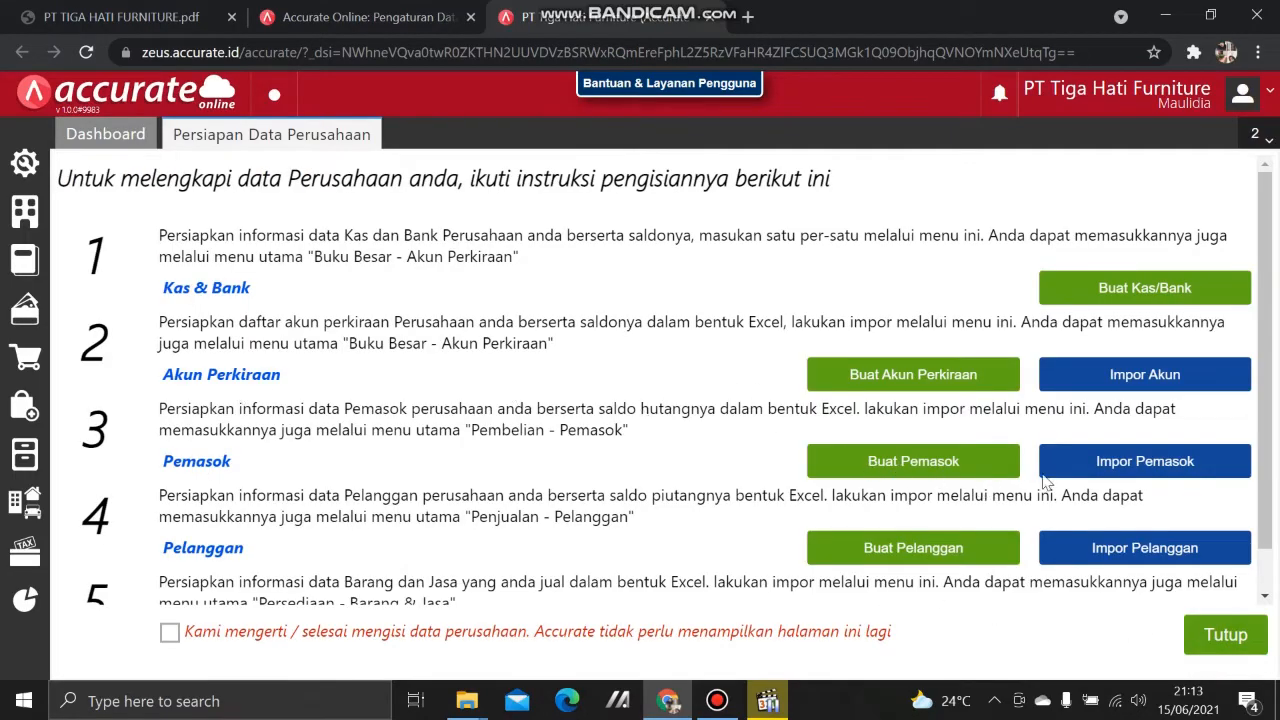
left_click(1073, 473)
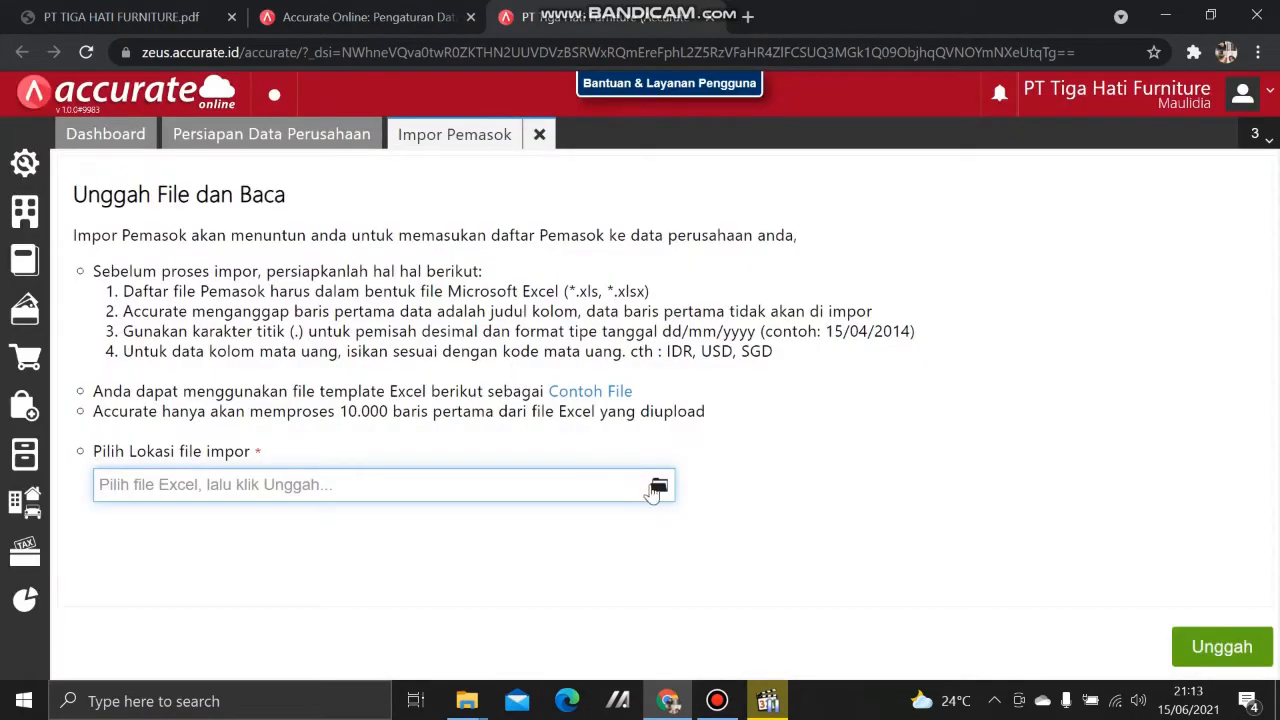
Step: Import 2.Daftar Pemasok.xls with existing-data updating ticked, processing 6 supplier records
left_click(652, 489)
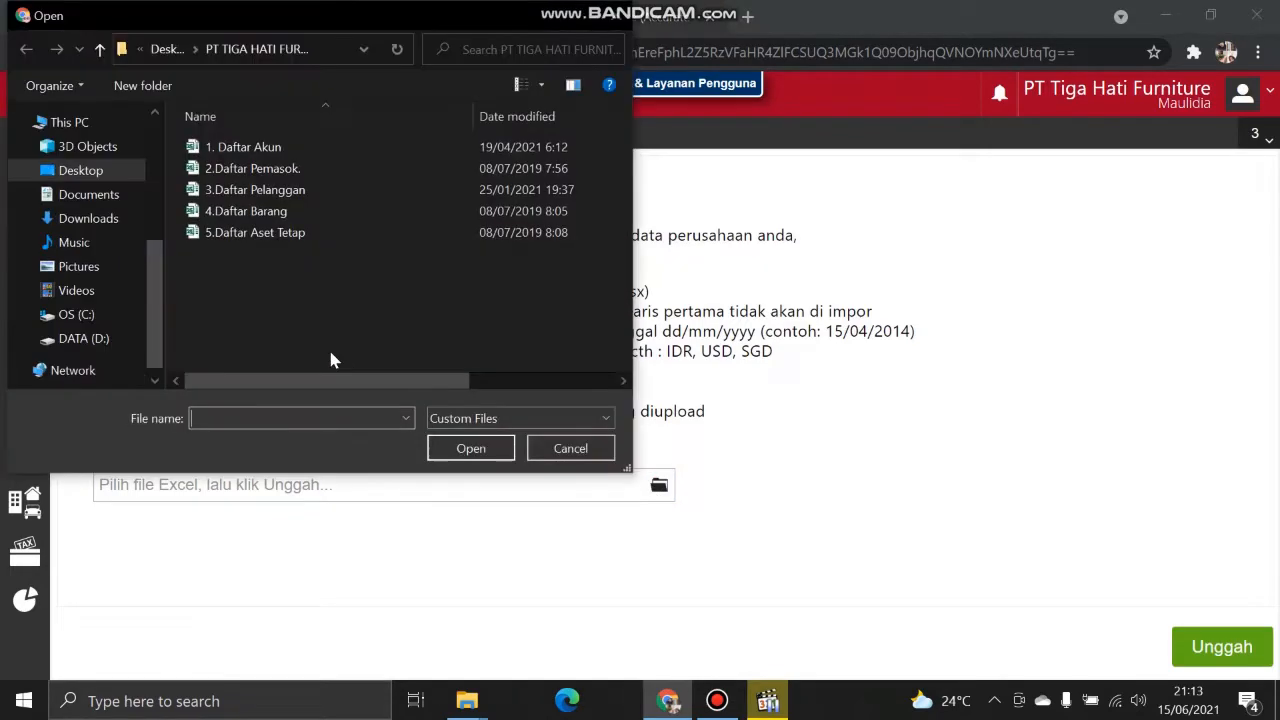
left_click(272, 168)
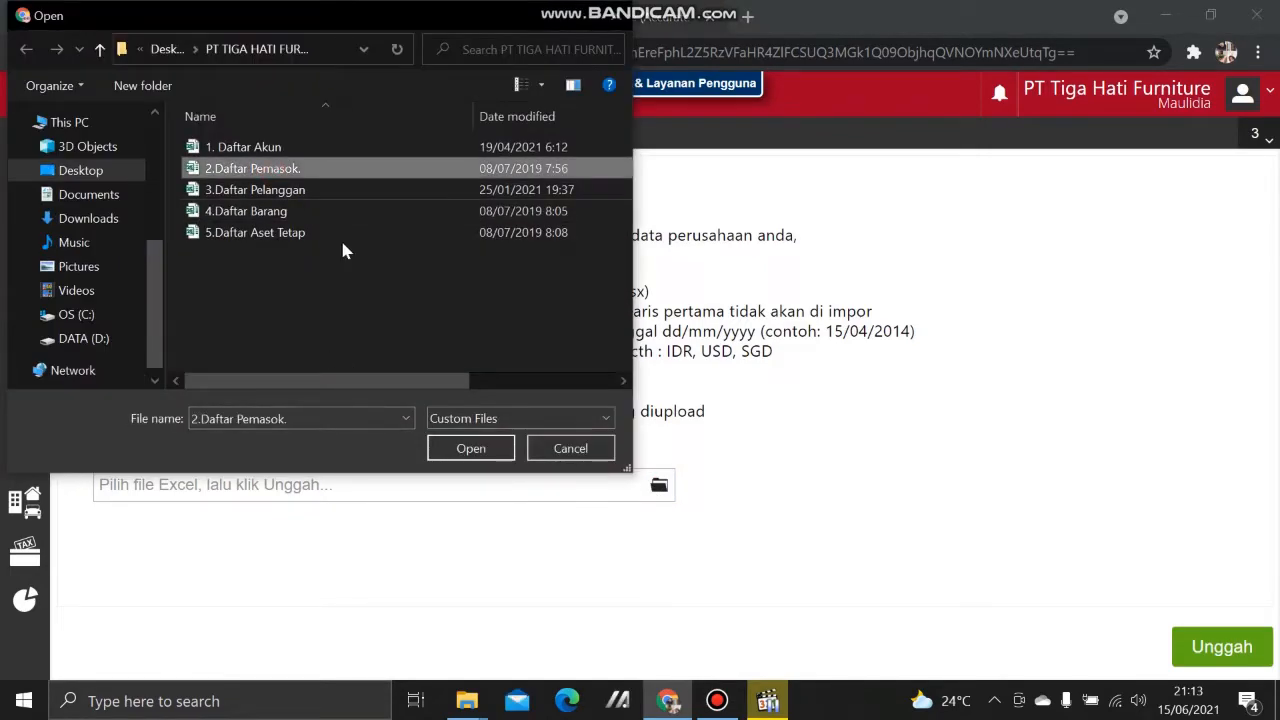
left_click(470, 448)
left_click(1225, 649)
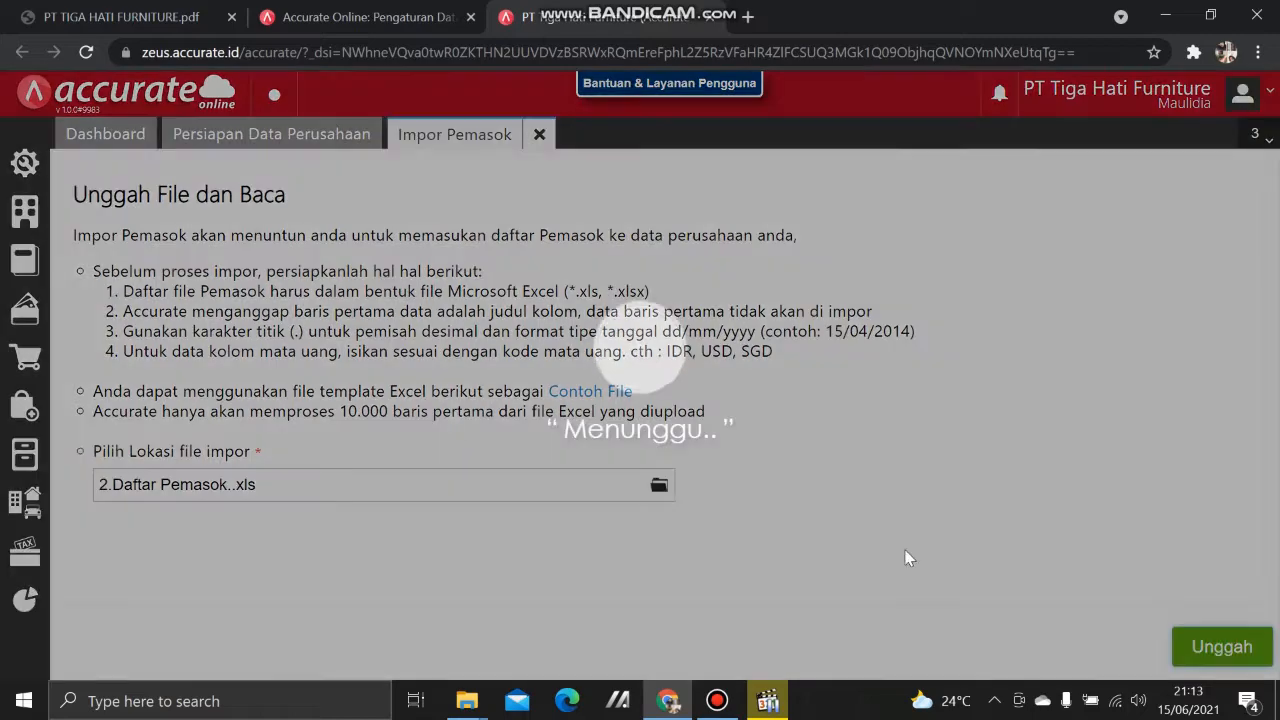
left_click(1150, 648)
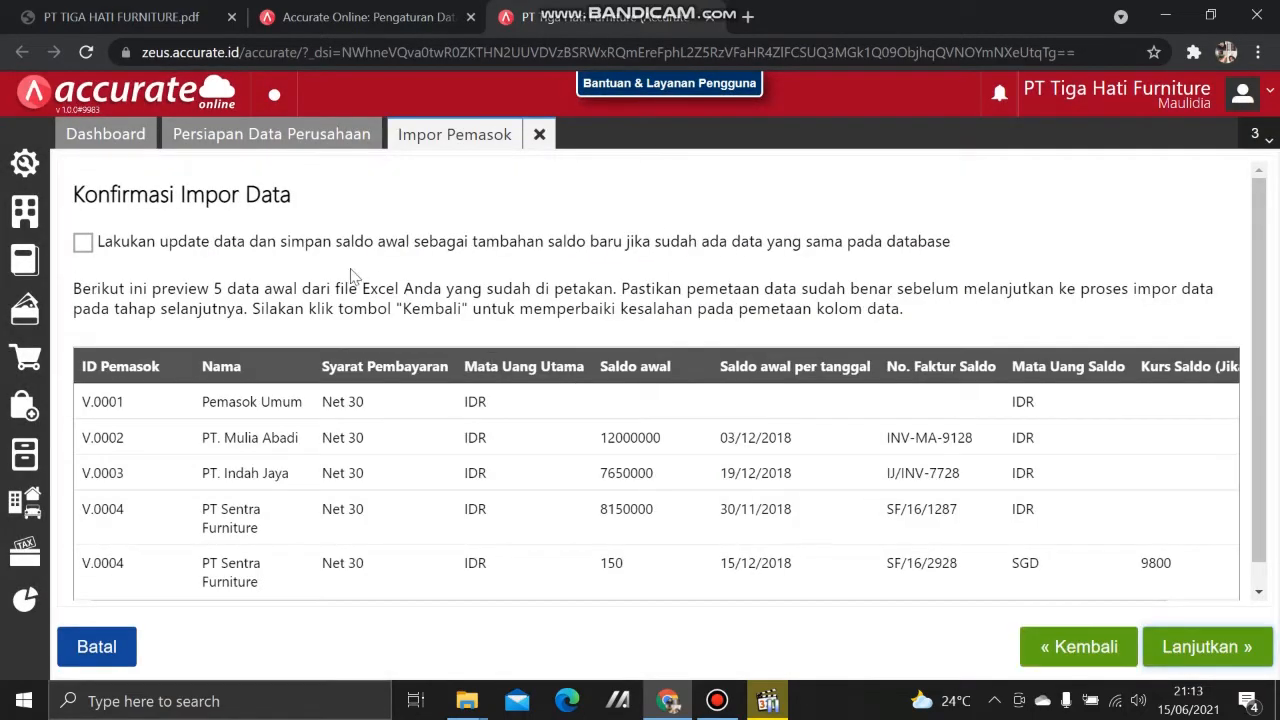
left_click(84, 243)
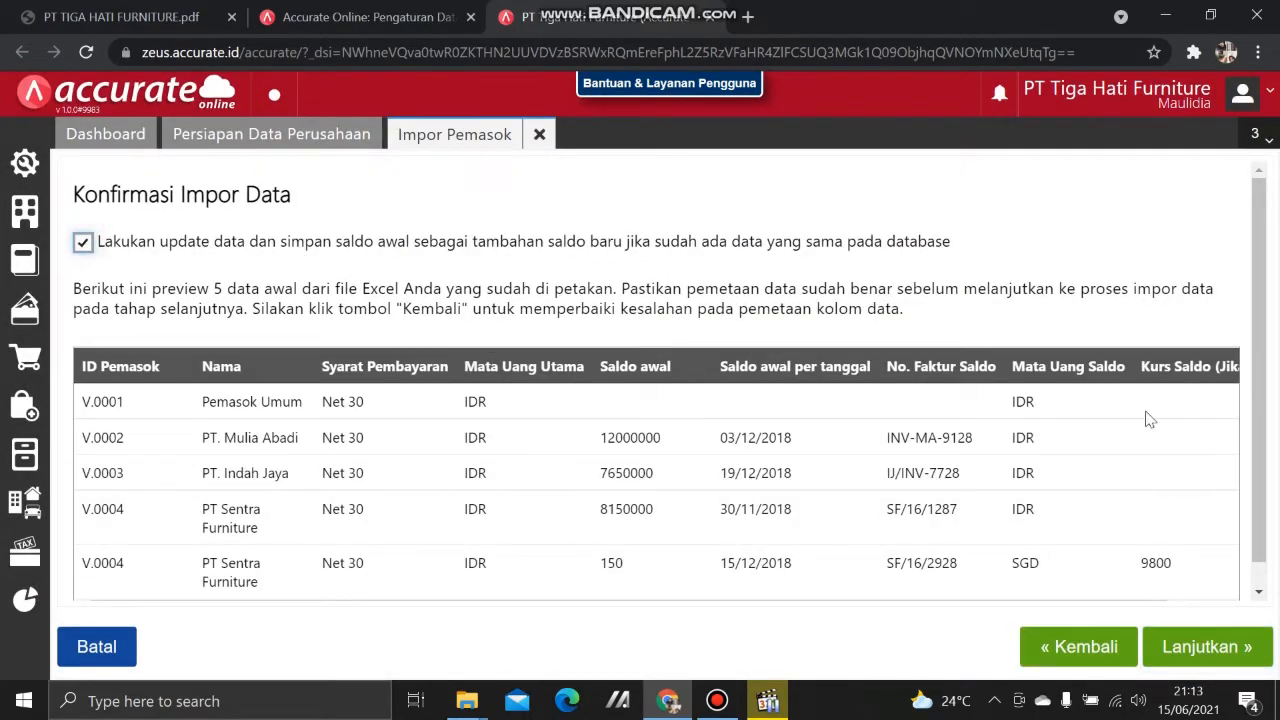
left_click(1226, 650)
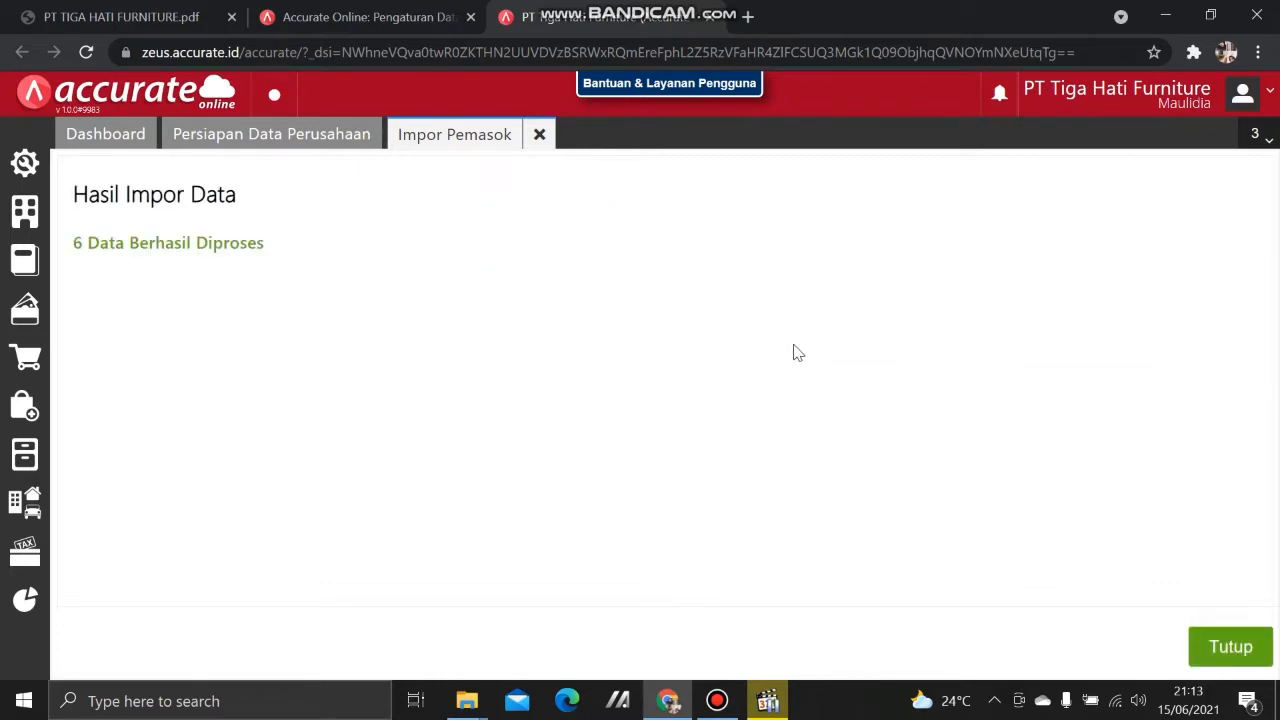
left_click(1212, 656)
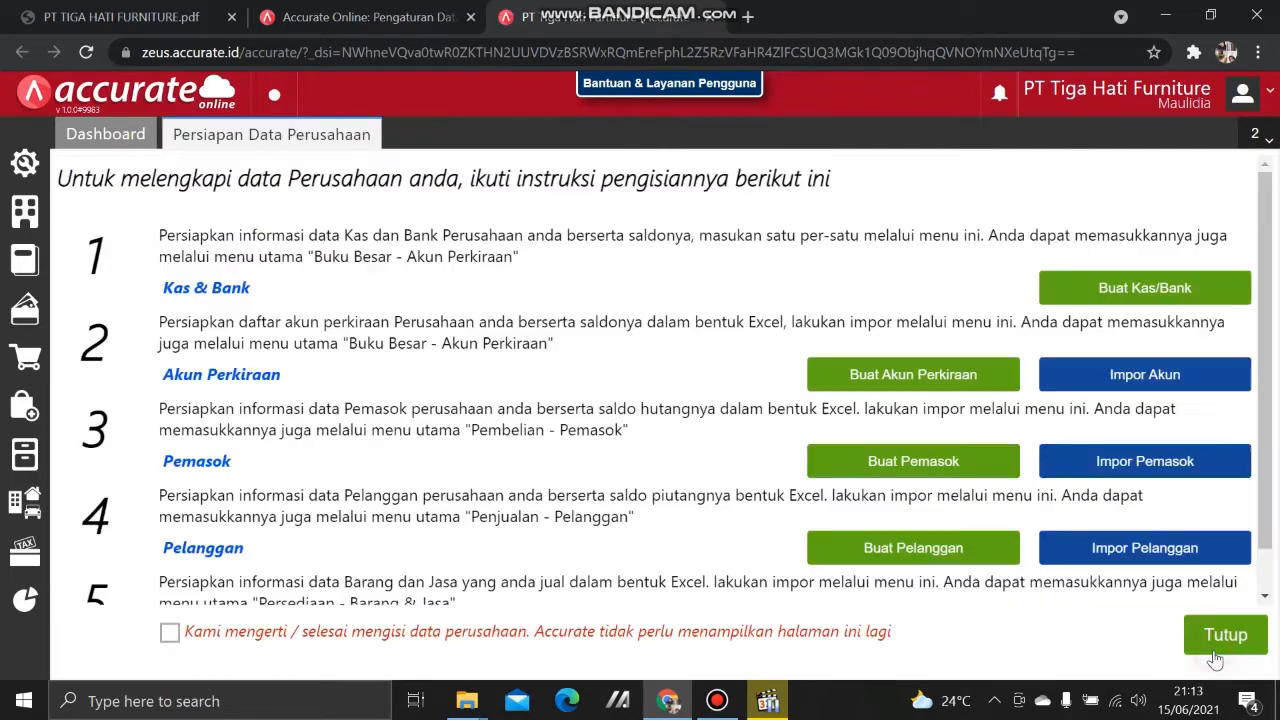
Step: Import 3.Daftar Pelanggan.xls with 'Lakukan update data' ticked, adding 6 customers with opening balances
scroll(1145, 472, "down", 2)
left_click(1146, 503)
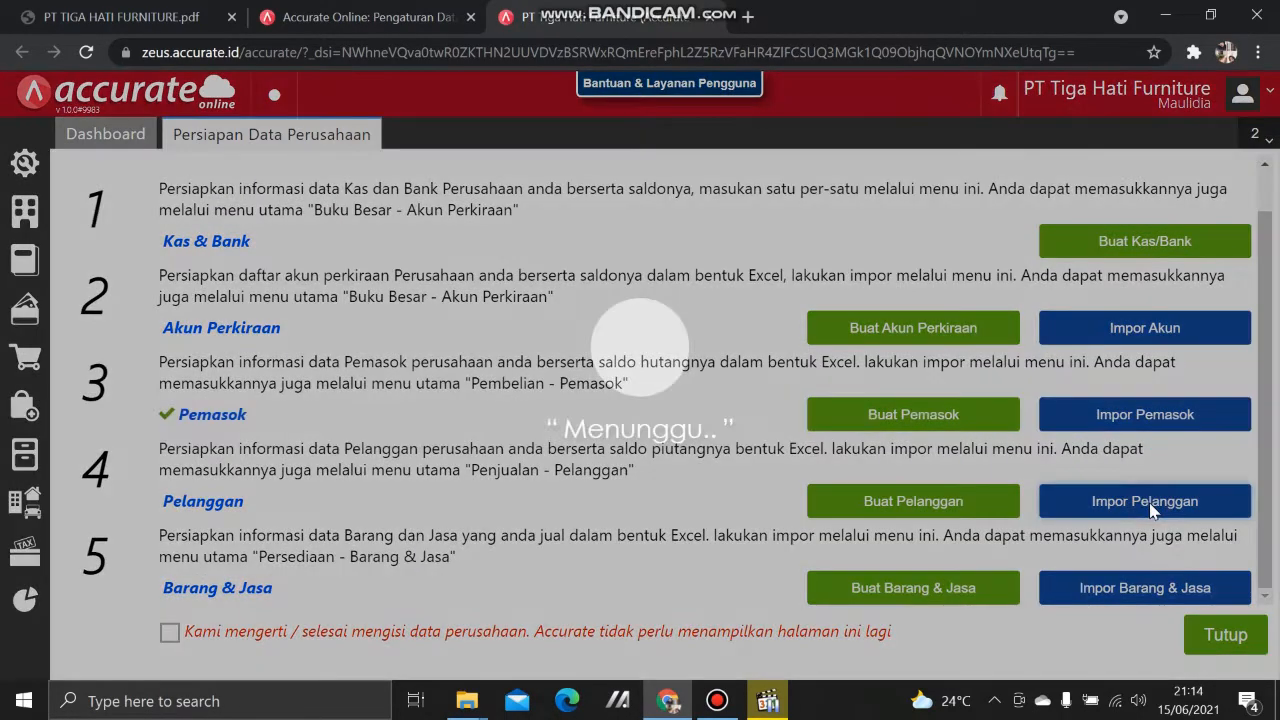
left_click(661, 486)
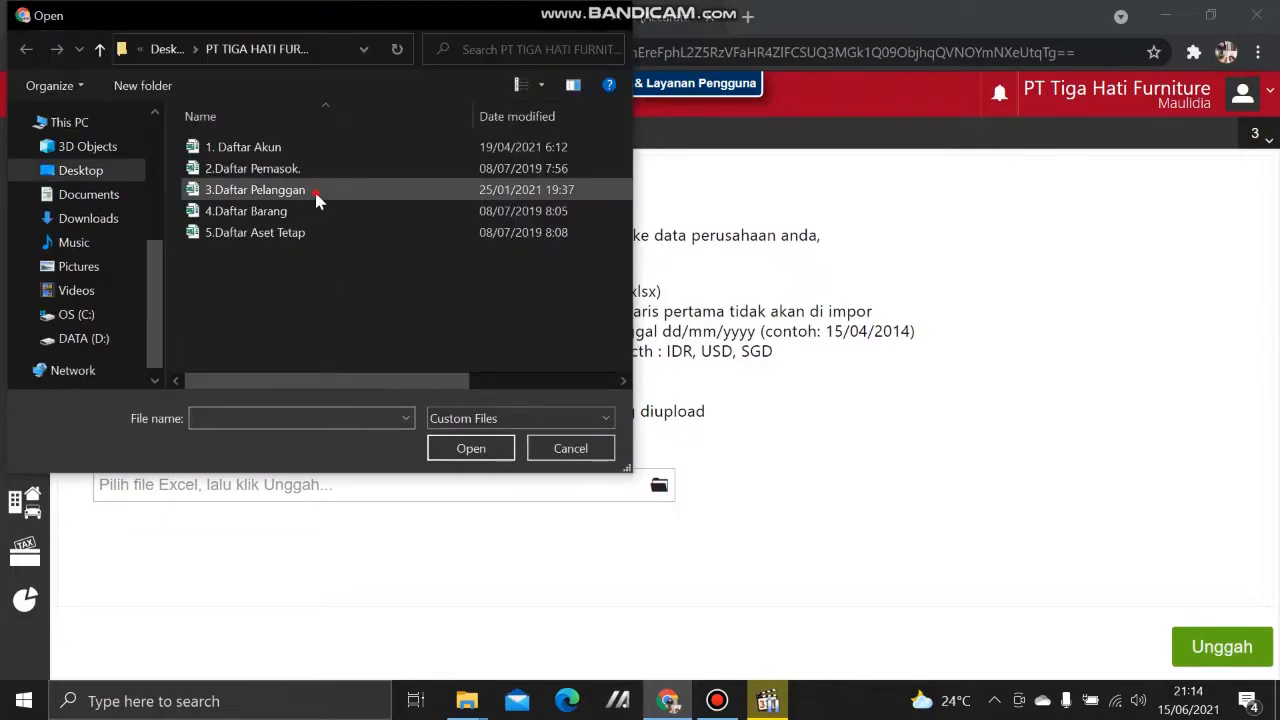
left_click(314, 189)
left_click(470, 449)
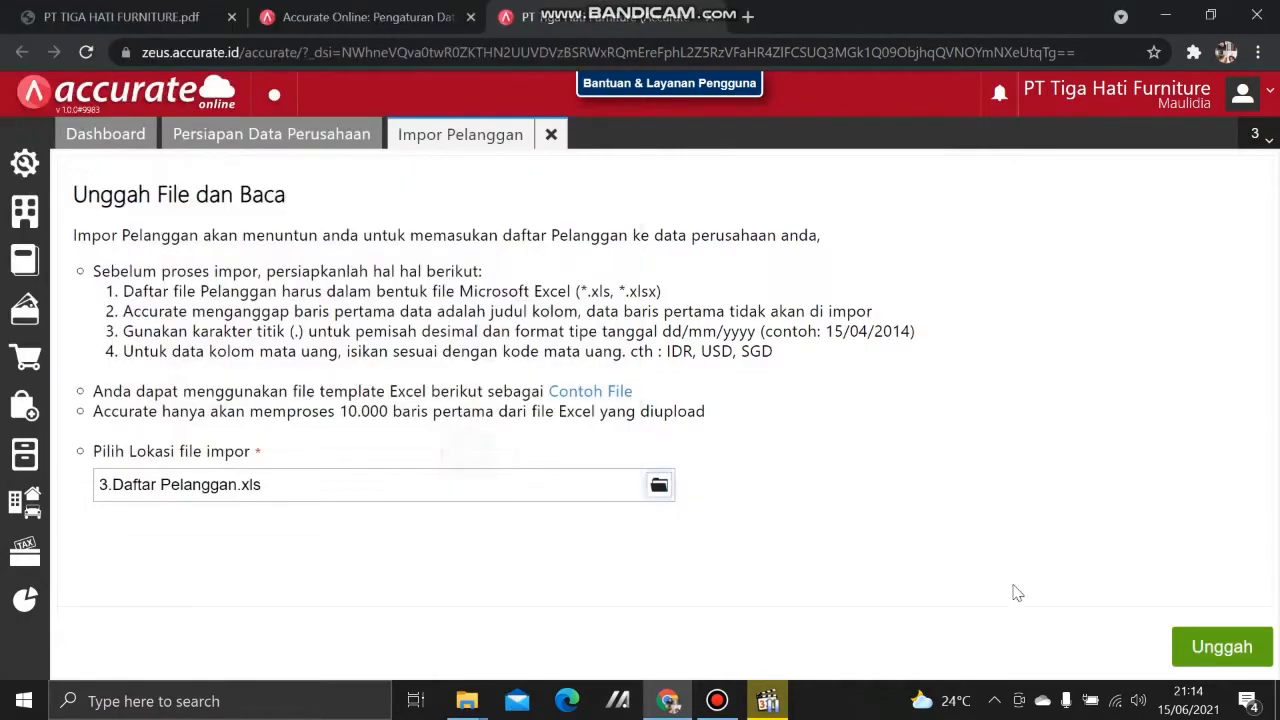
left_click(1245, 650)
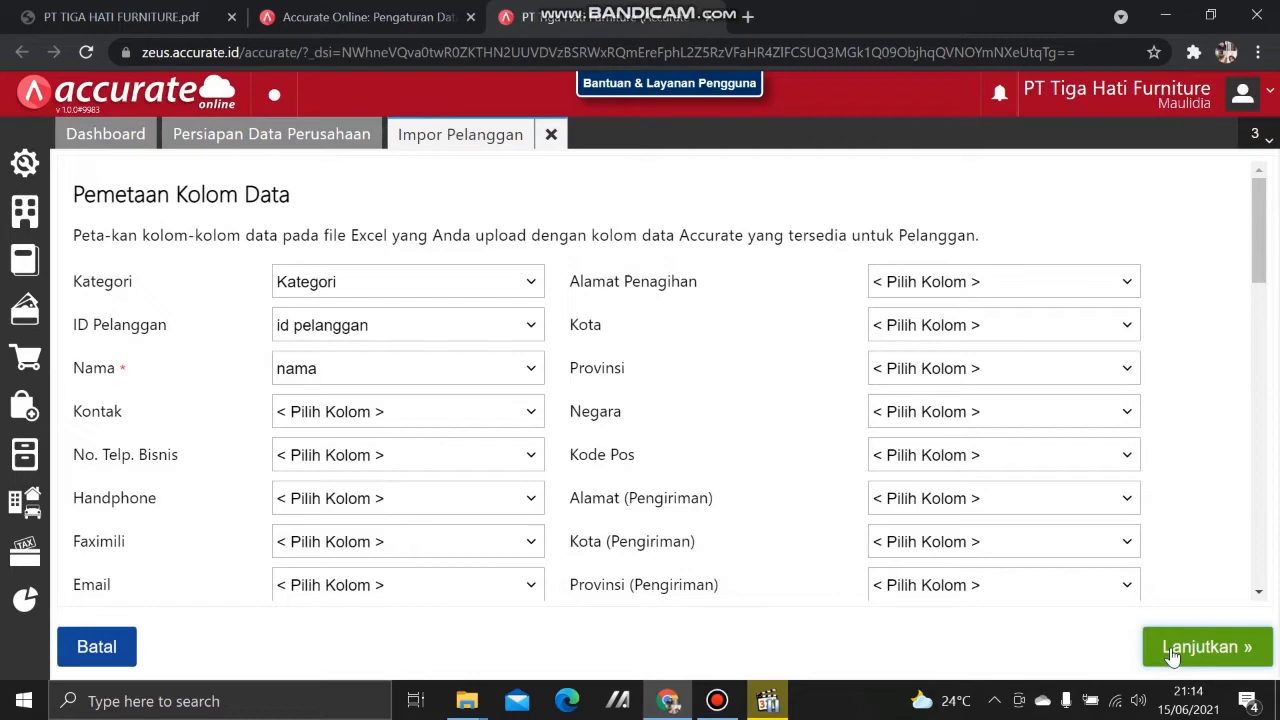
left_click(1152, 647)
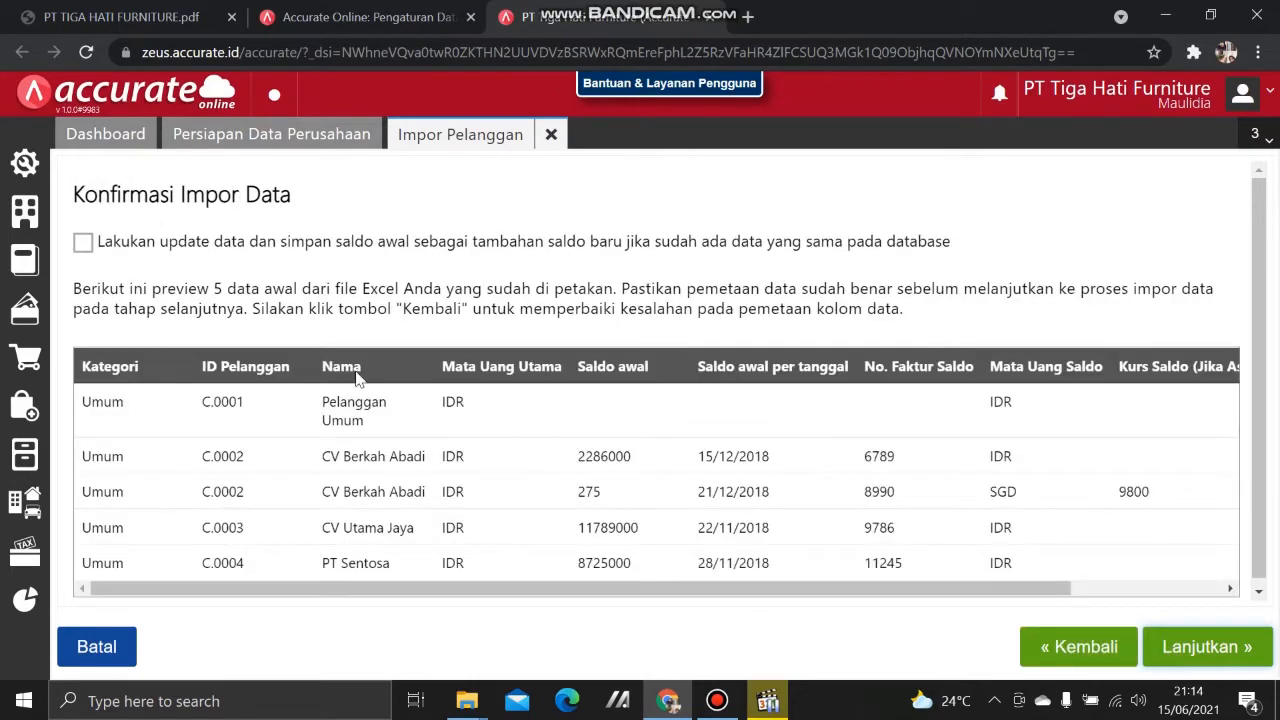
left_click(84, 243)
left_click(1220, 651)
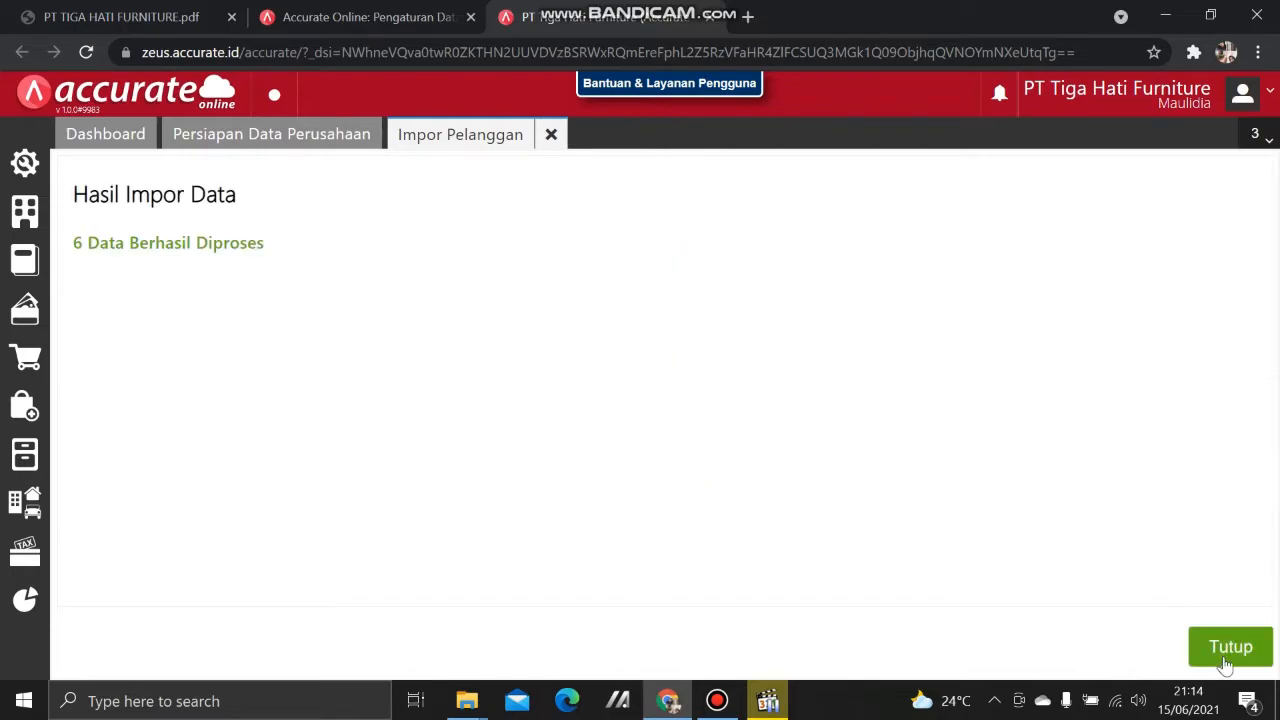
left_click(1225, 660)
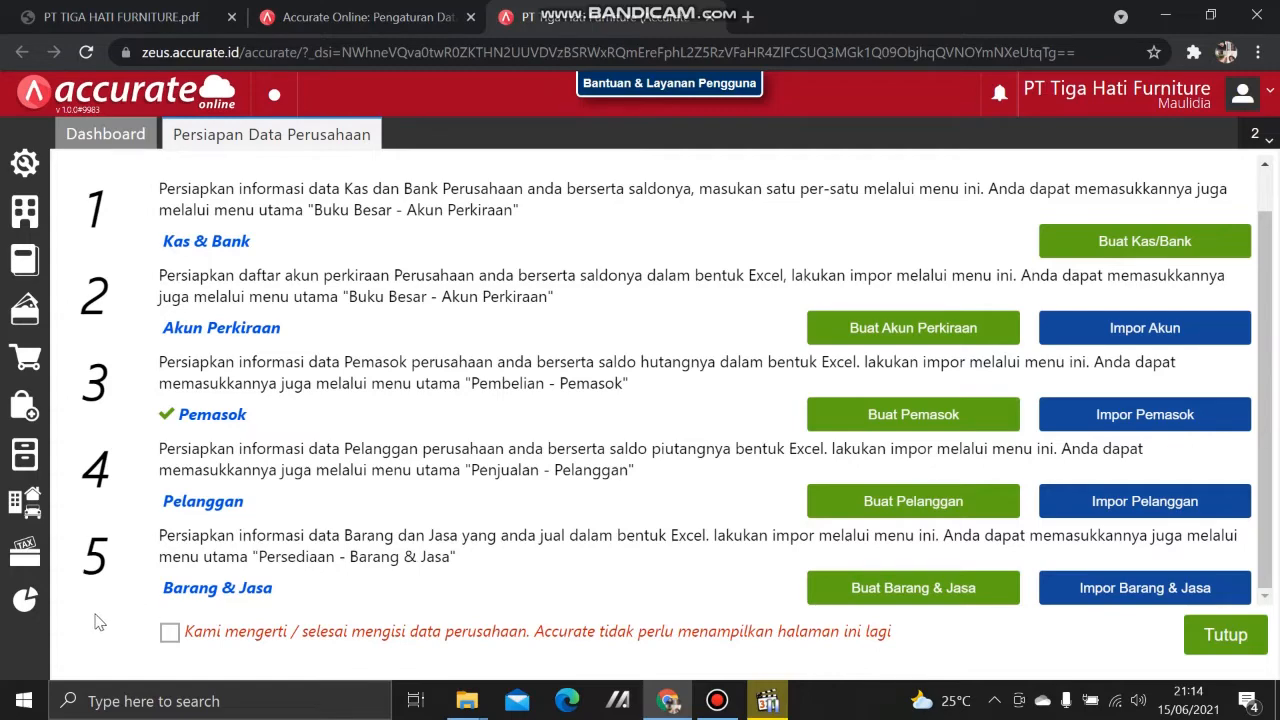
Step: Create the Depan and Belakang warehouses under Gudang, review the warehouse list, and close it
left_click(27, 464)
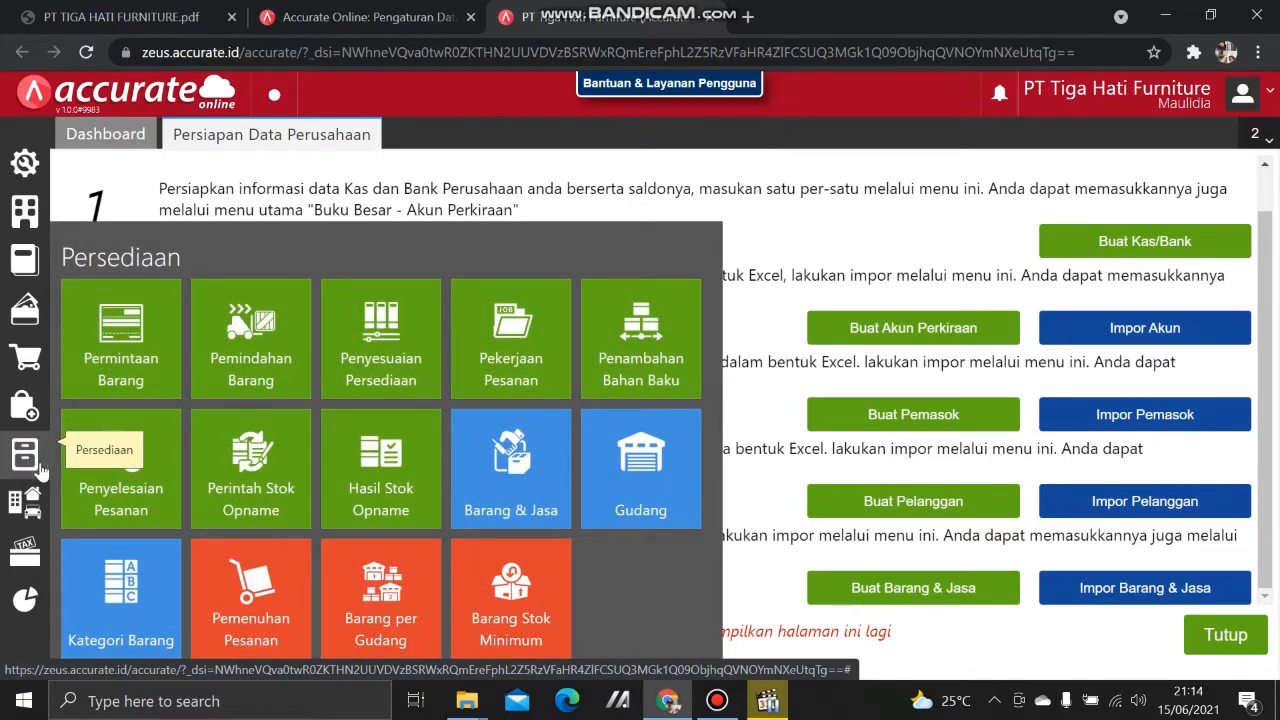
left_click(675, 510)
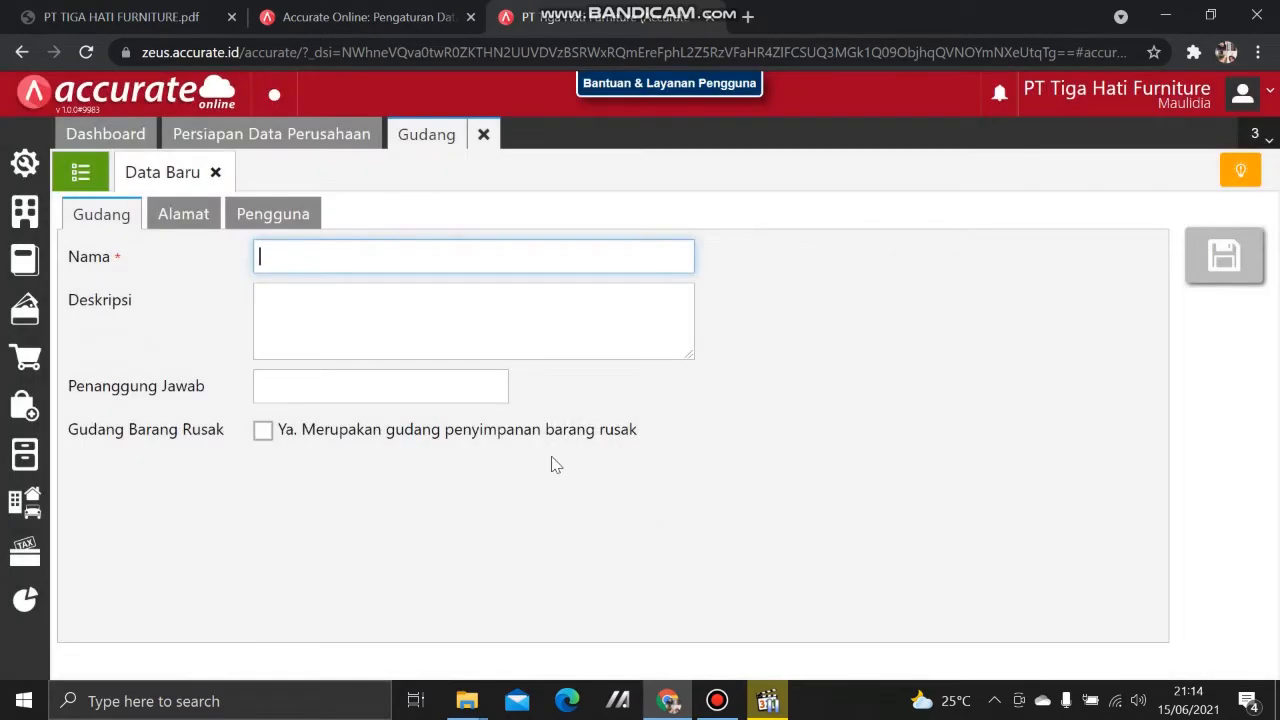
type("Depan")
key("Tab")
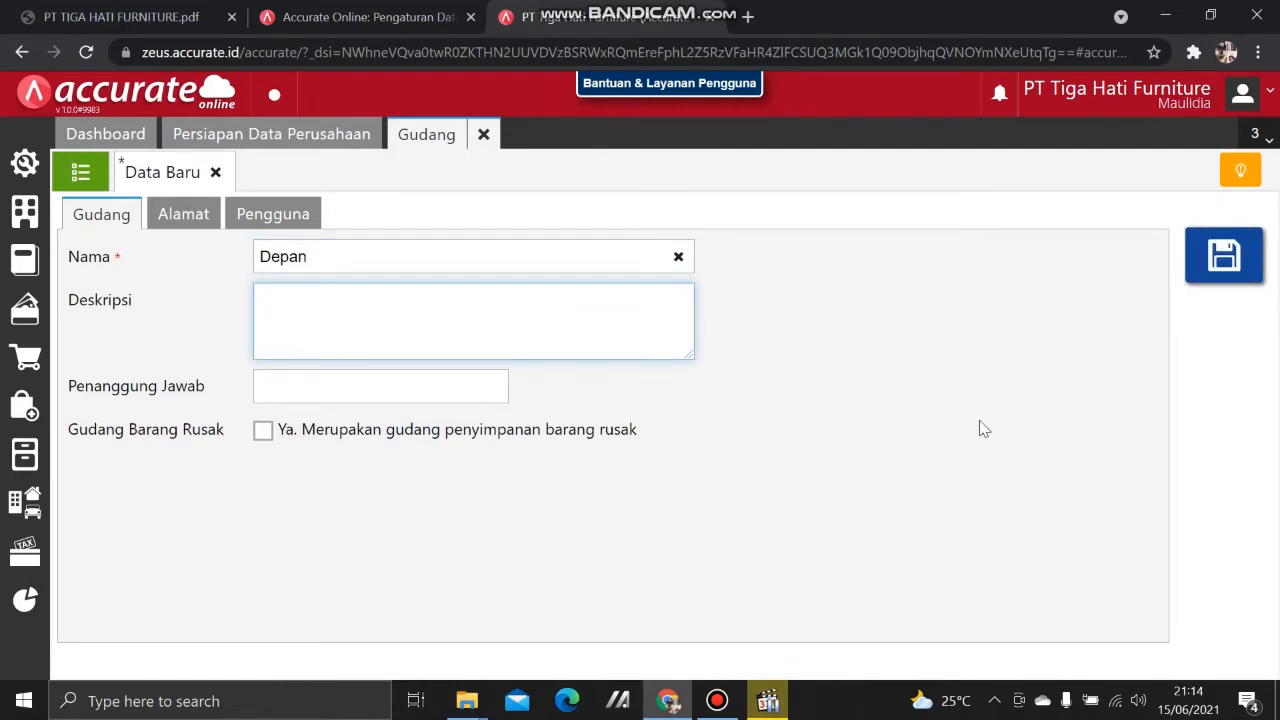
left_click(1224, 257)
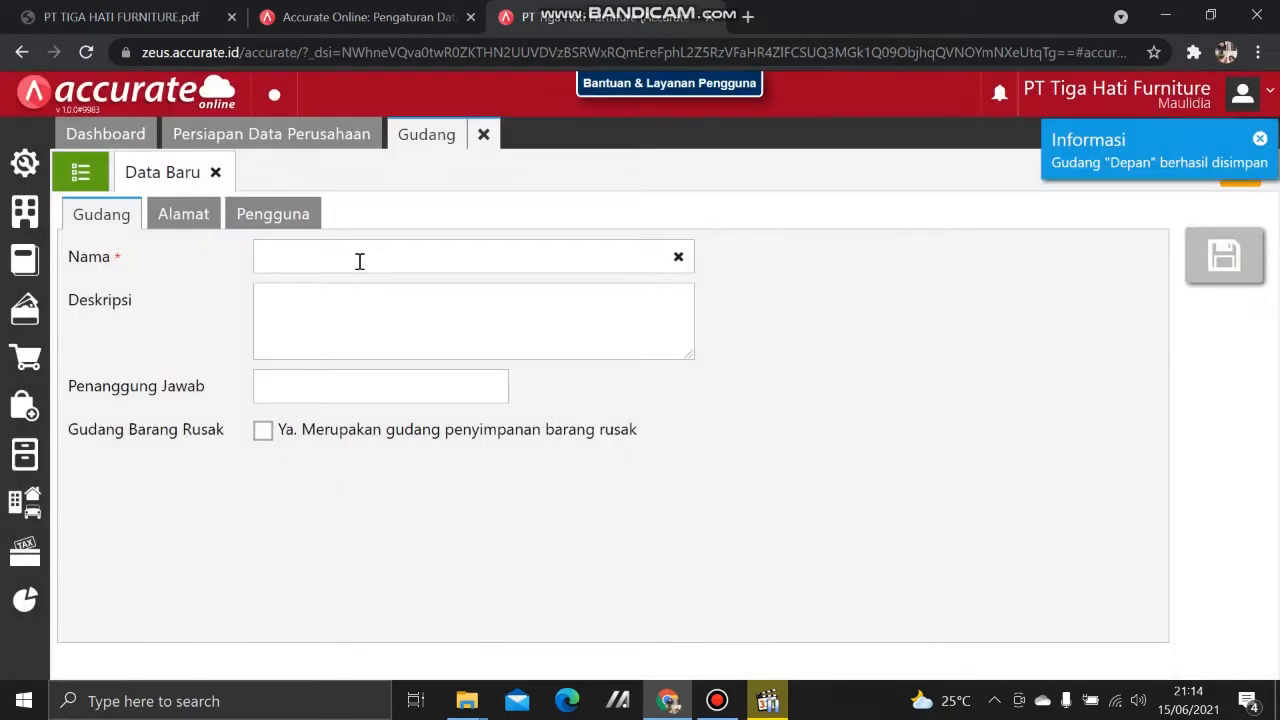
left_click(359, 259)
type("Belakang")
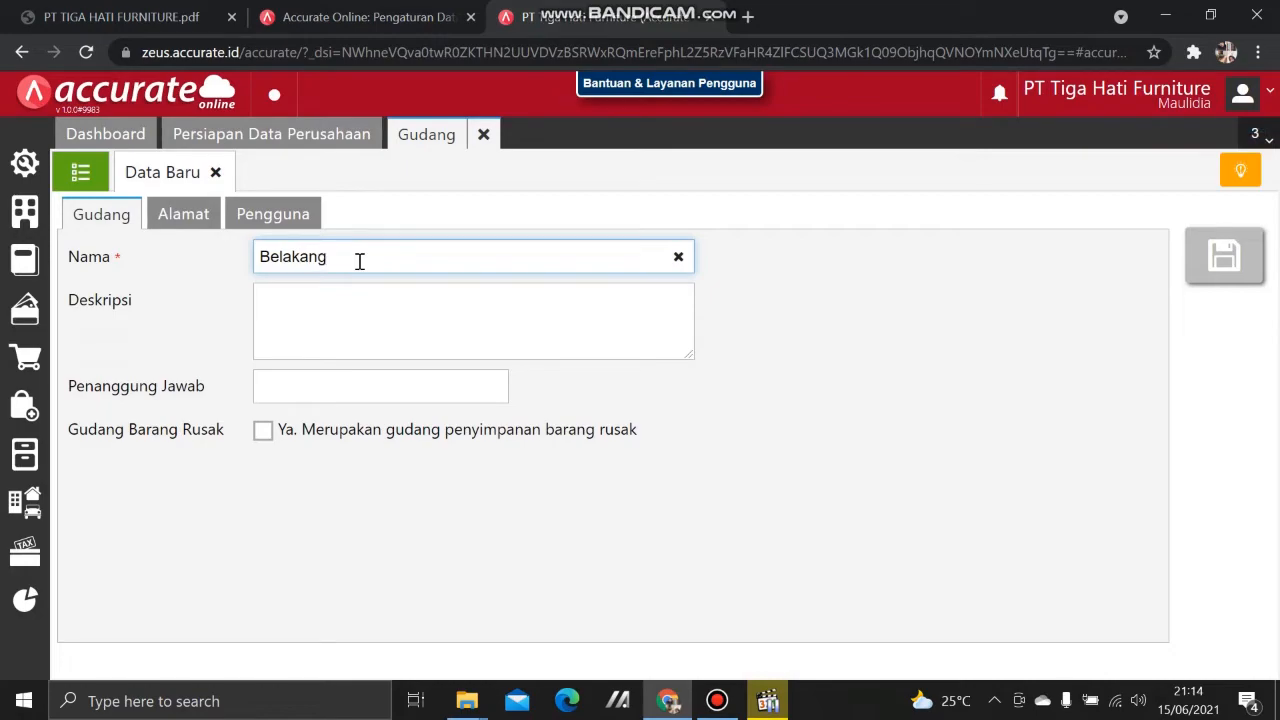
key("Tab")
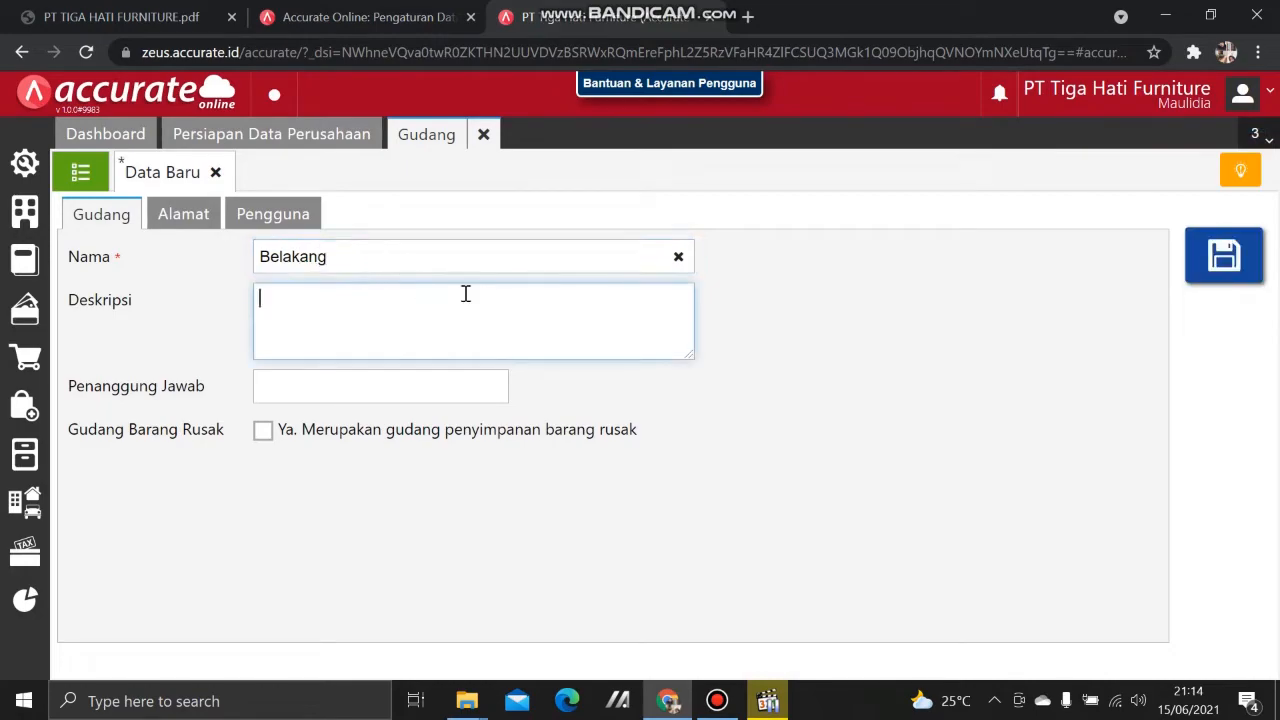
left_click(1190, 280)
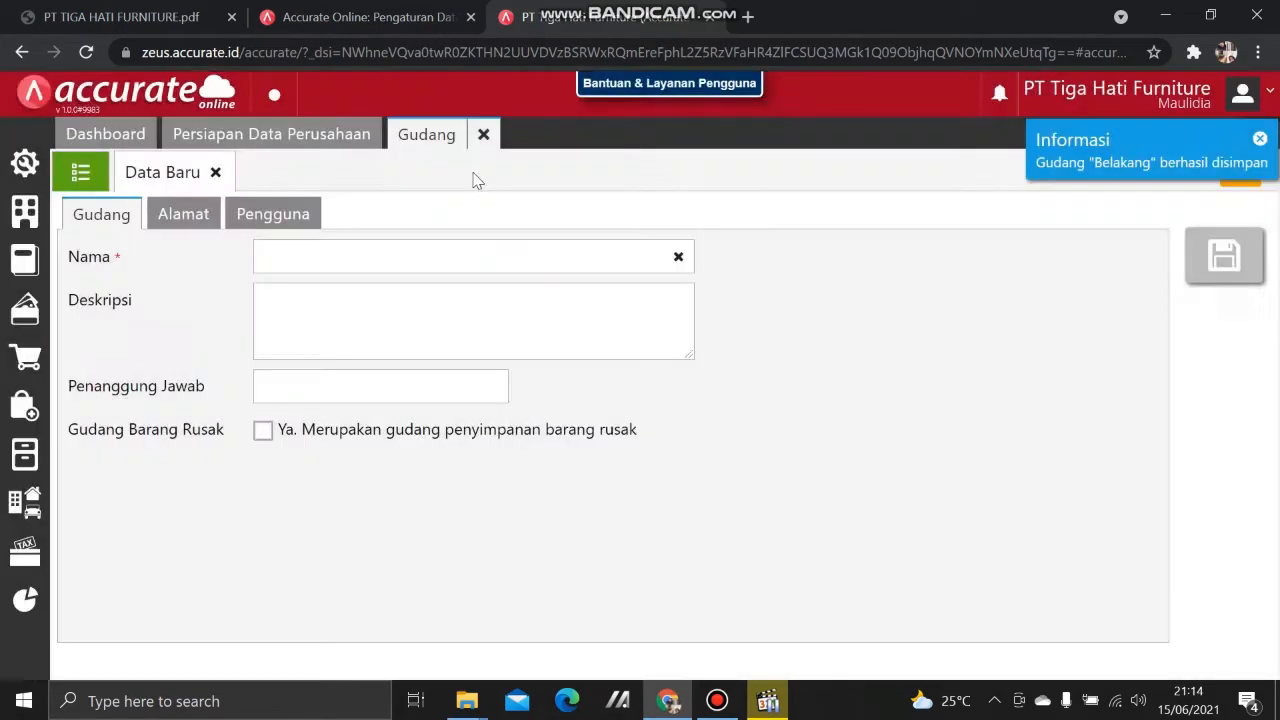
left_click(81, 172)
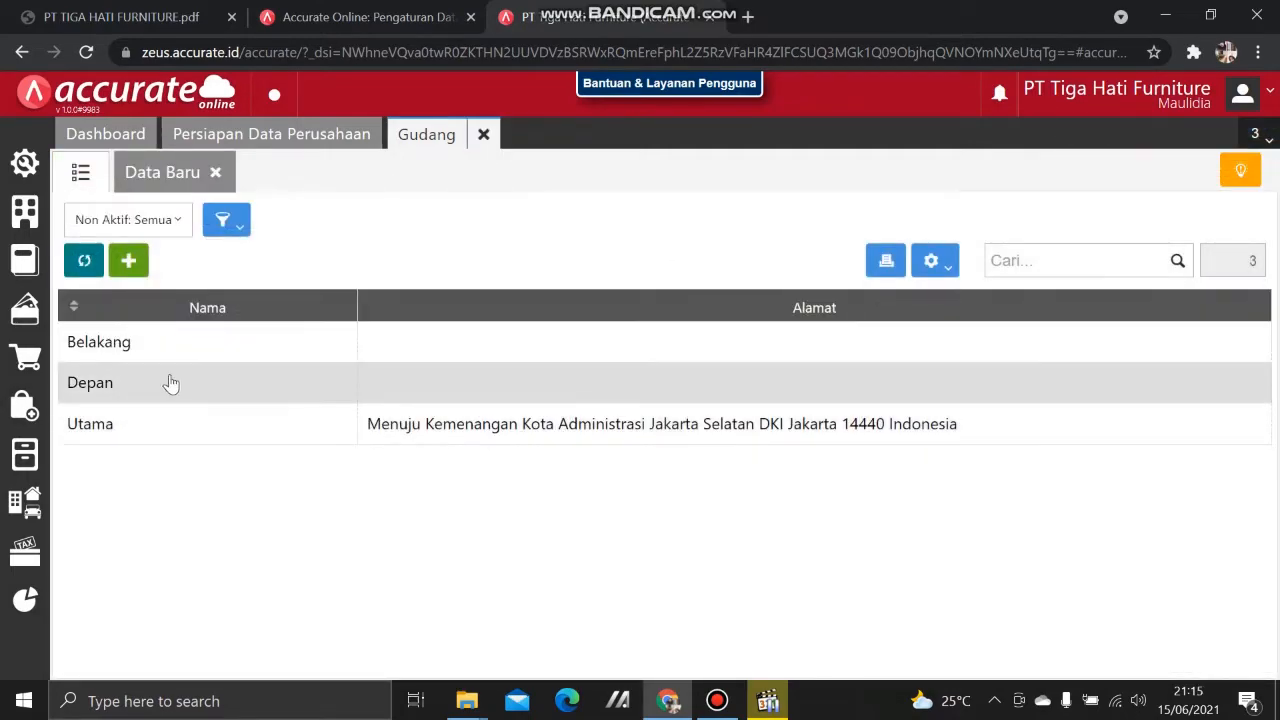
left_click(484, 136)
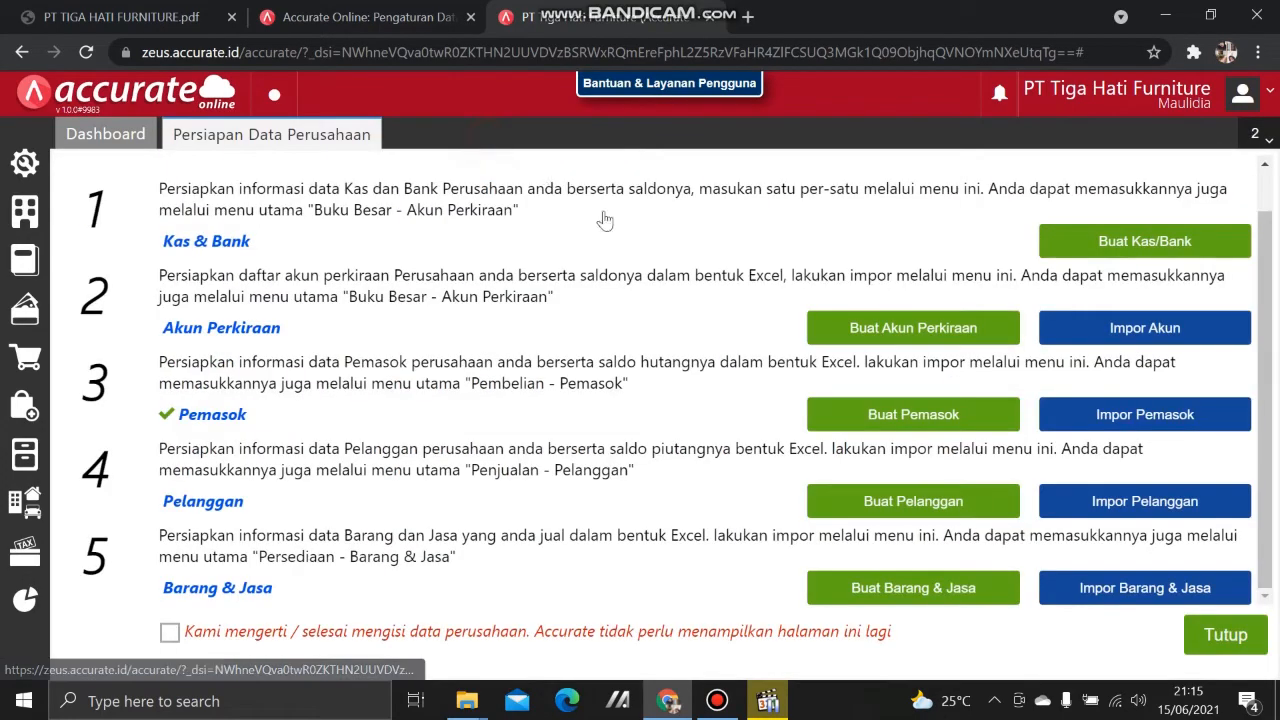
Step: Import 4.Daftar Barang.xls with 'Lakukan update data' ticked, processing 12 item records
left_click(1138, 598)
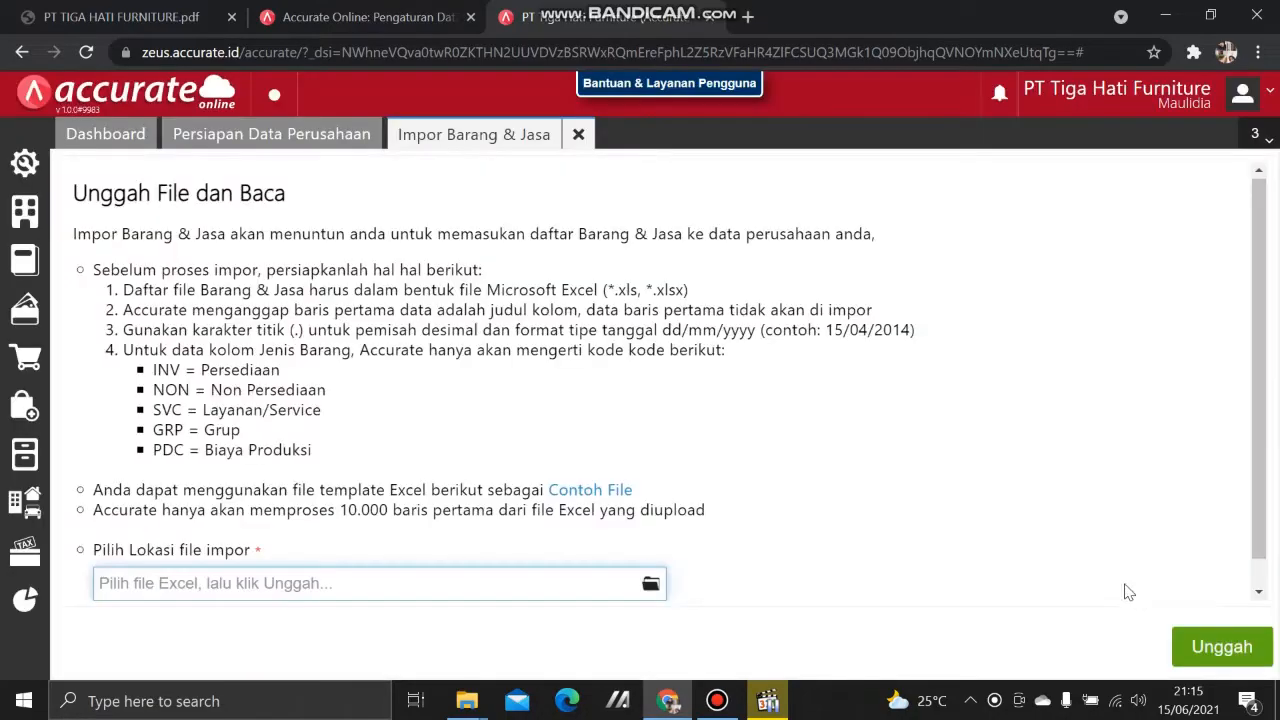
left_click(649, 585)
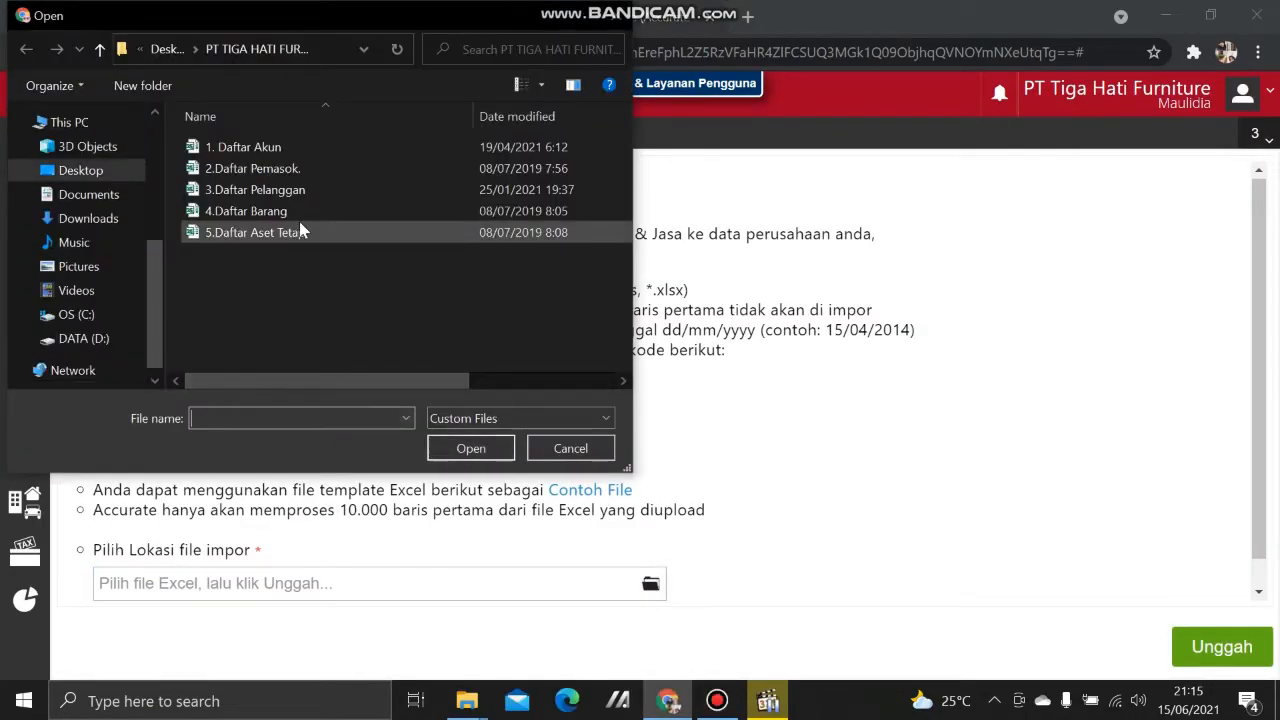
left_click(290, 212)
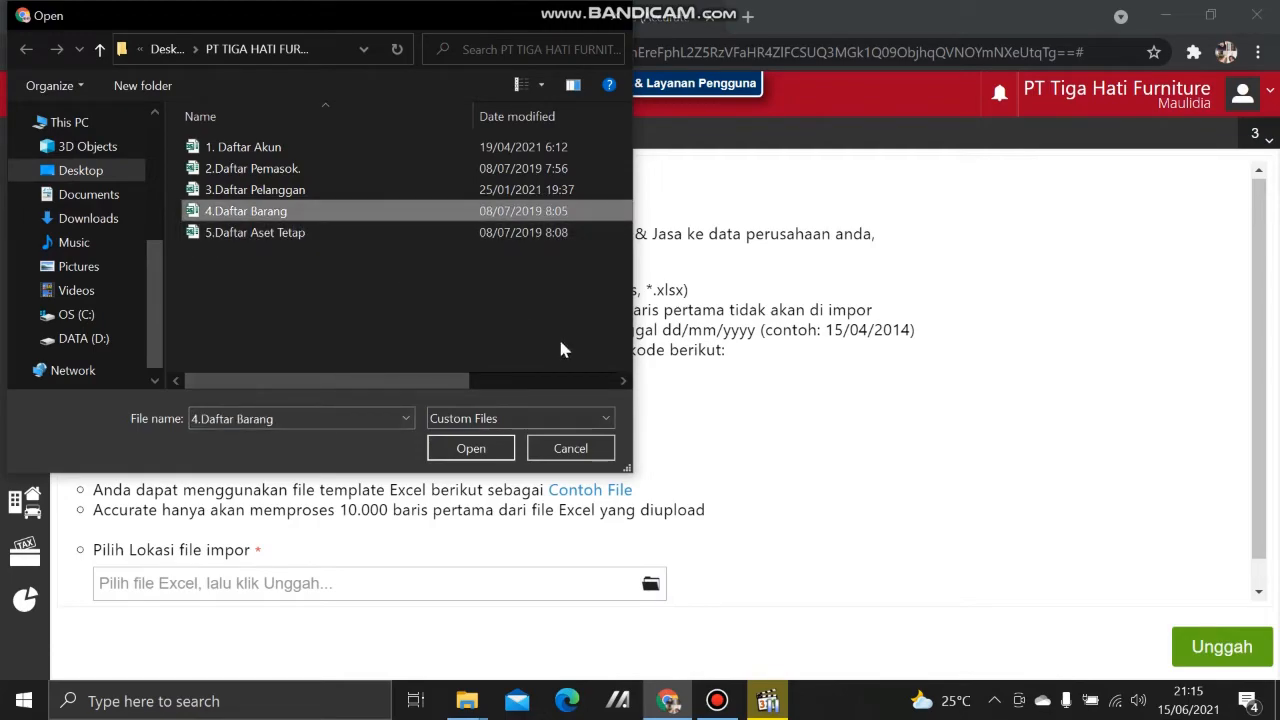
left_click(471, 449)
left_click(1203, 650)
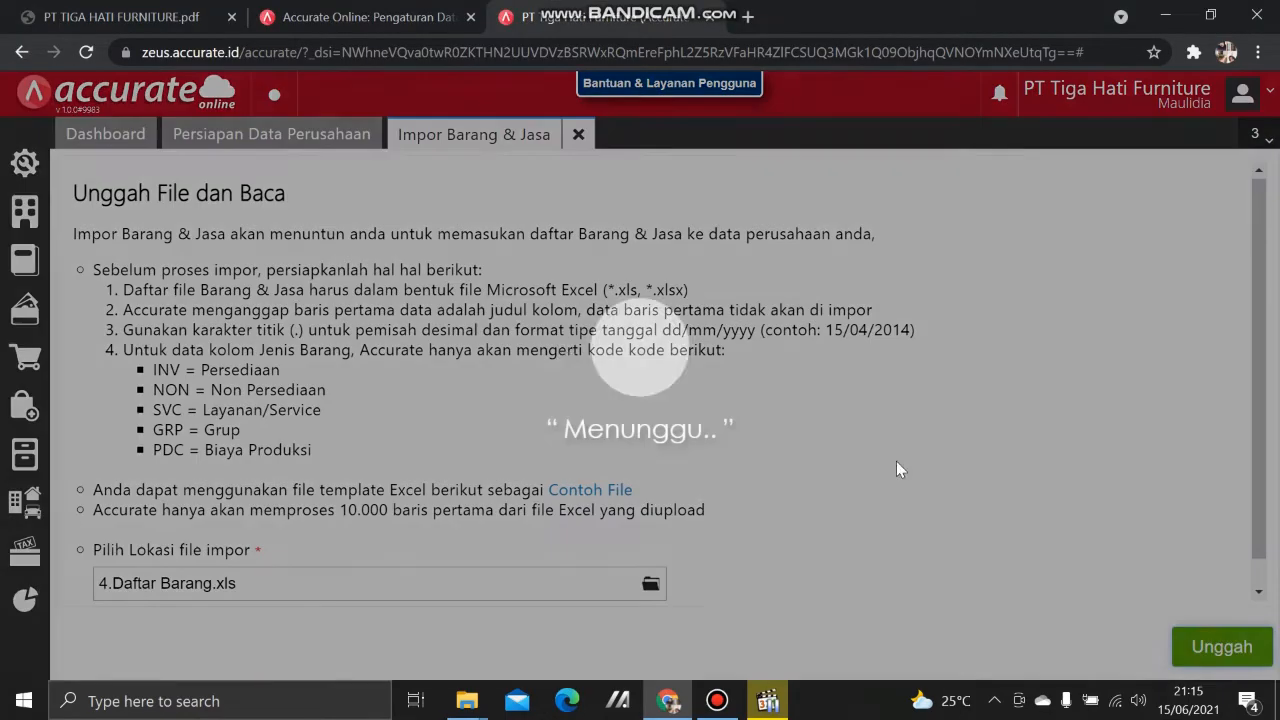
left_click(1240, 648)
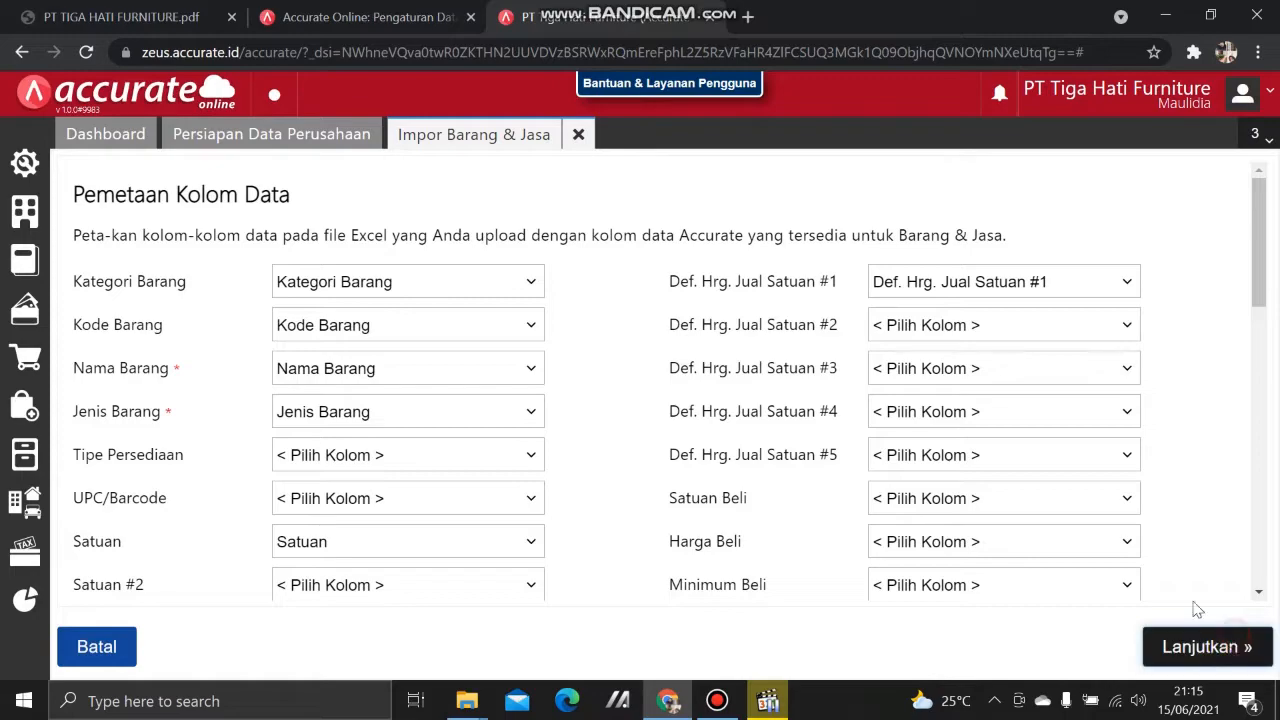
left_click(84, 243)
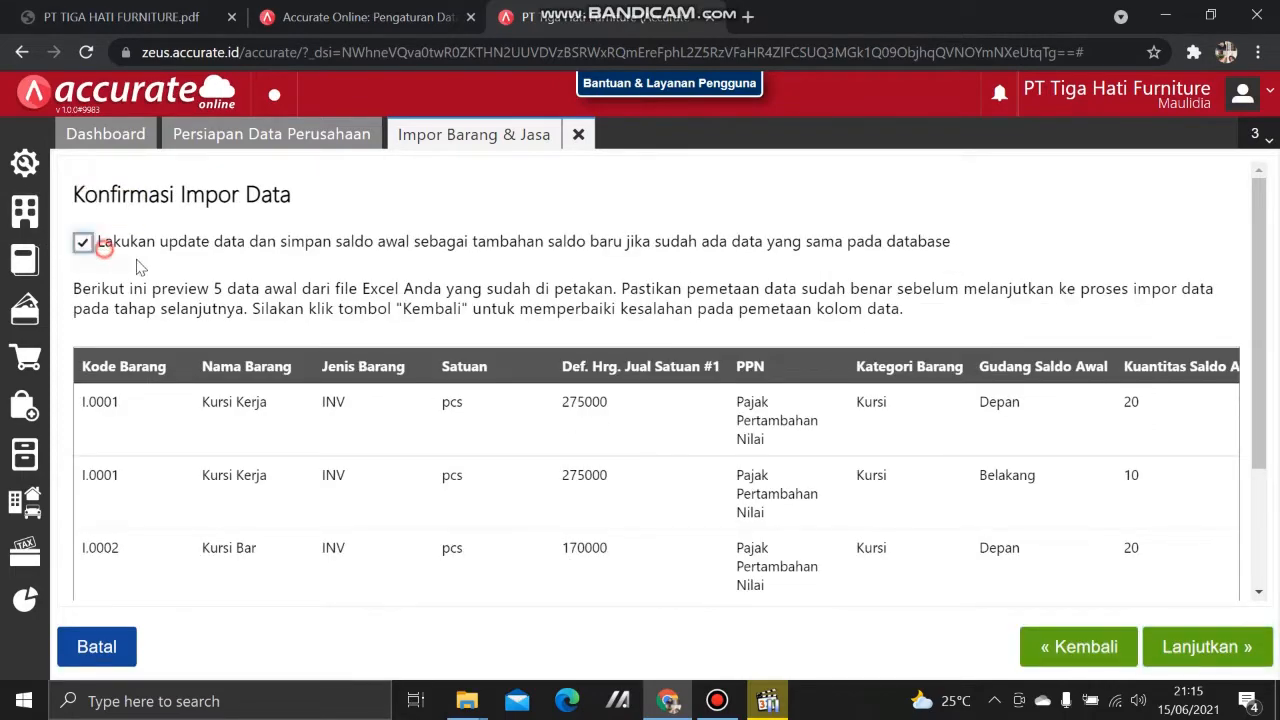
left_click(1206, 646)
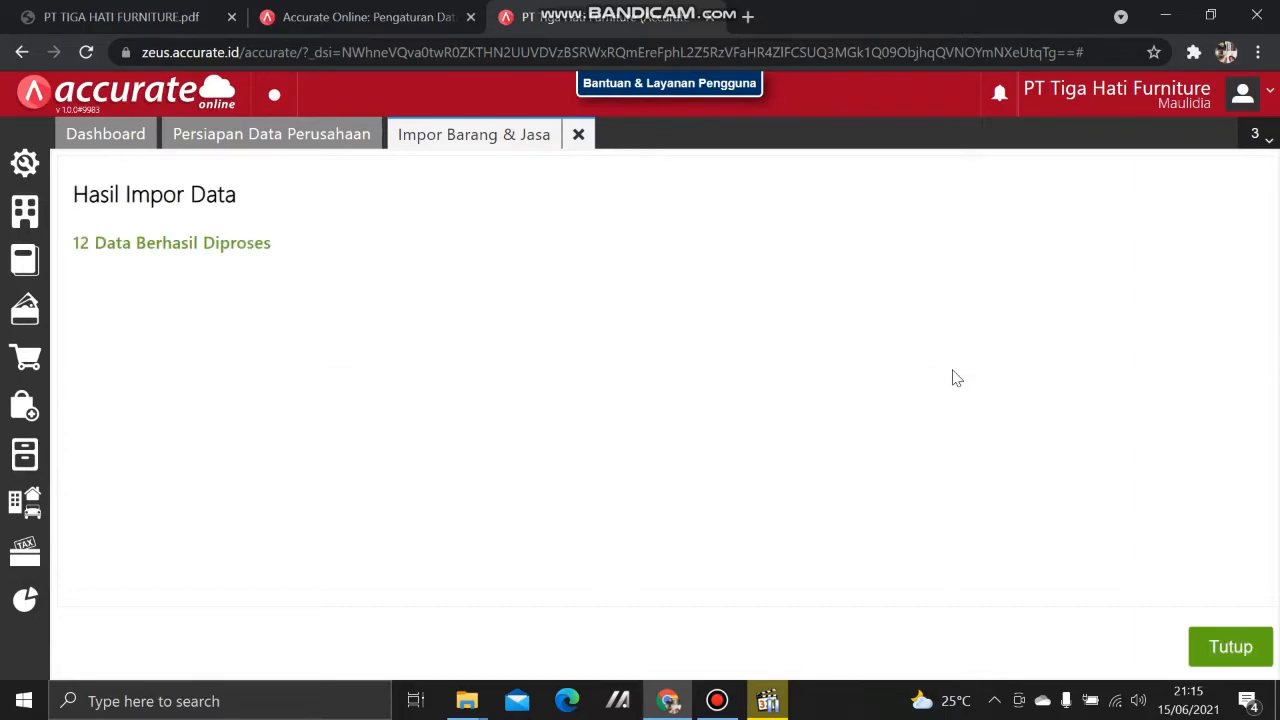
left_click(1226, 648)
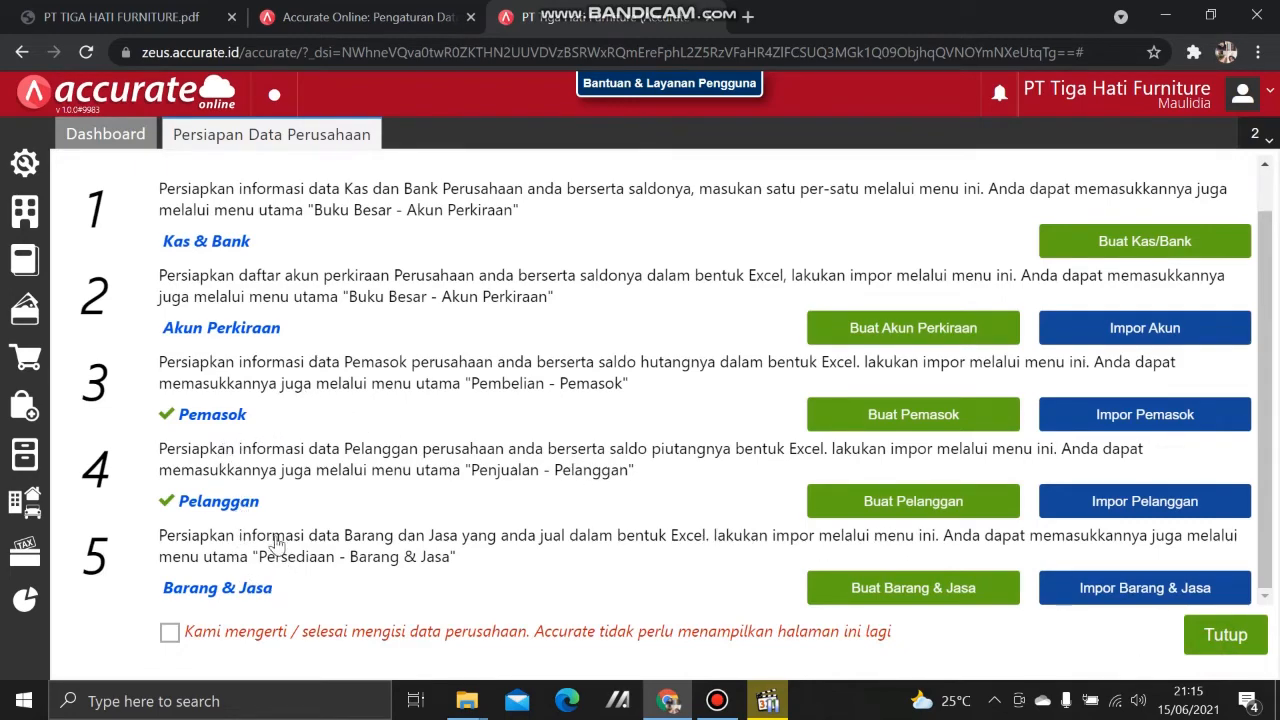
Step: Tick 'Kami mengerti / selesai mengisi data perusahaan' and close the preparation page
left_click(170, 632)
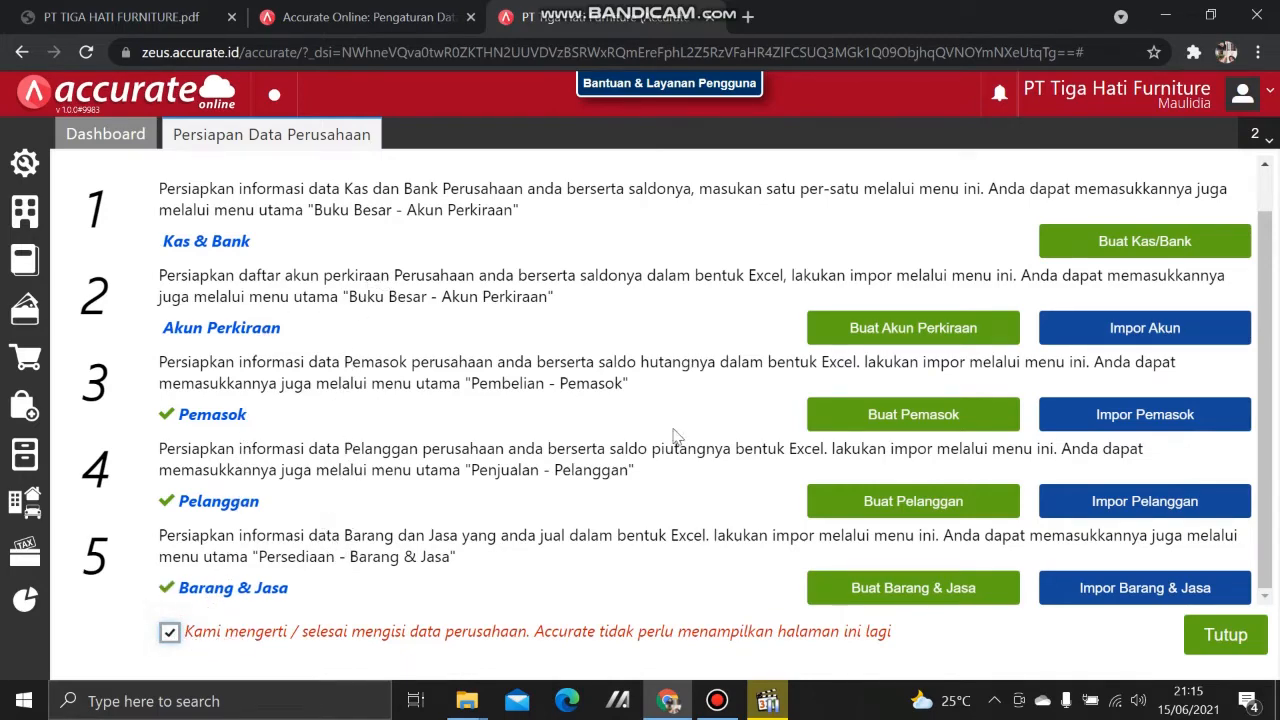
left_click(1226, 635)
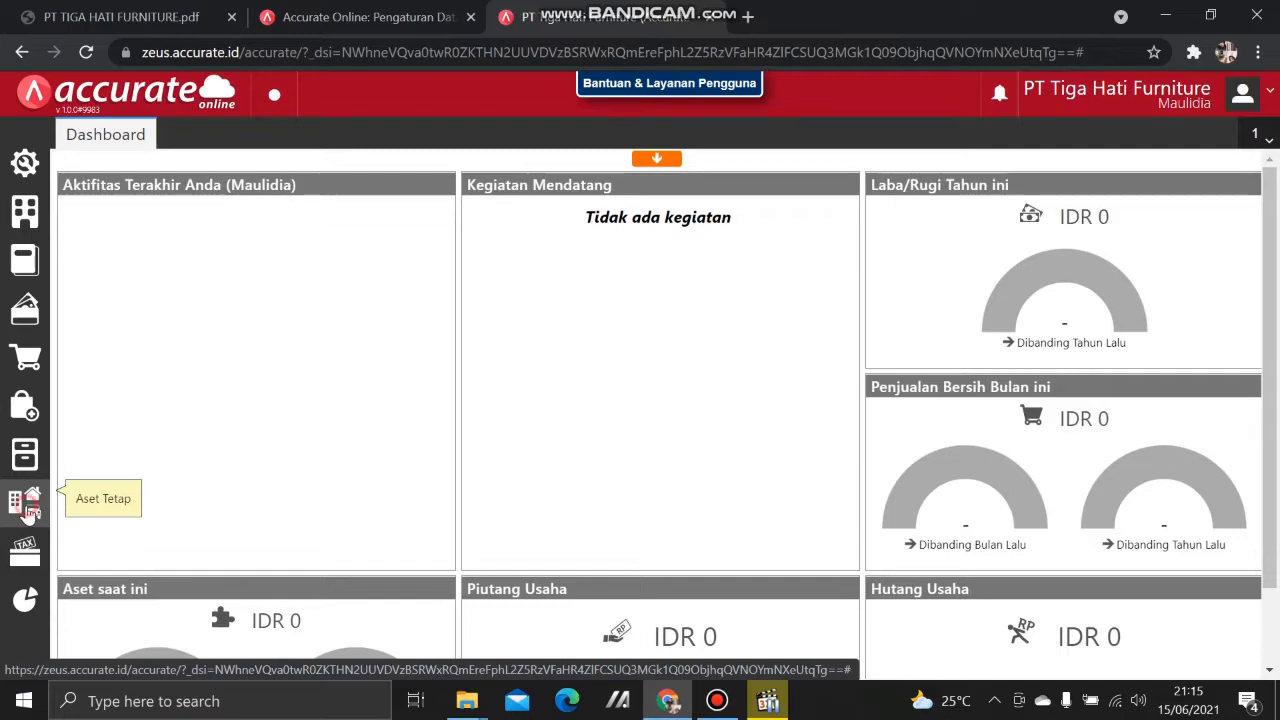
Step: Check the PDF and create the Tanah fixed asset category
left_click(30, 511)
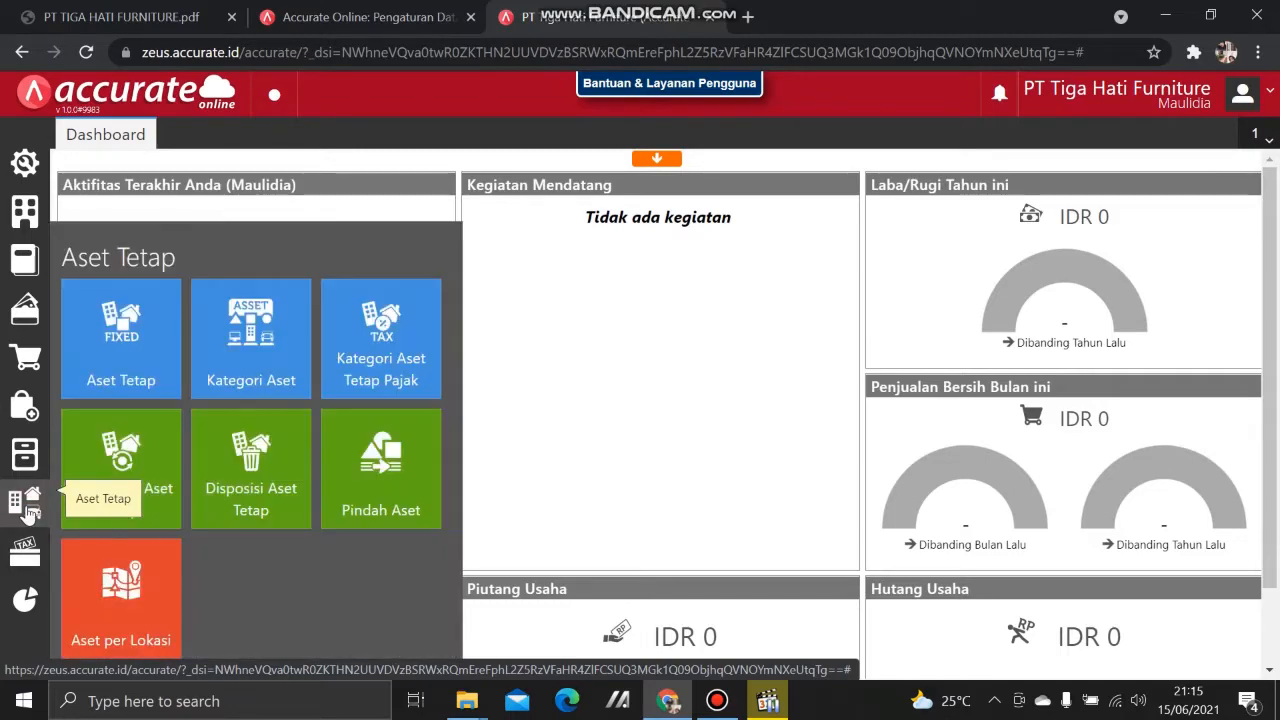
left_click(228, 360)
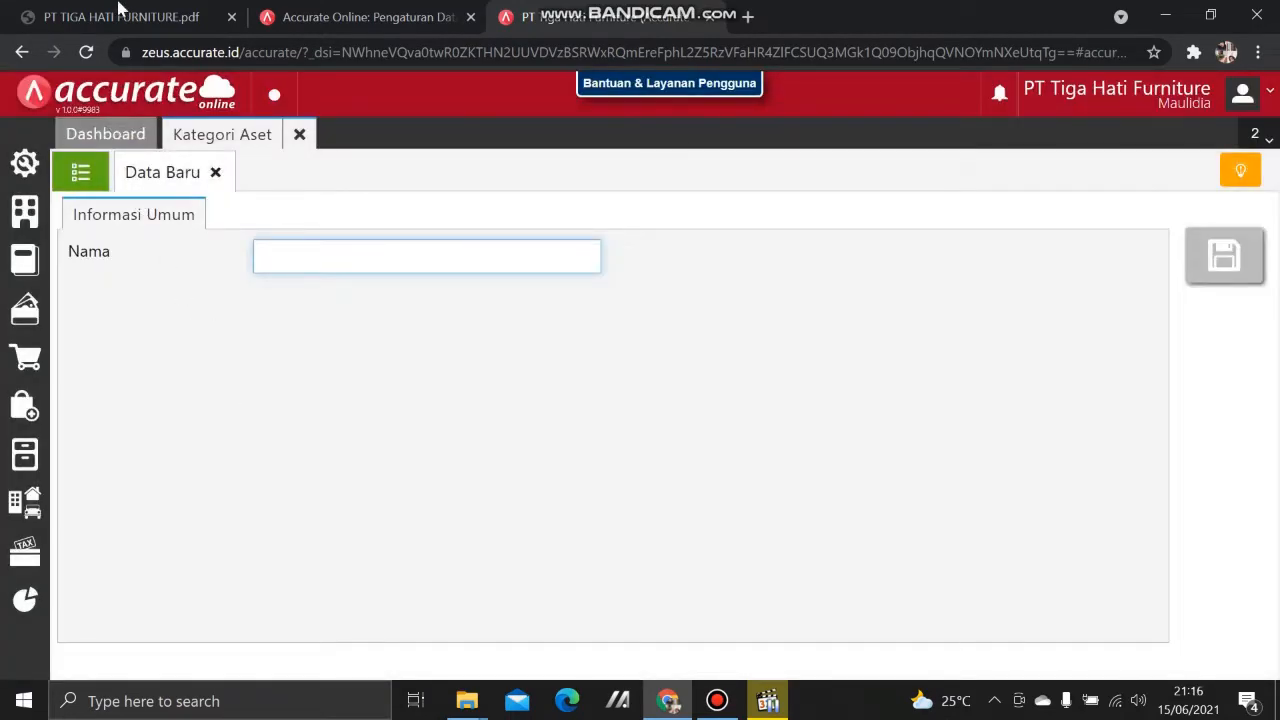
left_click(124, 16)
scroll(585, 496, "down", 1)
scroll(585, 496, "down", 20)
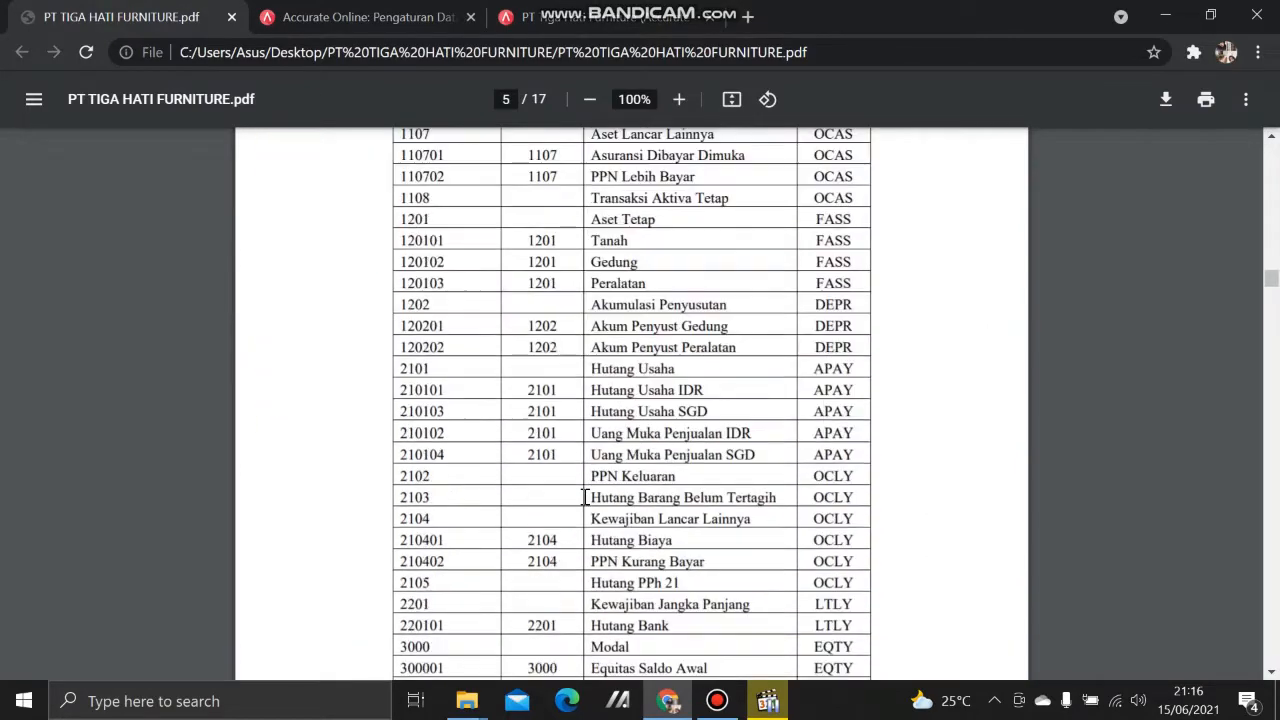
scroll(583, 511, "down", 10)
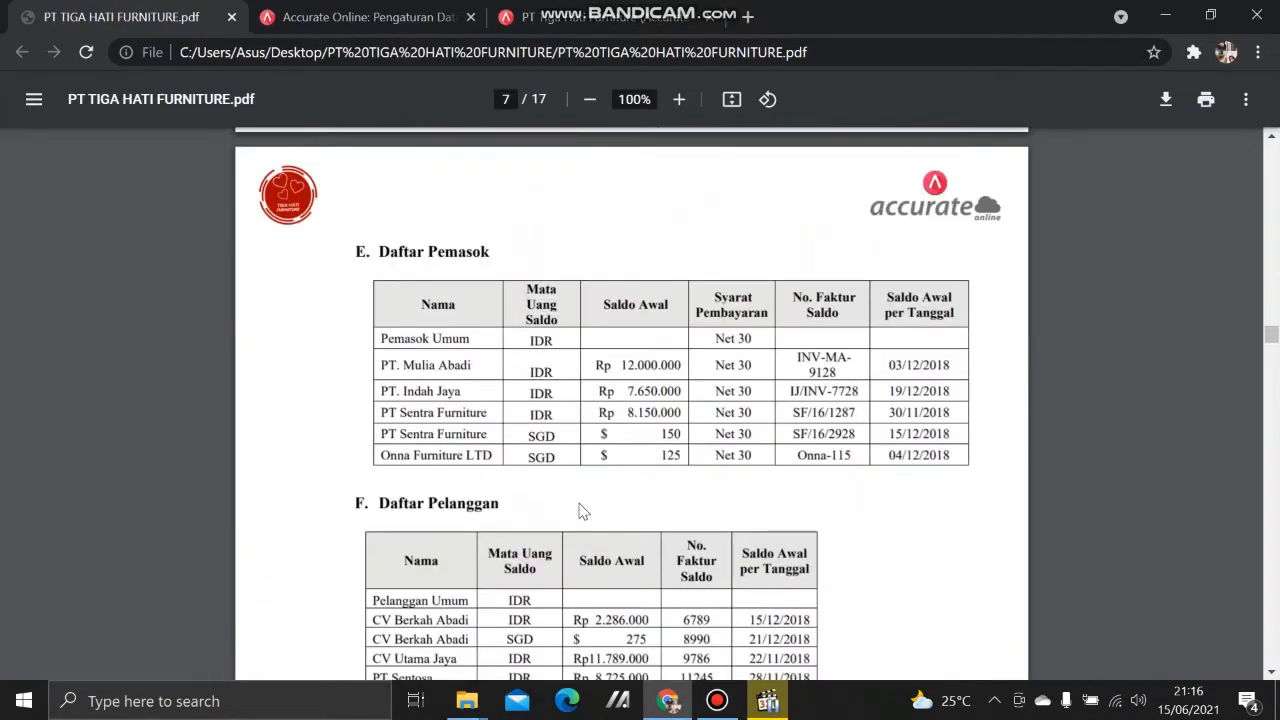
scroll(583, 512, "down", 4)
scroll(583, 512, "down", 8)
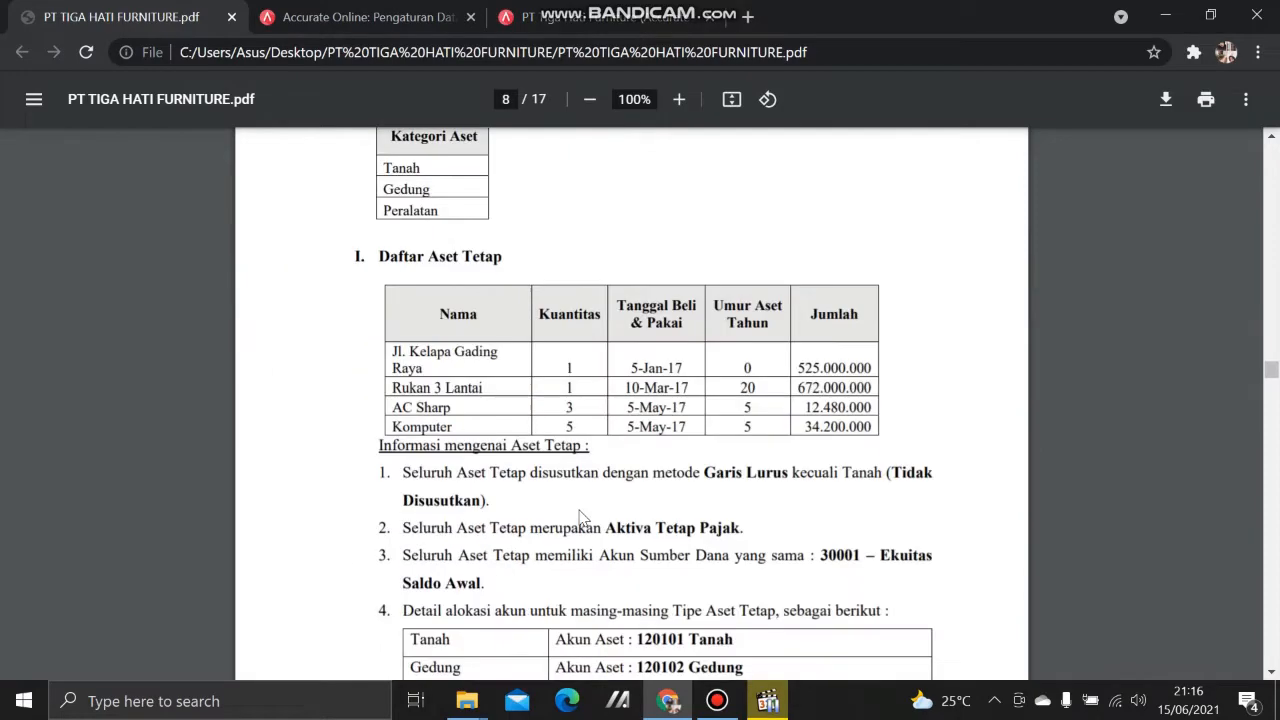
scroll(583, 516, "up", 1)
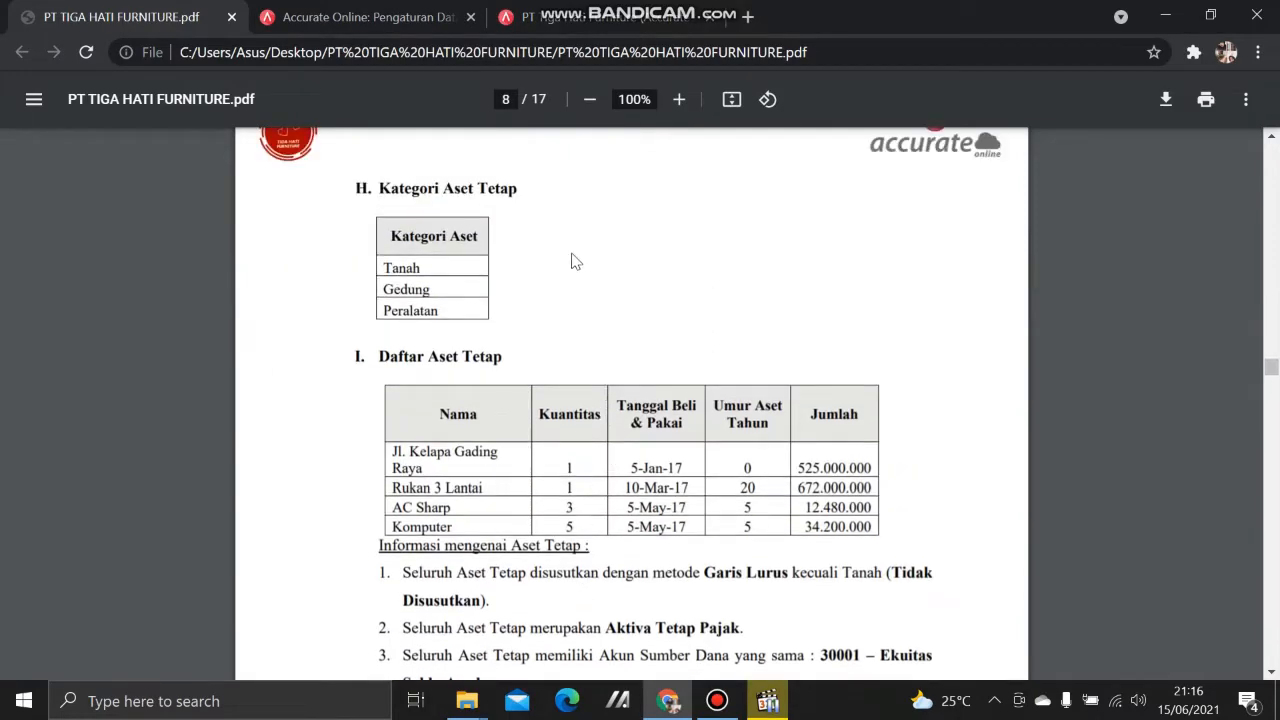
left_click(612, 20)
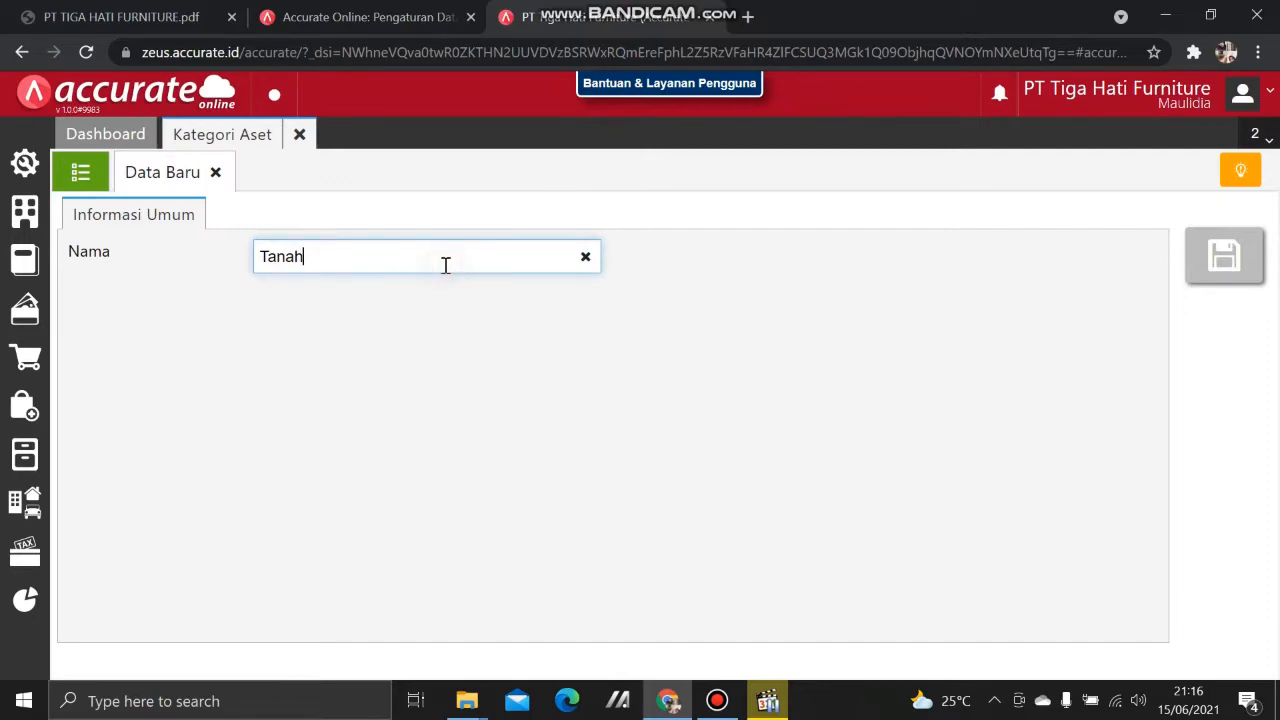
left_click(1257, 261)
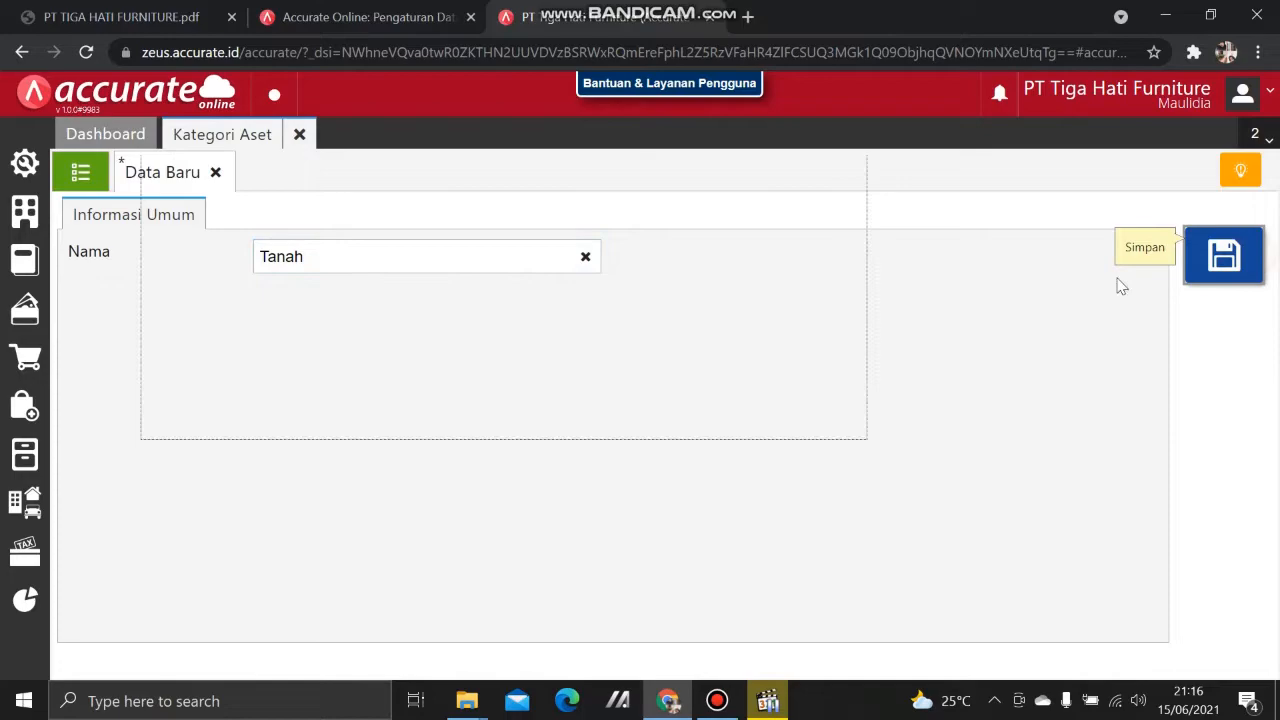
Step: Add the Gedung asset category
left_click(100, 8)
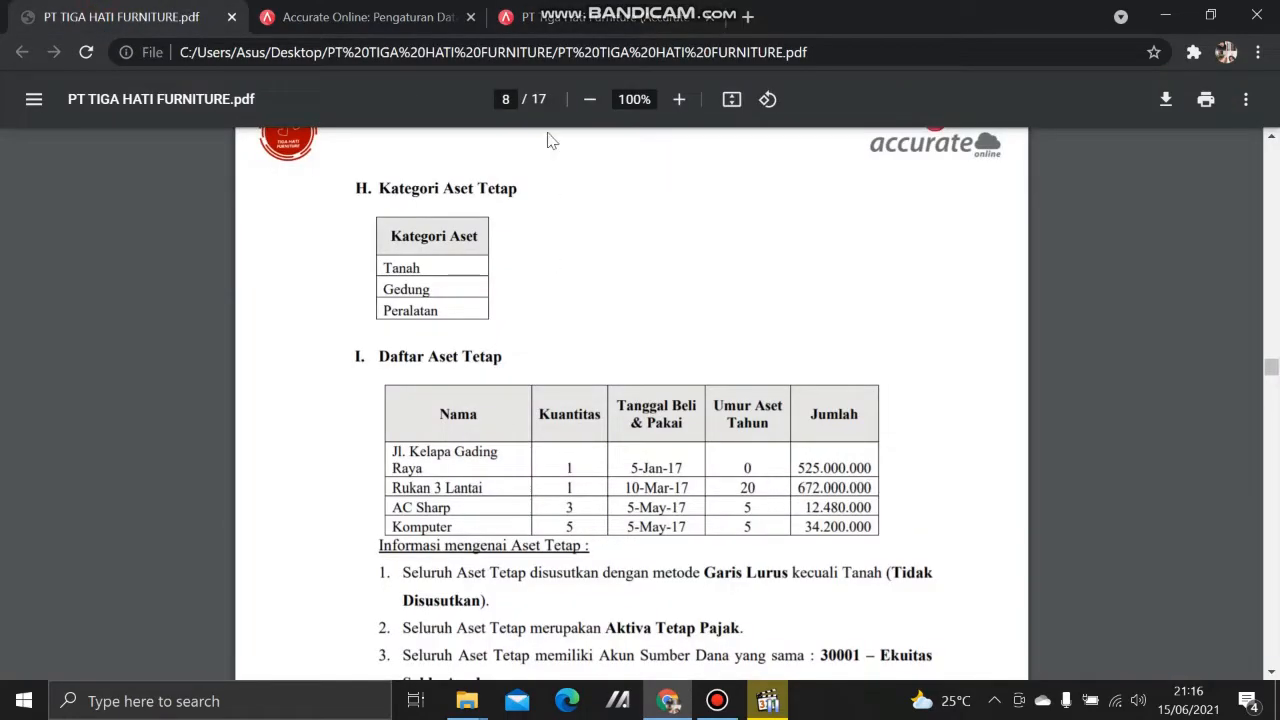
left_click(563, 12)
left_click(386, 266)
type("G")
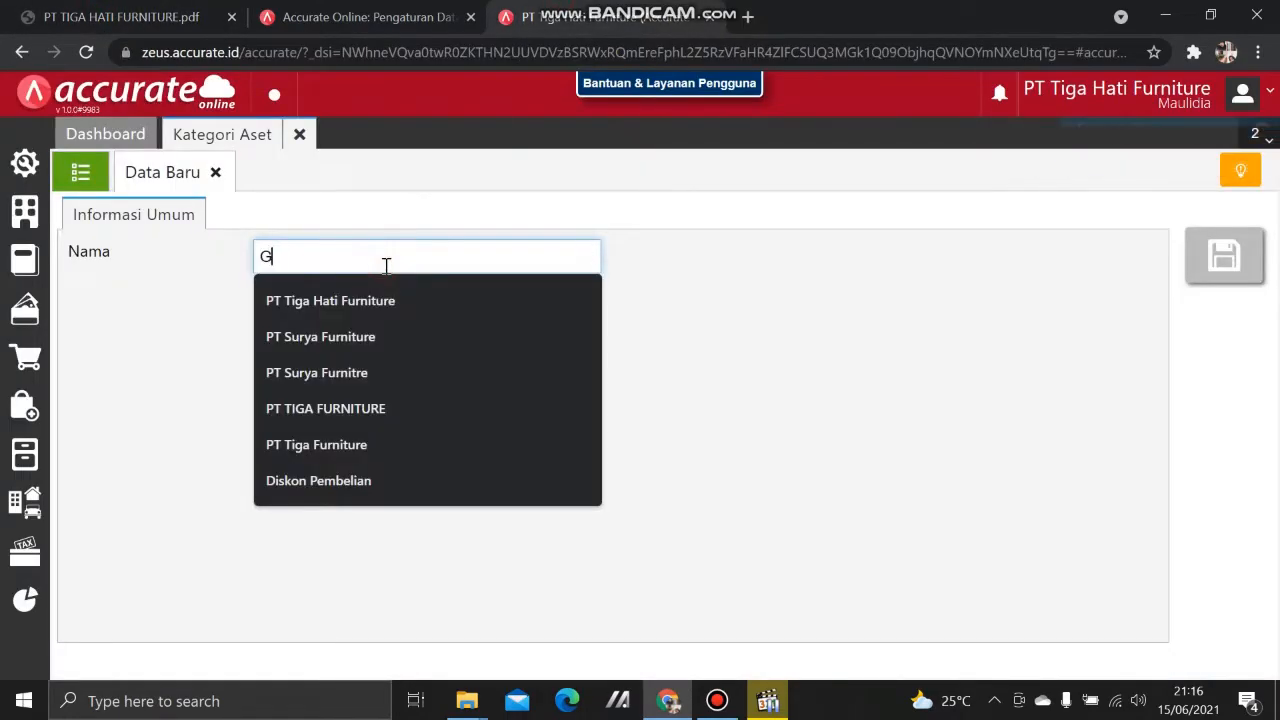
type("edung")
left_click(760, 430)
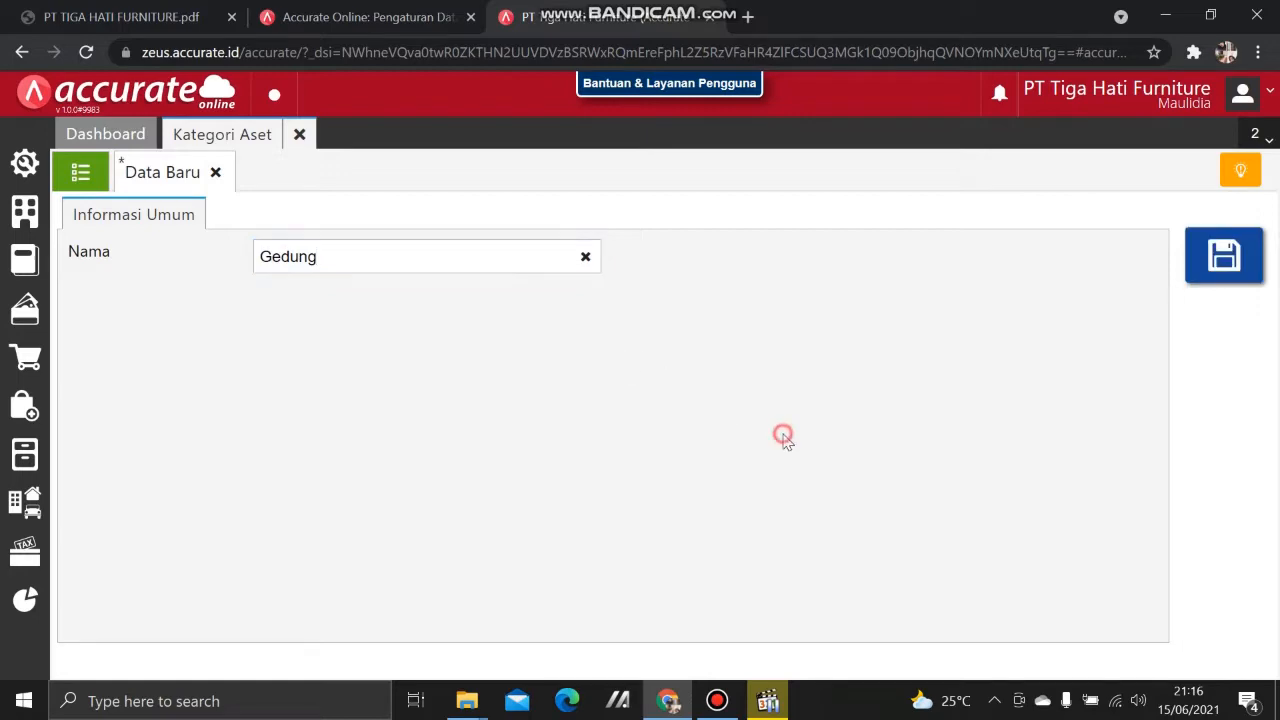
left_click(1215, 265)
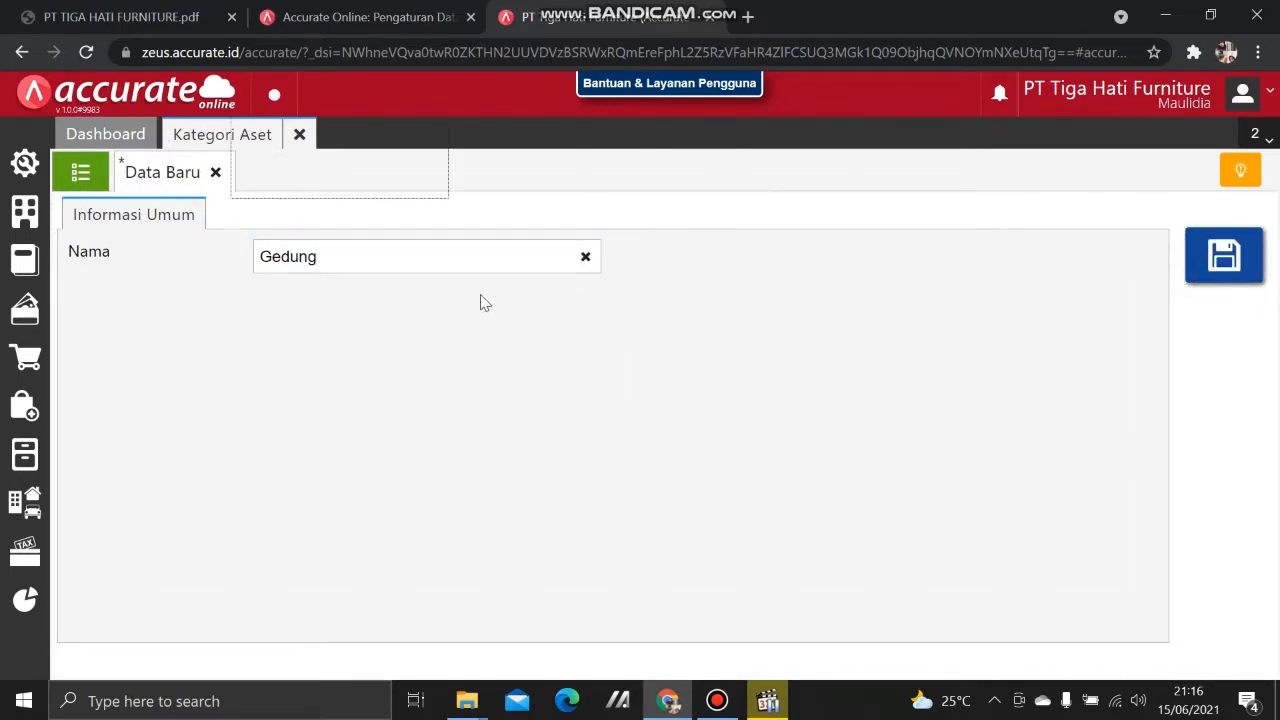
Step: Add the Peralatan asset category, then review the category list and close it
left_click(366, 260)
type("Pera")
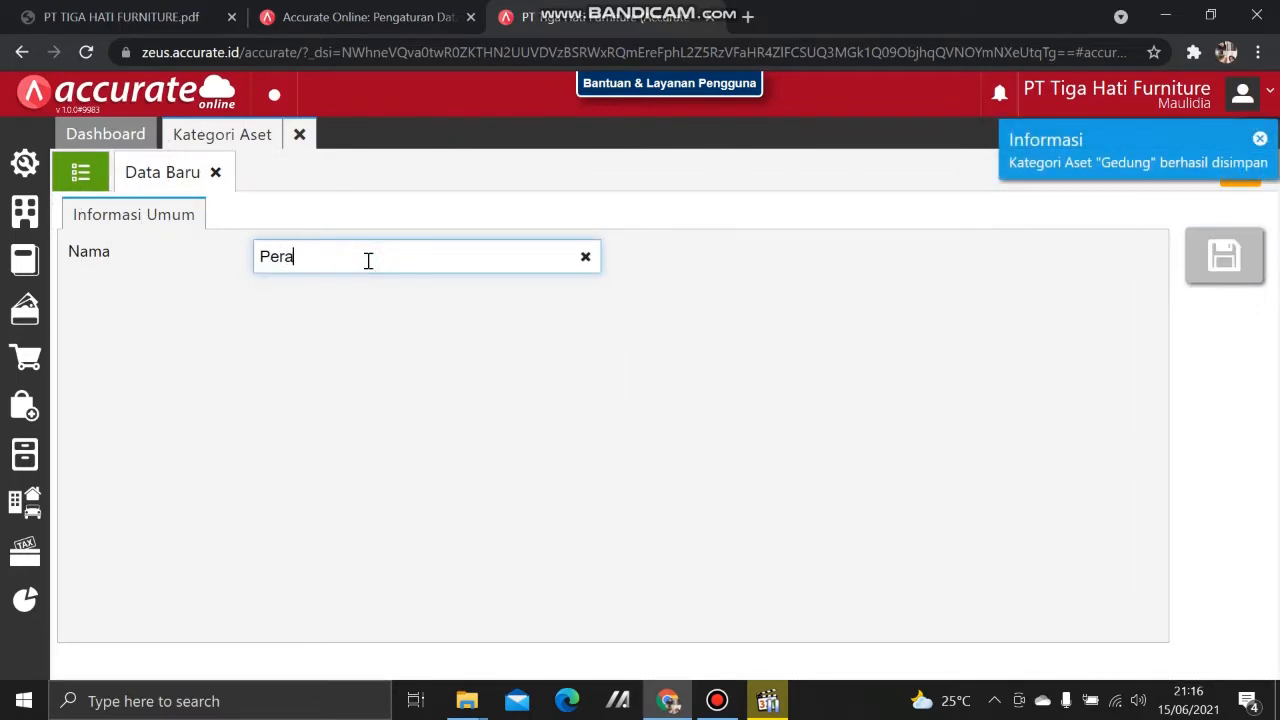
type("latan")
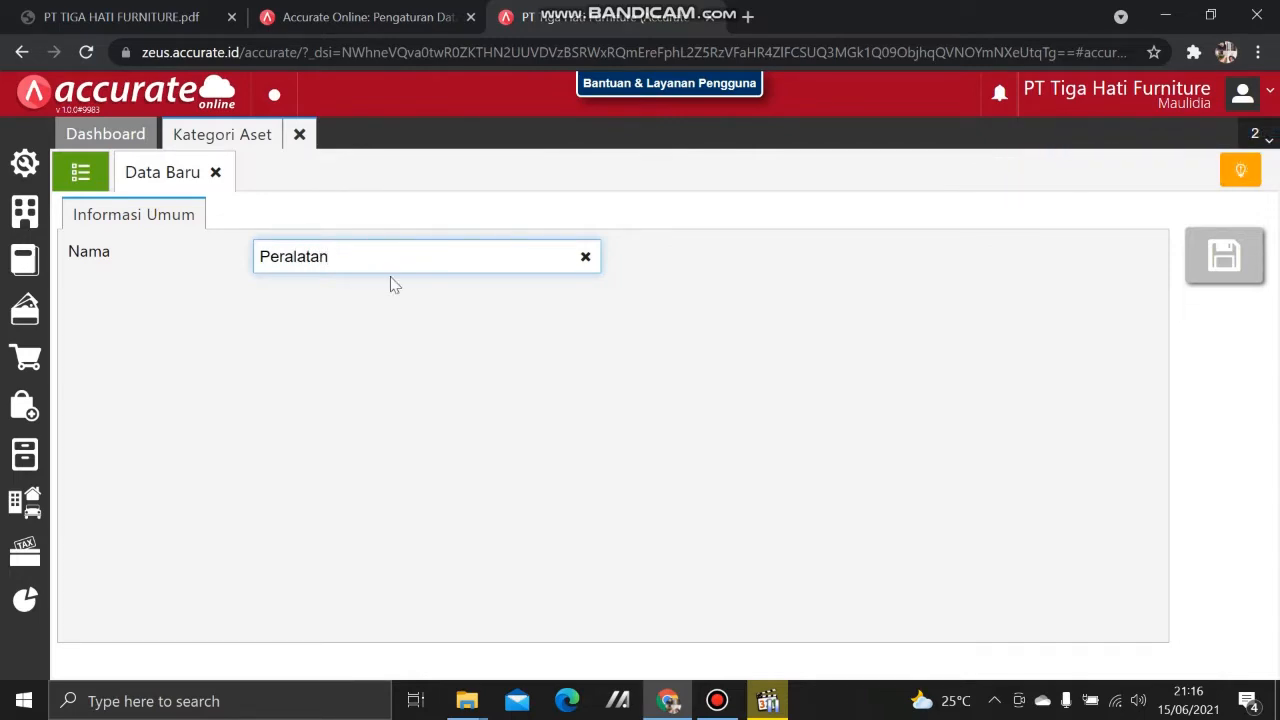
left_click(1203, 278)
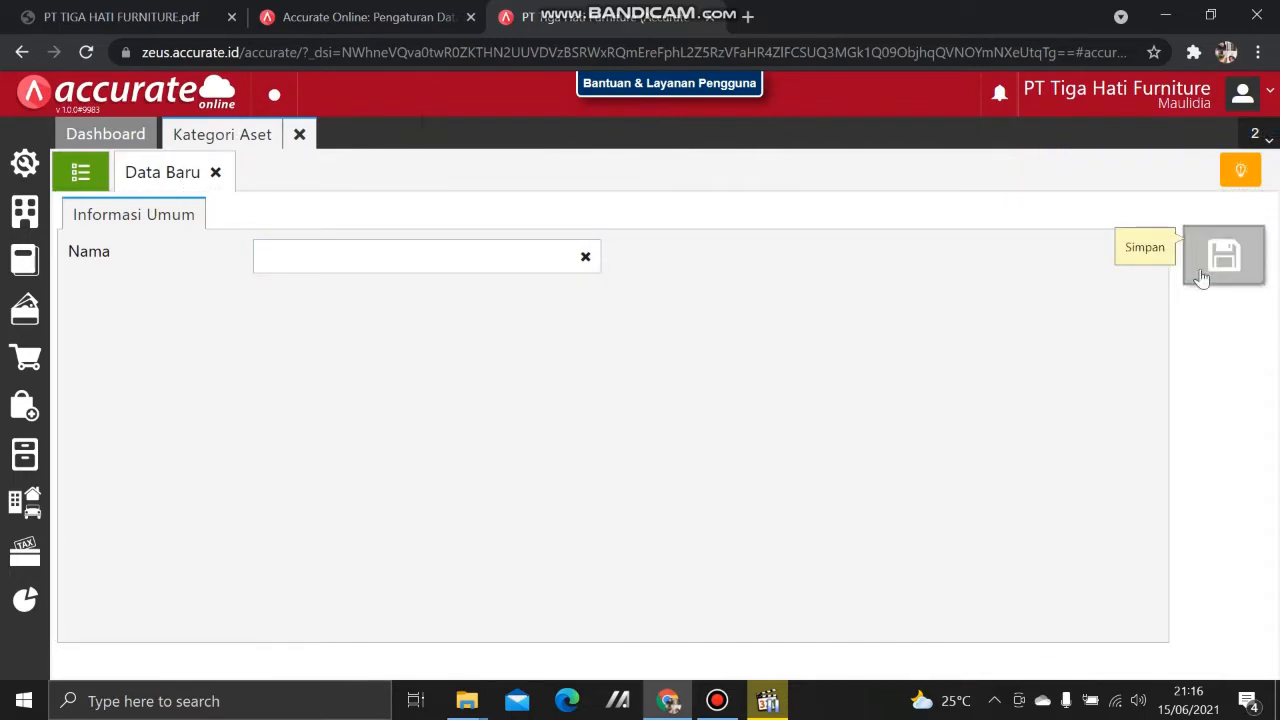
left_click(95, 170)
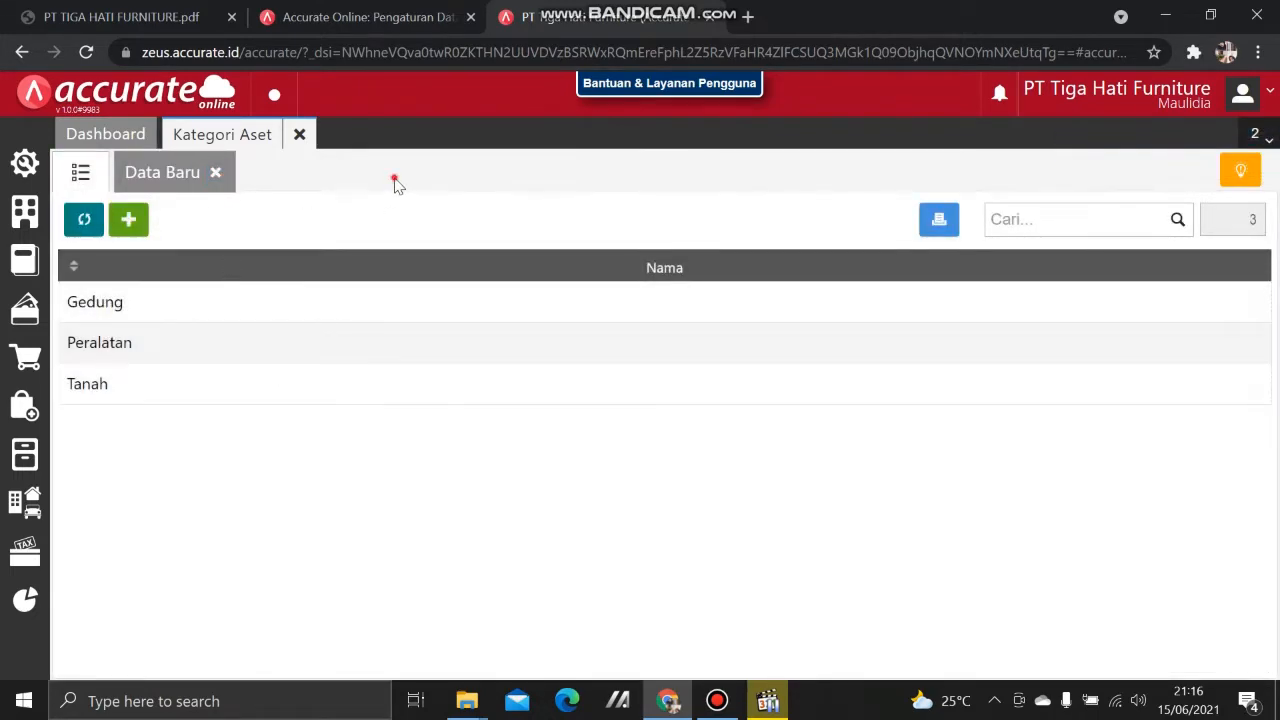
left_click(296, 136)
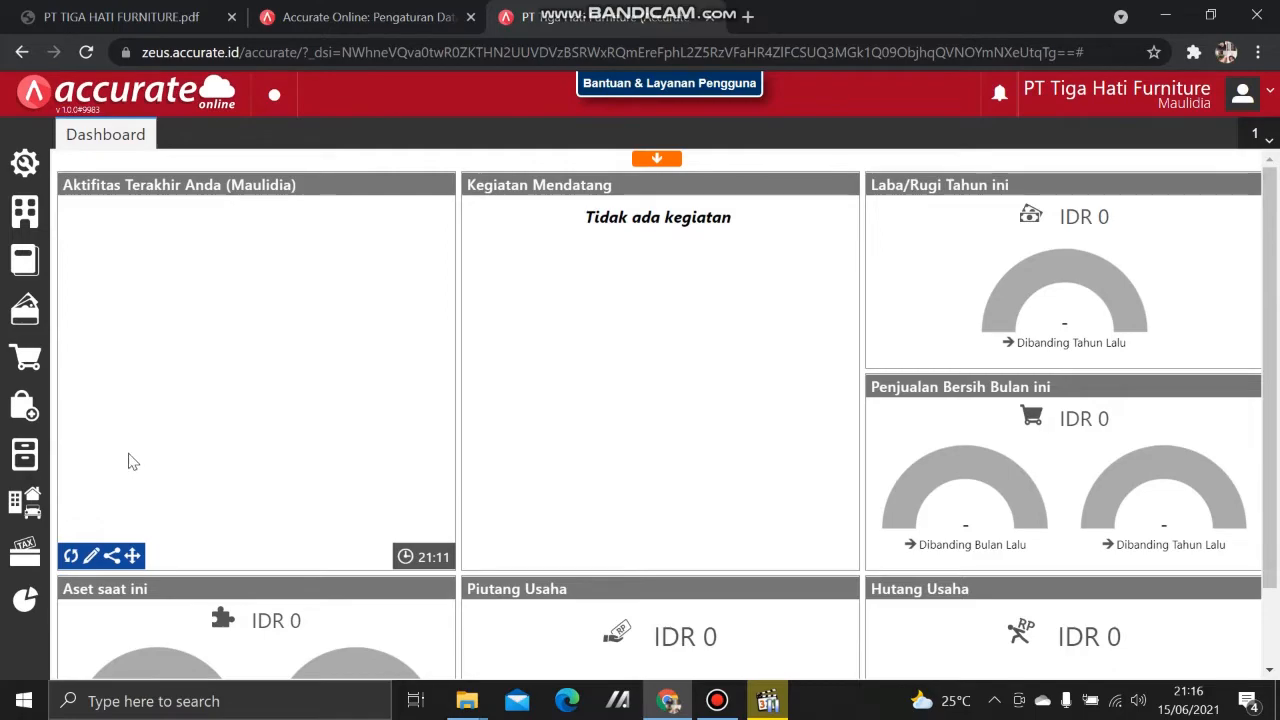
Step: Open the Aset Tetap fixed asset list
left_click(30, 516)
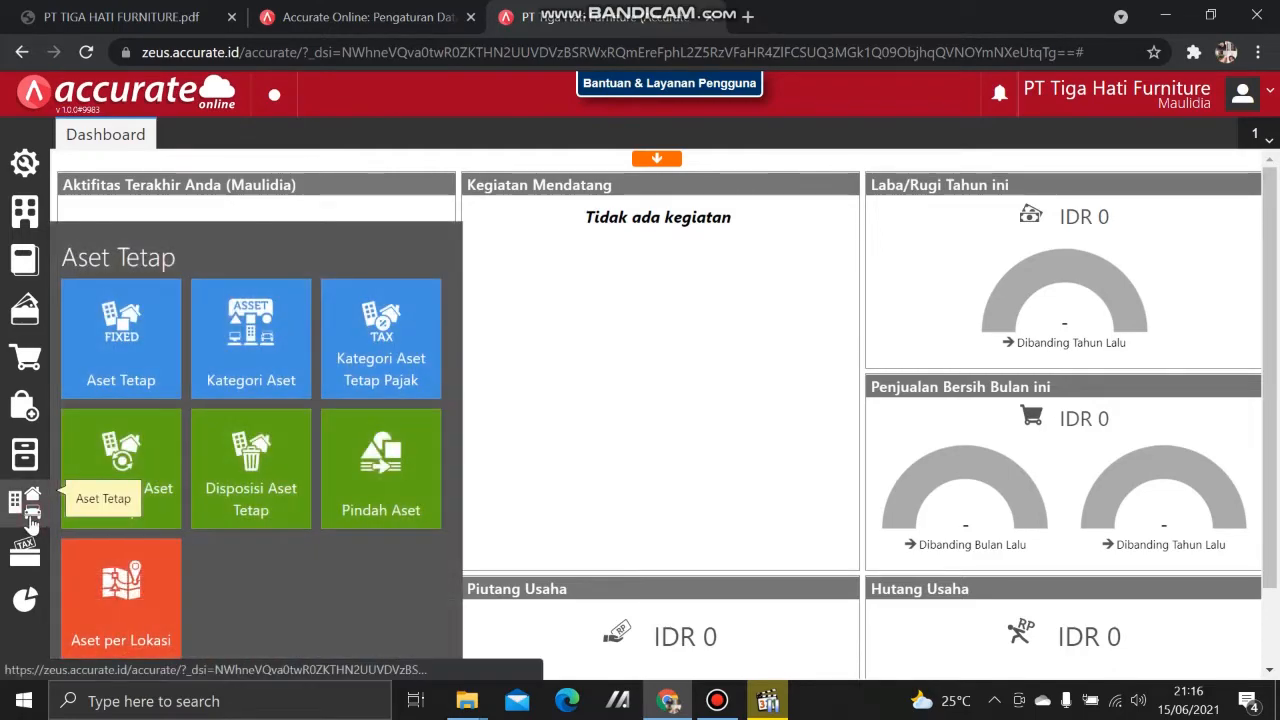
left_click(125, 381)
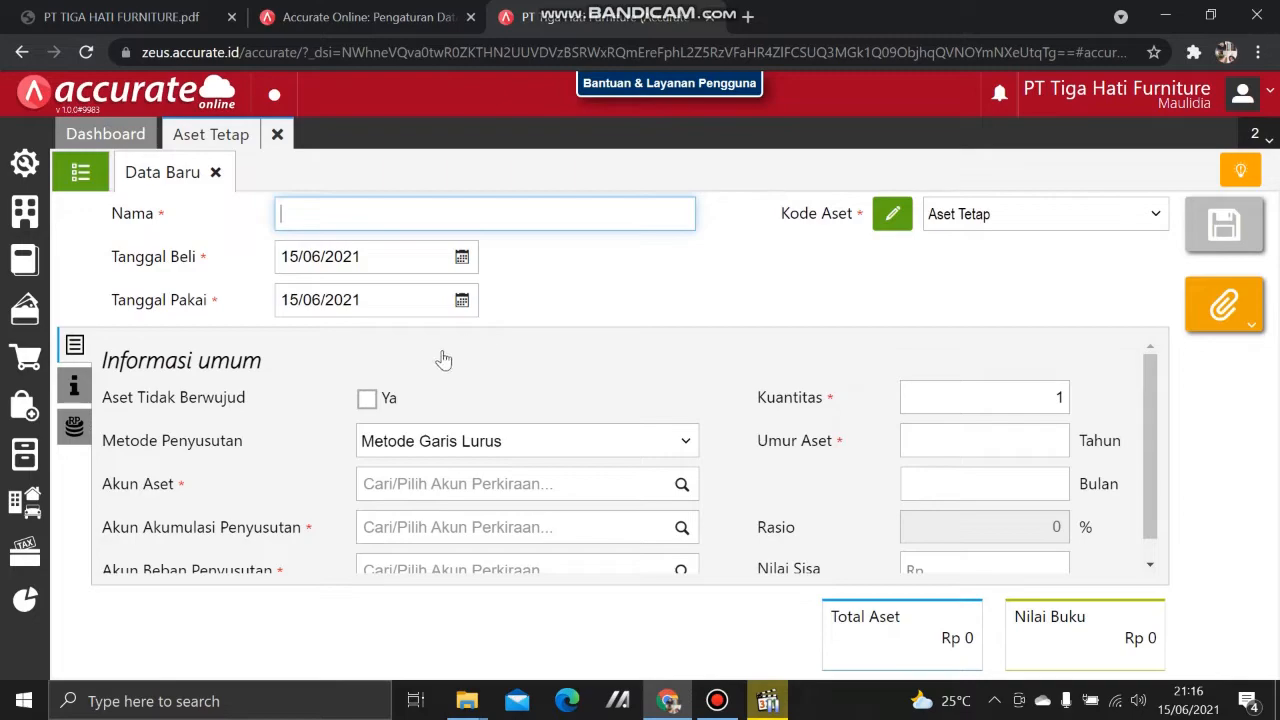
left_click(84, 176)
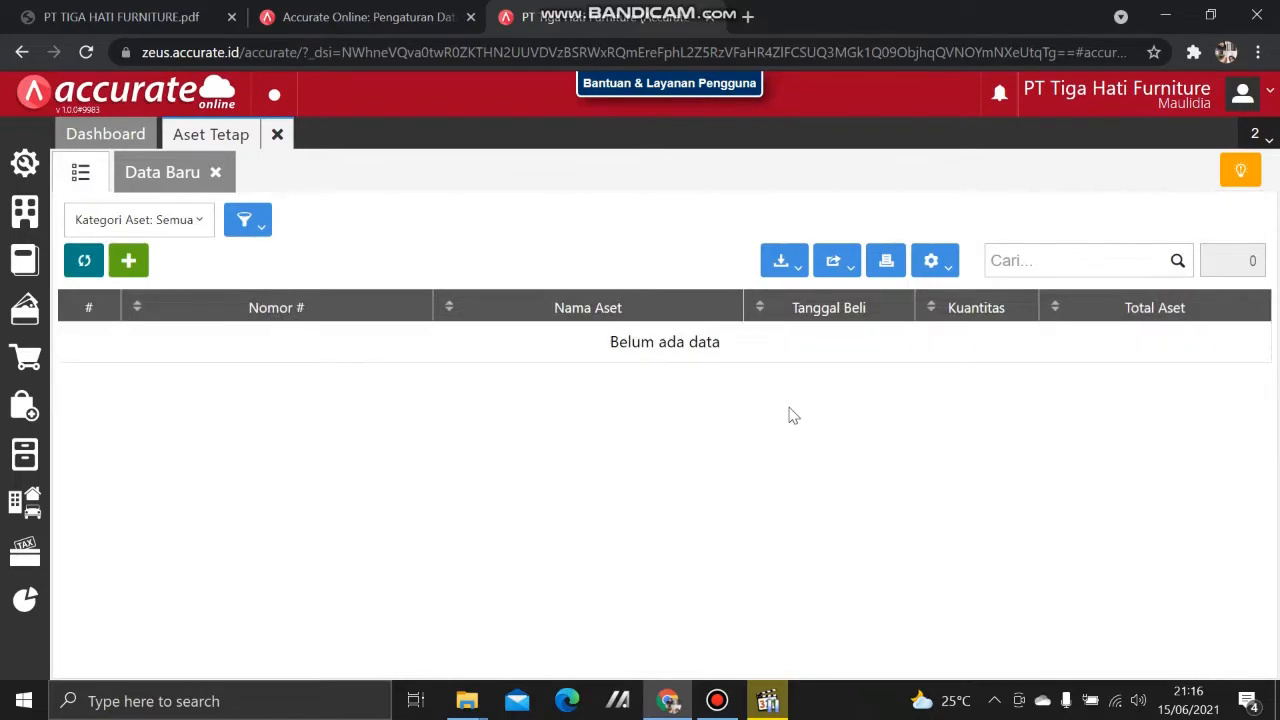
Step: Import 5.Daftar Aset Tetap.xls from Excel, adding assets A-001 to A-004, then close the asset page
left_click(784, 262)
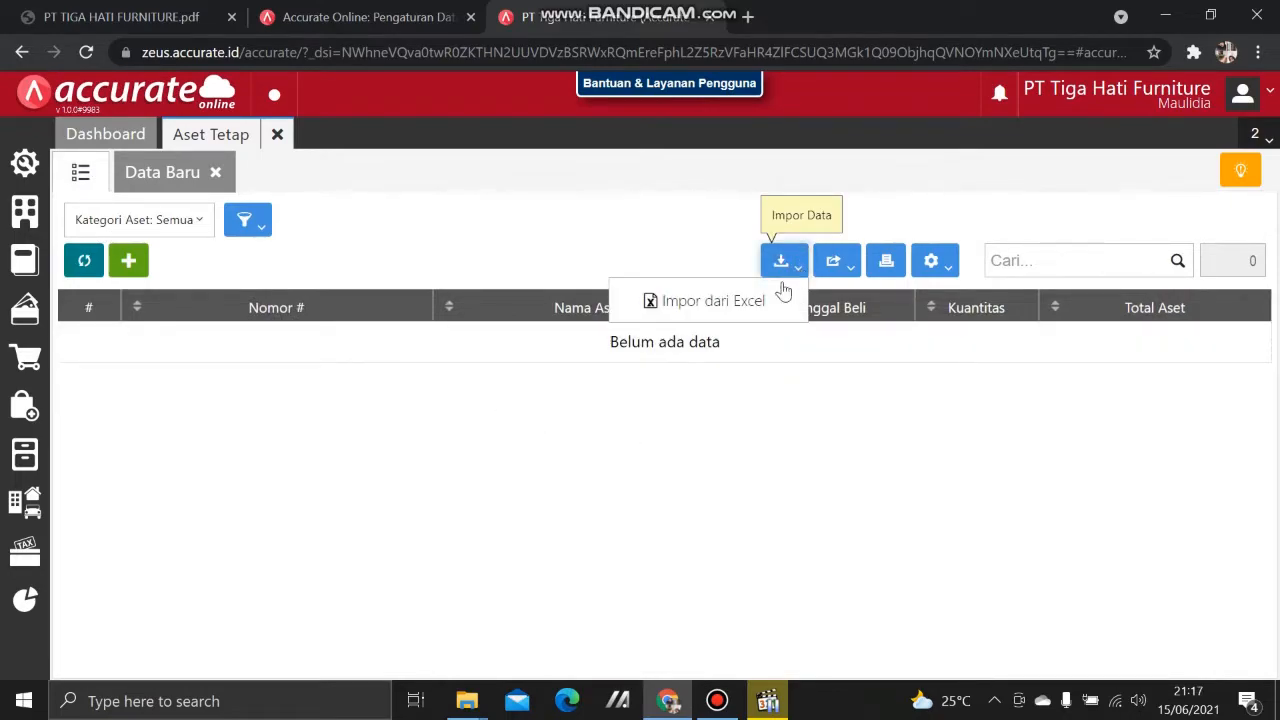
left_click(745, 300)
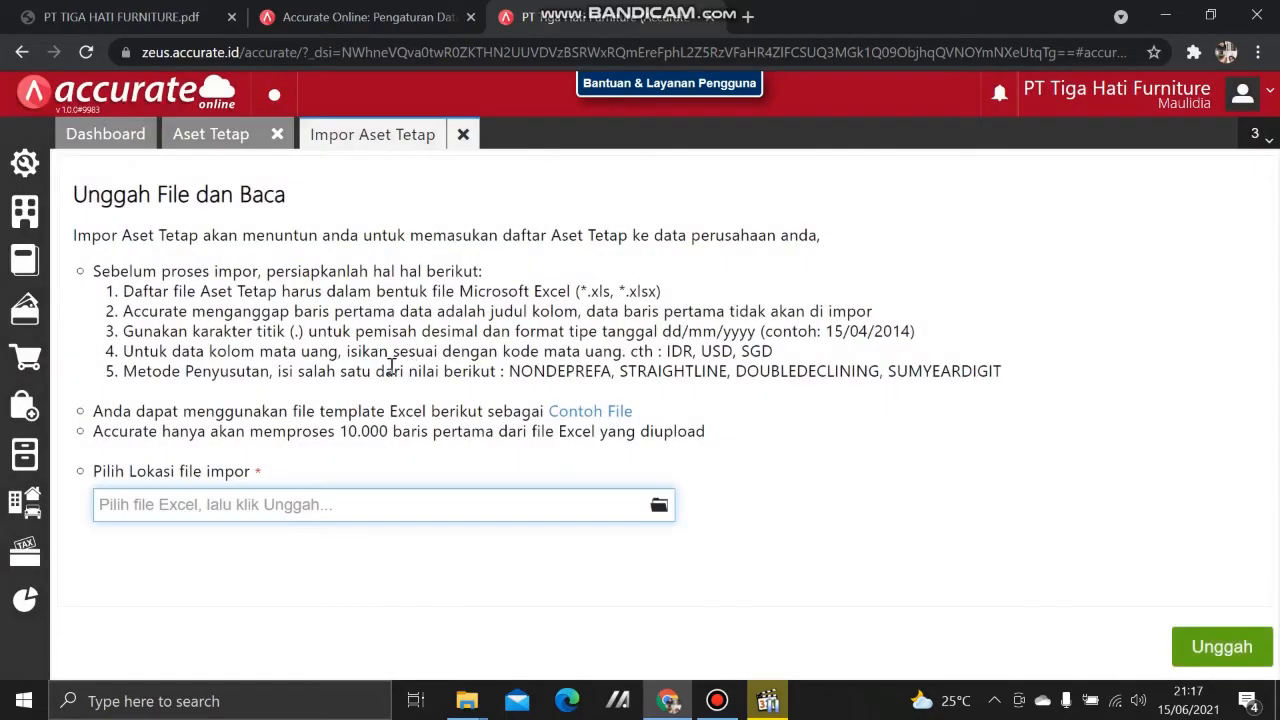
left_click(658, 507)
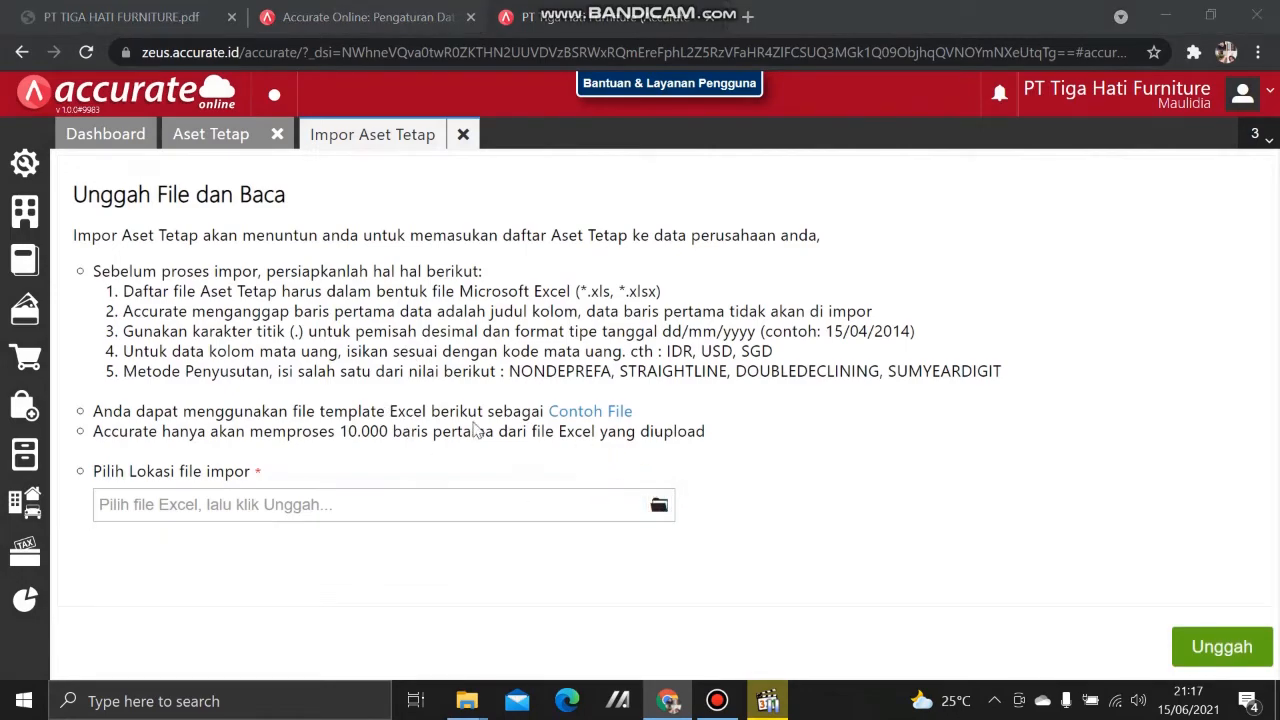
left_click(389, 232)
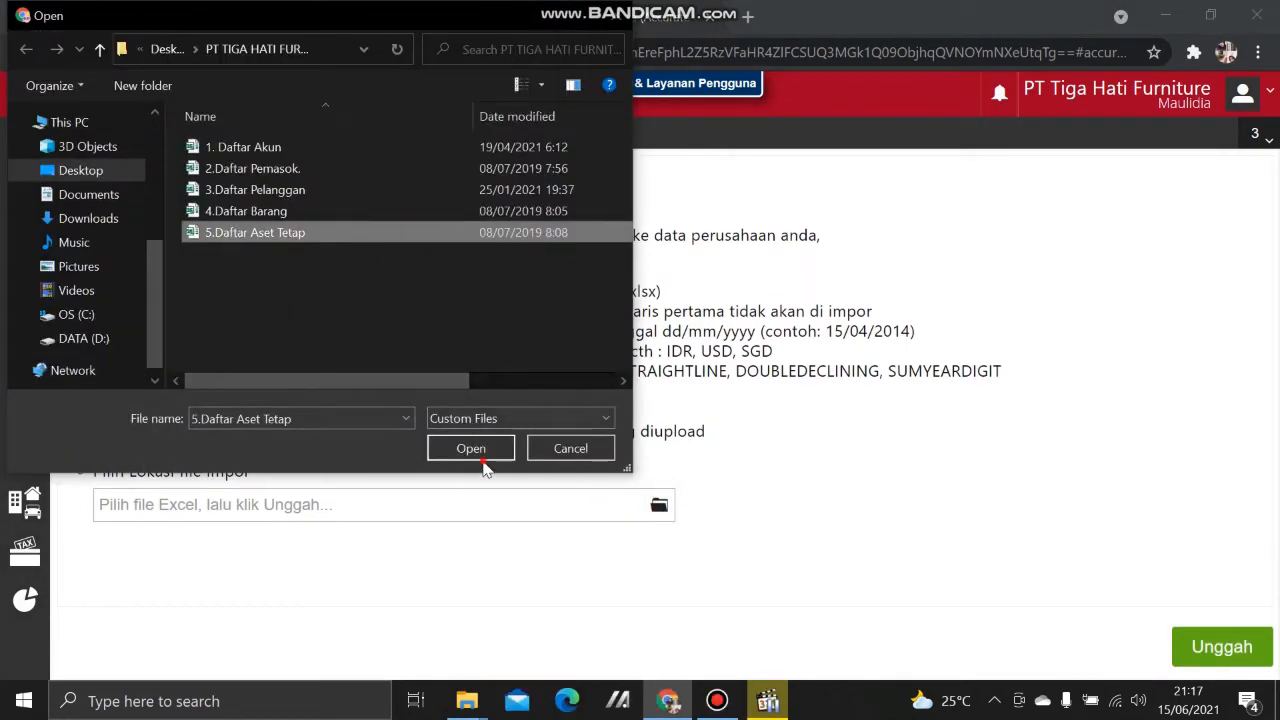
left_click(471, 448)
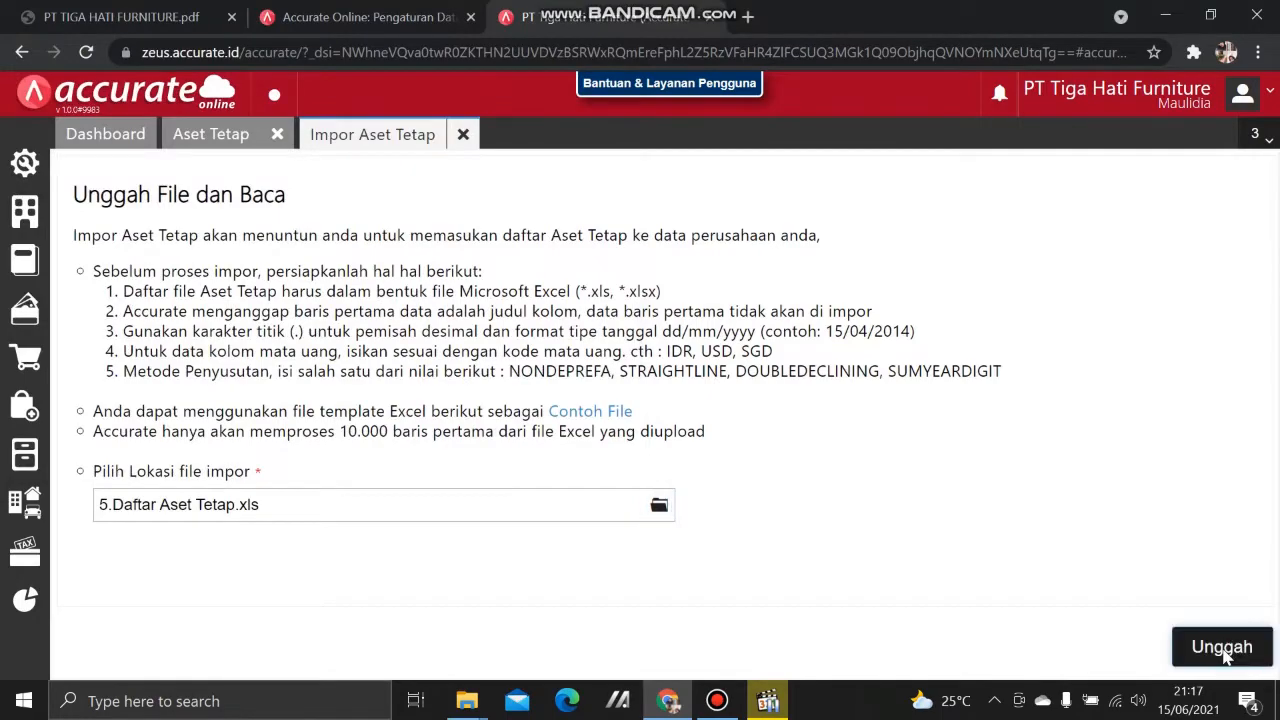
left_click(1224, 650)
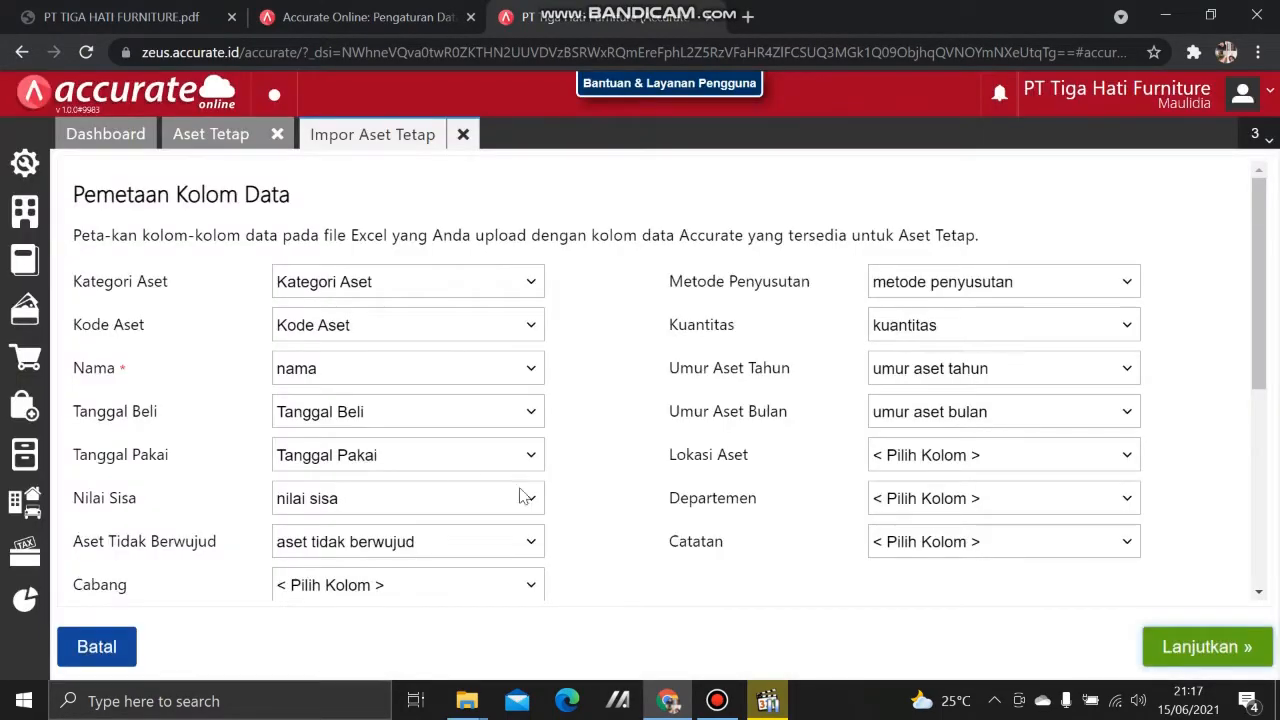
left_click(1187, 652)
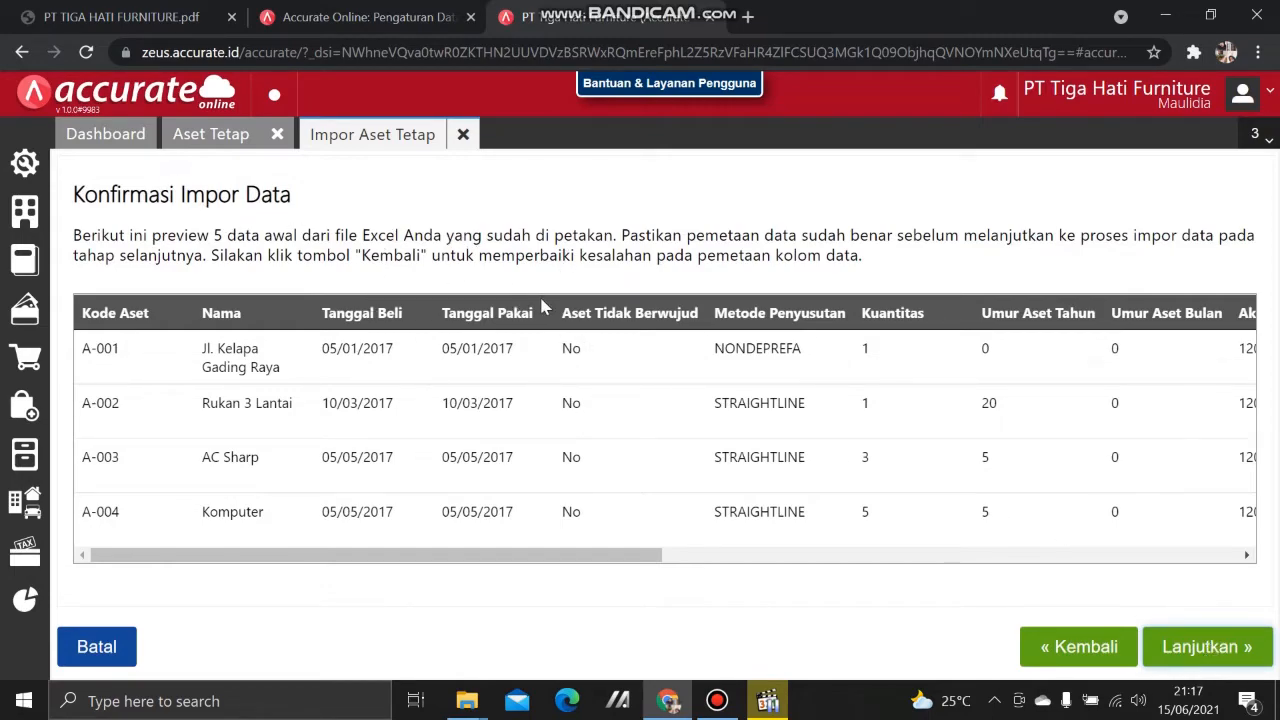
left_click(1230, 645)
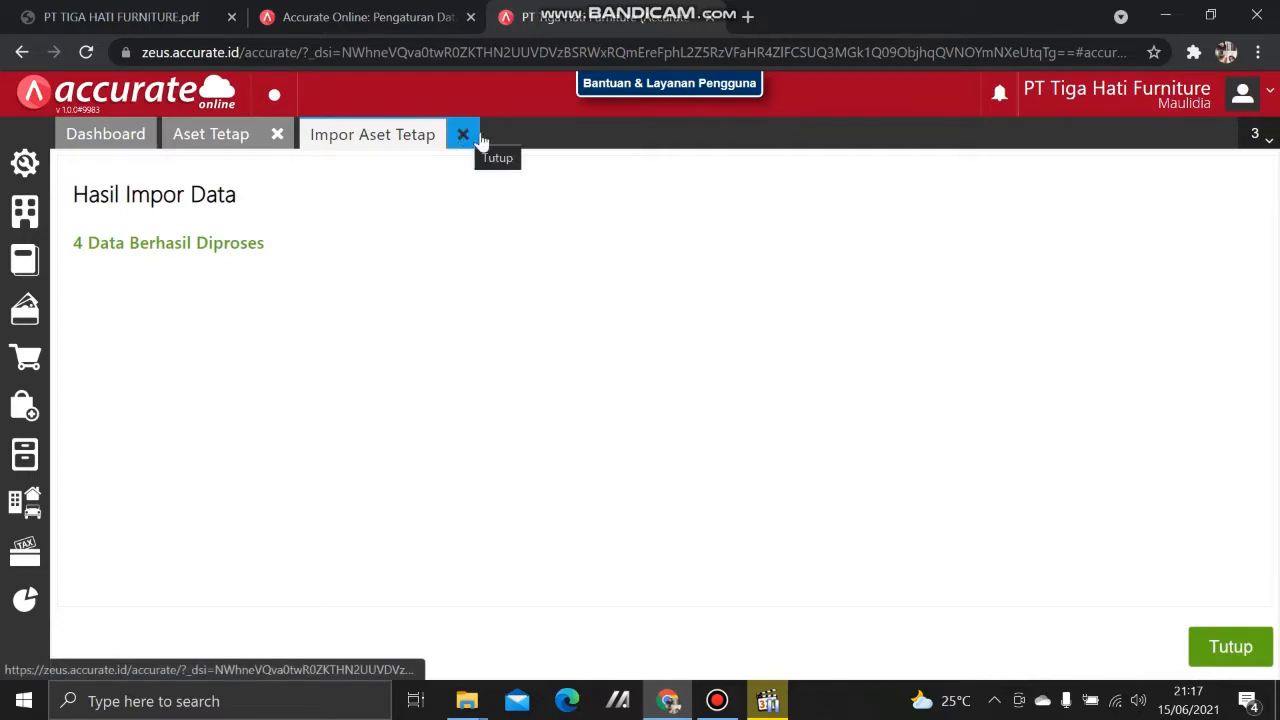
left_click(1233, 648)
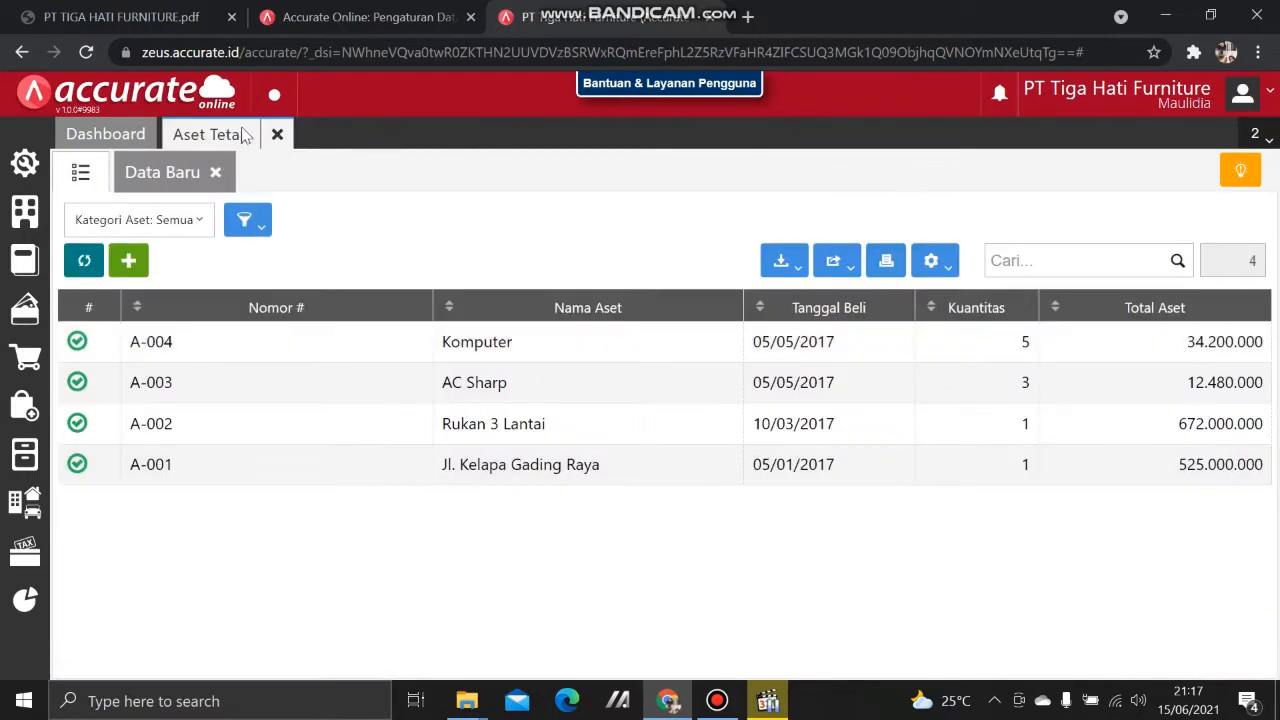
left_click(270, 134)
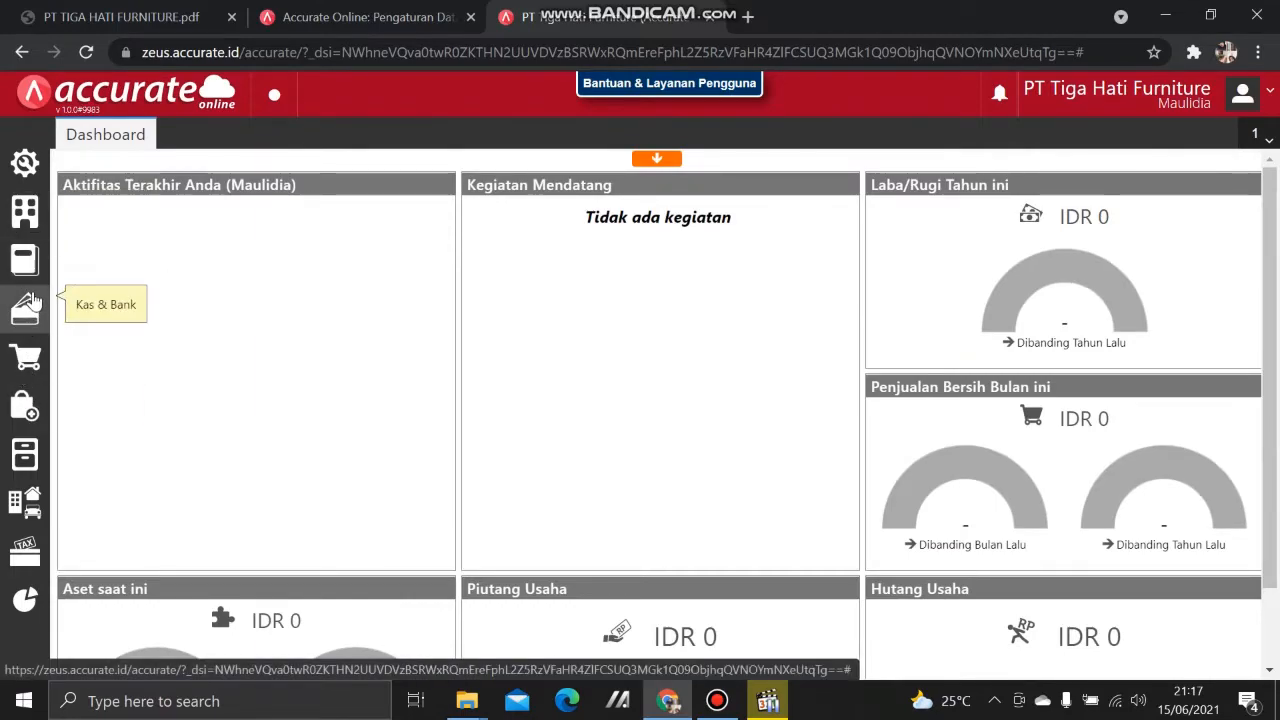
Step: Open the Neraca (Induk Skontro) balance sheet report from the report list
left_click(26, 601)
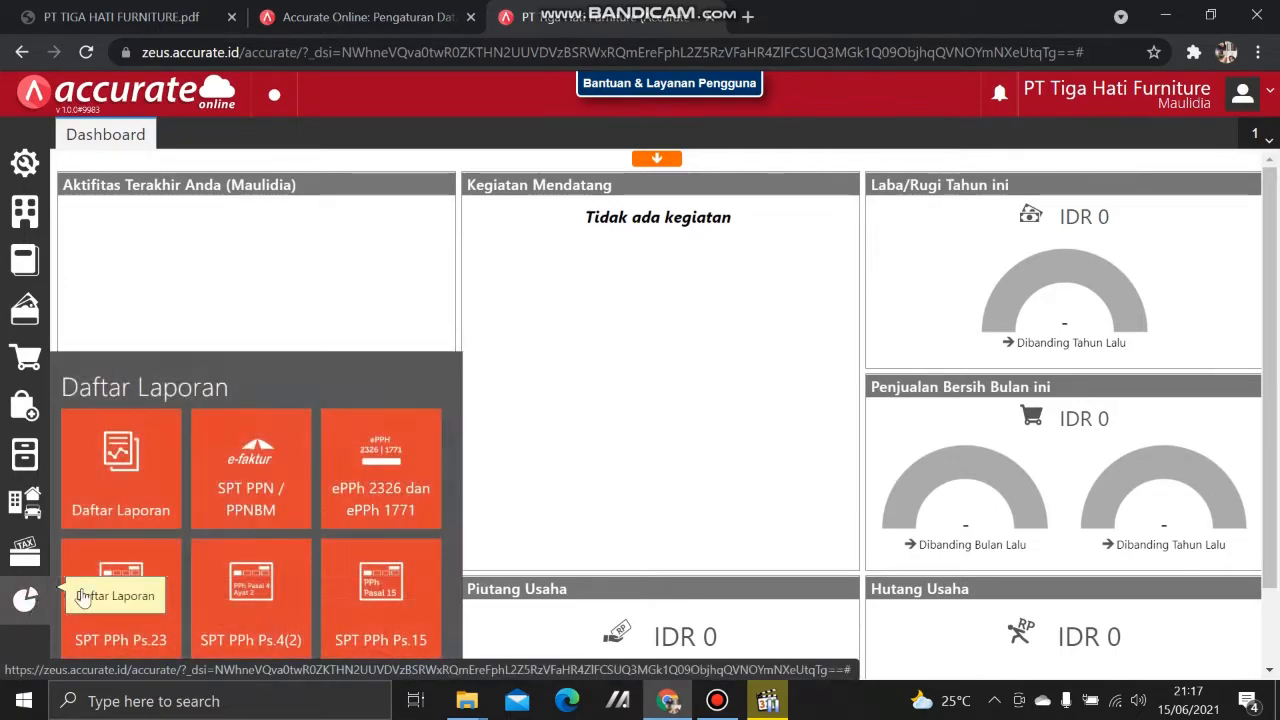
left_click(157, 435)
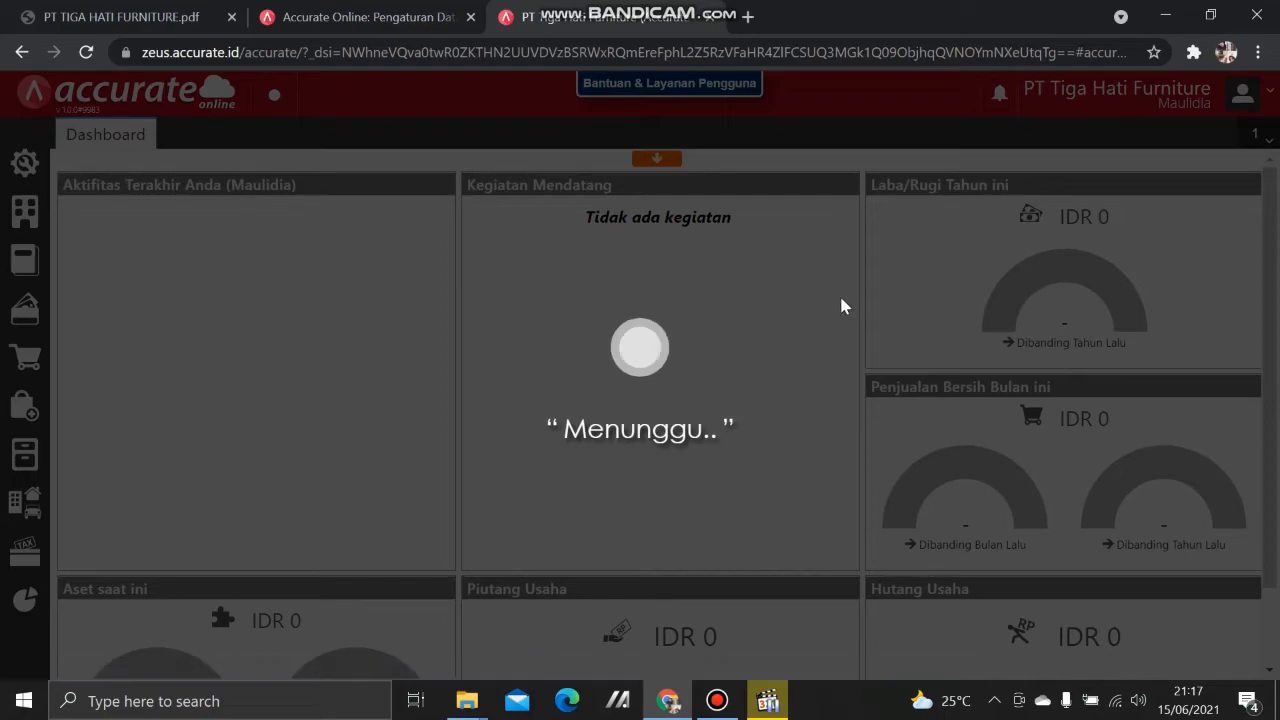
scroll(995, 460, "down", 3)
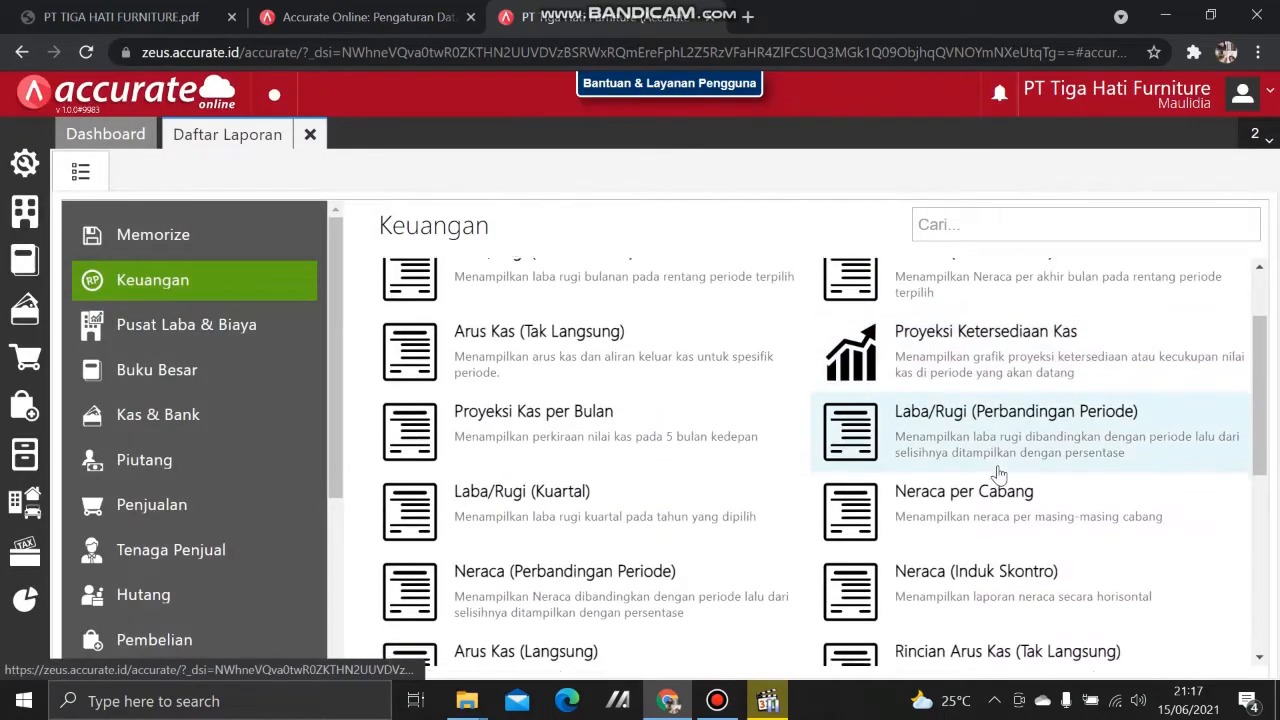
left_click(985, 507)
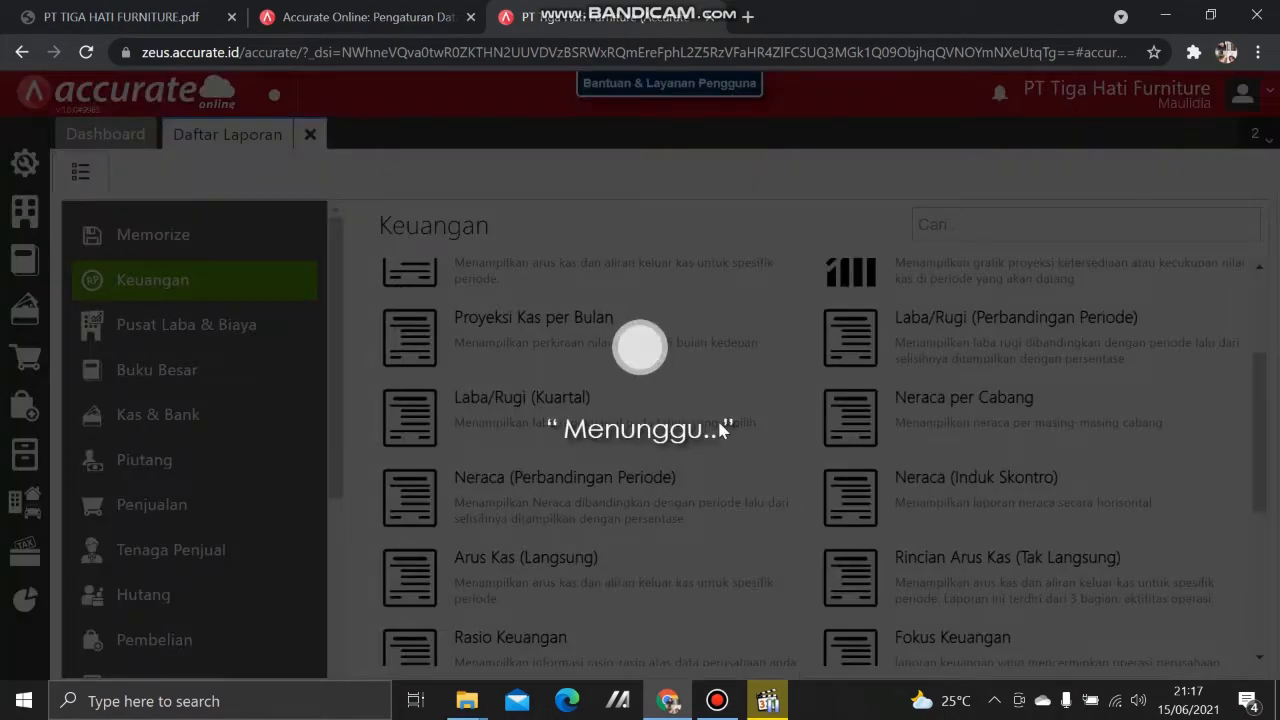
Step: Show the Neraca as of 31/12/2018 without child accounts and check the 1.850.891.000 totals
type("31/12/2018")
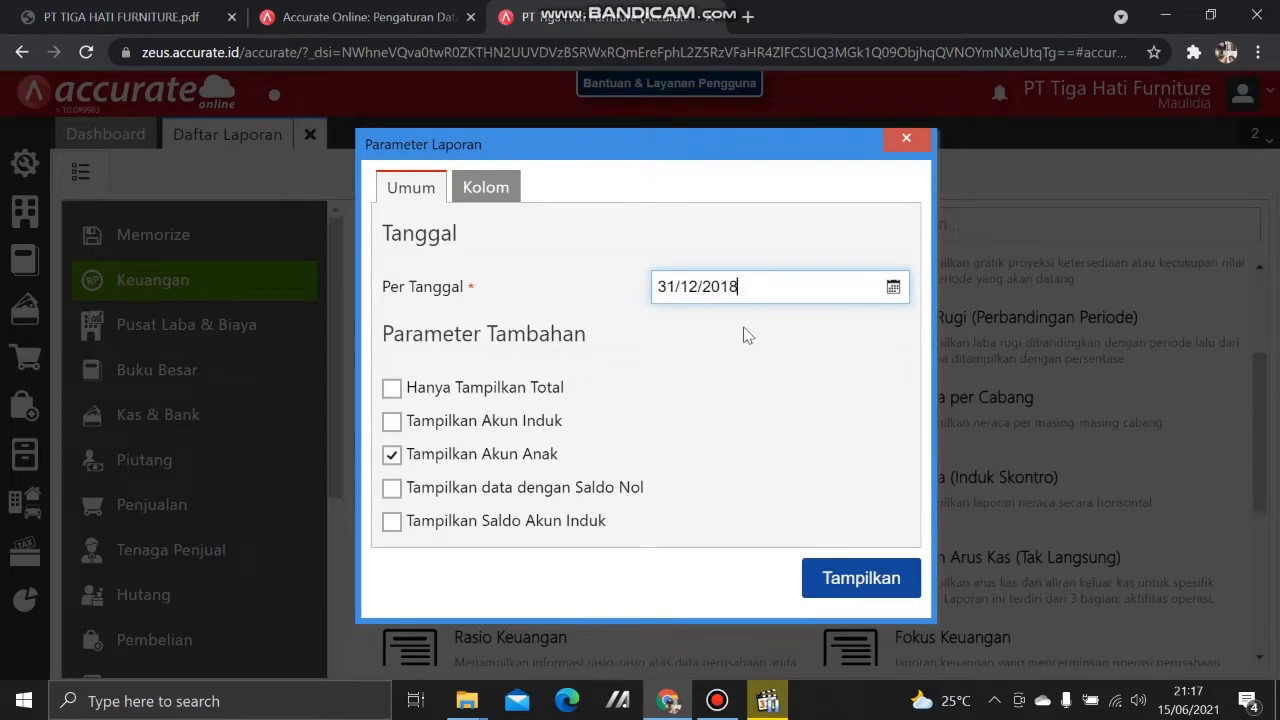
left_click(488, 458)
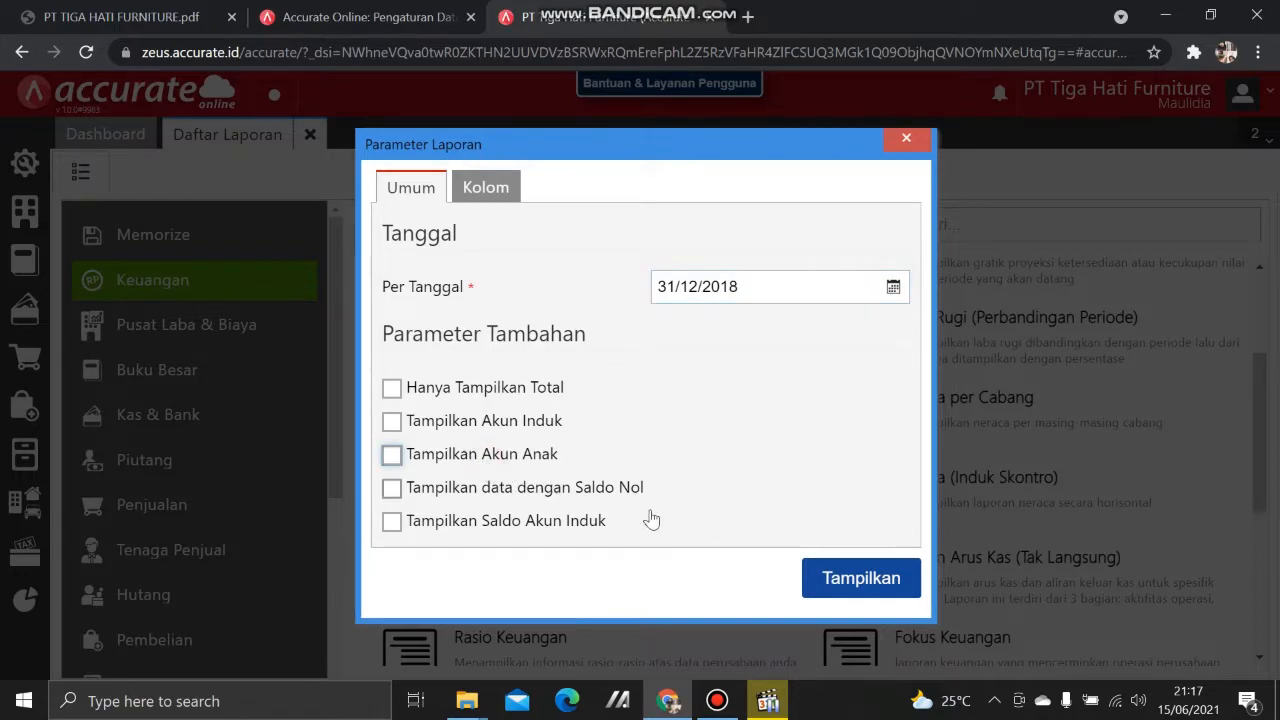
left_click(850, 579)
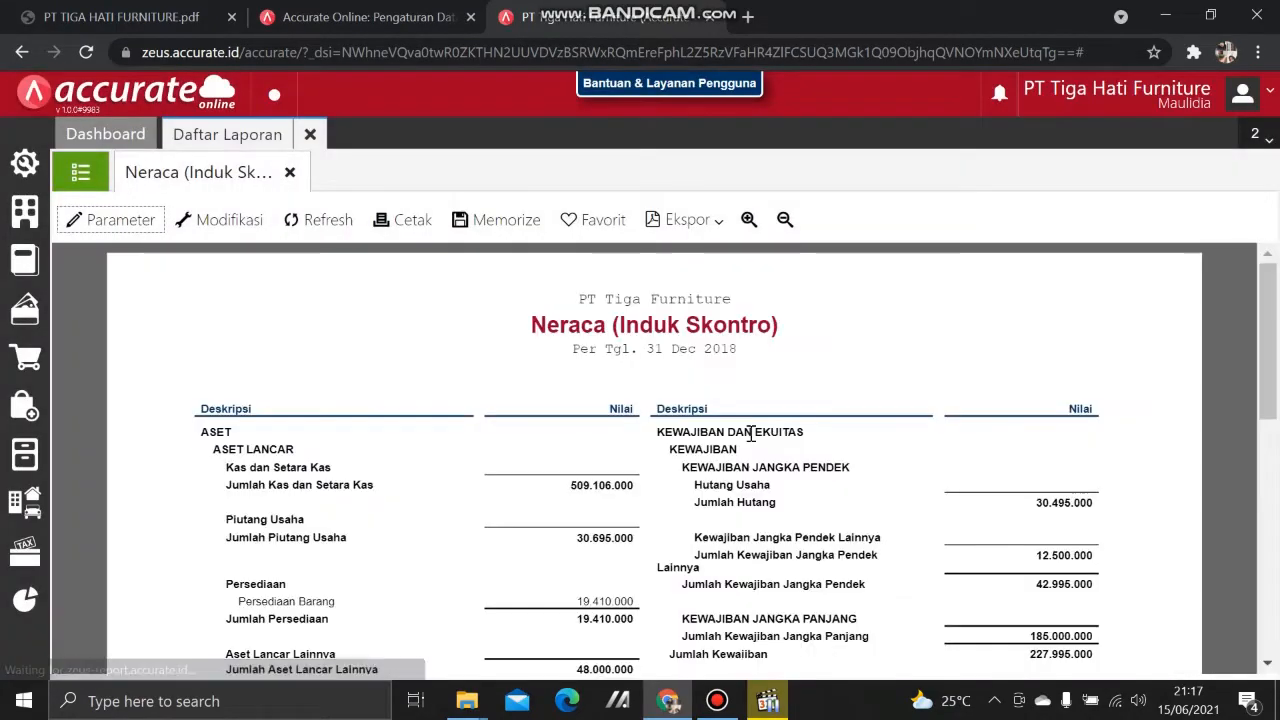
scroll(753, 441, "down", 4)
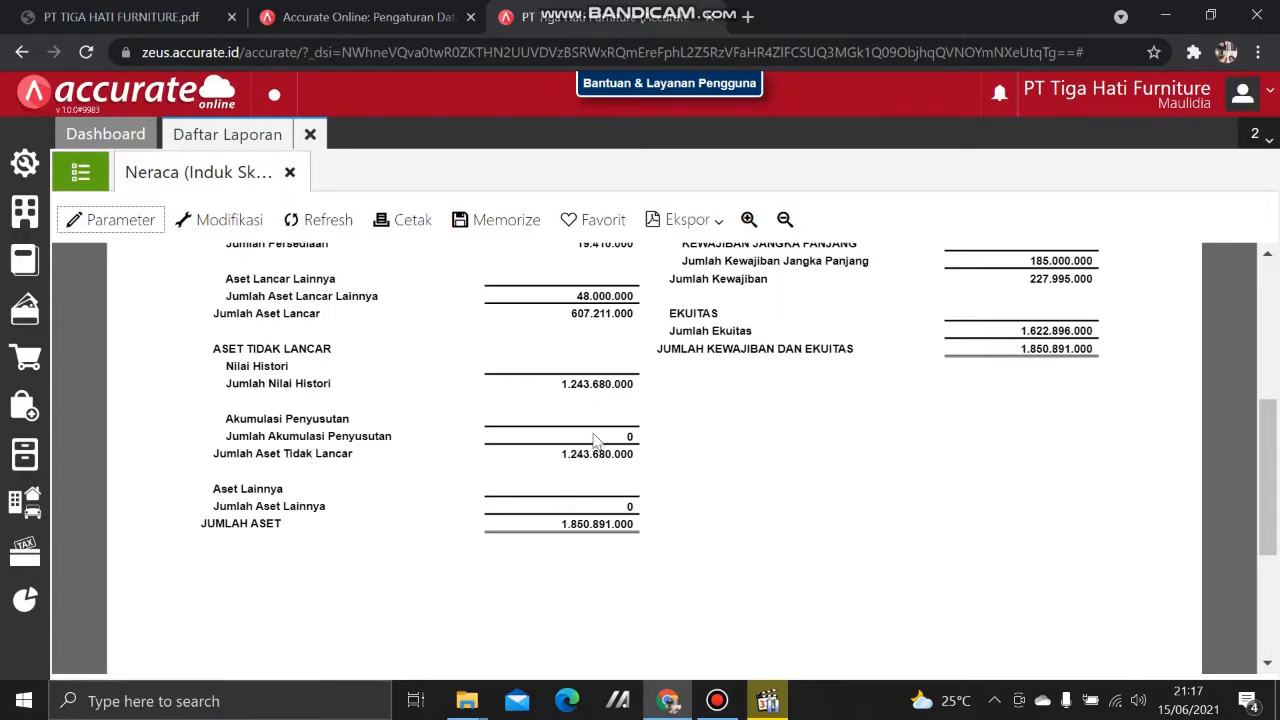
left_click(854, 452)
left_click_drag(600, 405, 943, 503)
left_click(829, 443)
left_click(24, 236)
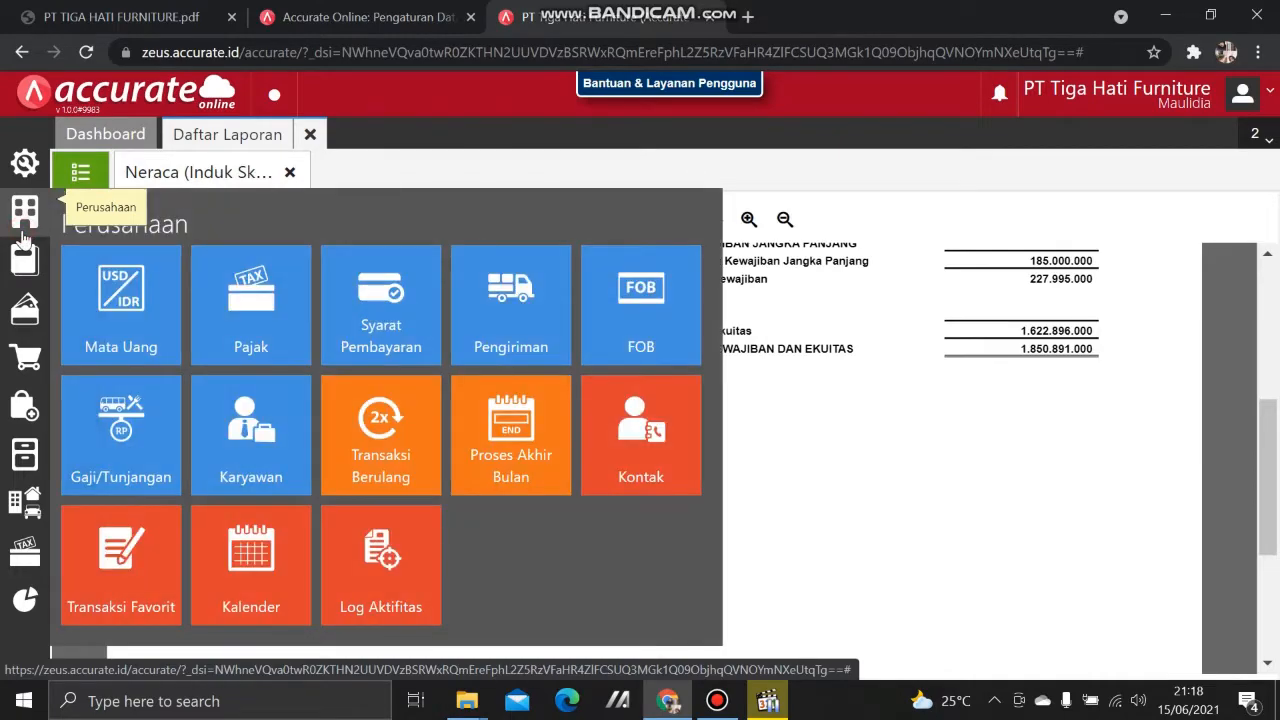
Step: Create and save a month-end process for Desember 2018
left_click(502, 440)
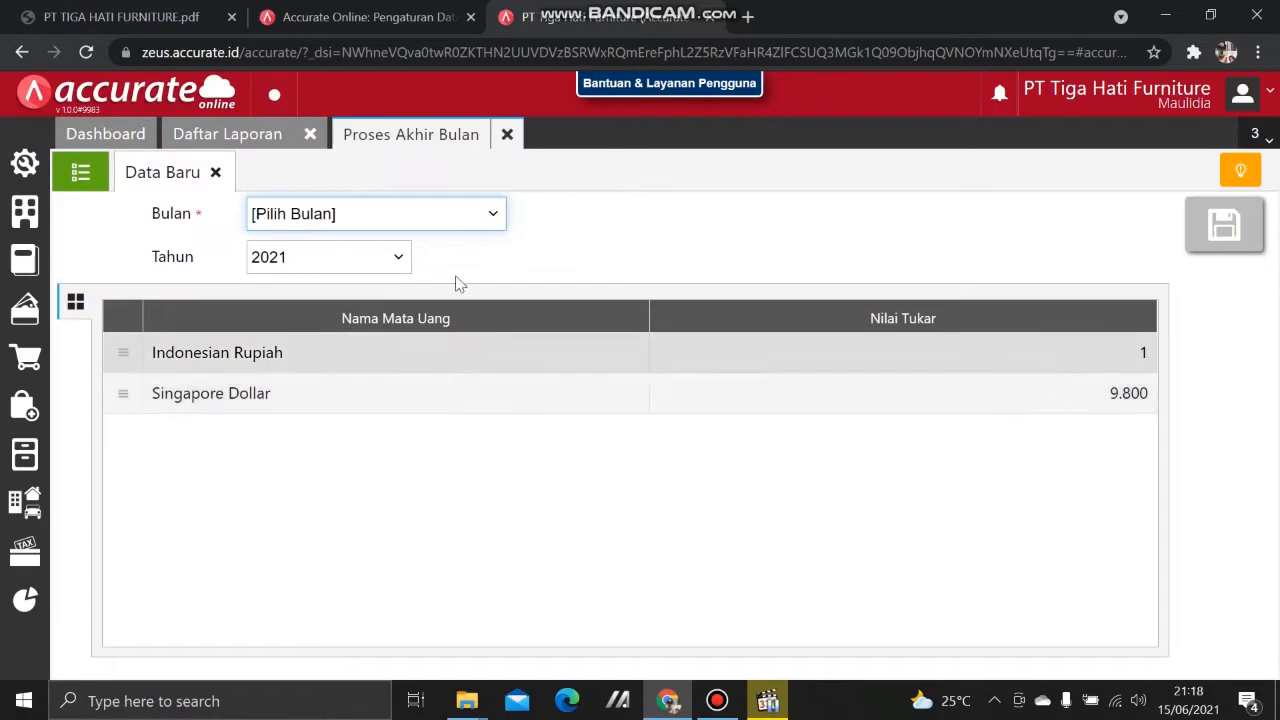
left_click(465, 215)
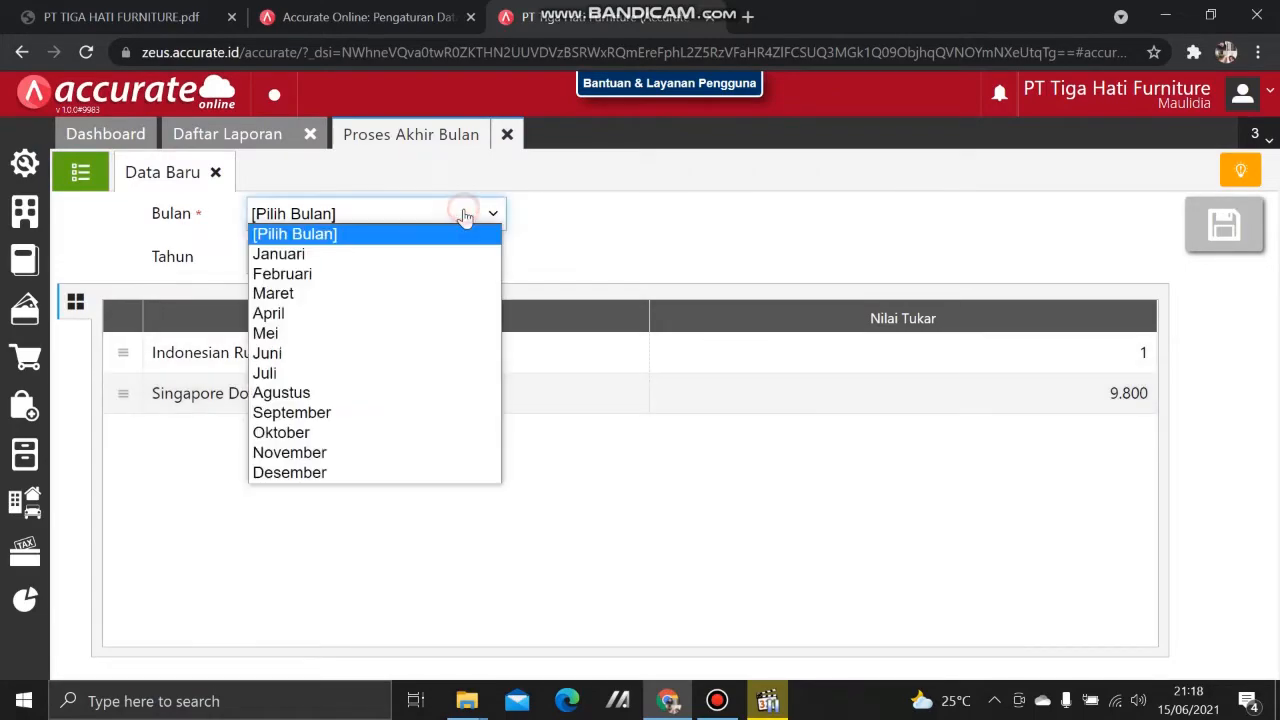
left_click(414, 472)
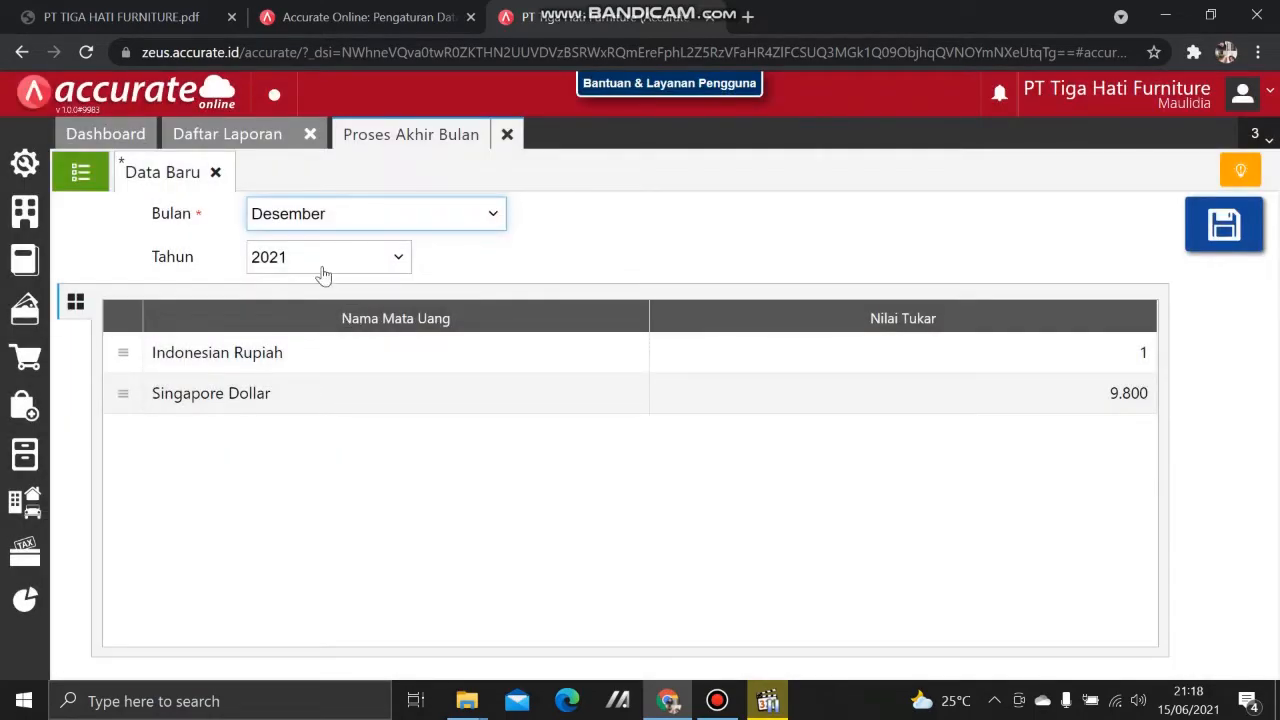
left_click(320, 262)
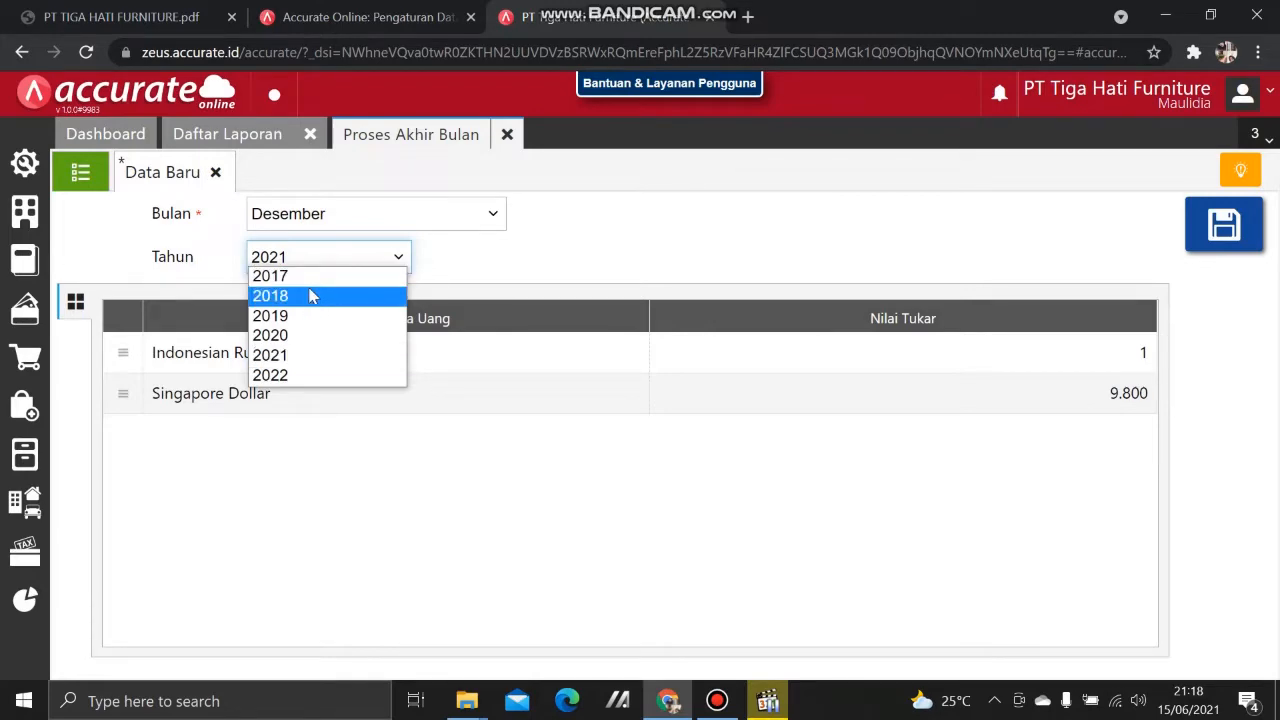
left_click(305, 300)
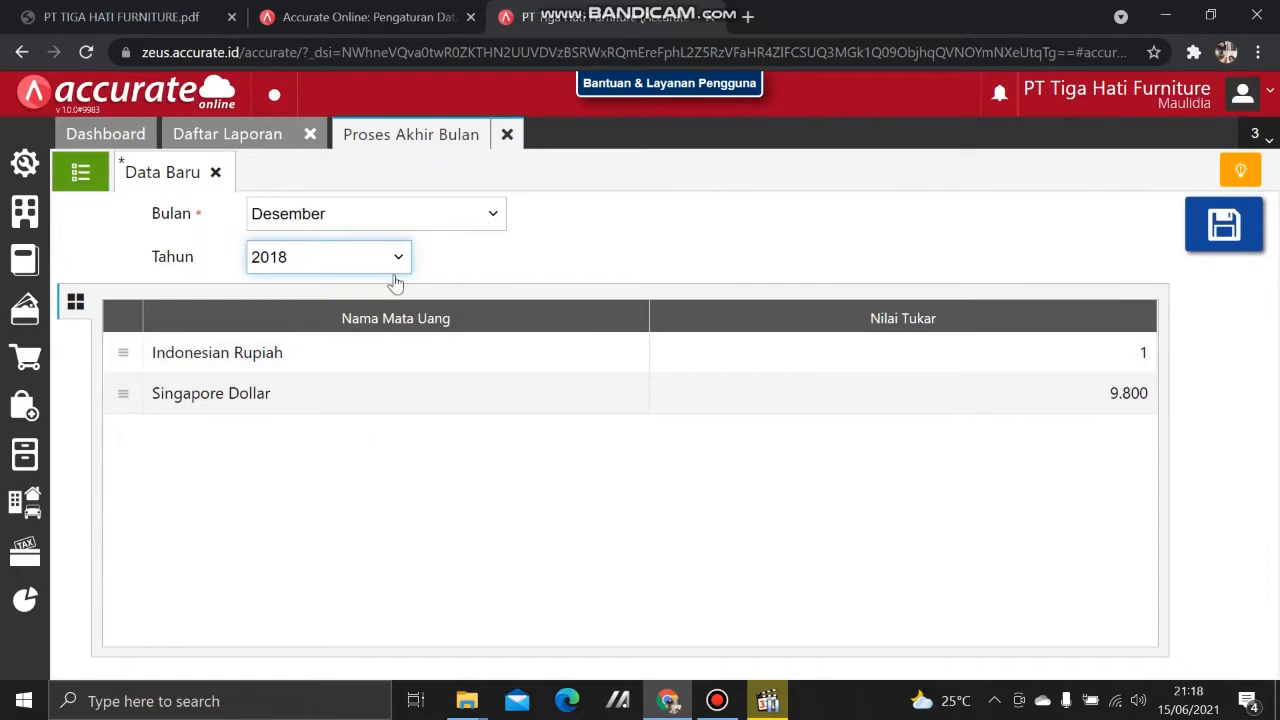
left_click(1211, 242)
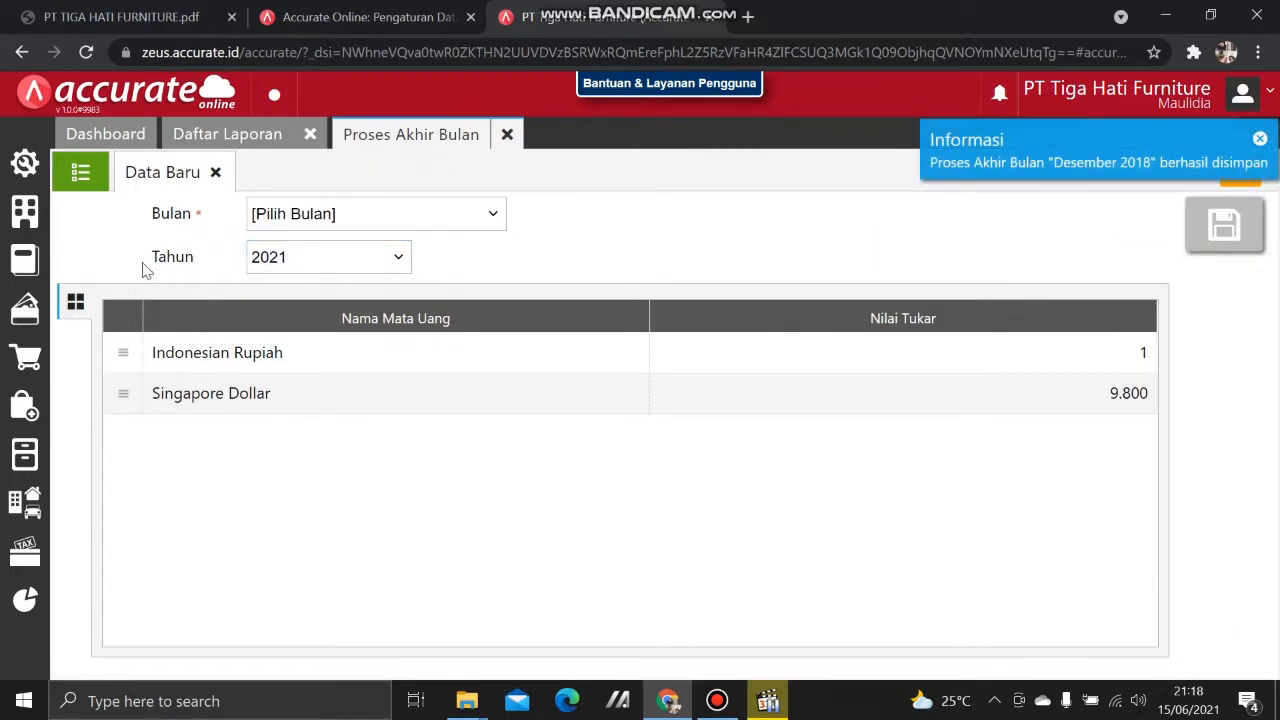
Step: Review the Desember 2018 depreciation journal totalling 77.160.000, then return to the Neraca
left_click(84, 175)
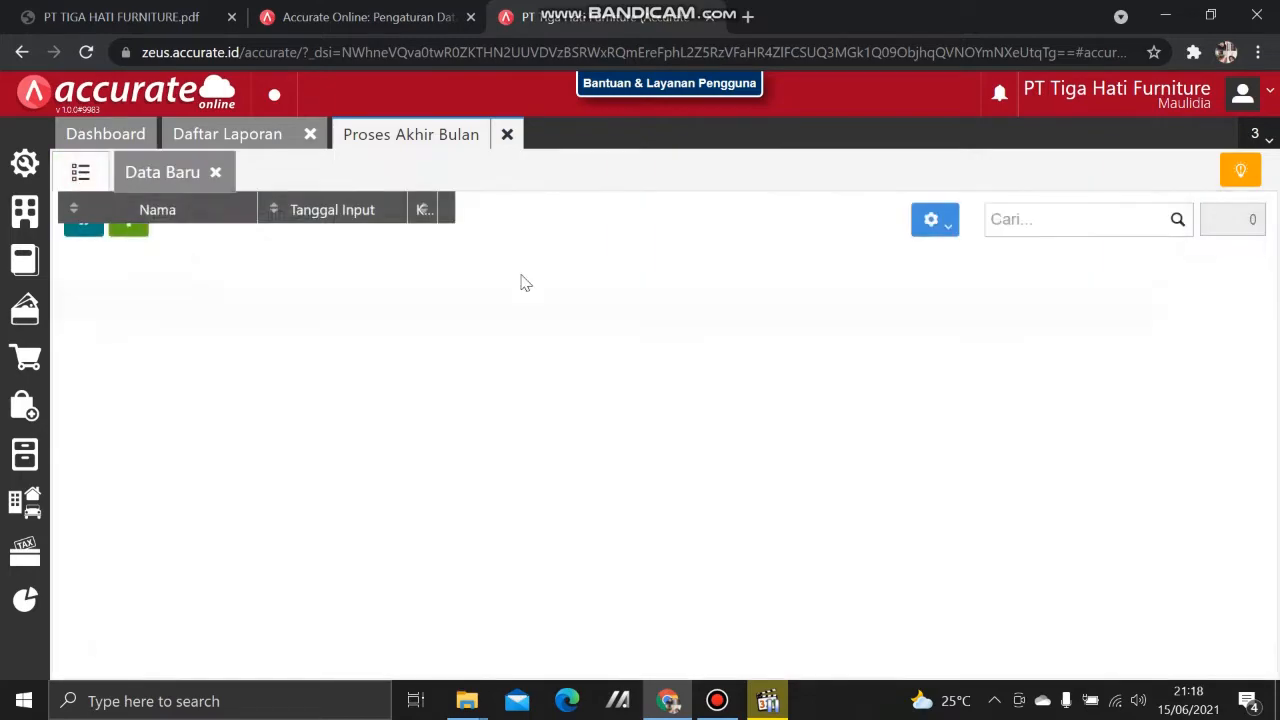
left_click(576, 300)
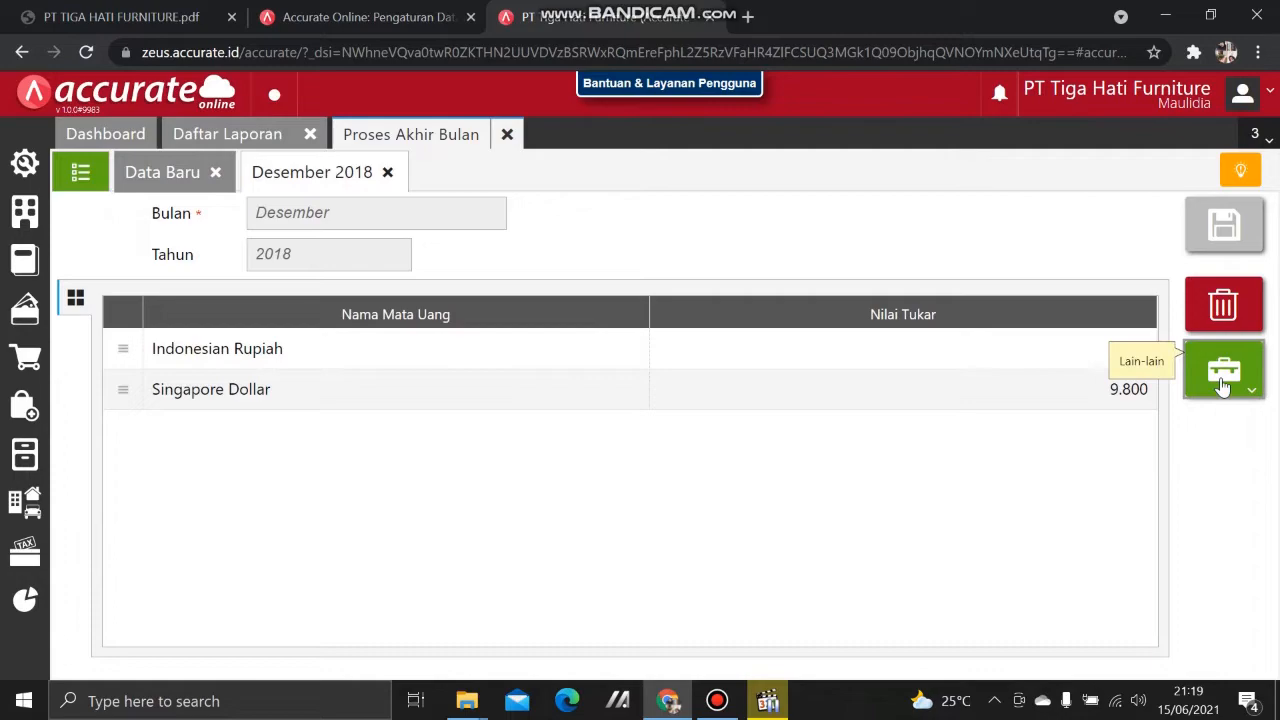
left_click(1222, 387)
left_click(1228, 464)
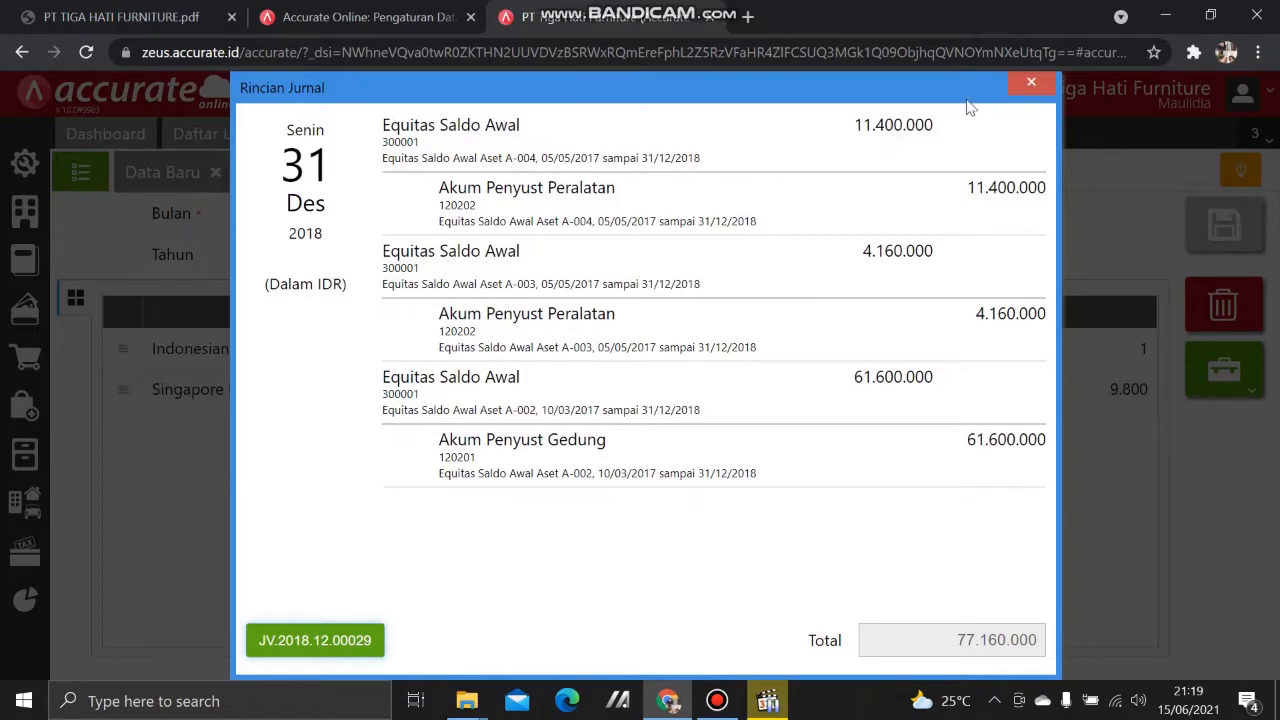
left_click(1031, 83)
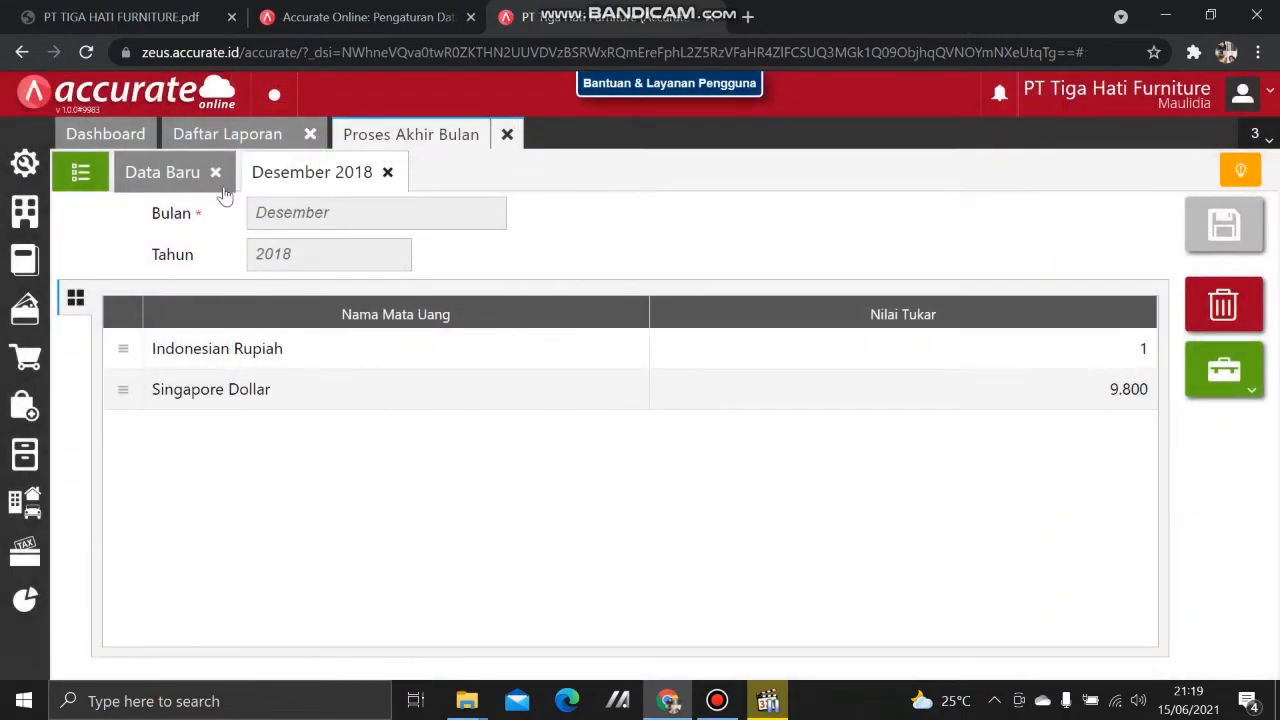
left_click(228, 134)
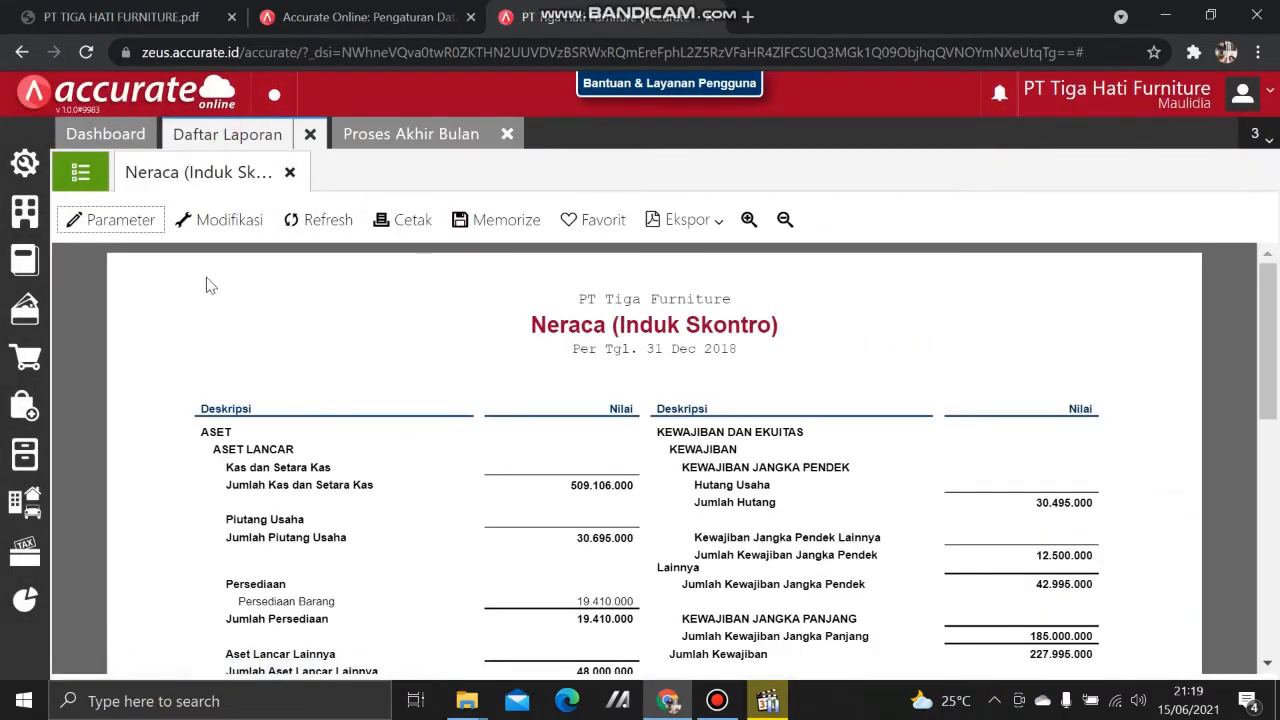
Step: Refresh the Neraca to show -77.160.000 depreciation and 1.773.731.000 total assets, then view the case PDF
left_click(326, 220)
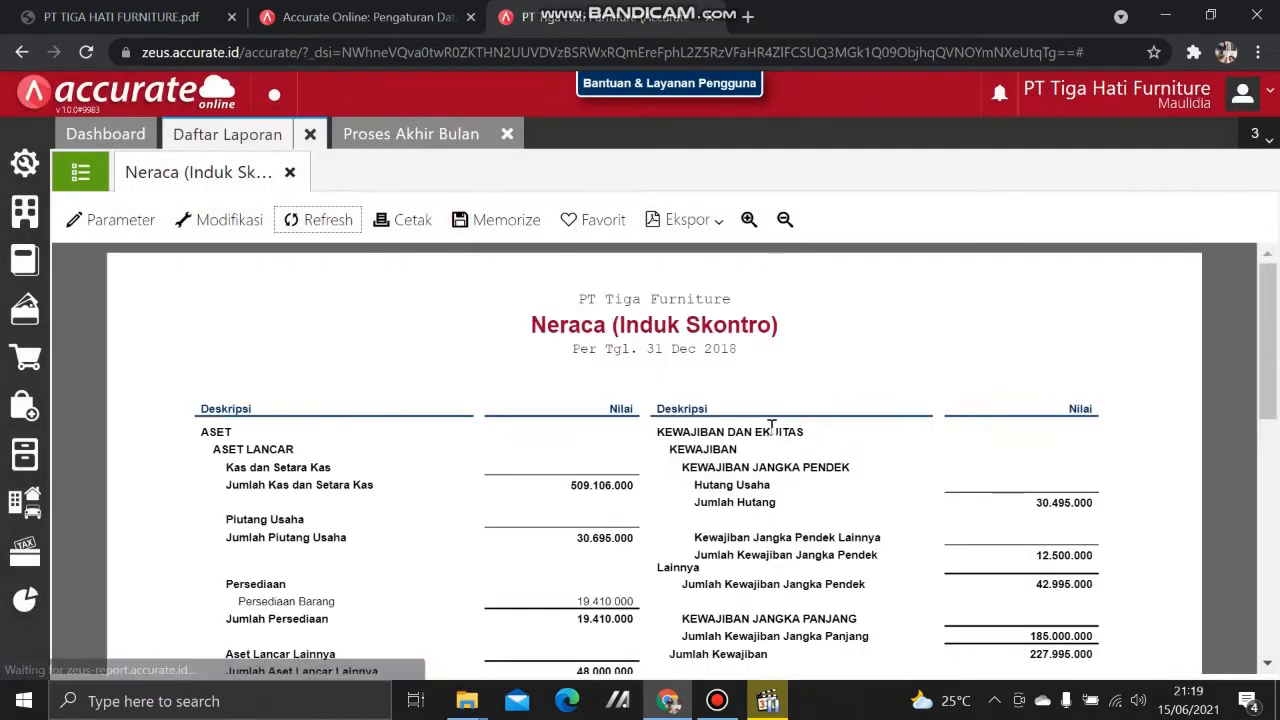
scroll(771, 428, "down", 5)
scroll(755, 445, "up", 3)
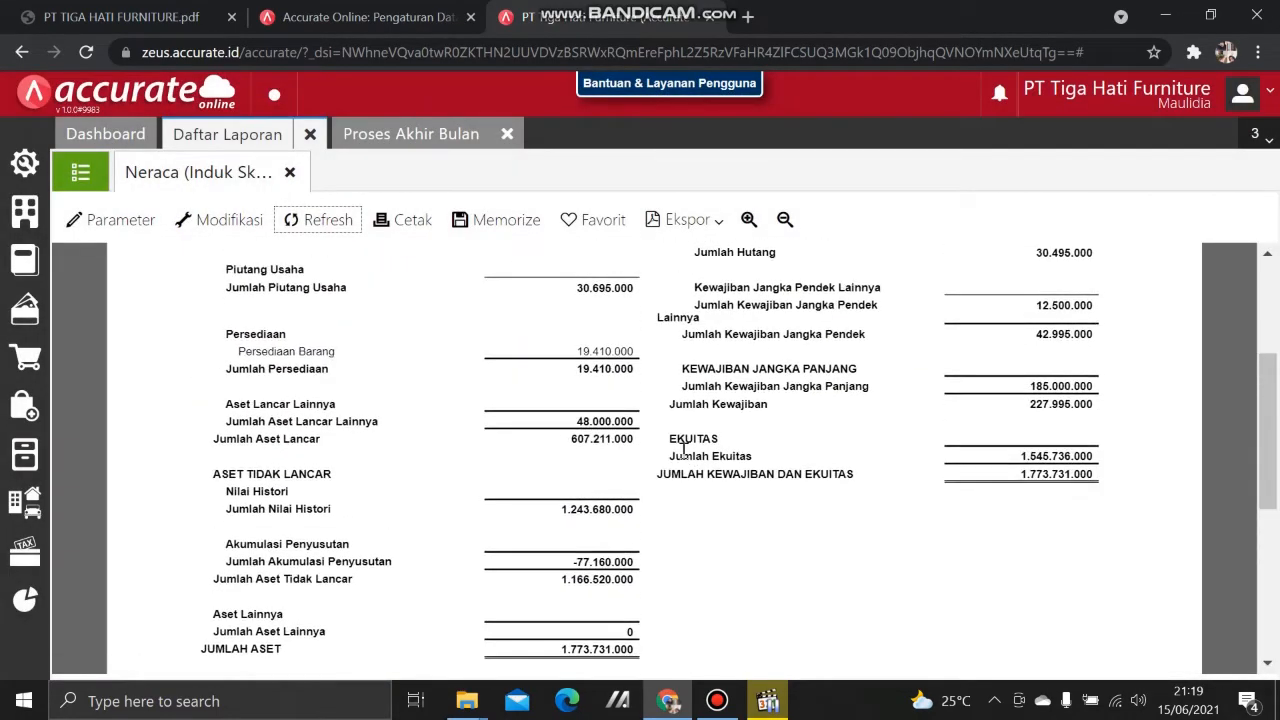
left_click_drag(570, 566, 651, 563)
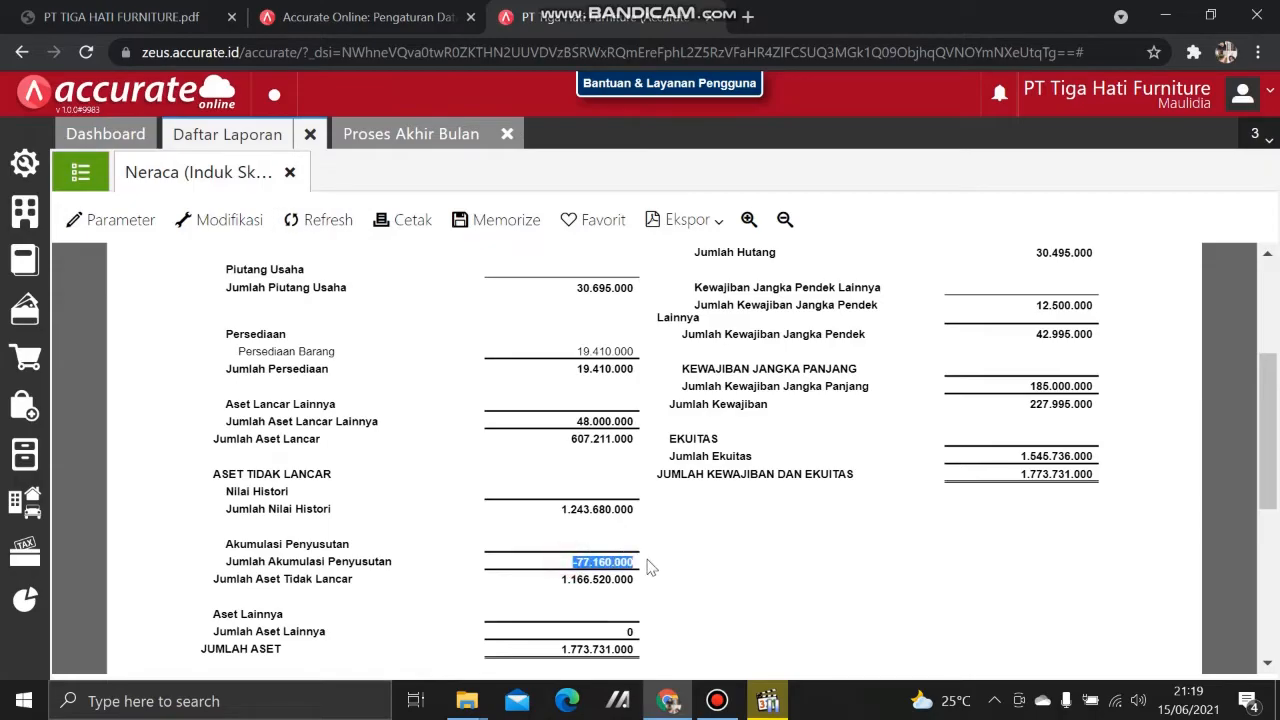
left_click(803, 538)
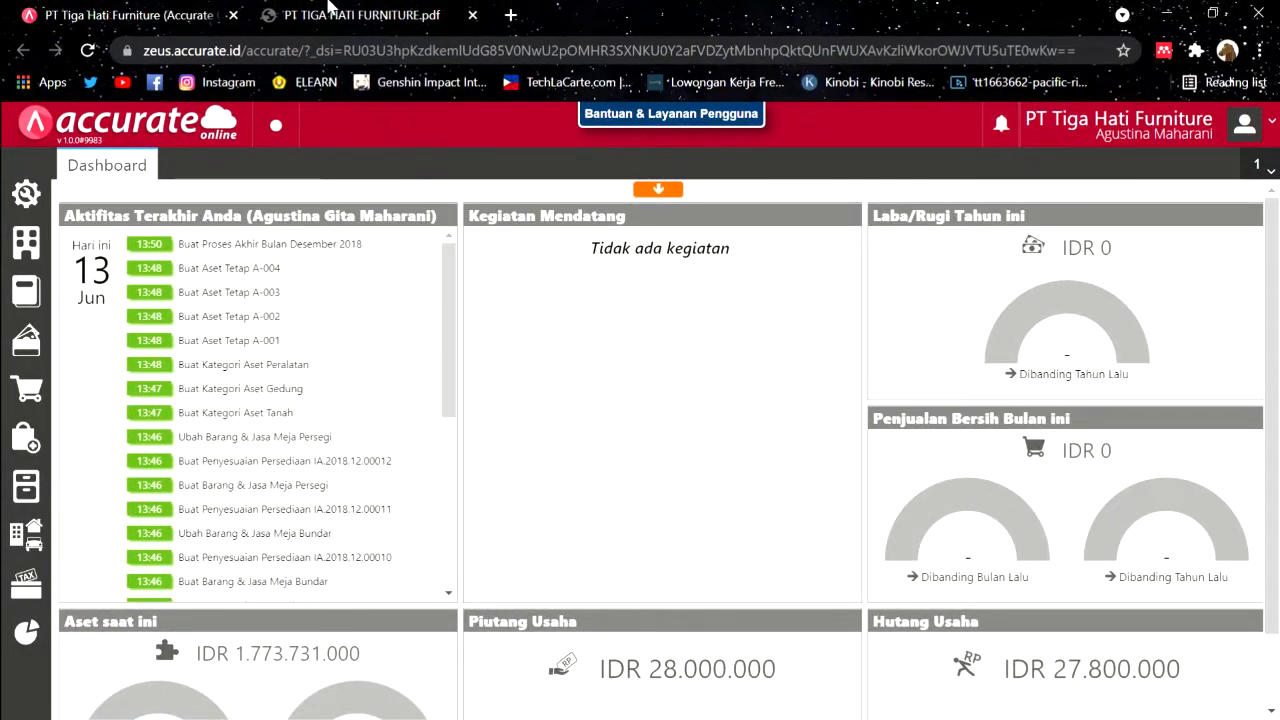
left_click(330, 14)
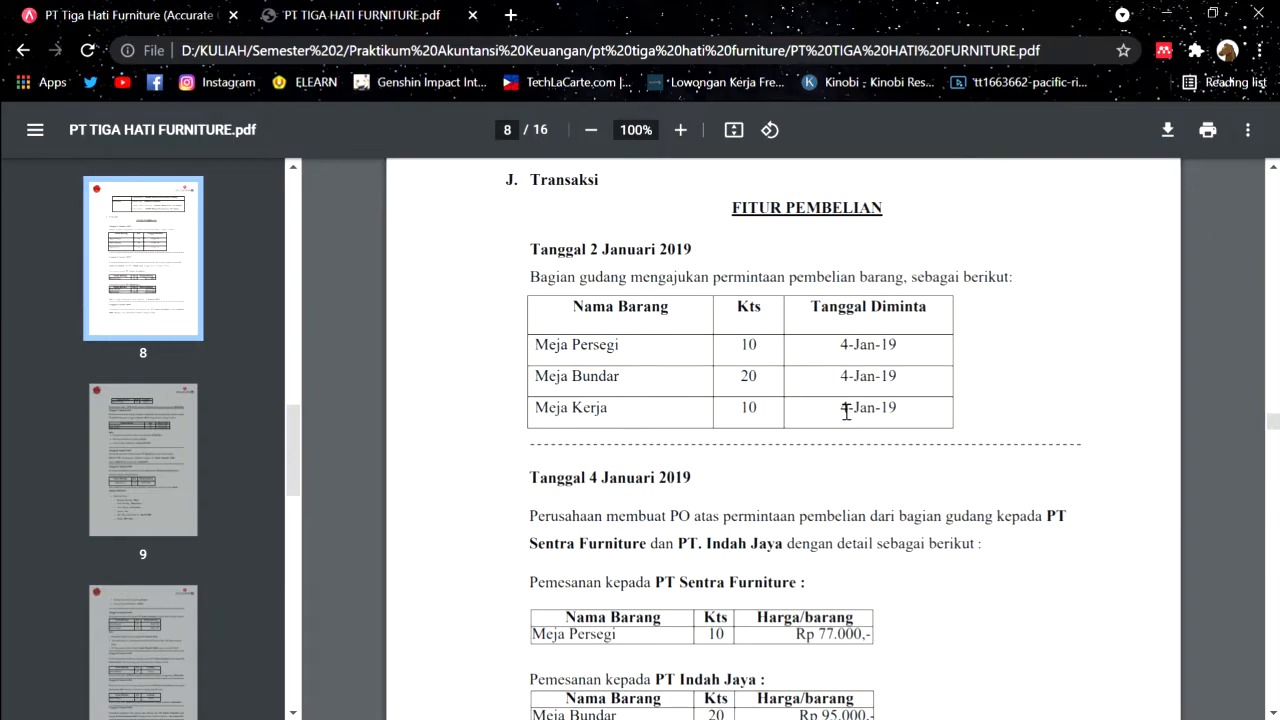
Step: Start a new purchase request dated 02/01/2019
left_click(120, 15)
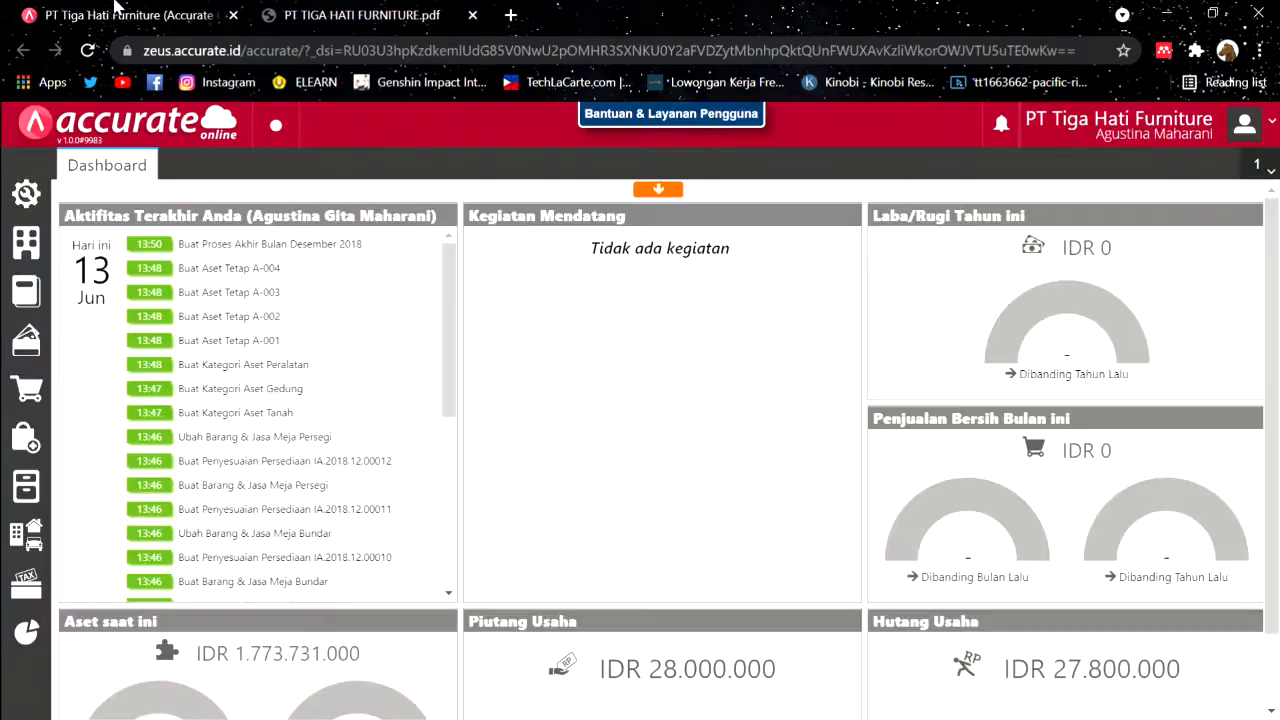
left_click(44, 489)
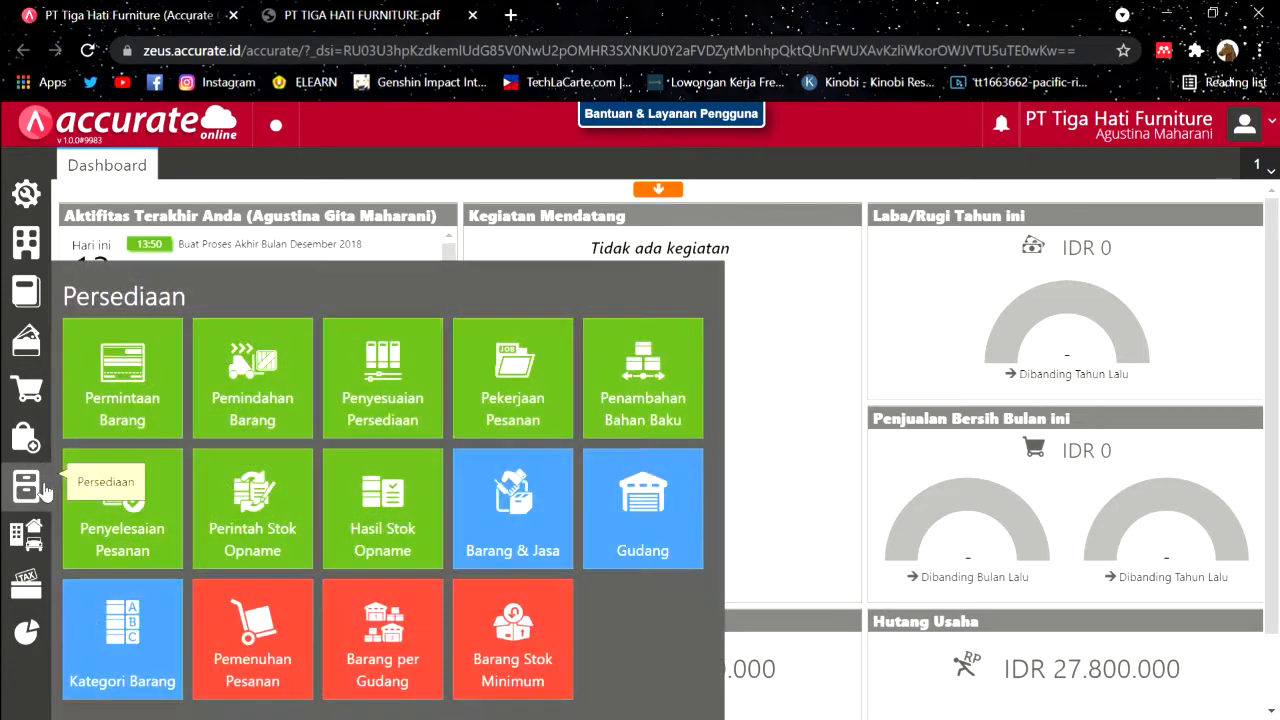
left_click(112, 375)
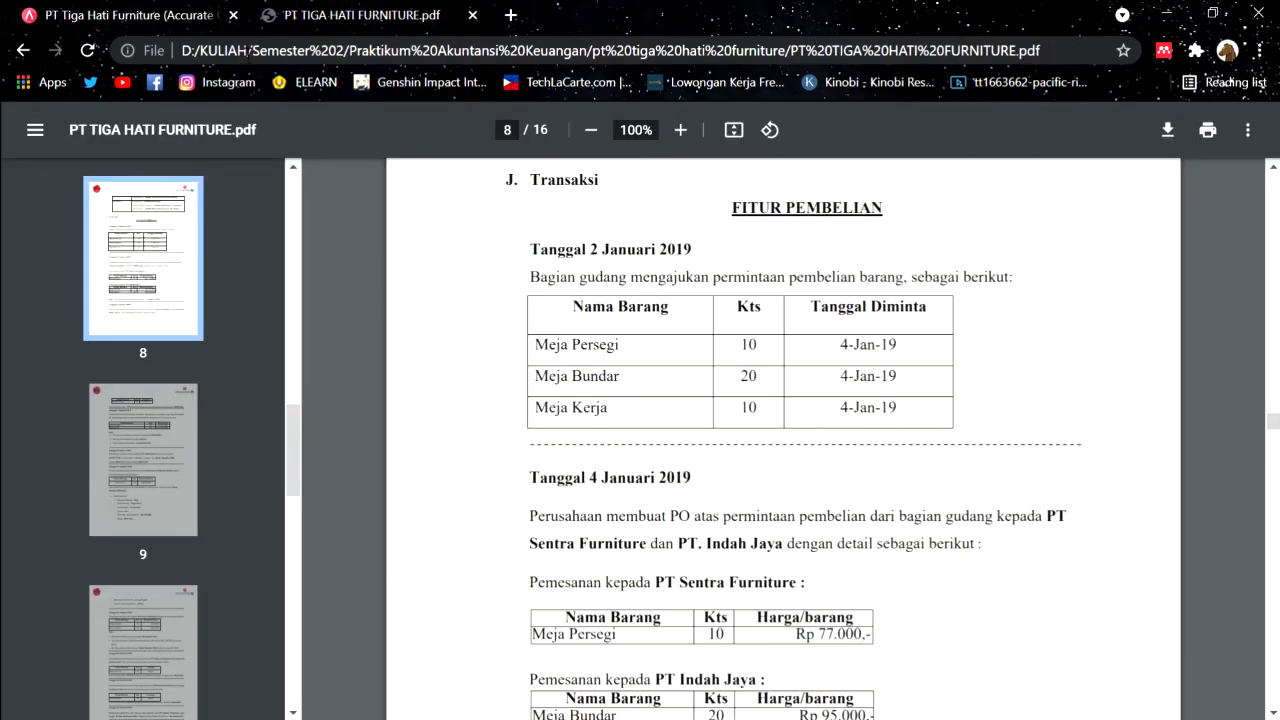
left_click(150, 15)
type("02/01/2019")
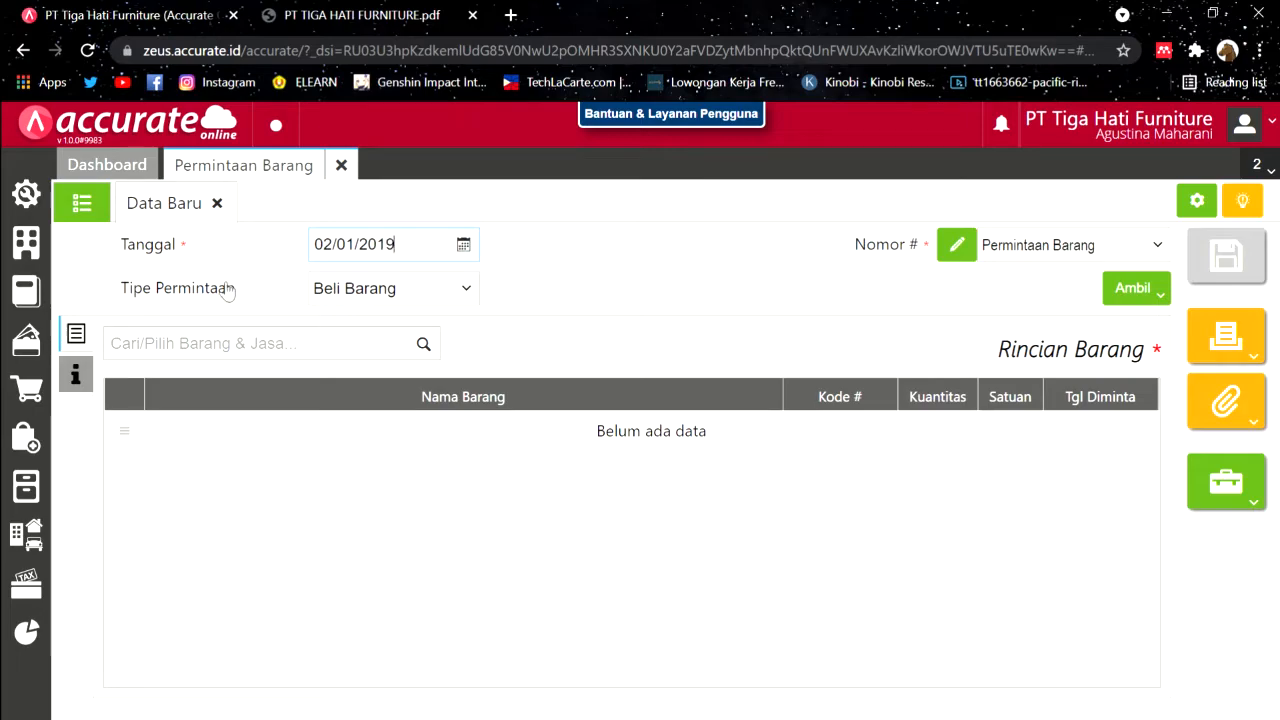
Step: Add Meja Persegi with quantity 10 as the first requested item
left_click(425, 343)
scroll(298, 455, "down", 3)
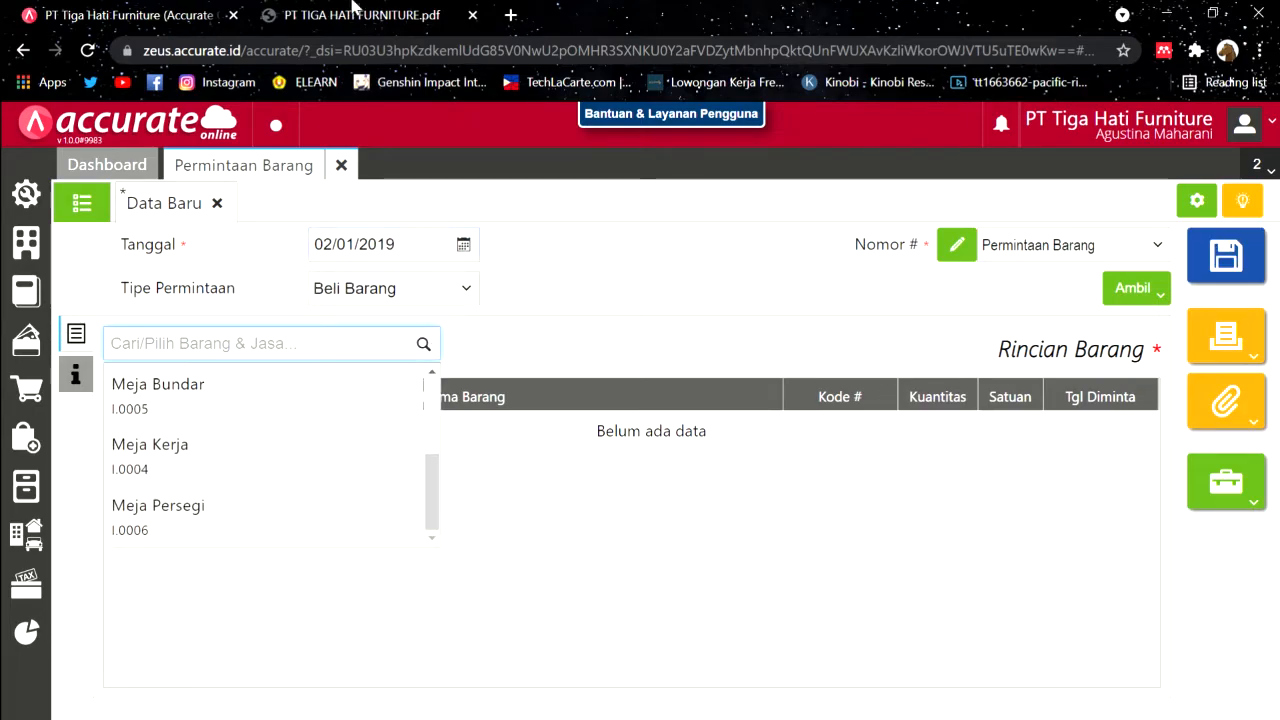
left_click(356, 16)
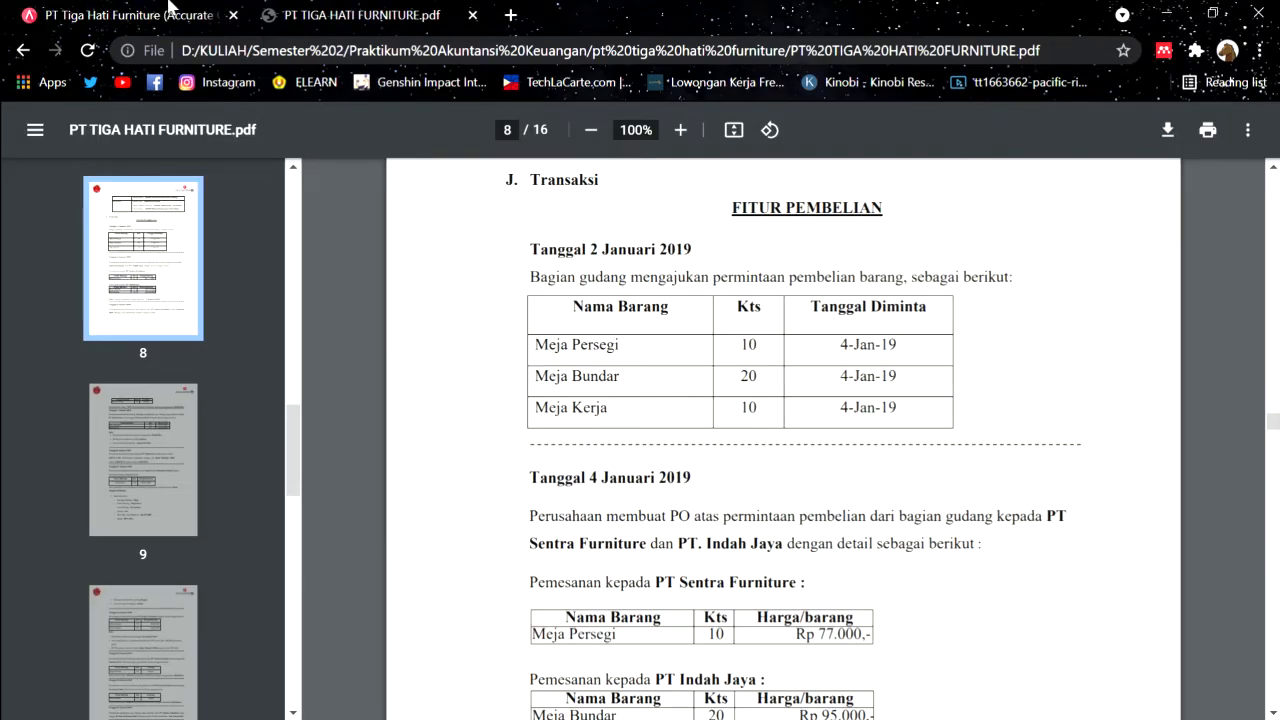
left_click(92, 12)
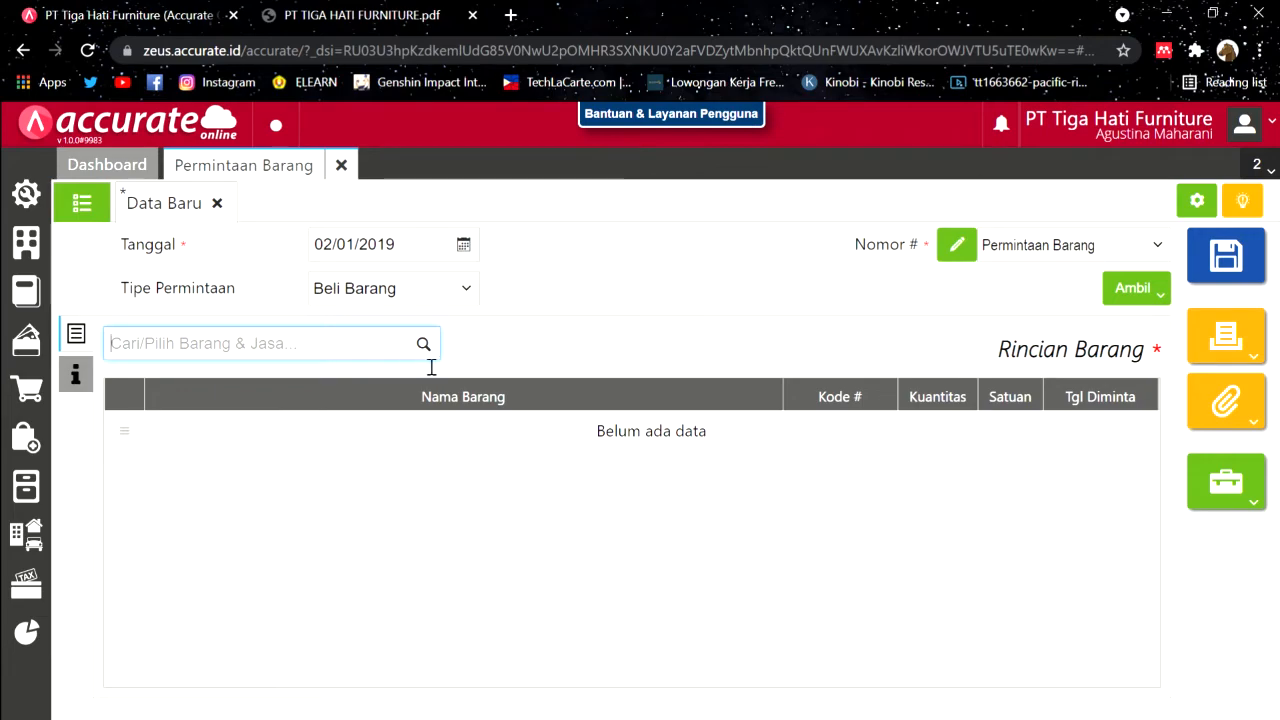
scroll(305, 487, "down", 3)
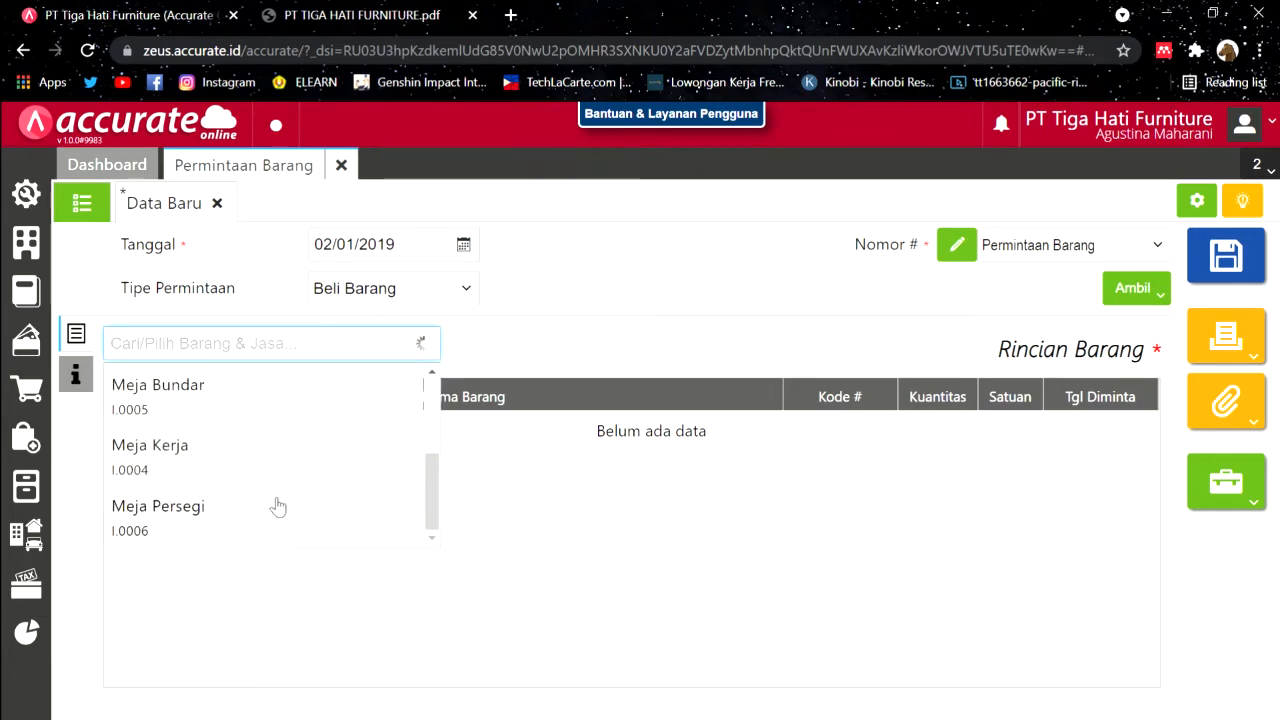
left_click(277, 509)
left_click(700, 446)
type("0")
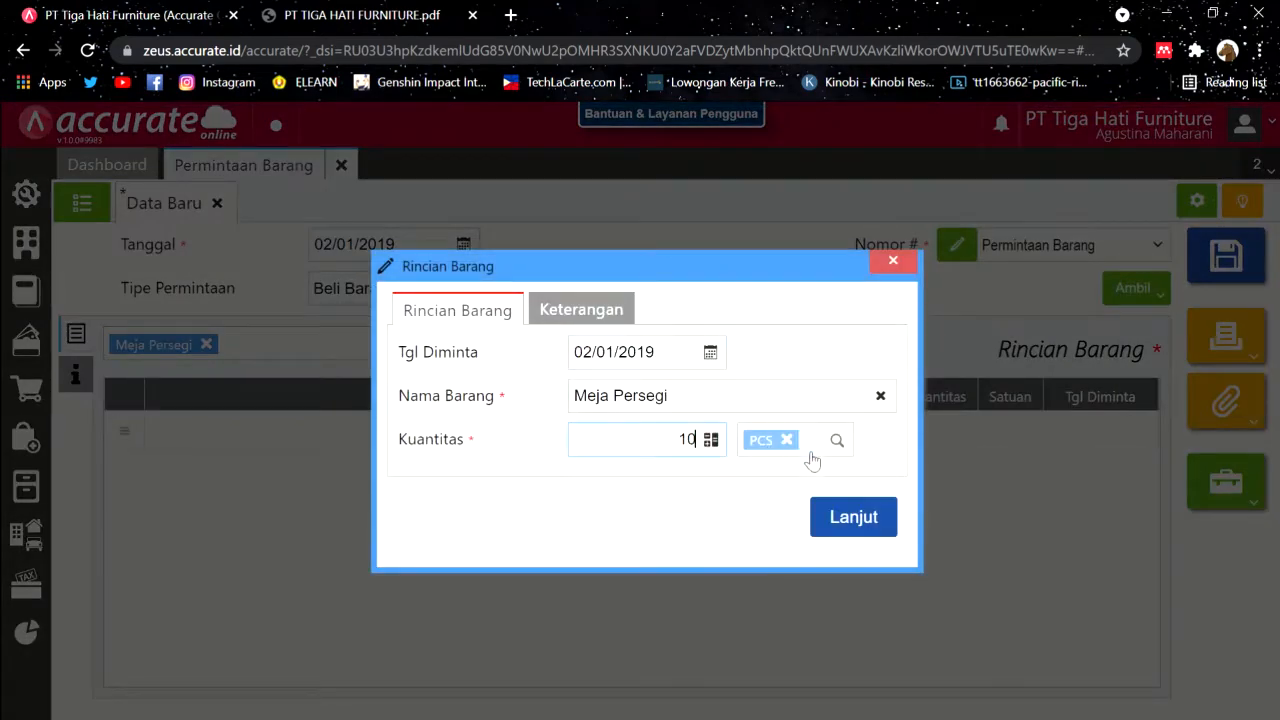
left_click(845, 530)
Step: Add Meja Bundar (quantity 20) and Meja Kerja (quantity 10) to the request
left_click(424, 343)
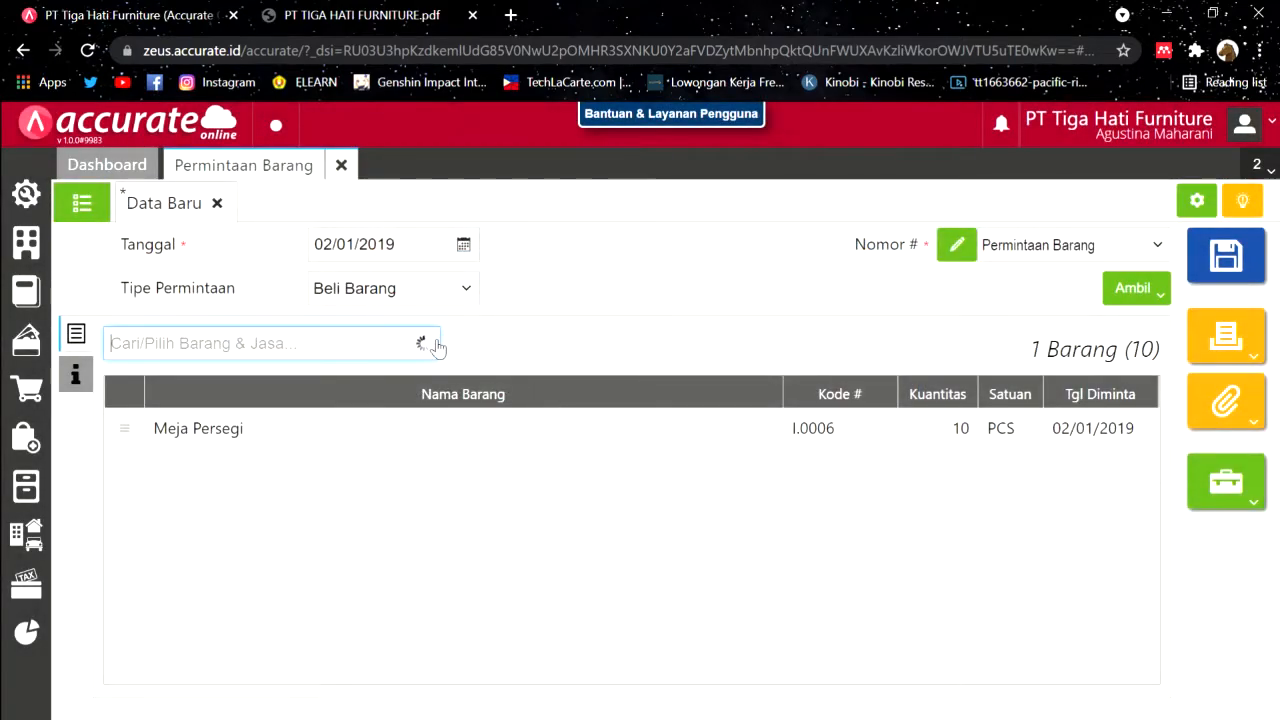
scroll(309, 477, "down", 3)
left_click(294, 400)
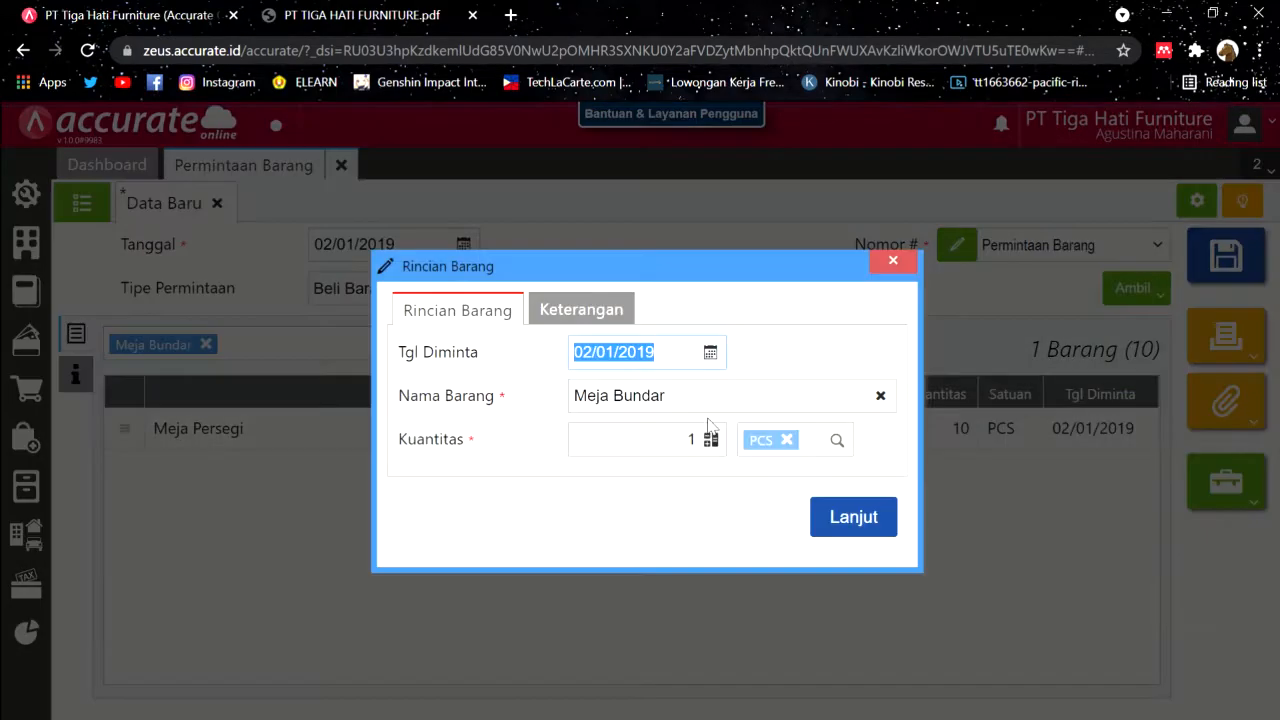
left_click(865, 530)
left_click(435, 343)
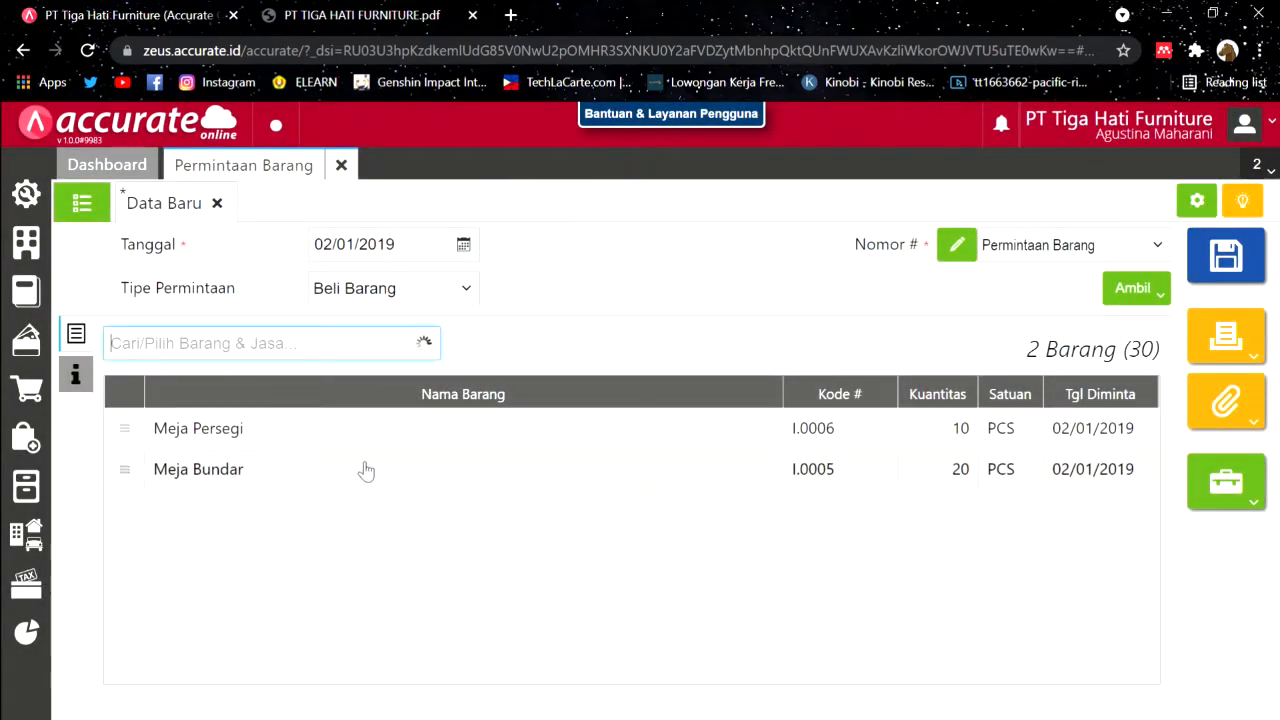
scroll(315, 502, "down", 3)
left_click(258, 447)
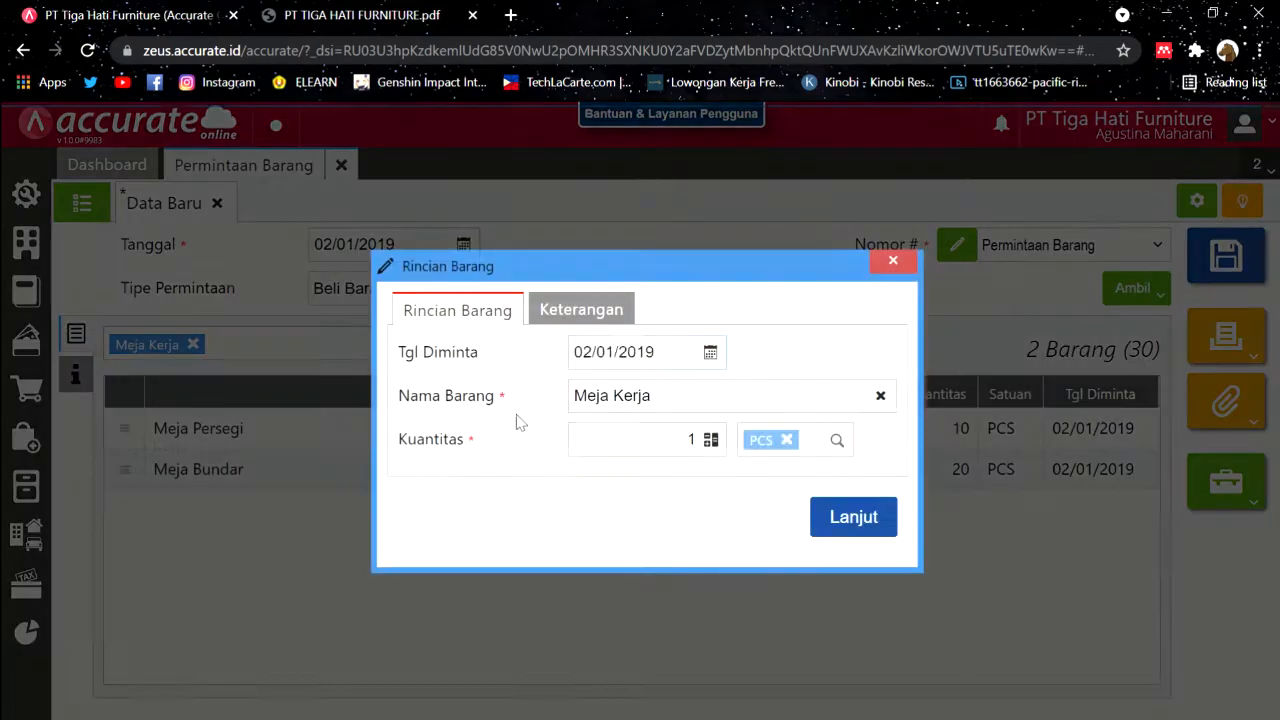
left_click(706, 450)
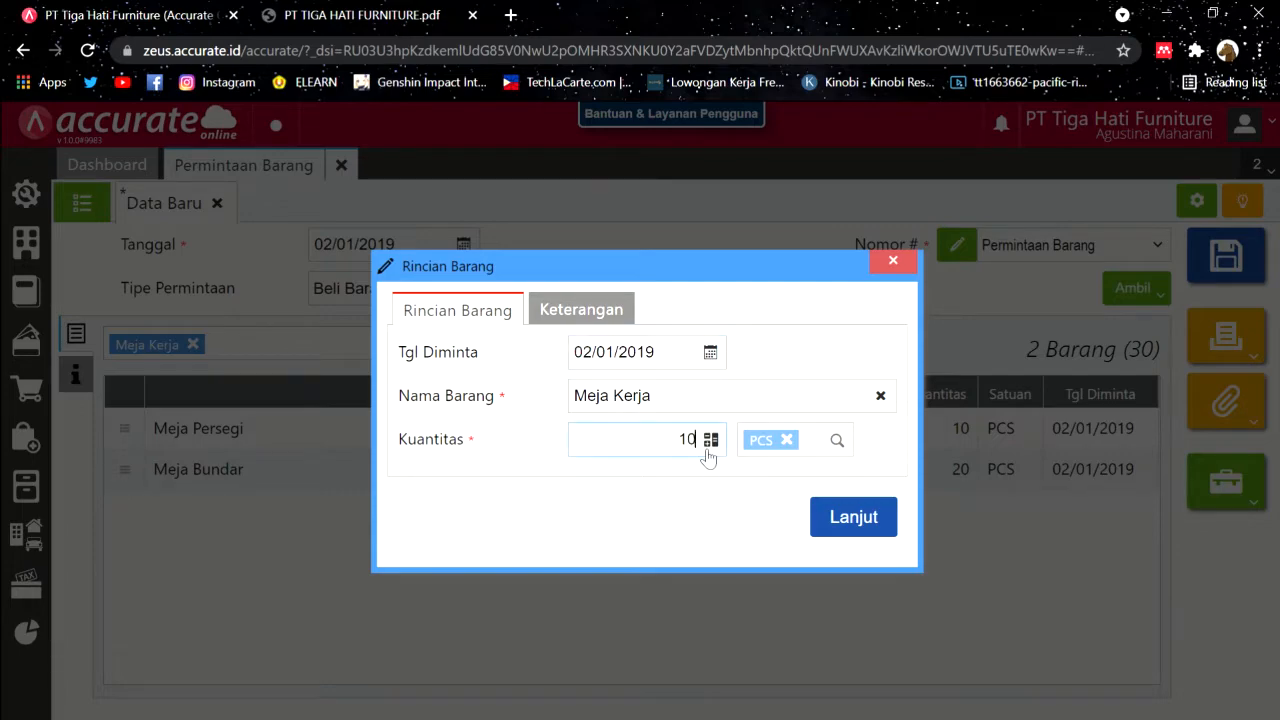
type("0")
left_click(862, 528)
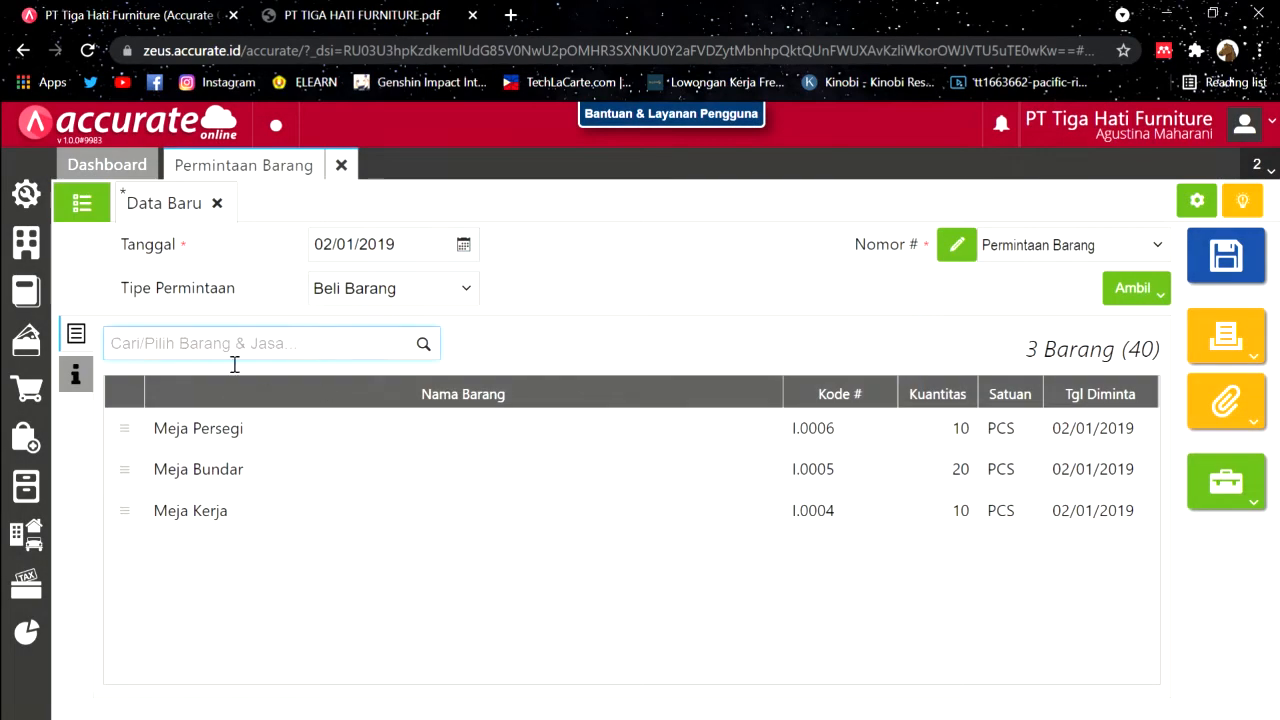
Step: Save the 40-PCS purchase request and close its form
left_click(75, 373)
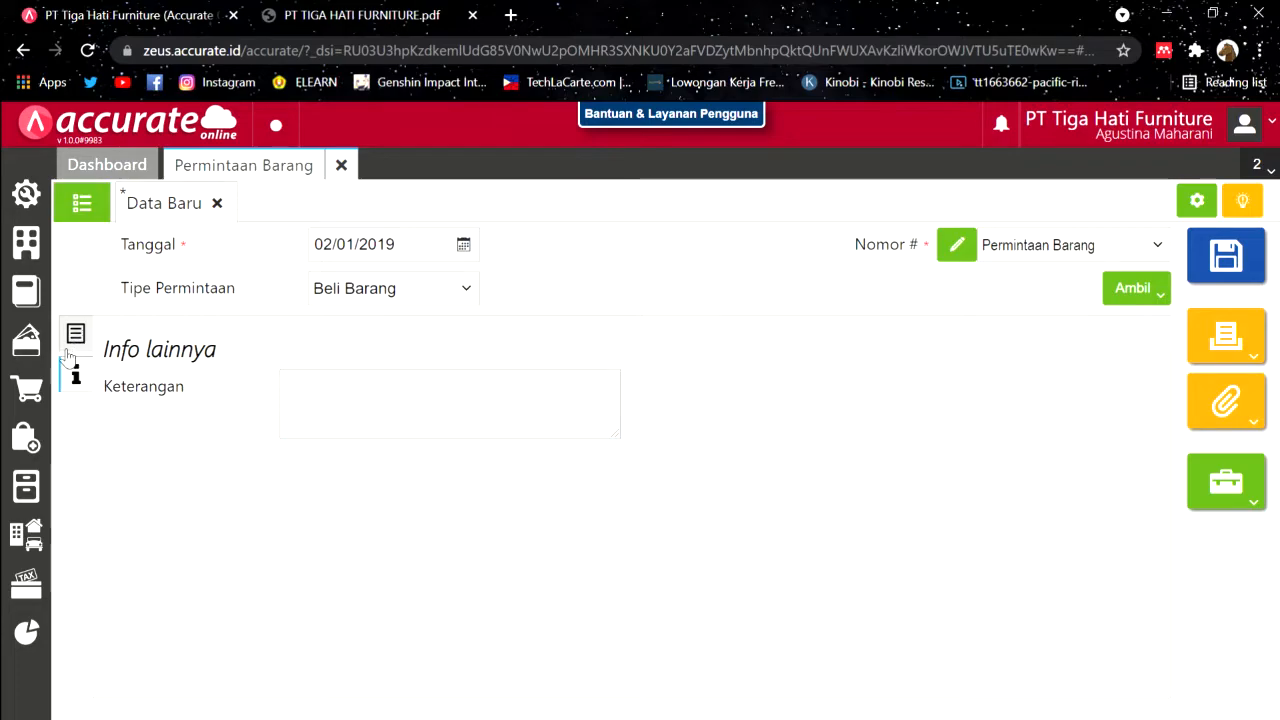
left_click_drag(80, 335, 148, 312)
left_click(75, 333)
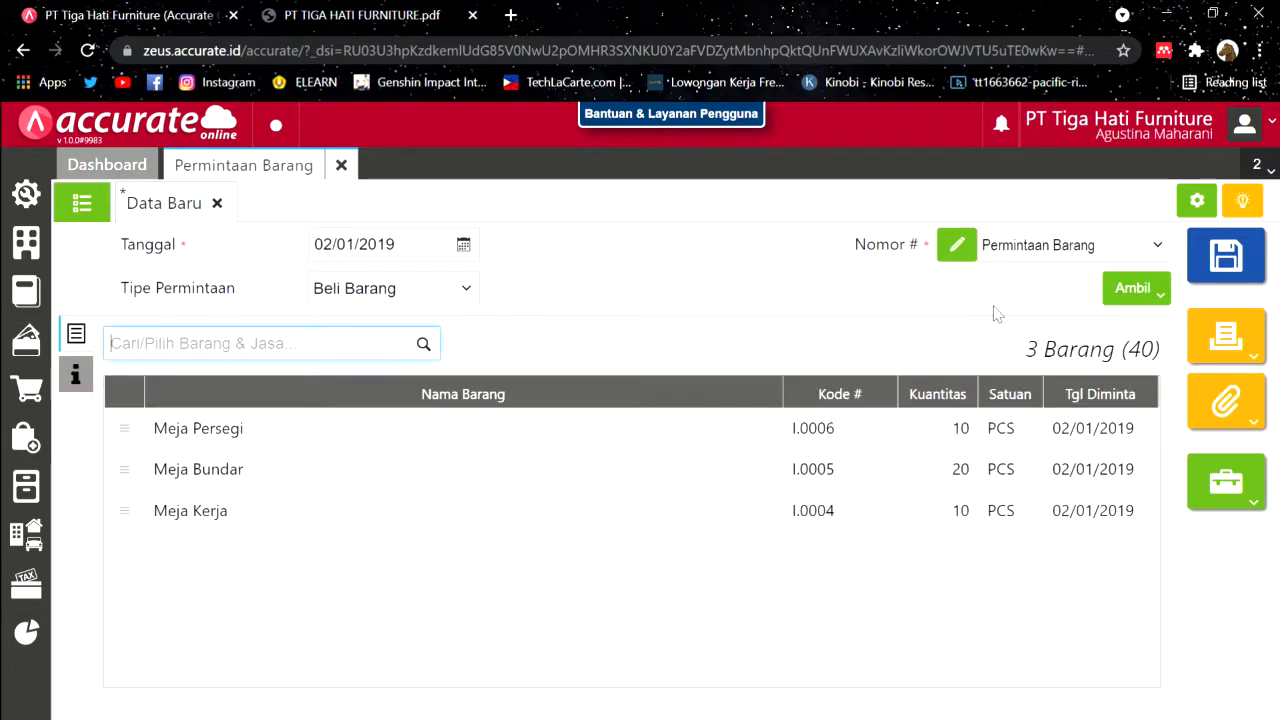
left_click(1252, 272)
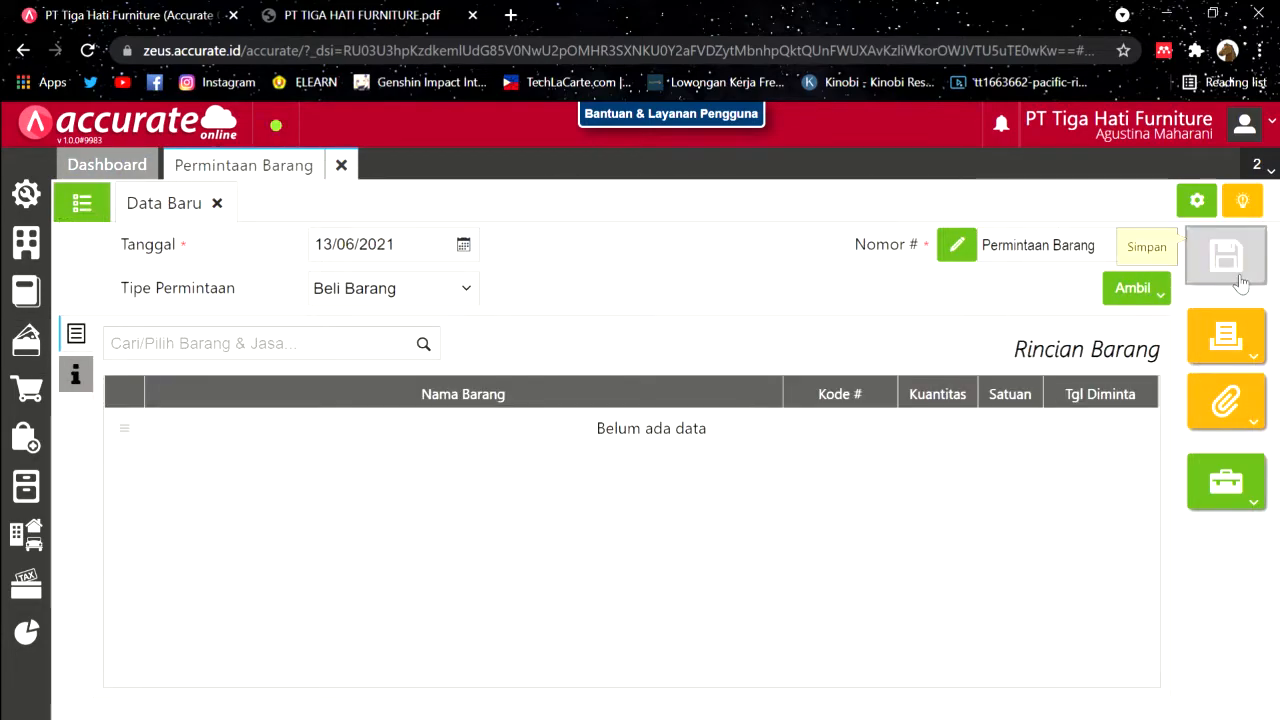
left_click(349, 167)
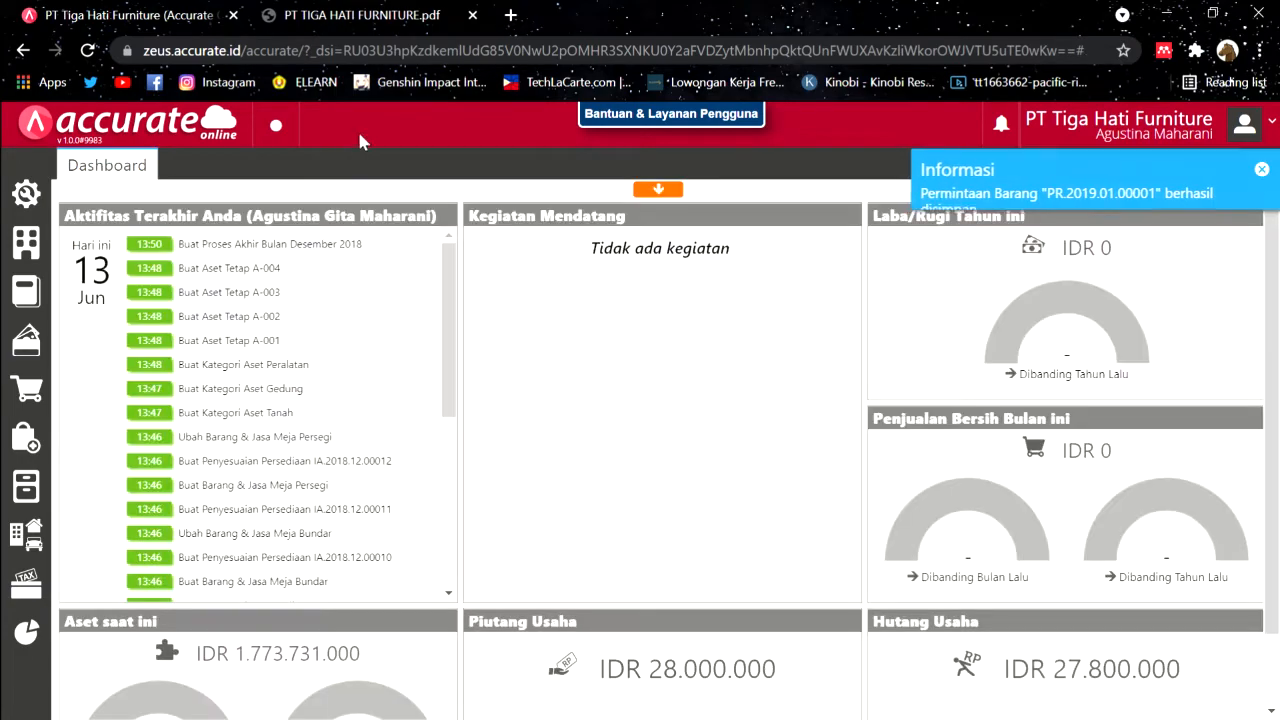
Step: Review the case PDF, then start a new Pesanan Pembelian form
left_click(370, 15)
scroll(727, 470, "down", 2)
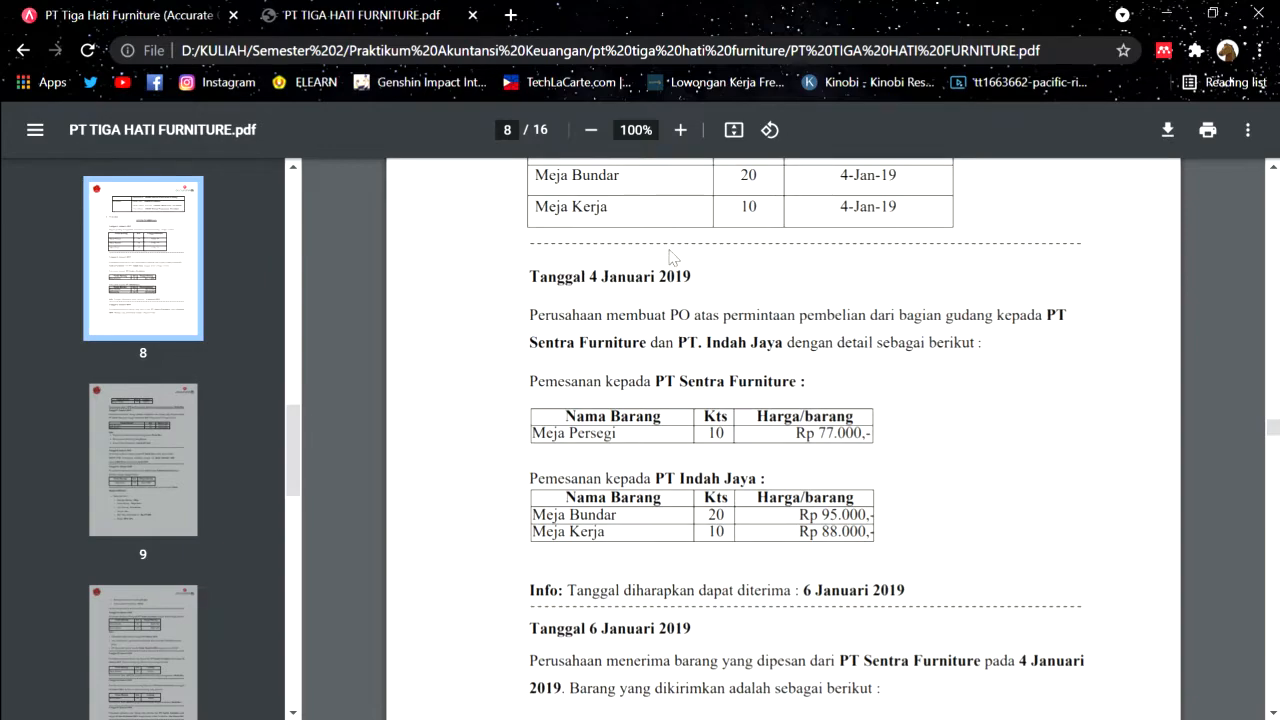
scroll(669, 257, "down", 1)
scroll(669, 257, "up", 1)
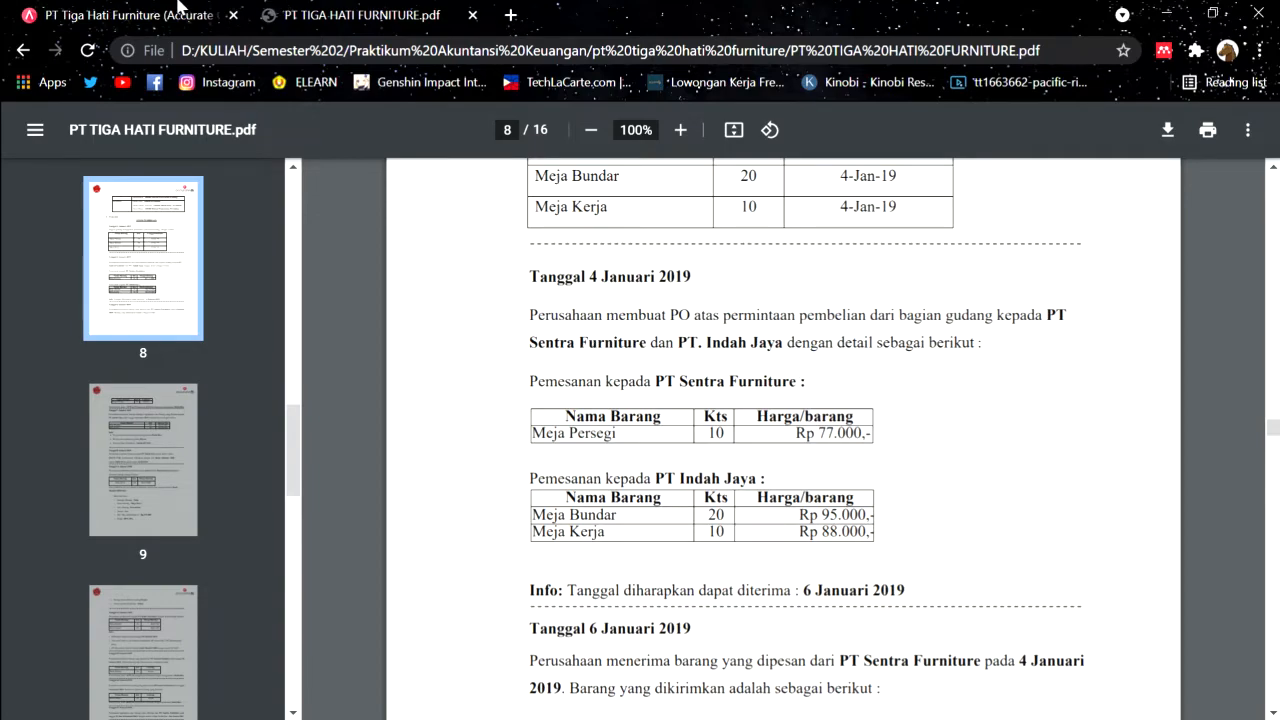
left_click(178, 10)
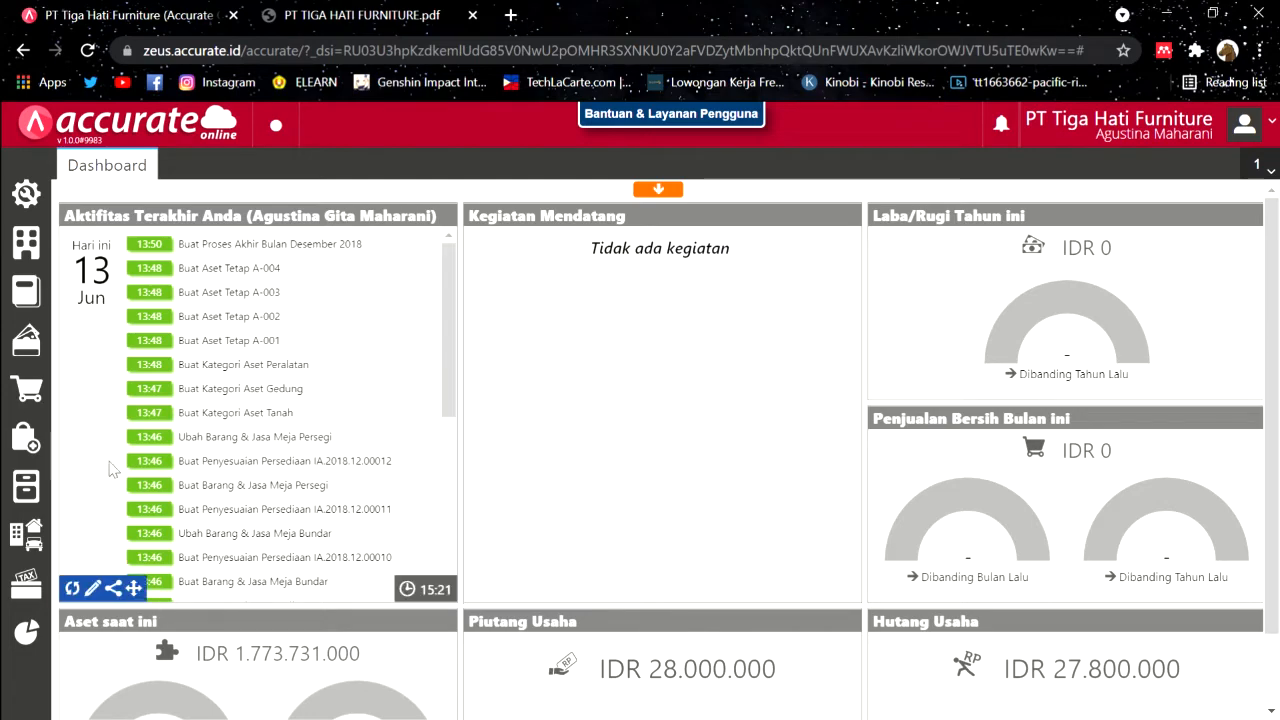
left_click(33, 436)
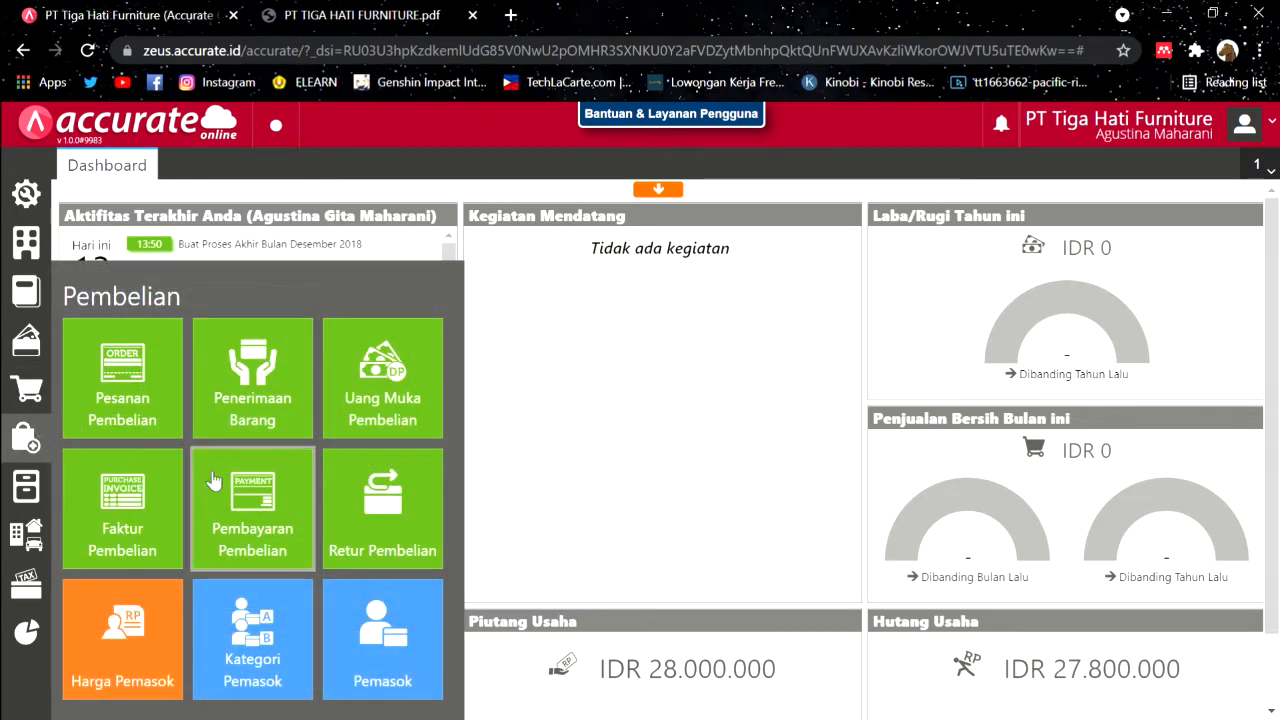
left_click(171, 378)
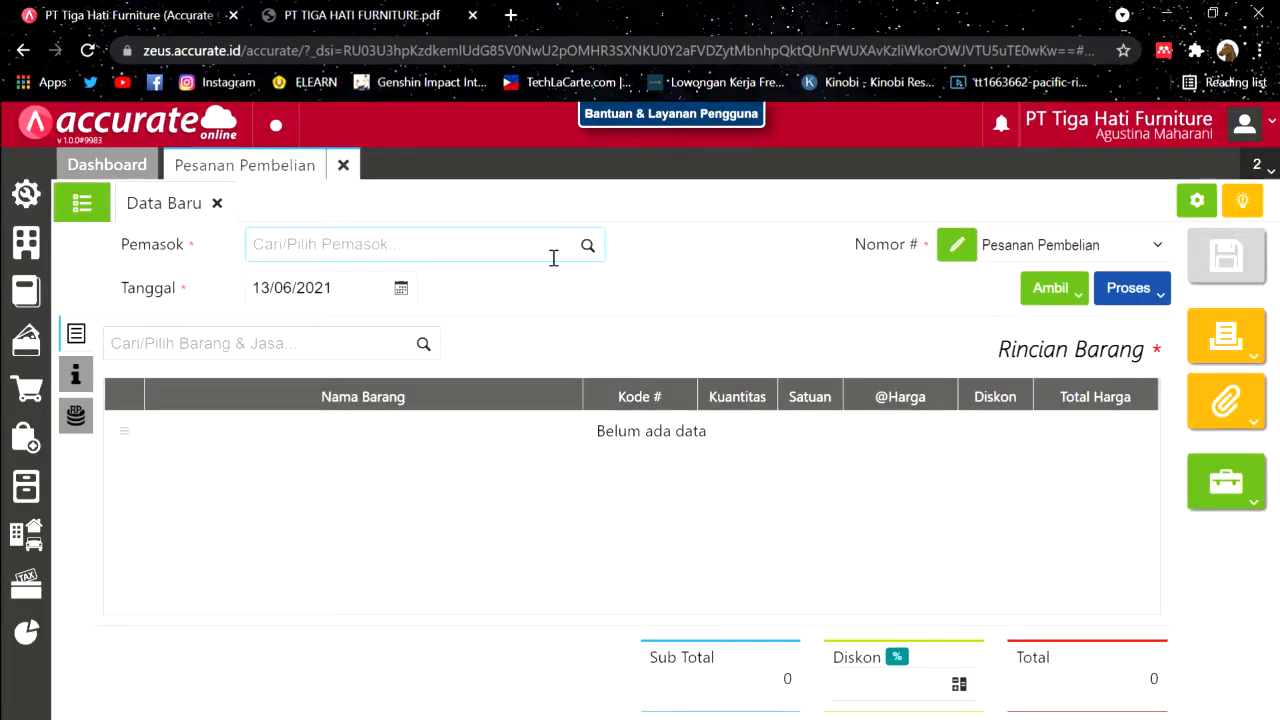
Step: Set the order's supplier to PT Sentra Furniture and its date to 04/01/2019
left_click(388, 8)
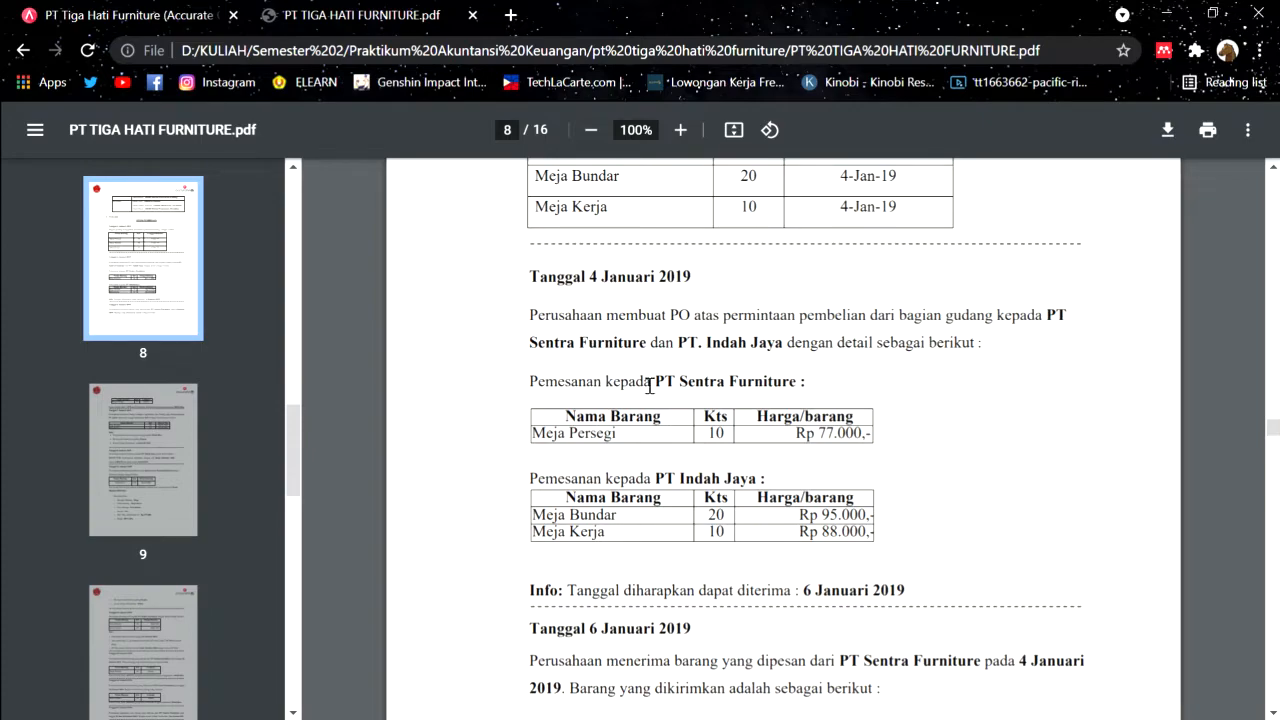
scroll(655, 395, "down", 1)
left_click(200, 13)
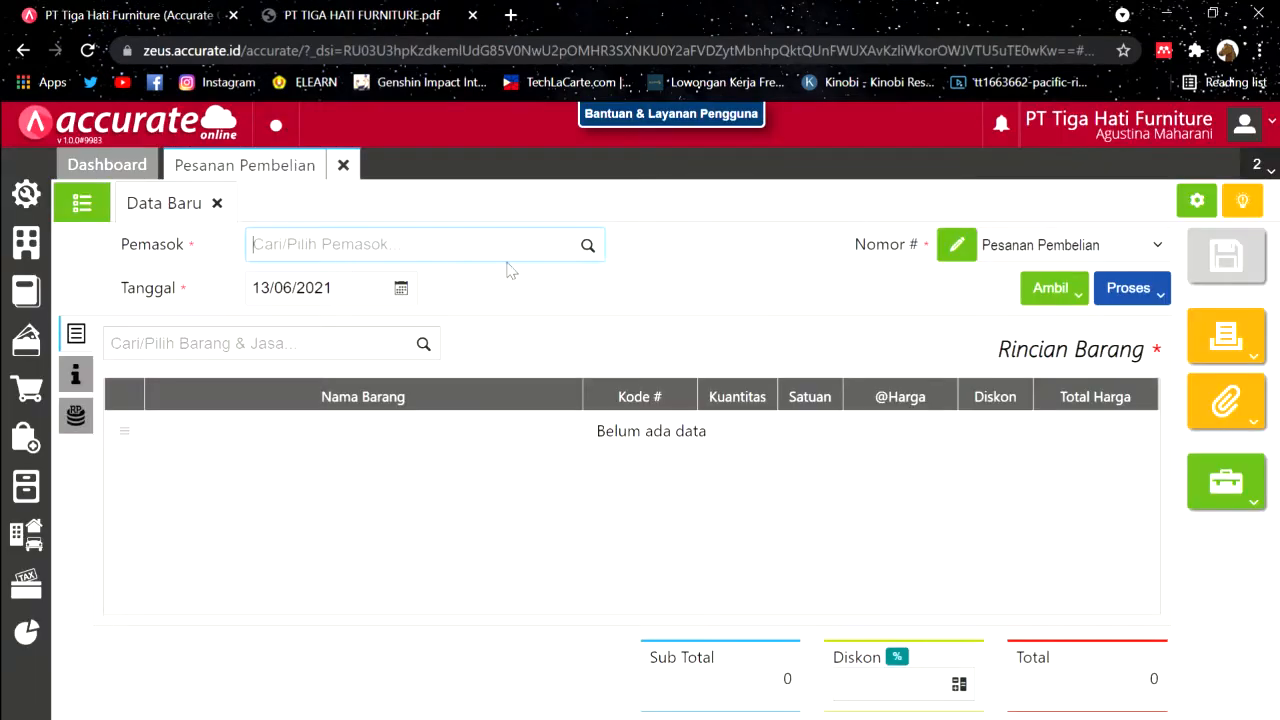
left_click(590, 246)
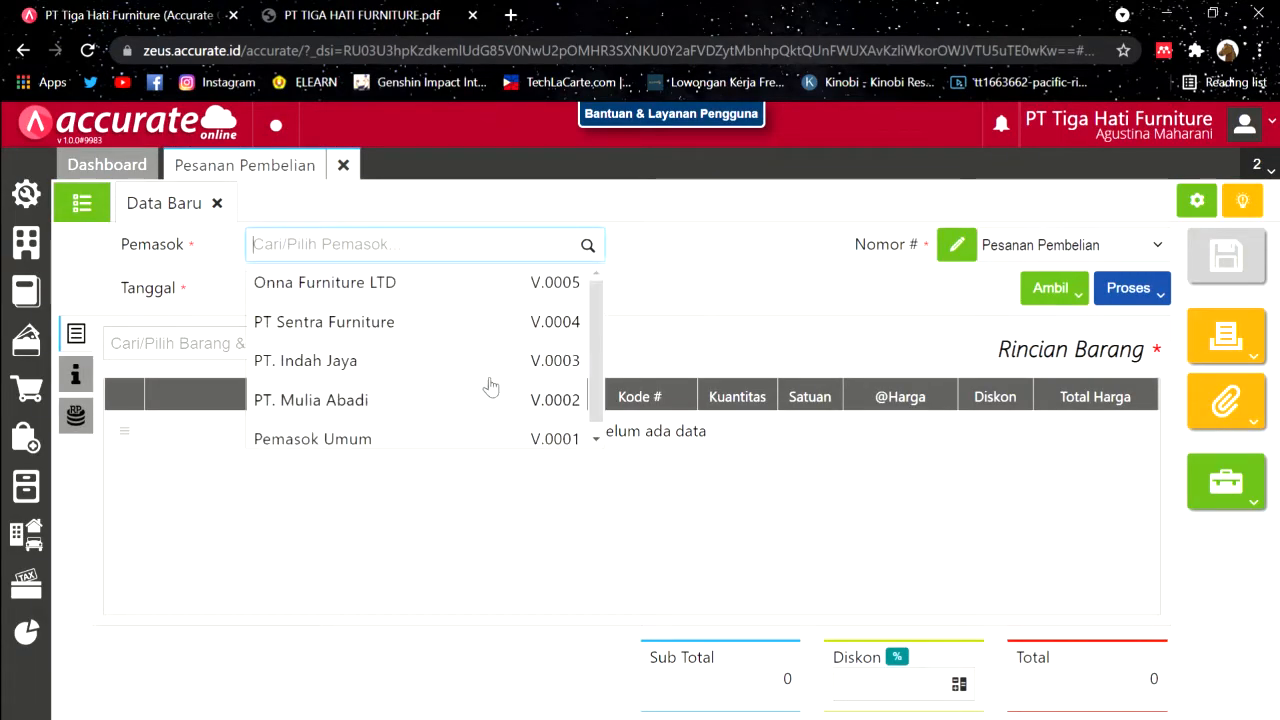
left_click(484, 322)
left_click(381, 298)
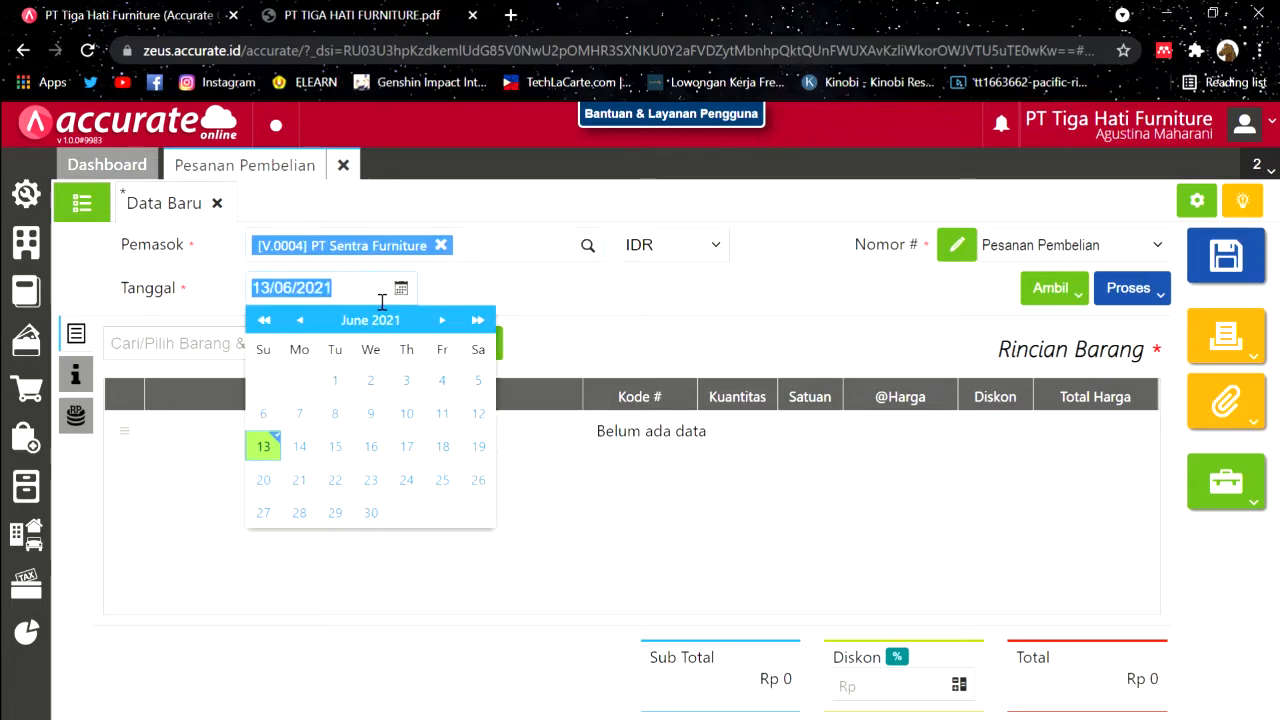
type("04")
type("0")
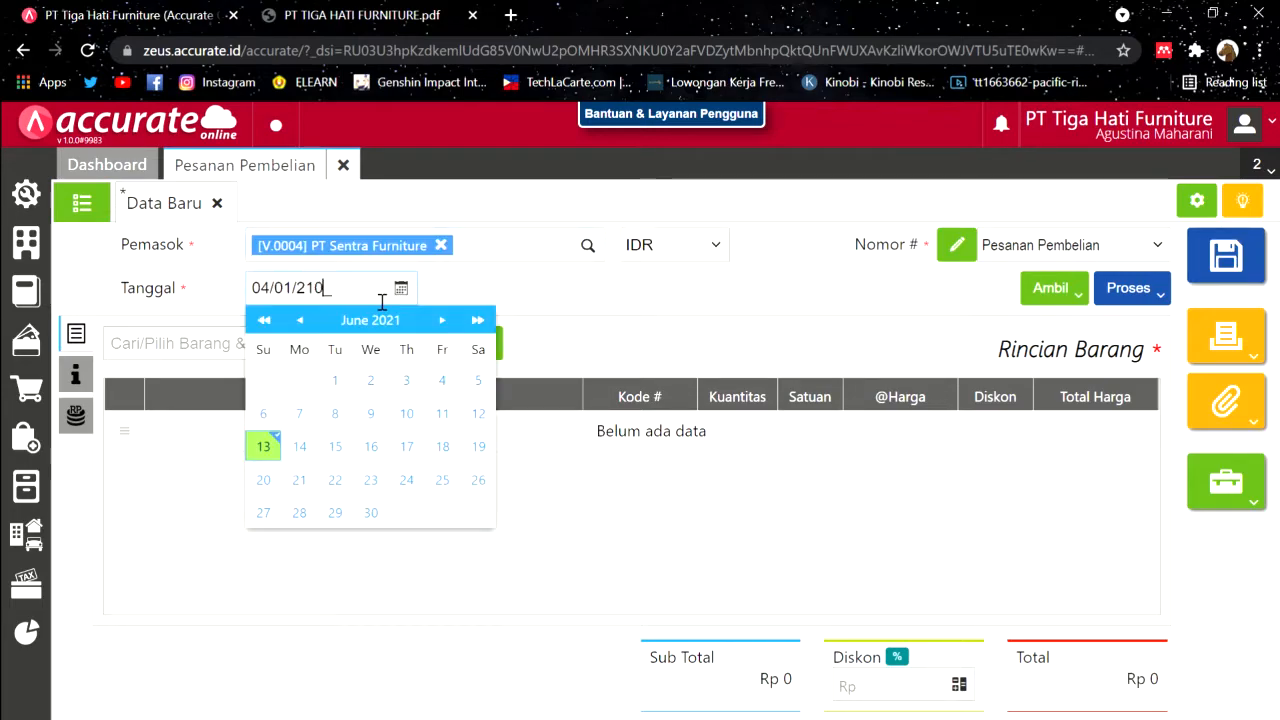
type("121019")
left_click(190, 338)
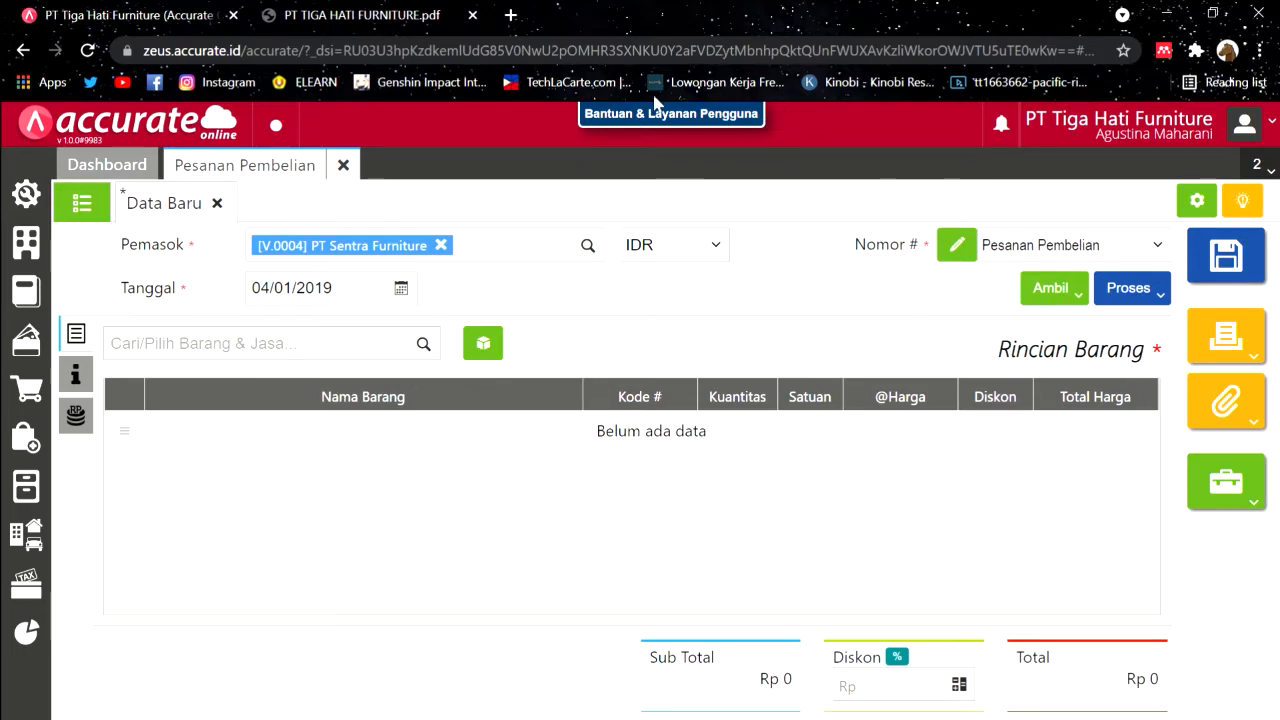
left_click(1062, 289)
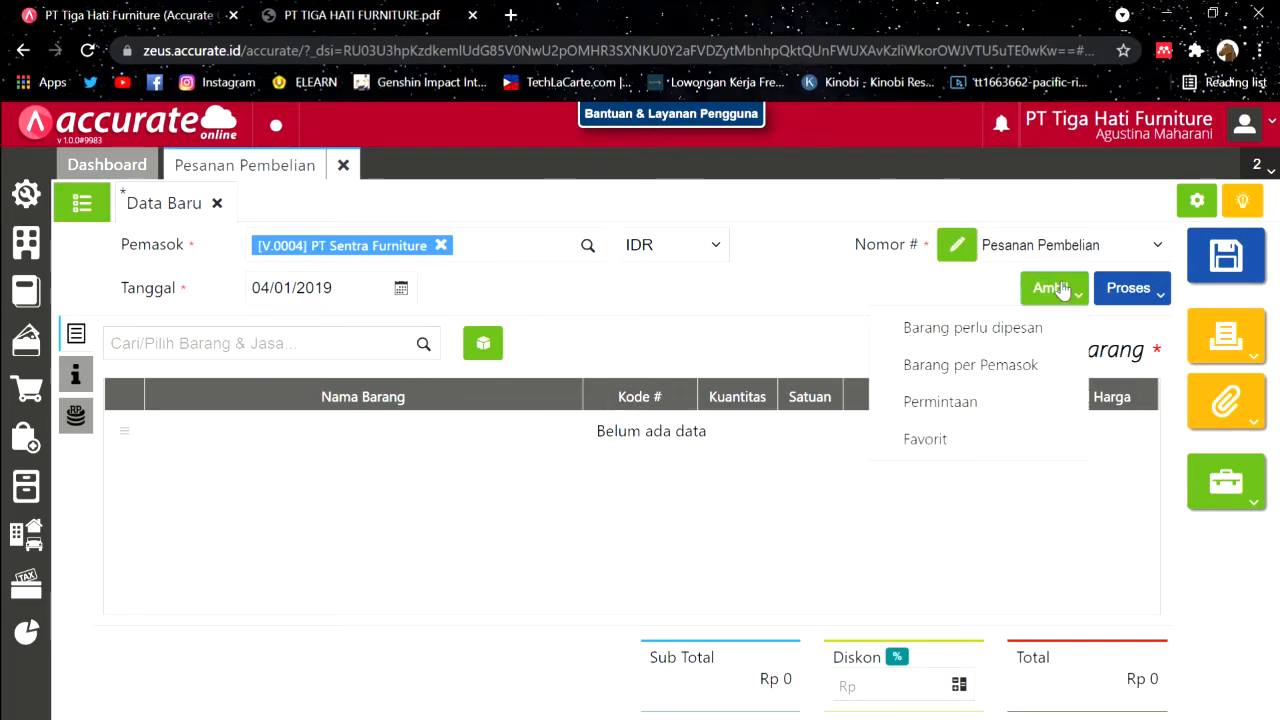
Step: Copy only the Meja Persegi line from request PR.2019.01.00001 into the order
left_click(920, 402)
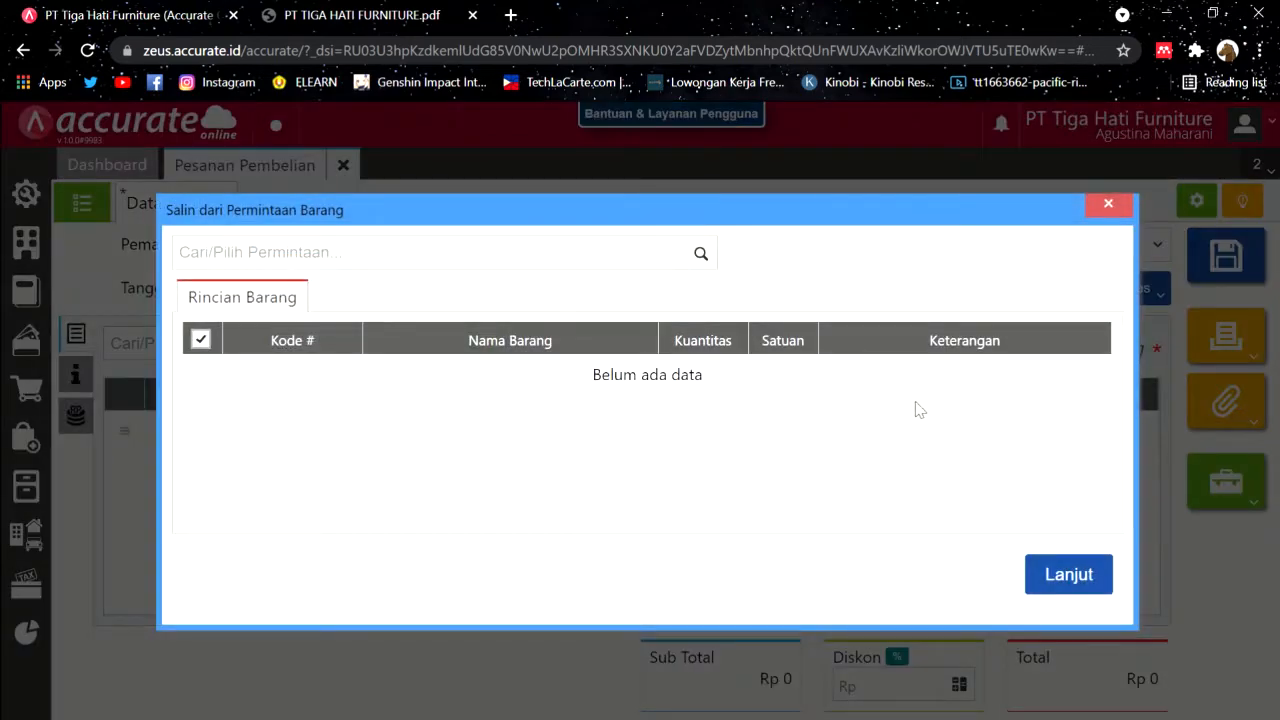
left_click(704, 256)
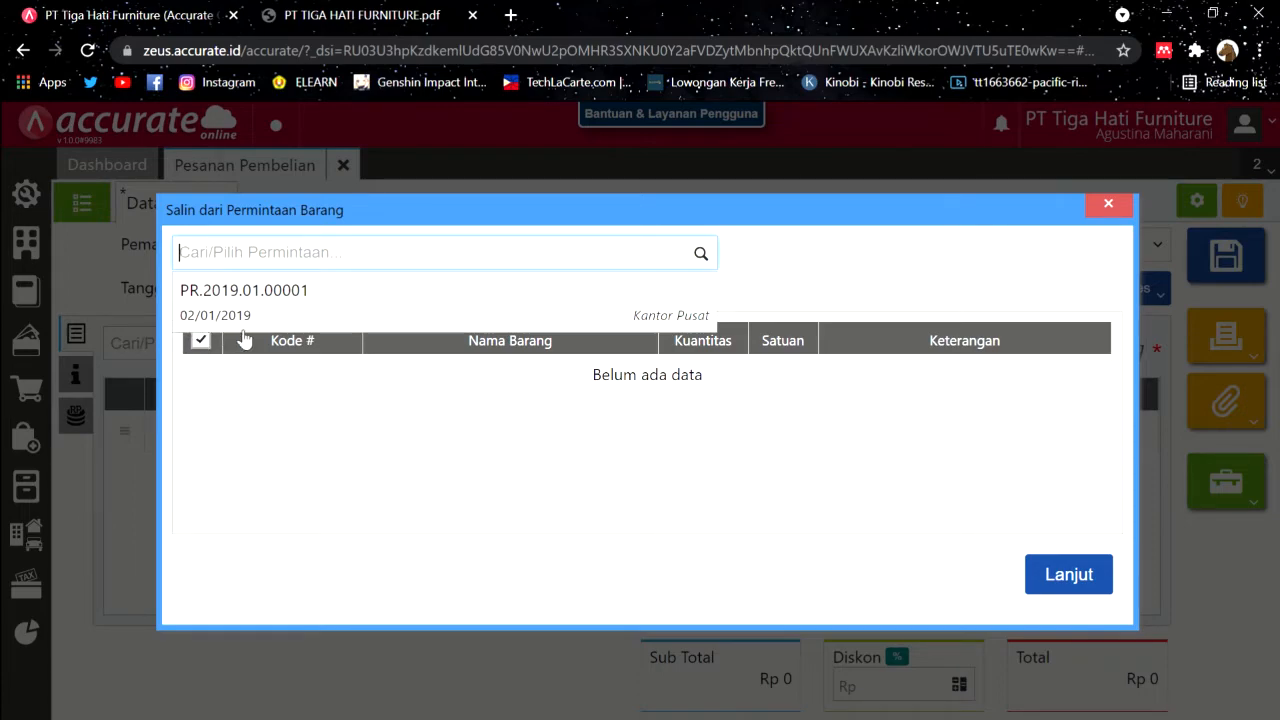
left_click(493, 297)
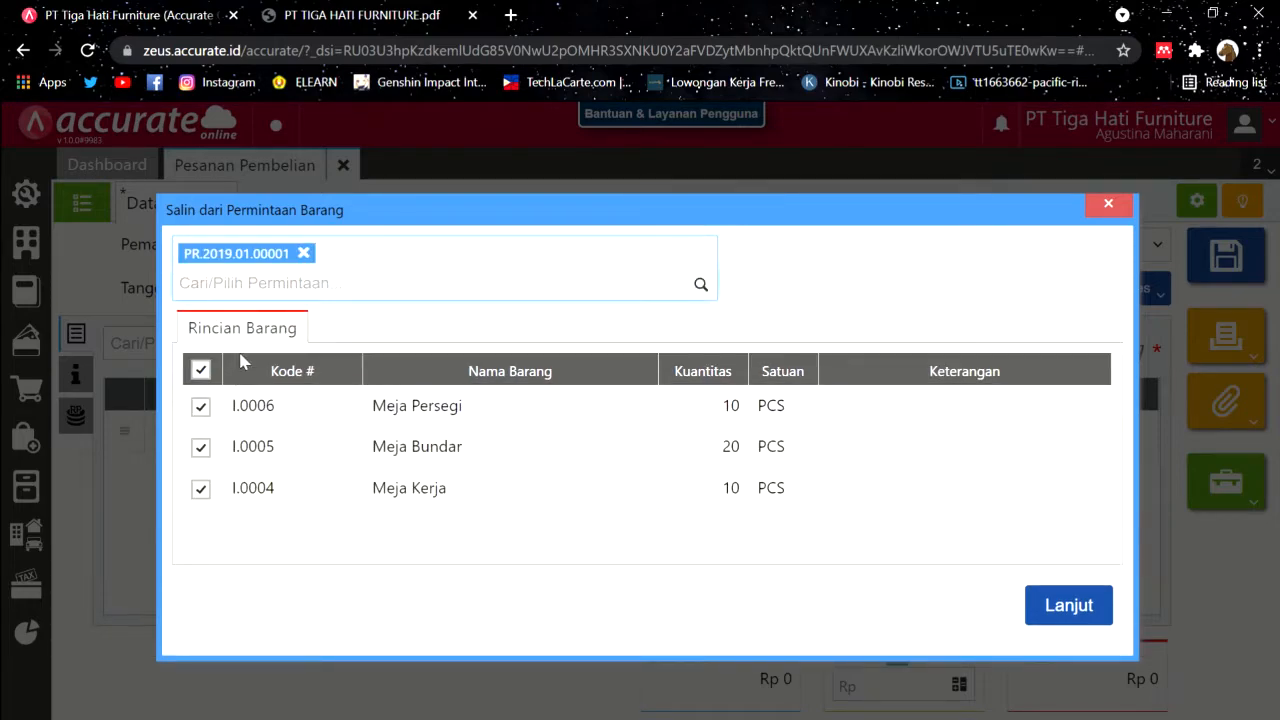
left_click(336, 10)
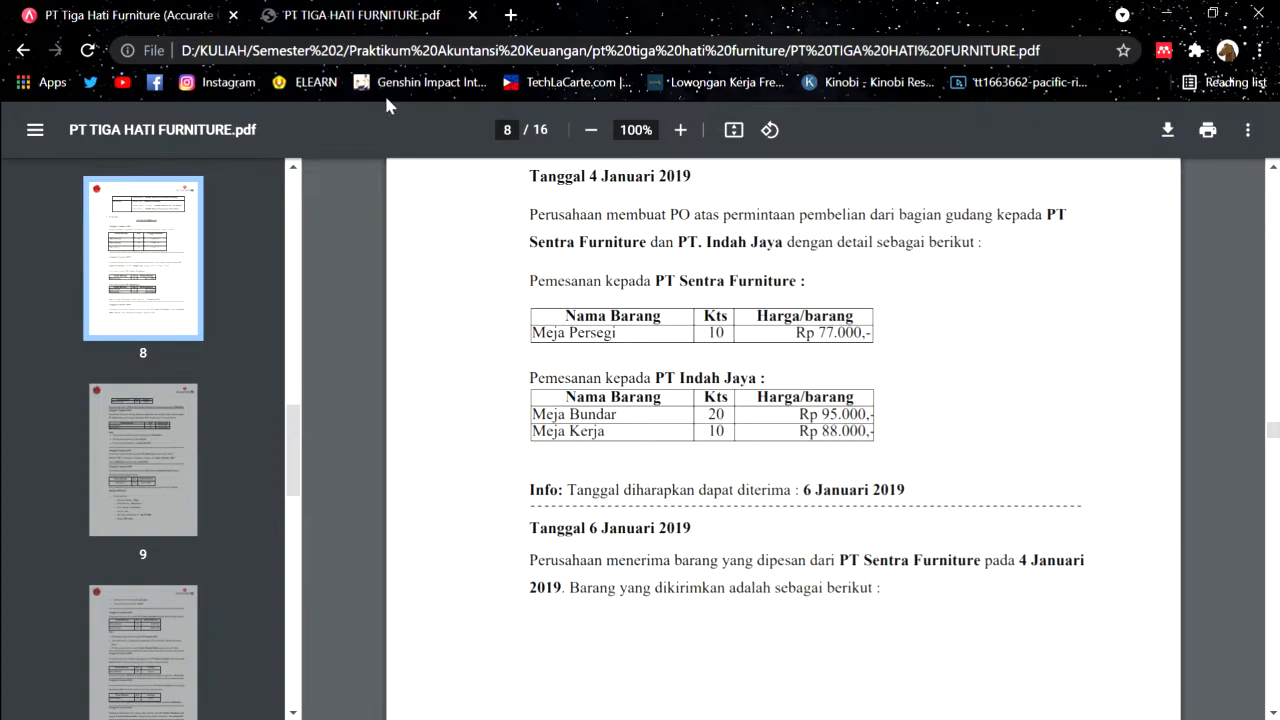
left_click(189, 10)
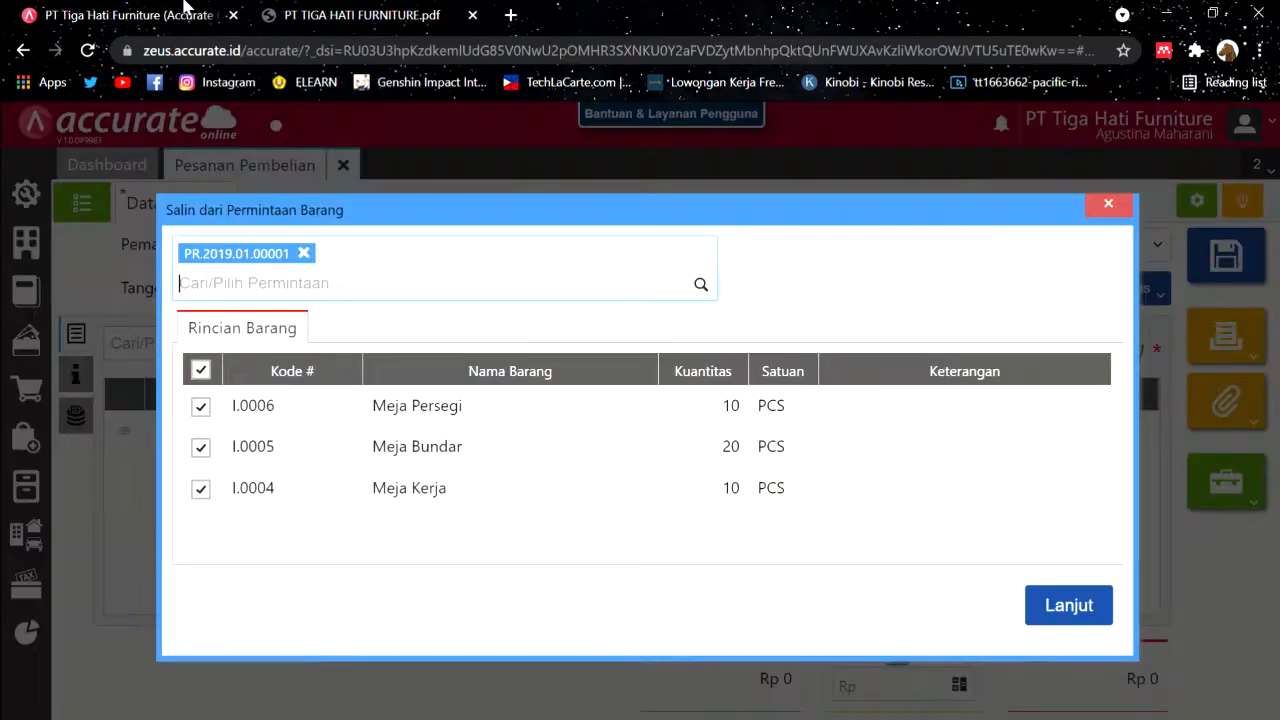
left_click(201, 371)
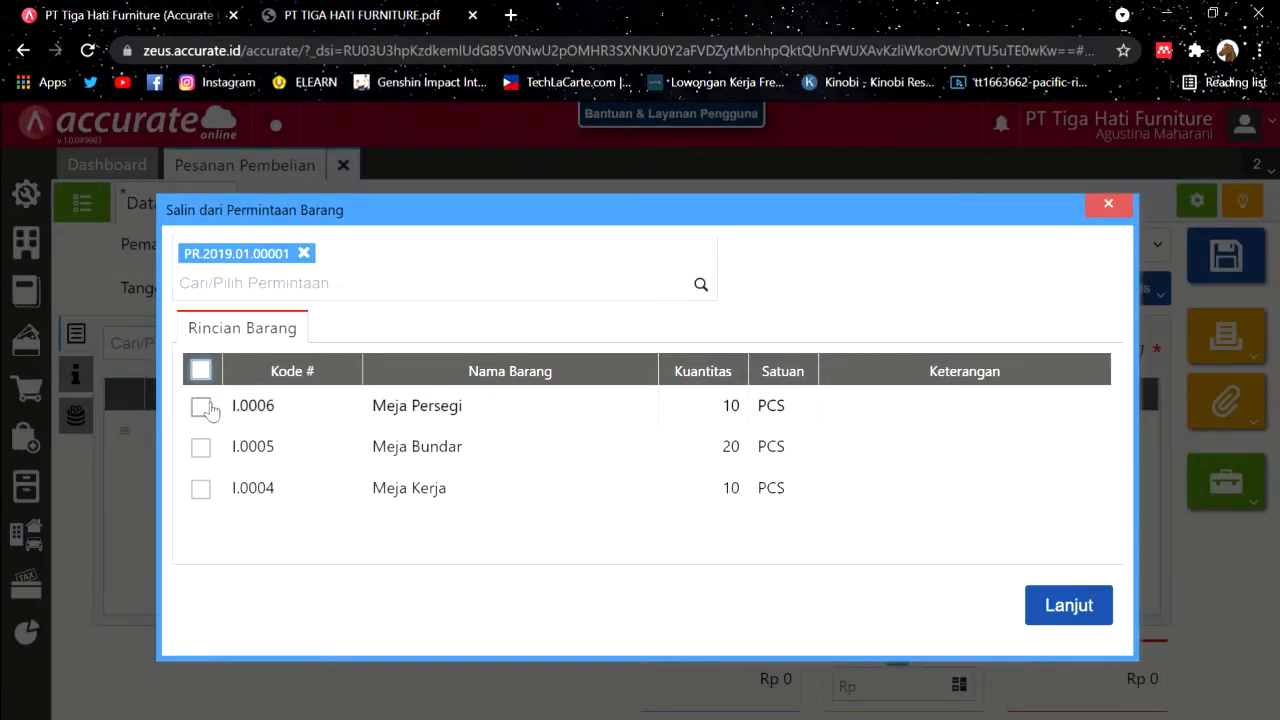
left_click(201, 407)
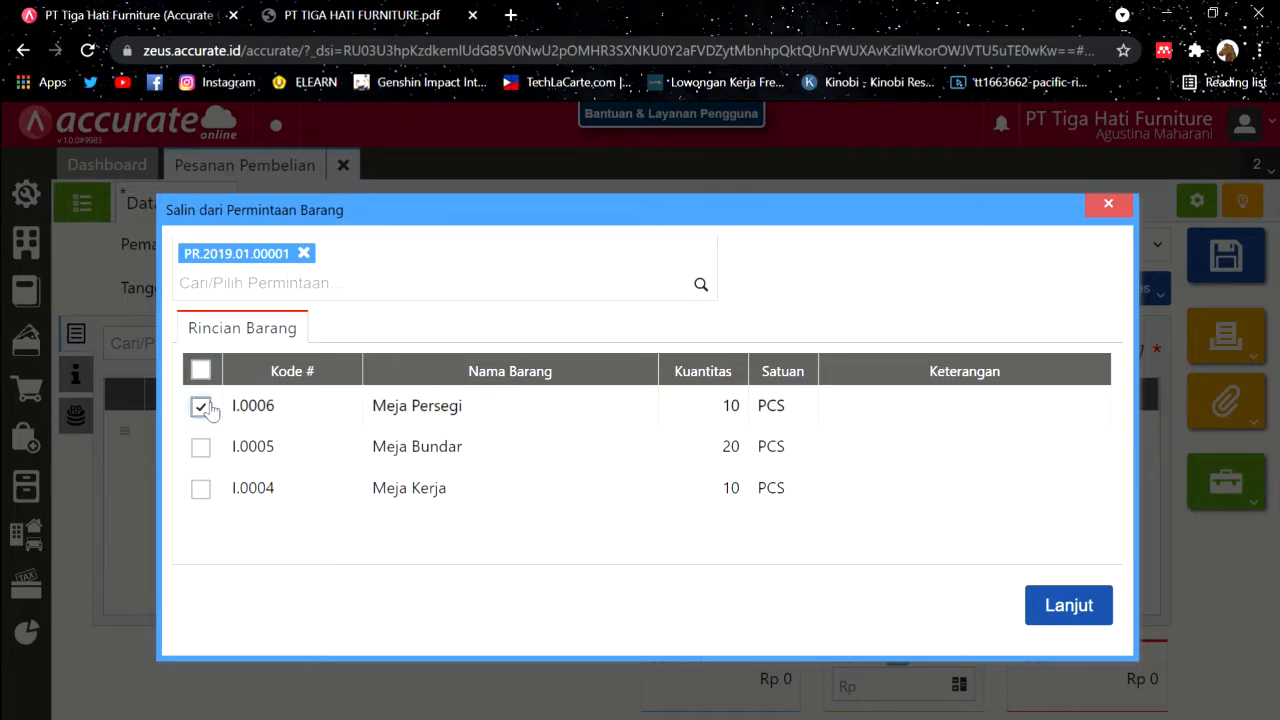
left_click(1053, 605)
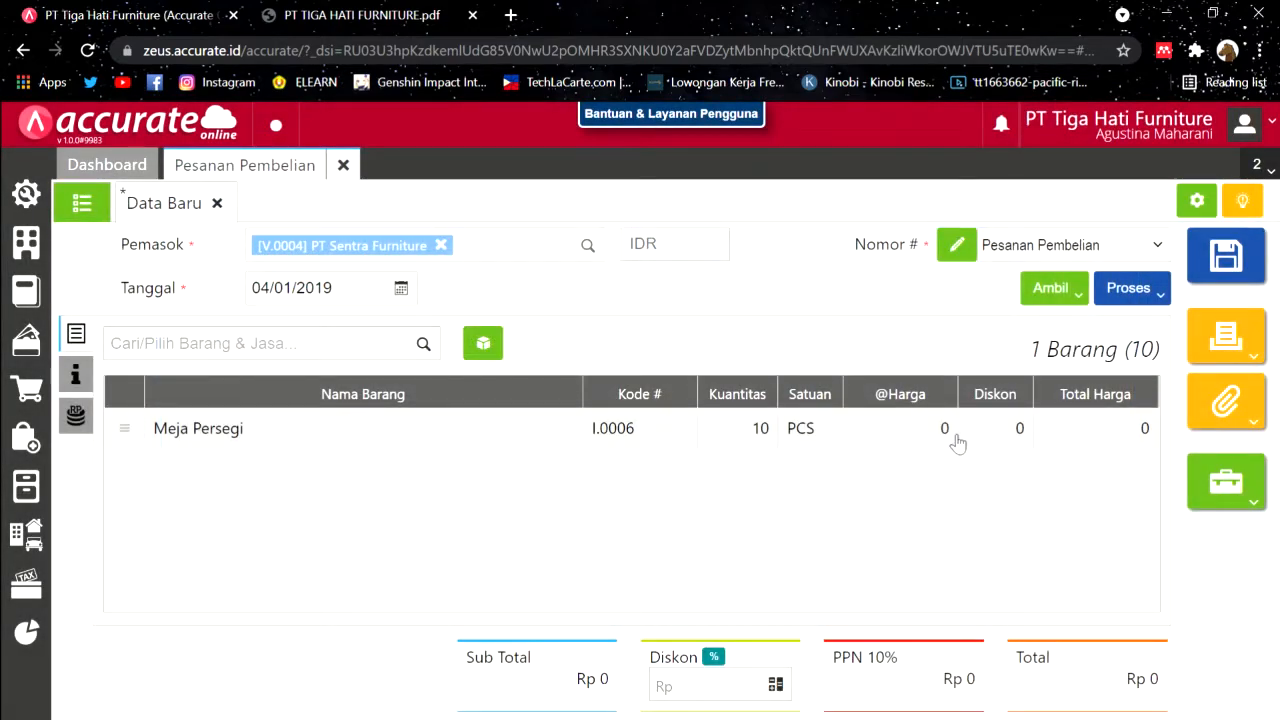
Step: Set the Meja Persegi unit price to 77.000
left_click(956, 438)
left_click(420, 10)
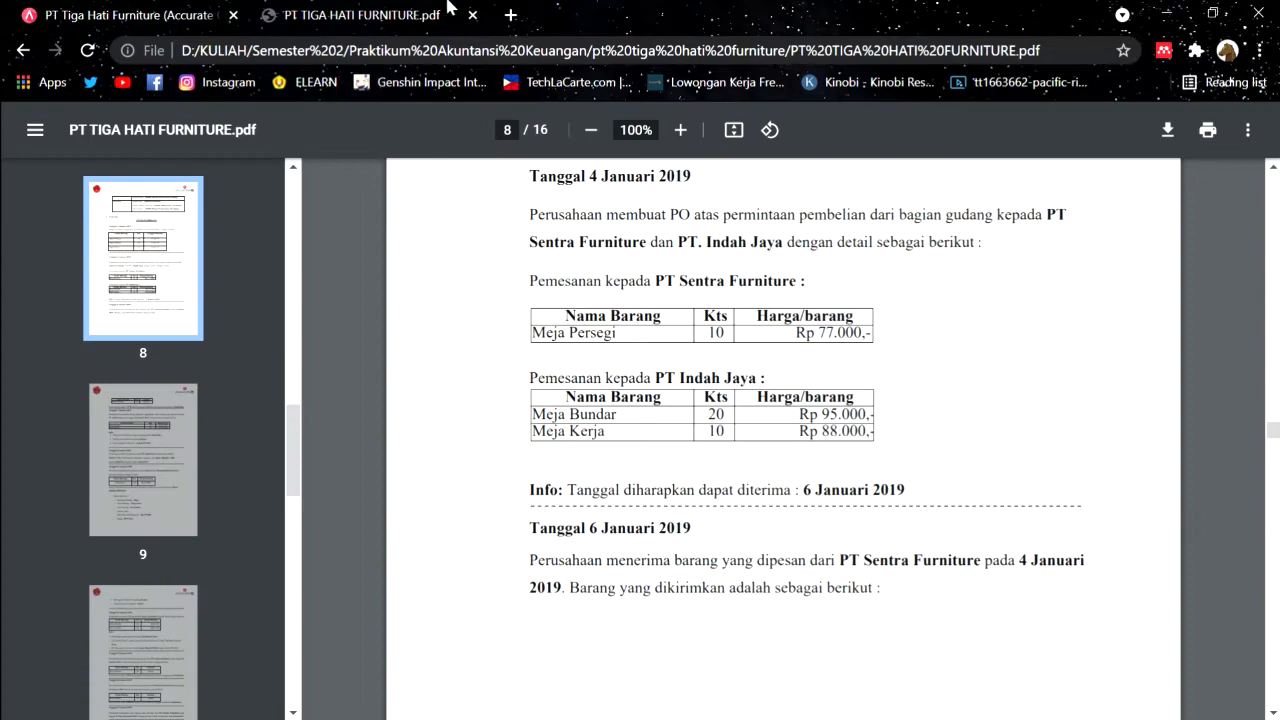
left_click(183, 10)
left_click(697, 357)
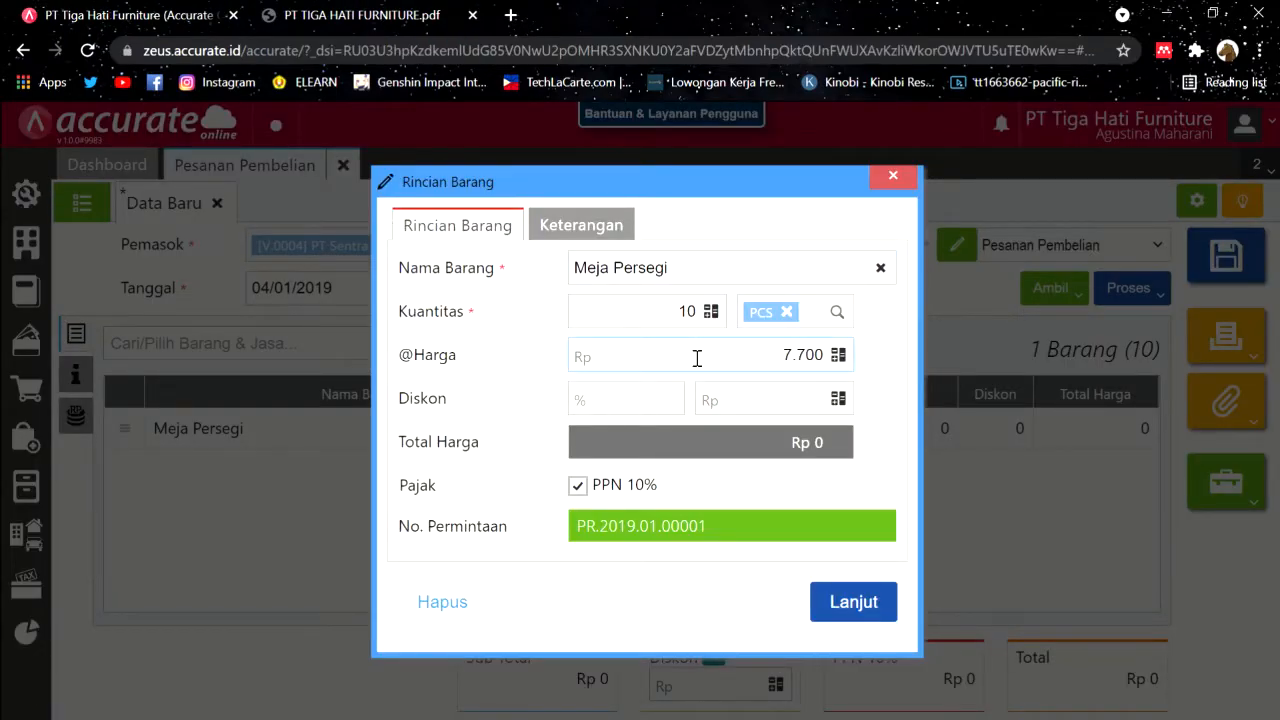
left_click(851, 601)
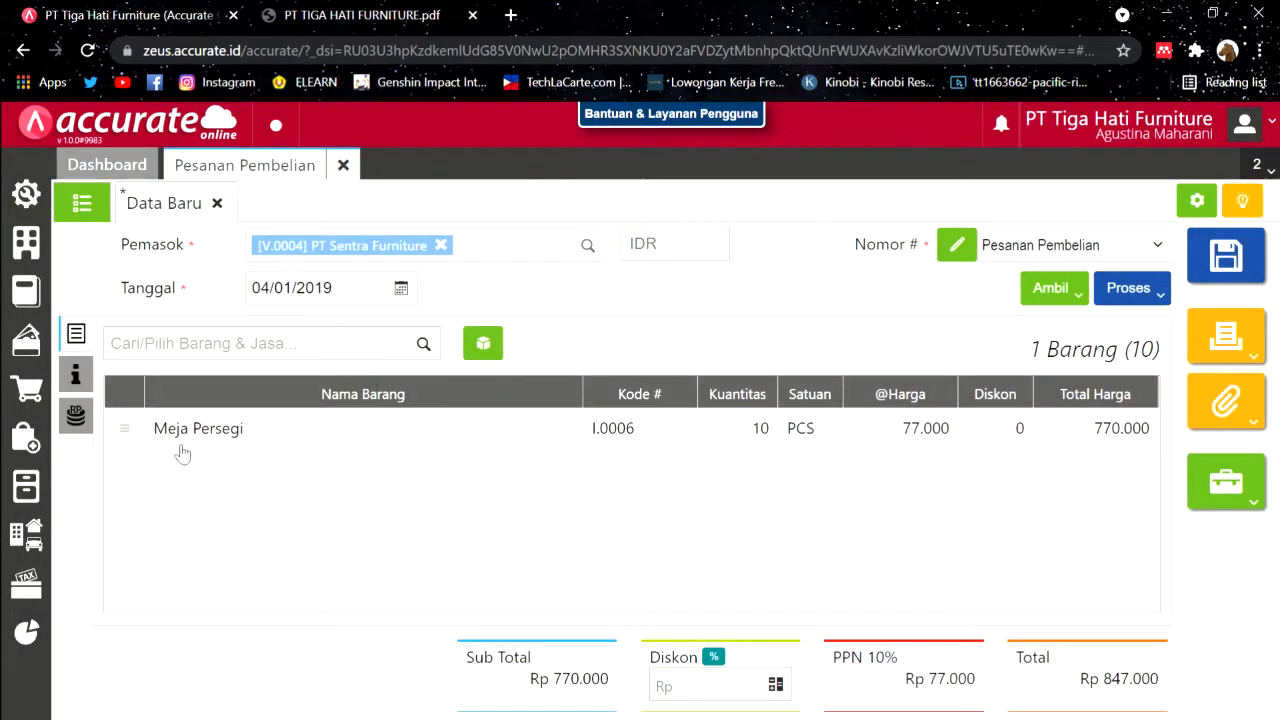
Step: Set the delivery date to 06/01/2019 and save the purchase order
left_click(94, 379)
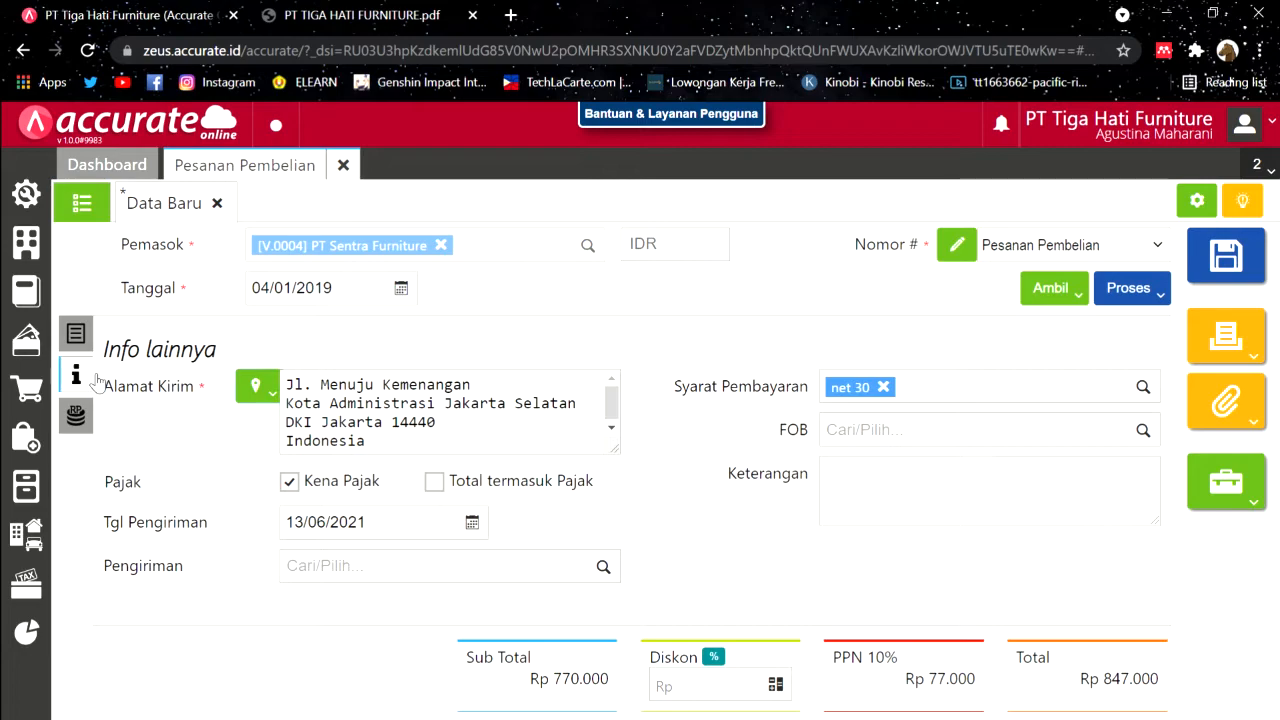
left_click(425, 10)
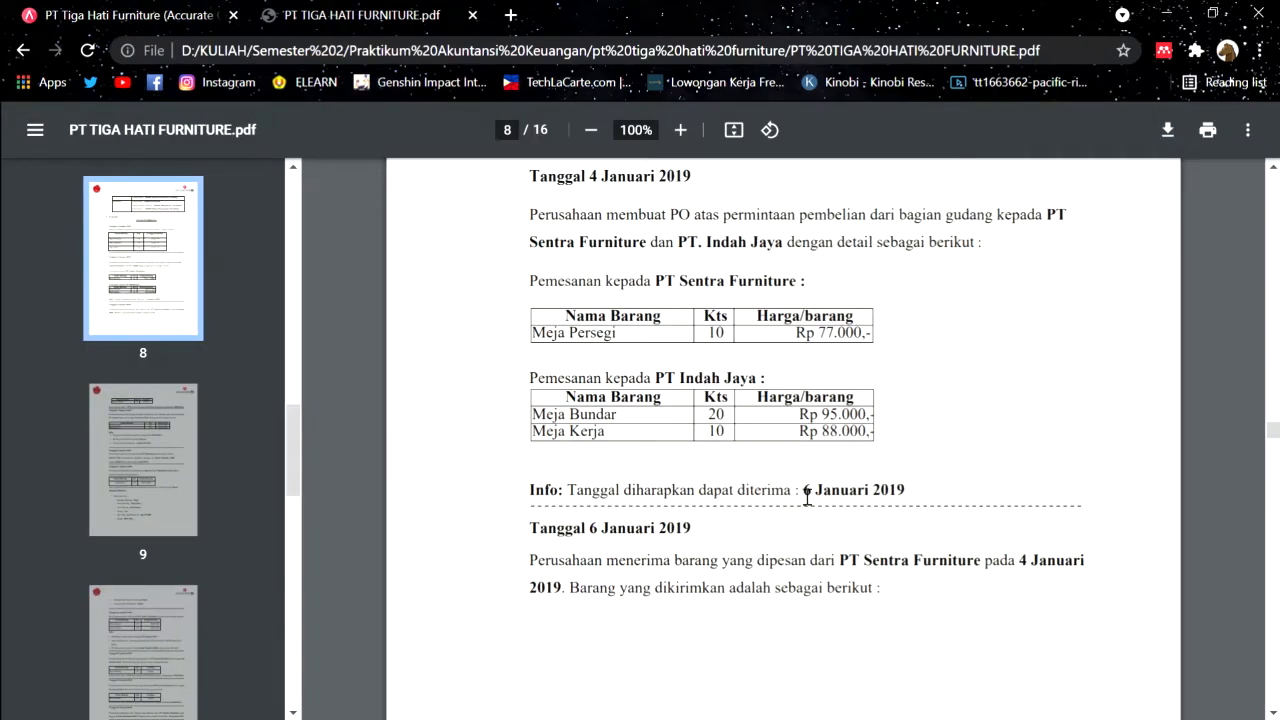
left_click(150, 12)
left_click(402, 528)
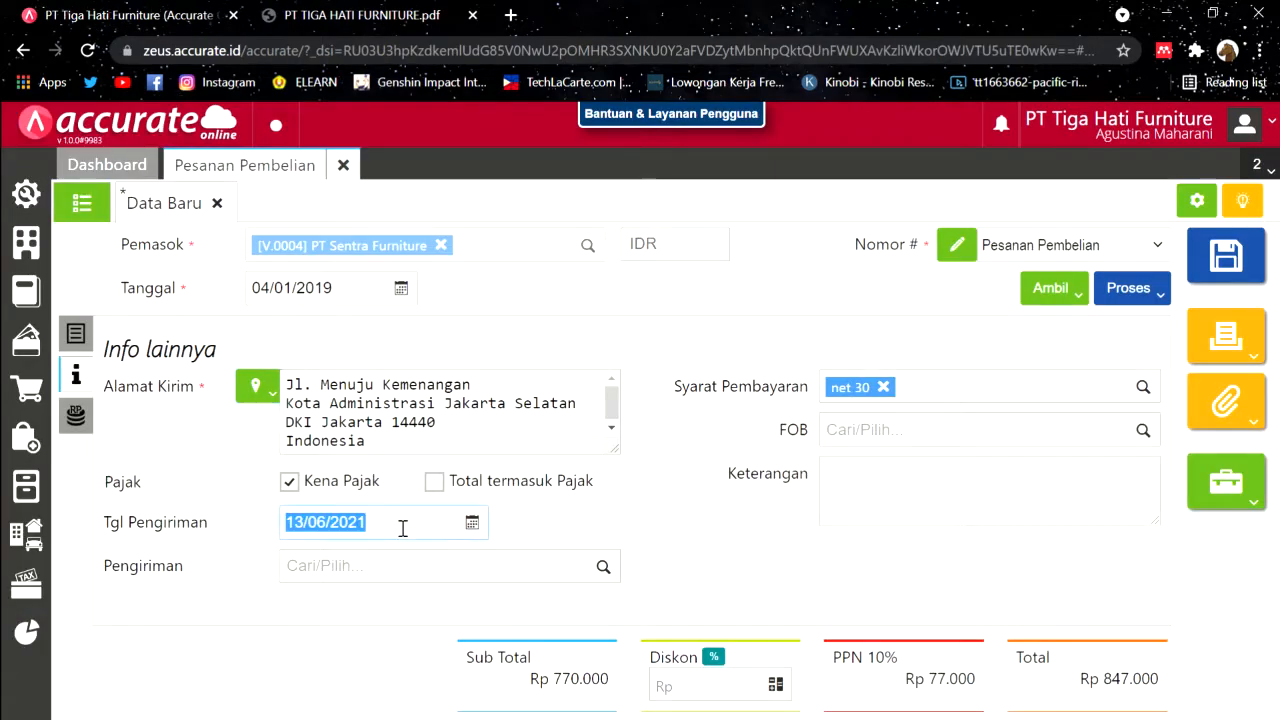
type("06/01/2019")
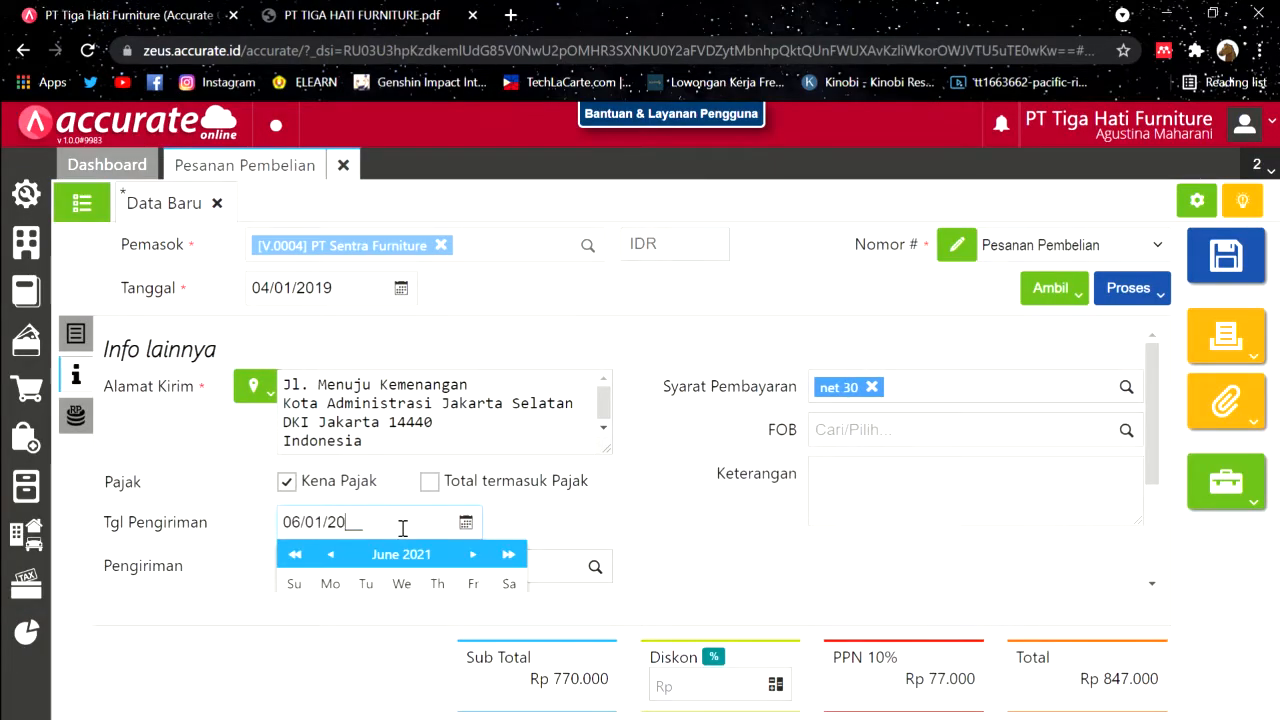
left_click(565, 340)
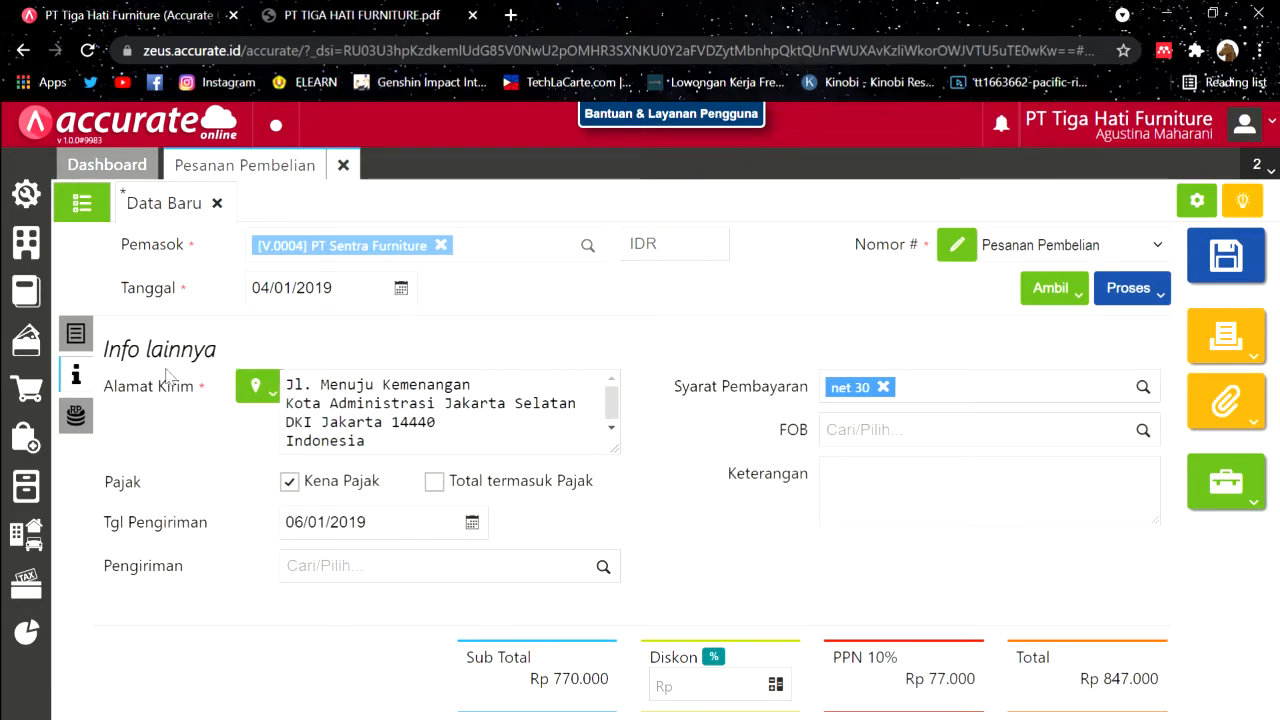
left_click(76, 334)
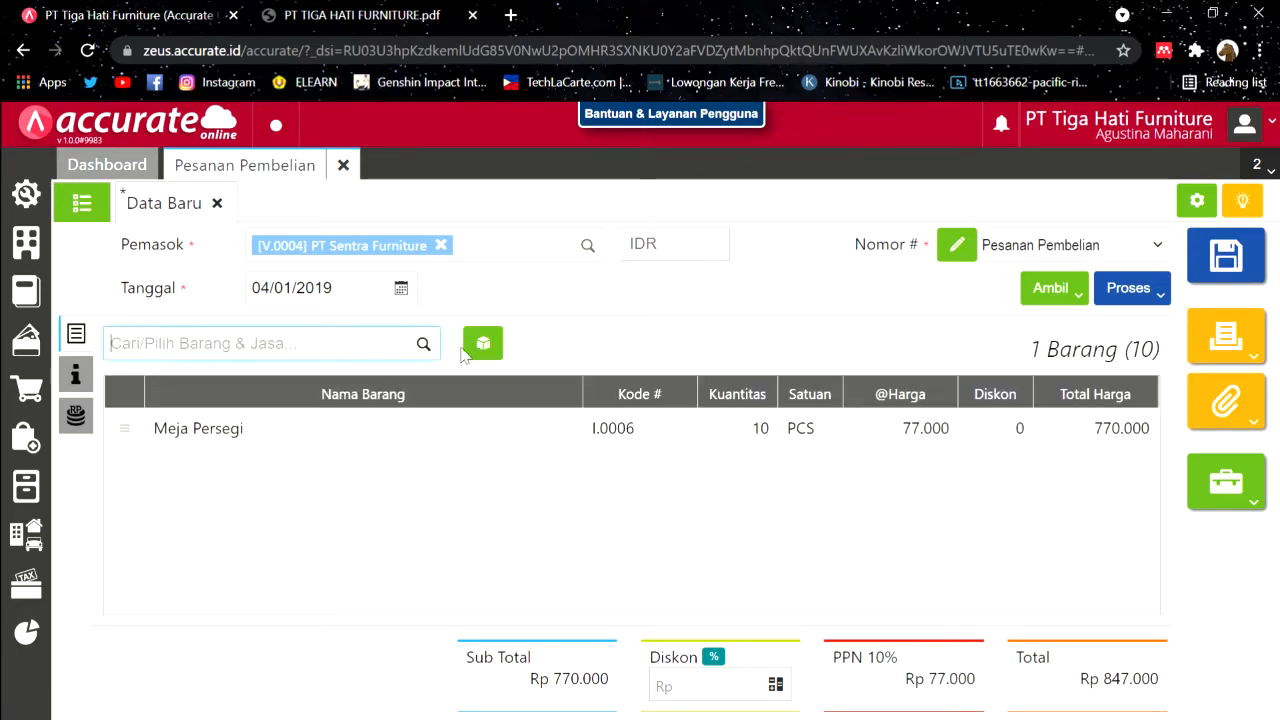
left_click(1248, 255)
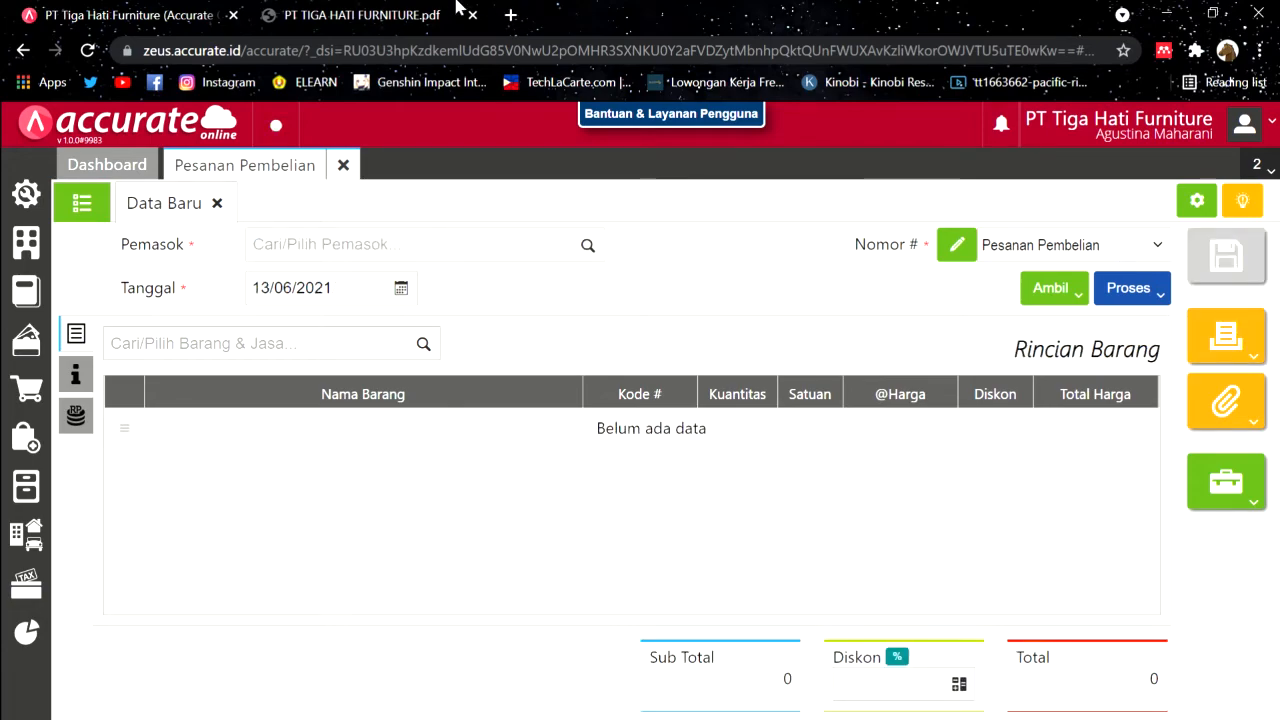
left_click(418, 17)
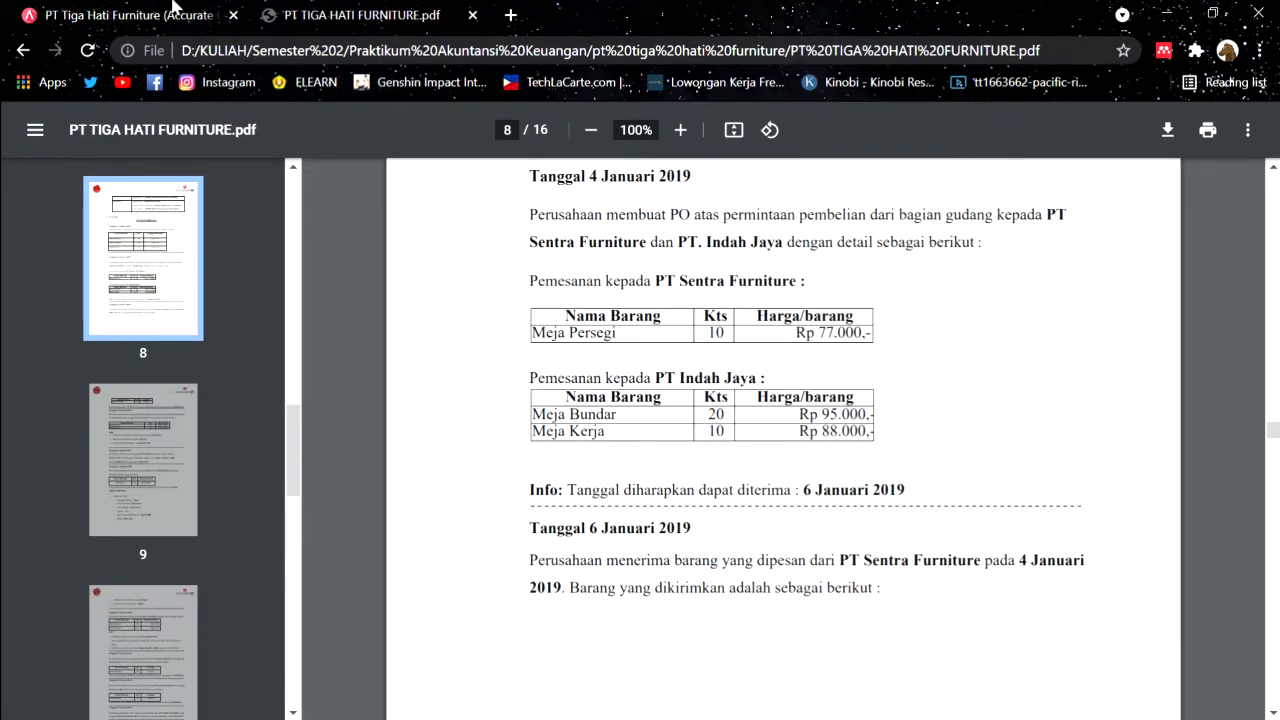
Step: Set the new order's supplier to PT. Indah Jaya and date it 04/01/2019
left_click(172, 10)
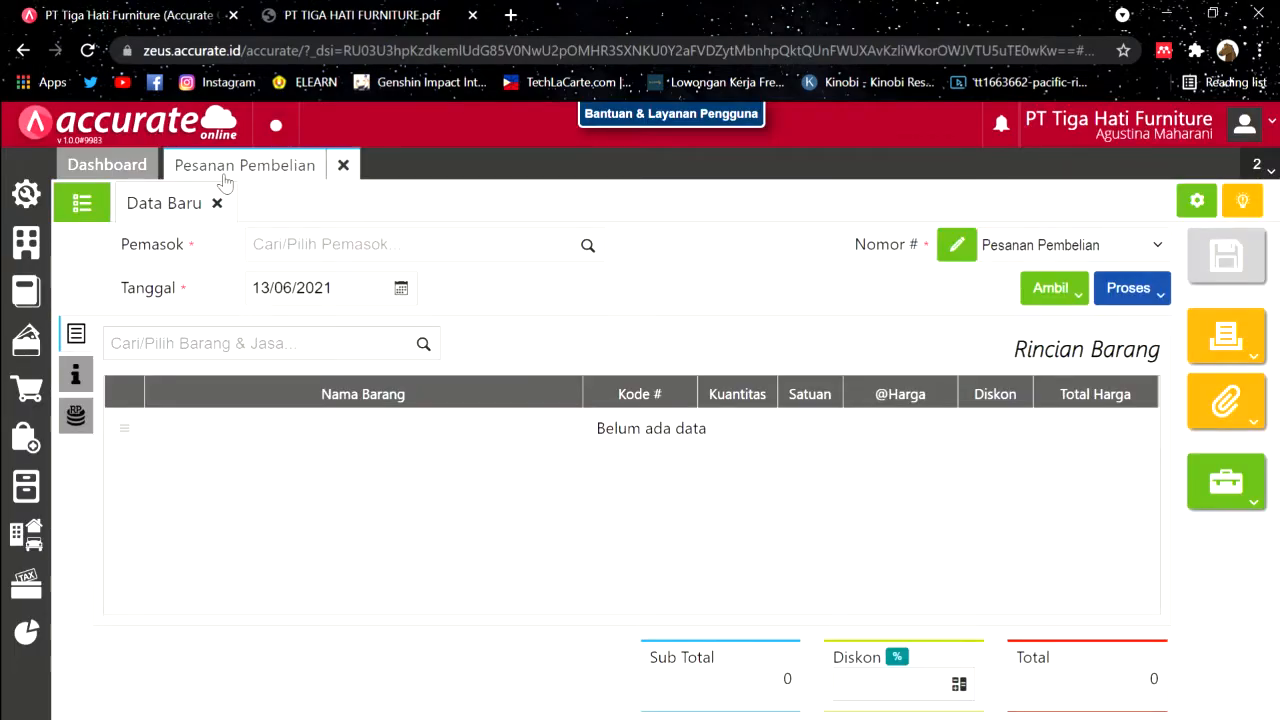
left_click(585, 247)
left_click(340, 360)
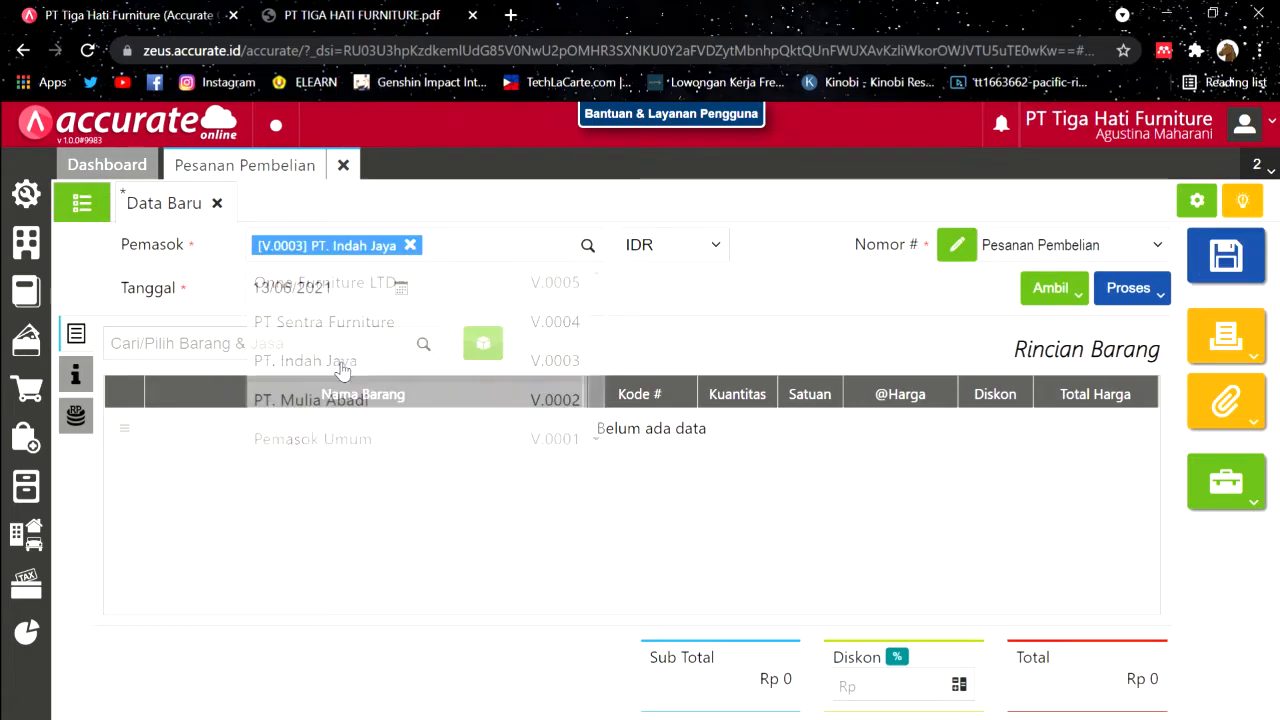
left_click(341, 290)
type("04/")
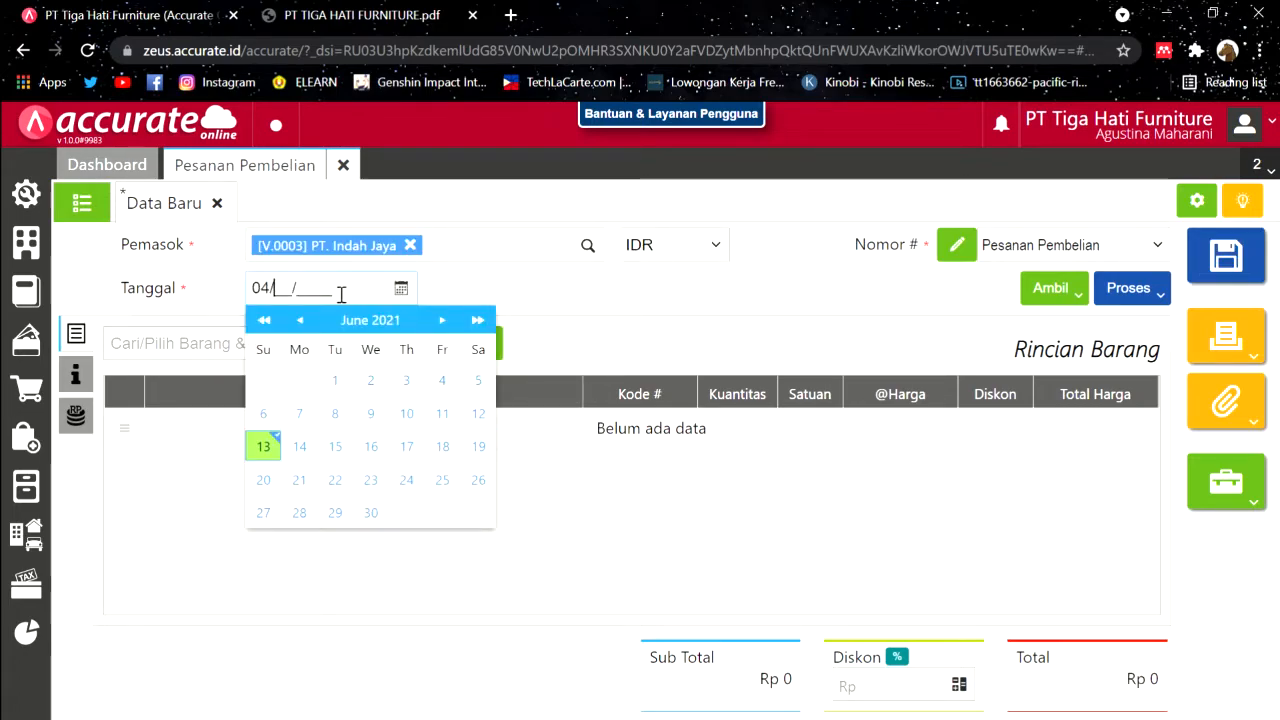
type("01/2019")
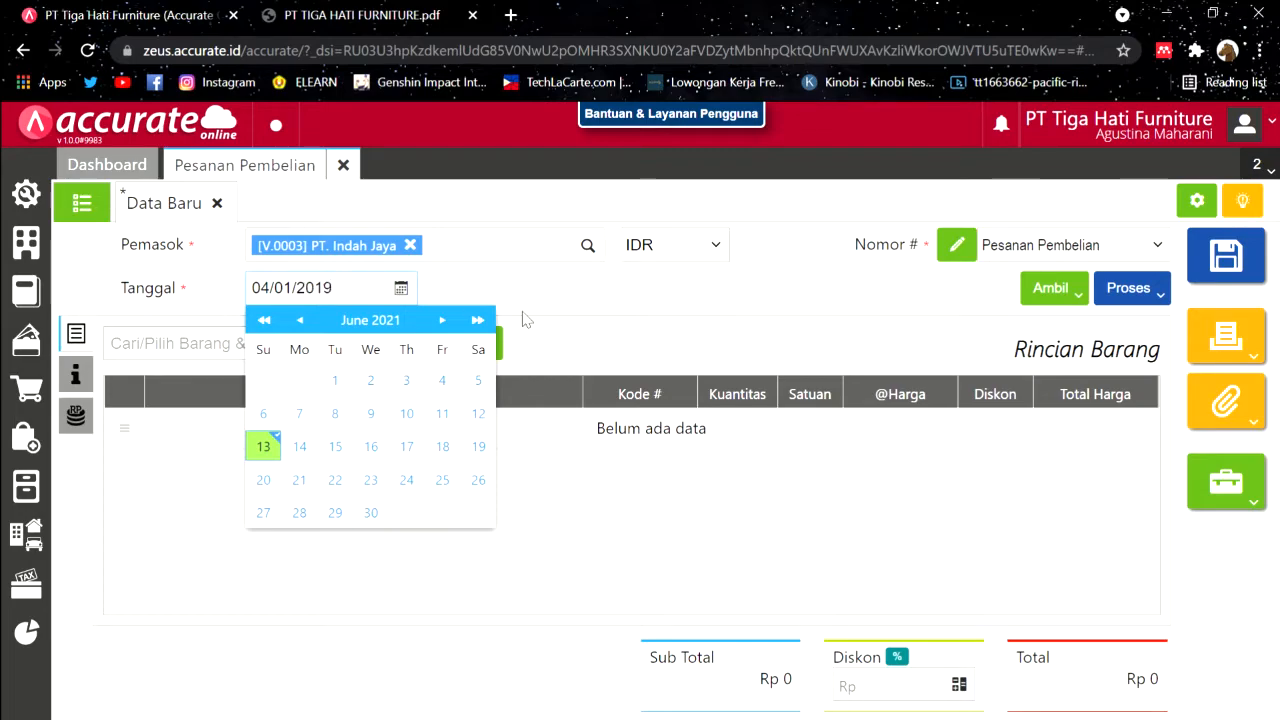
left_click(659, 335)
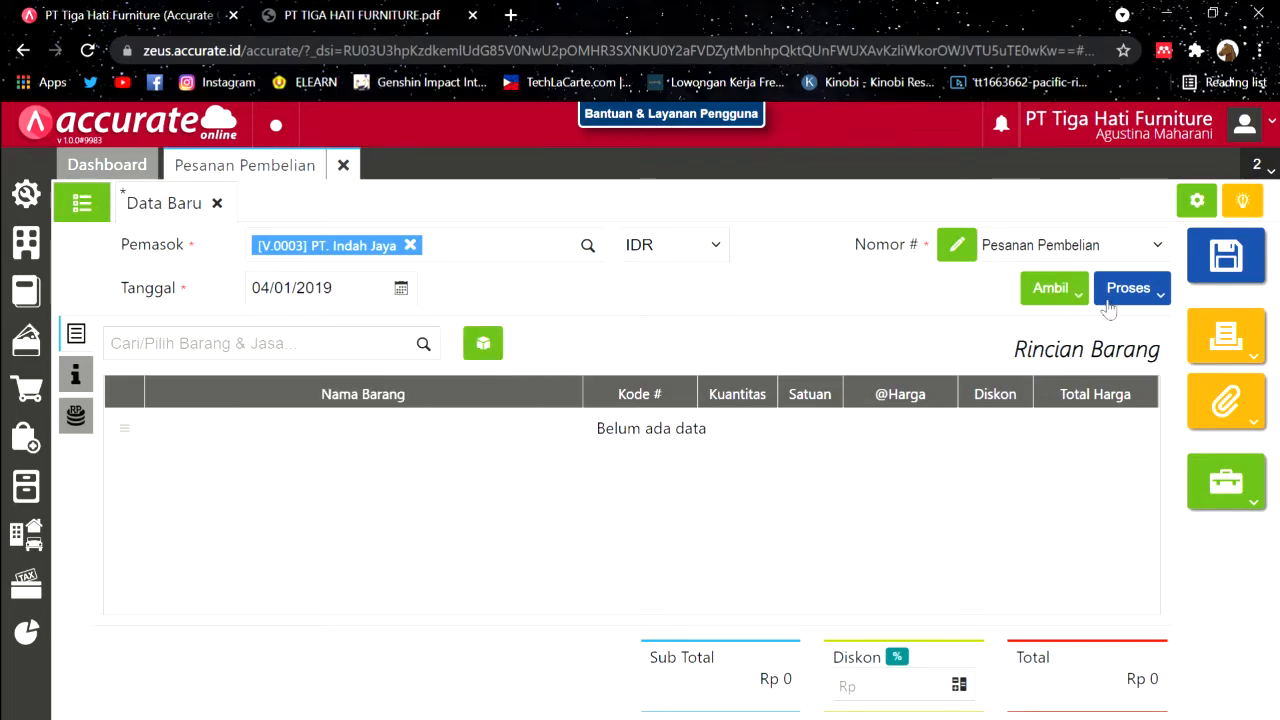
Step: Copy Meja Bundar and Meja Kerja from request PR.2019.01.00001 into the order
left_click(1073, 290)
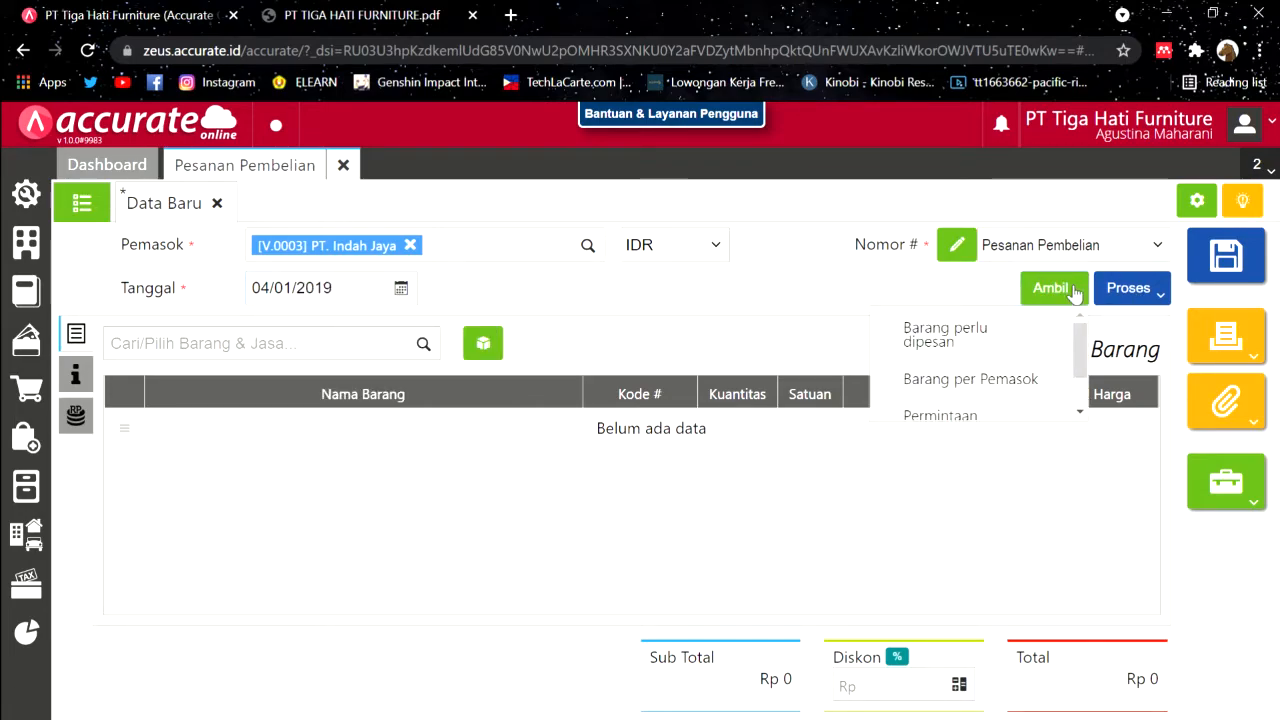
left_click(987, 401)
left_click(708, 254)
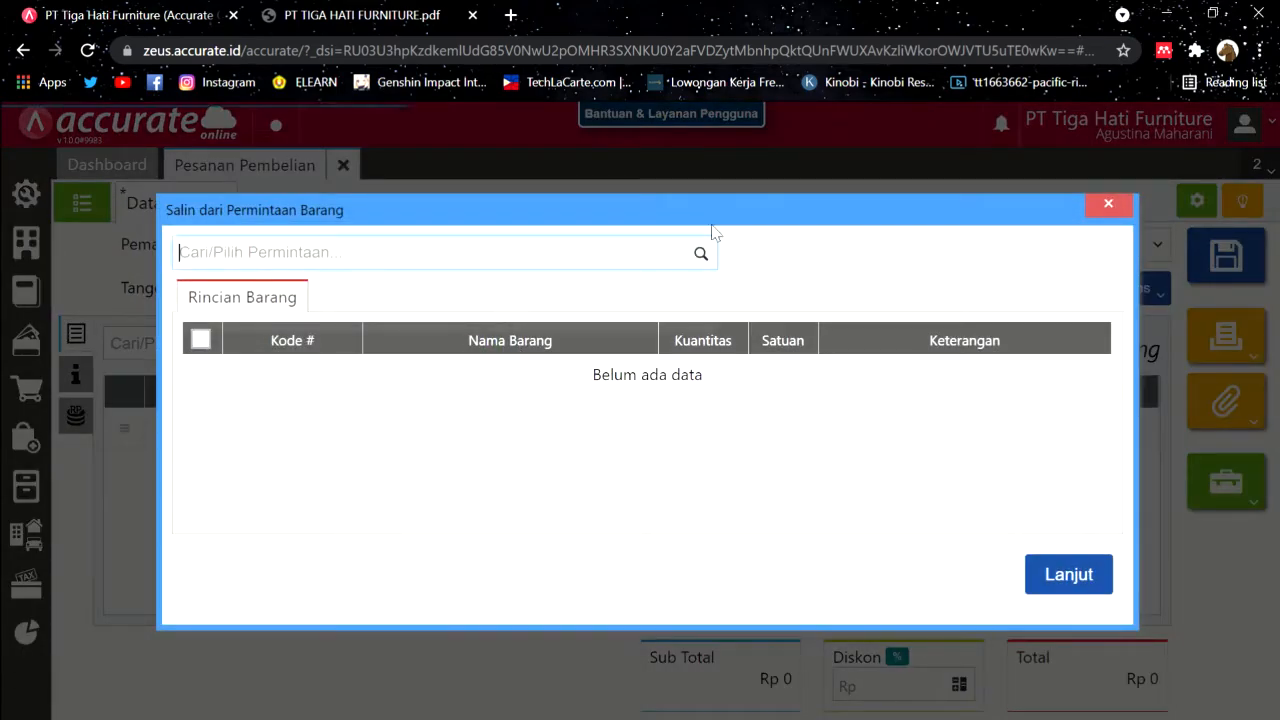
left_click(500, 326)
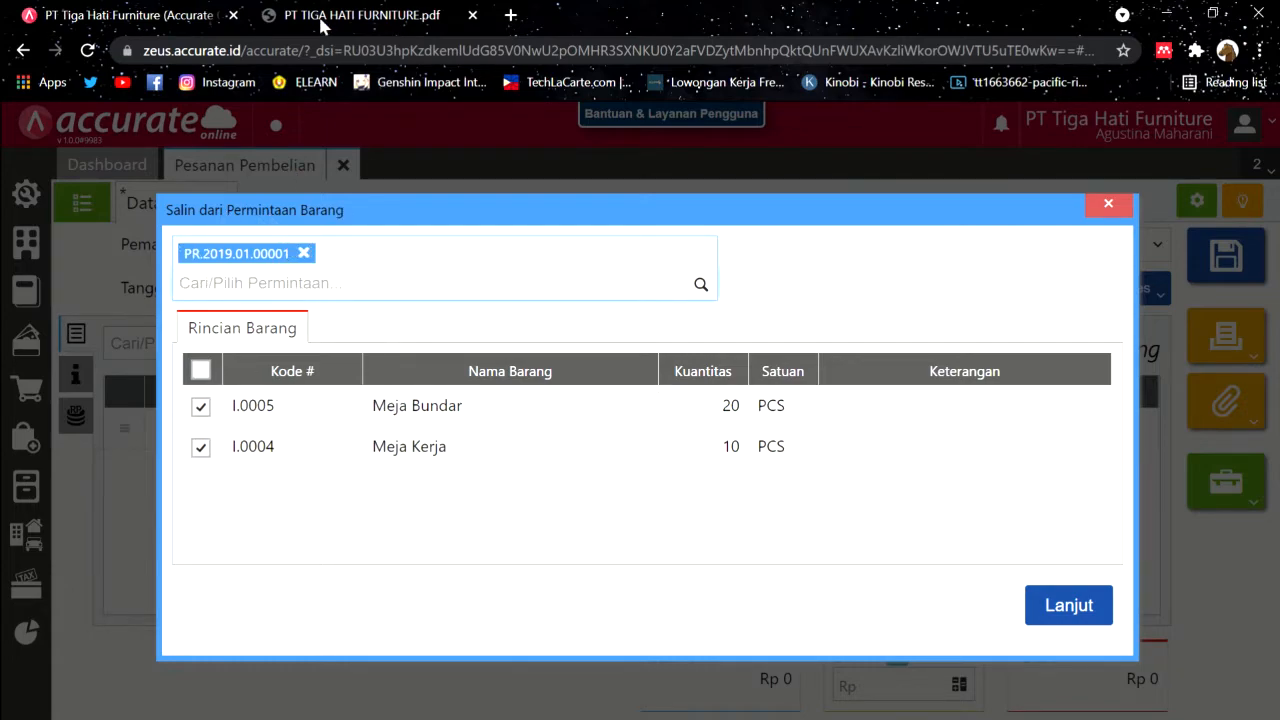
left_click(350, 14)
scroll(721, 414, "down", 2)
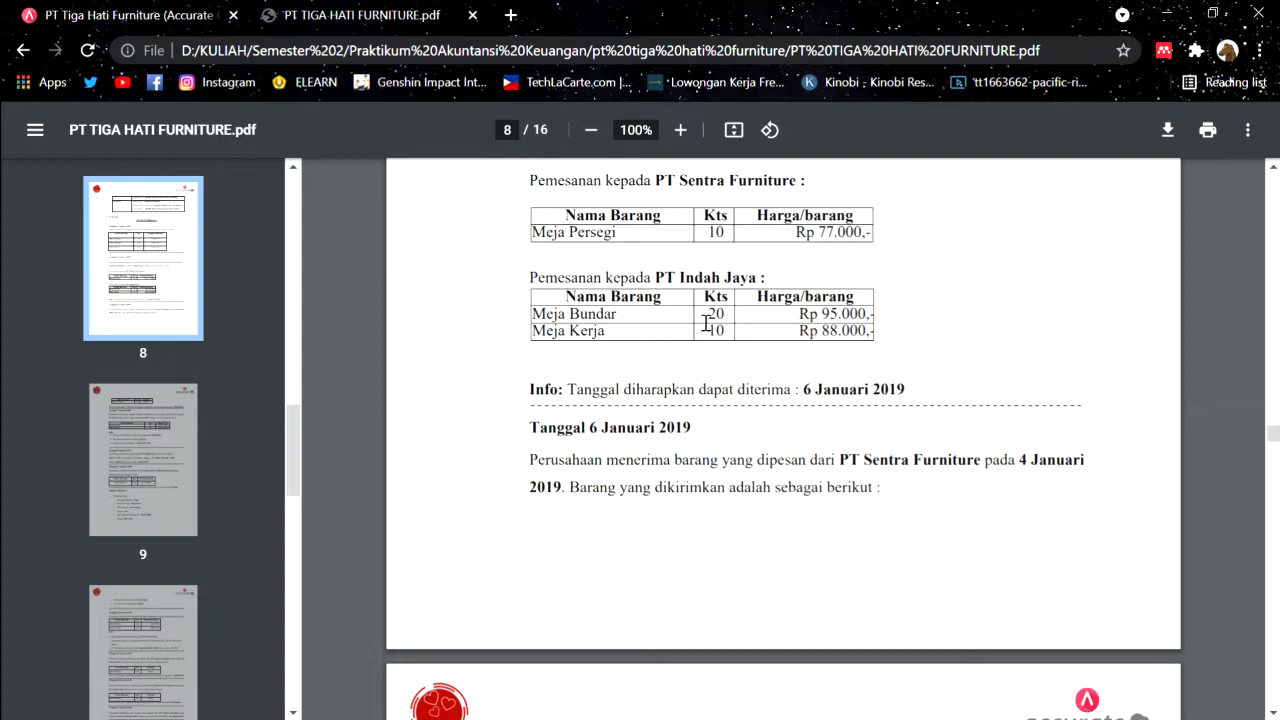
left_click(98, 6)
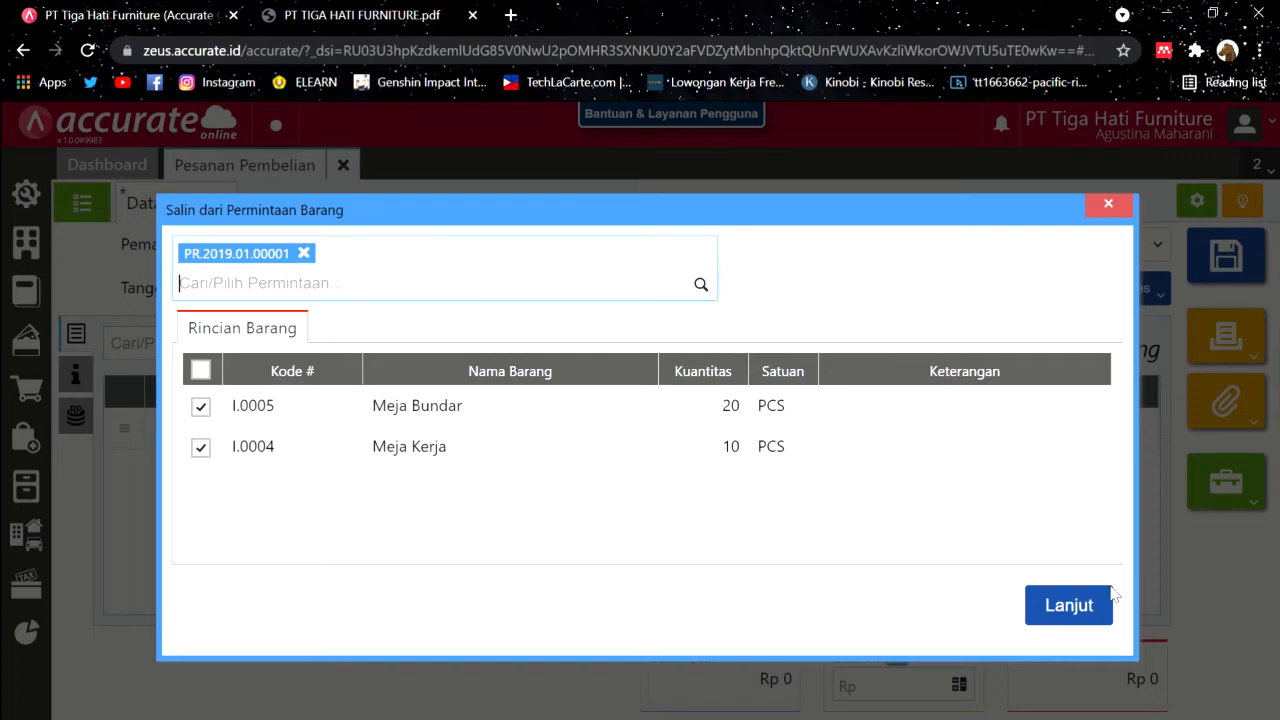
left_click(1085, 605)
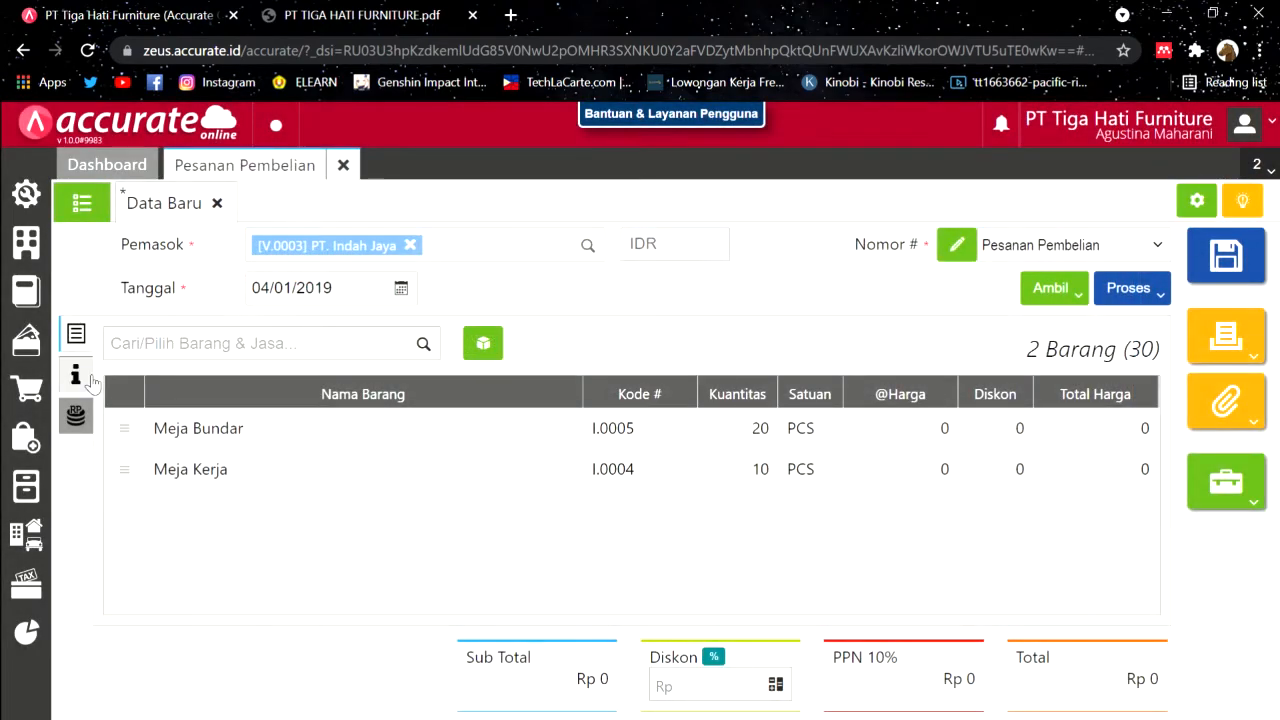
Step: Set the delivery date to 06/01/2019 and save the PT. Indah Jaya order
left_click(94, 376)
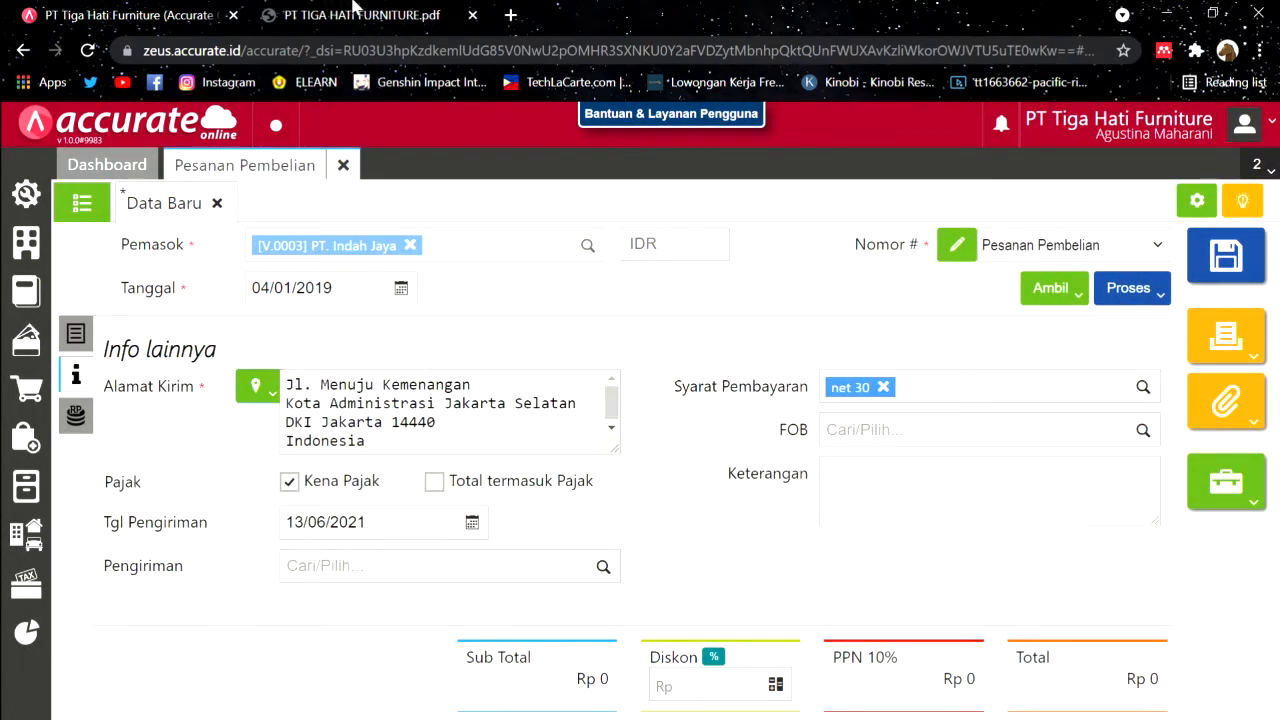
left_click(380, 15)
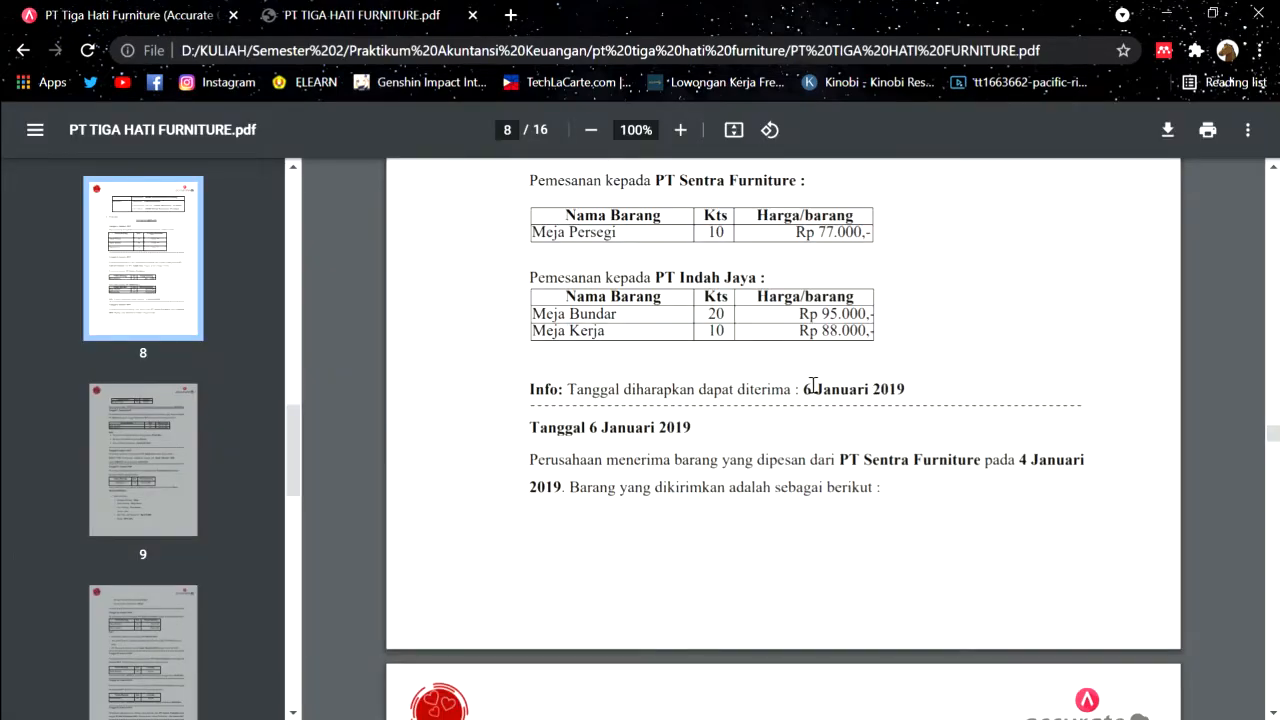
left_click(168, 10)
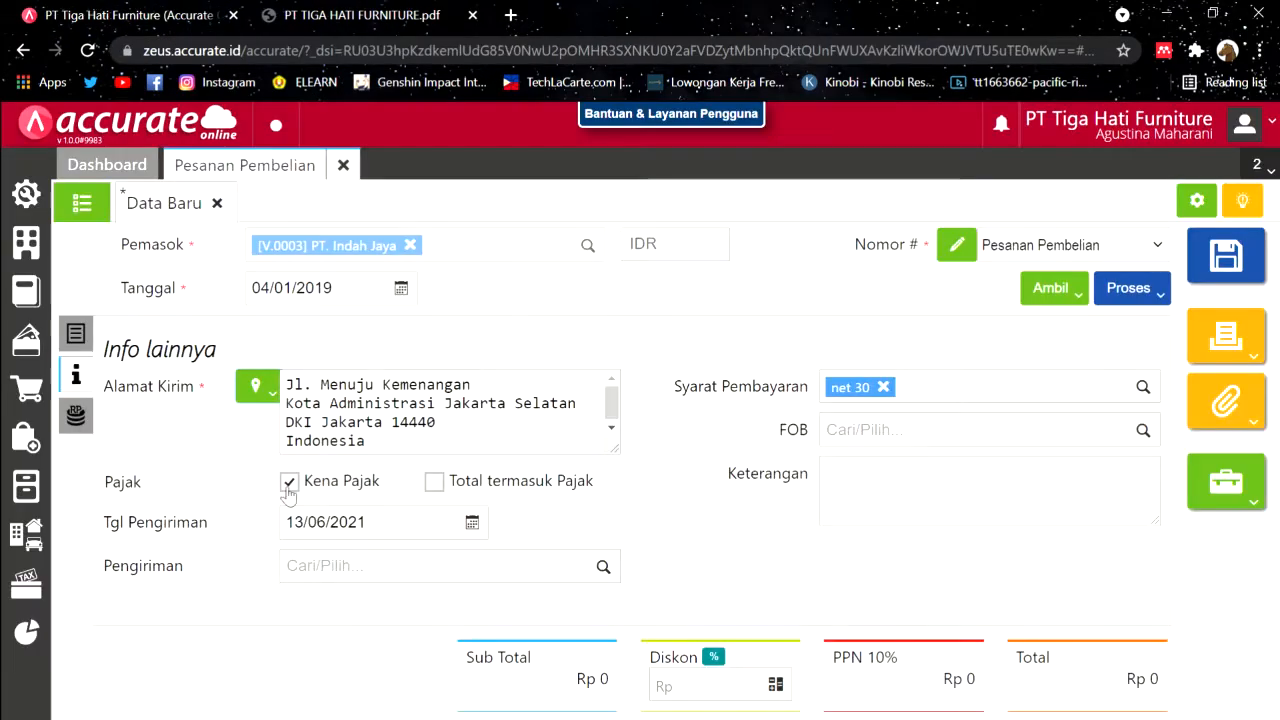
left_click(400, 535)
type("06/01/201")
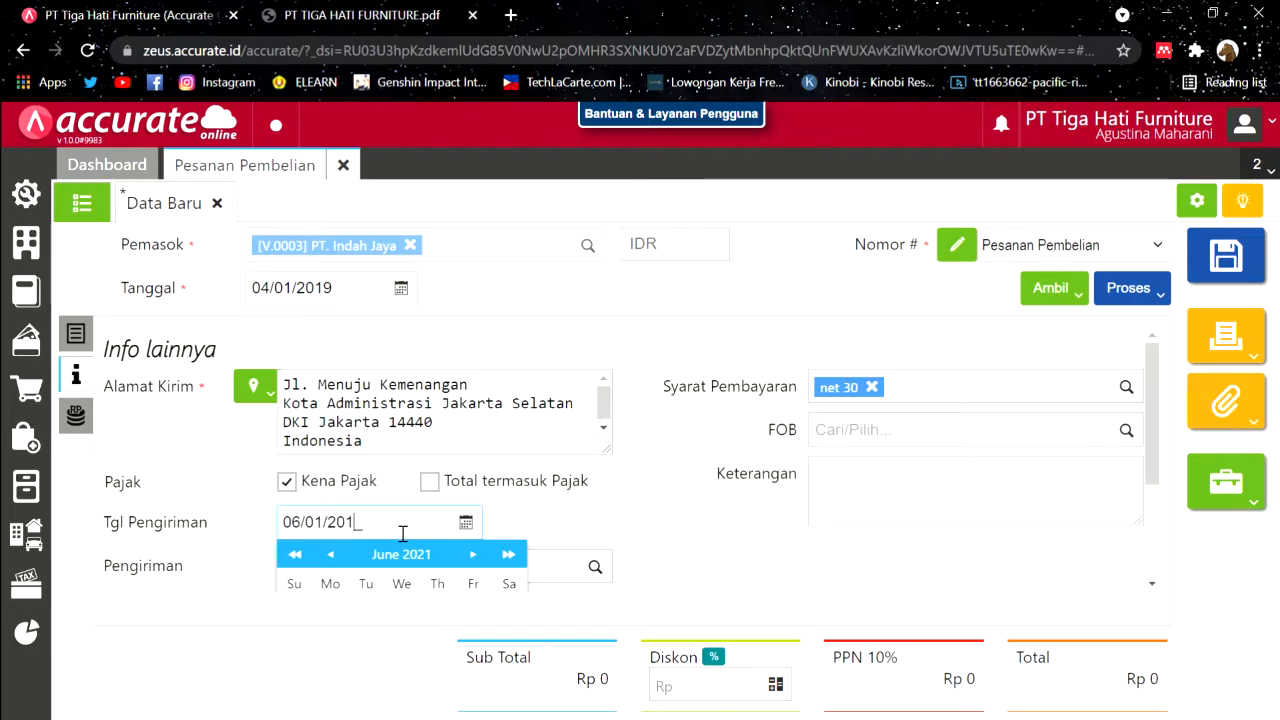
left_click(440, 336)
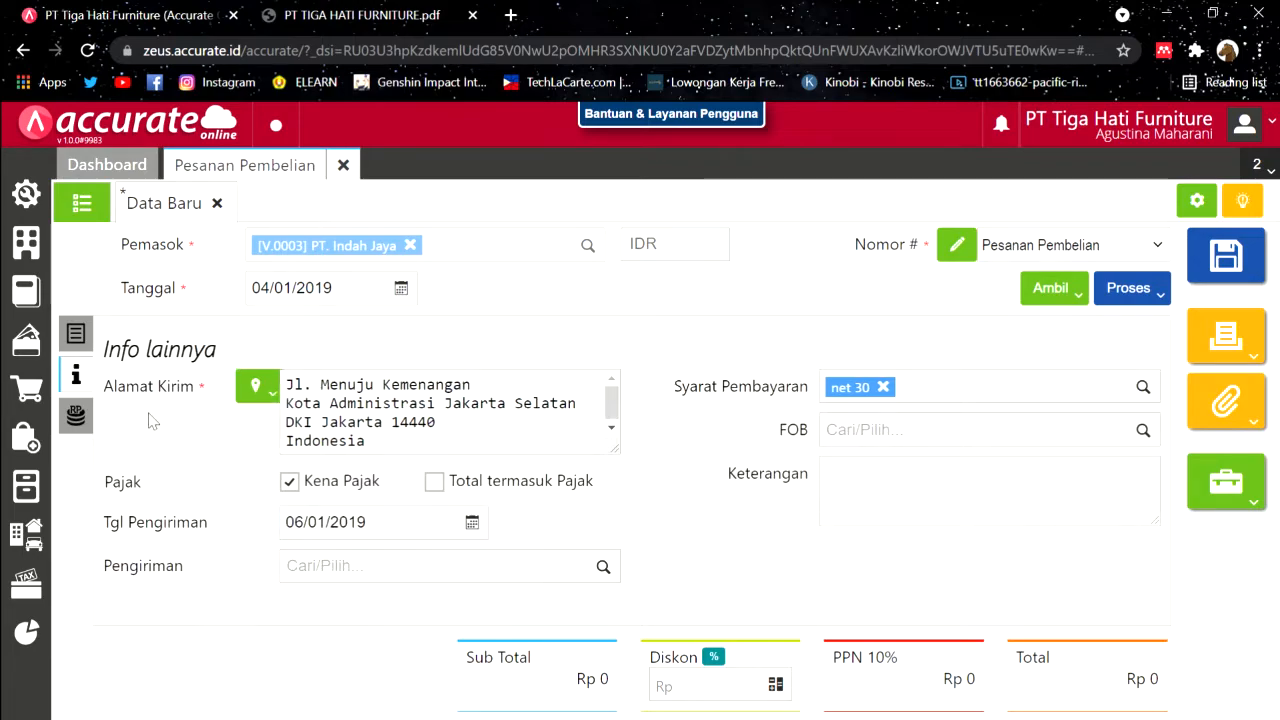
left_click(88, 415)
left_click(90, 338)
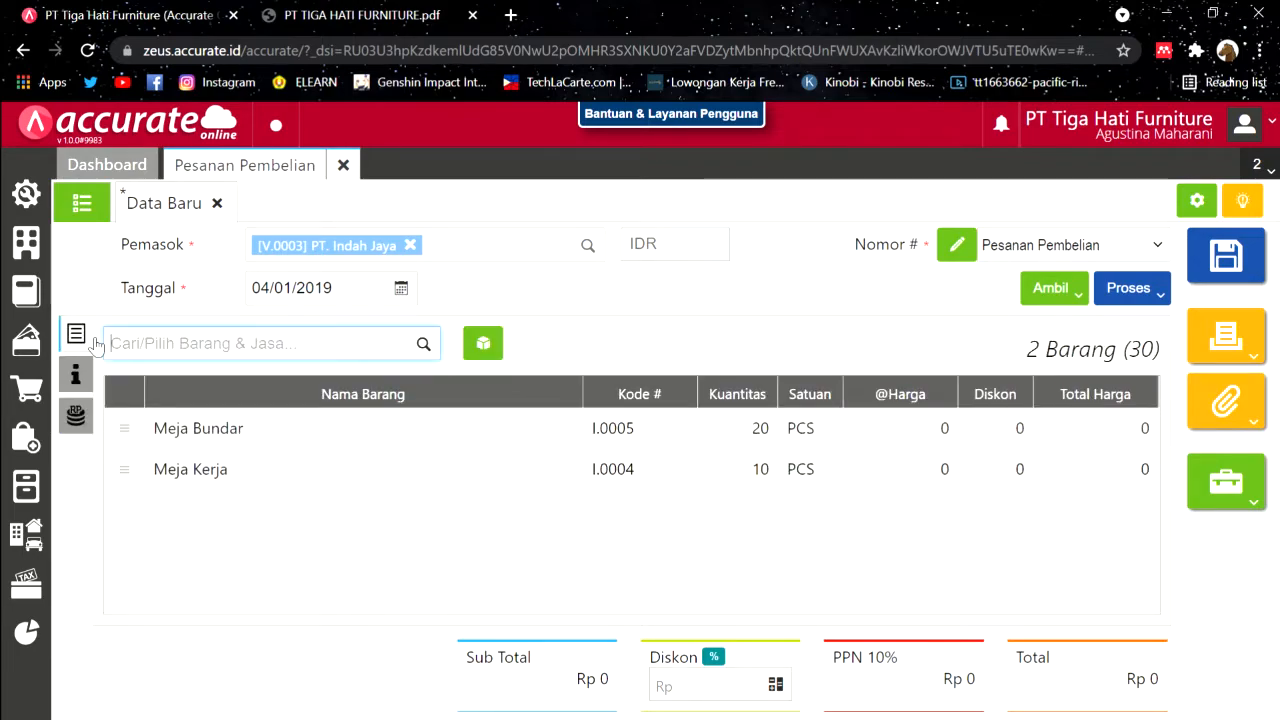
left_click(1226, 257)
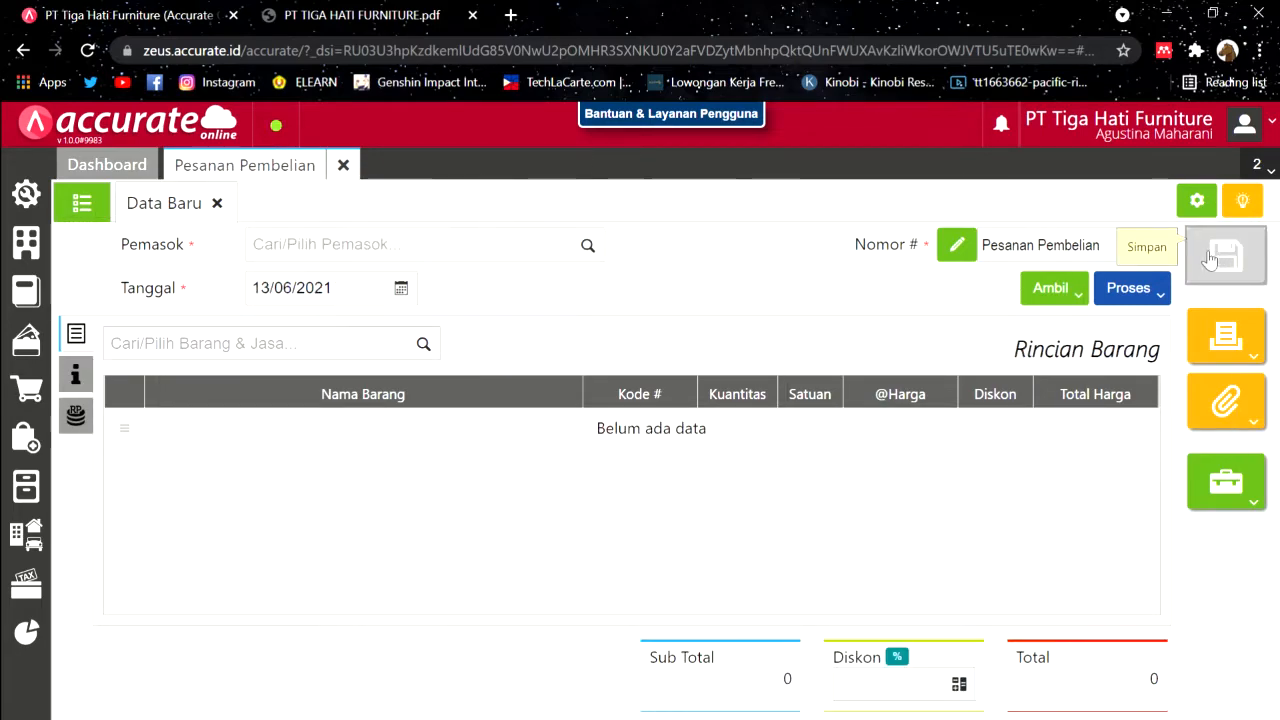
Step: Close the Pesanan Pembelian form, read the 6 January case in the PDF, and return to the Dashboard
left_click(343, 165)
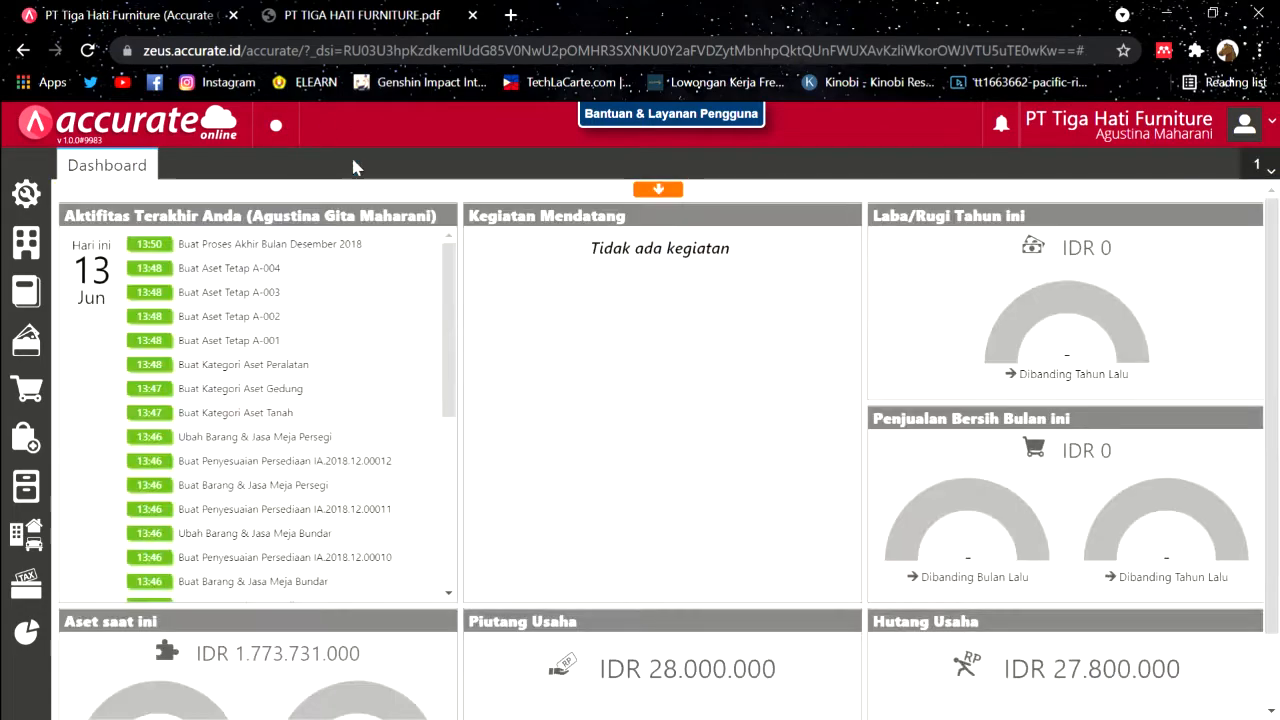
left_click(380, 12)
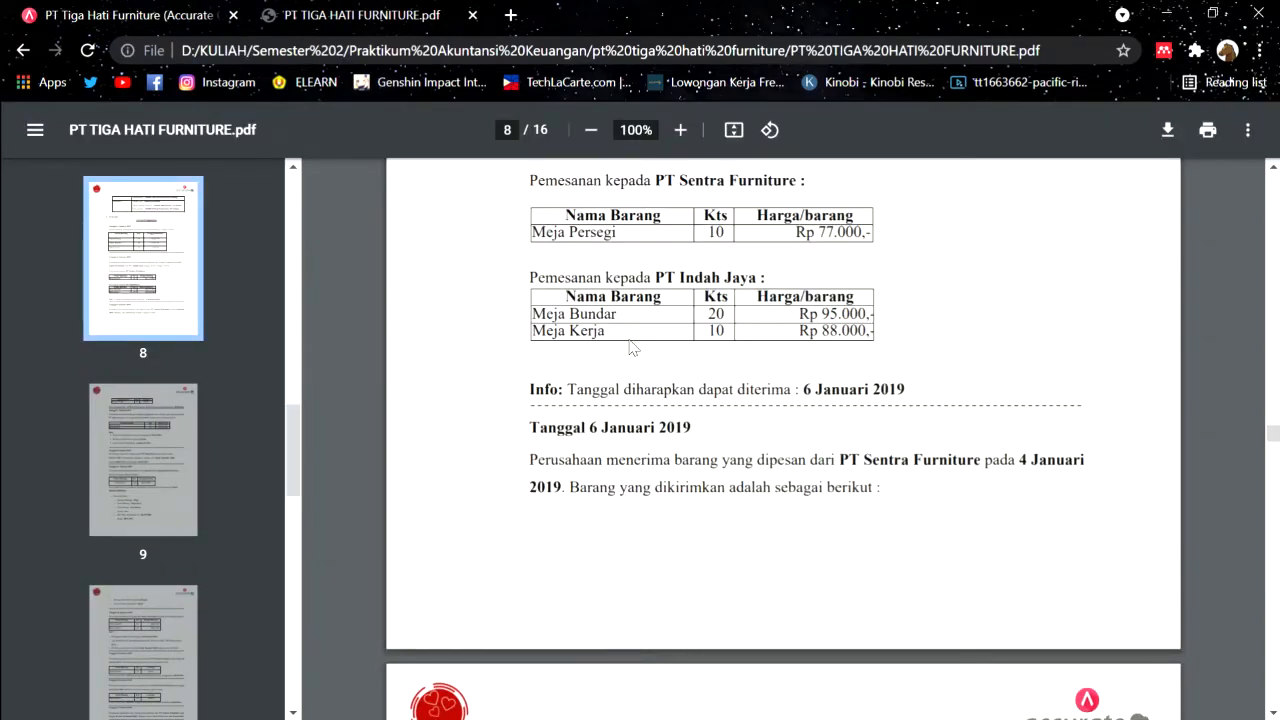
scroll(630, 347, "down", 3)
scroll(630, 347, "up", 1)
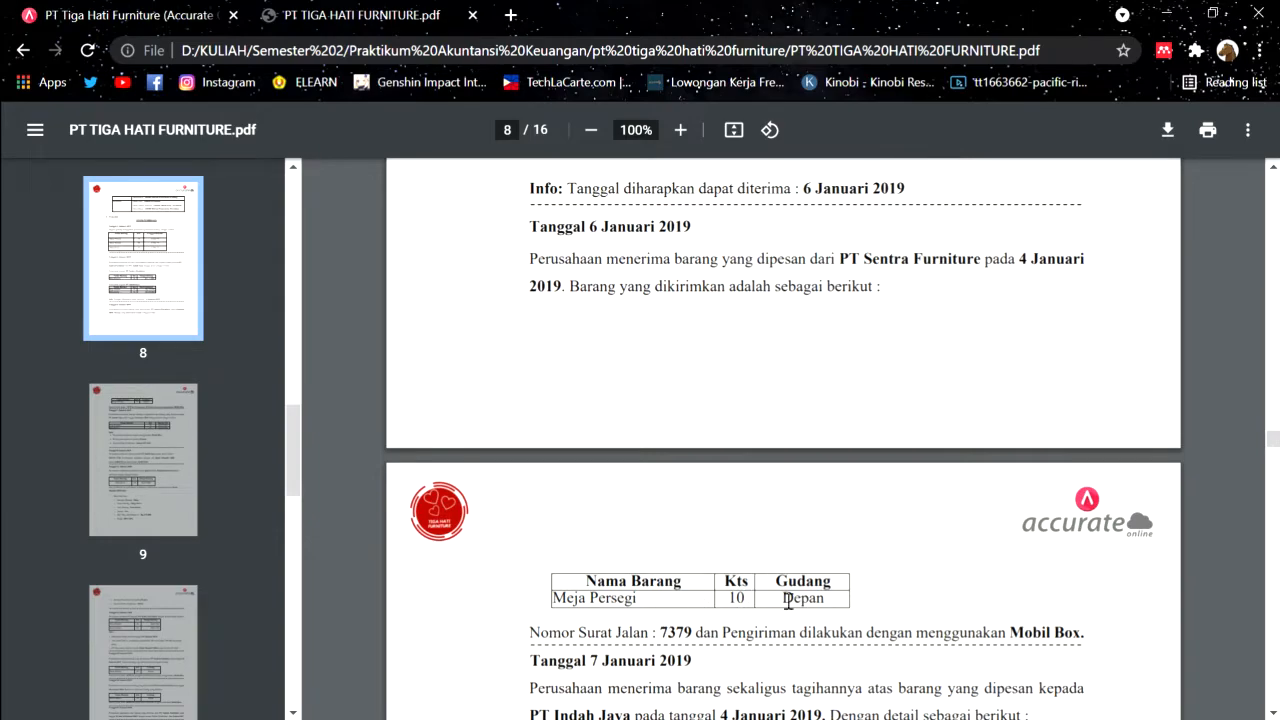
scroll(726, 680, "up", 3)
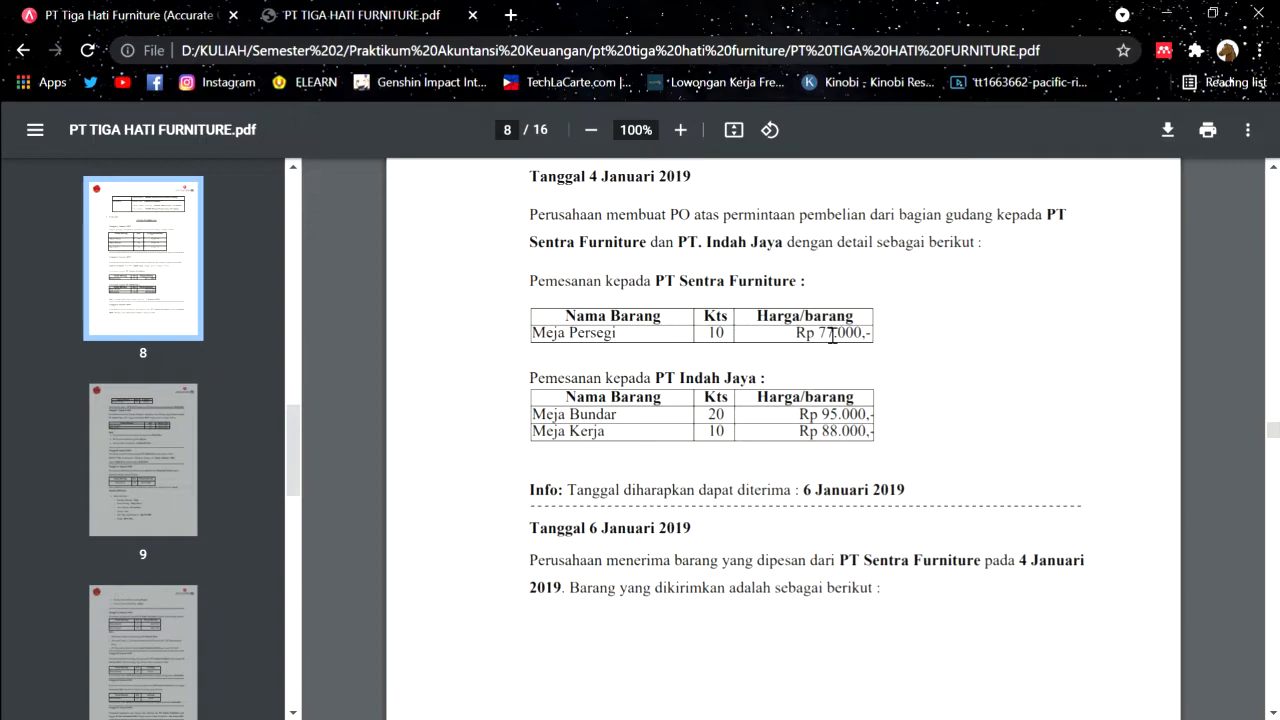
scroll(843, 392, "down", 3)
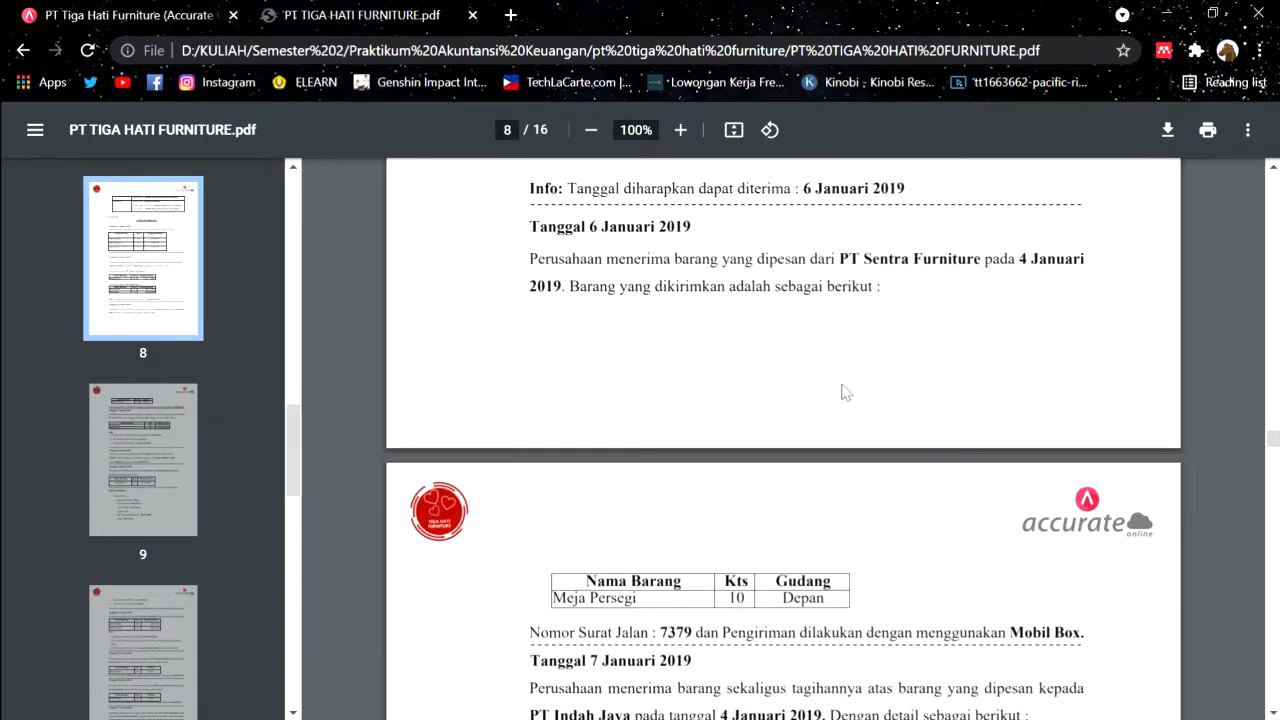
left_click(188, 10)
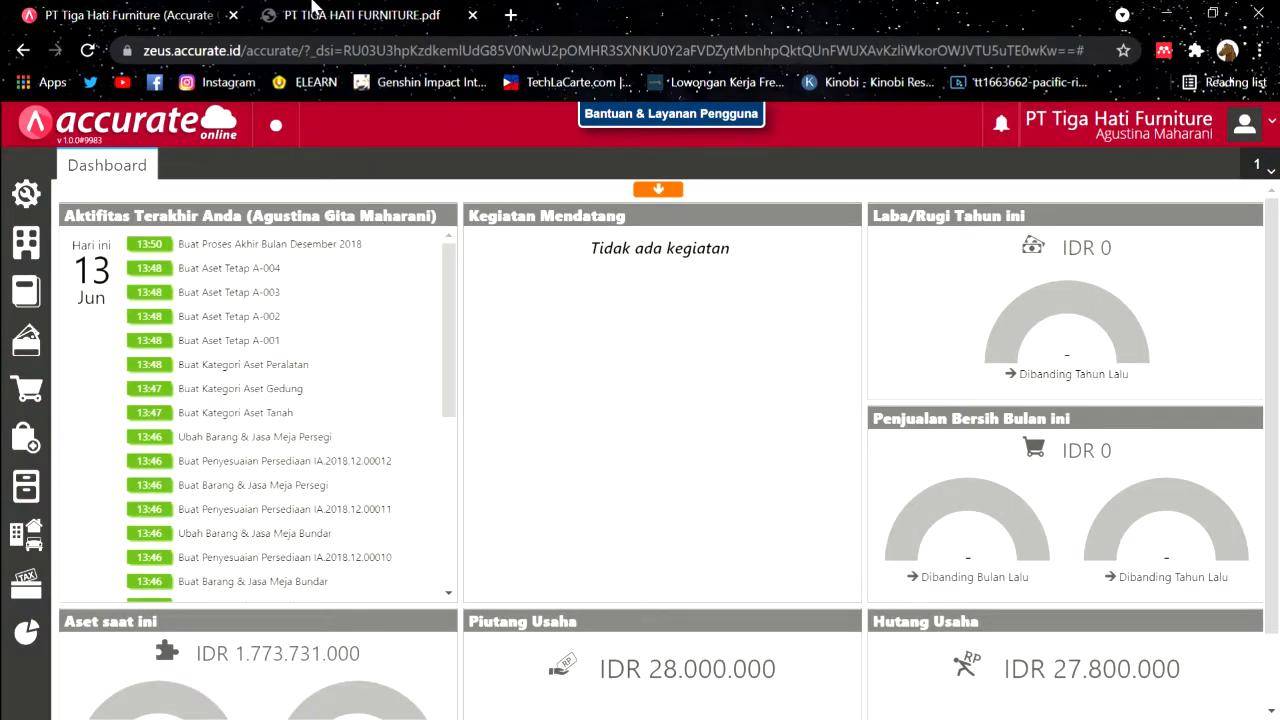
left_click(318, 12)
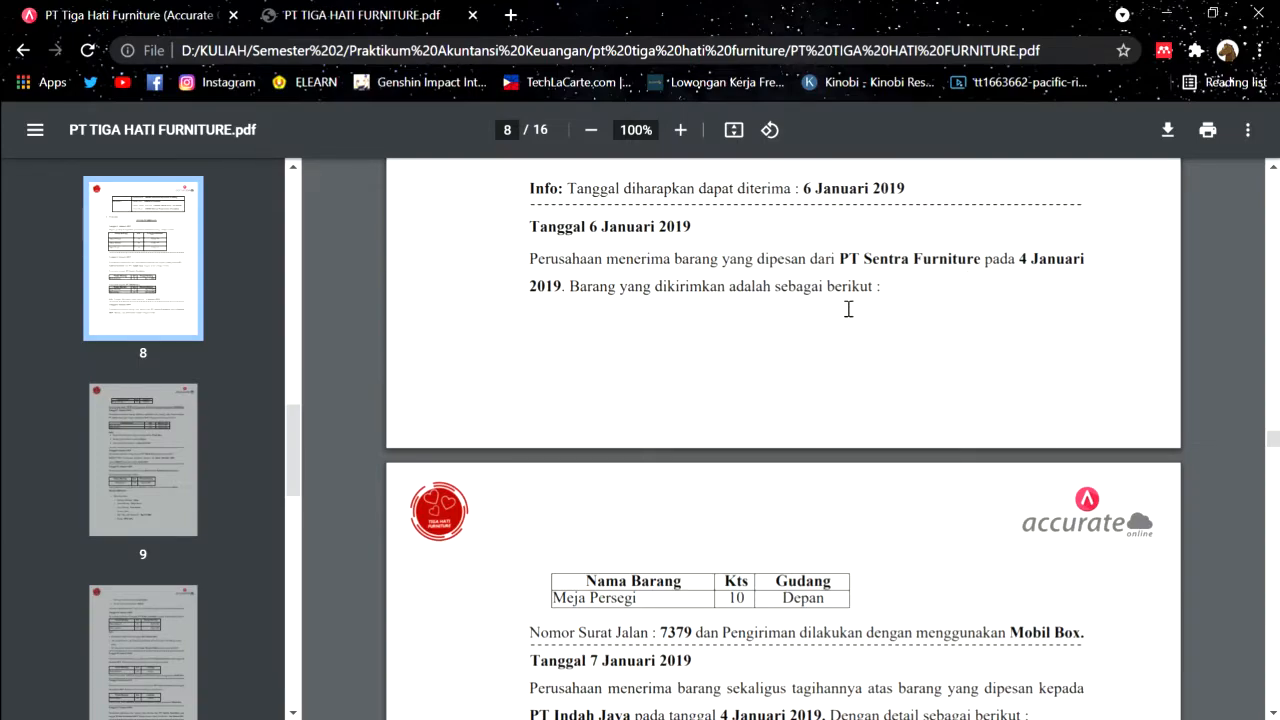
left_click(174, 10)
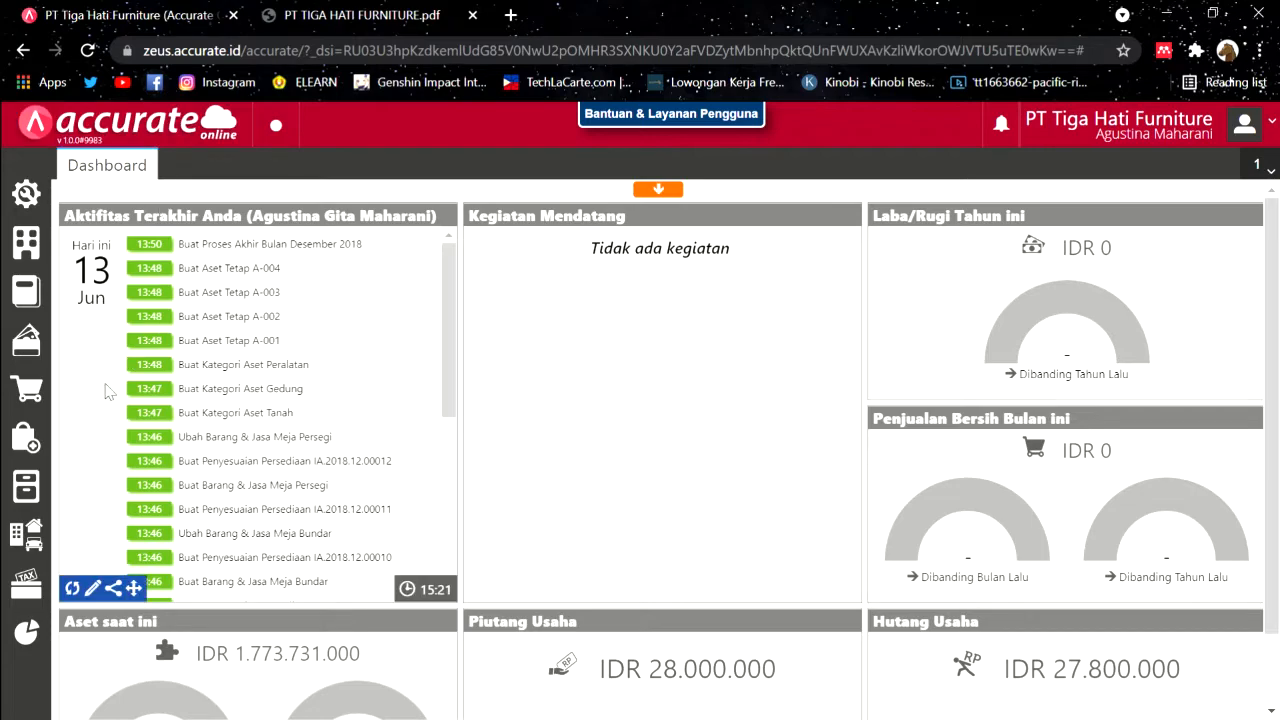
Step: Start a goods receipt from PT Sentra Furniture dated 06/01/2019
left_click(50, 432)
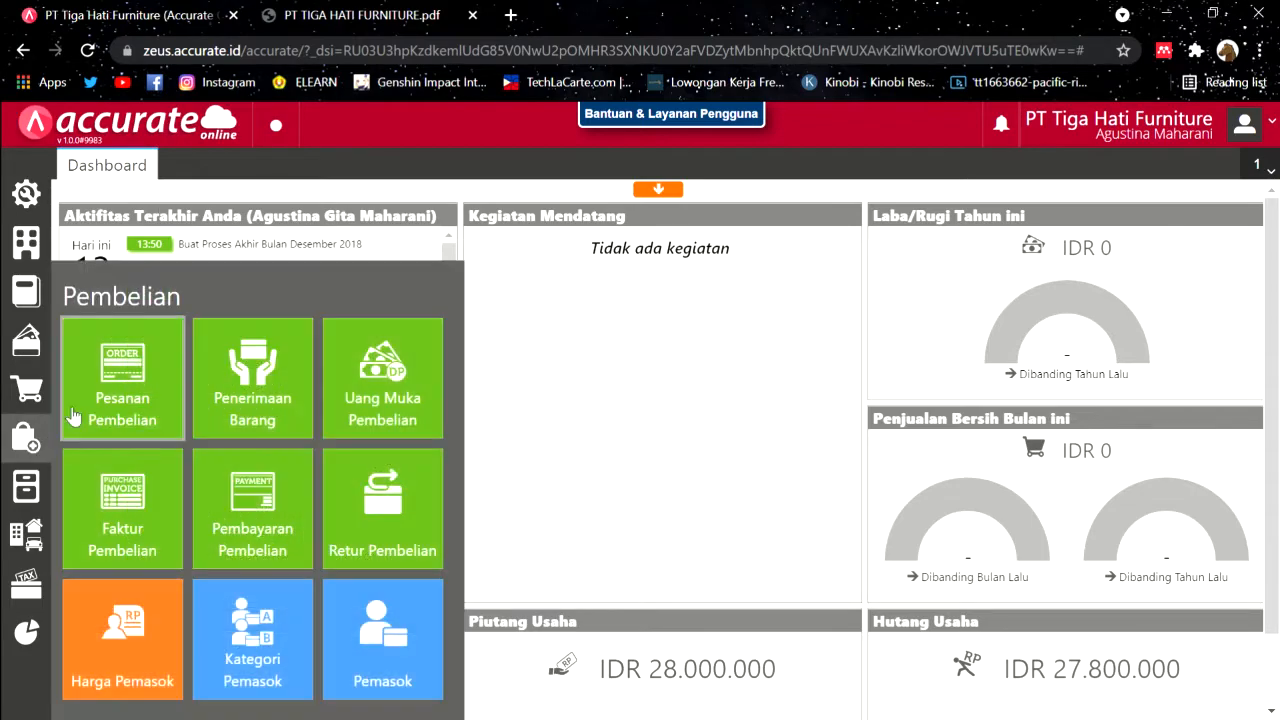
left_click(265, 396)
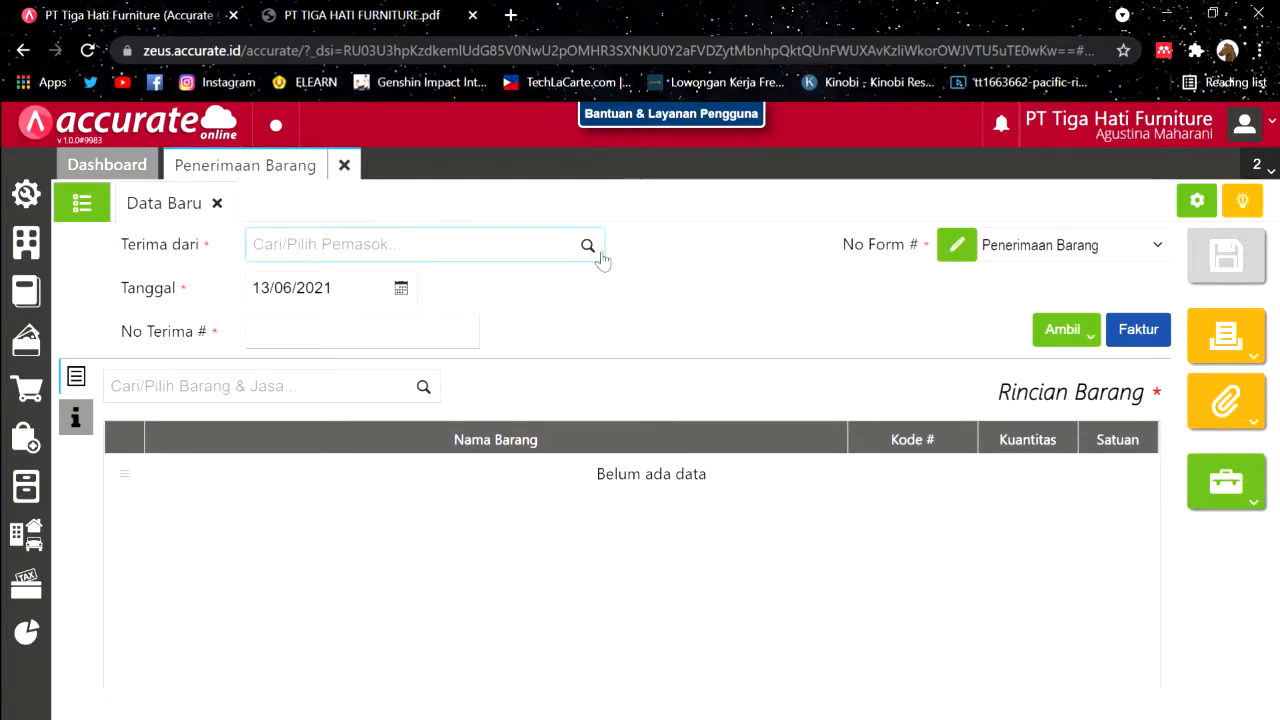
left_click(598, 252)
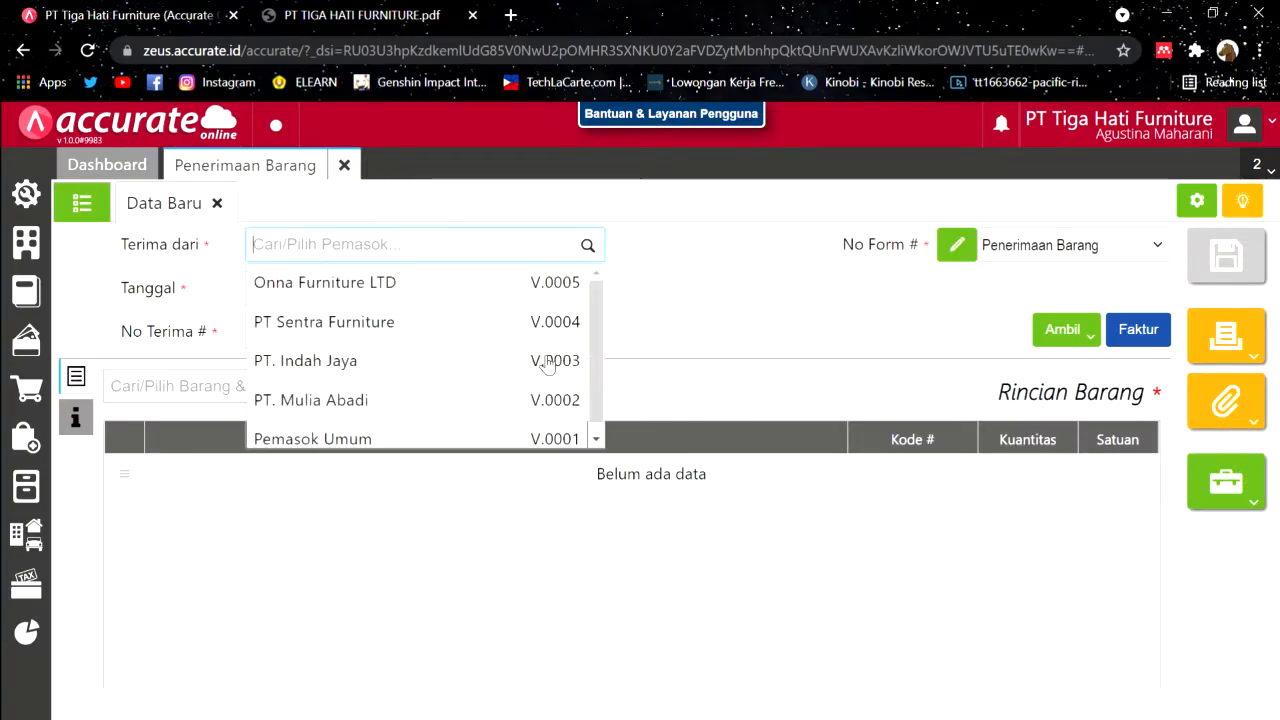
left_click(355, 333)
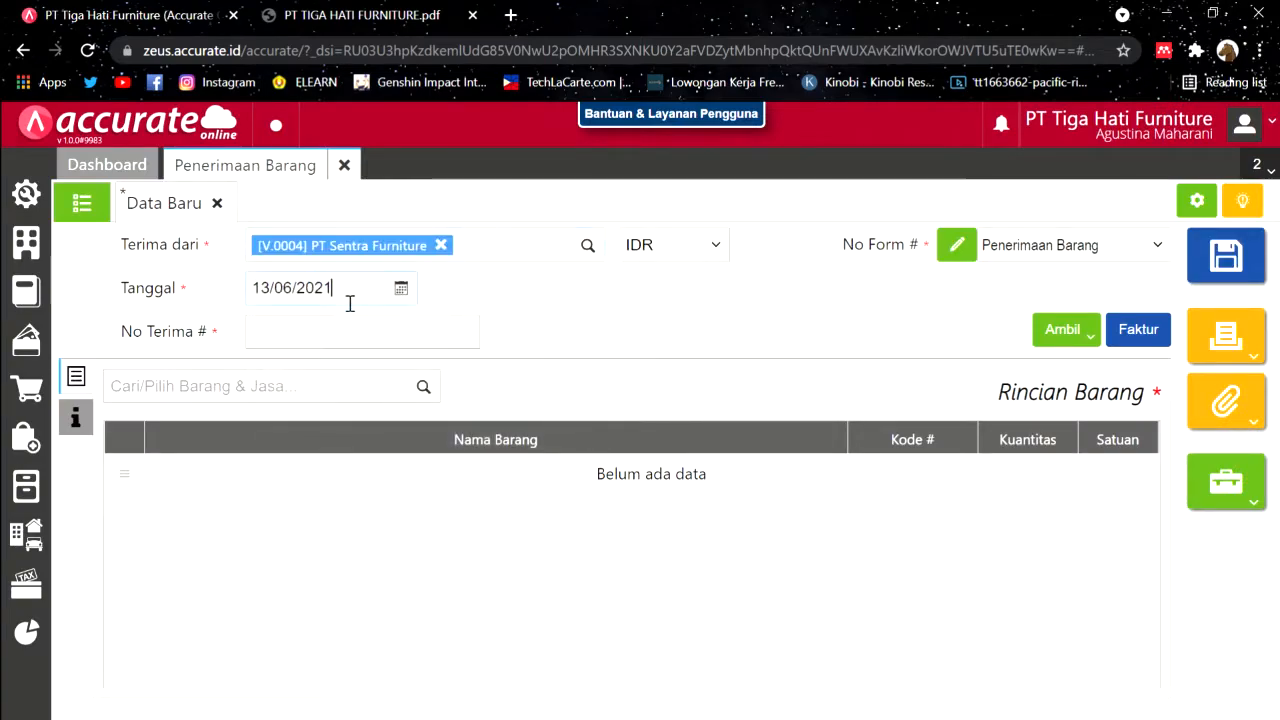
left_click(352, 293)
type("06/01/2019")
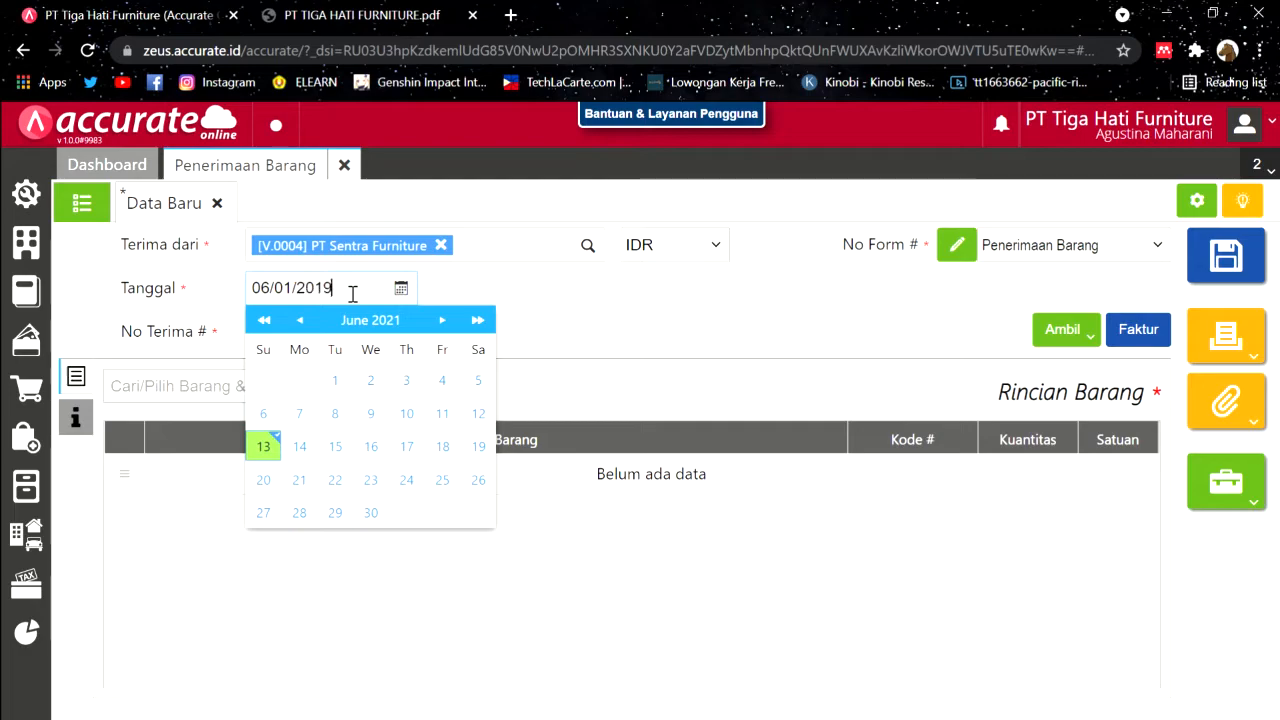
left_click(493, 352)
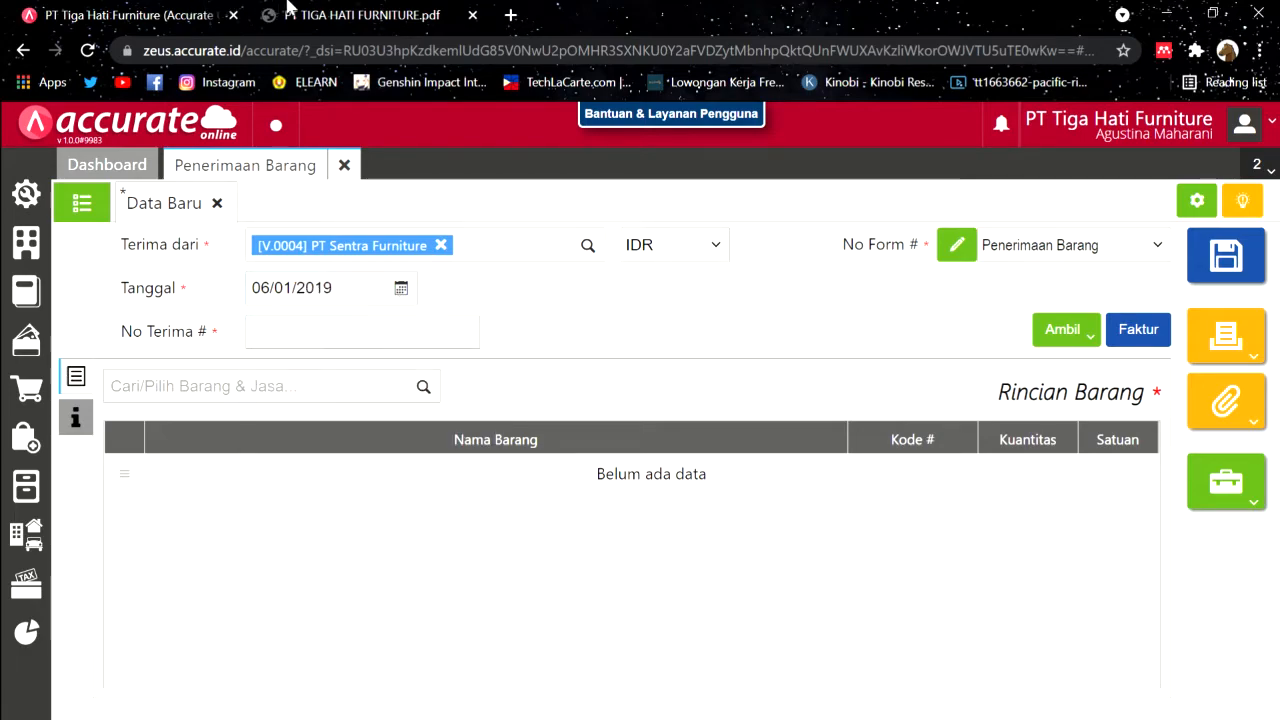
Step: Copy delivery note number 7379 from the PDF into the receipt number field
left_click(282, 12)
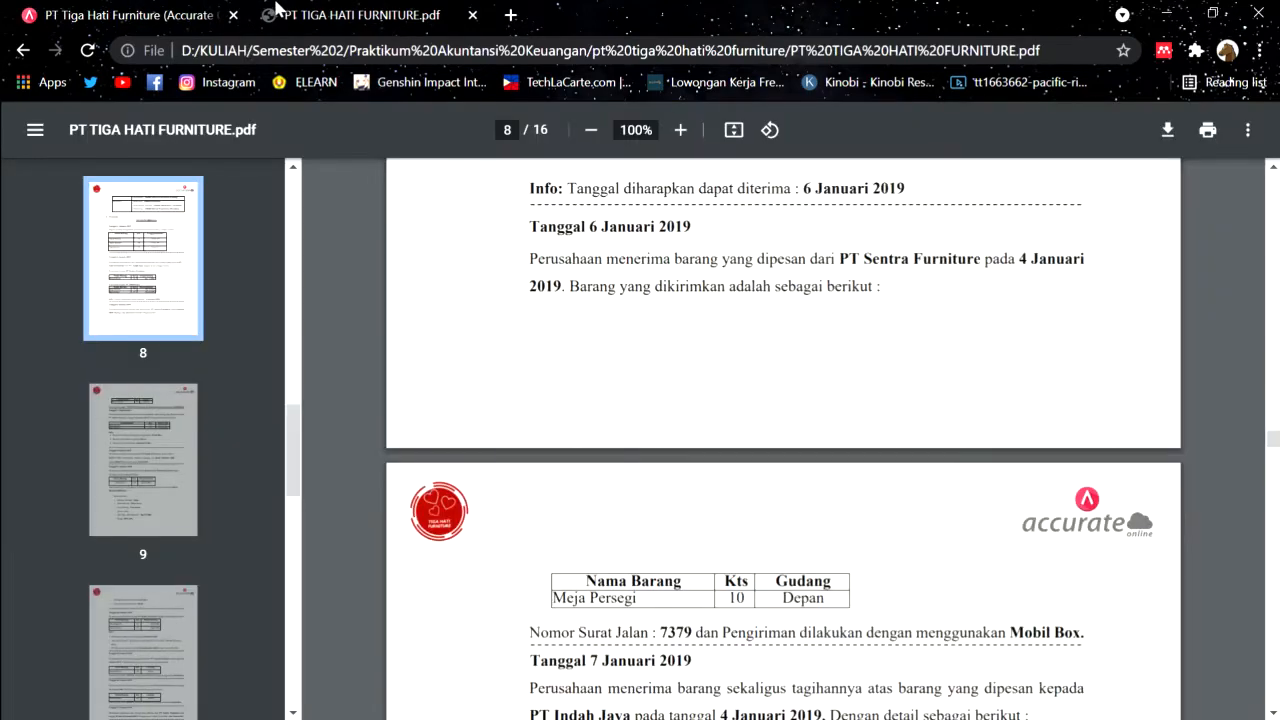
double_click(685, 636)
key("ctrl+c")
left_click(205, 12)
left_click(392, 334)
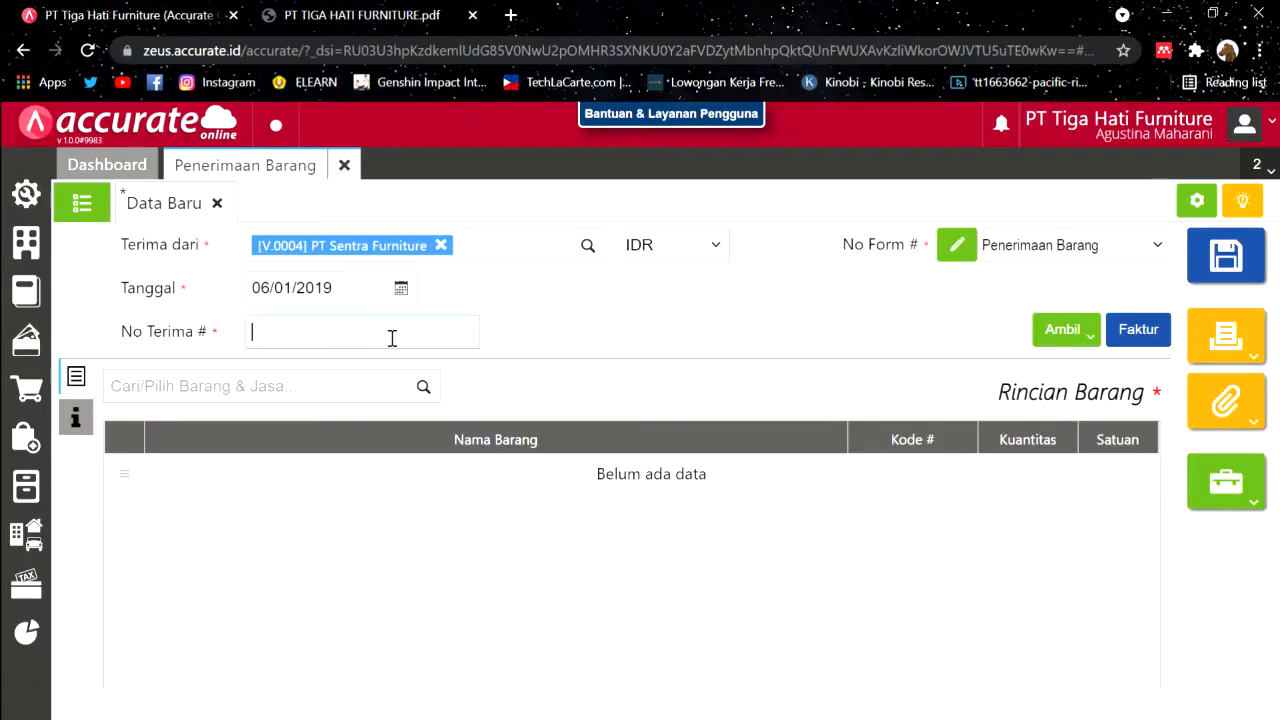
key("ctrl+v")
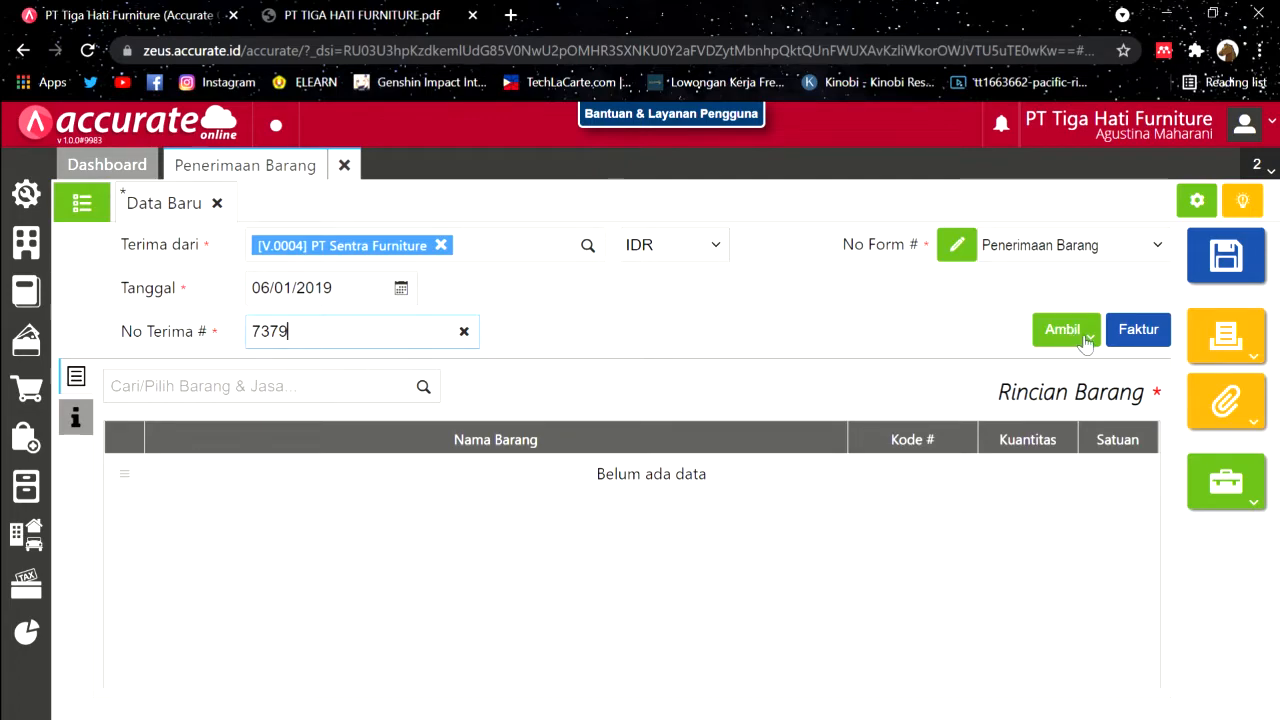
Step: Pull the 10 PCS Meja Persegi line from purchase order PO.2019.01.00001 into the receipt
left_click(1087, 341)
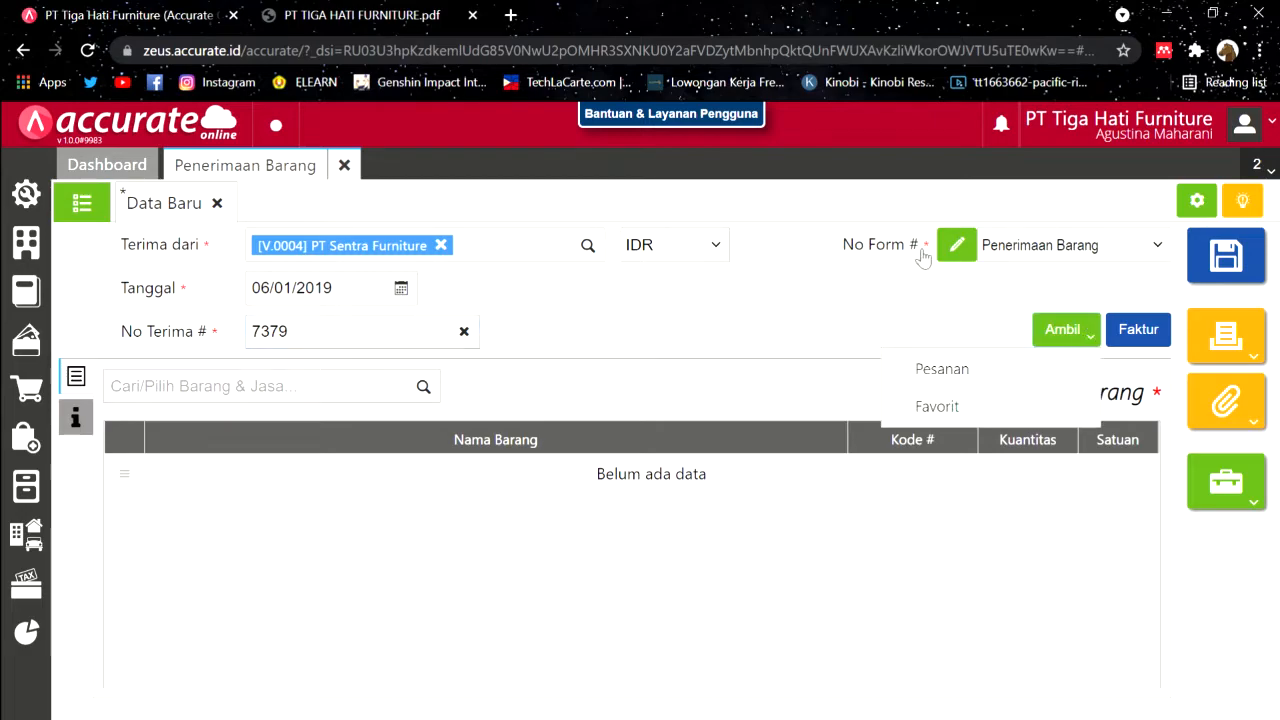
left_click(921, 386)
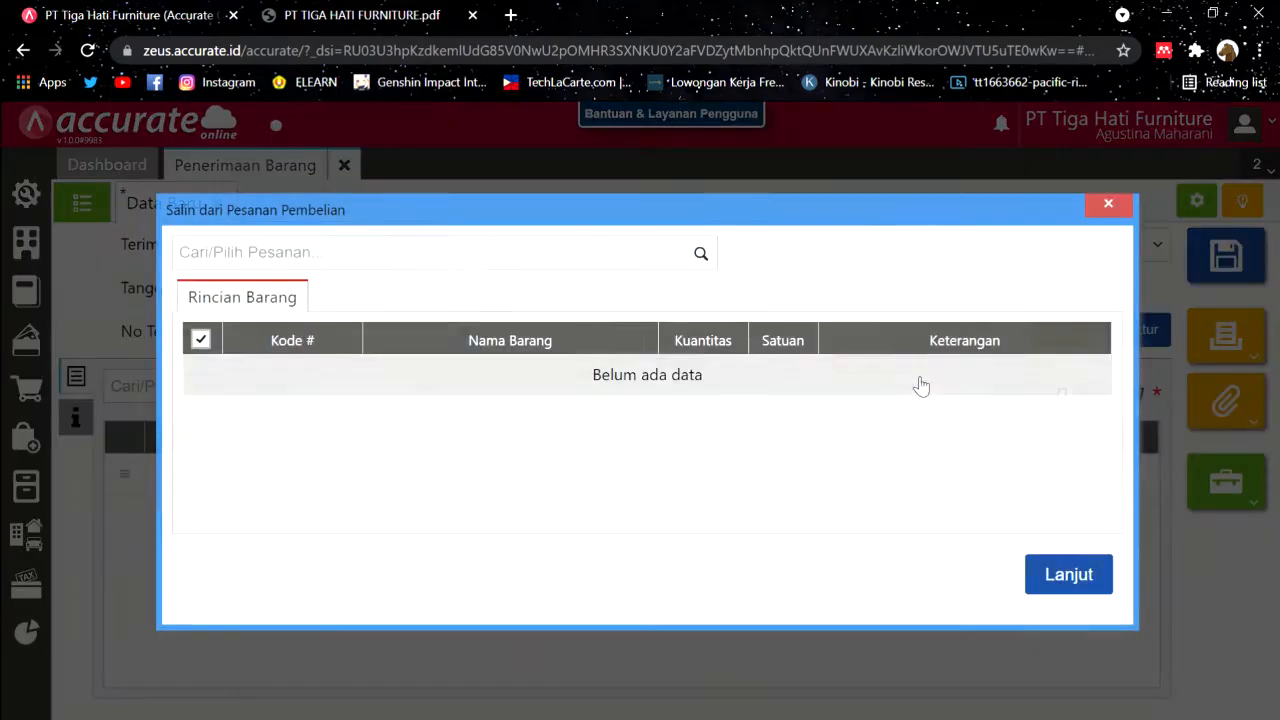
left_click(703, 255)
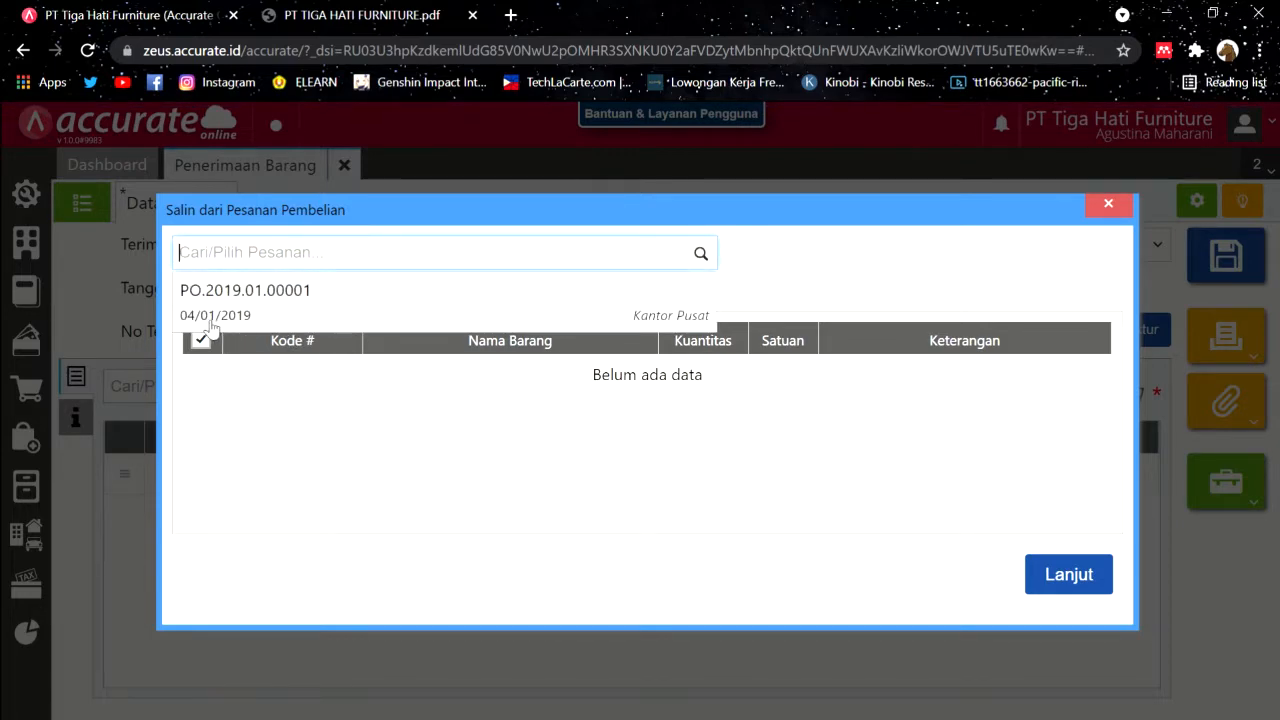
left_click(281, 312)
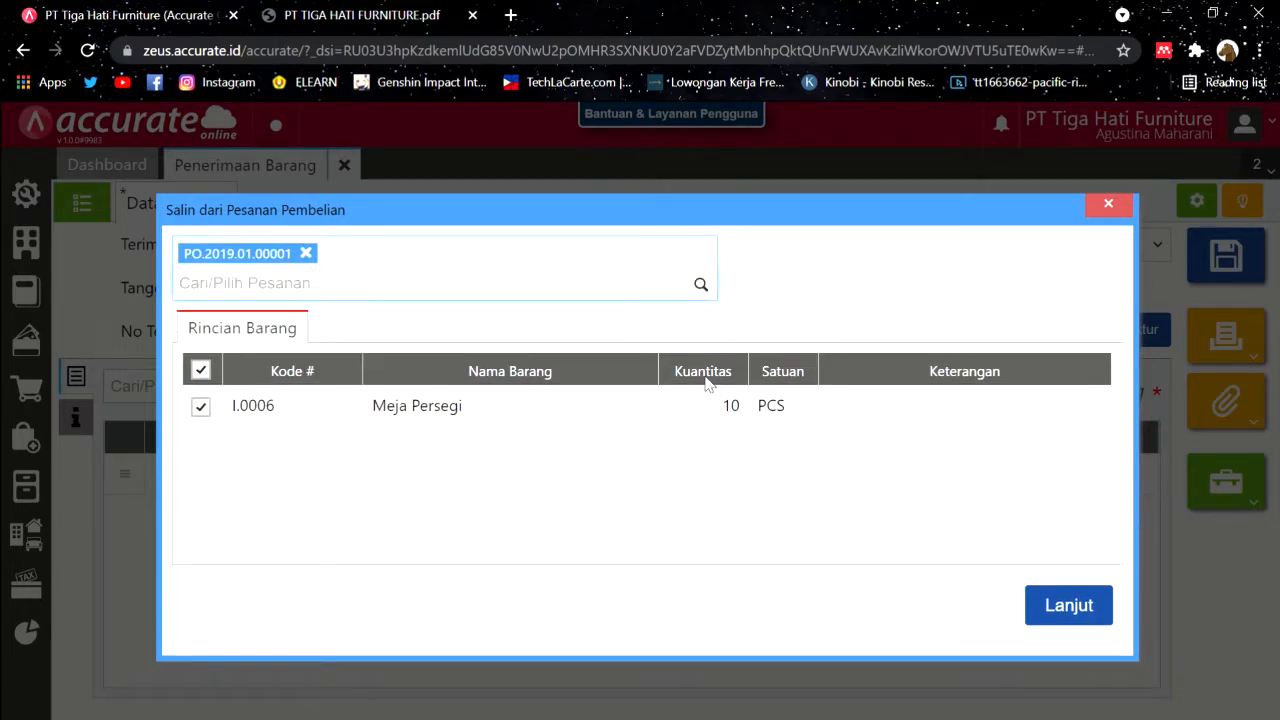
left_click(1105, 609)
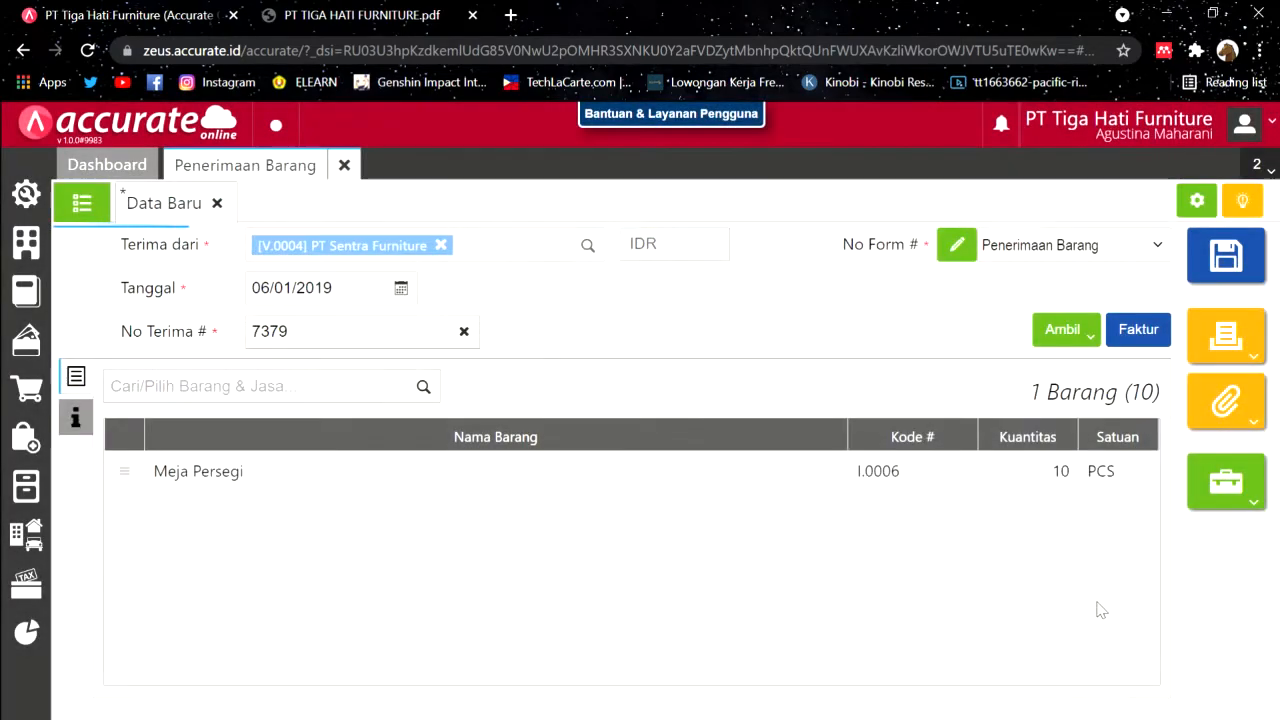
left_click(75, 418)
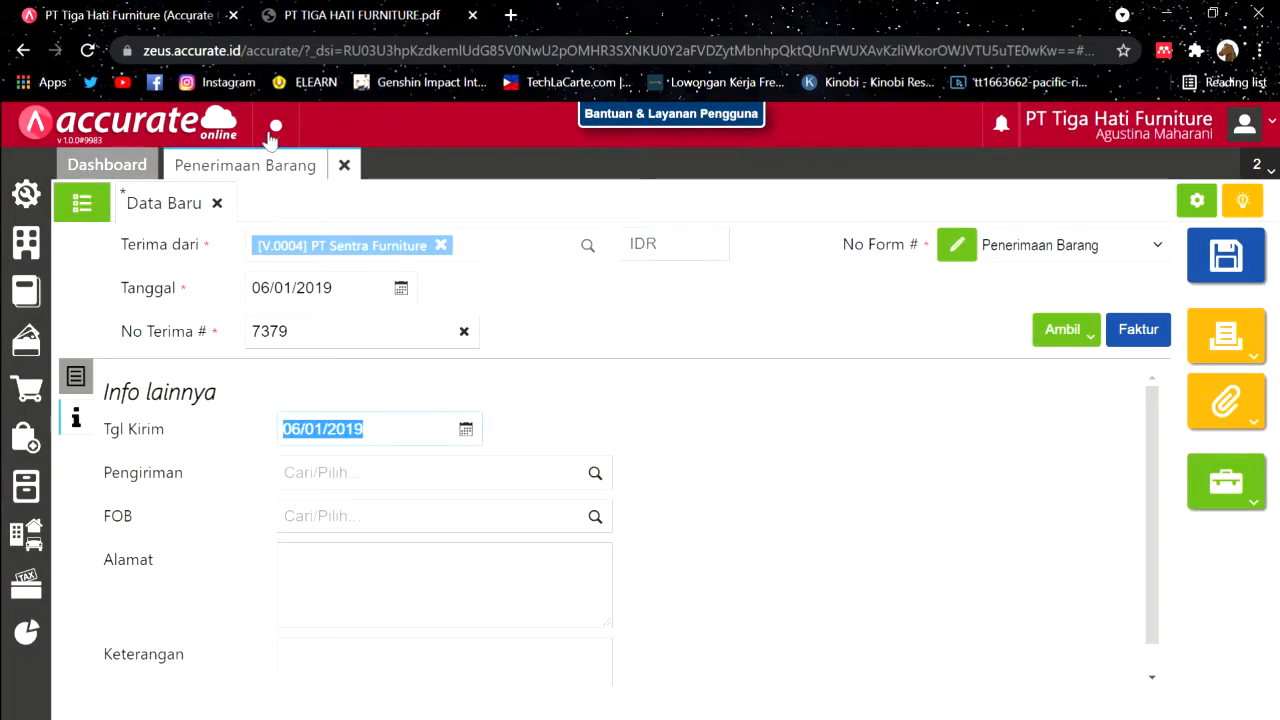
left_click(78, 376)
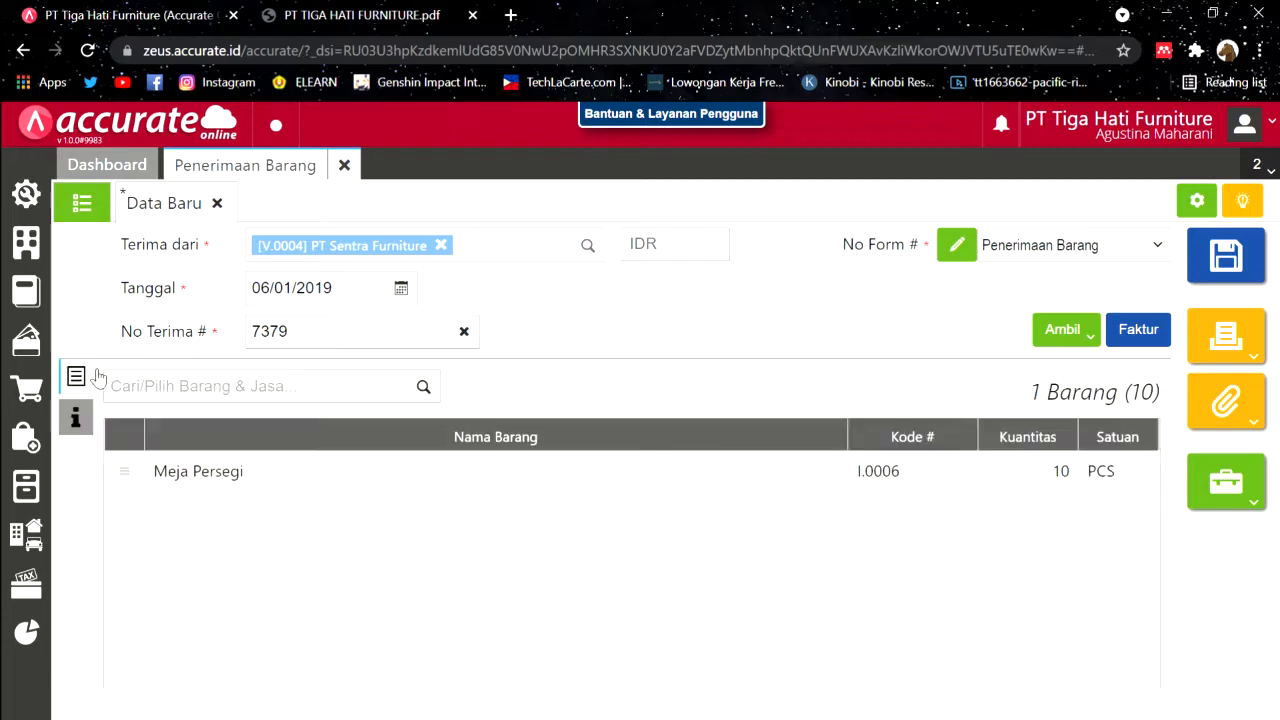
Step: Change the Meja Persegi line's warehouse from Belakang to Depan
left_click(514, 486)
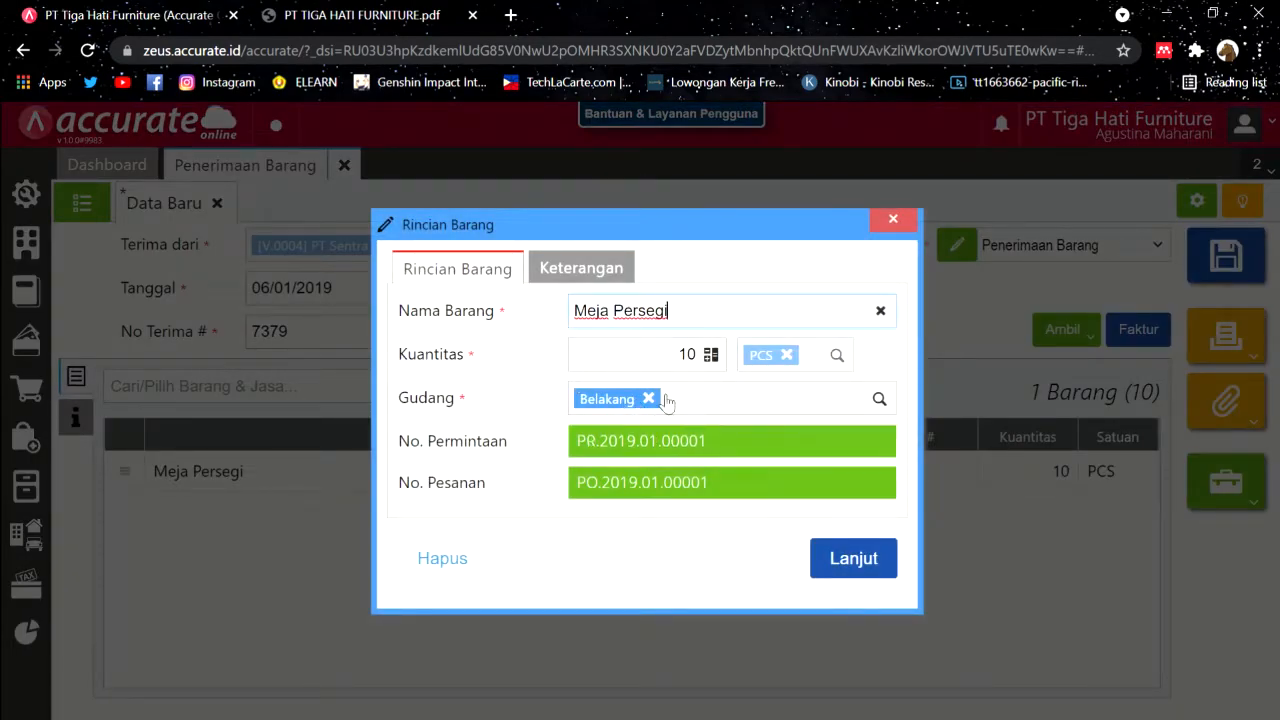
left_click(362, 16)
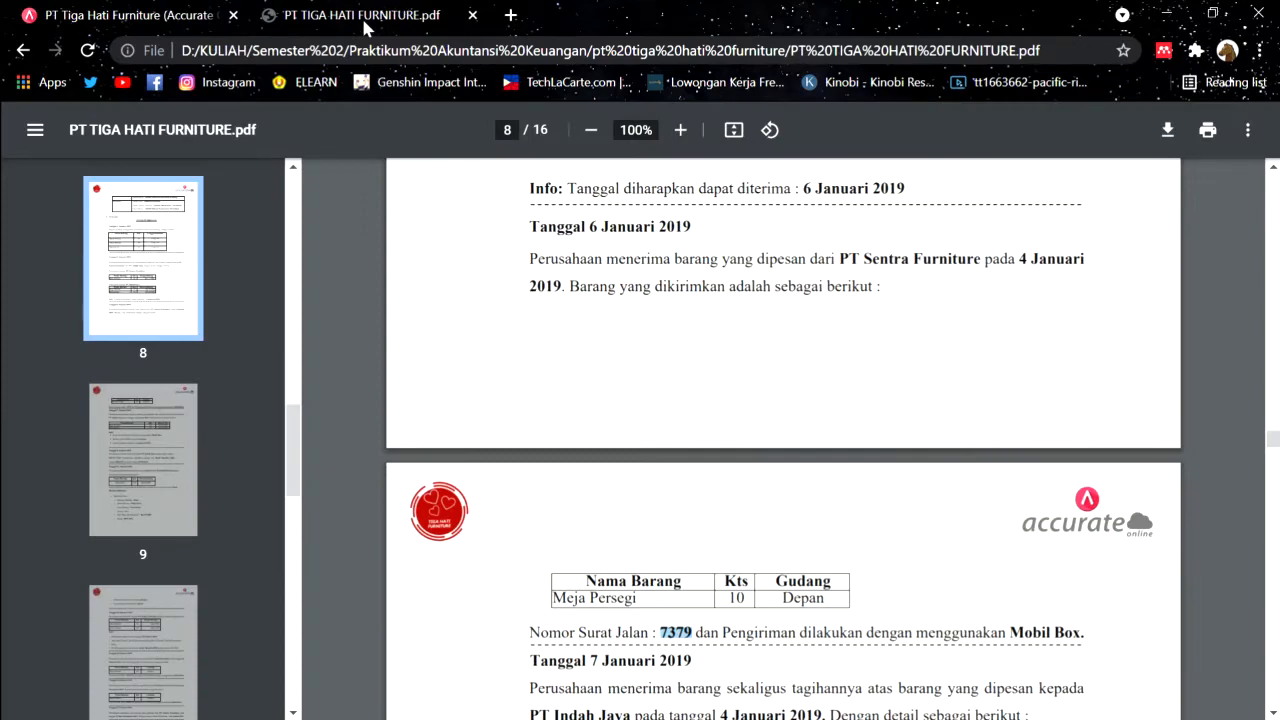
left_click(136, 10)
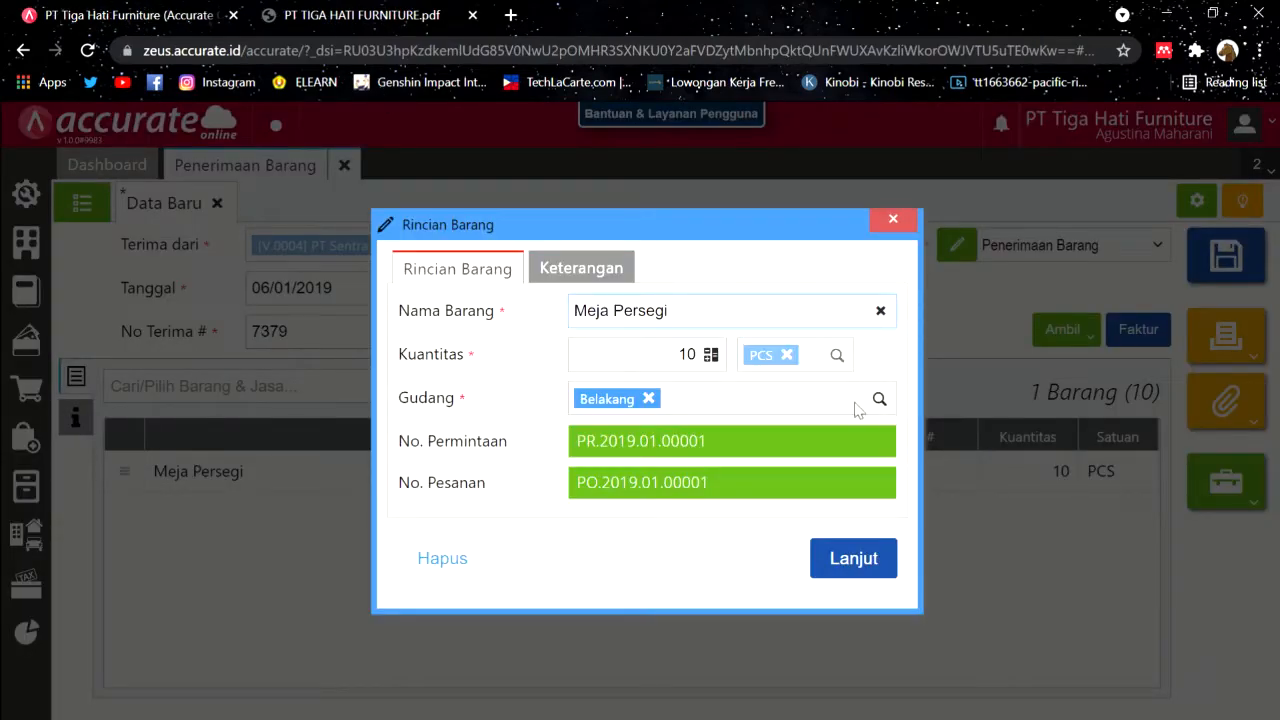
left_click(649, 399)
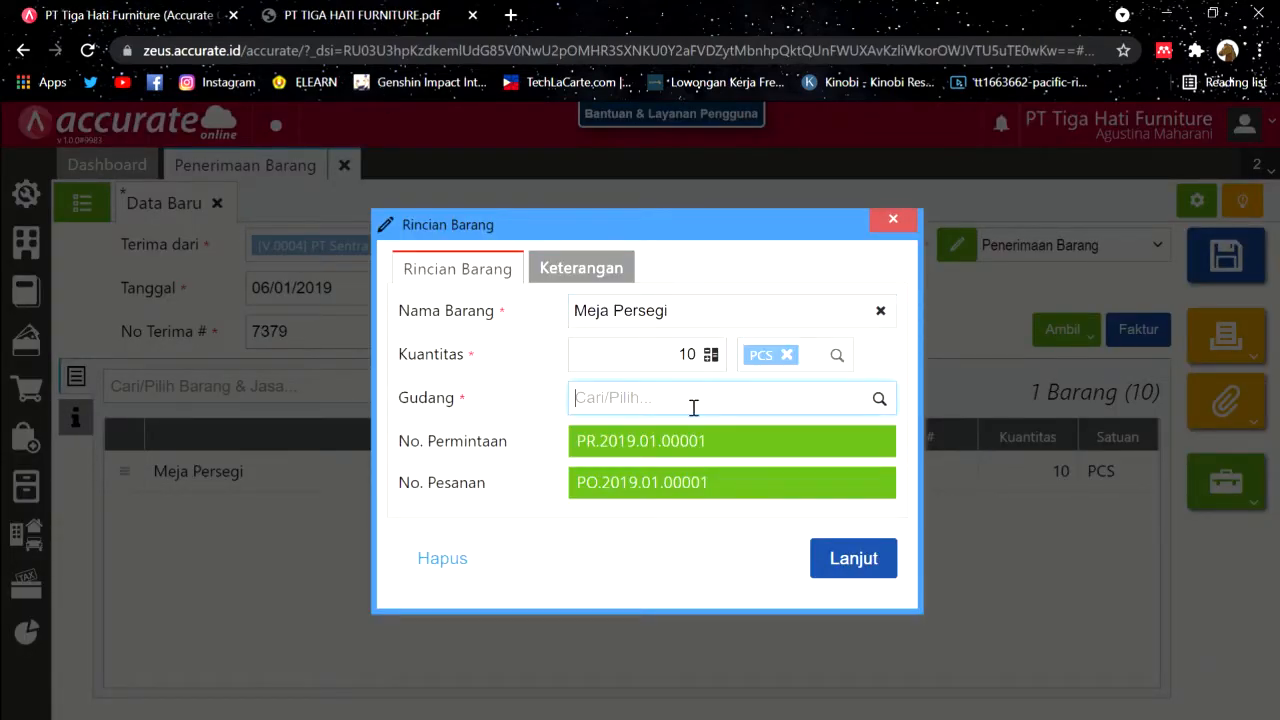
left_click(877, 400)
left_click(680, 472)
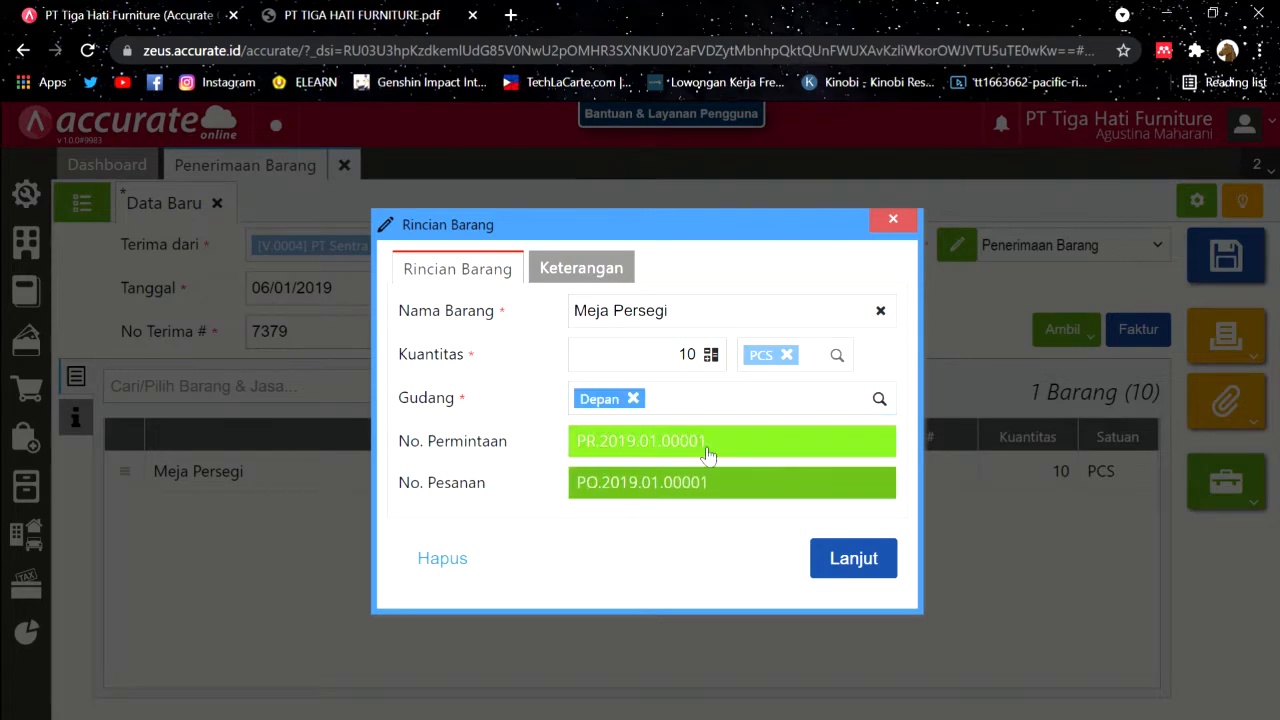
left_click(834, 552)
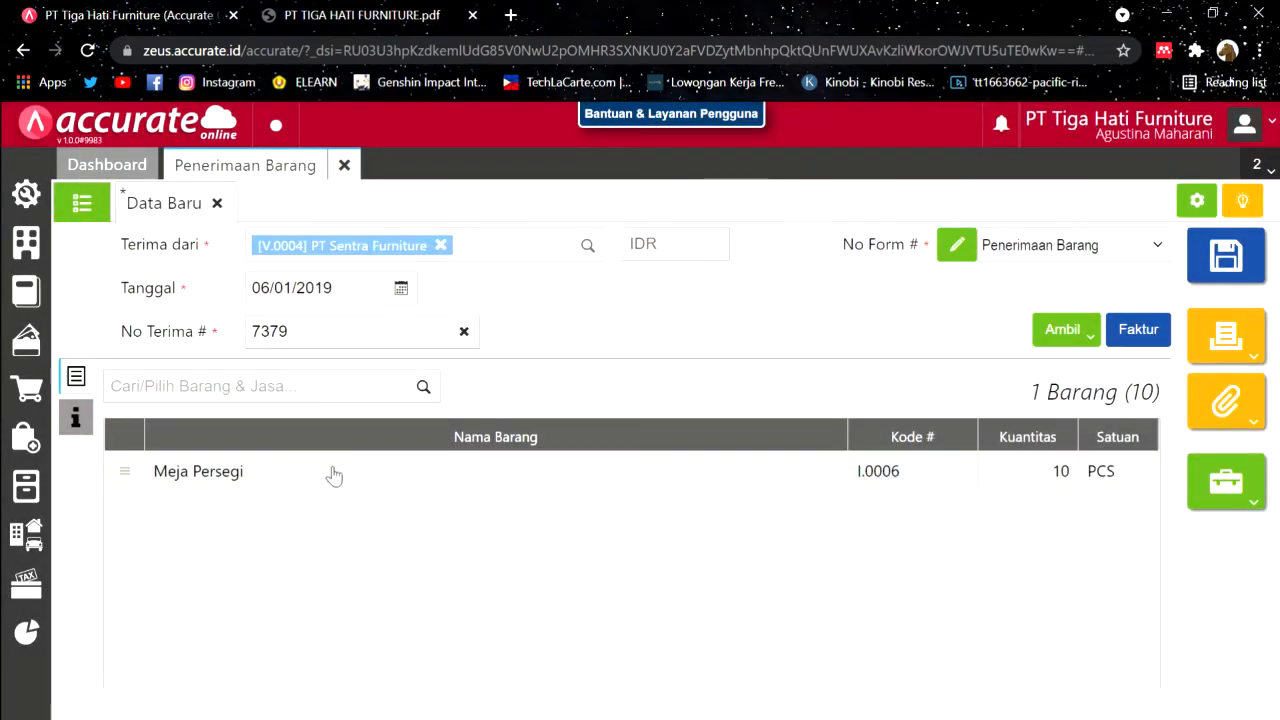
left_click(77, 420)
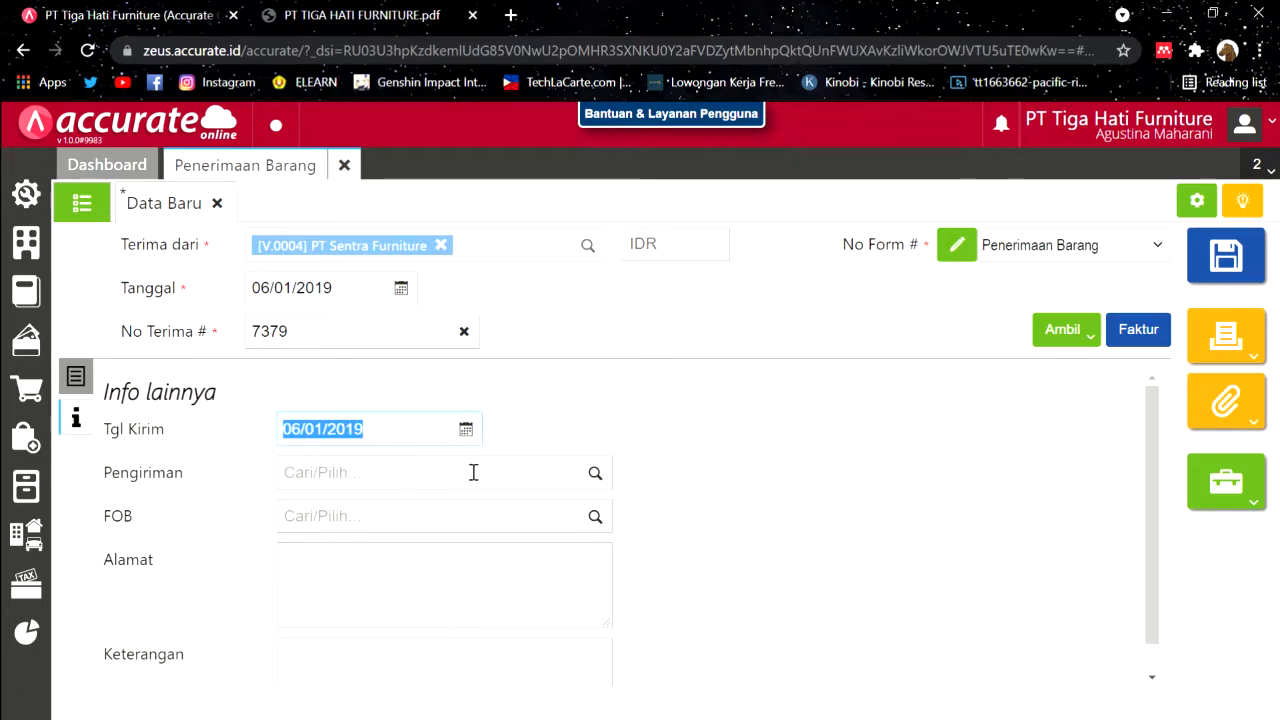
Step: Enter Mobil Box as the receipt's shipping method, saving it as new data
left_click(410, 12)
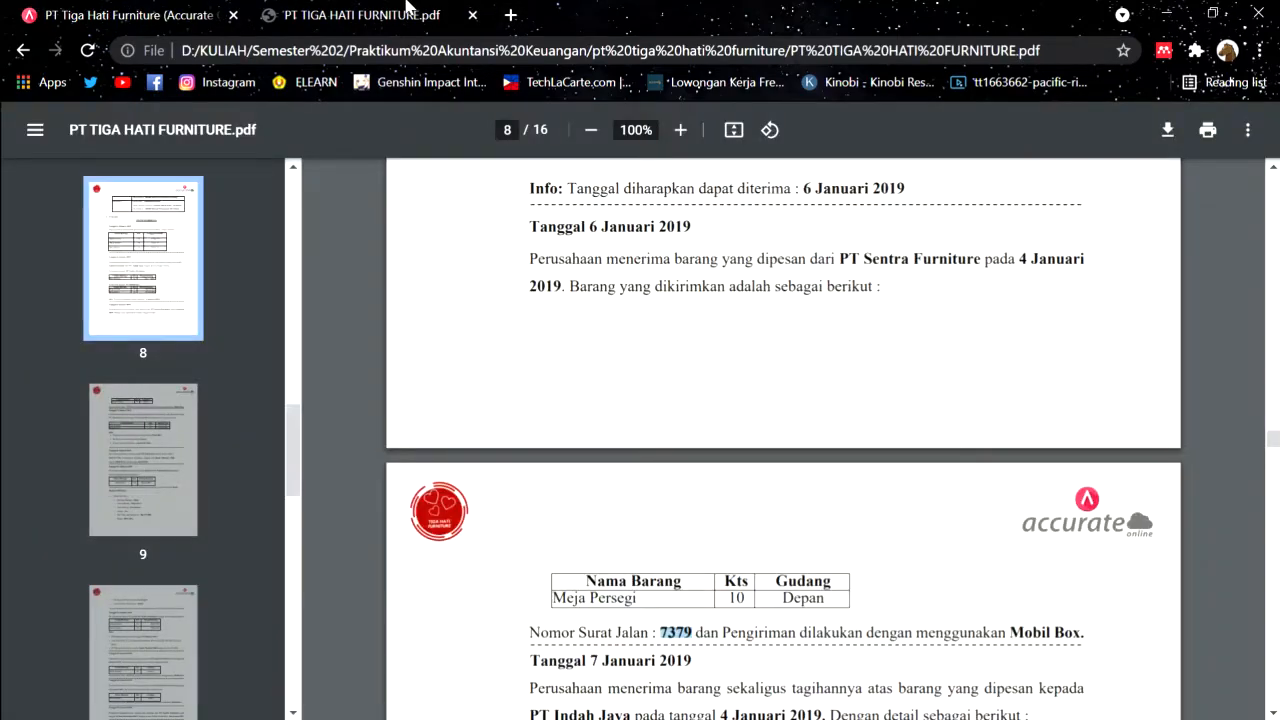
left_click(1045, 642)
left_click(228, 8)
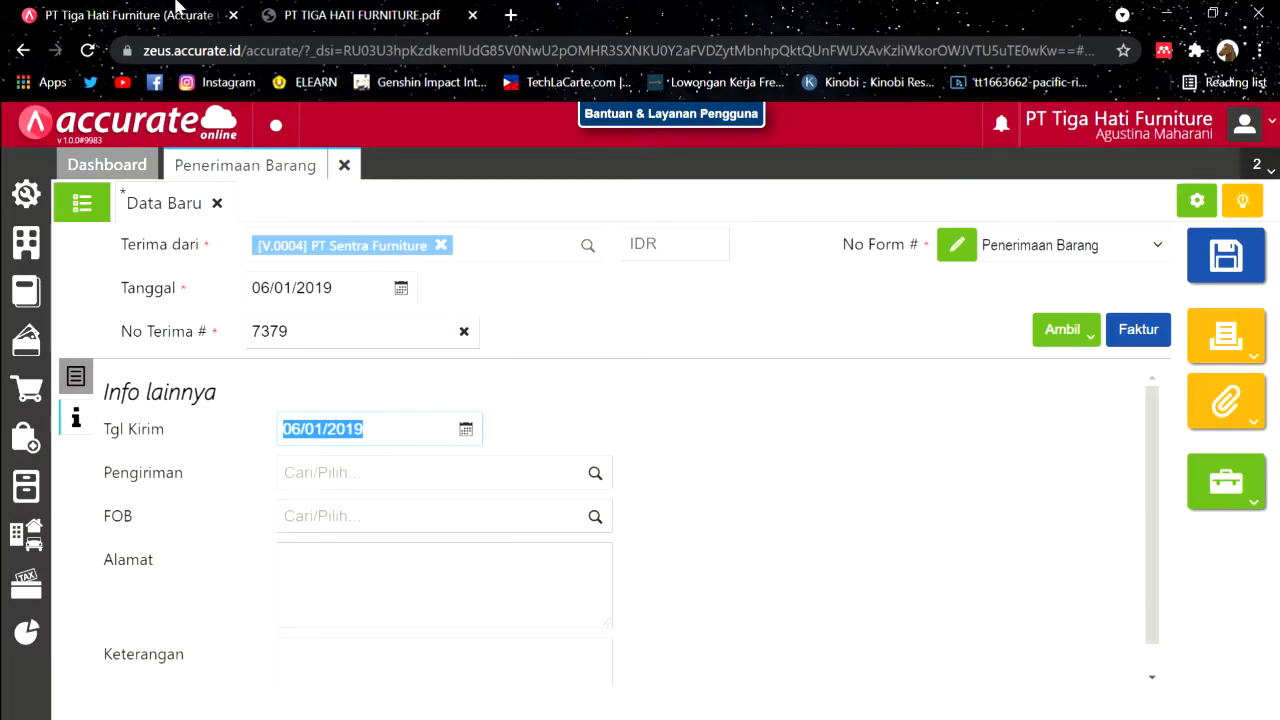
left_click(417, 480)
type("Mobil Box")
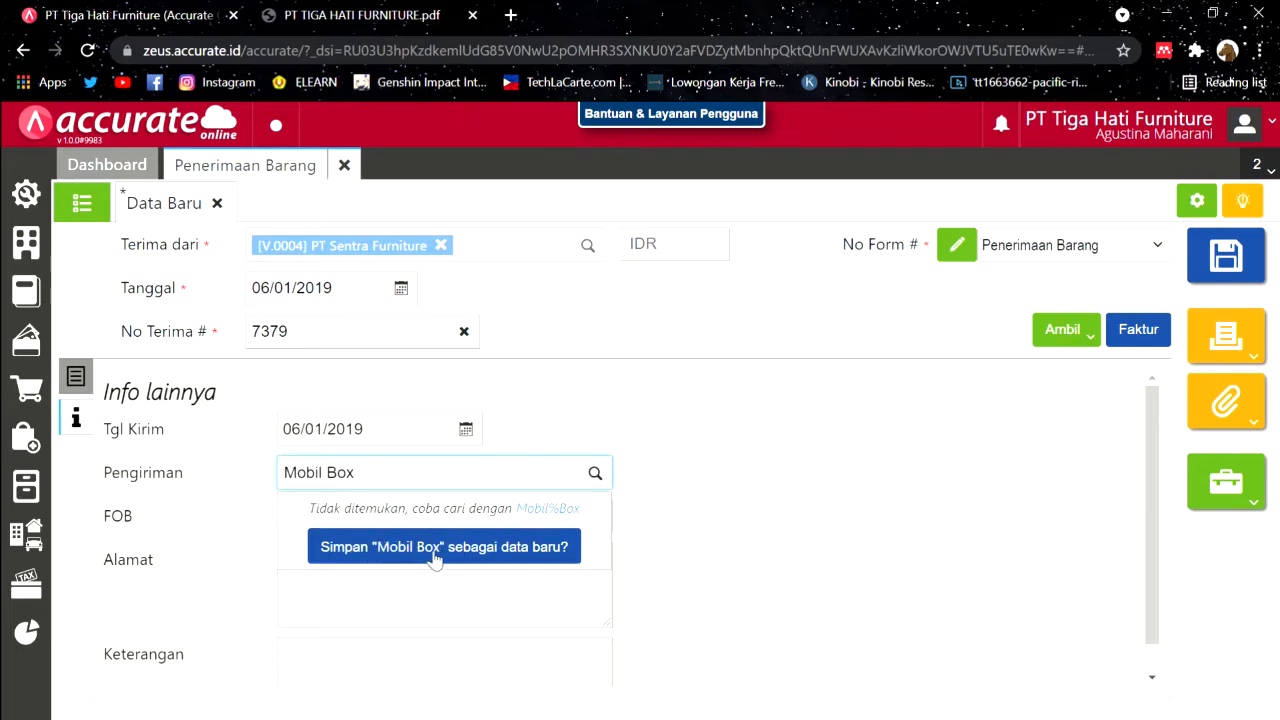
left_click(481, 553)
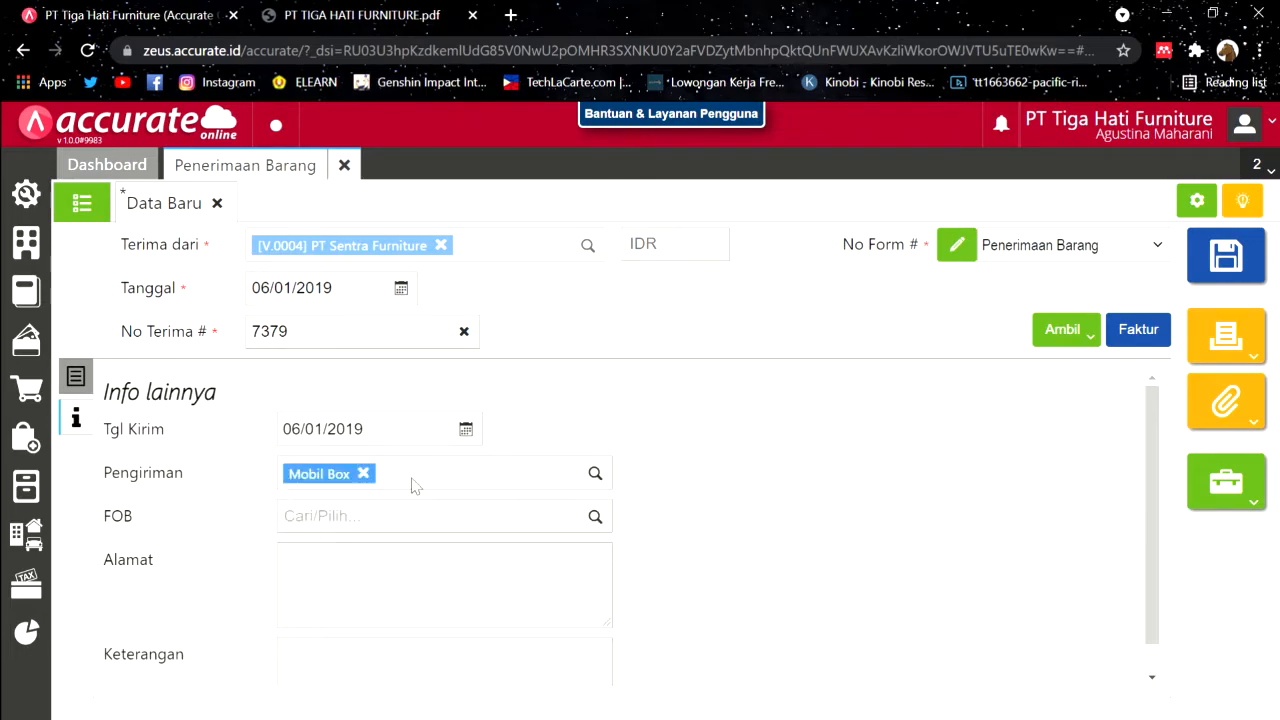
Step: Save goods receipt RI.2019.01.00001 and close its form
left_click(80, 378)
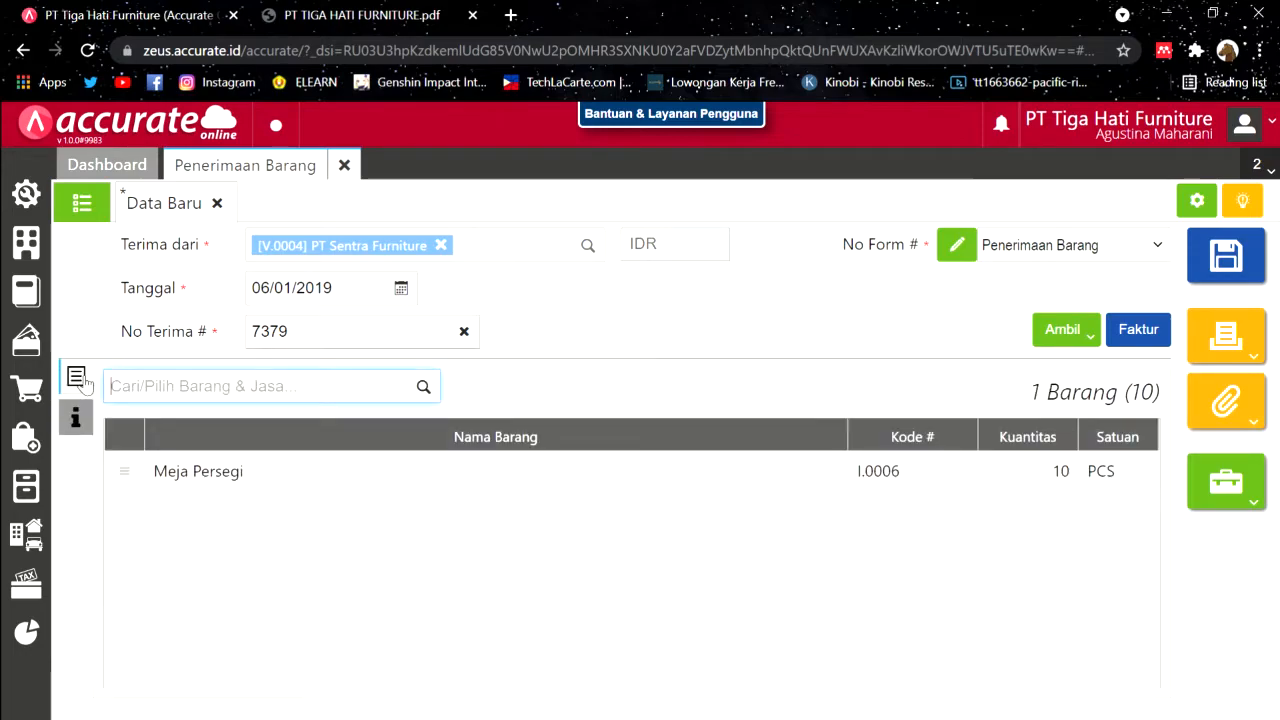
left_click(779, 485)
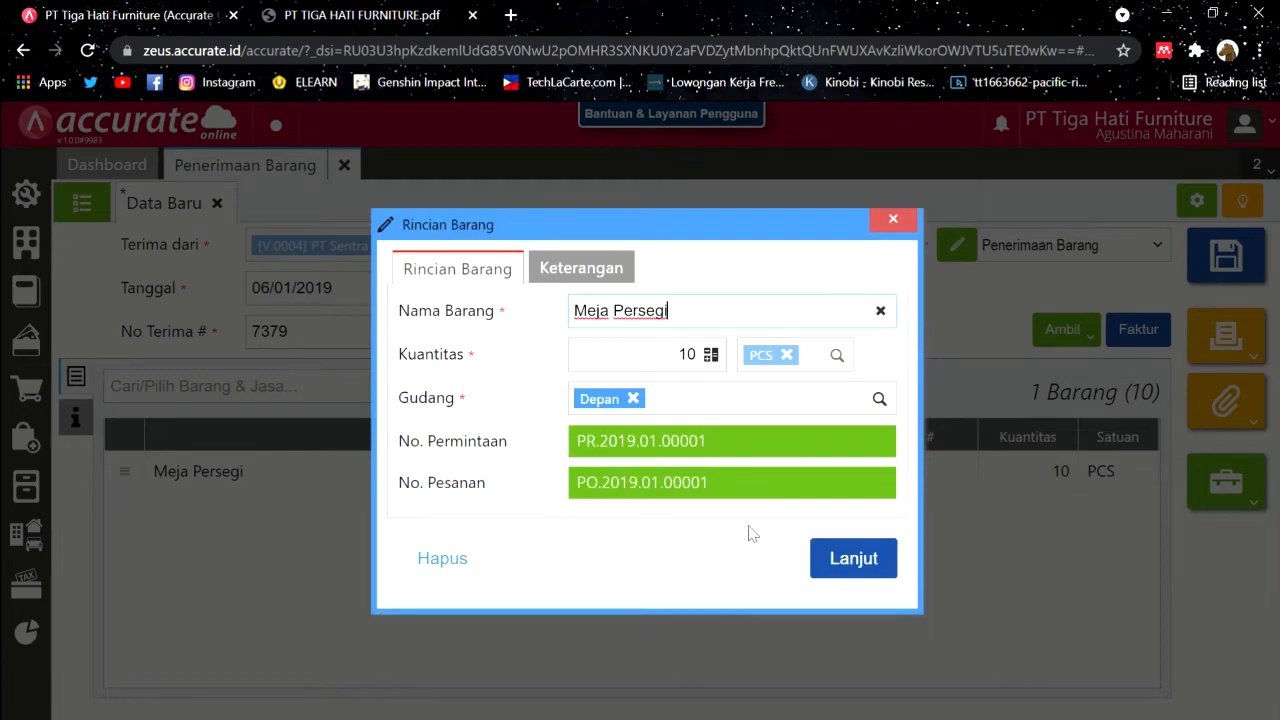
left_click(848, 560)
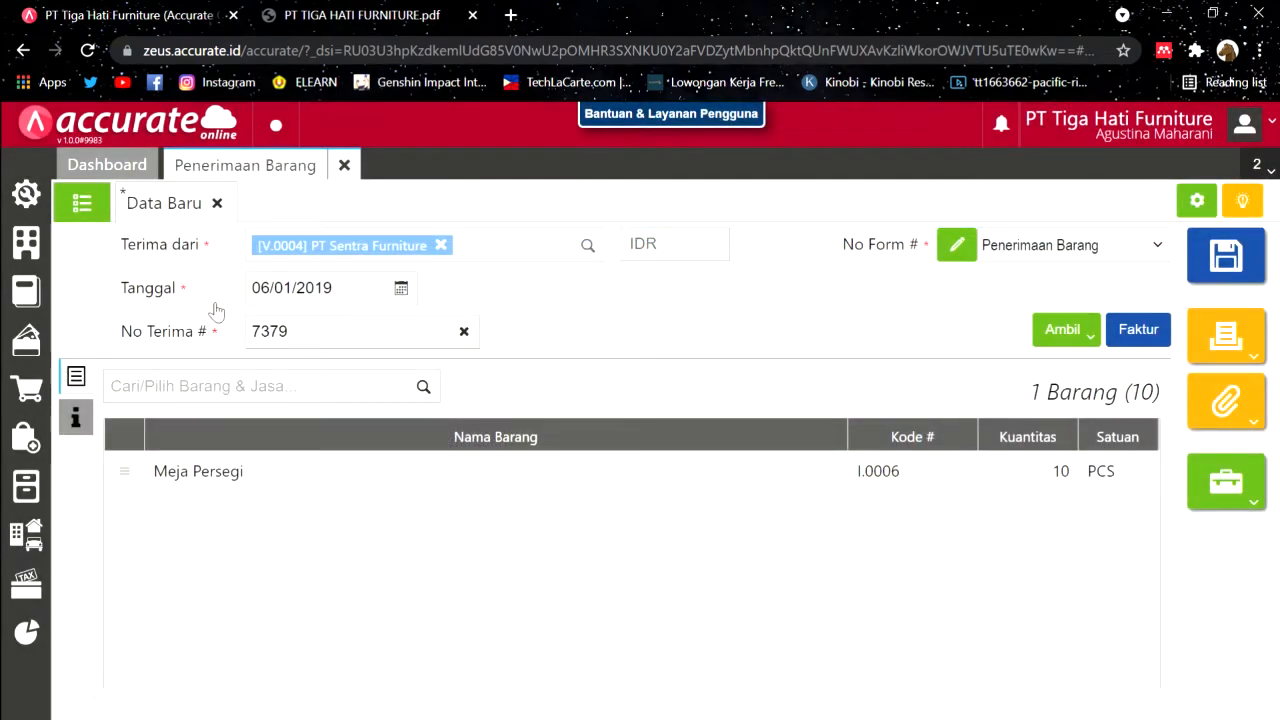
left_click(1226, 256)
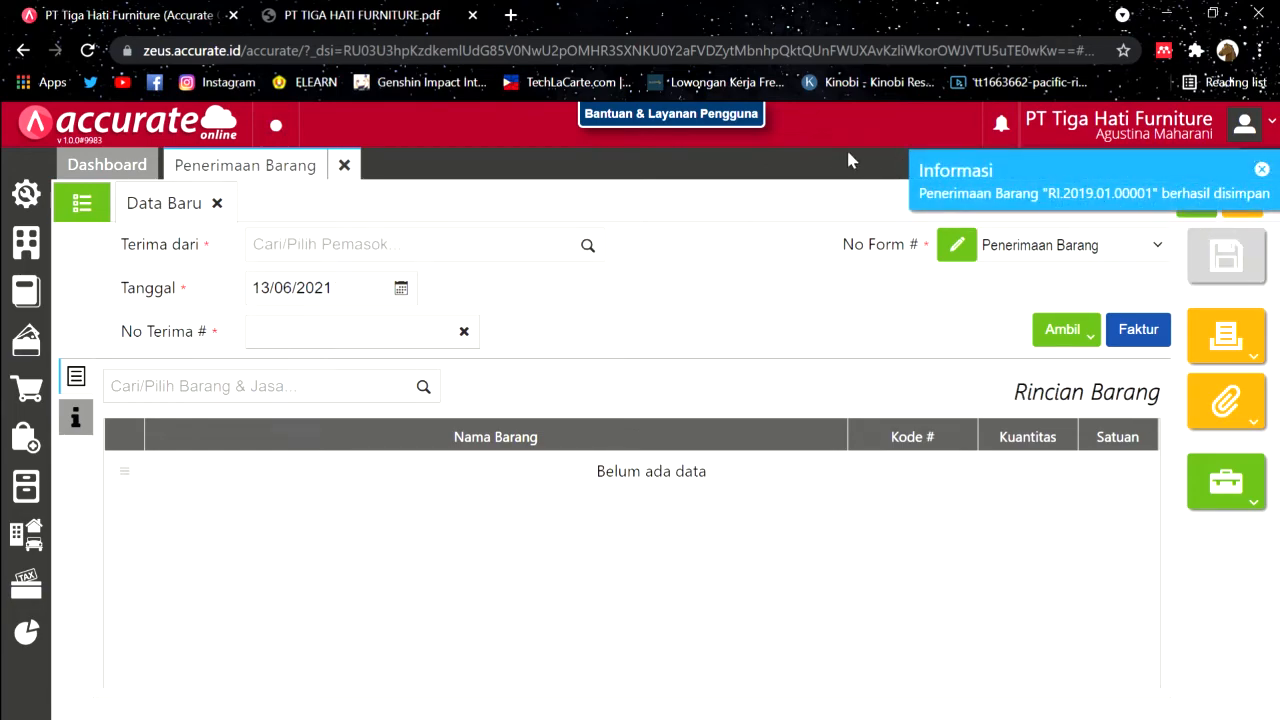
left_click(344, 165)
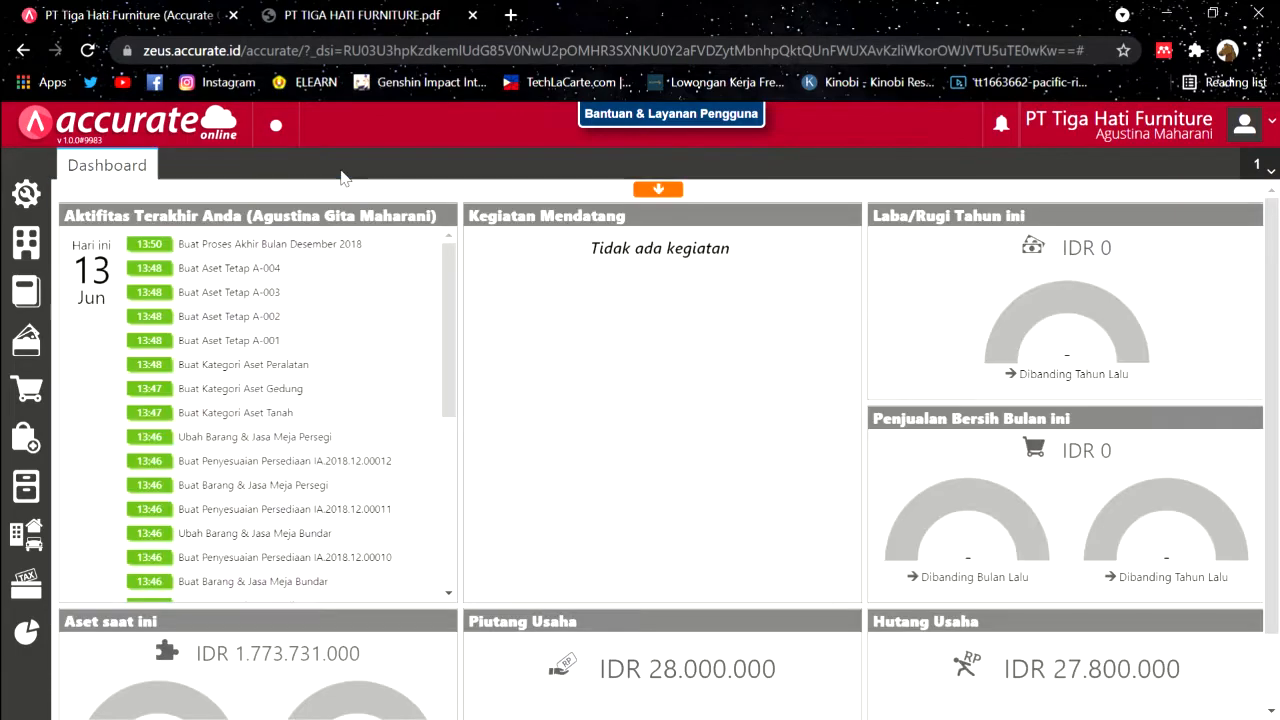
Step: Read page 9 of the case PDF, the 7 January 2019 PT Indah Jaya purchase, then return to Accurate
left_click(338, 14)
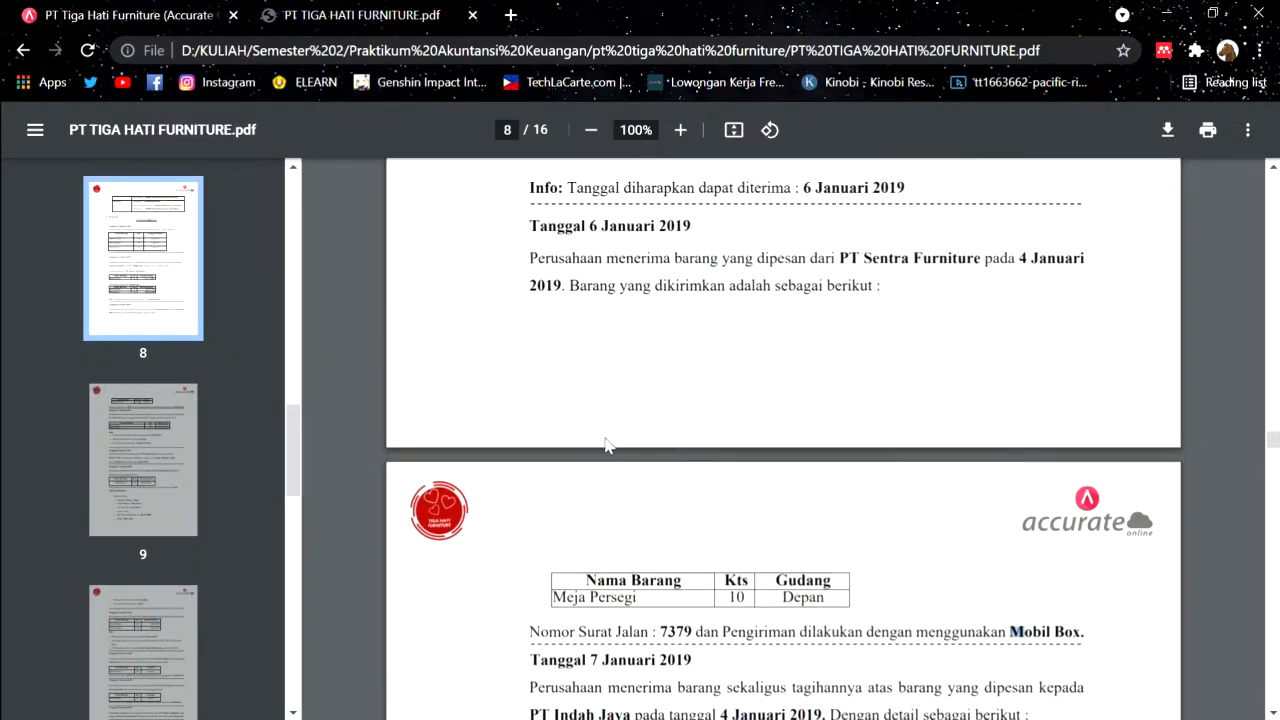
scroll(600, 470, "down", 2)
scroll(619, 383, "down", 1)
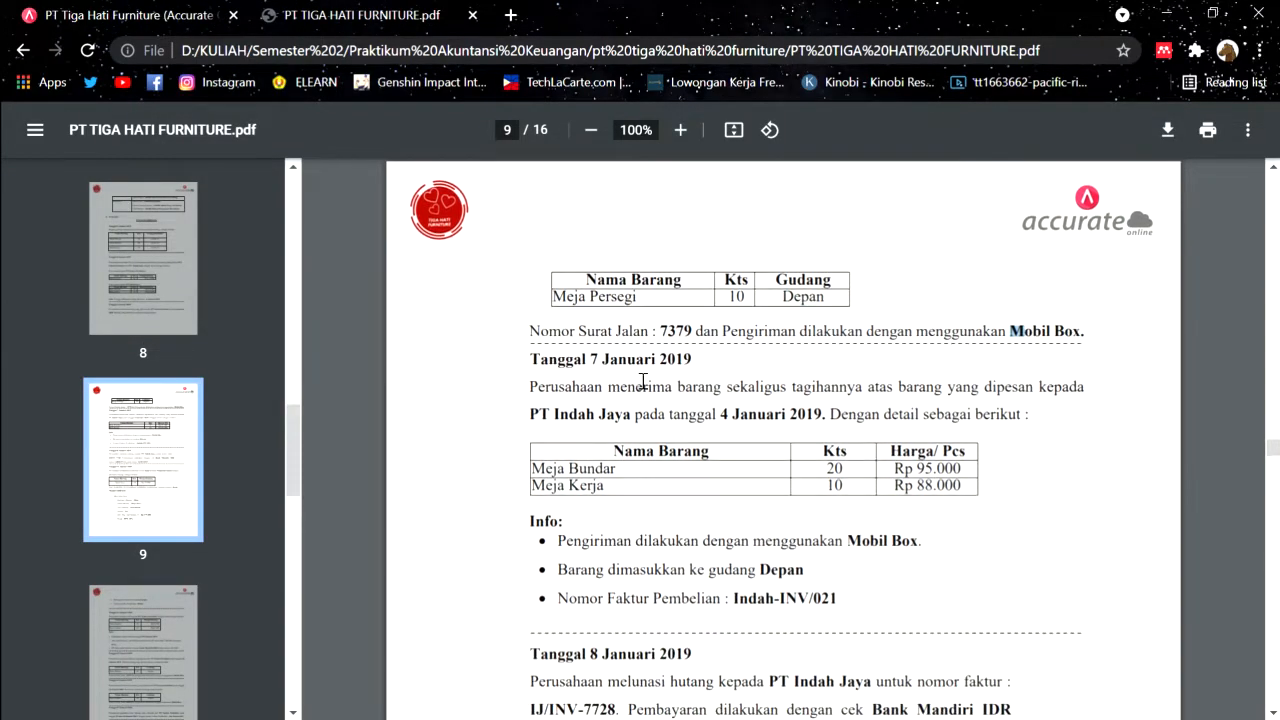
scroll(643, 382, "down", 1)
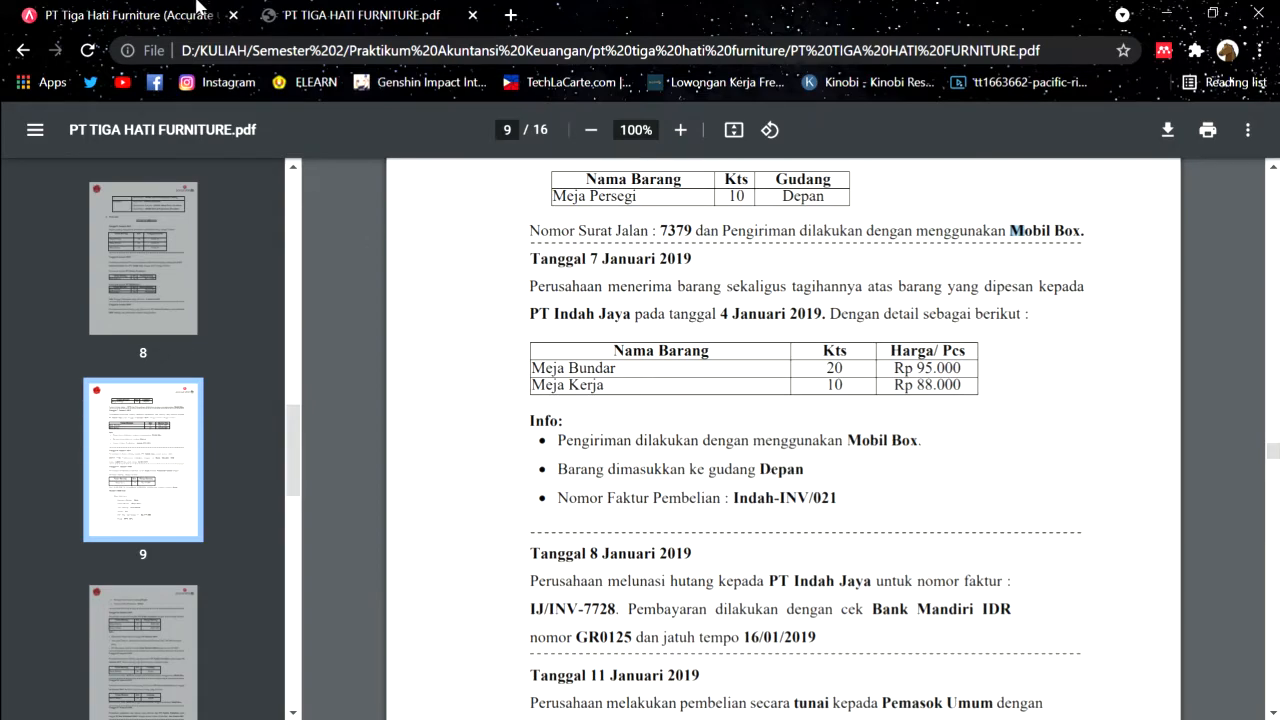
left_click(193, 7)
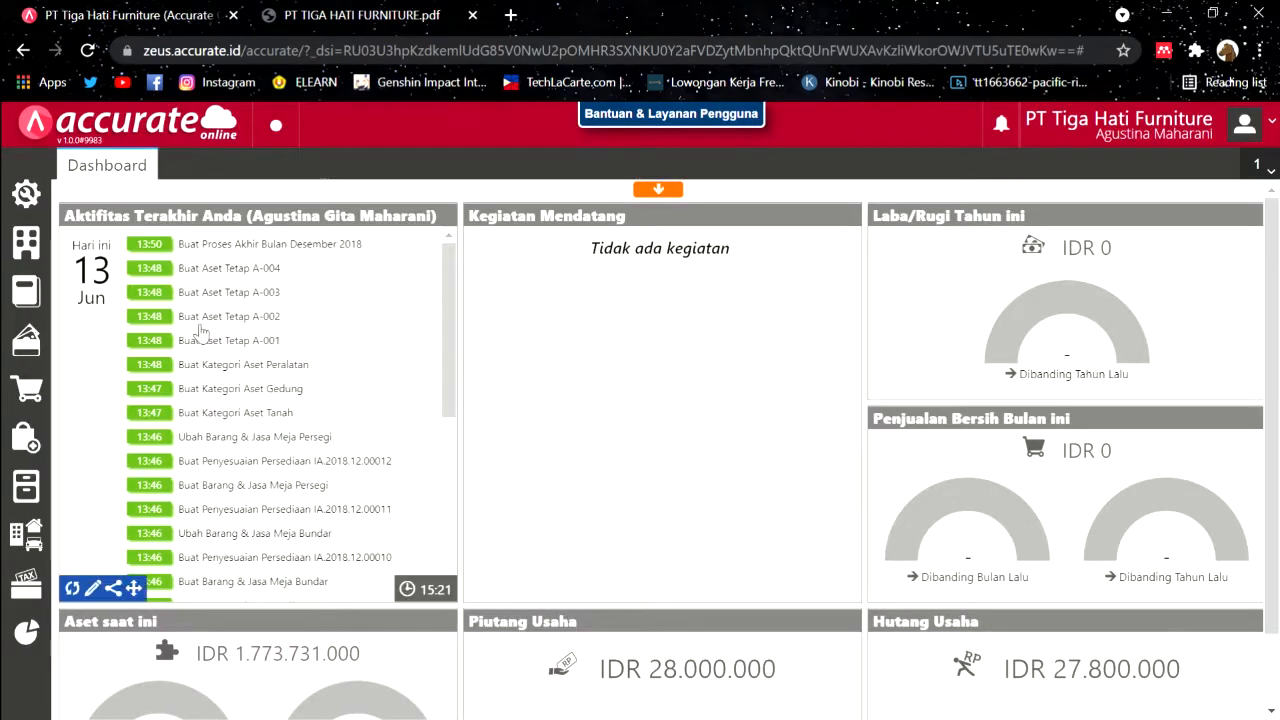
Step: Start a purchase invoice for supplier PT. Indah Jaya dated 07/01/2019
left_click(30, 440)
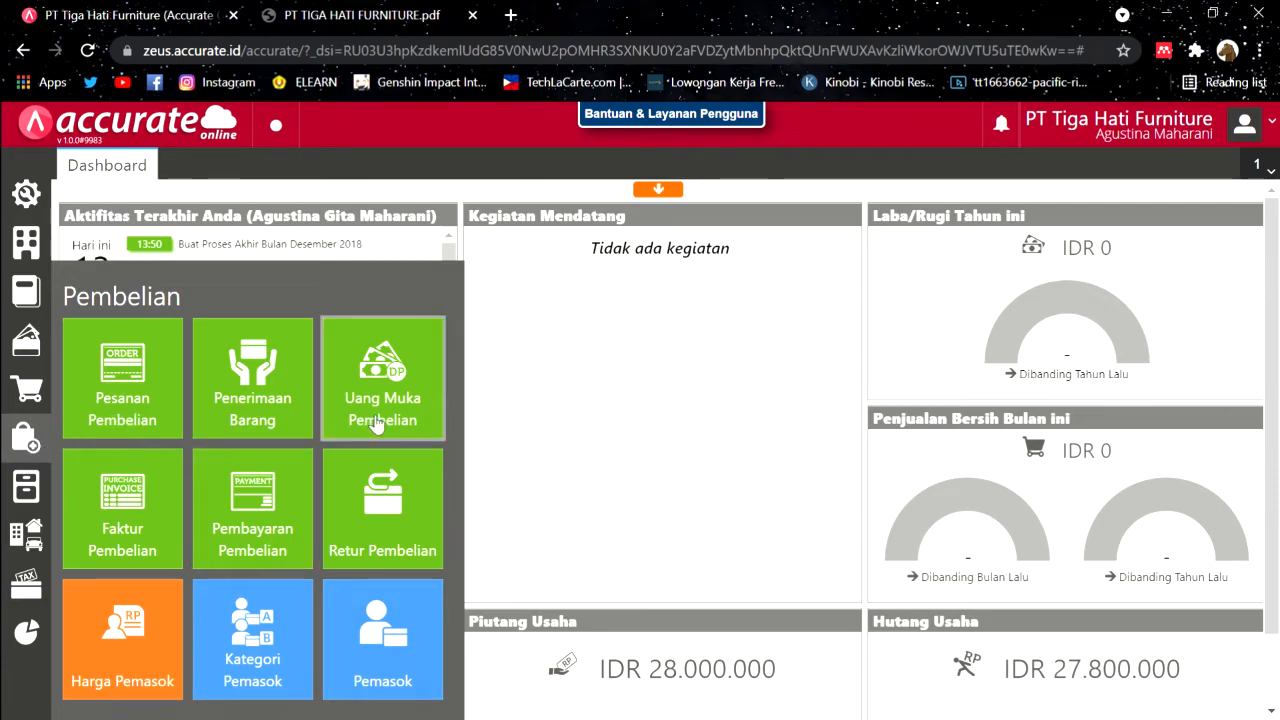
left_click(94, 532)
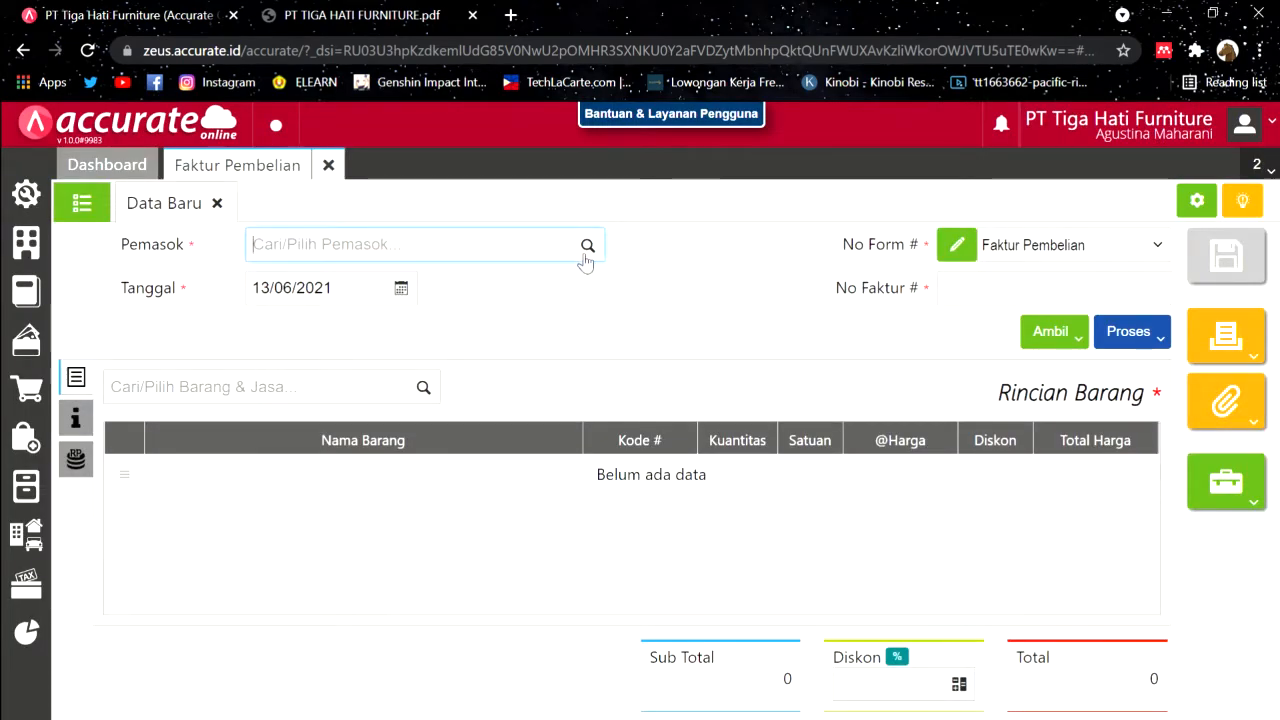
left_click(588, 249)
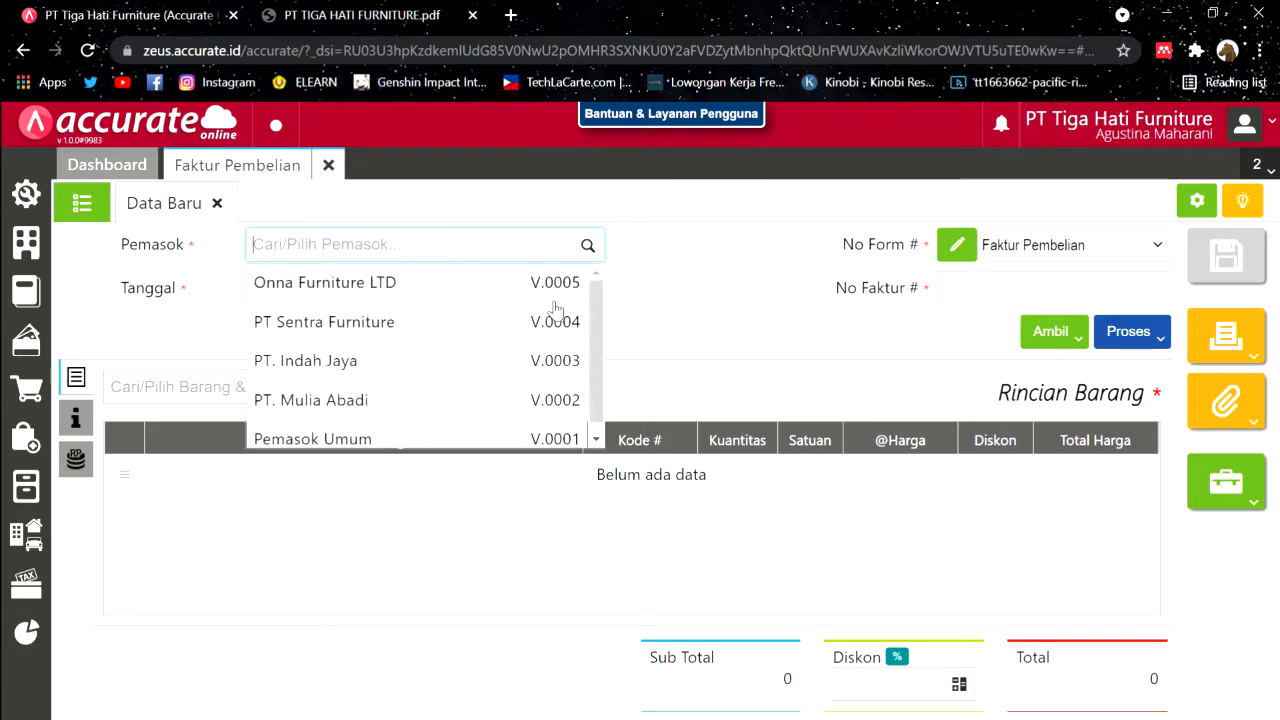
left_click(476, 358)
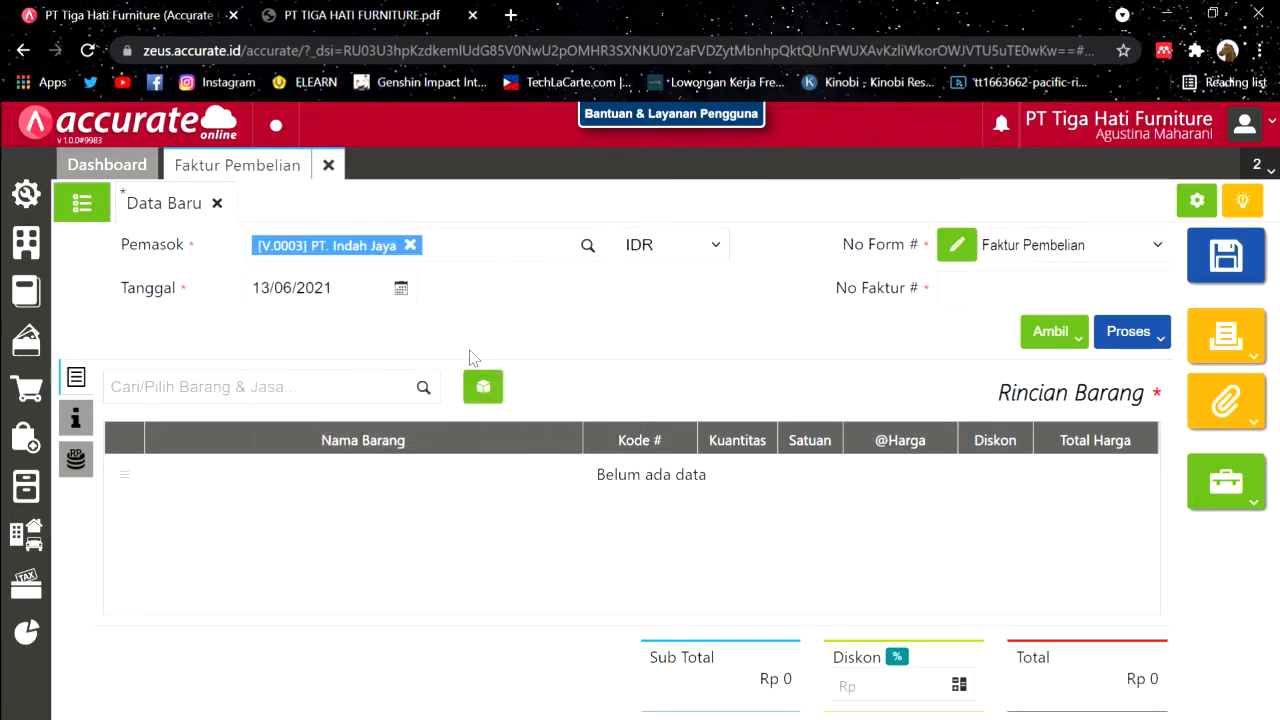
left_click(376, 287)
type("07")
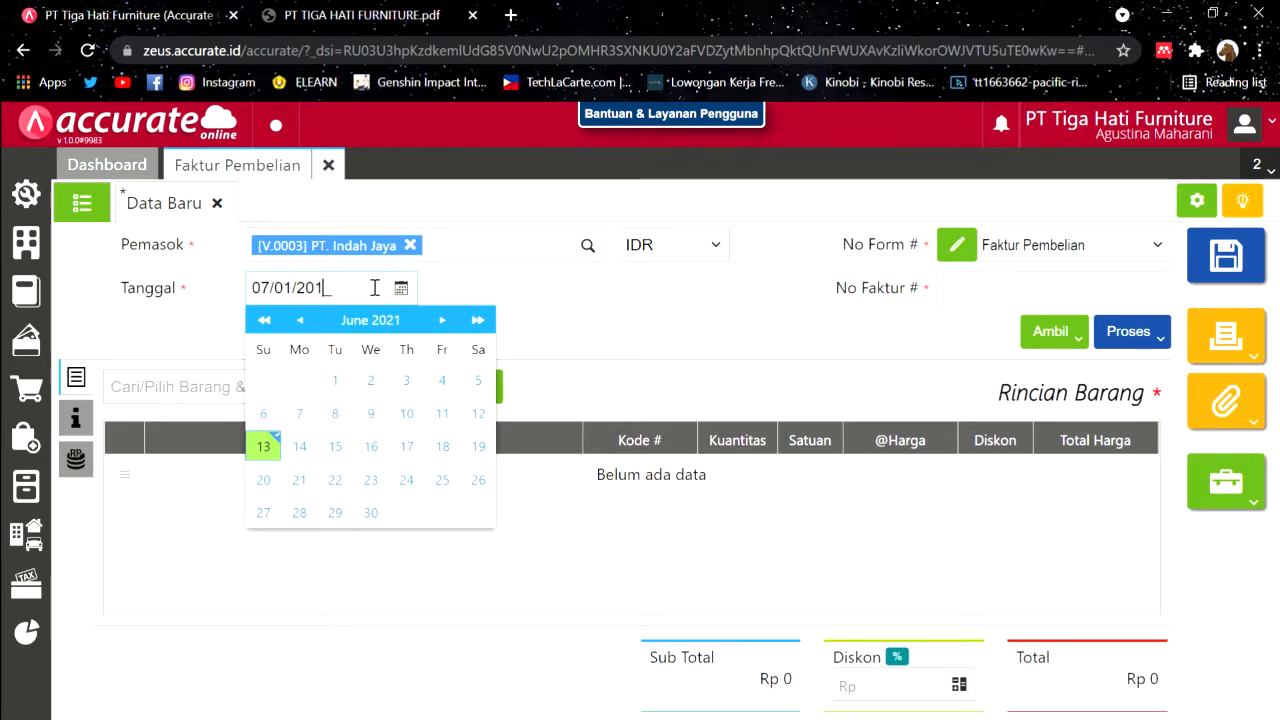
left_click(620, 303)
Step: Copy invoice number Indah-INV/021 from the case PDF into the No Faktur field
left_click(420, 12)
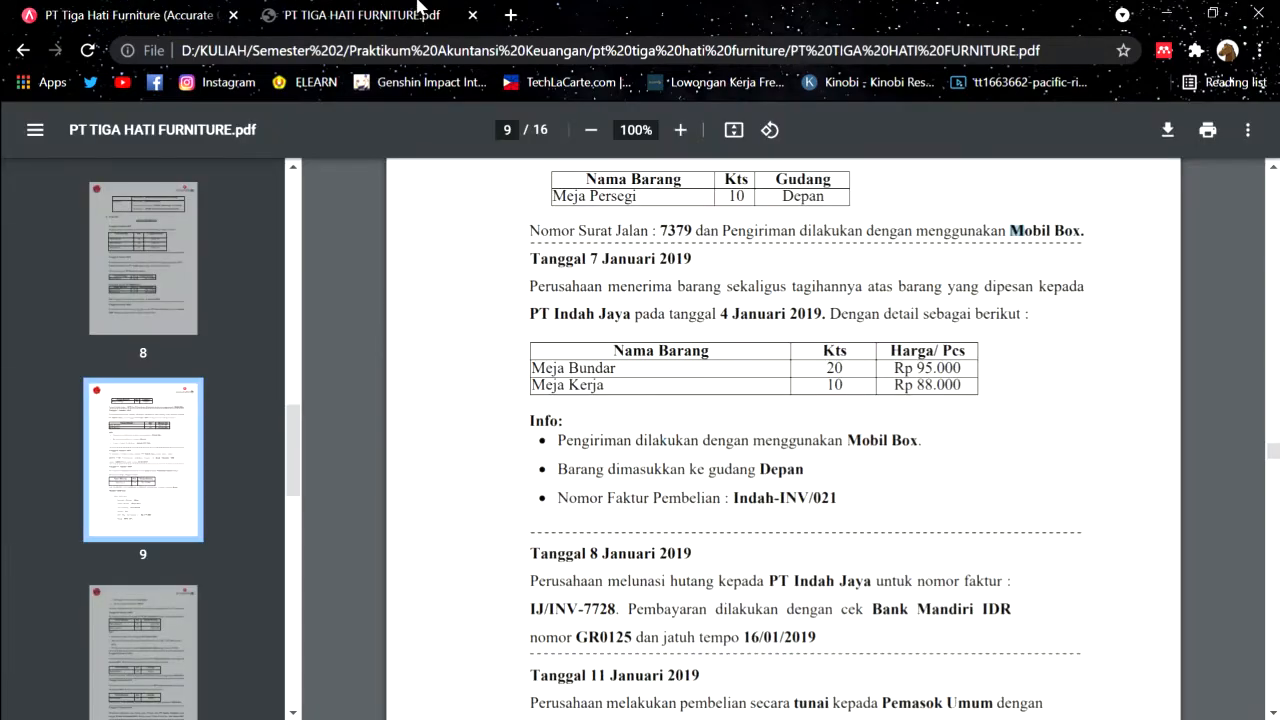
left_click_drag(735, 500, 858, 505)
key("ctrl+c")
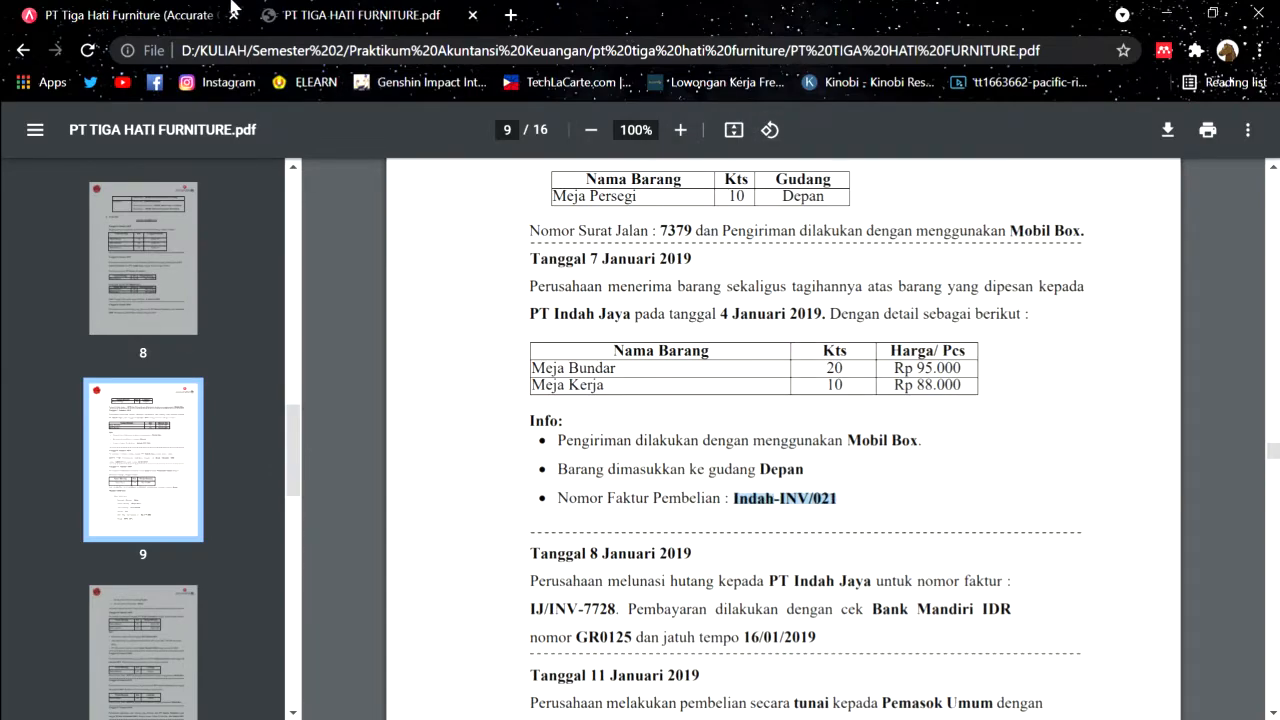
left_click(228, 9)
left_click(1100, 300)
key("ctrl+v")
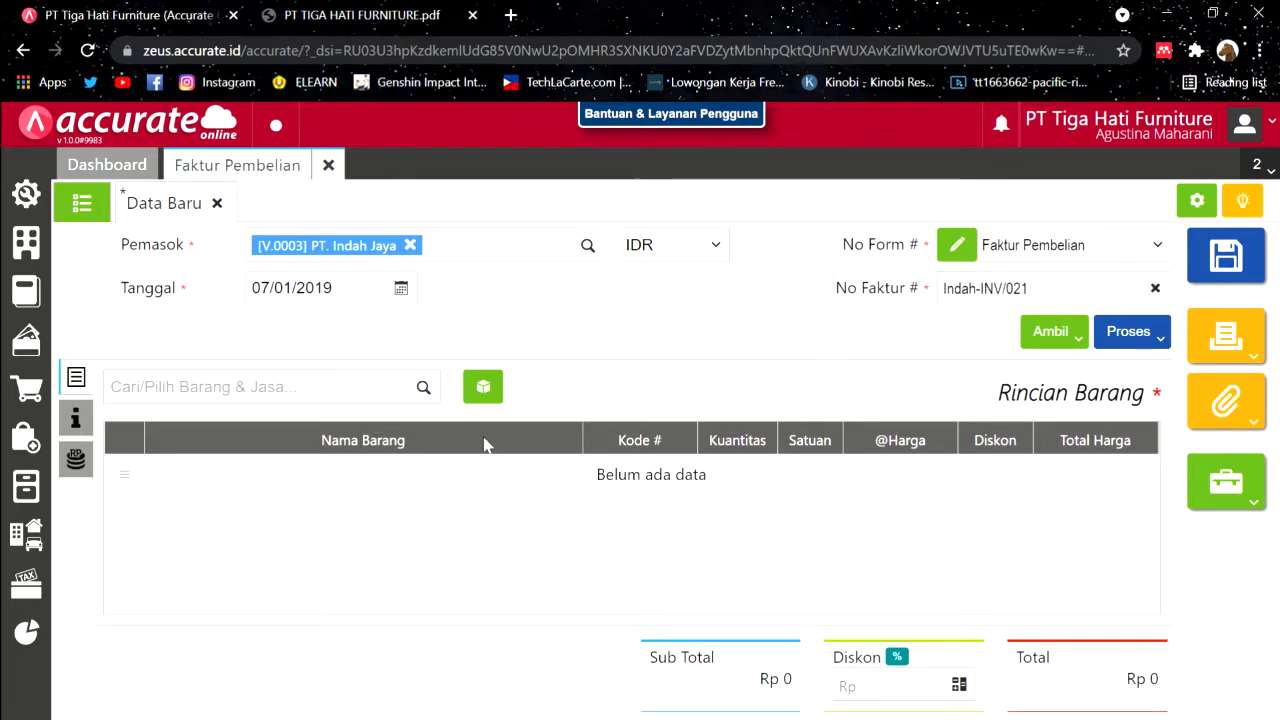
left_click(1062, 335)
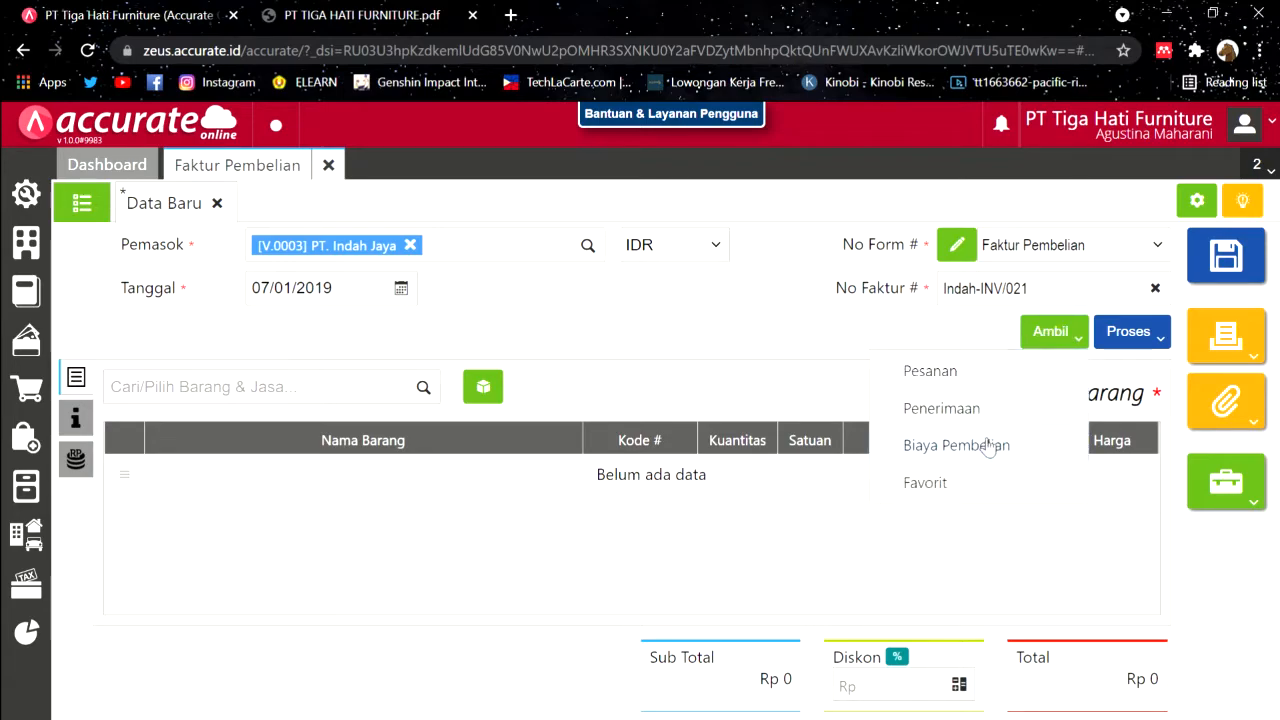
Step: Pull 20 Meja Bundar and 10 Meja Kerja from purchase order PO.2019.01.00002 into the invoice
left_click(954, 375)
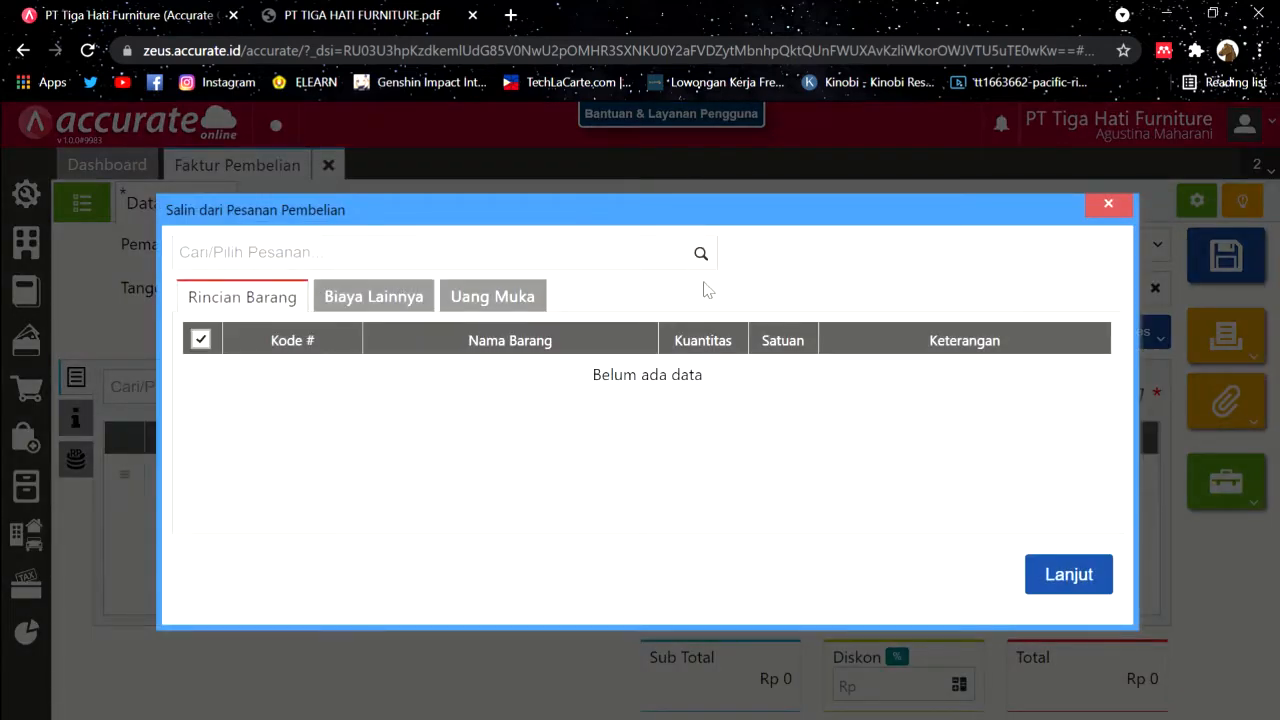
left_click(700, 253)
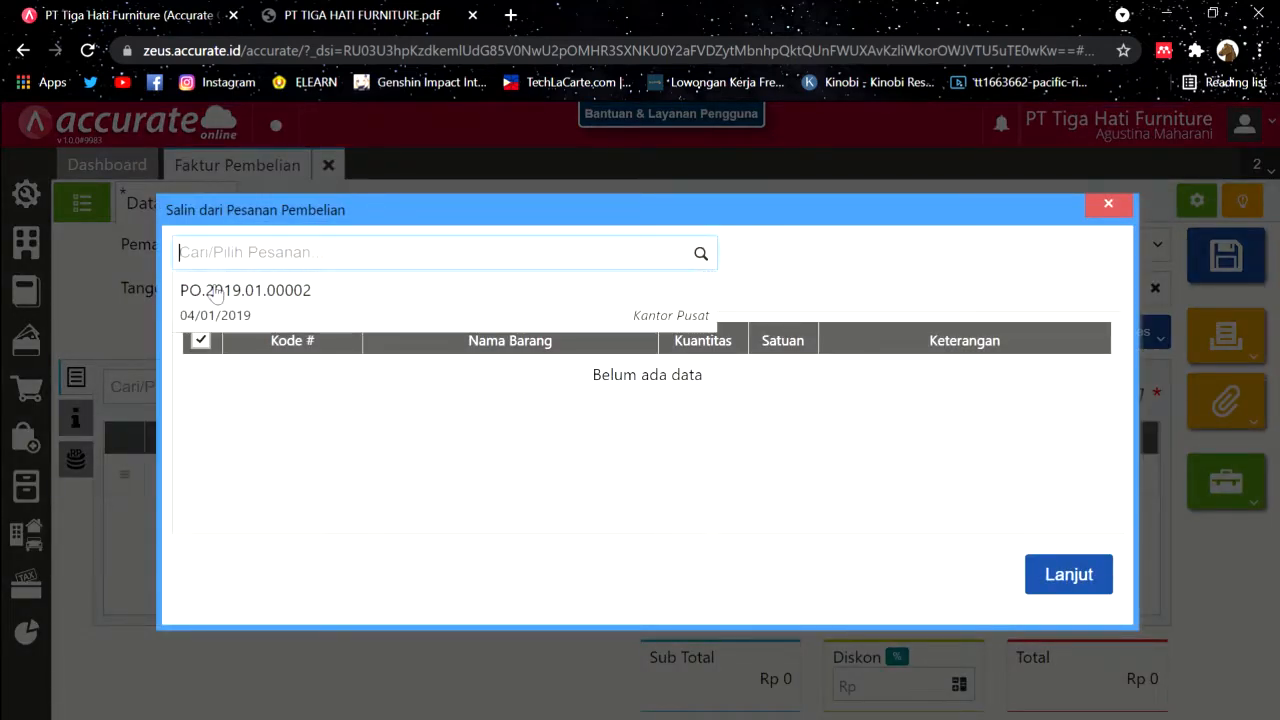
left_click(310, 296)
left_click(330, 8)
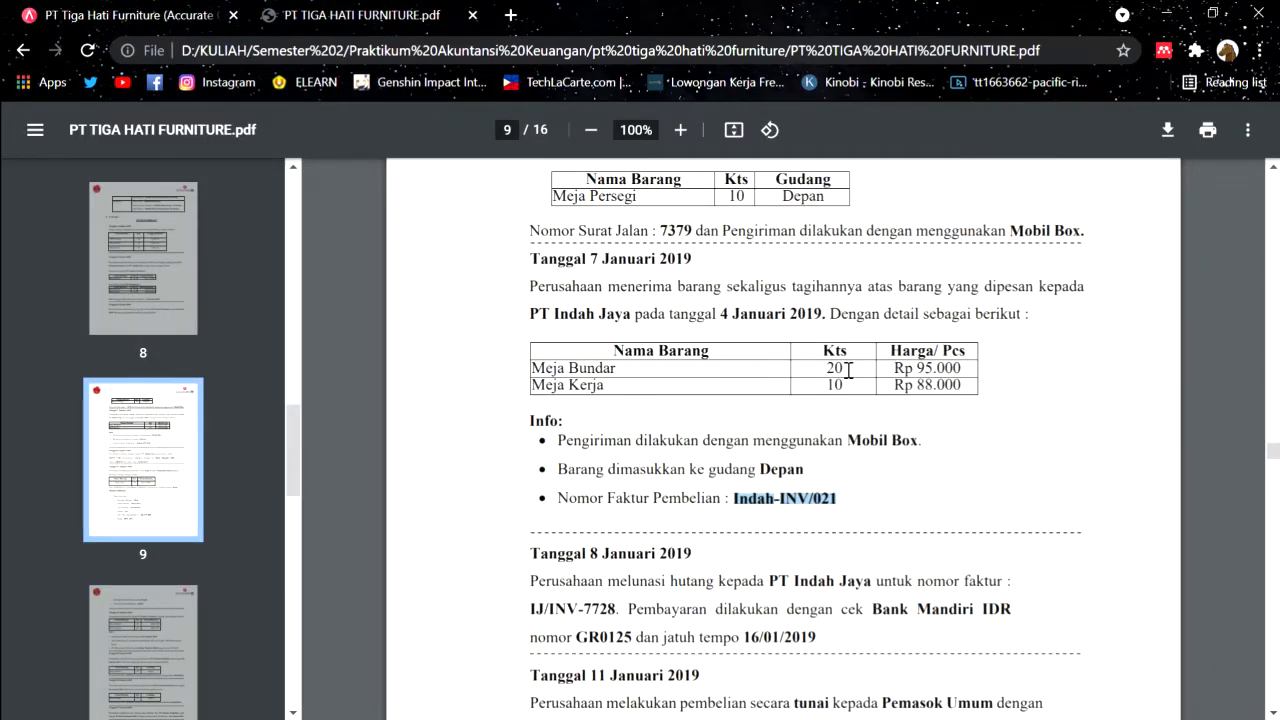
left_click(180, 8)
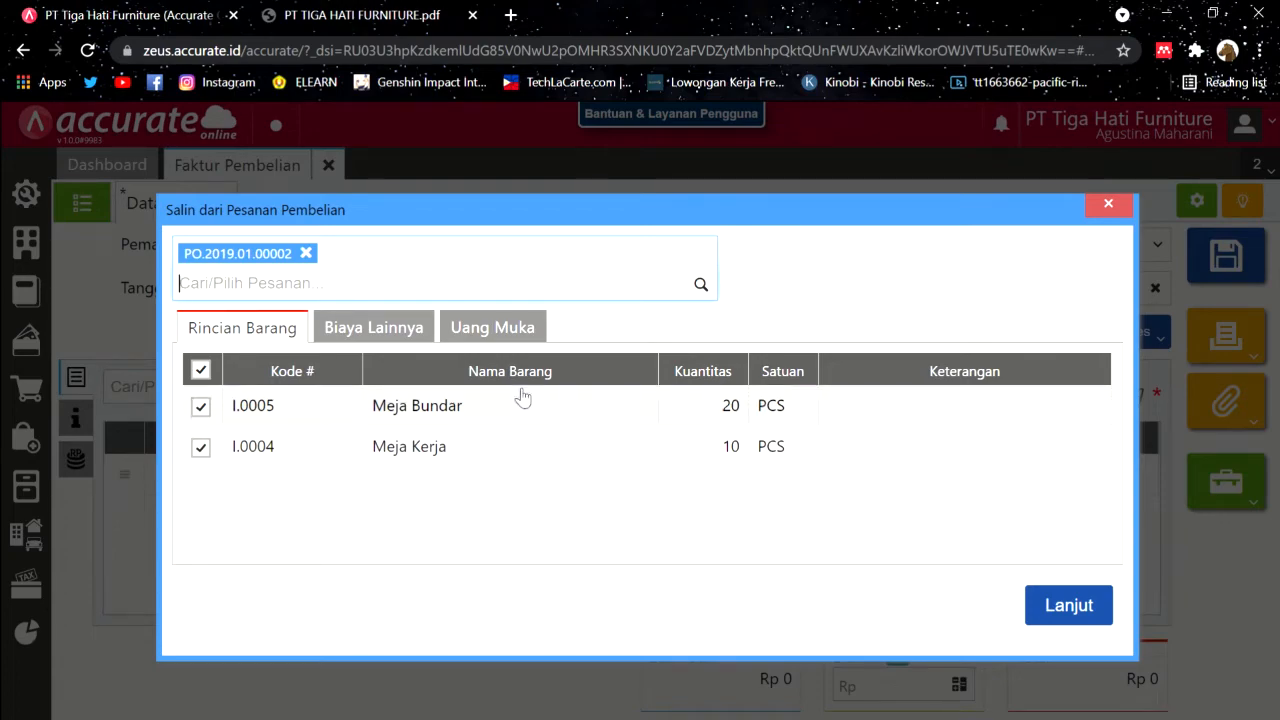
left_click(1070, 618)
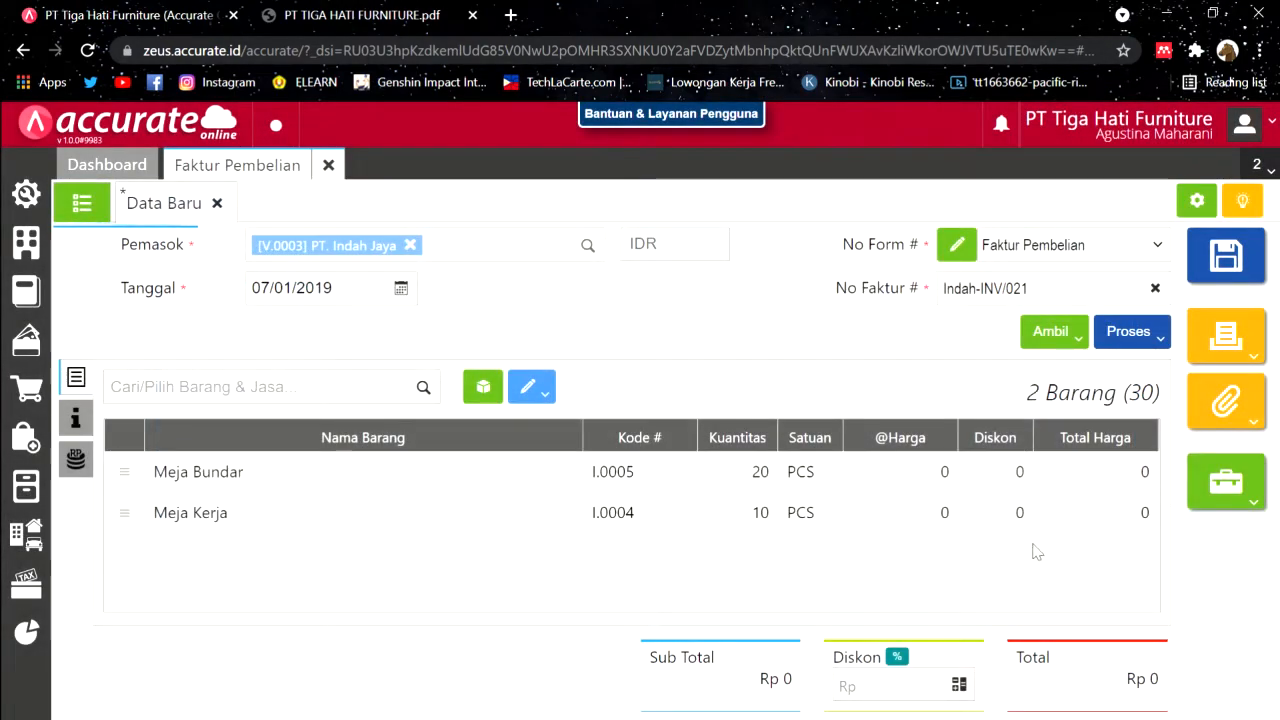
left_click(893, 477)
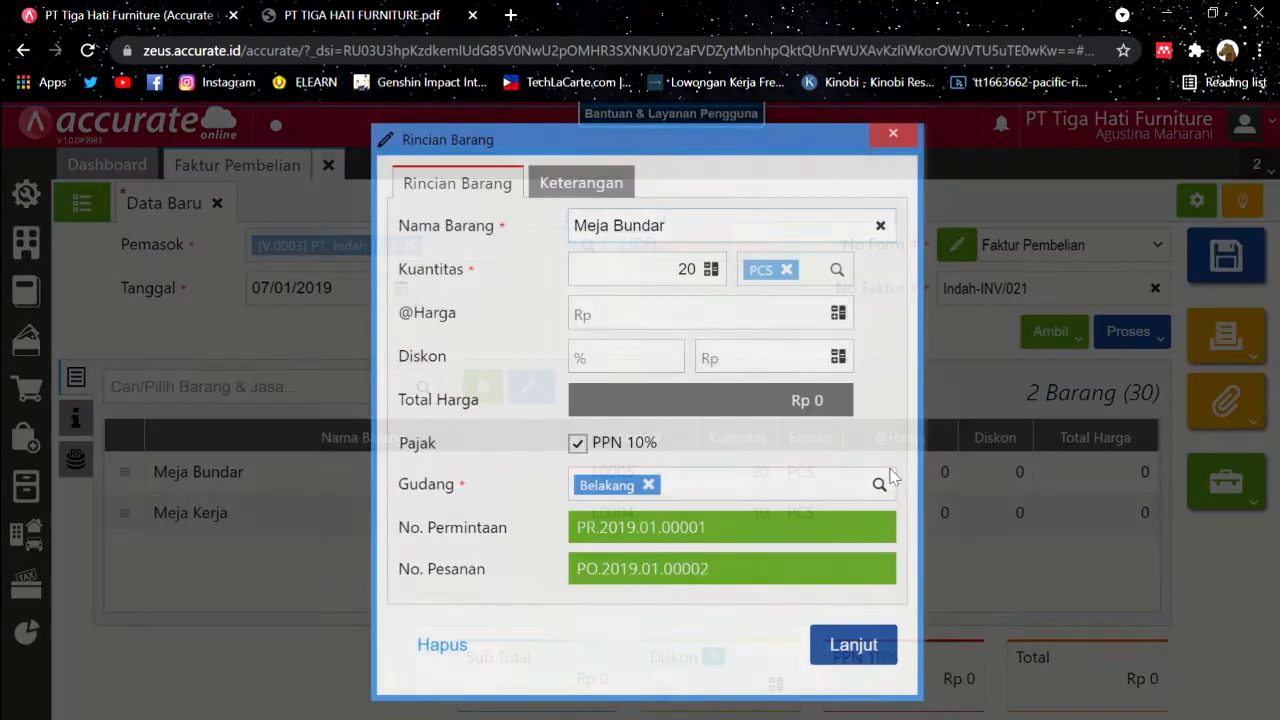
Step: Price Meja Bundar at 95.000 and move it from Belakang to the Depan warehouse
left_click(407, 12)
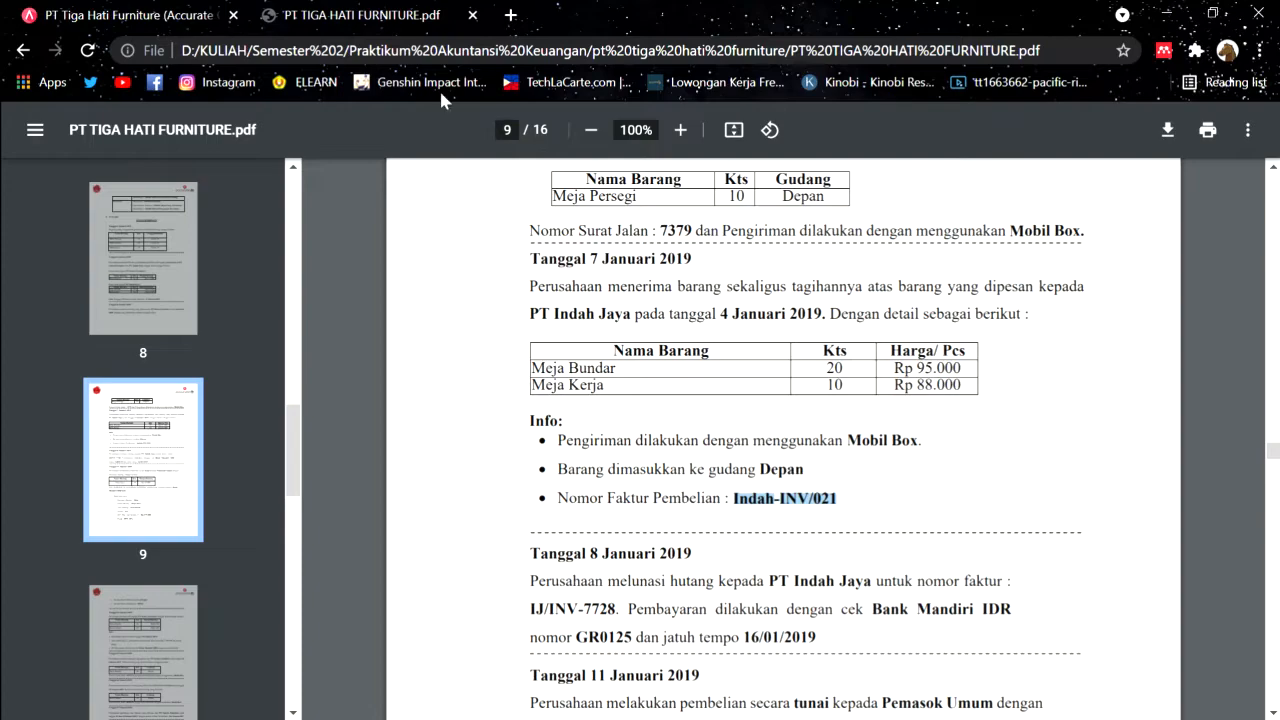
key("ctrl+Tab")
left_click(762, 330)
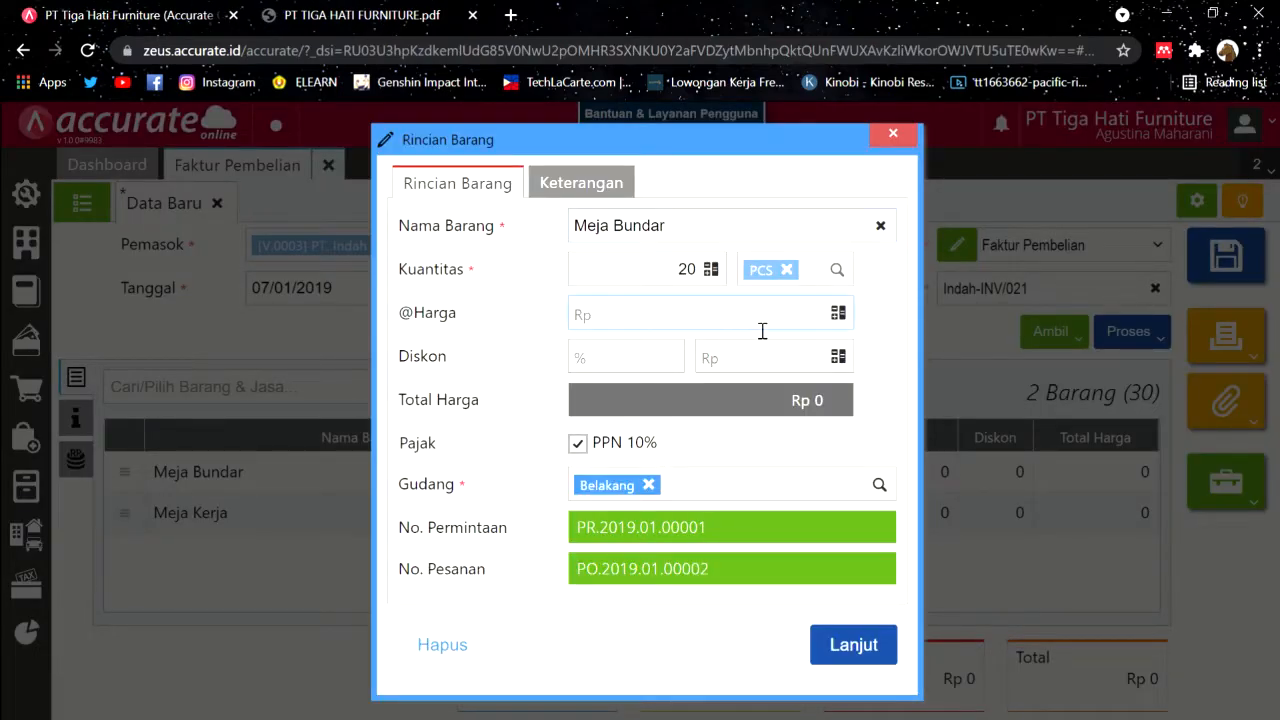
type("95.000")
key("ctrl+Tab")
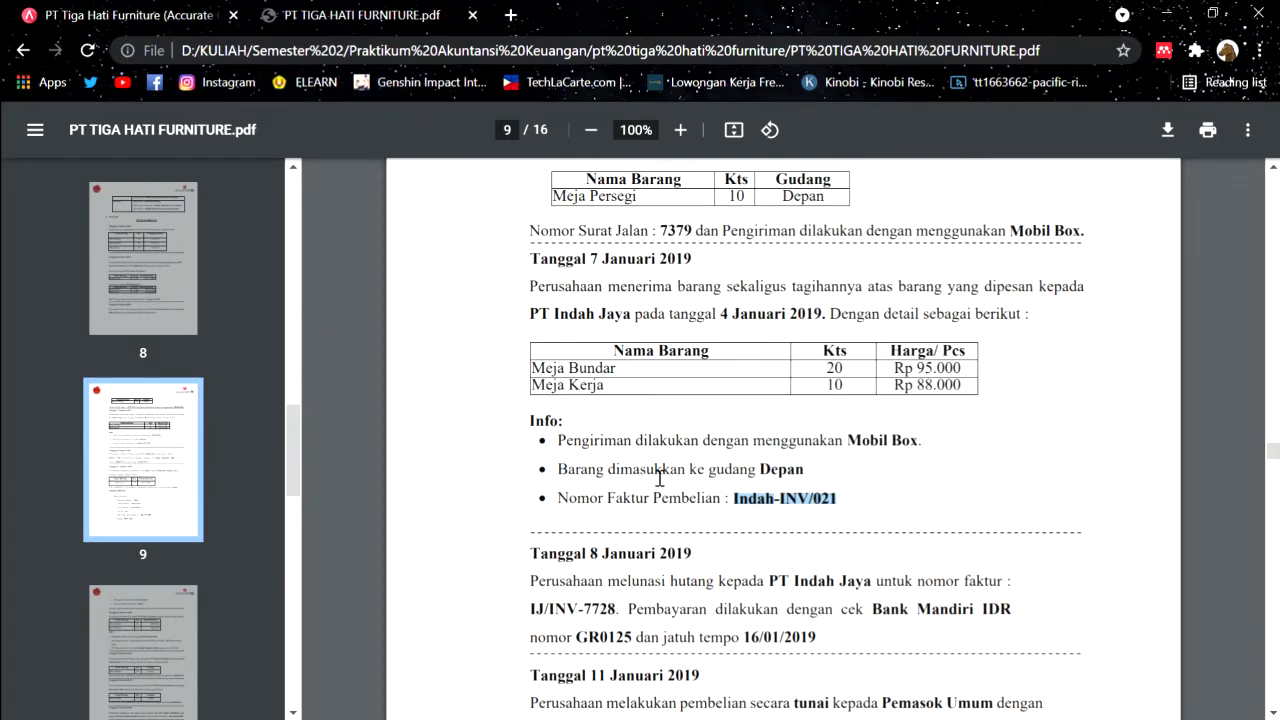
left_click(228, 8)
left_click(706, 484)
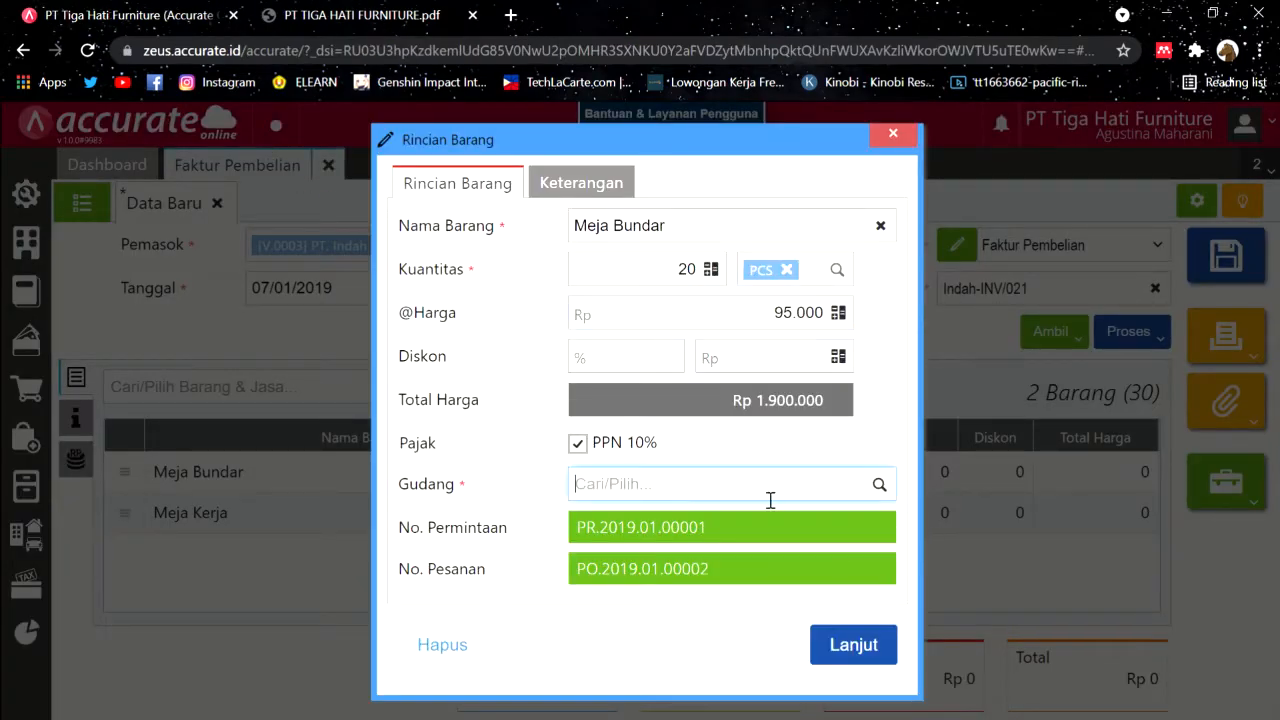
left_click(880, 485)
left_click(690, 560)
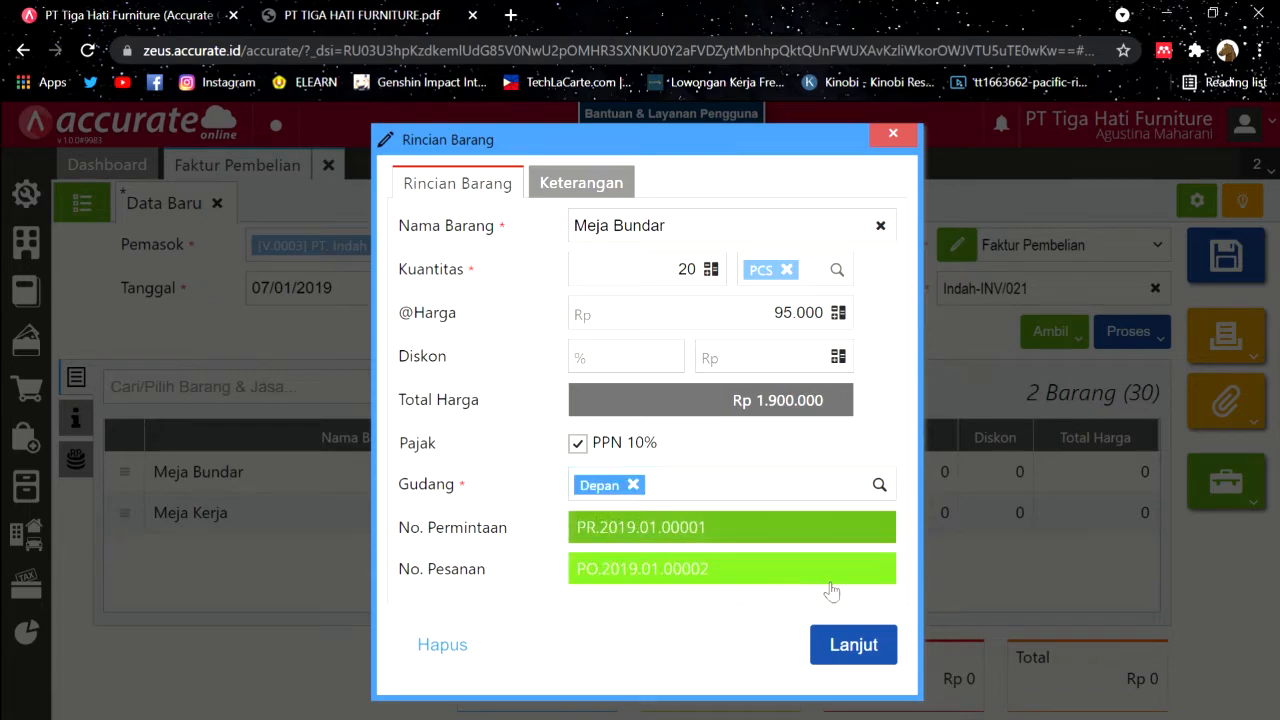
left_click(855, 647)
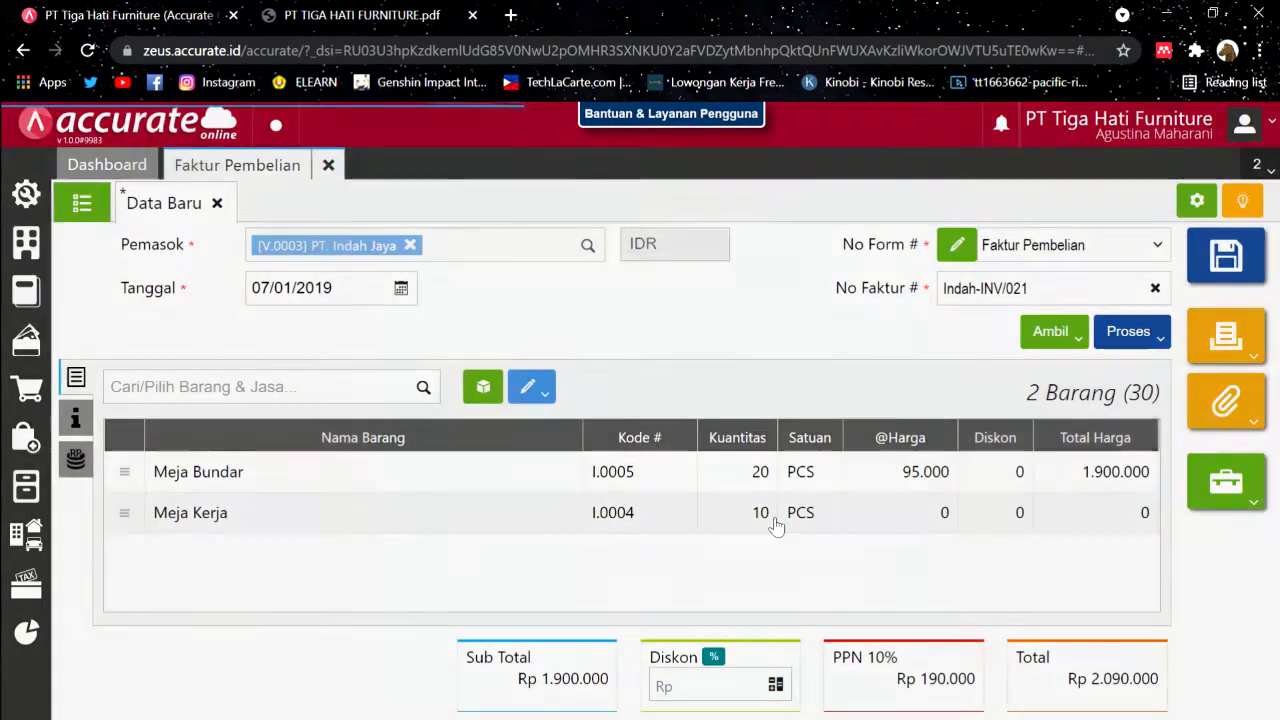
Step: Price Meja Kerja at 88.000 and move it from Belakang to the Depan warehouse
left_click(777, 518)
left_click(308, 10)
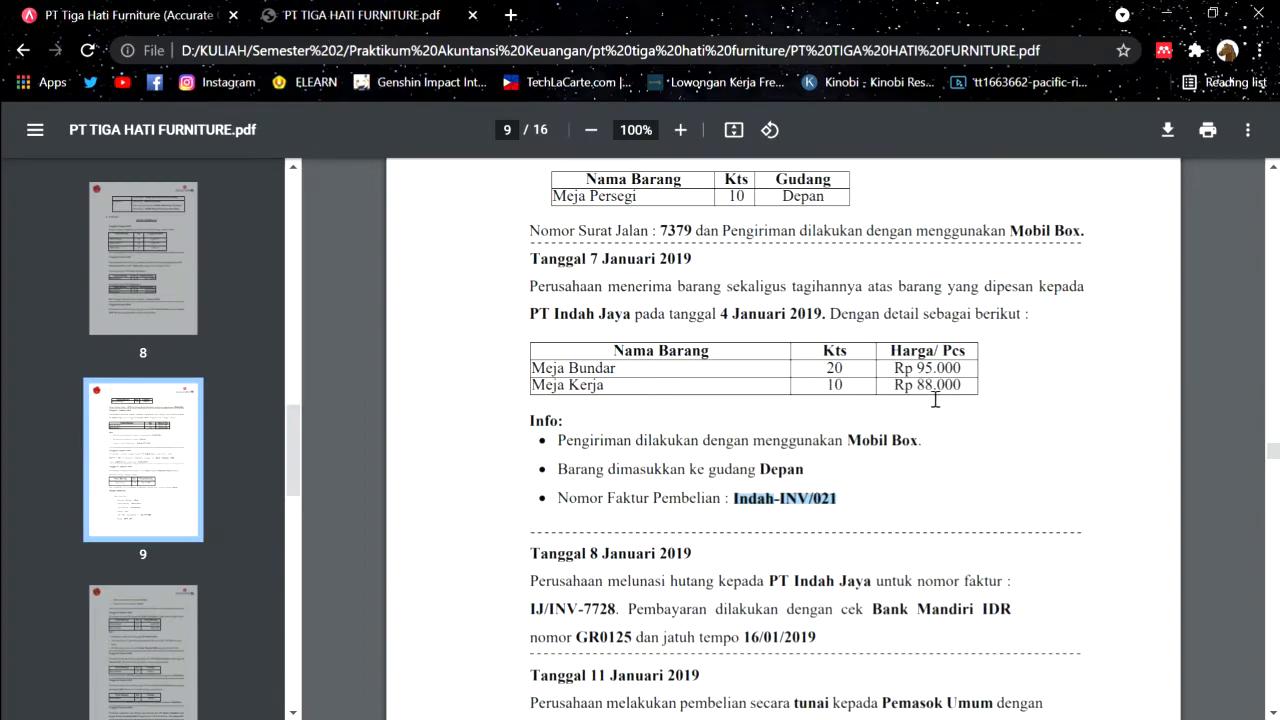
left_click(190, 10)
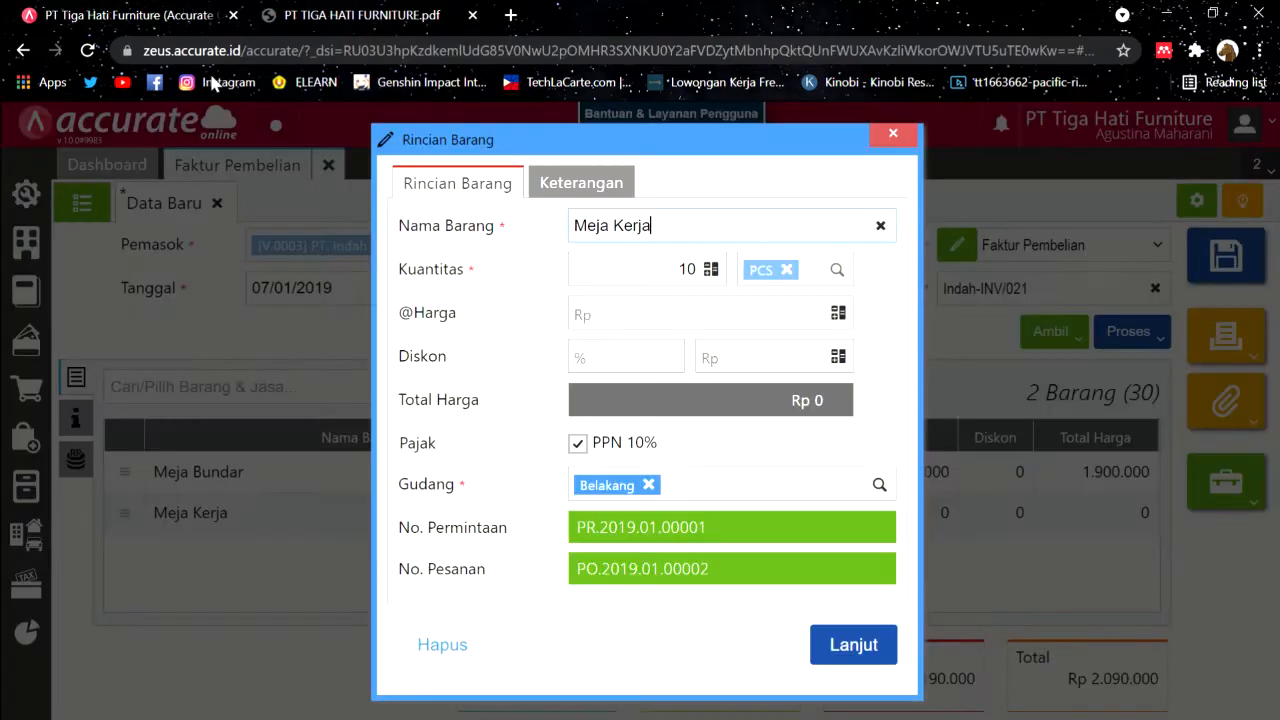
left_click(714, 330)
type("88.000")
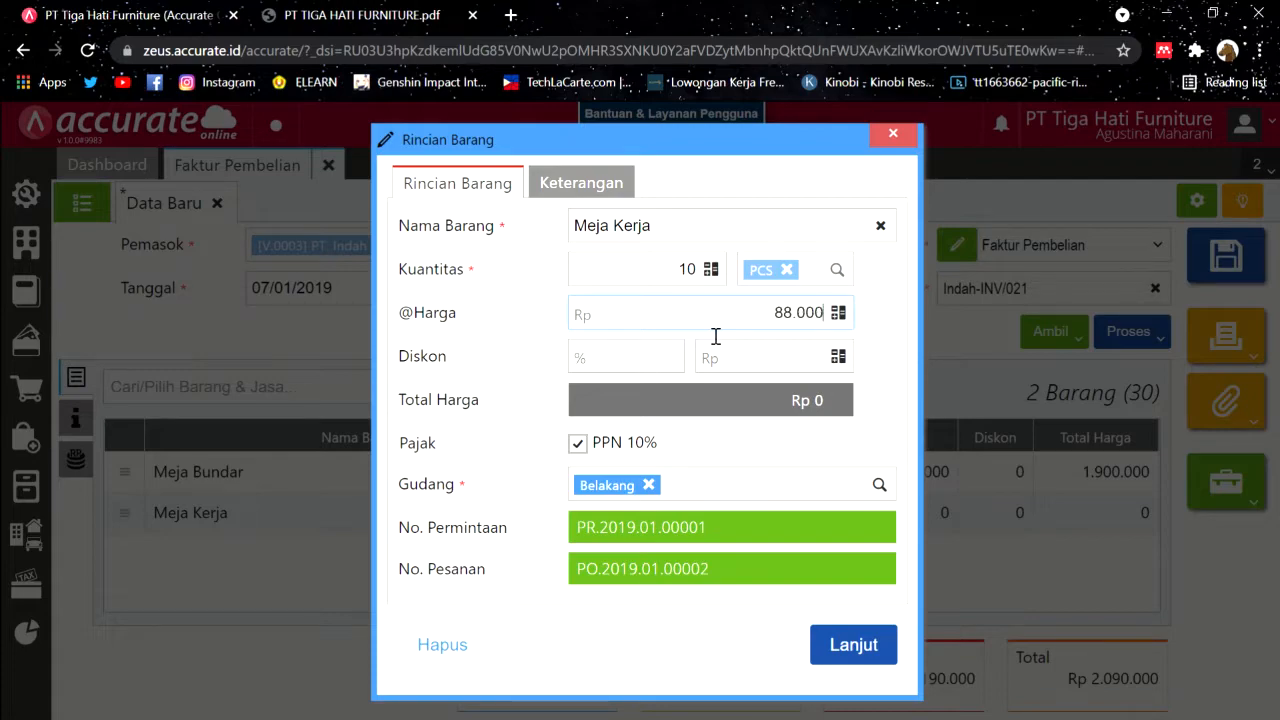
left_click(649, 484)
left_click(878, 485)
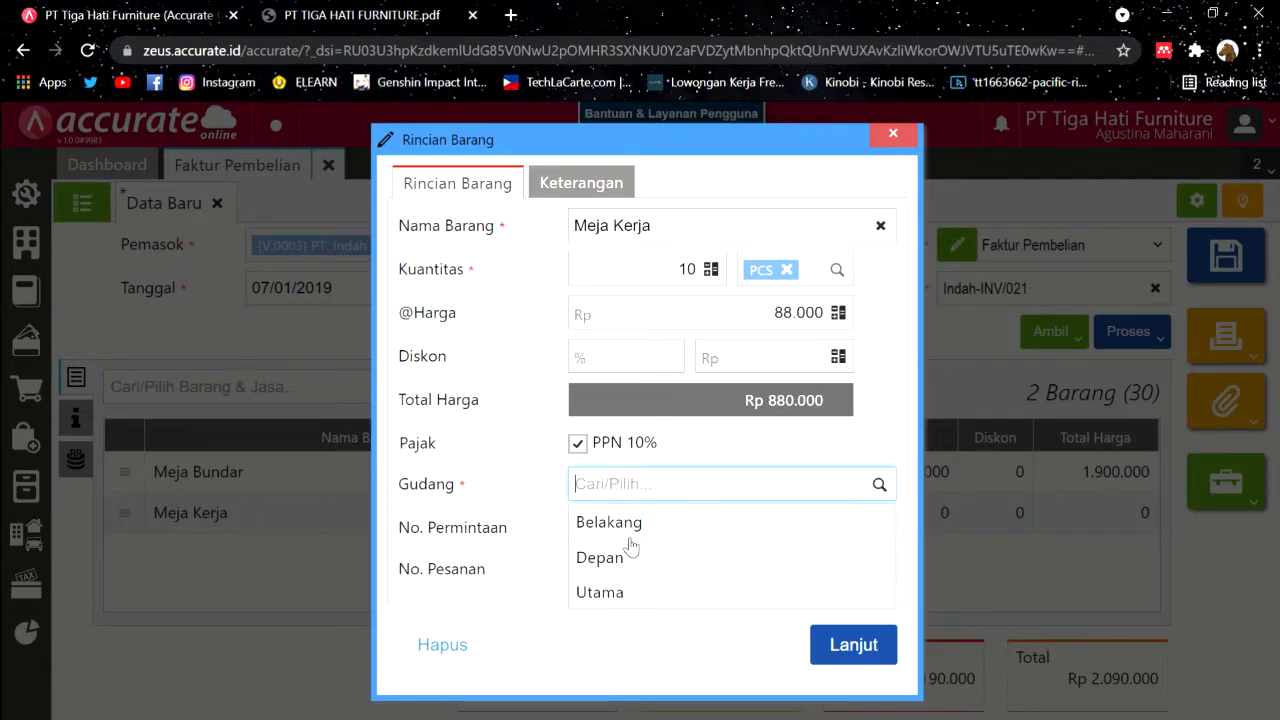
left_click(610, 556)
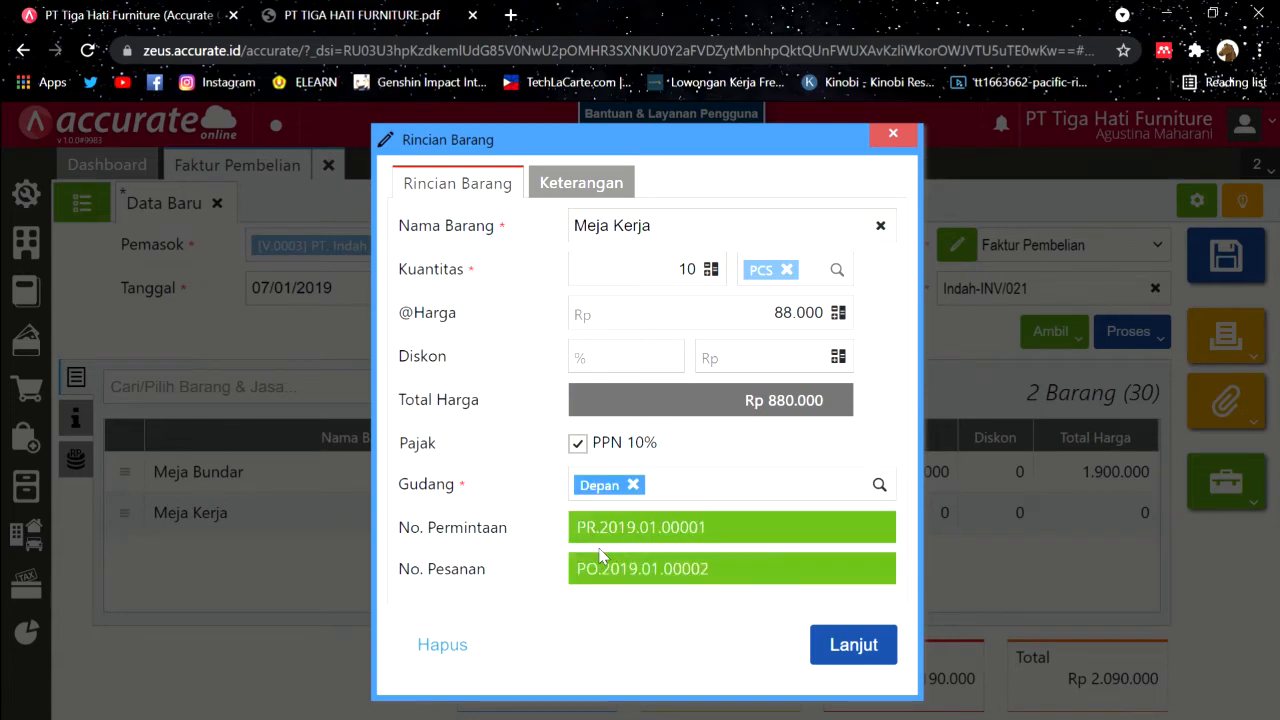
left_click(851, 645)
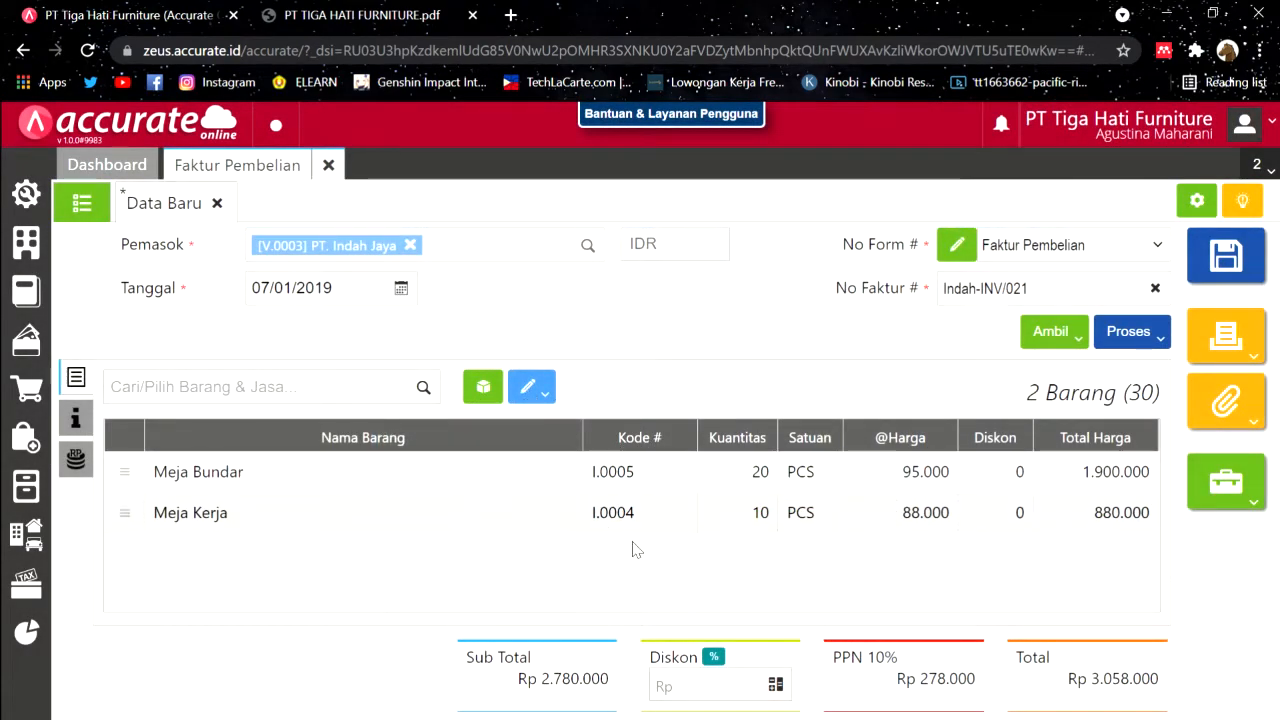
left_click(532, 388)
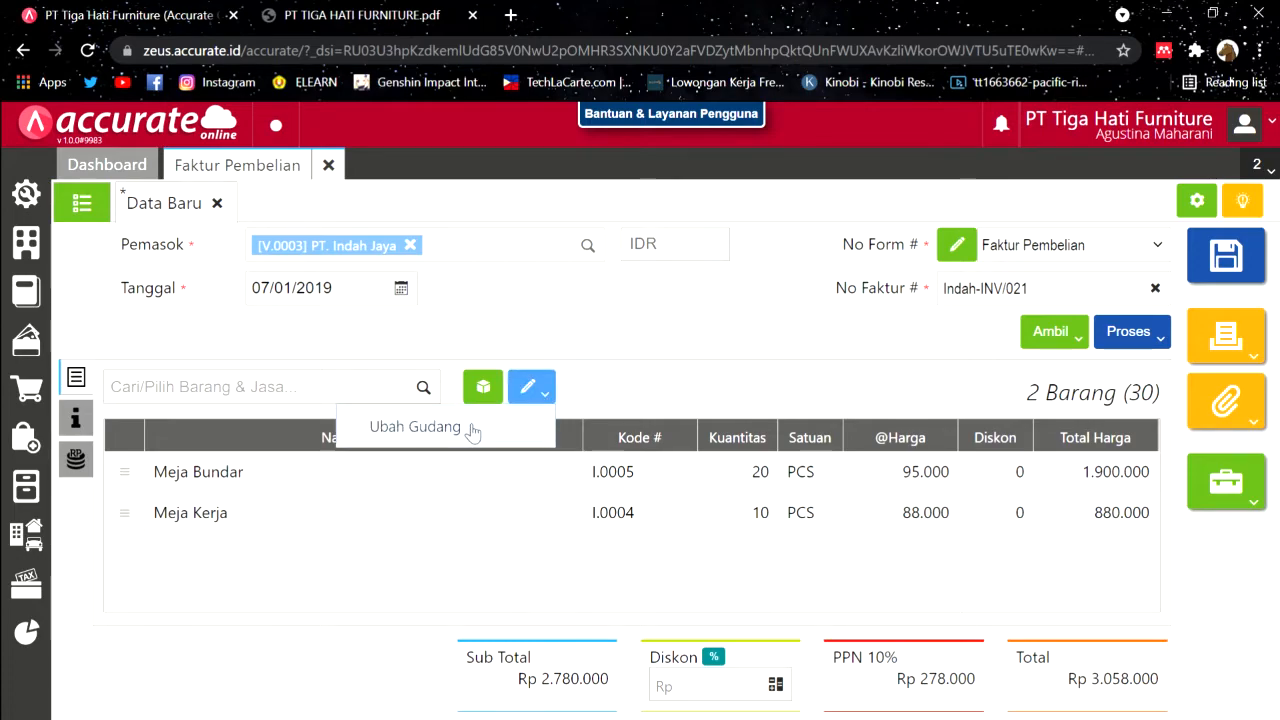
Step: Use Ubah Gudang to set all invoice items to Depan, then confirm Meja Bundar shows Depan
left_click(466, 428)
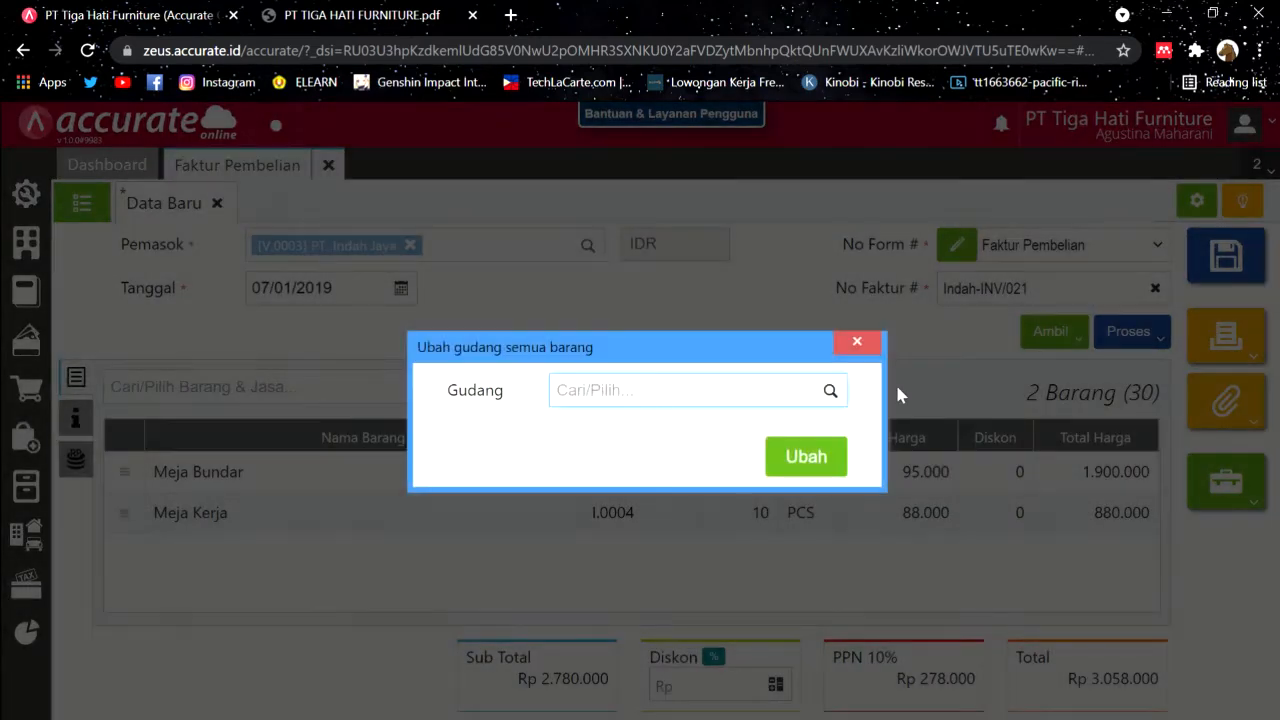
left_click(600, 390)
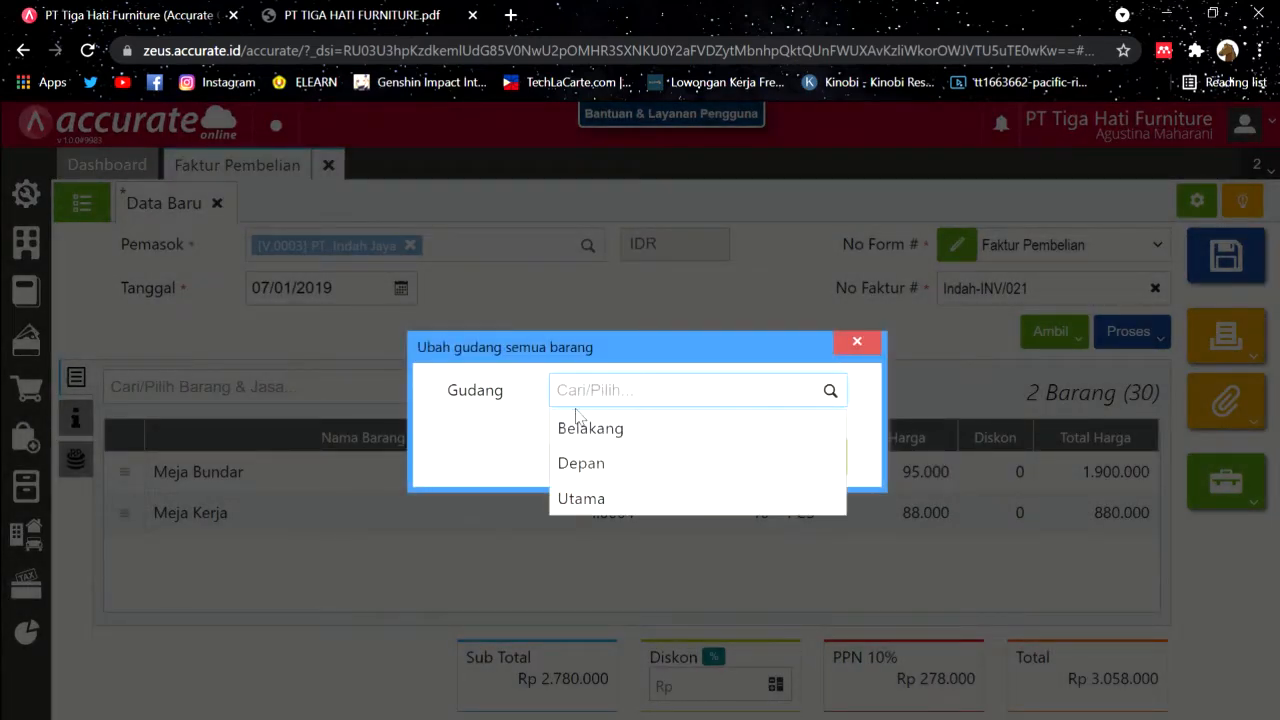
left_click(584, 462)
left_click(818, 458)
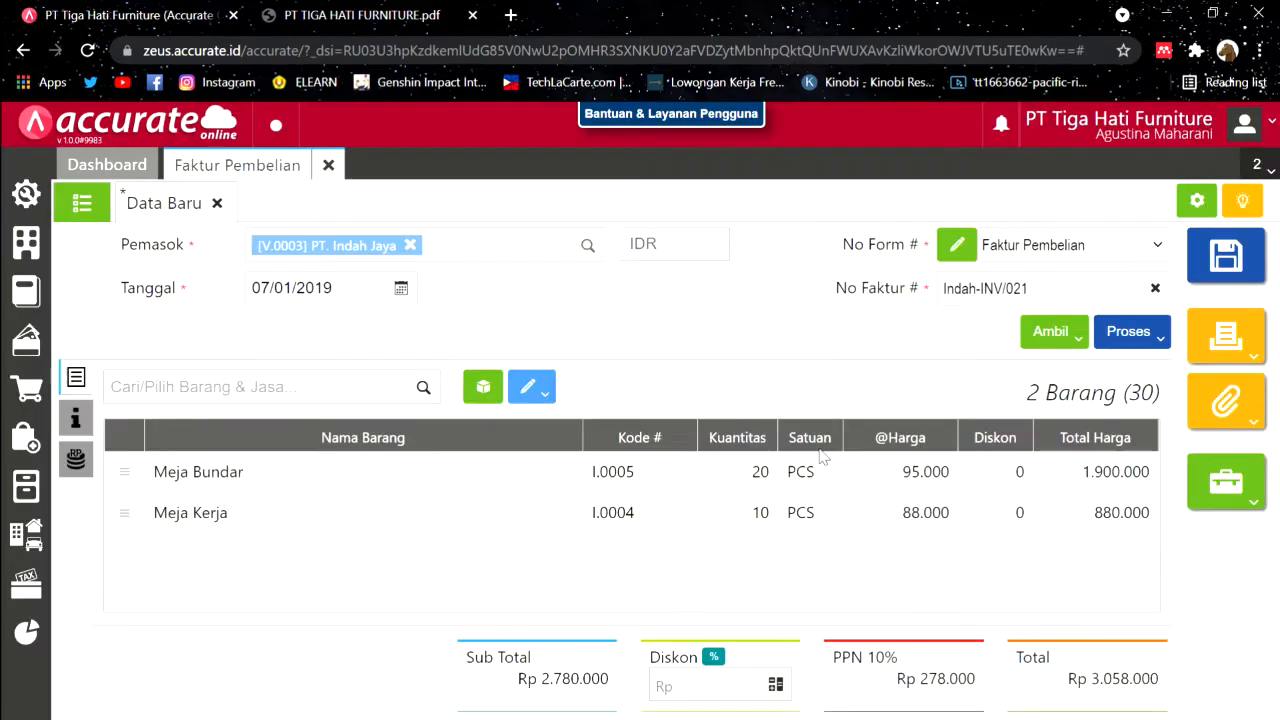
left_click(529, 468)
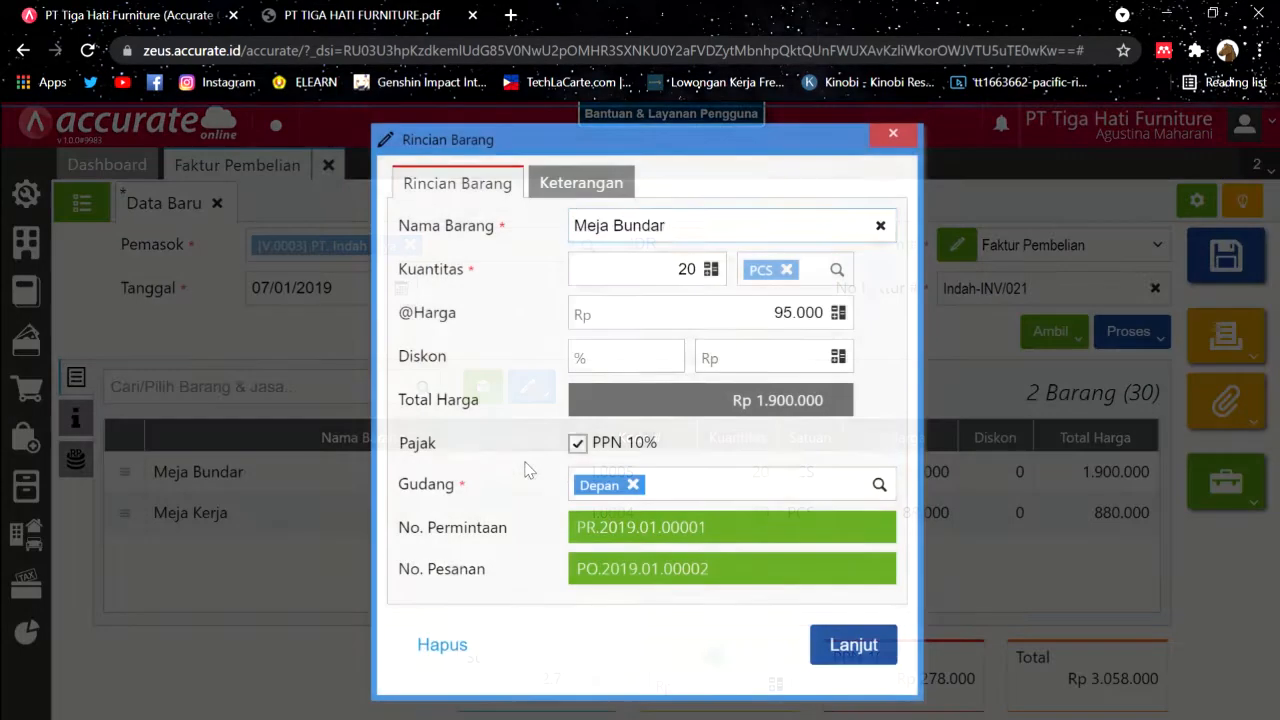
left_click(866, 658)
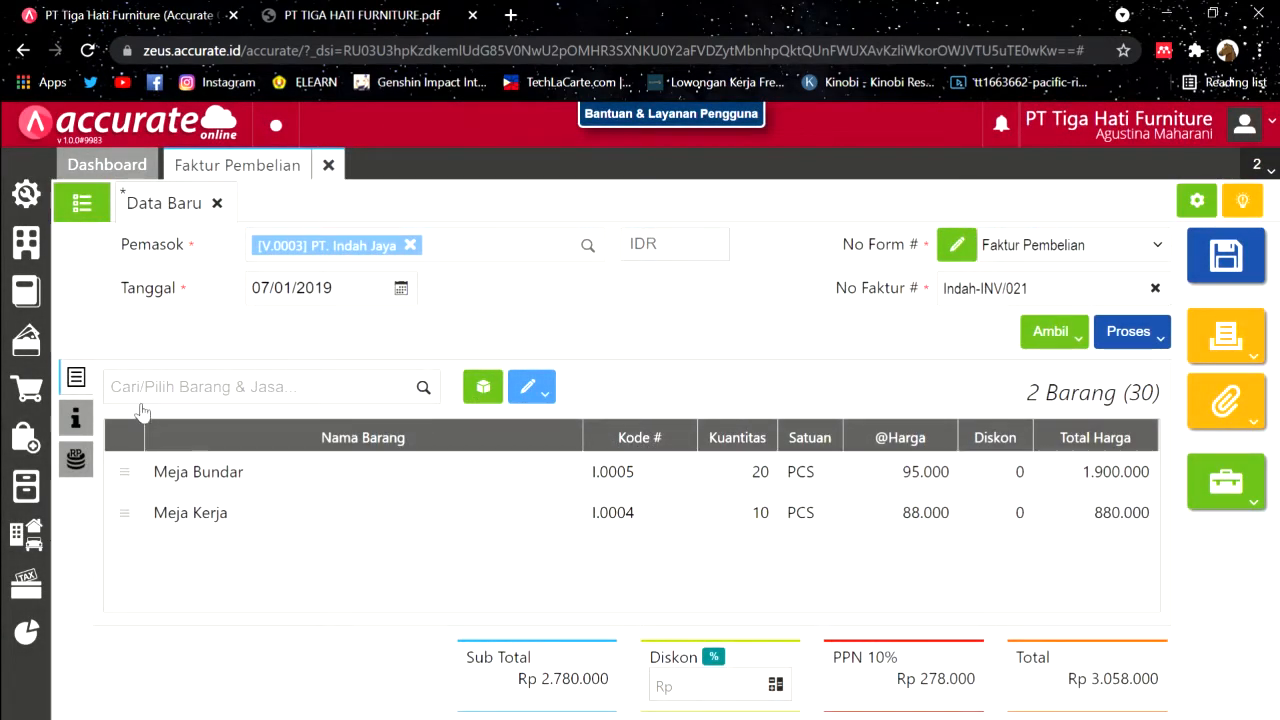
left_click(76, 418)
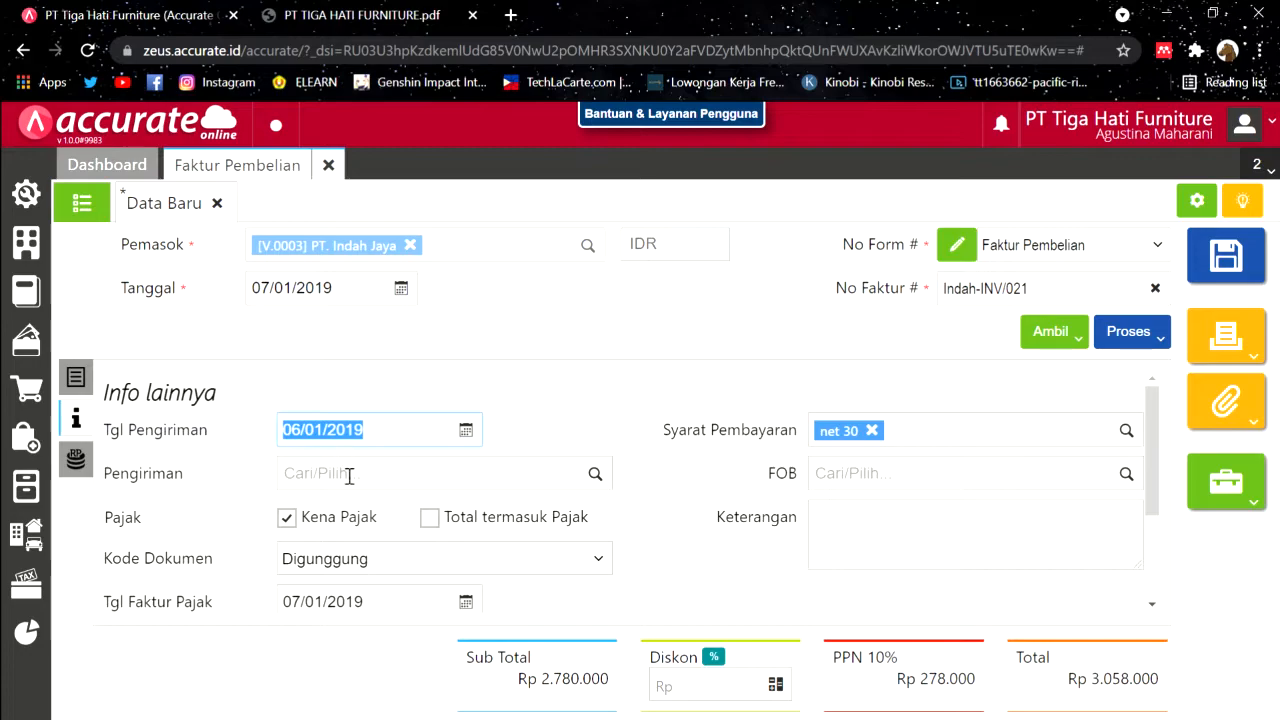
Step: Set the invoice's shipment method to Mobil Box
left_click(595, 473)
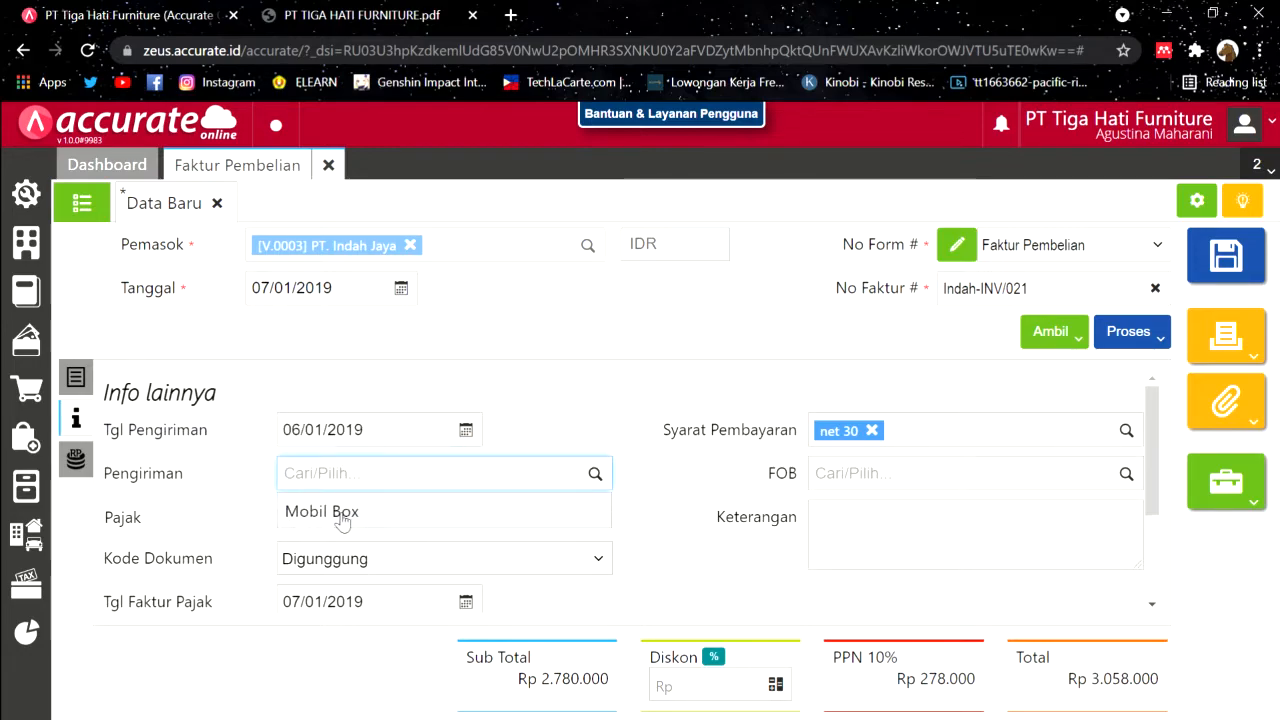
left_click(342, 512)
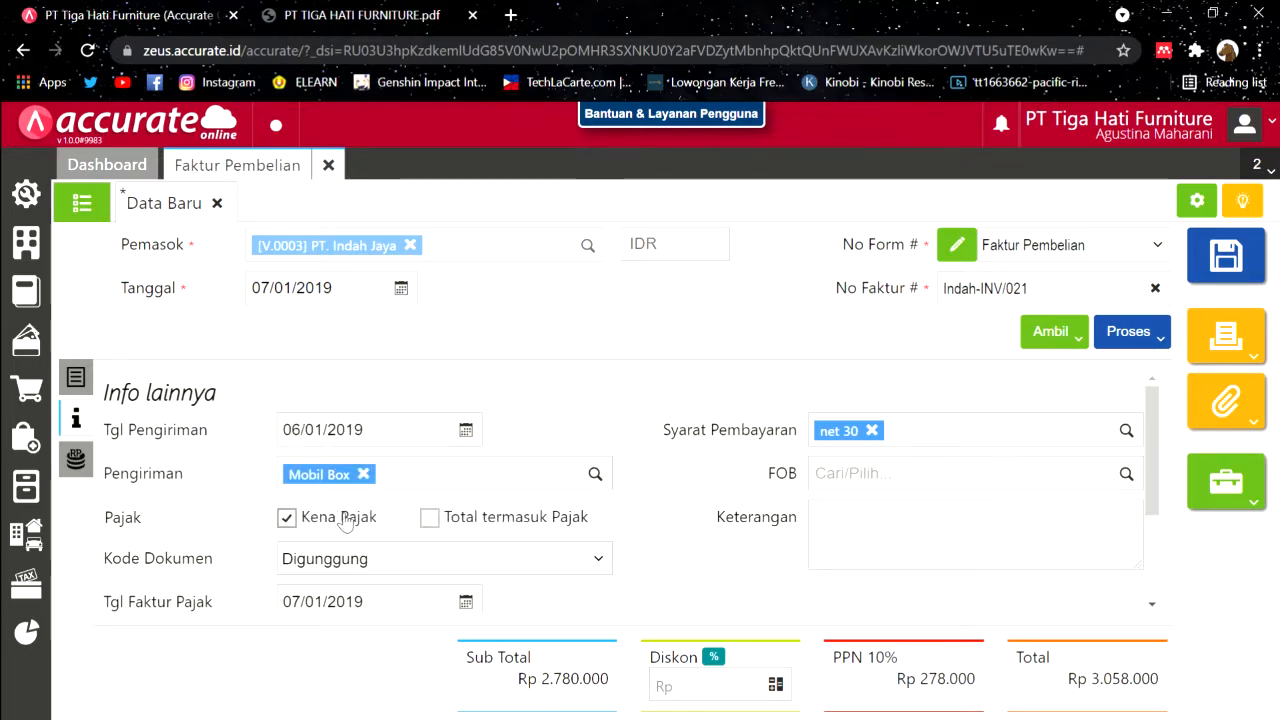
left_click(84, 452)
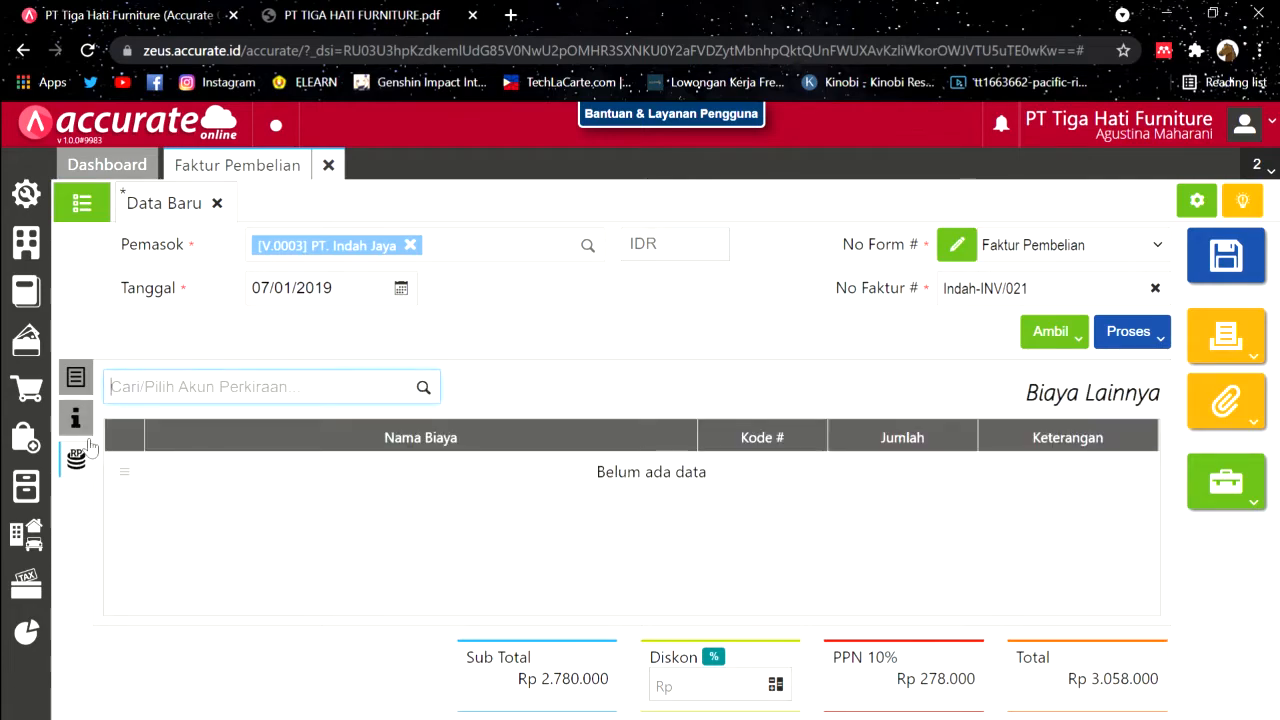
left_click(78, 419)
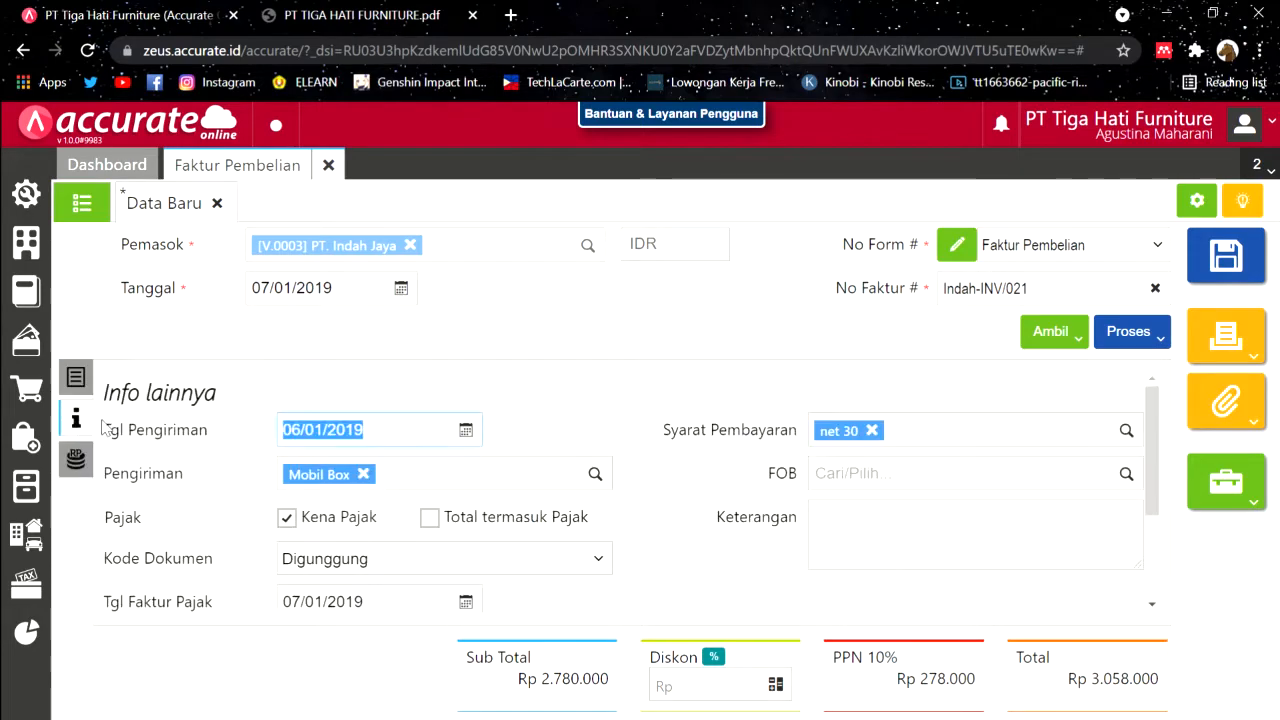
Step: Change the invoice's shipping date from 06/01/2019 to 07/01/2019
left_click(314, 433)
left_click(310, 436)
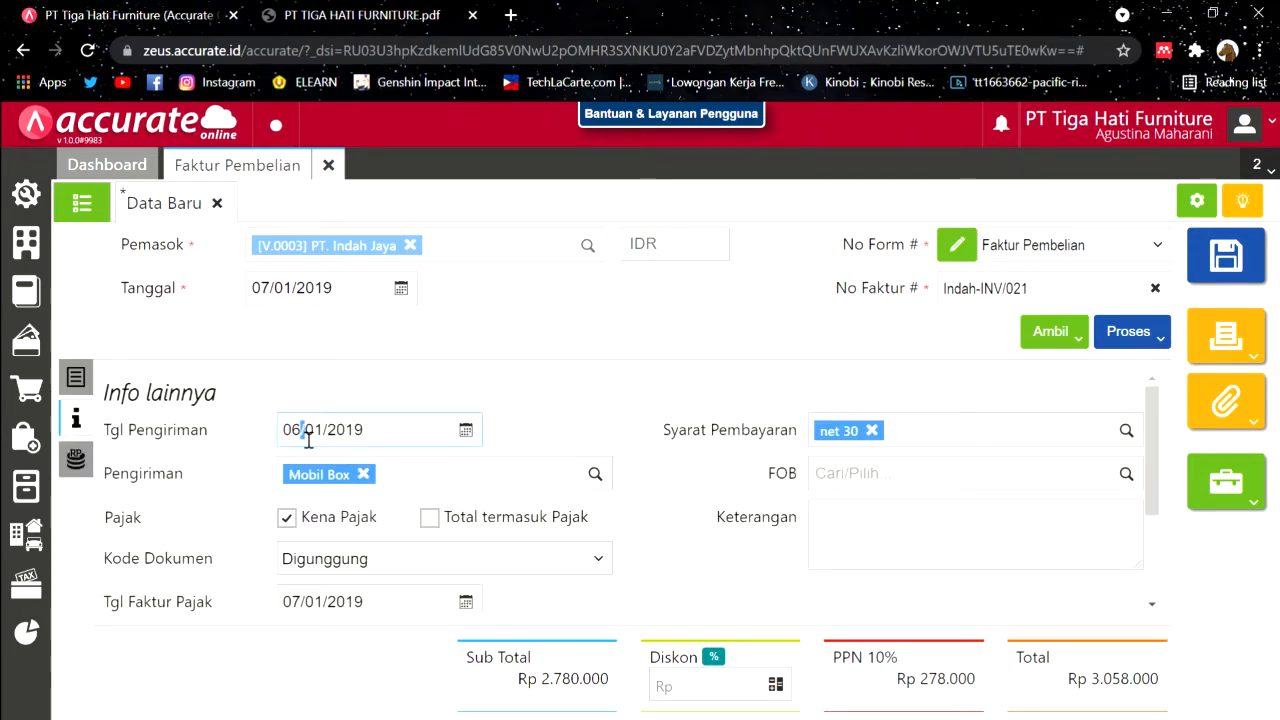
left_click(308, 440)
key("BackSpace")
type("7")
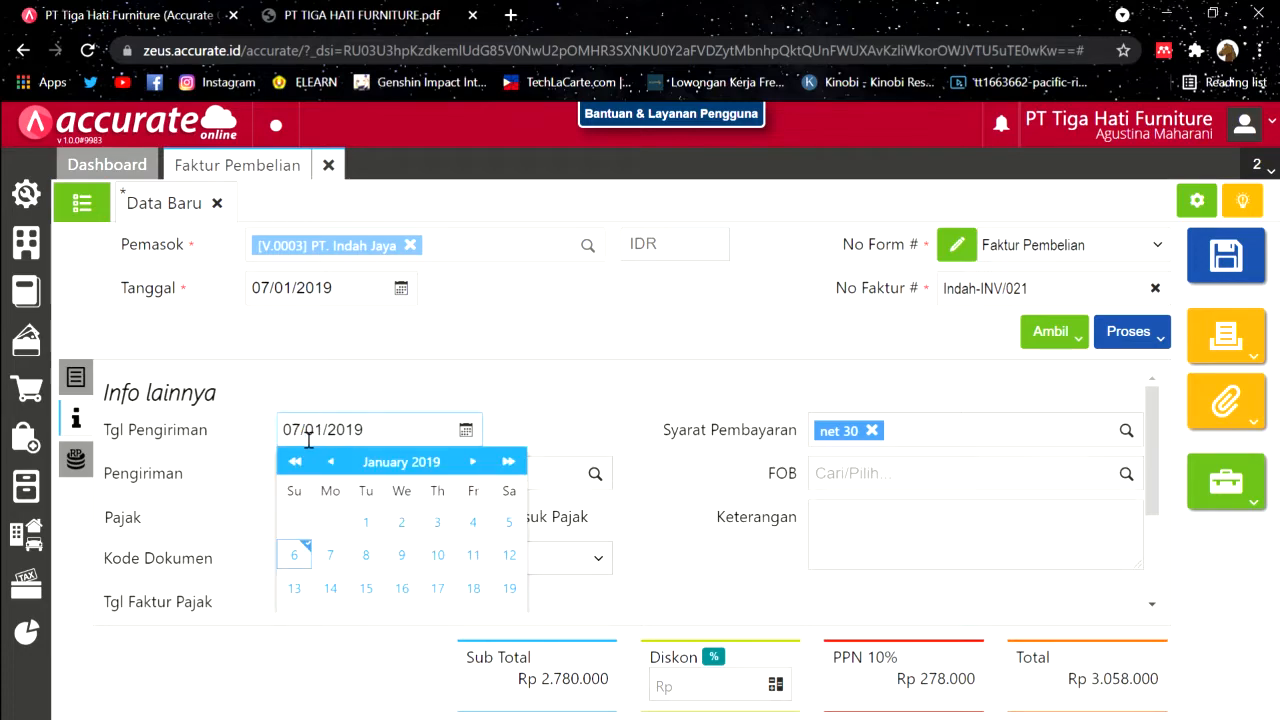
left_click(76, 377)
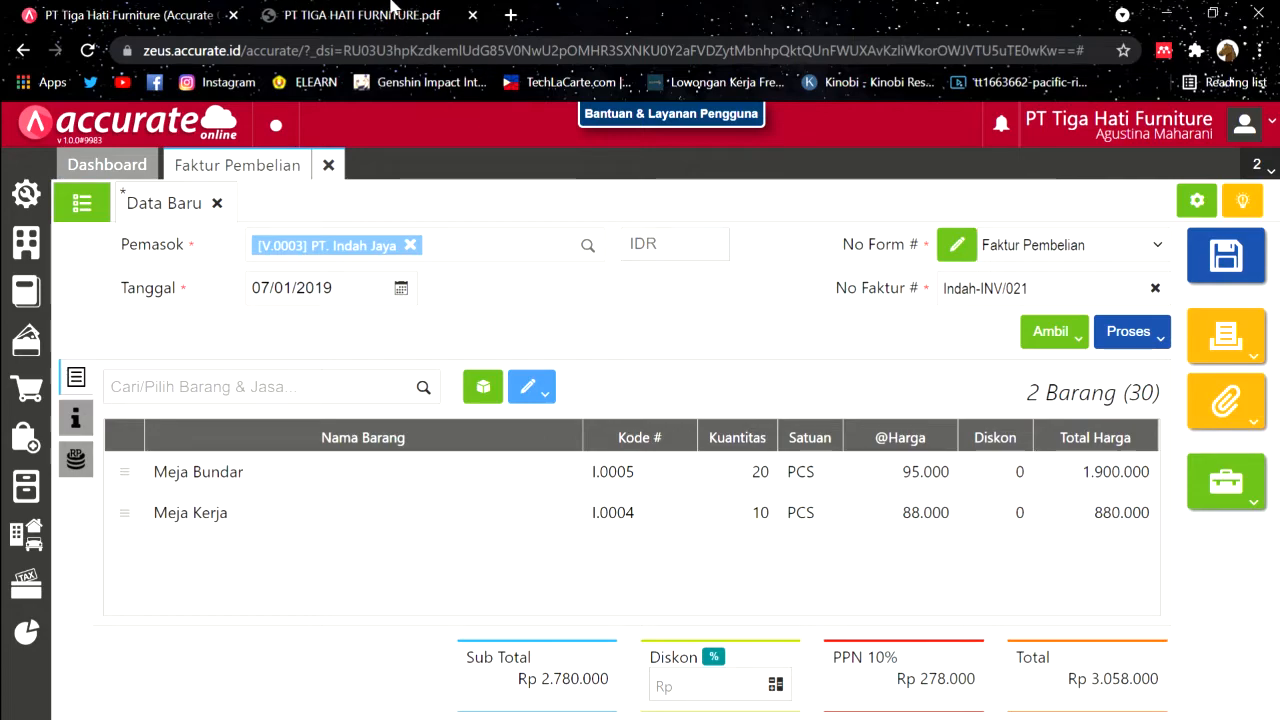
left_click(390, 12)
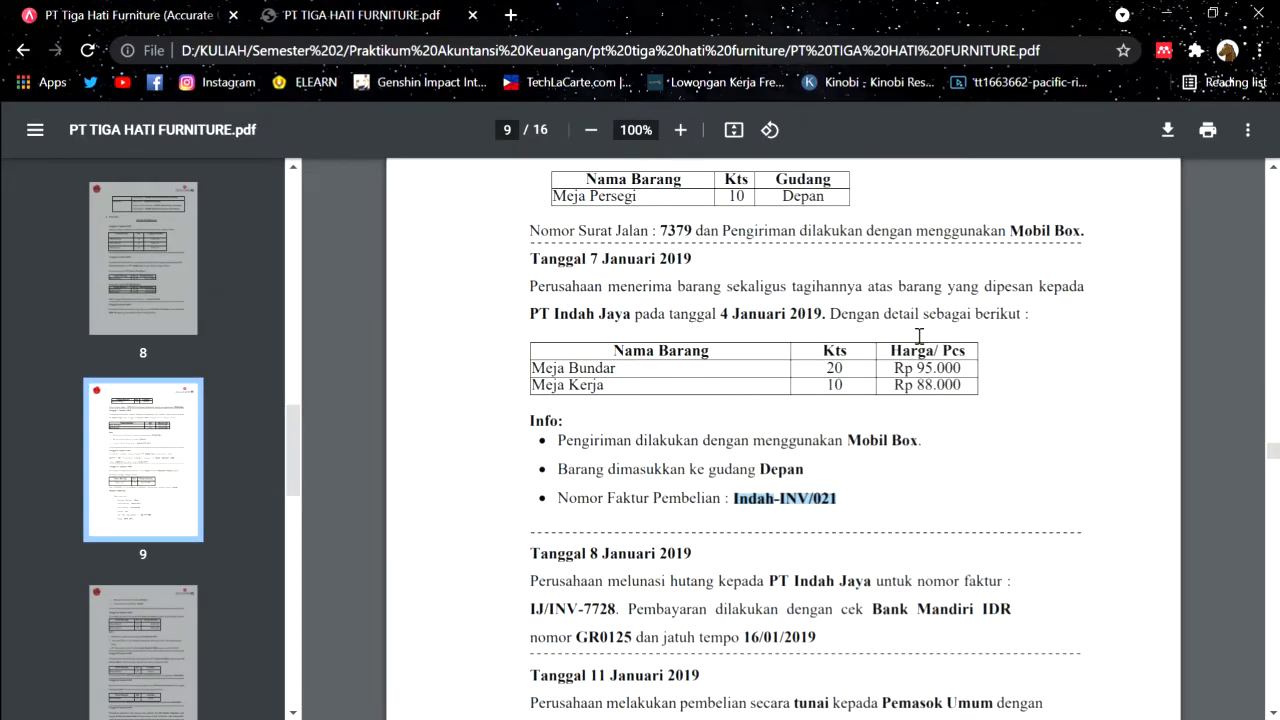
Step: Recheck the 7 January purchase in the PDF, then save the Rp 3.058.000 Indah-INV/021 invoice
scroll(919, 336, "down", 2)
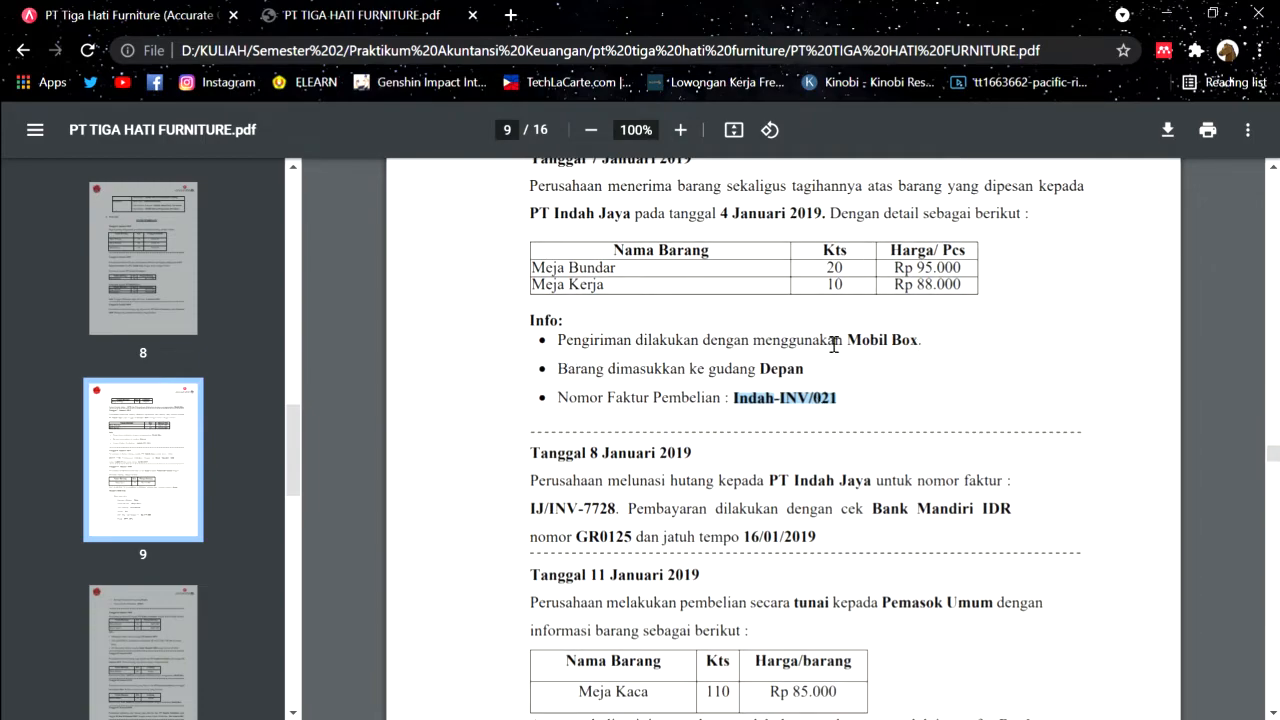
scroll(762, 273, "up", 2)
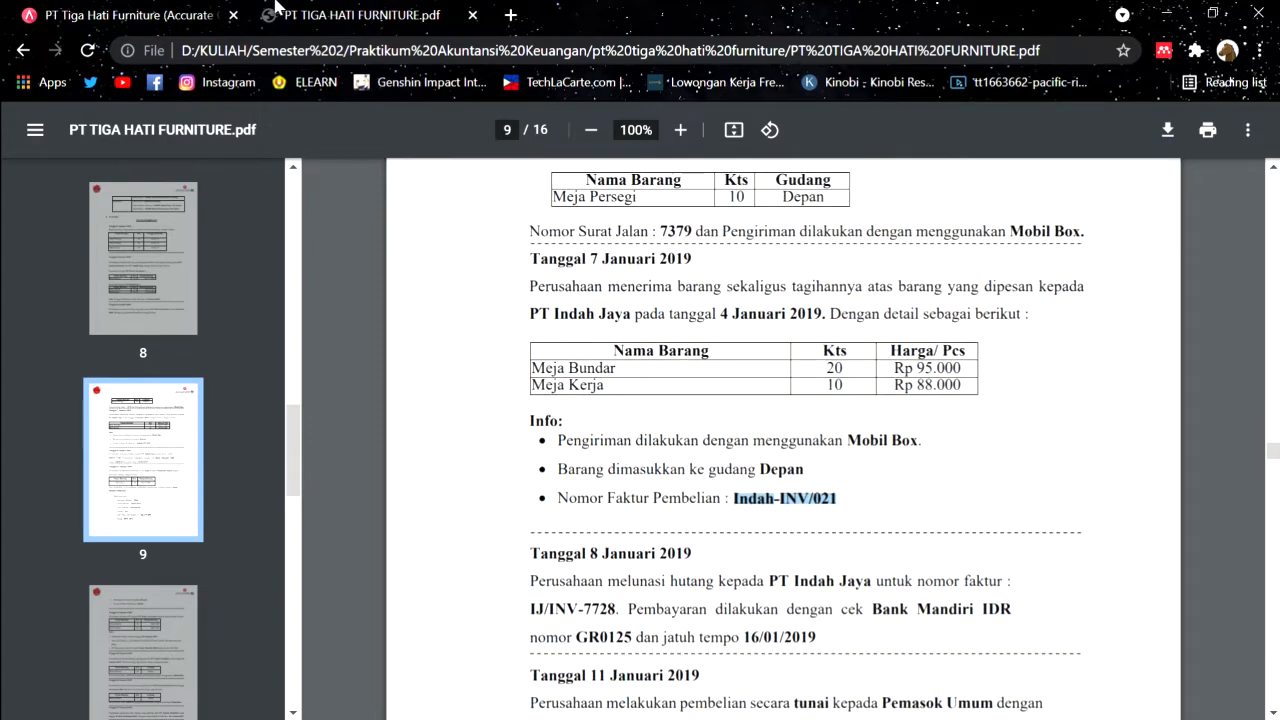
left_click(160, 12)
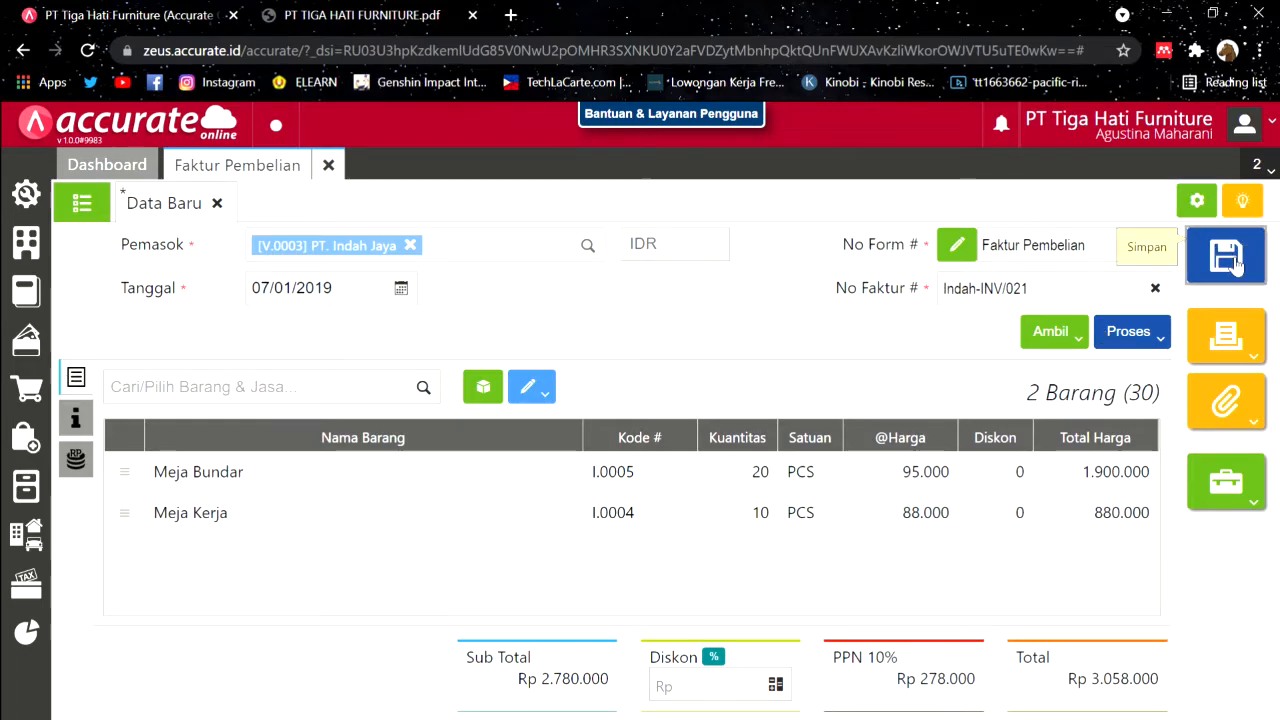
left_click(1235, 262)
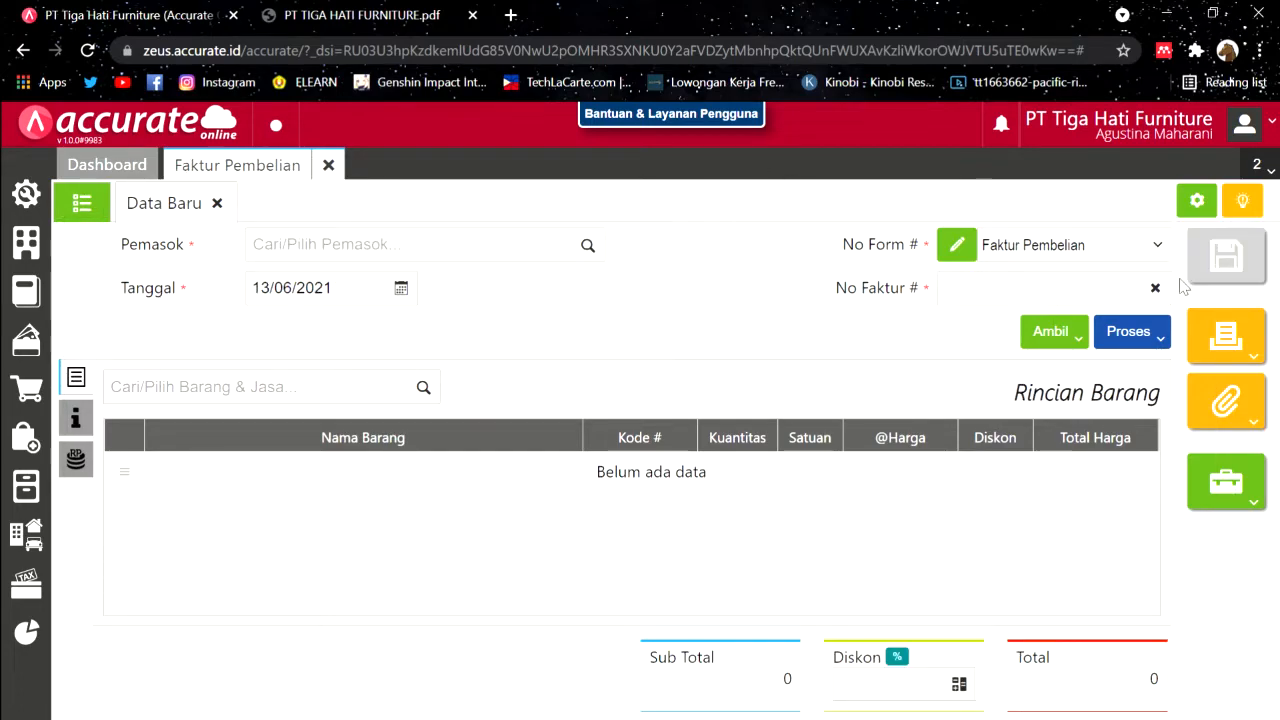
Step: Read the 8 January debt payment in the case PDF, then close the empty Faktur Pembelian form
left_click(360, 14)
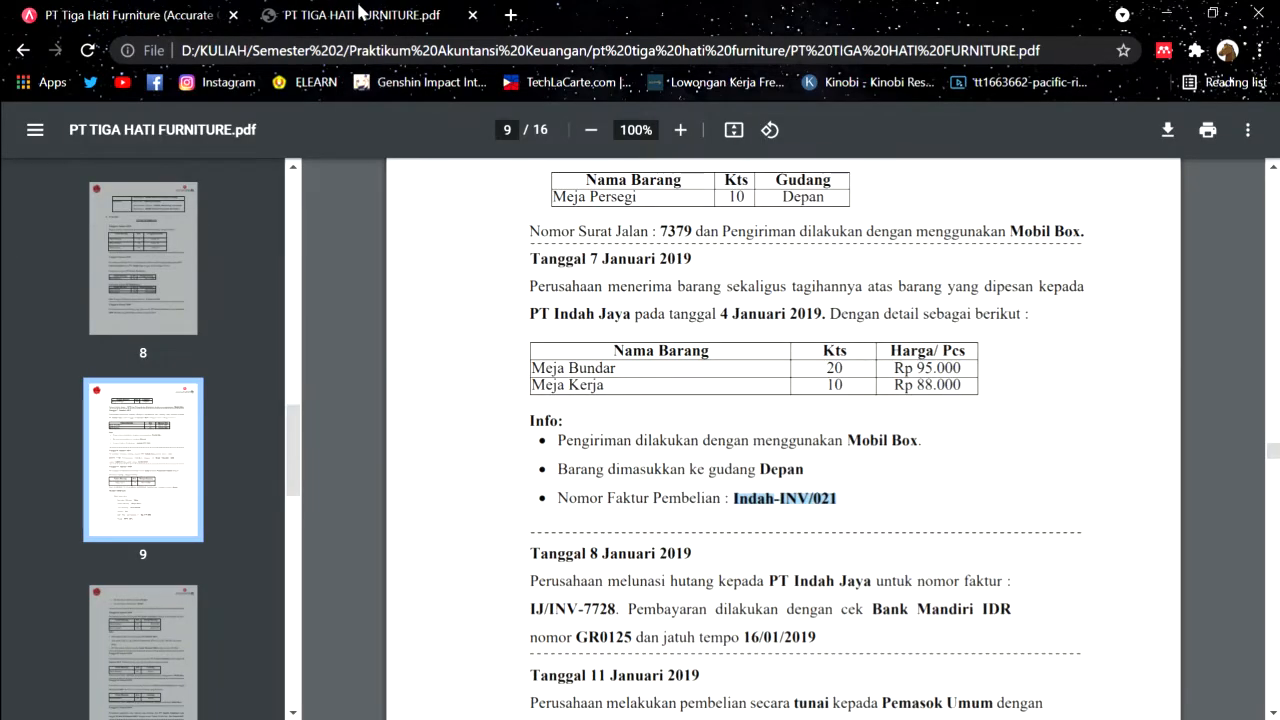
scroll(722, 318, "down", 2)
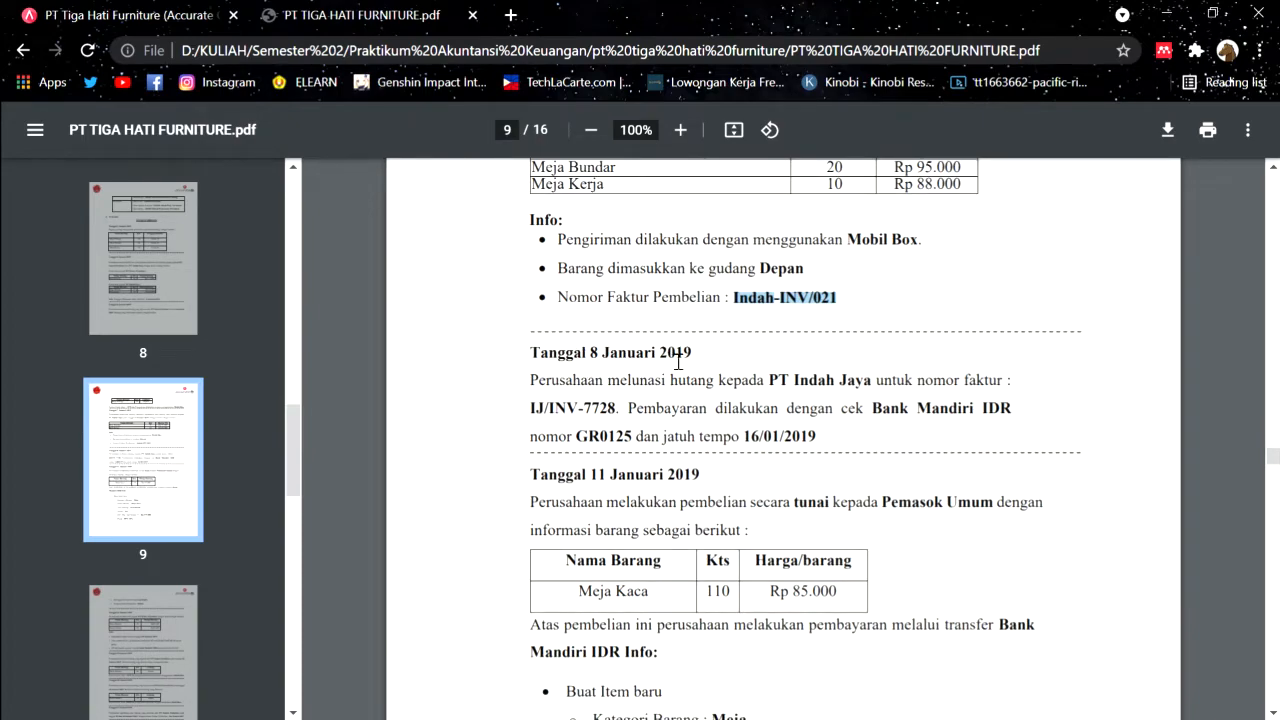
scroll(678, 361, "down", 1)
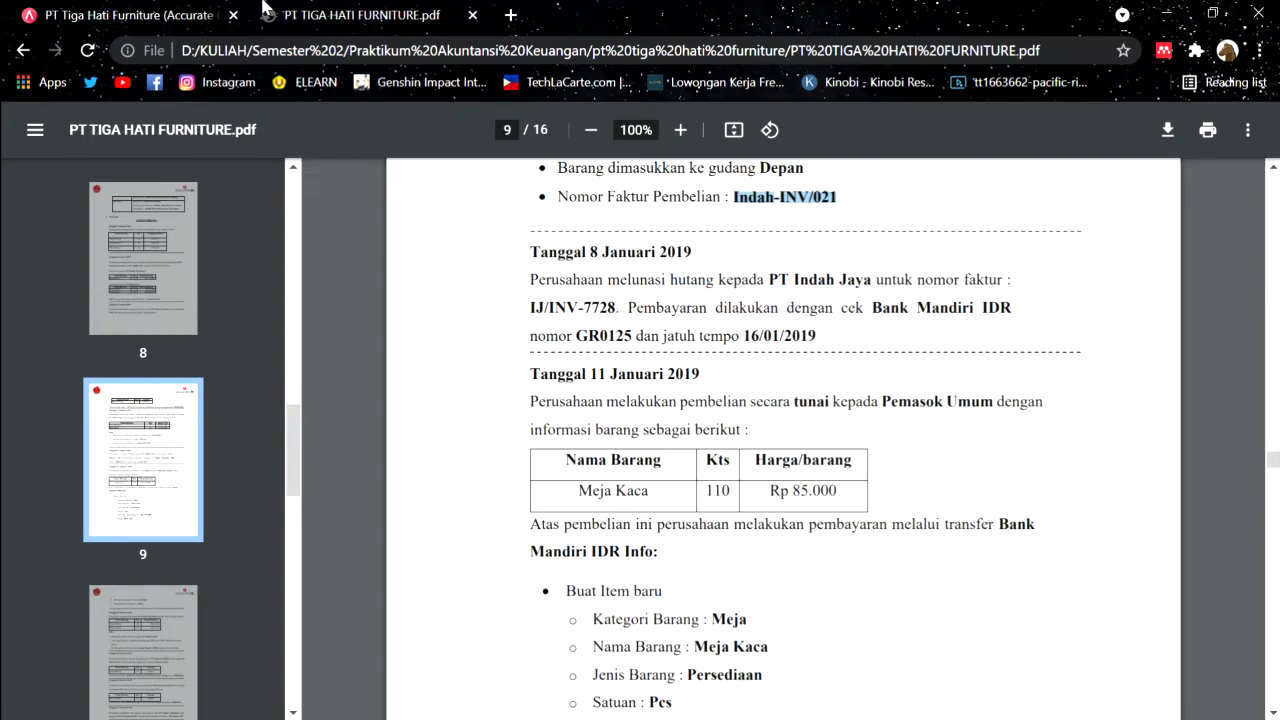
left_click(120, 15)
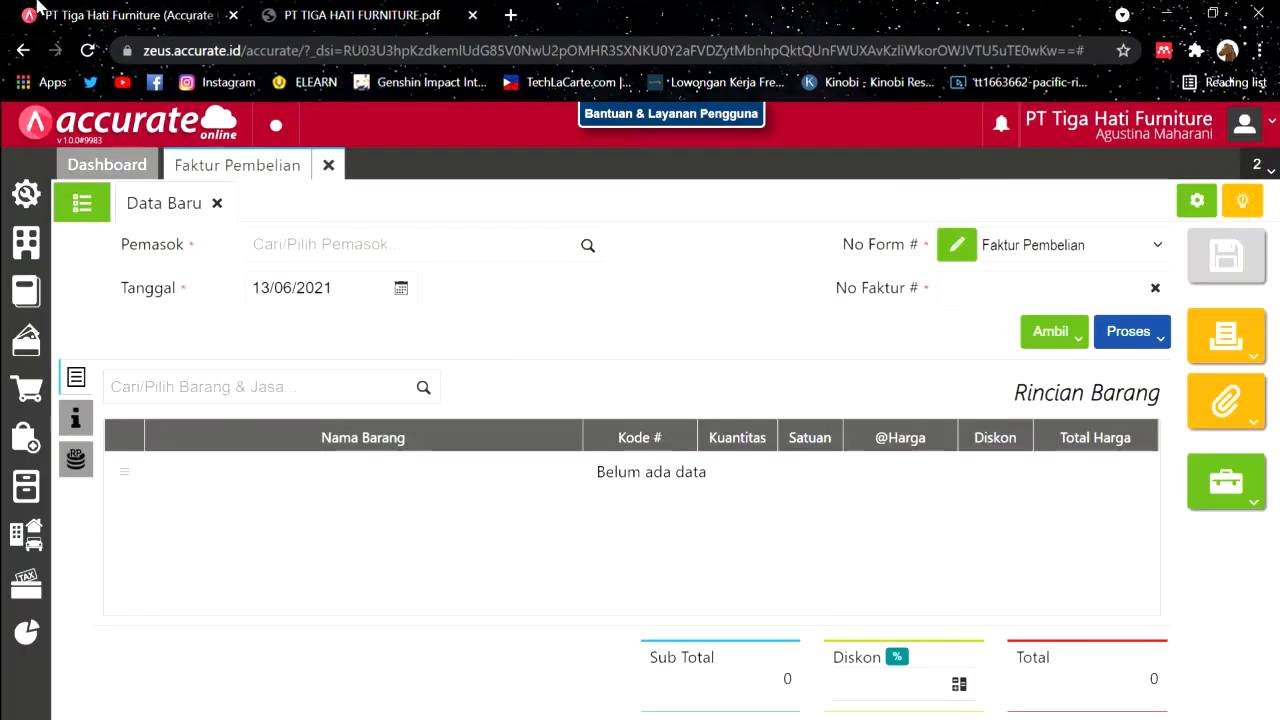
left_click(329, 166)
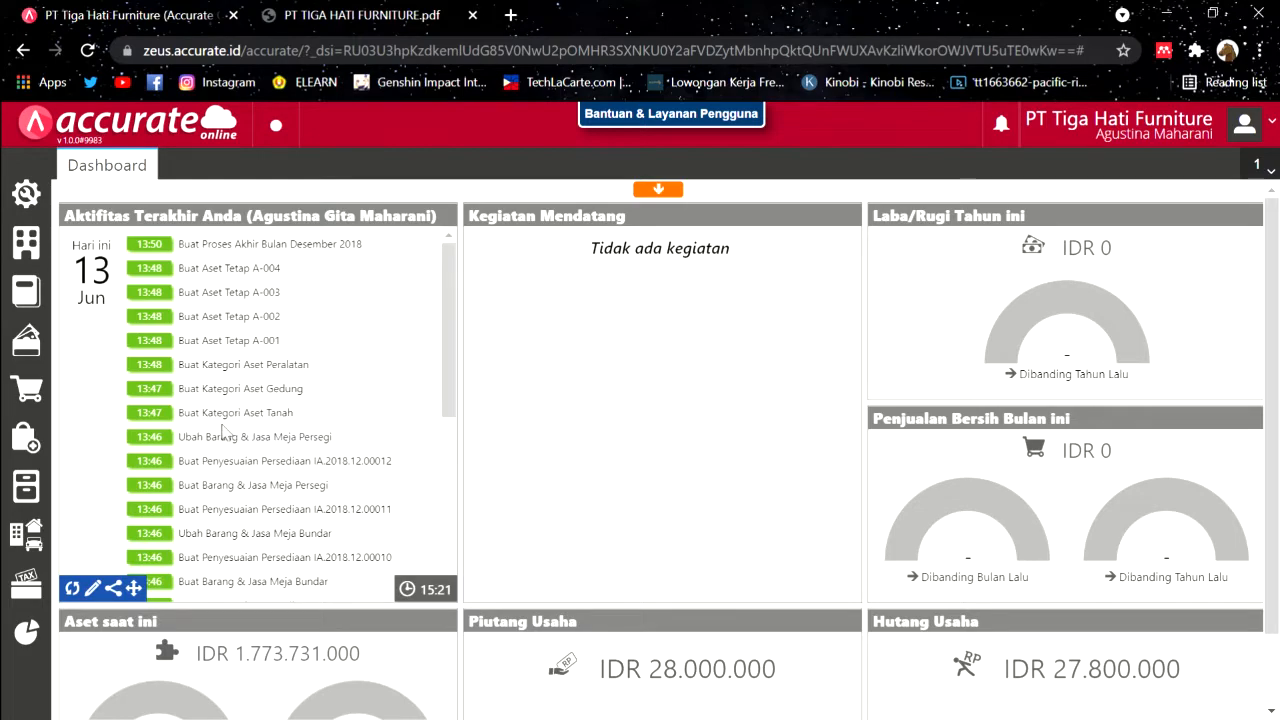
Step: Start a purchase payment to PT. Indah Jaya from the Bank Mandiri IDR account
left_click(45, 452)
left_click(216, 520)
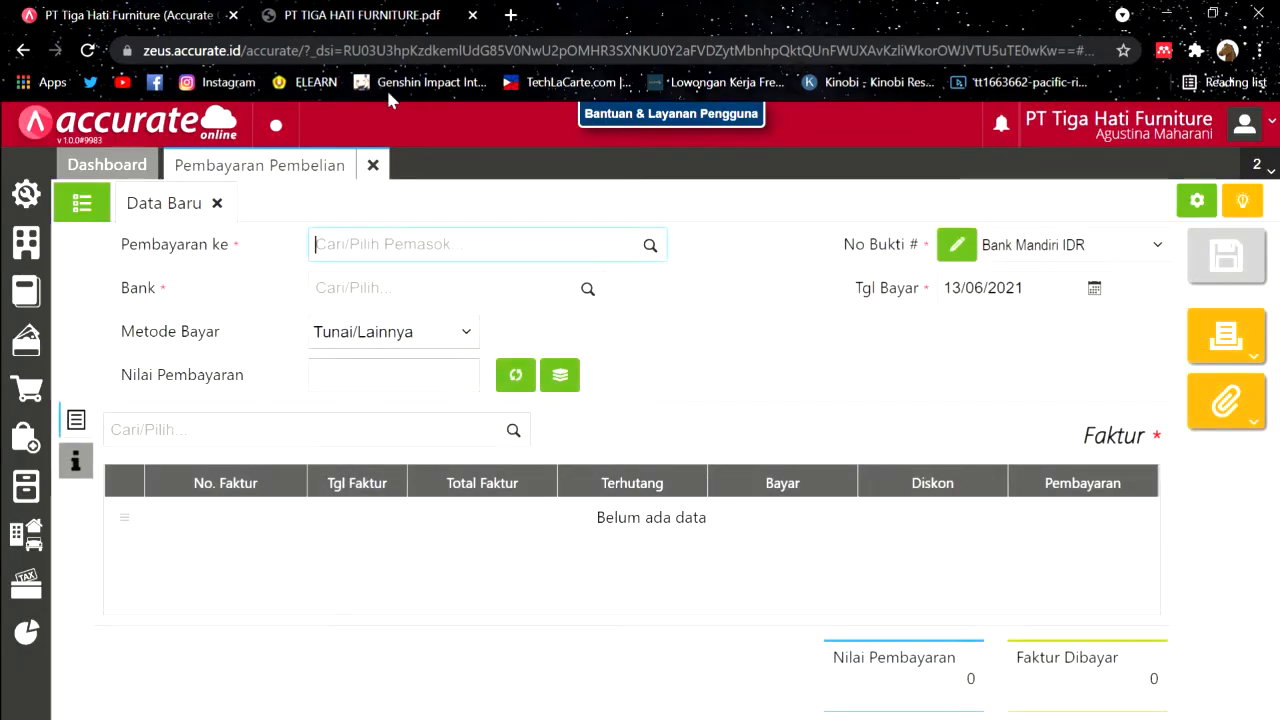
left_click(655, 247)
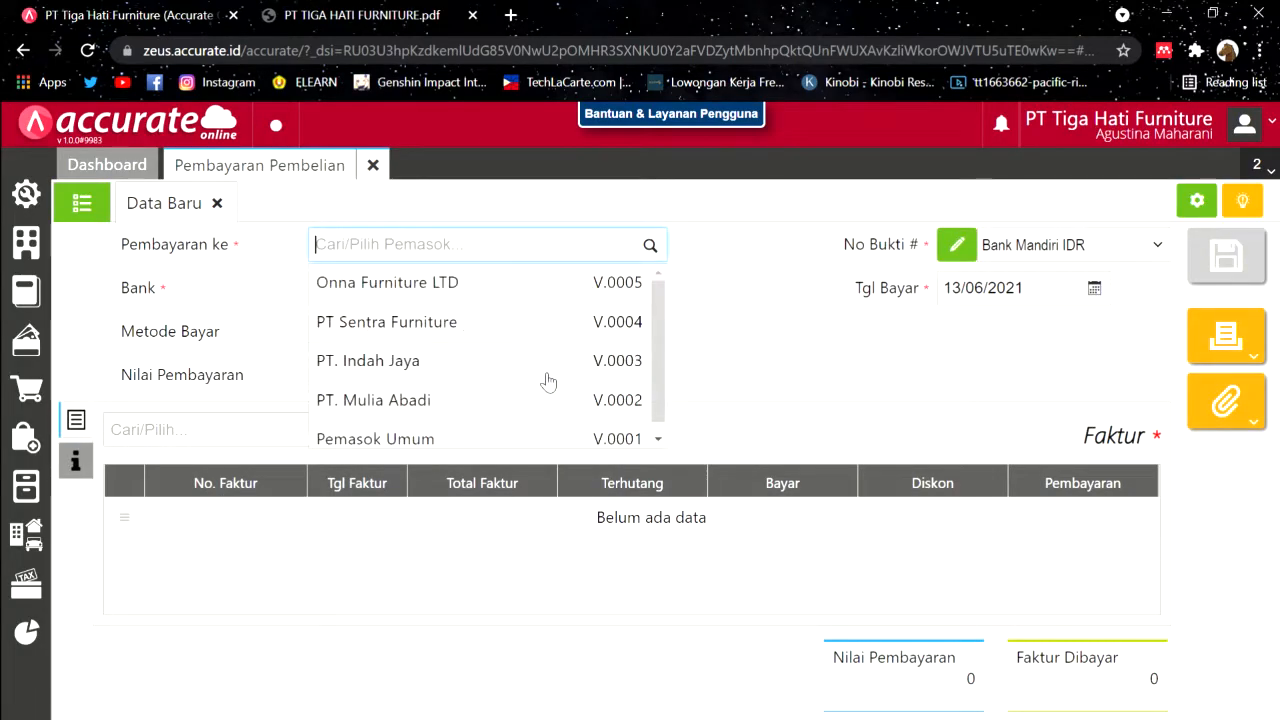
left_click(439, 371)
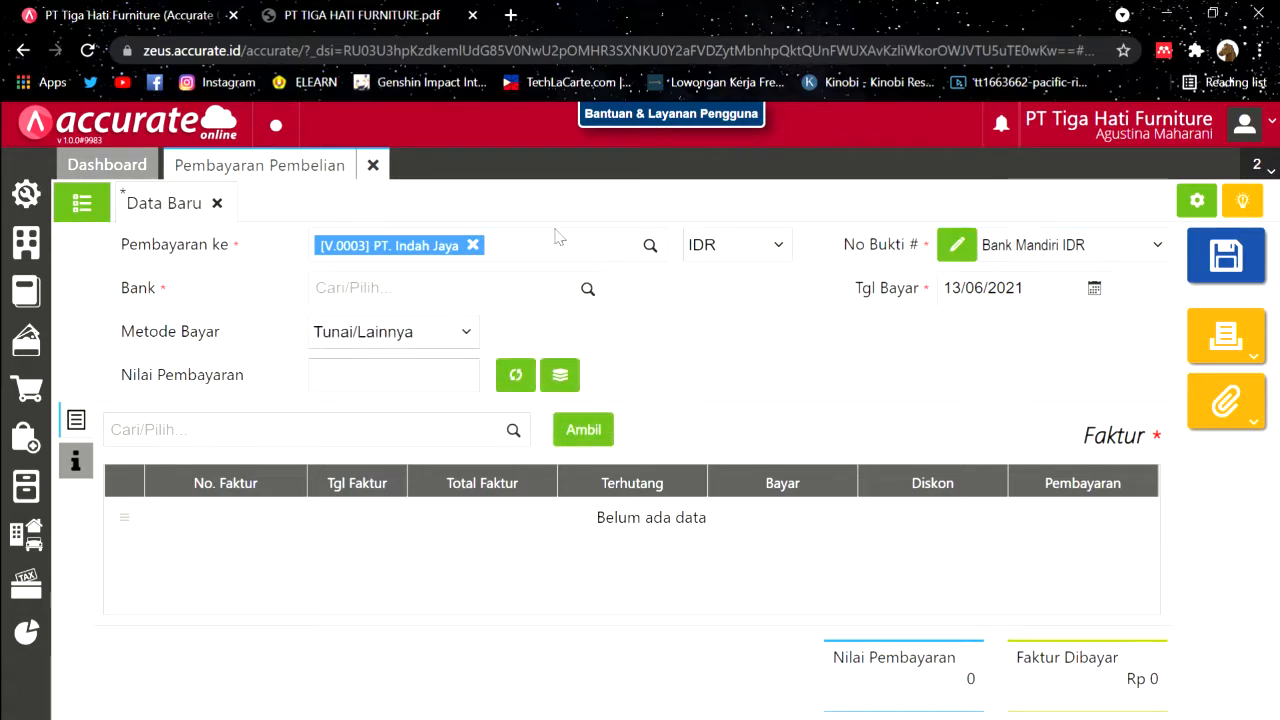
left_click(588, 288)
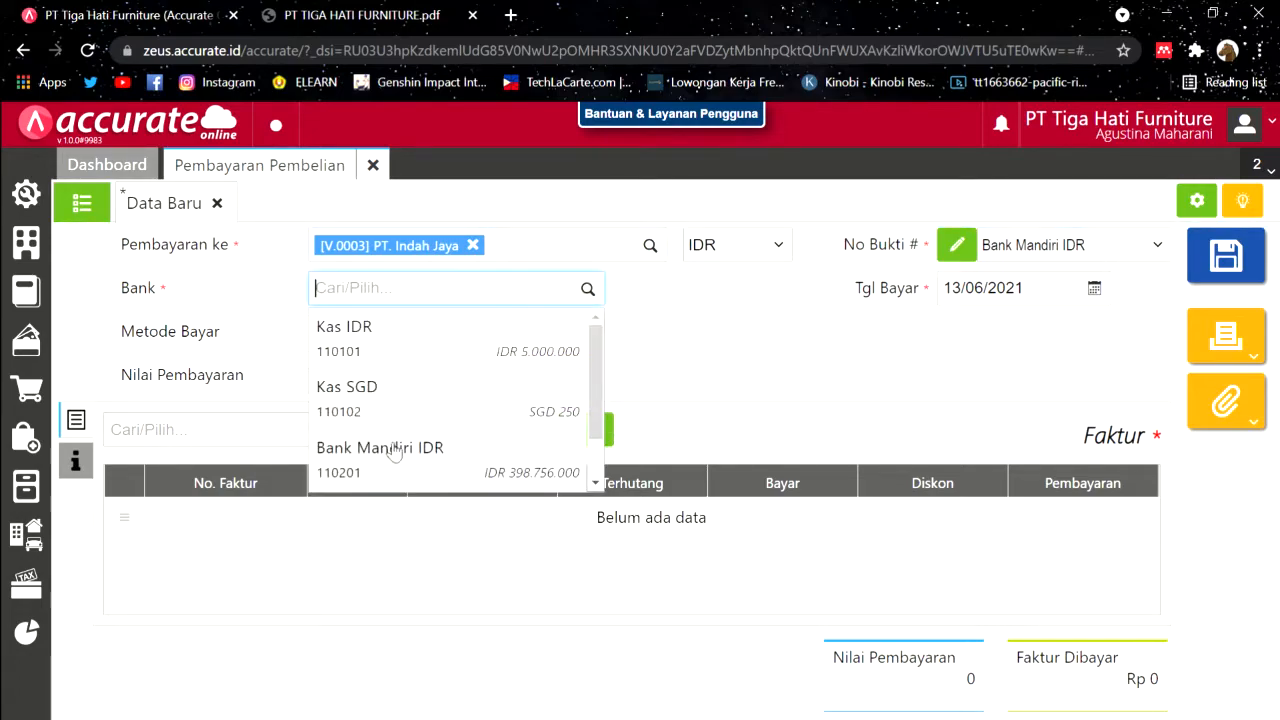
left_click(395, 452)
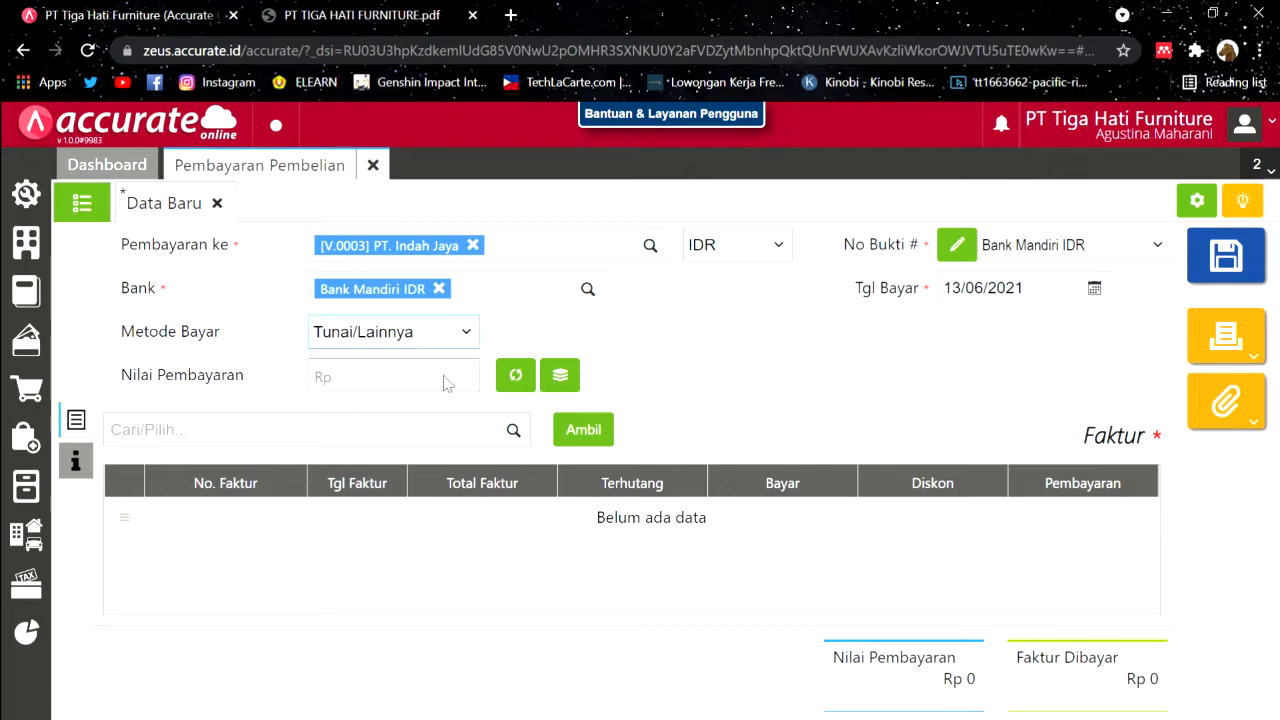
Step: Enter Cek/Giro number GR0125, copied from the case PDF, as the payment's check number
left_click(396, 12)
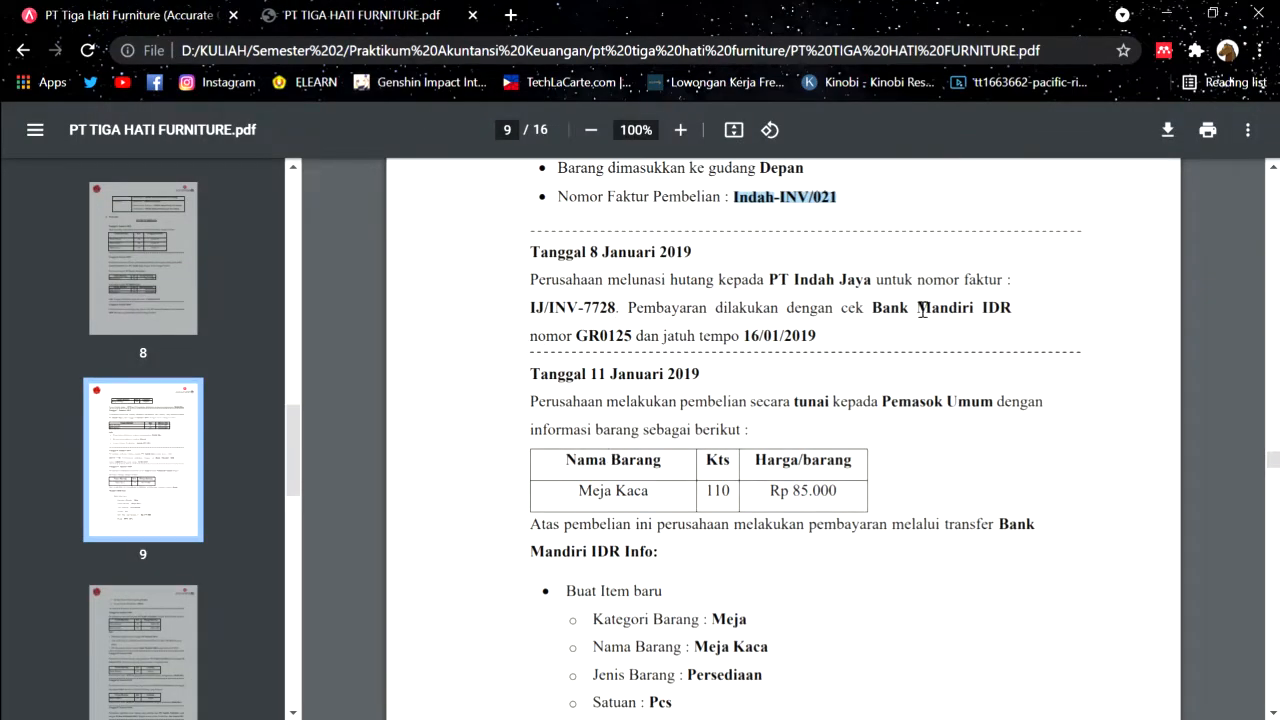
double_click(609, 338)
key("ctrl+c")
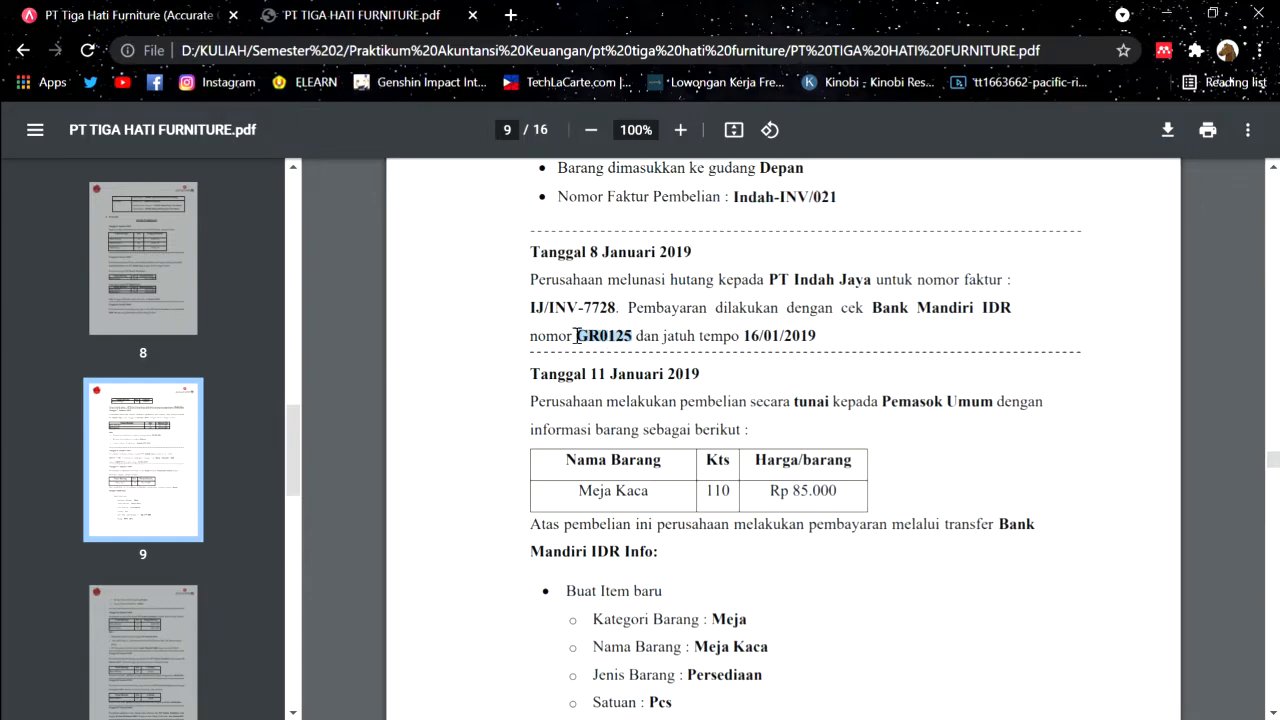
left_click(577, 331)
left_click(152, 8)
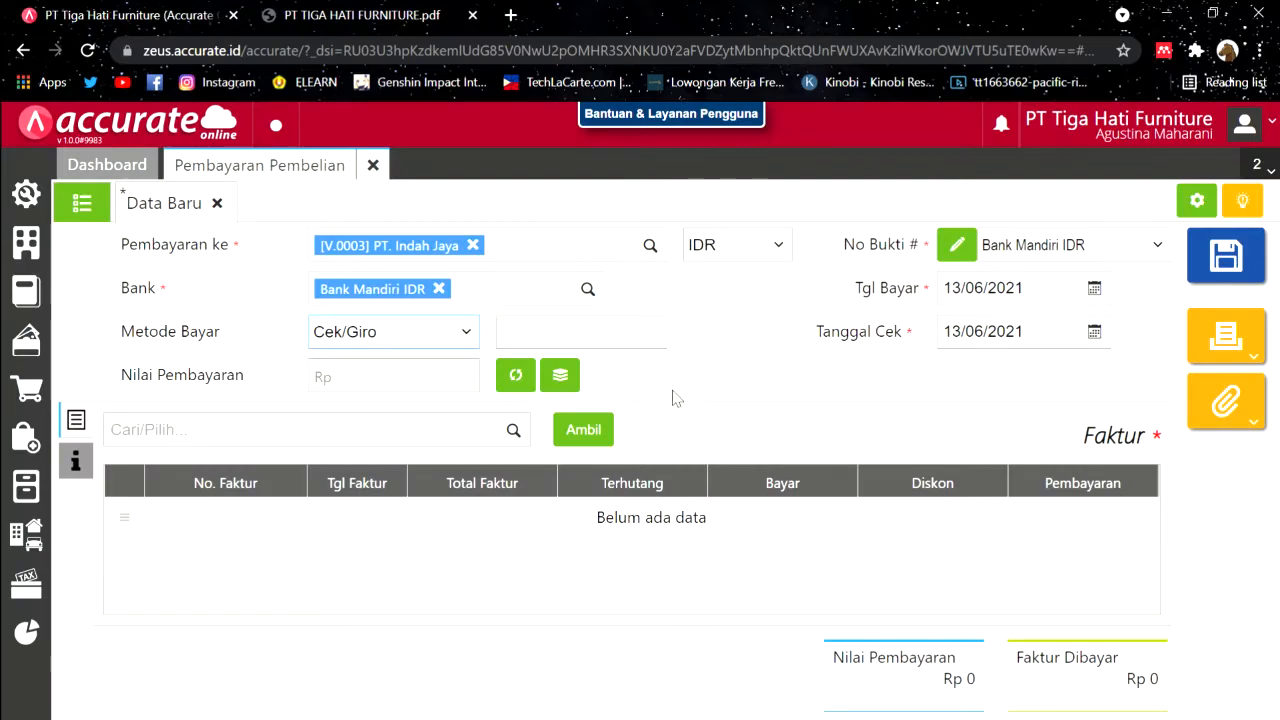
left_click(640, 343)
key("ctrl+v")
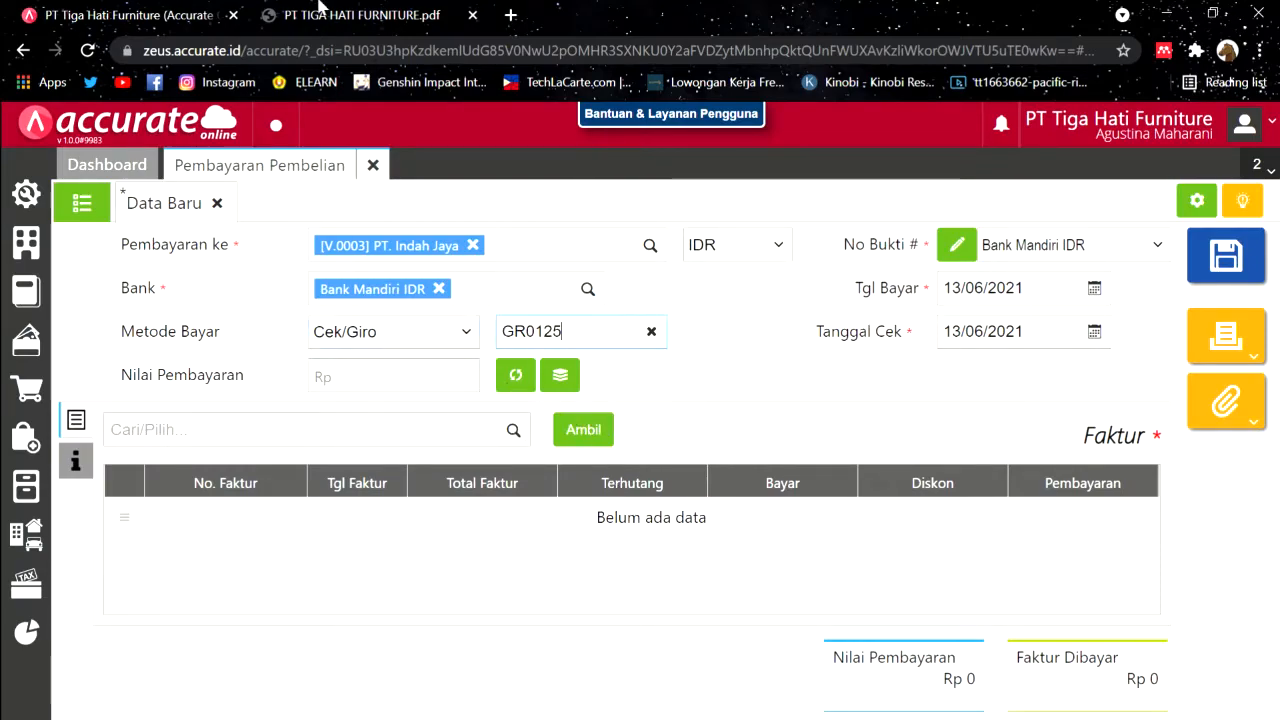
key("ctrl+Tab")
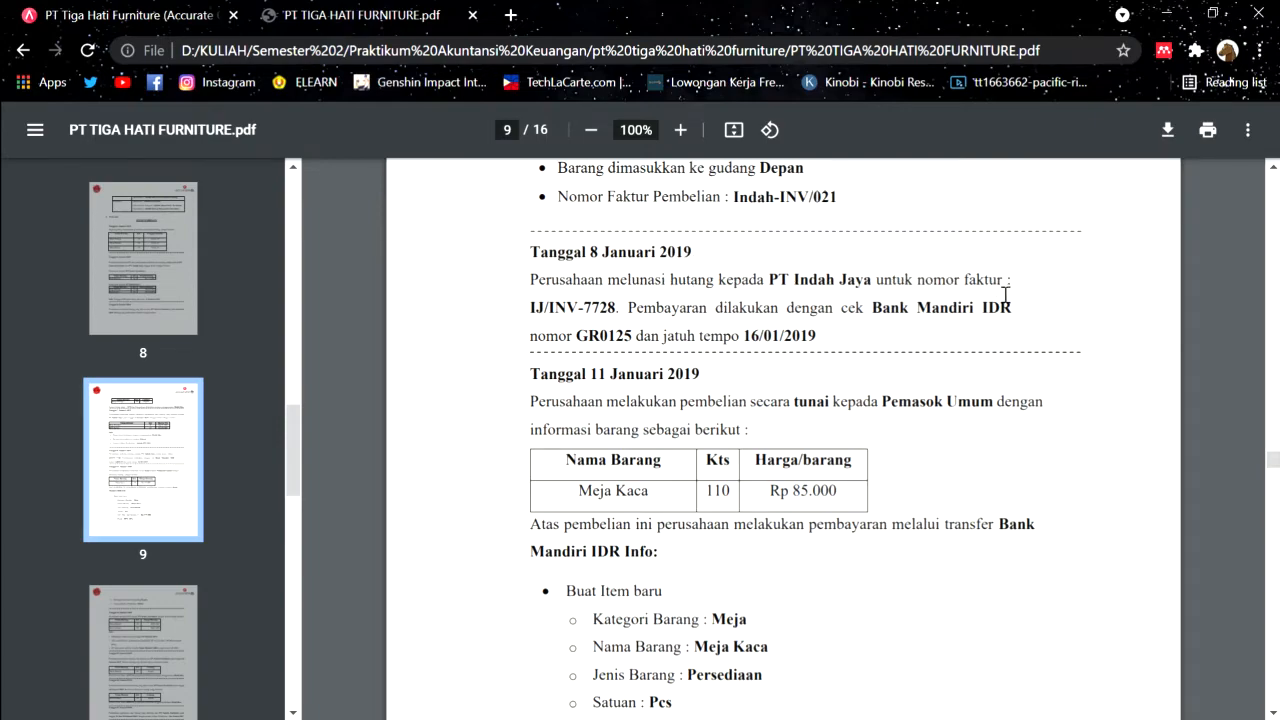
left_click(208, 4)
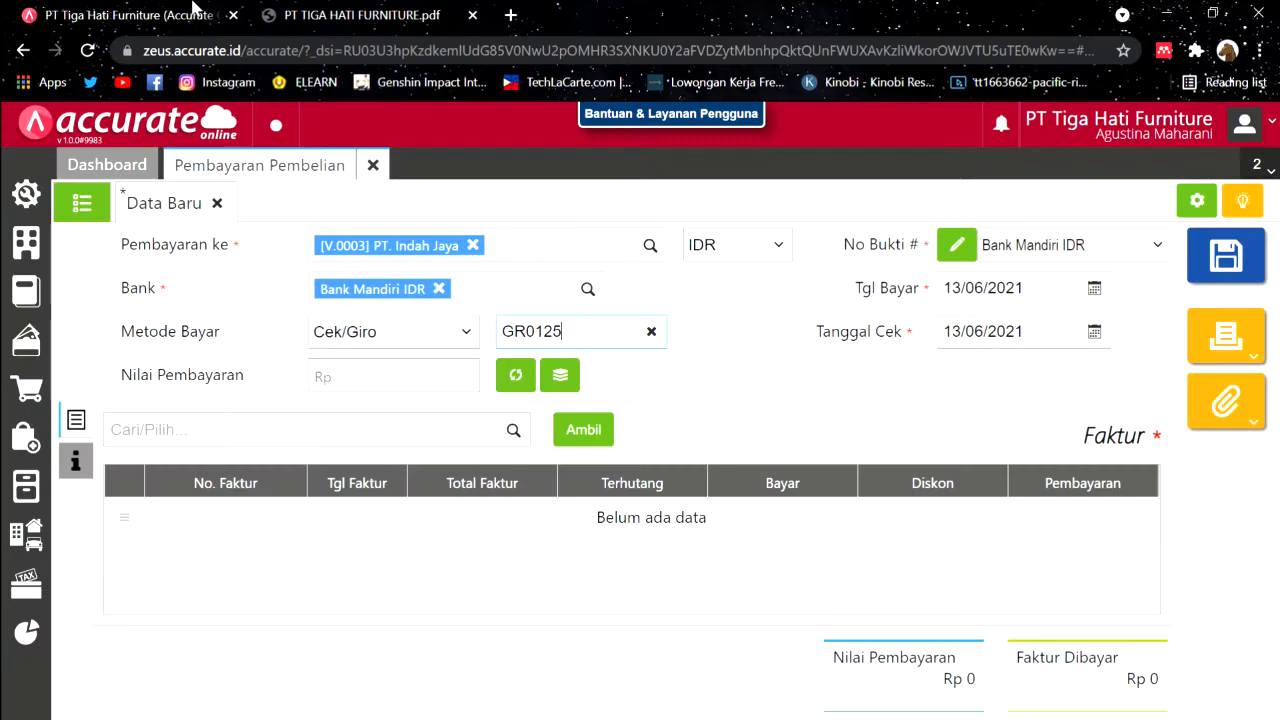
left_click(511, 431)
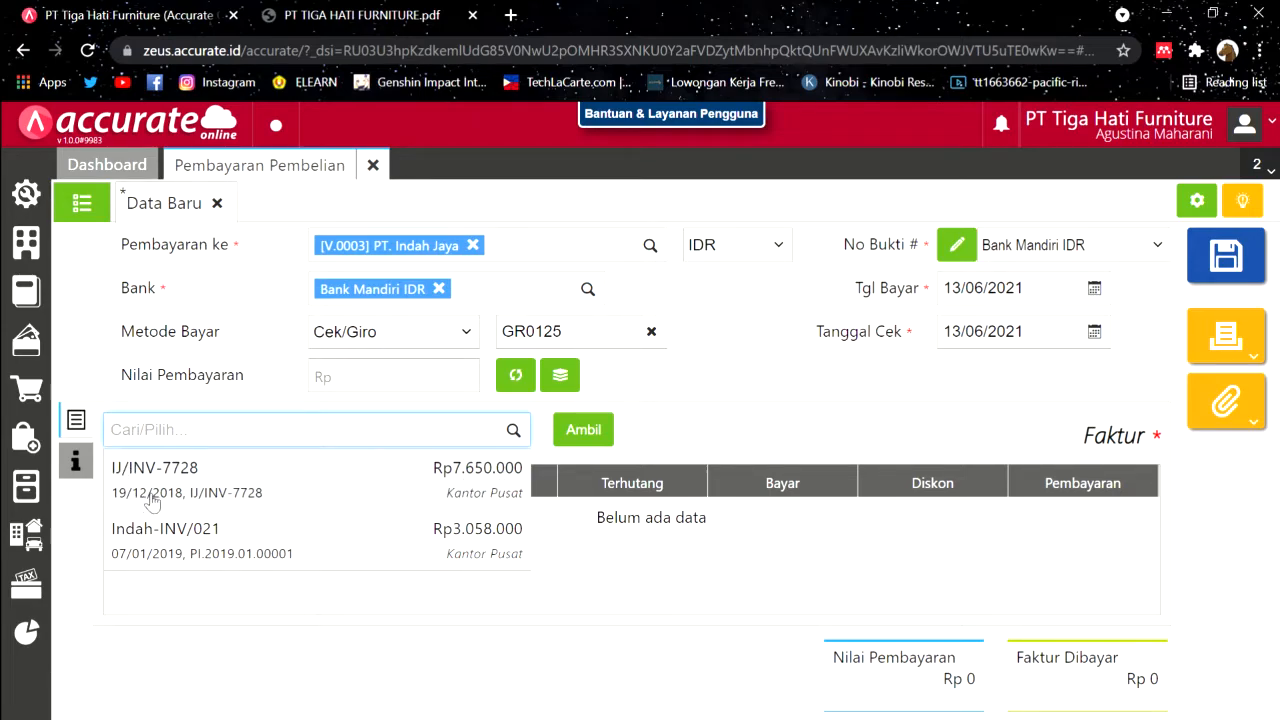
Step: Add invoice IJ/INV-7728 to the payment, settling its full Rp 7.650.000 after checking the PDF
left_click(397, 487)
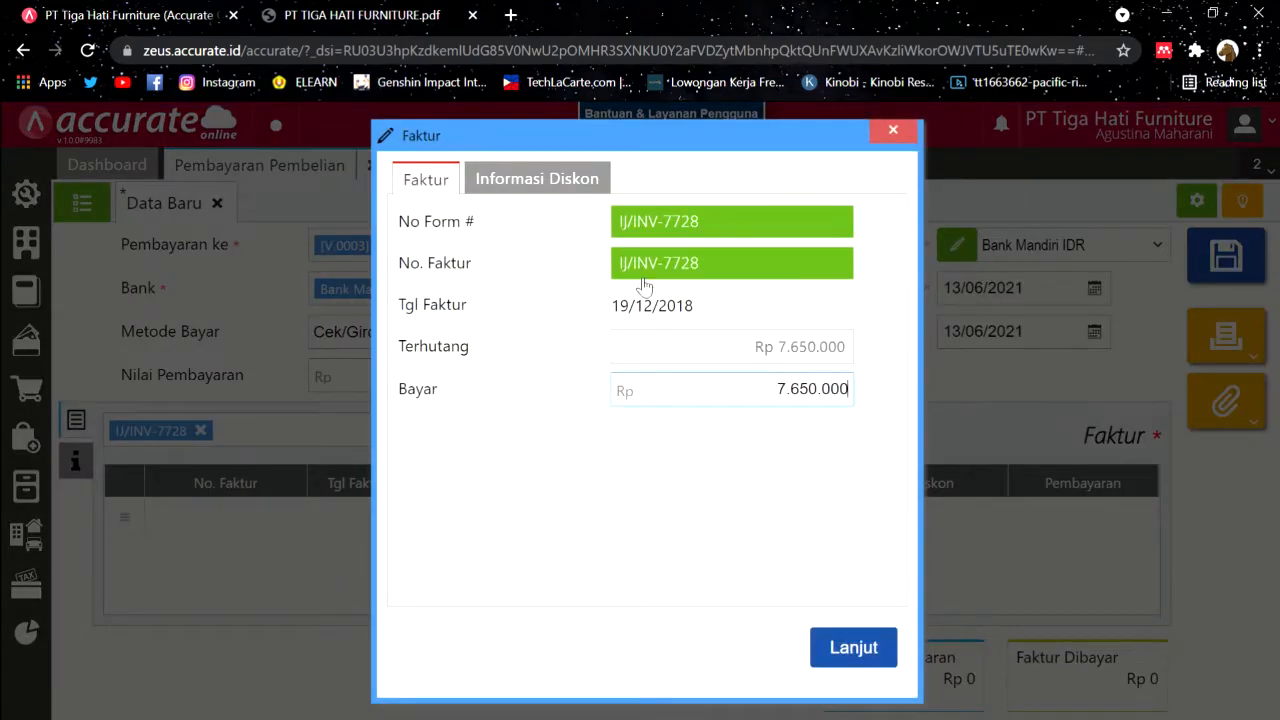
left_click(362, 8)
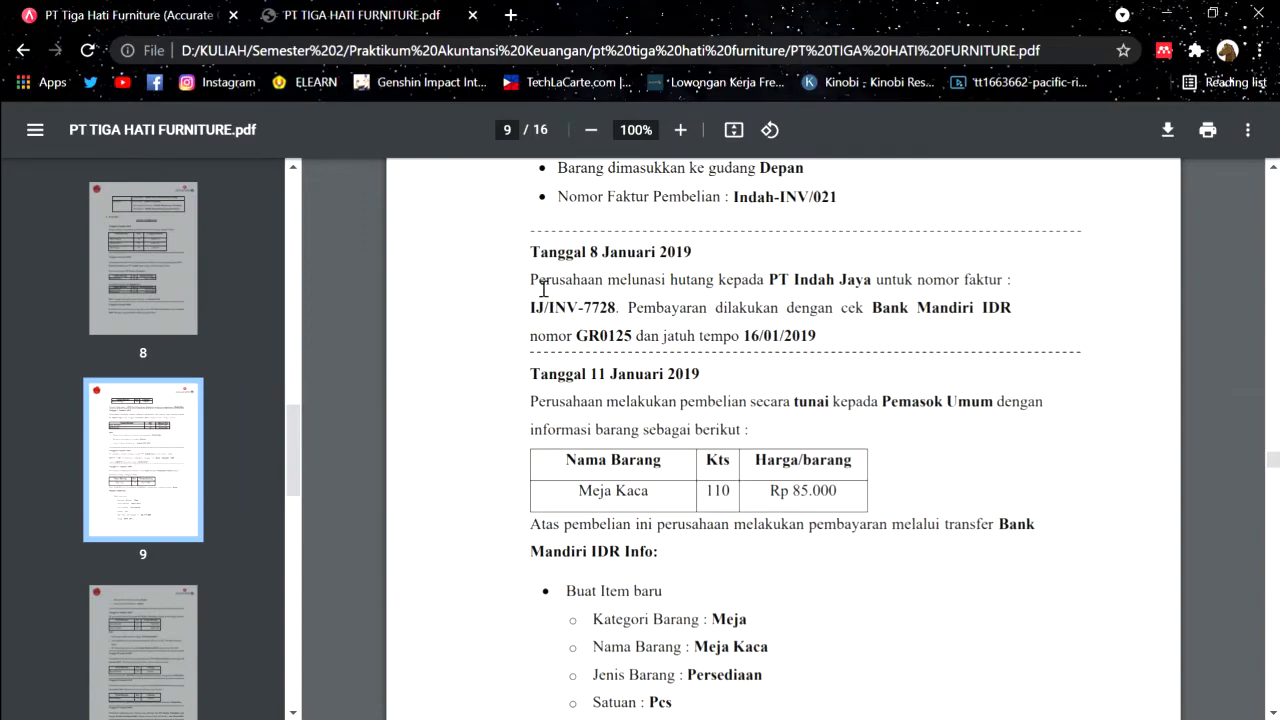
left_click_drag(541, 286, 829, 351)
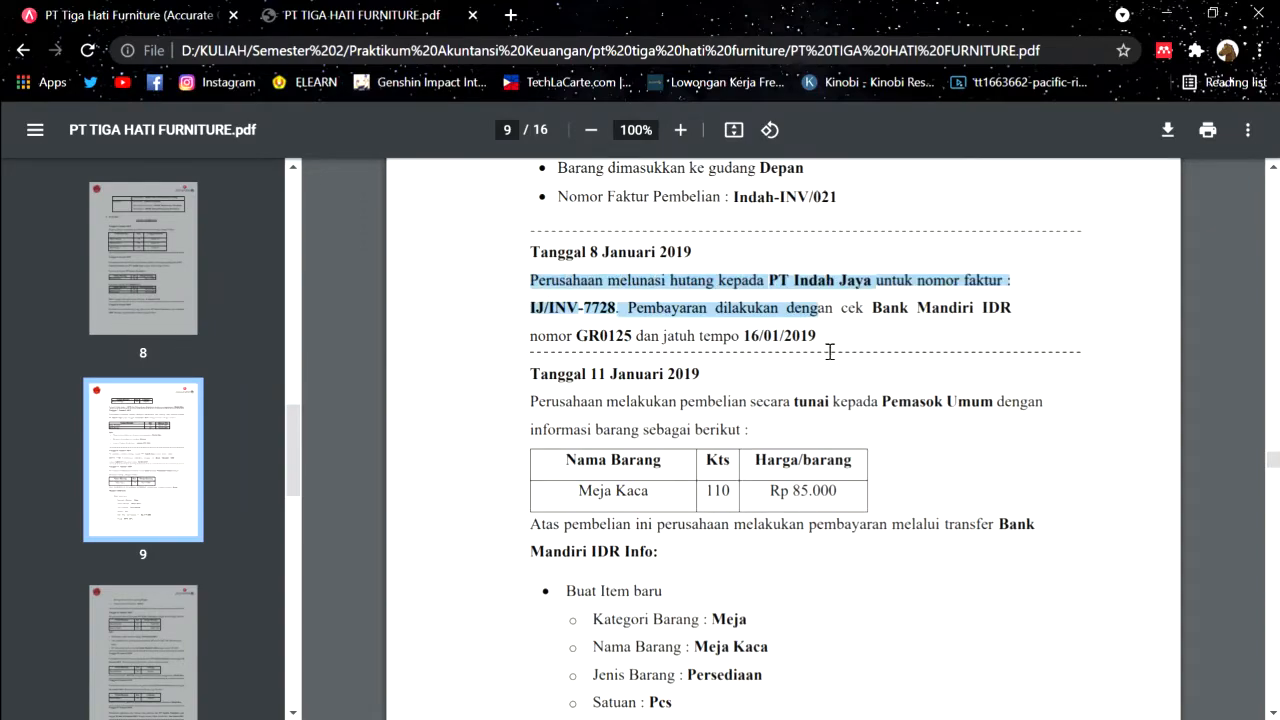
left_click(829, 352)
left_click_drag(547, 288, 810, 342)
left_click(865, 342)
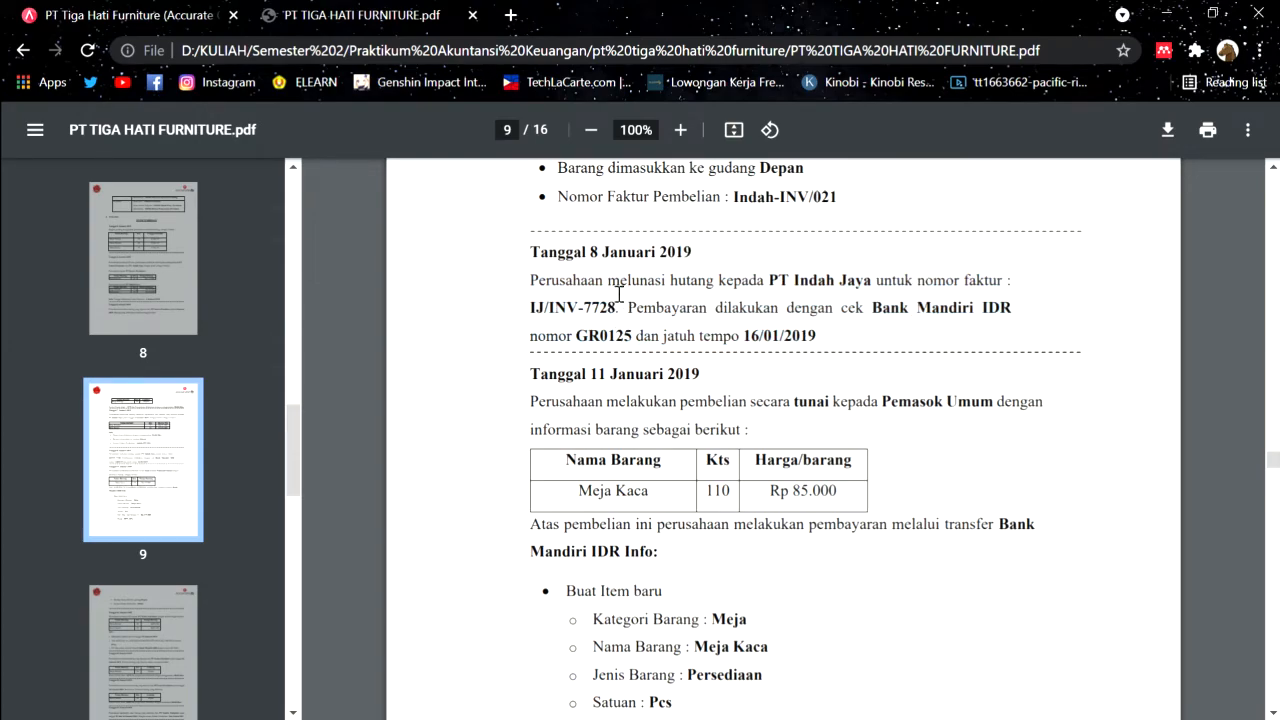
left_click_drag(619, 293, 720, 292)
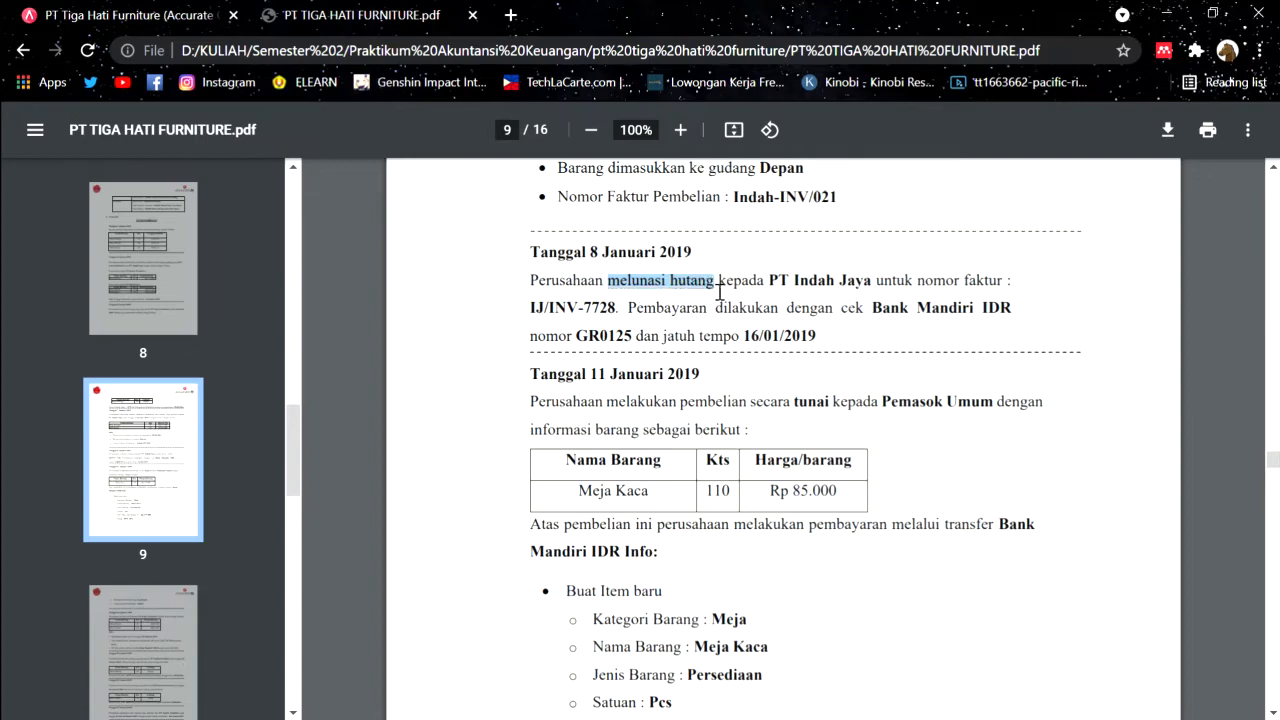
left_click(173, 8)
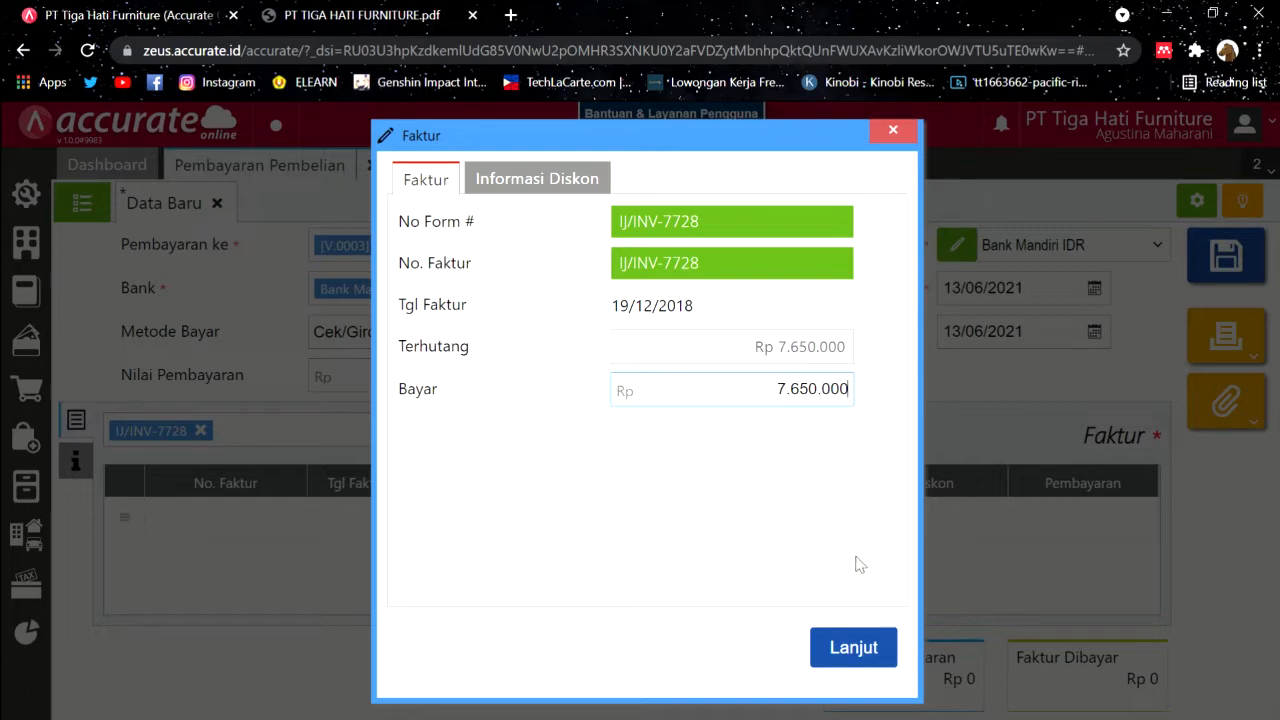
left_click(866, 649)
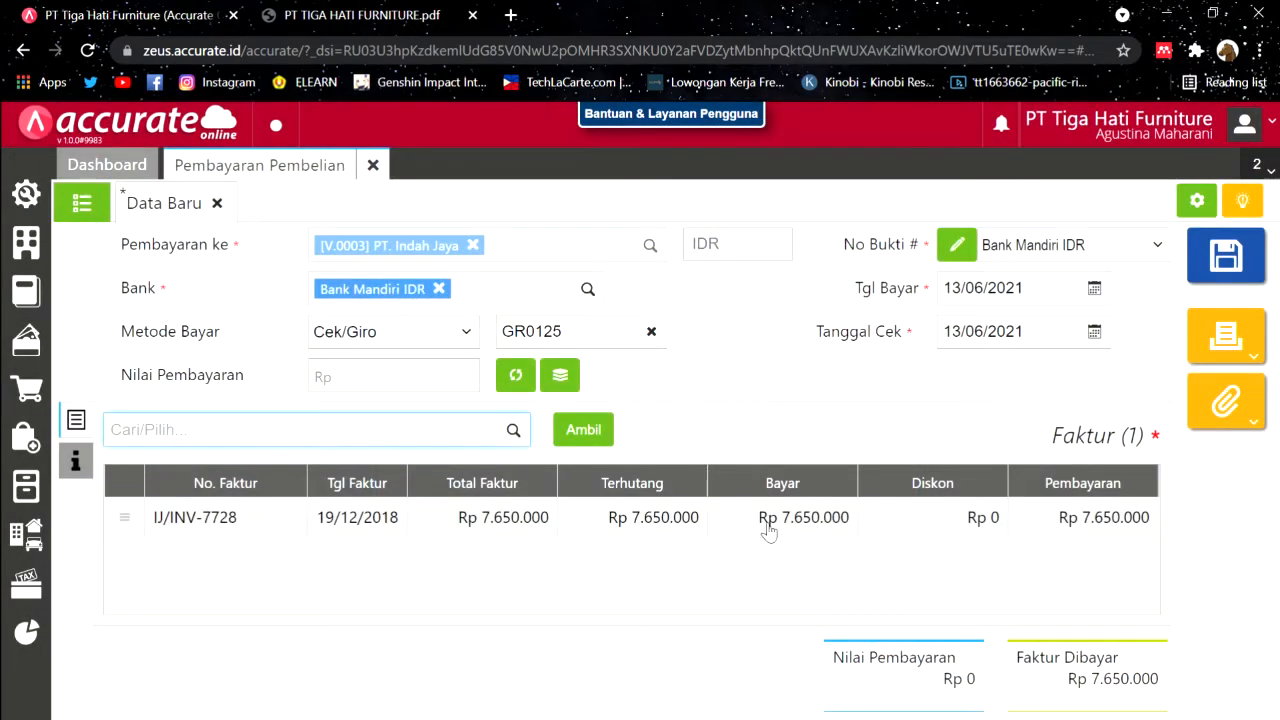
Step: Calculate the payment amount from the invoice and set the payment date to 08/01/2019
left_click(516, 376)
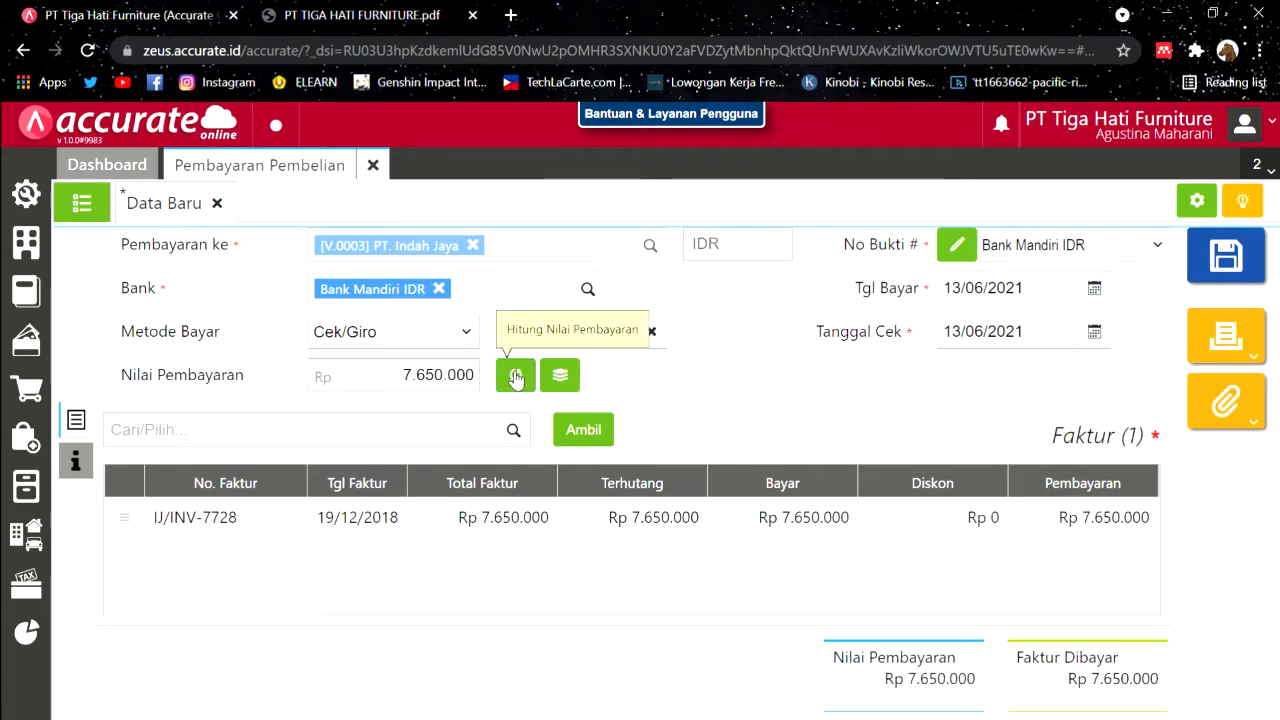
left_click(76, 461)
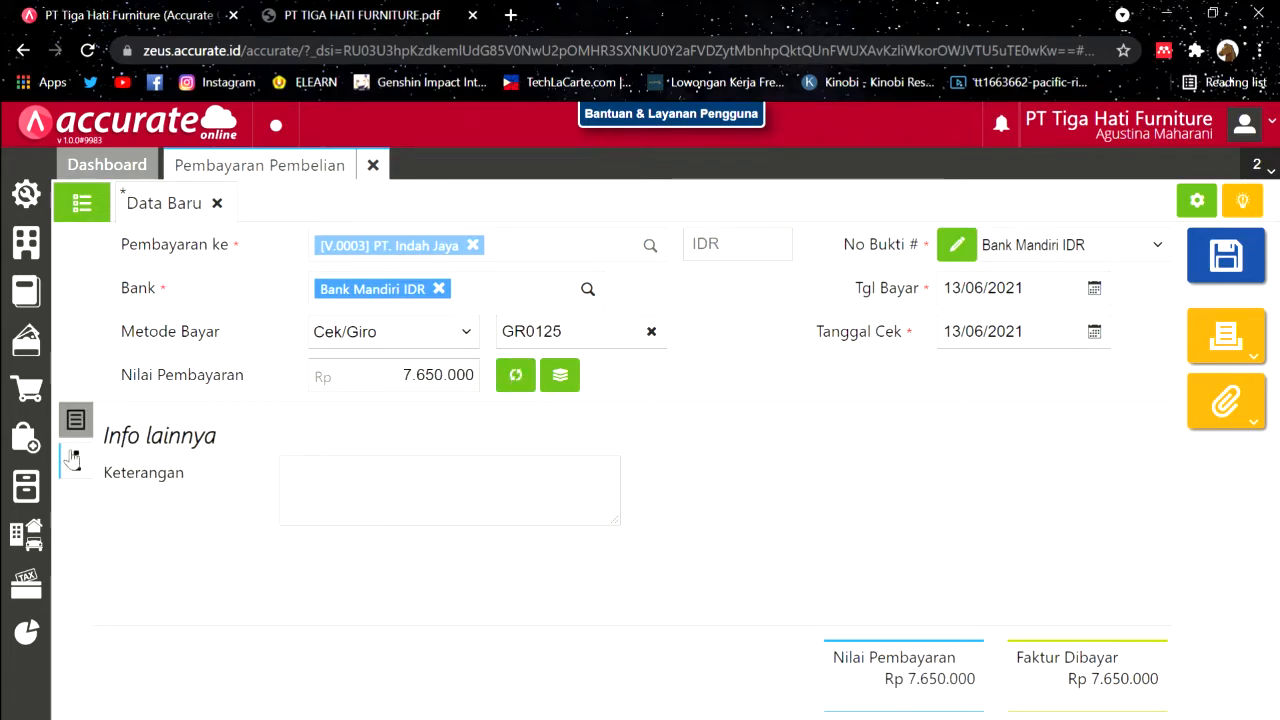
left_click(76, 420)
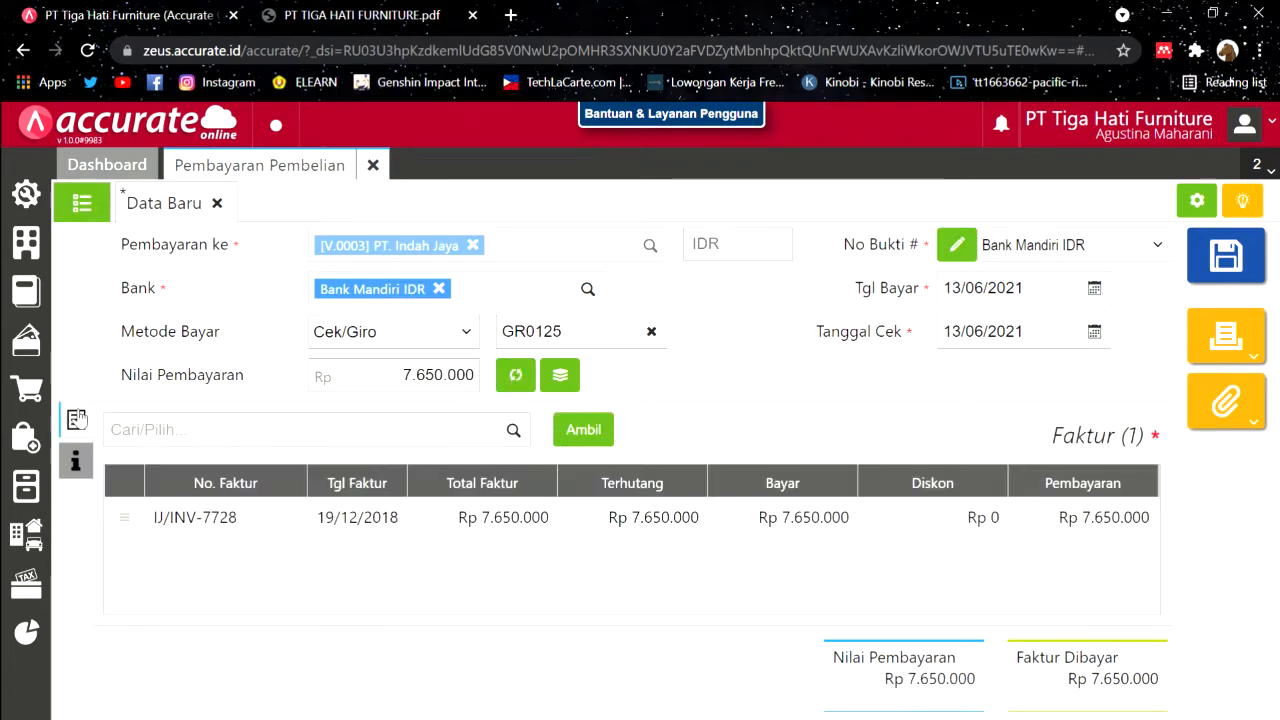
left_click(1020, 290)
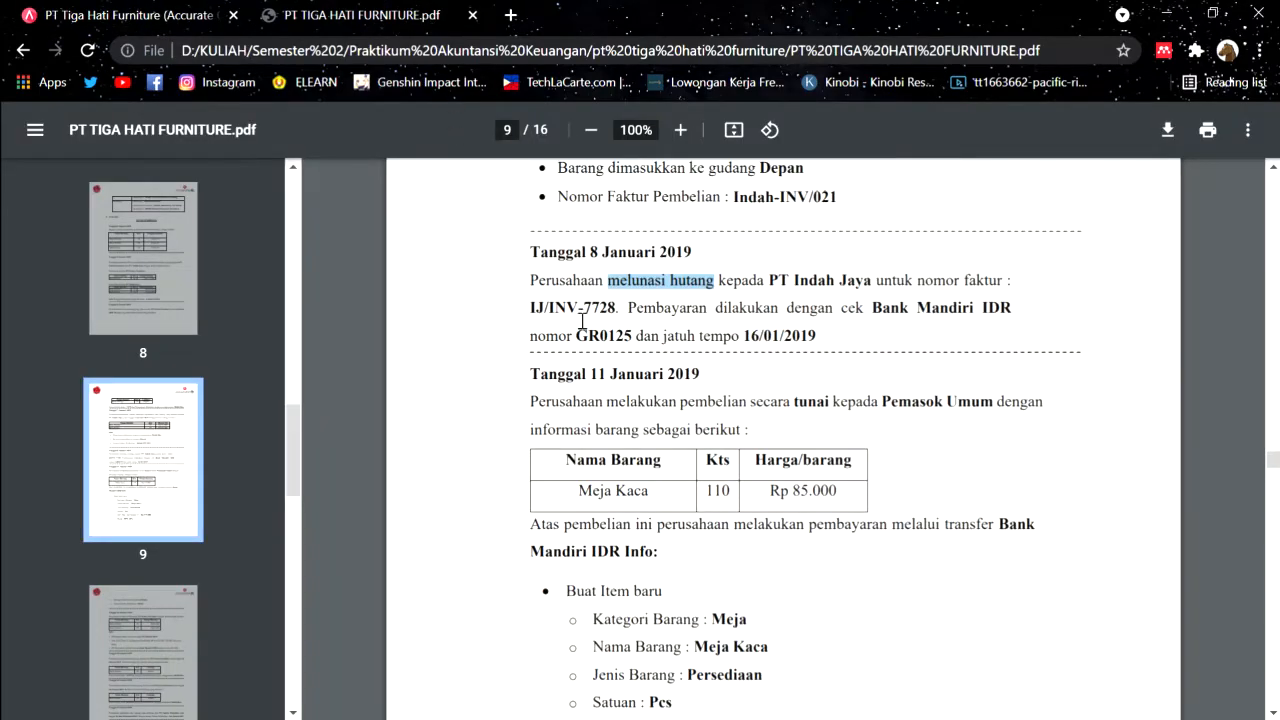
left_click(170, 10)
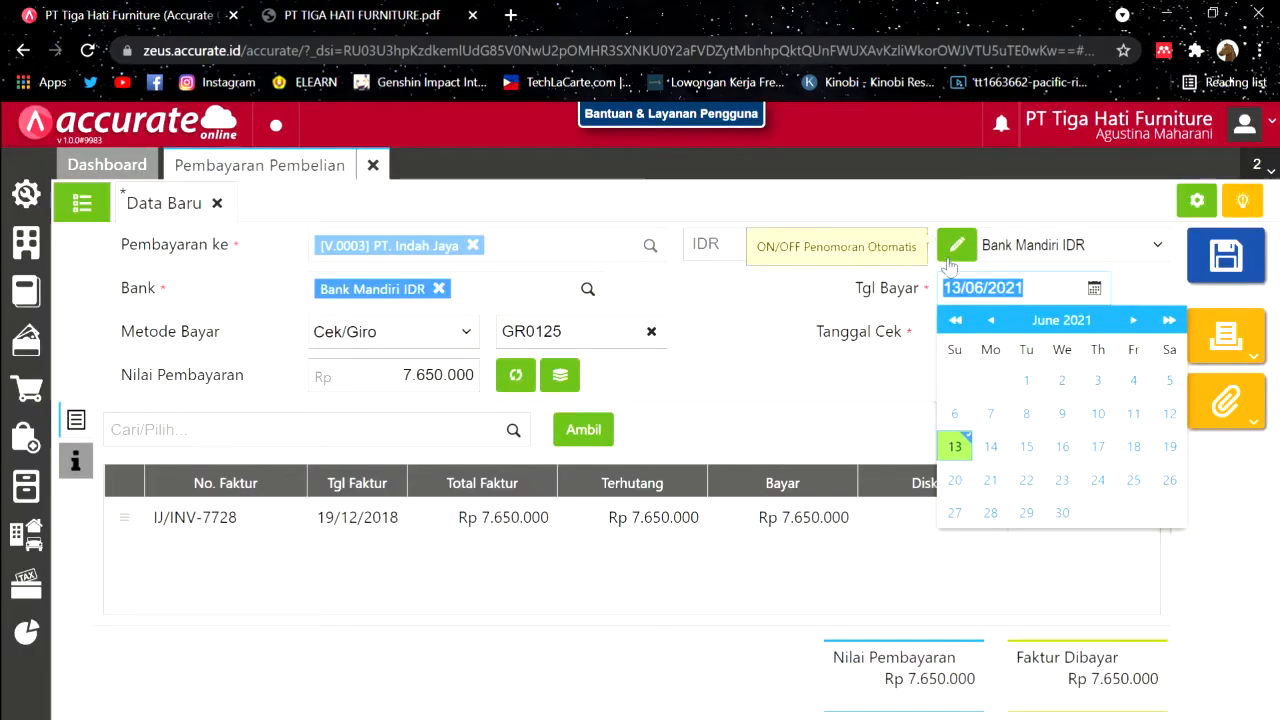
type("08/")
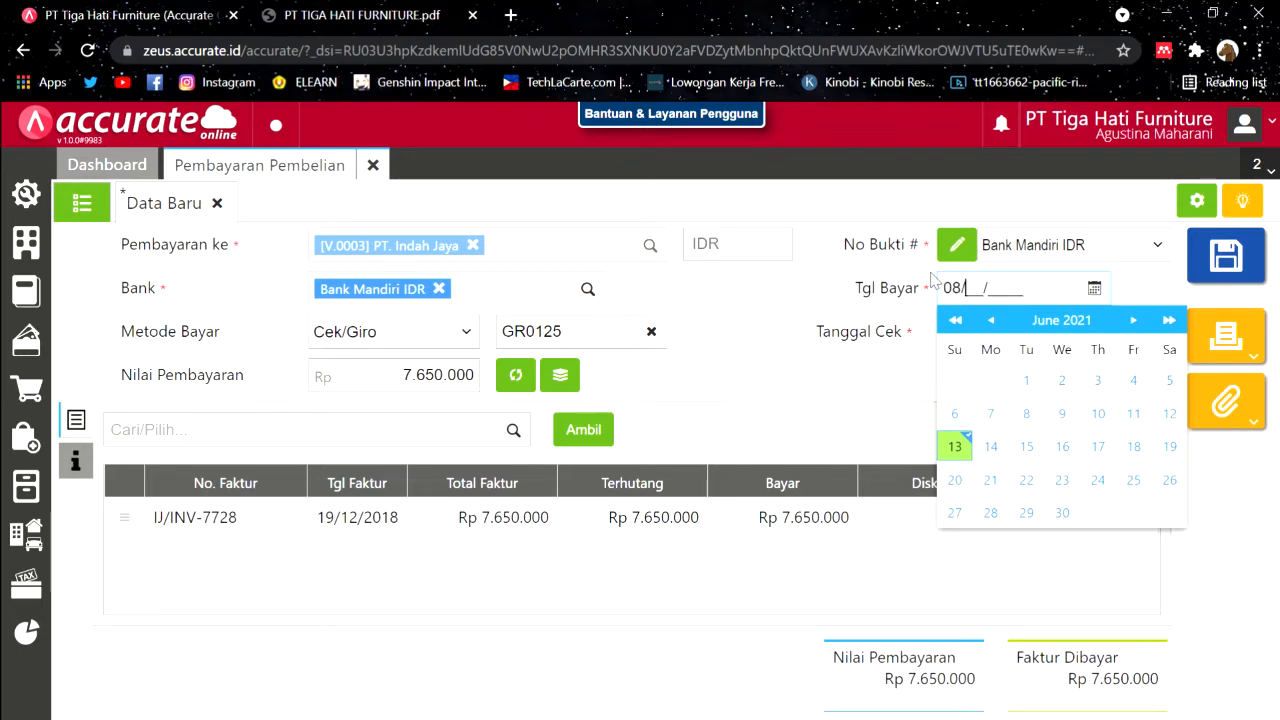
type("01/2019")
left_click(862, 360)
Step: Set the cheque due date to 16/01/2019, save the payment, and close the payment form
left_click(1000, 331)
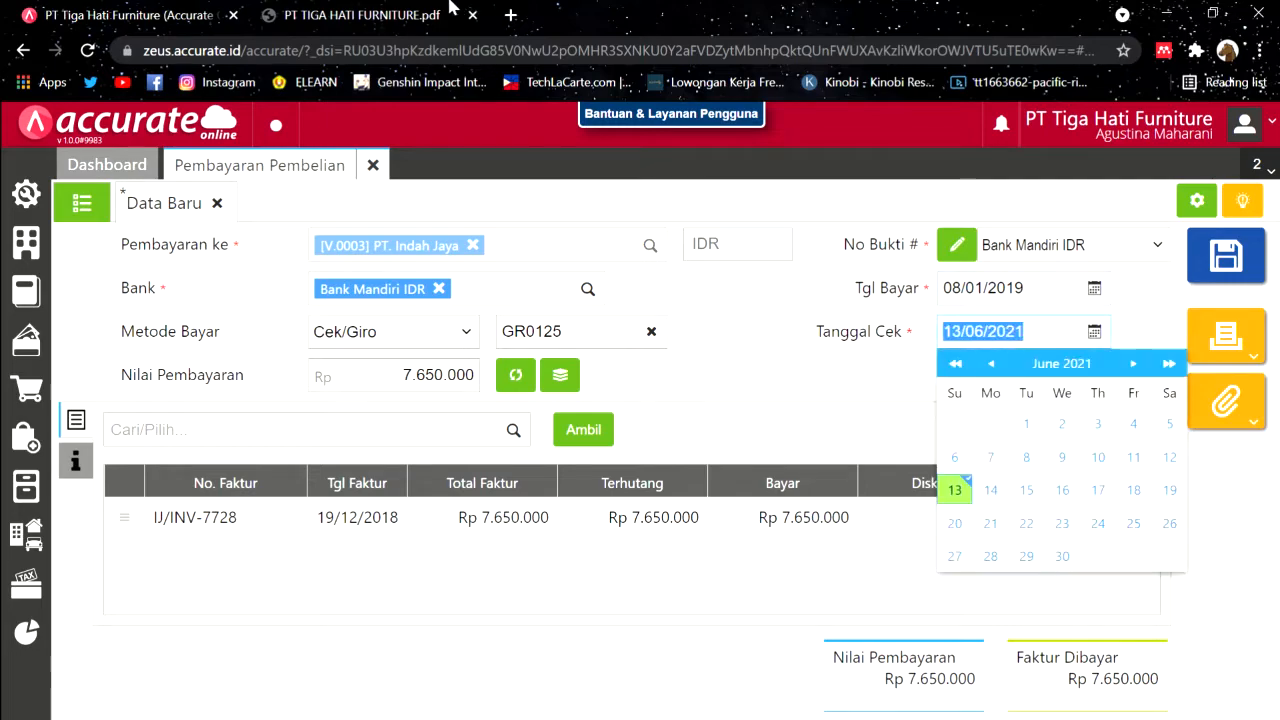
left_click(413, 12)
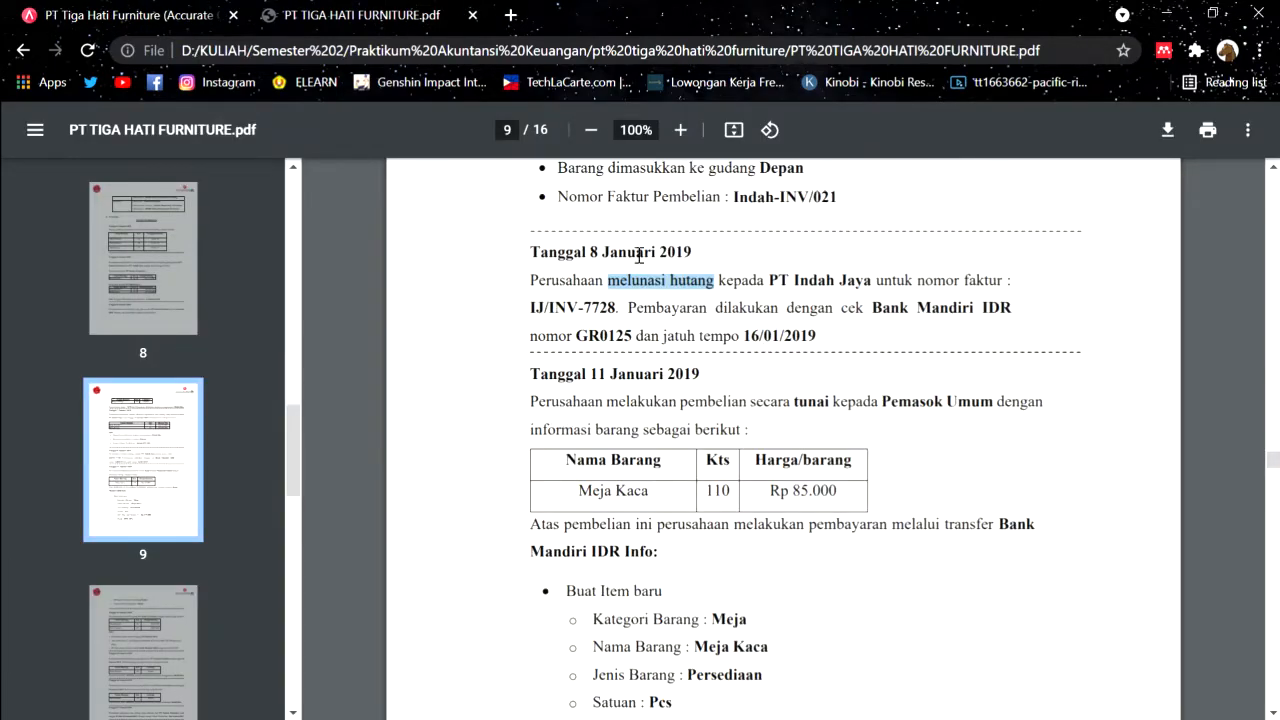
key("ctrl+Tab")
type("16/")
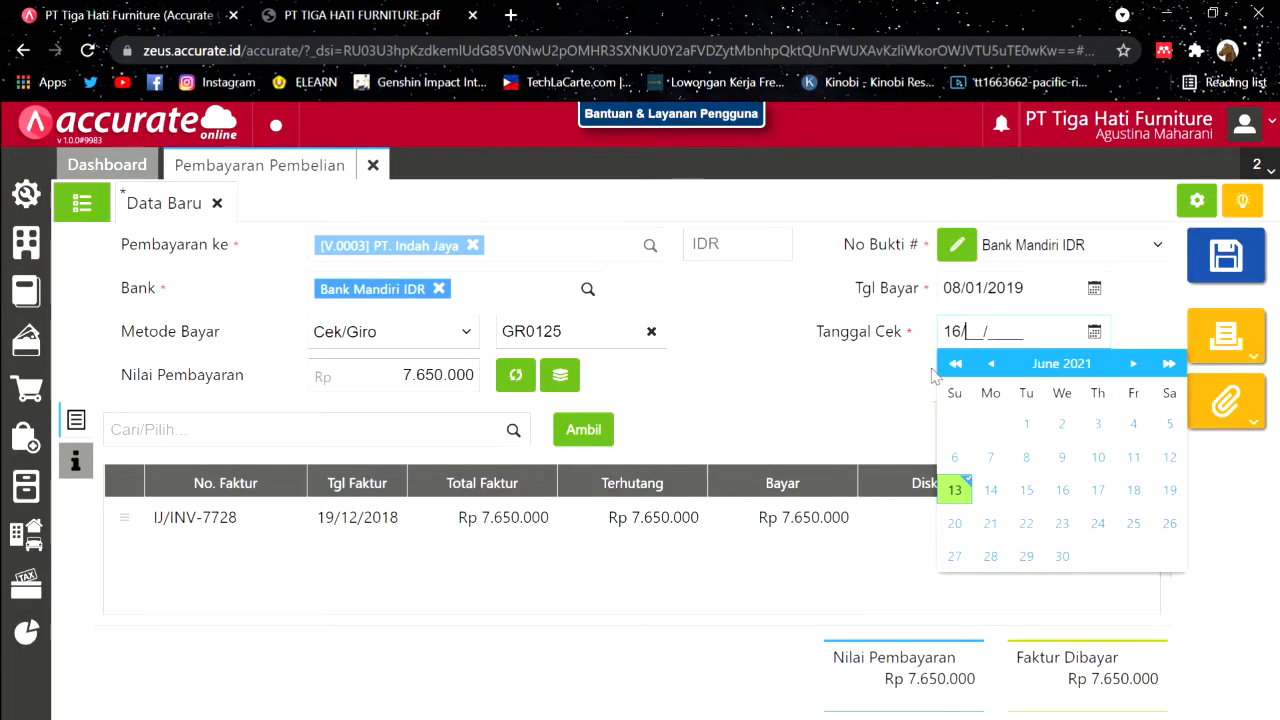
type("01/20")
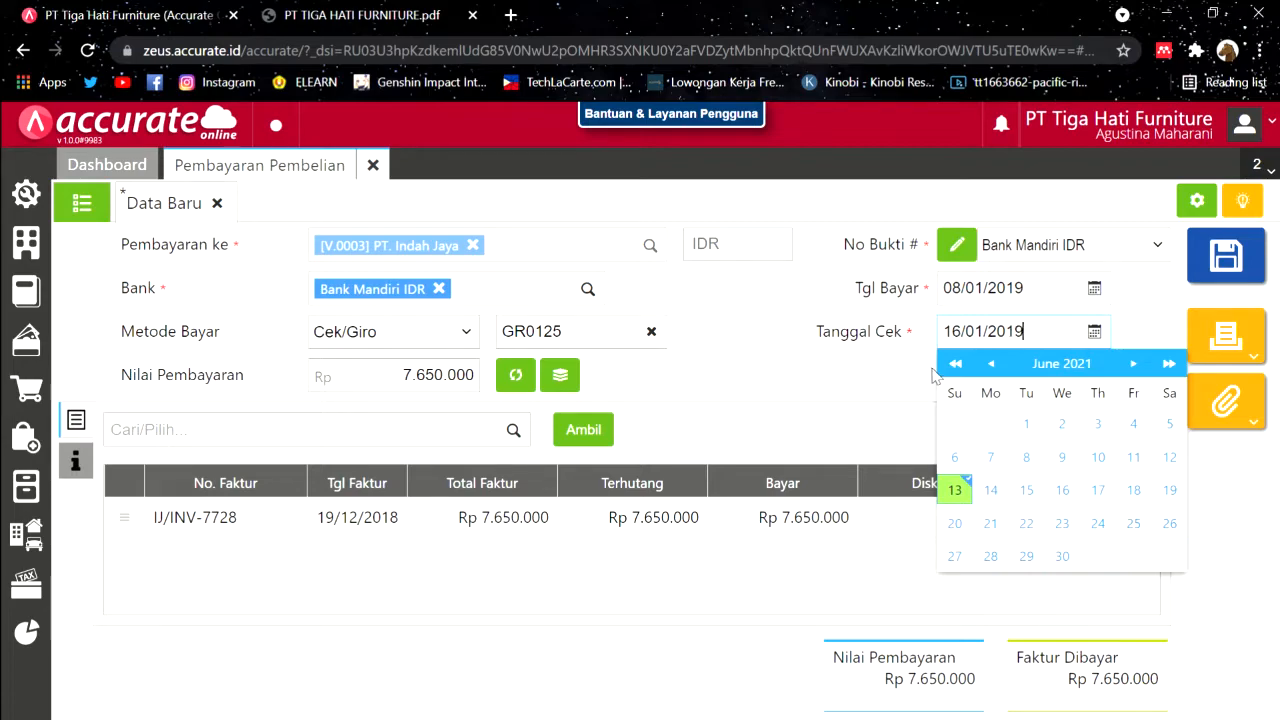
type("19")
left_click(879, 358)
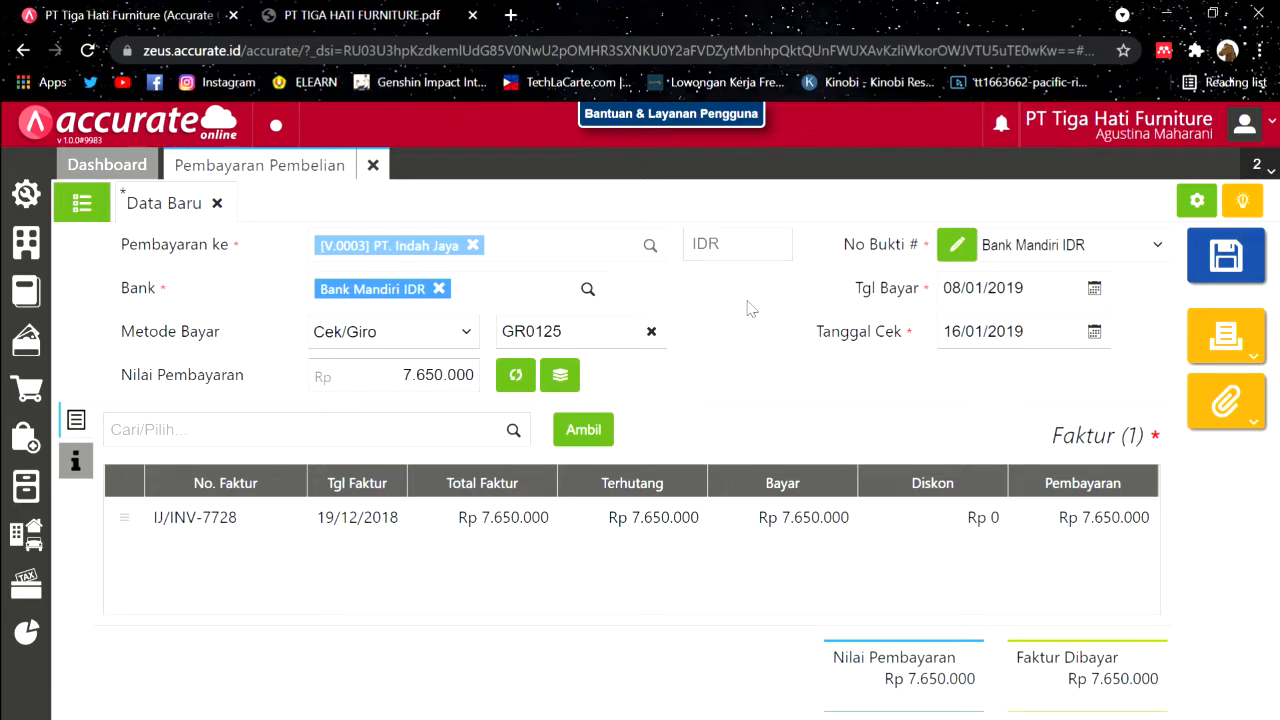
left_click(1229, 255)
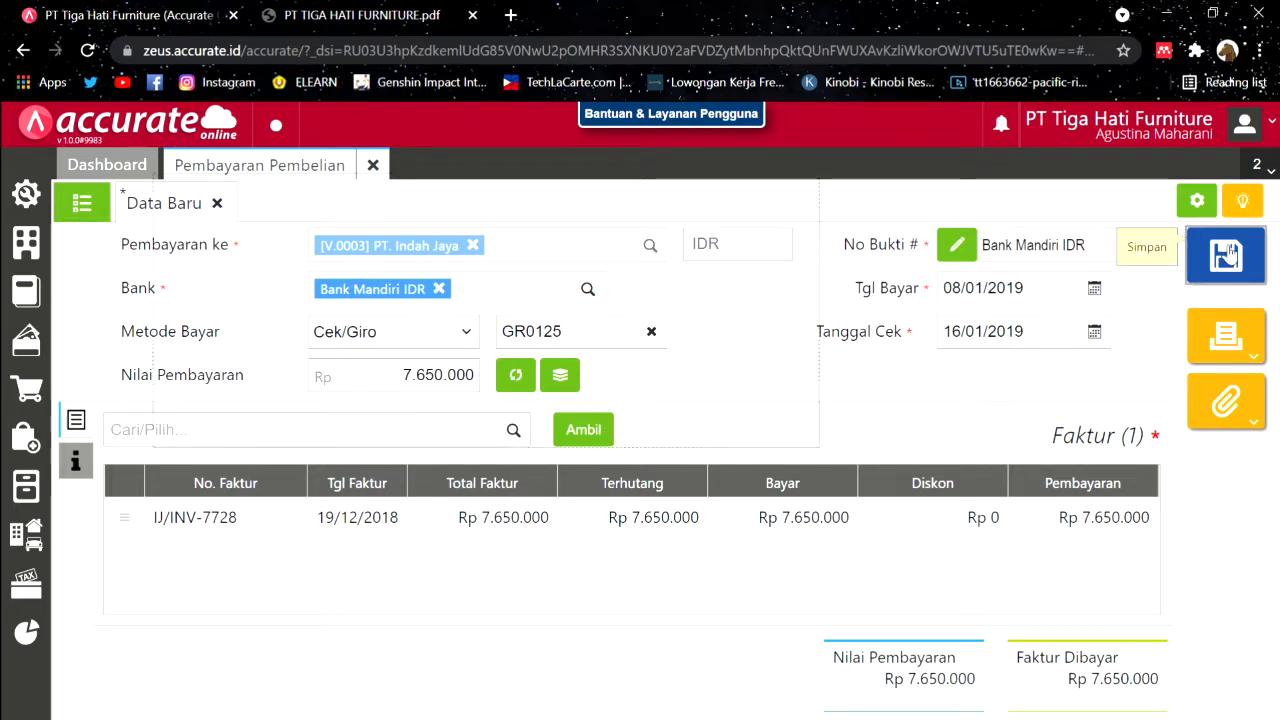
left_click(374, 166)
left_click(378, 8)
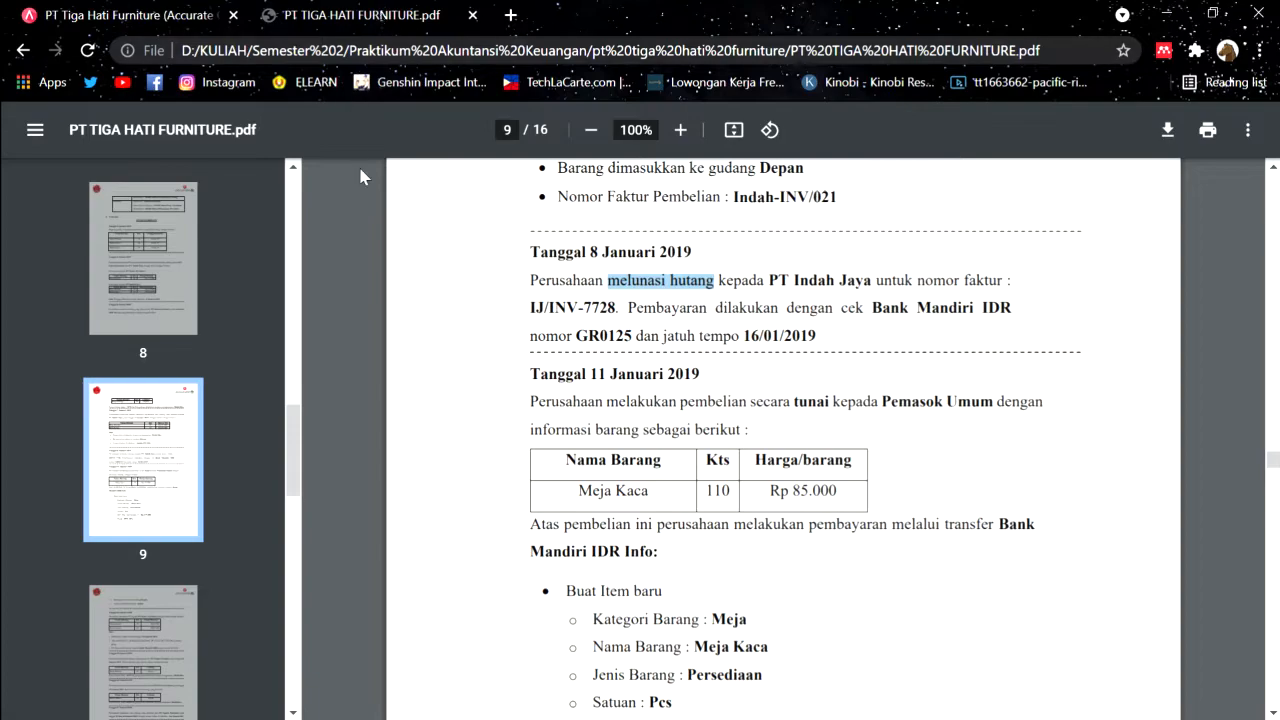
Step: Read the 11 January 2019 Meja Kaca cash purchase and new item details, then return to Accurate
left_click(59, 6)
left_click(400, 8)
scroll(595, 390, "down", 1)
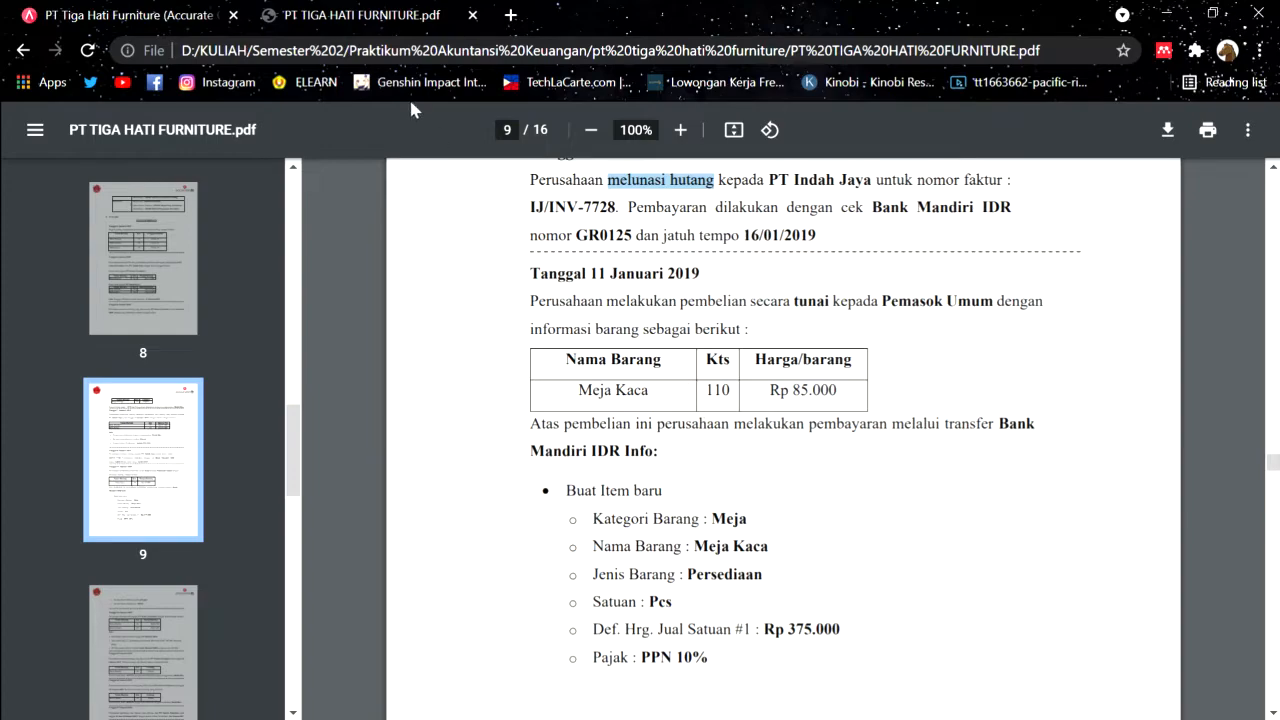
left_click(92, 10)
left_click(318, 12)
left_click(190, 17)
left_click(297, 10)
left_click(630, 411)
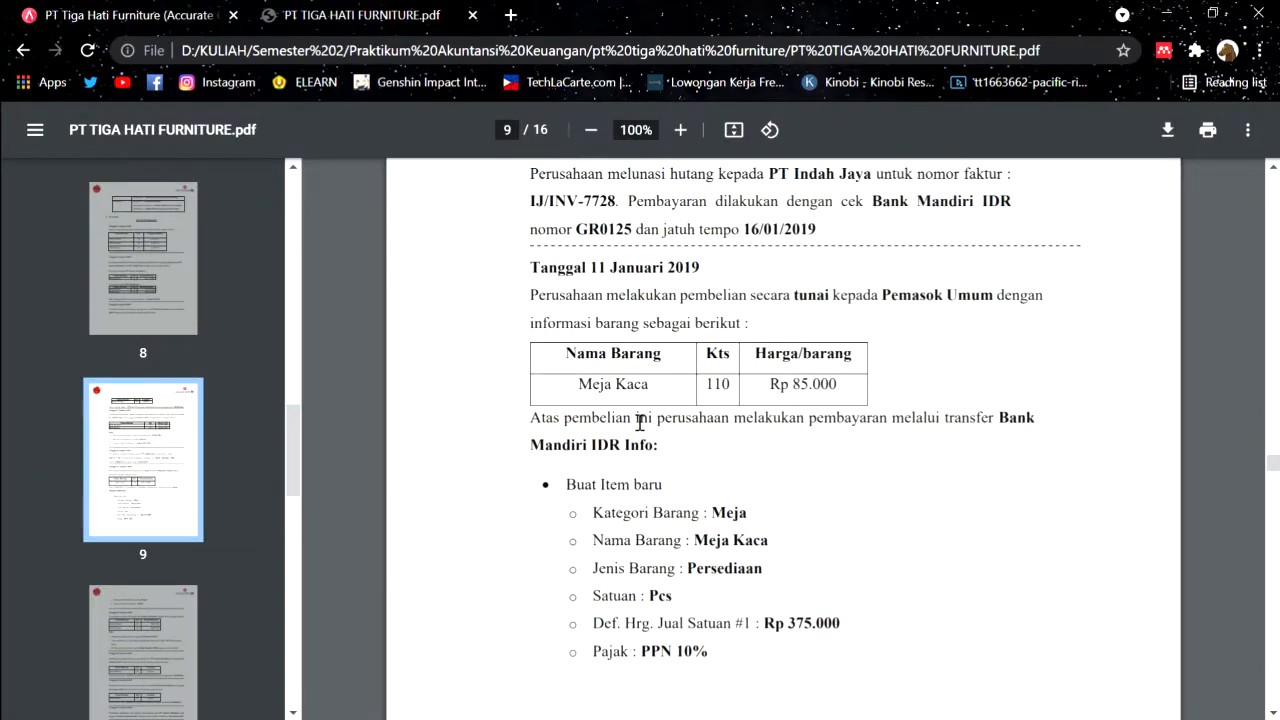
scroll(640, 450, "down", 2)
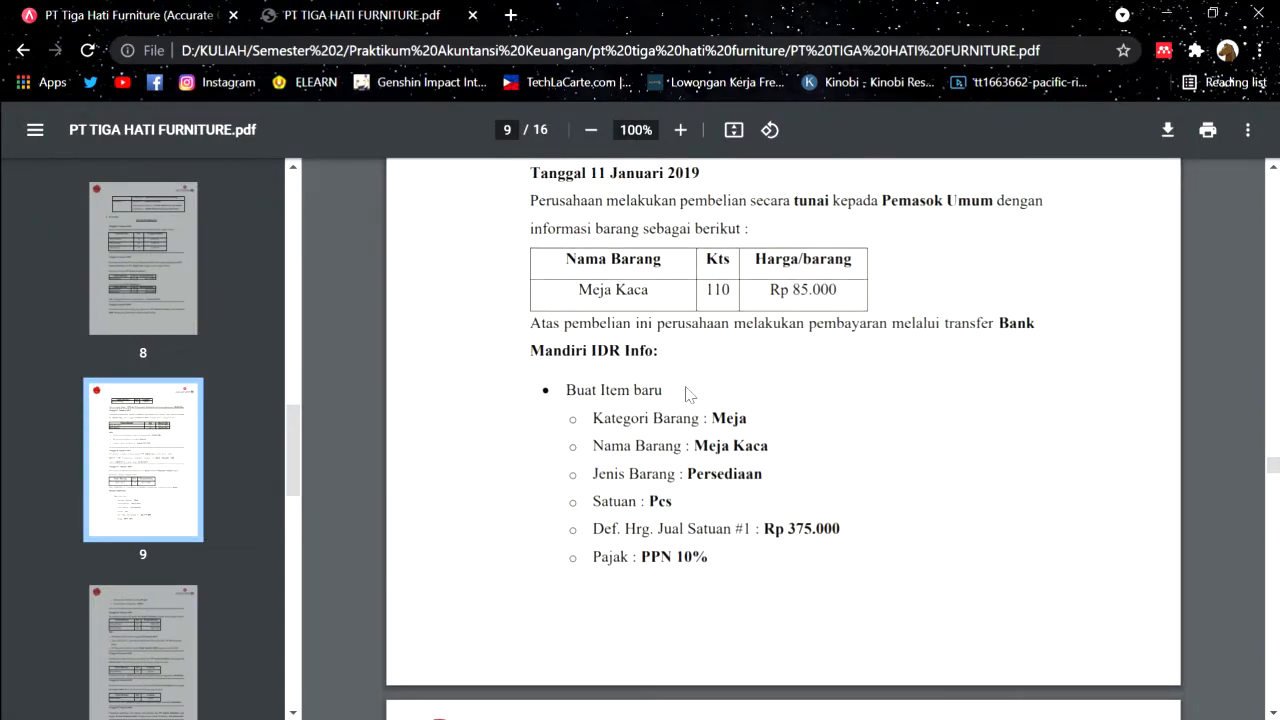
left_click(175, 7)
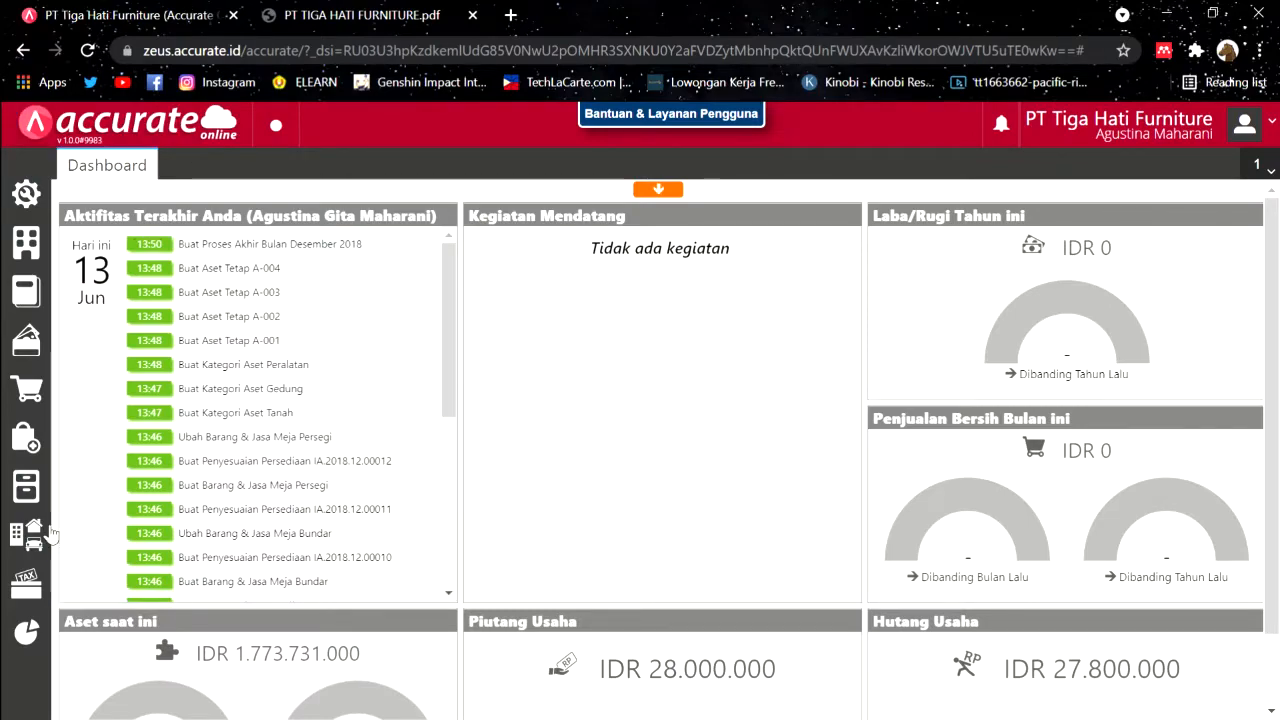
Step: Start a new Barang & Jasa item in the Meja category
left_click(35, 495)
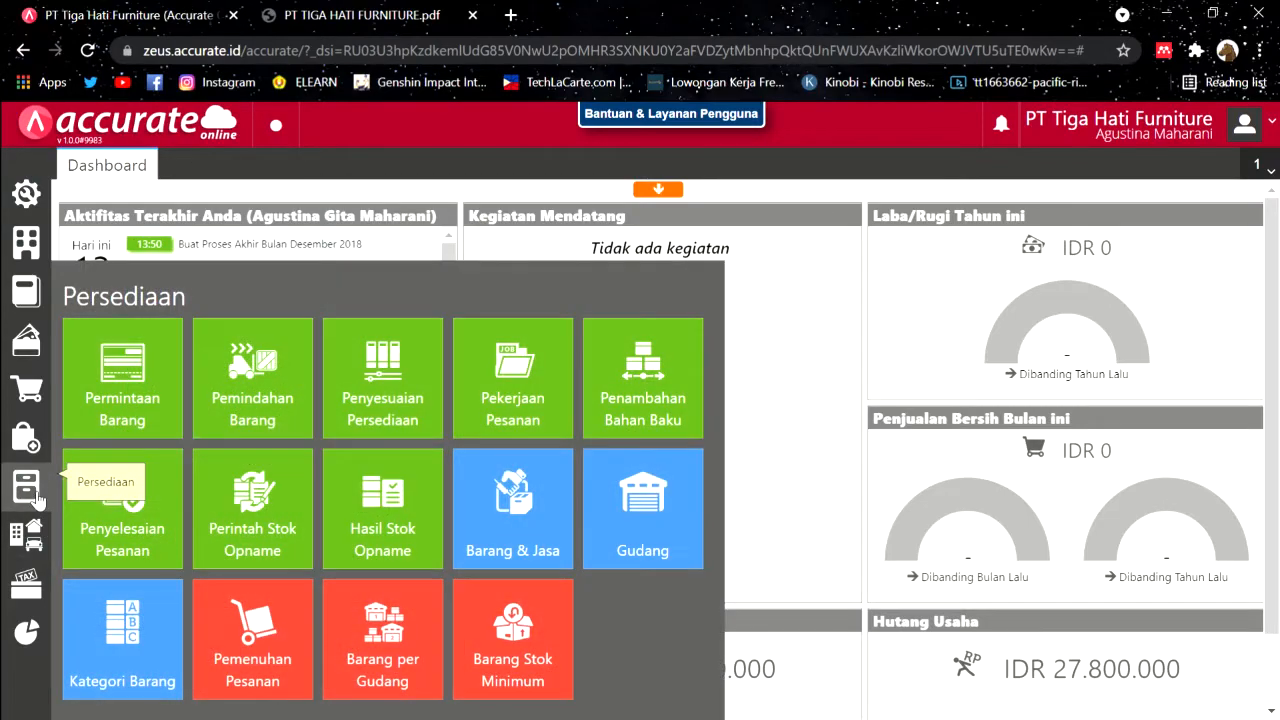
left_click(490, 488)
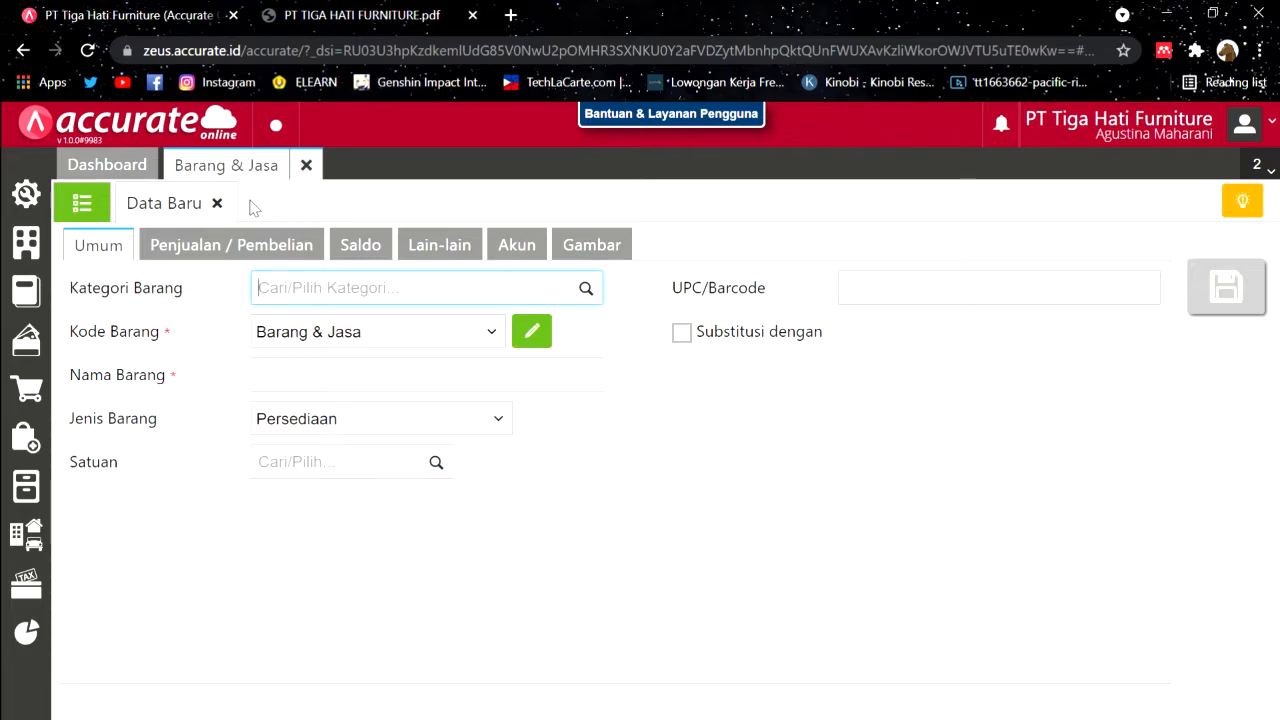
left_click(327, 12)
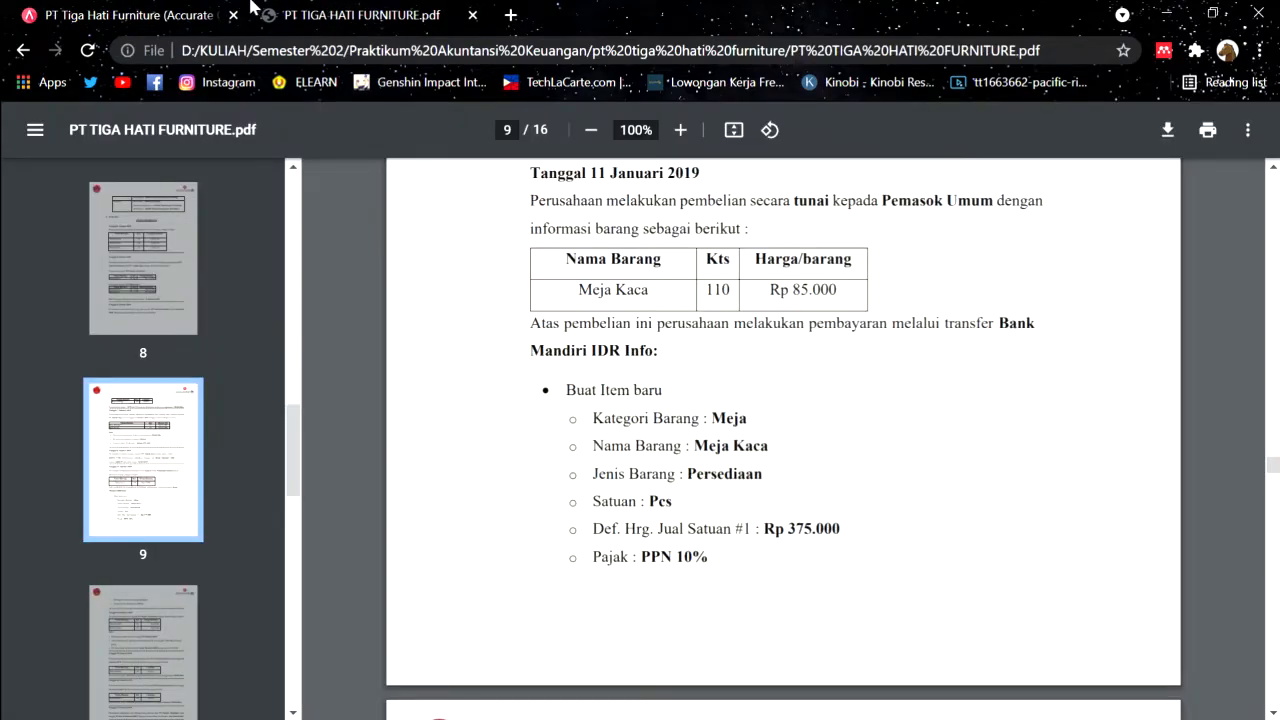
left_click(185, 10)
left_click(586, 296)
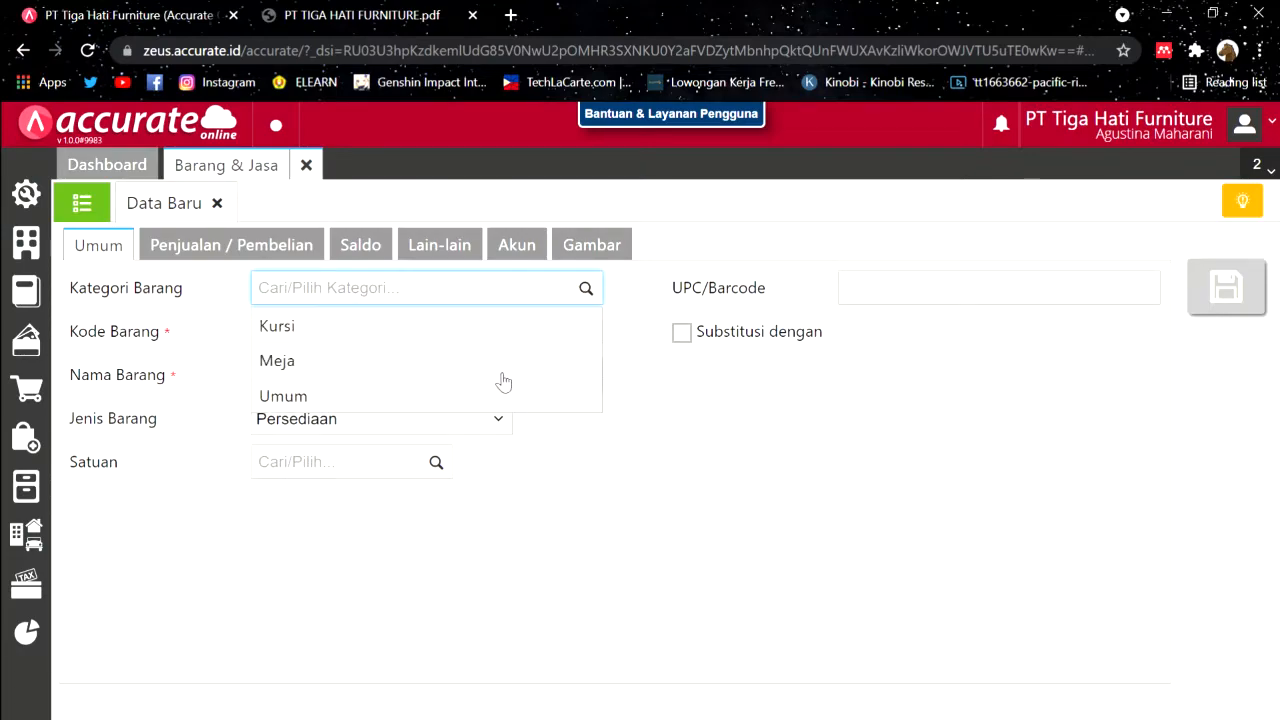
left_click(491, 366)
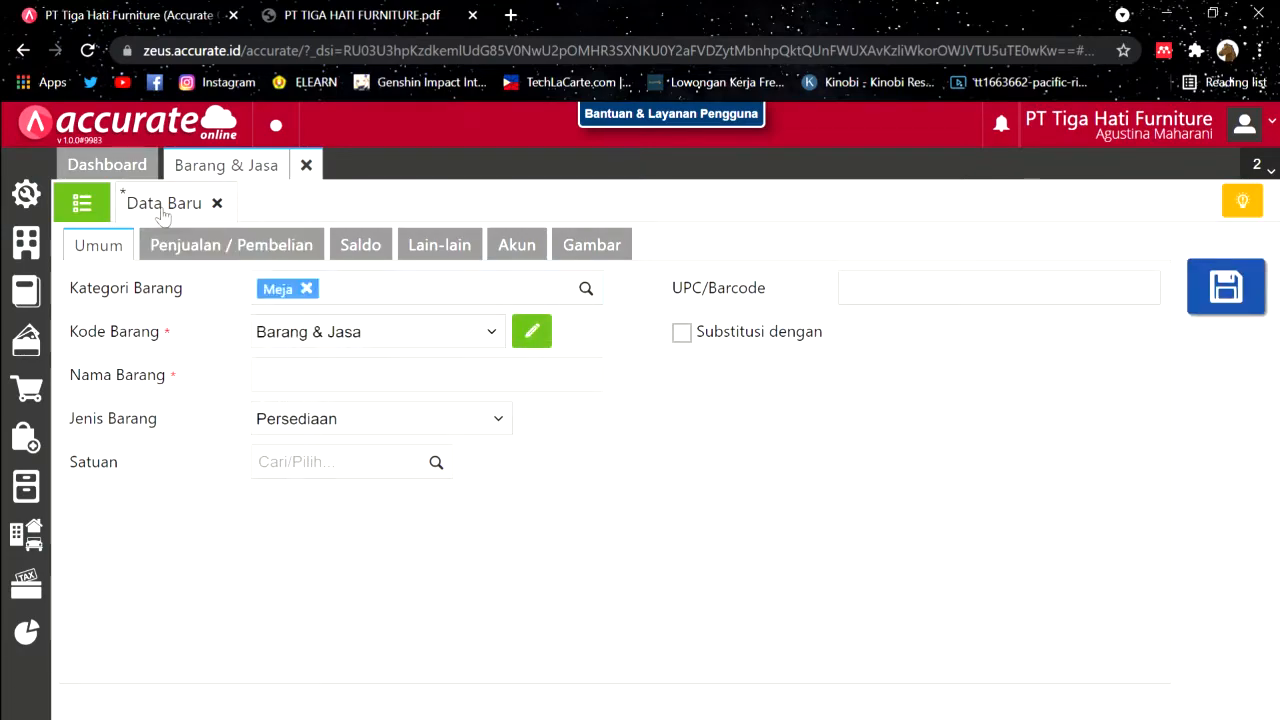
Step: Check existing item codes, then enter item code I.0007 manually
left_click(104, 208)
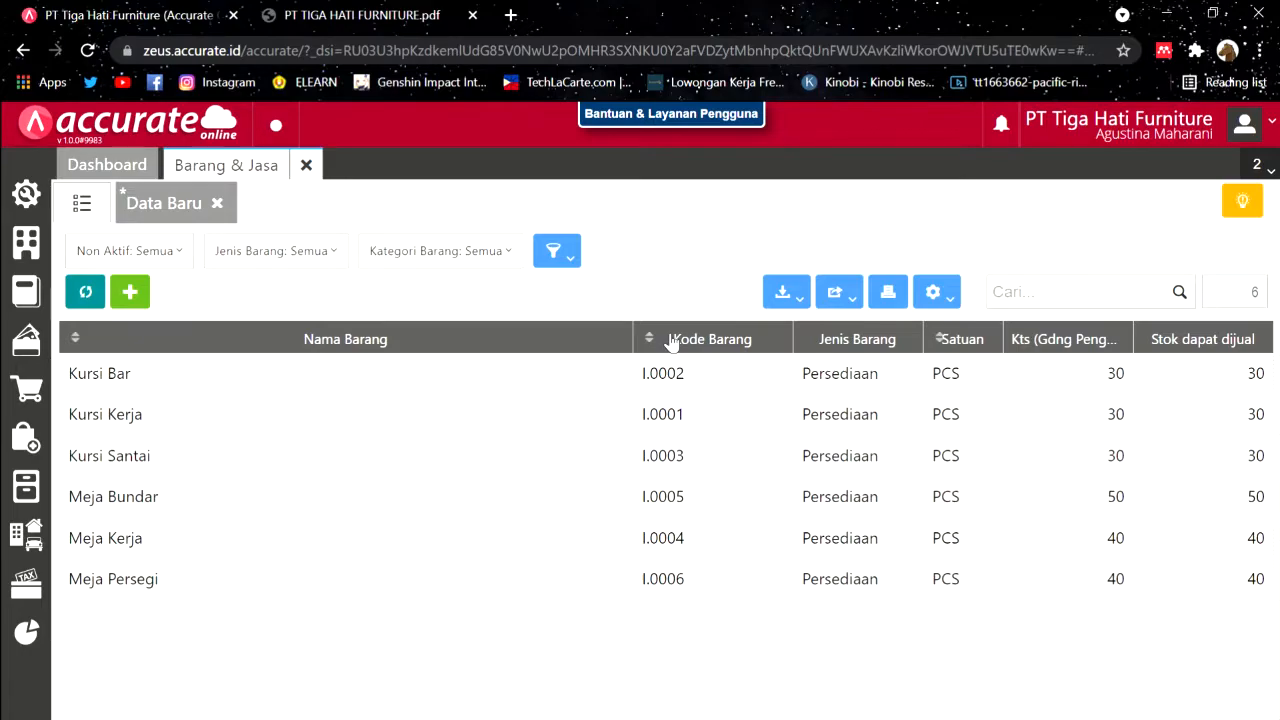
left_click(666, 338)
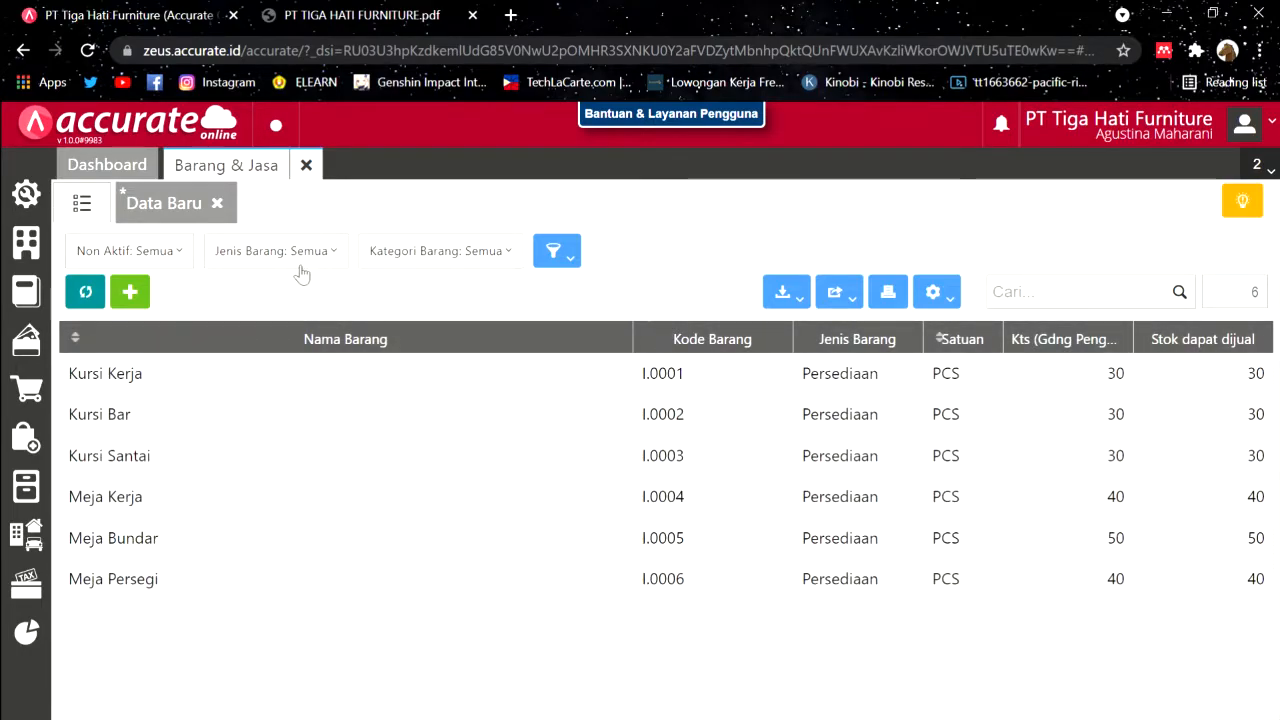
left_click(180, 195)
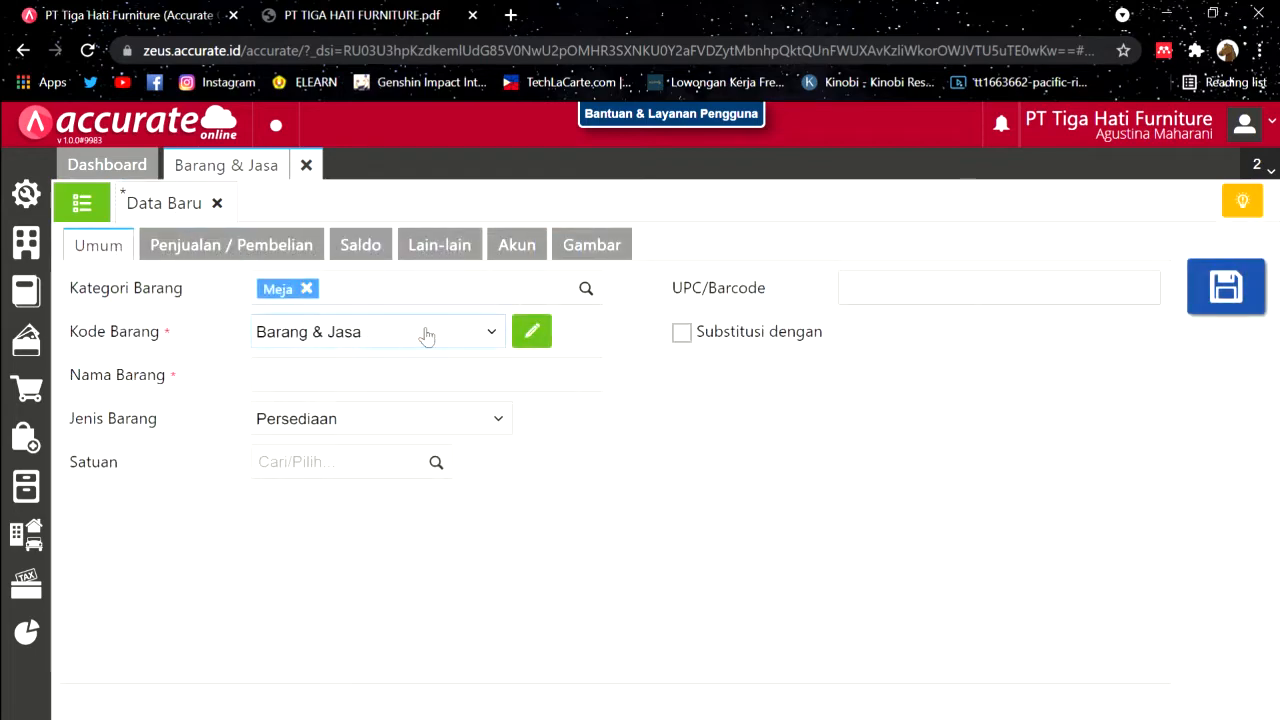
left_click(531, 331)
type("I.00097")
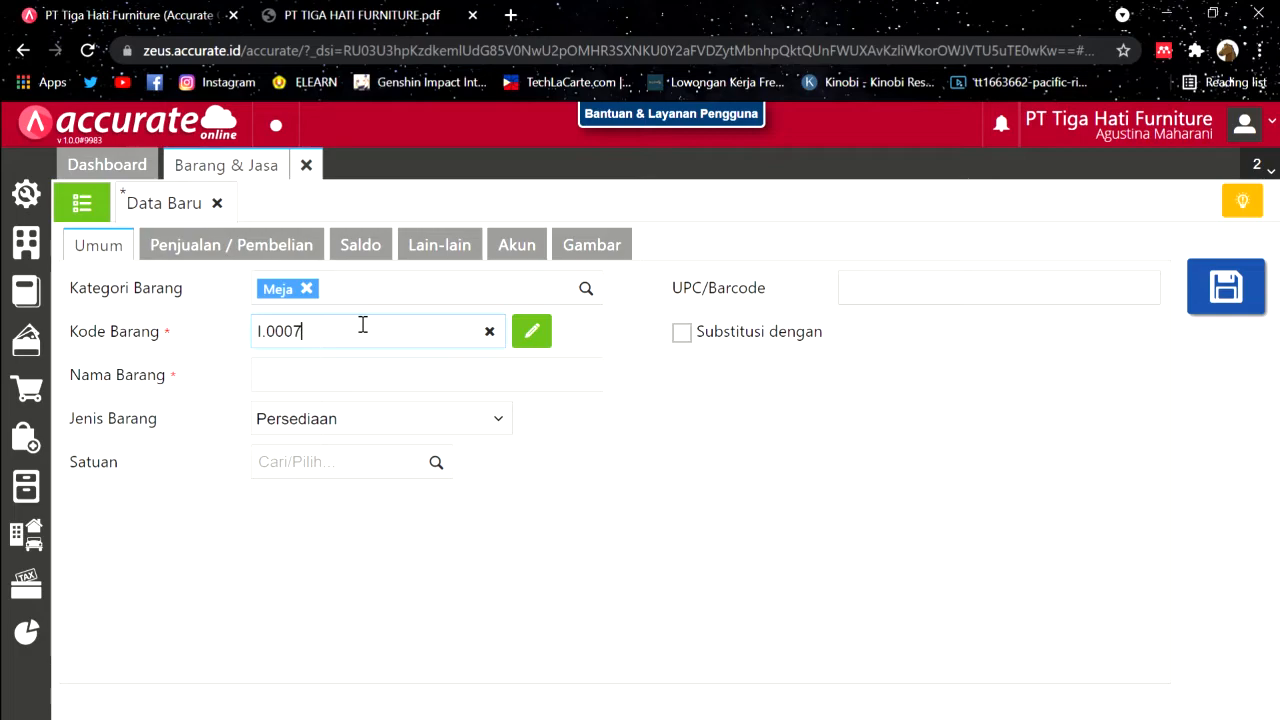
left_click(404, 386)
Step: Copy 'Meja Kaca' from the case PDF into the item name
left_click(370, 12)
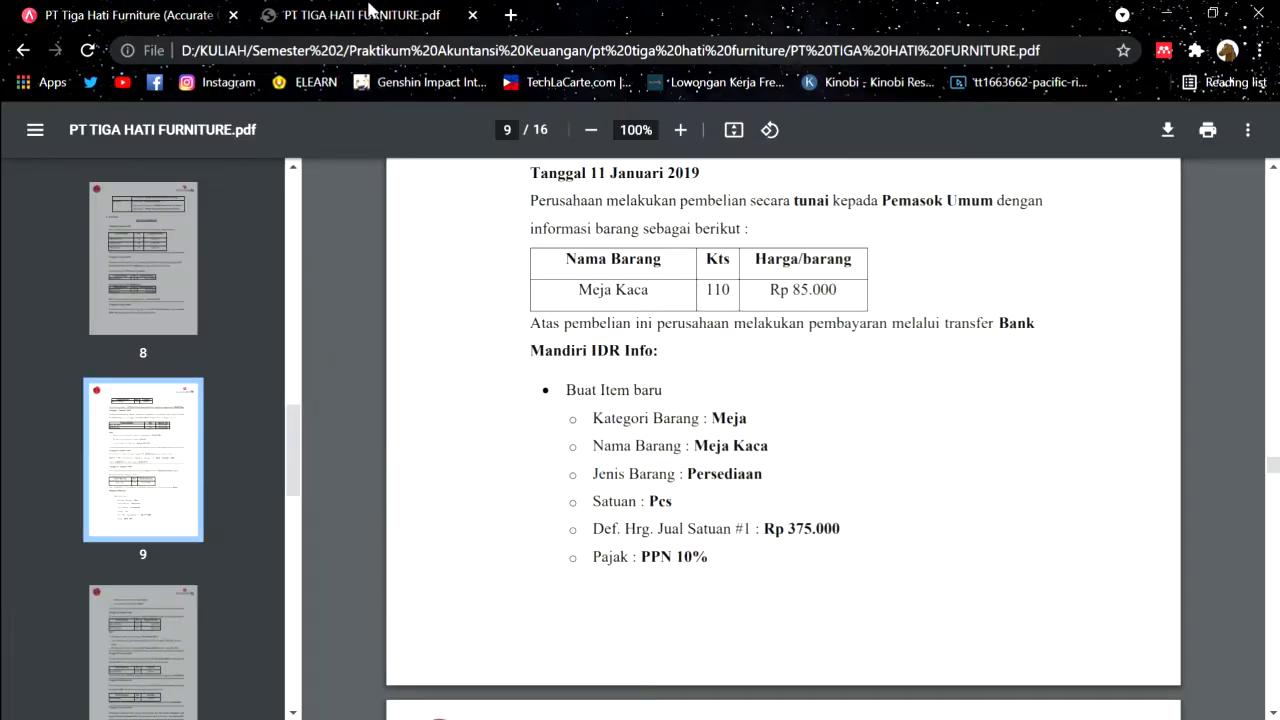
left_click_drag(695, 452, 778, 452)
key("ctrl+c")
left_click(118, 12)
key("ctrl+v")
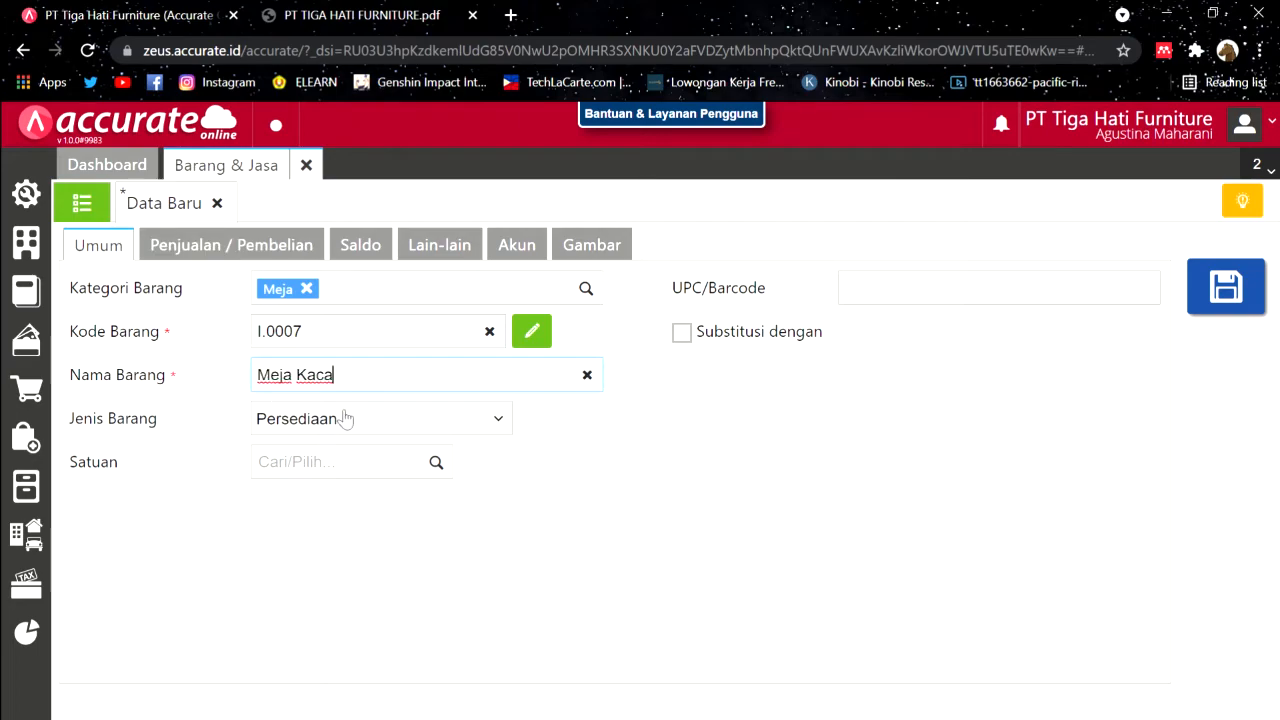
left_click(313, 8)
left_click(704, 487)
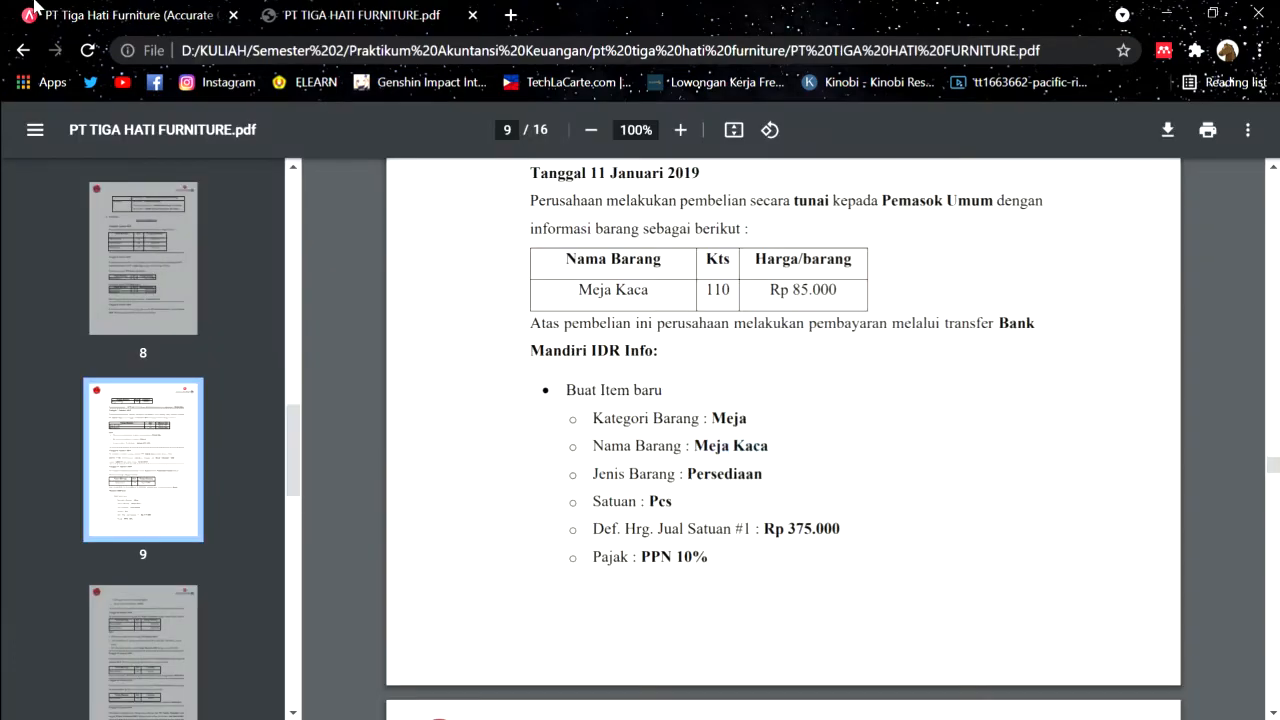
left_click(122, 14)
Step: Set the item's unit to PCS
left_click(436, 462)
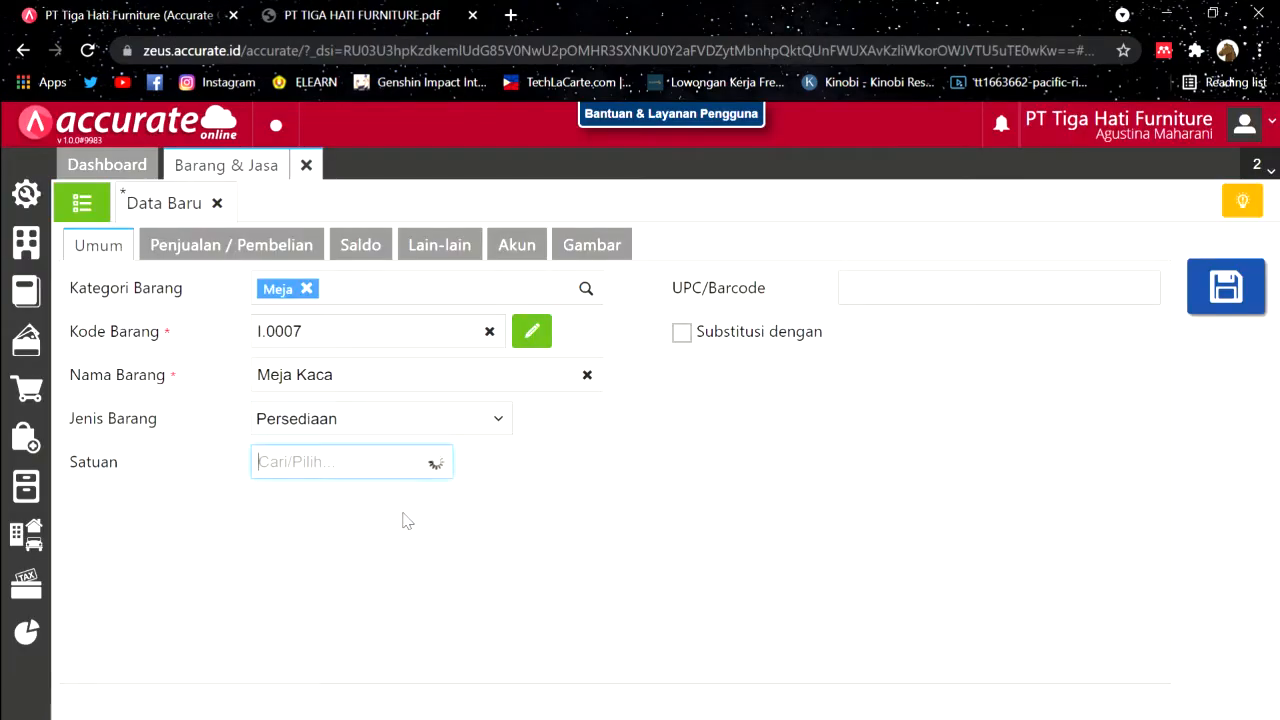
left_click(390, 515)
left_click(215, 250)
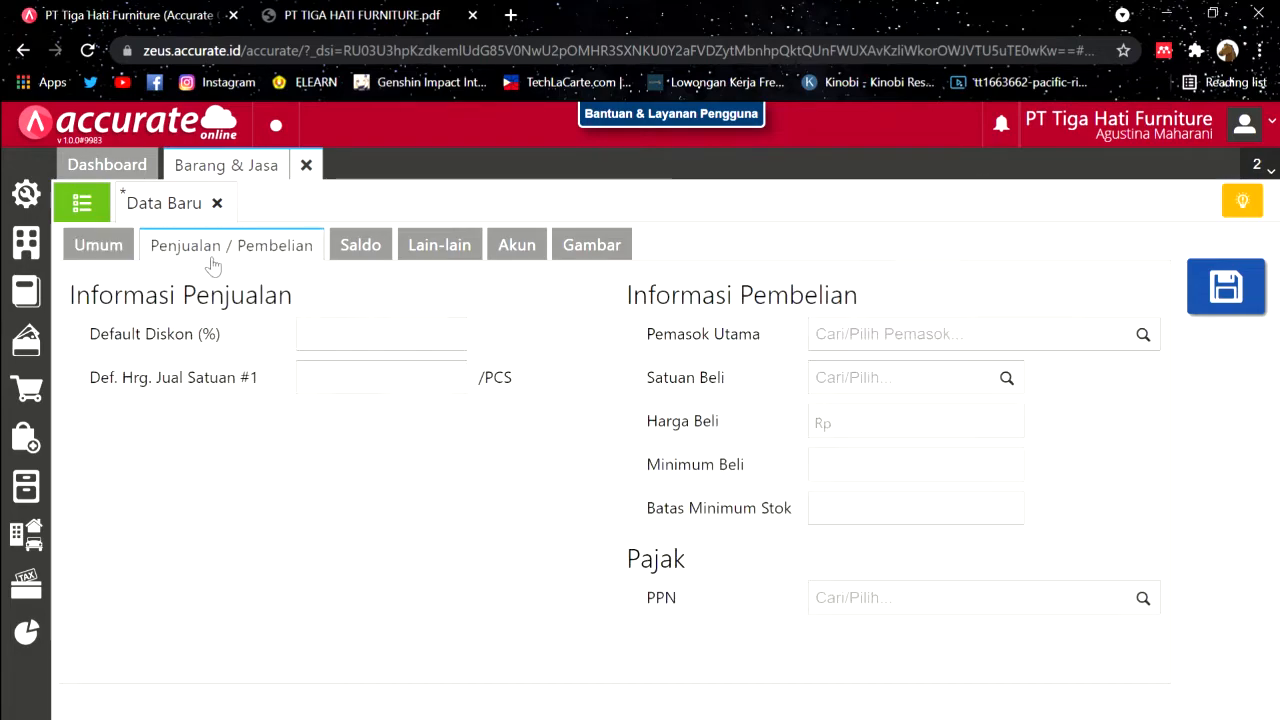
Step: Set the default selling price to 375000 with Pajak Pertambahan Nilai tax
left_click(362, 14)
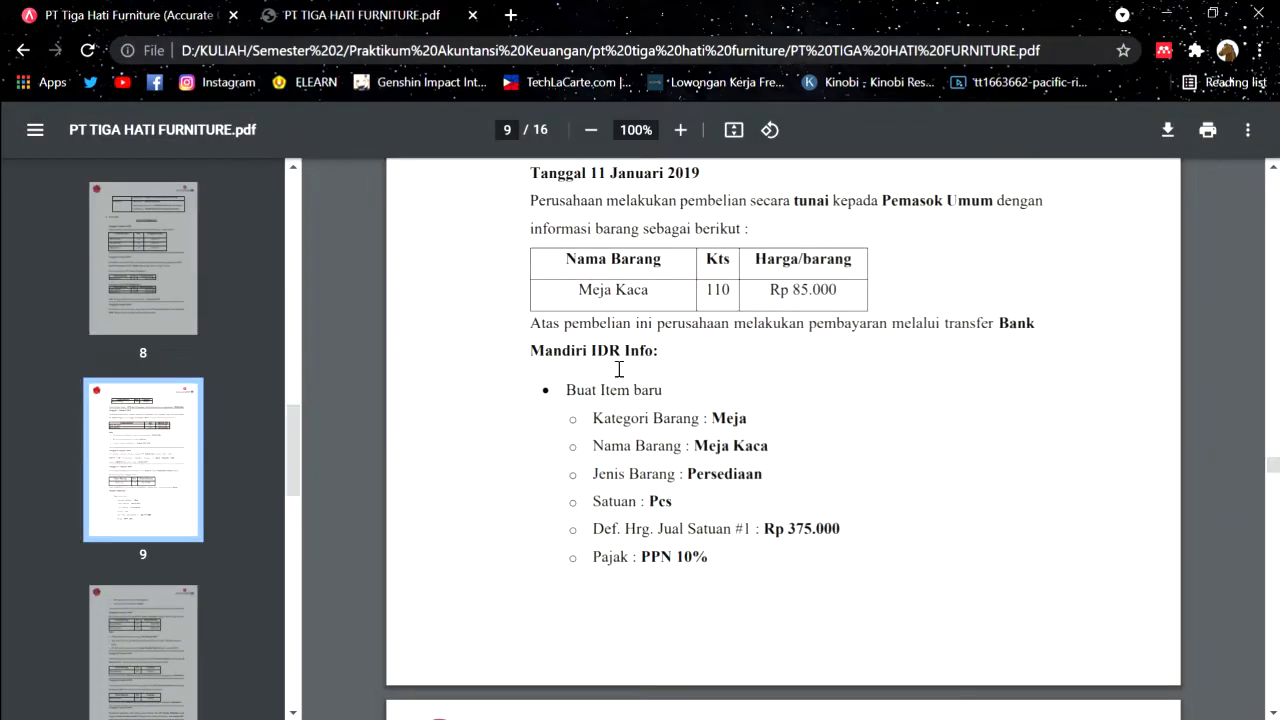
scroll(714, 580, "down", 1)
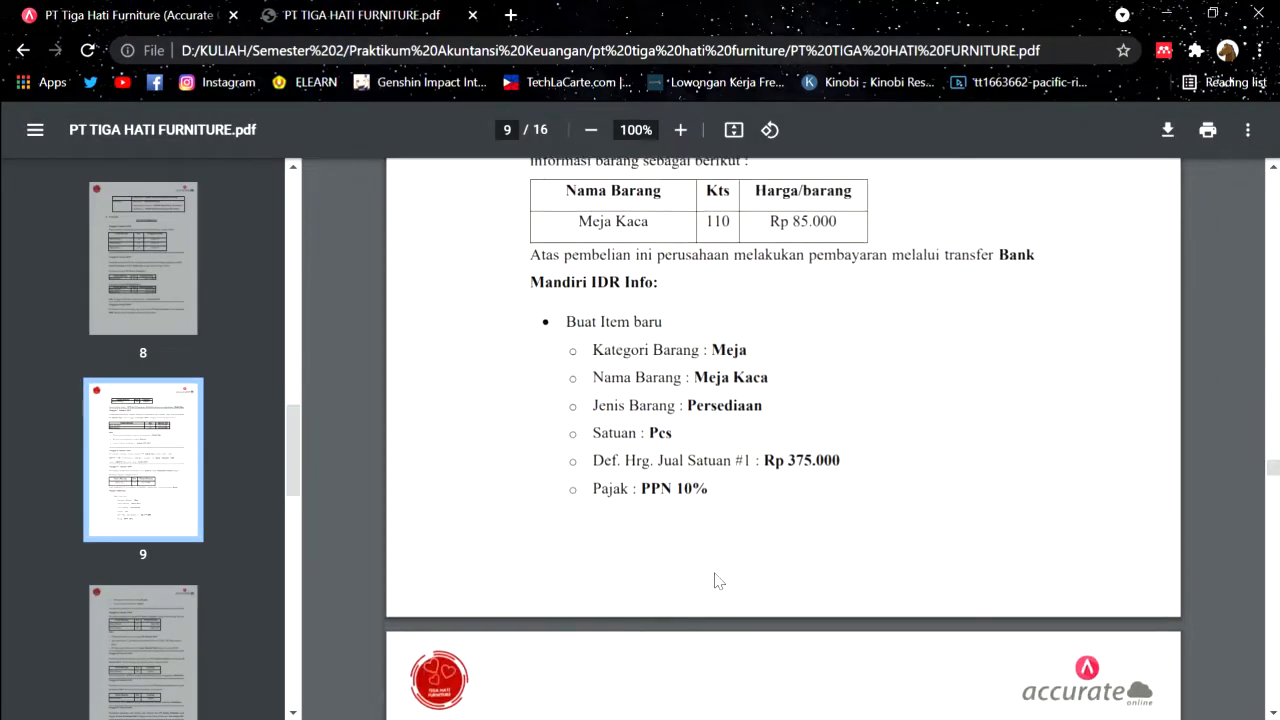
left_click(215, 12)
left_click(418, 364)
type("3750000")
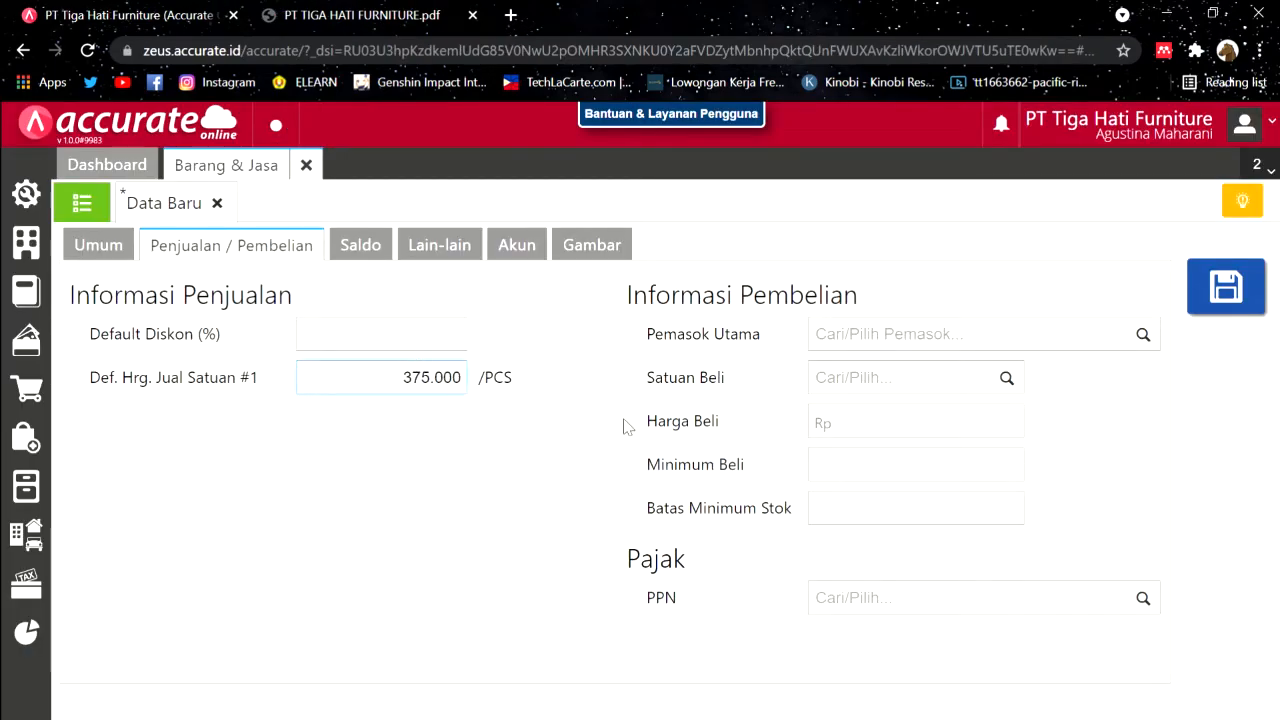
left_click(1150, 602)
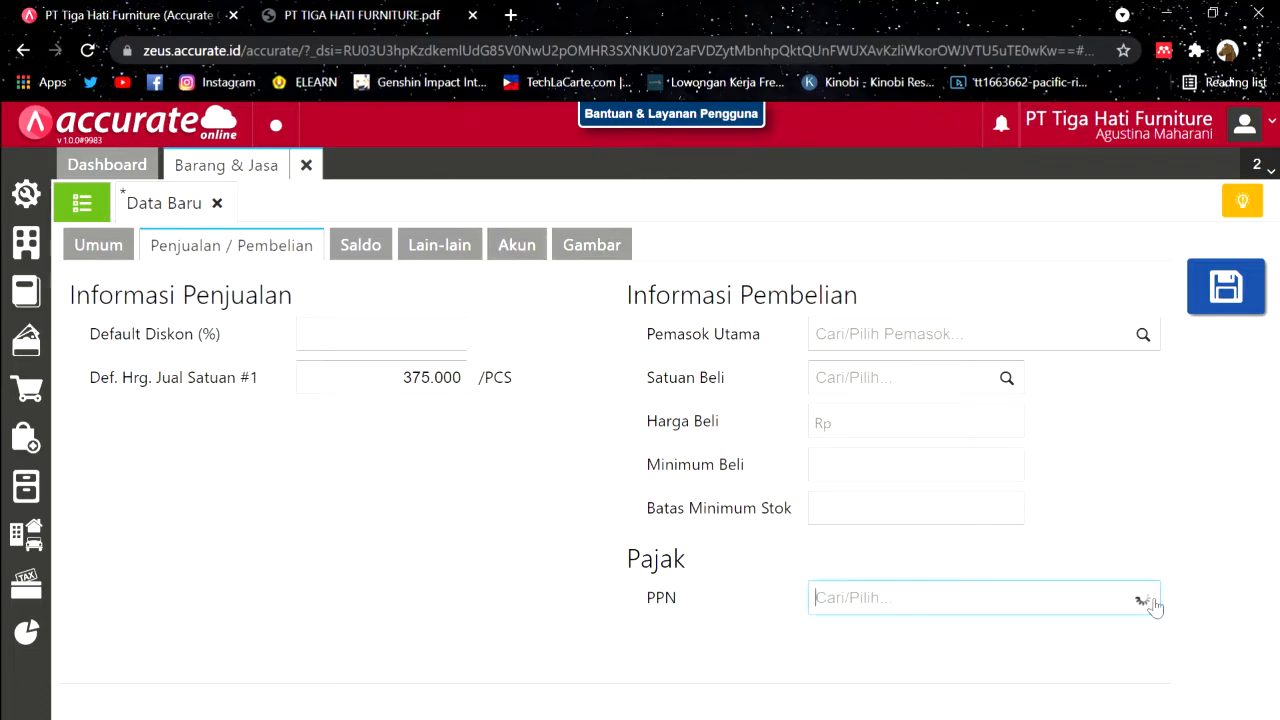
left_click(871, 651)
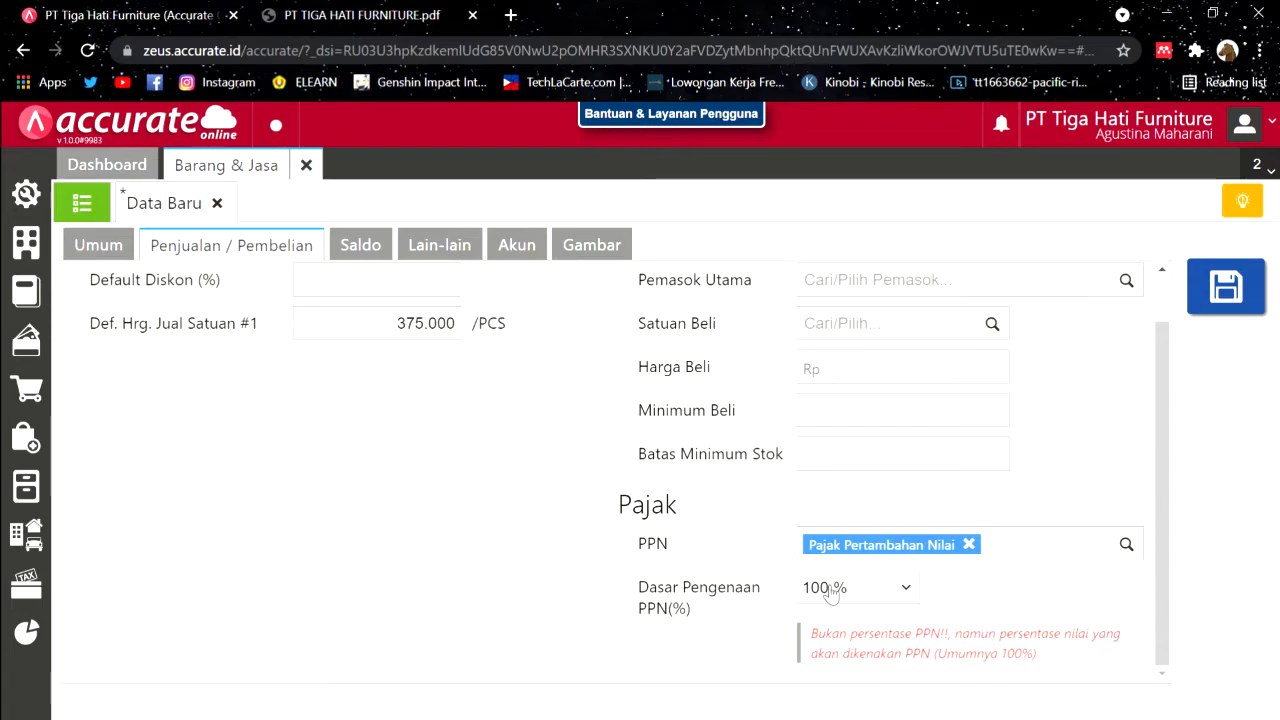
scroll(415, 487, "up", 1)
Step: Review the item's other sections, save Meja Kaca, and close the item form
left_click(307, 8)
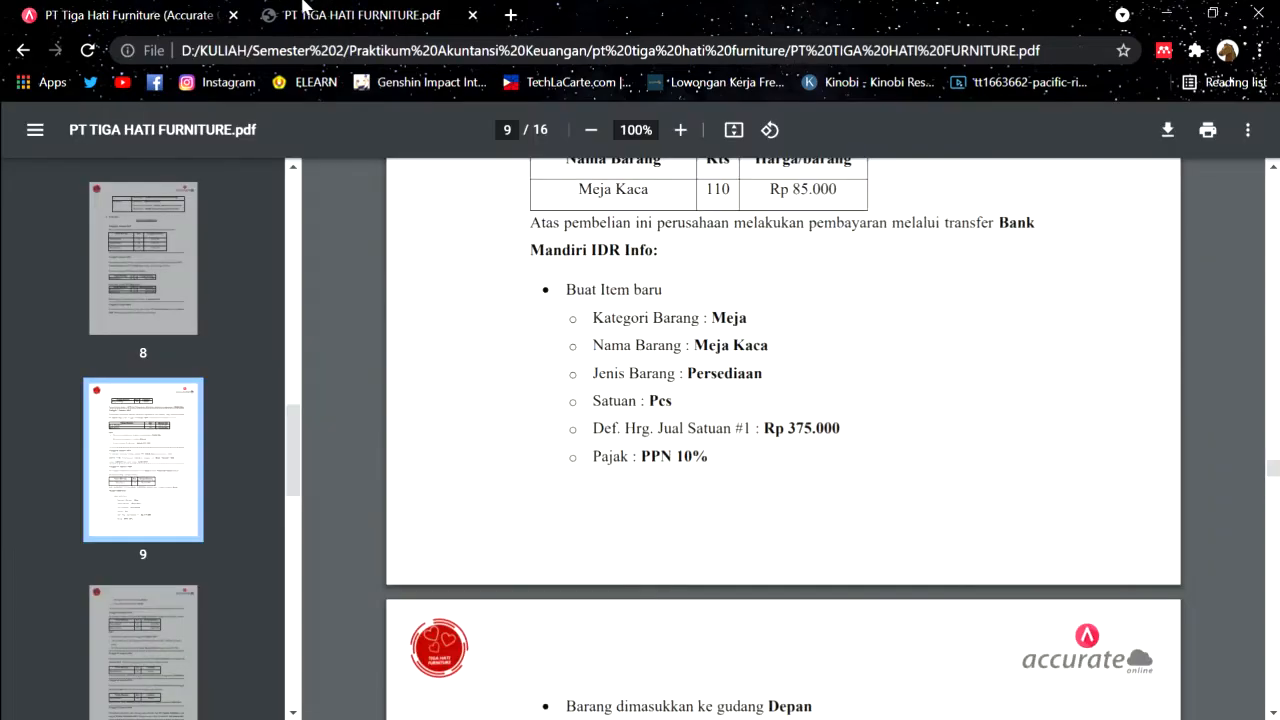
scroll(604, 402, "down", 1)
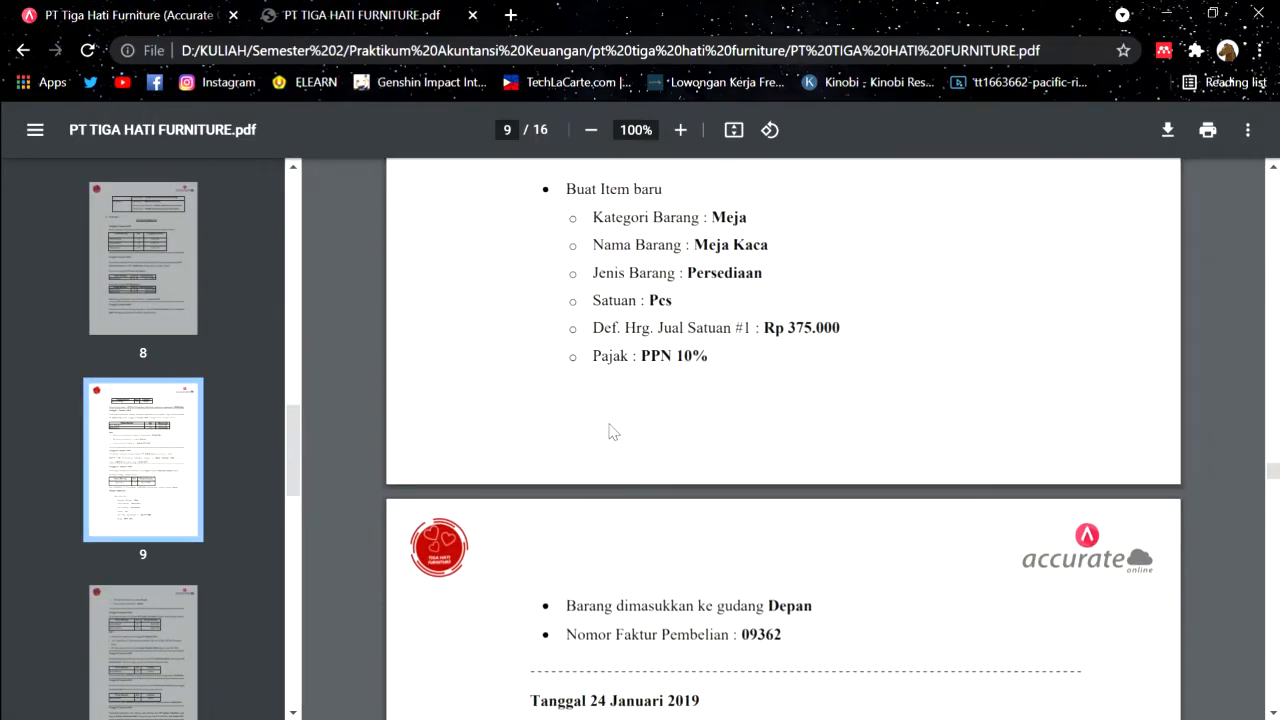
left_click(140, 8)
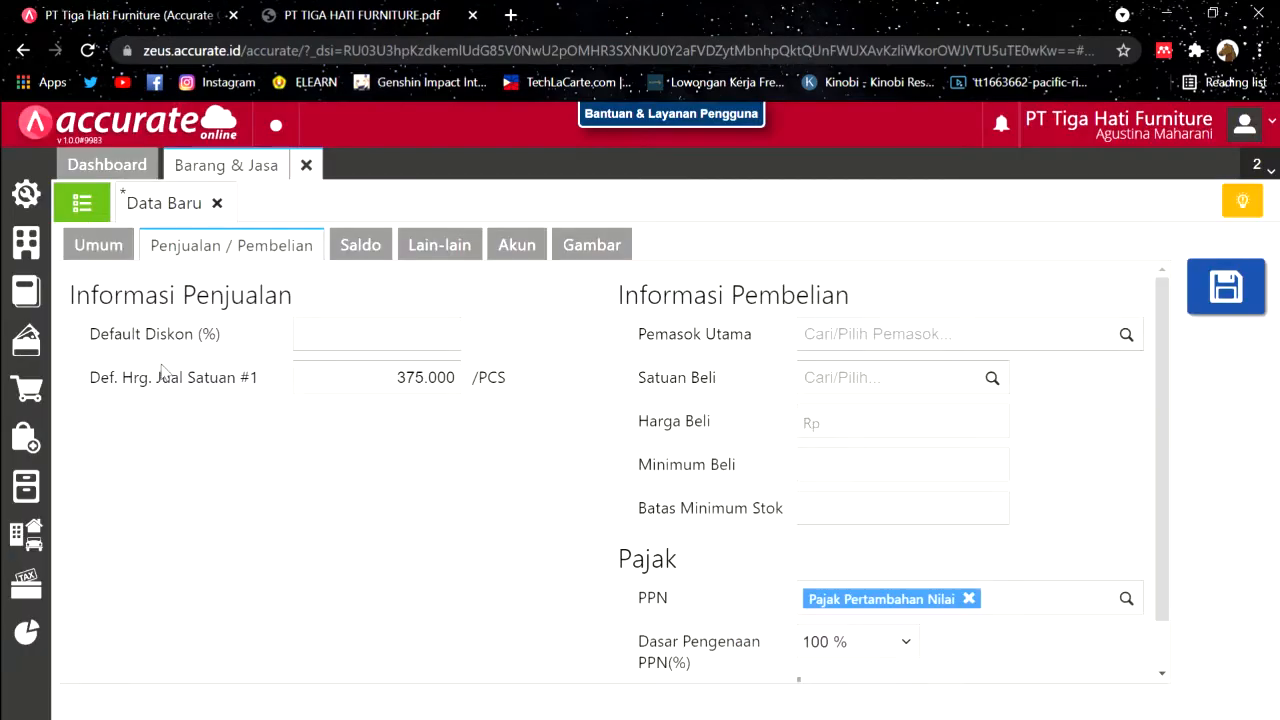
left_click(345, 252)
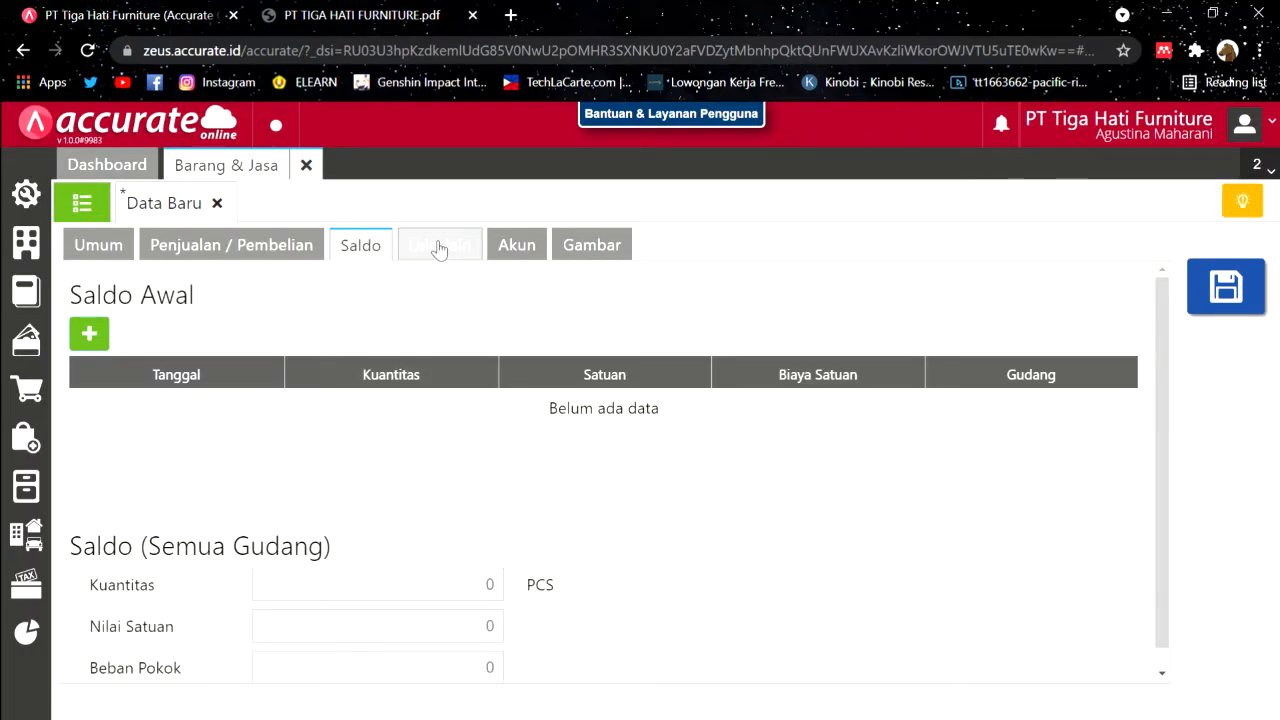
left_click(438, 249)
left_click(510, 244)
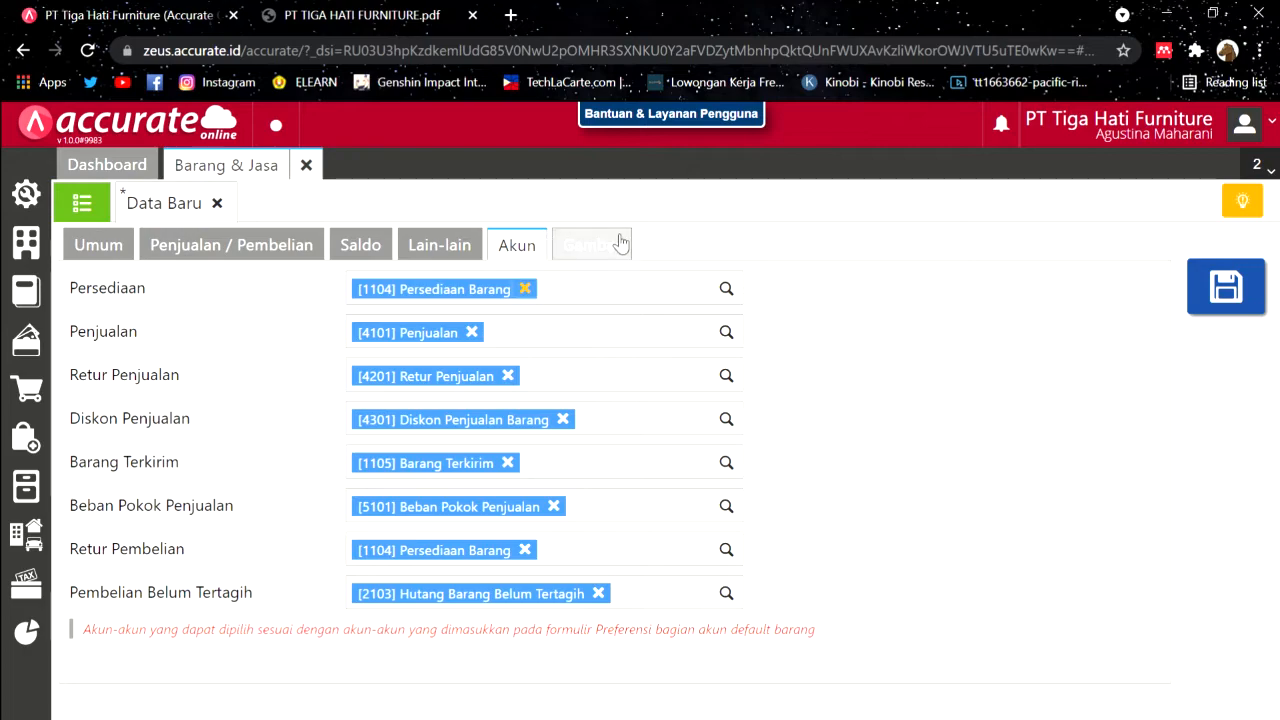
left_click(595, 247)
left_click(98, 245)
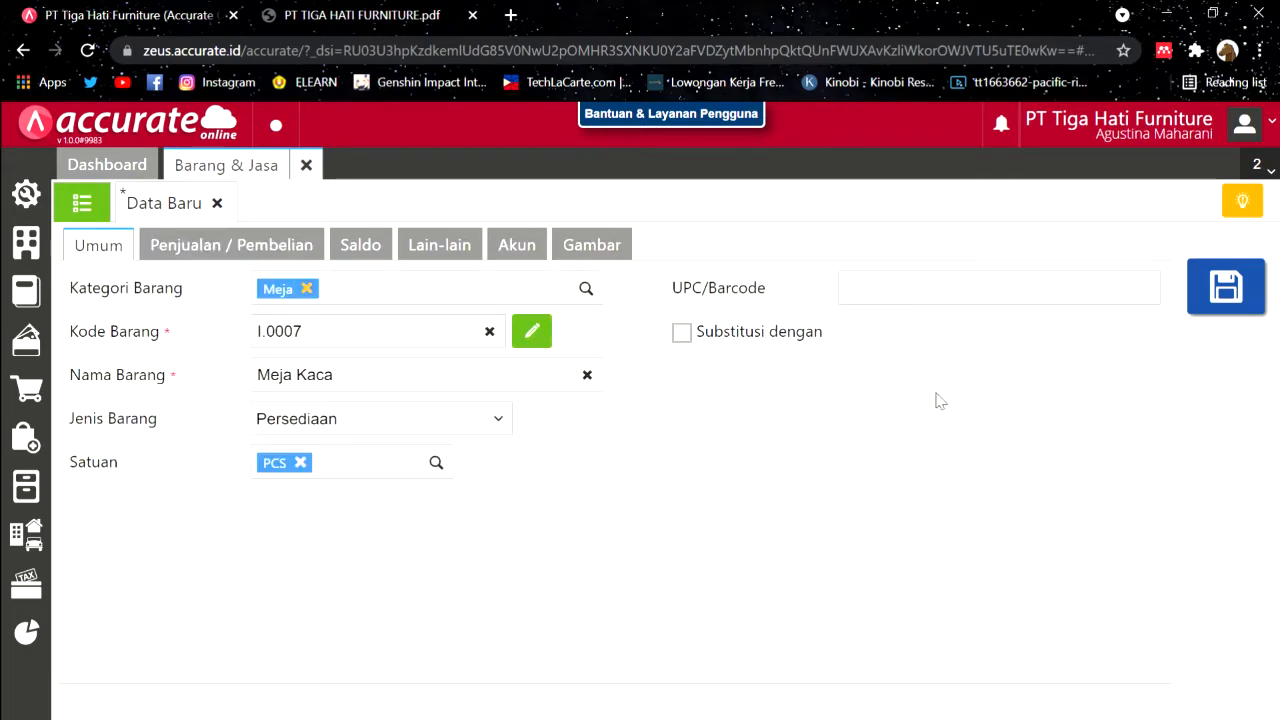
left_click(1225, 290)
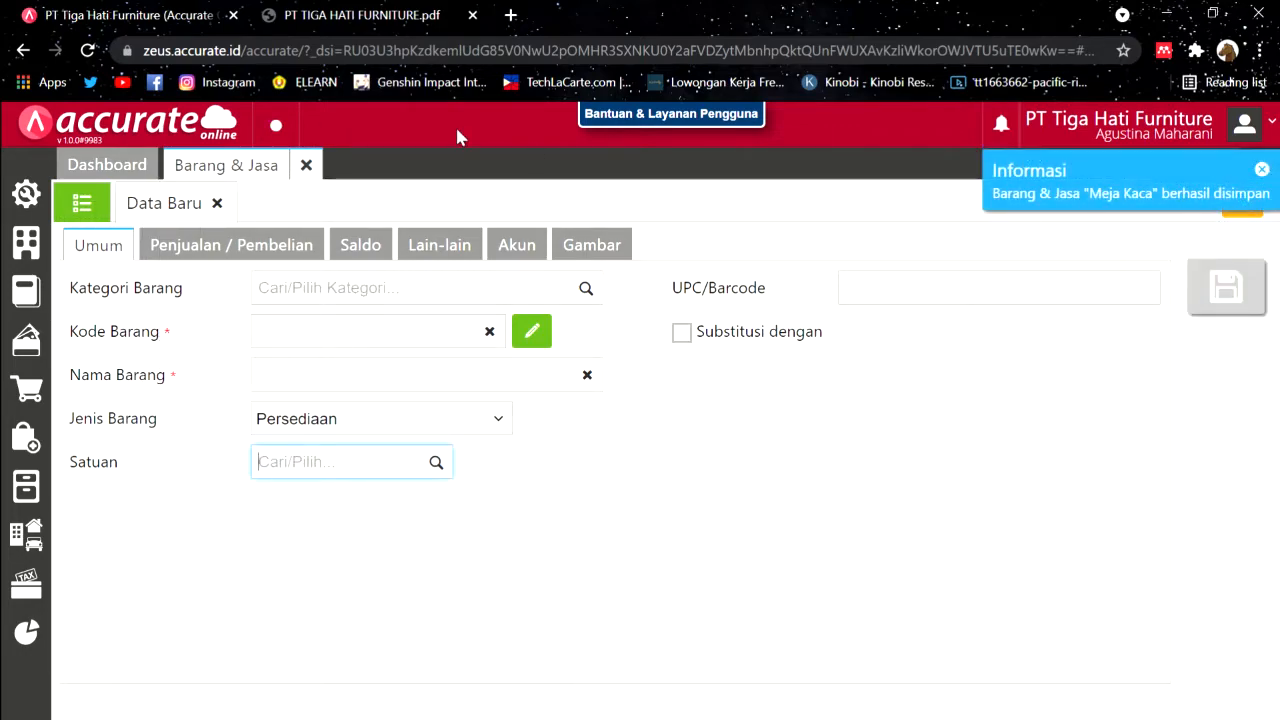
left_click(306, 165)
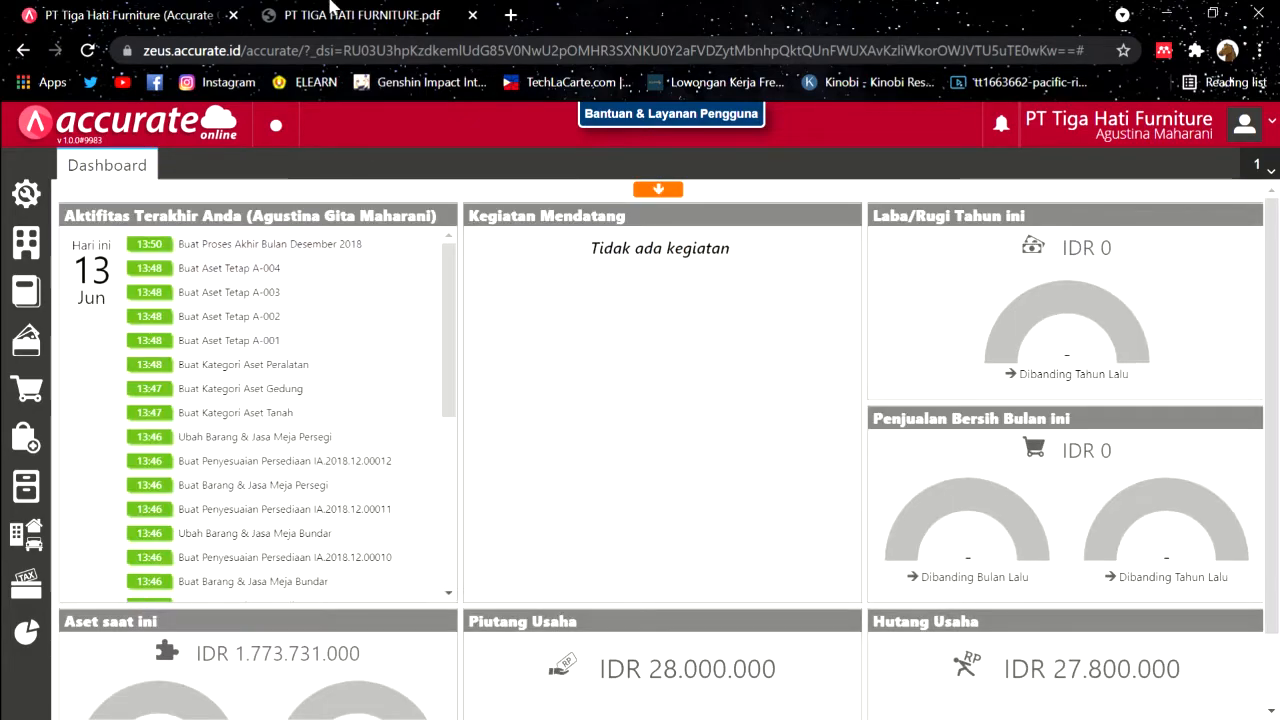
Step: Start a new purchase invoice with Pemasok Umum as the supplier
left_click(333, 8)
scroll(790, 480, "up", 5)
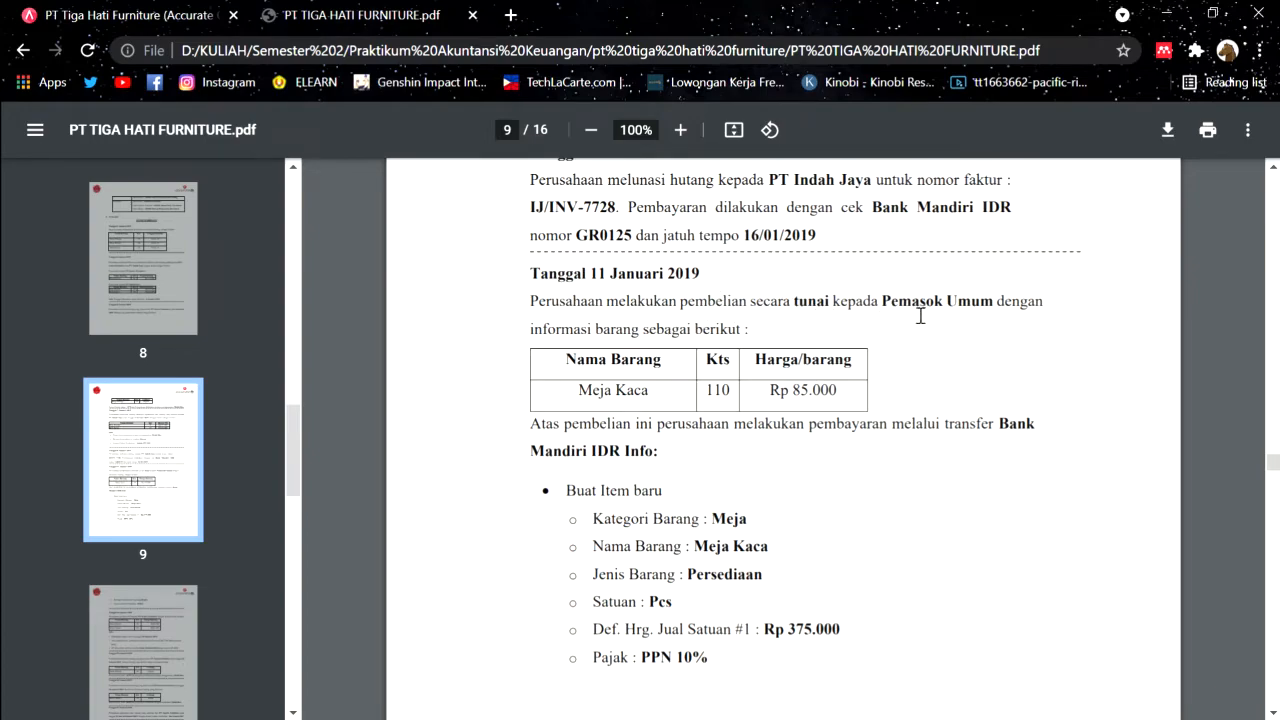
left_click(168, 10)
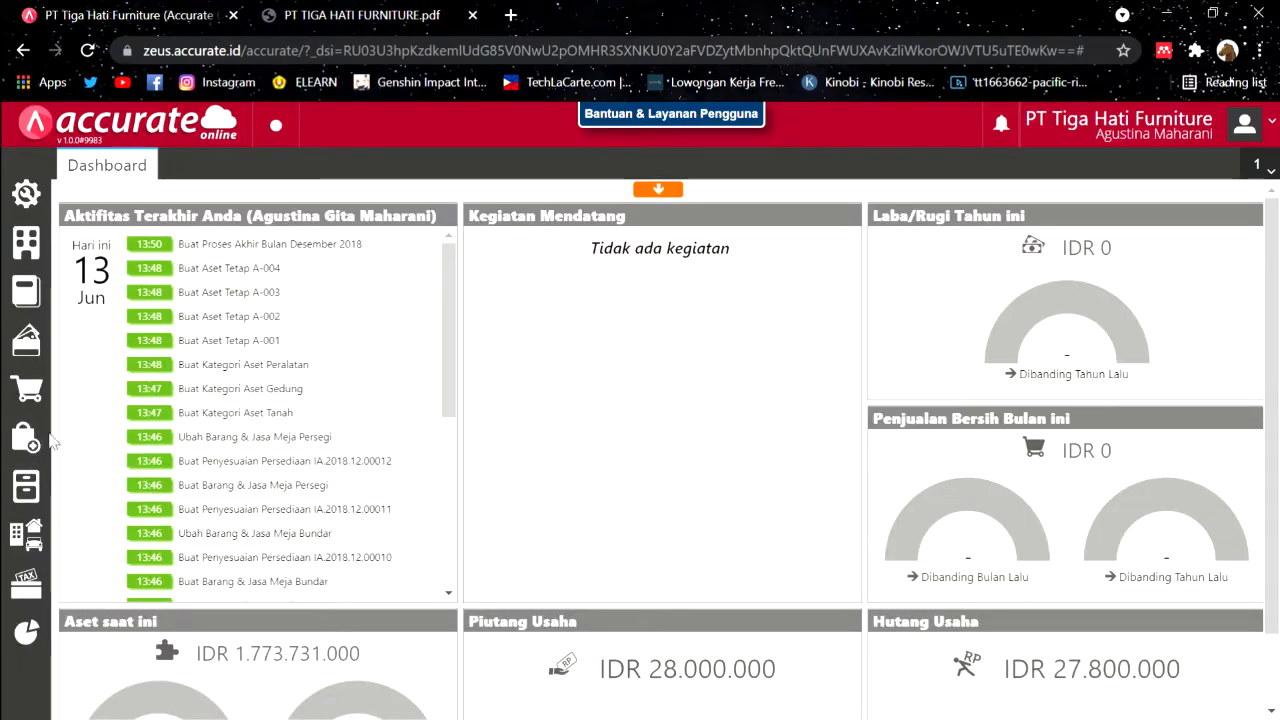
left_click(52, 440)
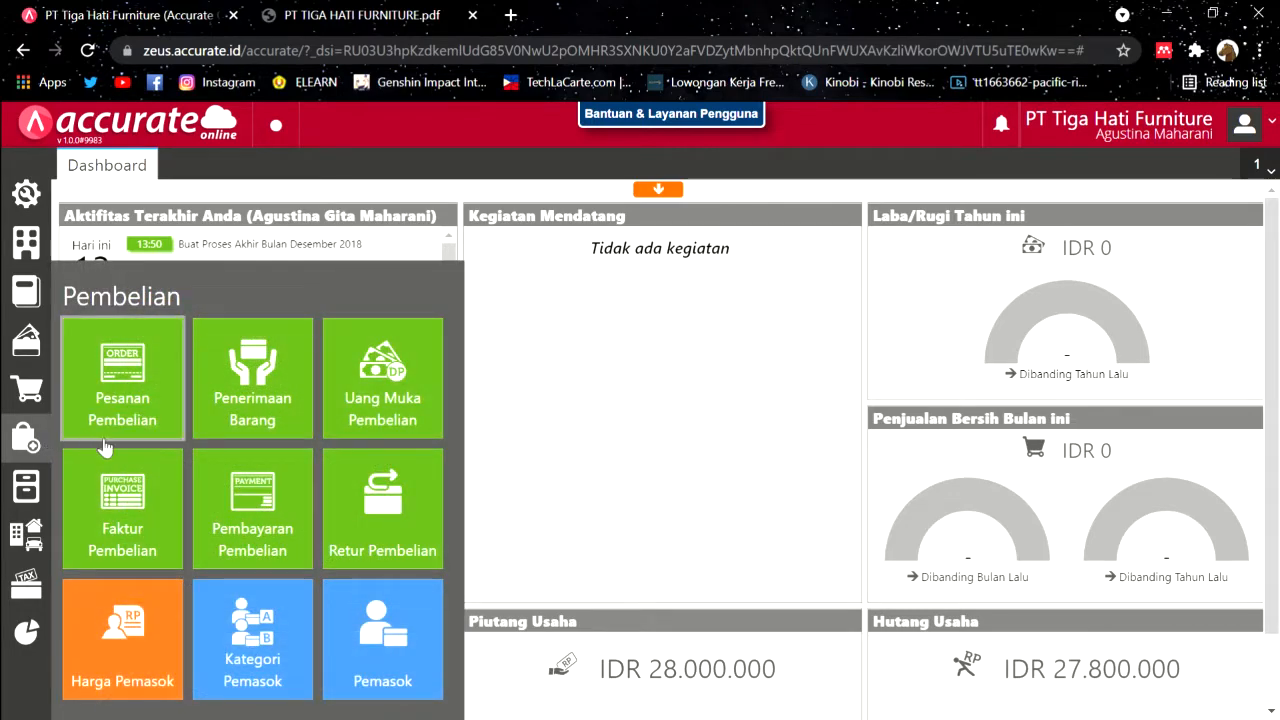
left_click(172, 517)
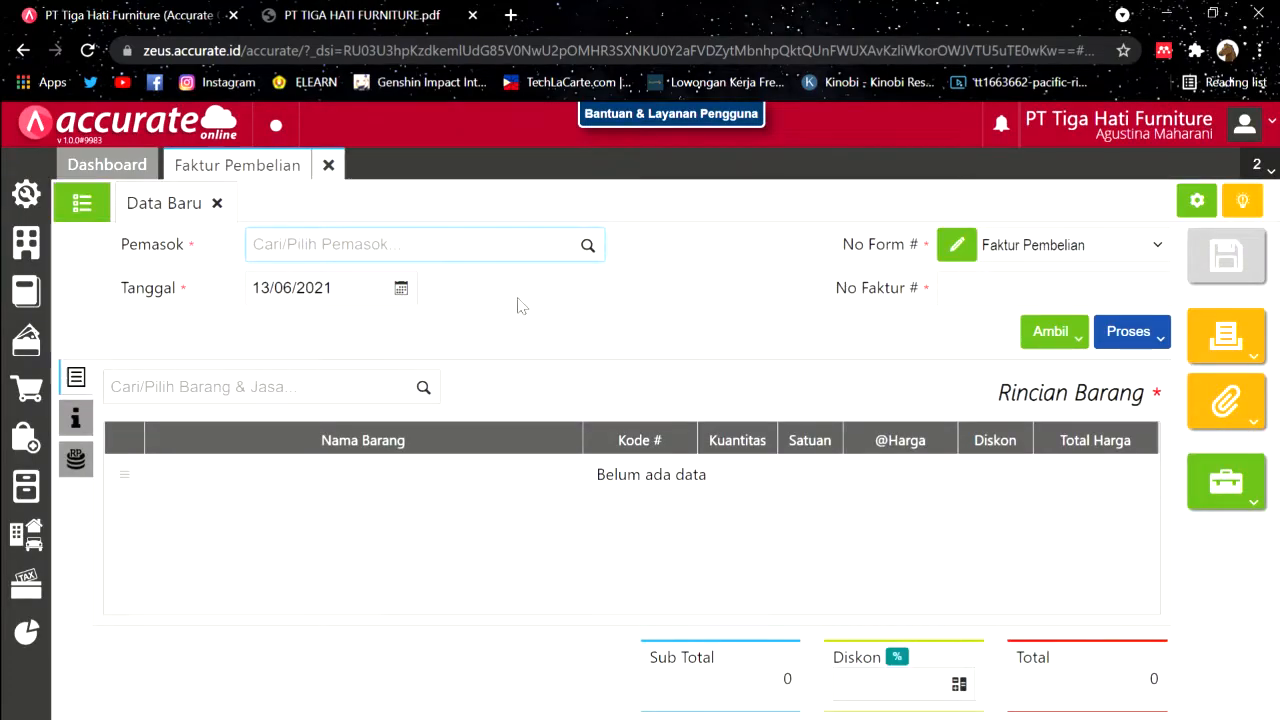
left_click(588, 245)
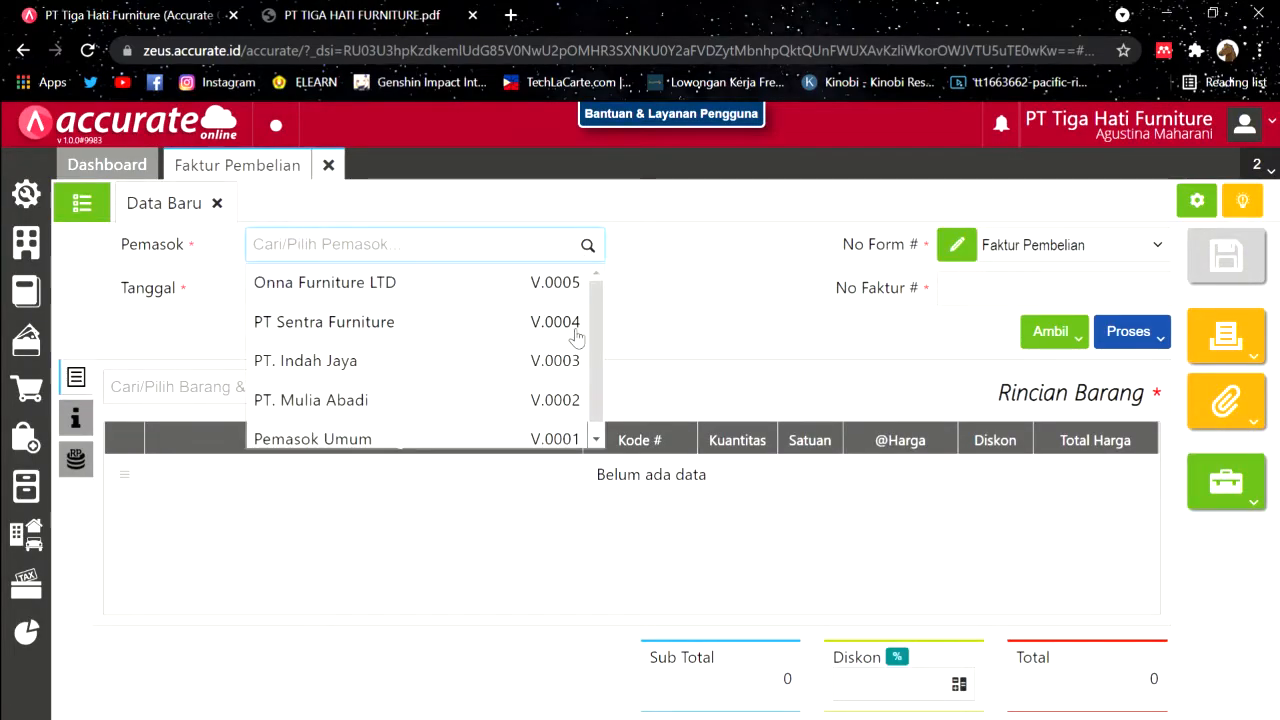
left_click(390, 437)
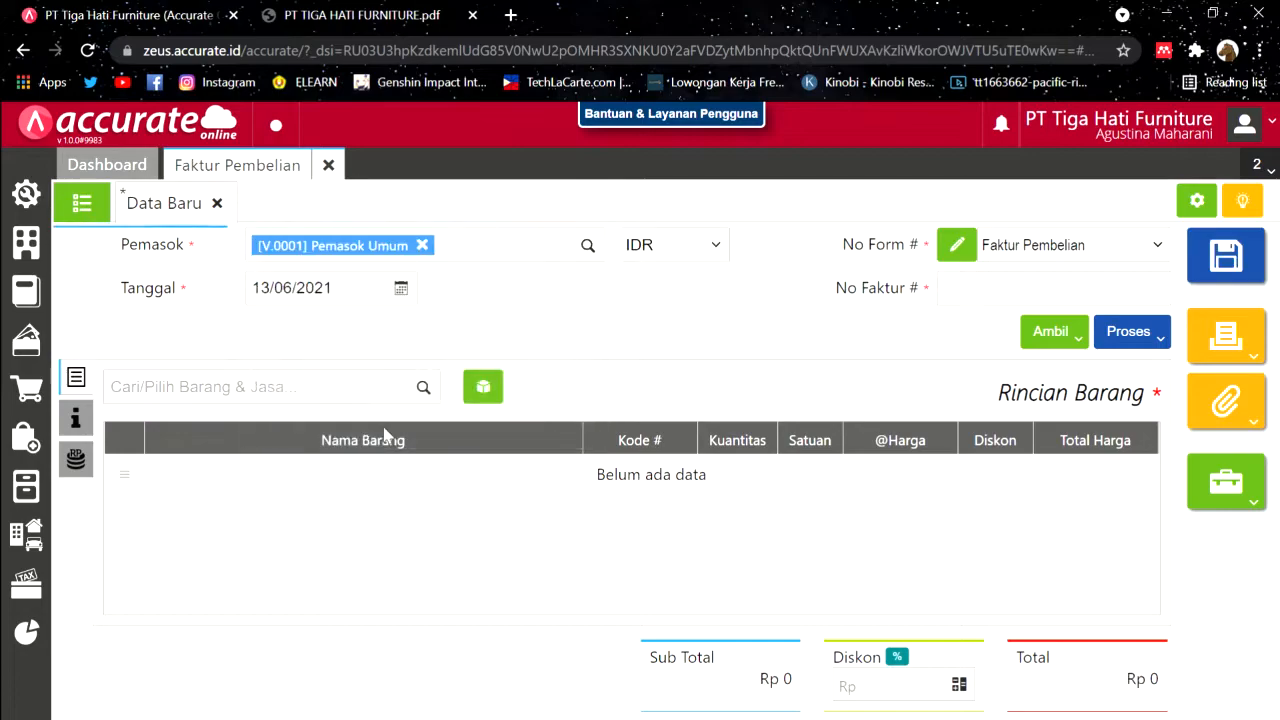
Step: Enter the invoice date and invoice number 09362 copied from the PDF
left_click(345, 288)
type("1102")
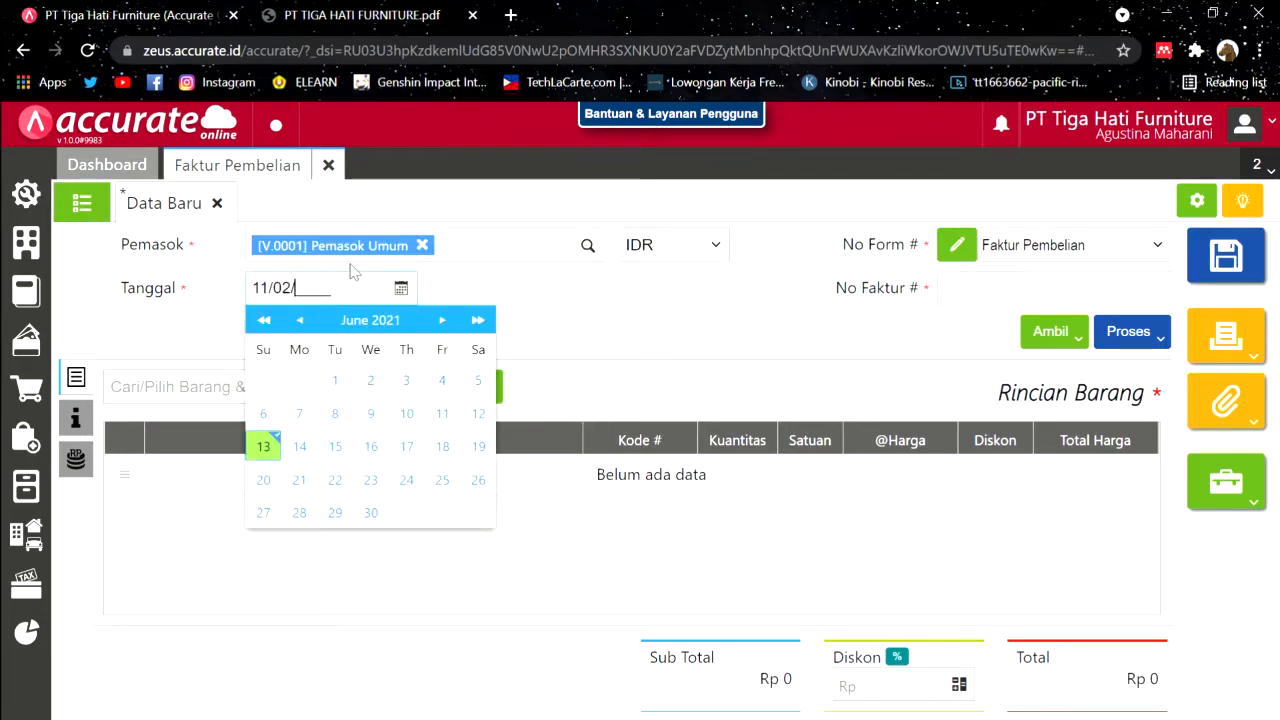
type("2019")
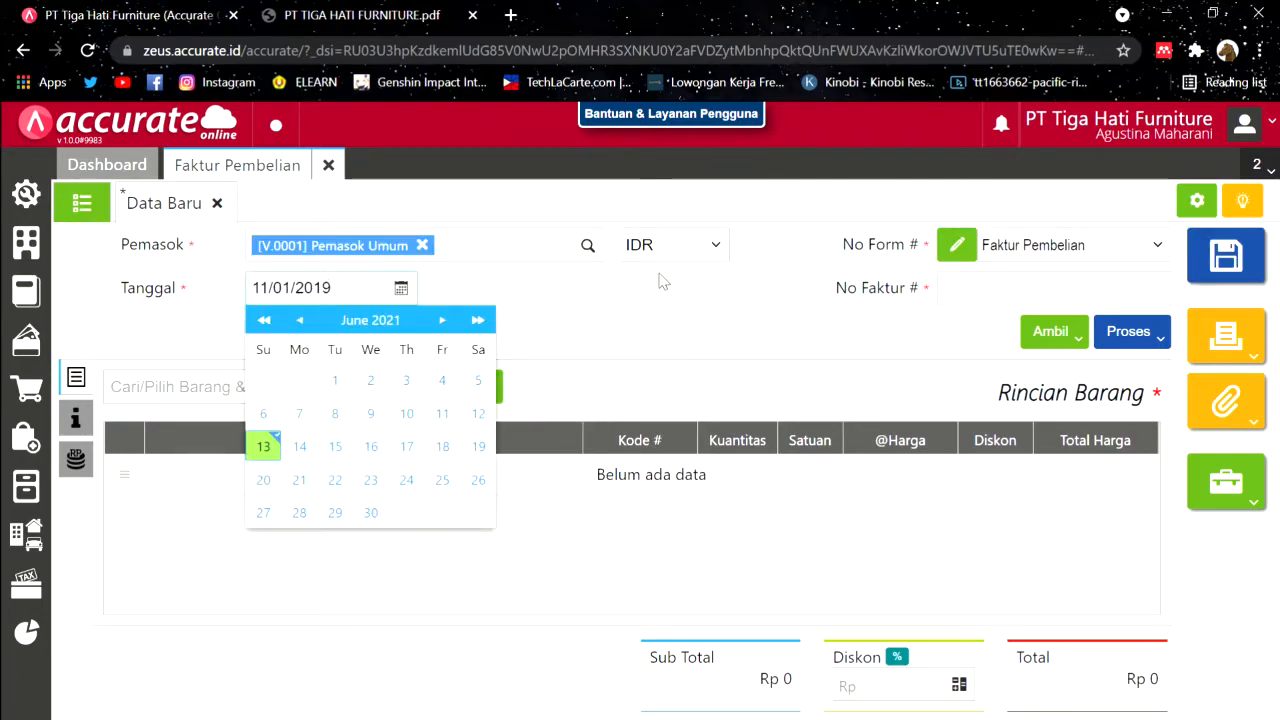
left_click(368, 12)
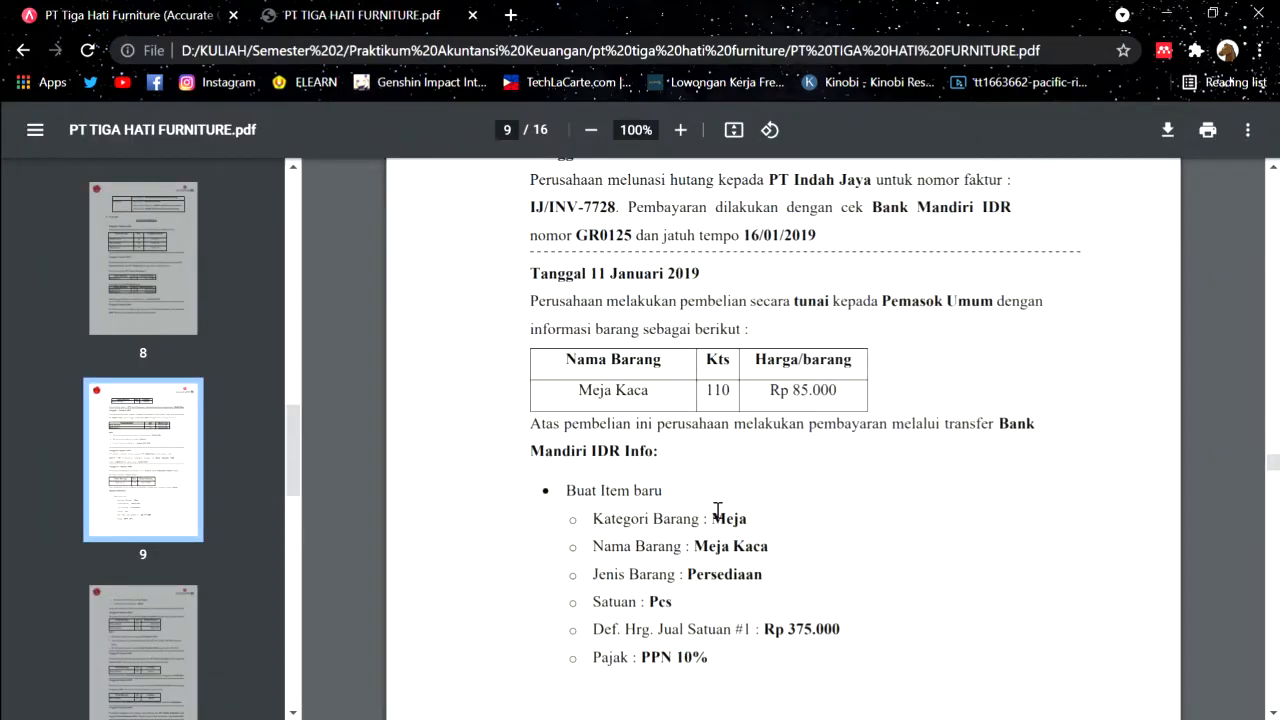
scroll(717, 511, "down", 3)
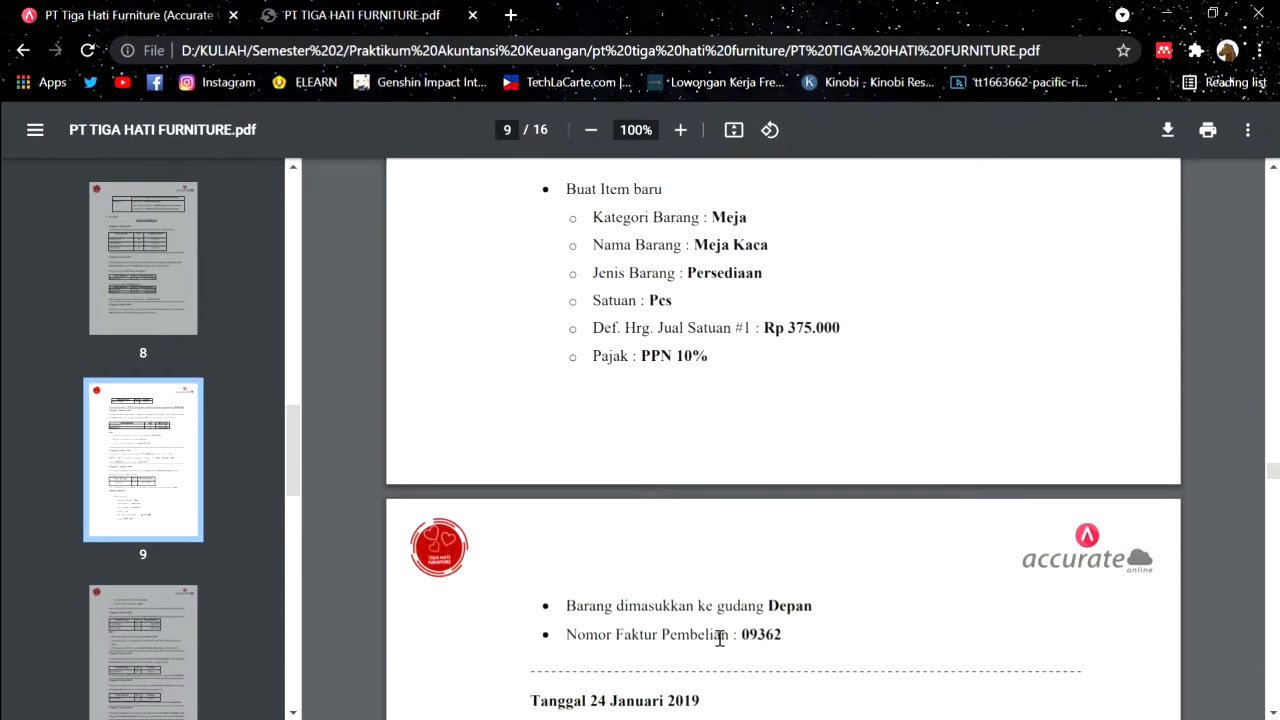
double_click(753, 636)
key("ctrl+c")
key("ctrl+shift+Tab")
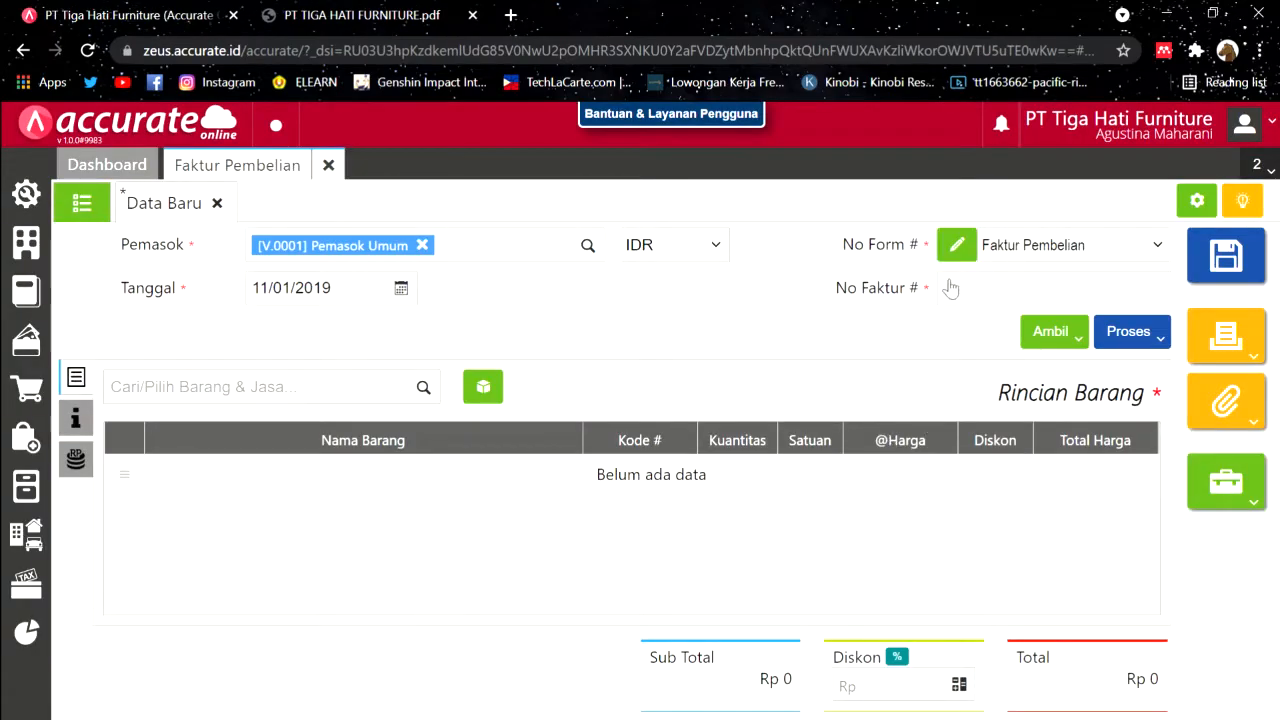
left_click(973, 303)
key("ctrl+v")
Step: Add Meja Kaca to the invoice at a unit price of 85000
left_click(424, 388)
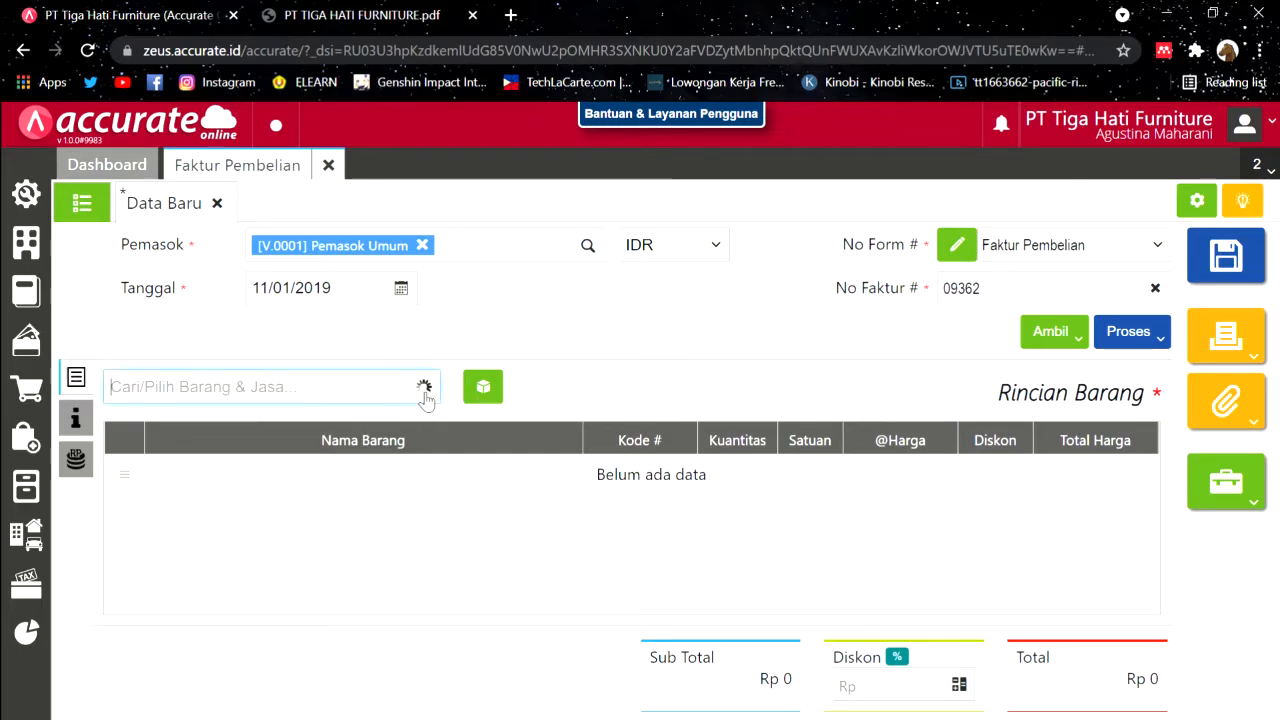
scroll(365, 507, "down", 5)
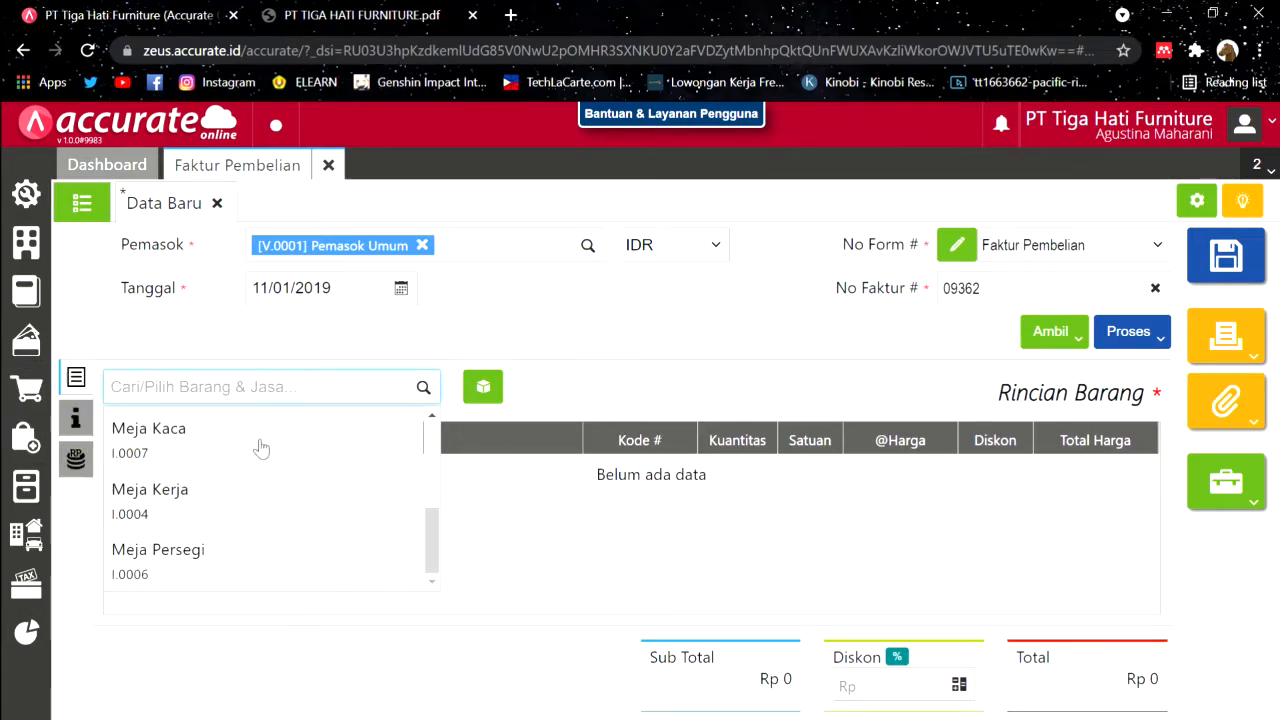
left_click(337, 446)
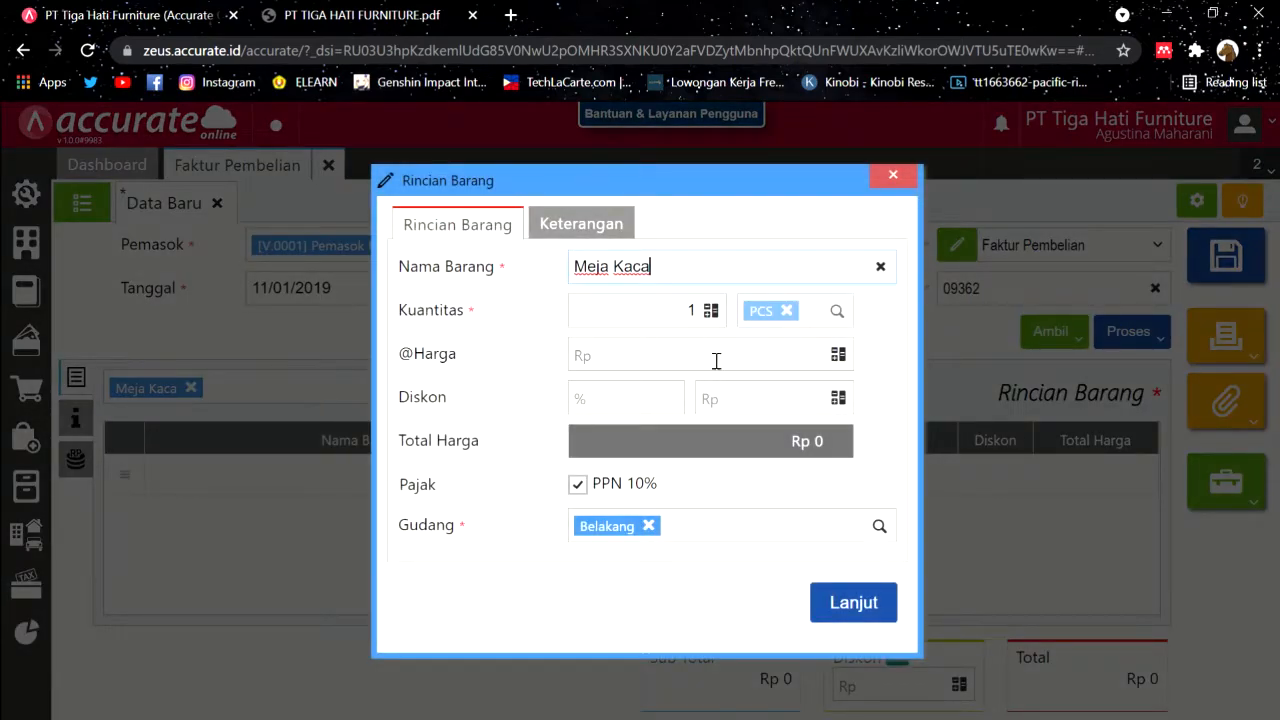
left_click(362, 12)
scroll(680, 345, "up", 2)
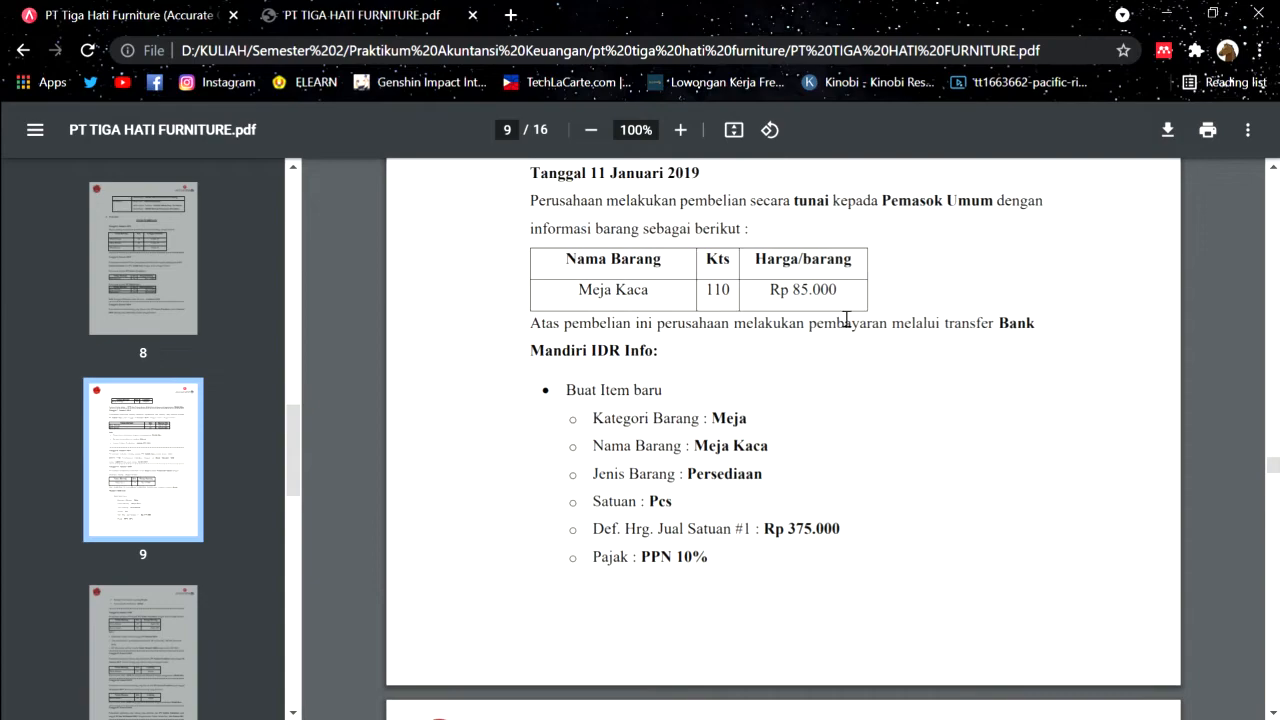
left_click(205, 12)
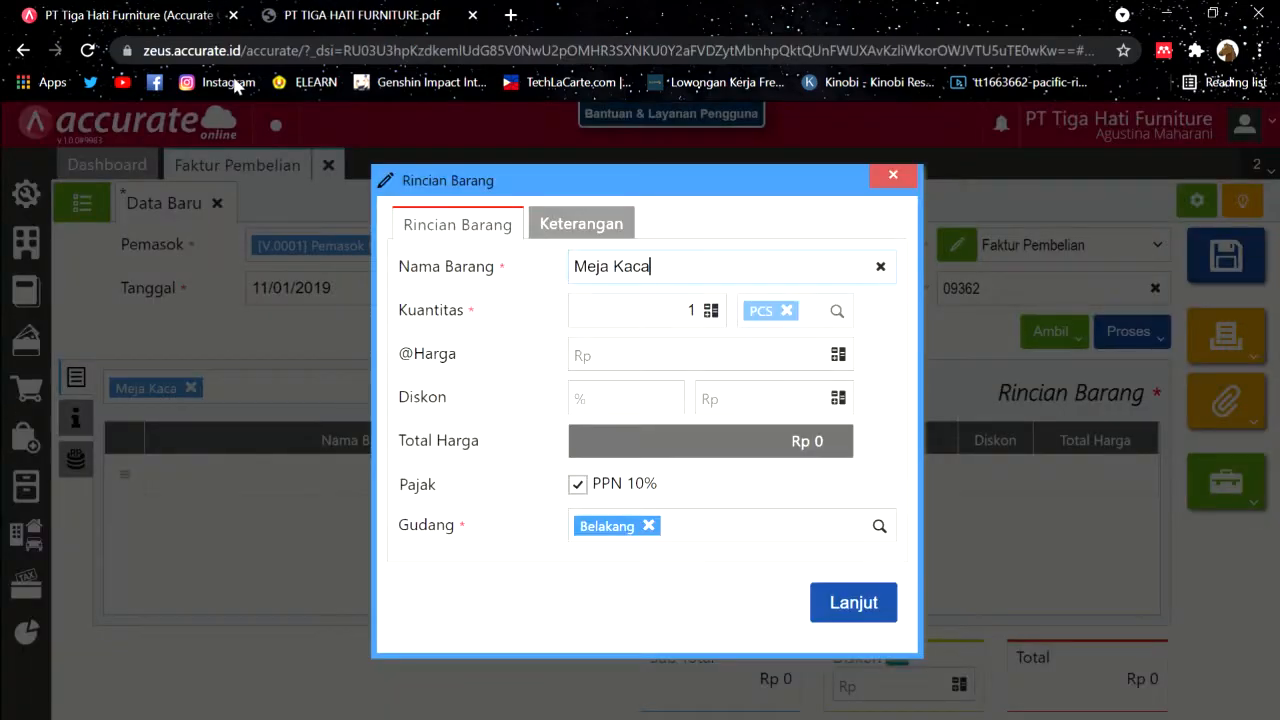
left_click(726, 351)
type("850000")
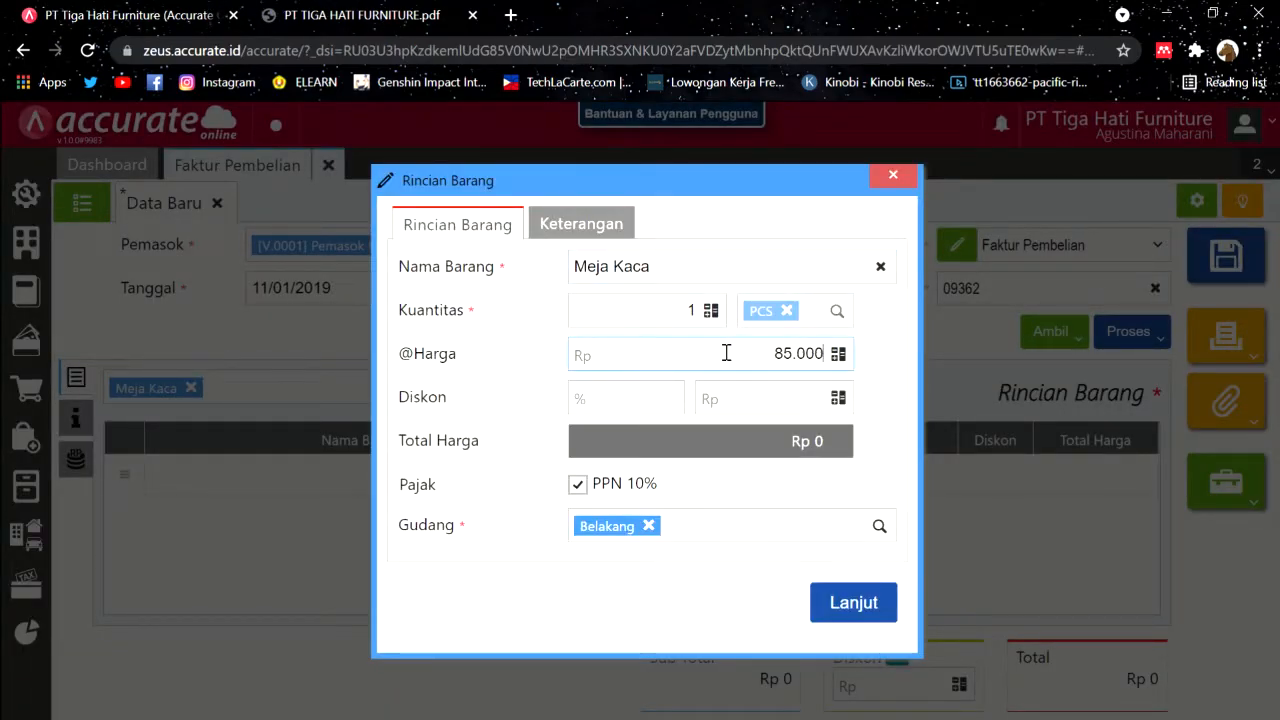
Step: Set the Meja Kaca quantity to 110 and warehouse to Depan, then add the line
key("ctrl+Tab")
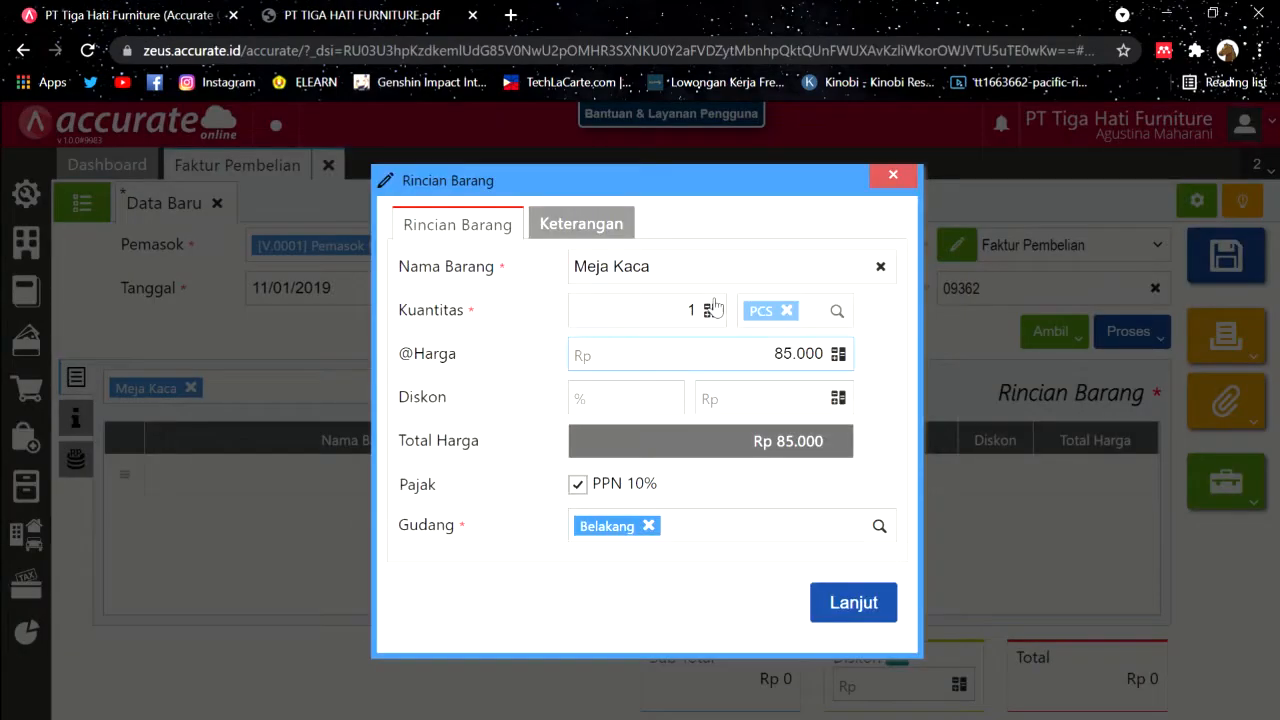
left_click(704, 314)
type("10")
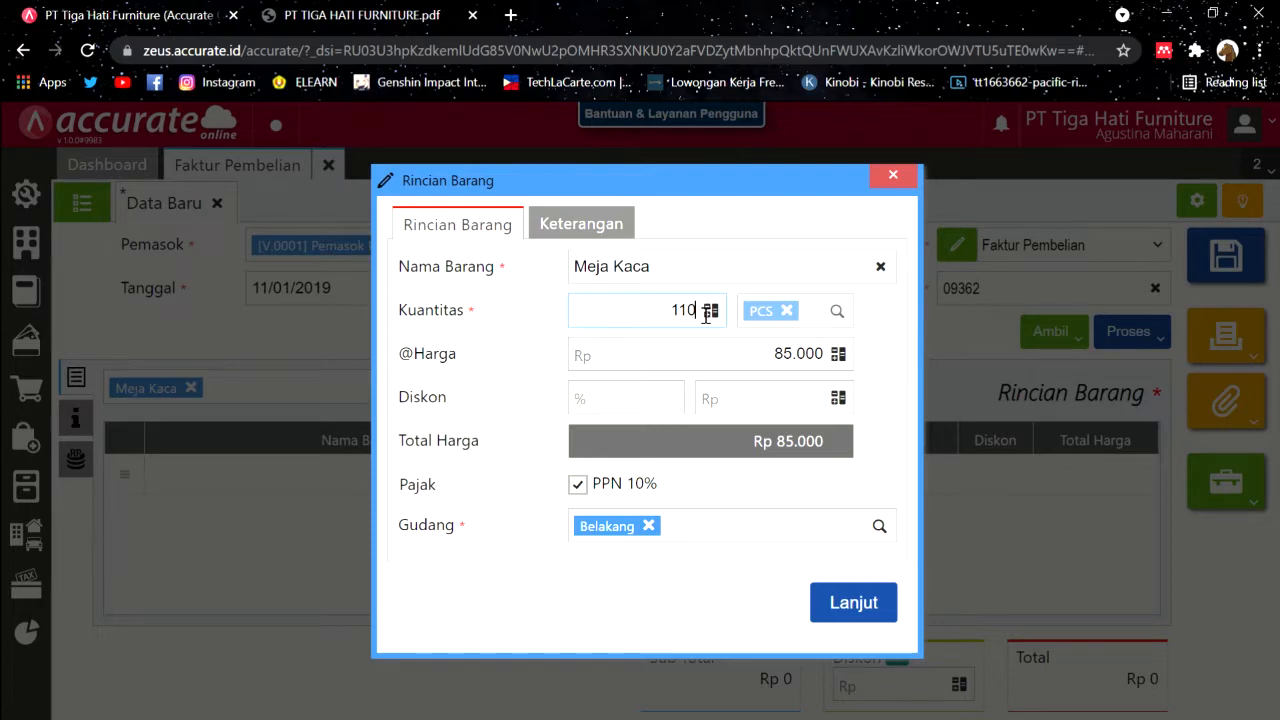
left_click(452, 12)
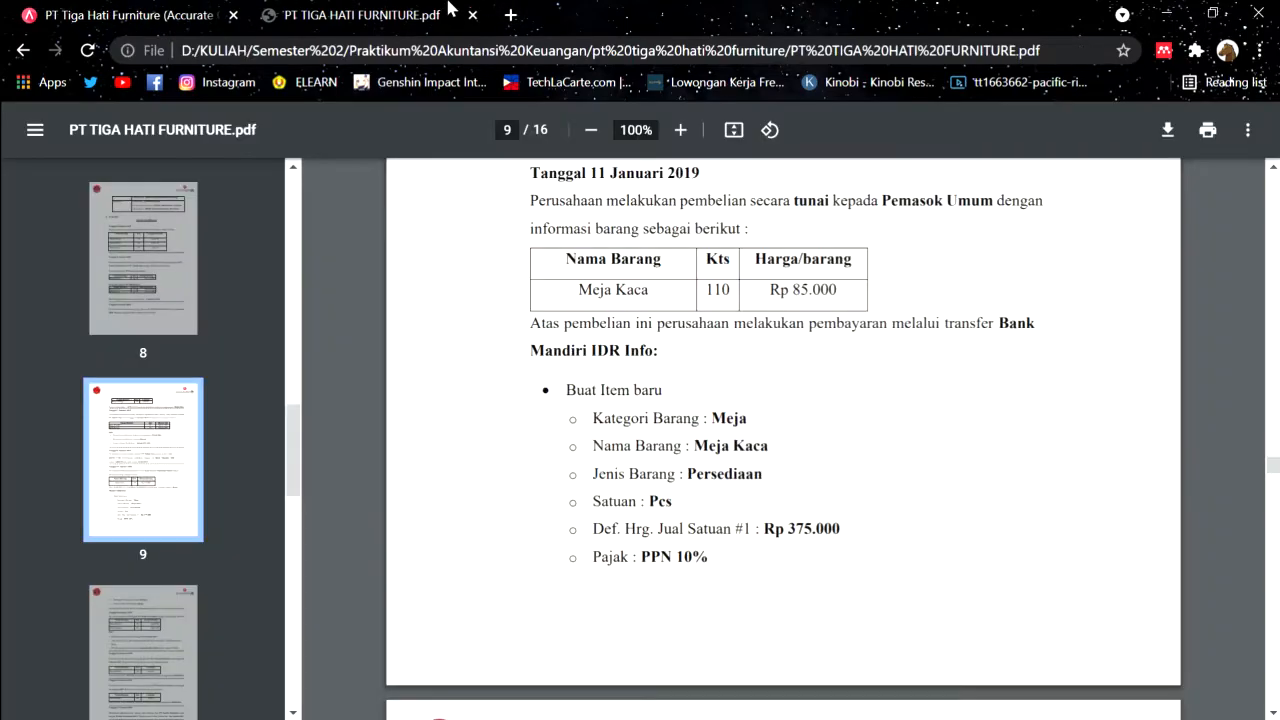
scroll(751, 614, "down", 2)
double_click(778, 632)
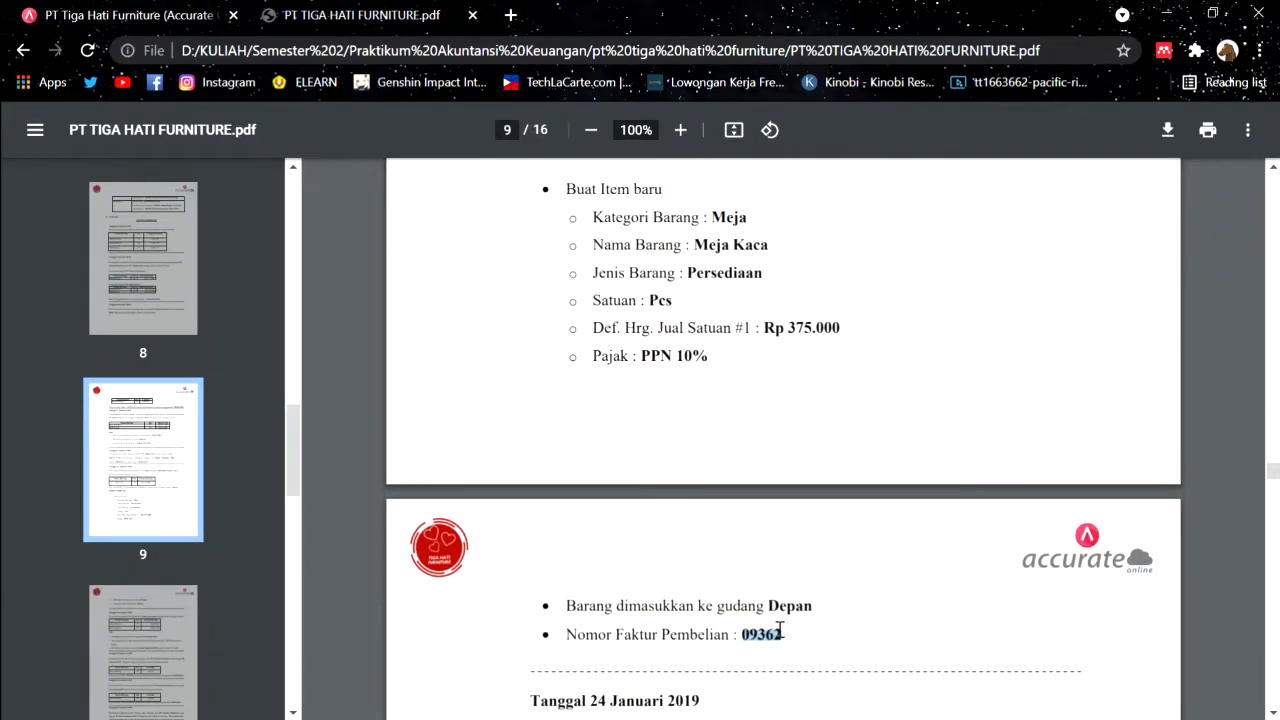
left_click(210, 10)
left_click(648, 526)
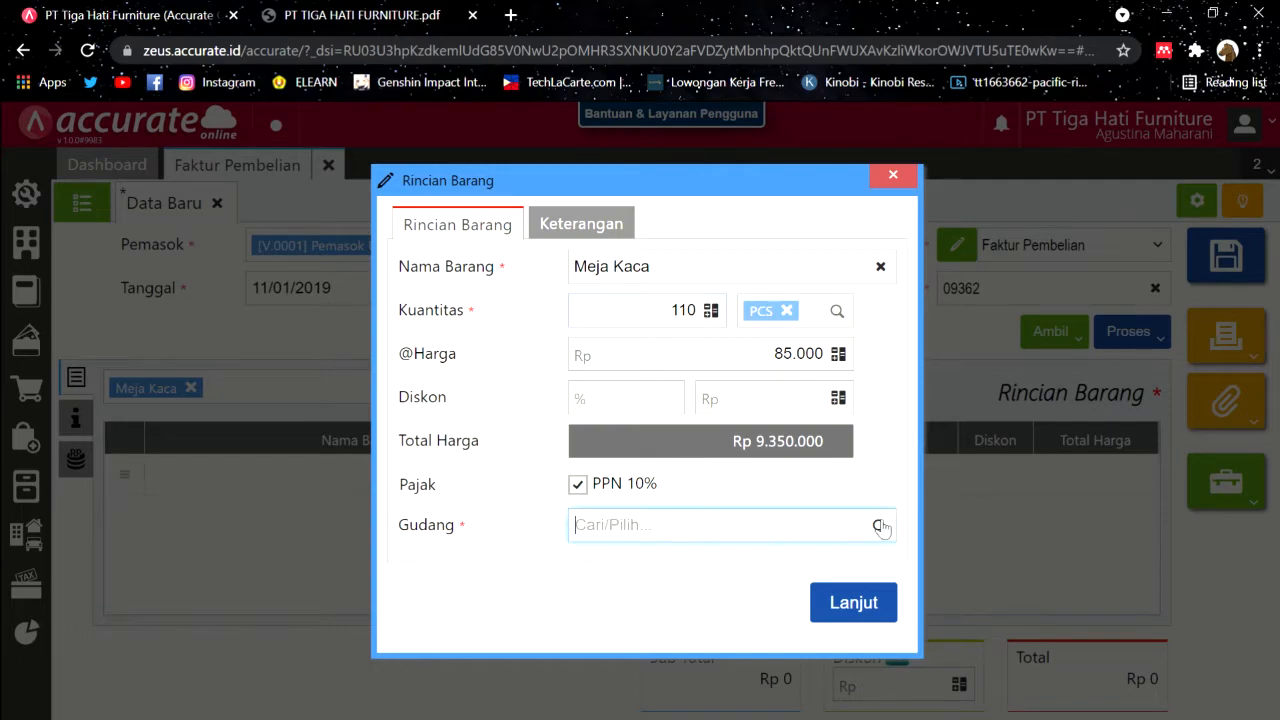
left_click(878, 526)
left_click(679, 598)
left_click(851, 603)
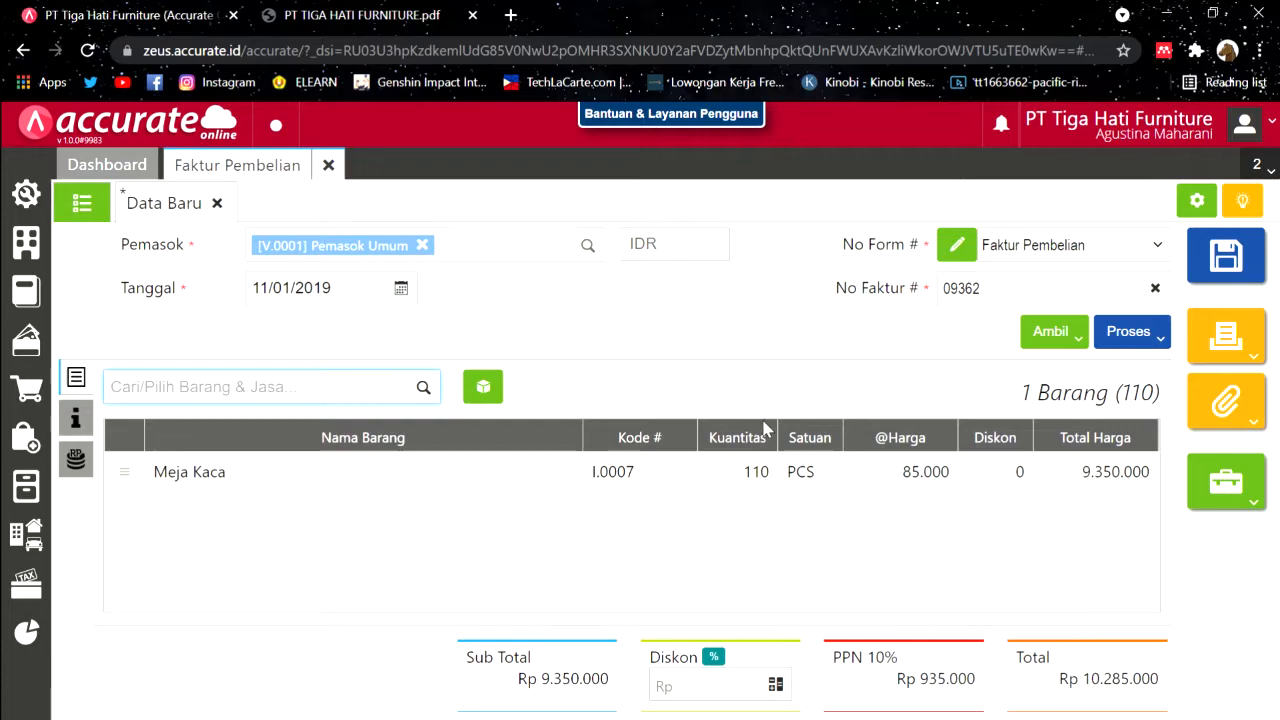
left_click(77, 418)
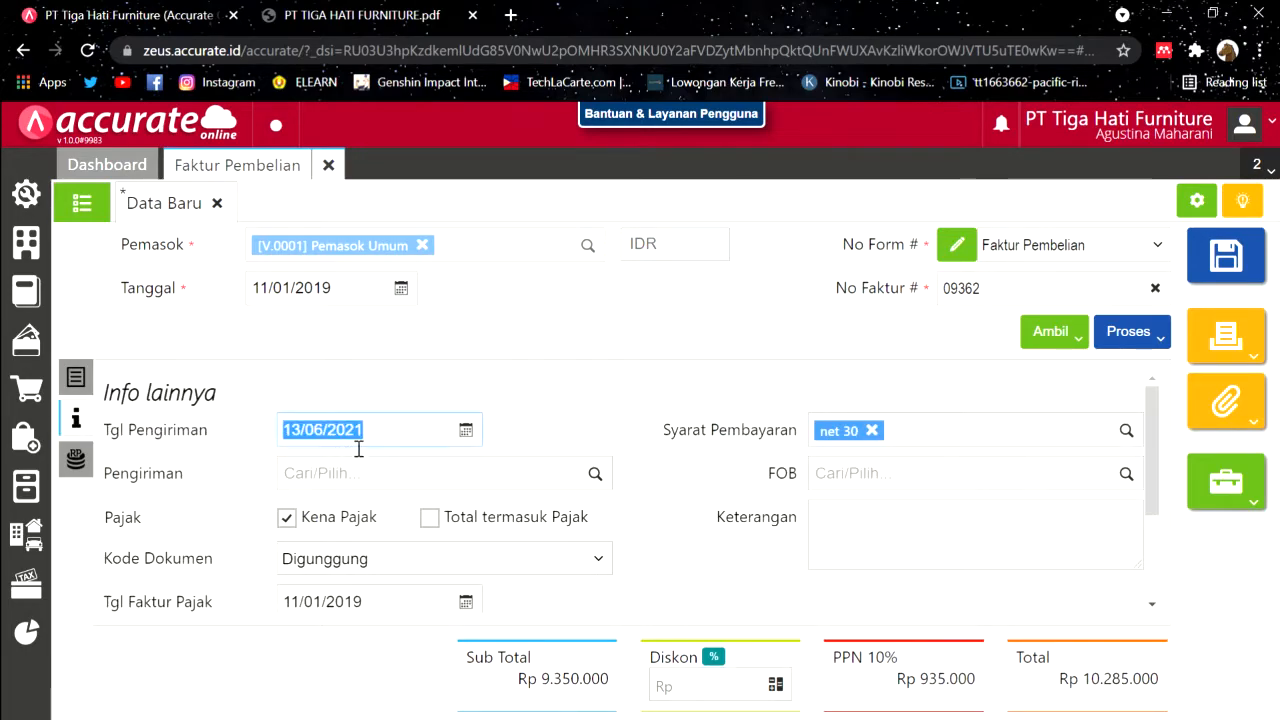
Step: Enter 11/01/2019 in the invoice's additional information and check it against the PDF
type("11/")
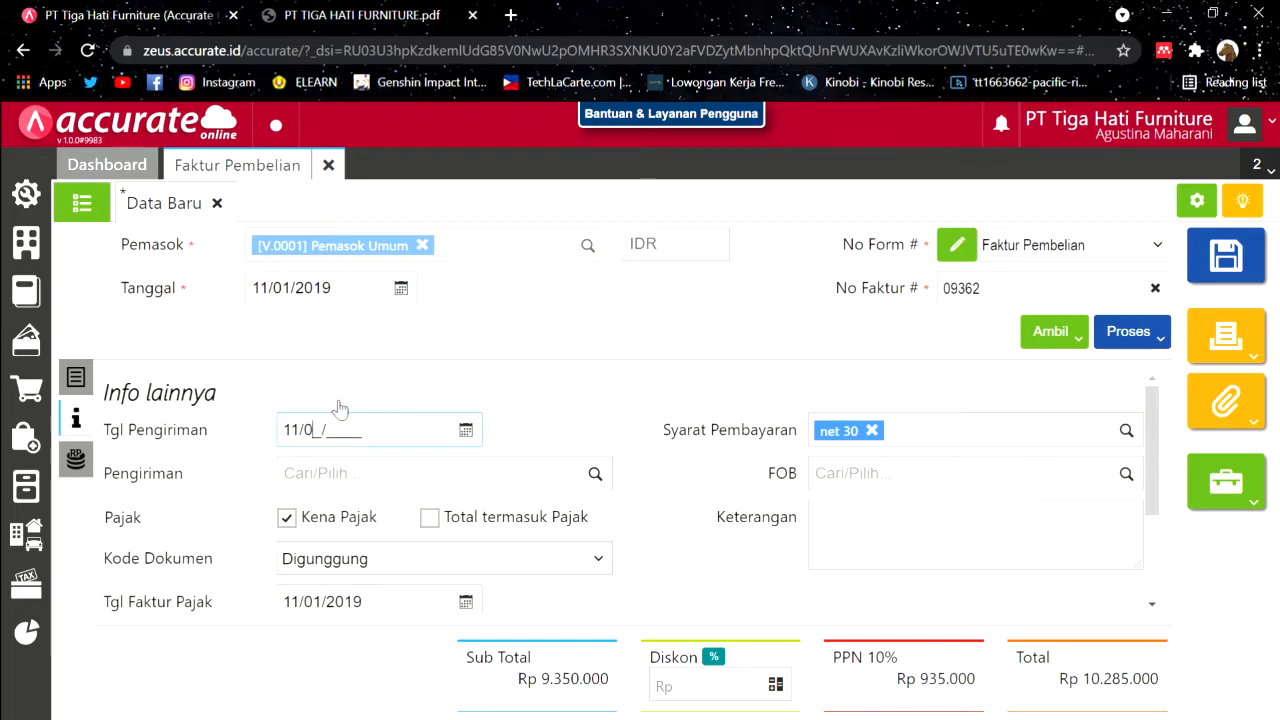
type("01/2019")
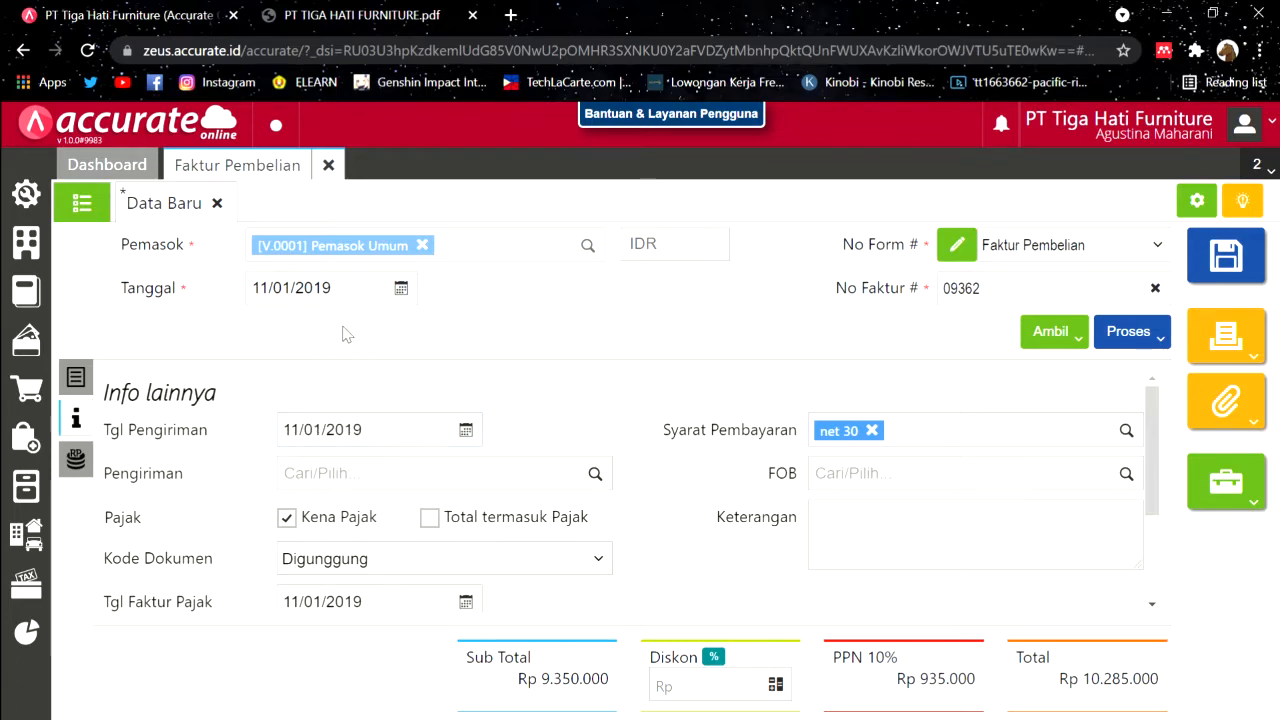
left_click(76, 460)
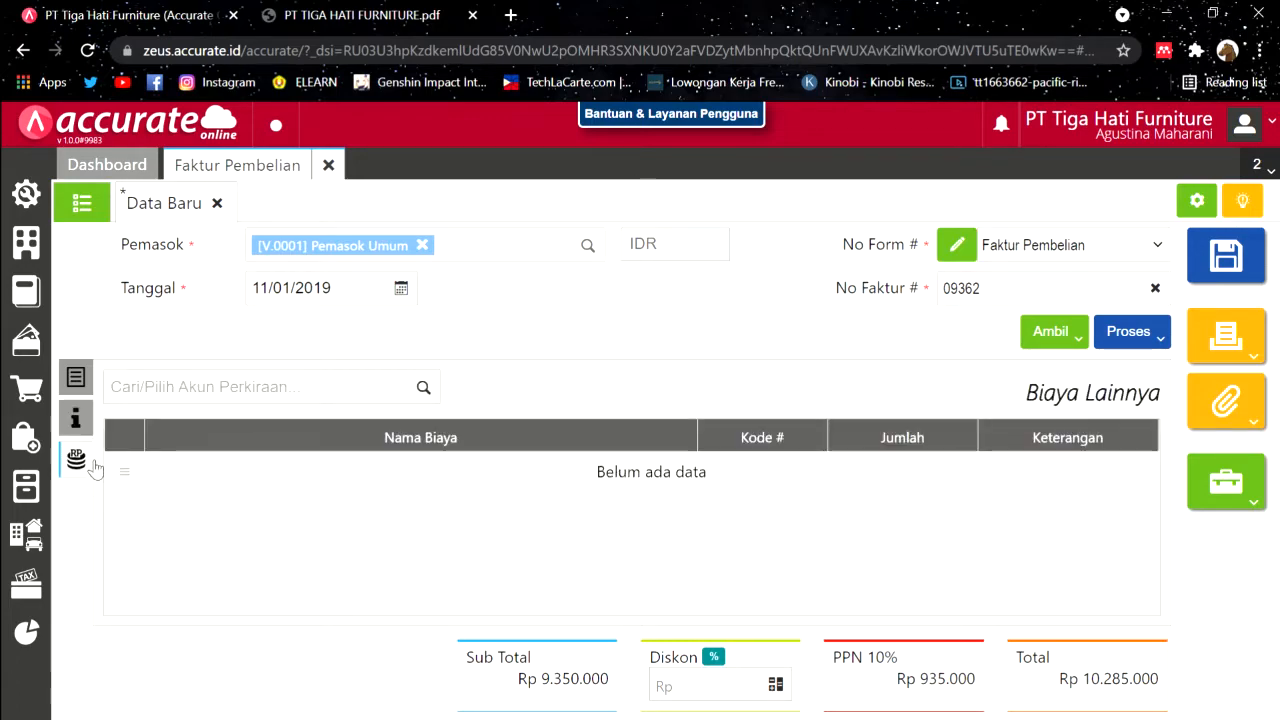
left_click(78, 418)
left_click(306, 12)
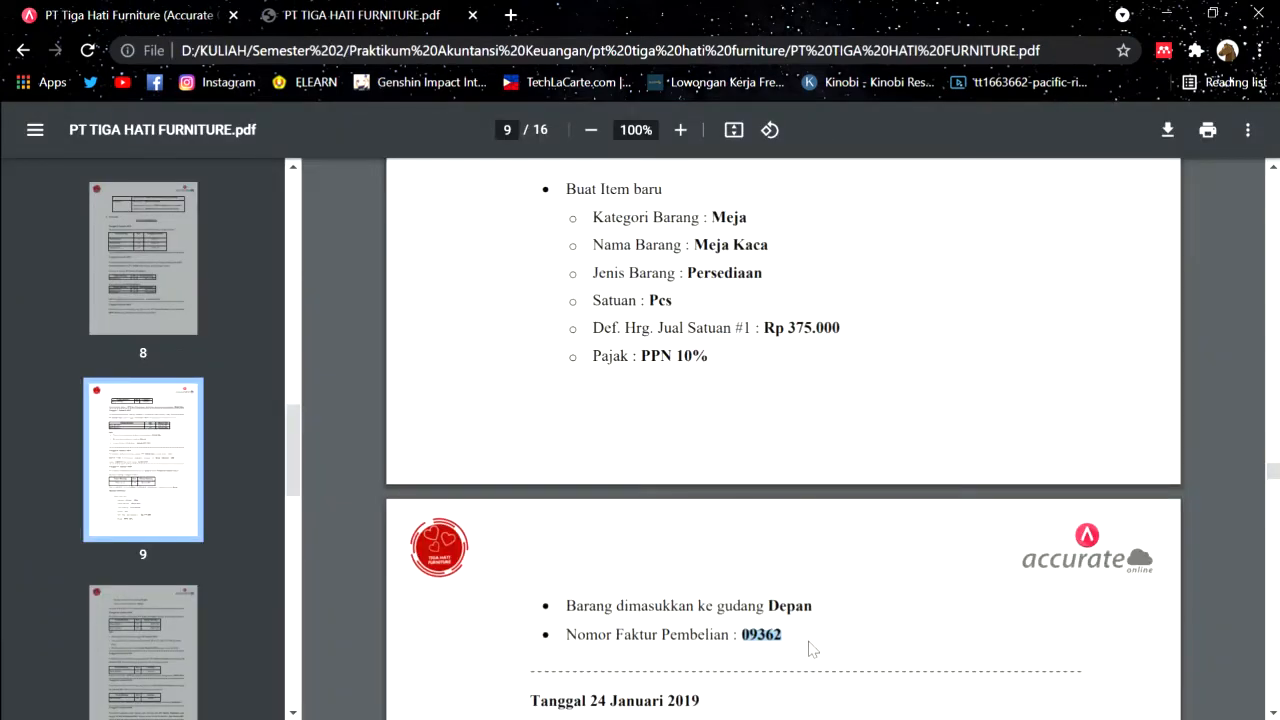
scroll(737, 480, "up", 3)
scroll(837, 540, "down", 3)
scroll(838, 538, "up", 3)
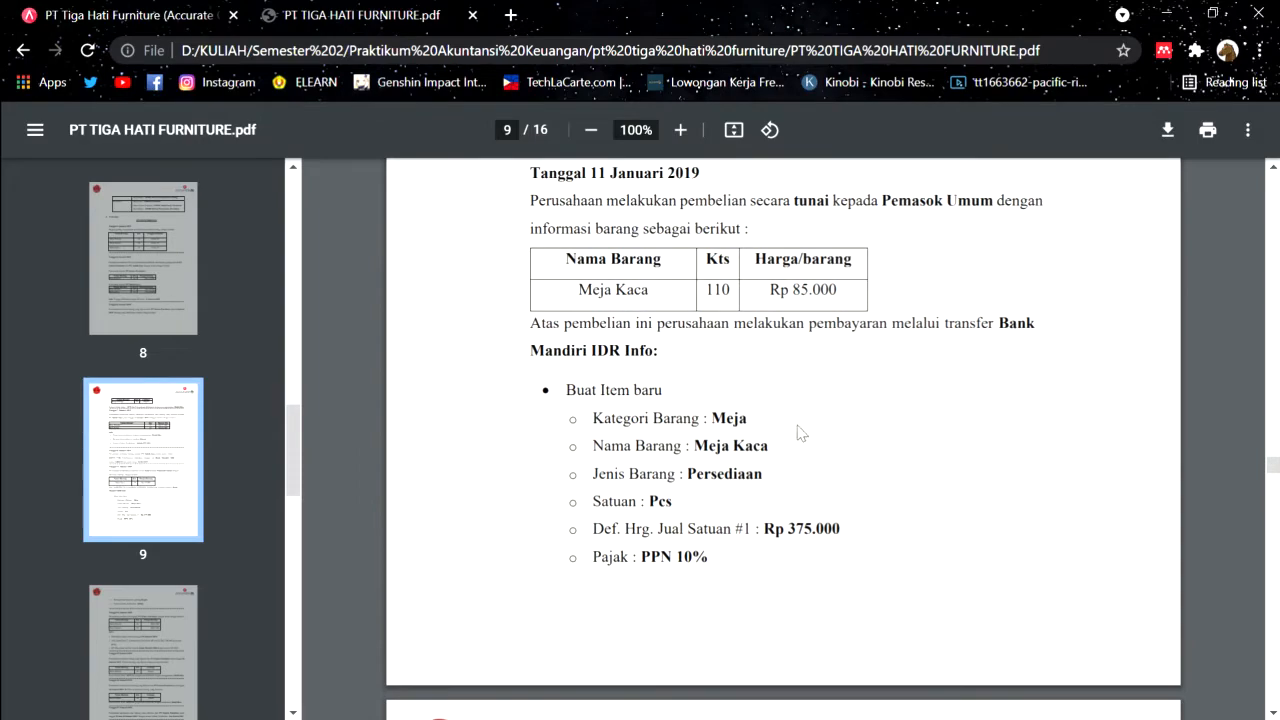
left_click(96, 12)
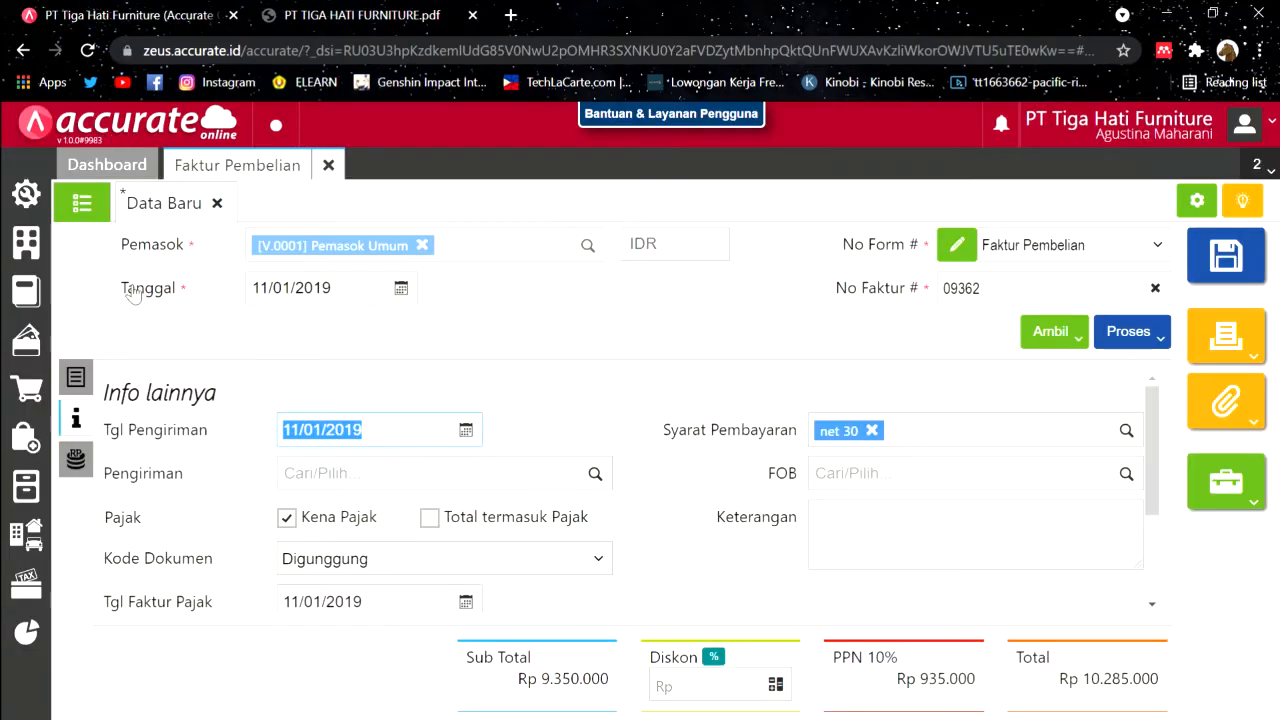
Step: Verify the item list against the PDF, then save the invoice and proceed to payment
left_click(88, 380)
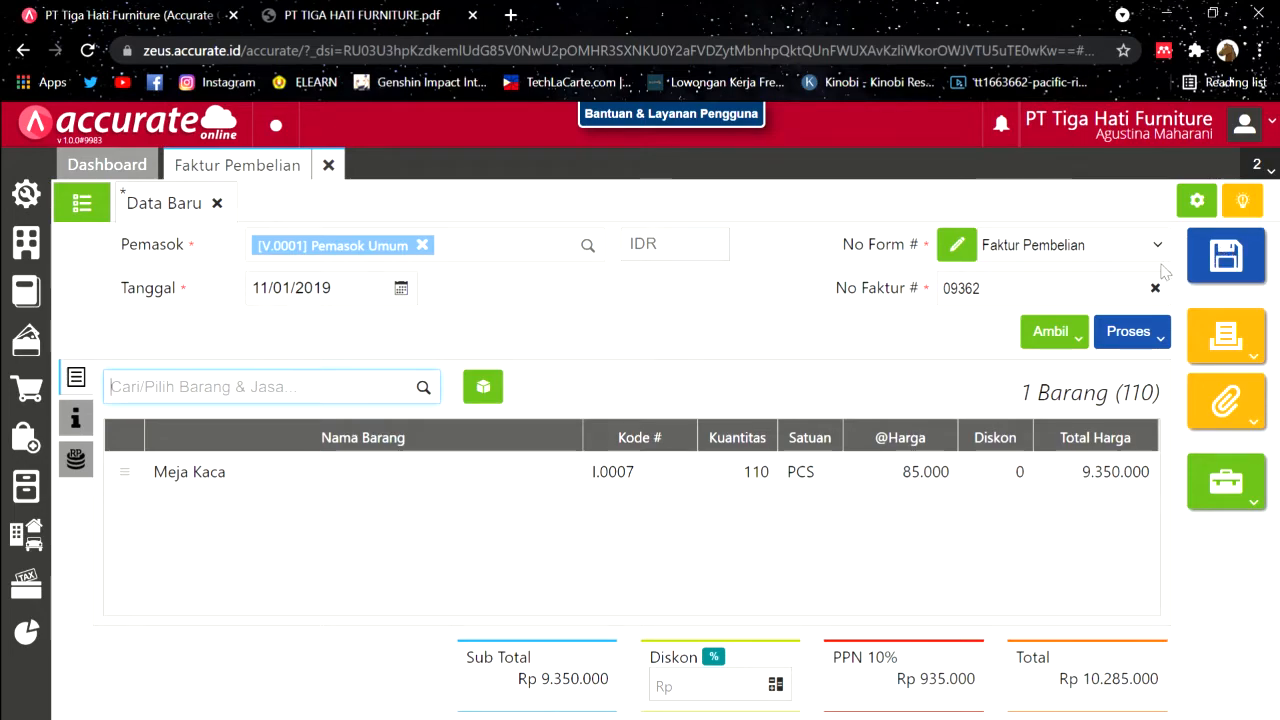
left_click(380, 14)
scroll(746, 428, "up", 1)
scroll(746, 428, "up", 1)
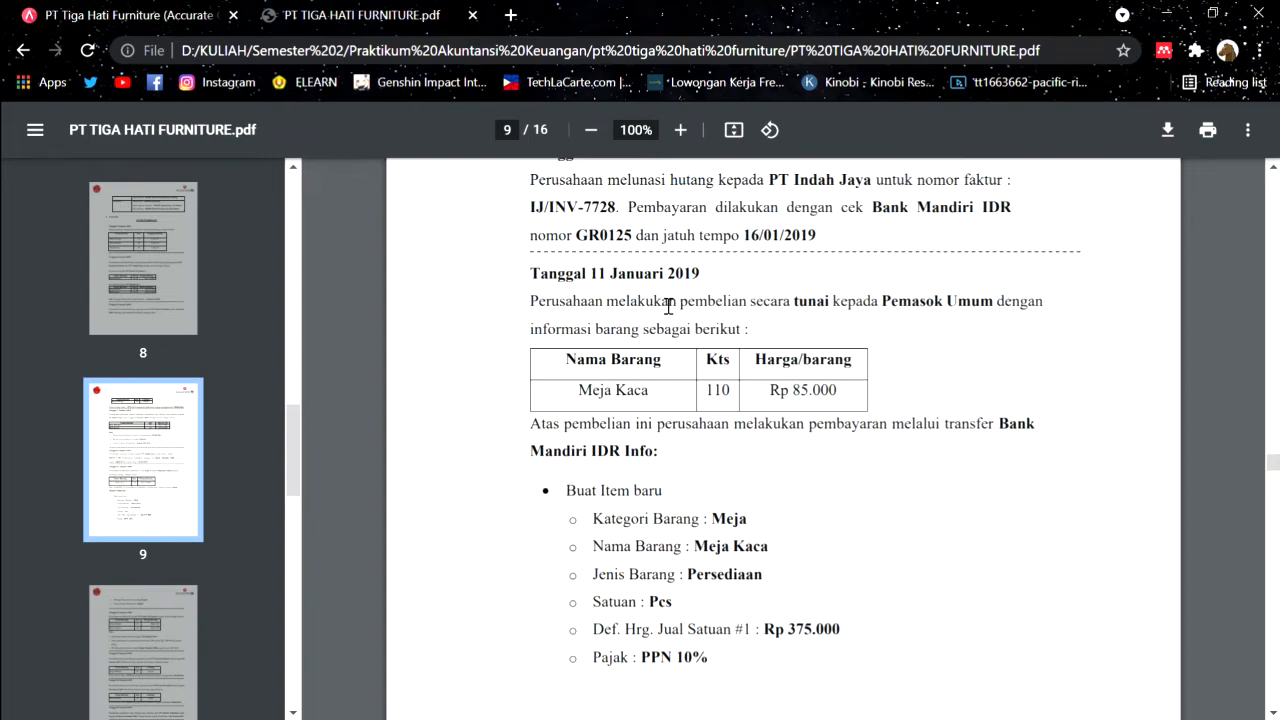
left_click(230, 10)
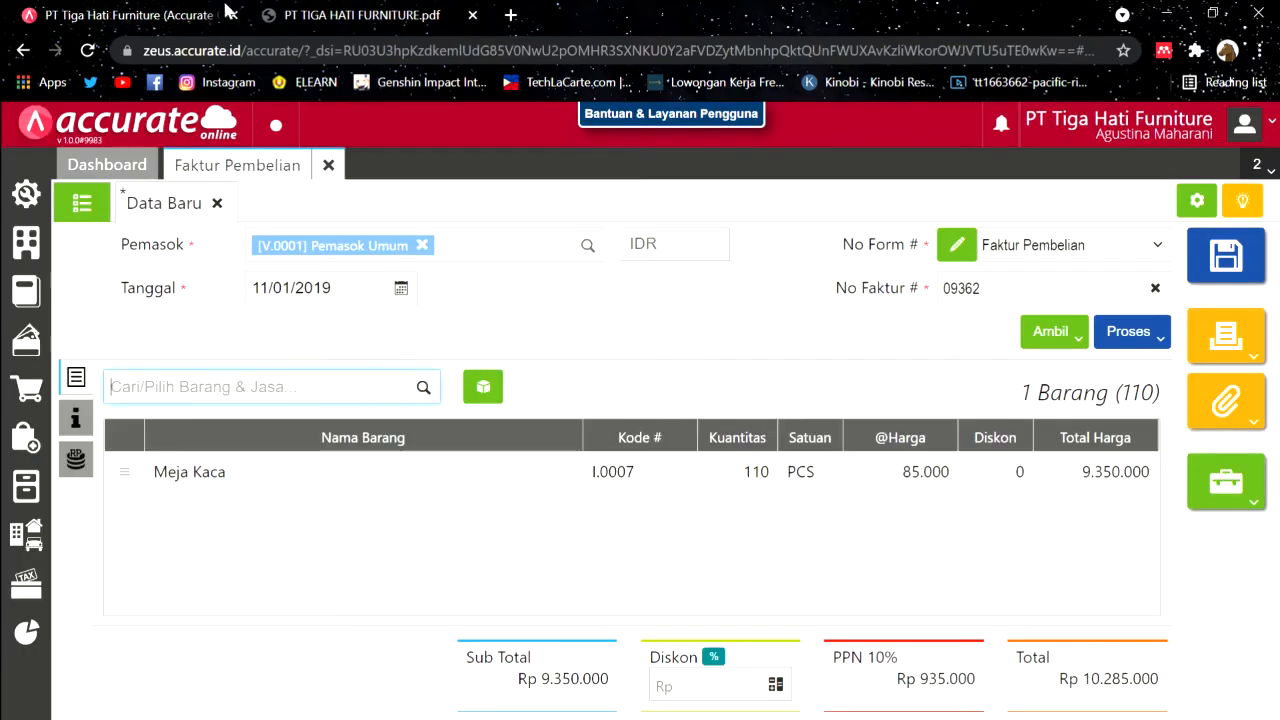
left_click(1148, 340)
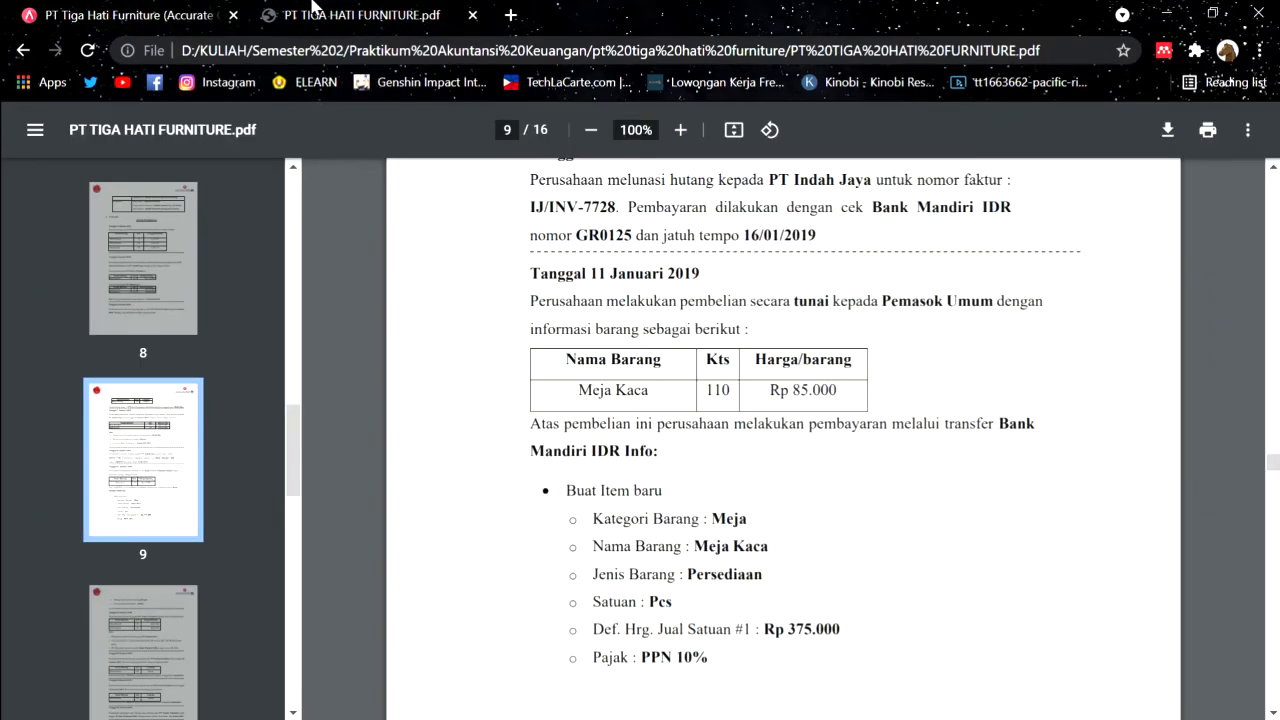
Step: Pay from Bank Mandiri IDR using the Transfer Bank payment method
left_click(312, 12)
scroll(747, 407, "down", 1)
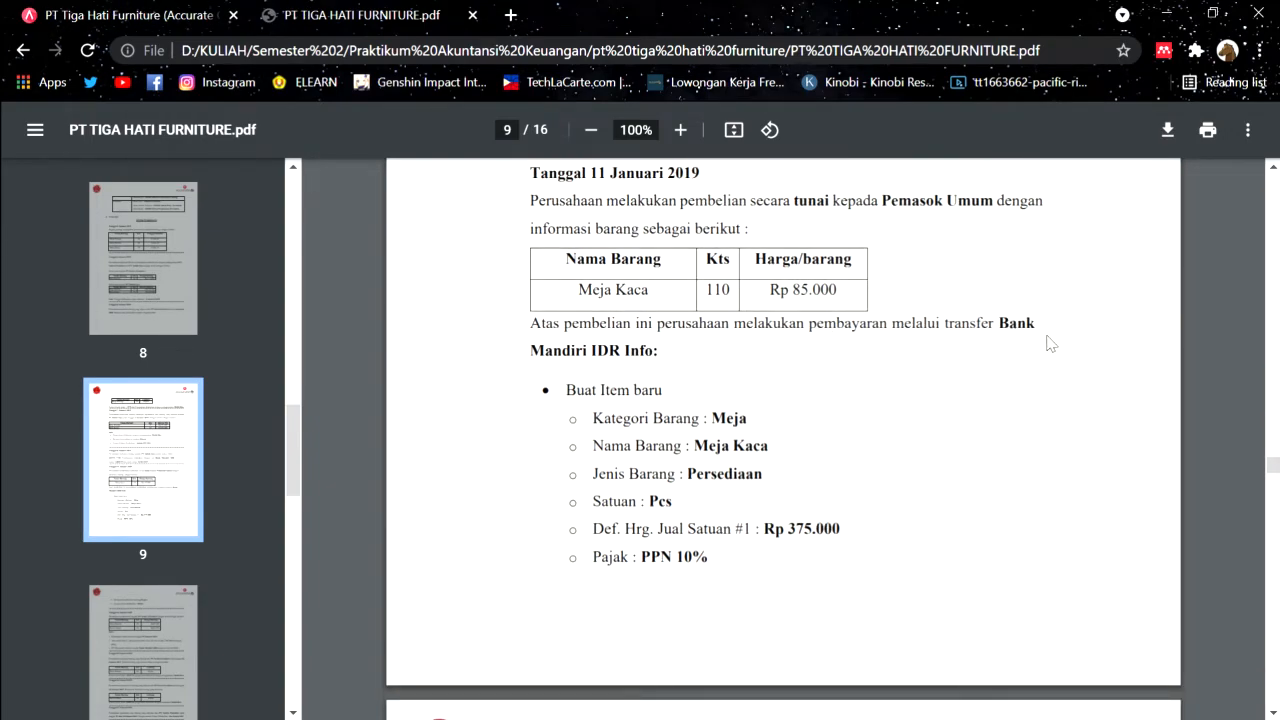
left_click(170, 8)
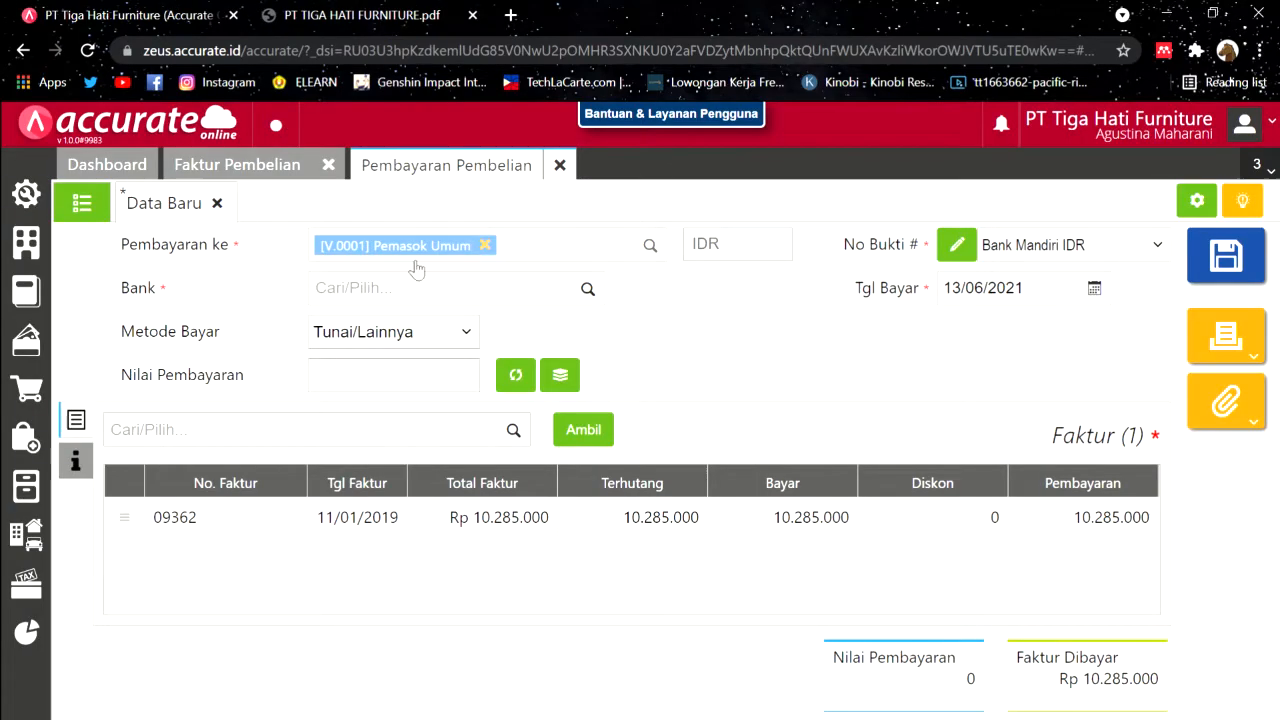
left_click(598, 287)
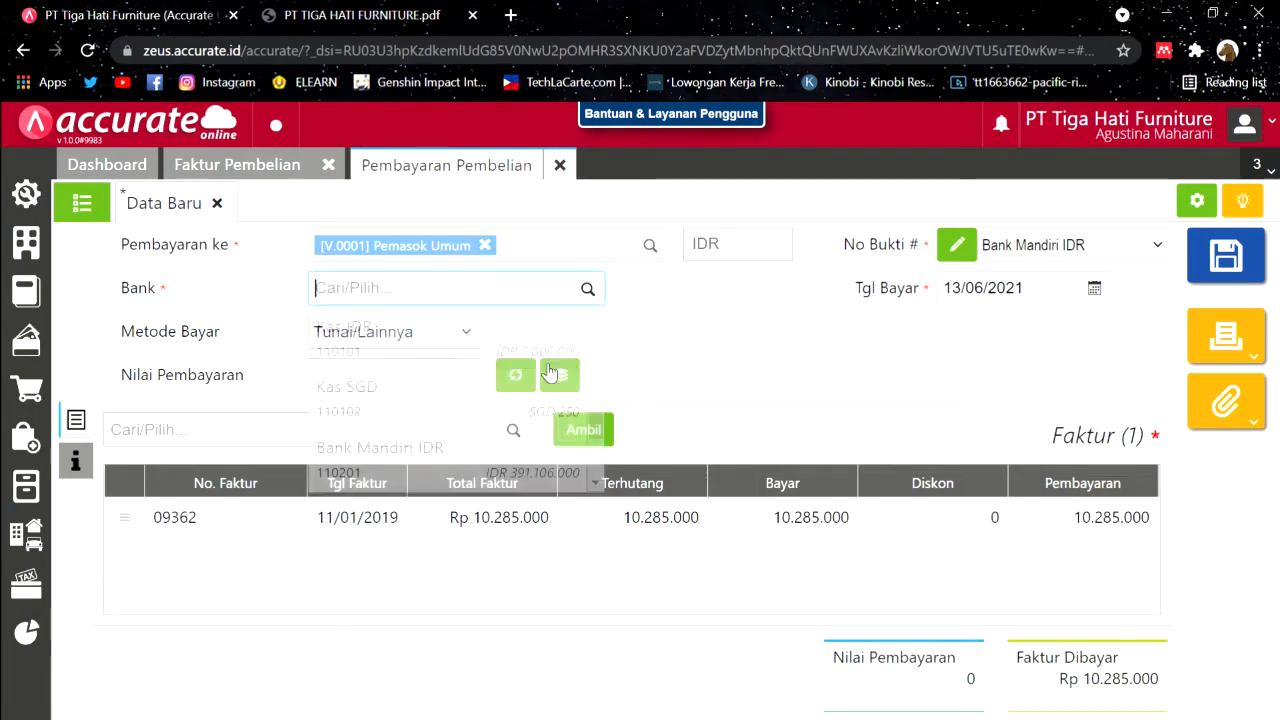
left_click(372, 455)
left_click(423, 334)
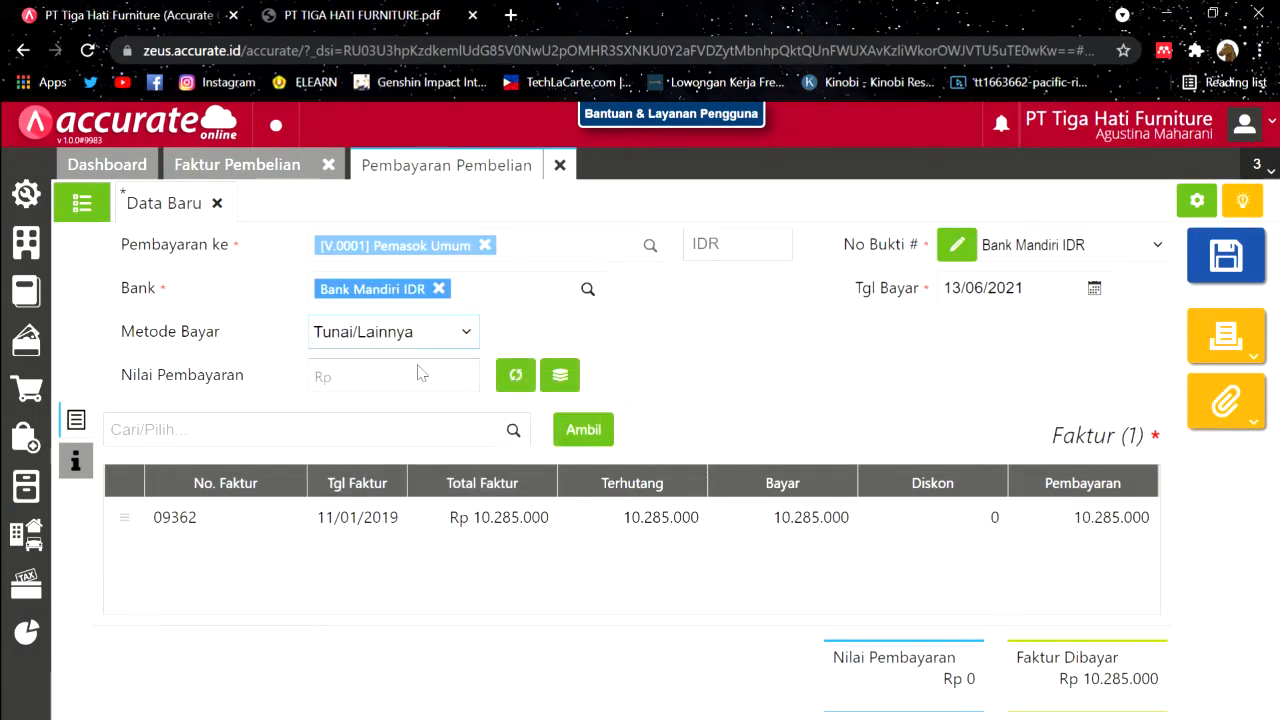
left_click(410, 401)
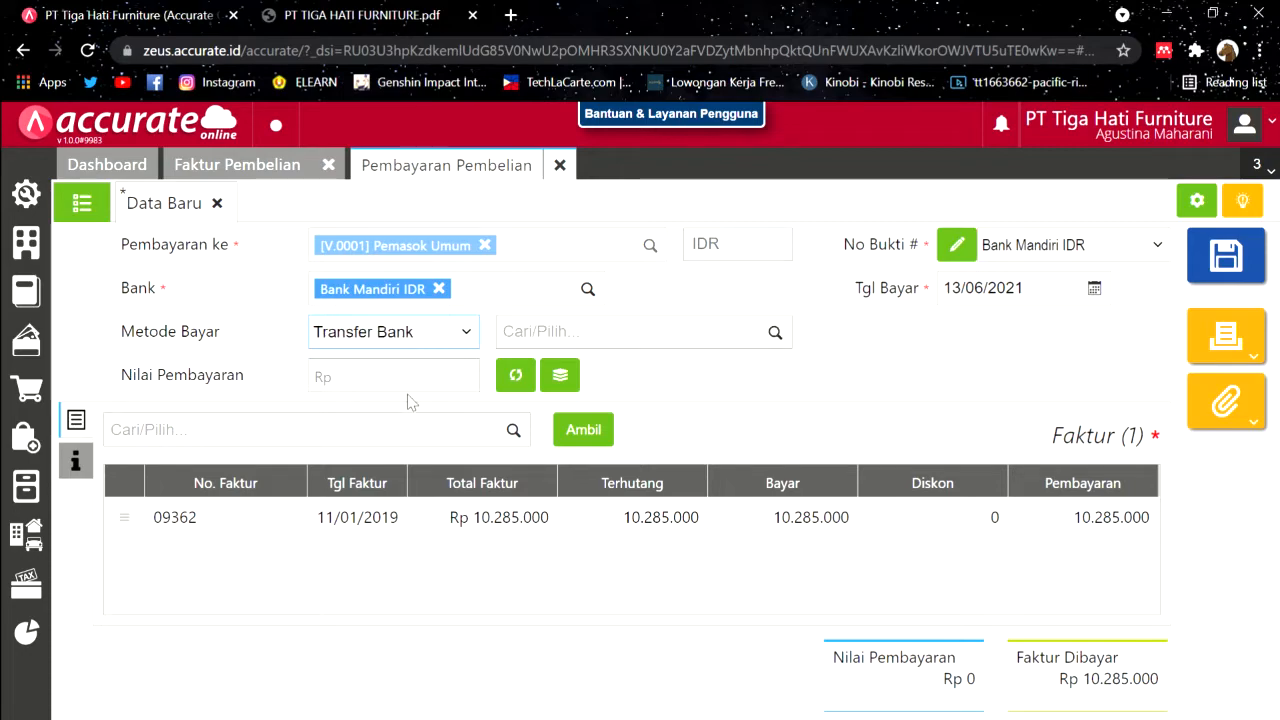
Step: Calculate the payment amount from the invoice and set the payment date to 11/01/2019
left_click(386, 8)
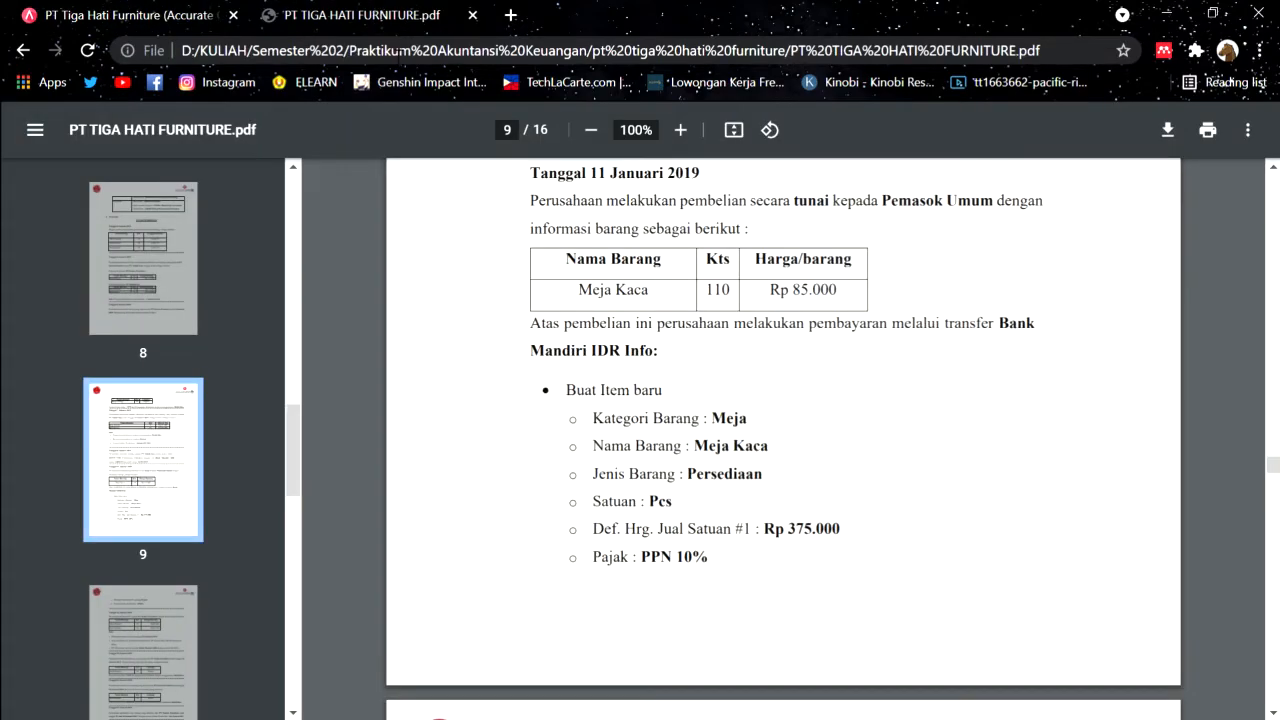
left_click(226, 16)
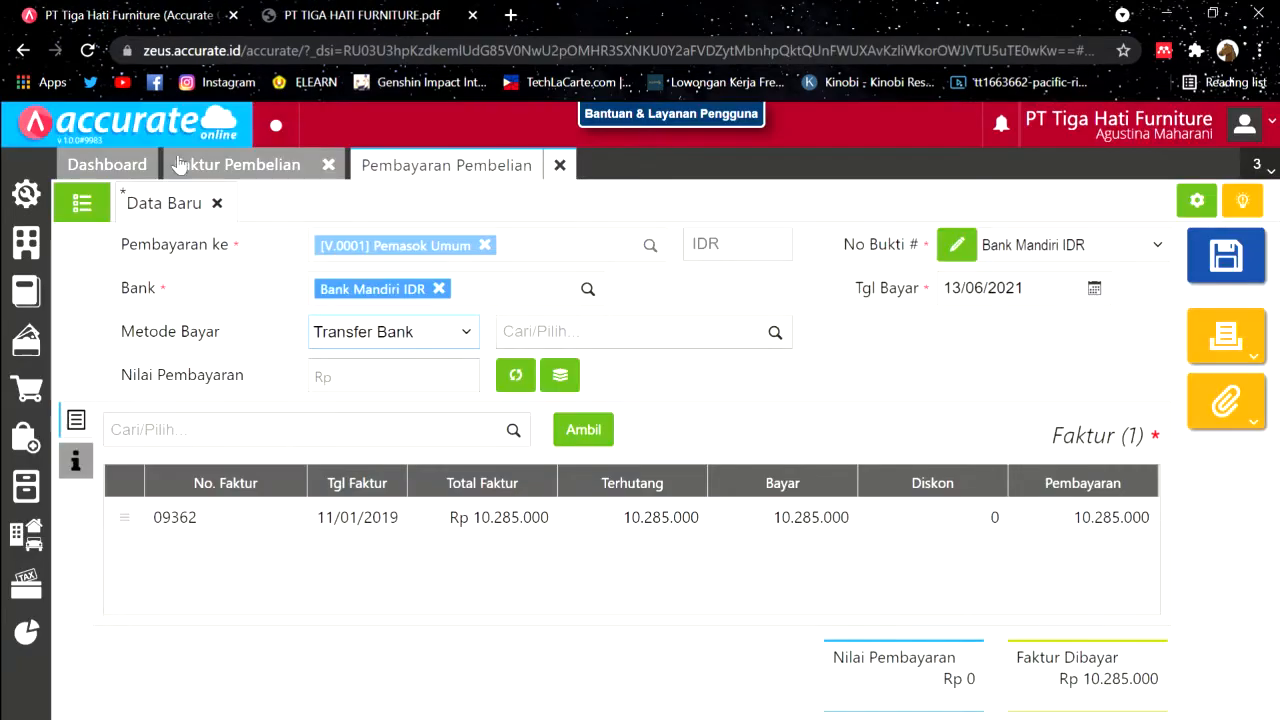
left_click(517, 377)
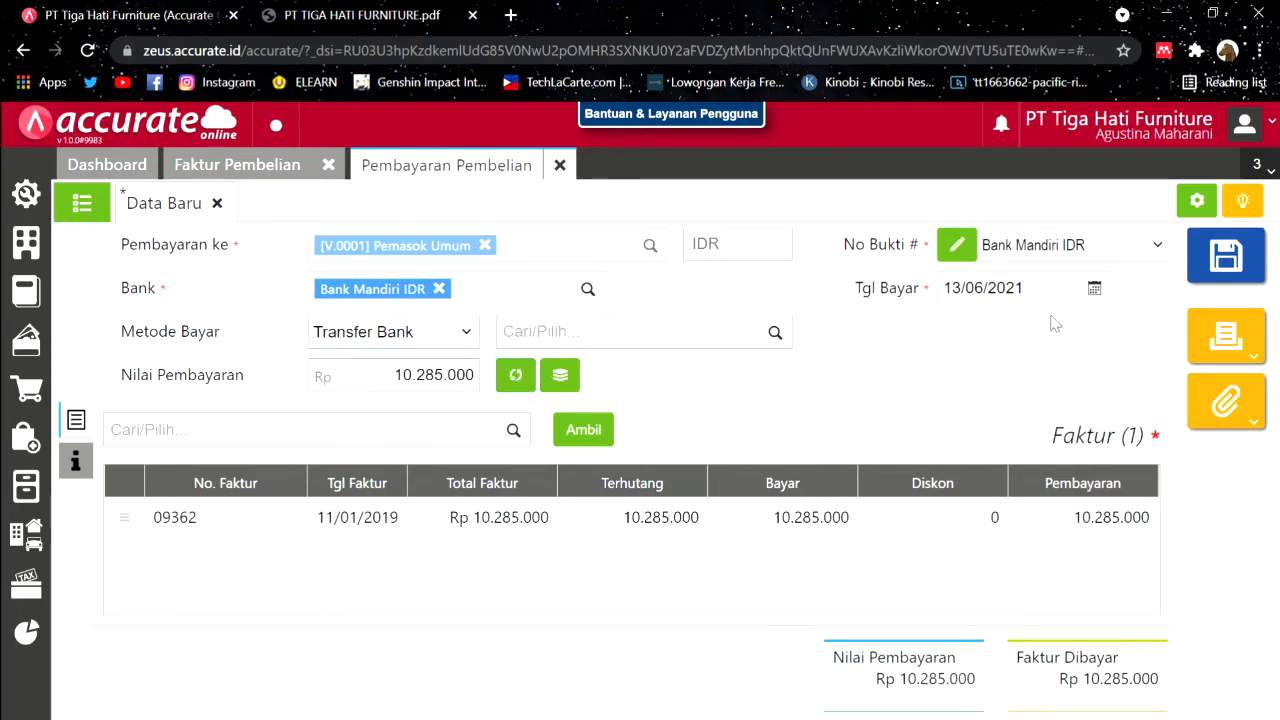
left_click(420, 12)
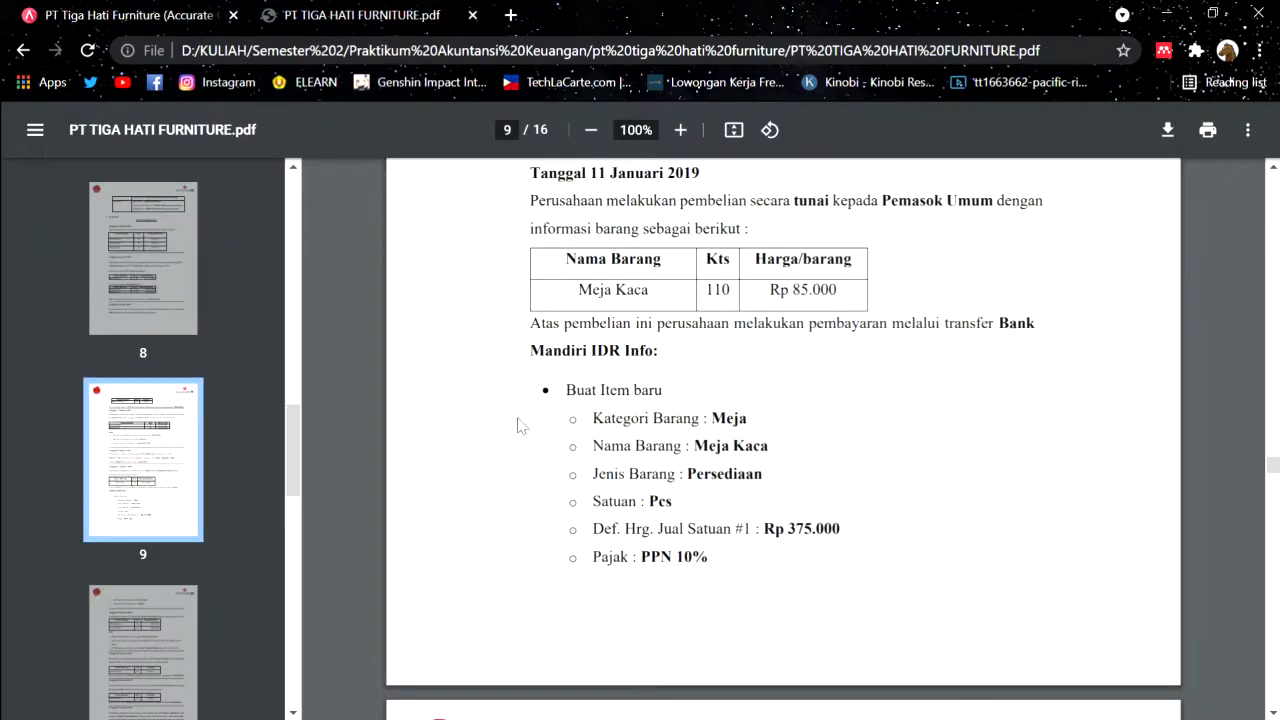
left_click(150, 14)
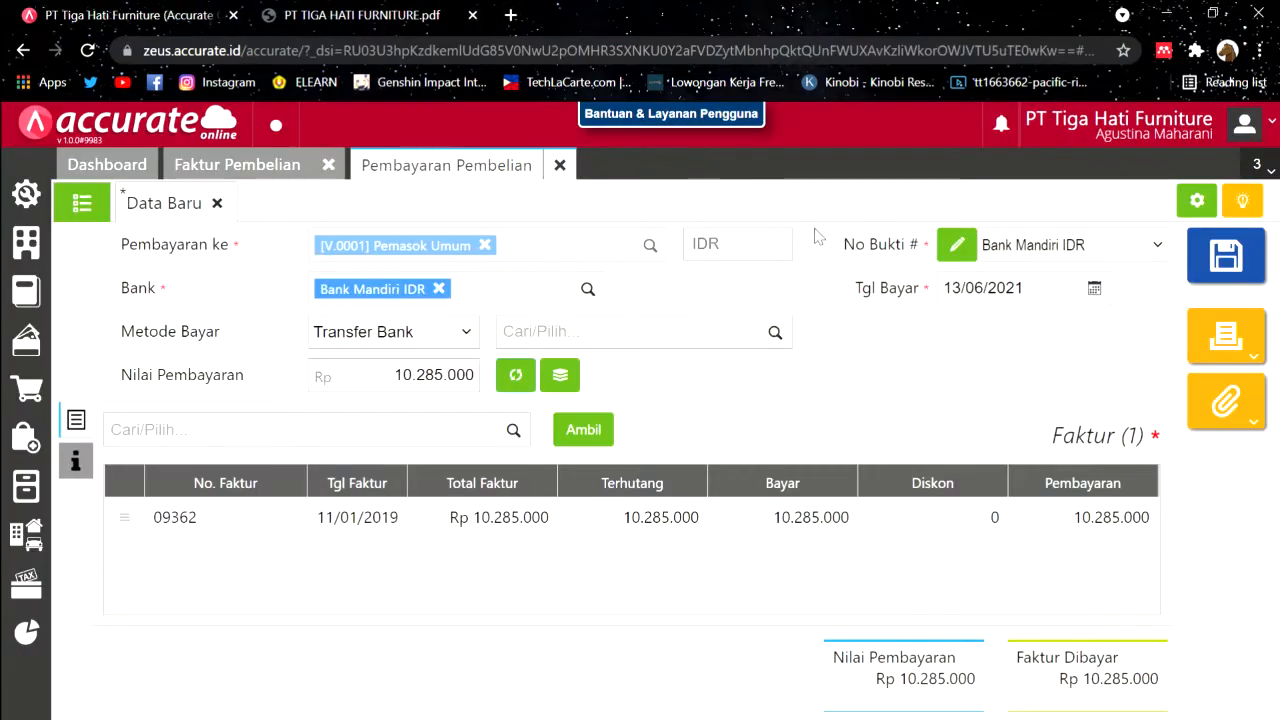
left_click(990, 290)
type("11/01/")
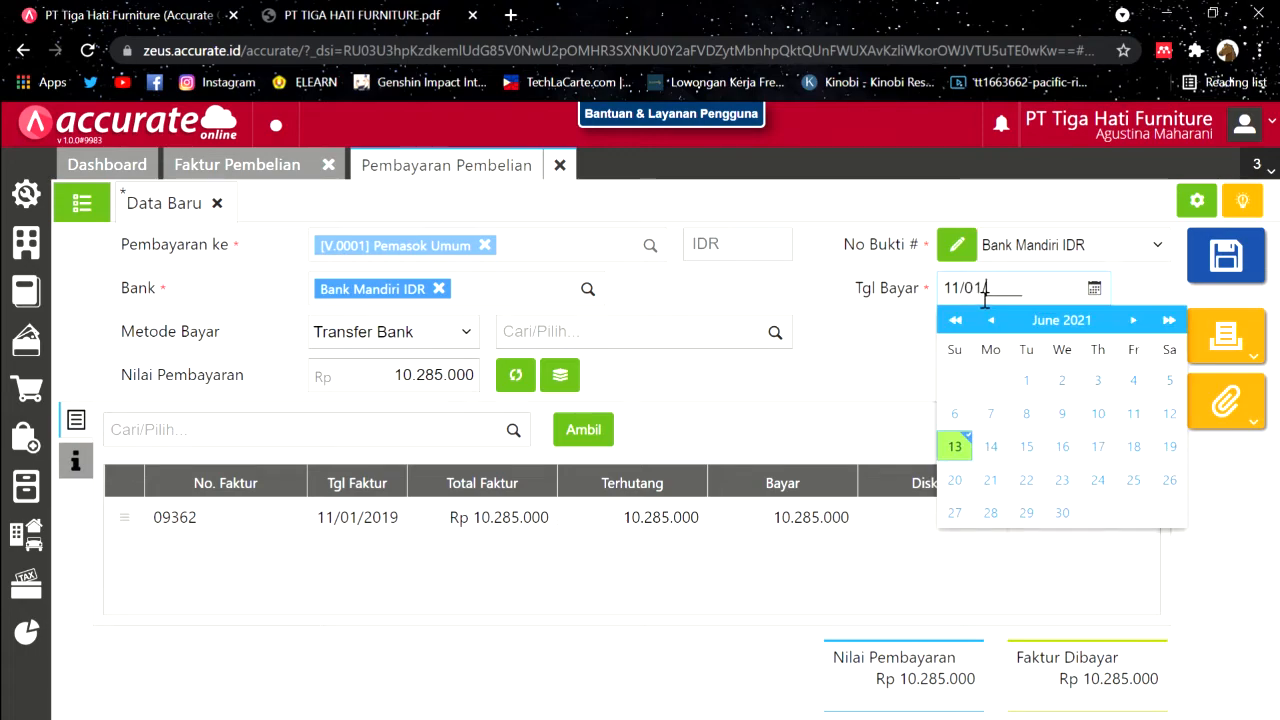
type("2019")
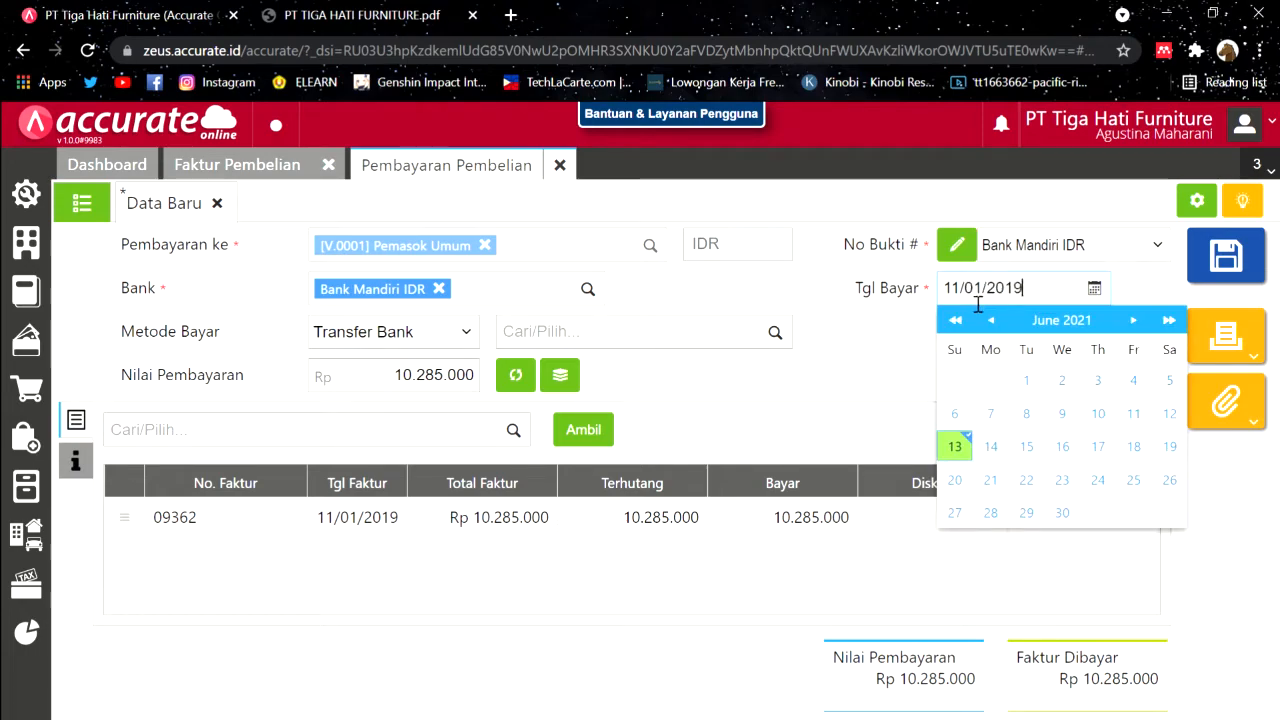
left_click(847, 328)
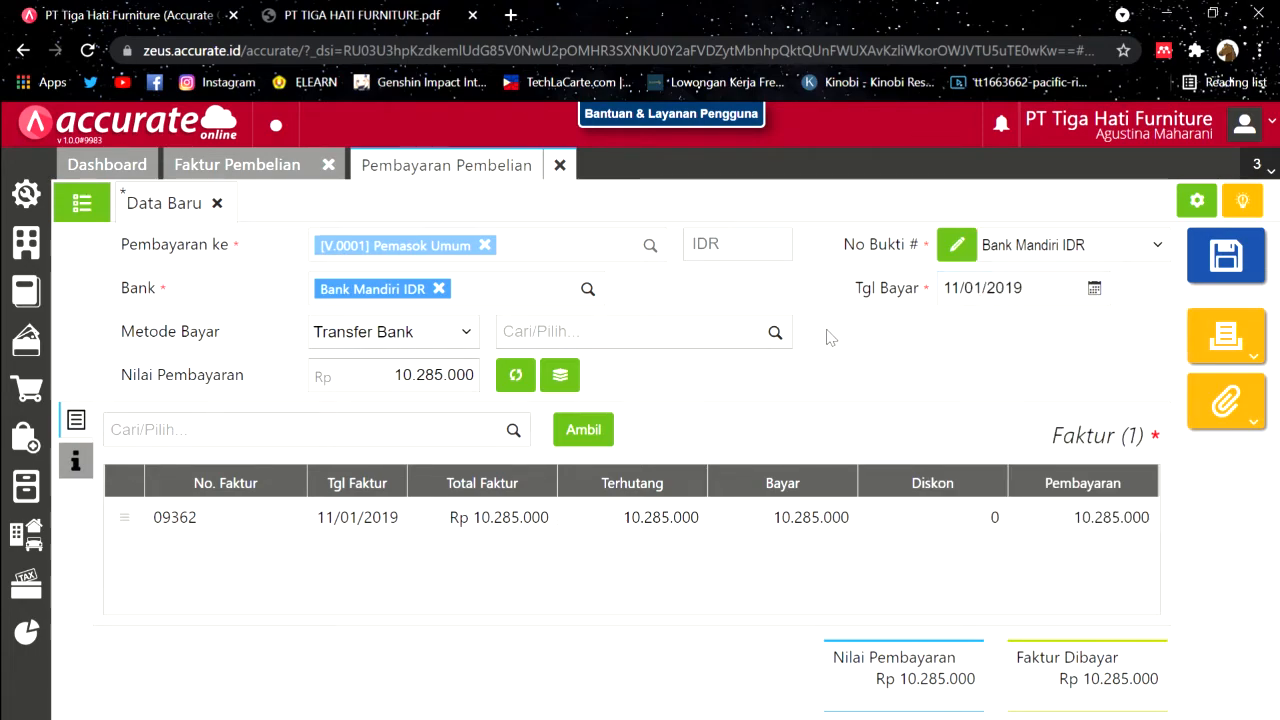
Step: Recalculate the 10.285.000 payment amount and save the payment
left_click(75, 460)
left_click(76, 420)
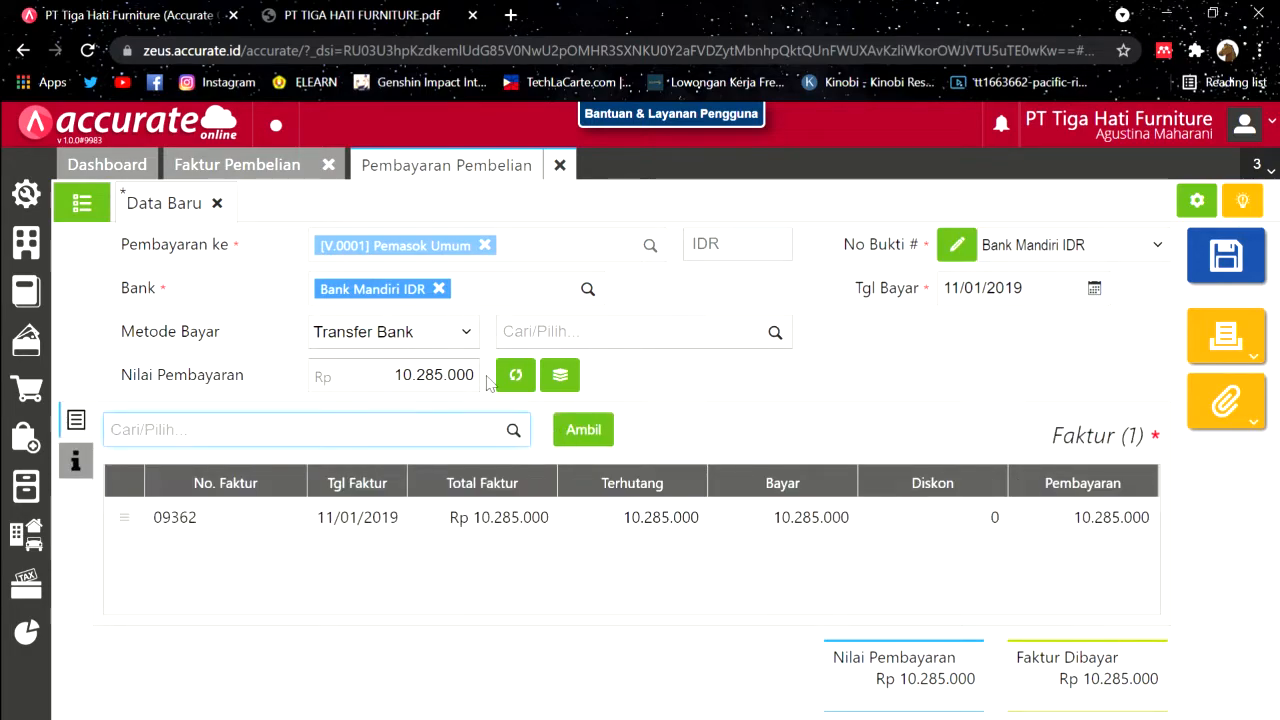
left_click(512, 375)
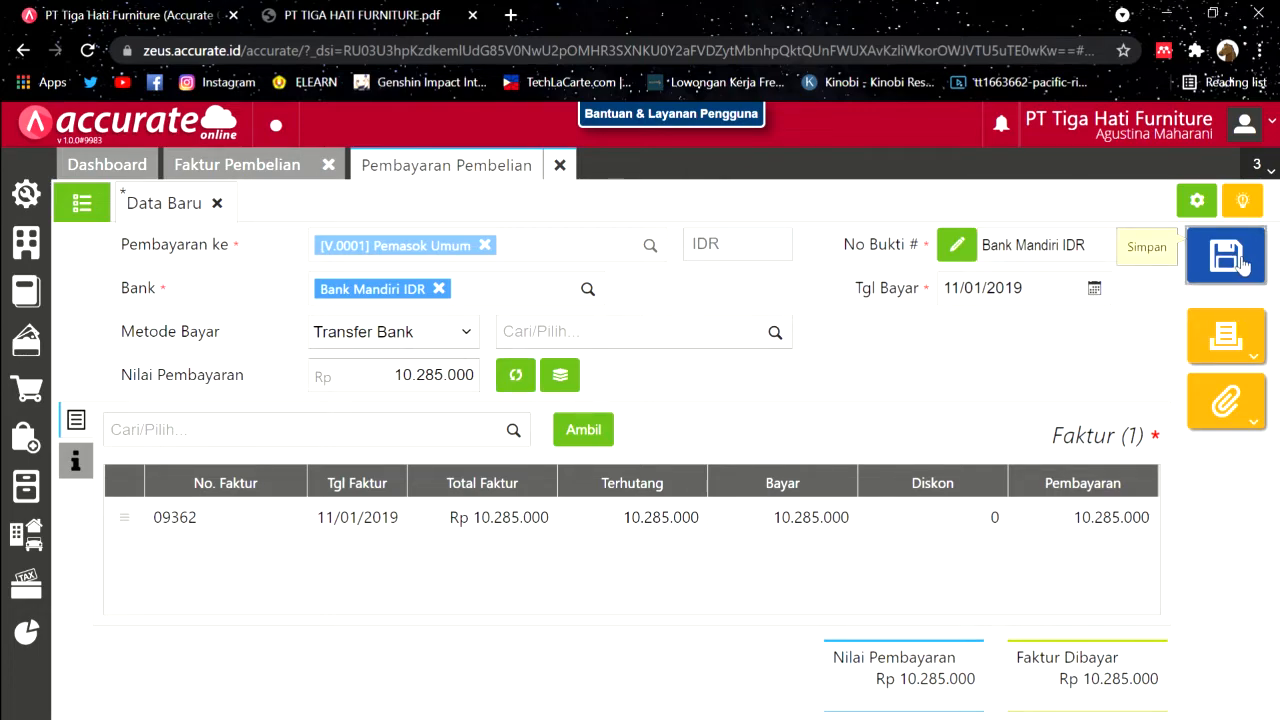
left_click(1238, 262)
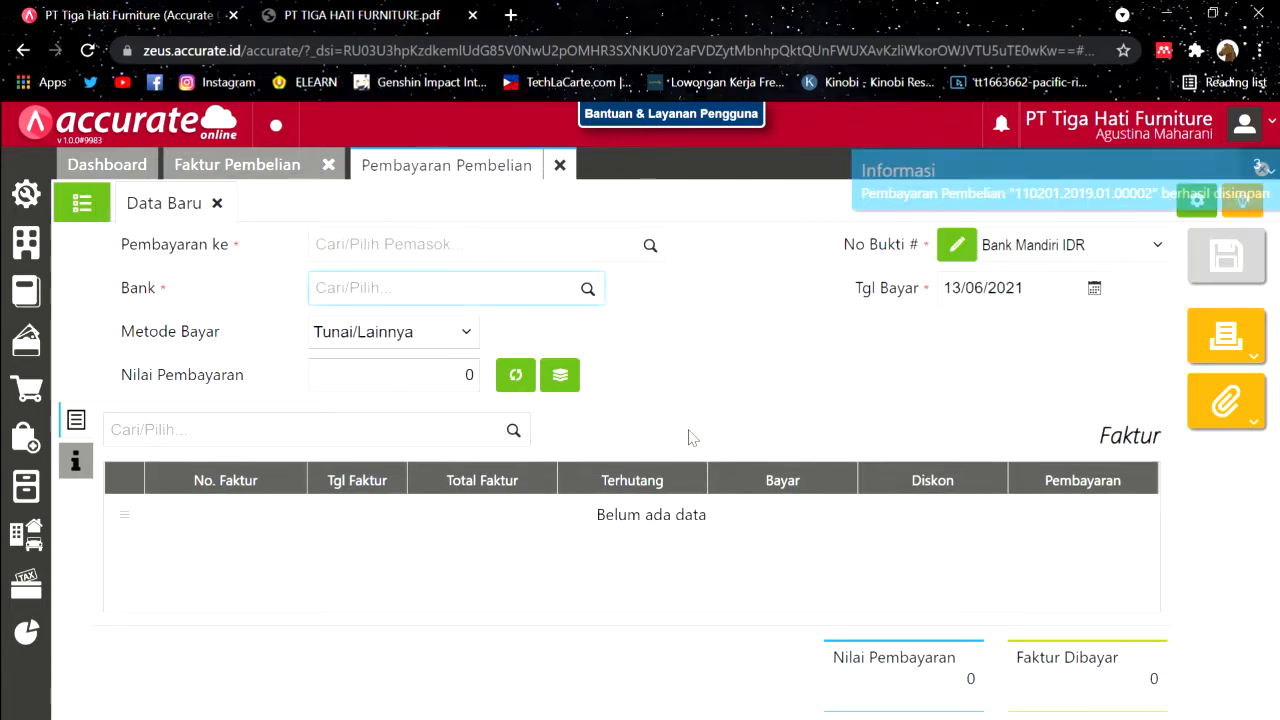
Step: Close the Pembayaran Pembelian and empty Faktur Pembelian tabs, leaving the Dashboard
left_click(560, 165)
left_click(390, 12)
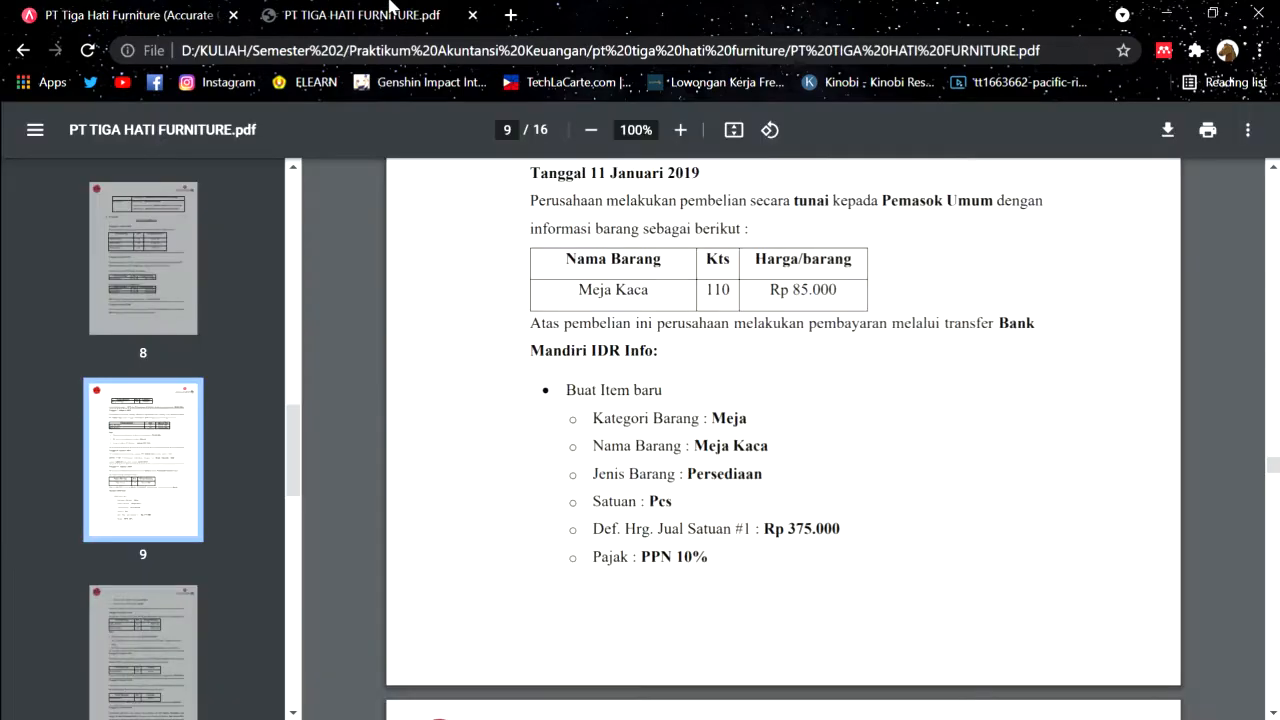
scroll(551, 403, "down", 3)
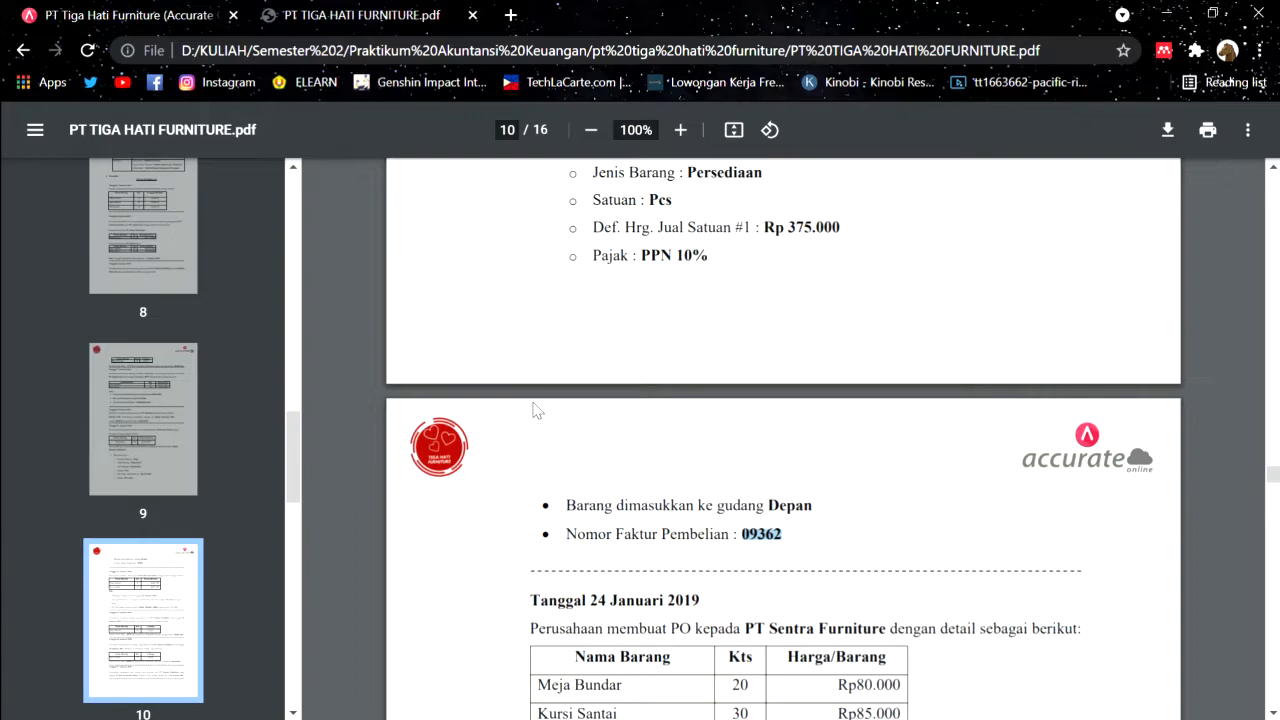
scroll(537, 410, "down", 1)
left_click(160, 12)
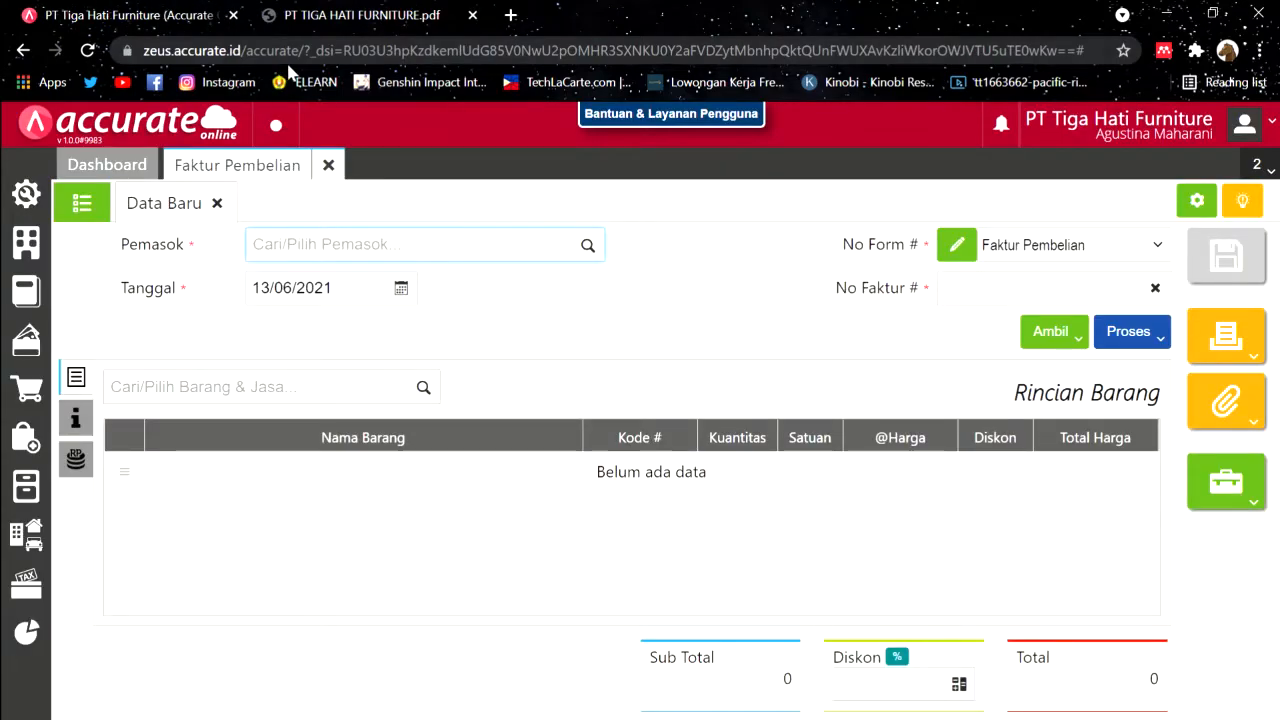
left_click(328, 165)
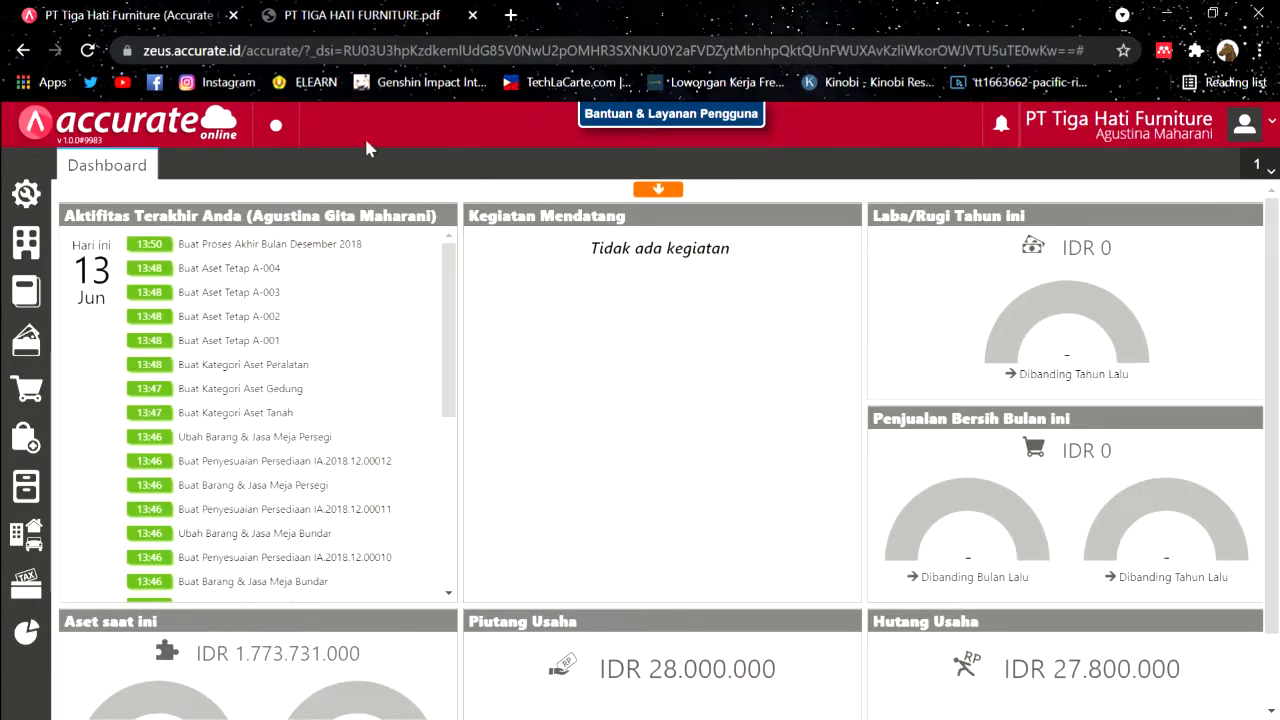
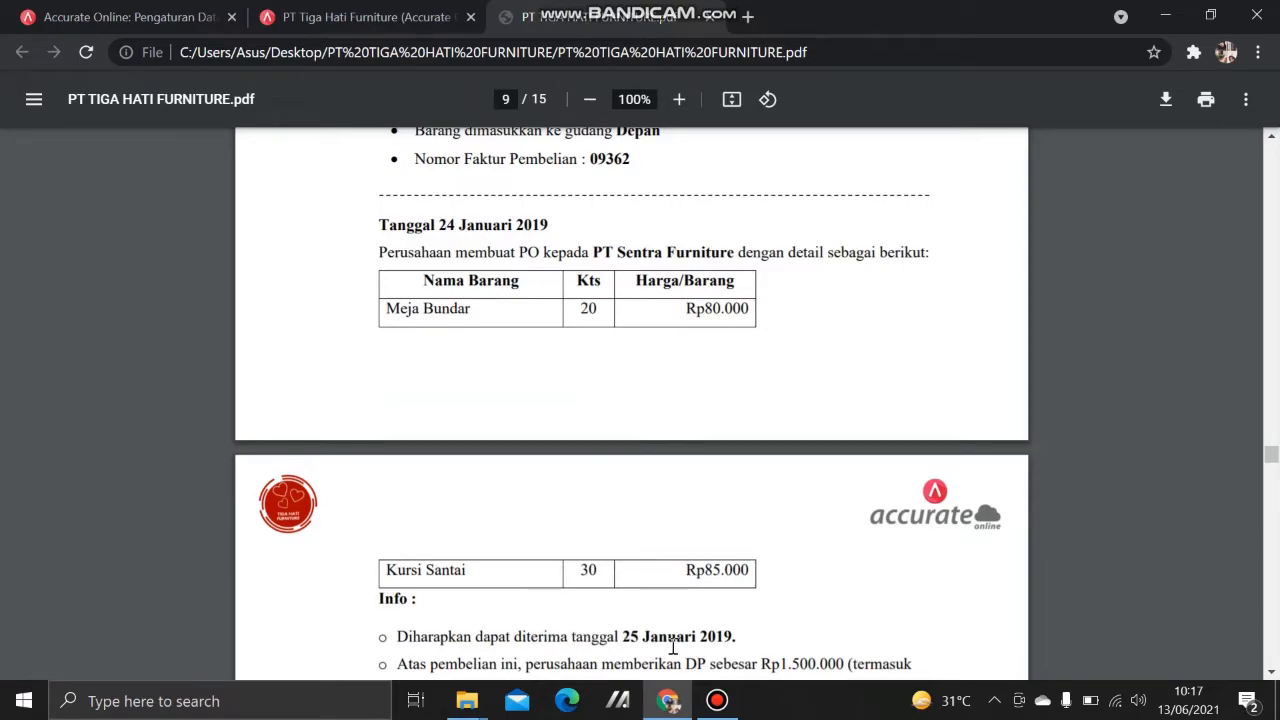
Step: Read the 24 January 2019 PT Sentra Furniture PO in the PDF, then go to Accurate's Pembelian menu
scroll(673, 647, "down", 1)
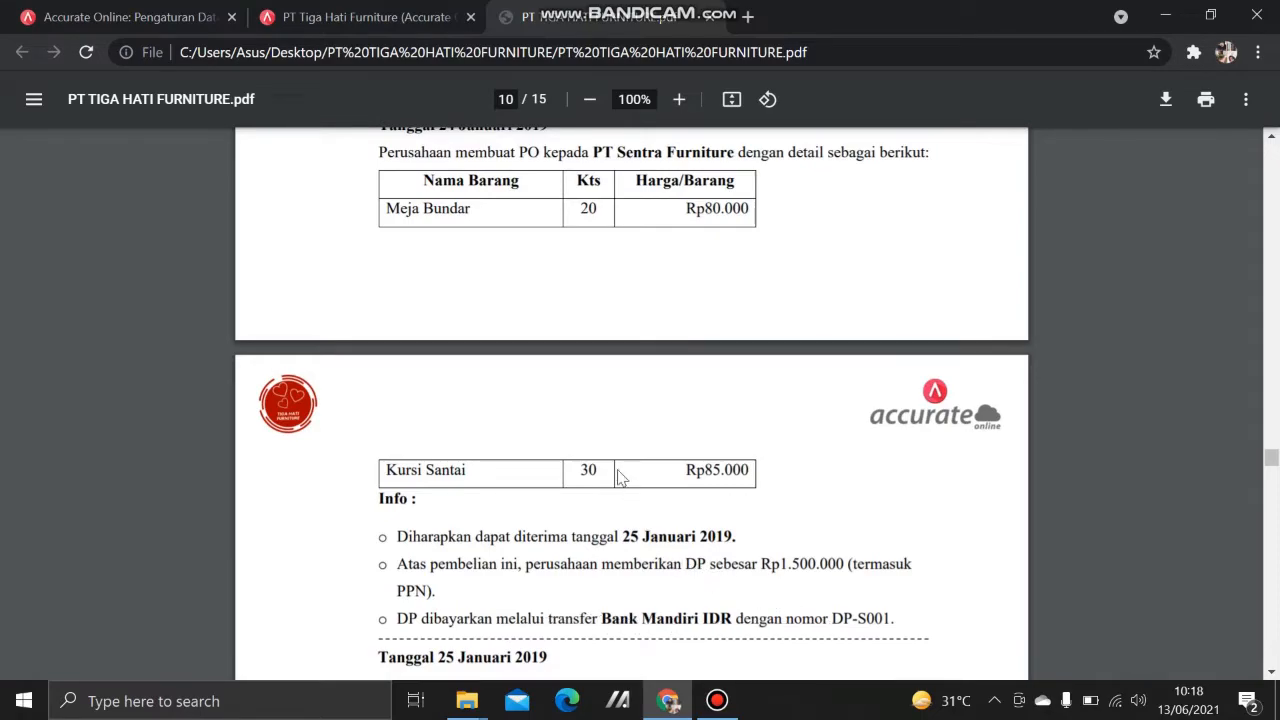
left_click(360, 17)
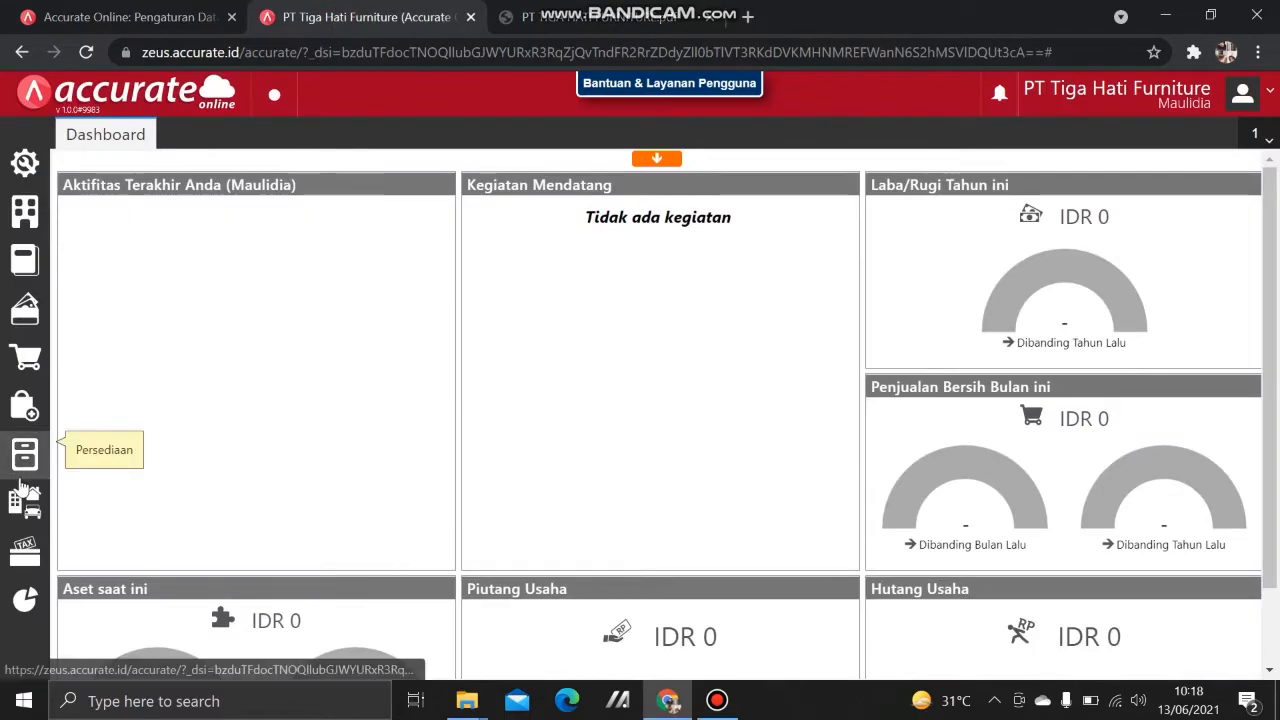
left_click(24, 405)
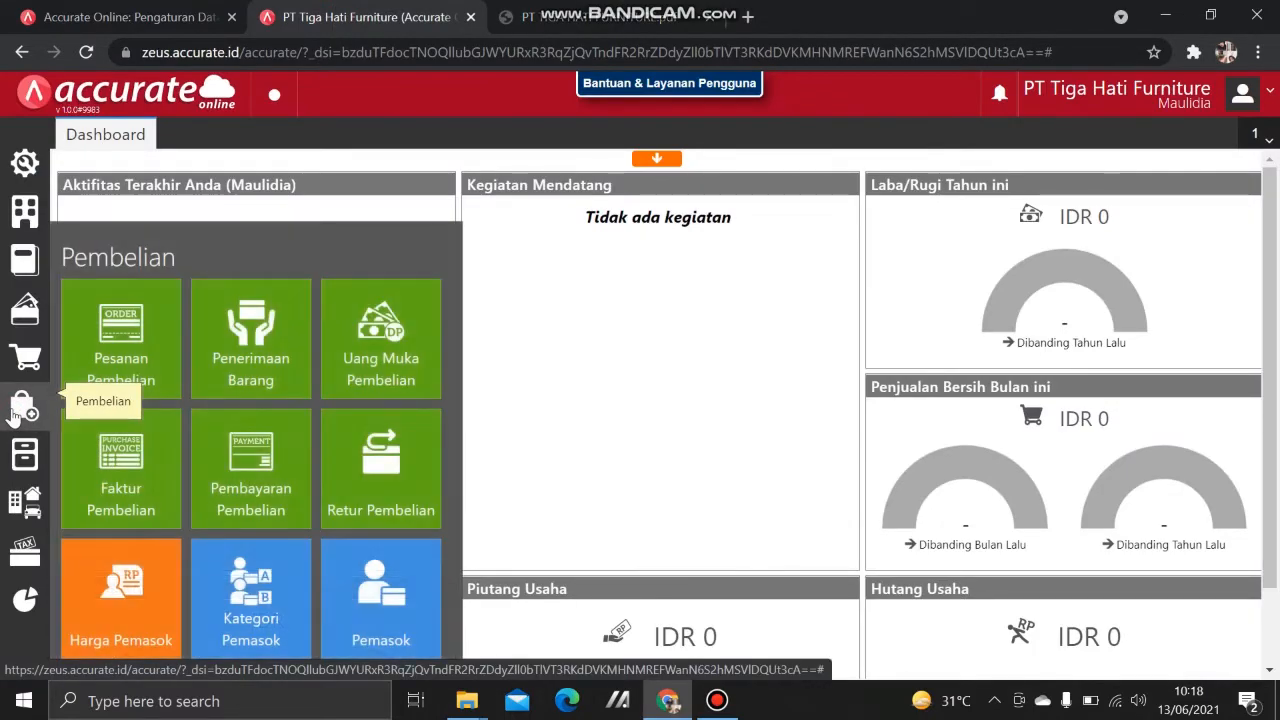
Step: Start a purchase order for supplier PT Sentra Furniture dated 24/01/2019
left_click(141, 331)
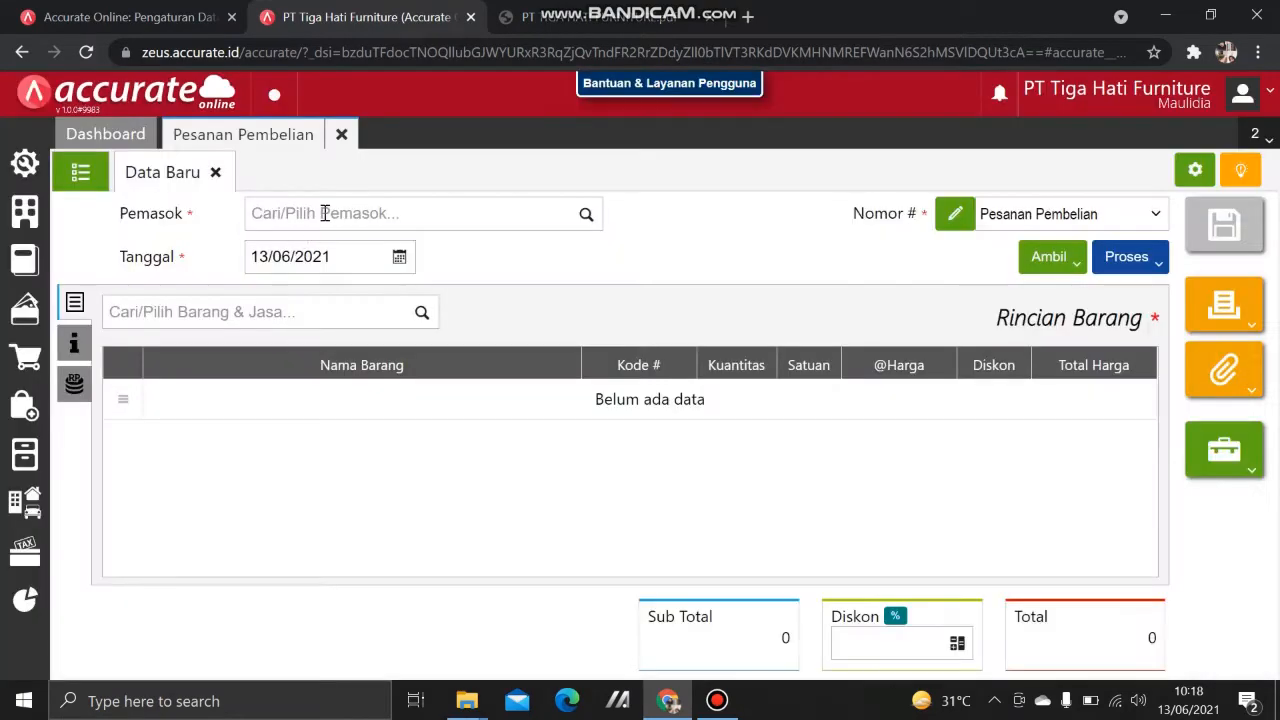
left_click(325, 213)
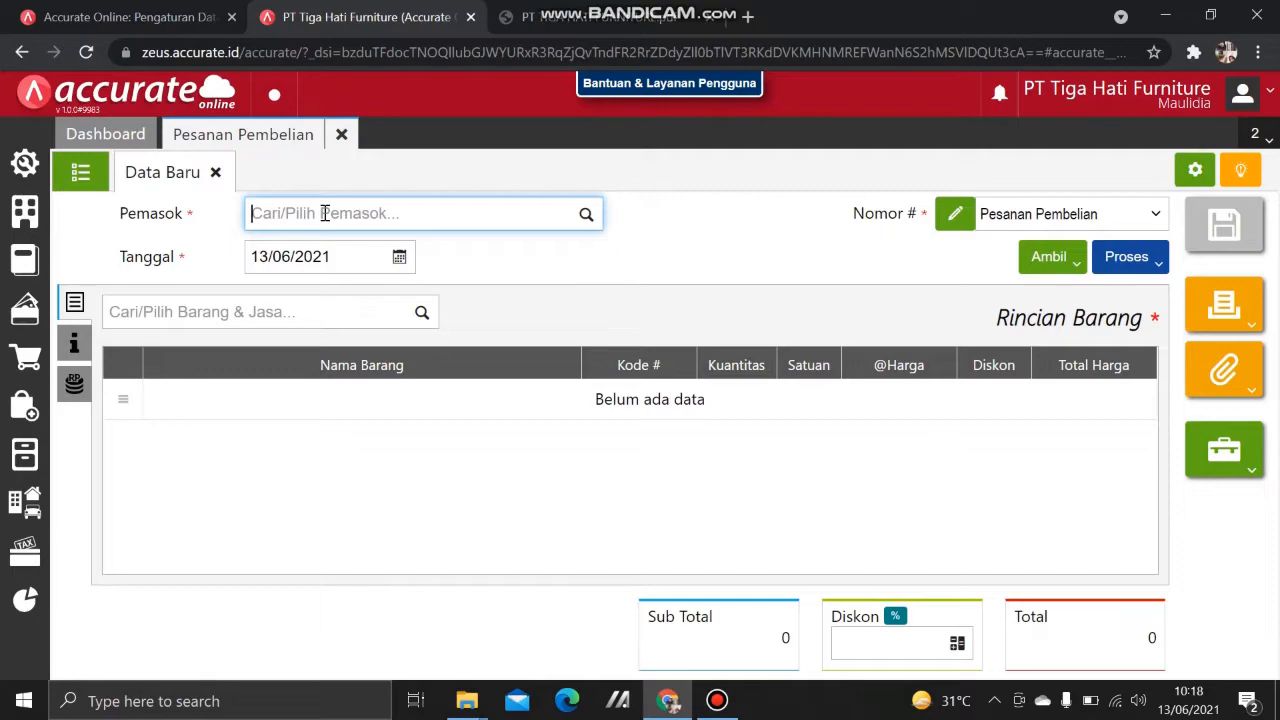
type("s")
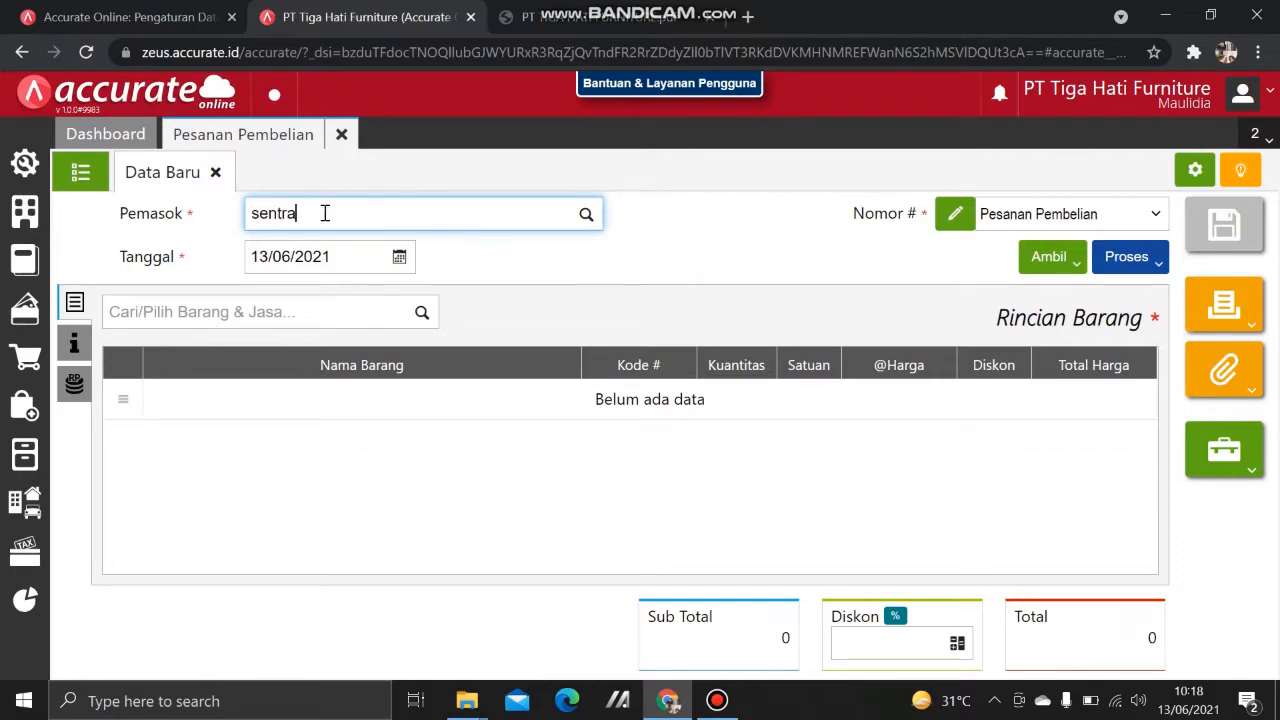
type("entra")
left_click(343, 251)
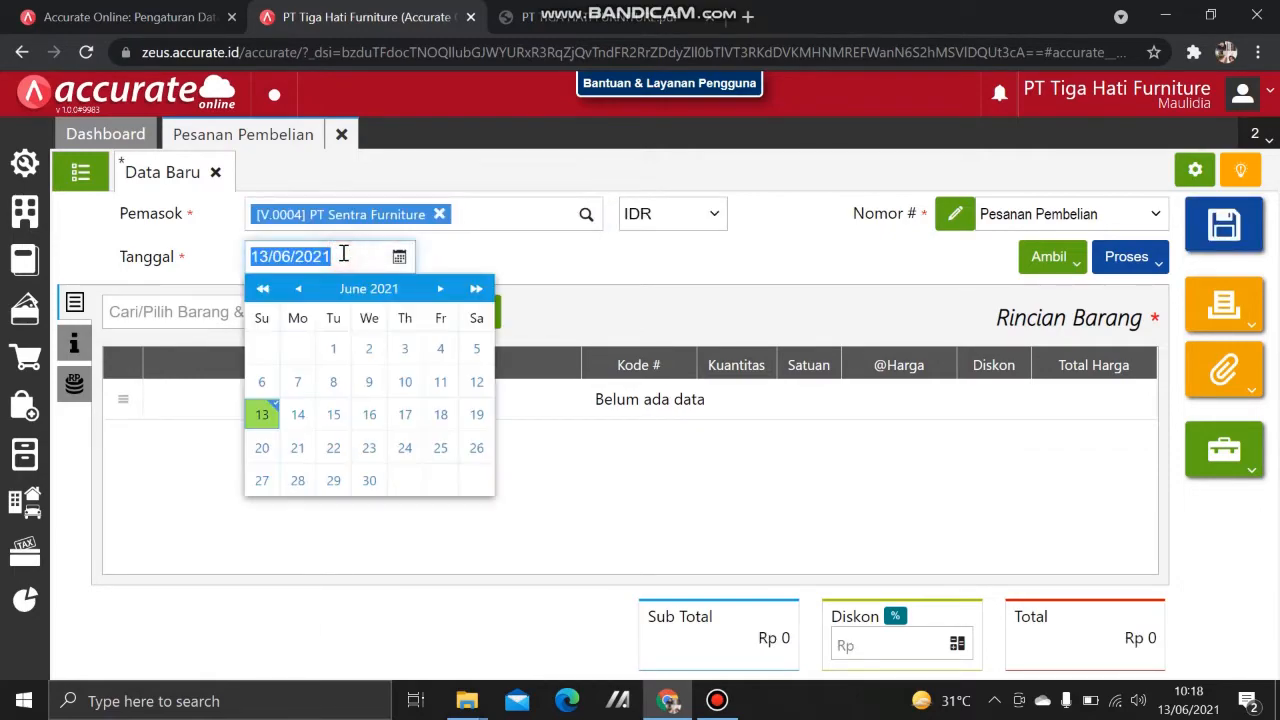
type("24/01/20")
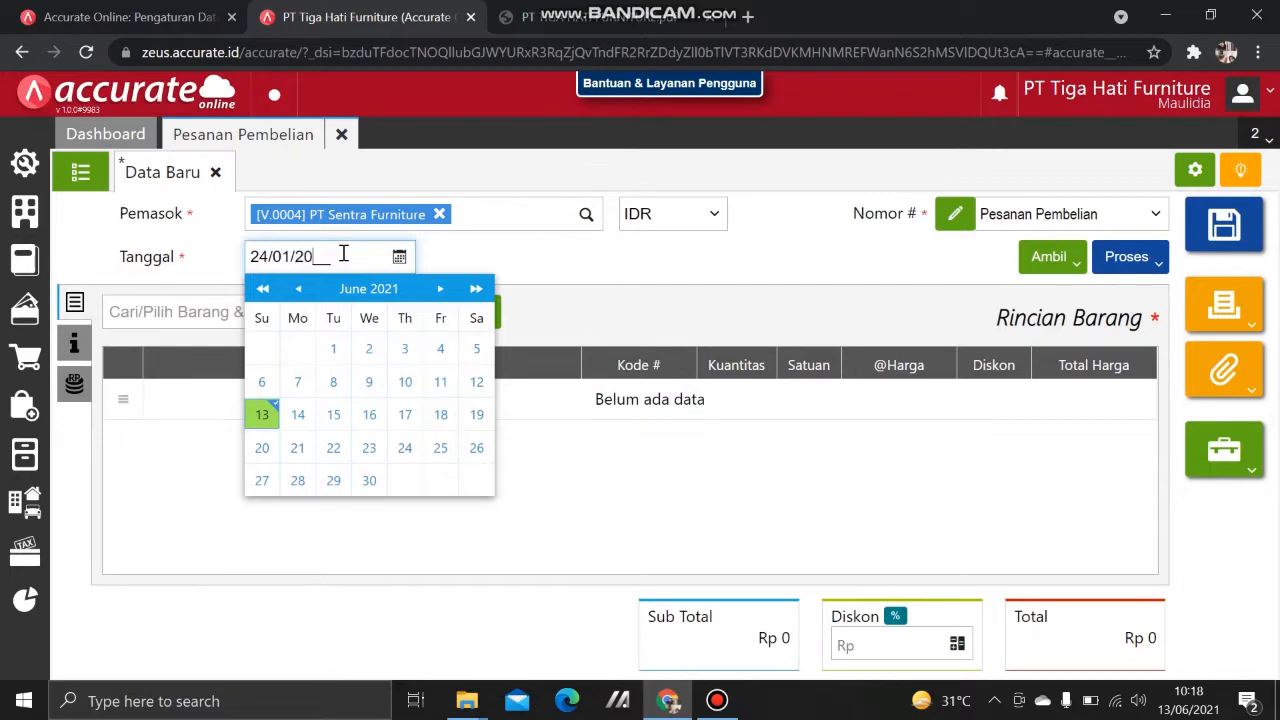
type("19")
left_click(734, 306)
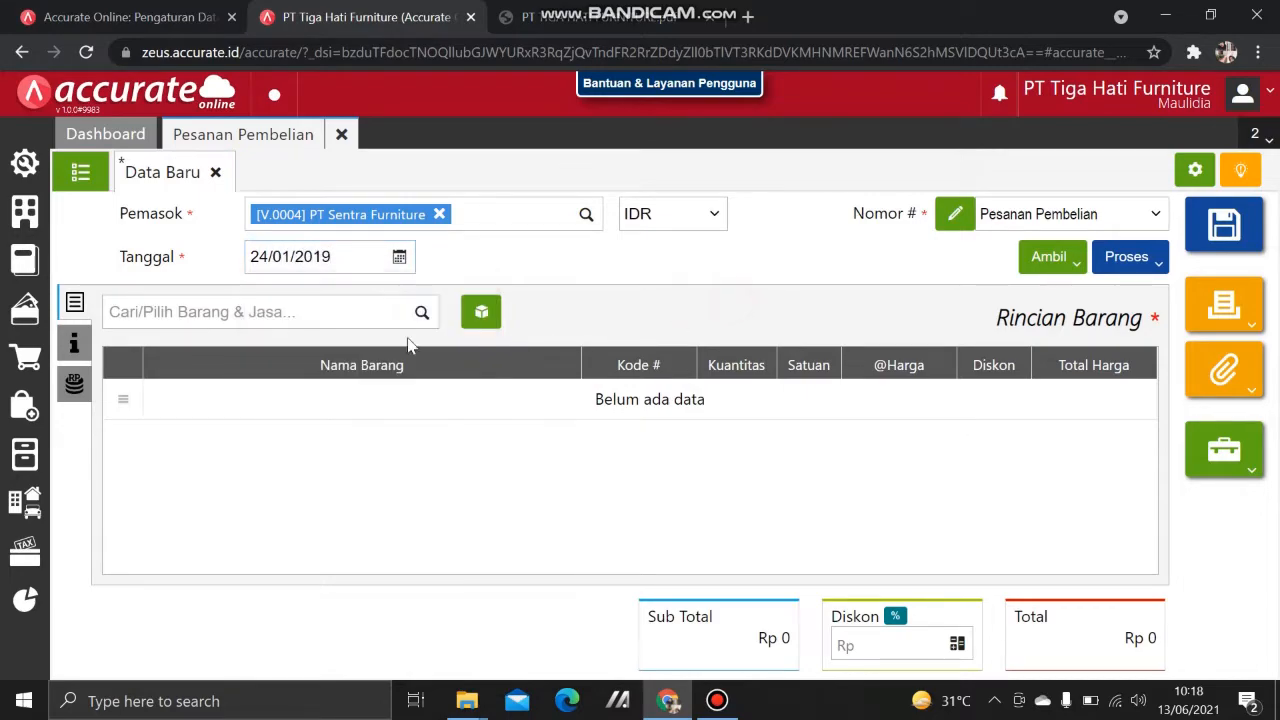
Step: Add 20 Meja Bundar at 80.000 to the order
left_click(240, 313)
type("meja")
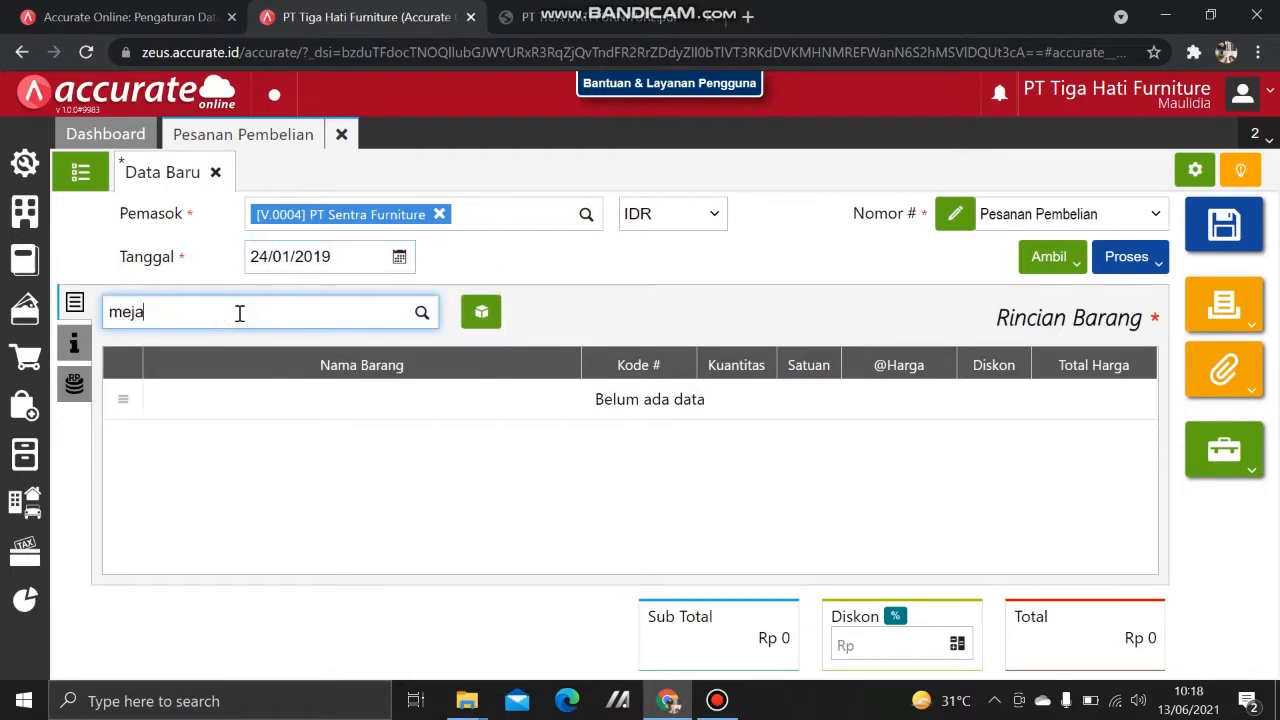
type(" bundar")
left_click(300, 350)
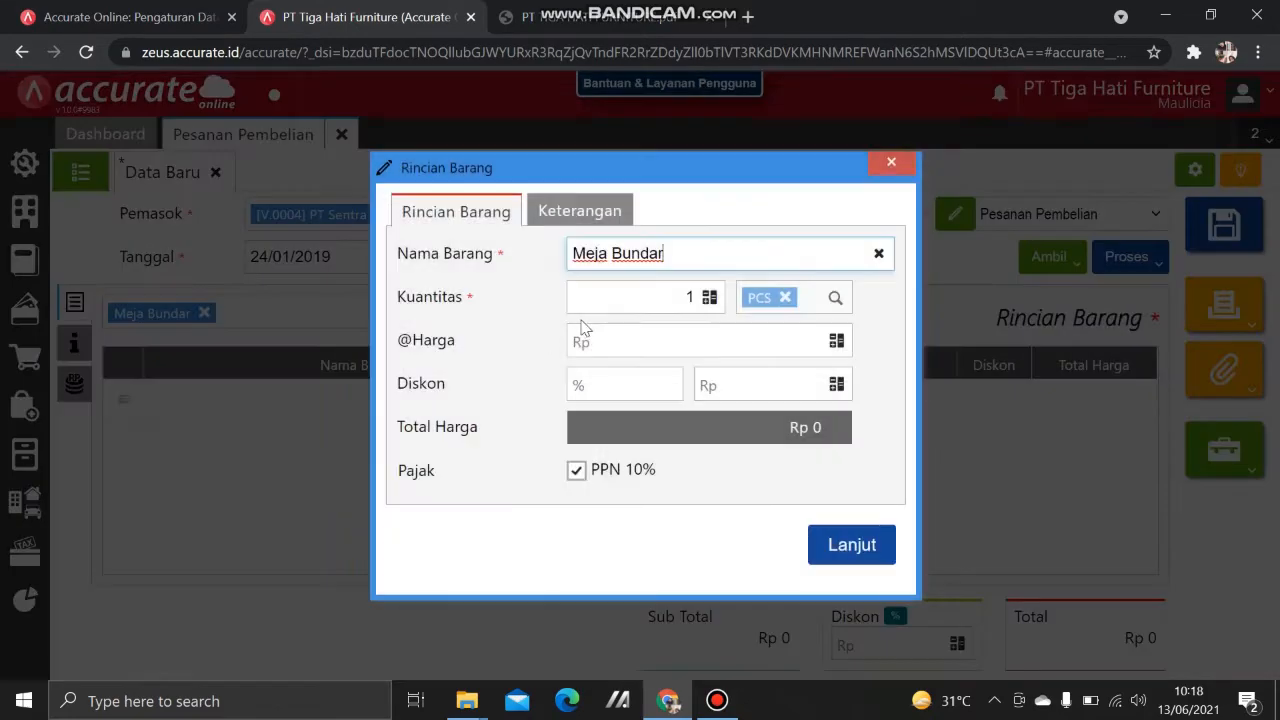
left_click(693, 304)
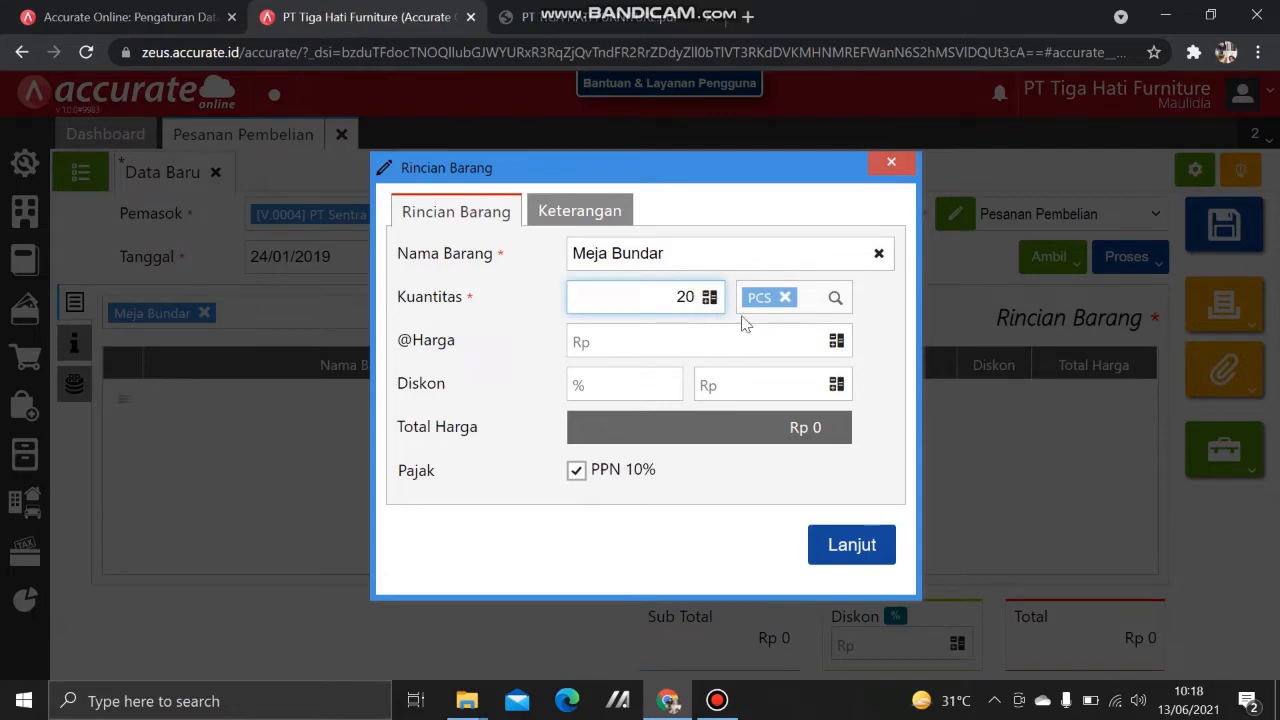
left_click(793, 340)
type("80.0")
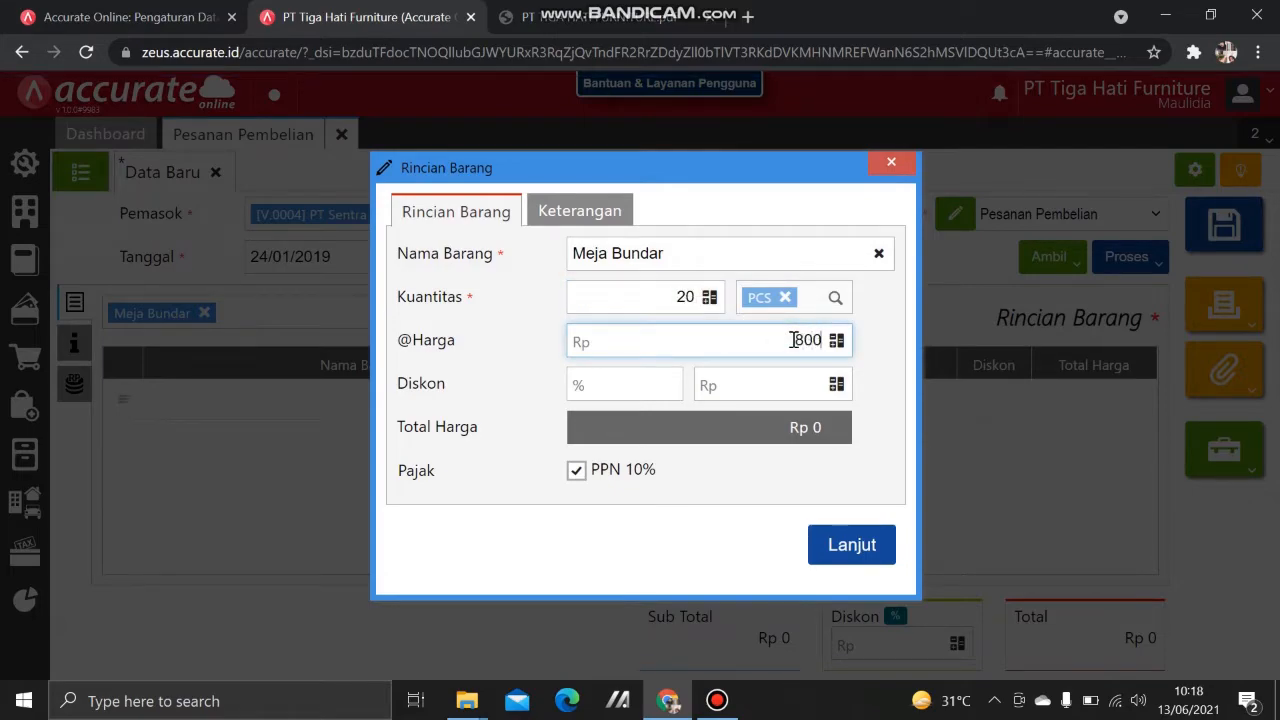
type("00")
left_click(851, 544)
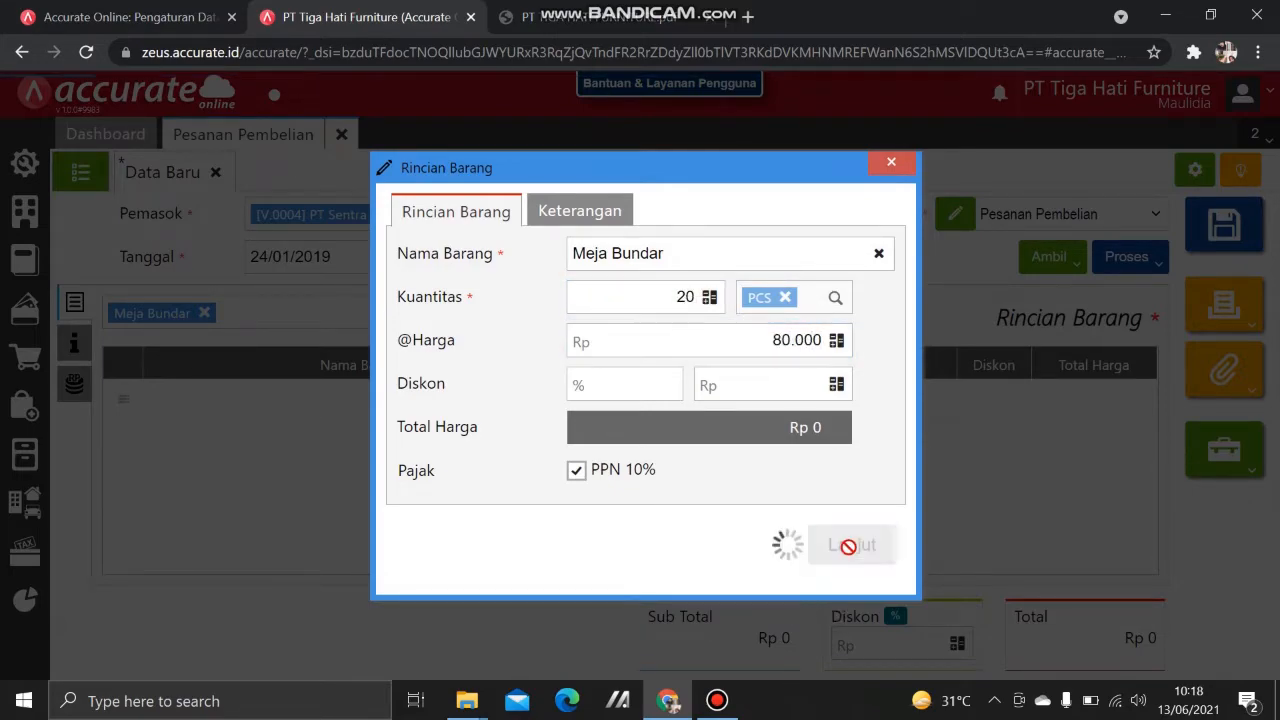
Step: Add 30 Kursi Santai at 85.000 to the order
type("santai")
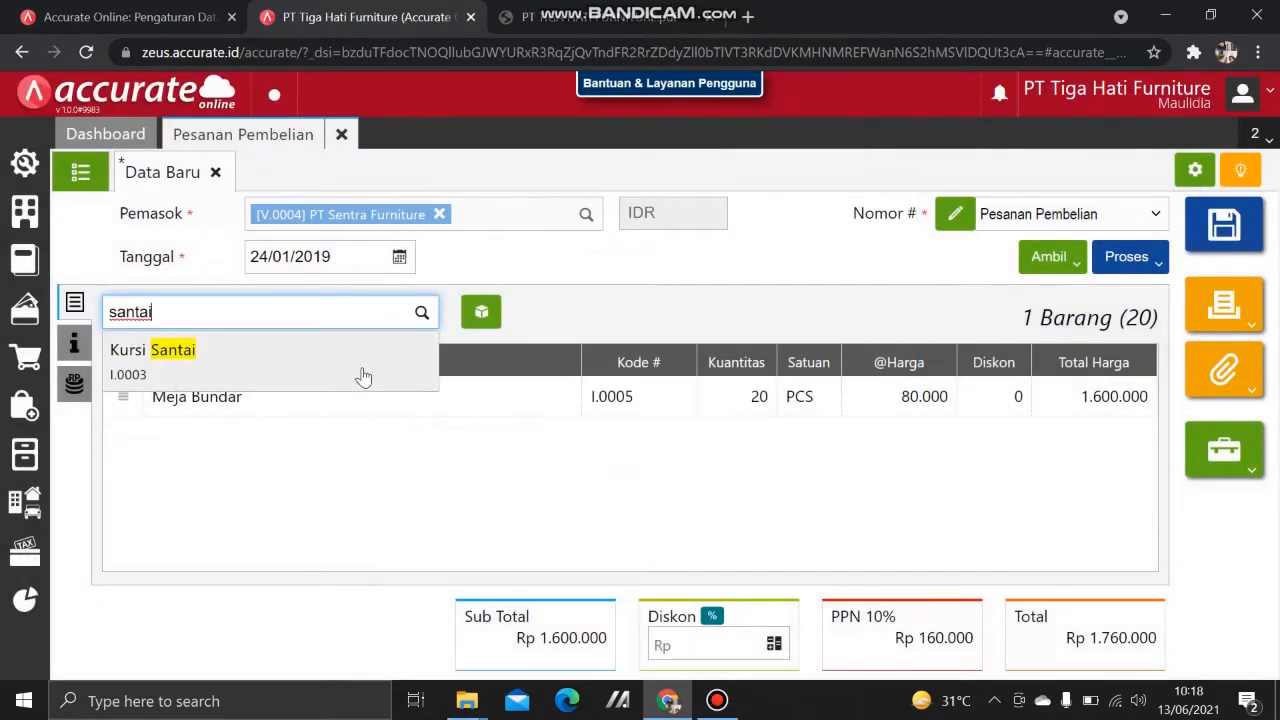
left_click(282, 370)
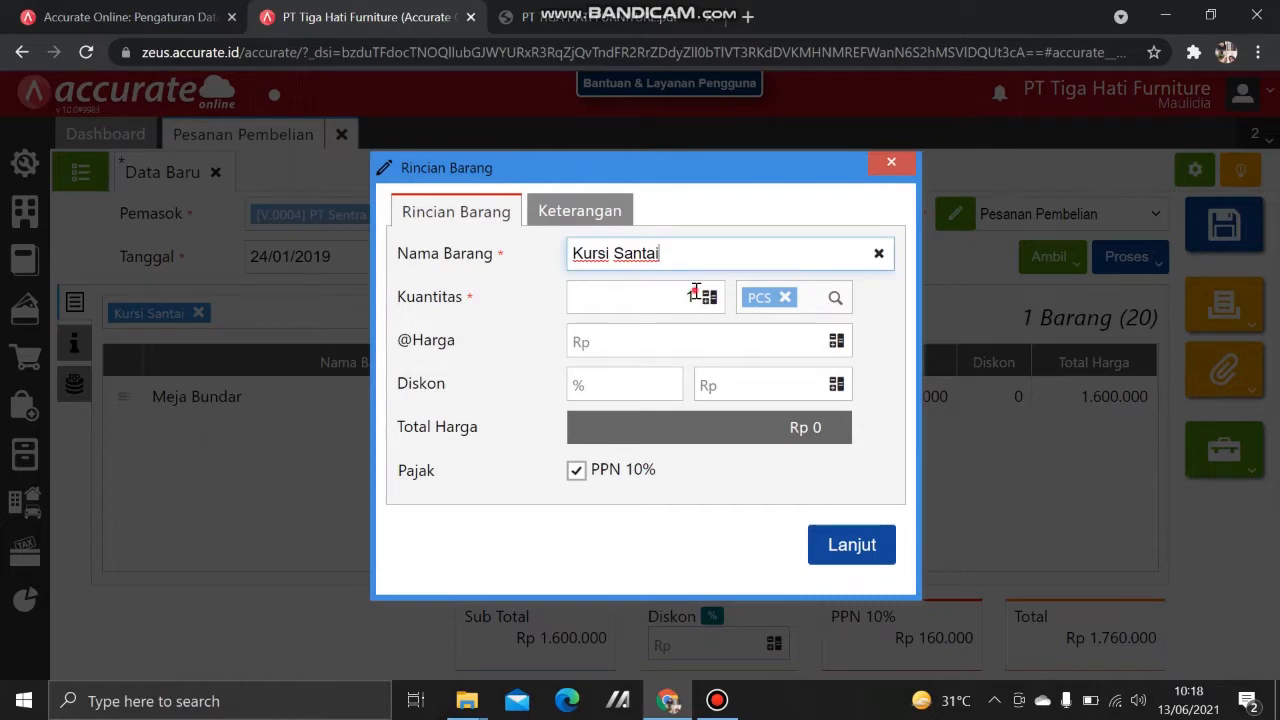
left_click(695, 292)
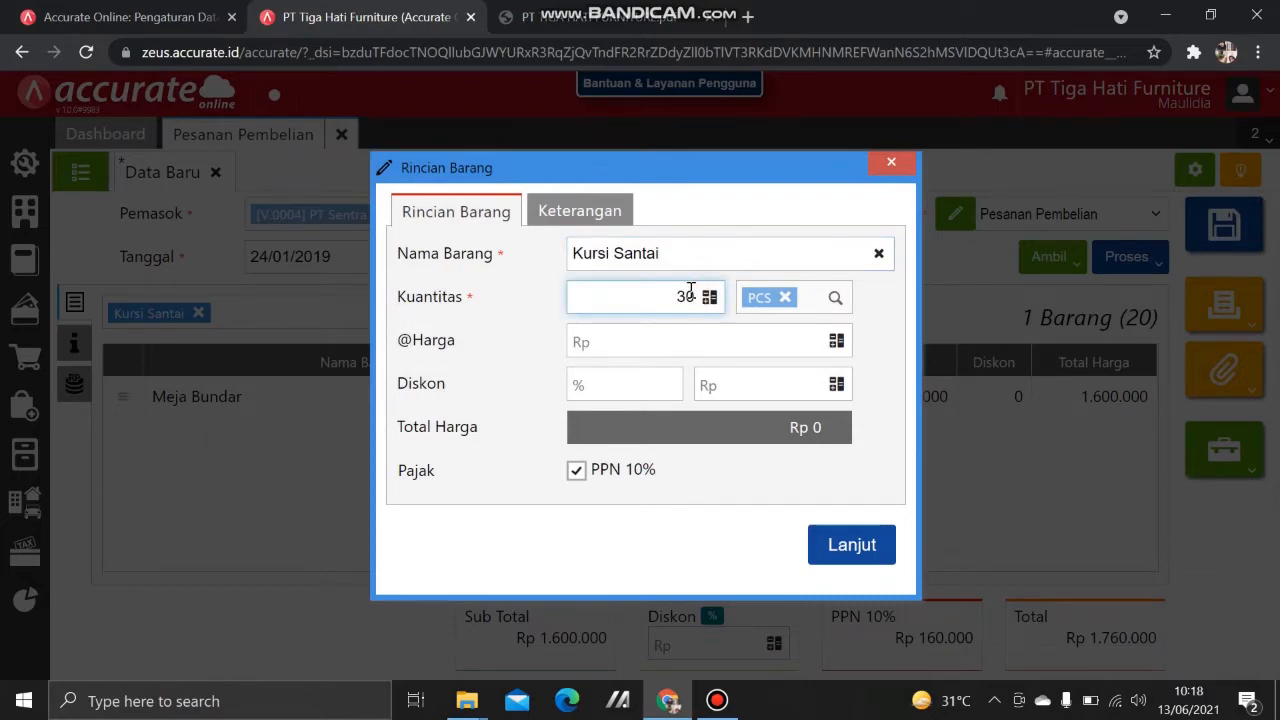
type("30")
left_click(706, 330)
type("85.")
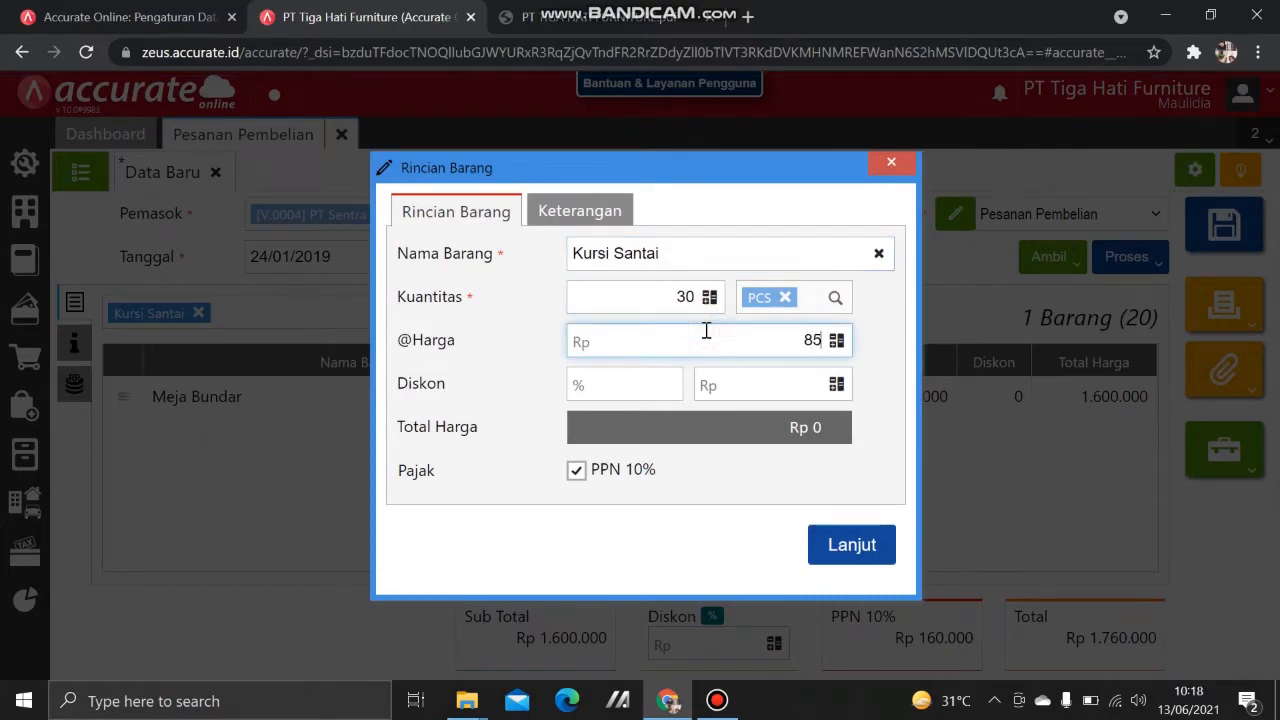
type("000")
left_click(849, 552)
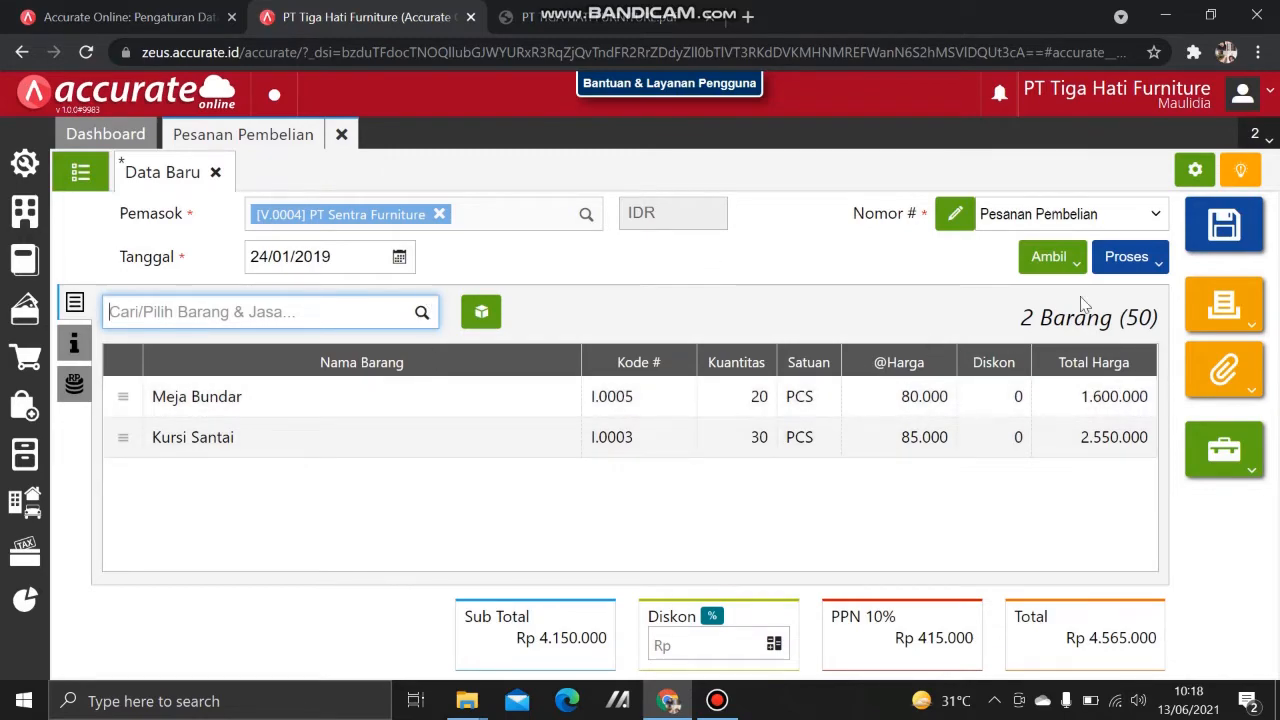
Step: Look over the order's processing options, then check the PDF's down-payment note
left_click(1121, 266)
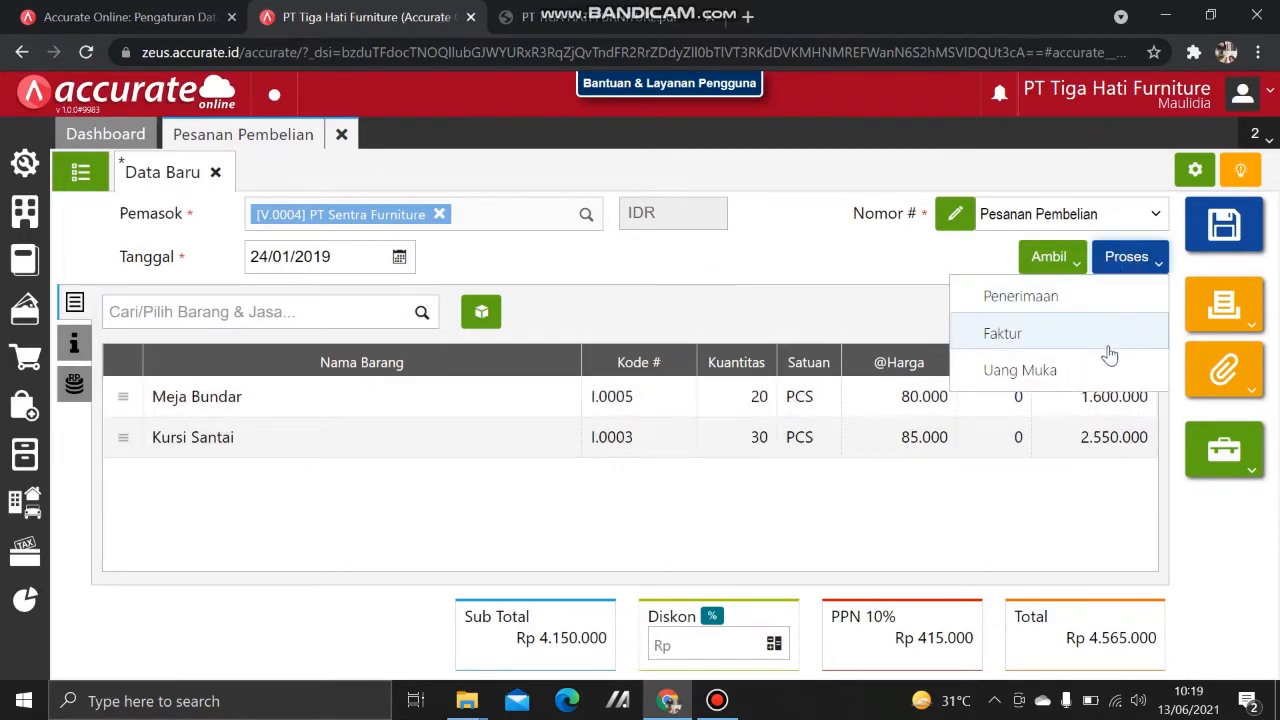
left_click(814, 296)
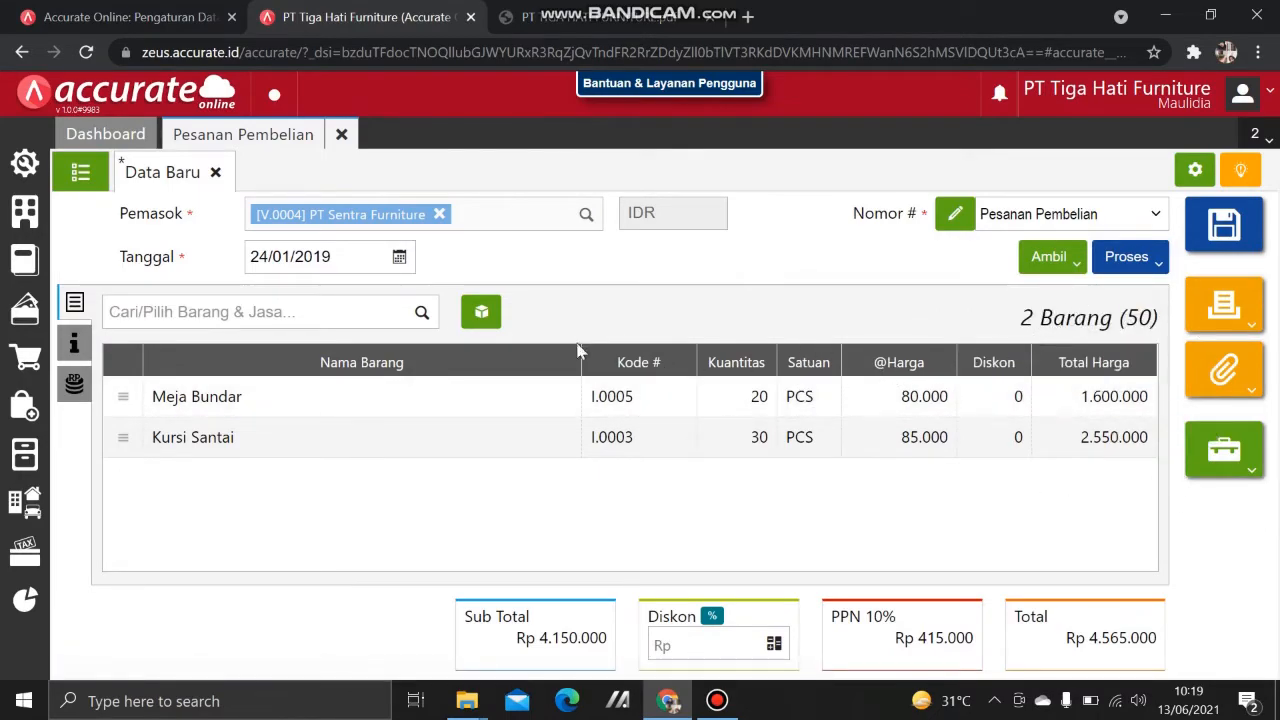
left_click(550, 12)
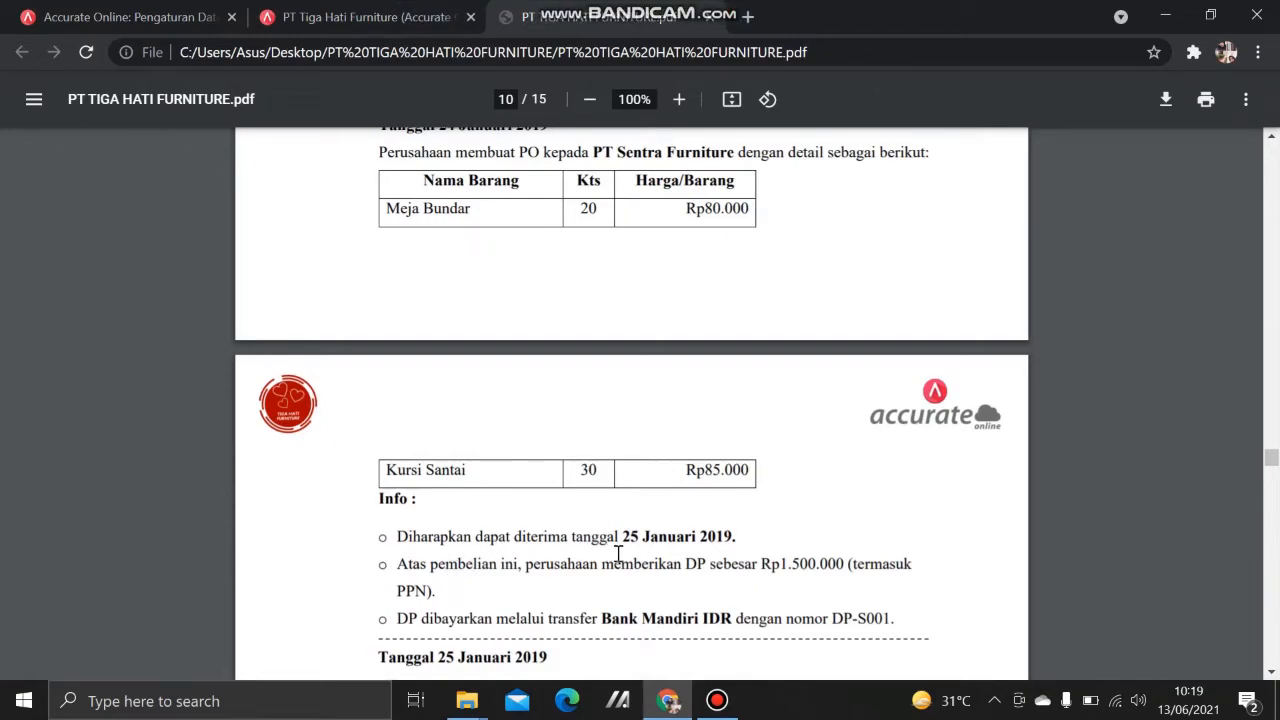
Step: Set the order's Tgl Pengiriman to 25/01/2019 under Info lainnya, then show the Proses options
left_click(320, 17)
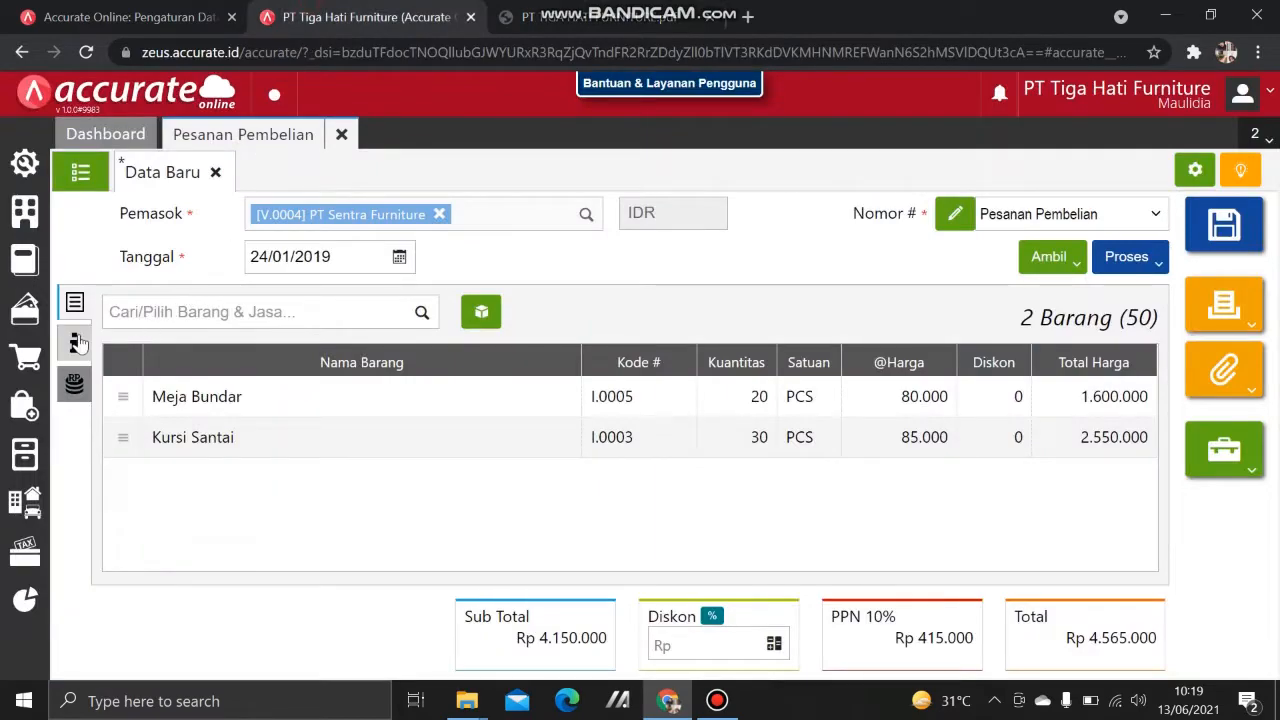
left_click(77, 341)
left_click(374, 498)
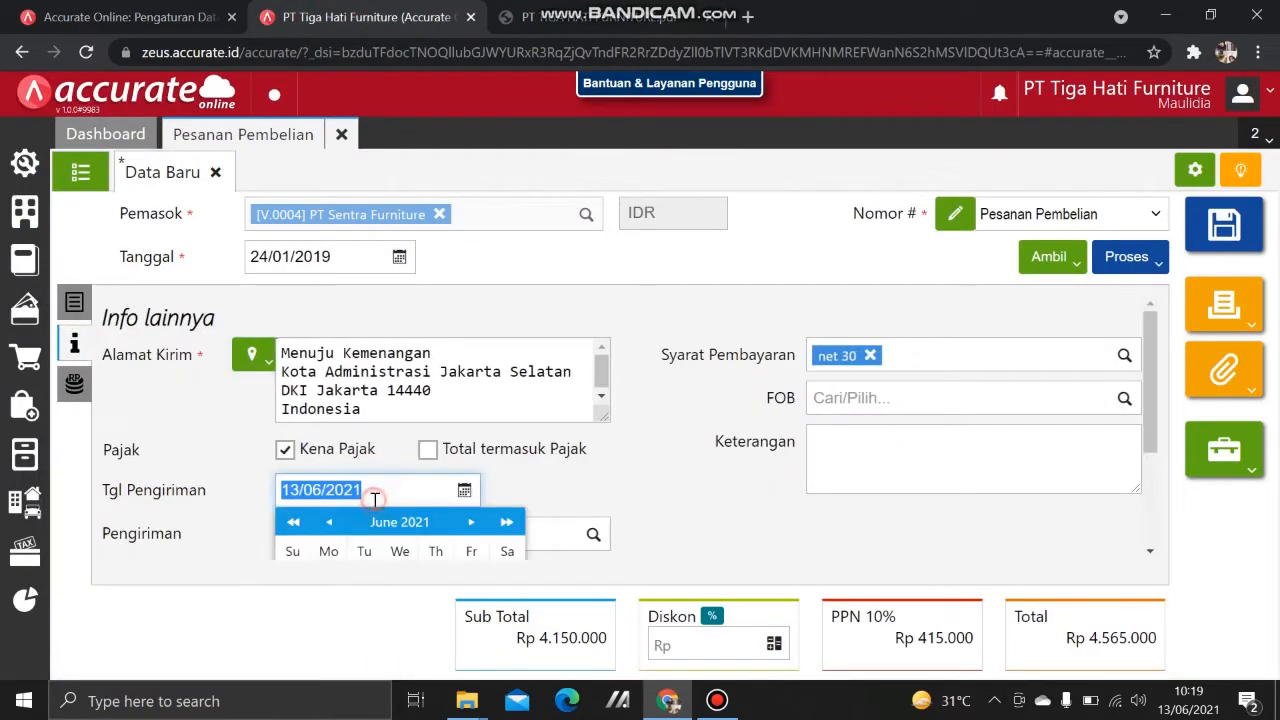
type("25")
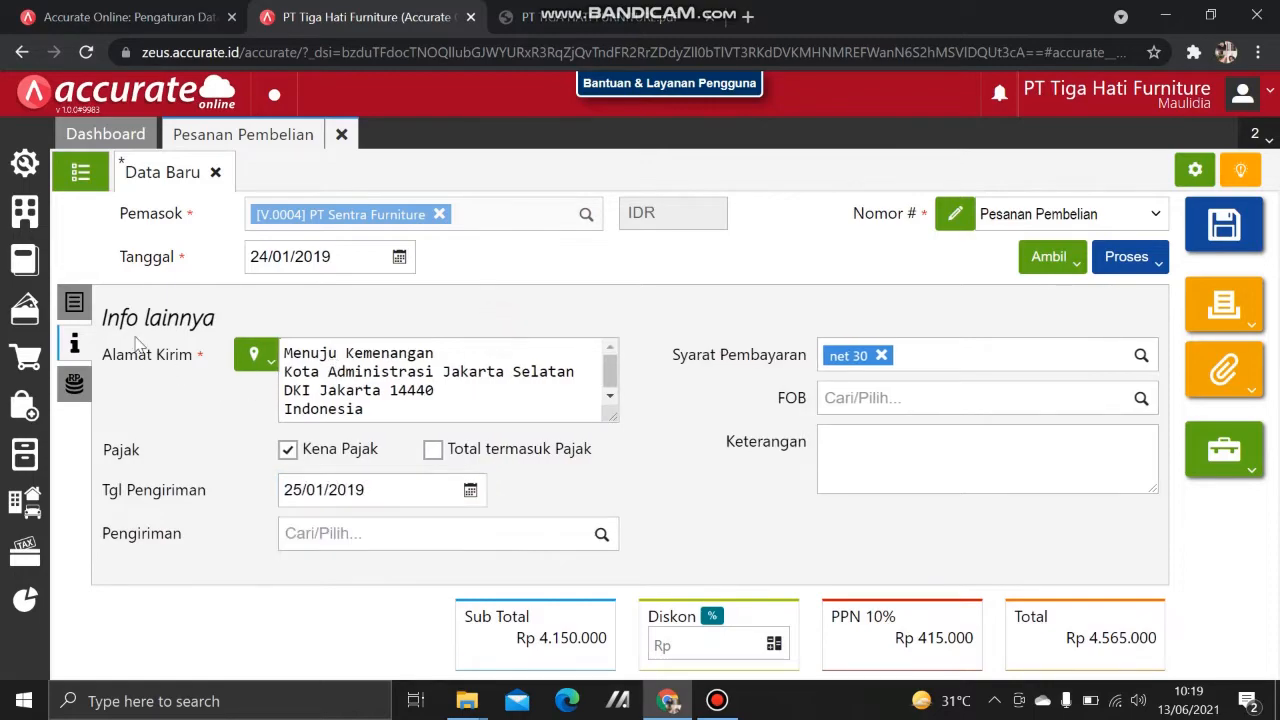
left_click(74, 302)
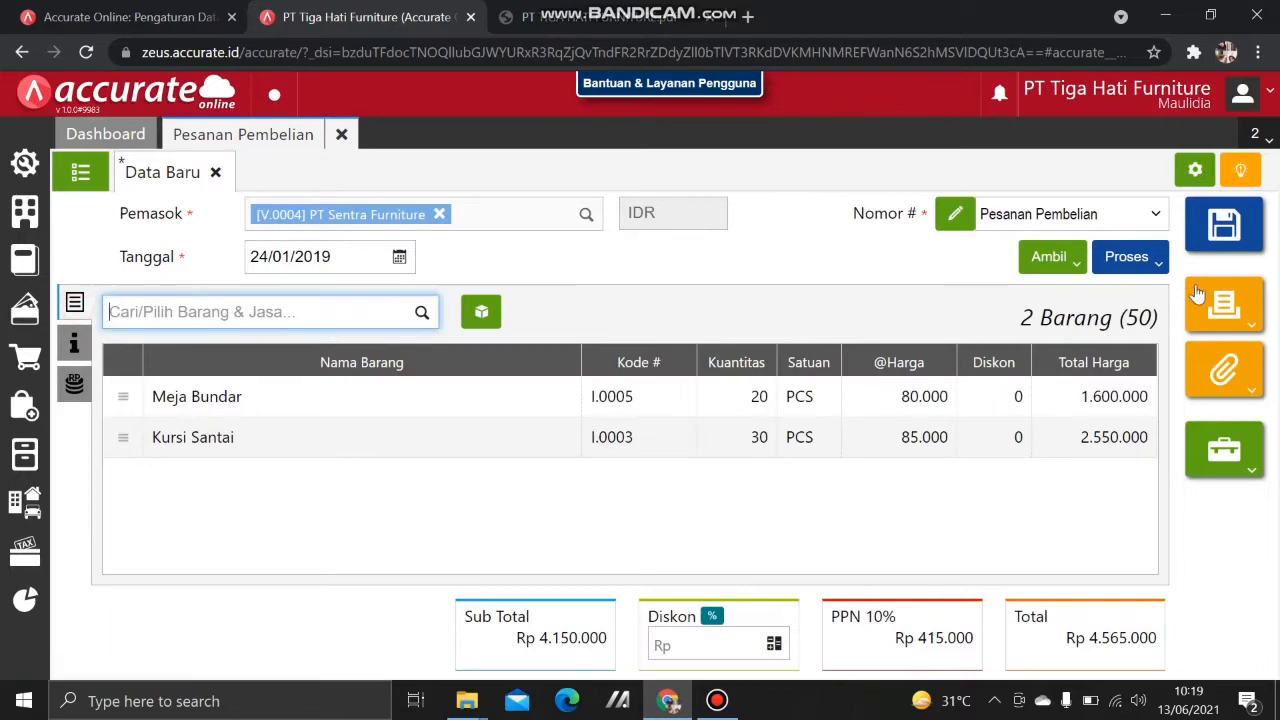
left_click(1116, 258)
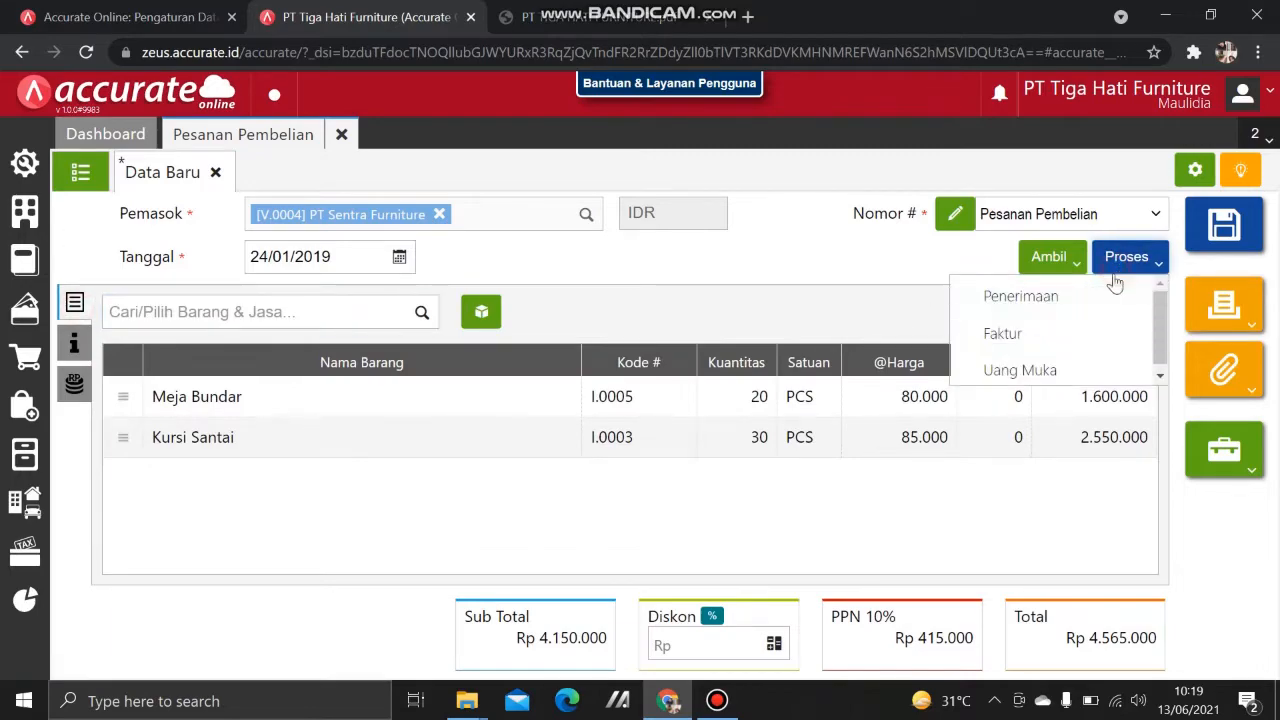
Step: Create a down payment from the order dated 24/01/2019 with invoice number DP-S001
left_click(1078, 371)
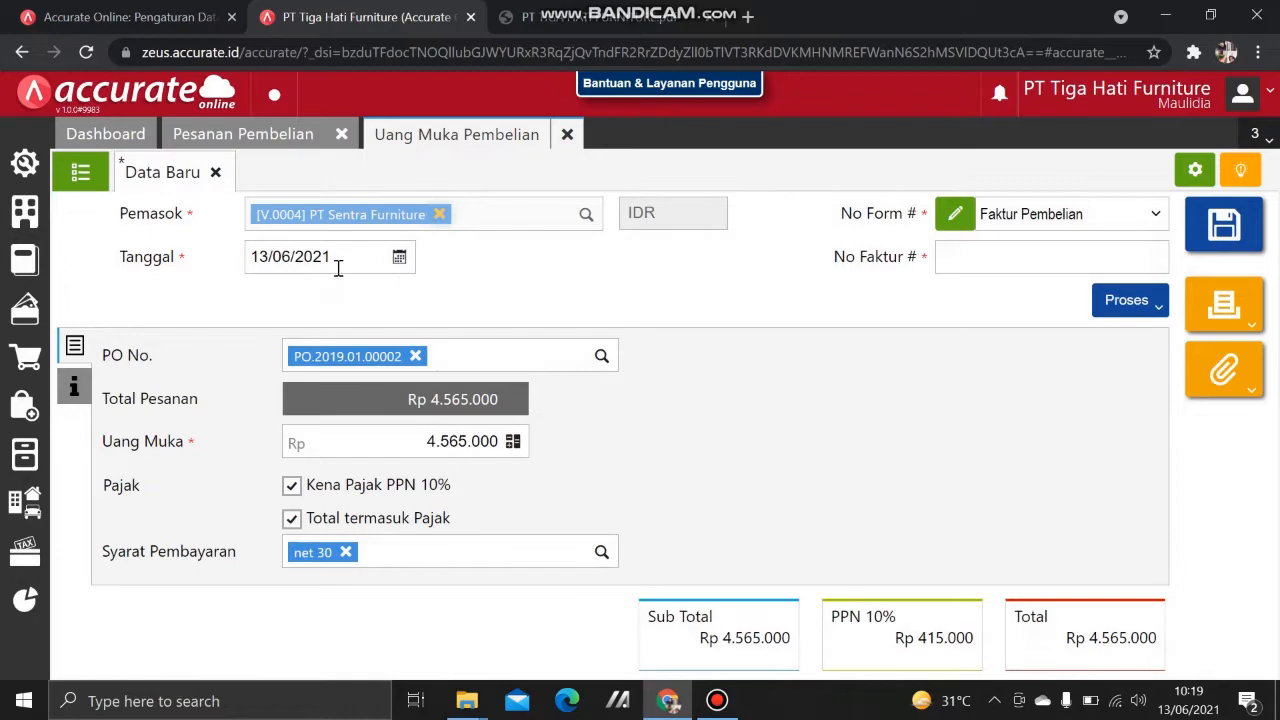
left_click(338, 265)
type("24/0")
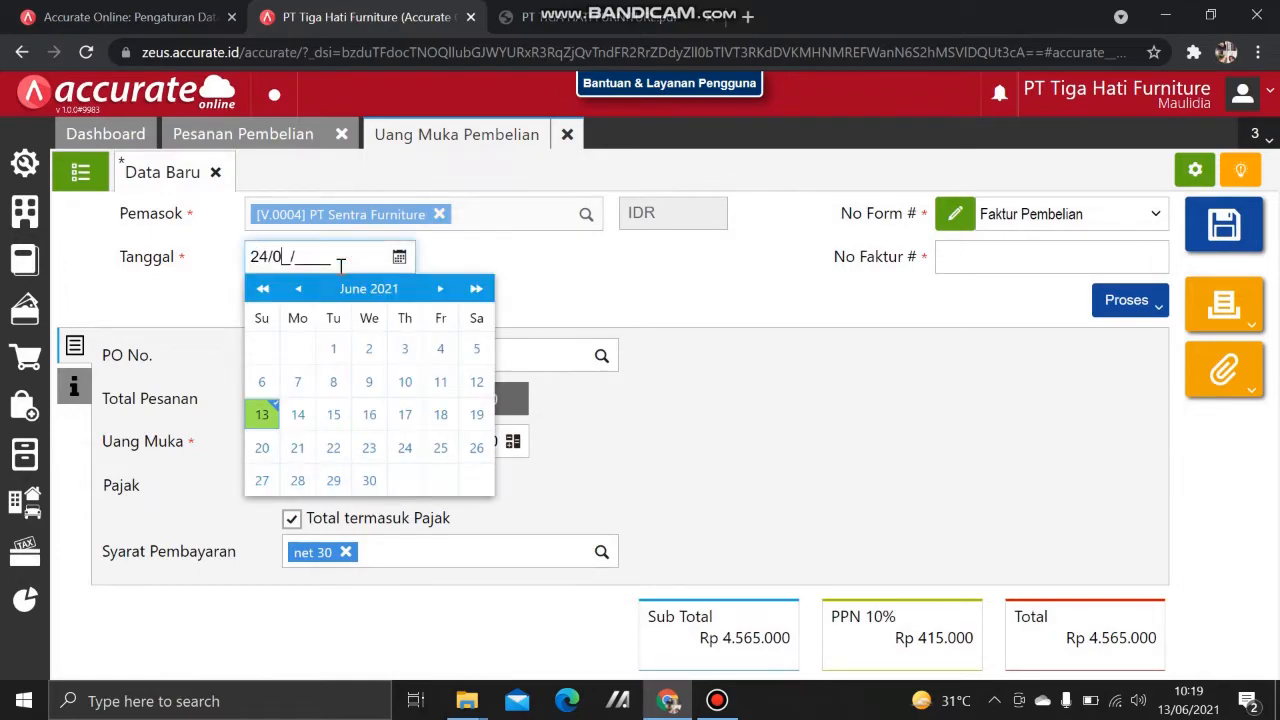
type("1/2019")
left_click(1044, 250)
type("DP-S")
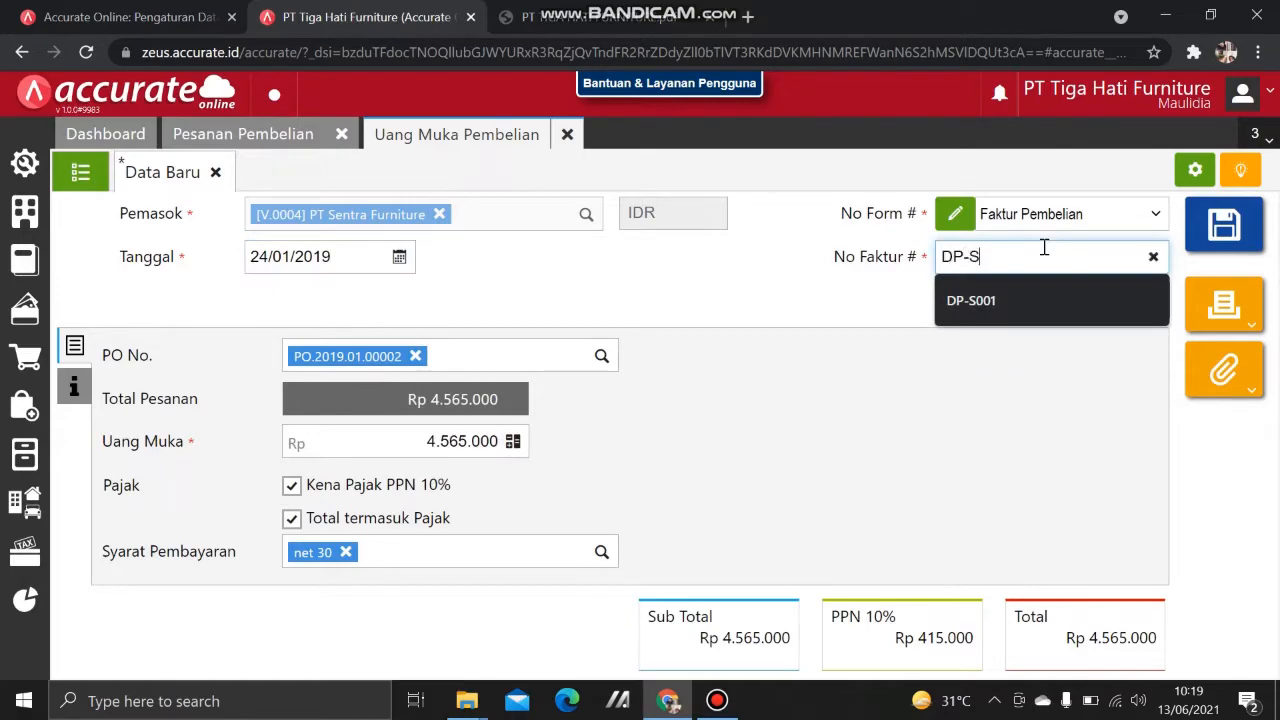
type("001")
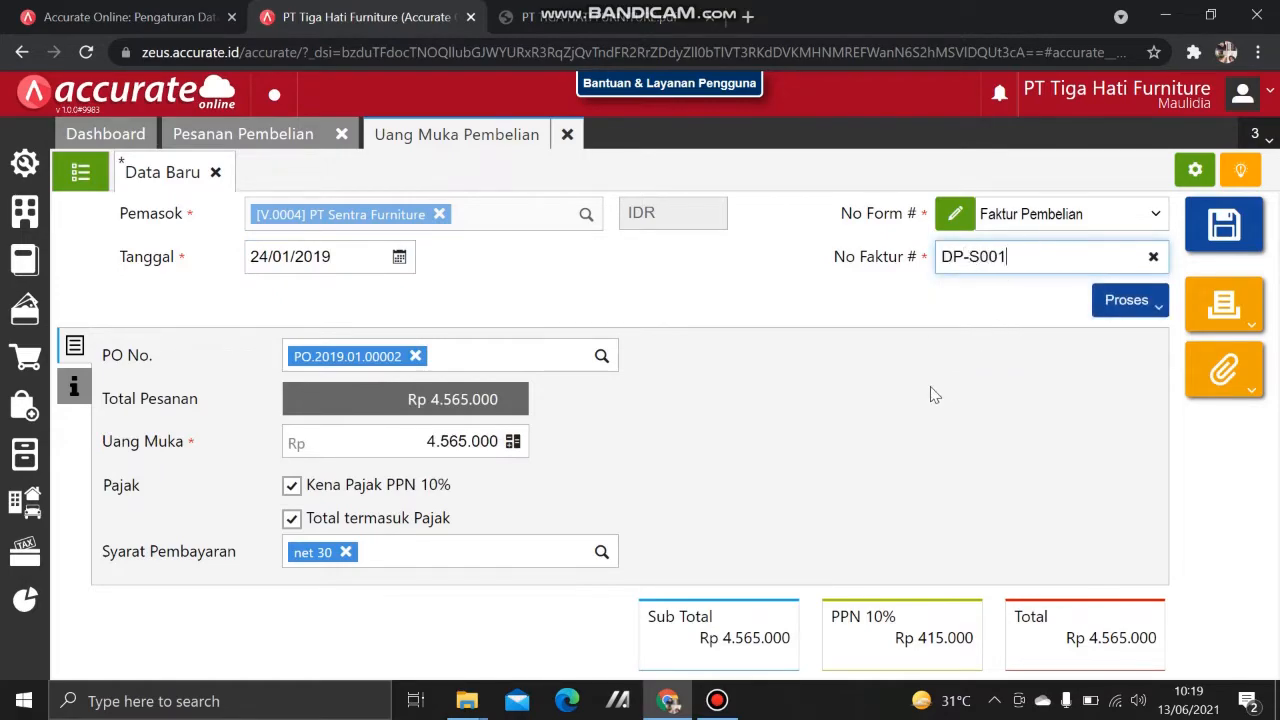
left_click(930, 395)
Step: Change the down payment amount to Rp 1.500.000 and process it into a payment
left_click_drag(424, 441, 500, 447)
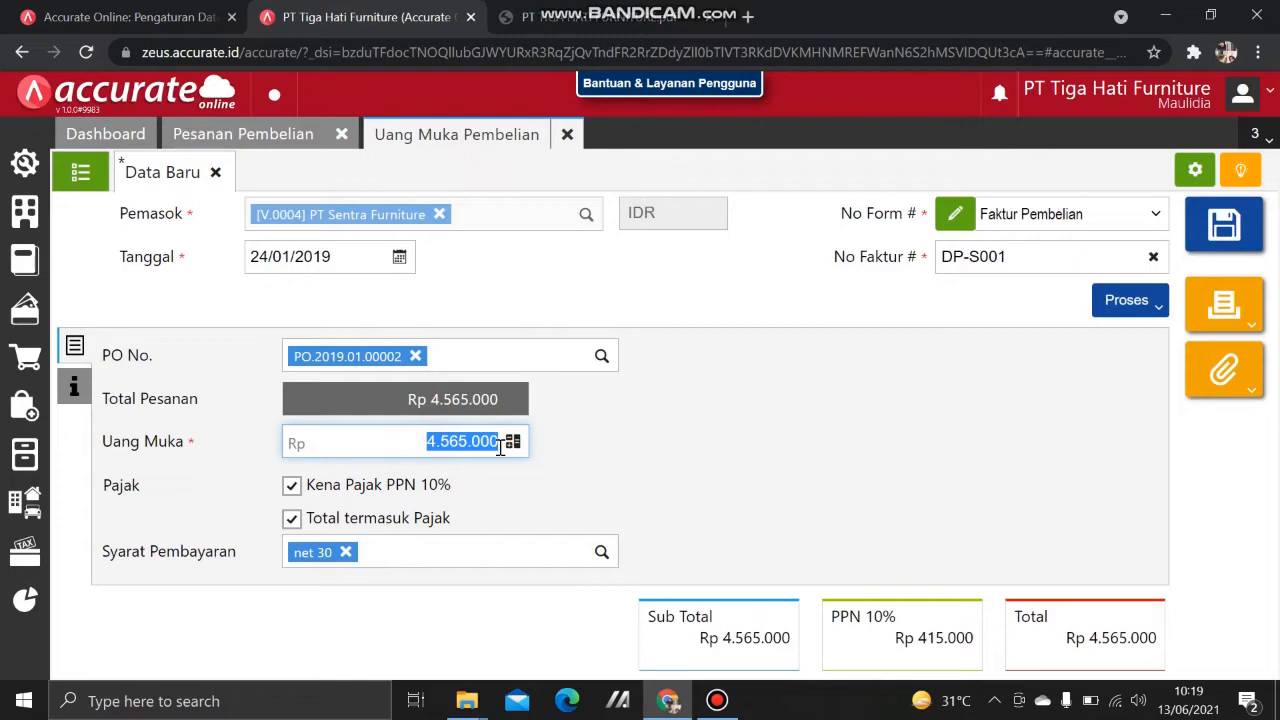
type("1.5")
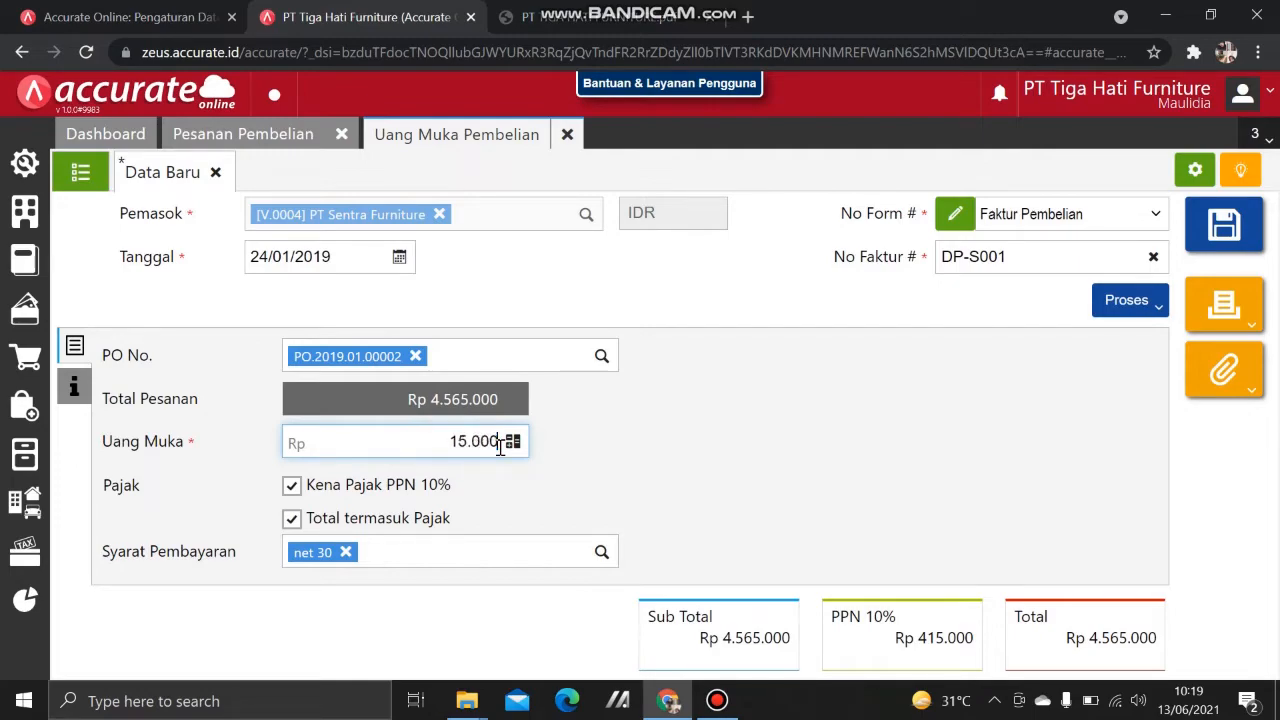
type("00.000")
left_click(731, 448)
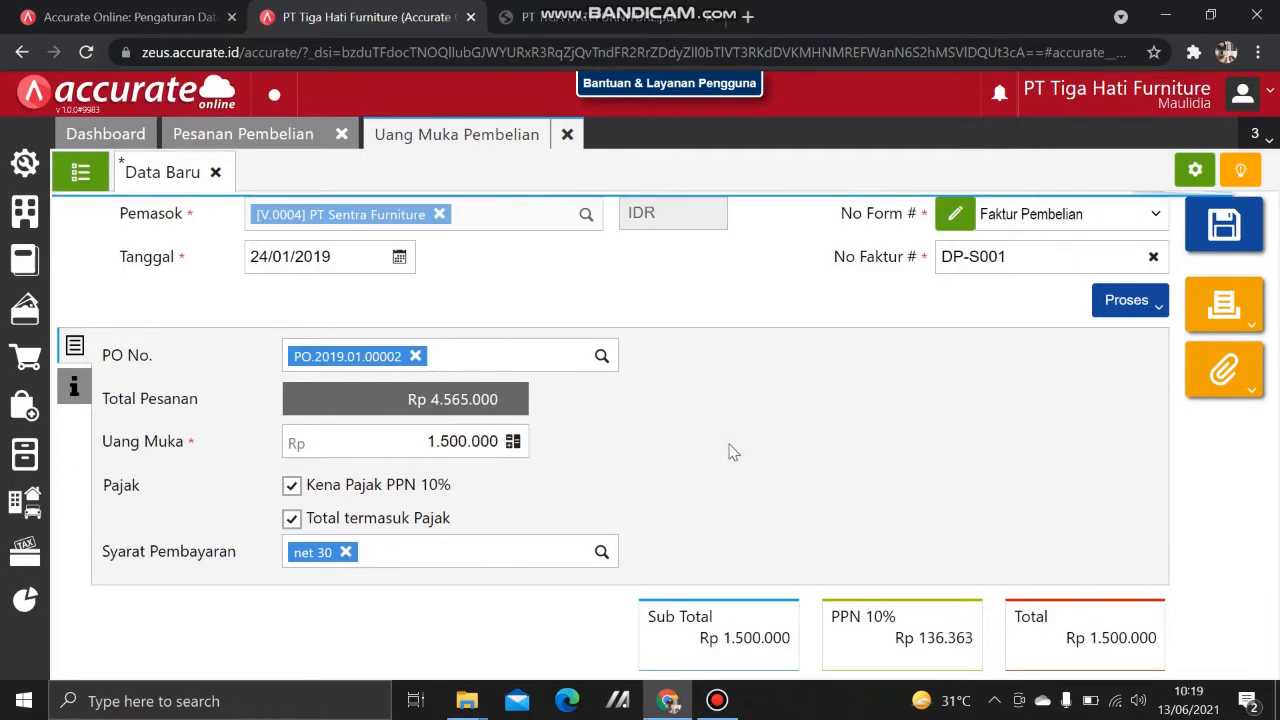
left_click(1133, 305)
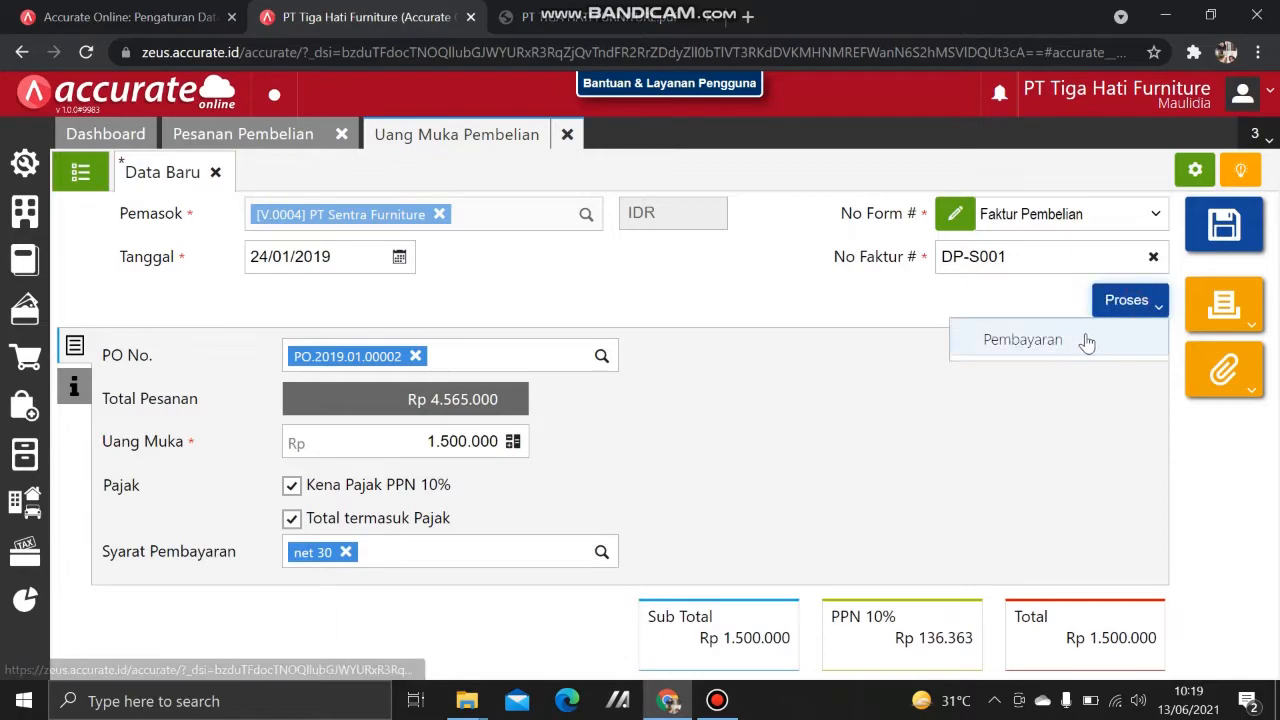
left_click(1075, 342)
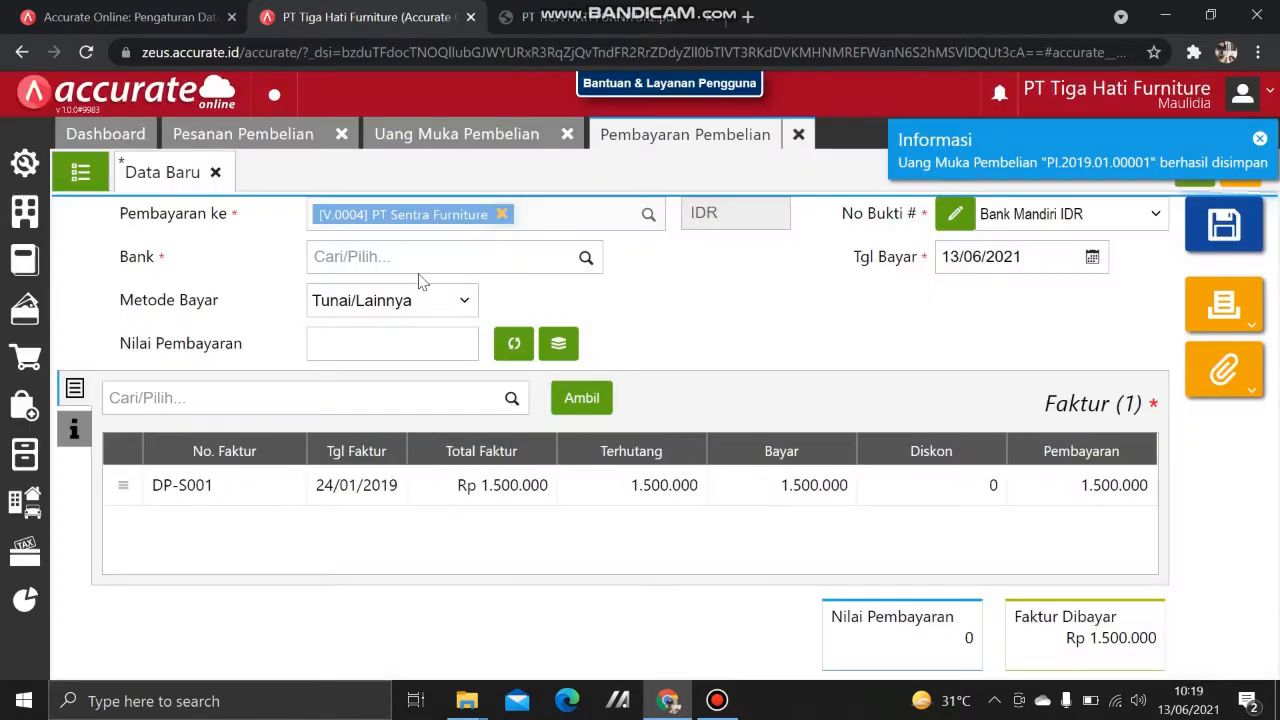
Step: Pay from Bank Mandiri IDR using the Transfer Bank method
left_click(412, 256)
type("MAN")
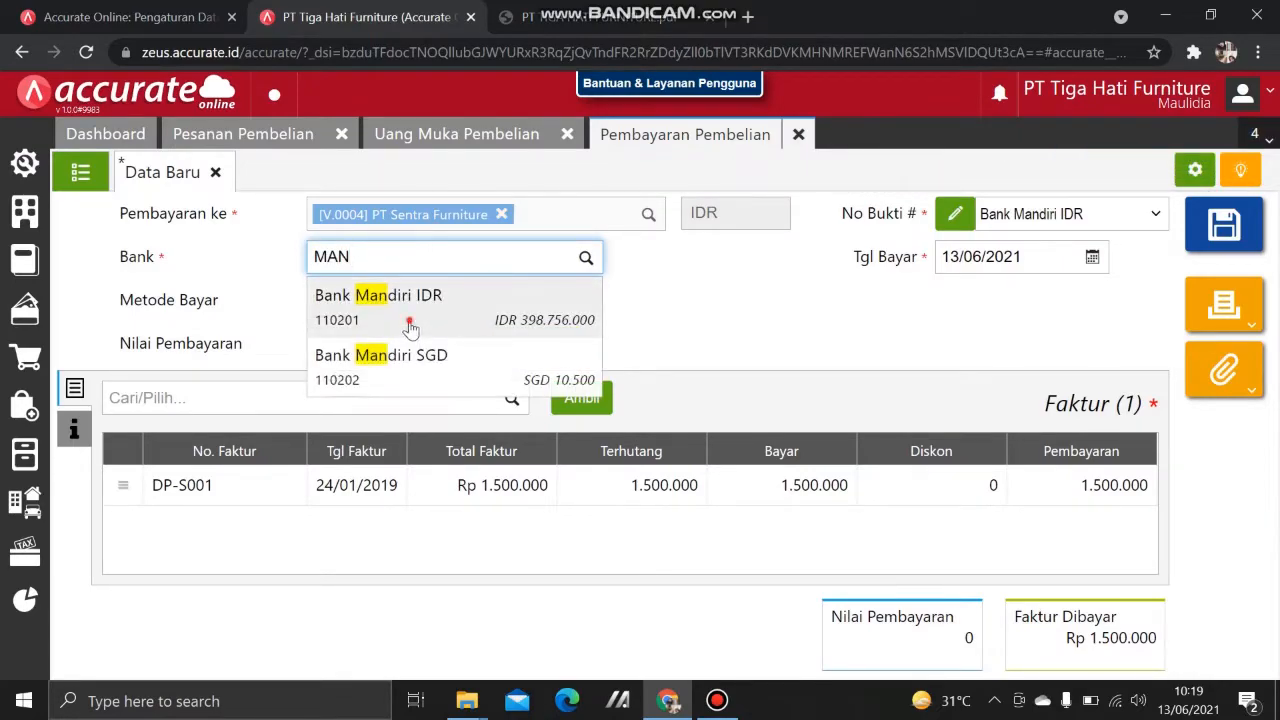
left_click(412, 316)
left_click(380, 314)
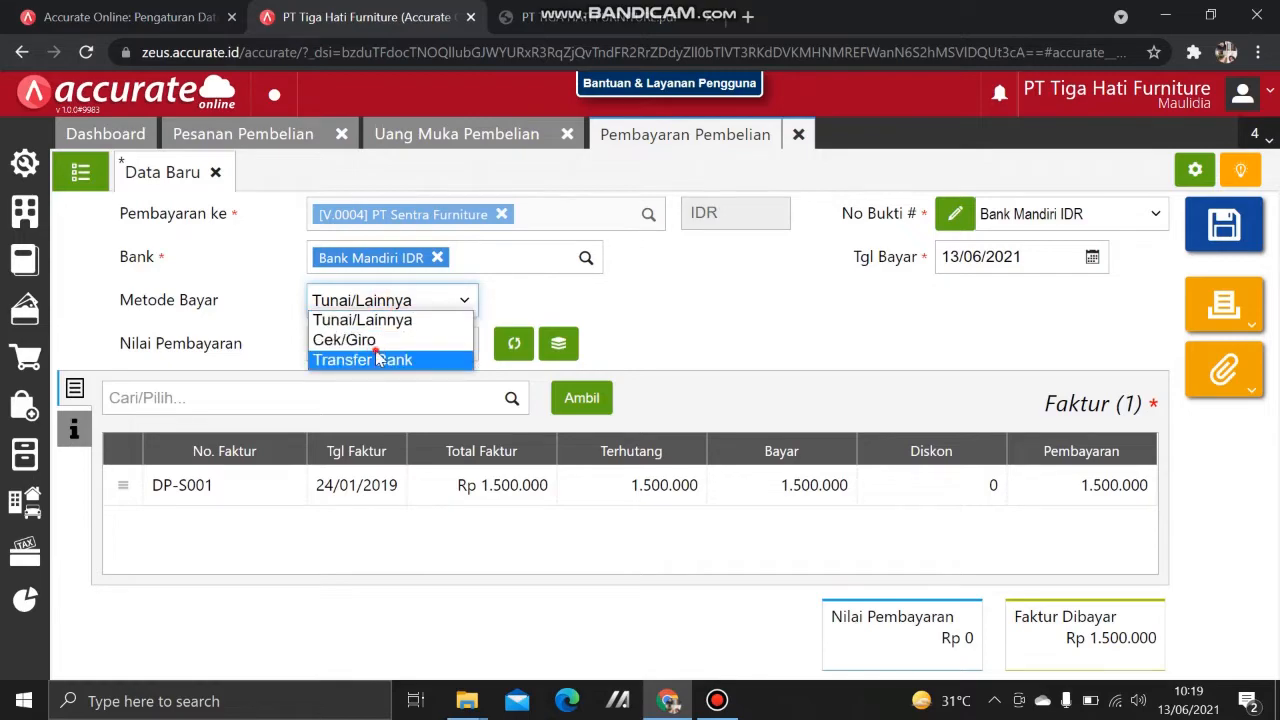
left_click(378, 356)
Step: Date the payment 24/01/2019, calculate the Rp 1.500.000 amount, and save it
left_click(1030, 260)
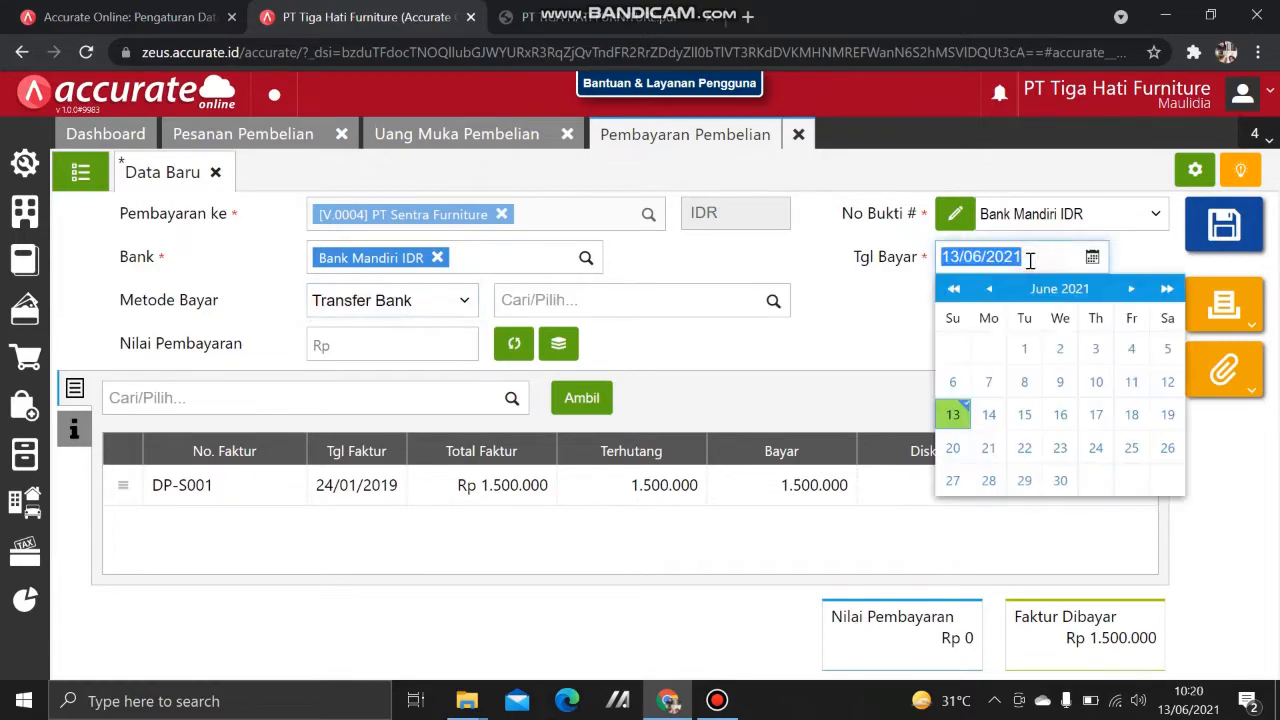
type("24")
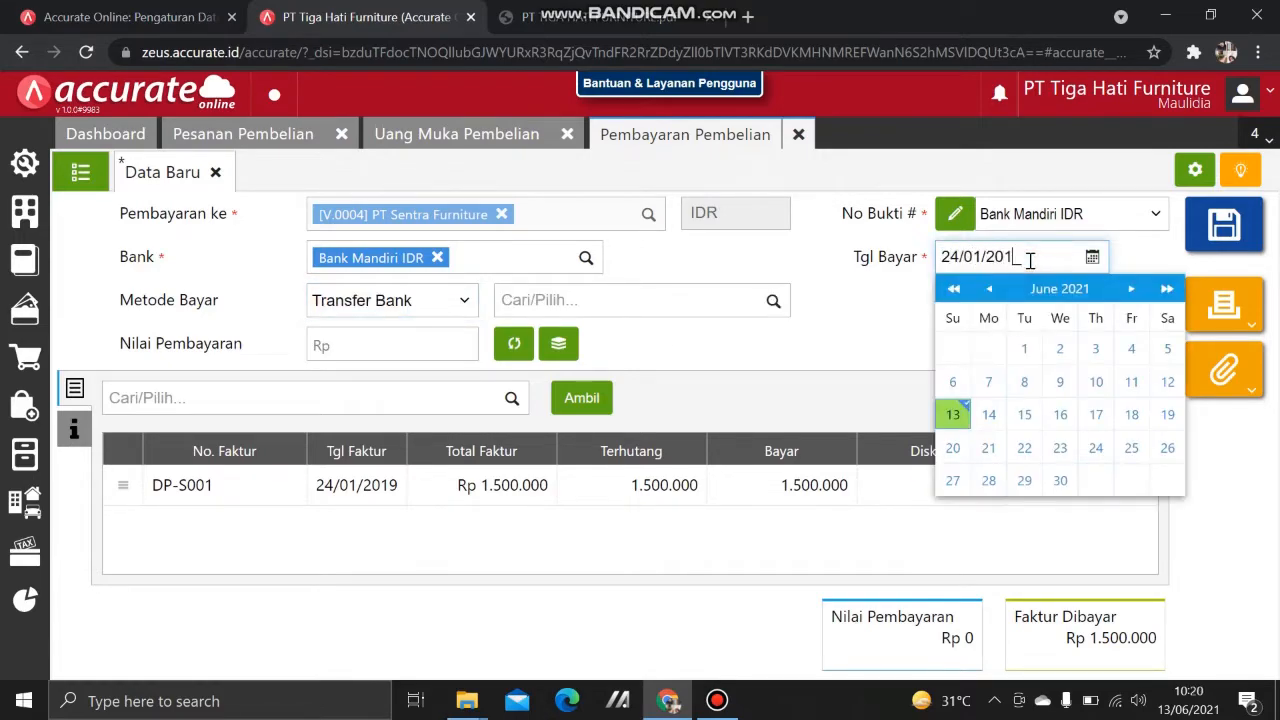
left_click(834, 391)
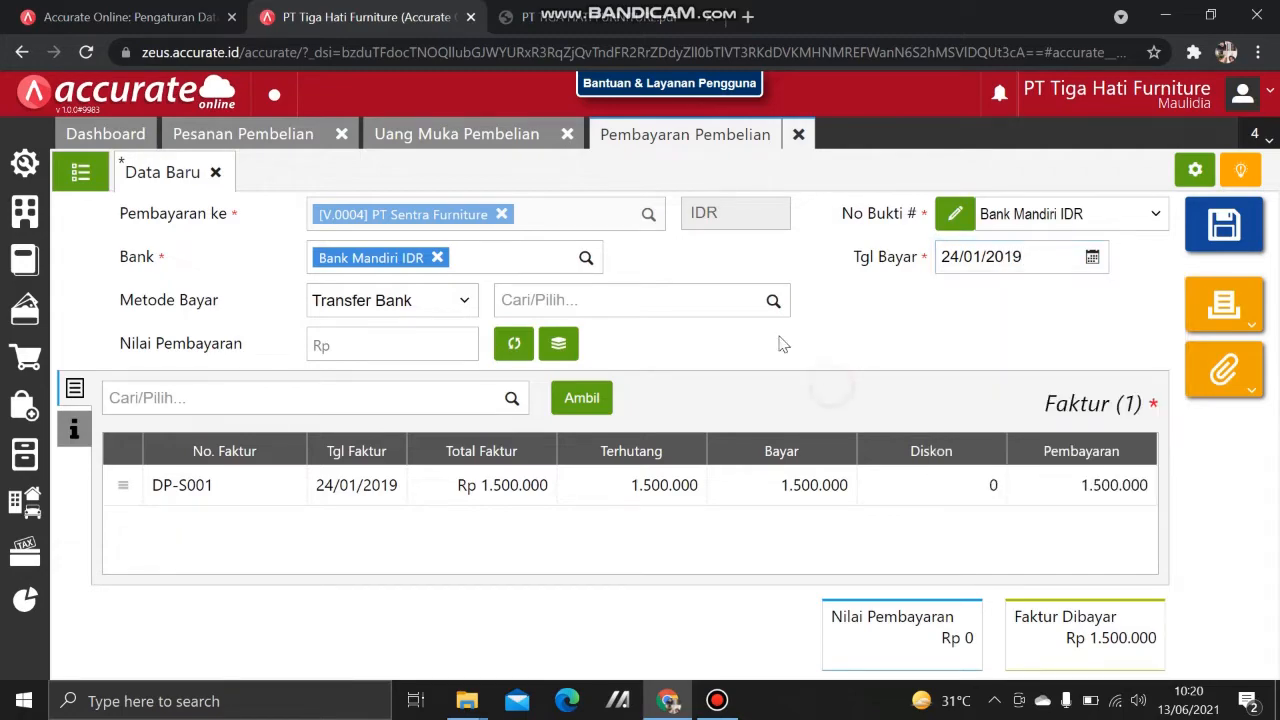
left_click(516, 344)
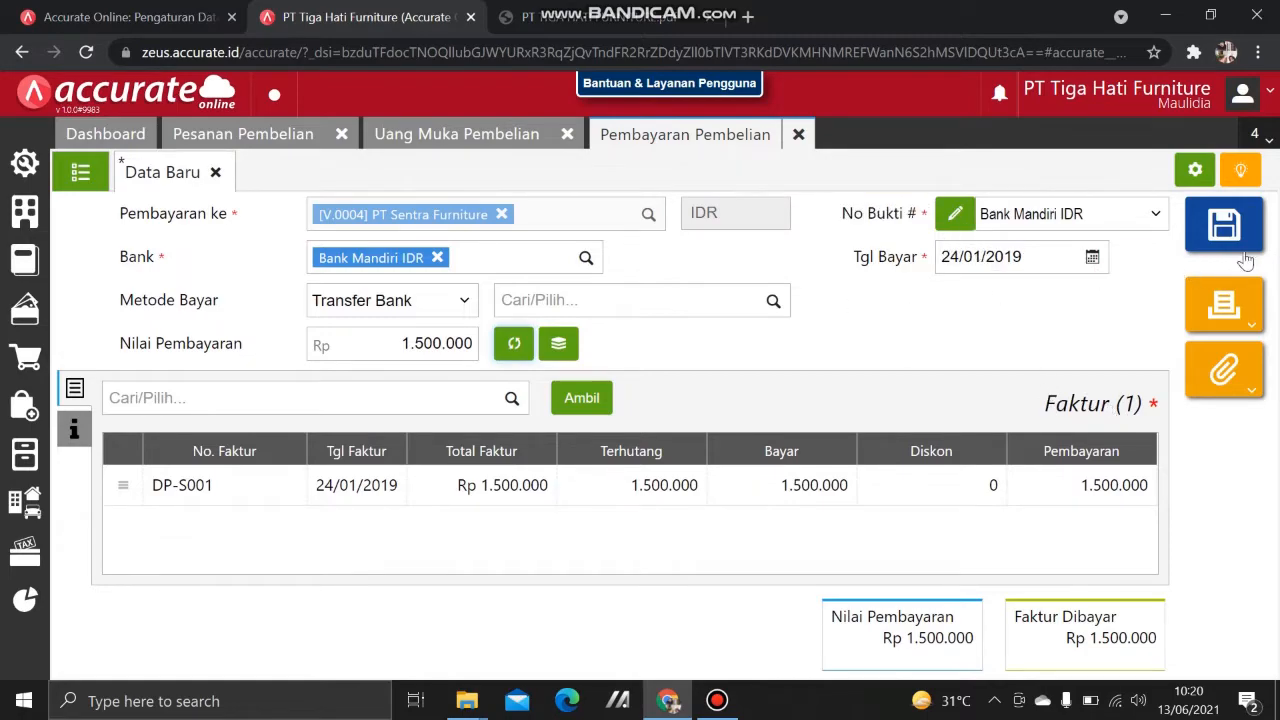
key("ctrl+s")
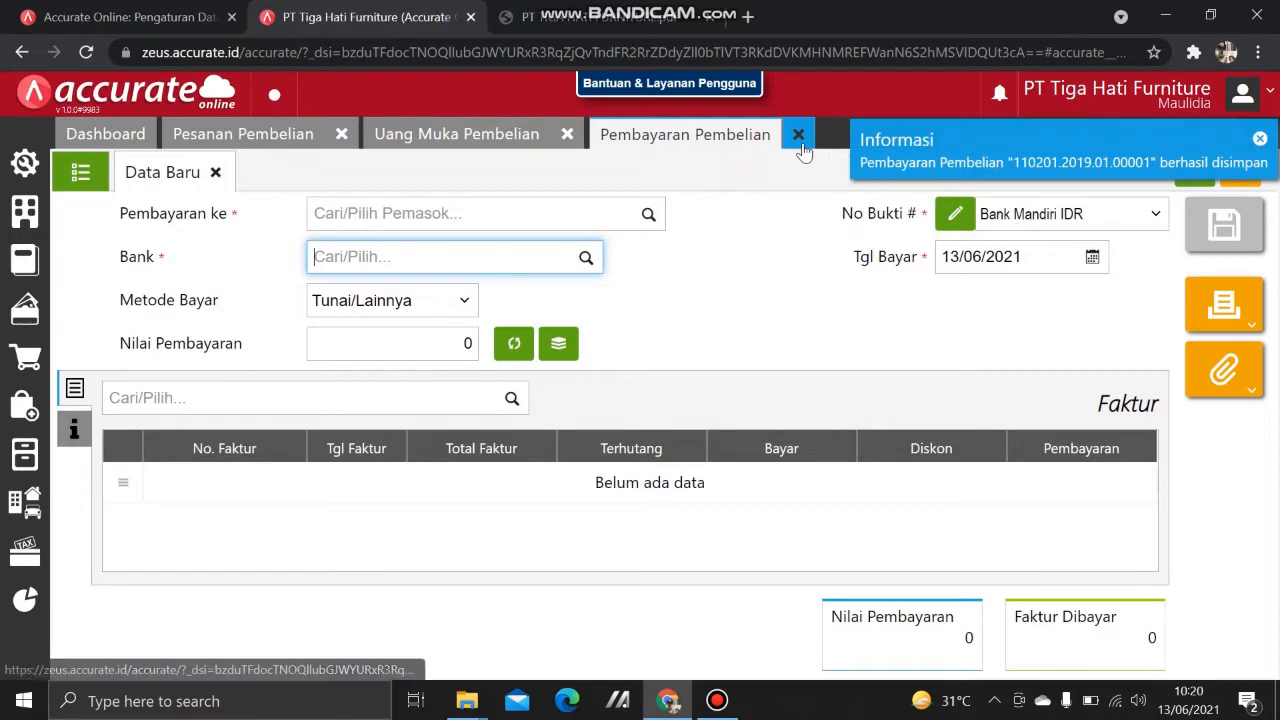
left_click(76, 174)
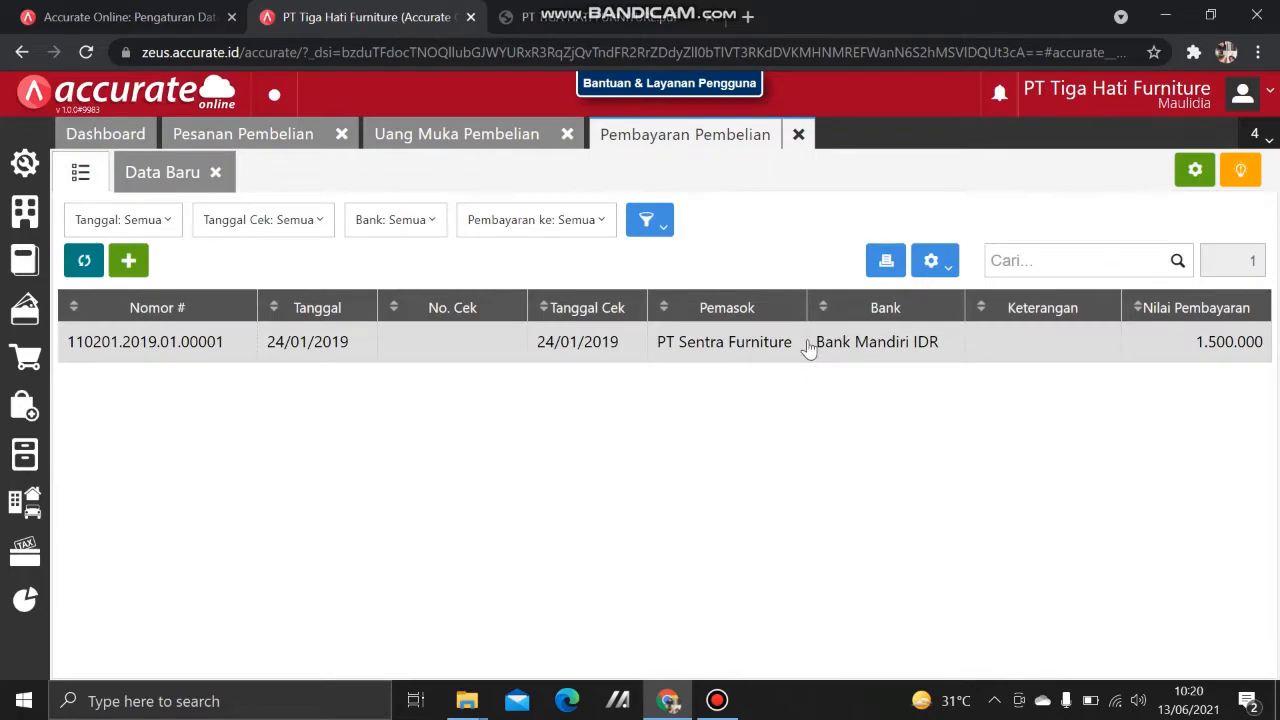
Step: Review the journal of payment 110201.2019.01.00001, then close the payment and down payment forms
left_click(808, 345)
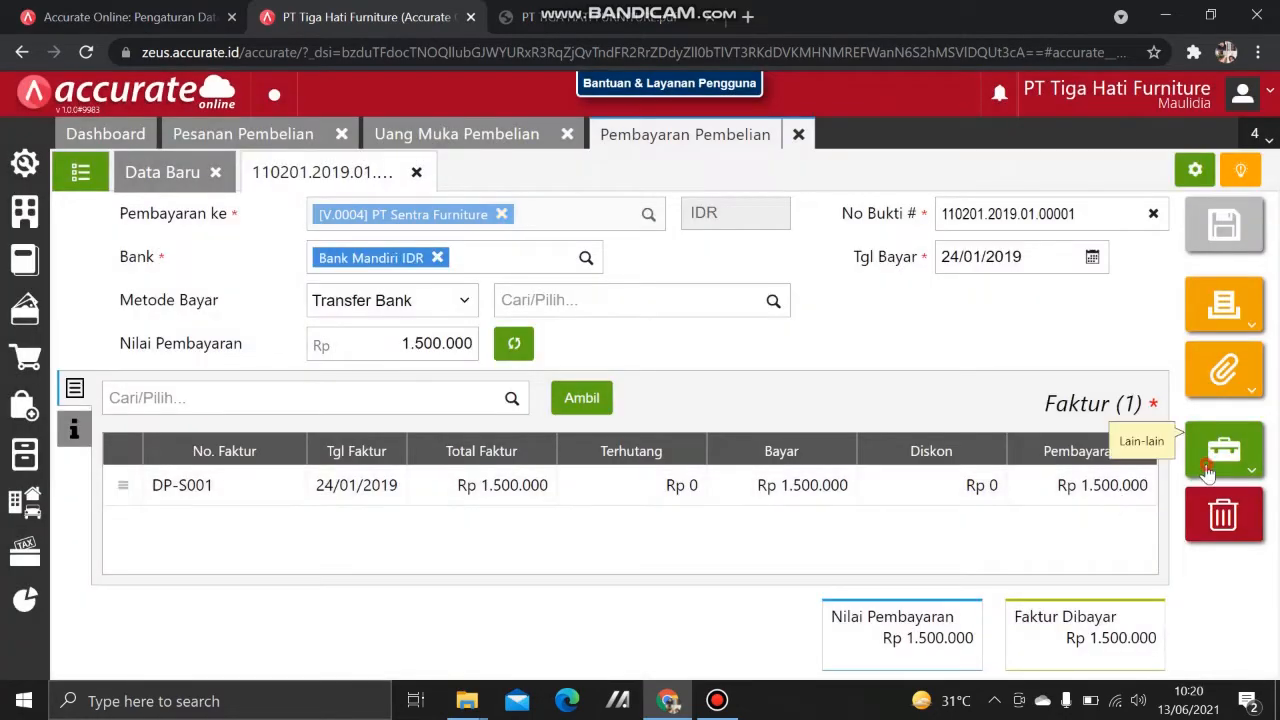
left_click(1207, 468)
left_click(1108, 532)
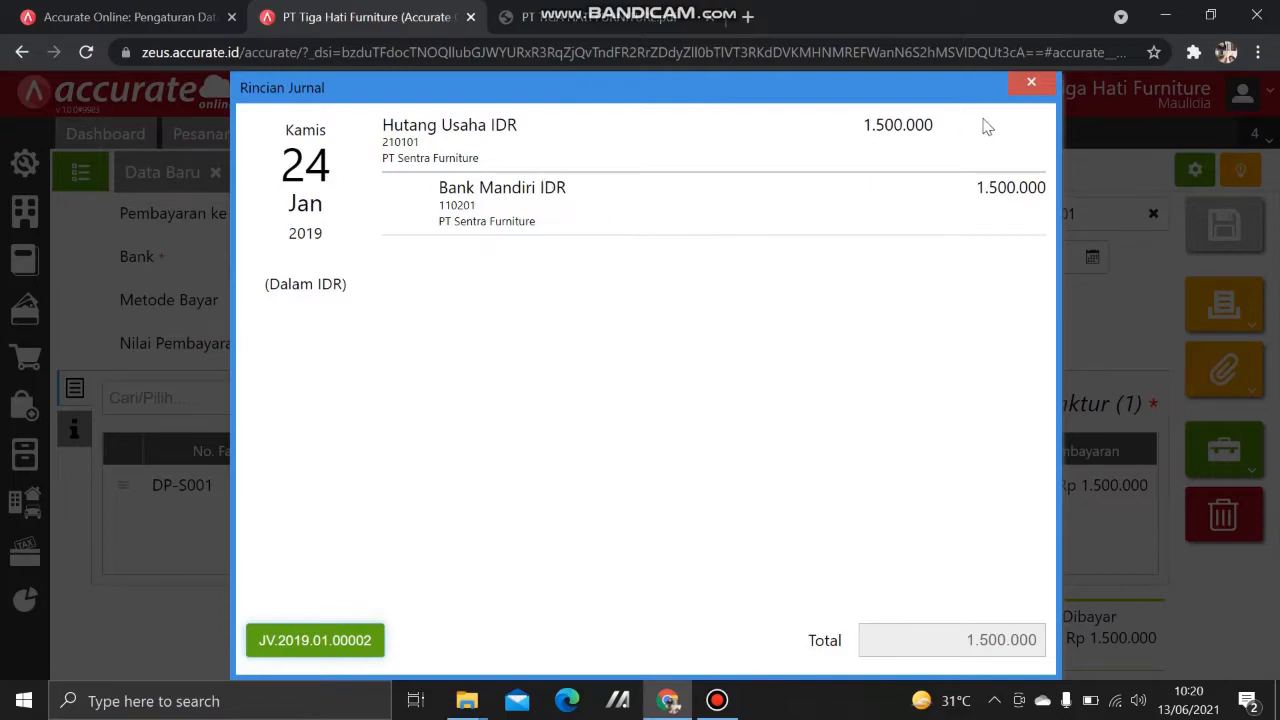
left_click(1031, 86)
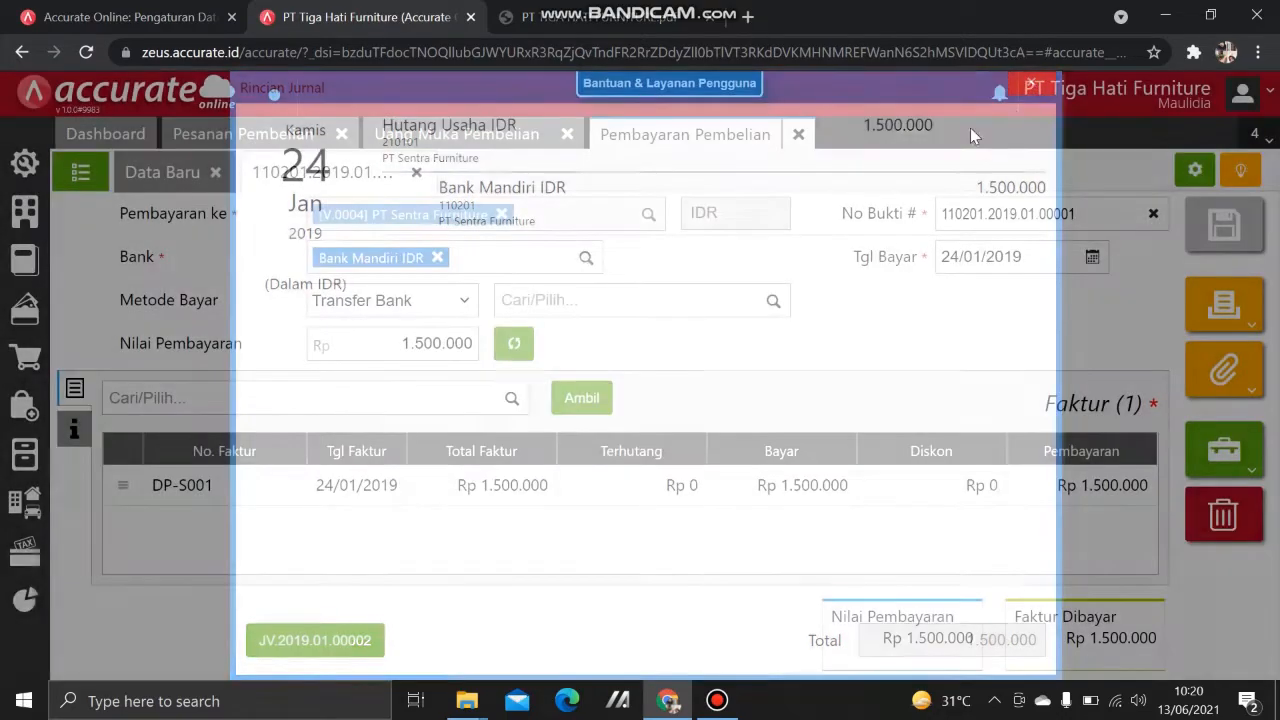
left_click(789, 133)
left_click(566, 135)
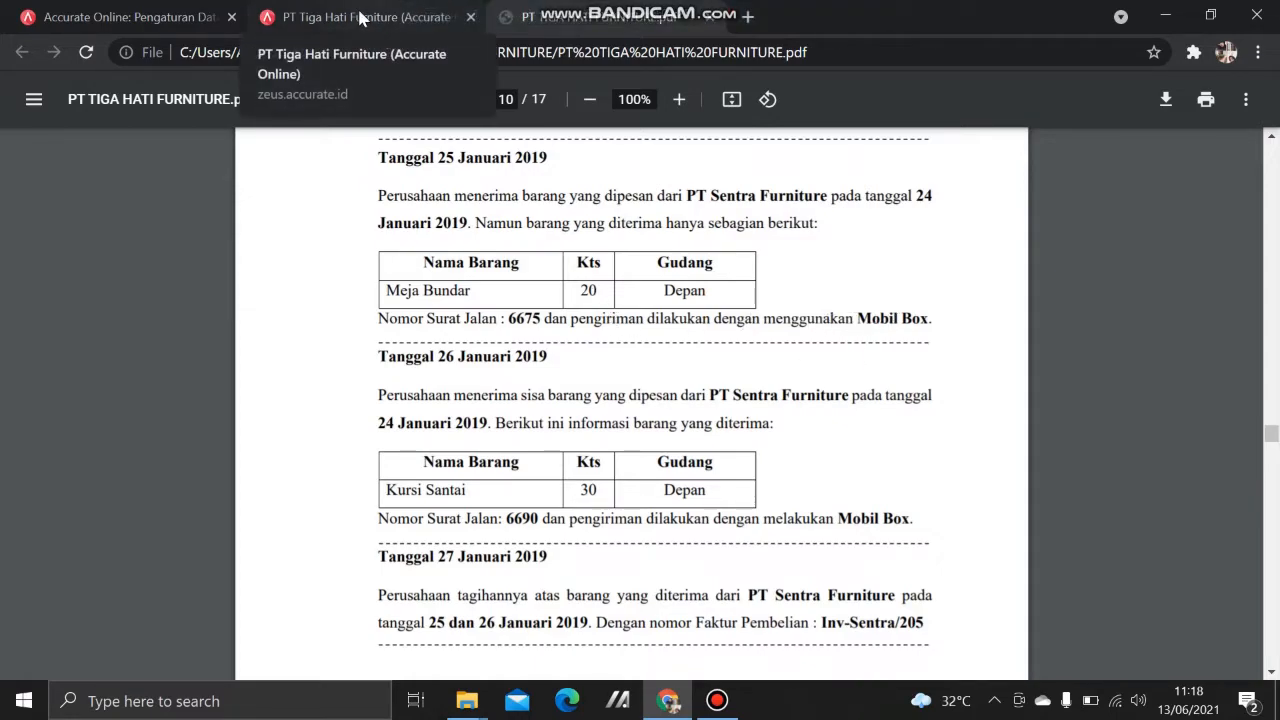
Step: Start a goods receipt from PT Sentra Furniture dated 25/01/2019, number 6675
left_click(432, 12)
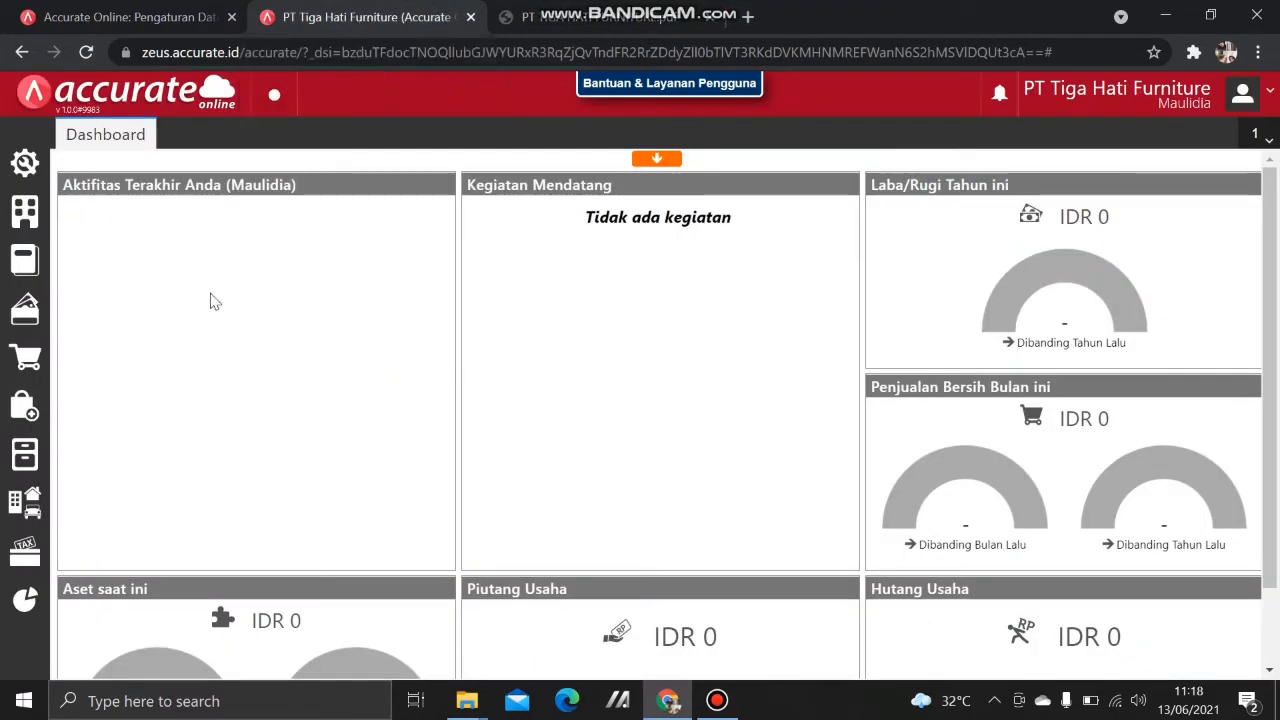
left_click(25, 408)
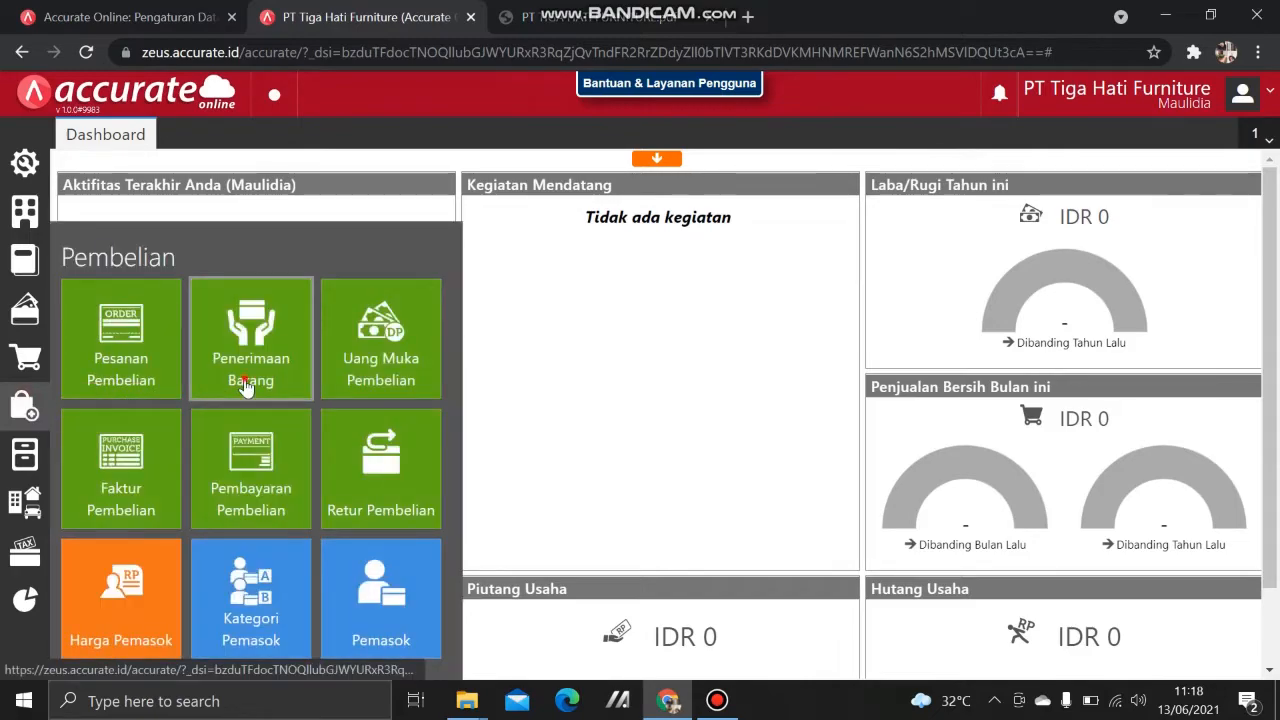
left_click(245, 384)
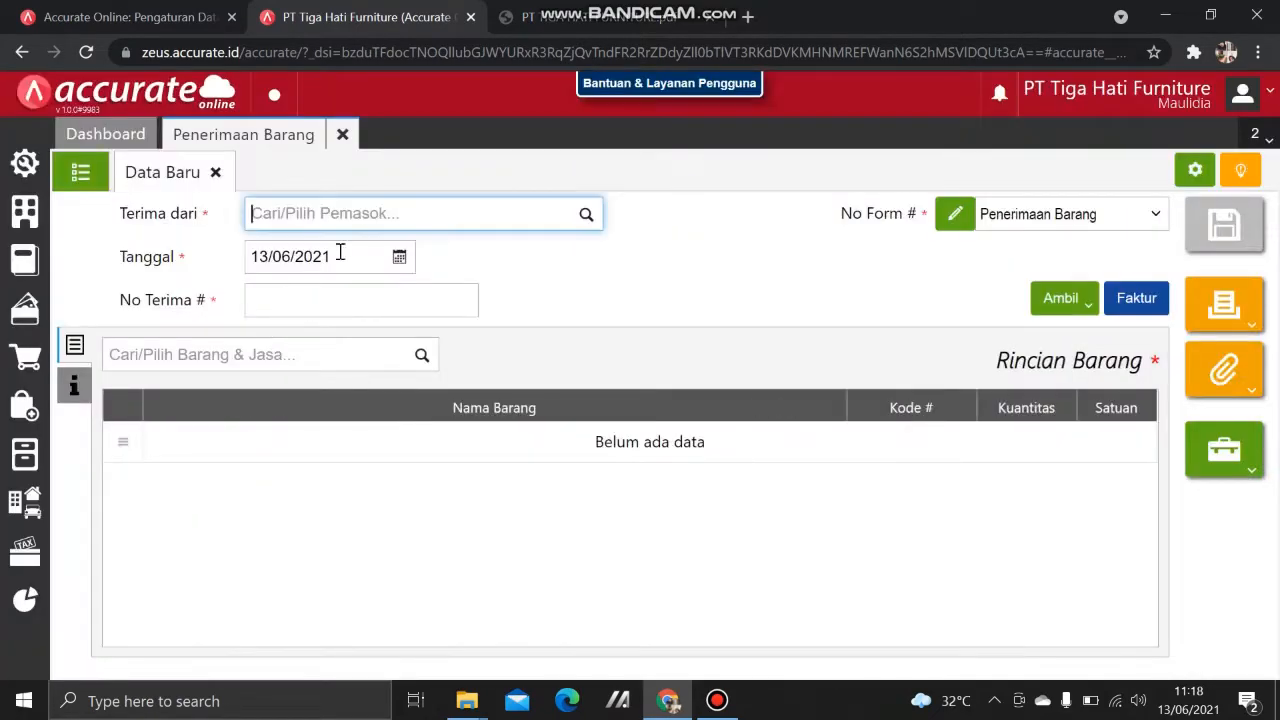
type("s")
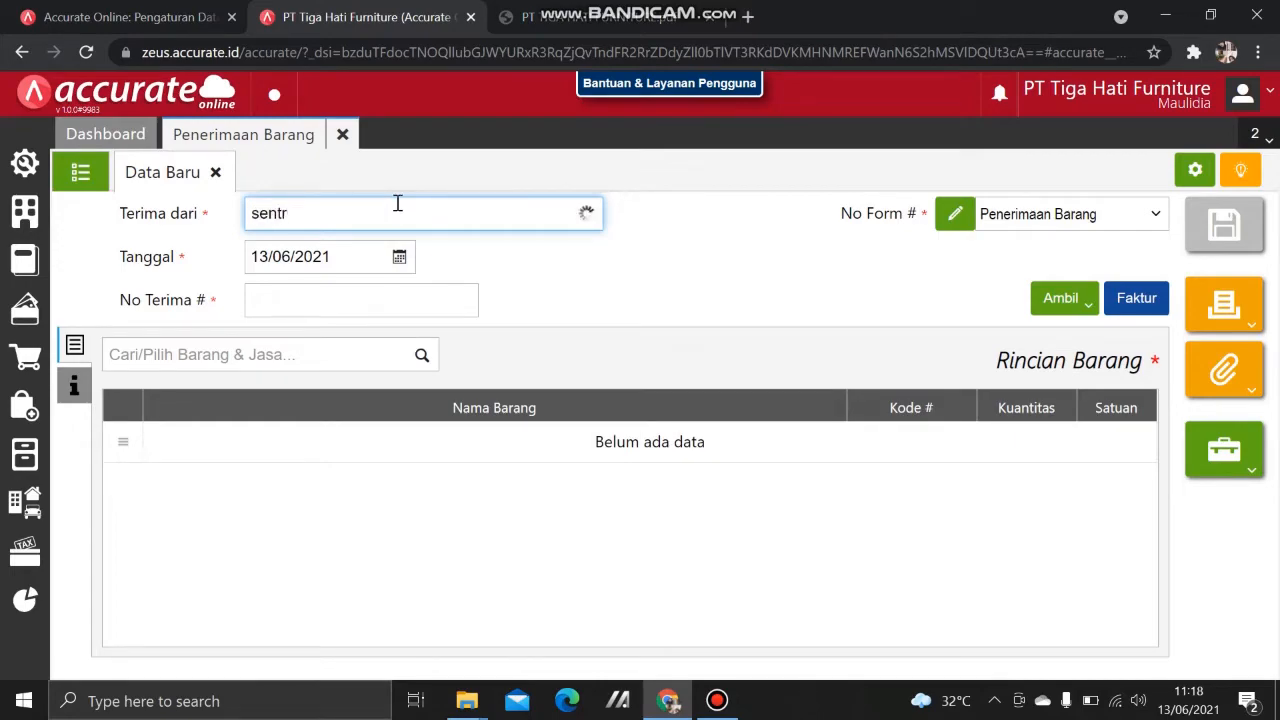
type("entr")
left_click(434, 257)
left_click(346, 256)
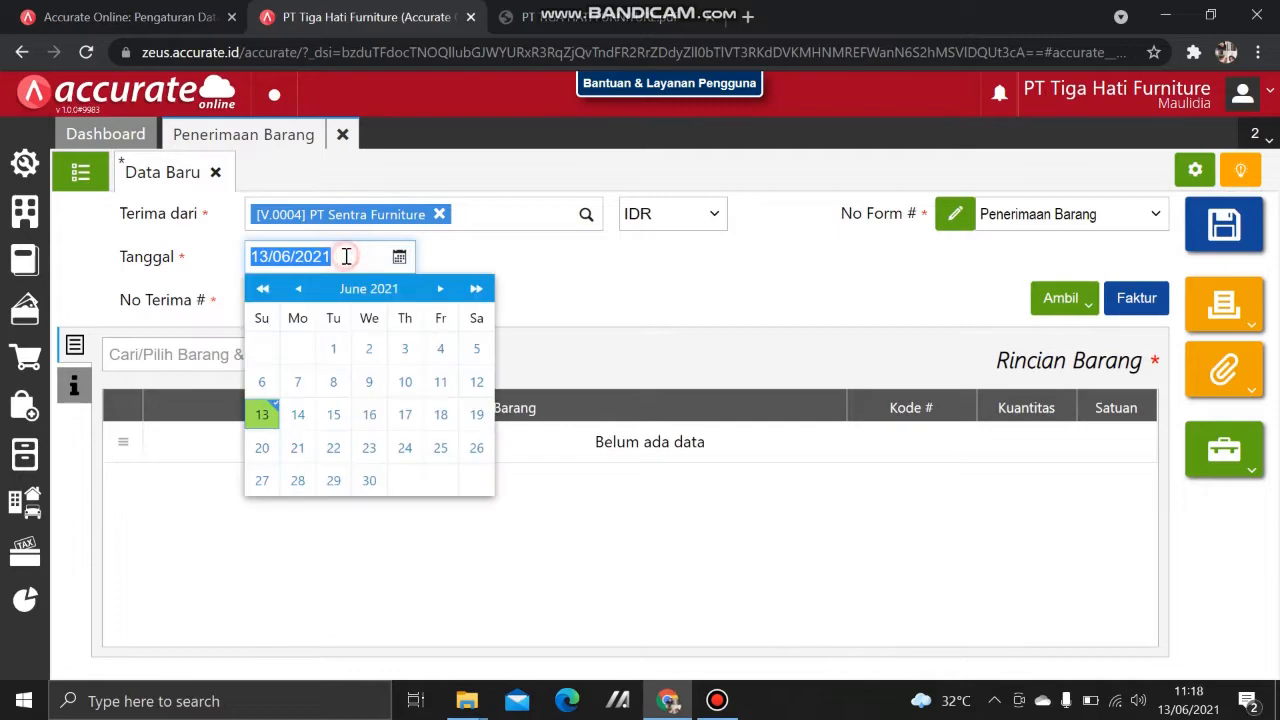
type("25/01/2")
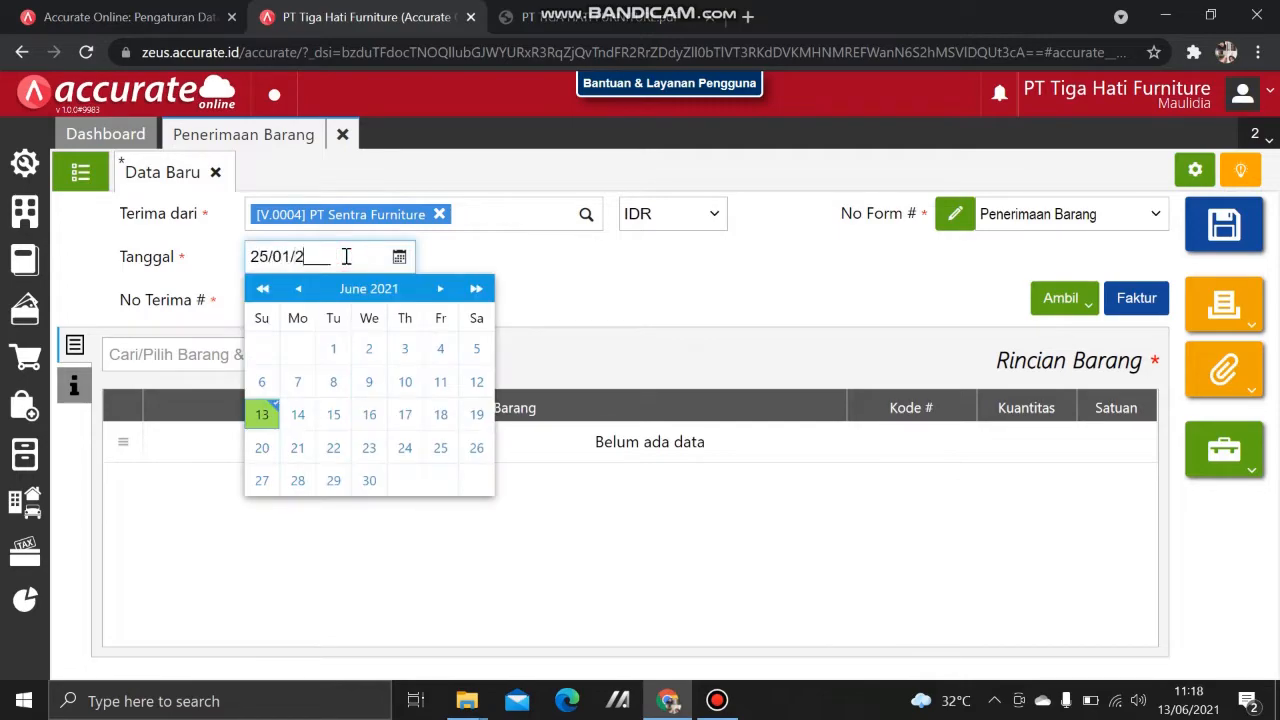
type("019")
left_click(631, 271)
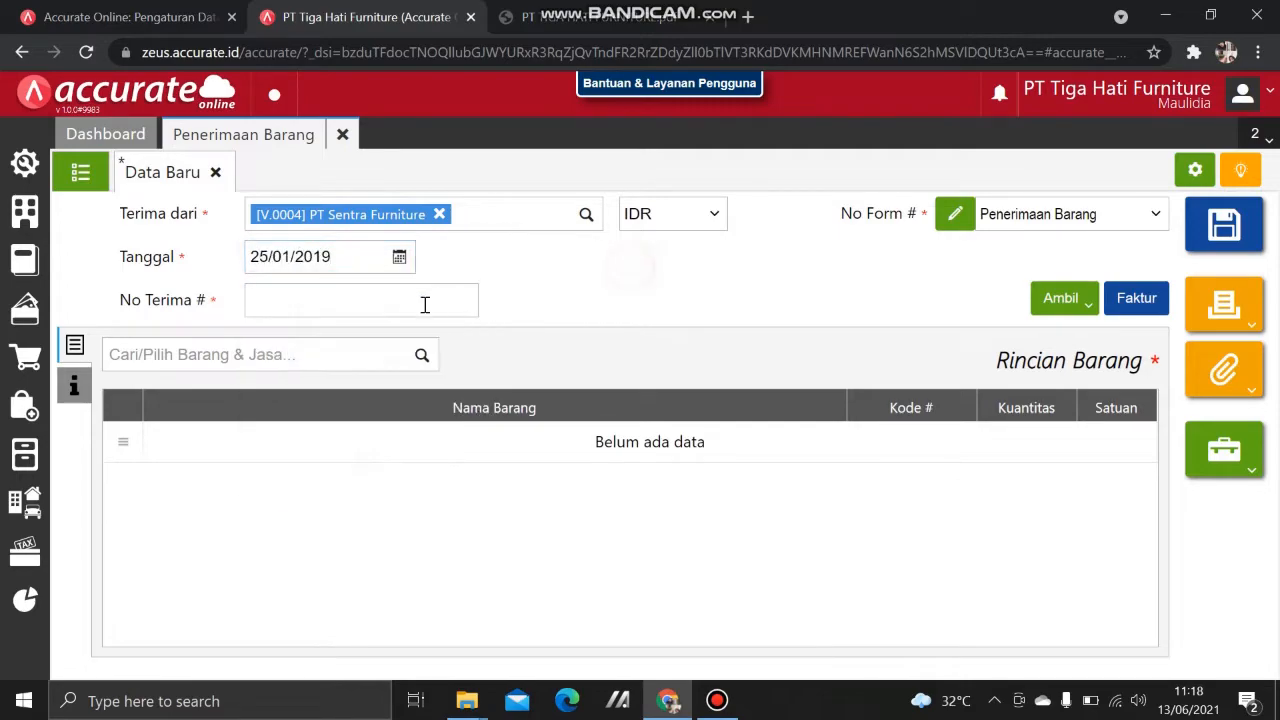
left_click(415, 304)
type("6675")
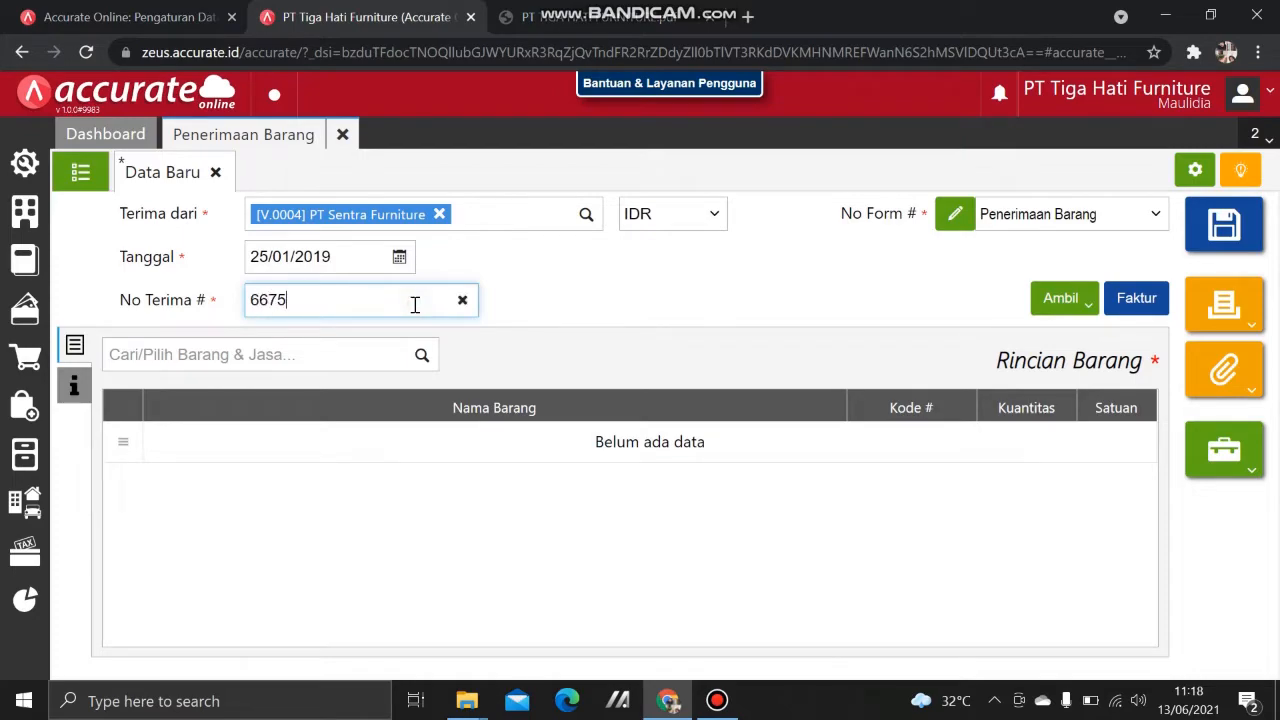
left_click(686, 303)
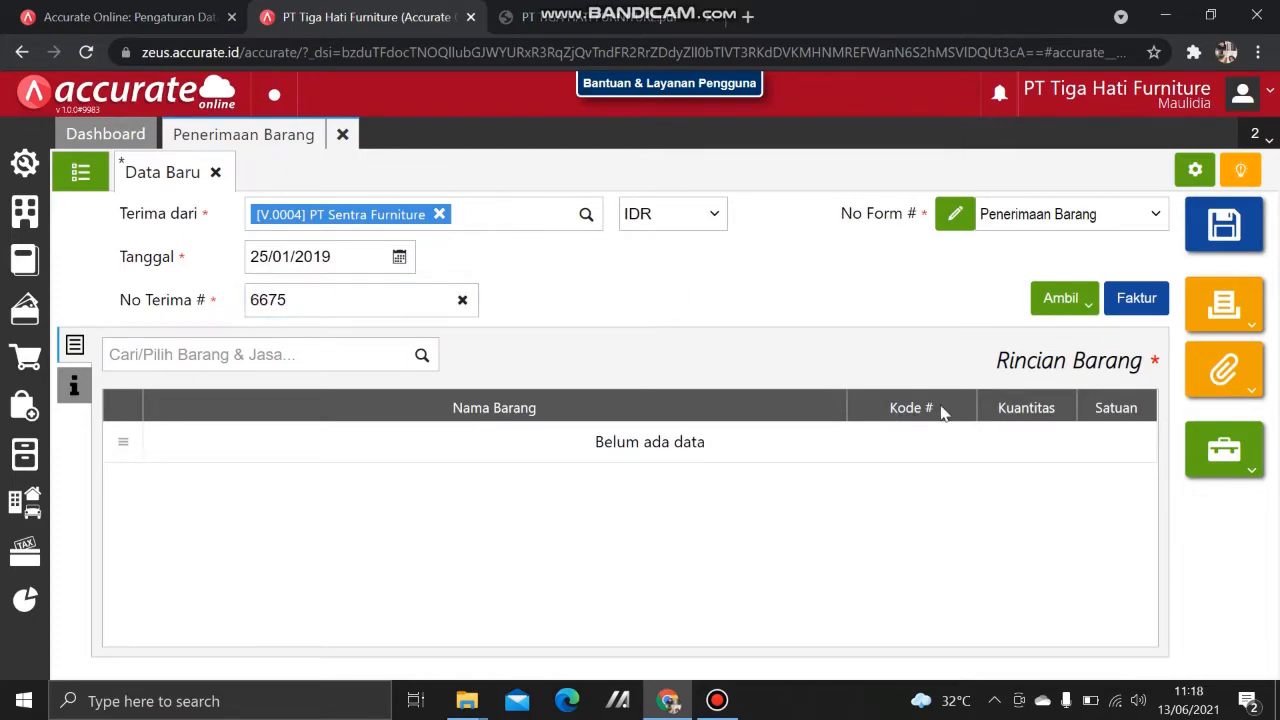
Step: Copy only the Meja Bundar line from PO.2019.01.00001, leaving out Kursi Santai
left_click(1052, 305)
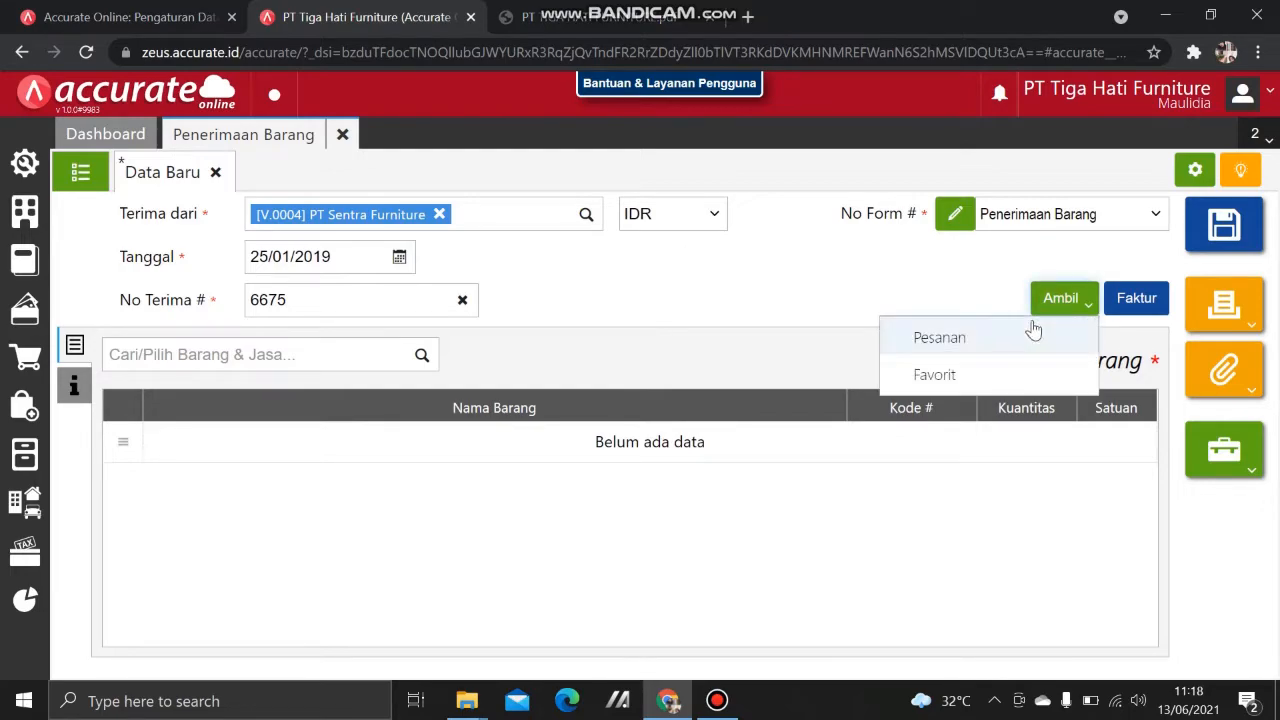
left_click(1020, 338)
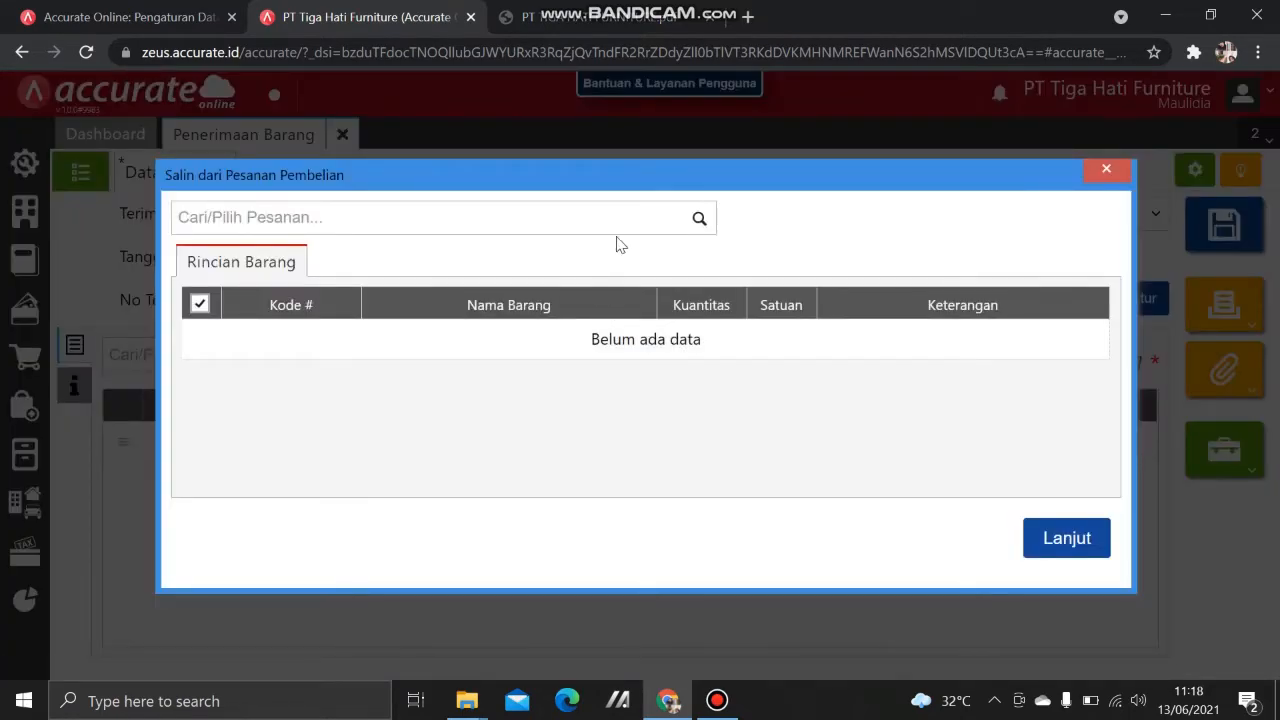
left_click(686, 222)
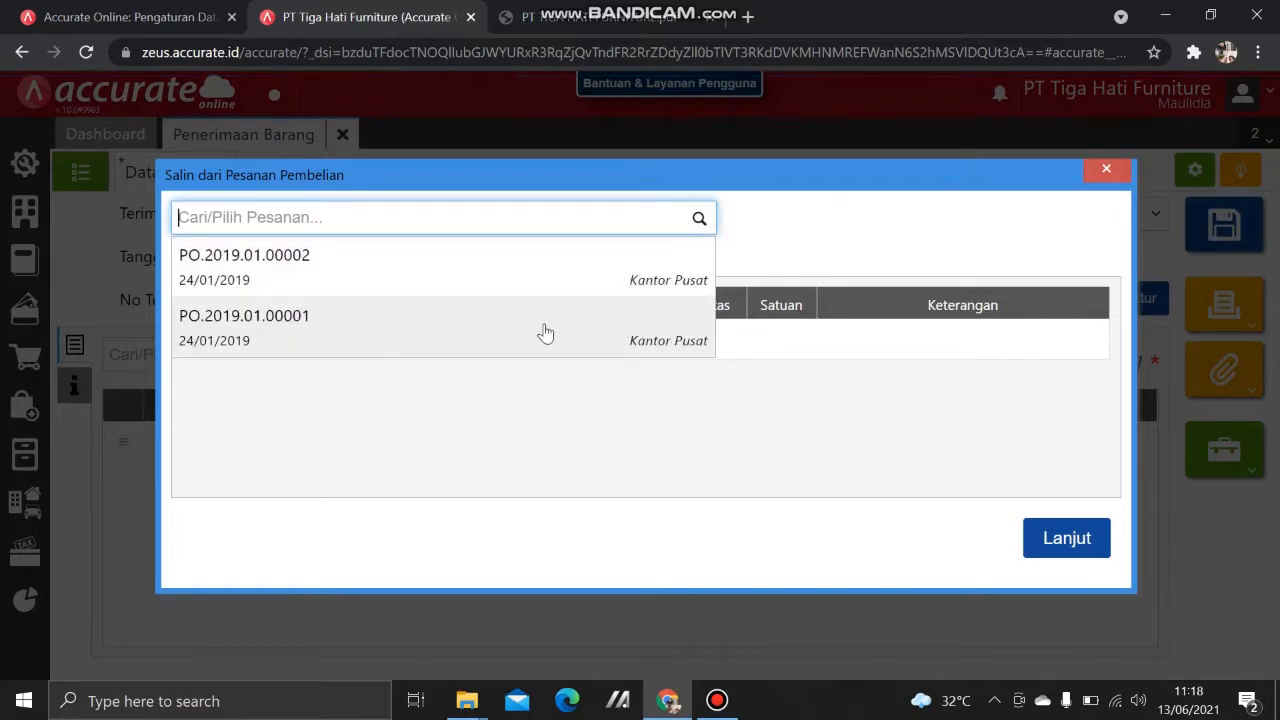
left_click(544, 330)
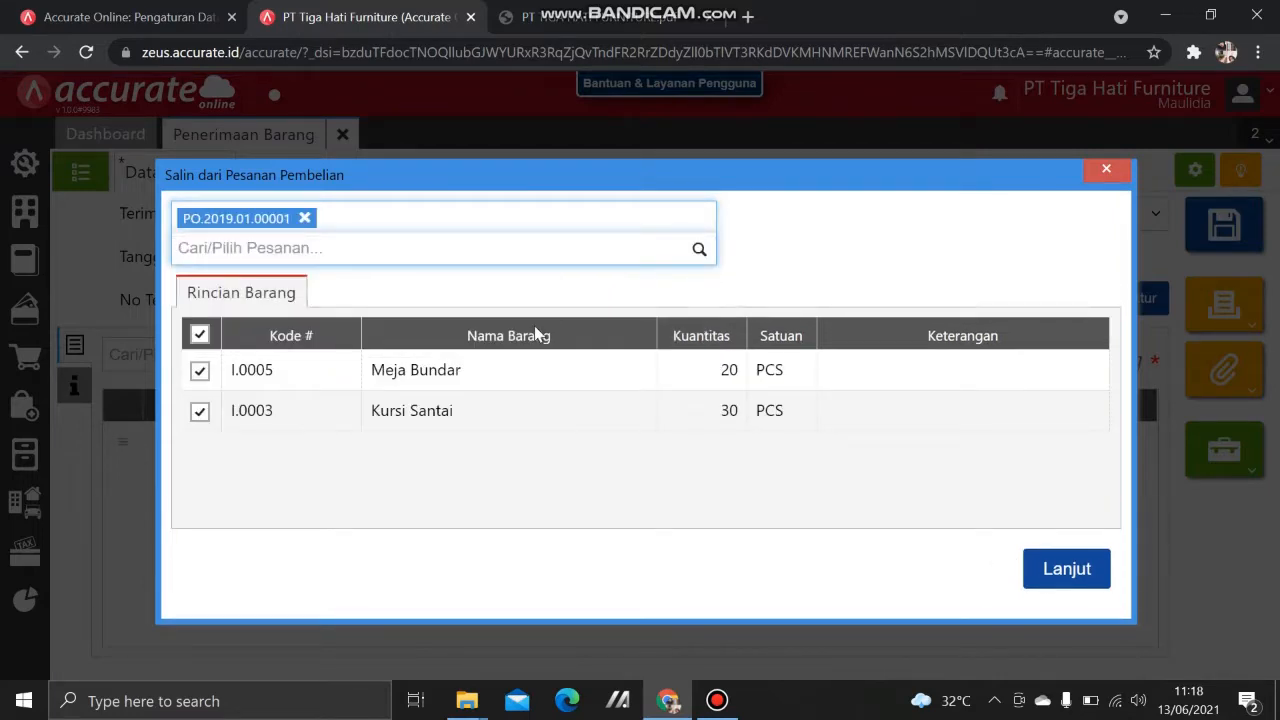
left_click(200, 412)
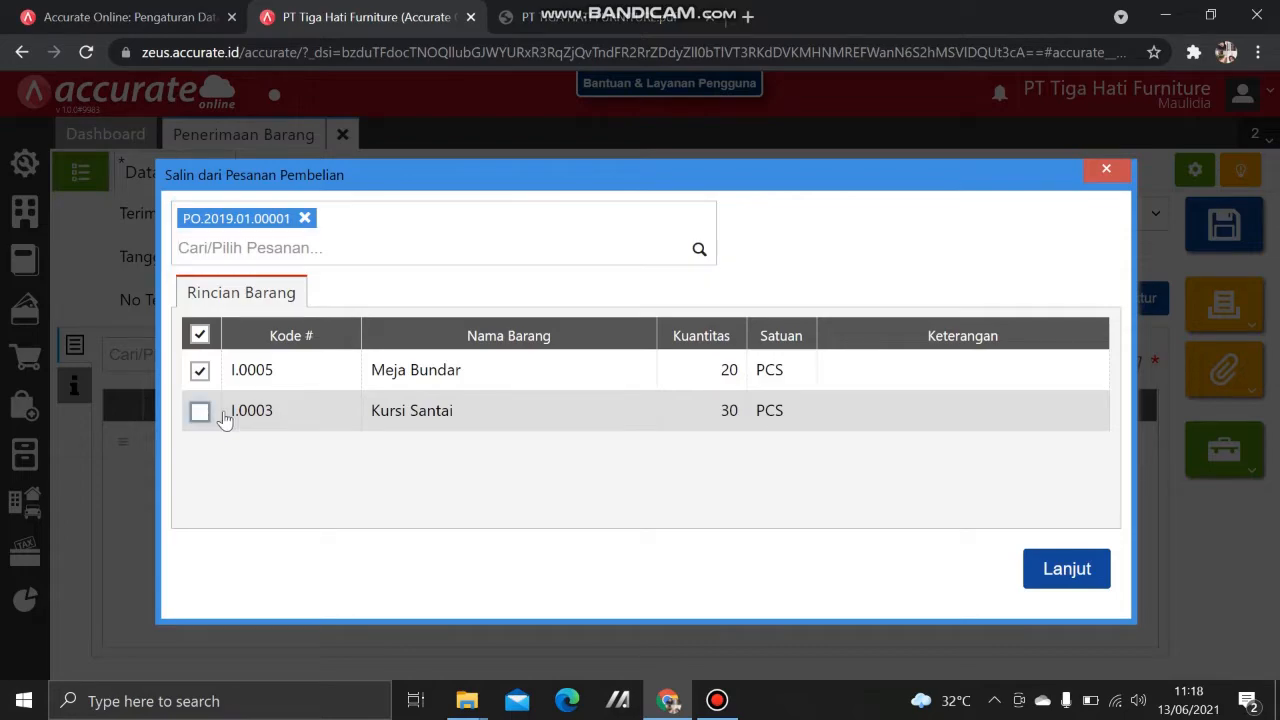
left_click(1062, 568)
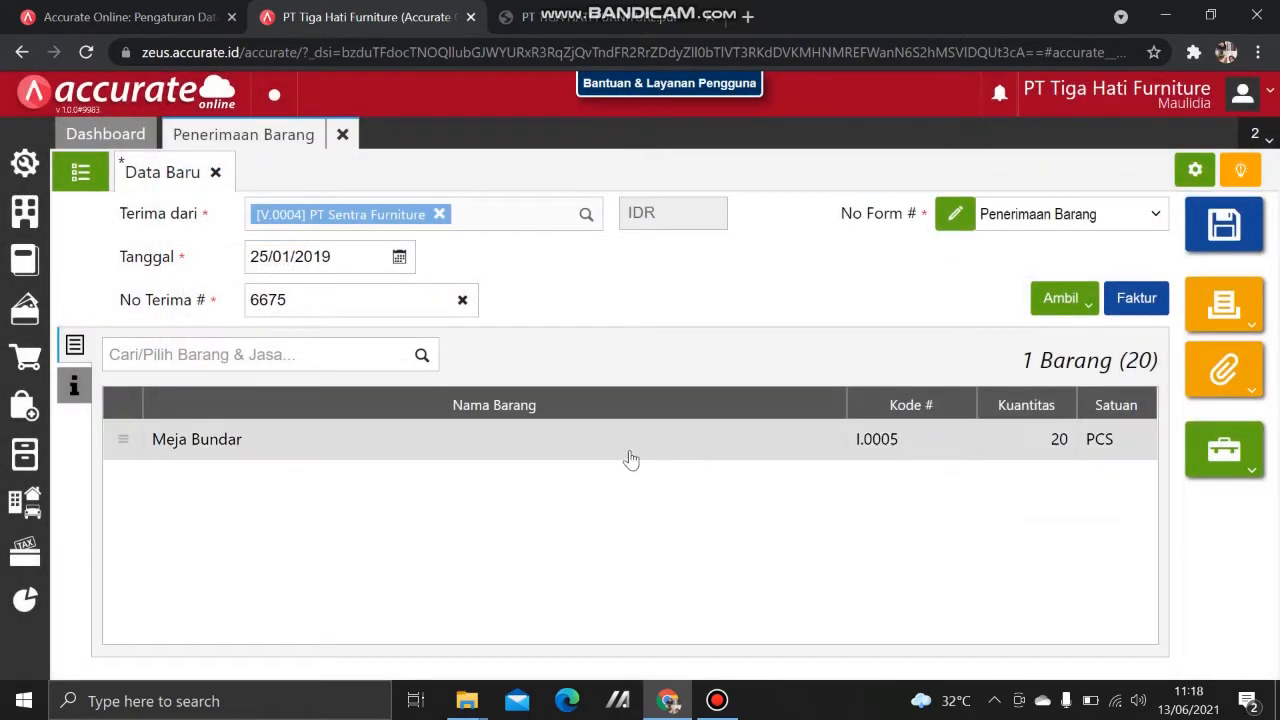
Step: Move the Meja Bundar line from the Belakang warehouse to Depan, per the PDF
left_click(617, 449)
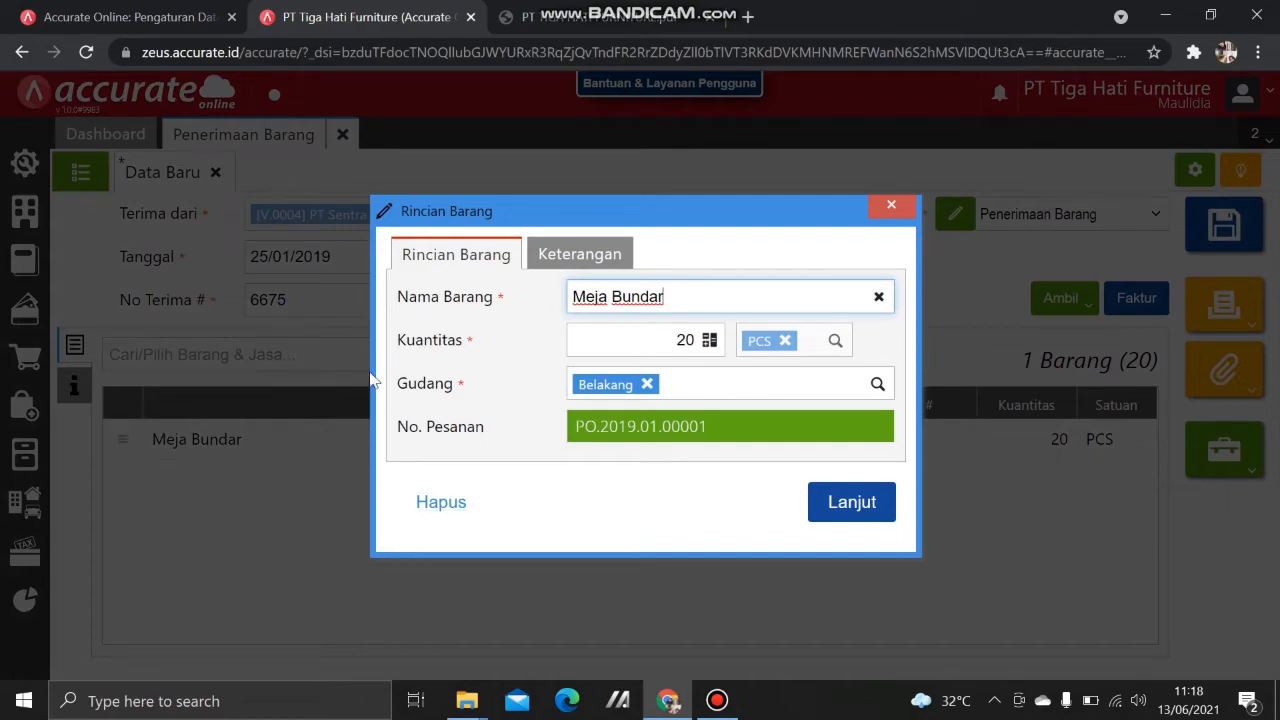
left_click(565, 17)
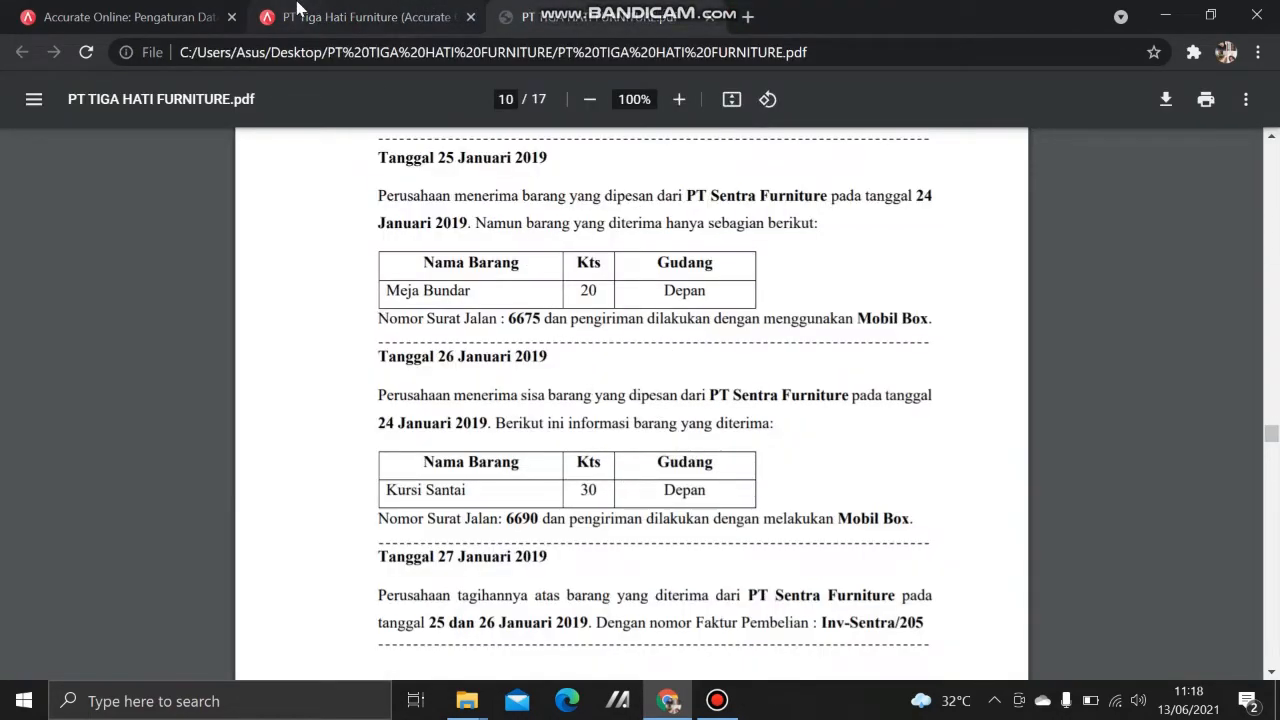
left_click(370, 17)
left_click(647, 384)
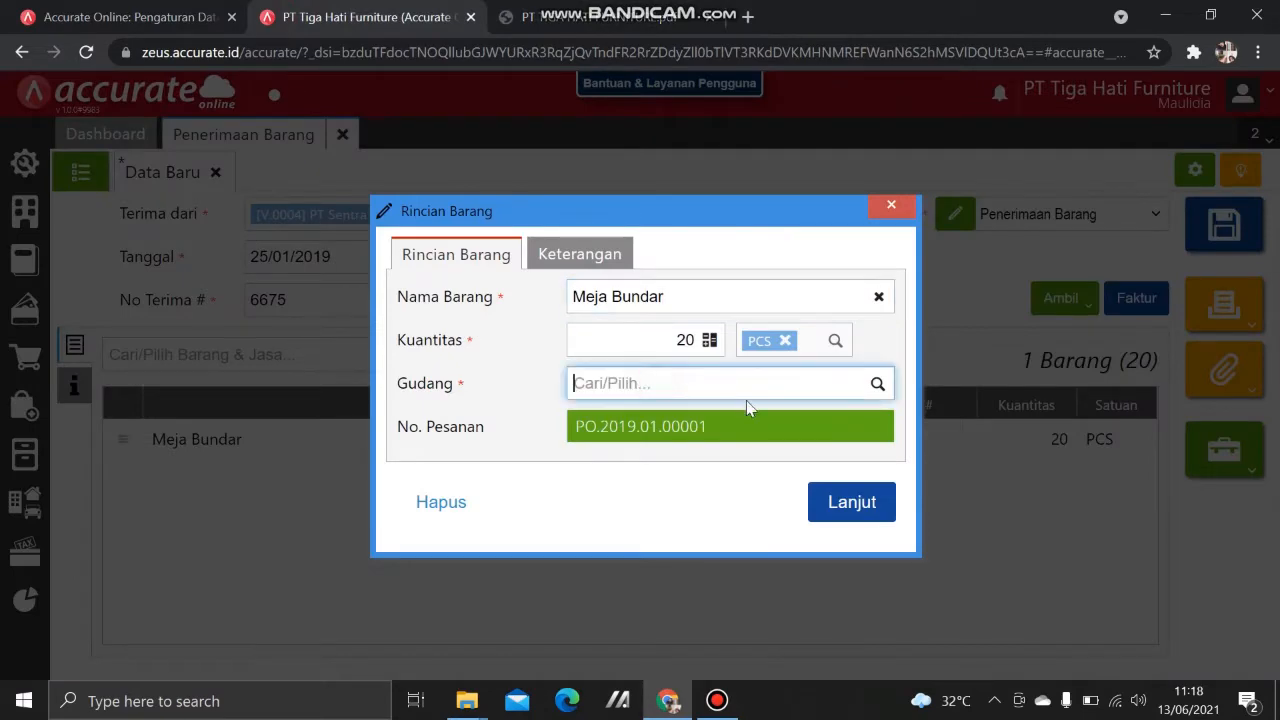
type("depan")
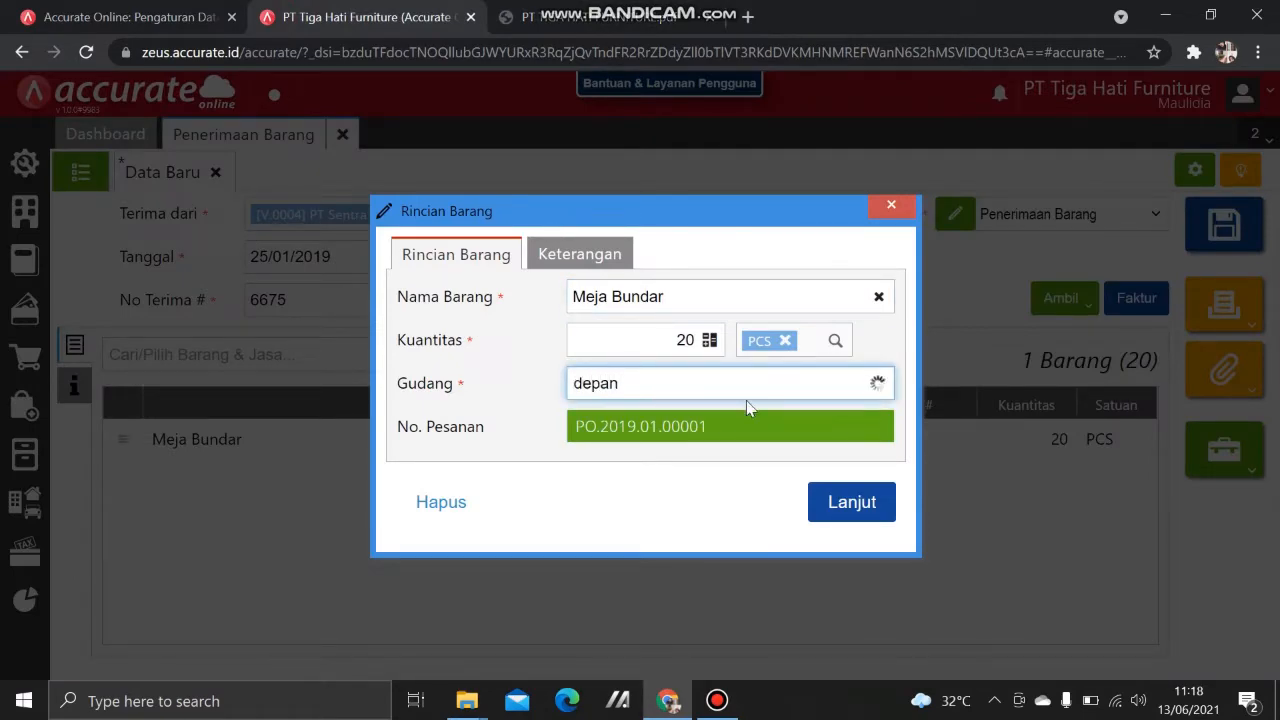
left_click(743, 424)
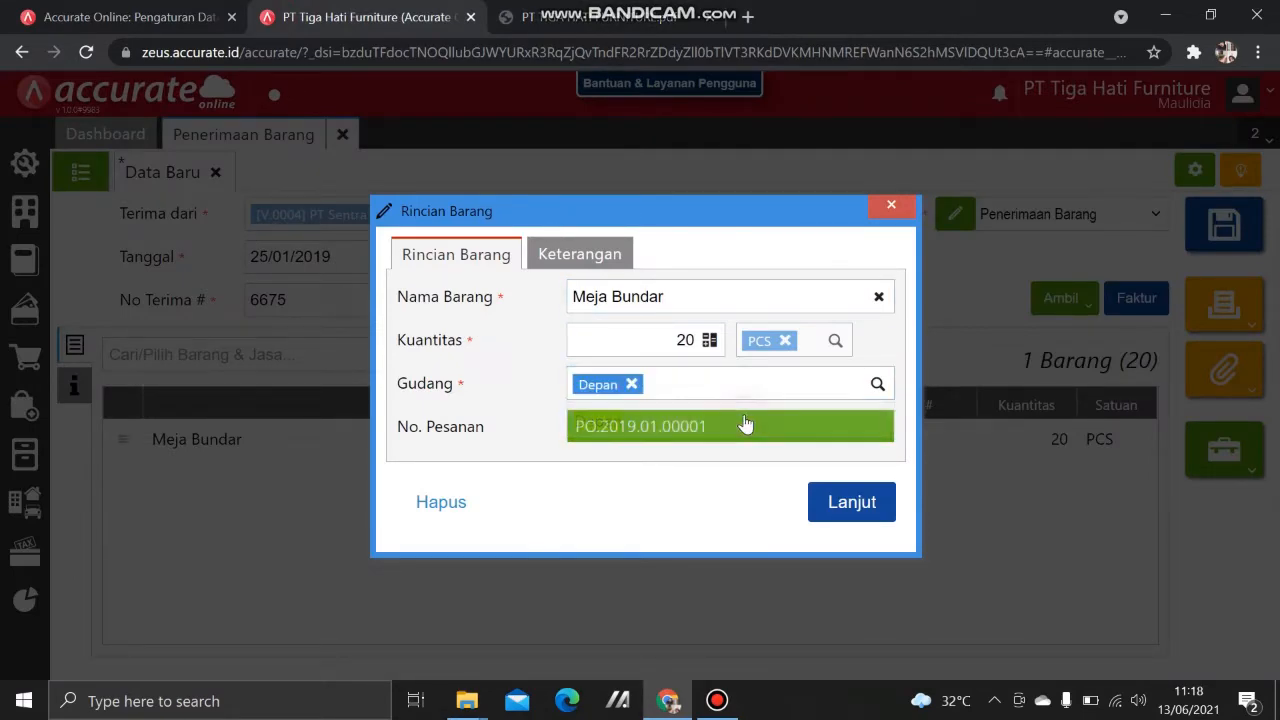
left_click(851, 502)
key("ctrl+Tab")
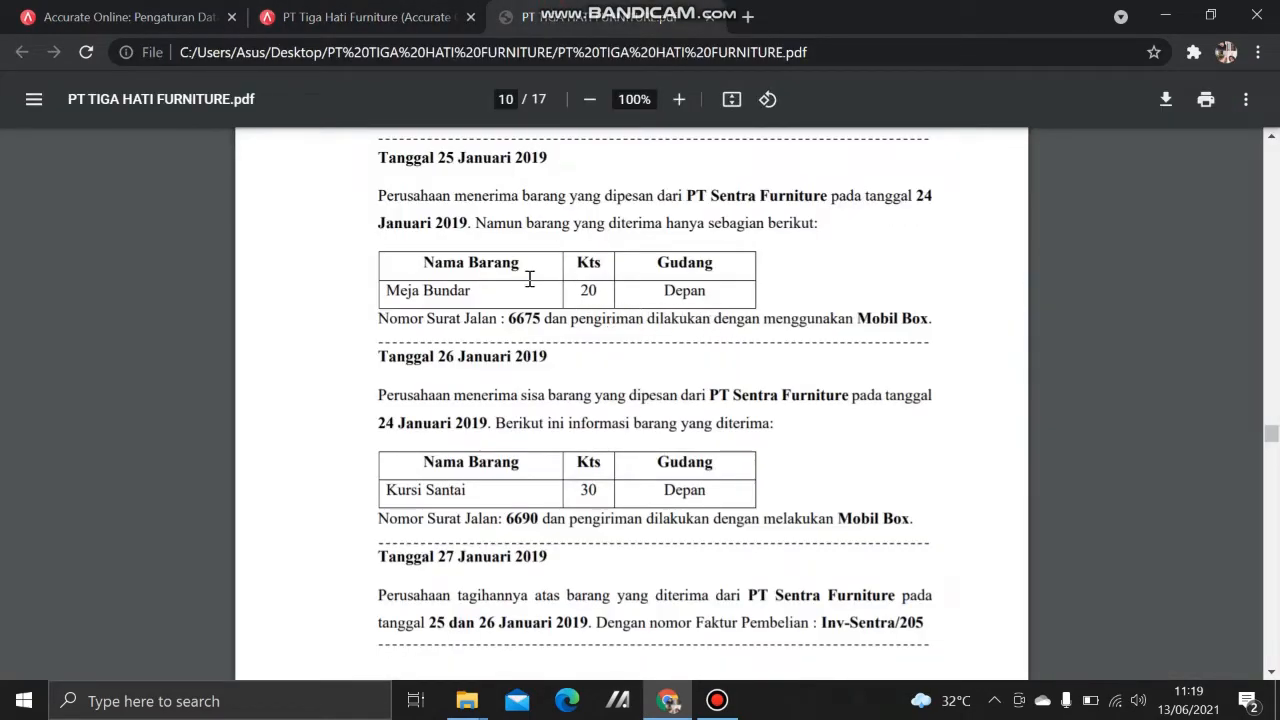
left_click(385, 20)
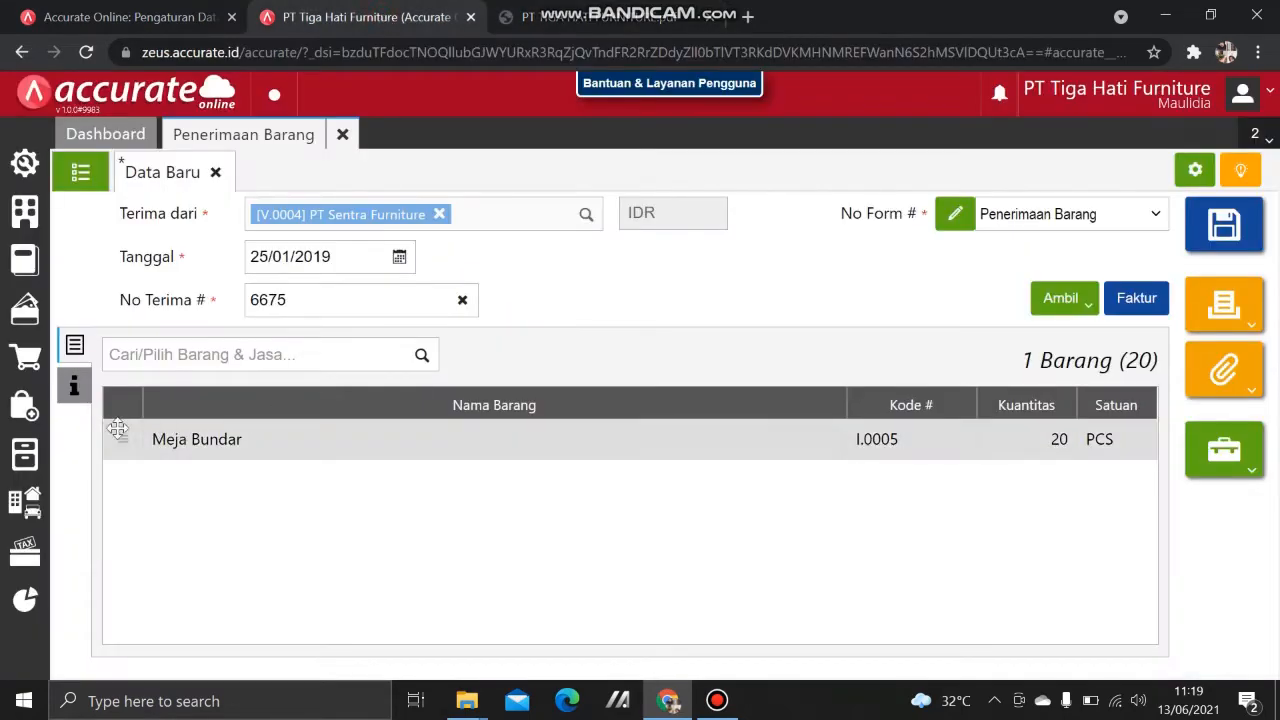
Step: Add Mobil Box as a new shipment method and save goods receipt 6675
left_click(82, 398)
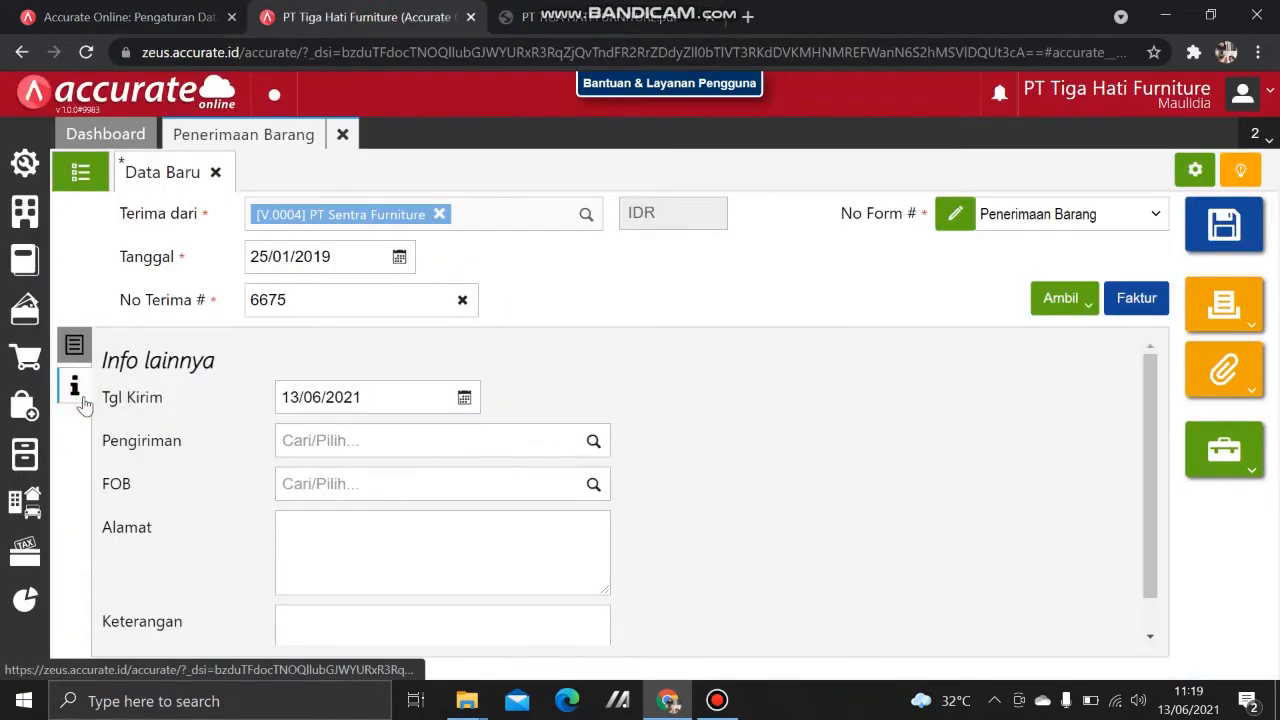
left_click(334, 438)
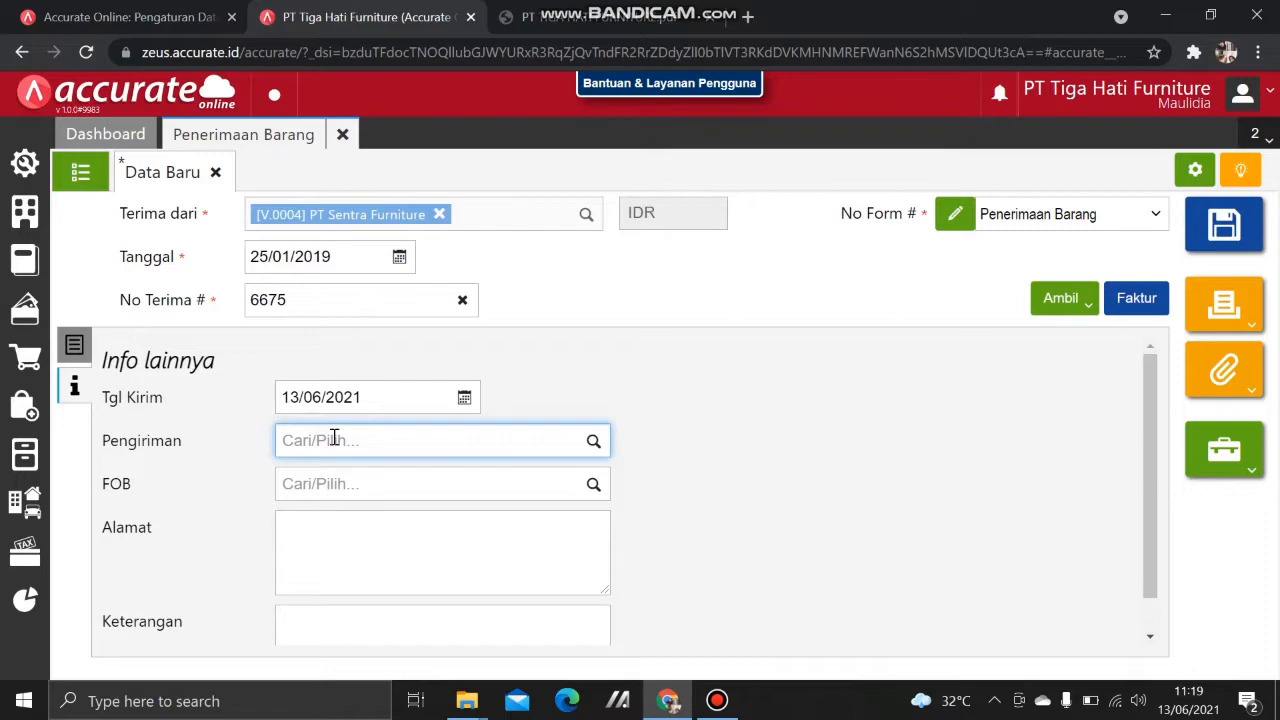
type("m")
key("BackSpace")
key("BackSpace")
key("BackSpace")
key("BackSpace")
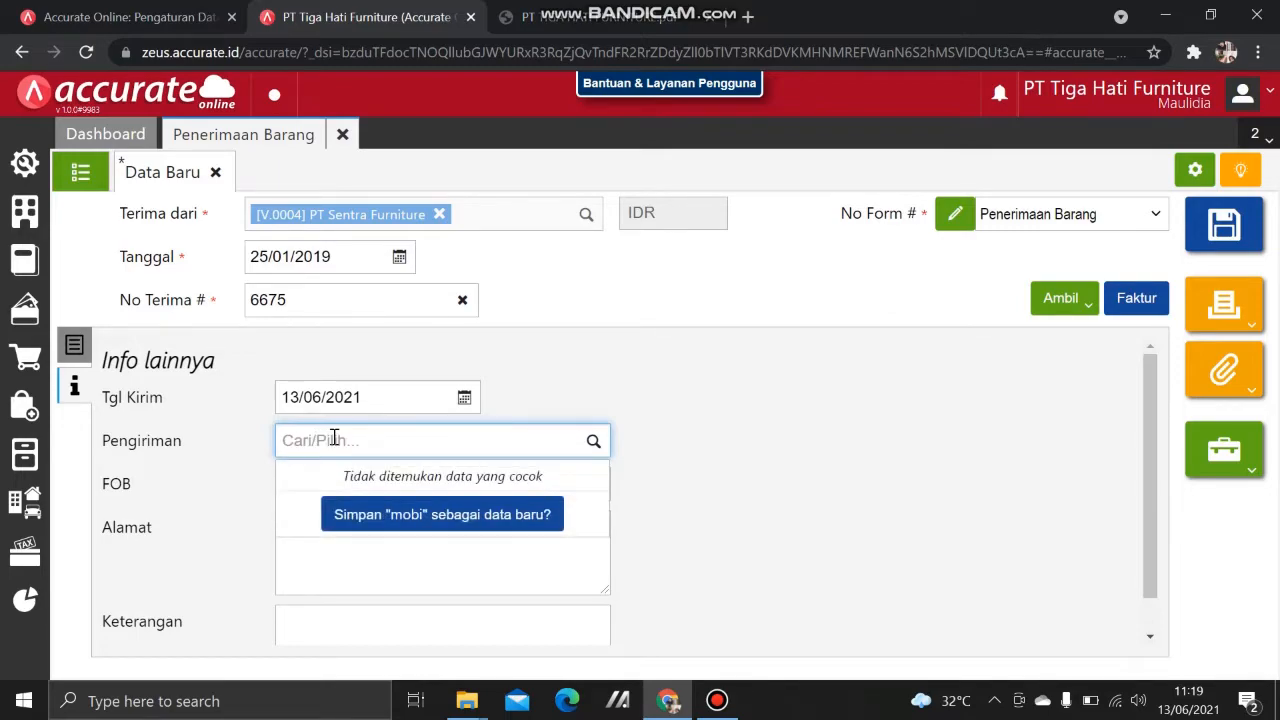
type("Mobil")
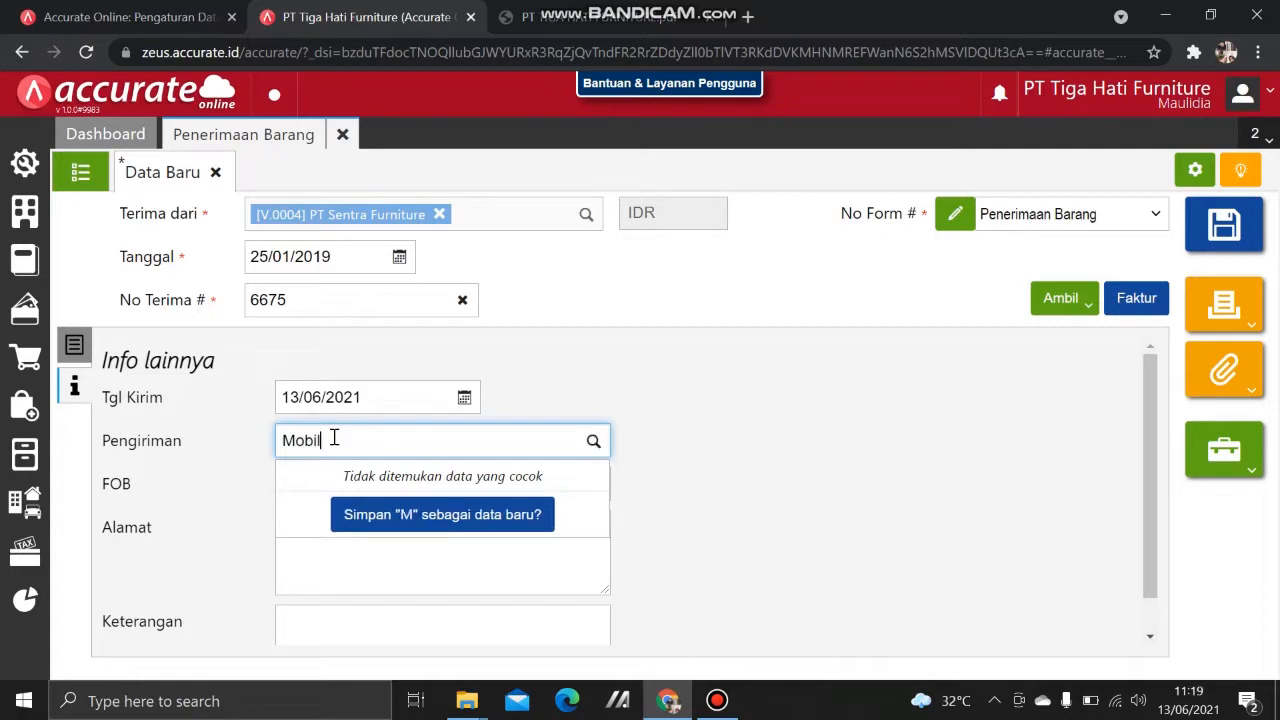
type(" Boc")
key("BackSpace")
type("x")
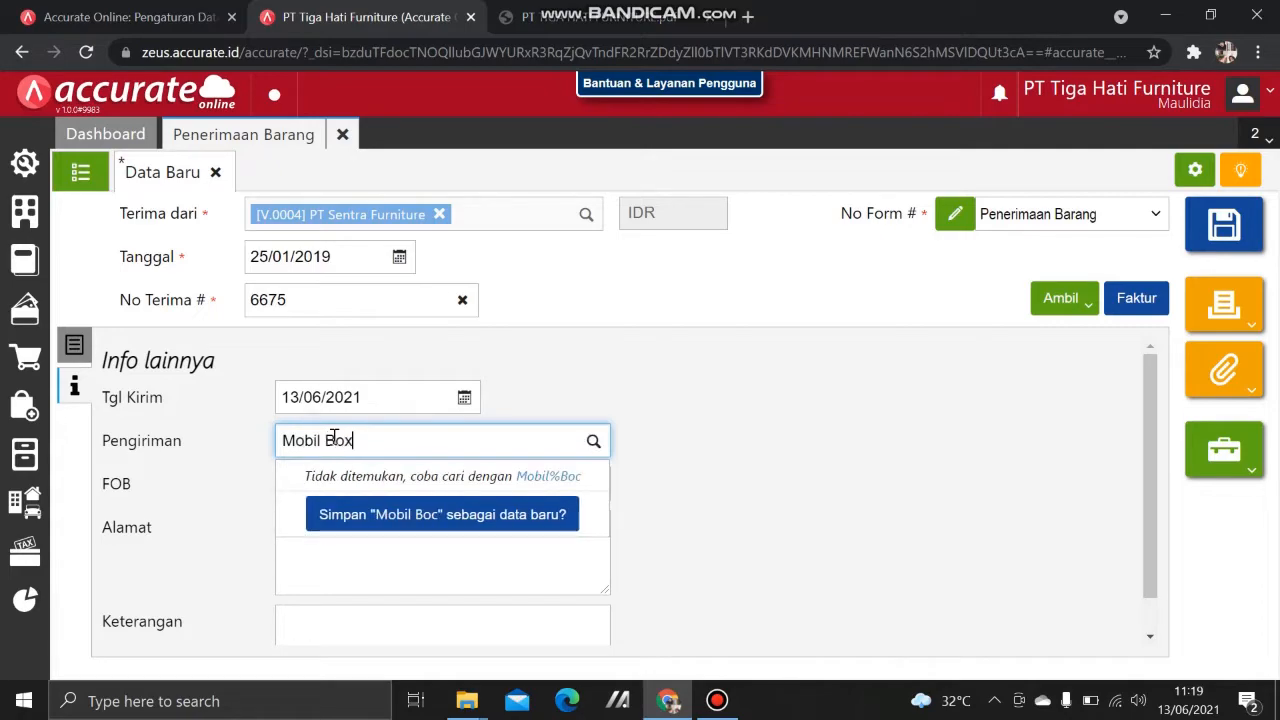
left_click(360, 508)
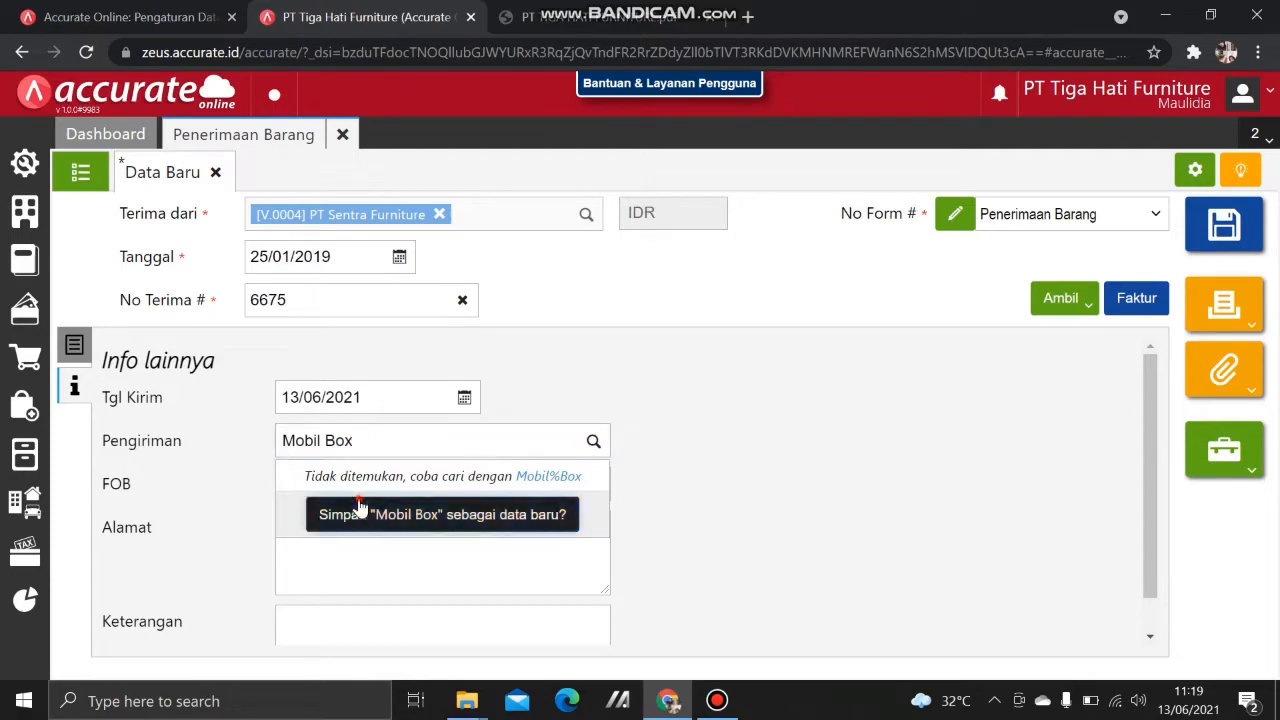
left_click(78, 350)
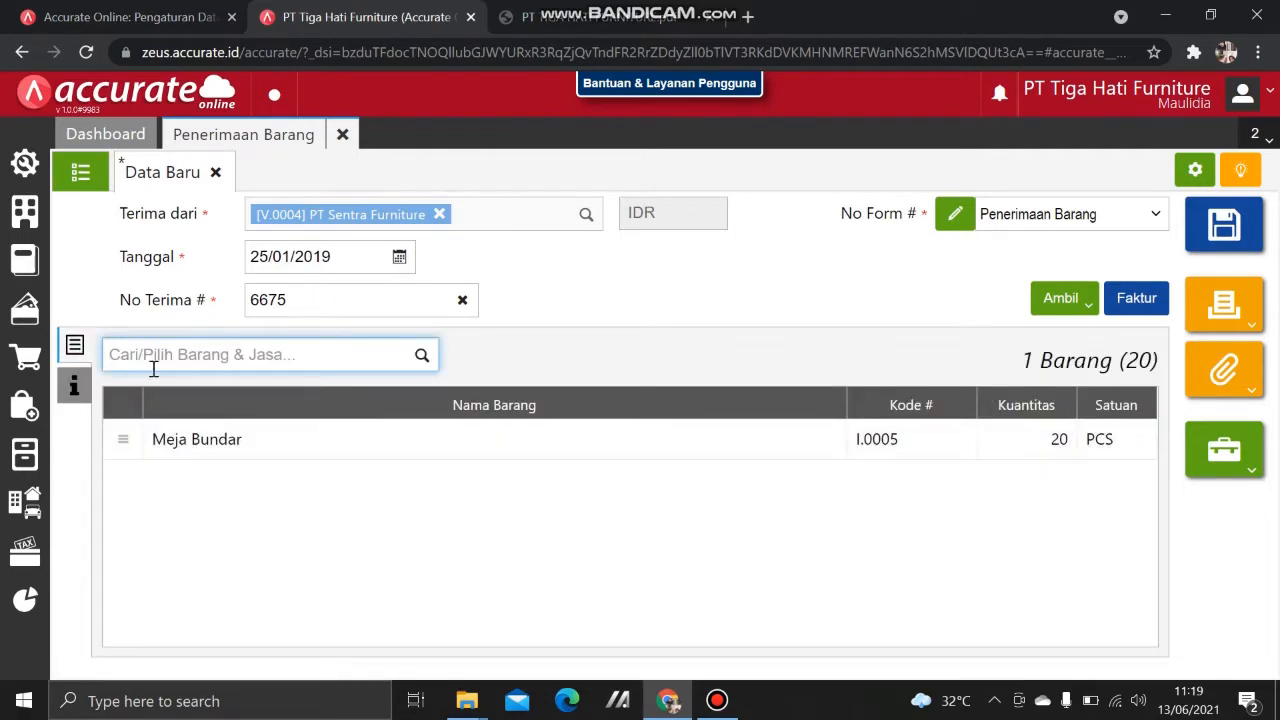
left_click(1236, 234)
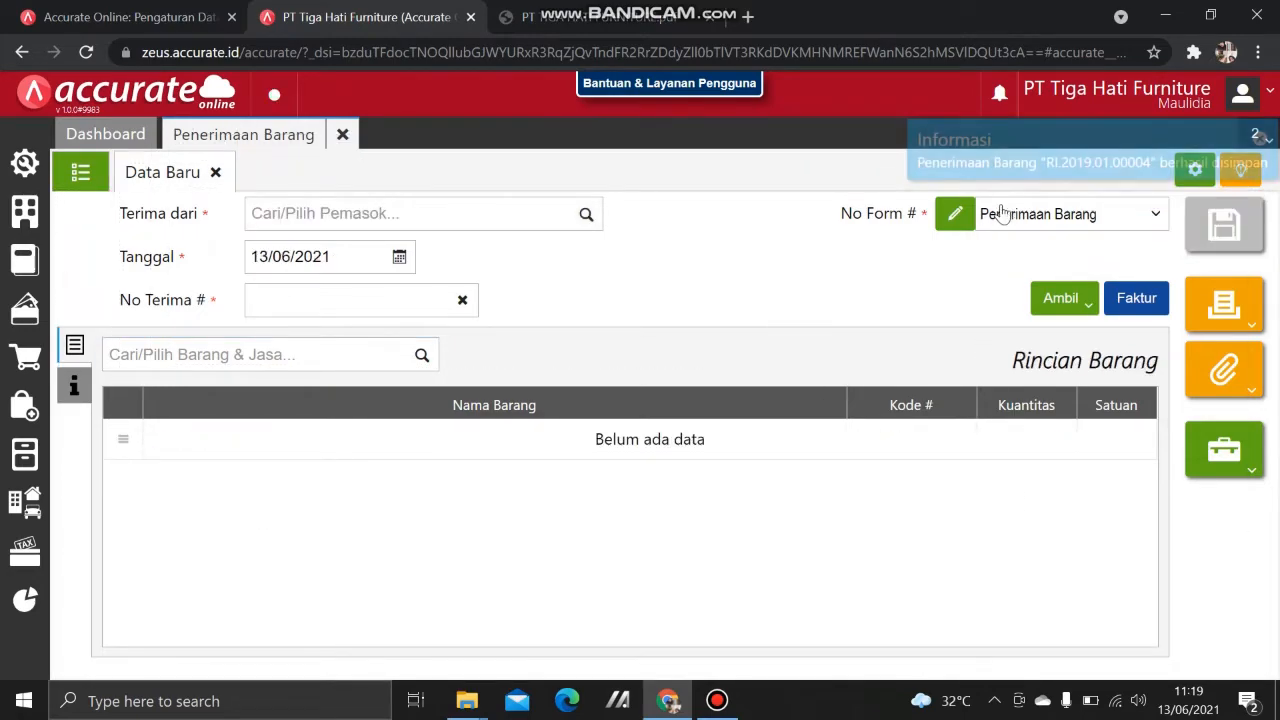
Step: After checking the PDF, start a receipt from PT Sentra Furniture dated 26/01/2019
left_click(666, 10)
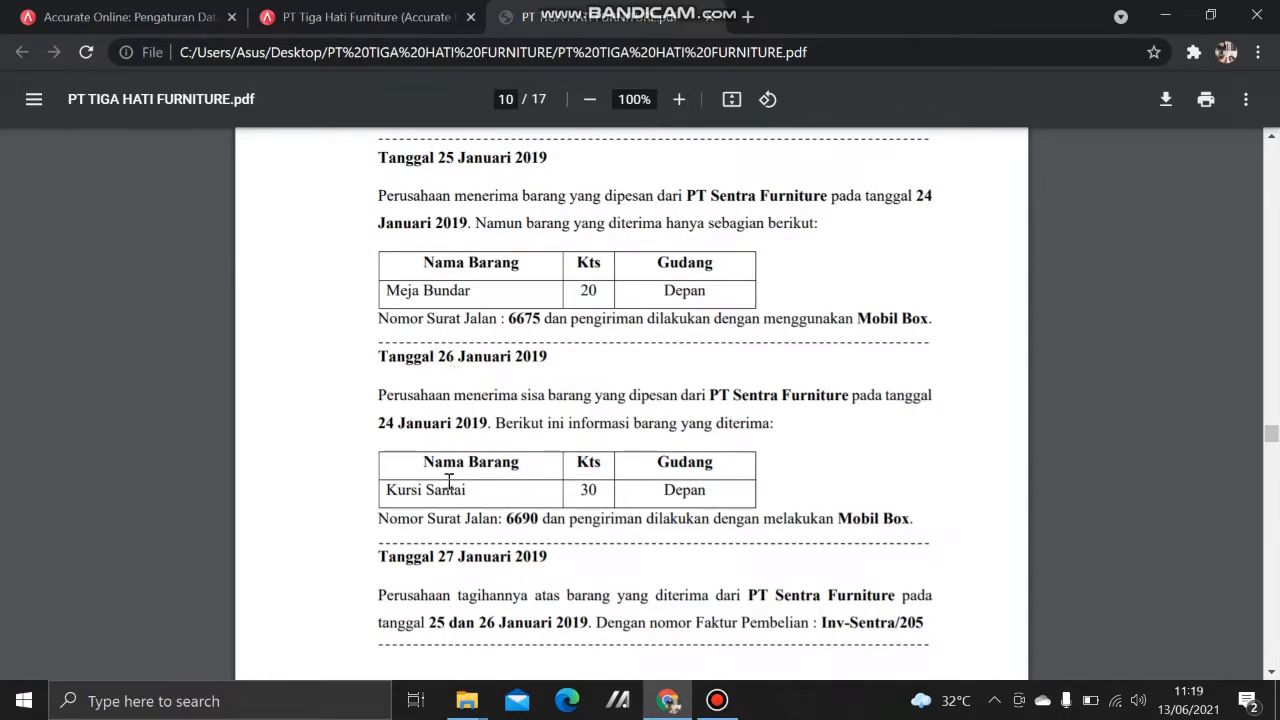
left_click(405, 12)
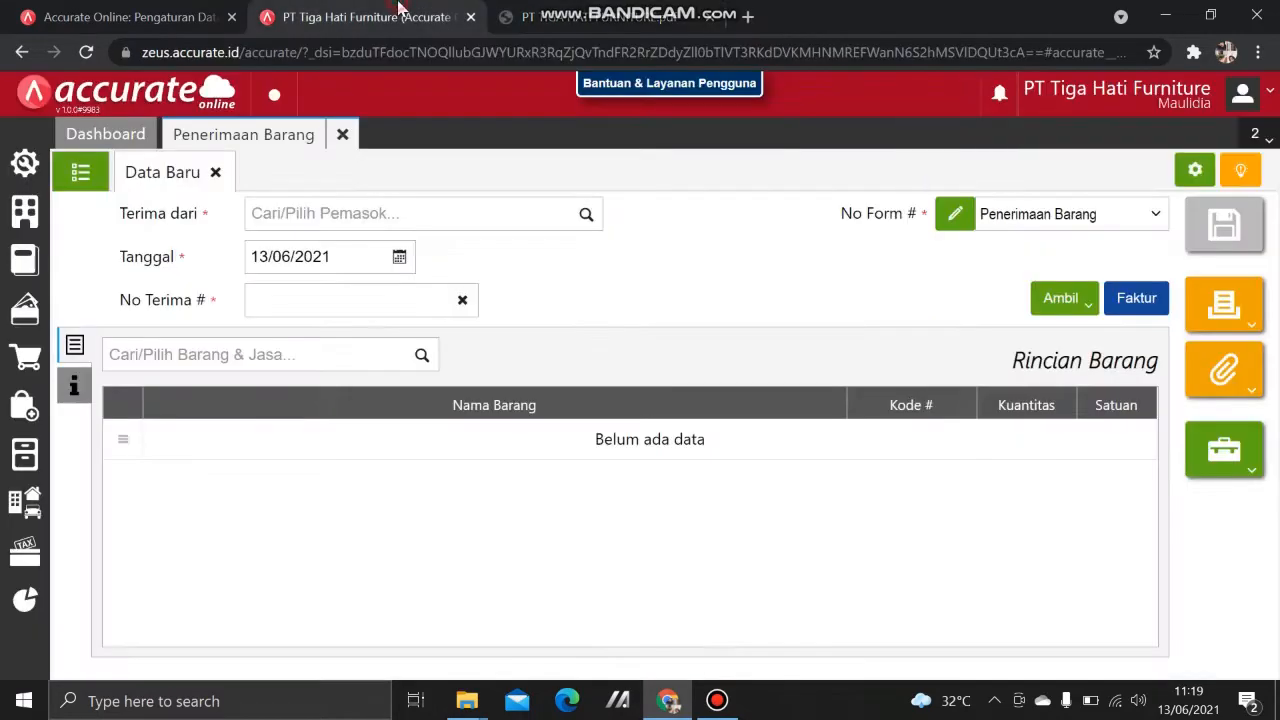
left_click(414, 221)
type("sentr")
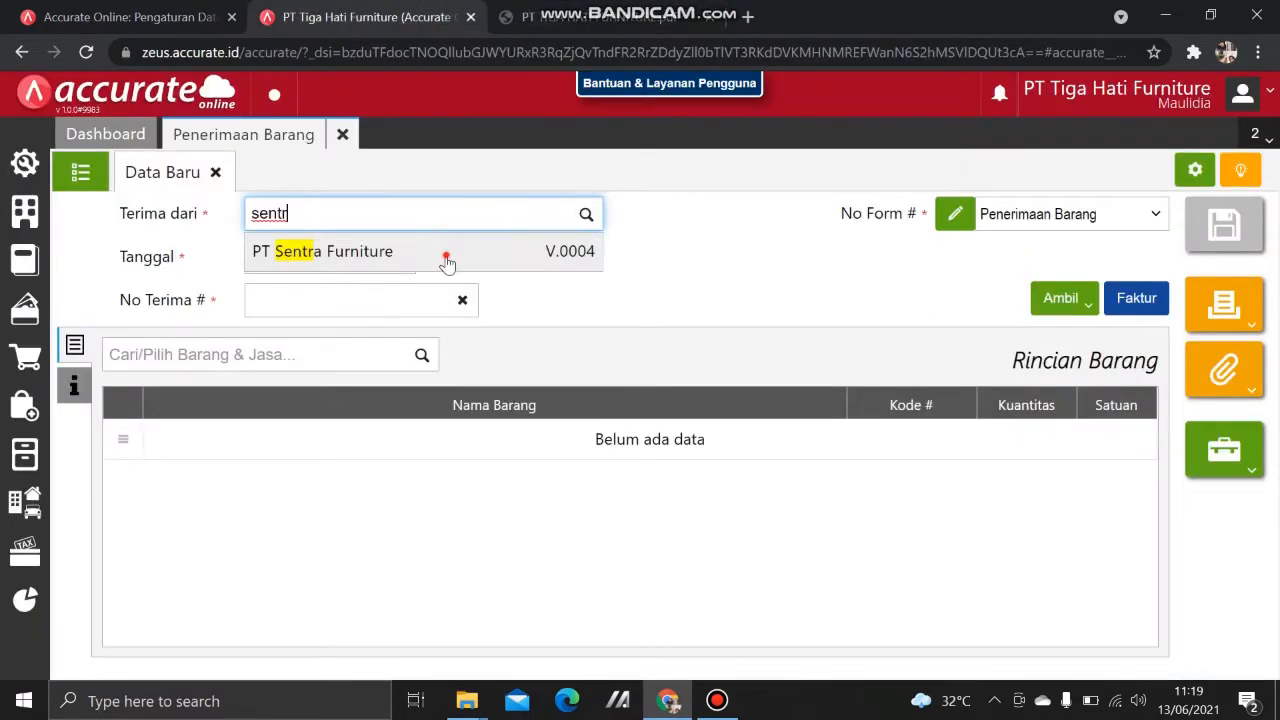
left_click(443, 253)
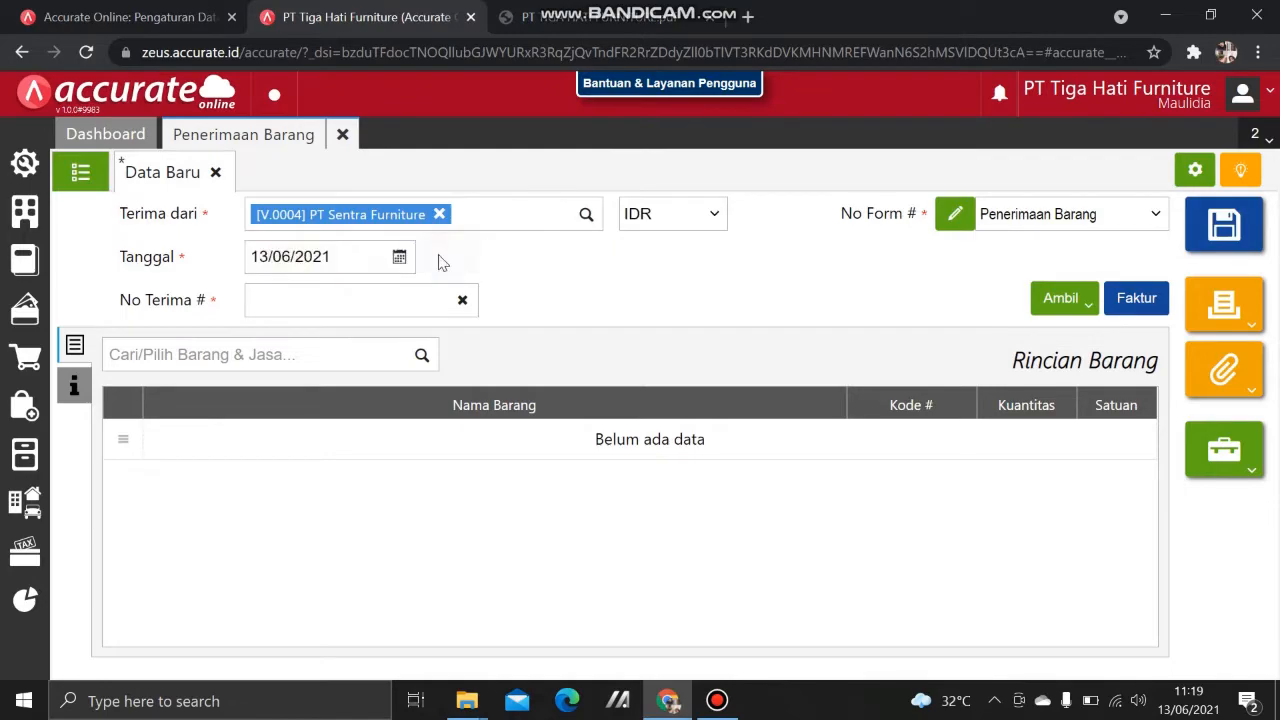
left_click(329, 257)
type("26")
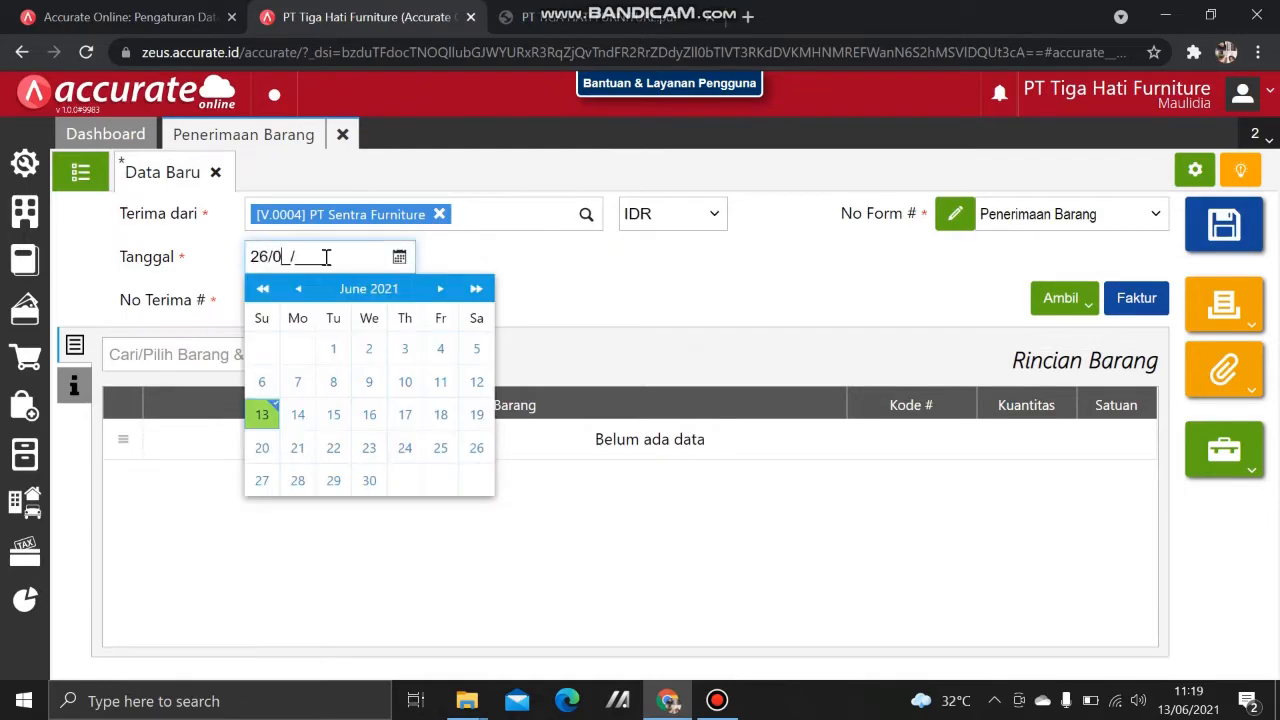
left_click(571, 291)
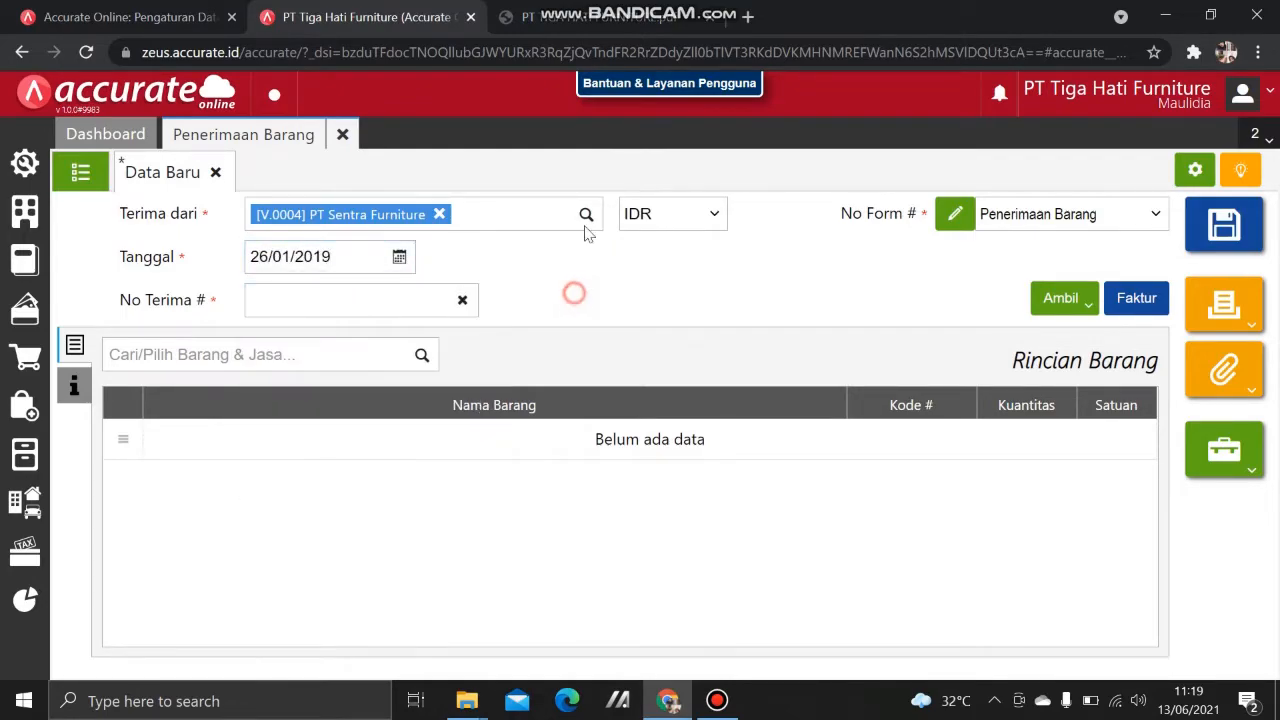
Step: Enter receipt number 6690 from the PDF and choose to copy items from a purchase order
left_click(620, 16)
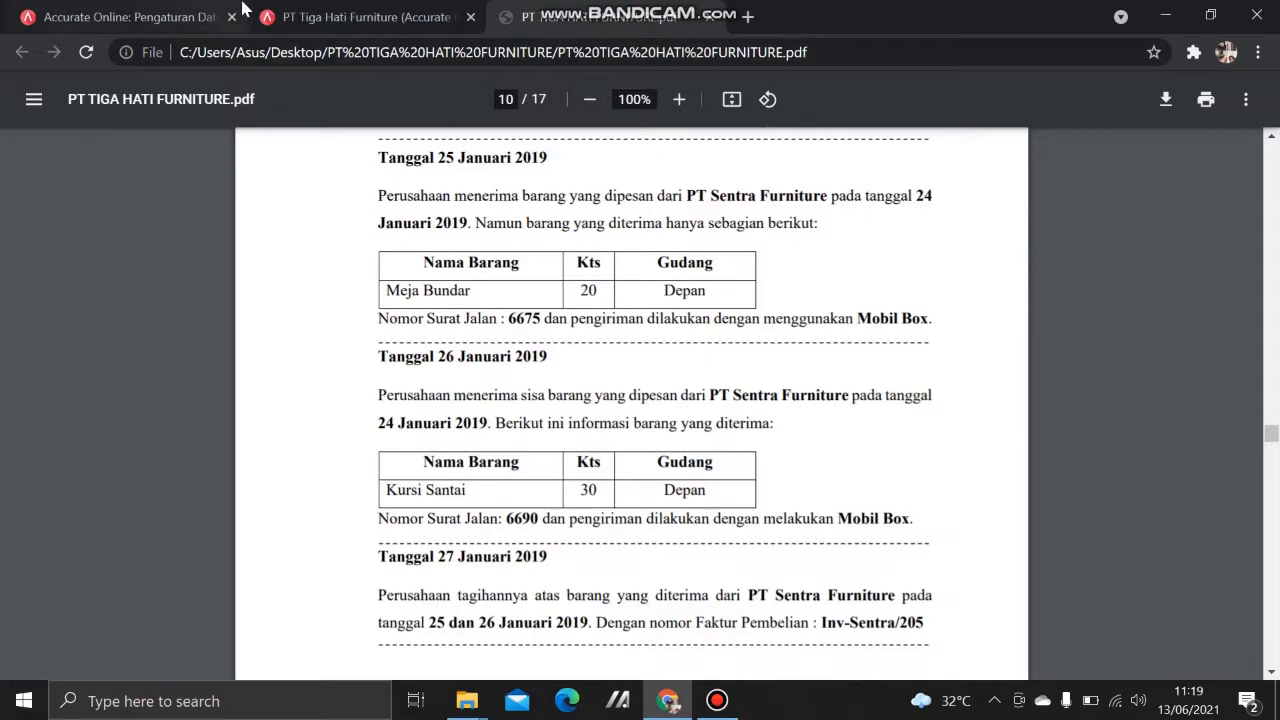
left_click(300, 16)
left_click(307, 300)
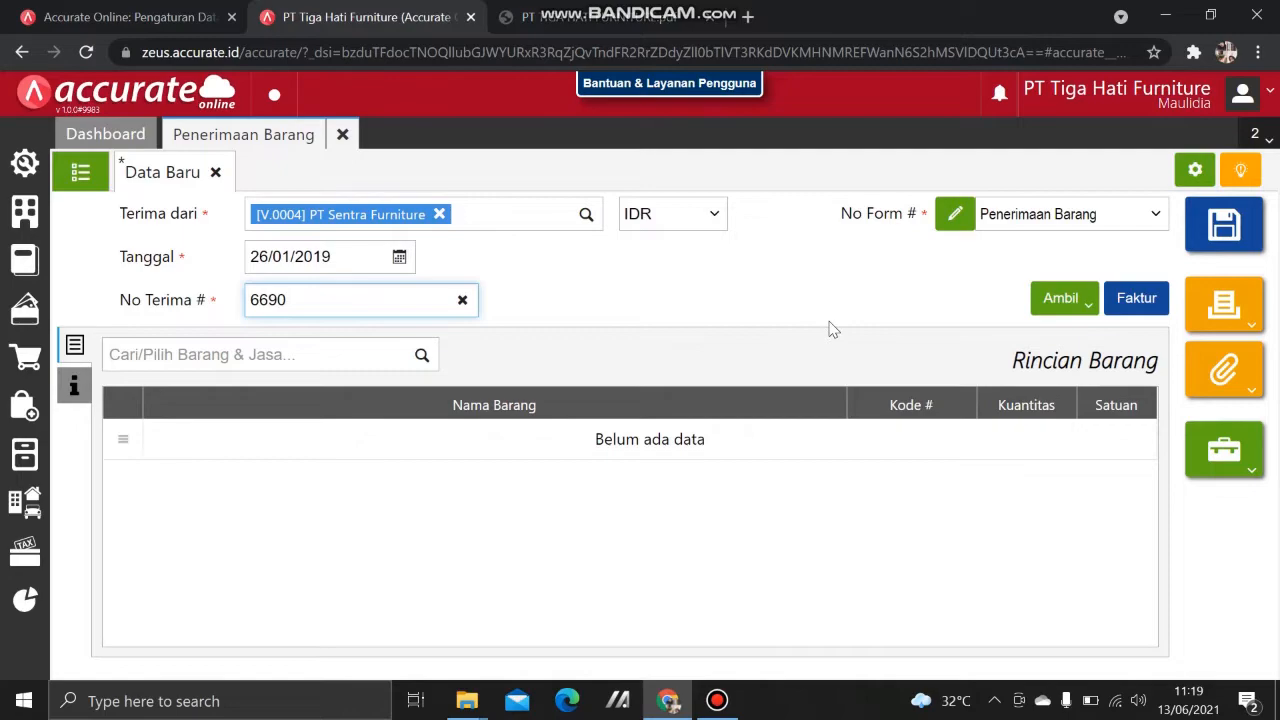
left_click(1043, 300)
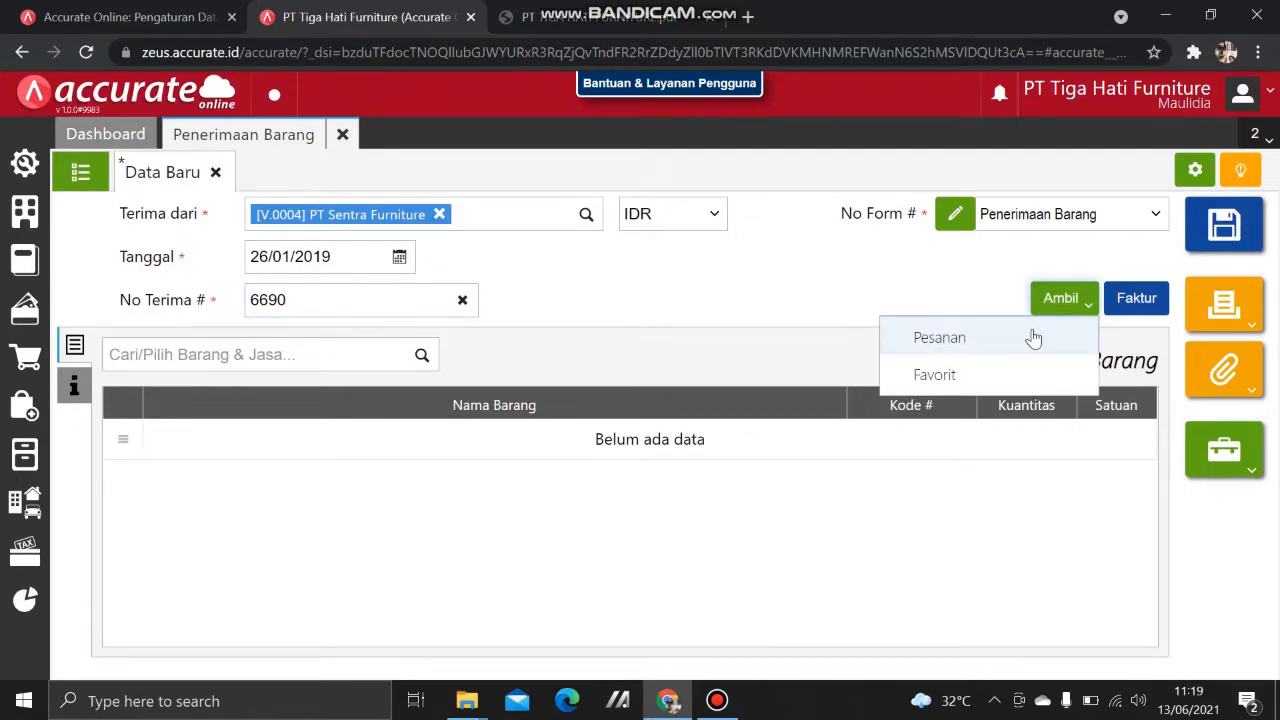
left_click(1032, 336)
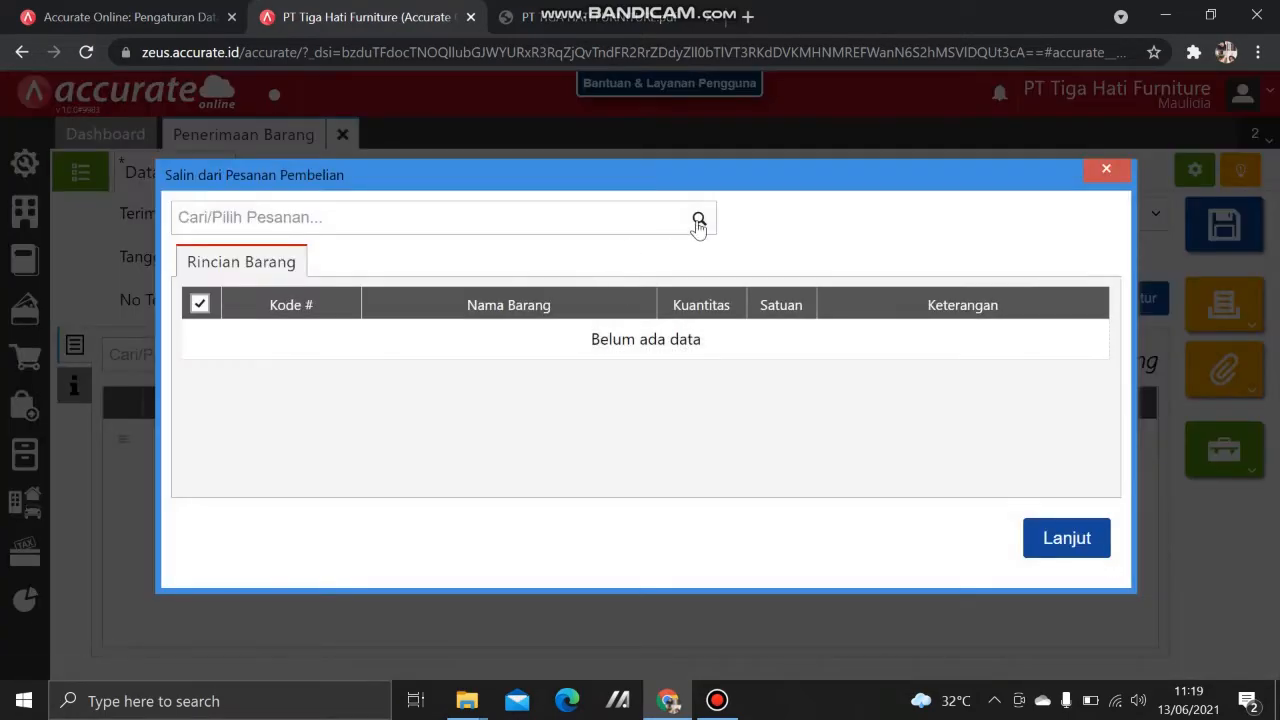
Step: Copy the Kursi Santai line from PO.2019.01.00001 and assign it to the Depan warehouse
left_click(699, 219)
left_click(479, 343)
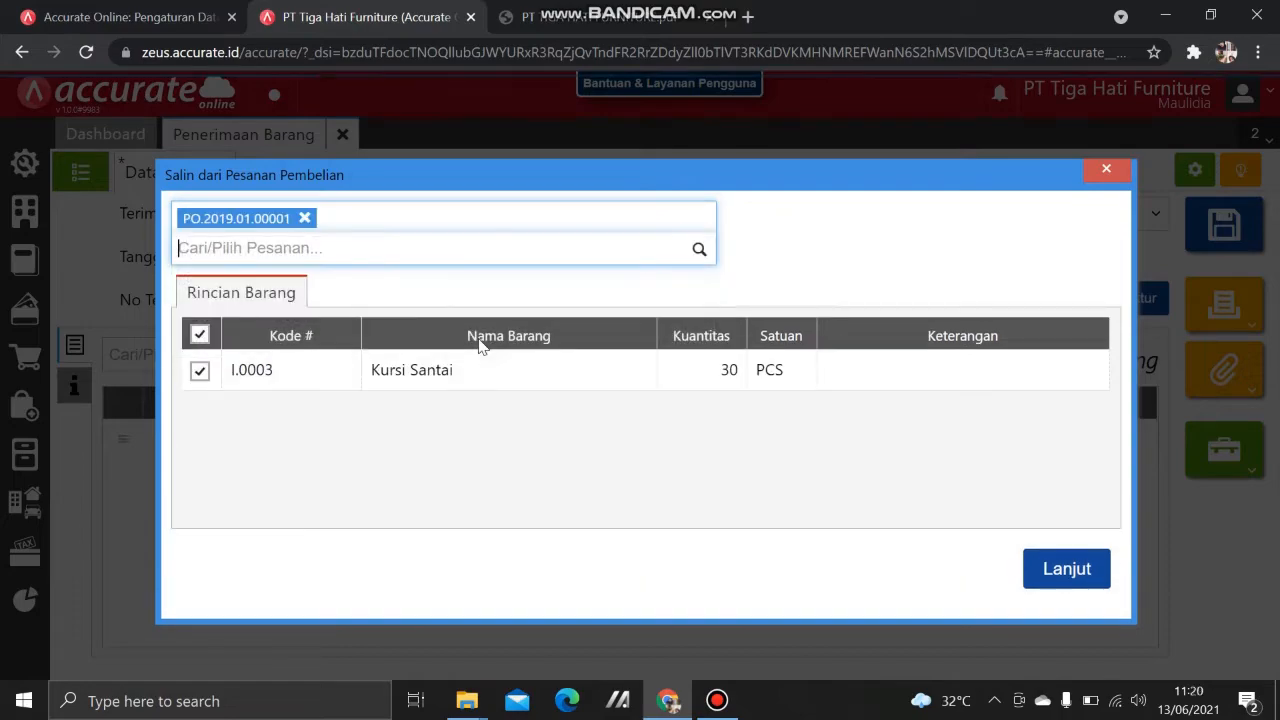
left_click(1068, 568)
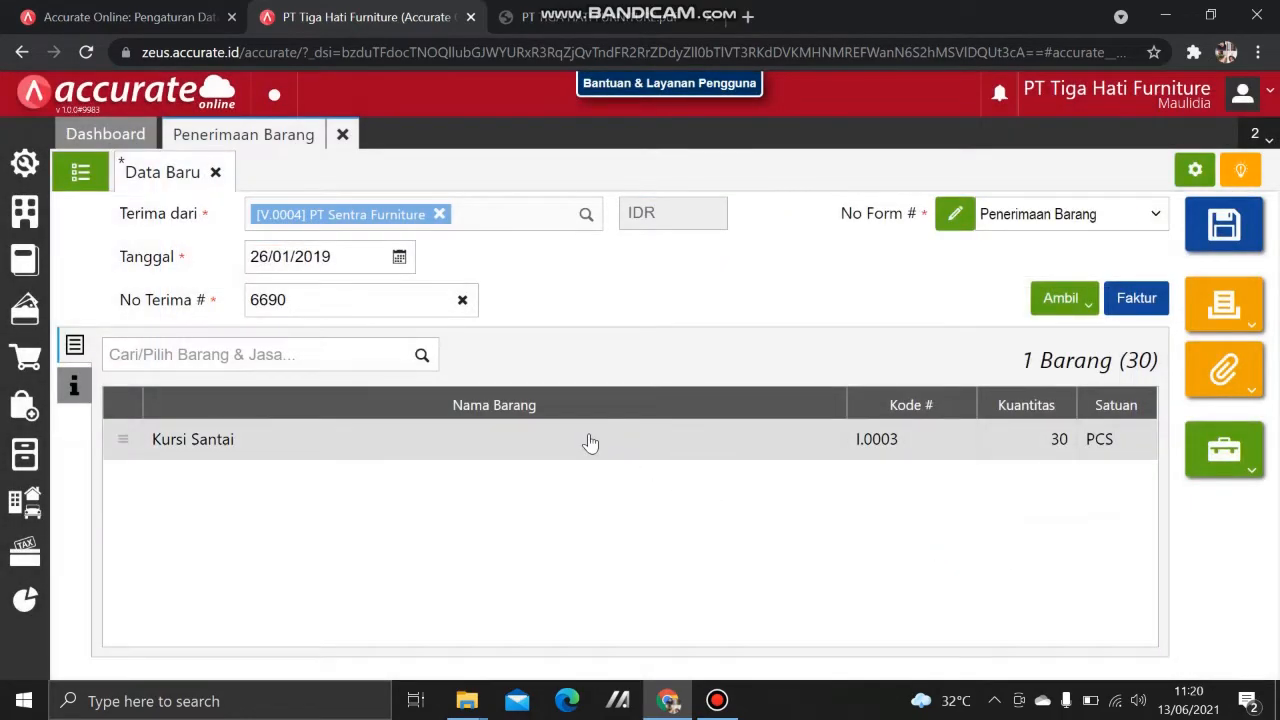
left_click(589, 440)
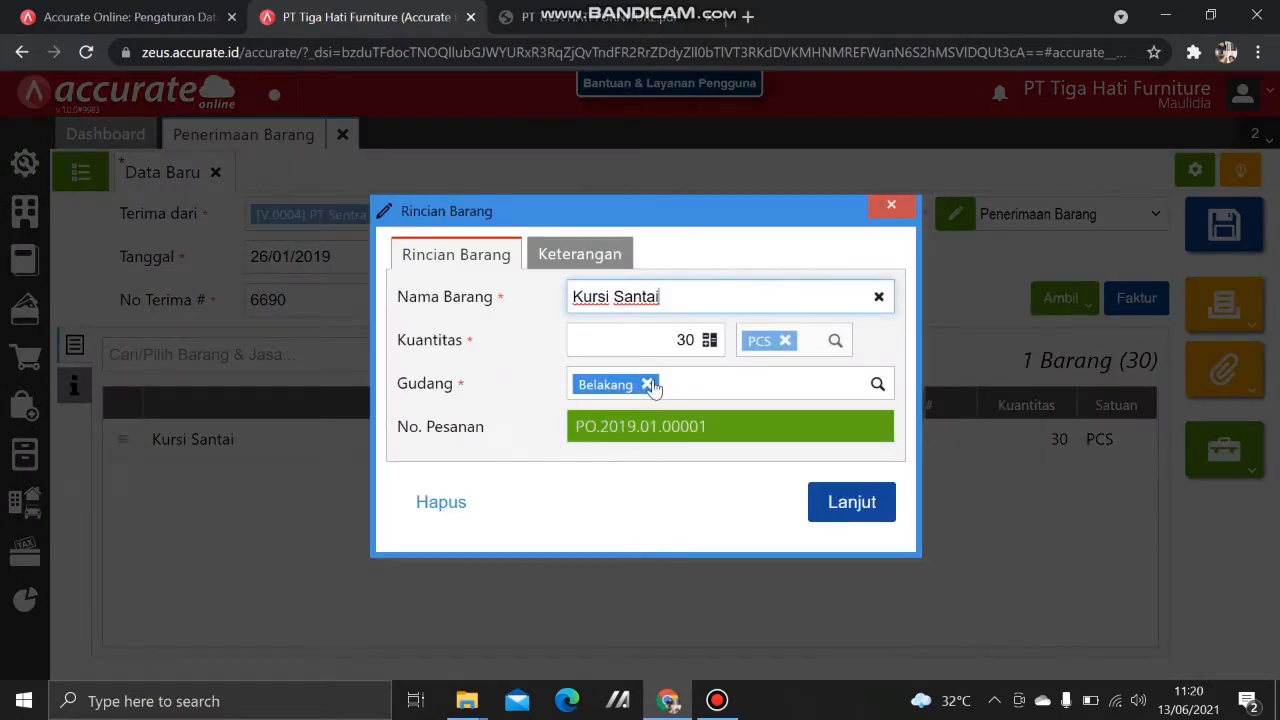
left_click(648, 385)
type("d")
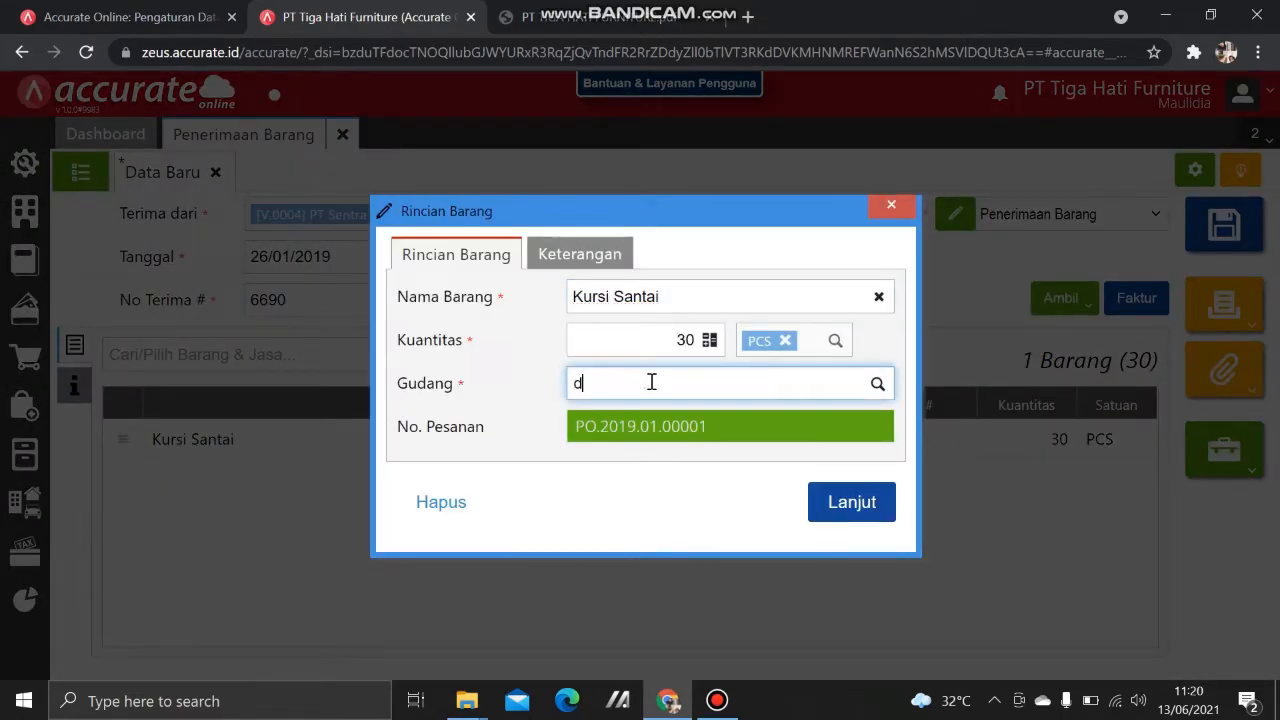
type("epan")
left_click(658, 418)
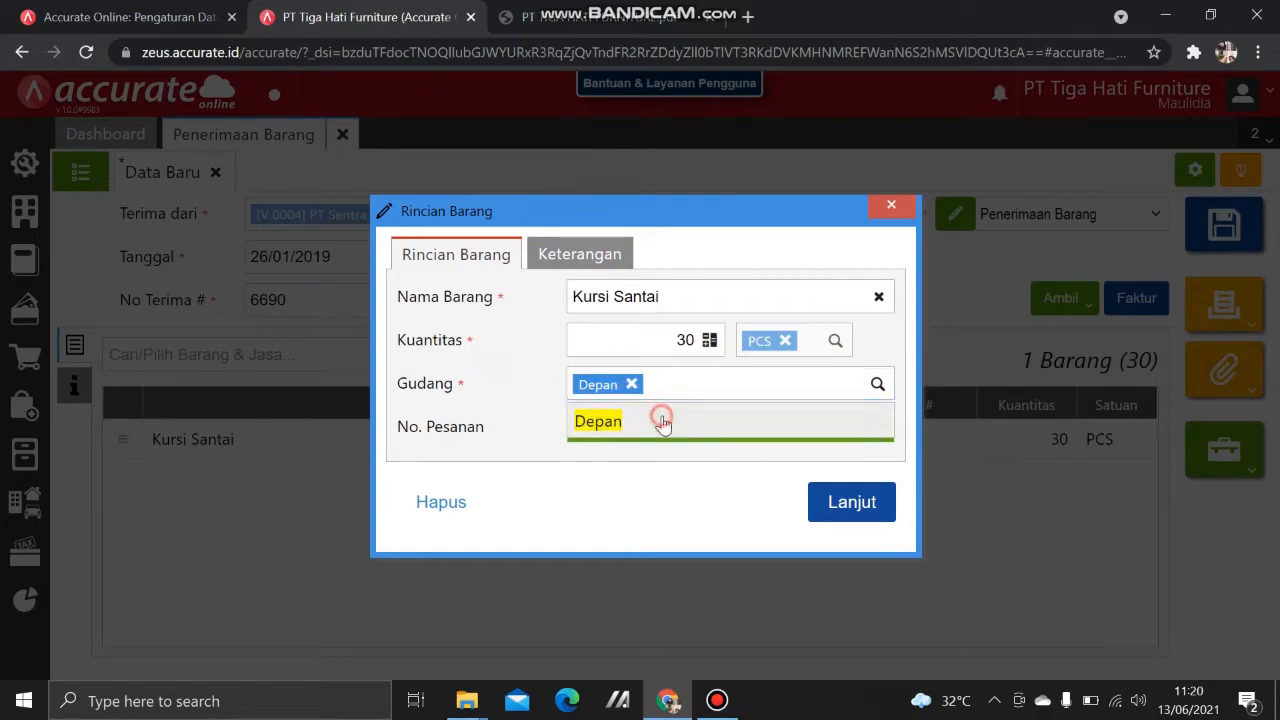
left_click(848, 502)
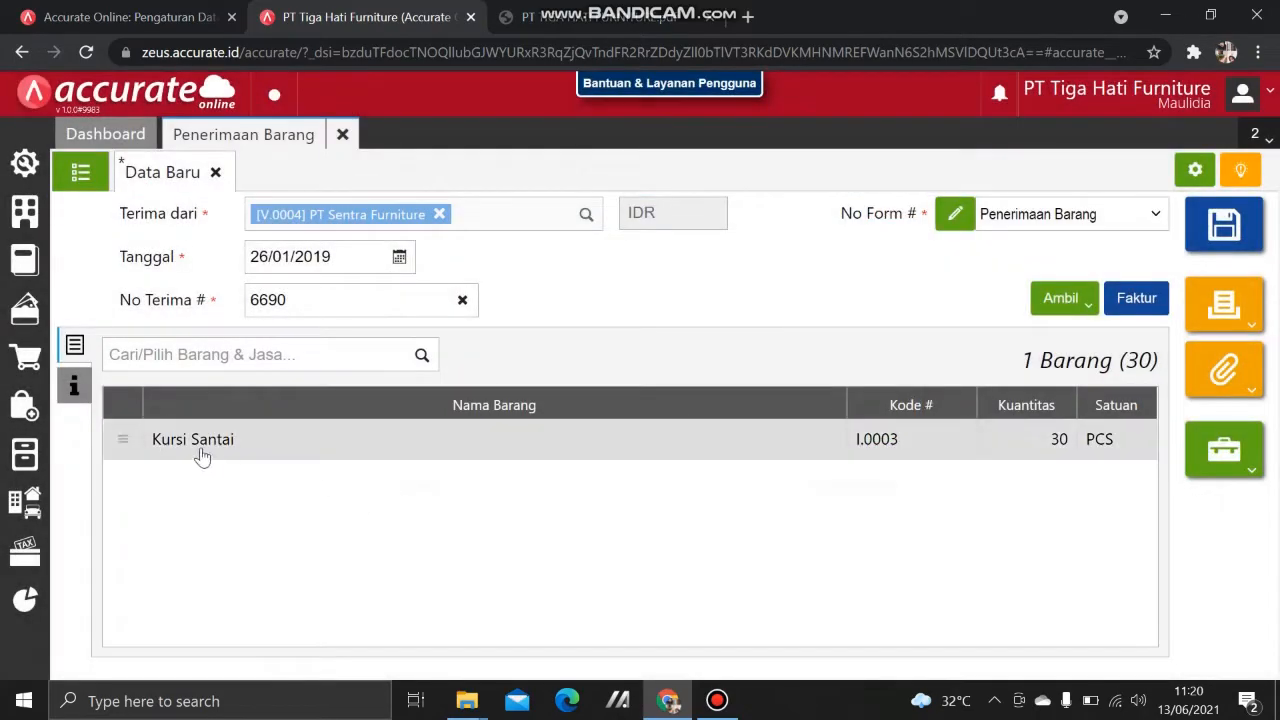
Step: Set the shipping method to Mobil Box and save goods receipt 6690
left_click(533, 22)
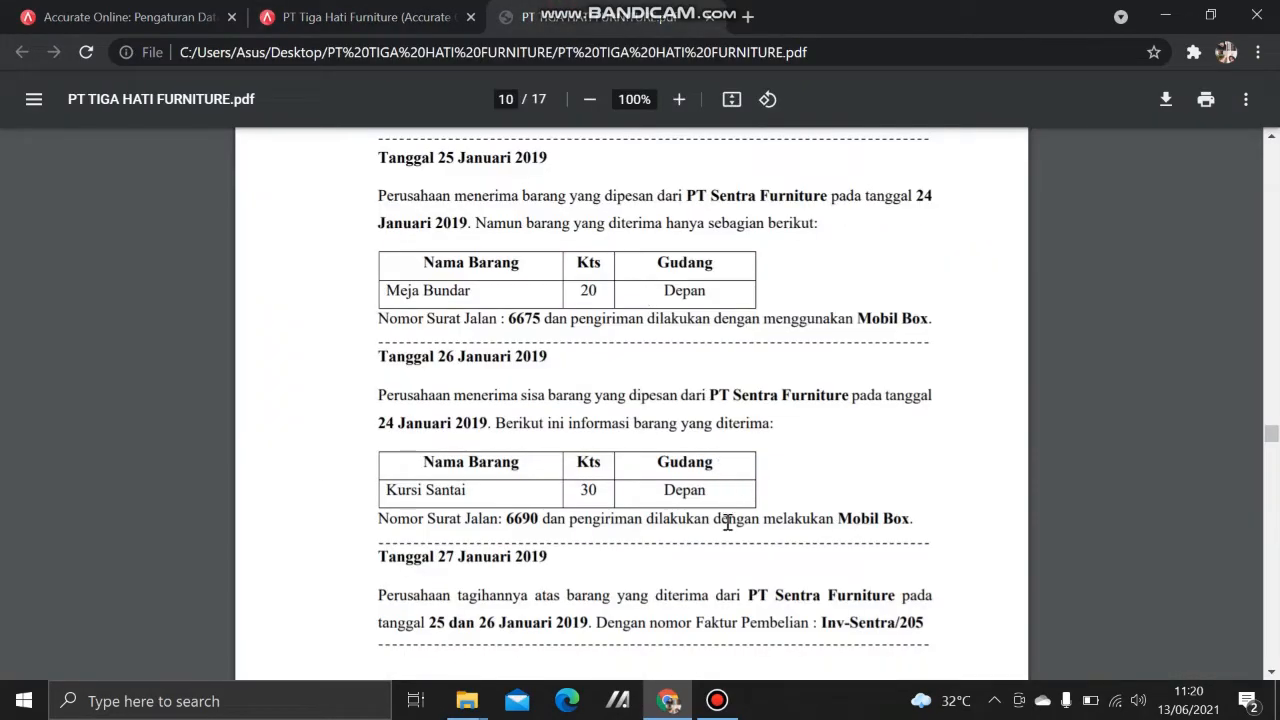
left_click(425, 22)
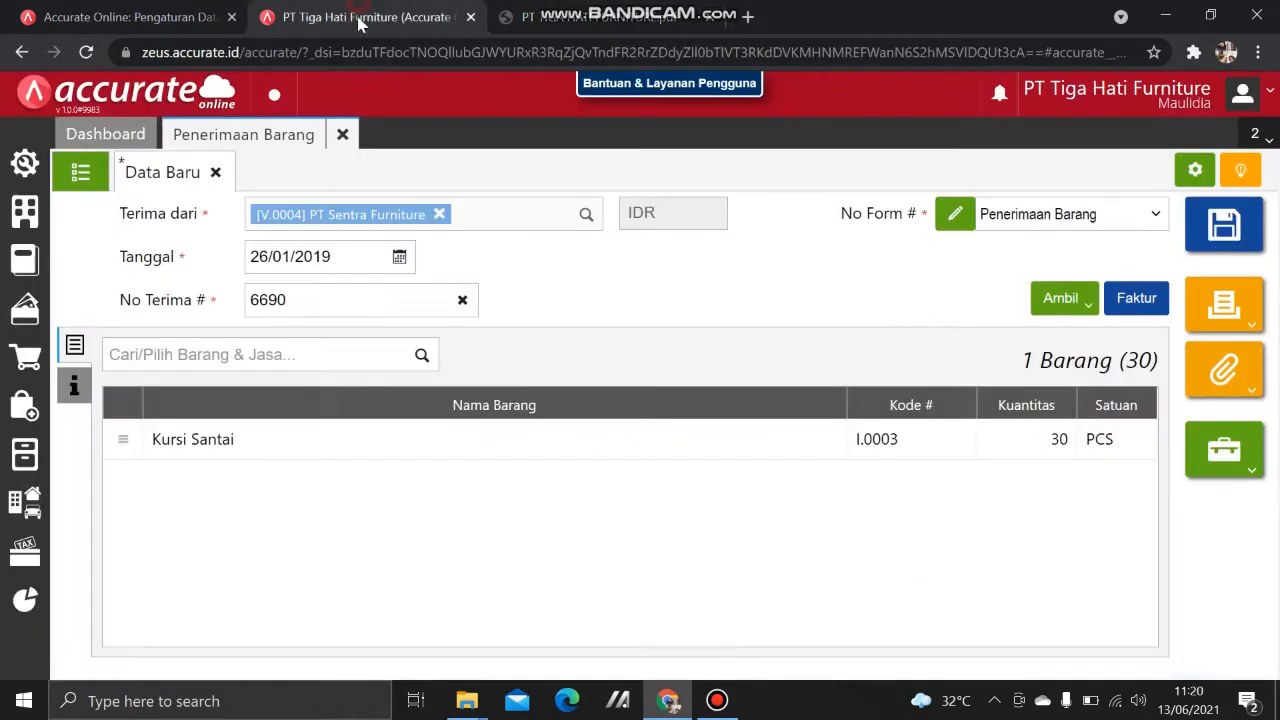
left_click(74, 385)
left_click(320, 437)
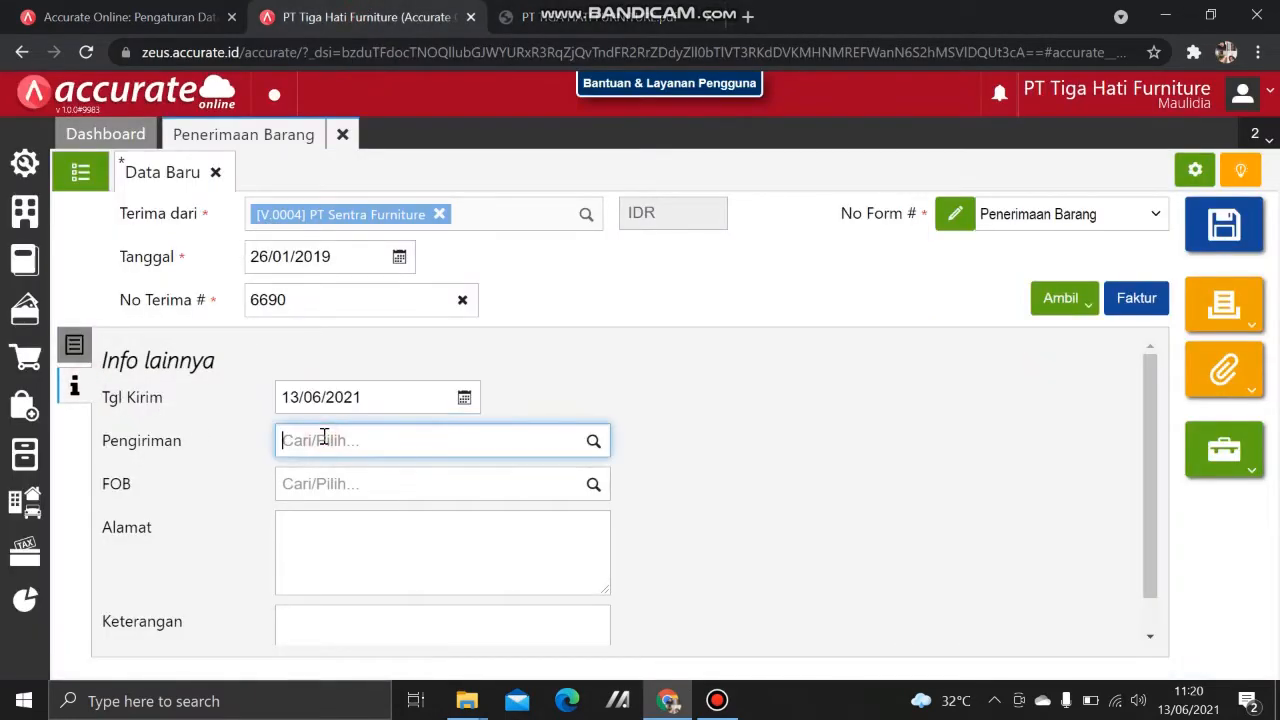
type("Mobil")
left_click(346, 468)
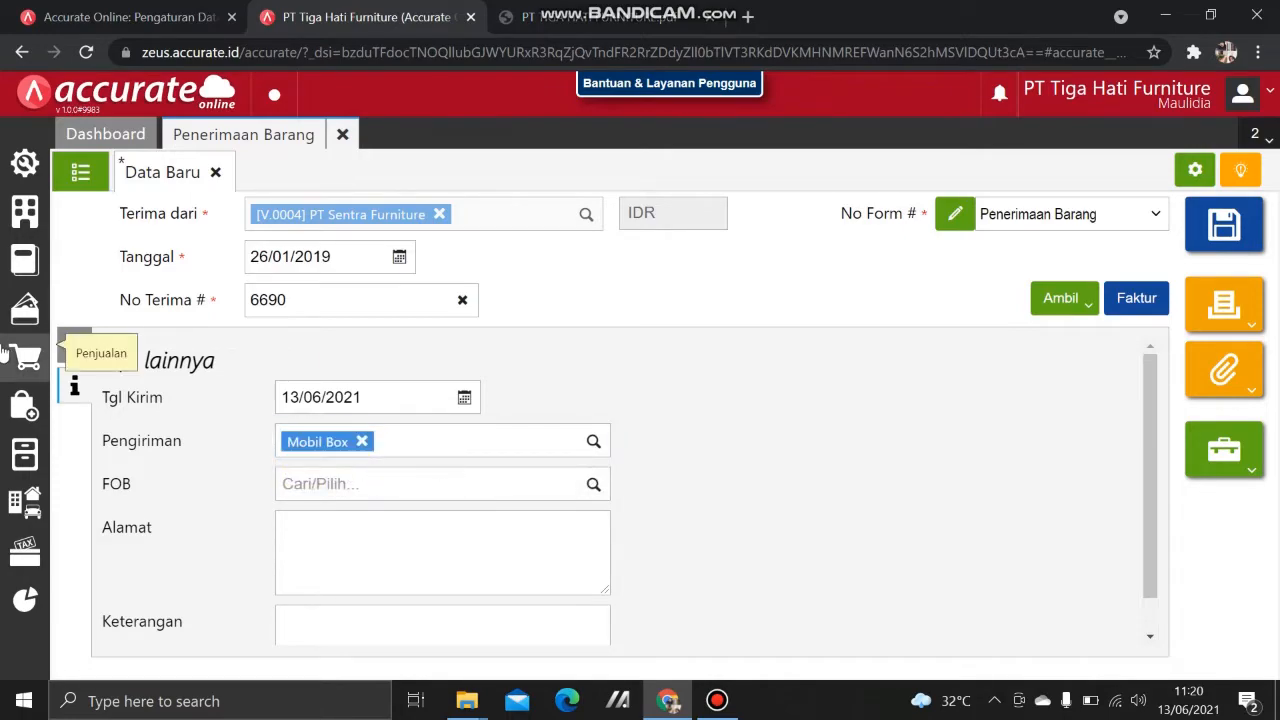
left_click(74, 345)
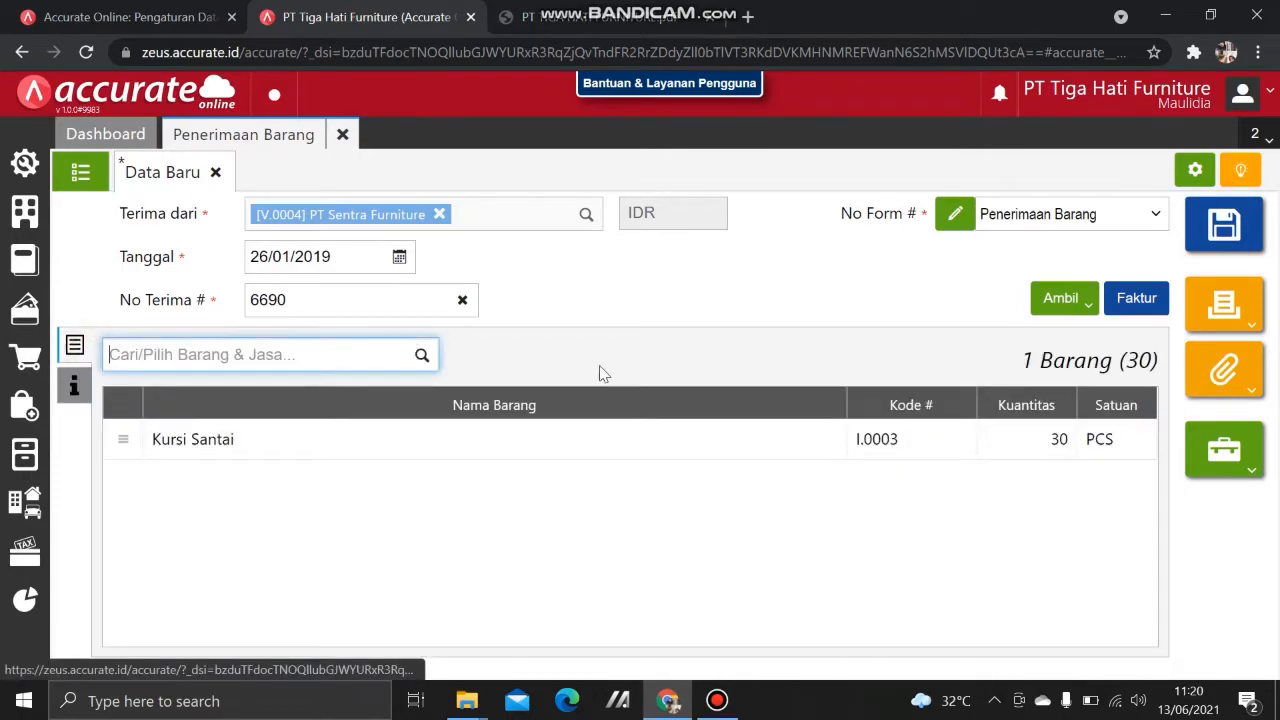
left_click(1226, 228)
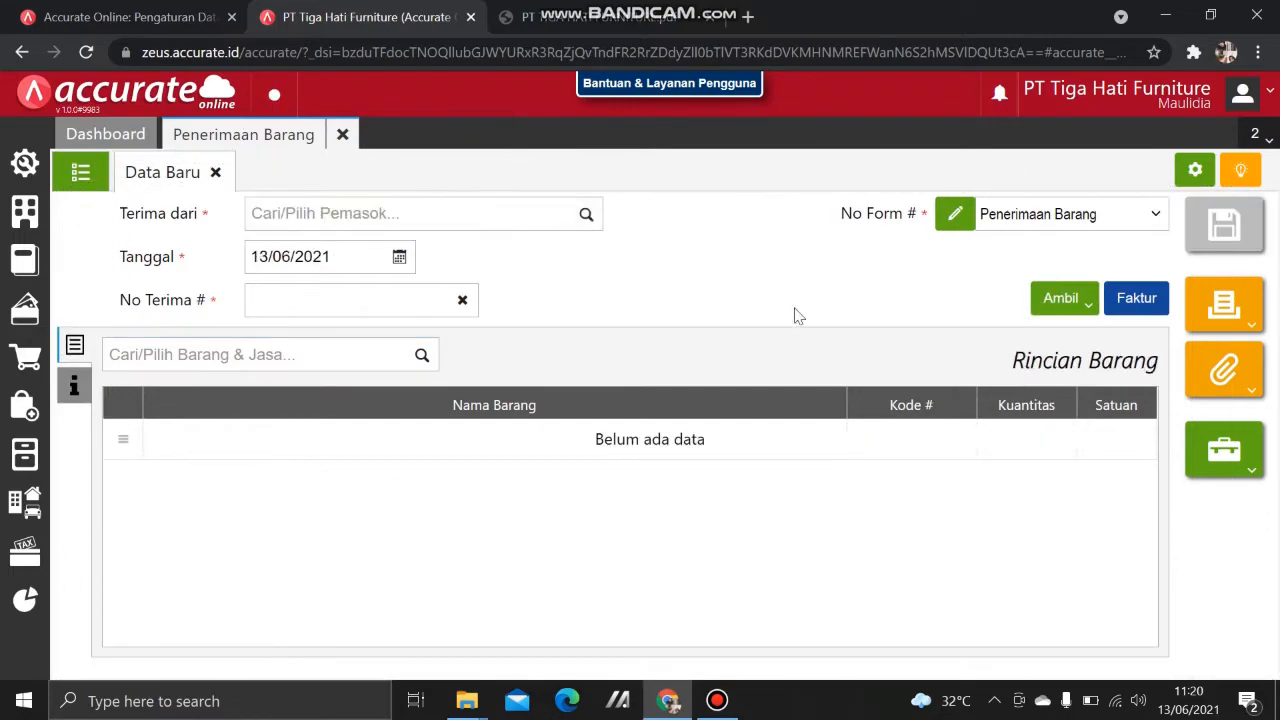
Step: Review the case notes PDF, close the Penerimaan Barang form, and show the Pembelian menu
left_click(548, 18)
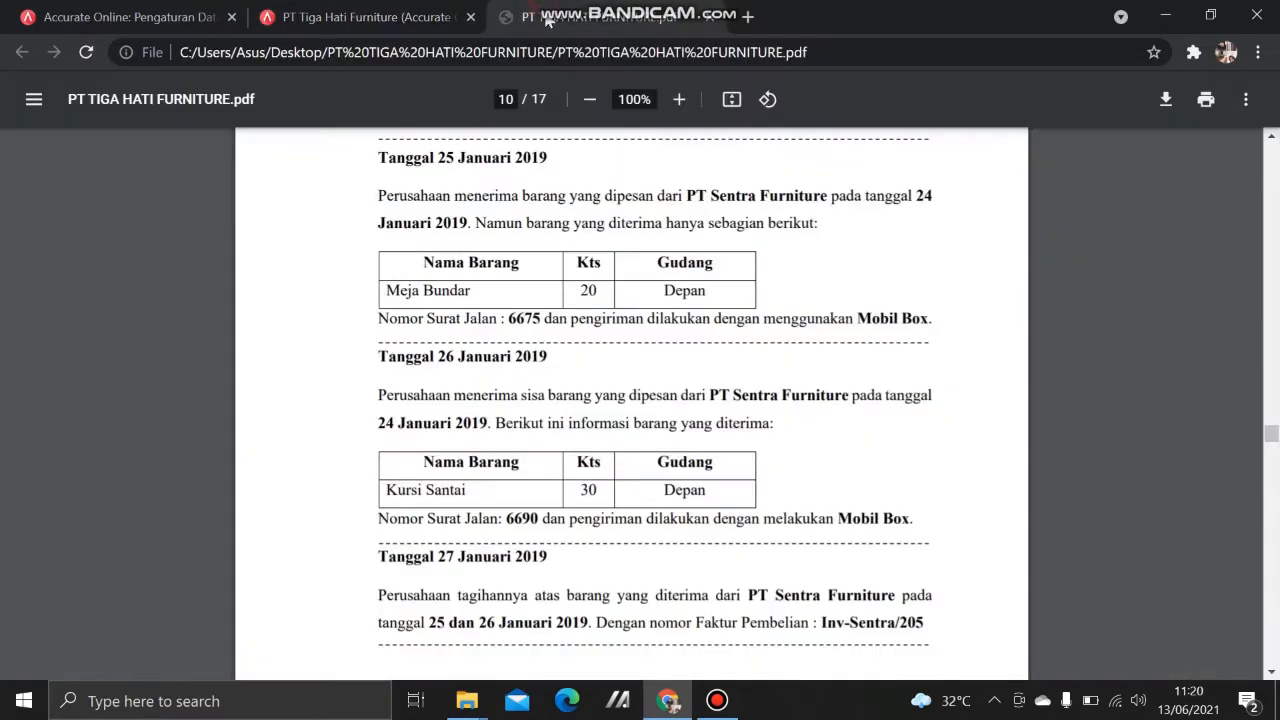
scroll(605, 430, "down", 2)
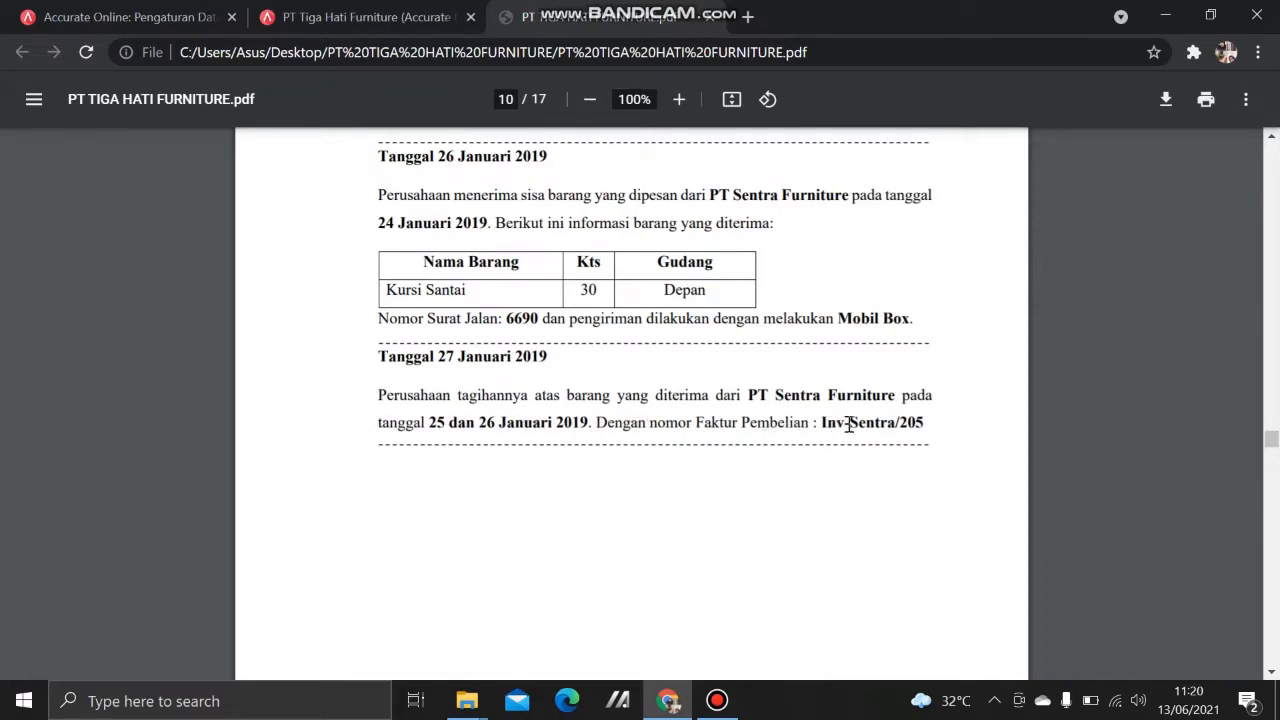
left_click(333, 17)
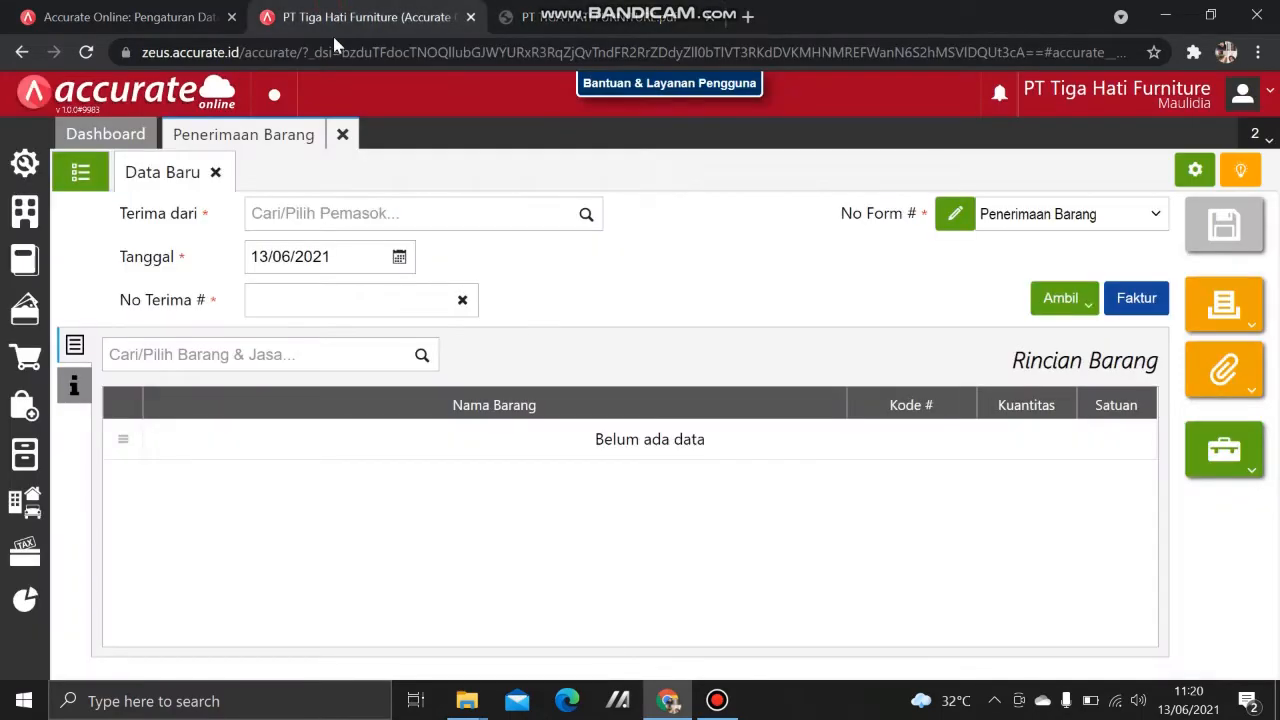
left_click(352, 133)
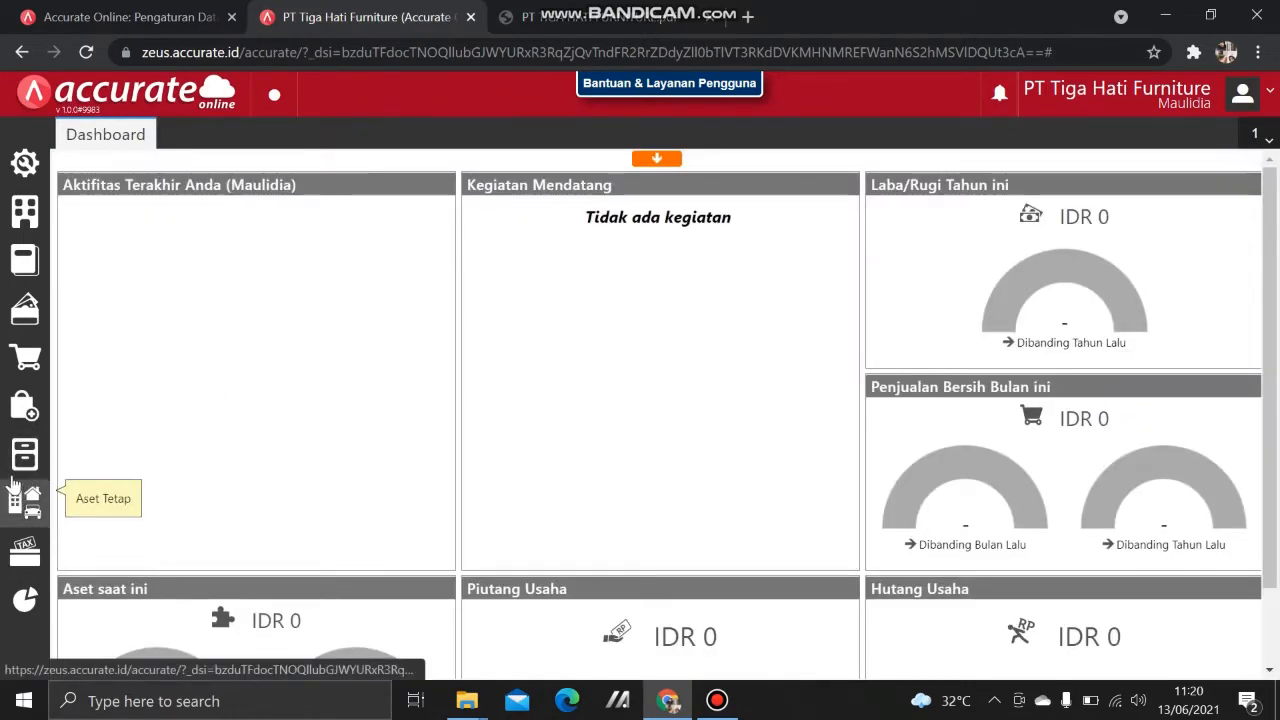
left_click(25, 410)
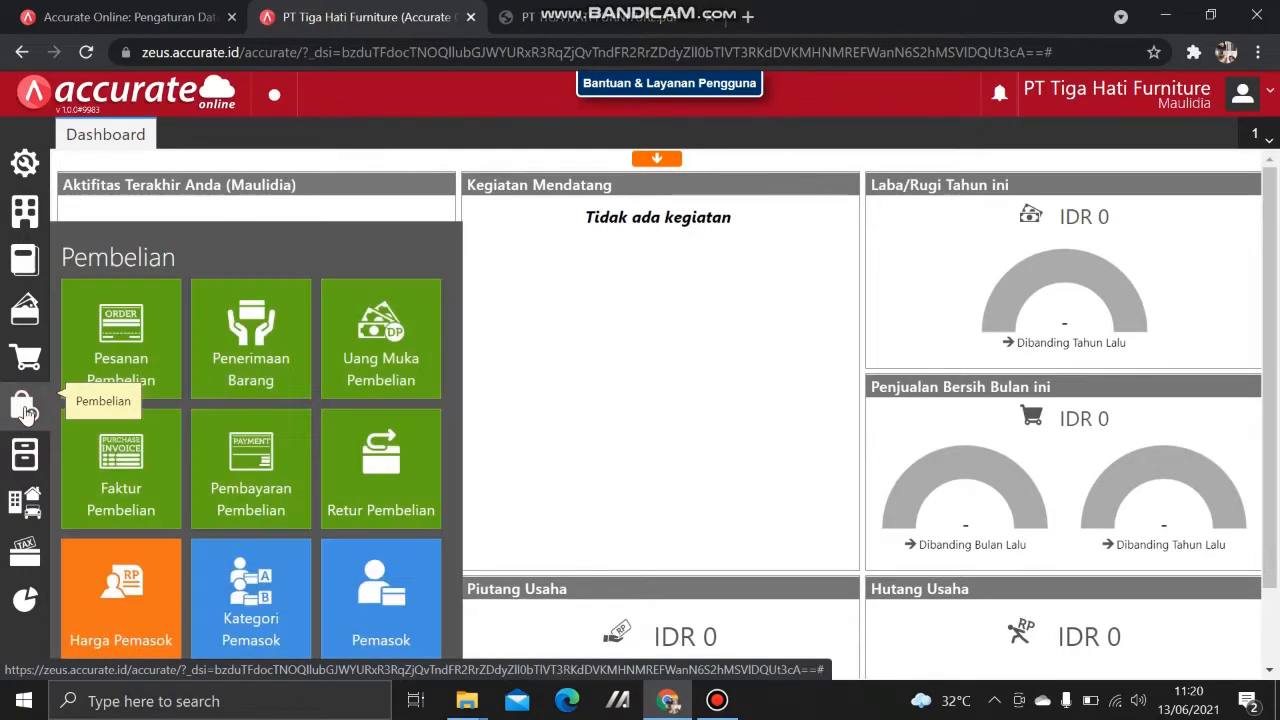
Step: Start a new purchase invoice from PT Sentra Furniture dated 27/01/2019
left_click(117, 489)
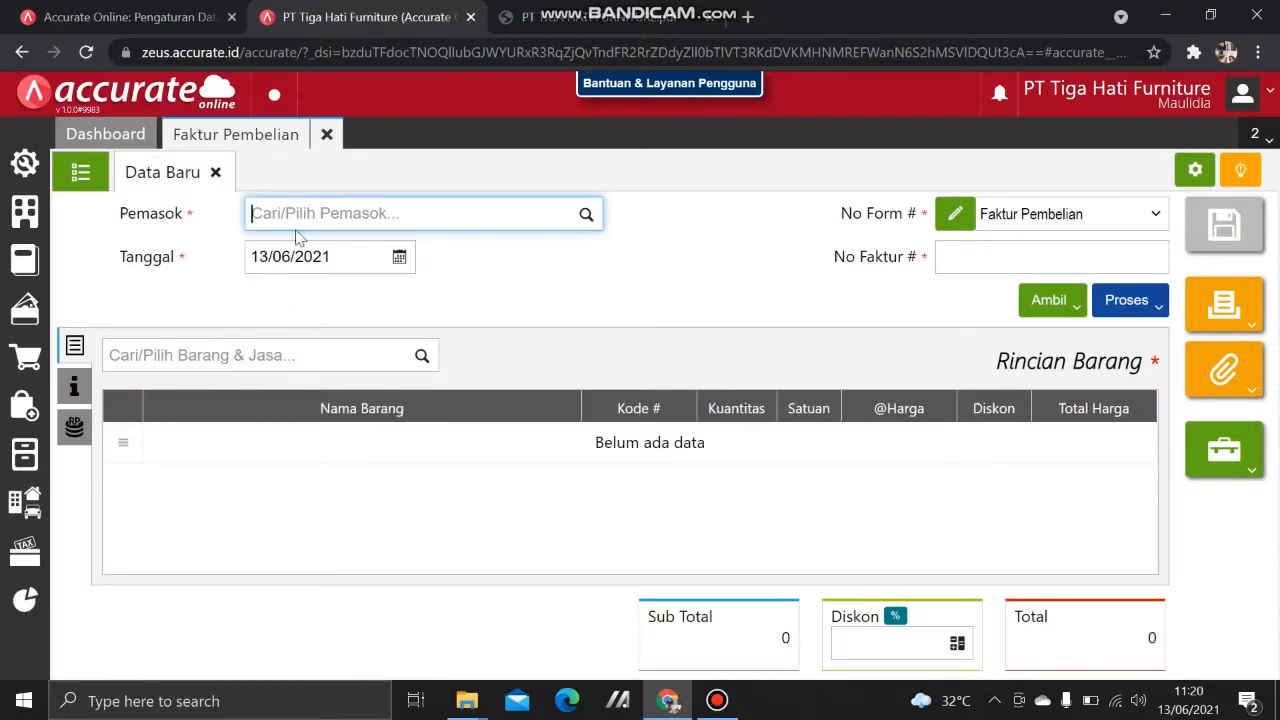
type("sentr")
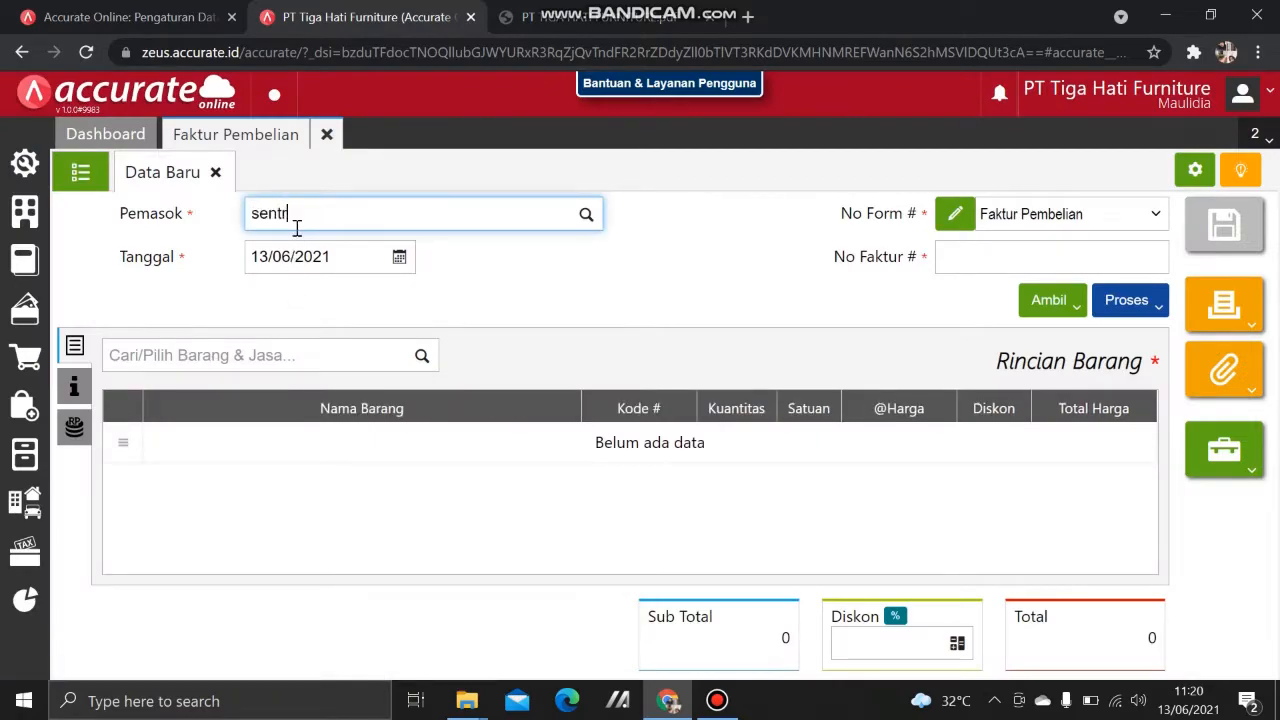
left_click(362, 249)
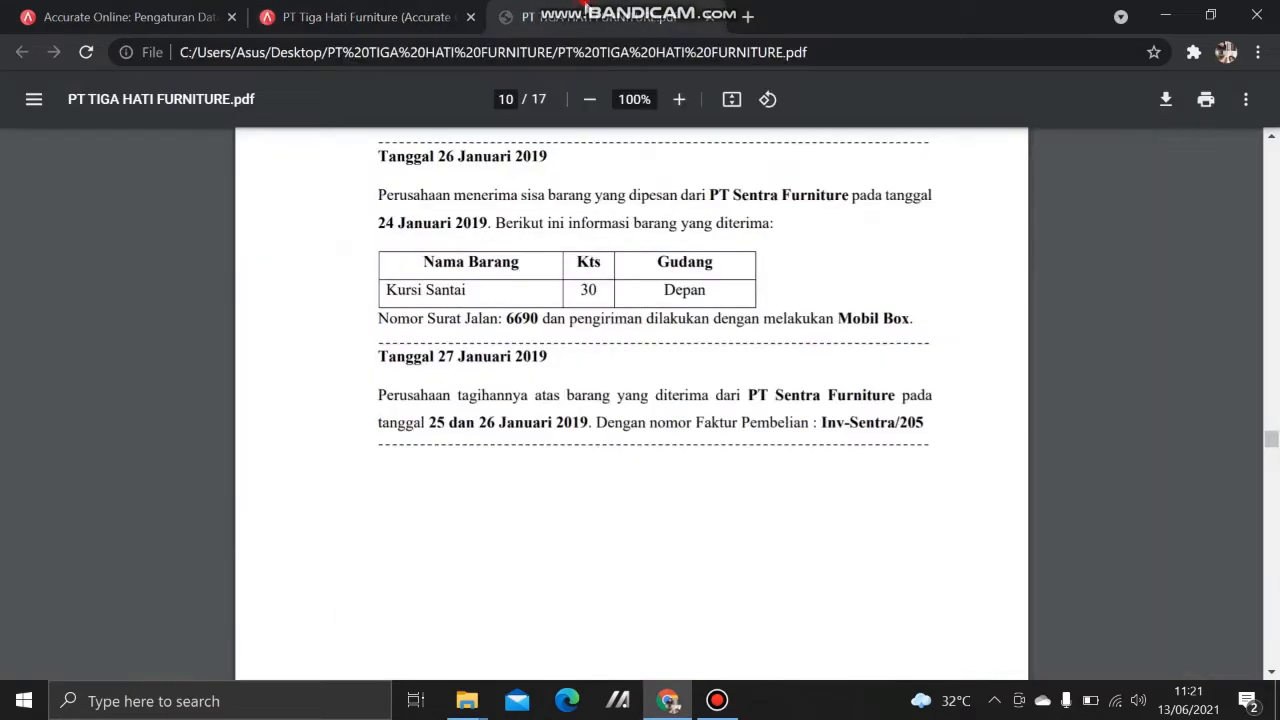
left_click(560, 17)
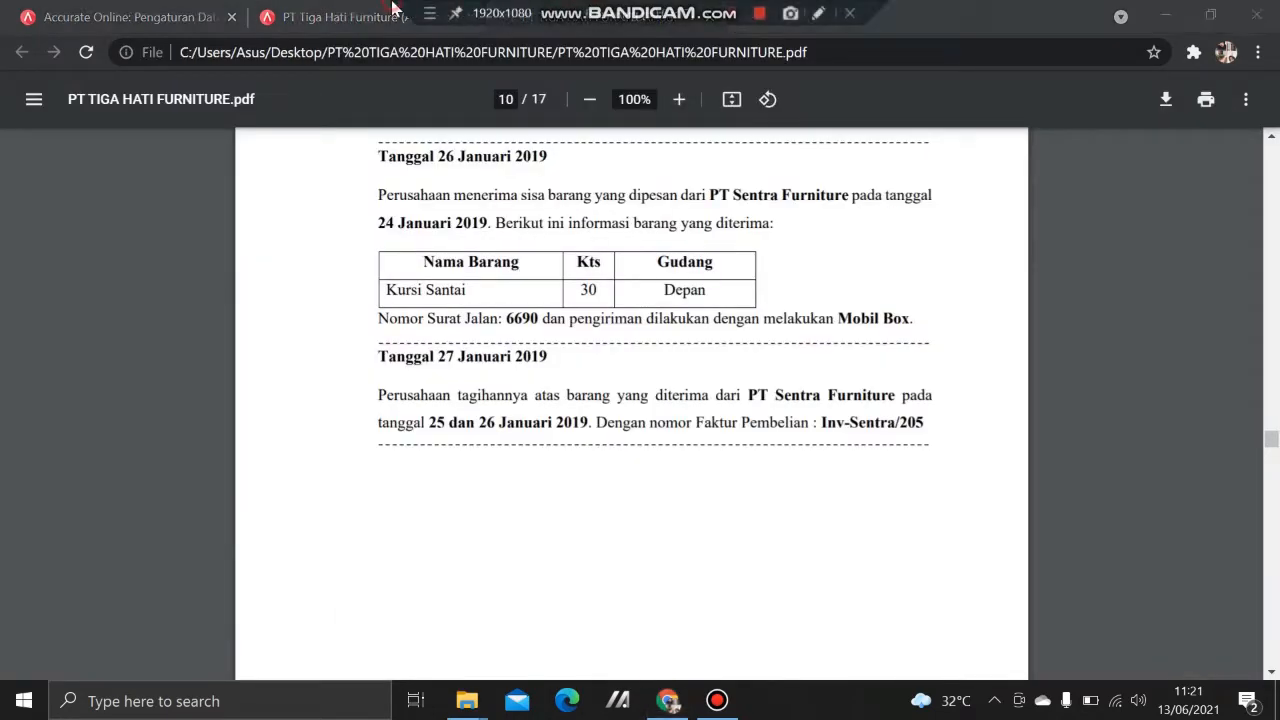
left_click(350, 20)
type("27/")
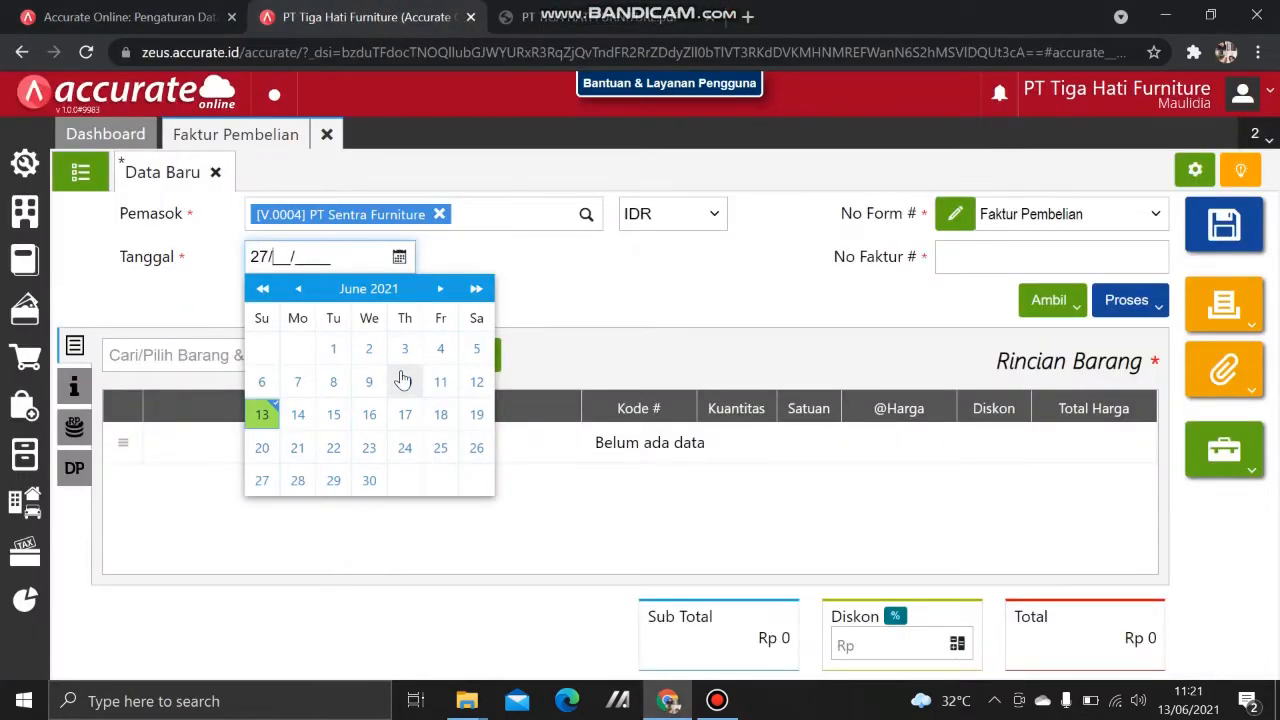
type("01/2019")
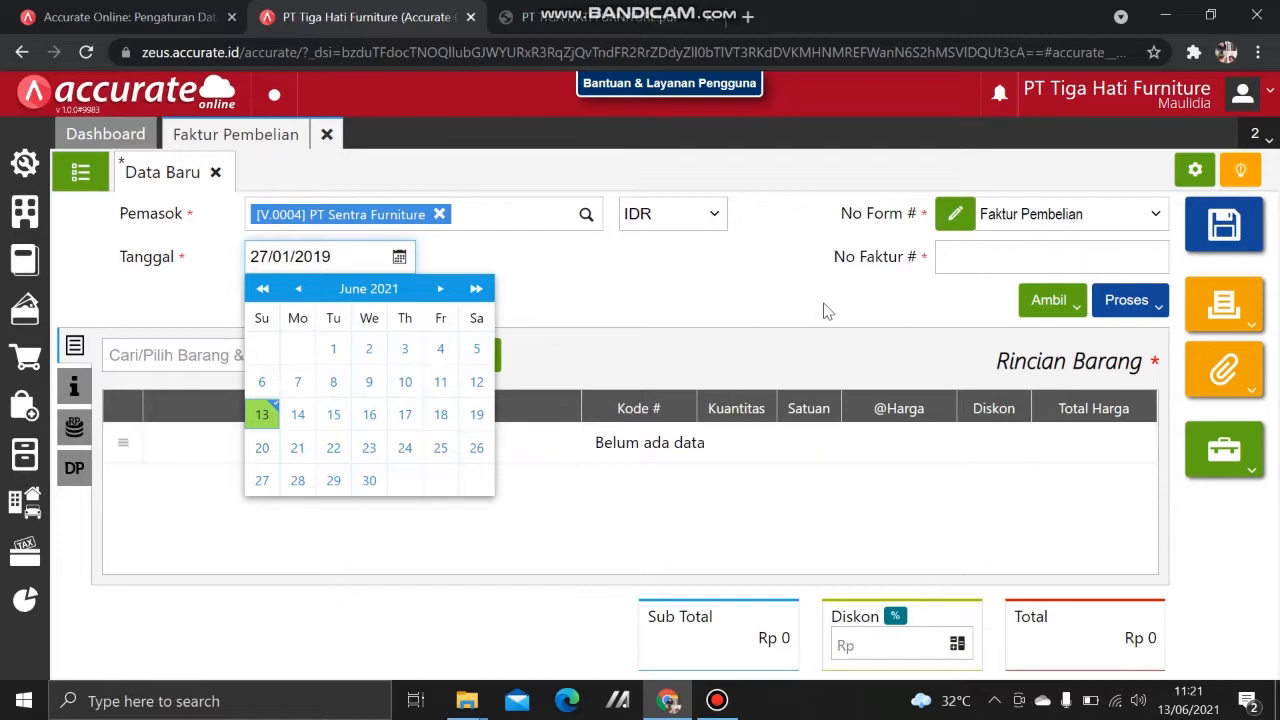
left_click(825, 303)
Step: Paste invoice number Inv-Sentra/205 from the PDF and choose to copy from goods receipts
left_click(617, 12)
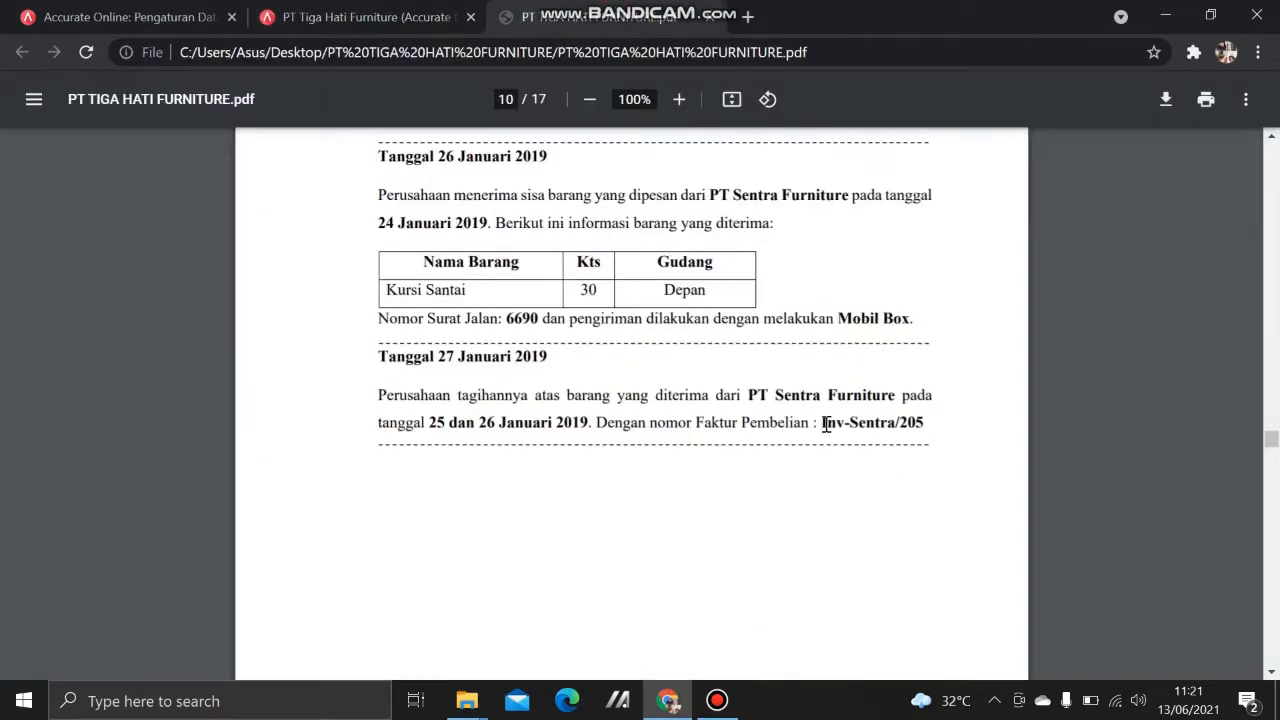
left_click_drag(824, 424, 922, 424)
key("ctrl+c")
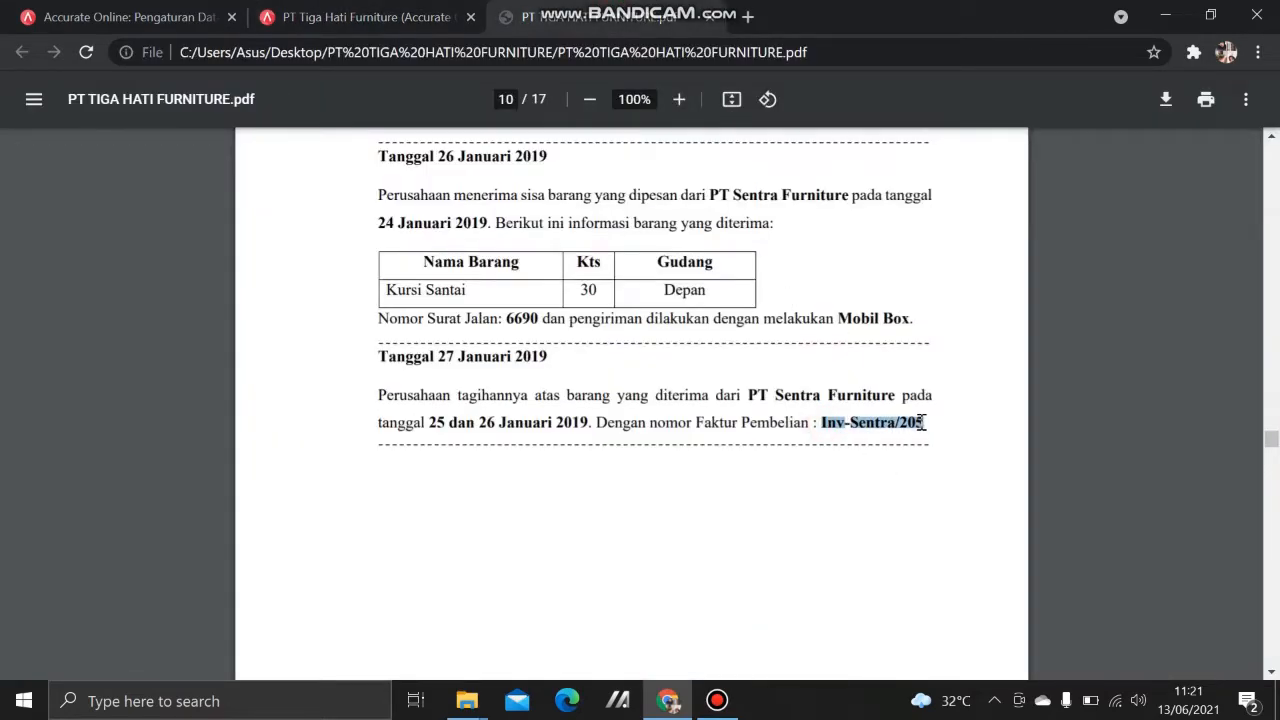
left_click(336, 12)
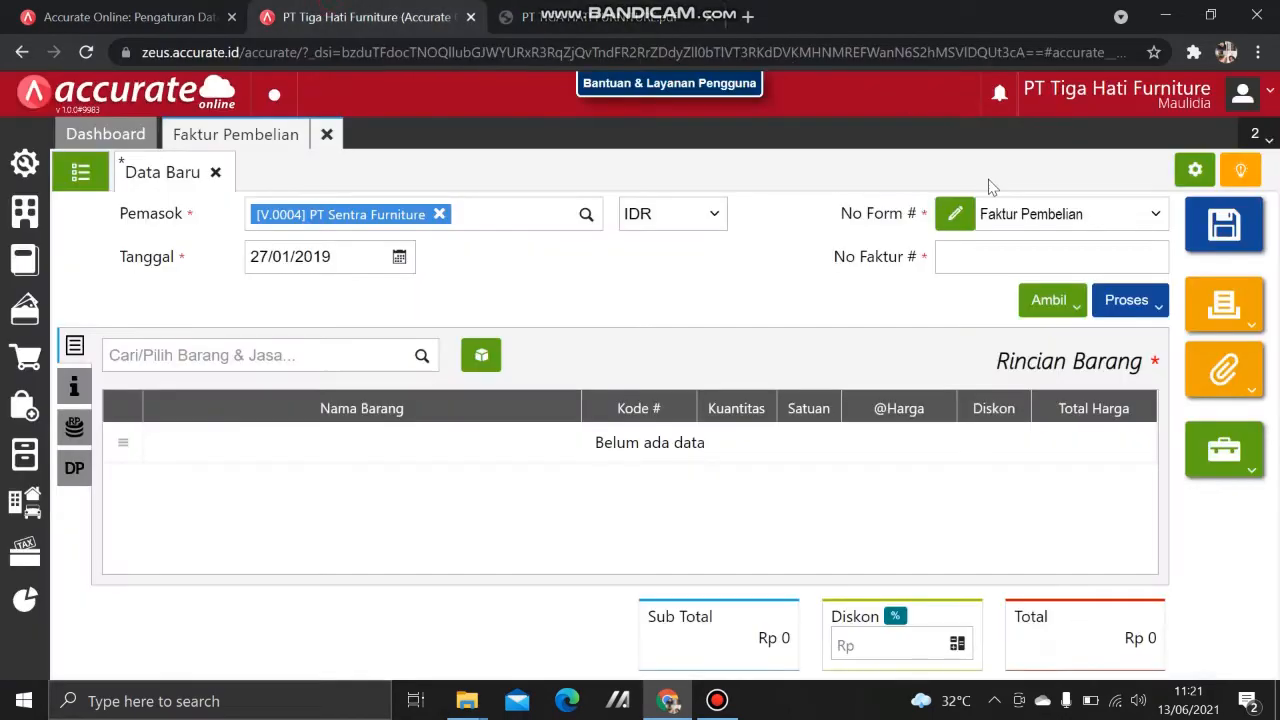
left_click(1000, 255)
key("ctrl+v")
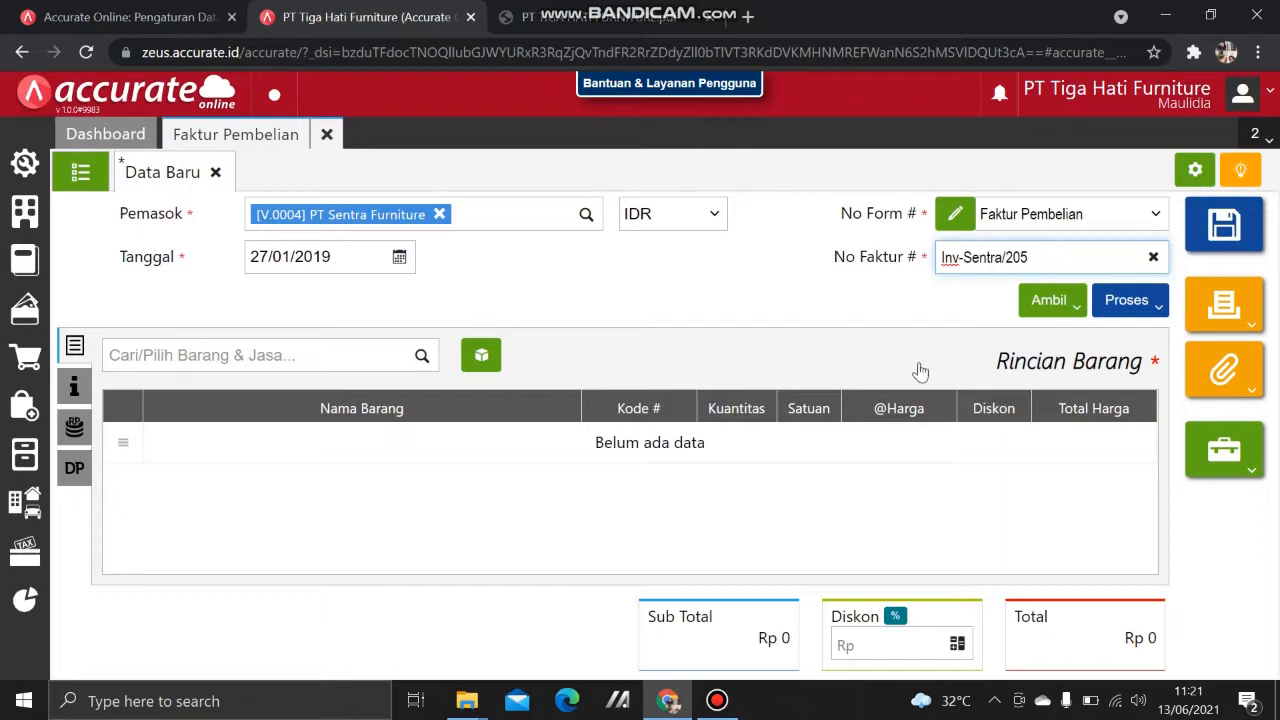
left_click(1037, 316)
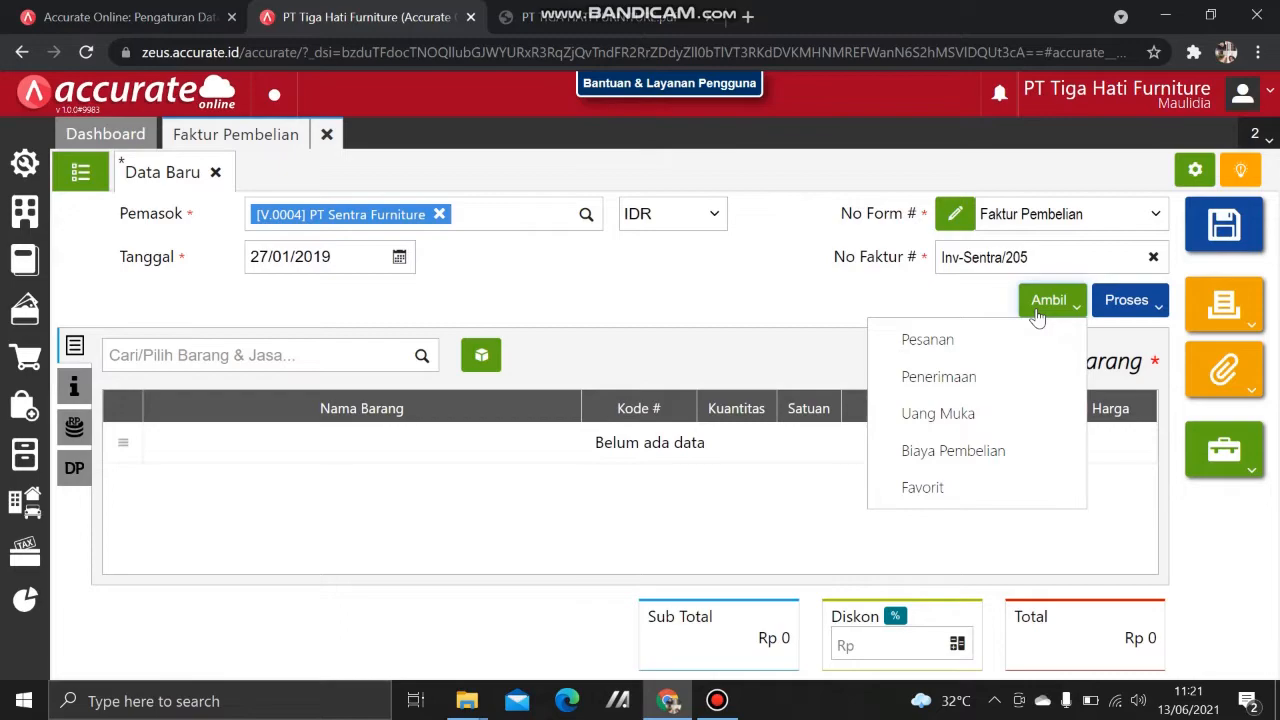
left_click(1019, 377)
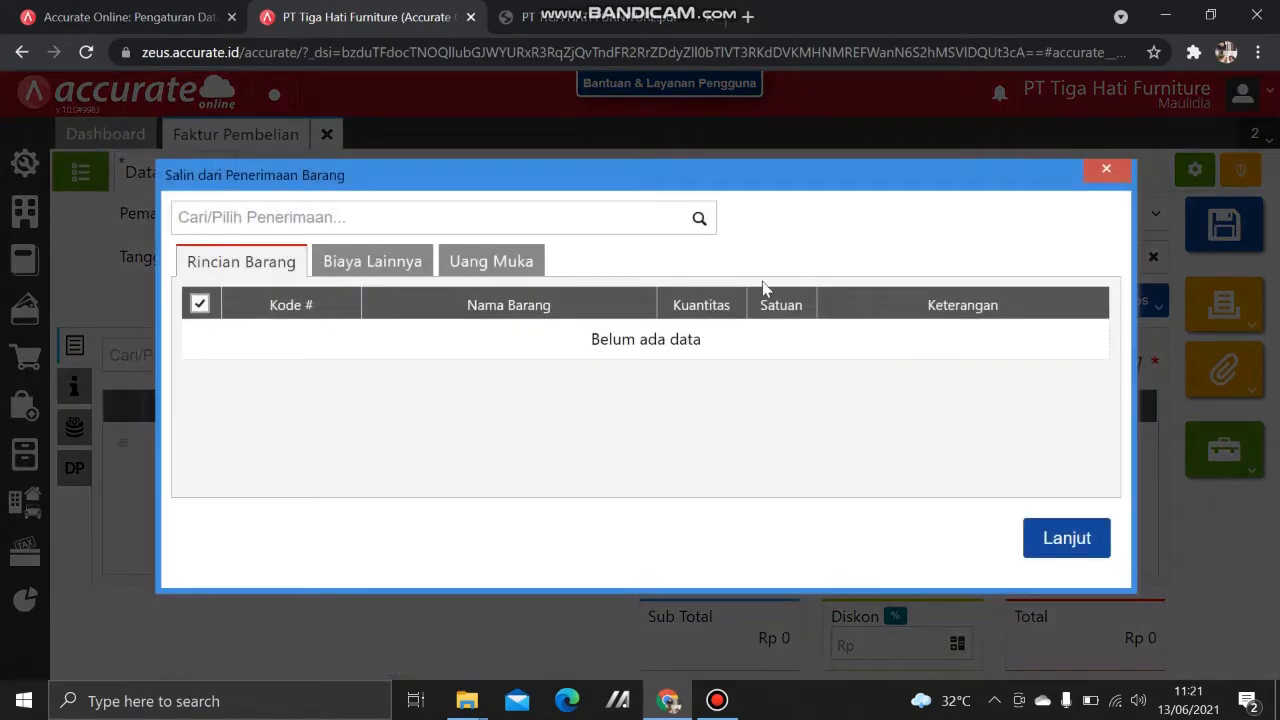
Step: Pull in items from receipts 6675 and 6690, totalling Rp 4.565.000, and save the invoice
left_click(699, 217)
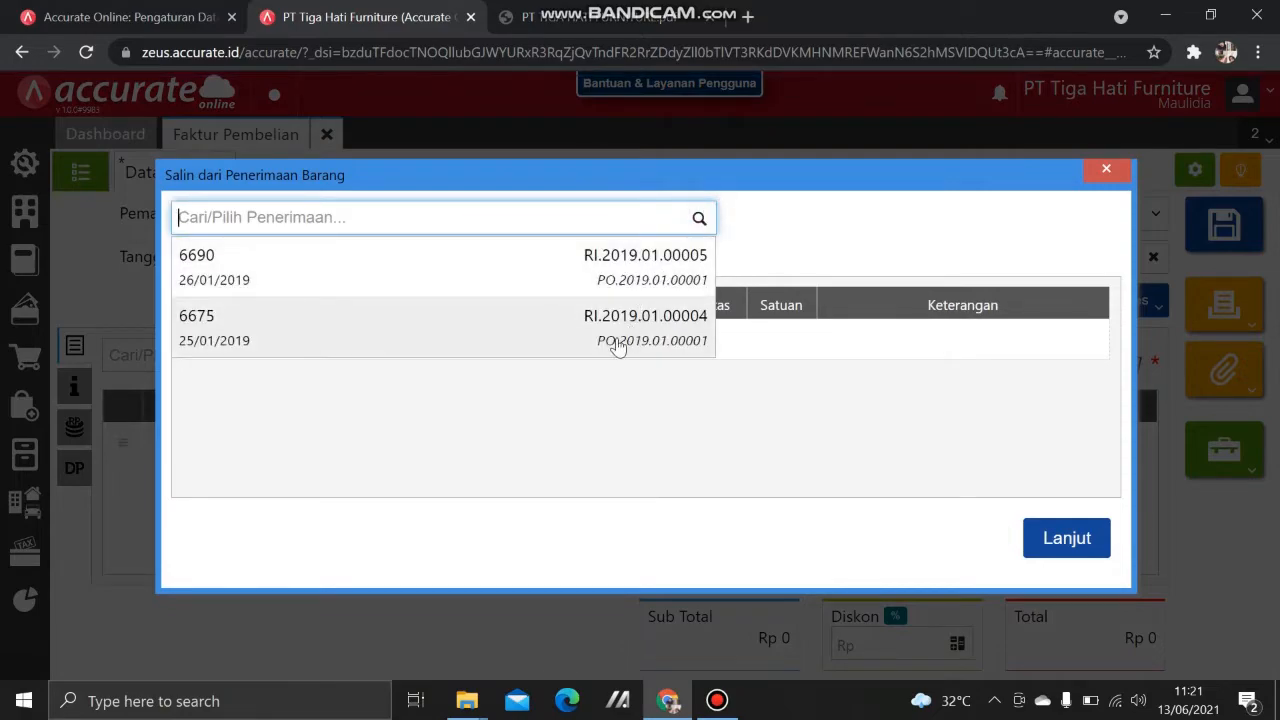
left_click(483, 321)
left_click(699, 250)
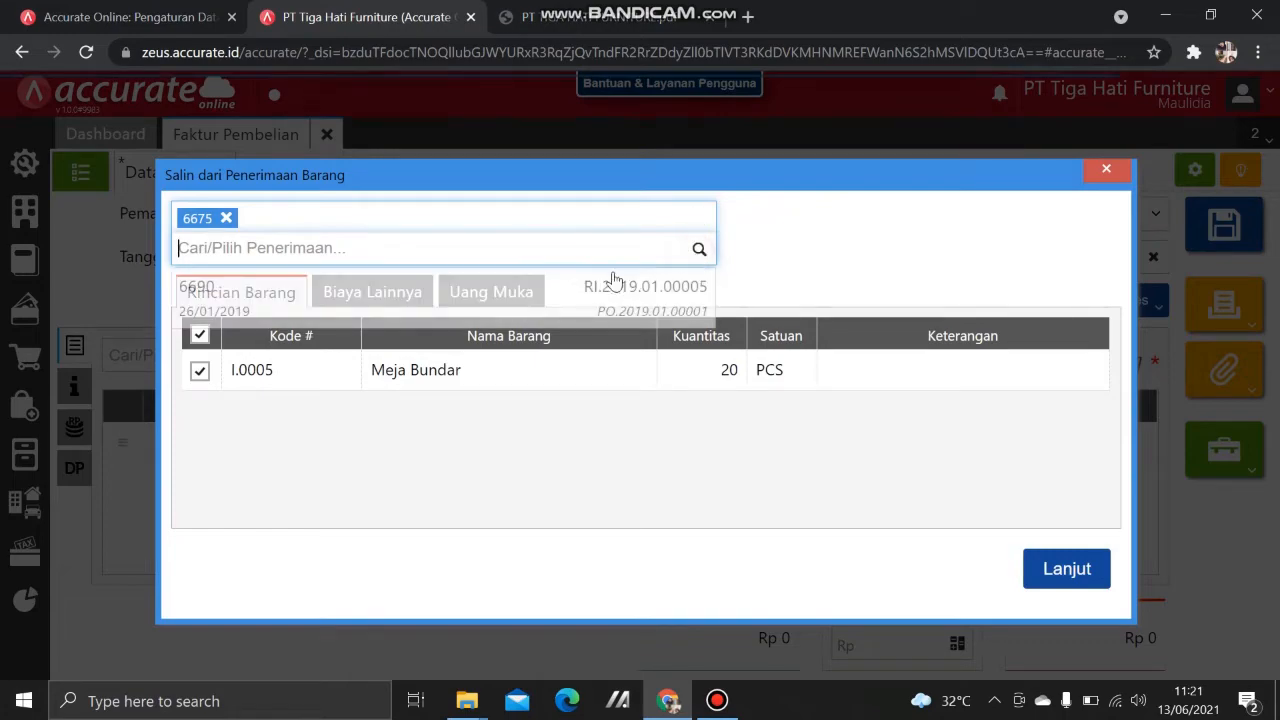
left_click(563, 280)
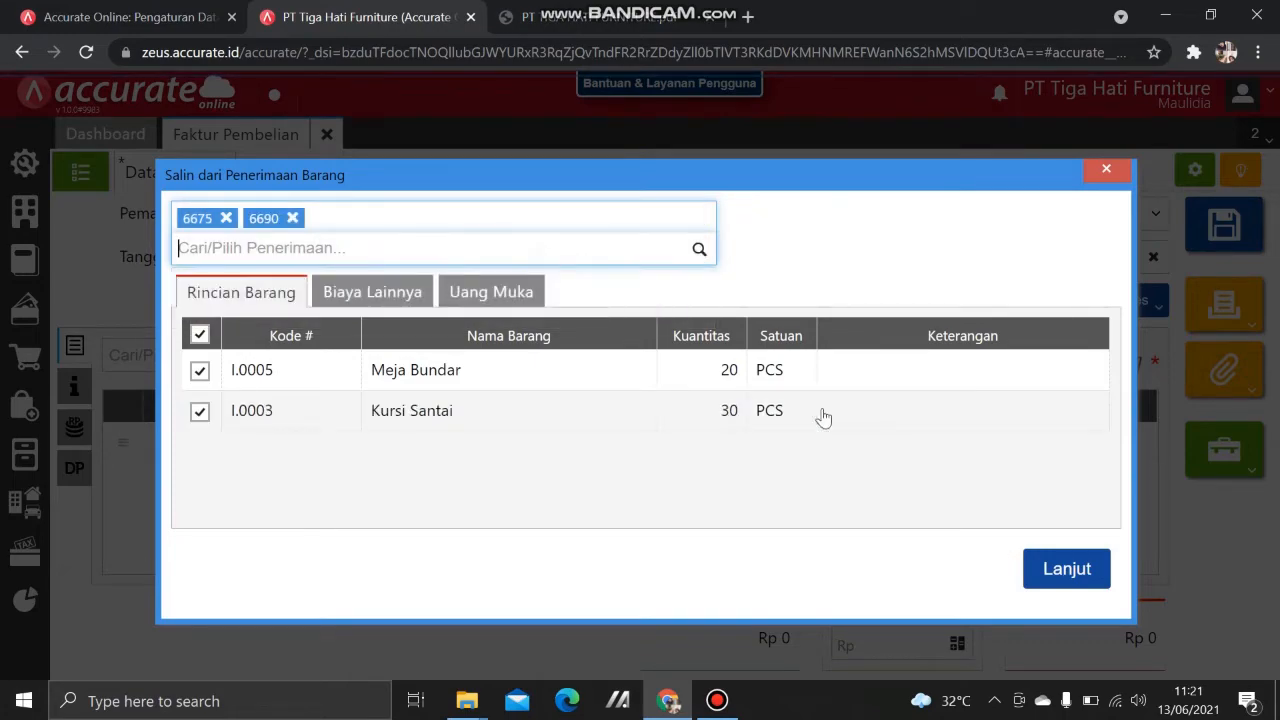
left_click(1051, 584)
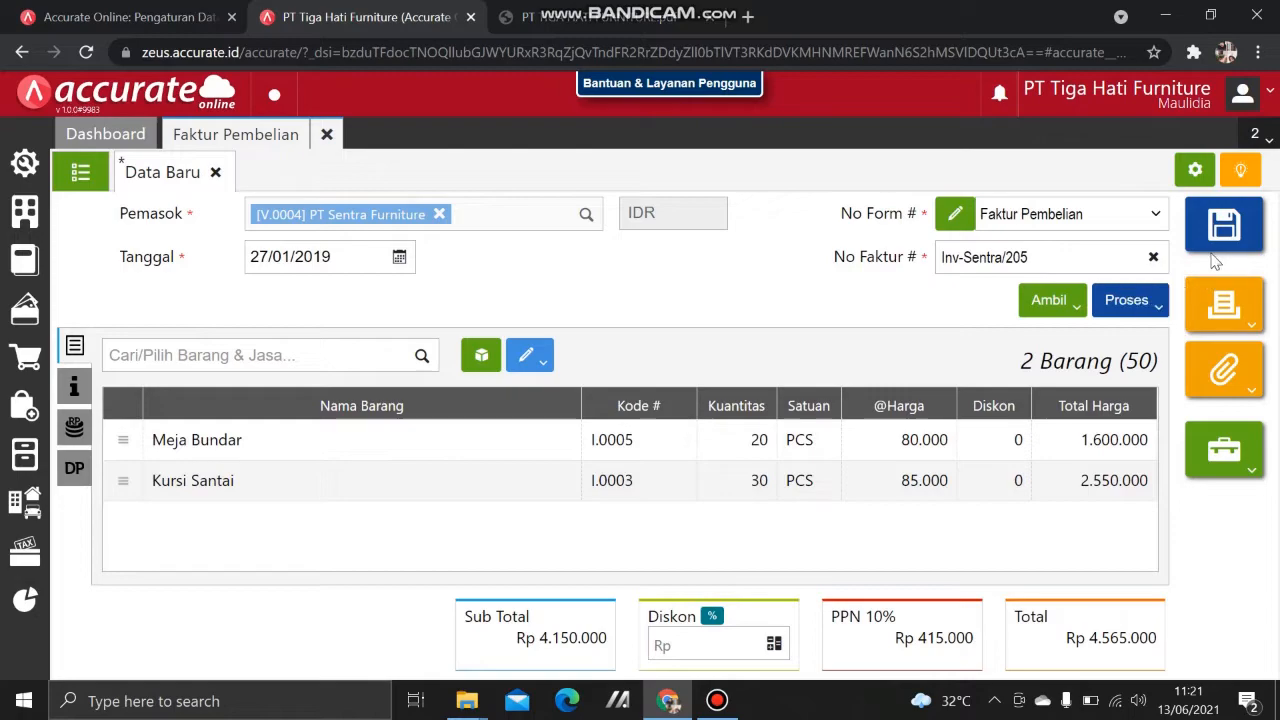
left_click(1105, 301)
left_click(822, 318)
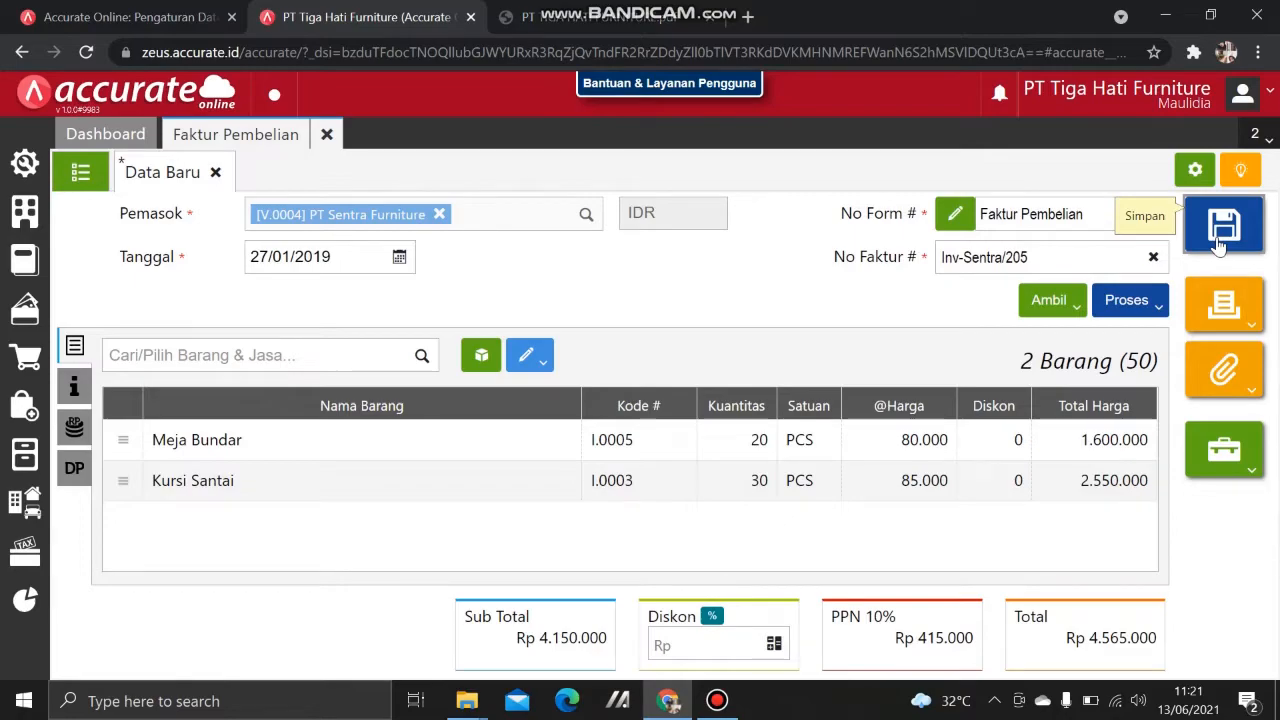
left_click(1220, 243)
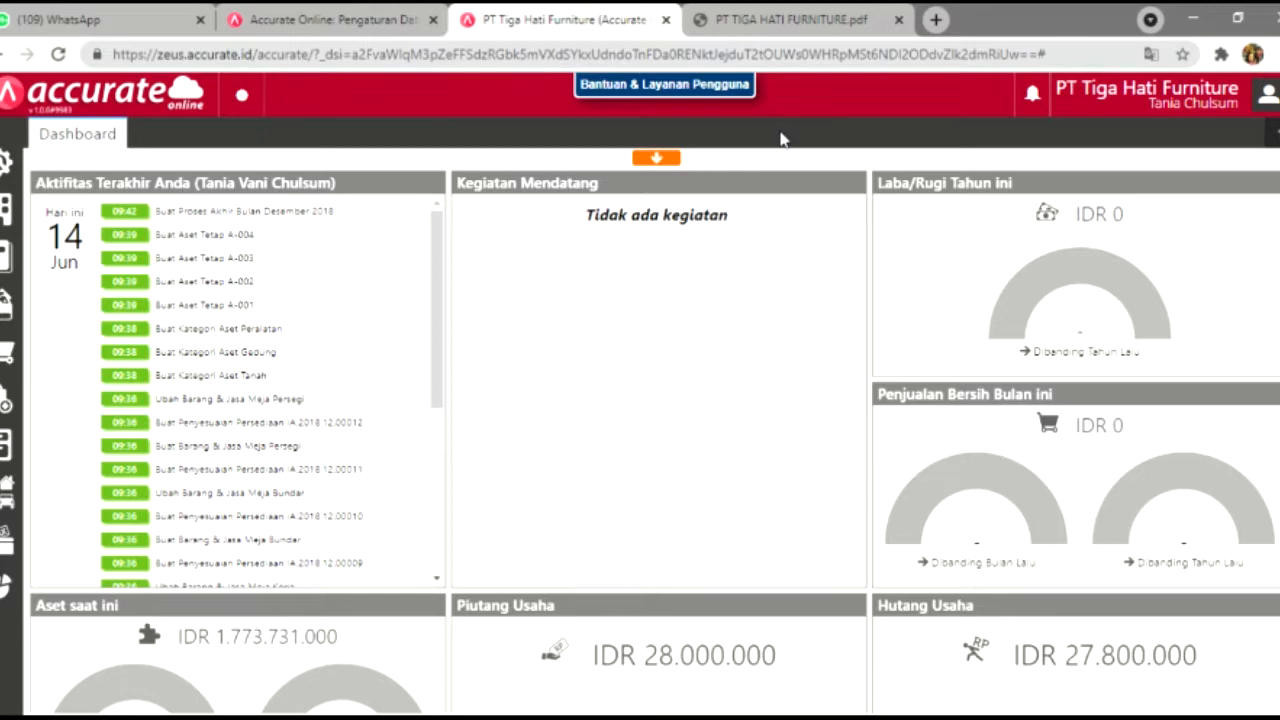
Step: Read the 5 Januari tax invoice number range in the case PDF, then return to the dashboard
left_click(791, 14)
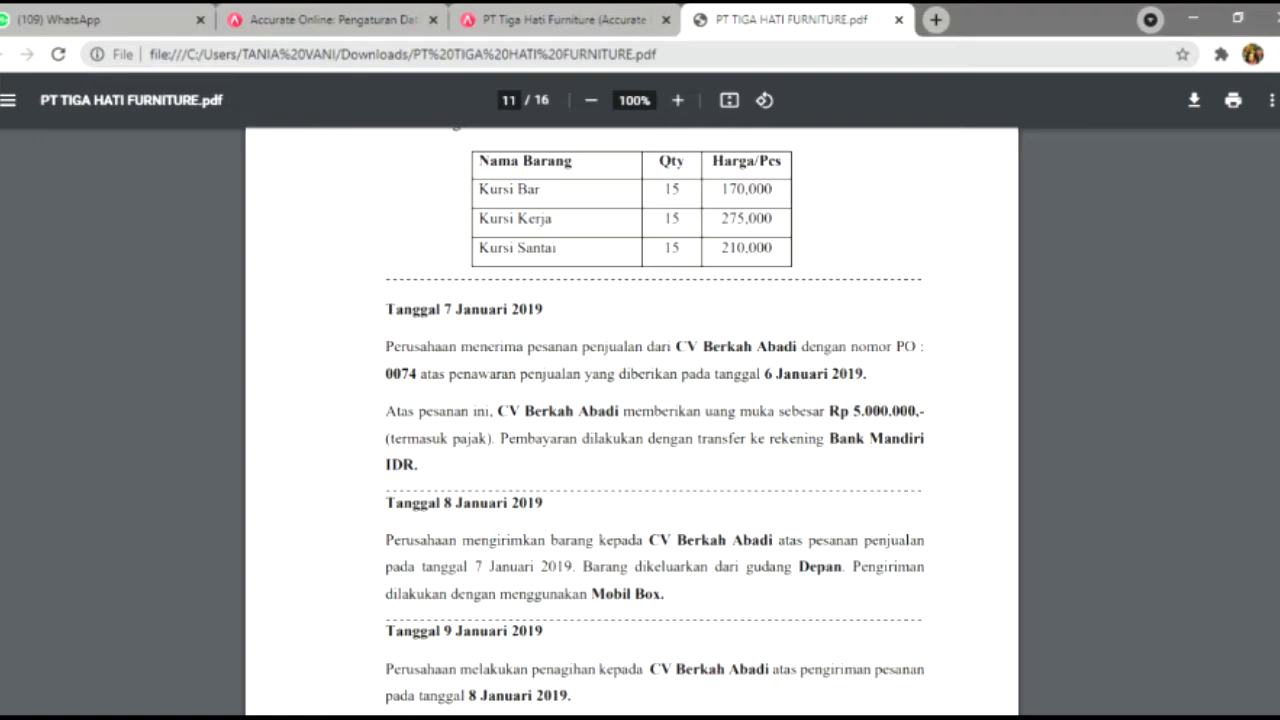
scroll(632, 420, "up", 5)
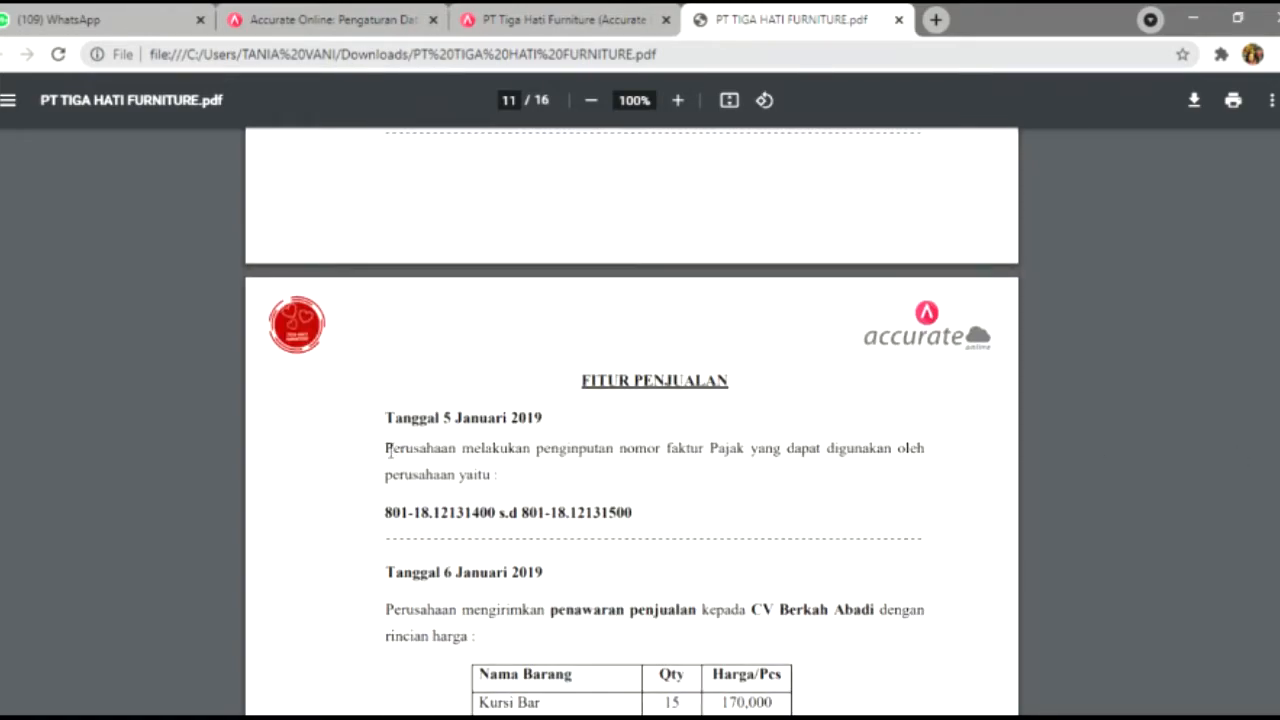
left_click_drag(388, 450, 527, 466)
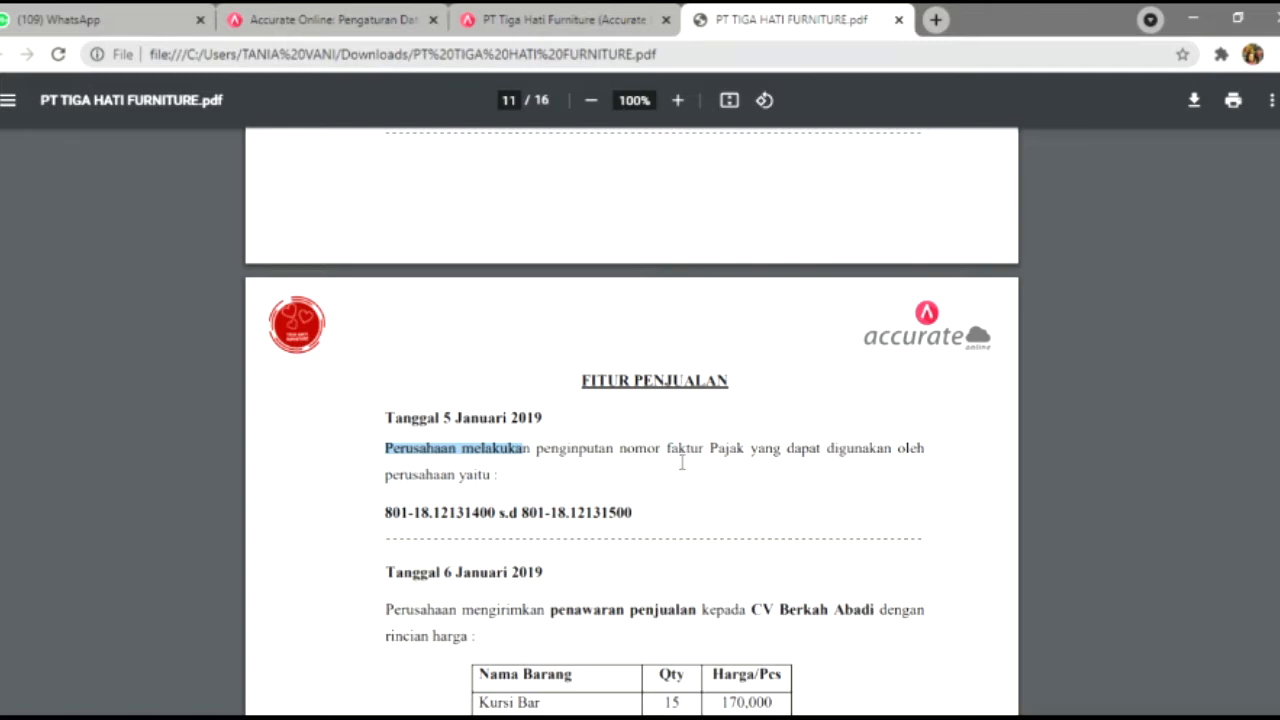
left_click(817, 461)
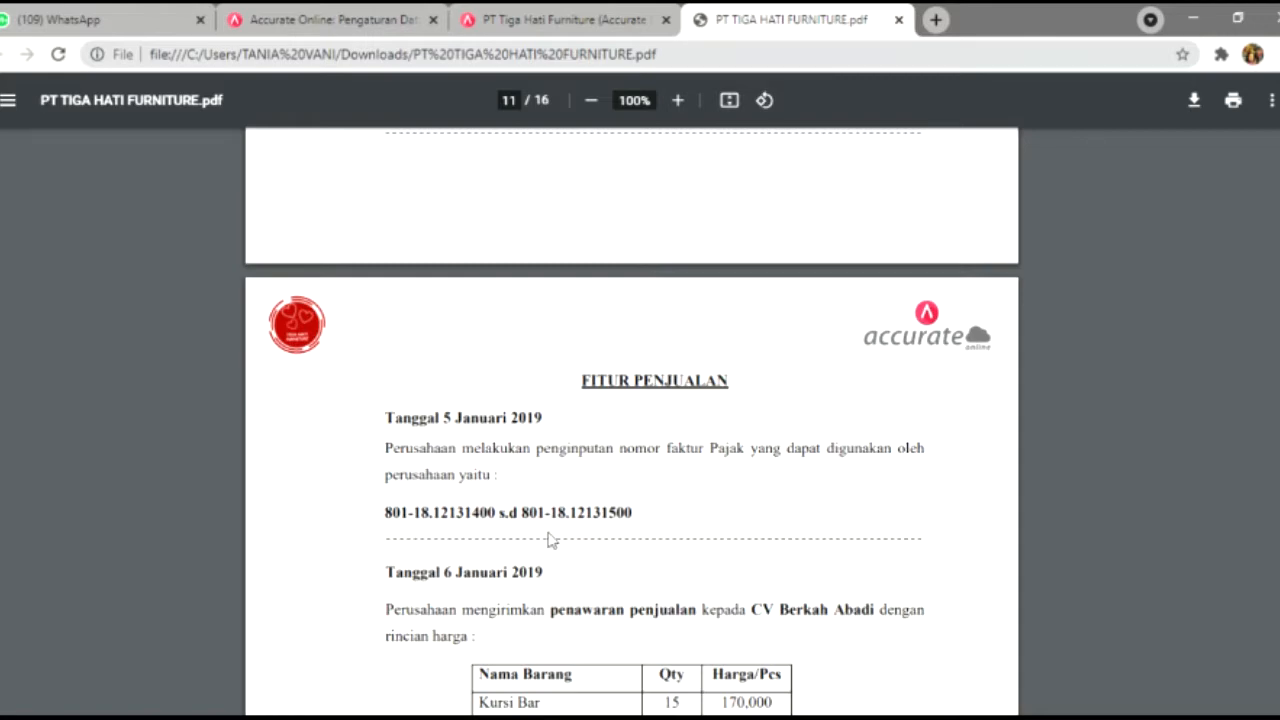
left_click(535, 12)
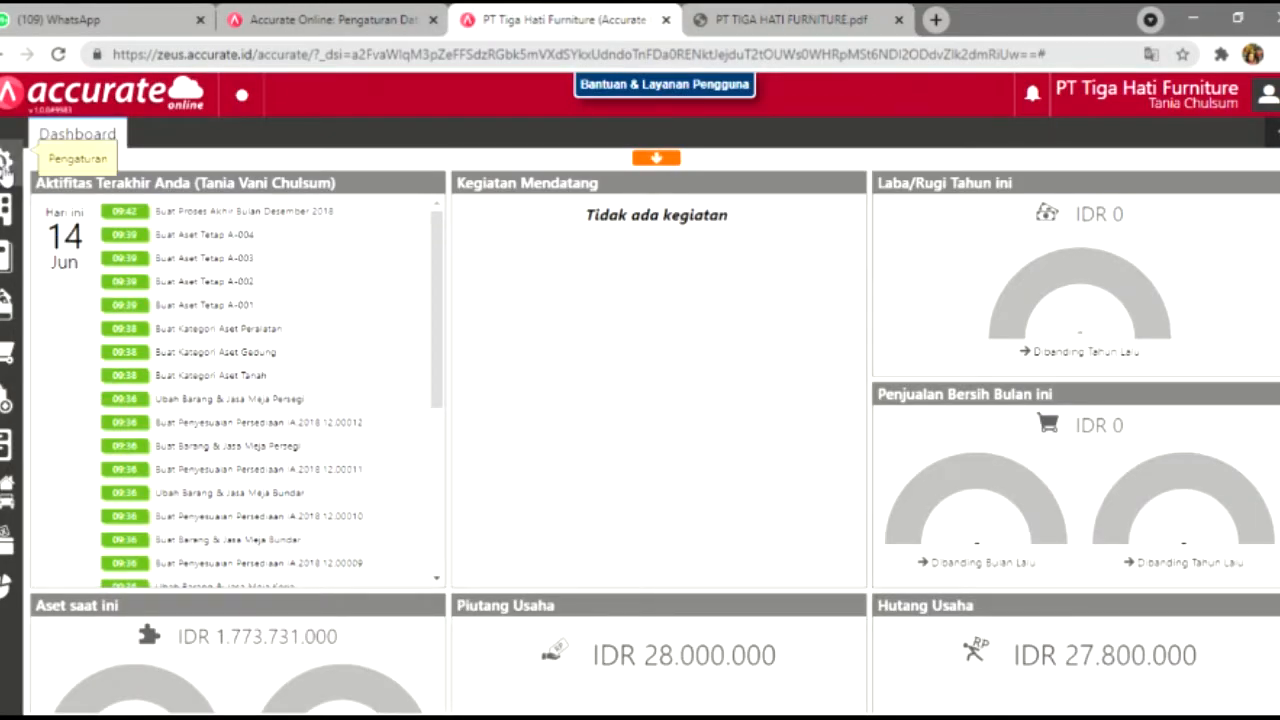
Step: Start a new SmartLink Tax numbering entry with starting number 801-18.12131400
left_click(5, 165)
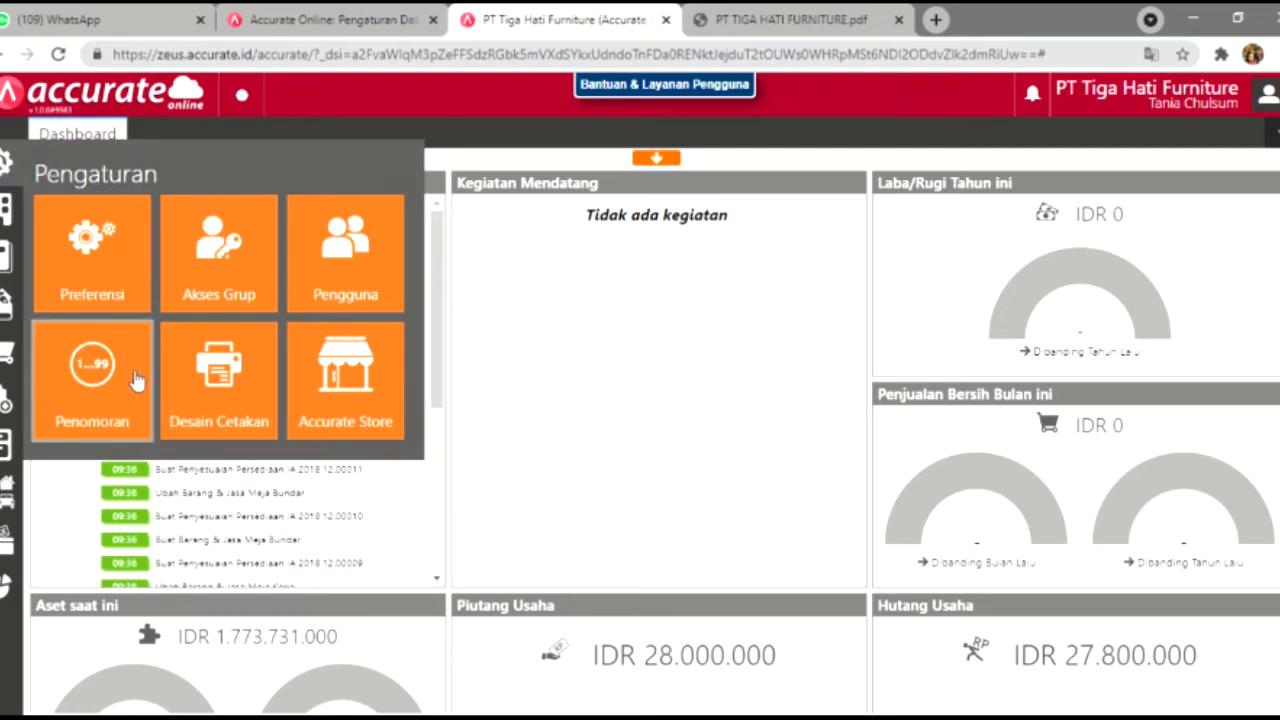
left_click(6, 170)
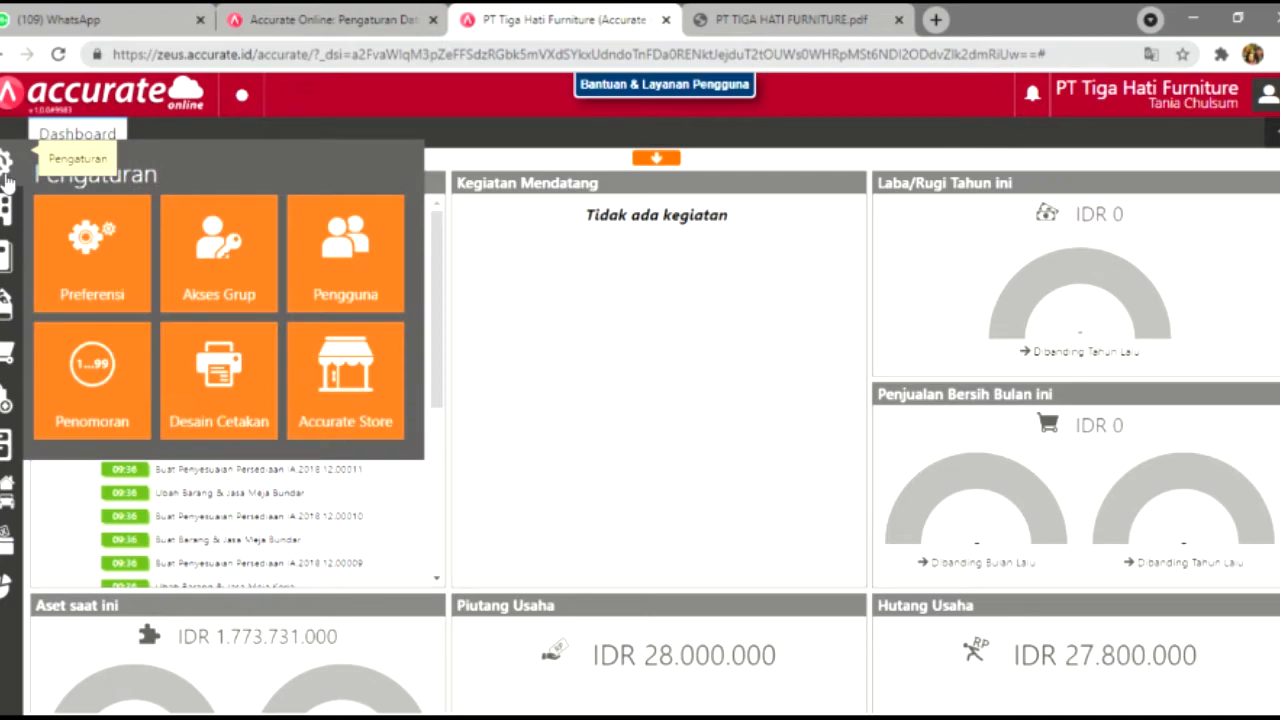
left_click(7, 178)
left_click(7, 178)
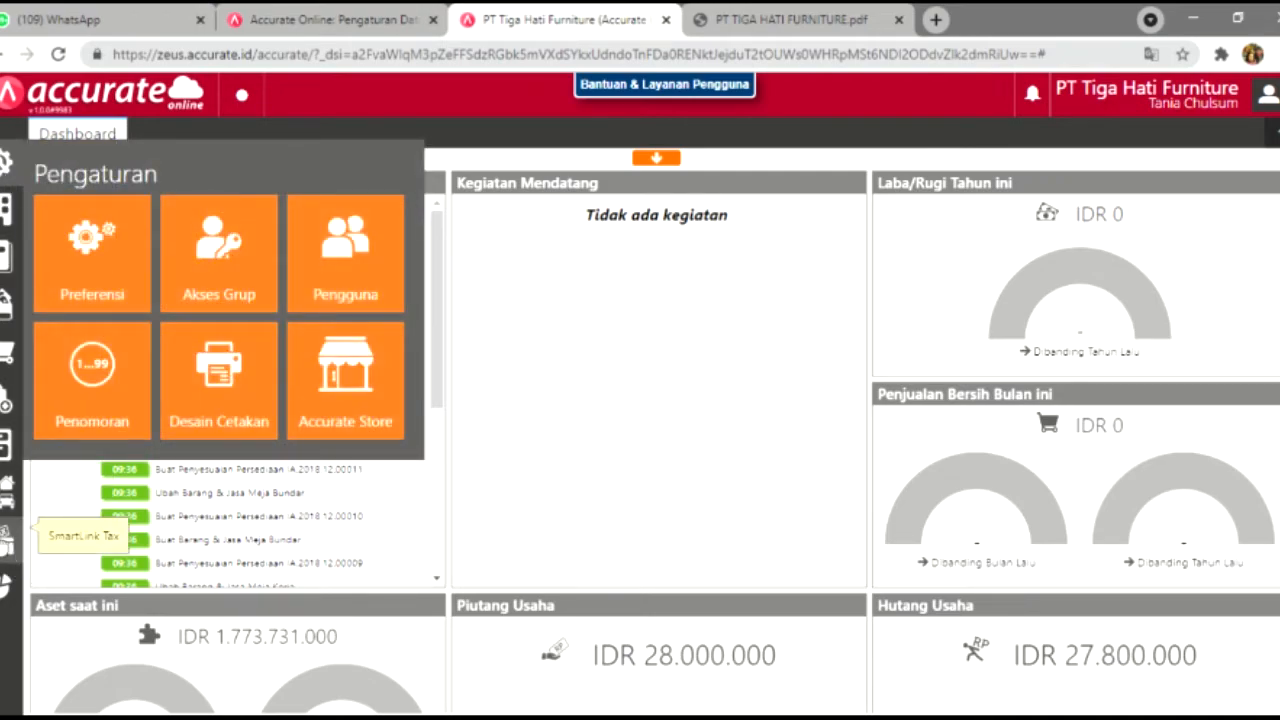
left_click(7, 537)
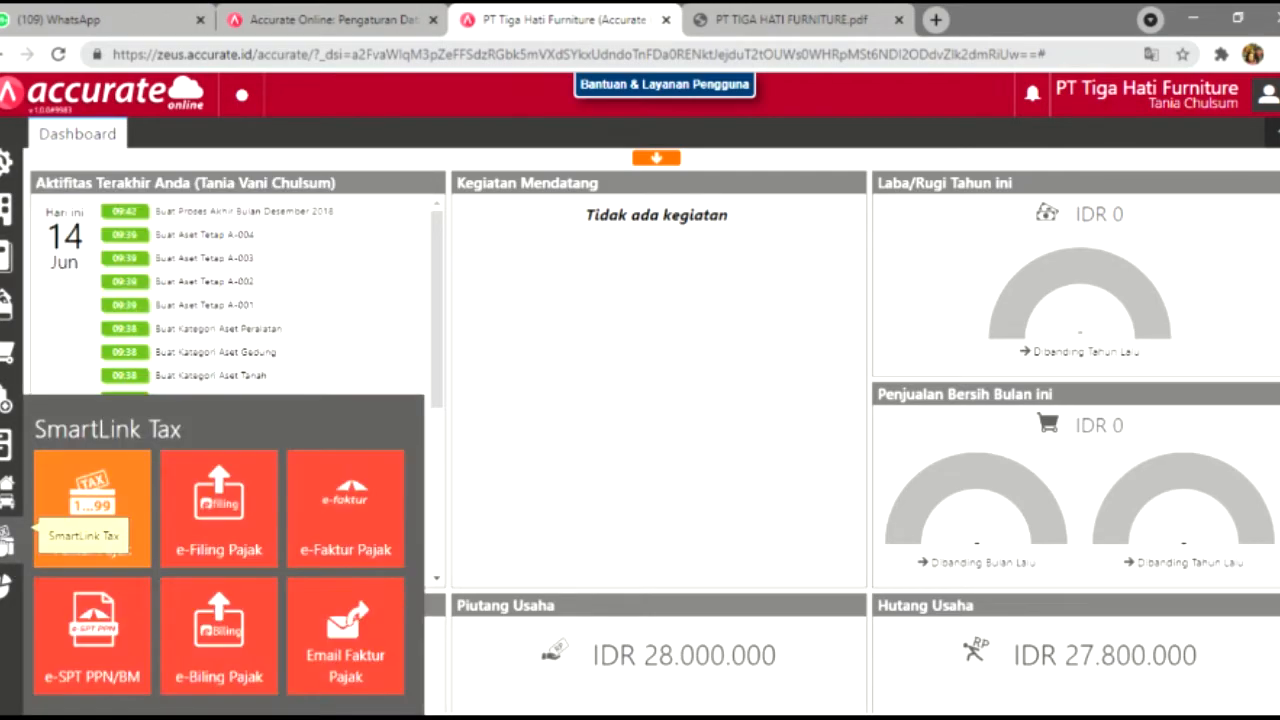
left_click(87, 480)
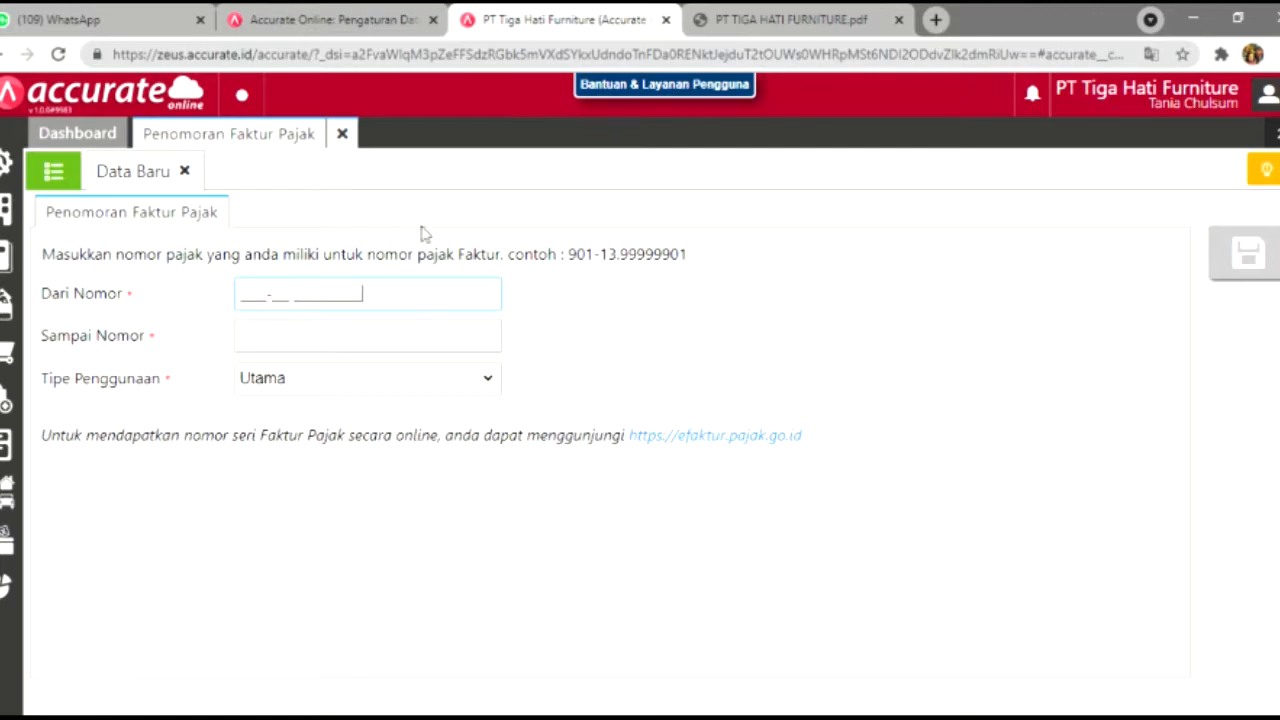
left_click(790, 19)
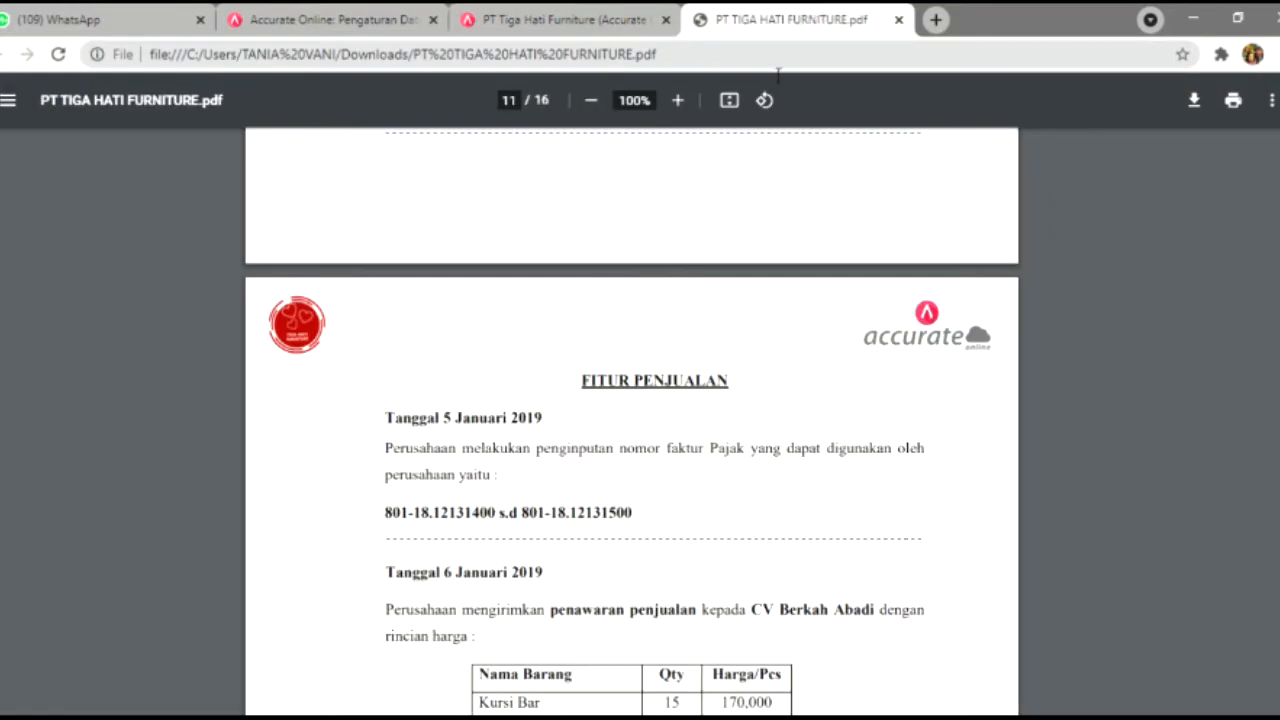
left_click_drag(395, 522, 510, 520)
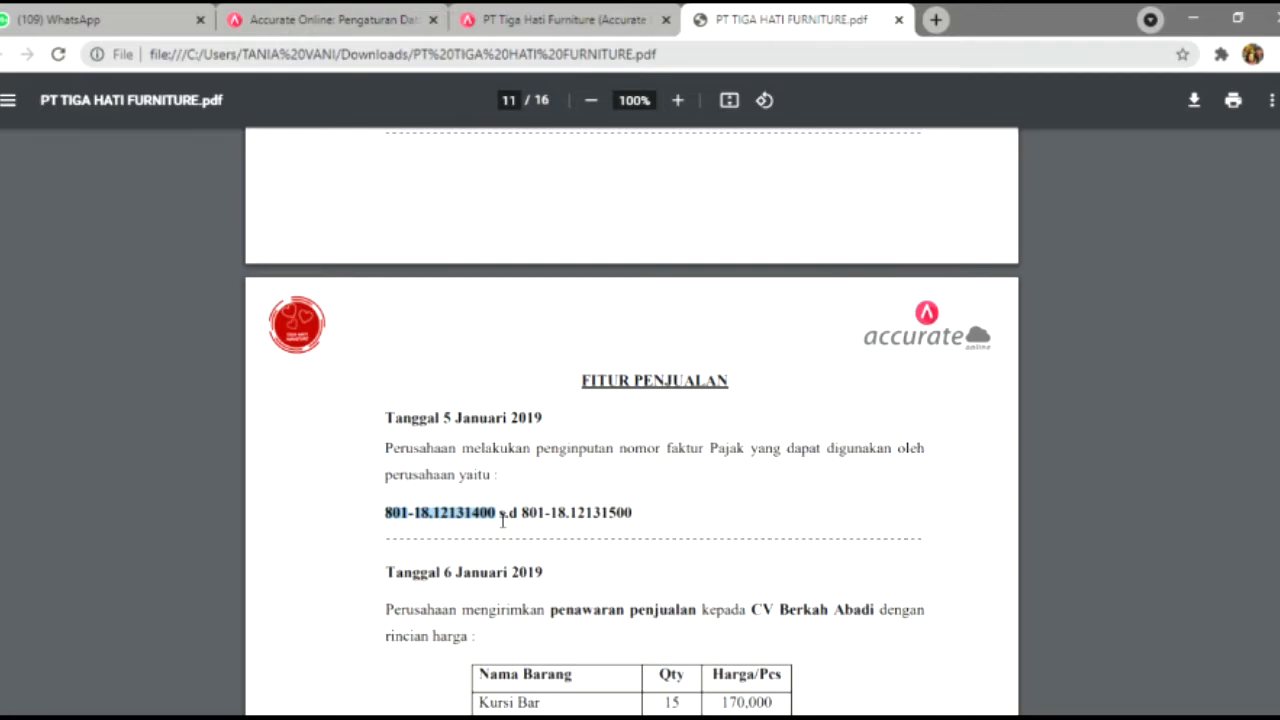
left_click(565, 19)
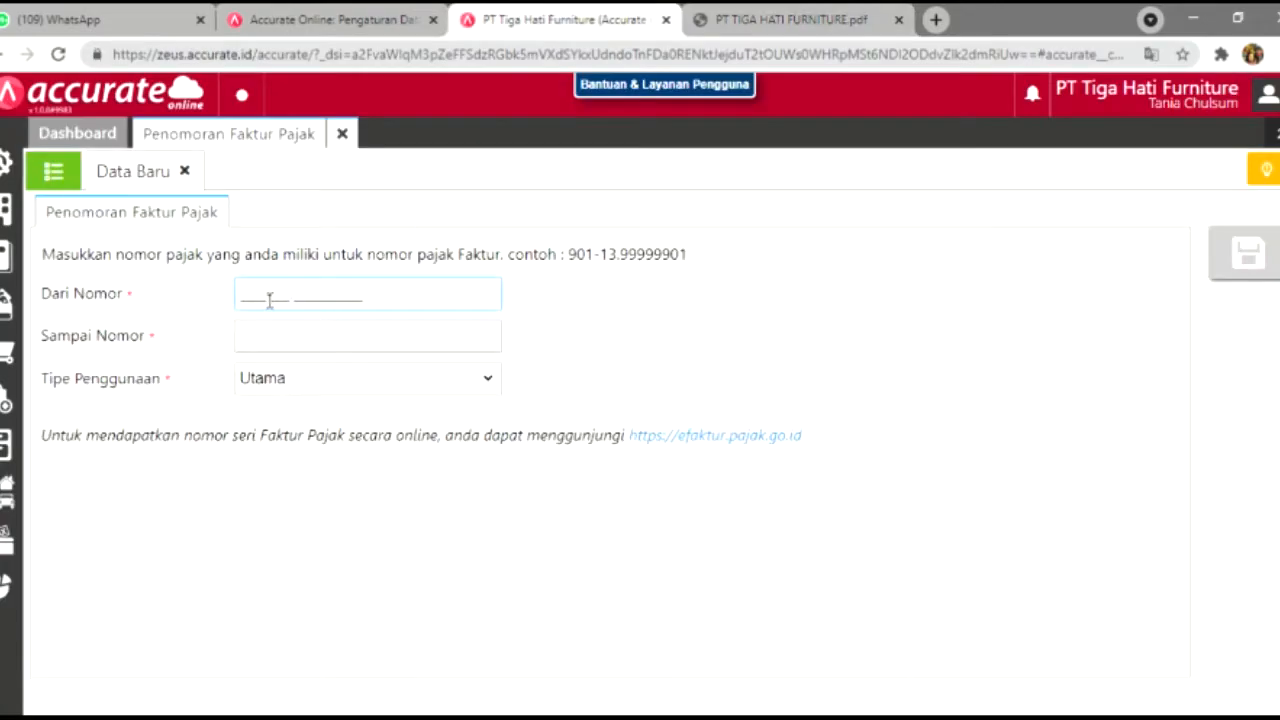
key("ctrl+v")
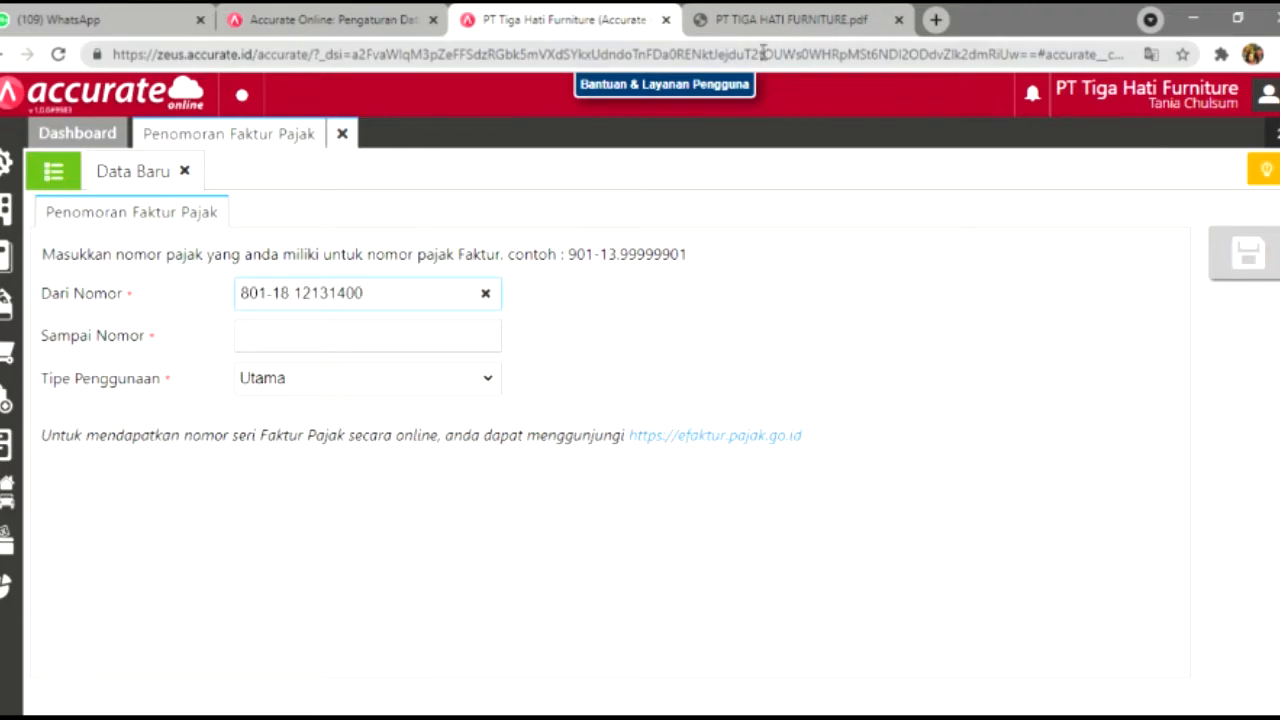
Step: Set ending number 801-18.12131500, save the range, and close the numbering form
left_click(790, 19)
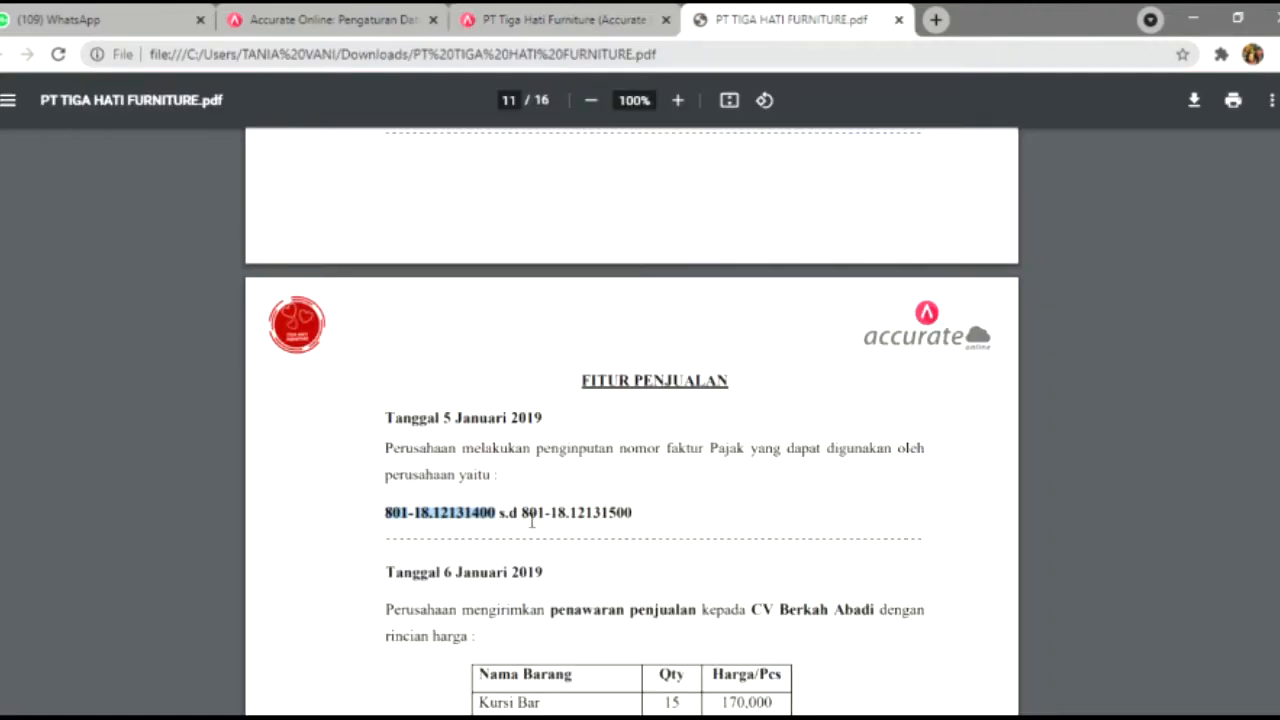
left_click_drag(523, 514, 640, 528)
key("ctrl+c")
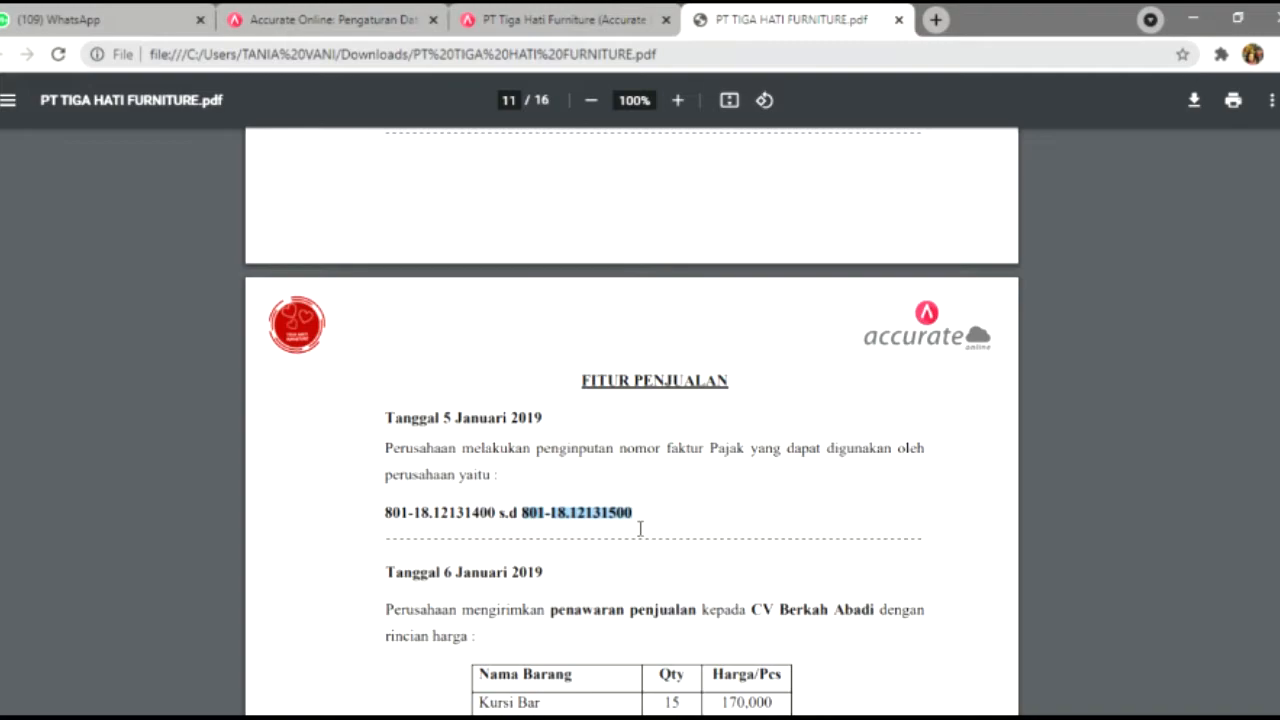
left_click(568, 19)
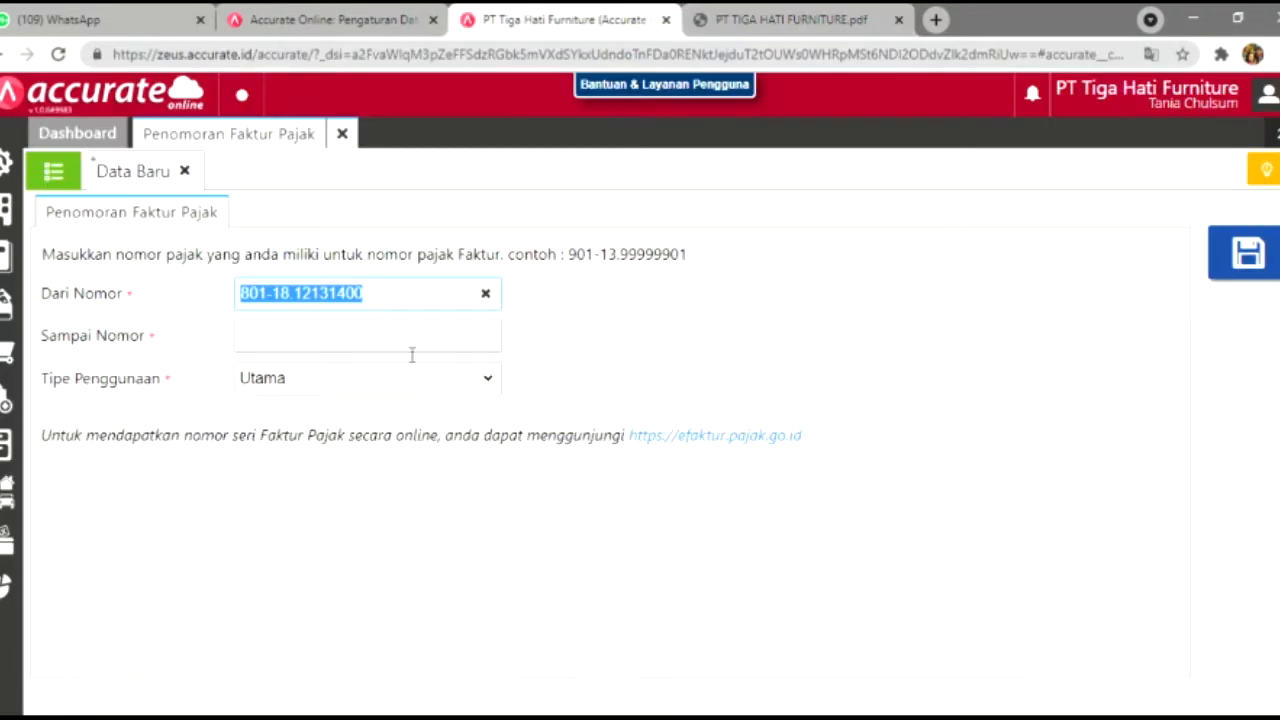
left_click(416, 343)
key("ctrl+v")
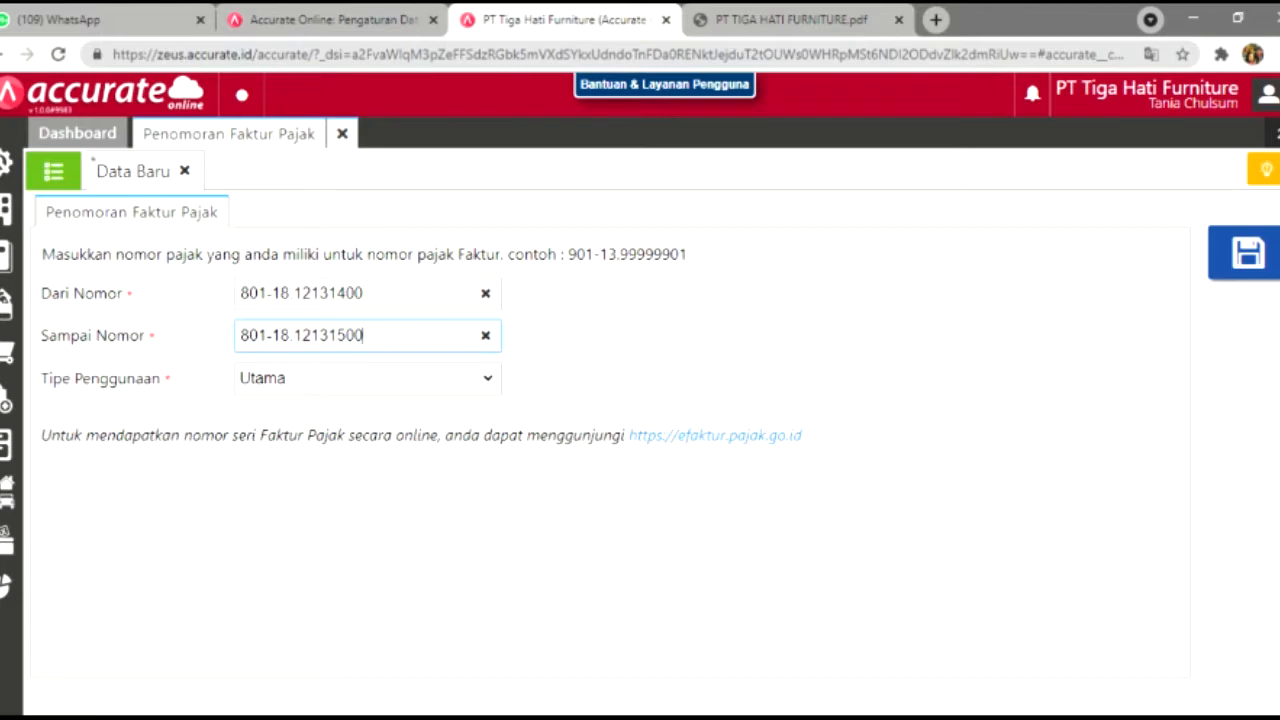
left_click(1245, 253)
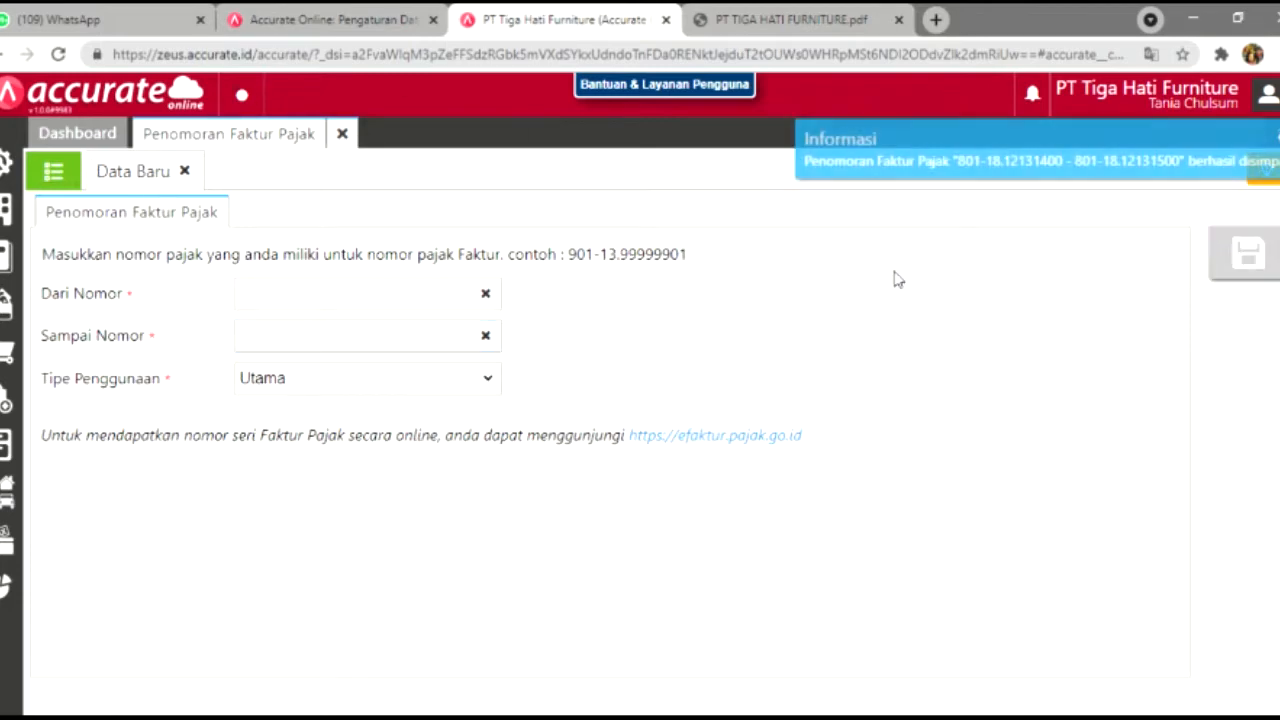
left_click(342, 134)
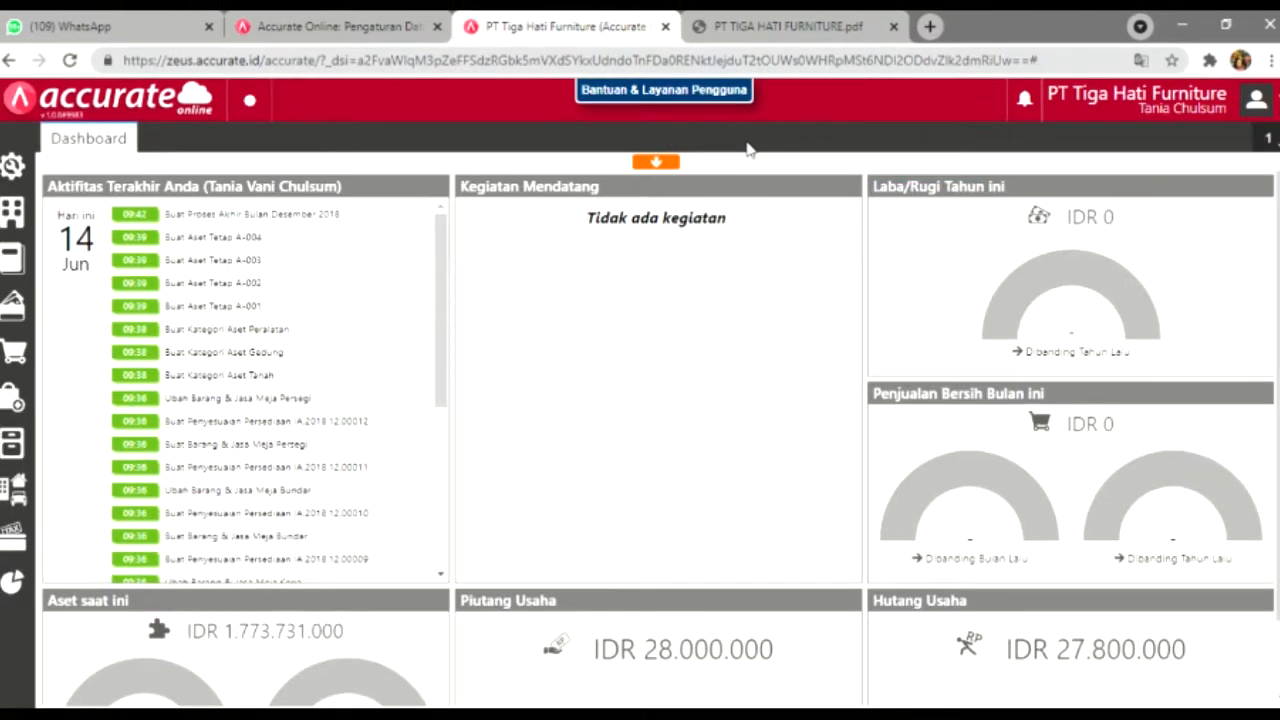
Step: Check the 6 Januari entry in the PDF and open a new Penawaran Penjualan form
left_click(792, 24)
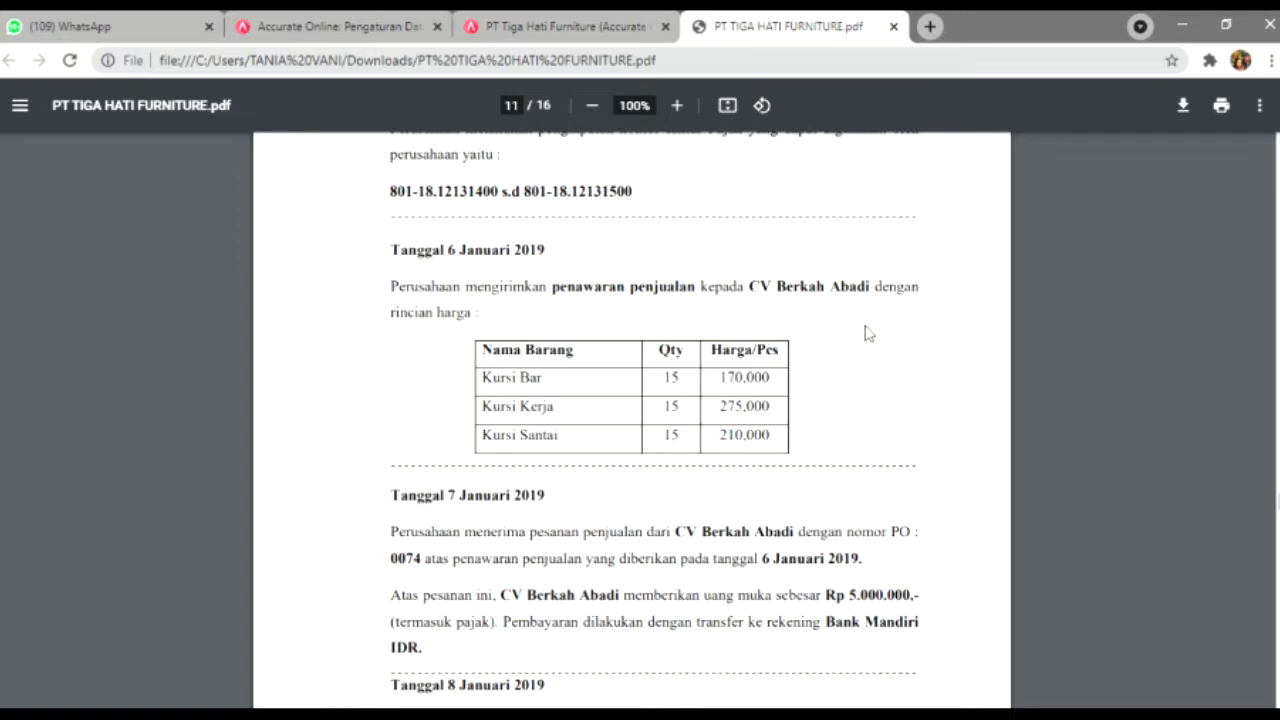
left_click(622, 33)
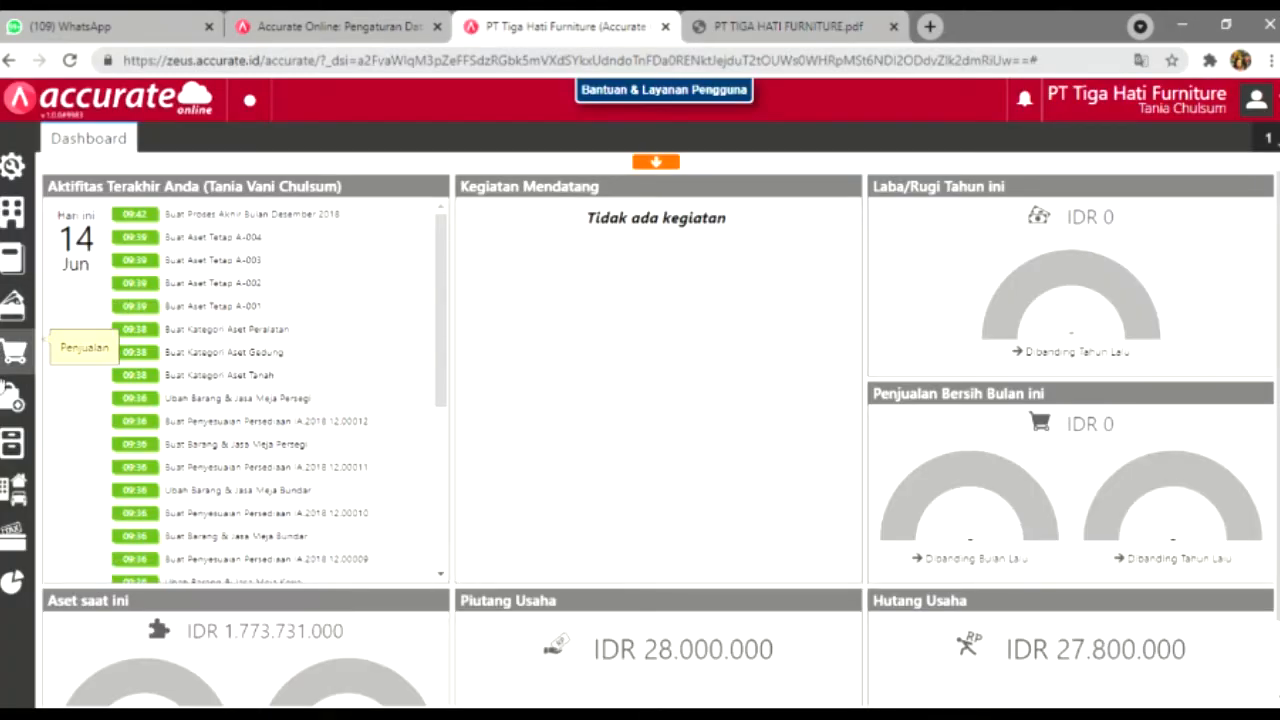
left_click(14, 356)
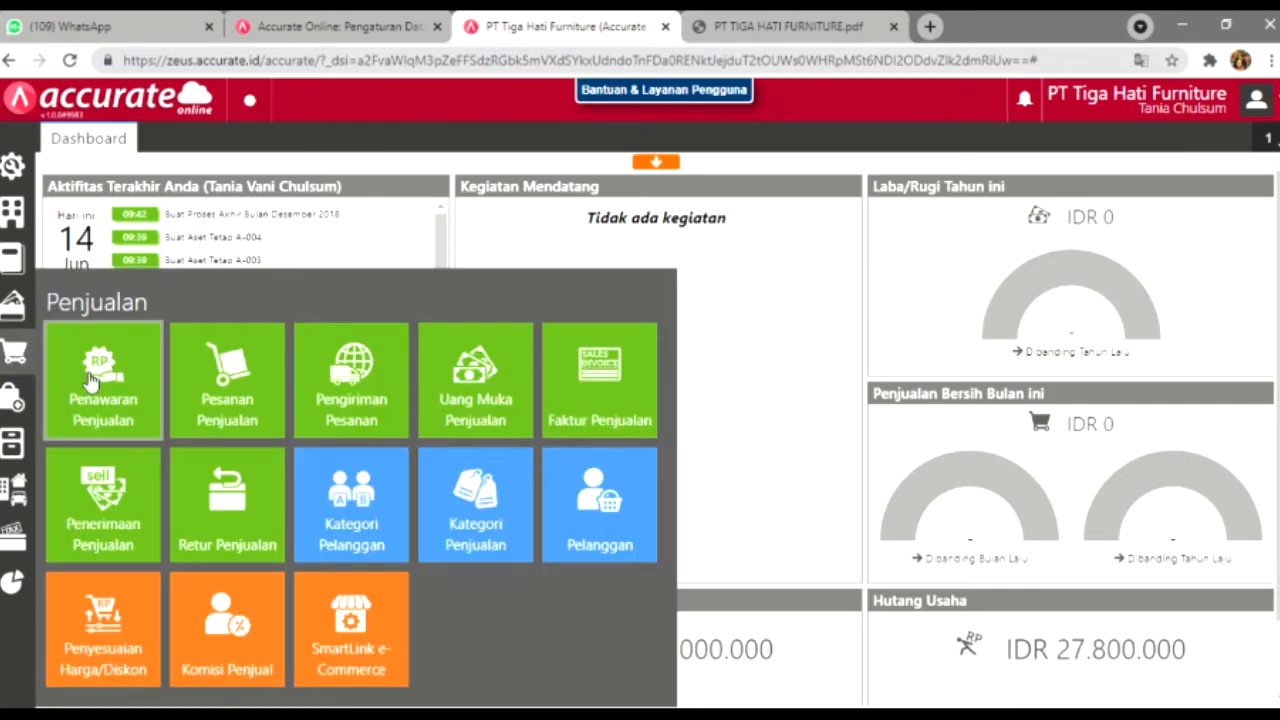
left_click(88, 380)
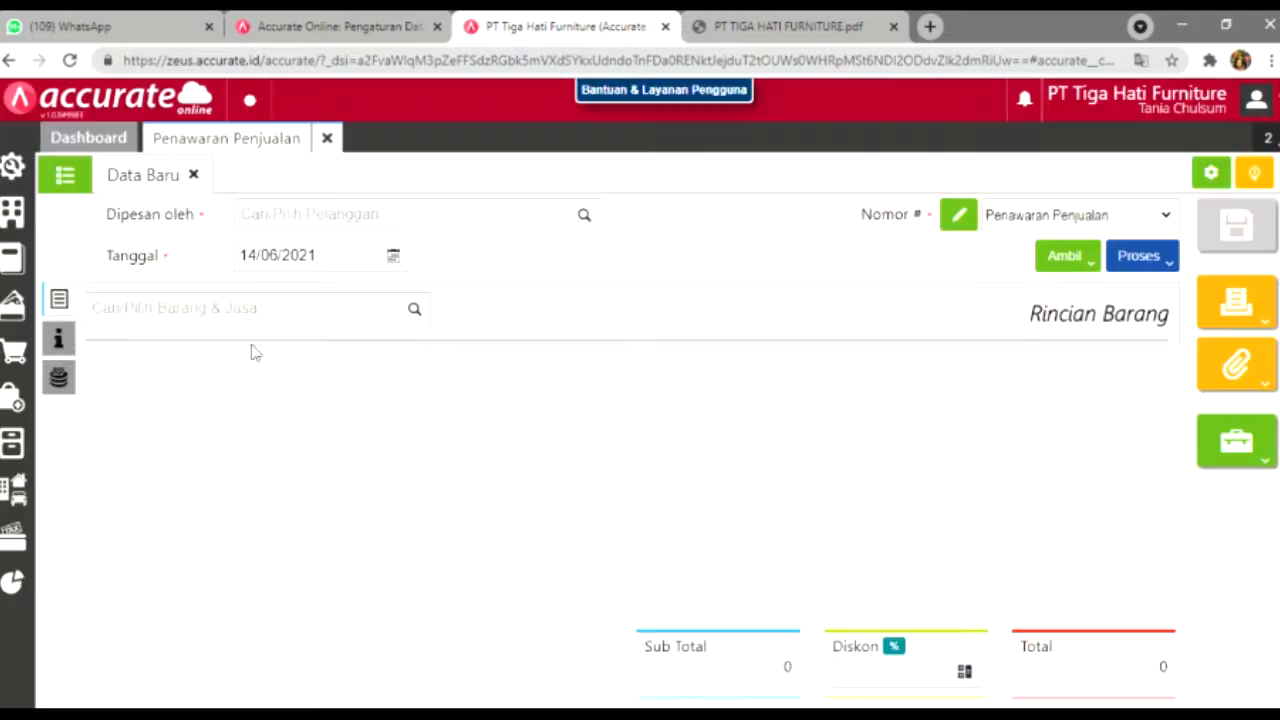
Step: Set the quotation customer to CV Berkah Abadi and the date to 06/01/2019
left_click(585, 217)
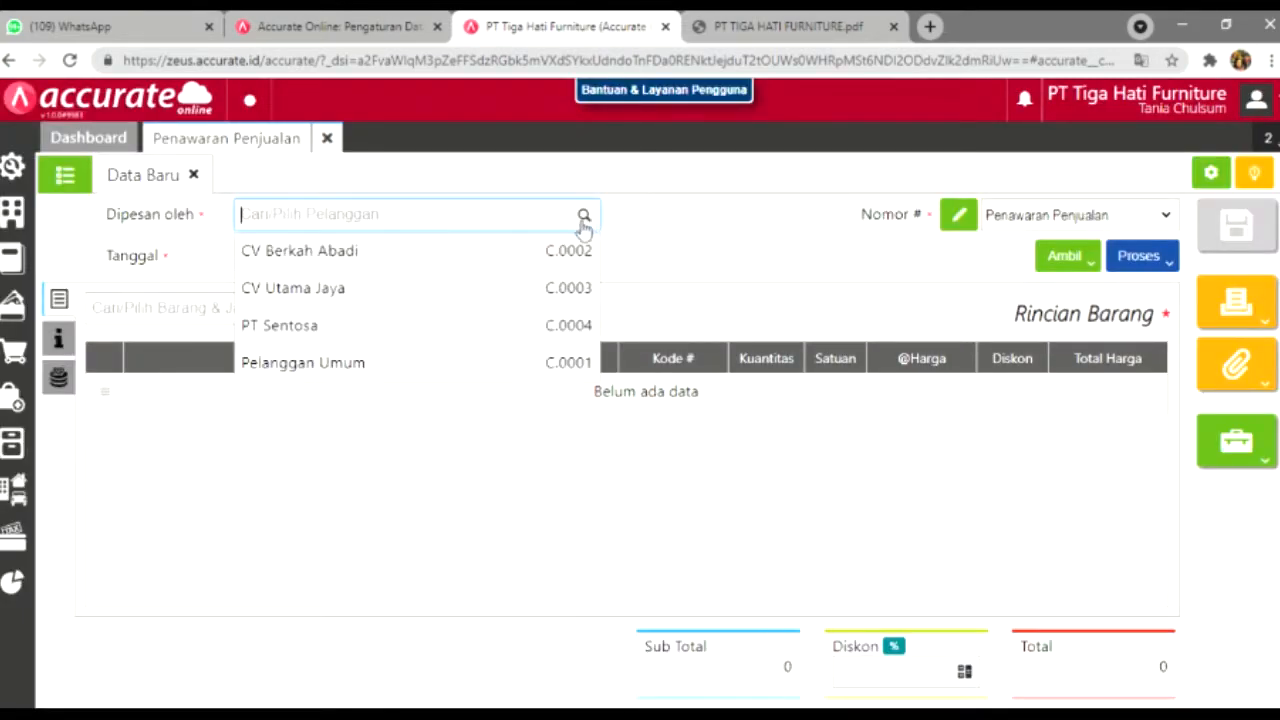
left_click(551, 250)
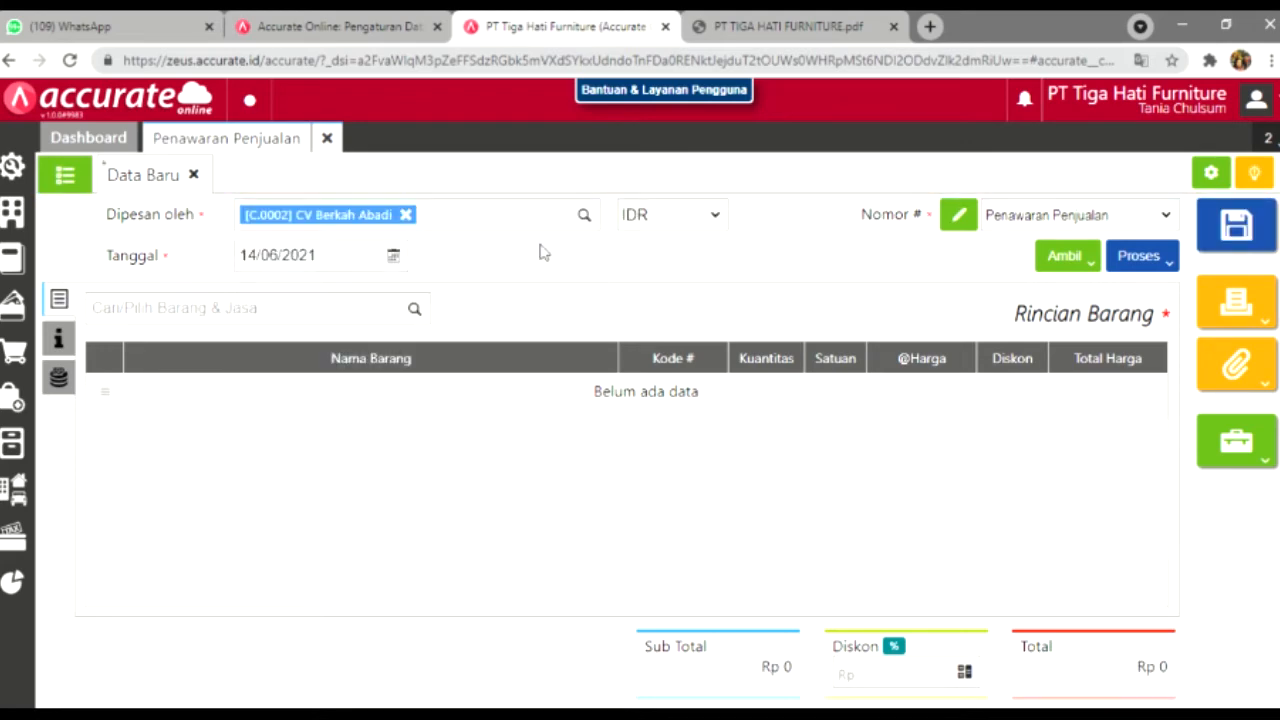
left_click(327, 256)
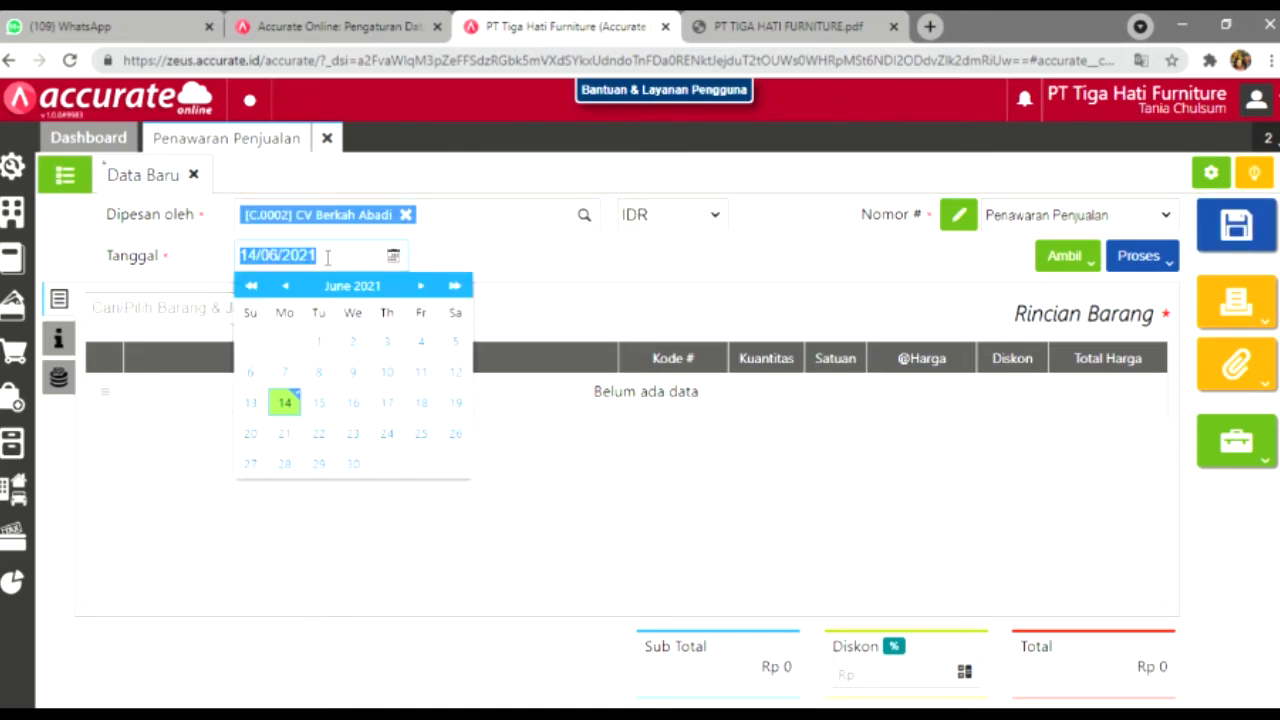
type("06/01/2019")
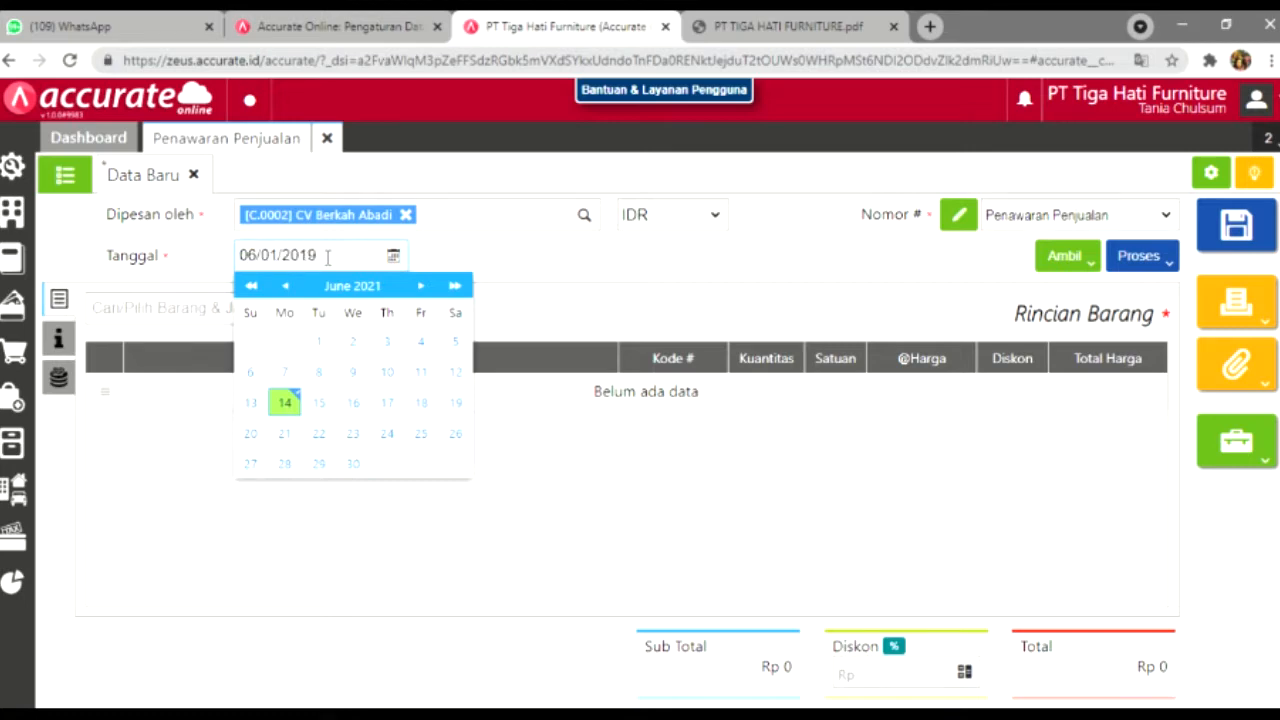
left_click(477, 258)
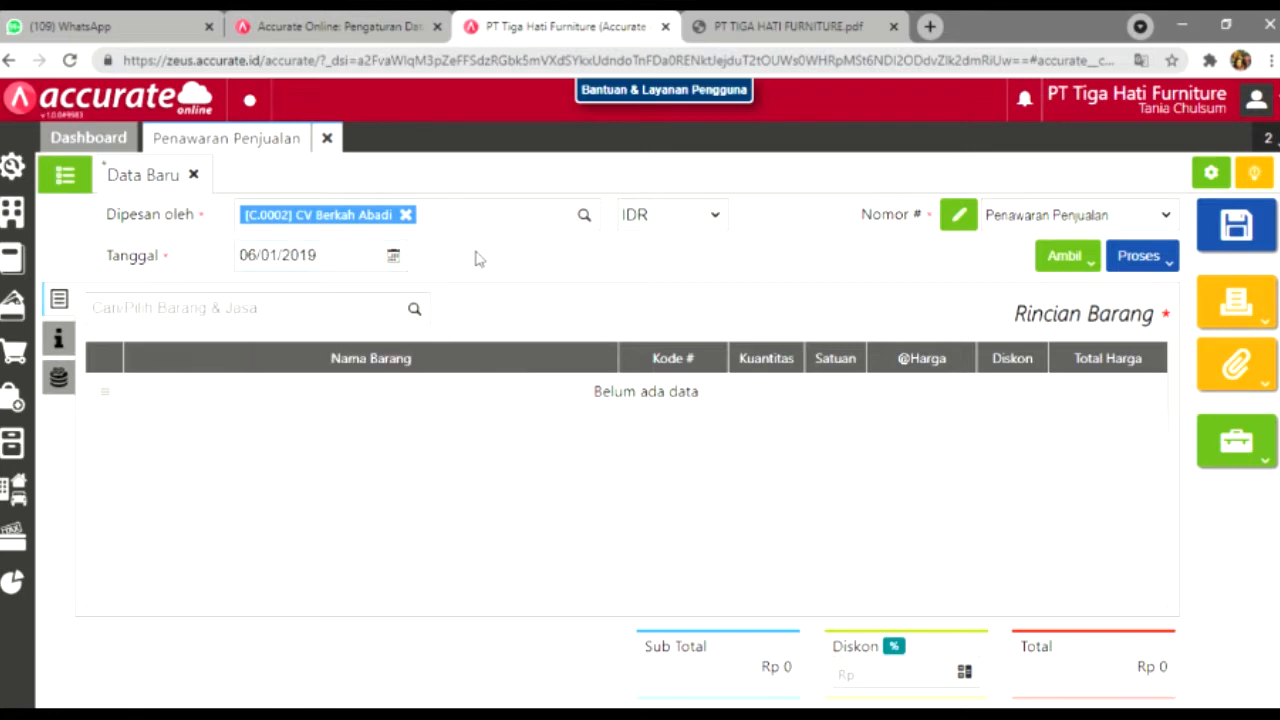
Step: Add Kursi Bar with quantity 15, checking details against the assignment PDF
left_click(416, 312)
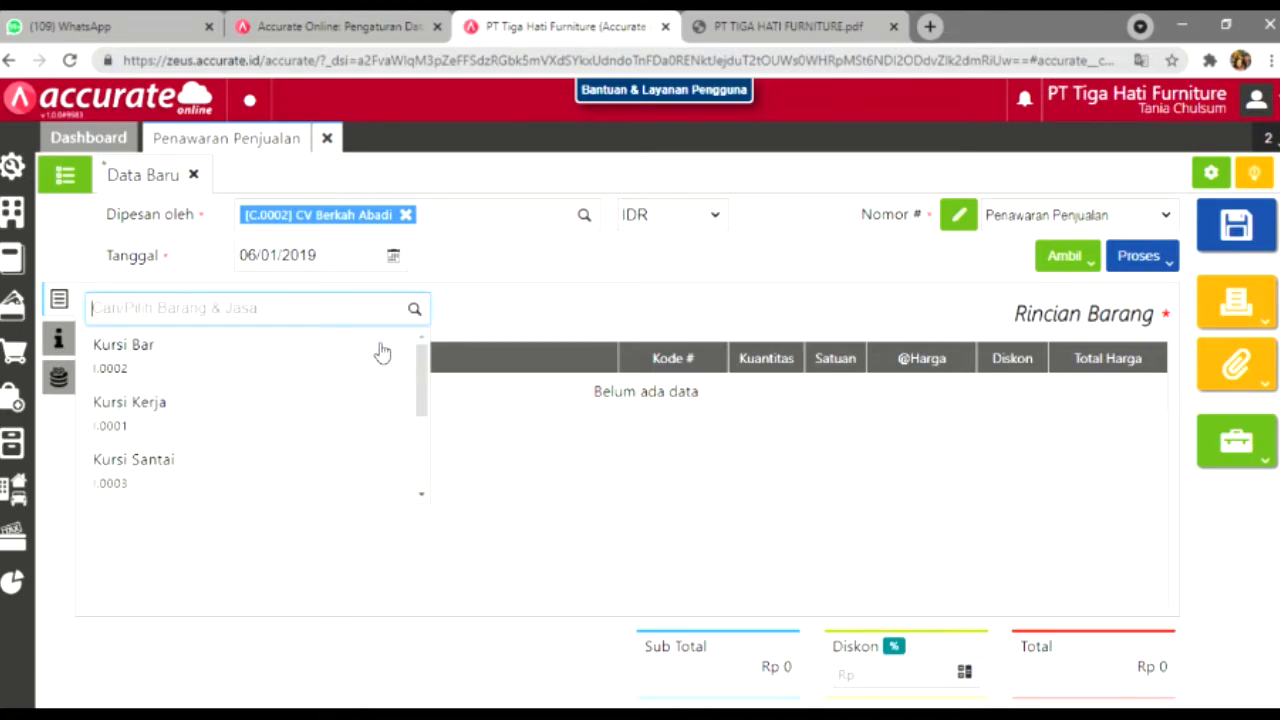
left_click(378, 350)
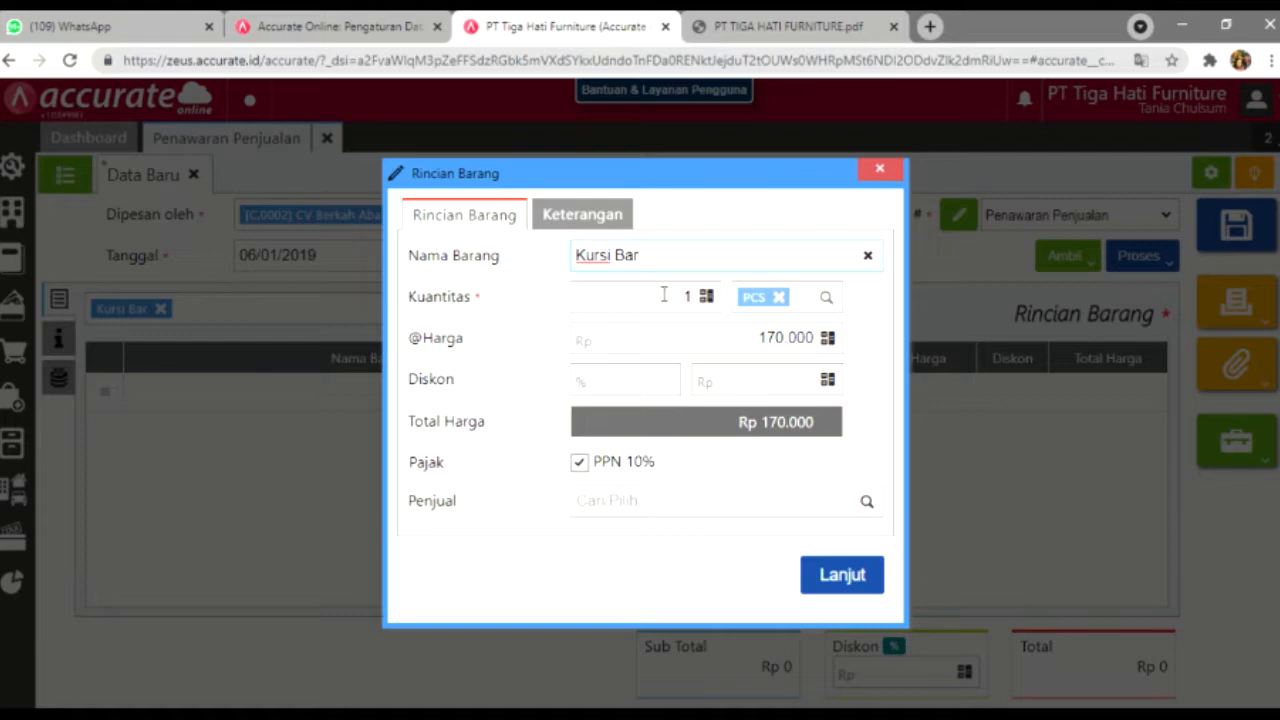
left_click(700, 309)
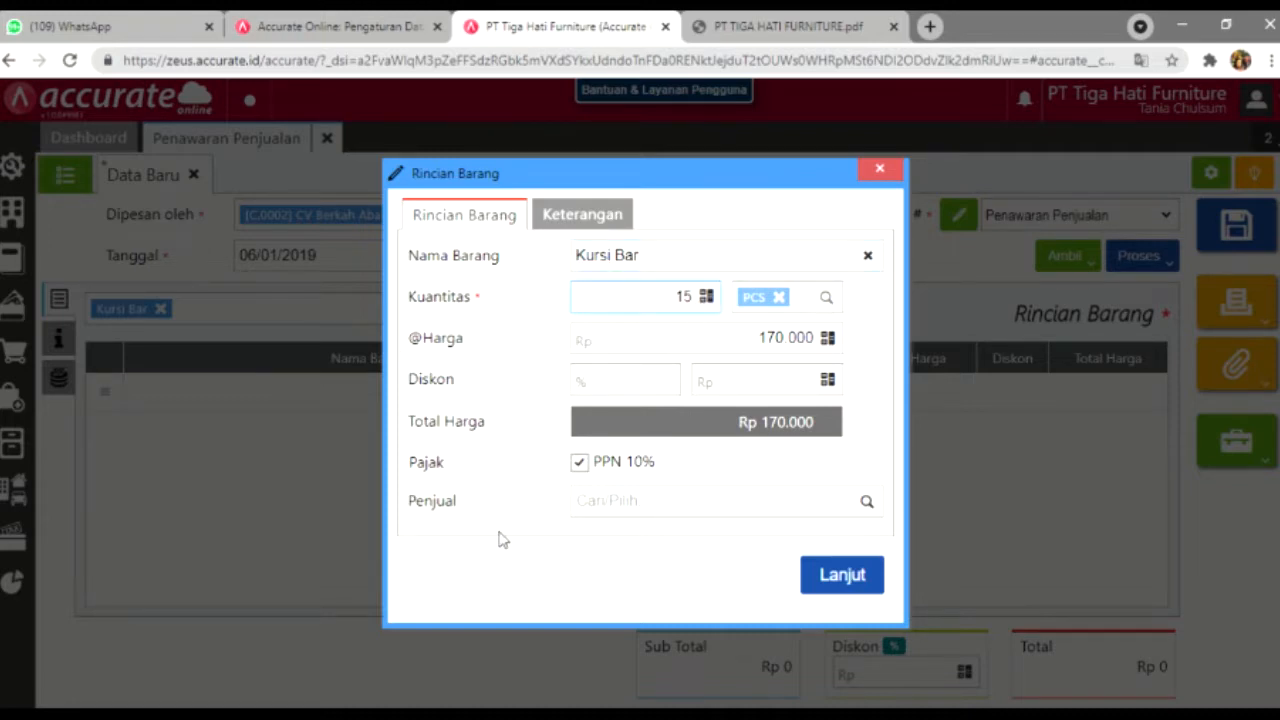
left_click(755, 446)
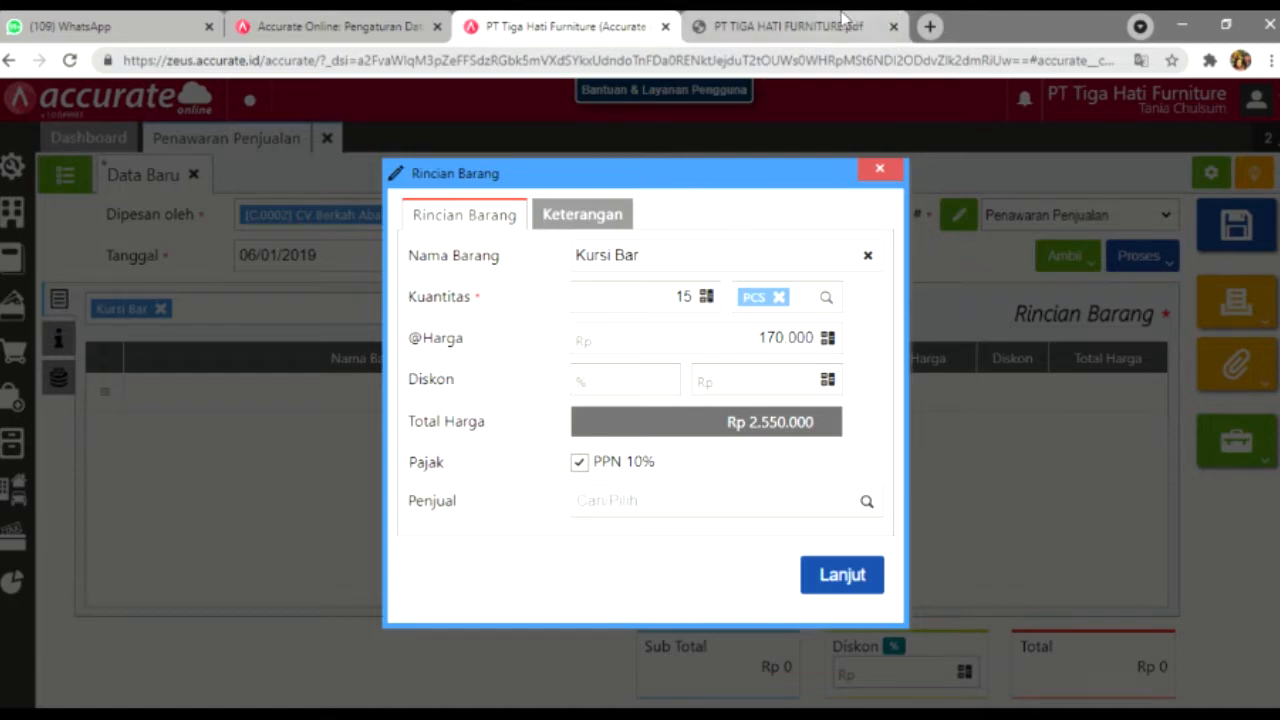
left_click(845, 24)
mouse_move(1278, 502)
left_mouse_down()
mouse_move(1278, 533)
mouse_move(1278, 502)
left_mouse_up()
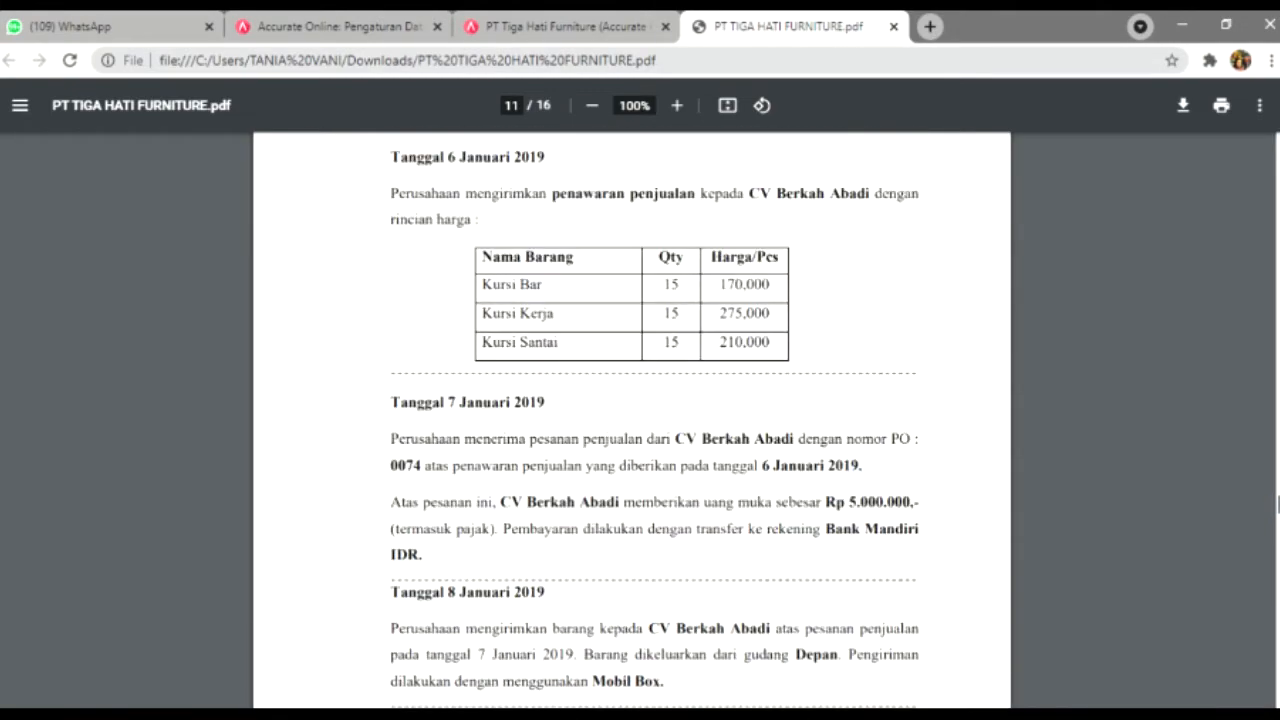
left_click(606, 20)
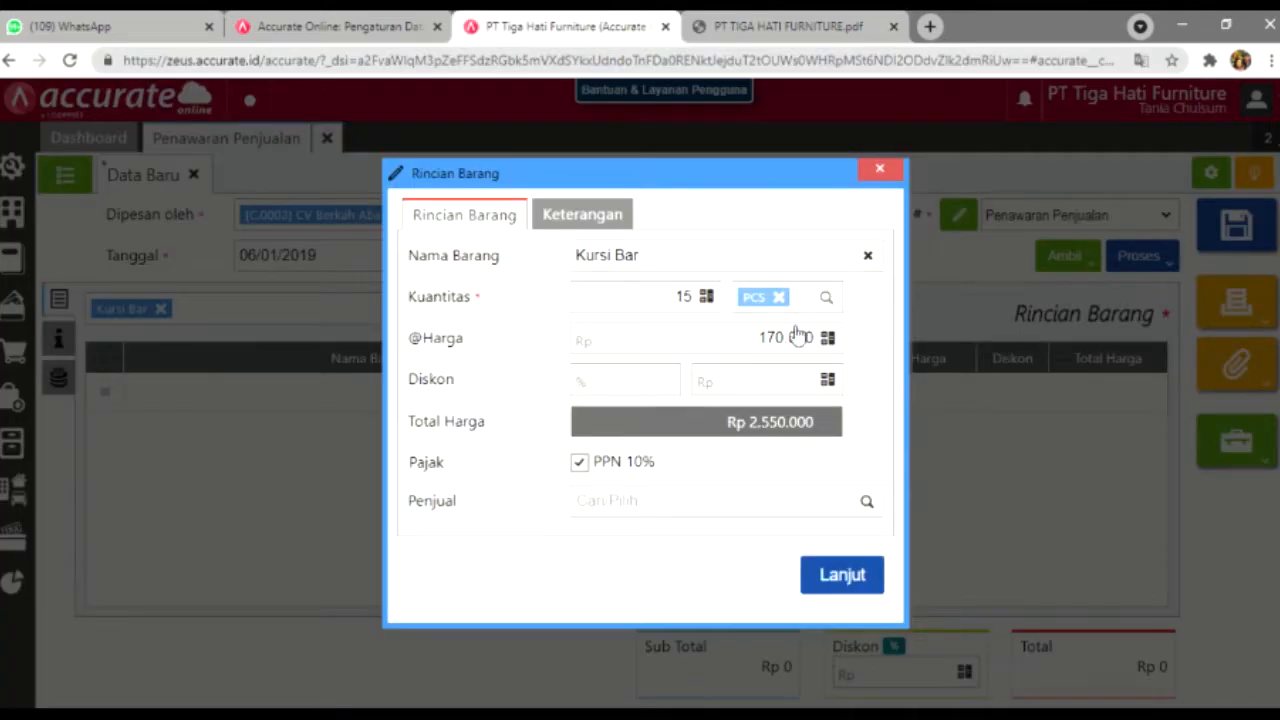
left_click(842, 575)
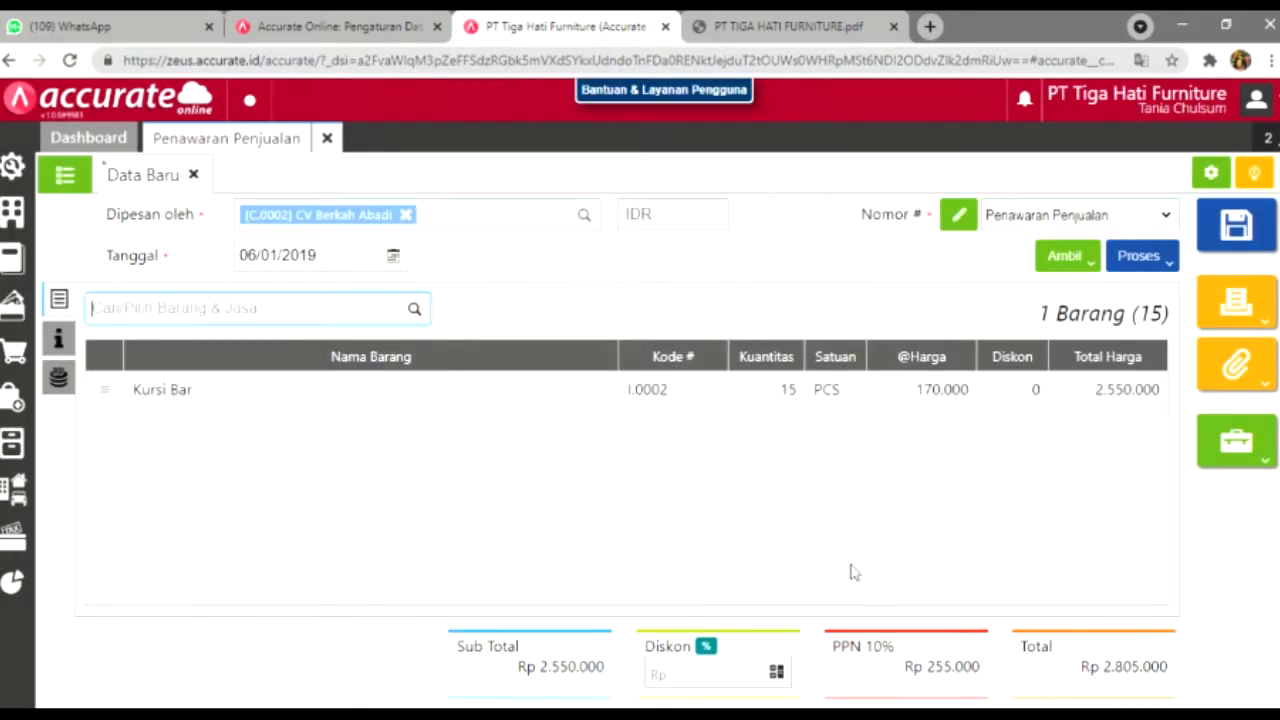
left_click(790, 26)
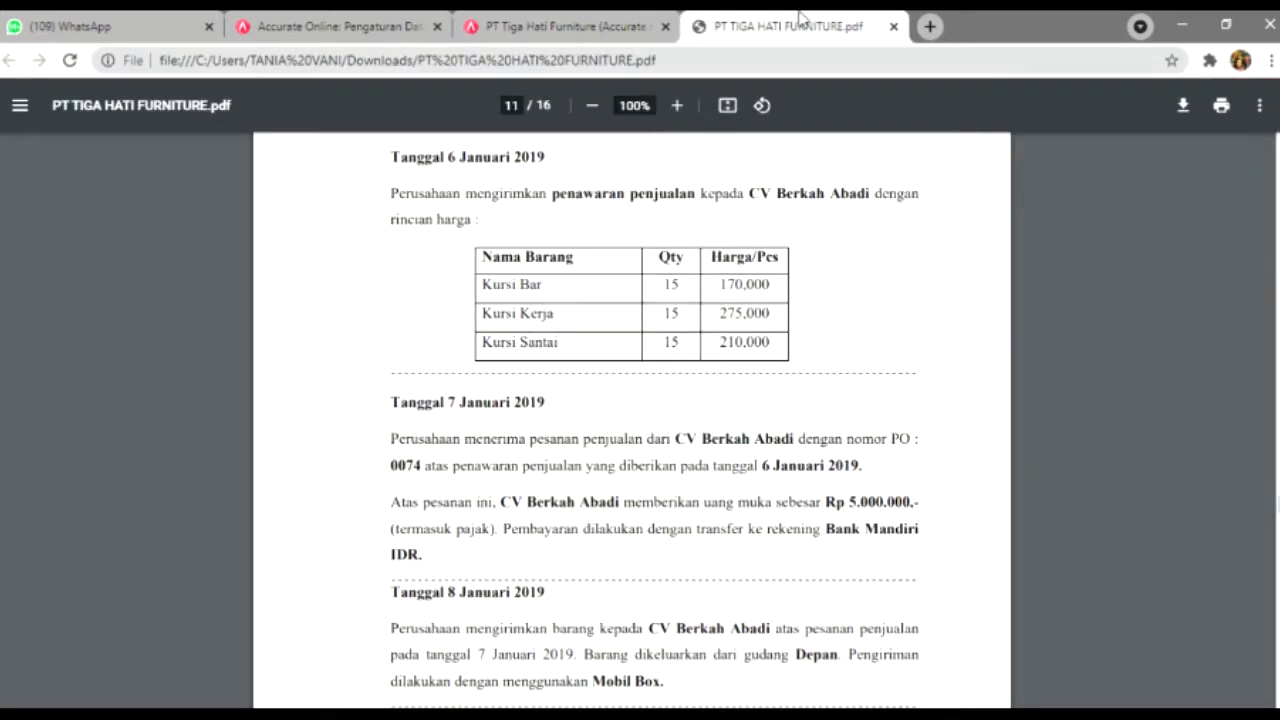
left_click(600, 26)
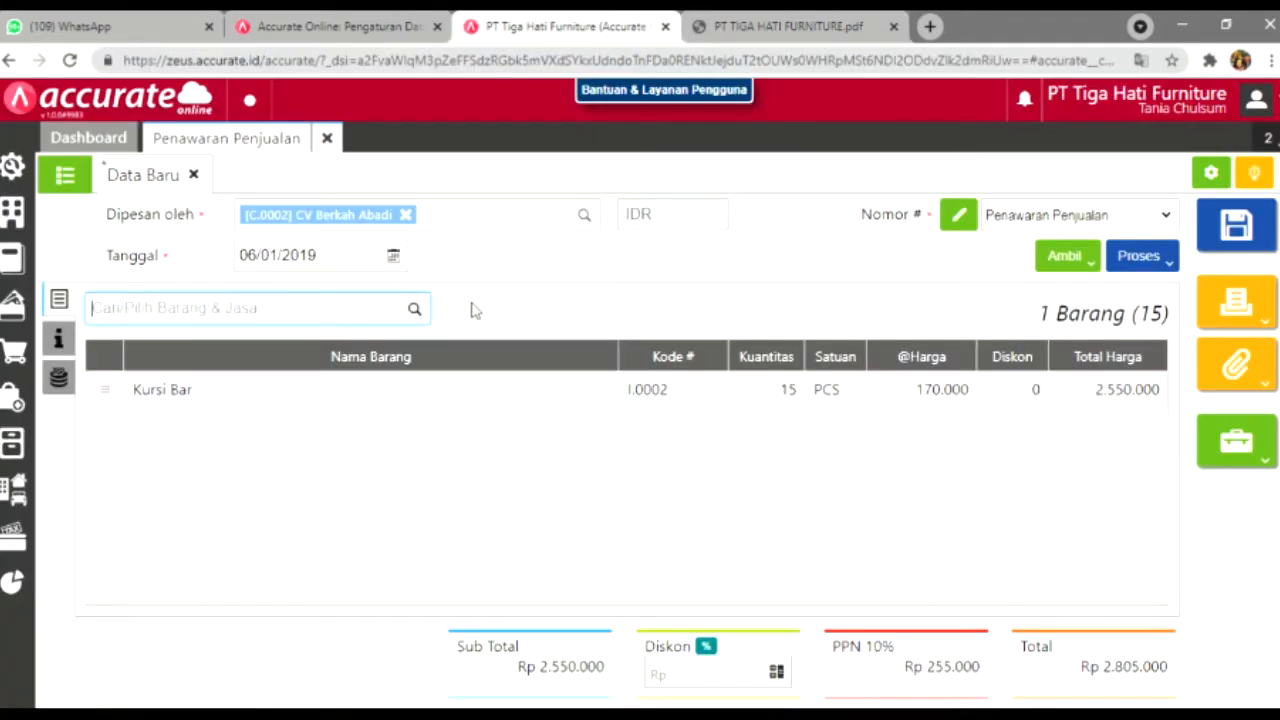
Step: Add Kursi Kerja with quantity 15
left_click(416, 310)
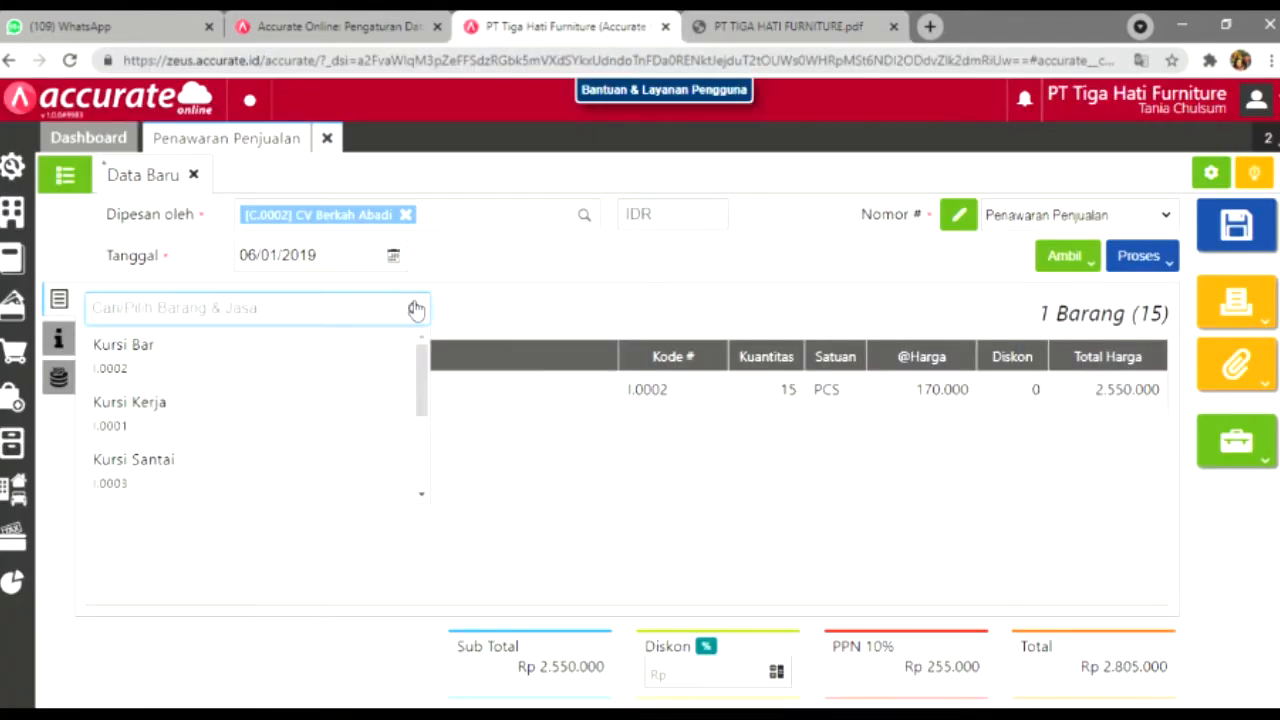
left_click(379, 408)
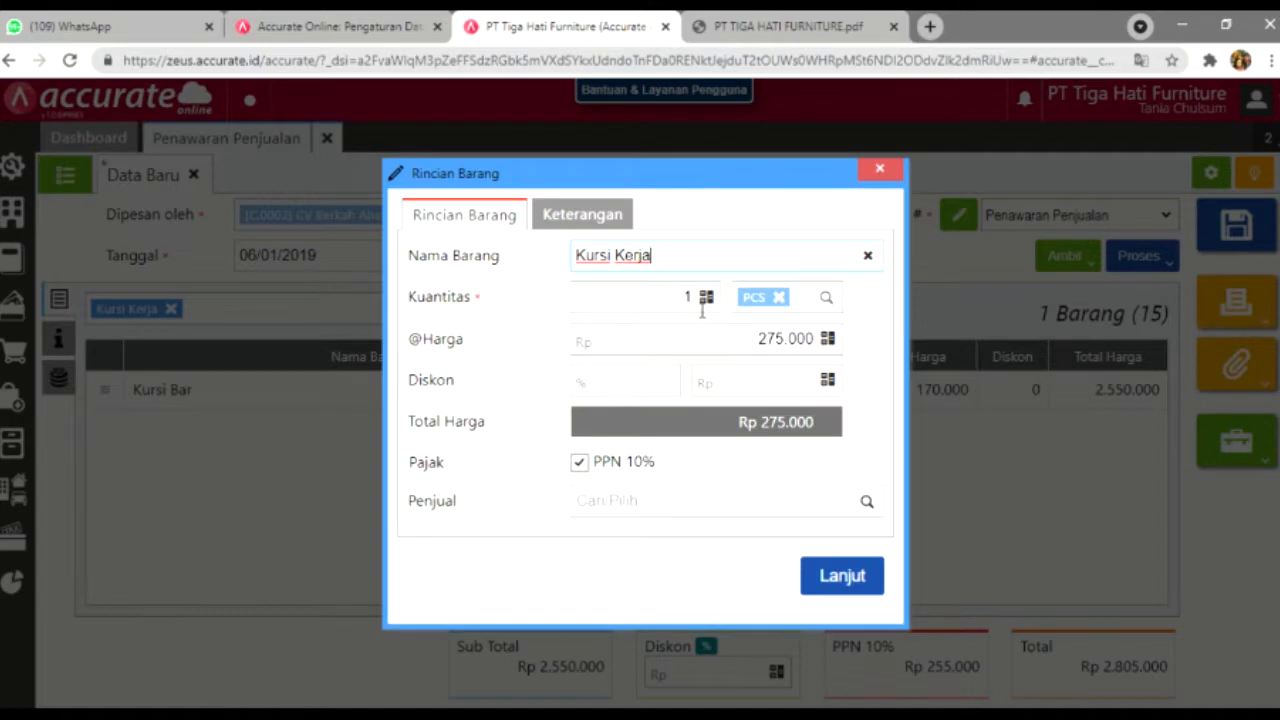
left_click(702, 311)
type("15")
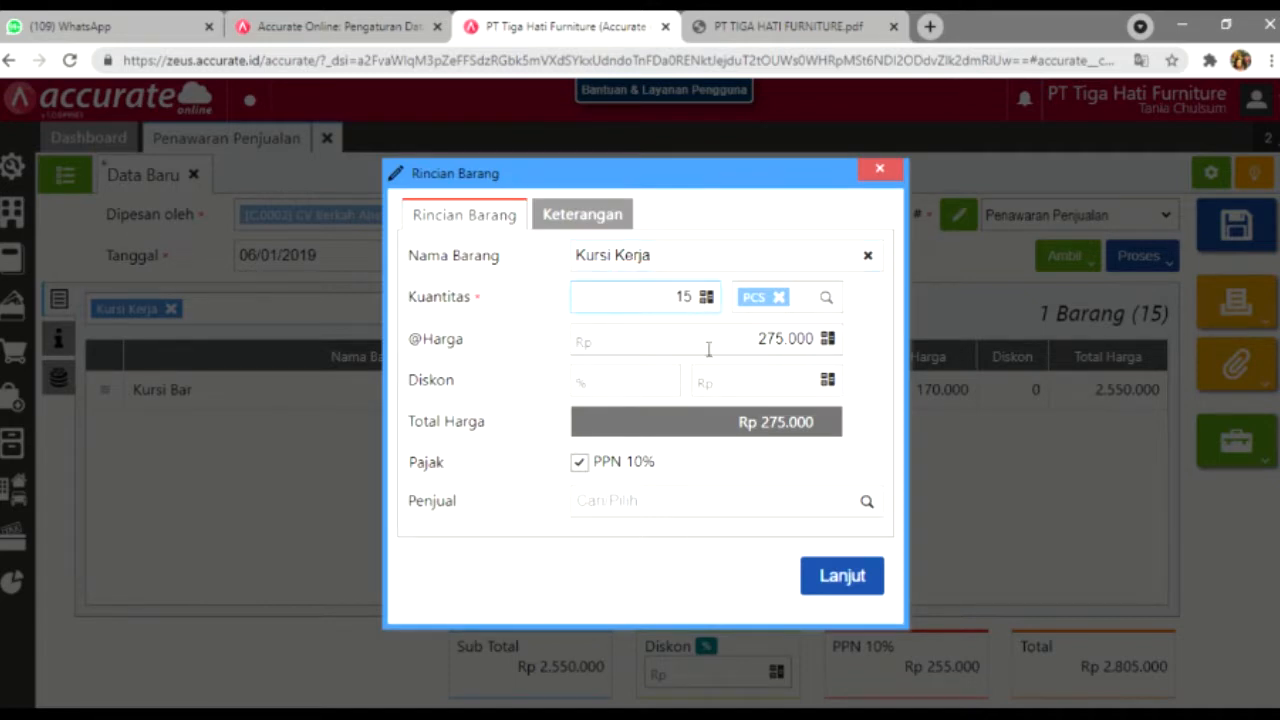
left_click(769, 442)
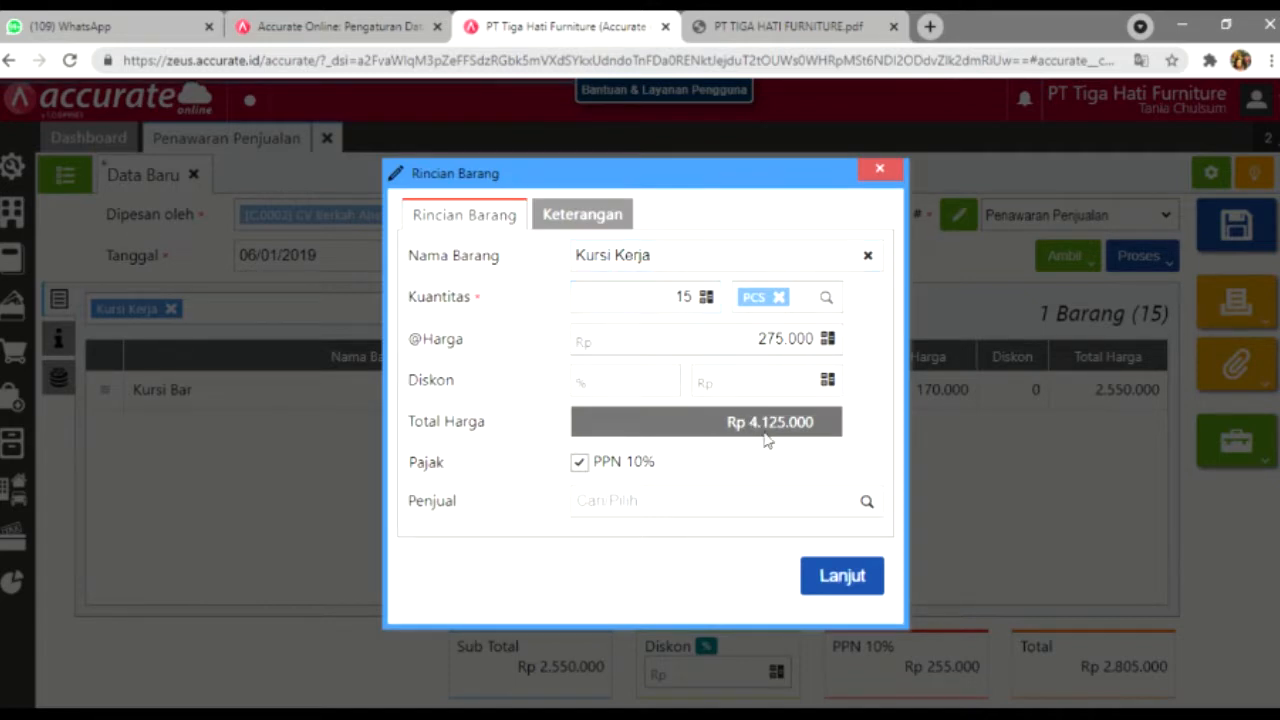
left_click(845, 584)
Step: Add Kursi Santai with quantity 15 and save the quotation at Rp 10.807.500
left_click(757, 20)
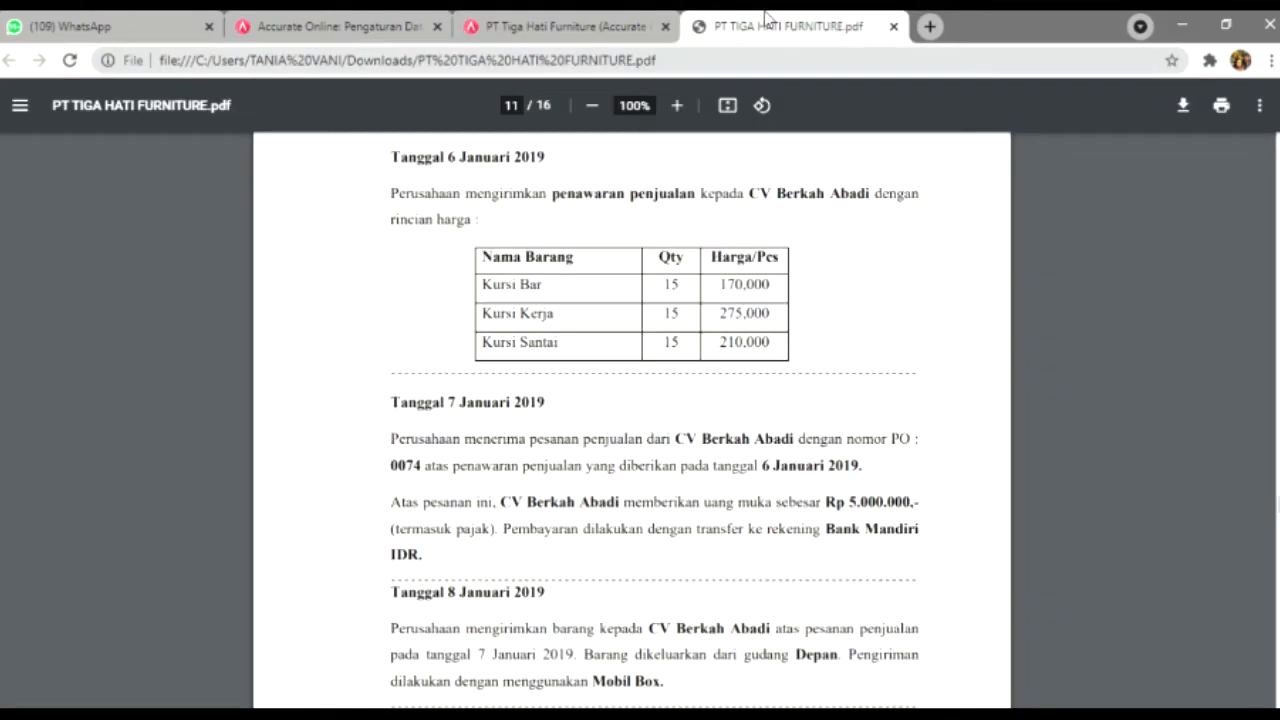
left_click(630, 24)
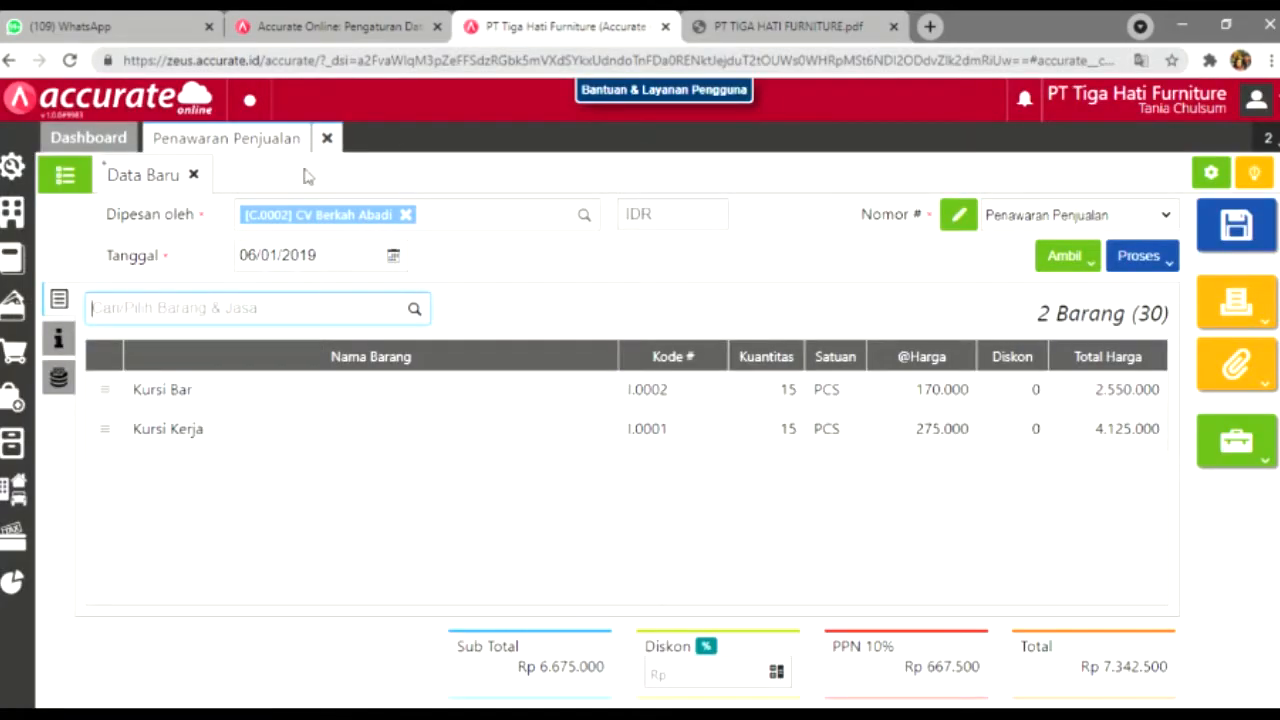
left_click(415, 310)
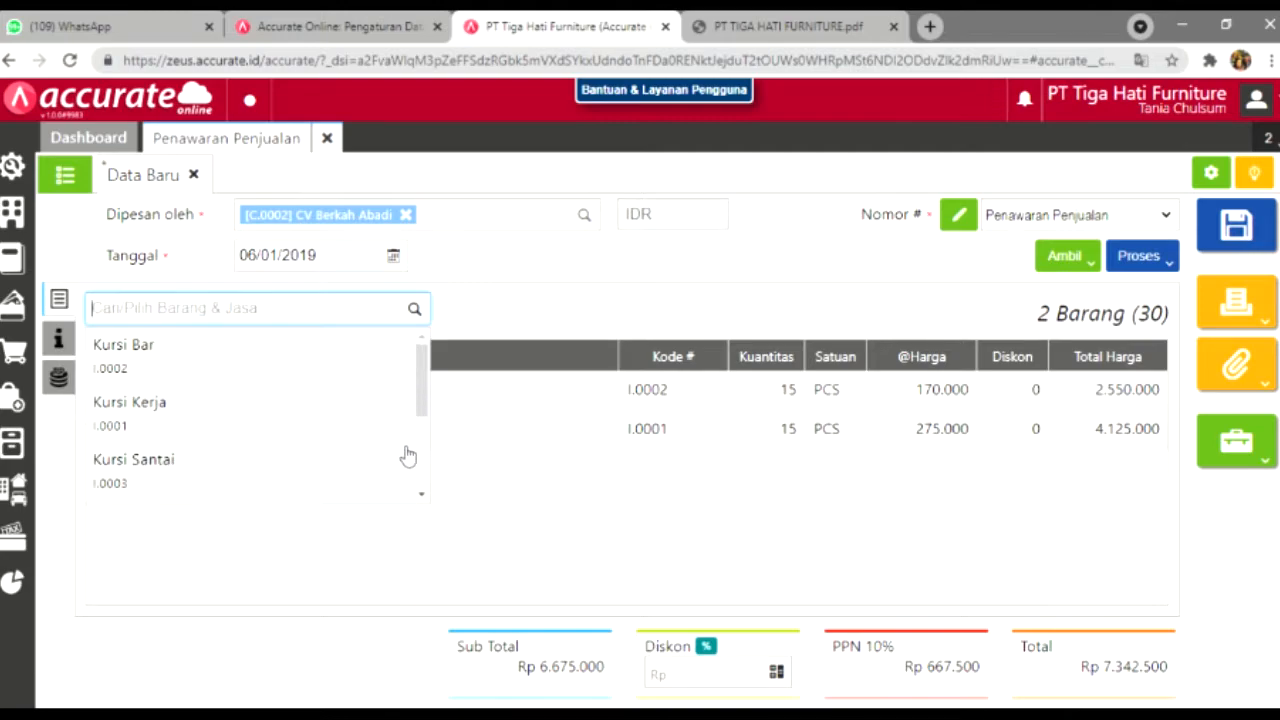
left_click(401, 455)
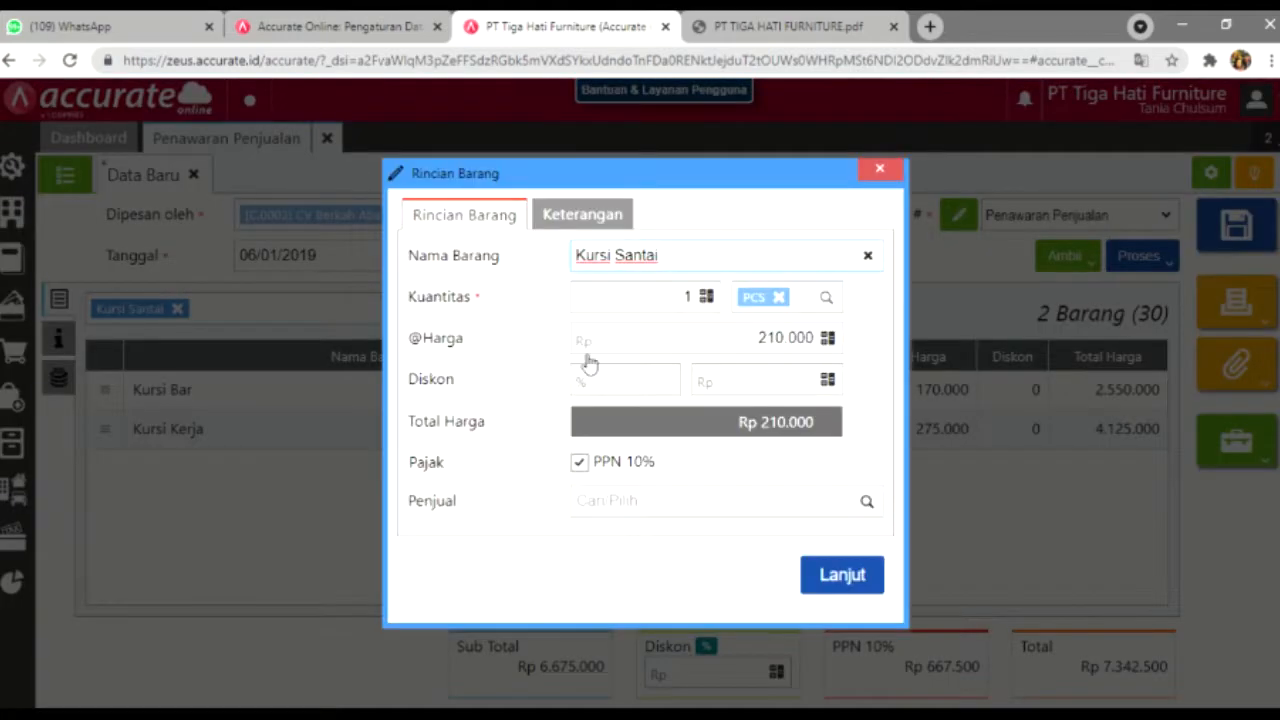
left_click(701, 311)
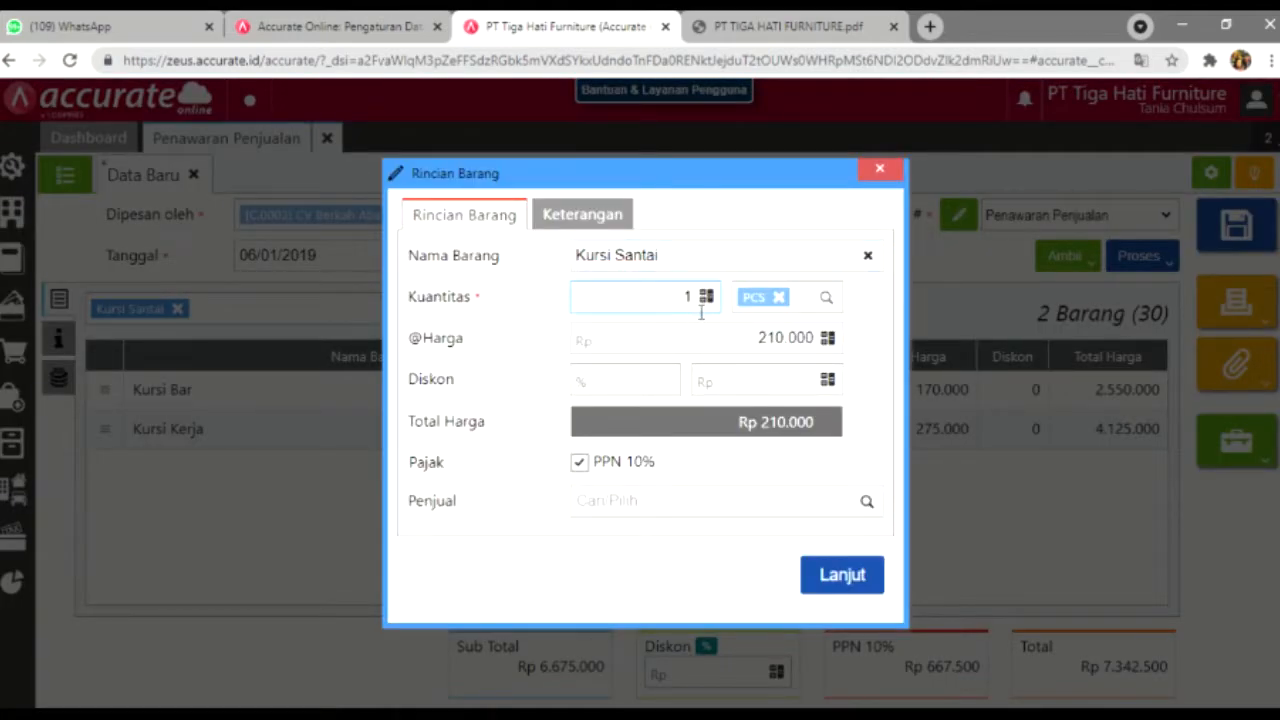
type("5")
left_click(798, 444)
left_click(828, 574)
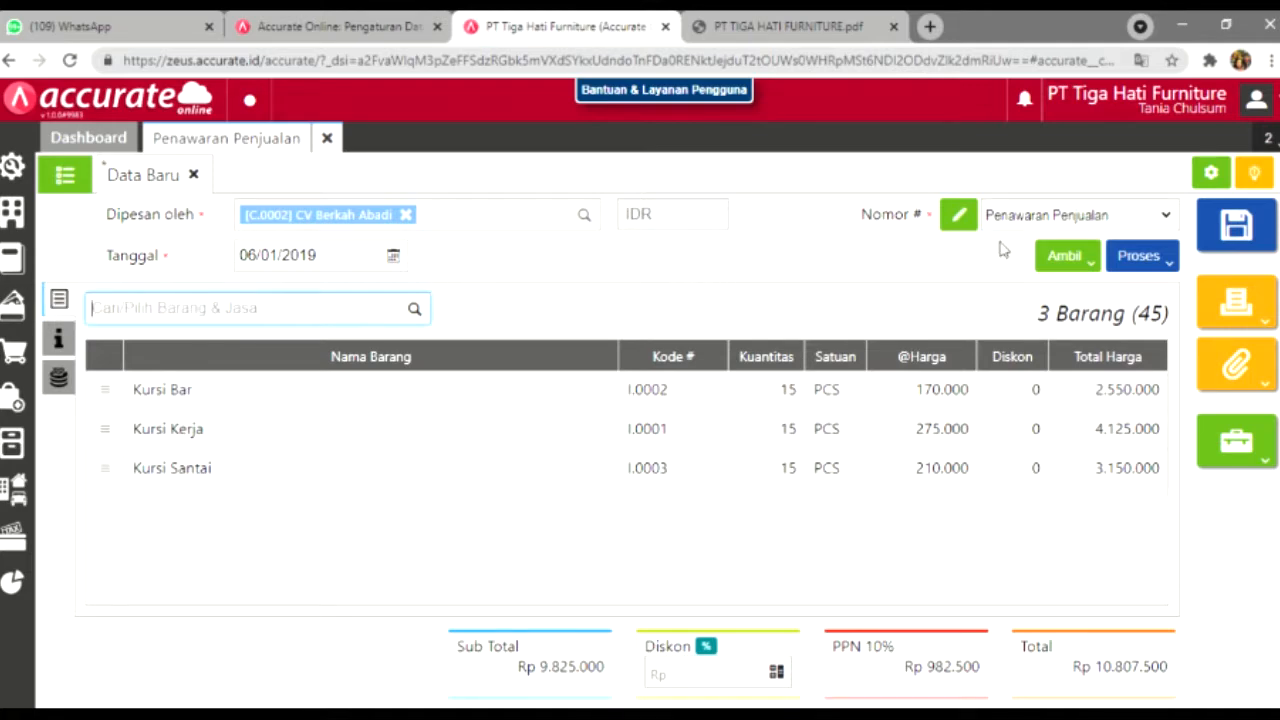
left_click(1238, 226)
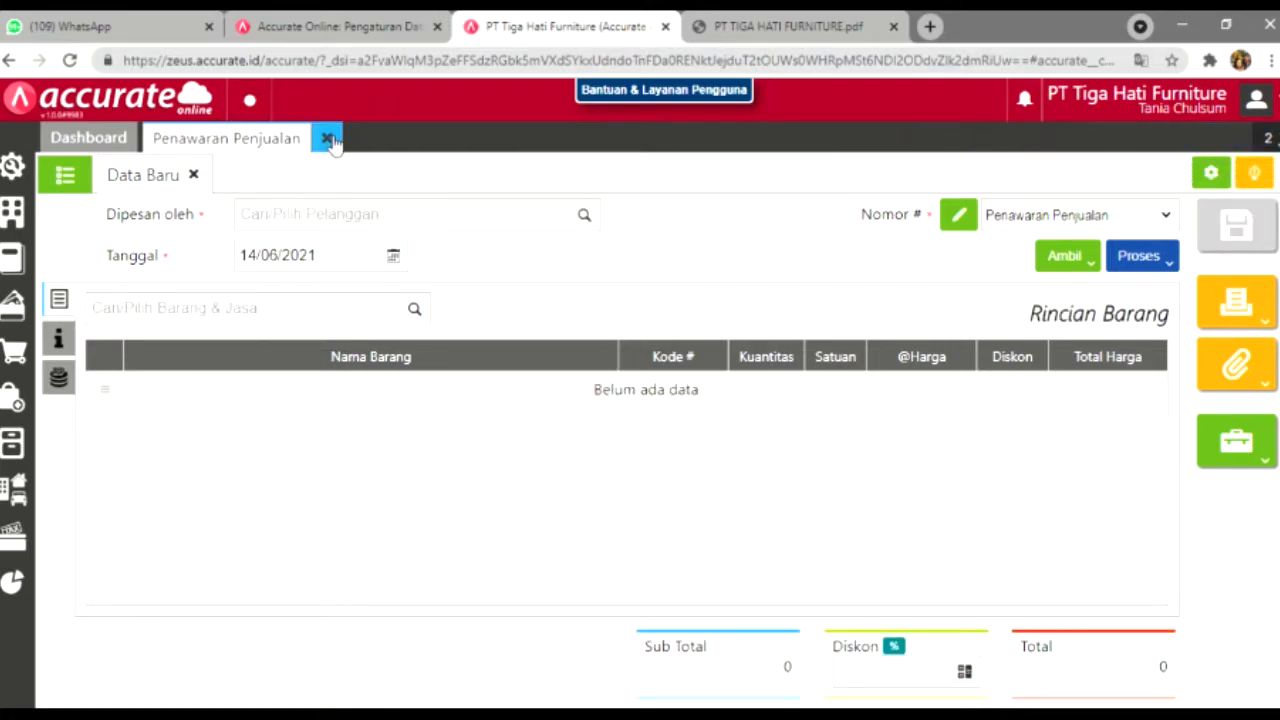
Step: Close the quotation, read the next transaction in the PDF, and open a new Pesanan Penjualan
left_click(328, 138)
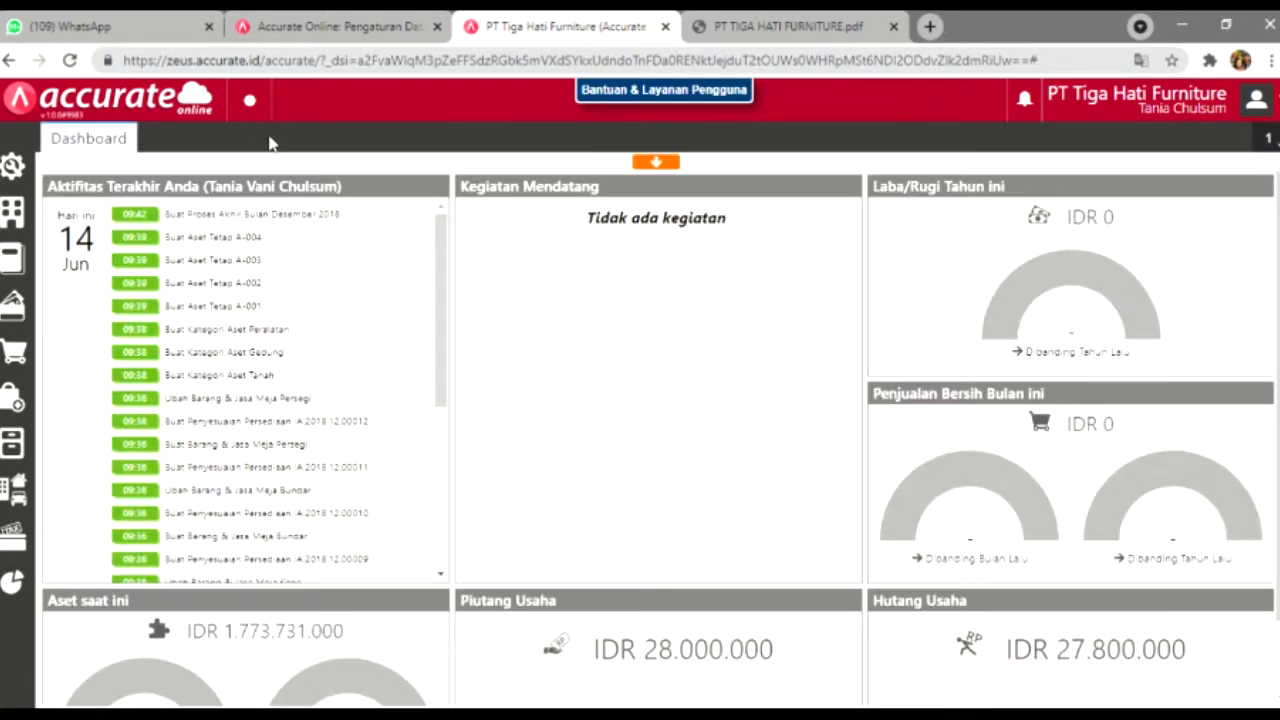
left_click(741, 19)
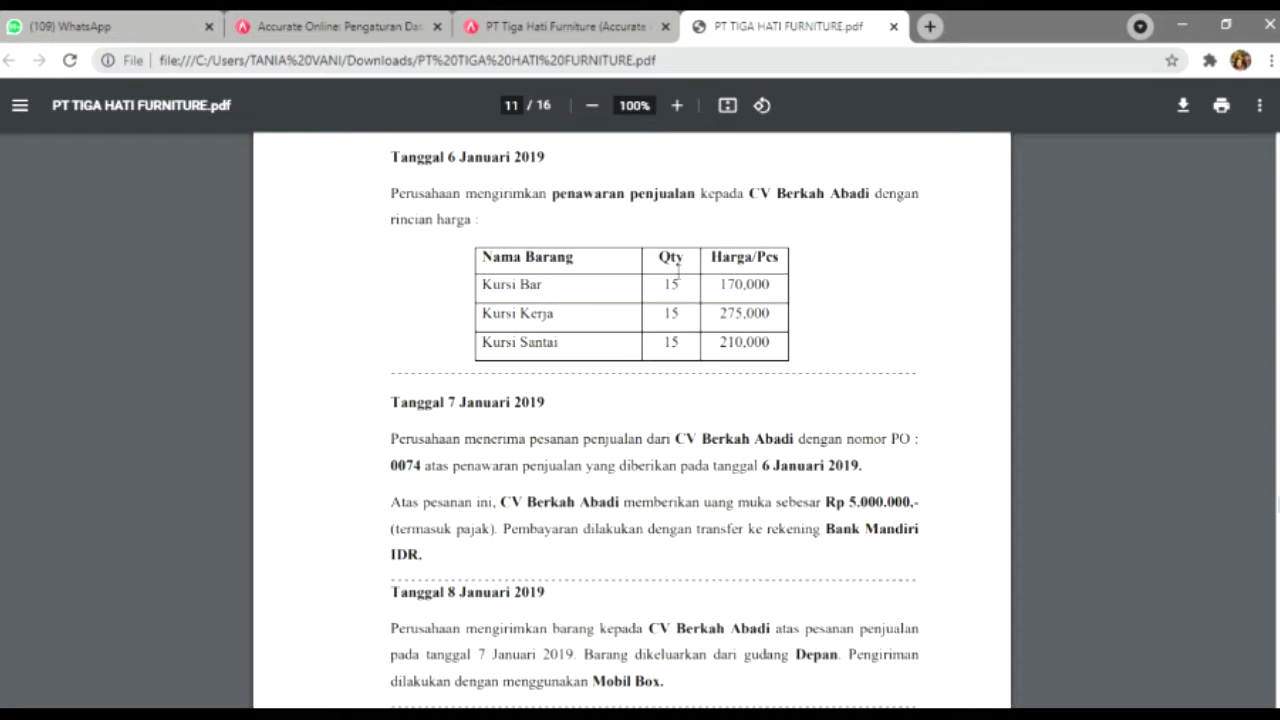
left_click(587, 19)
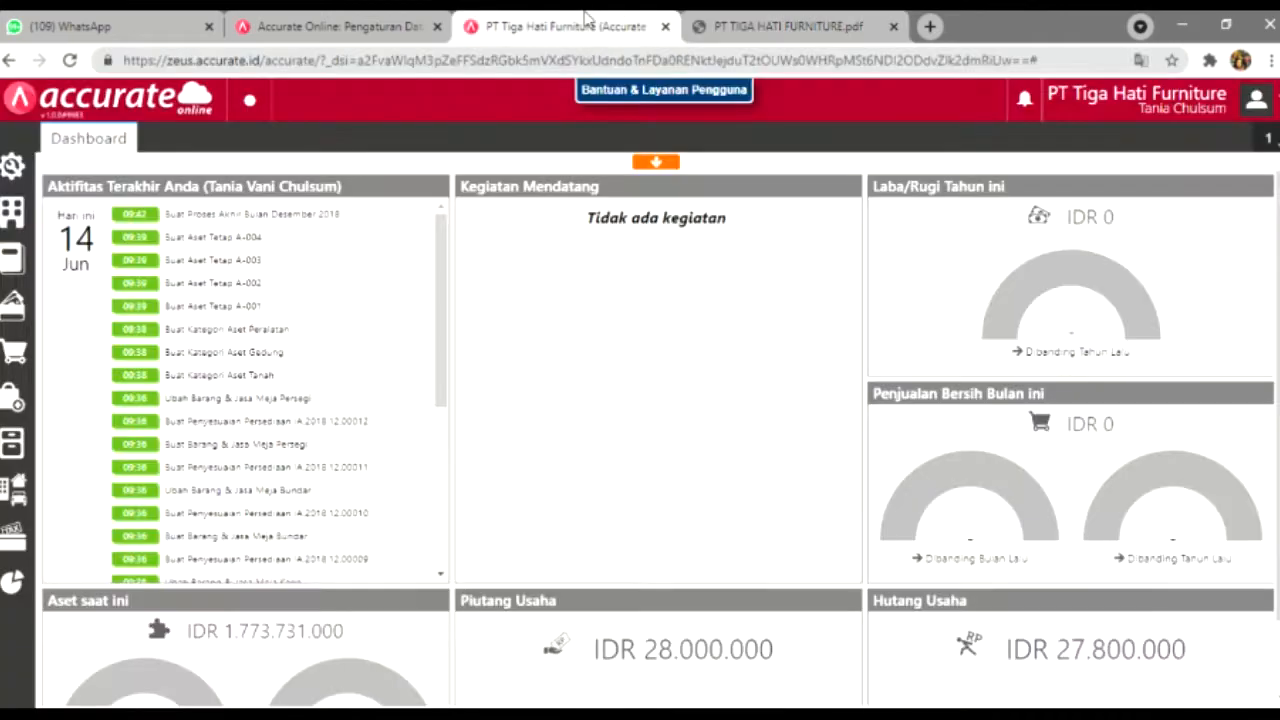
left_click(808, 20)
left_click(486, 16)
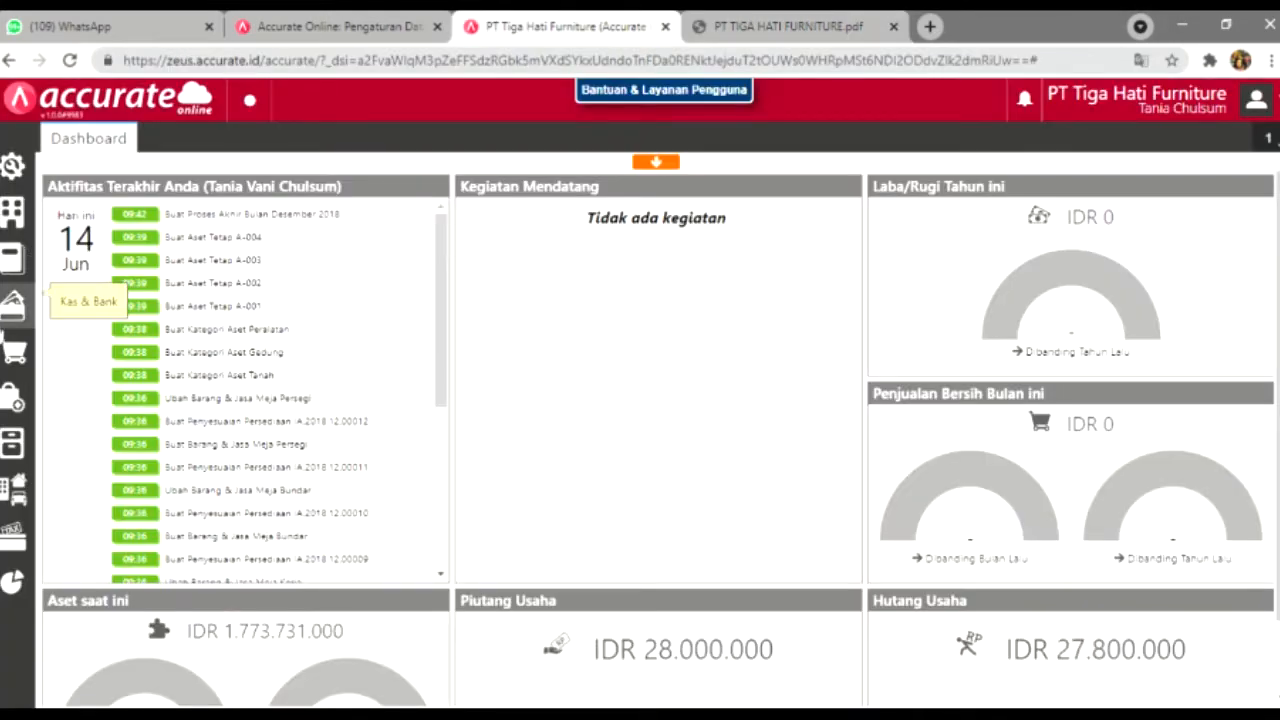
left_click(14, 355)
left_click(203, 390)
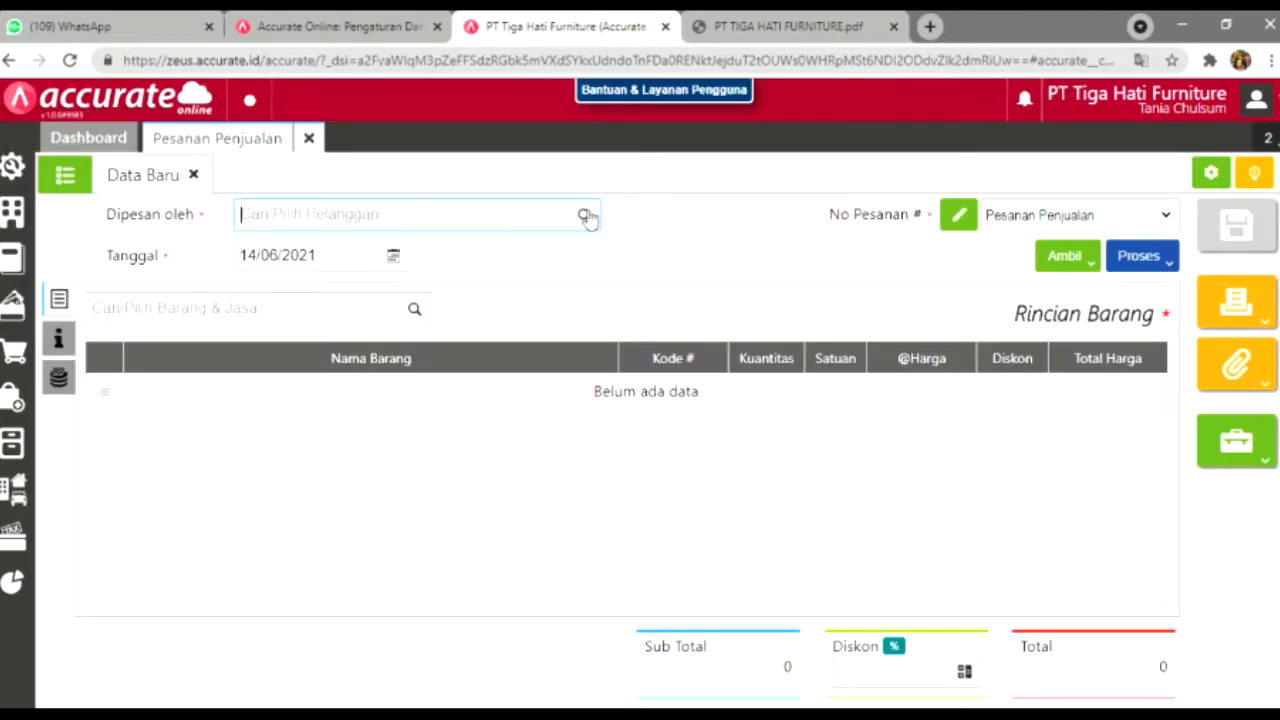
Step: Set the sales order customer to CV Berkah Abadi and the date to 07/01/2019
left_click(585, 215)
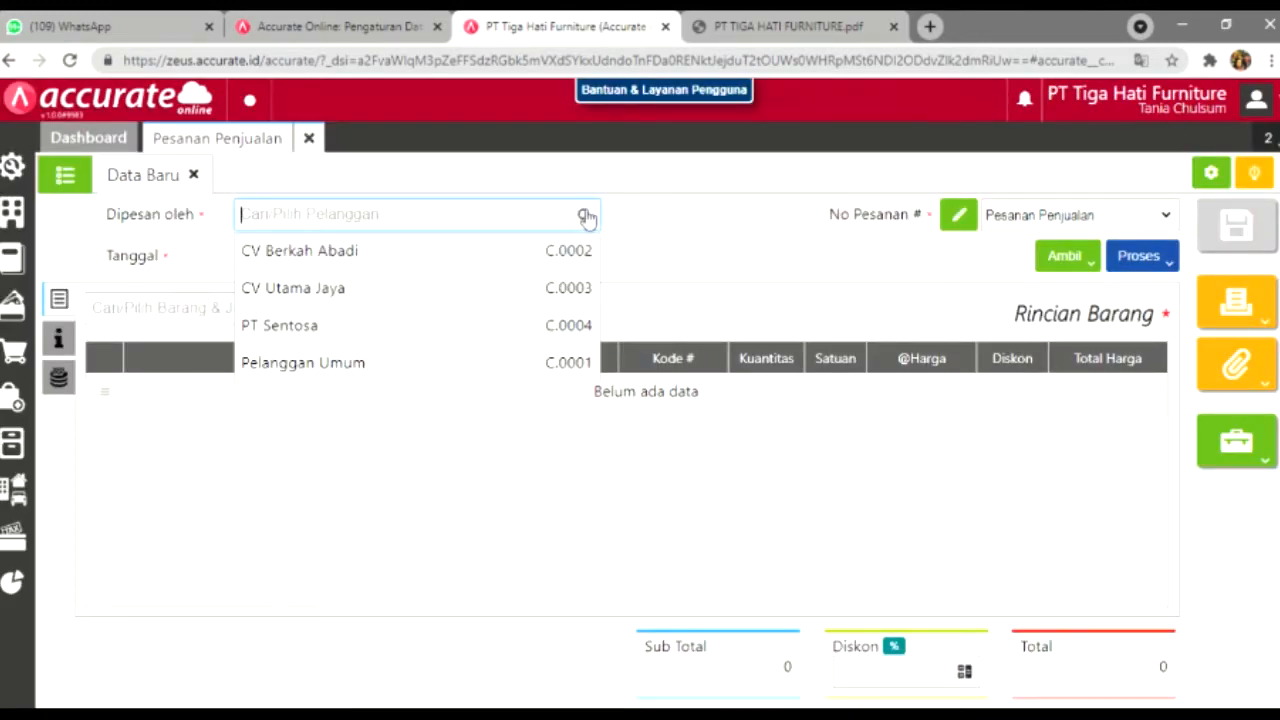
left_click(551, 251)
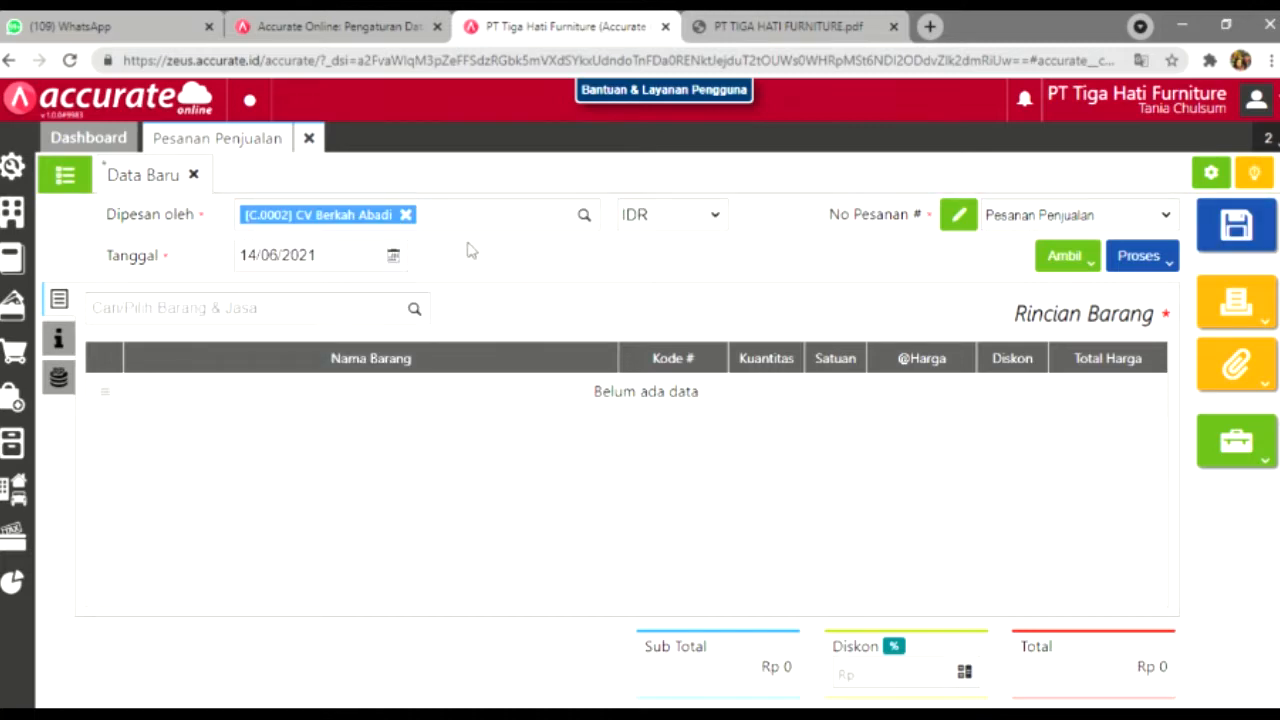
left_click(320, 257)
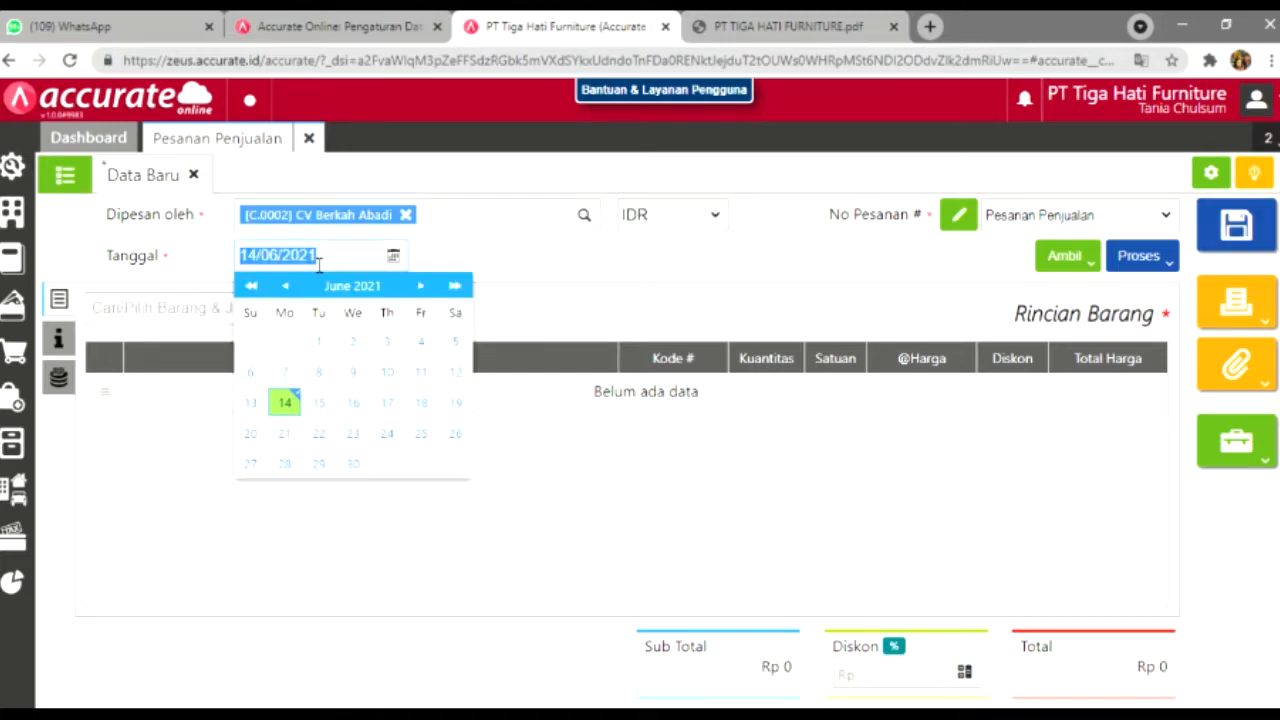
type("07/01/")
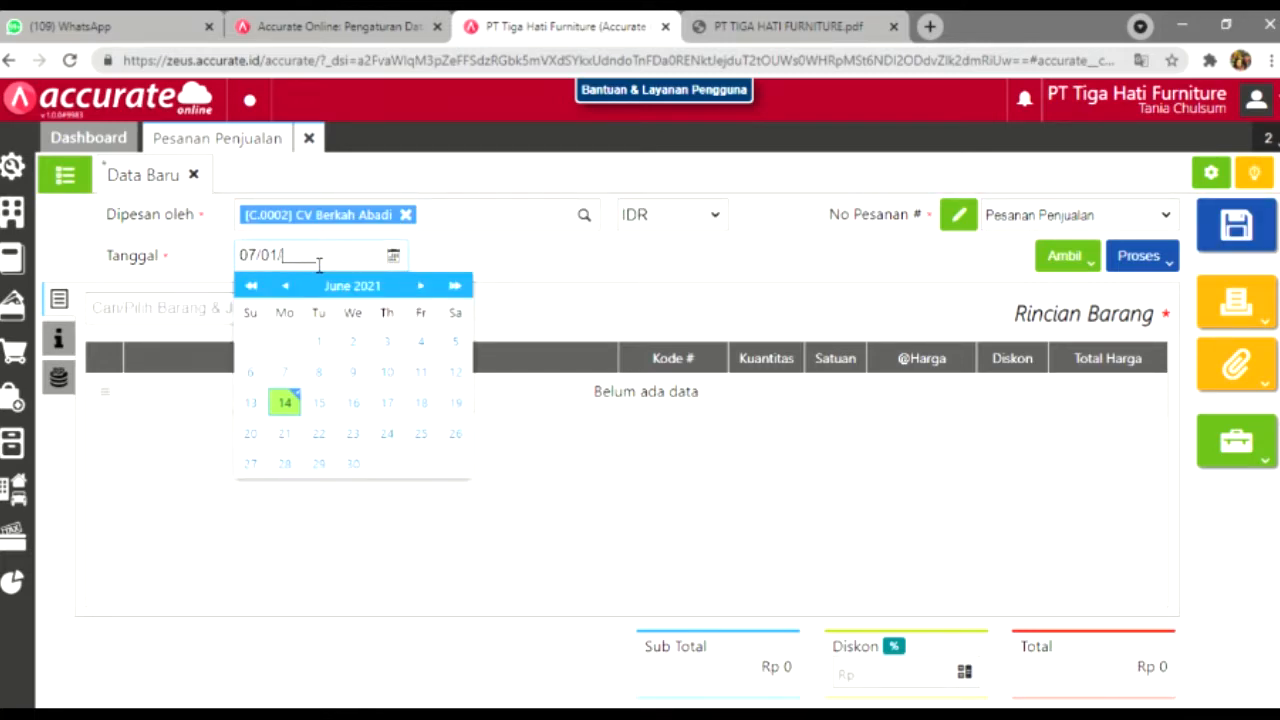
type("2019")
left_click(679, 296)
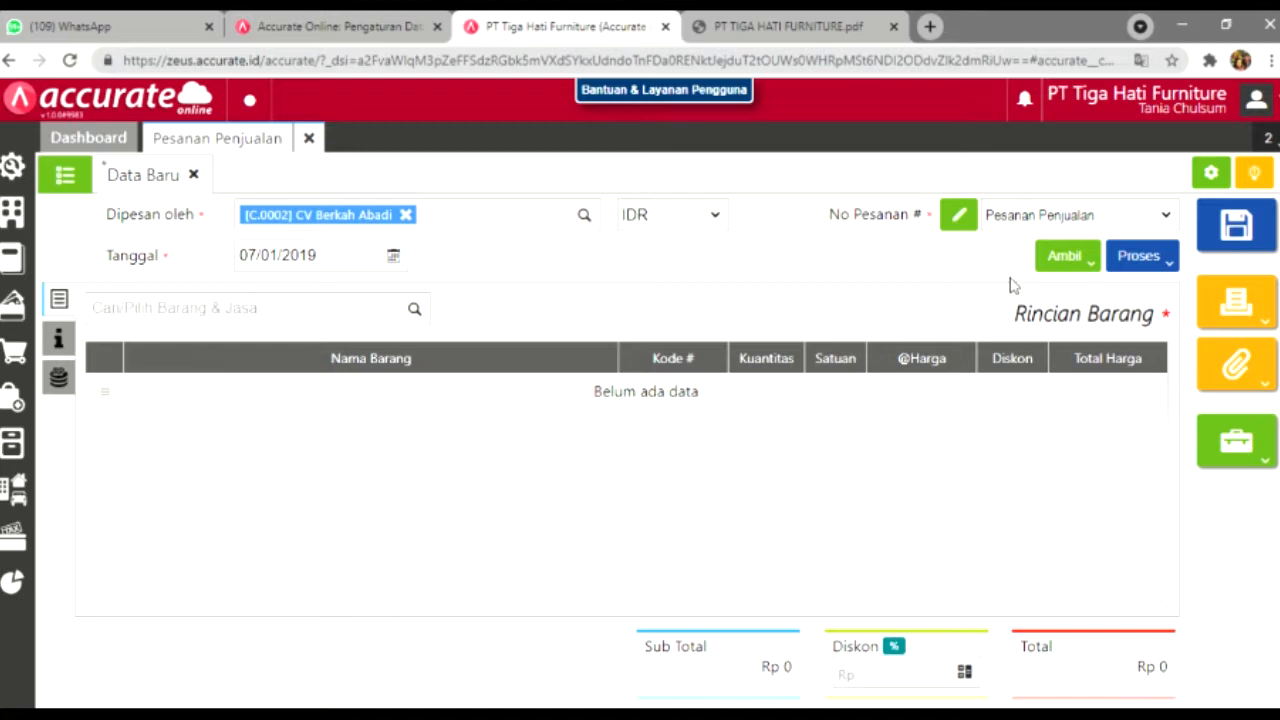
Step: Copy the three chairs, 15 PCS each, from quotation SQ.2019.01.00001
left_click(1062, 260)
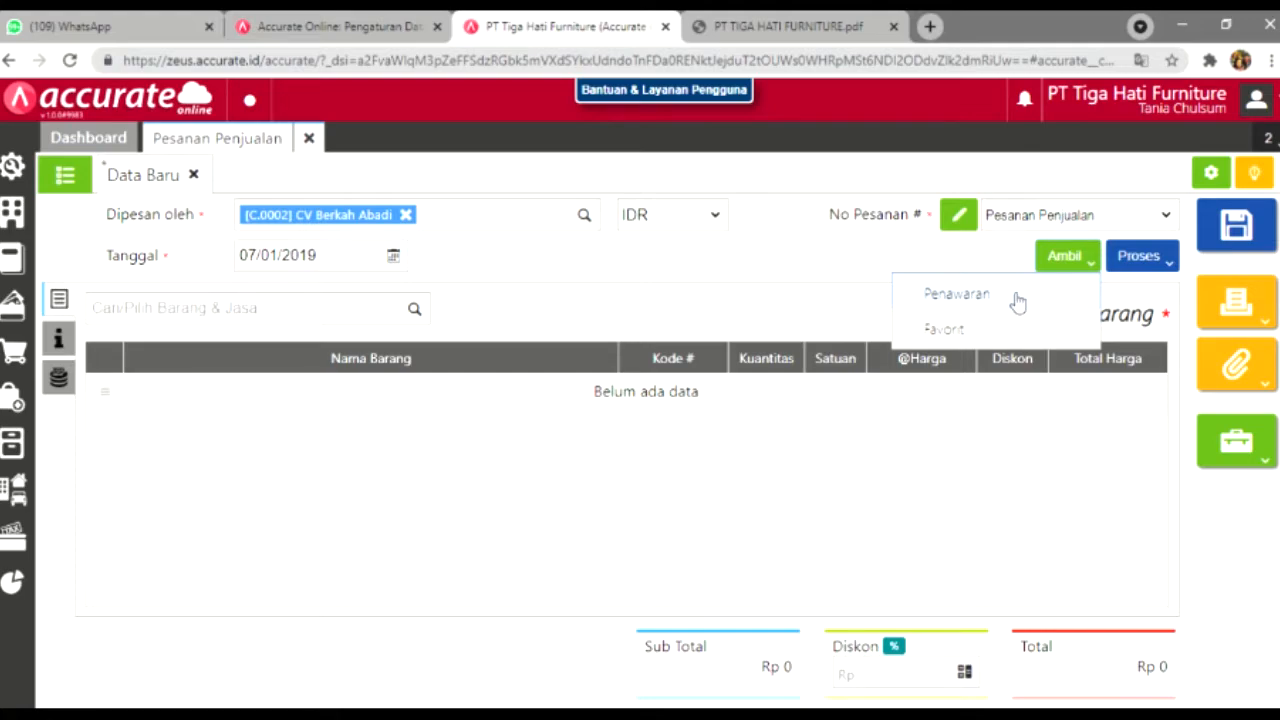
left_click(993, 298)
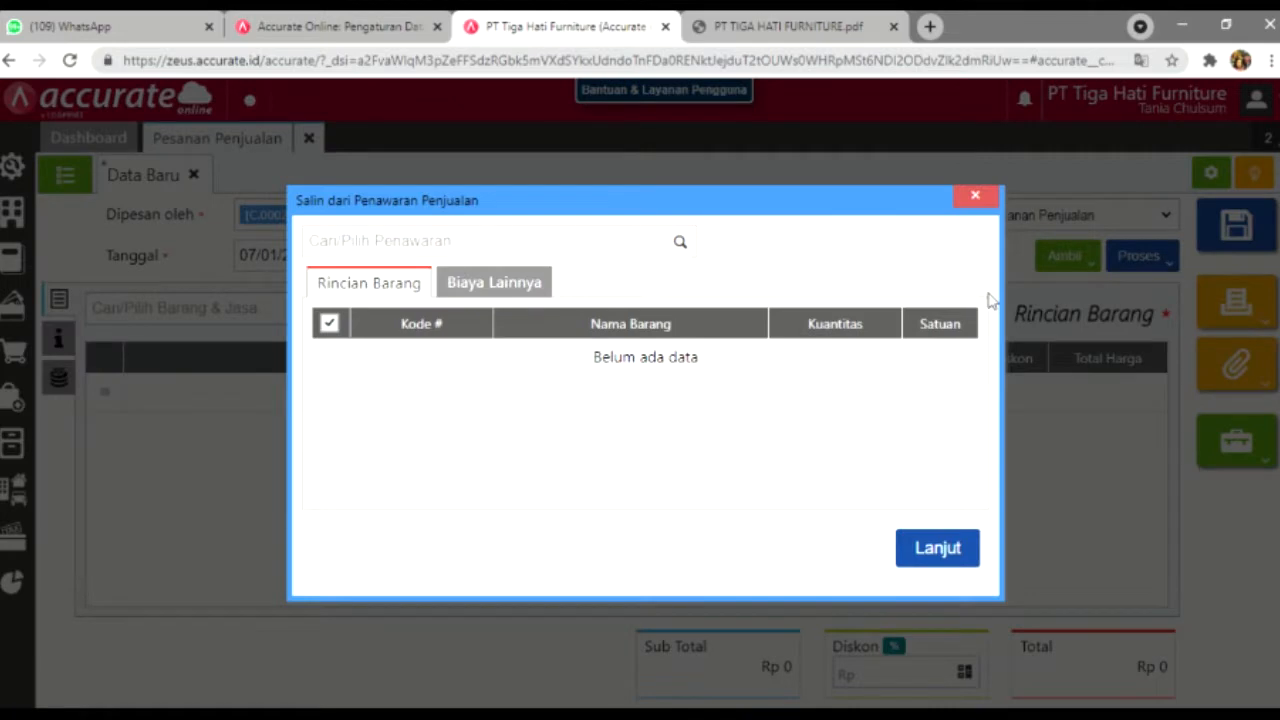
left_click(680, 245)
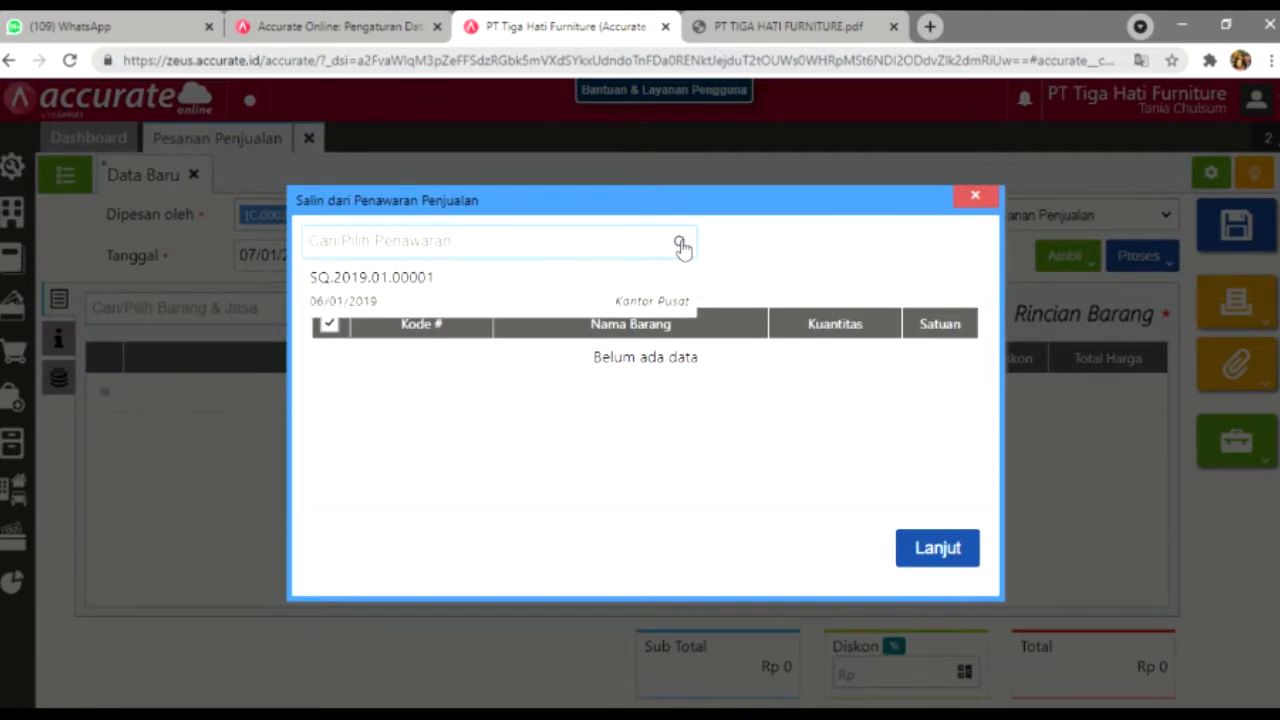
left_click(660, 287)
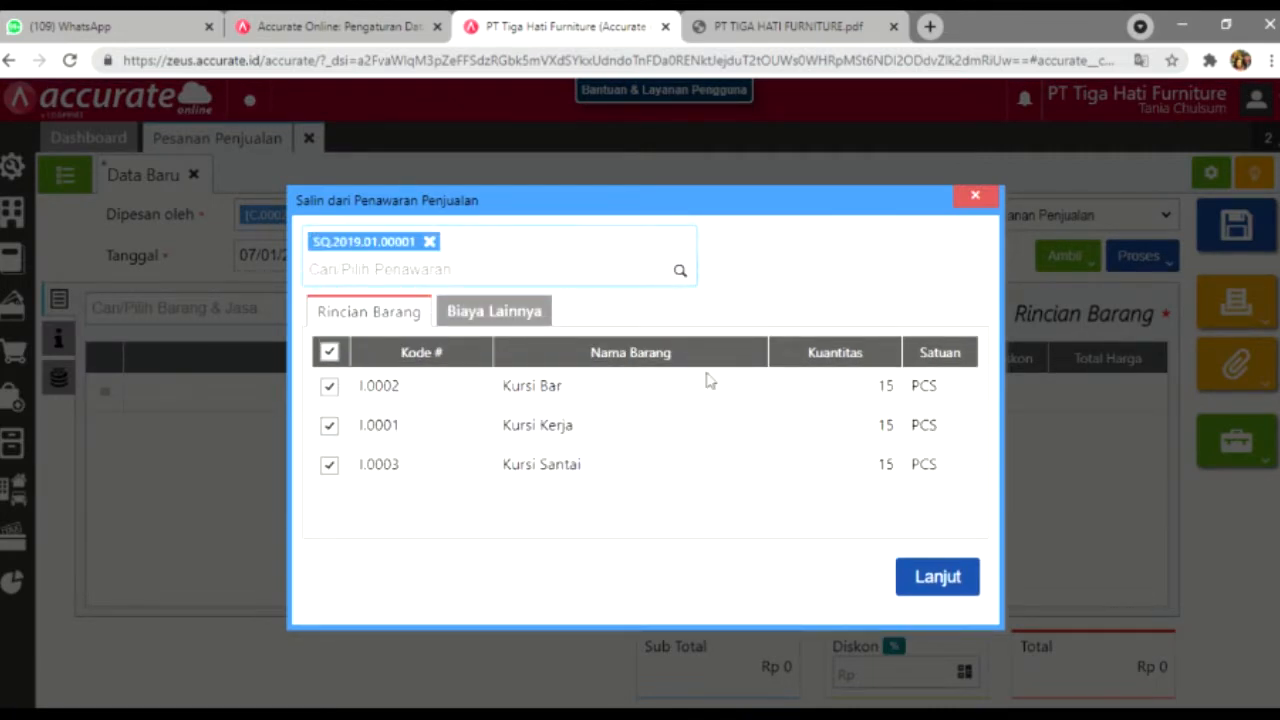
left_click(960, 580)
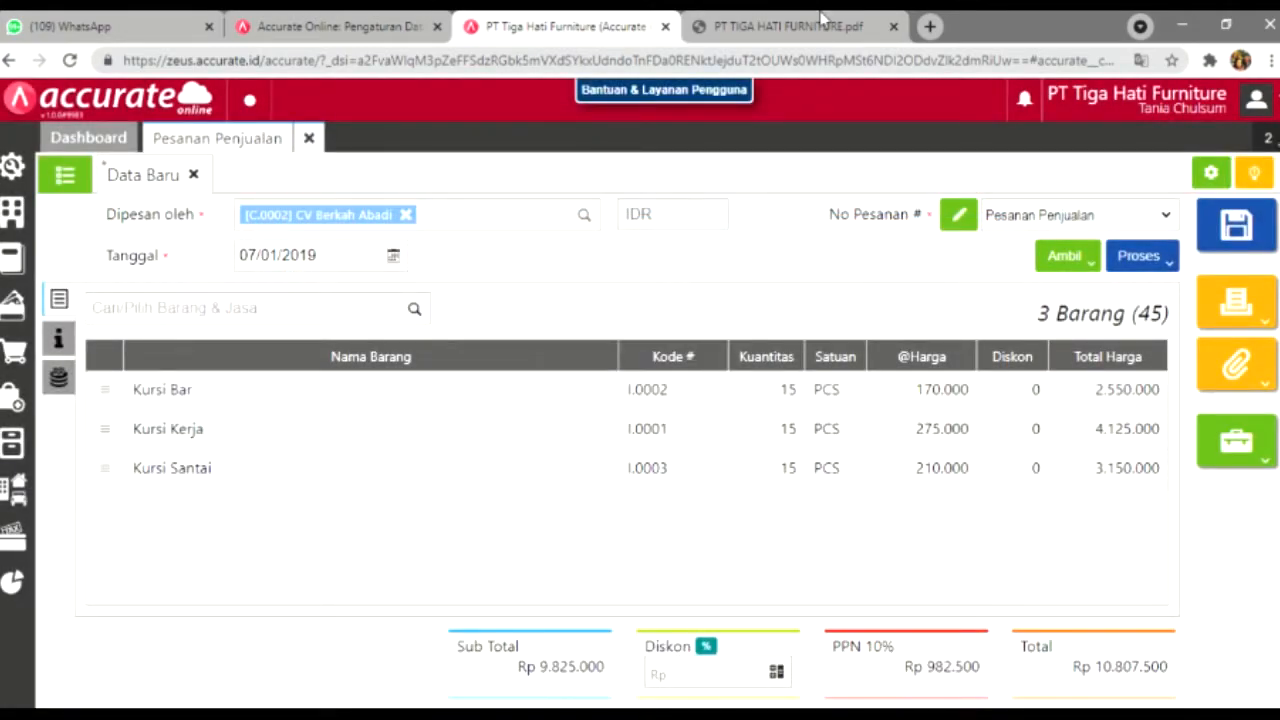
left_click(818, 20)
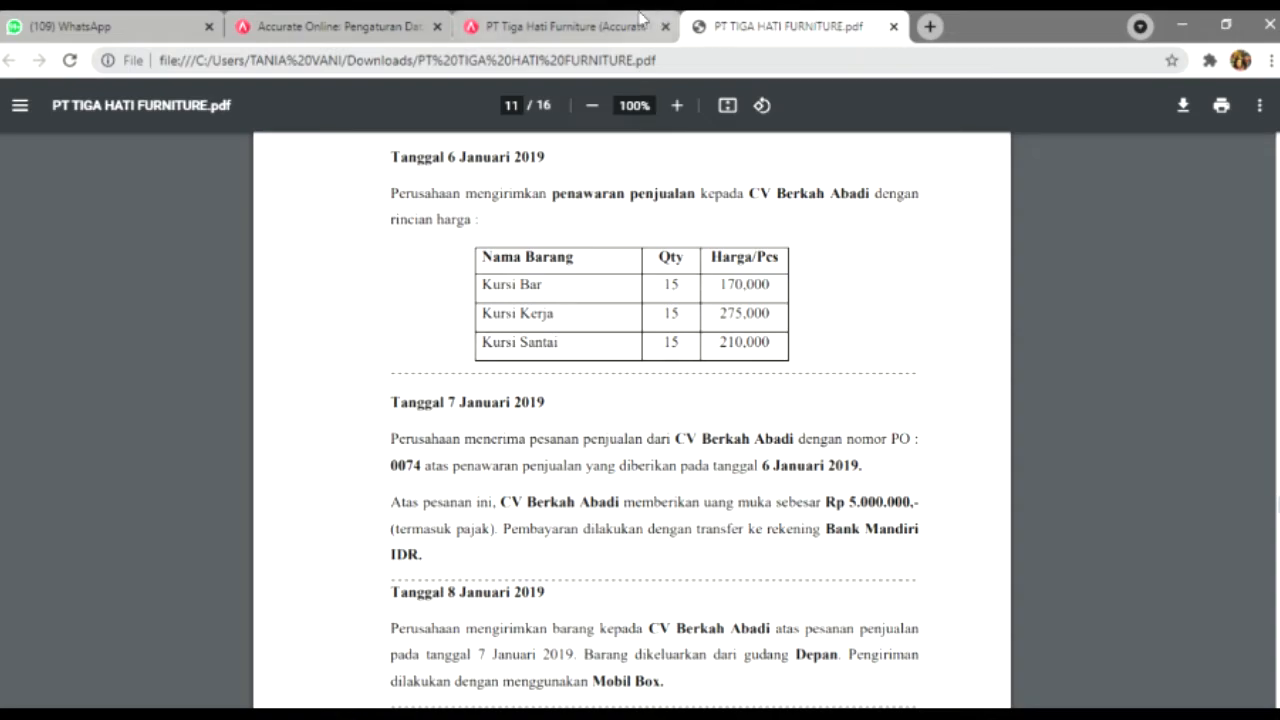
Step: Enter PO number 0074 on the sales order's other information, then start a down payment from it
left_click(575, 26)
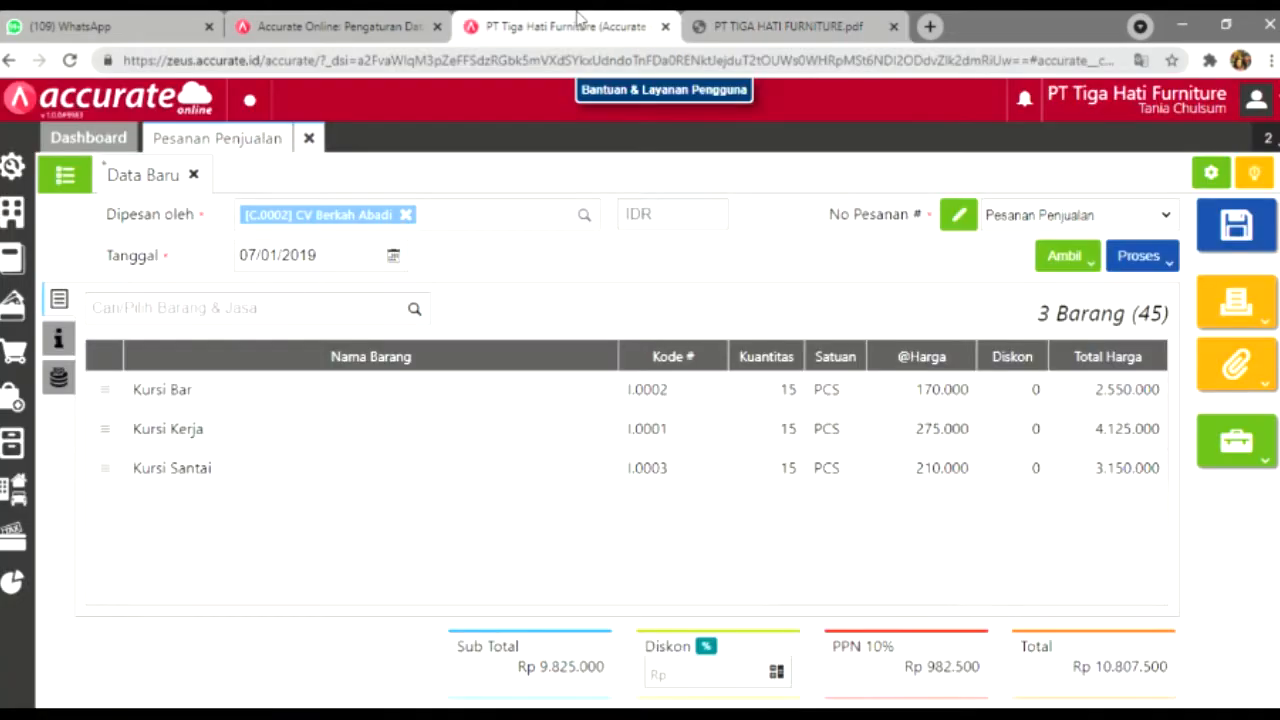
left_click(58, 342)
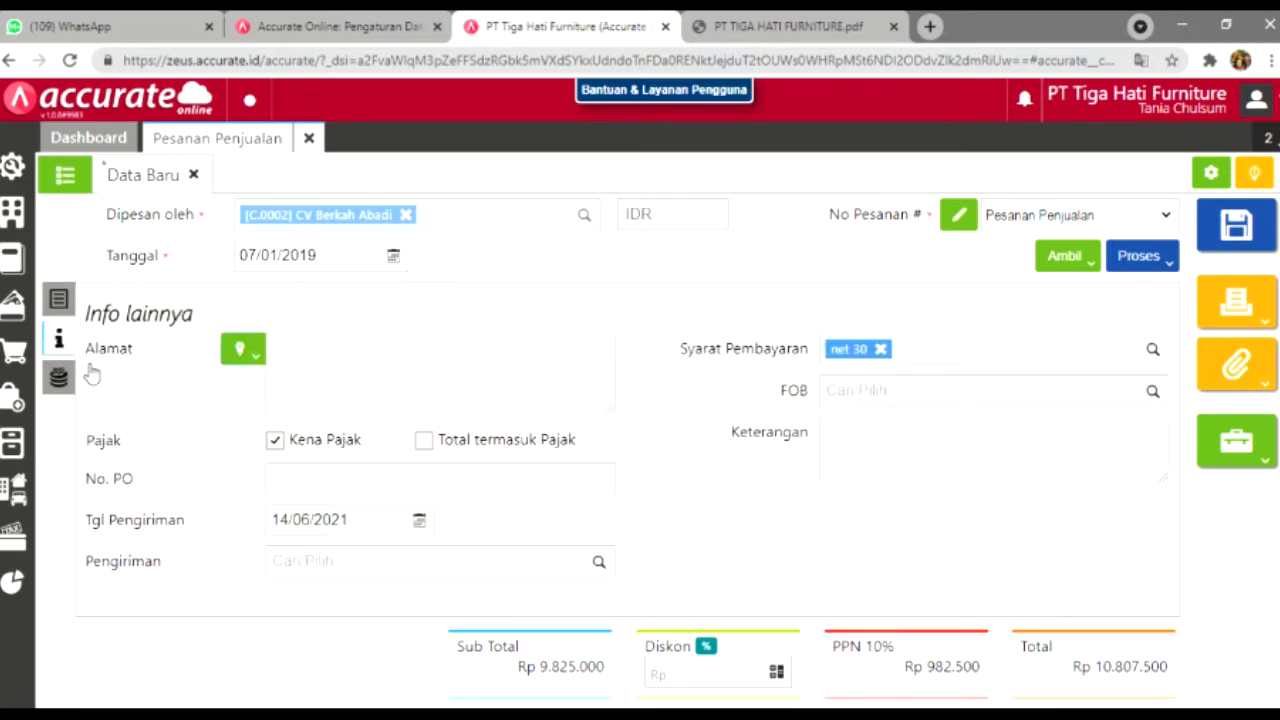
left_click(297, 482)
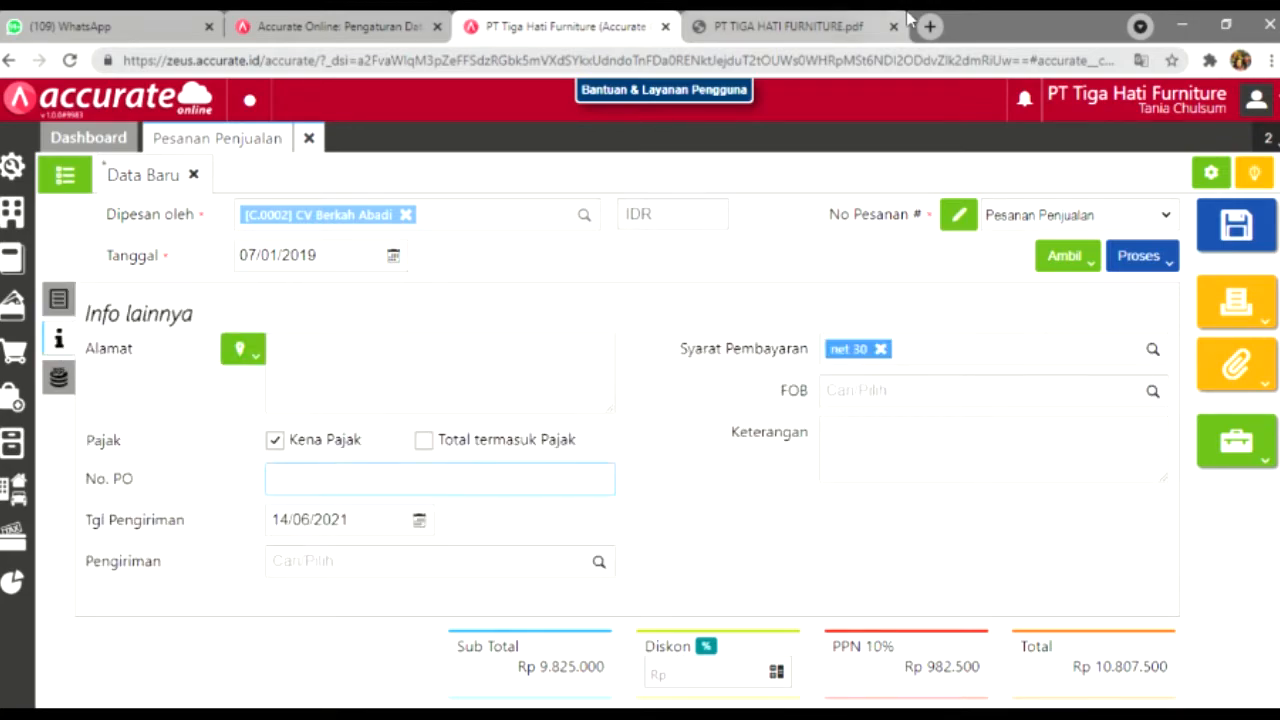
left_click(860, 26)
left_click(561, 31)
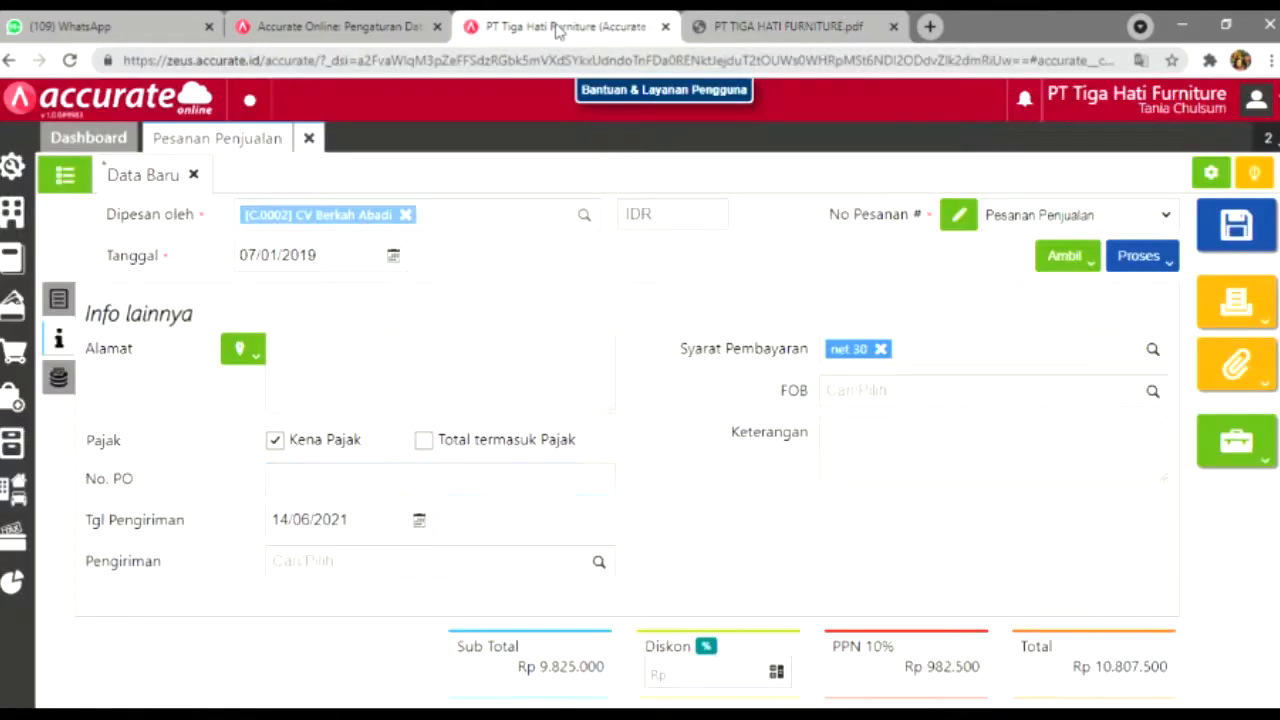
type("0074")
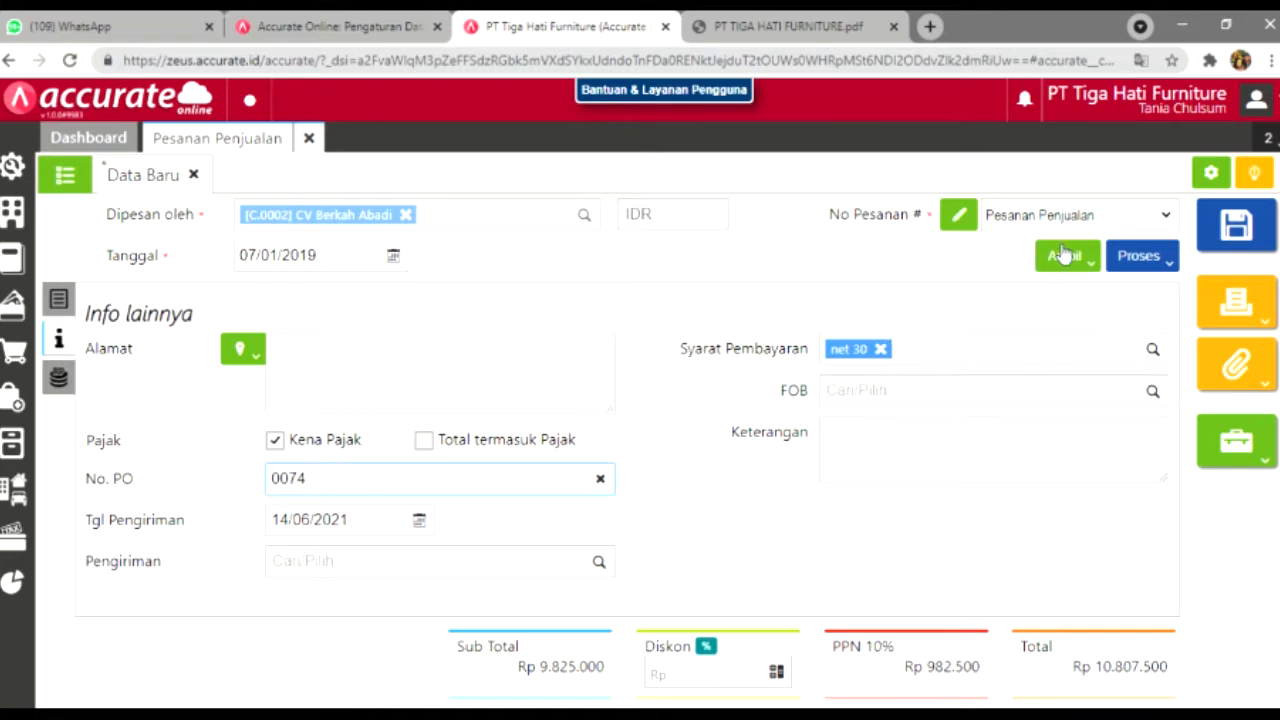
left_click(1139, 256)
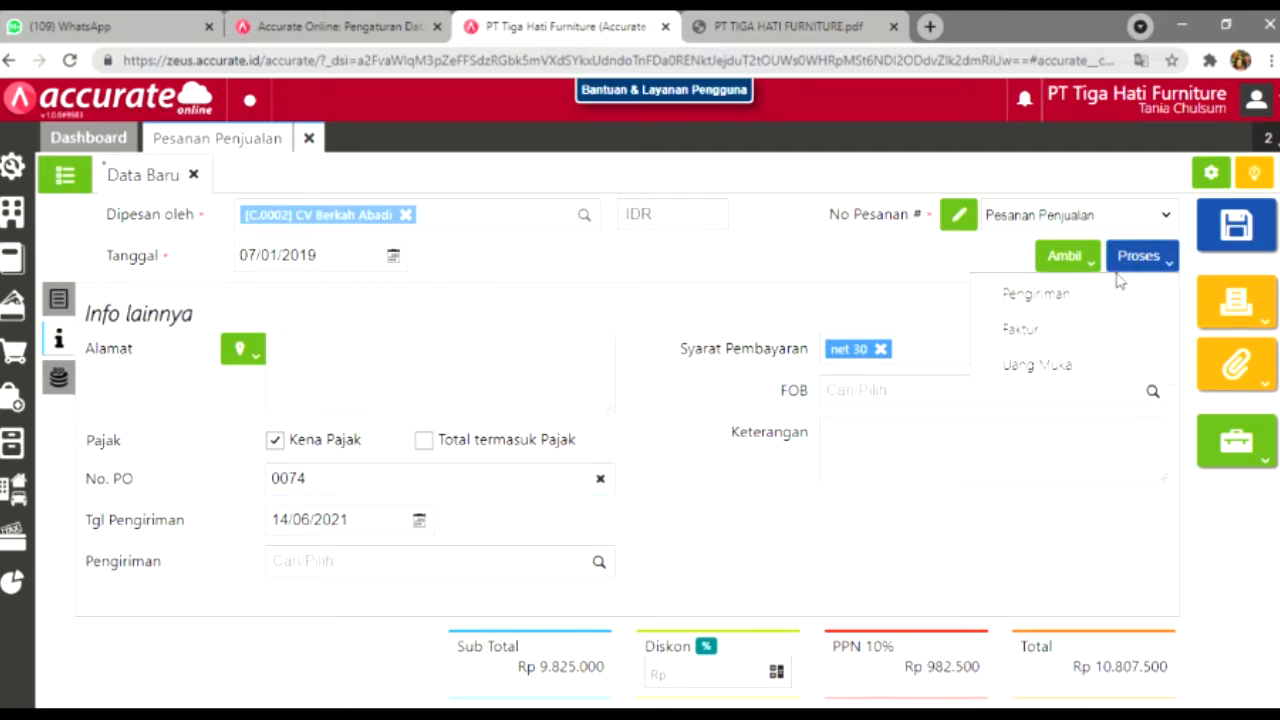
left_click(1080, 366)
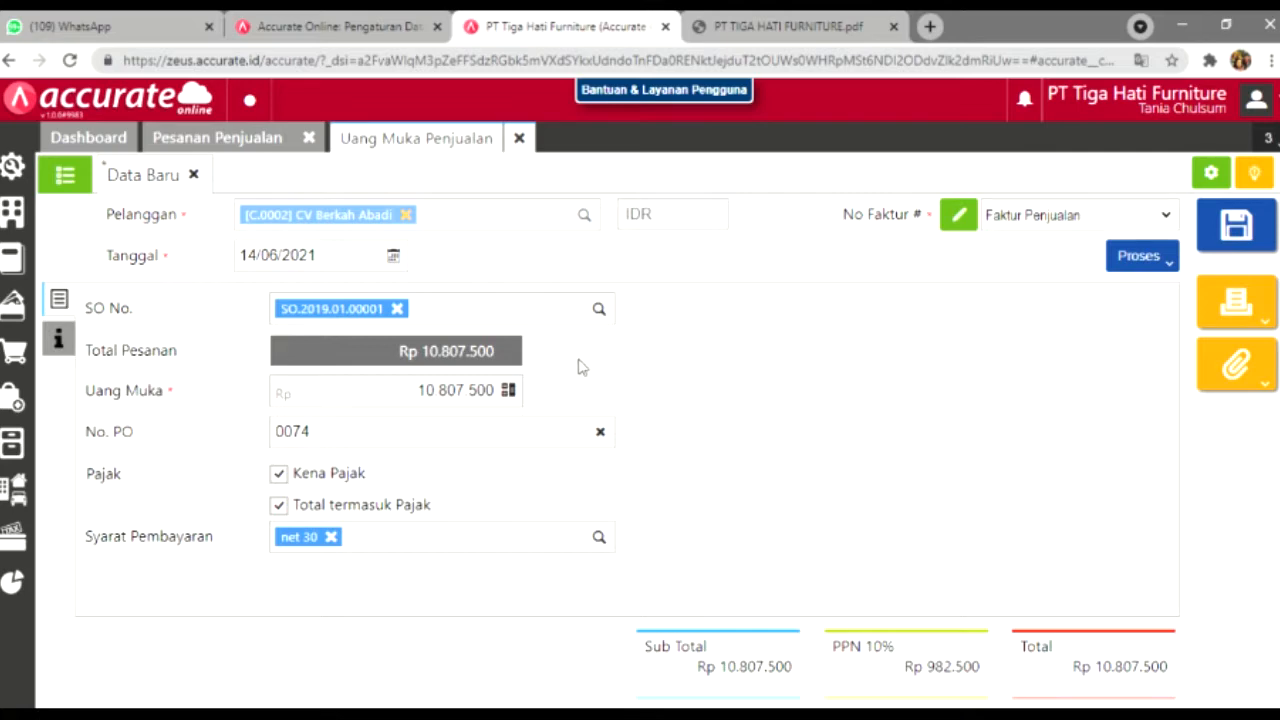
Step: Make the down payment 5000000 dated 07/01/2019 and start a payment receipt for it
left_click(498, 404)
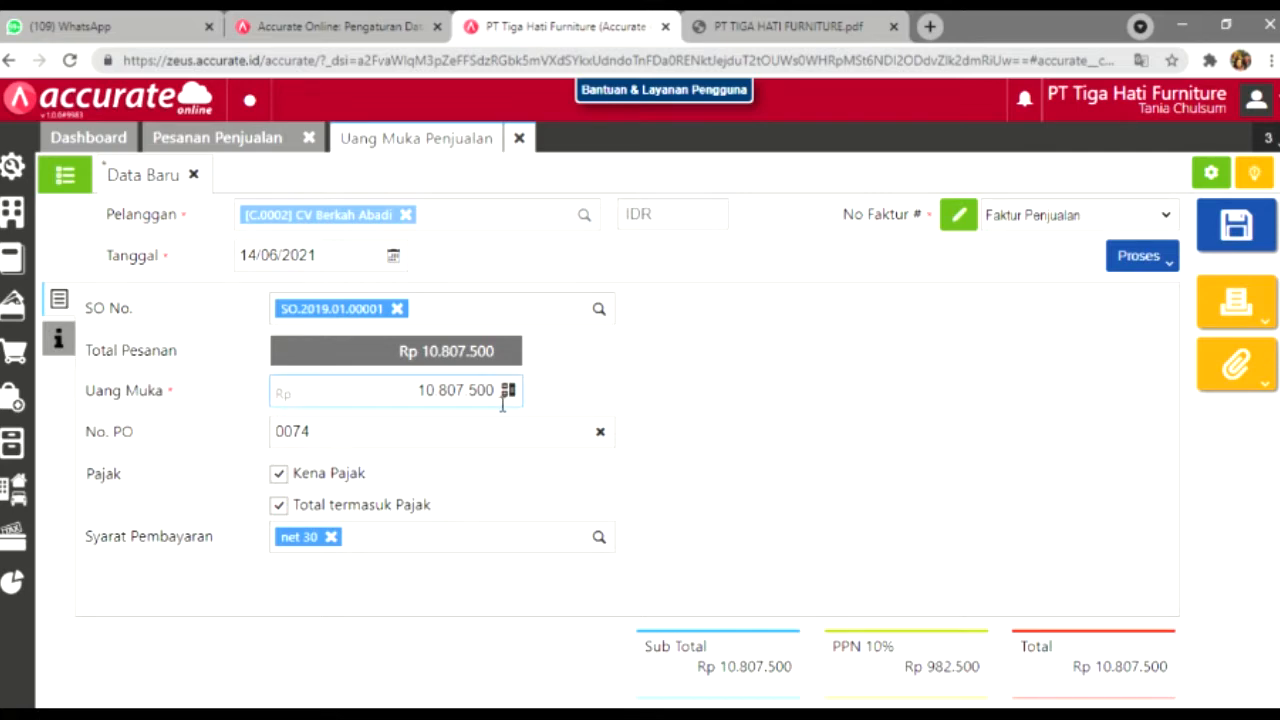
left_click_drag(418, 400, 508, 405)
type("5000000")
left_click(322, 258)
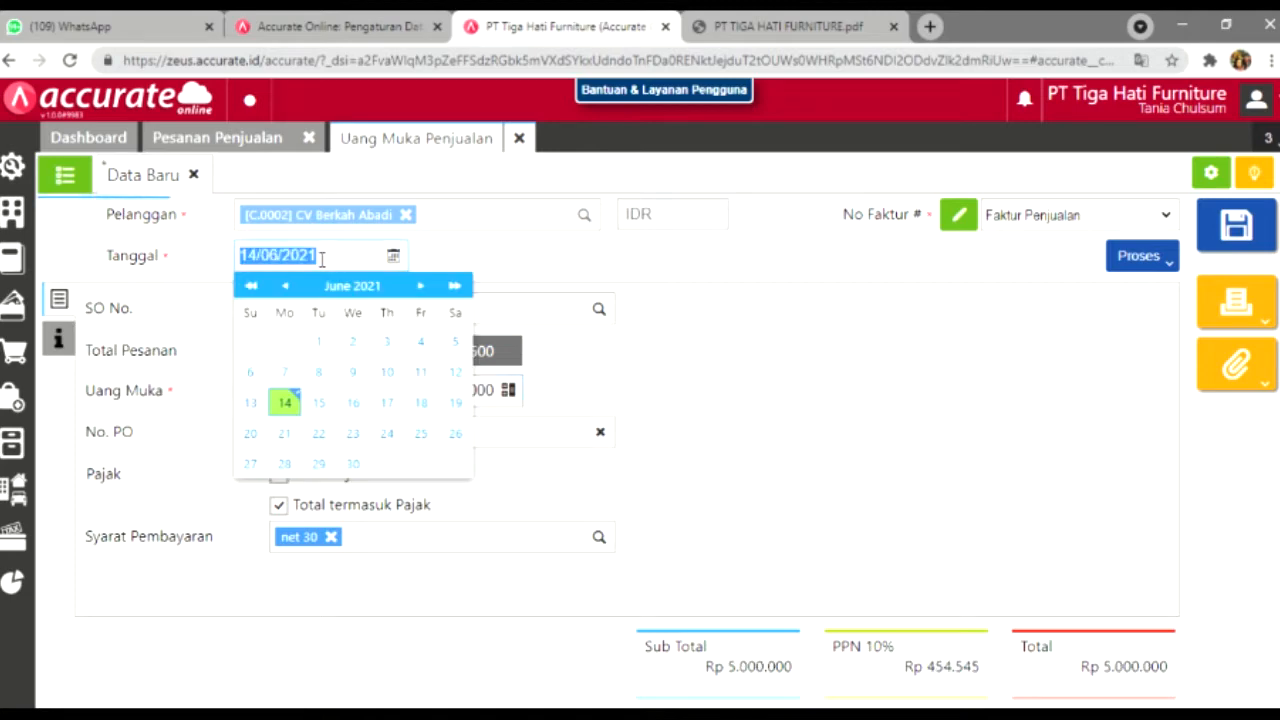
key("BackSpace")
type("07/0")
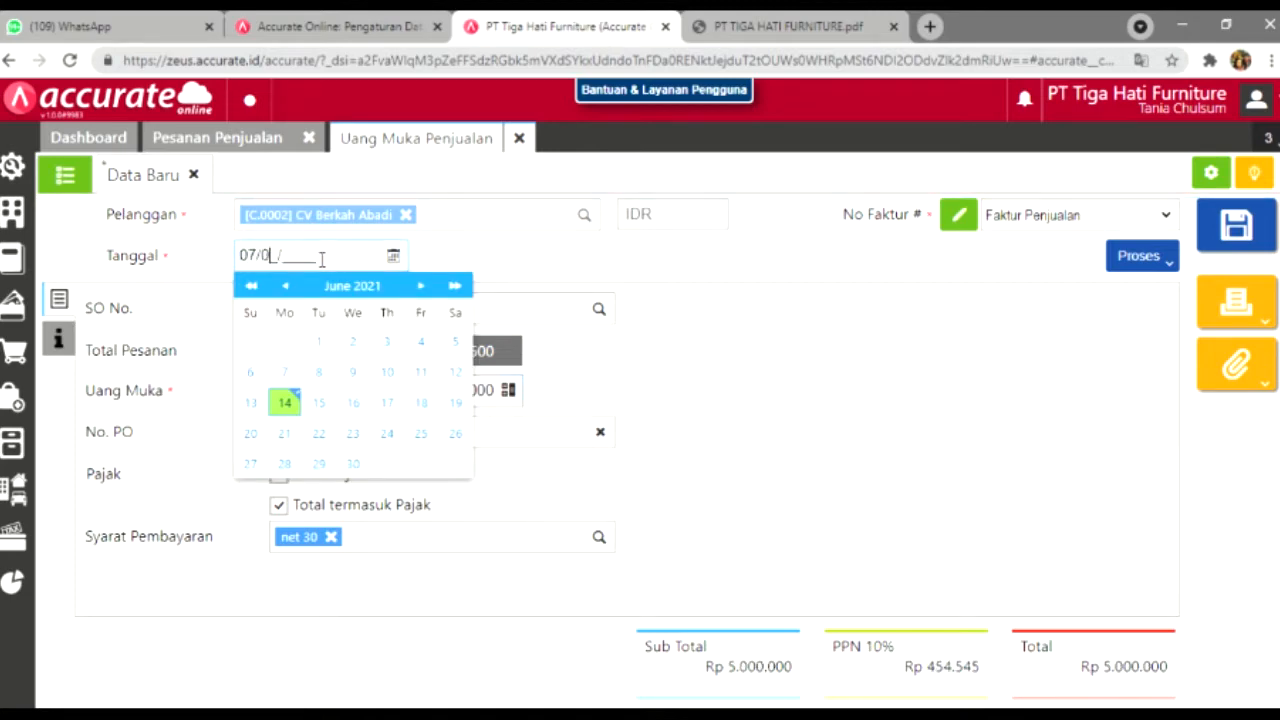
type("1/2019")
left_click(700, 267)
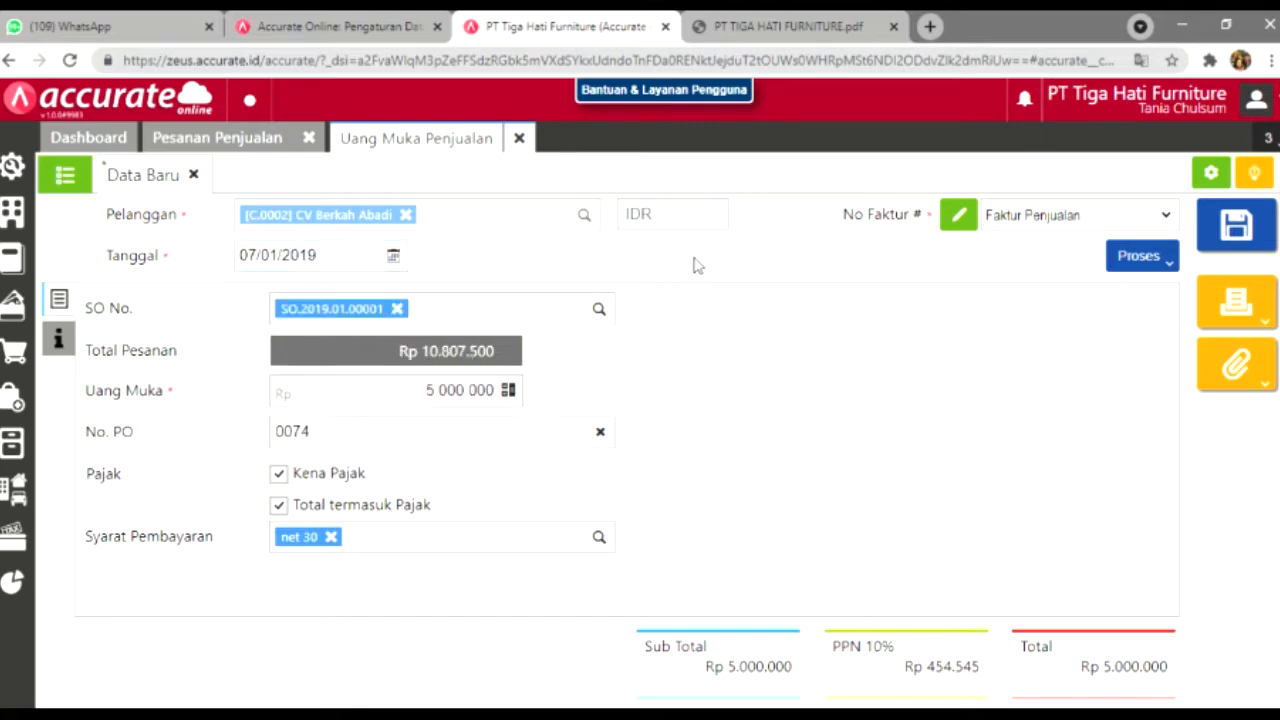
left_click(64, 338)
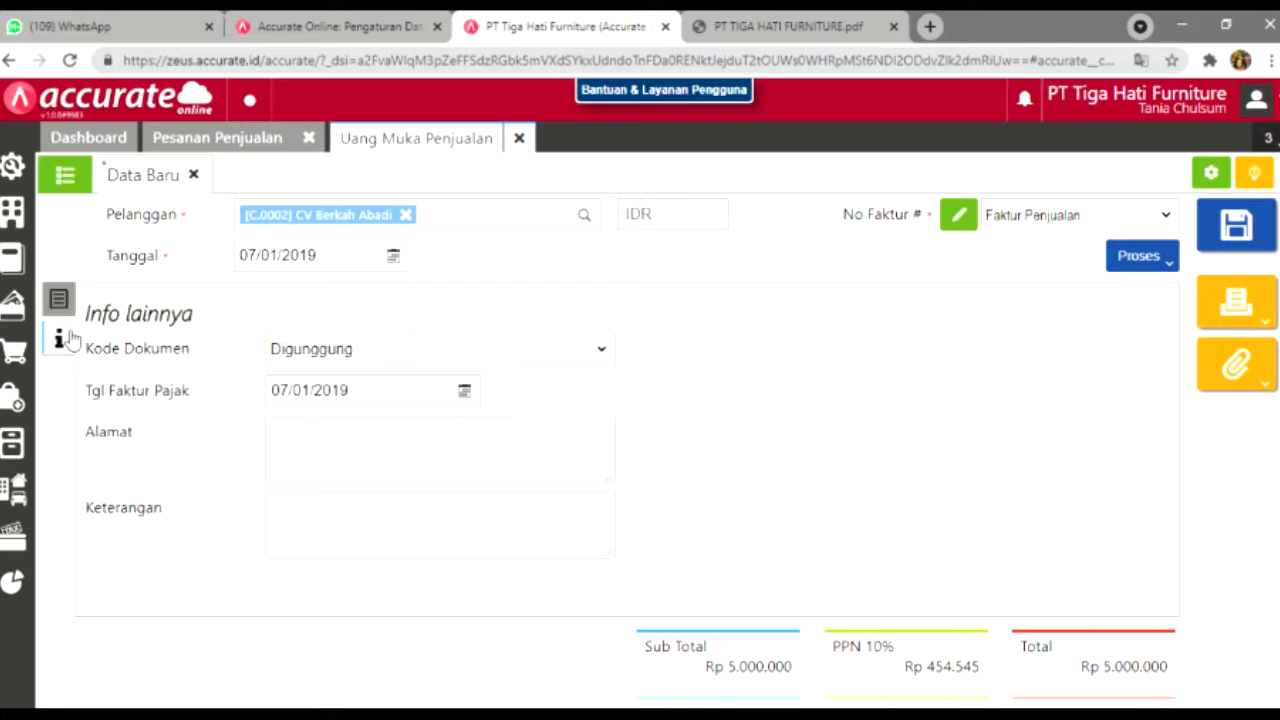
left_click(58, 300)
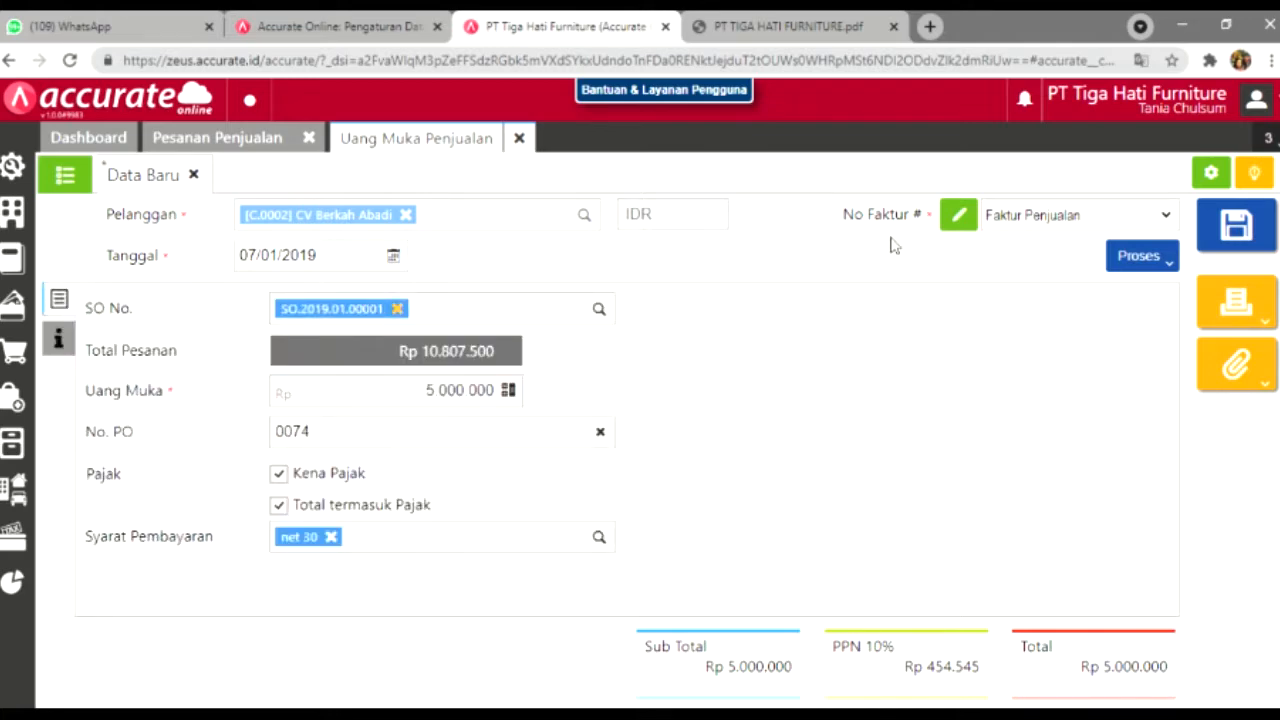
left_click(1117, 256)
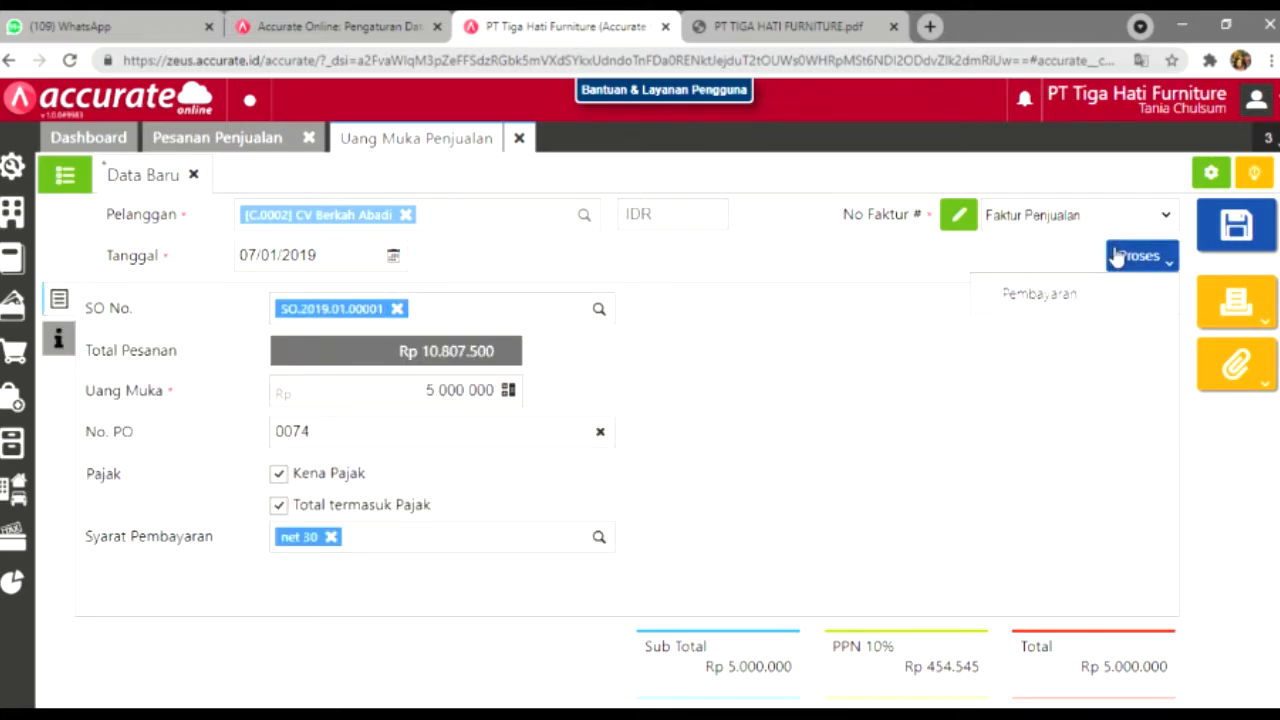
left_click(1097, 296)
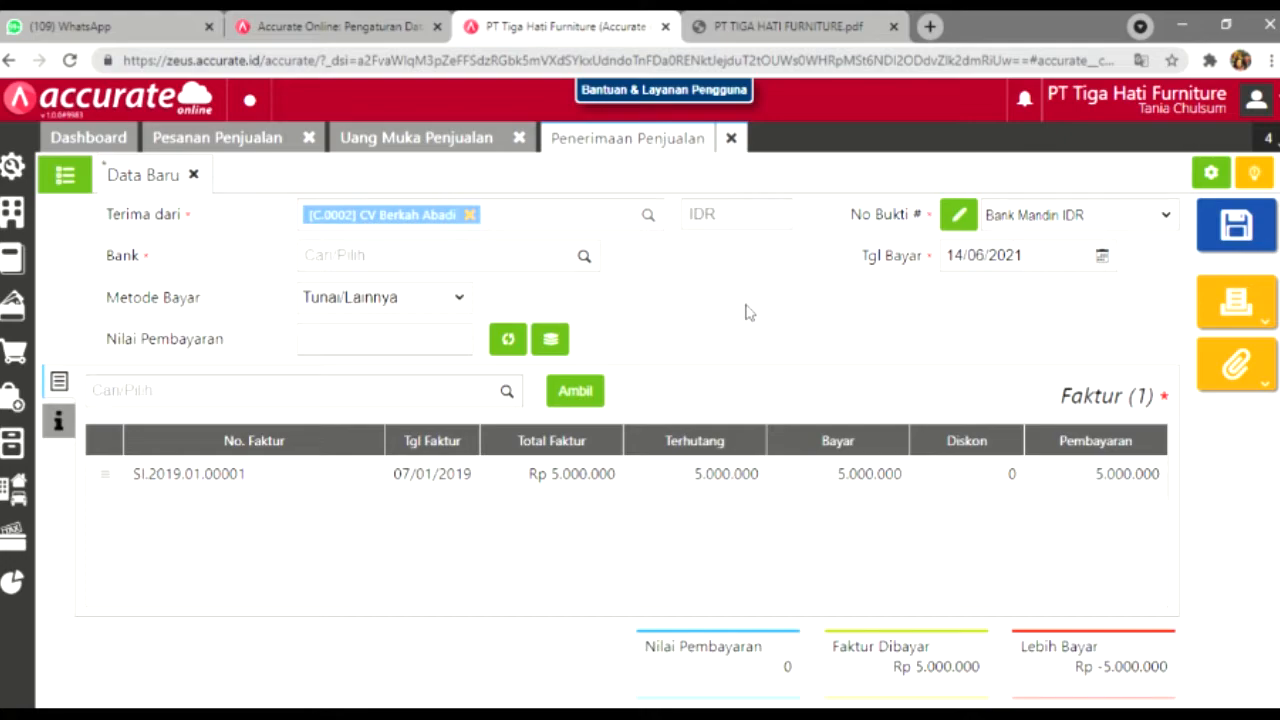
Step: Receive the payment into Bank Mandiri IDR via Transfer Bank, dated 07/01/2019
left_click(585, 257)
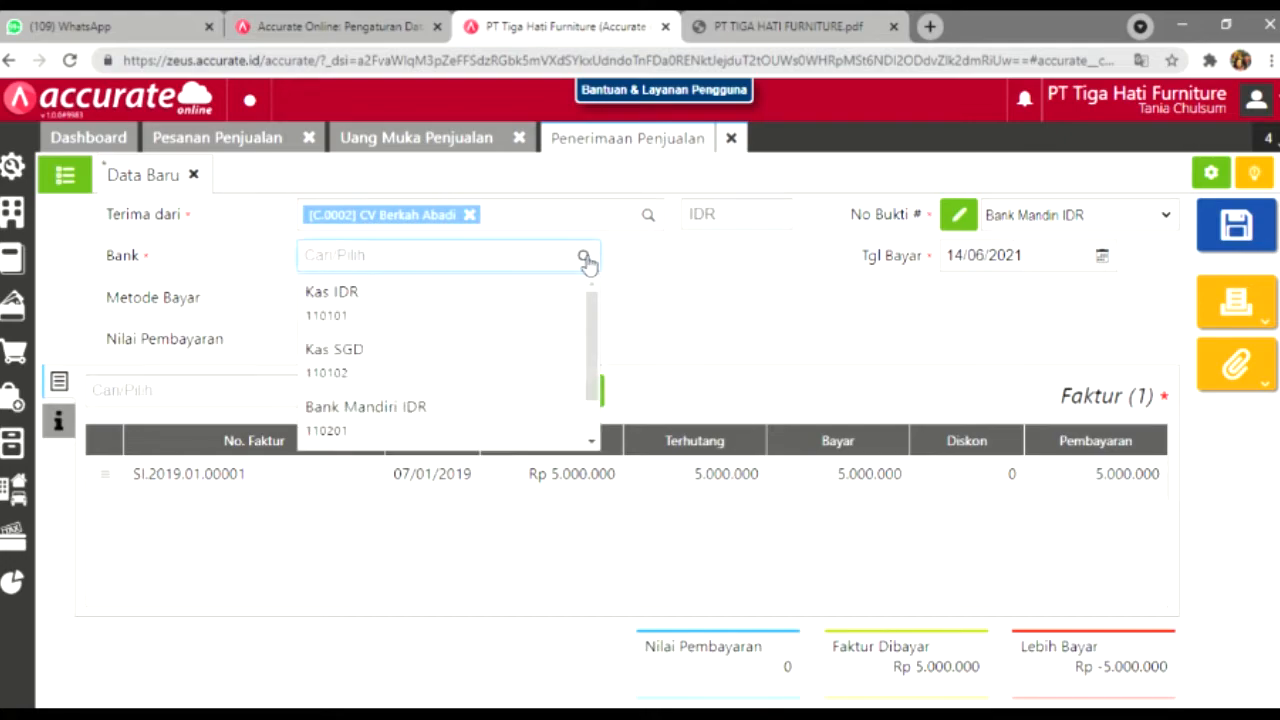
left_click(551, 410)
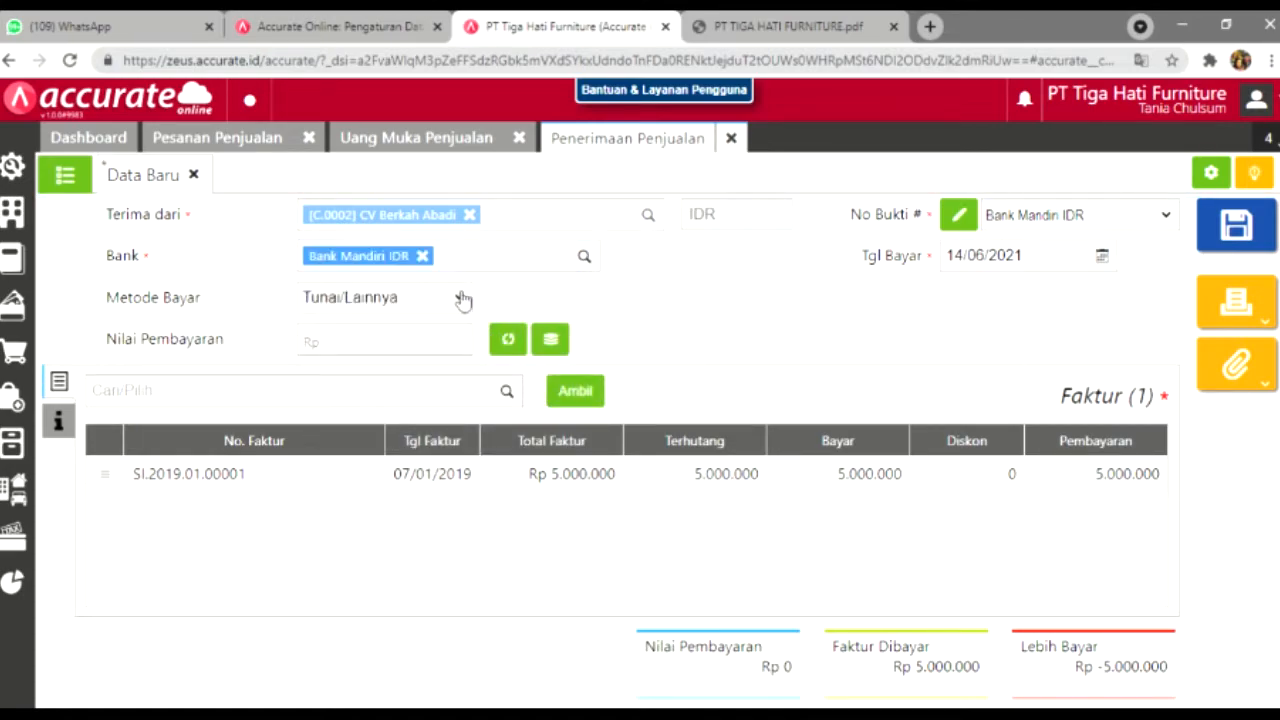
left_click(462, 299)
left_click(442, 358)
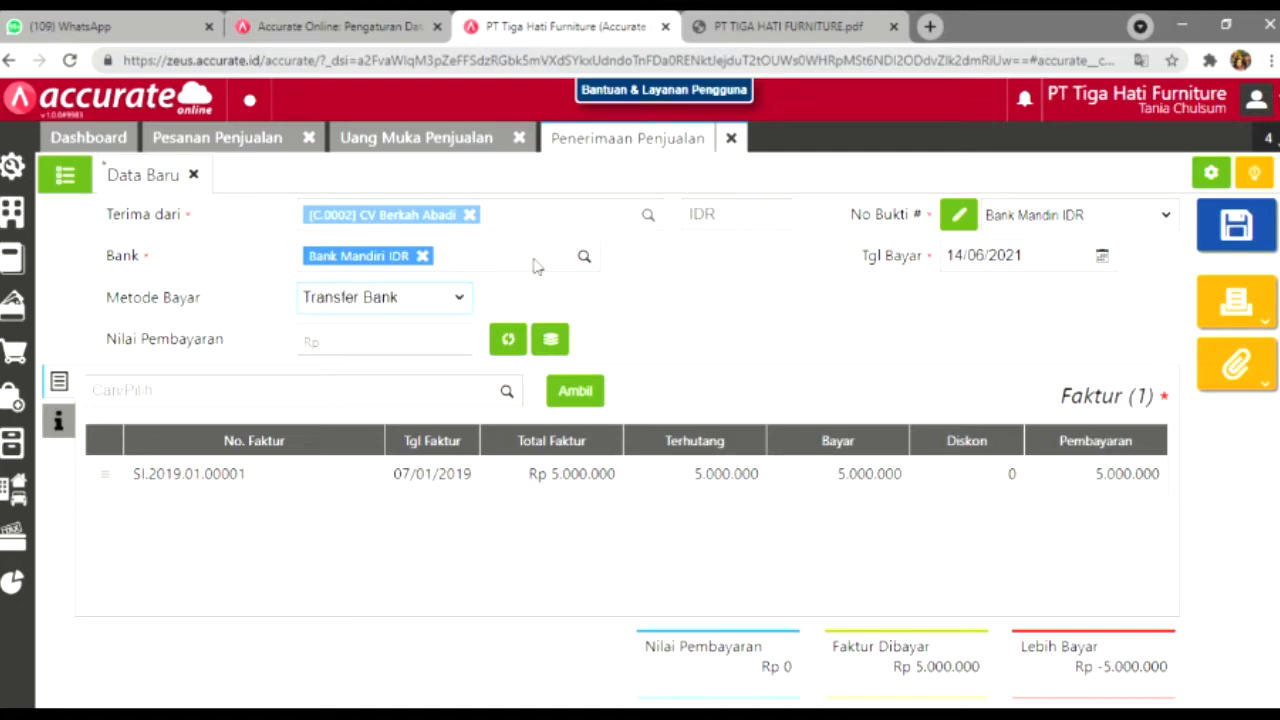
left_click(1027, 268)
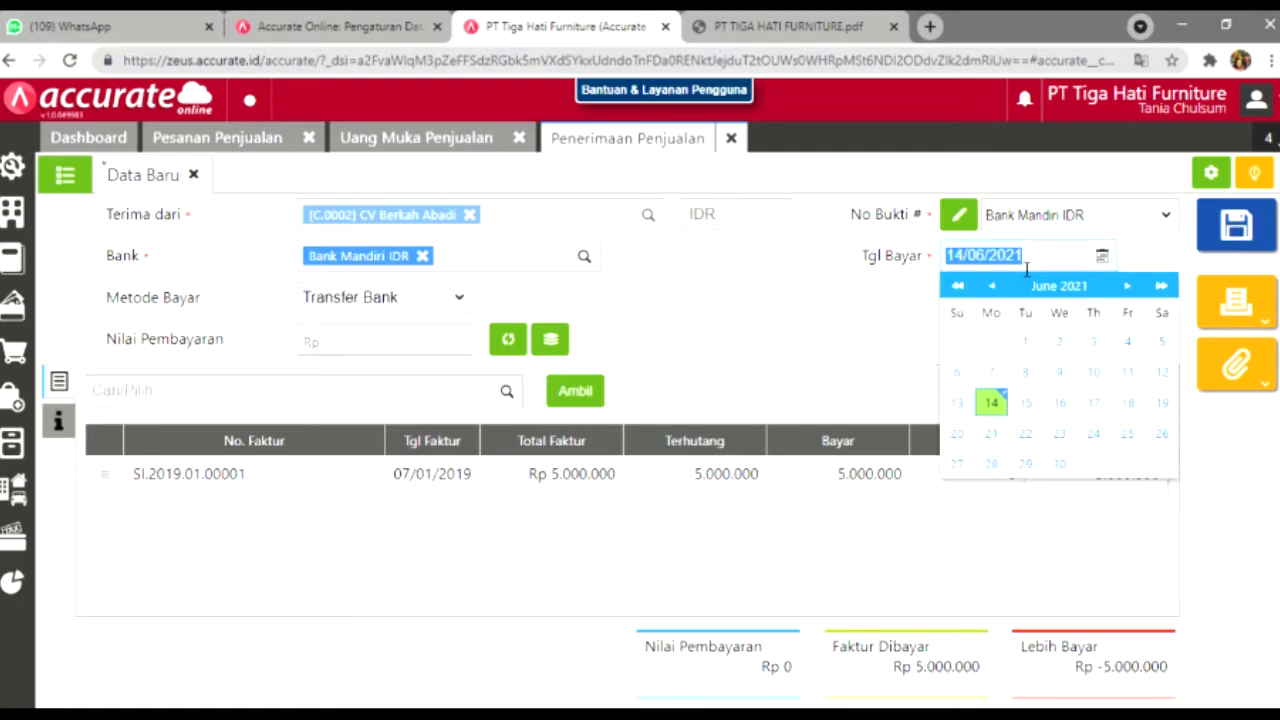
type("07/0")
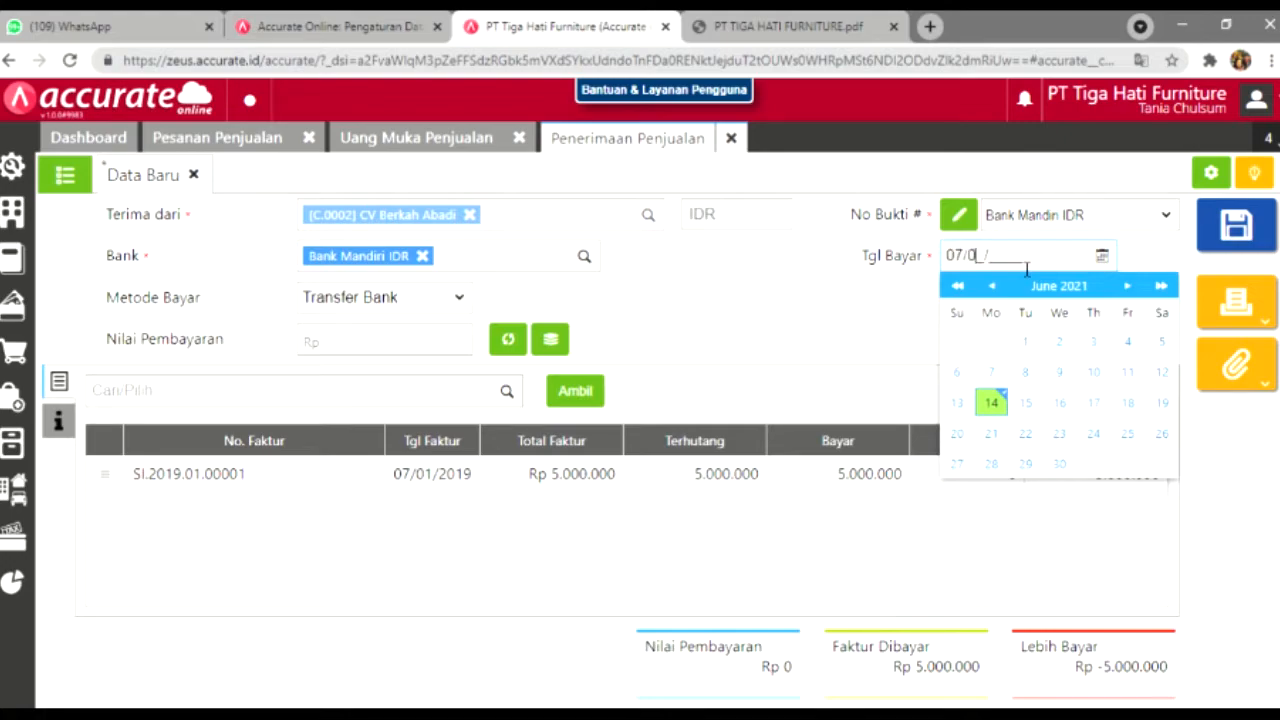
type("1/2019")
left_click(899, 293)
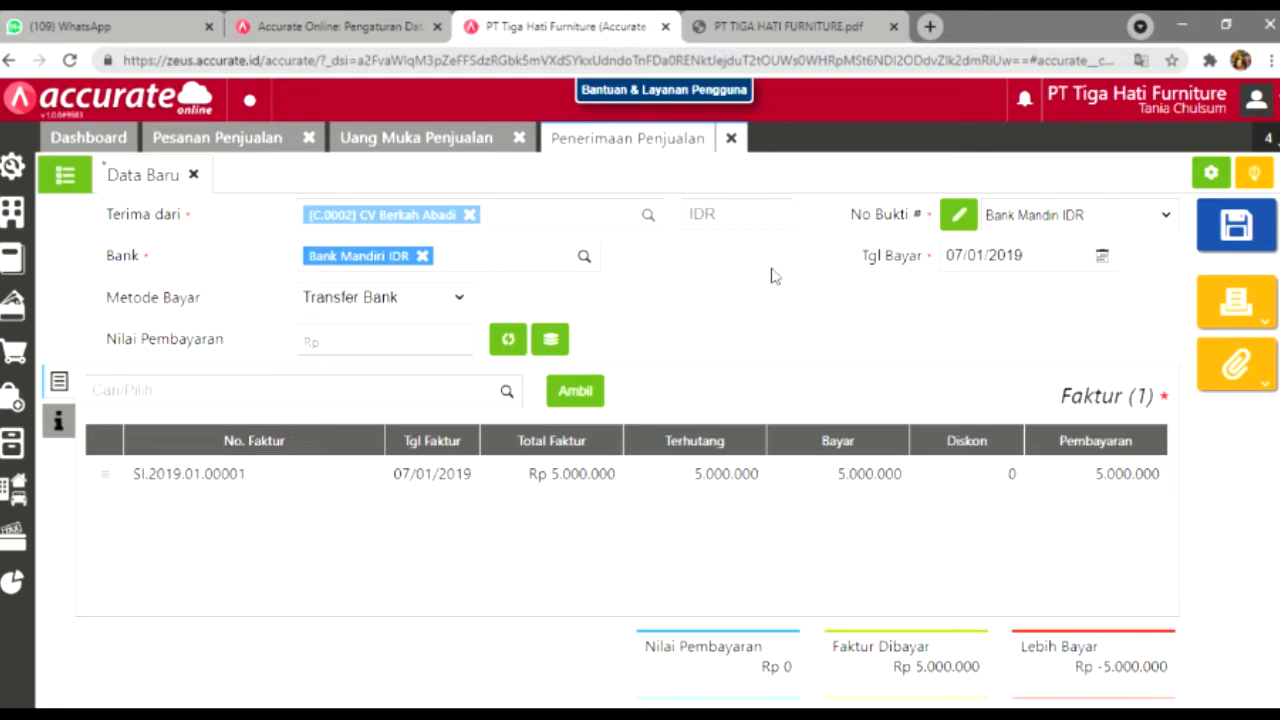
Step: Calculate the payment amount from invoice SI.2019.01.00001 and save the sales receipt
left_click(873, 20)
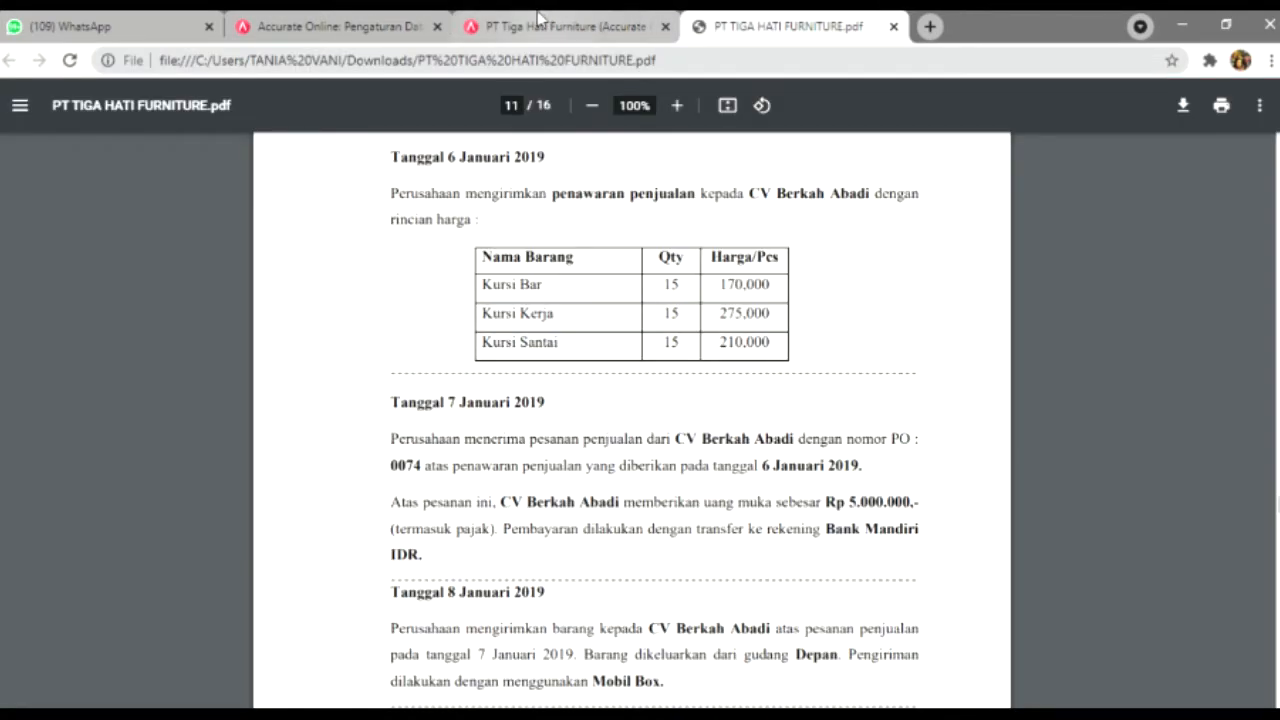
left_click(545, 24)
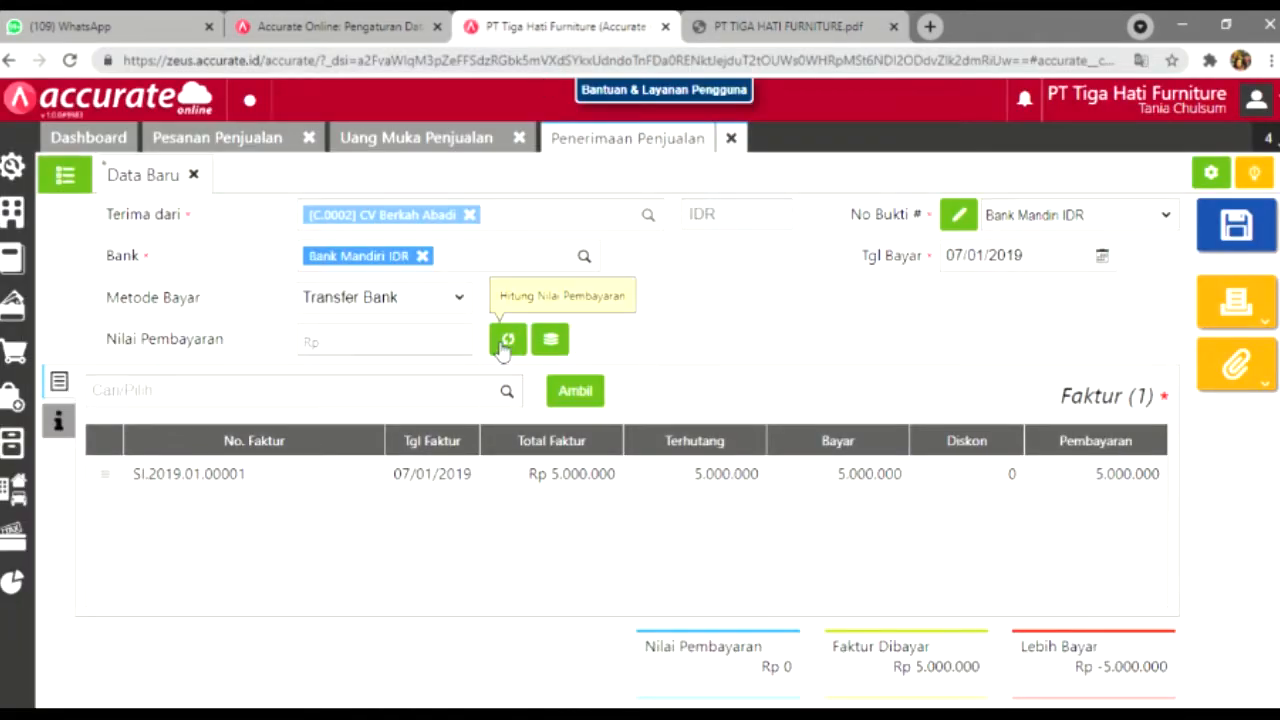
left_click(60, 419)
left_click(62, 388)
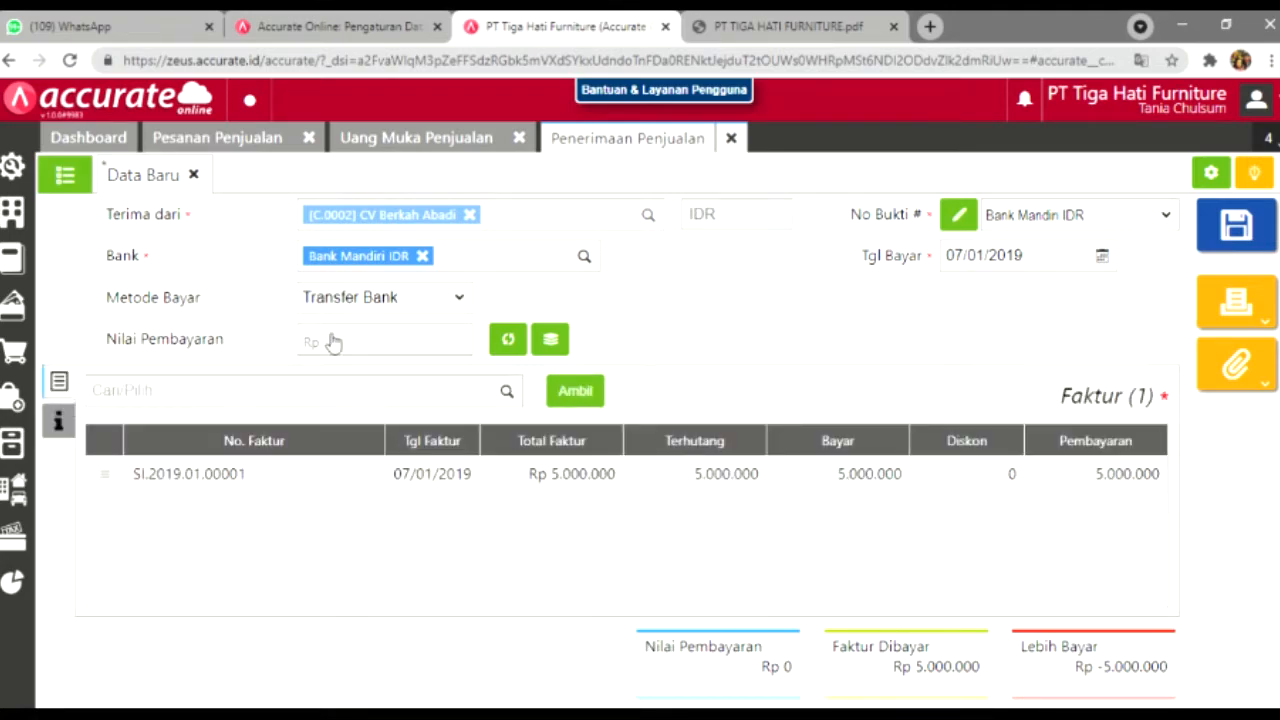
left_click(508, 342)
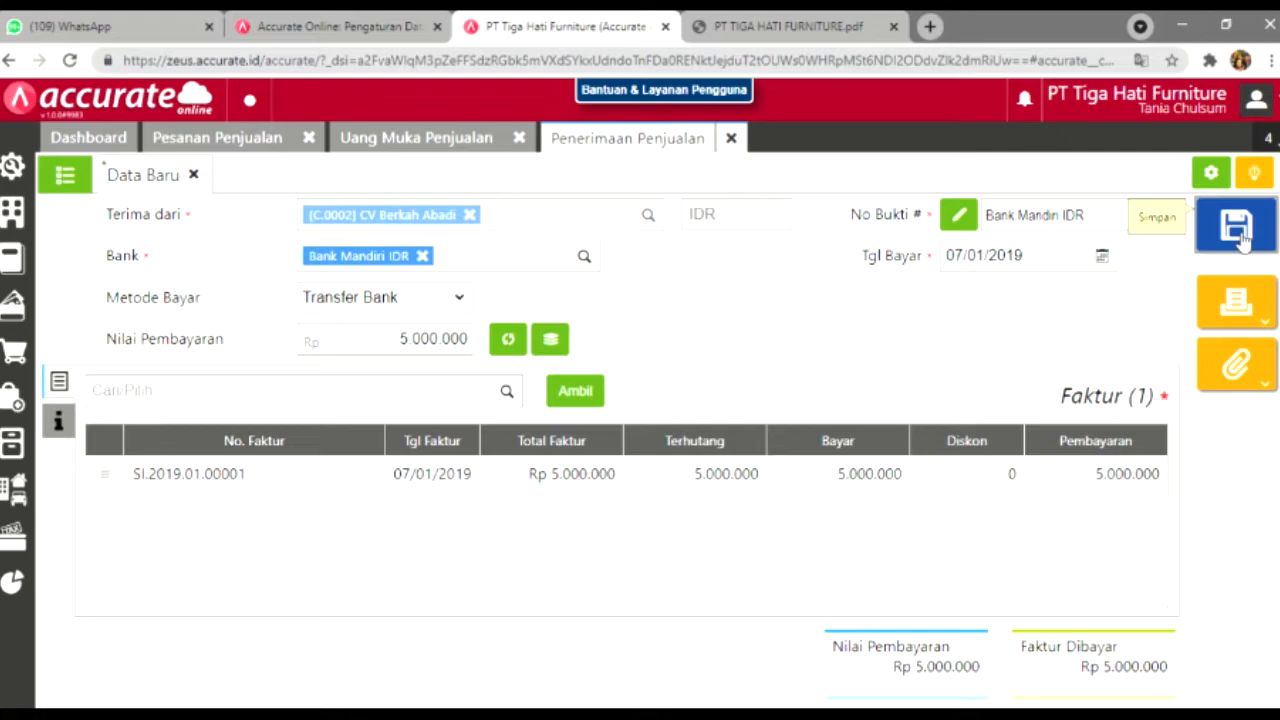
left_click(1238, 232)
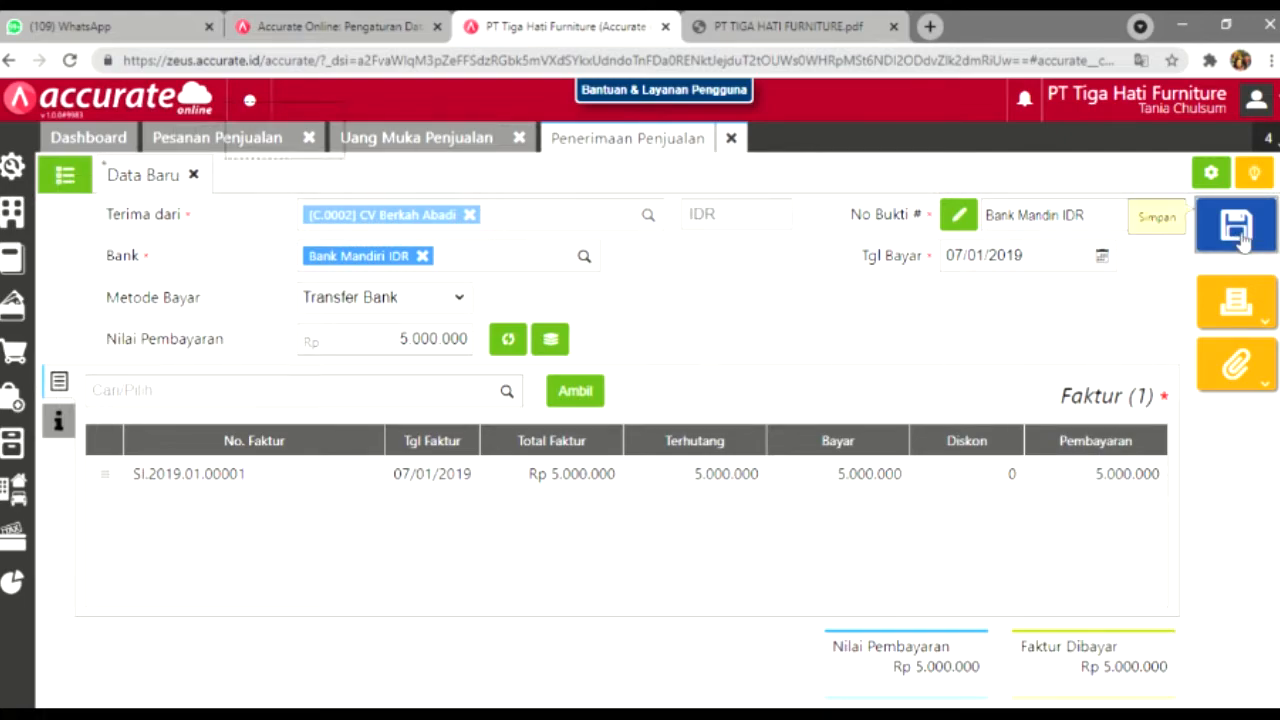
left_click(726, 28)
Step: Highlight '7 Januari 2019' in the Tanggal 8 Januari paragraph of the case PDF, then return to Accurate
left_click(640, 27)
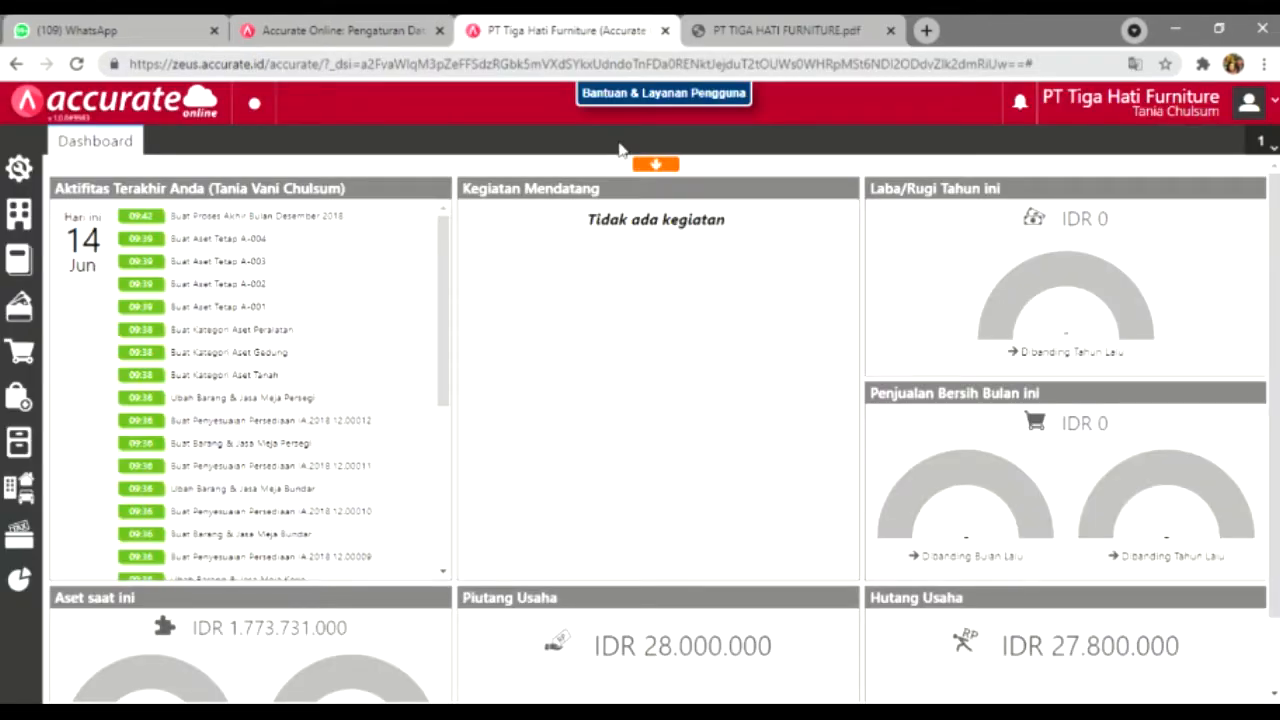
left_click(722, 30)
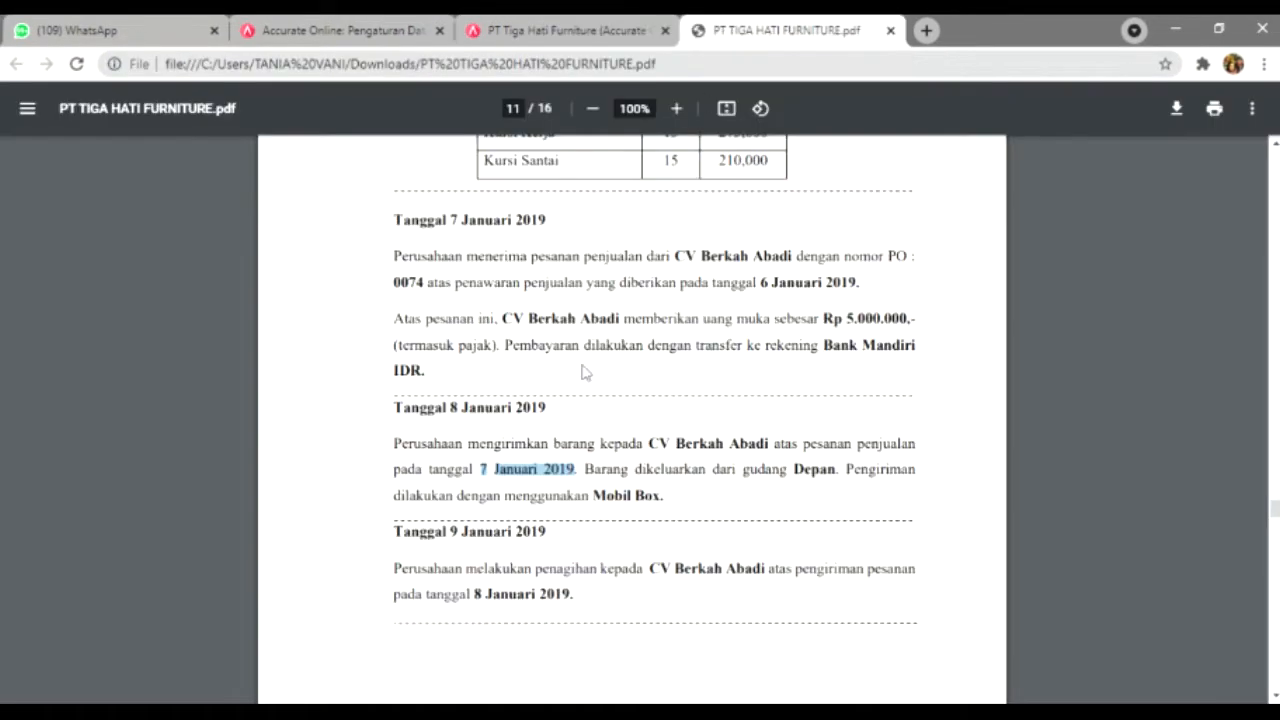
left_click(577, 398)
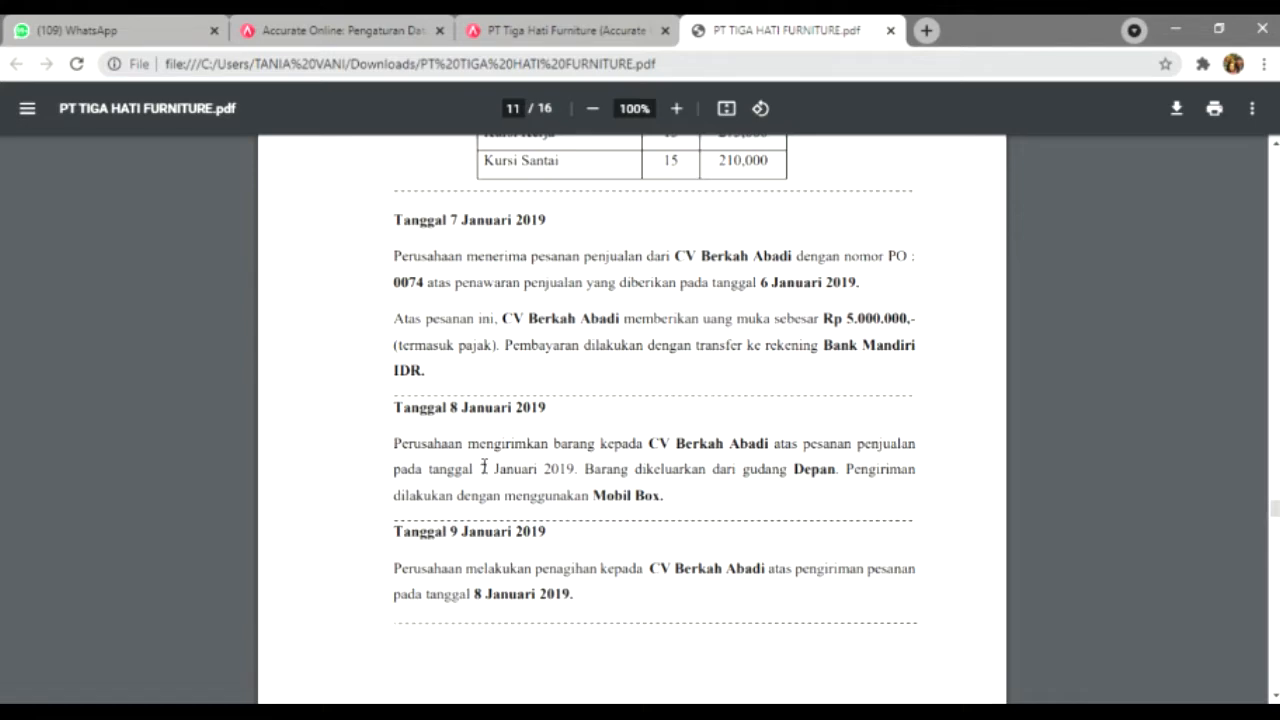
left_click_drag(471, 470, 584, 489)
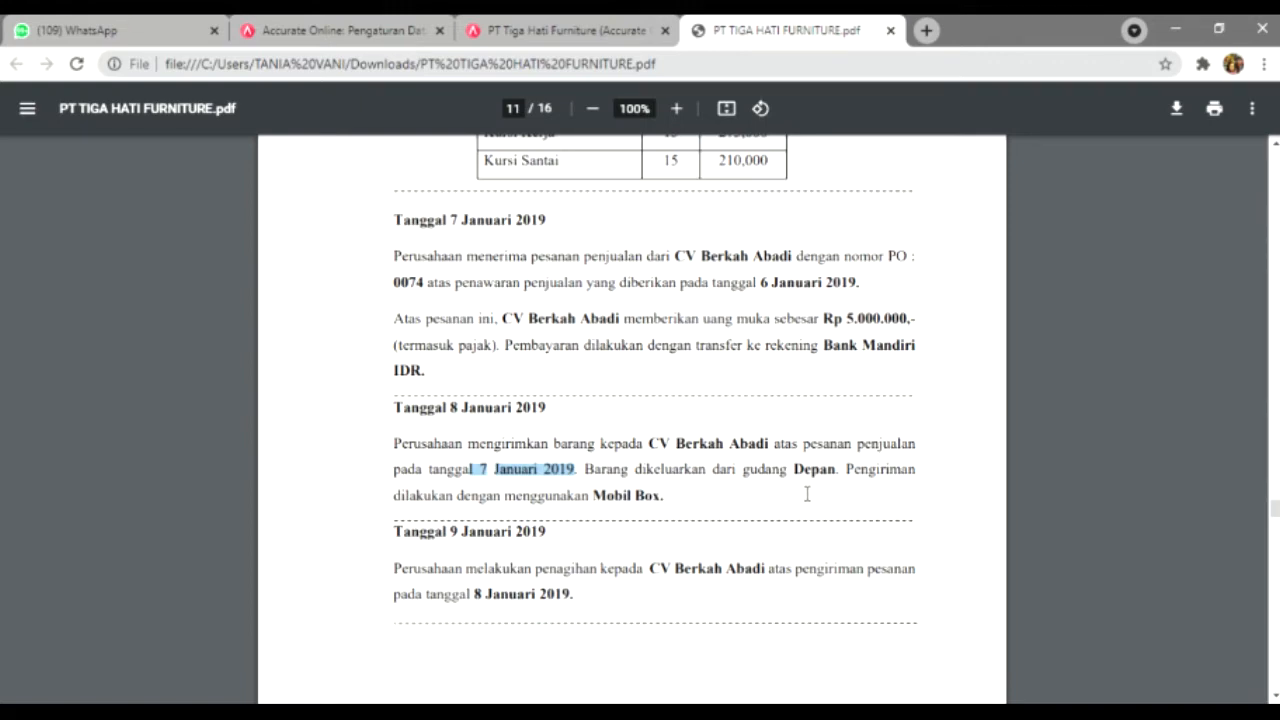
left_click(516, 24)
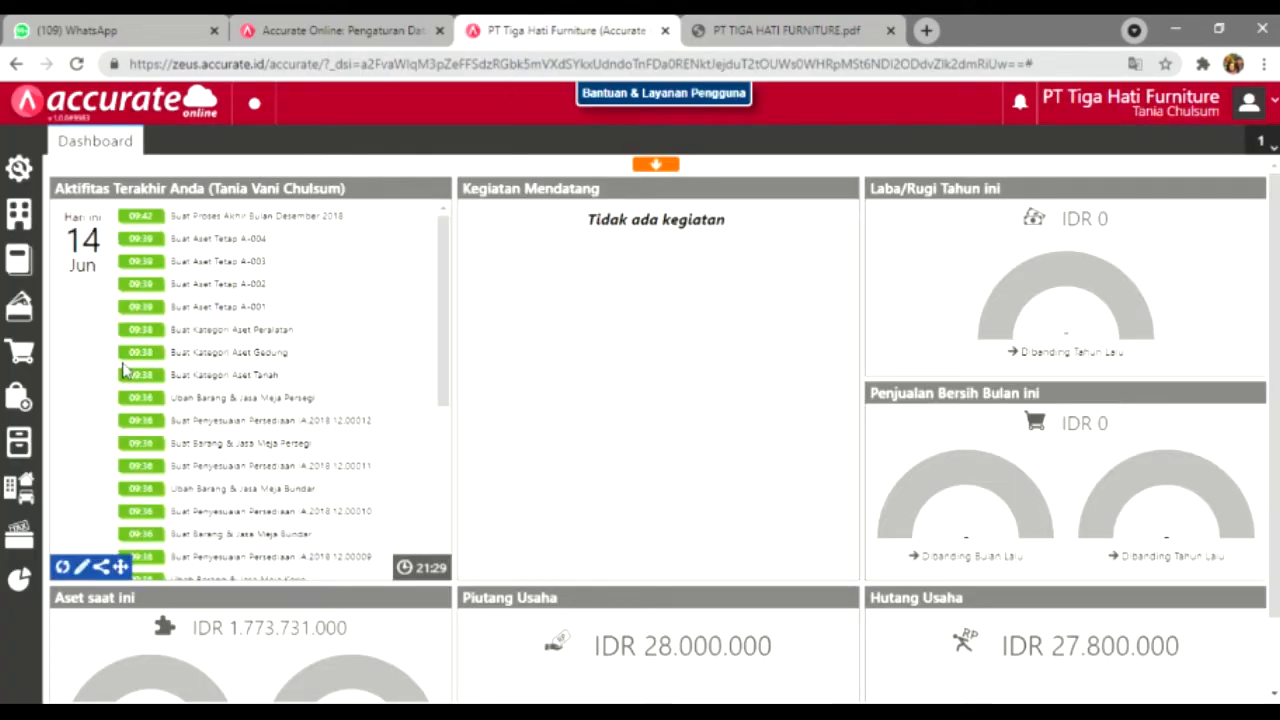
Step: Start a new delivery order shipping to CV Berkah Abadi
left_click(24, 355)
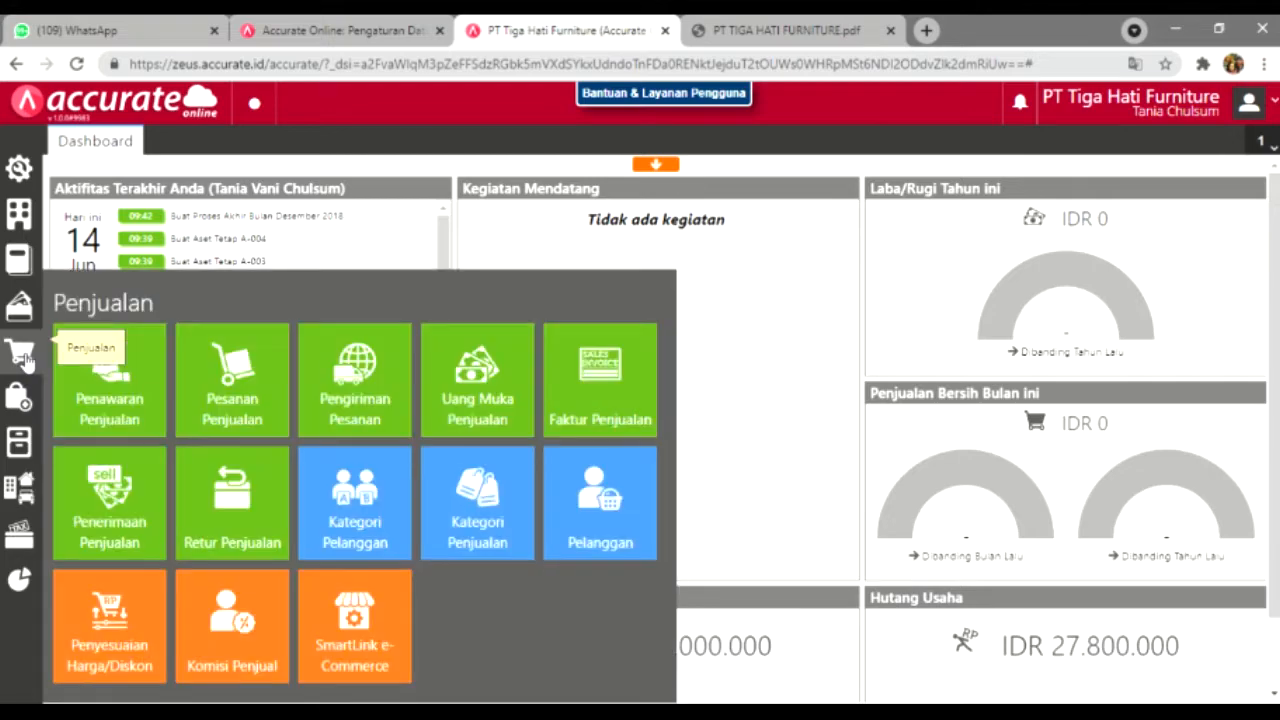
left_click(356, 422)
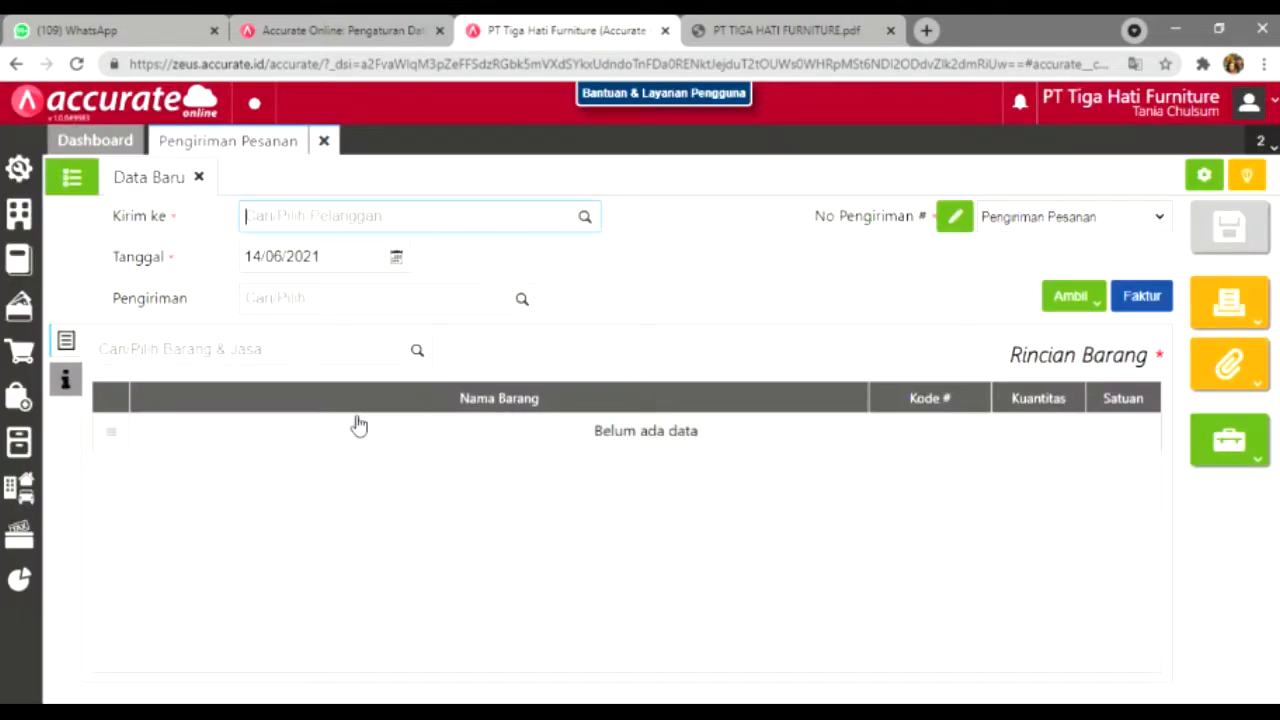
left_click(588, 218)
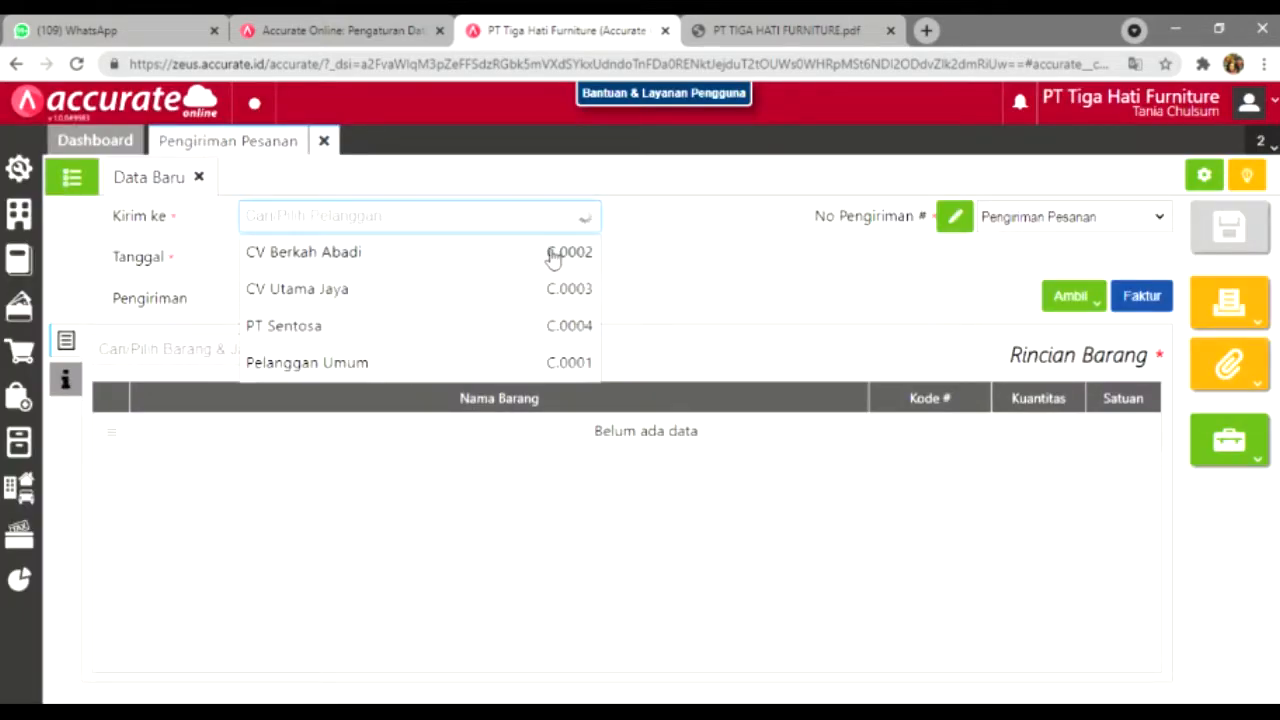
left_click(549, 252)
Step: Date the delivery order 08/01/2019 and set shipping to Mobil Box
left_click(340, 263)
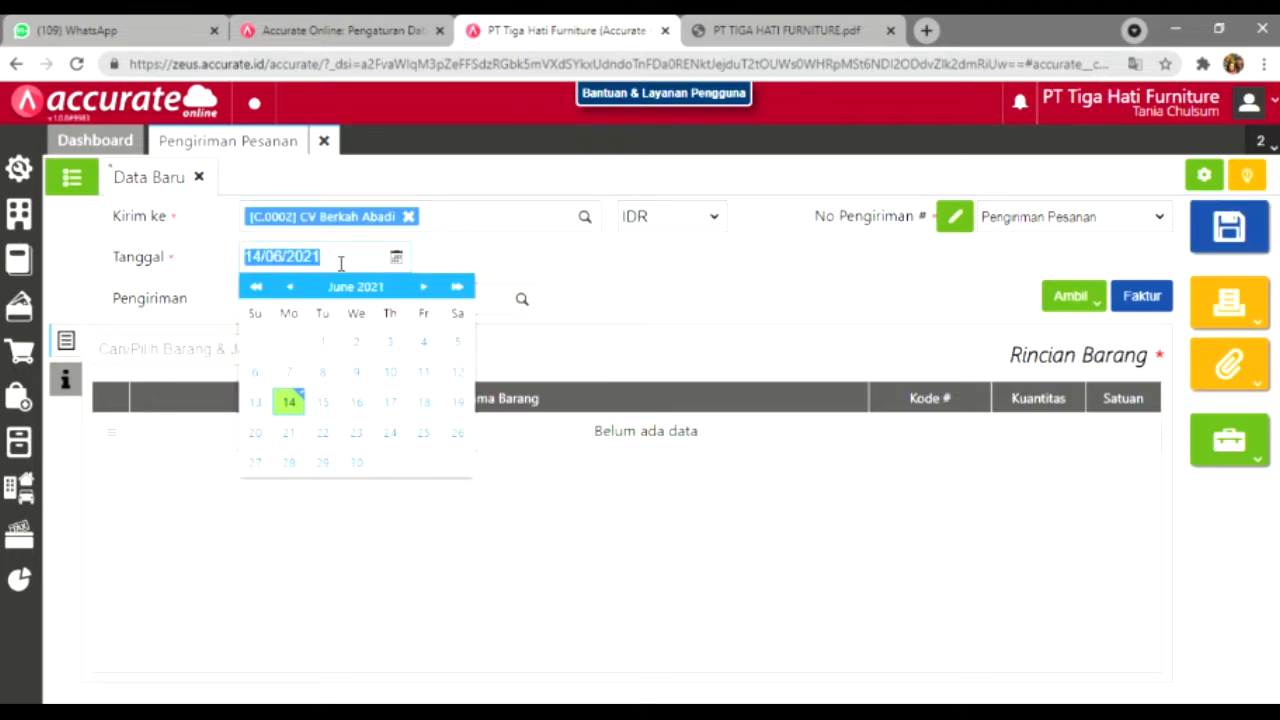
type("08/0")
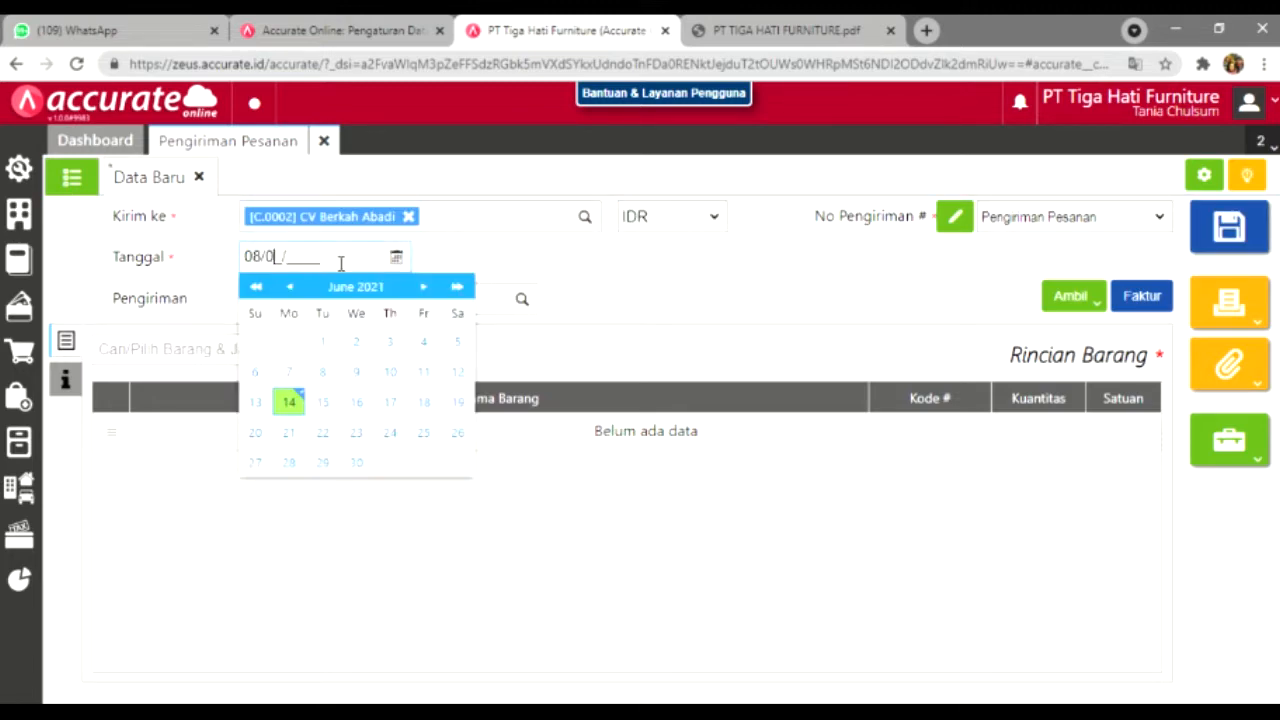
type("1/2019")
left_click(482, 250)
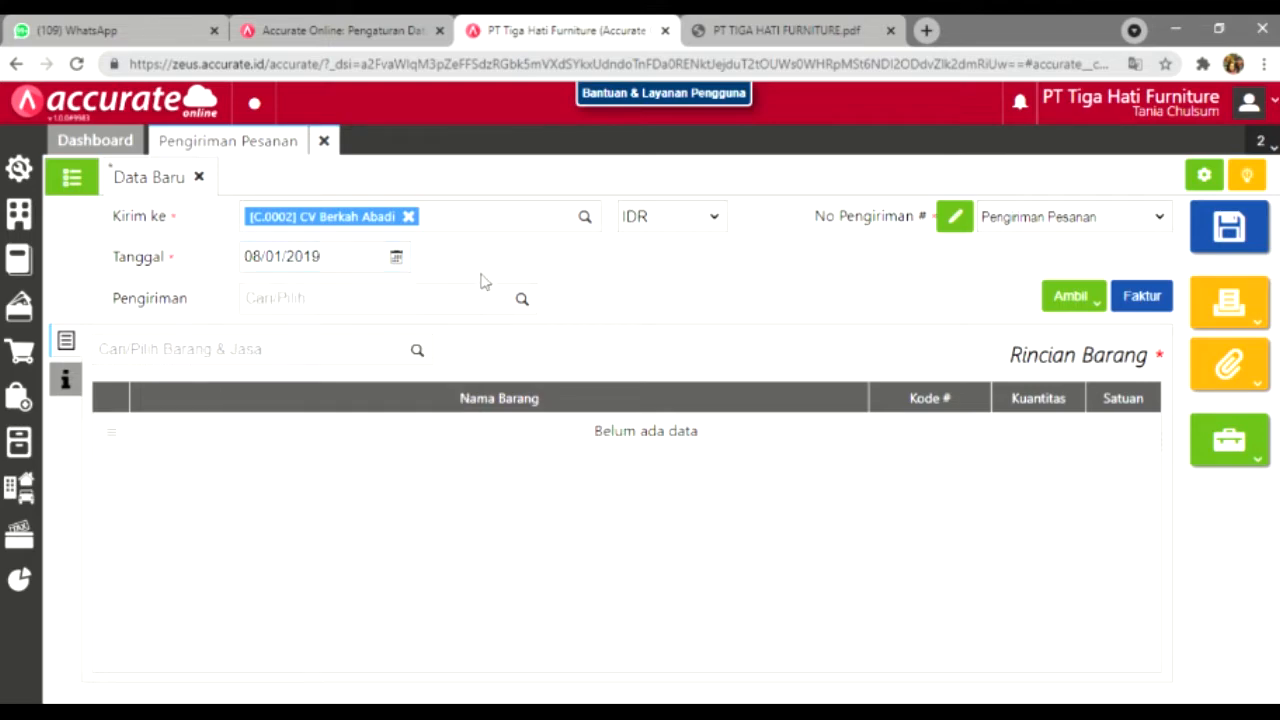
left_click(526, 301)
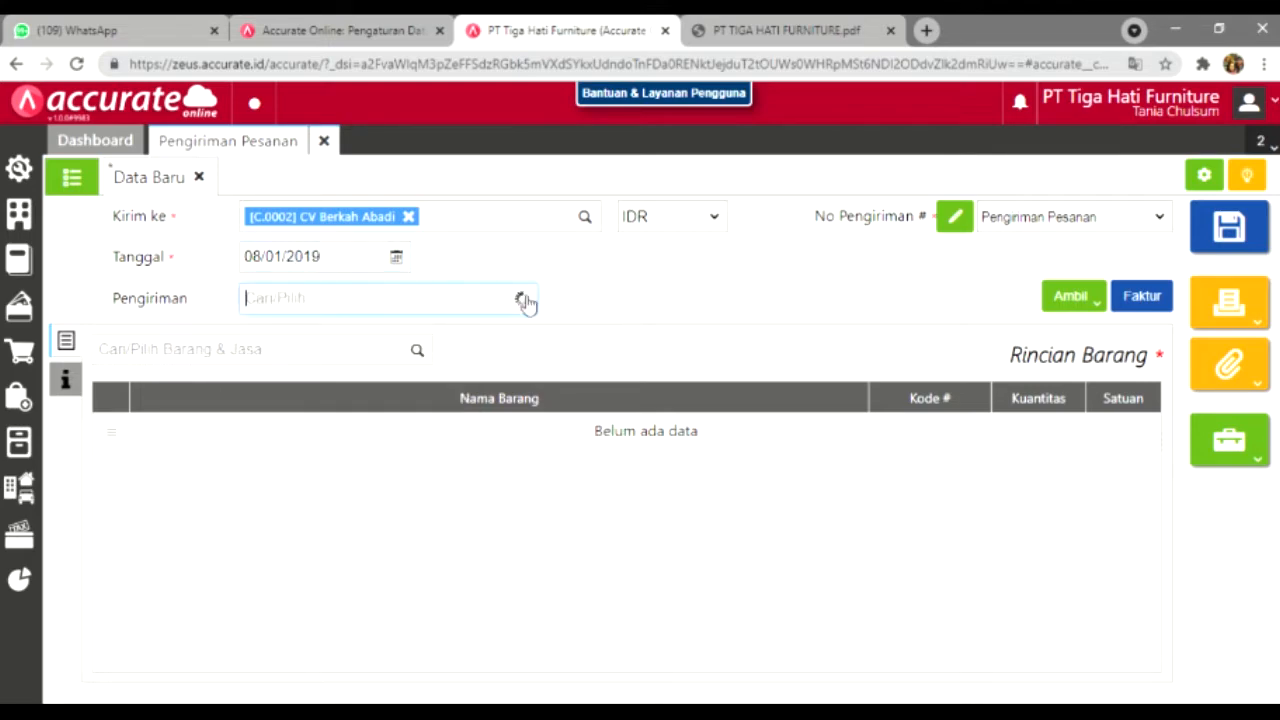
left_click(454, 346)
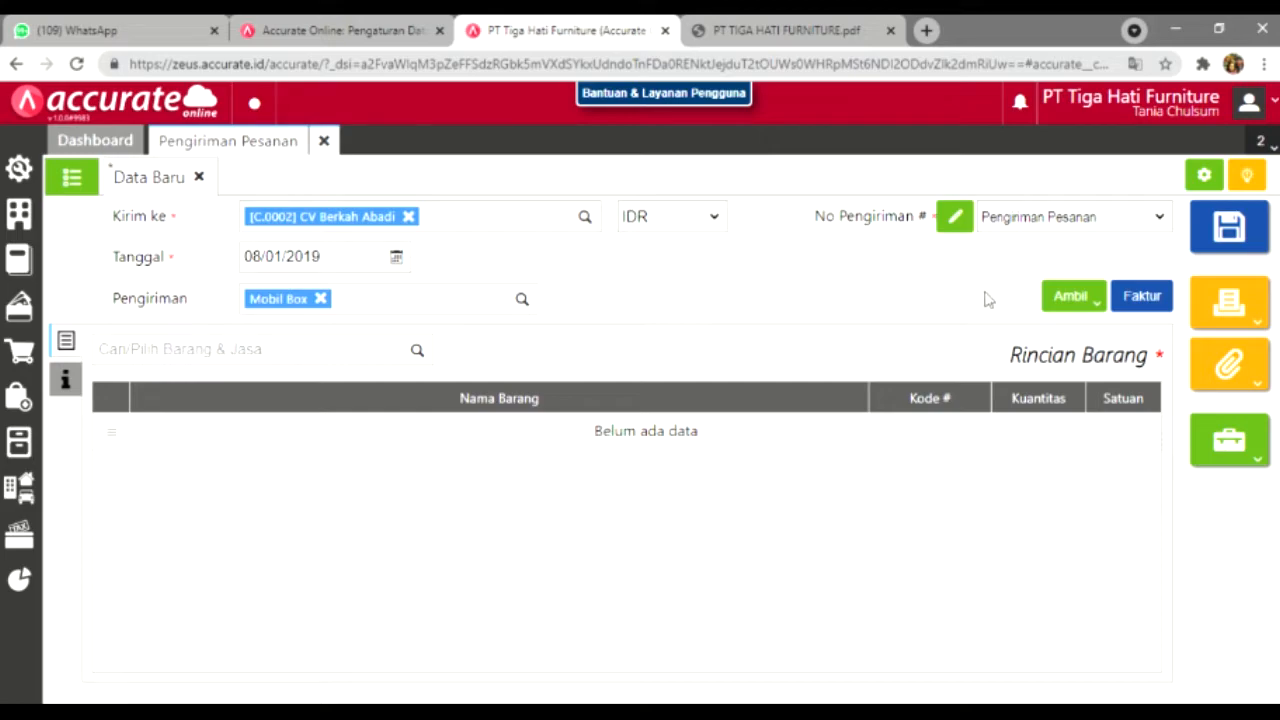
left_click(1070, 296)
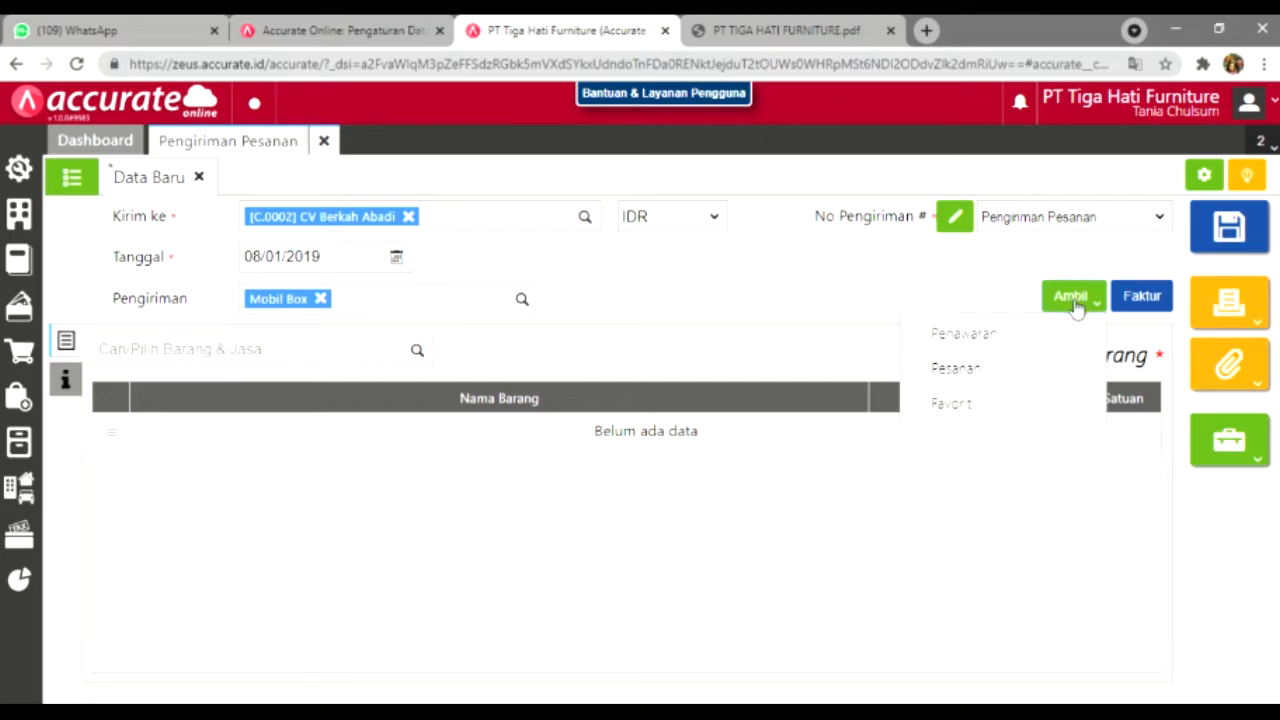
Step: Copy the three chairs from sales order SO.2019.01.00001 into the delivery order
left_click(1058, 370)
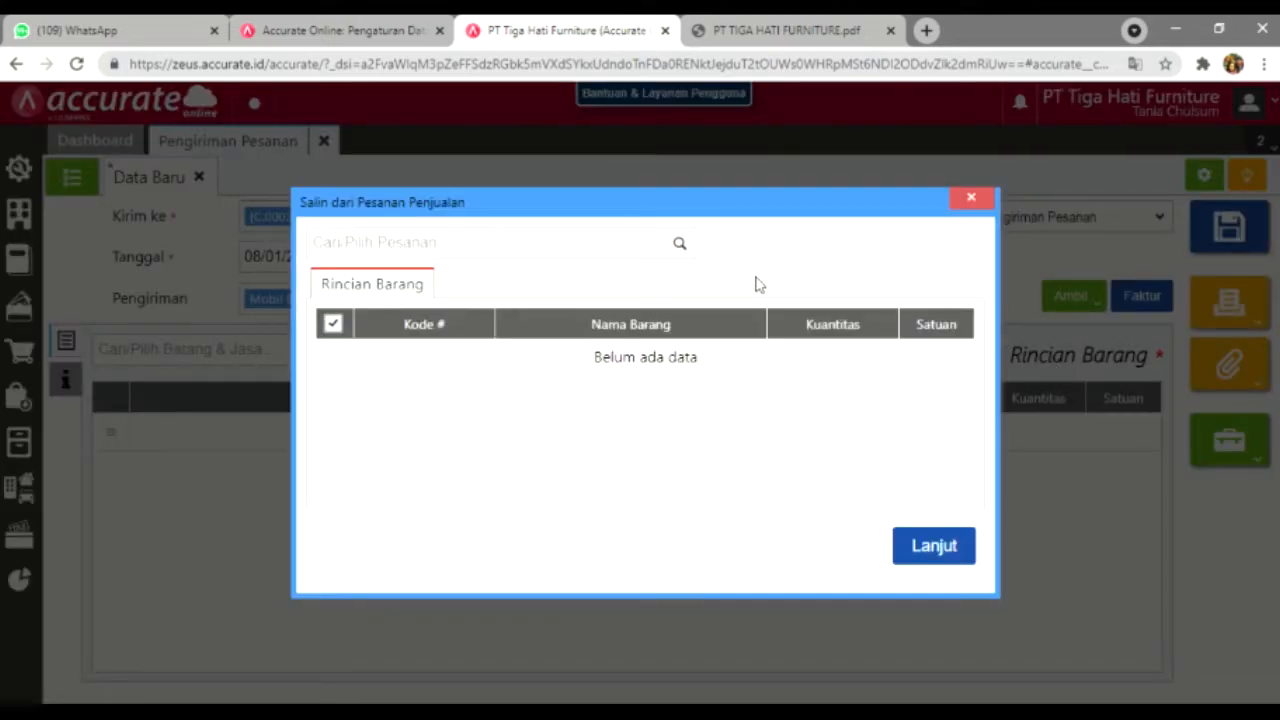
left_click(685, 250)
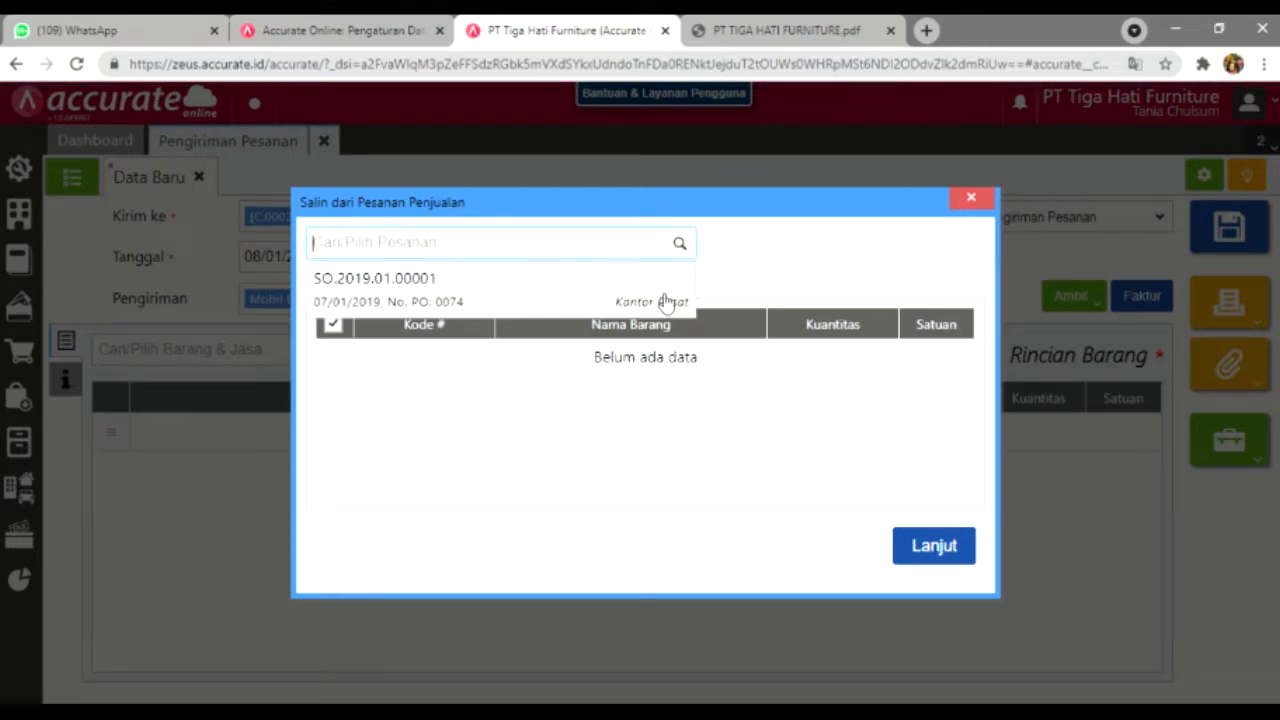
left_click(662, 297)
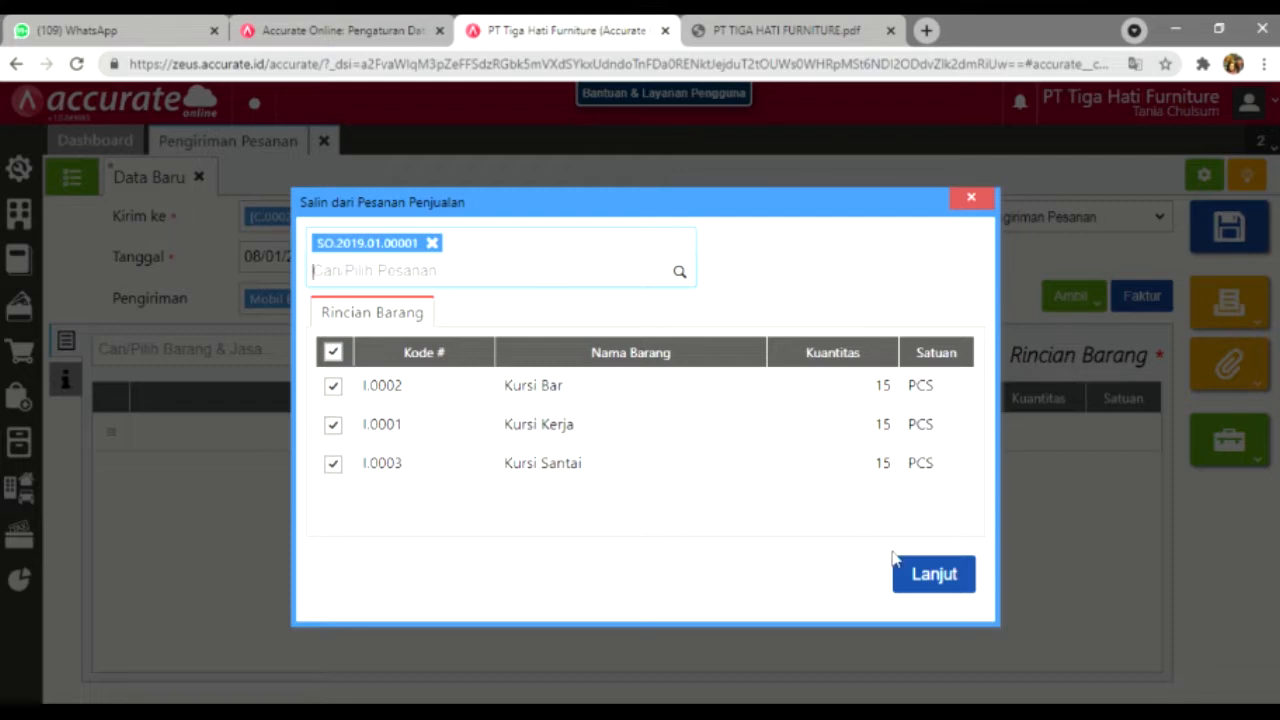
left_click(936, 576)
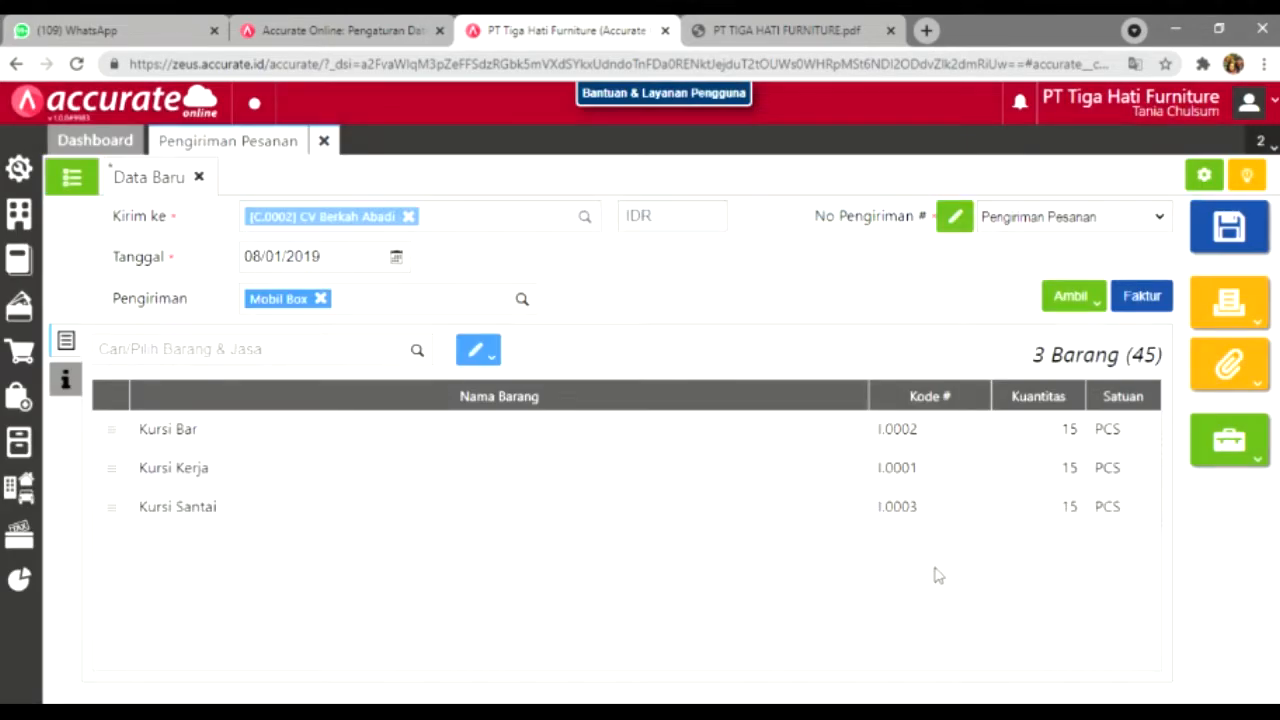
Step: Check the Kursi Bar item details unchanged, then choose to change the warehouse for all items
left_click(495, 364)
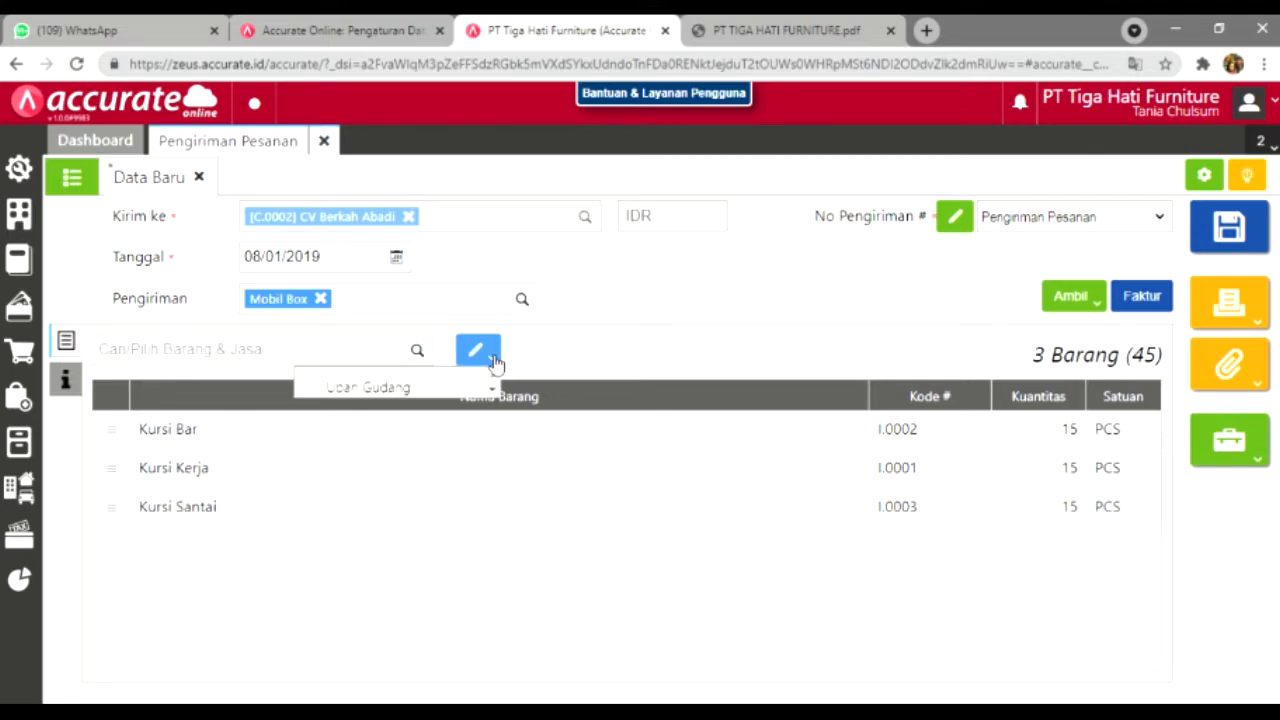
left_click(568, 428)
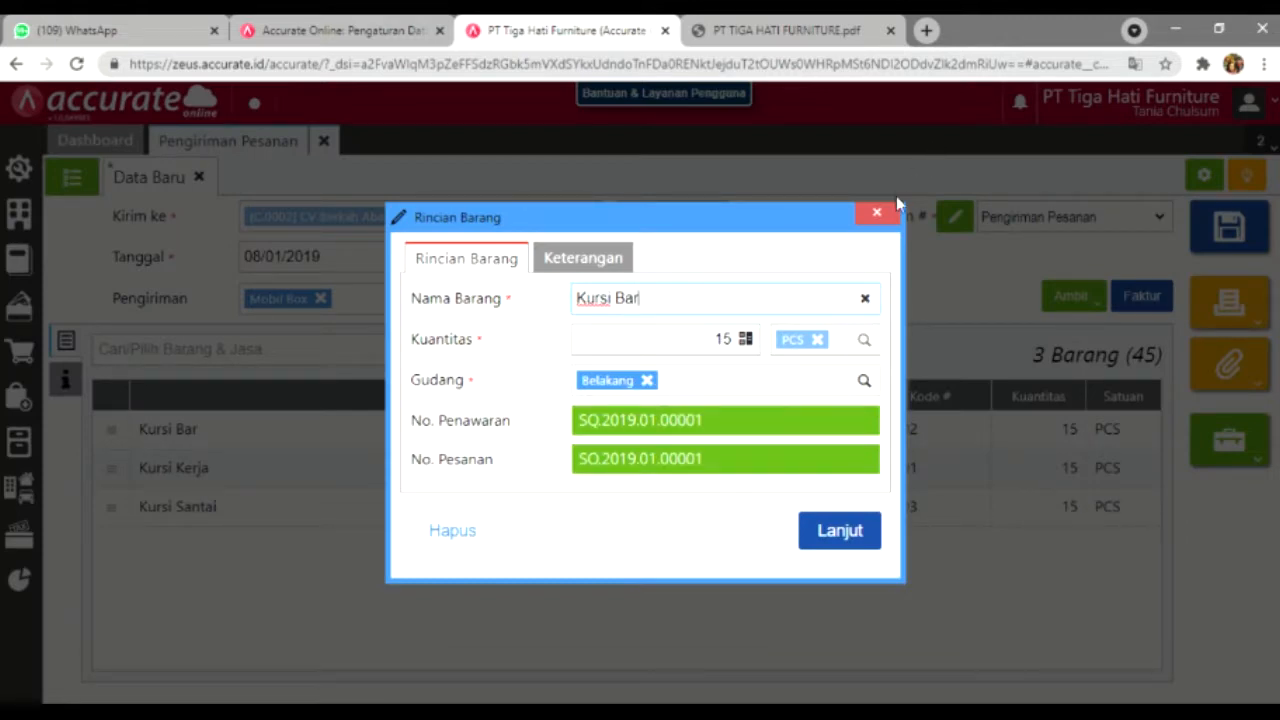
left_click(874, 211)
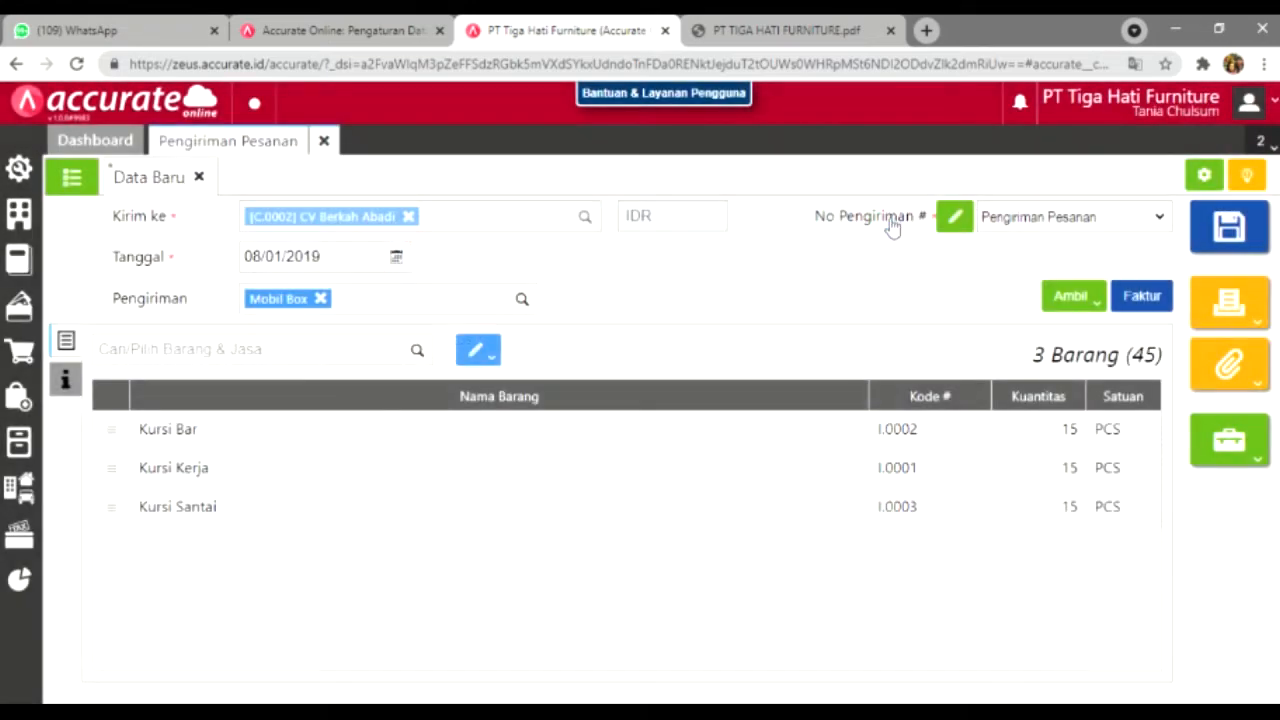
left_click(480, 350)
left_click(463, 395)
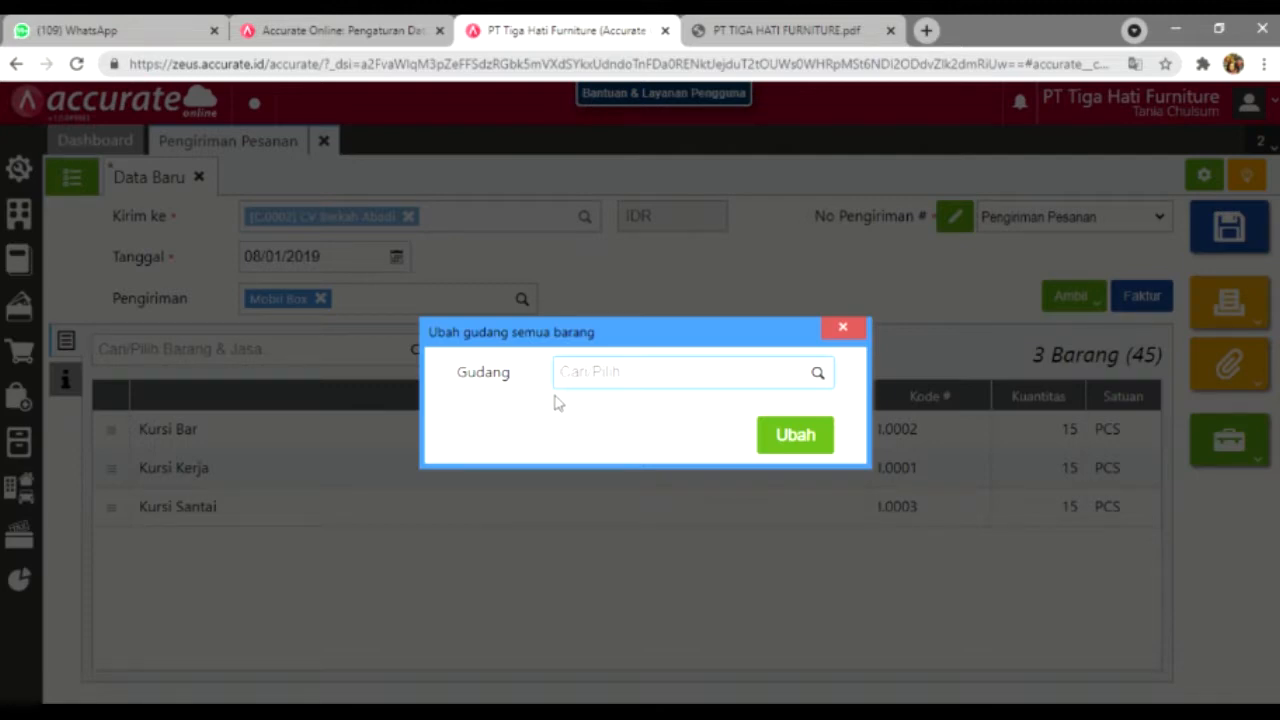
Step: Set warehouse Depan for every item on the delivery order
type("Depan")
left_click(773, 419)
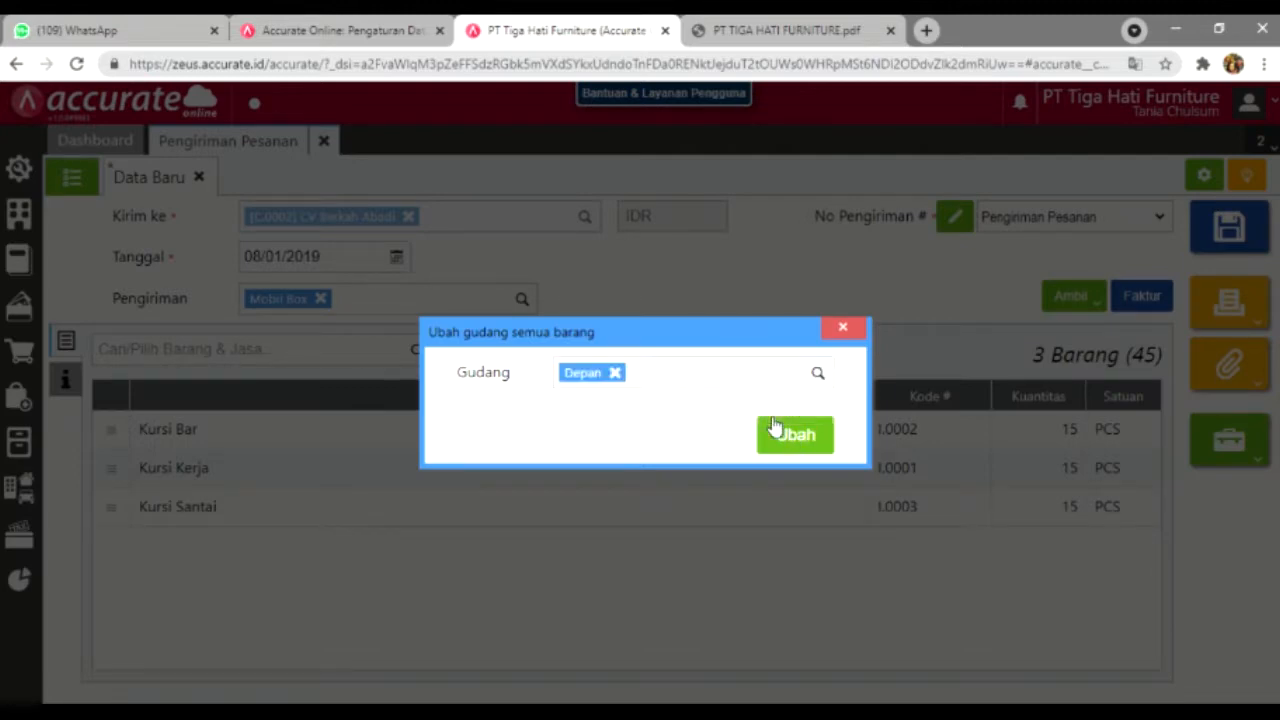
left_click(790, 433)
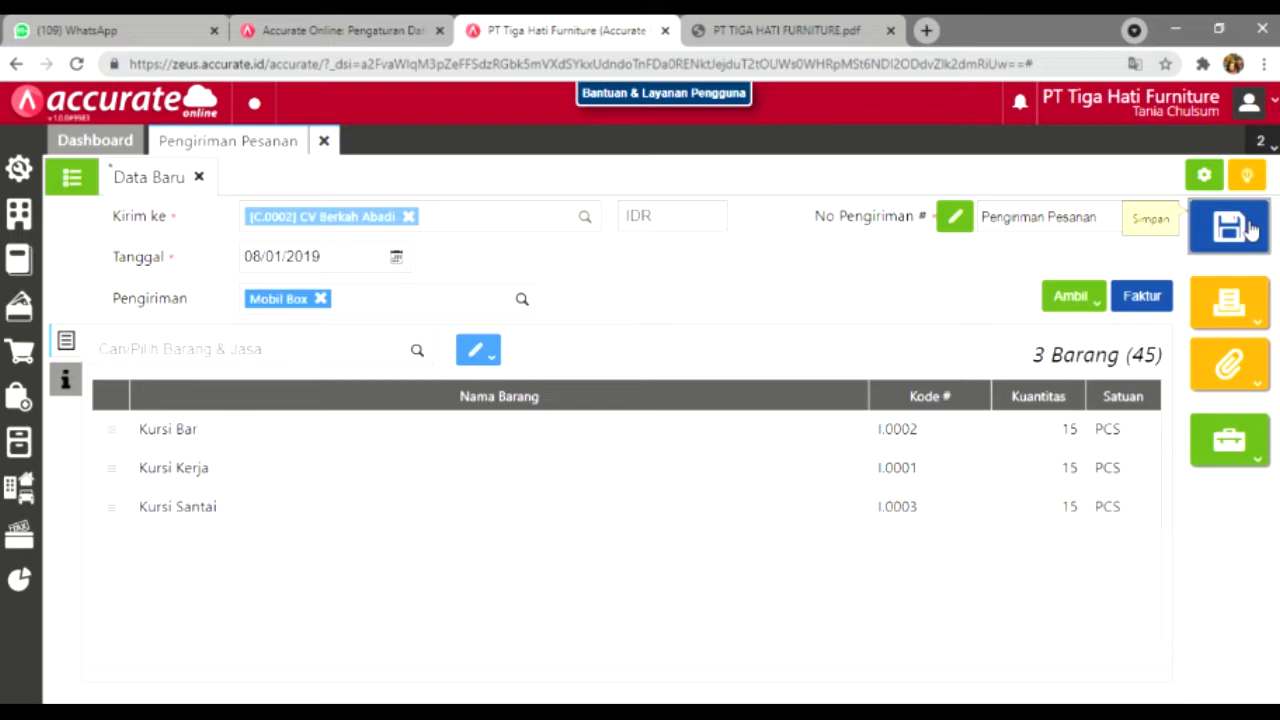
Step: Save delivery order DO.2019.01.00001, close its form and return to the assignment PDF
left_click(1238, 240)
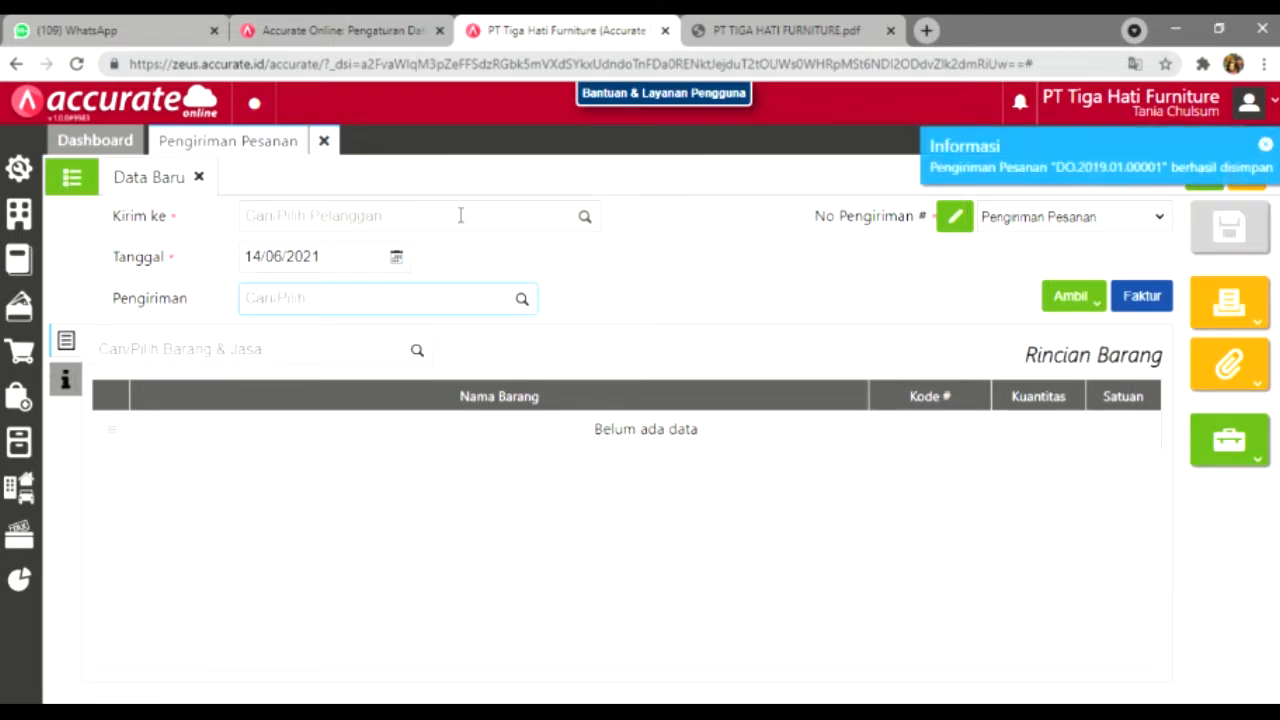
left_click(323, 141)
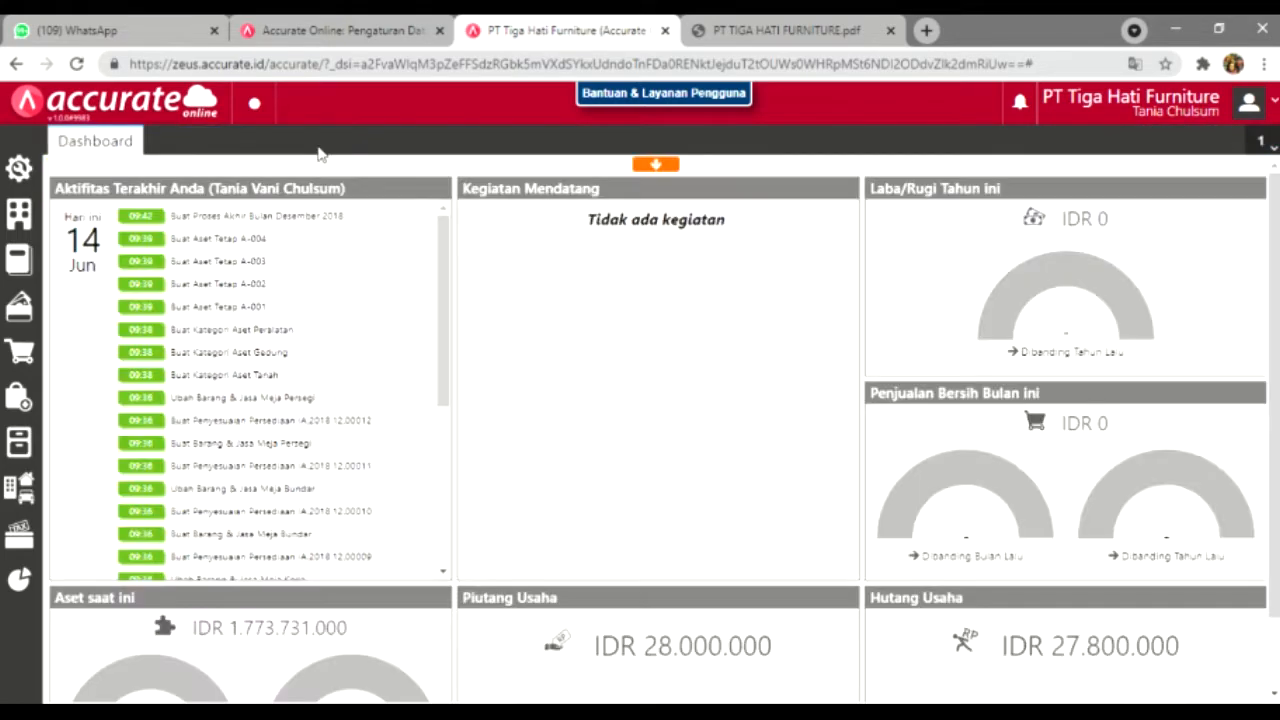
left_click(786, 30)
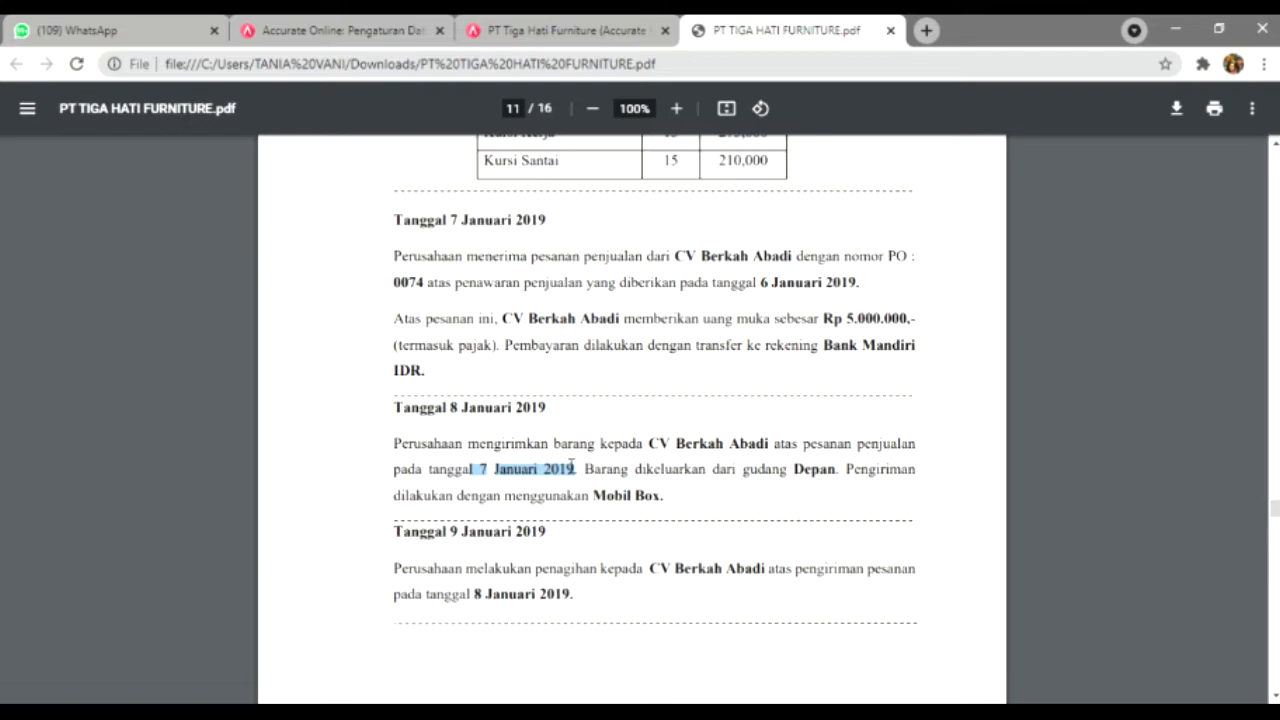
Step: Switch from the case-study PDF to the PT Tiga Hati Furniture Accurate Online tab
left_click(587, 26)
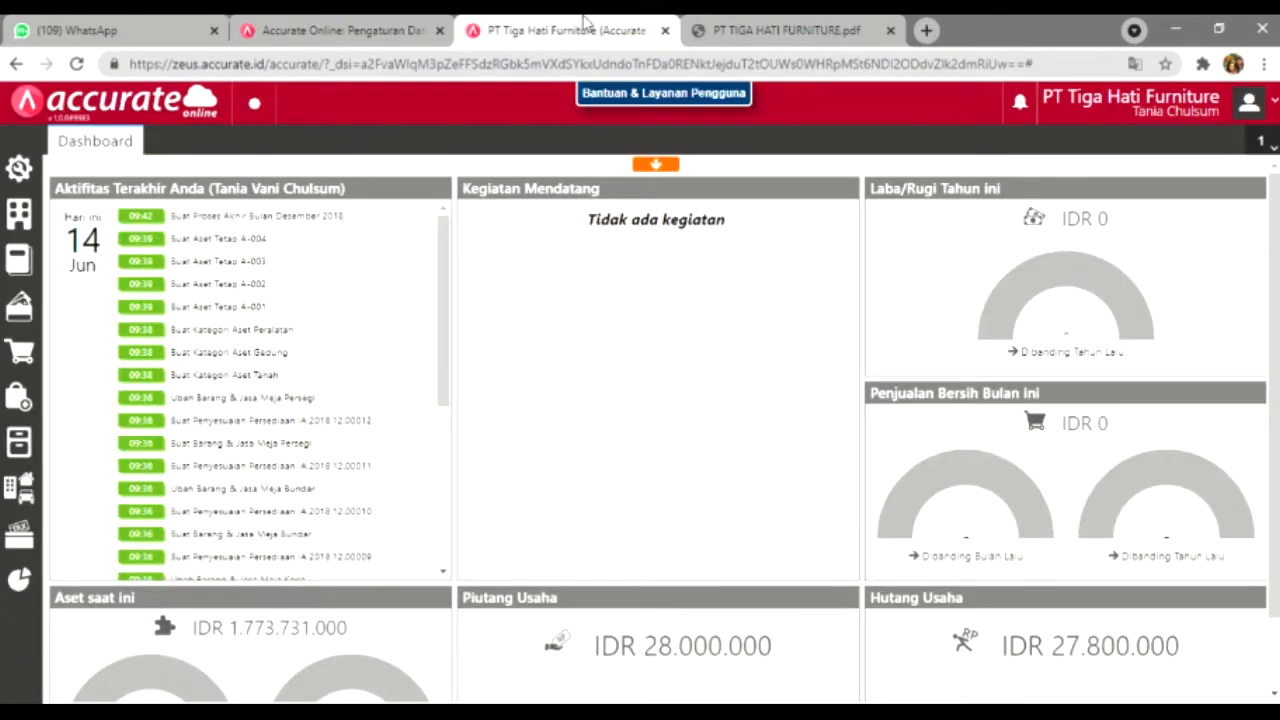
Step: Start a new sales invoice (Faktur Penjualan) for customer CV Berkah Abadi
left_click(22, 350)
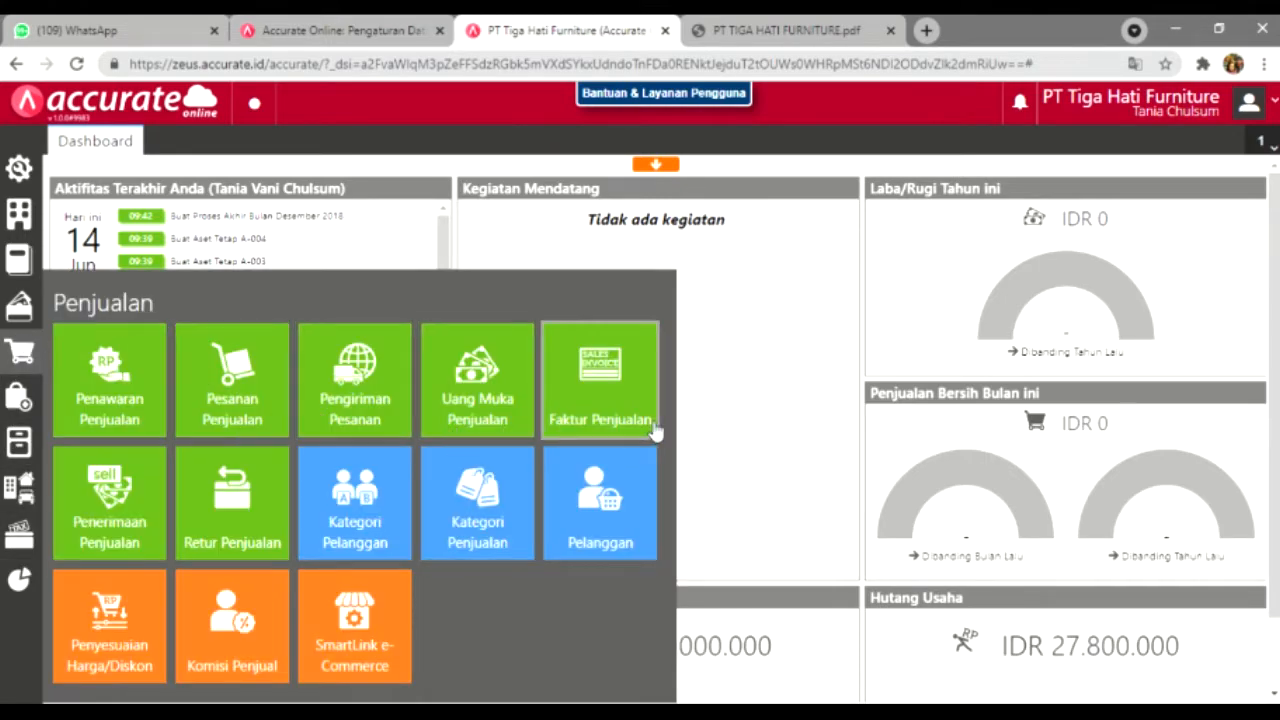
left_click(618, 405)
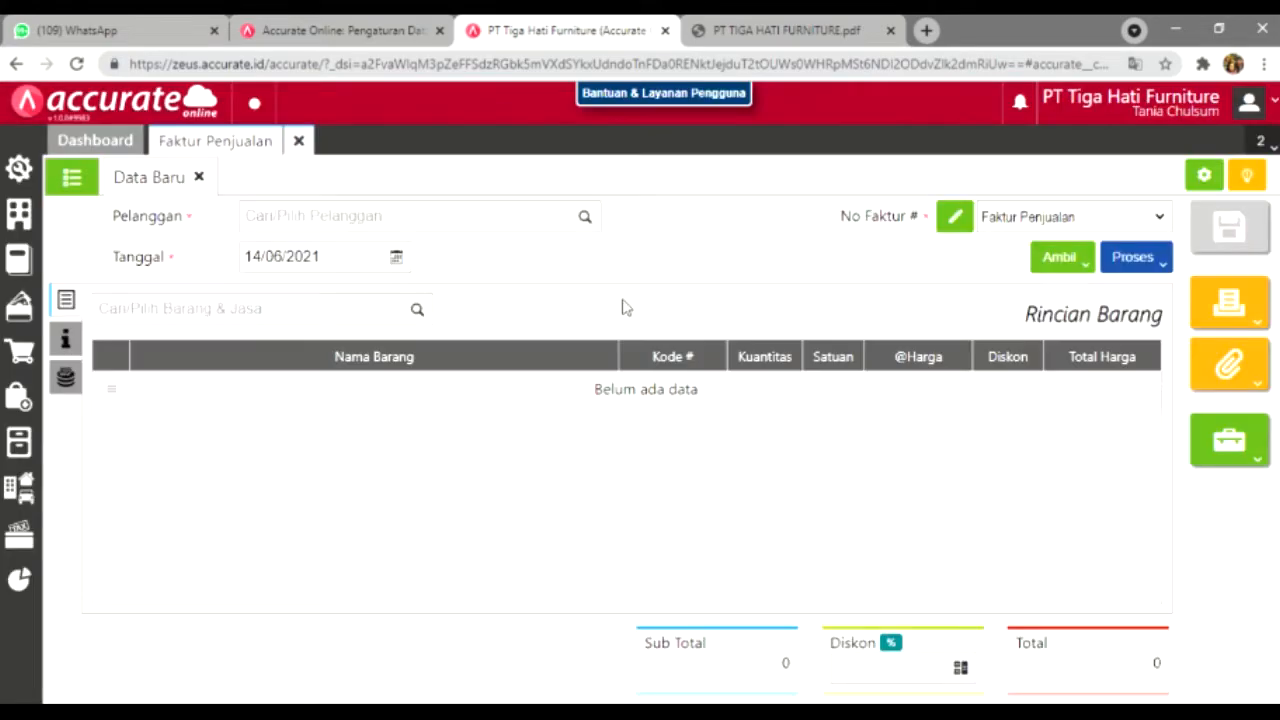
left_click(585, 216)
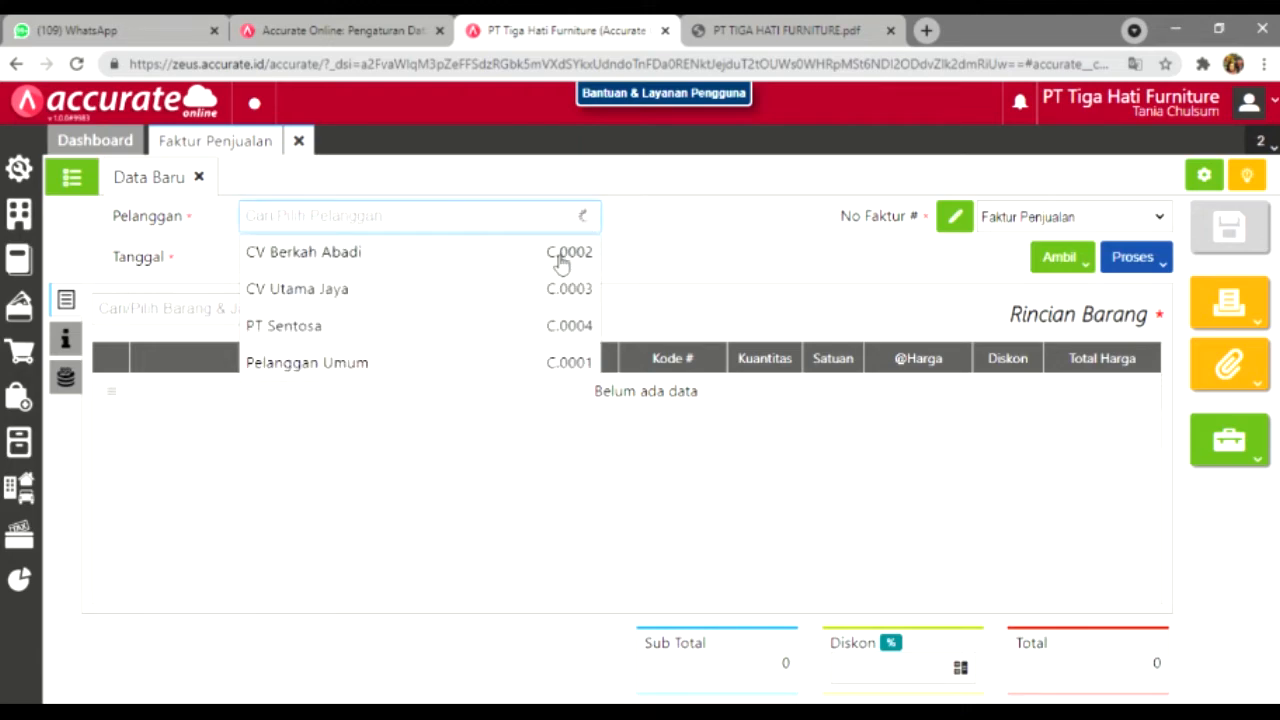
left_click(560, 254)
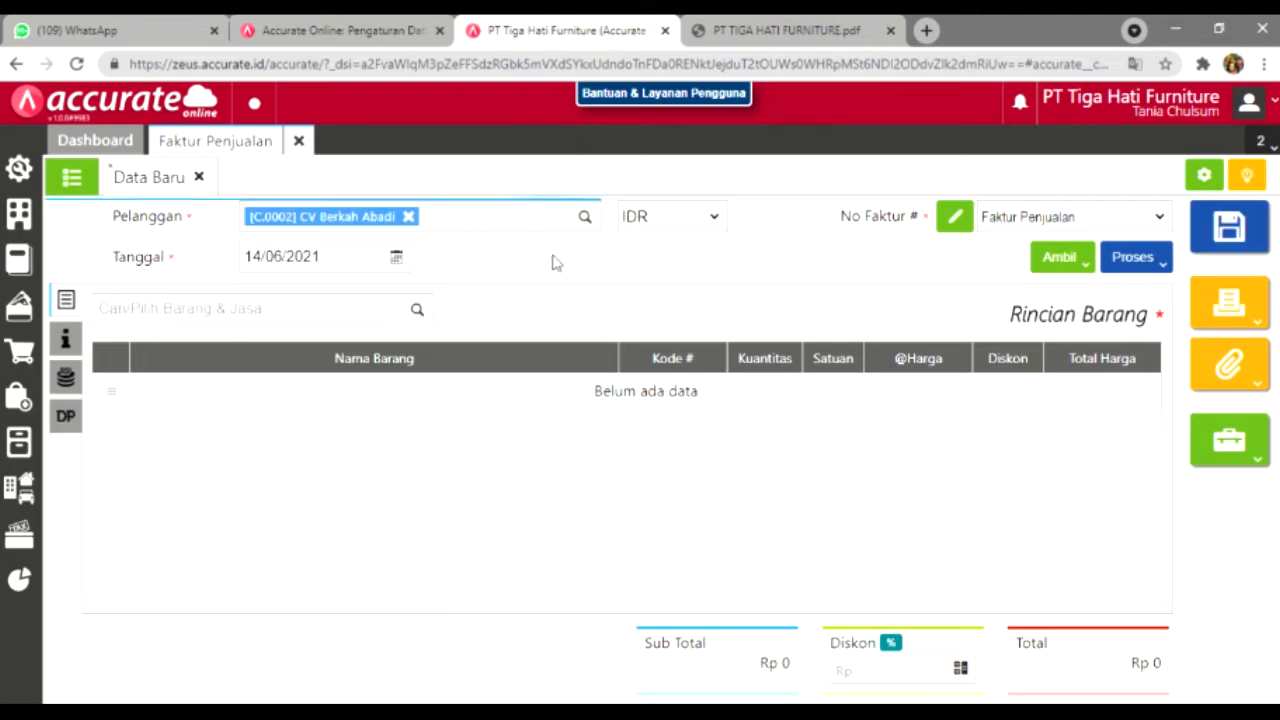
Step: Set the invoice date to 09/01/2019 and open the Ambil copy options
left_click(331, 264)
key("BackSpace")
type("09/01/")
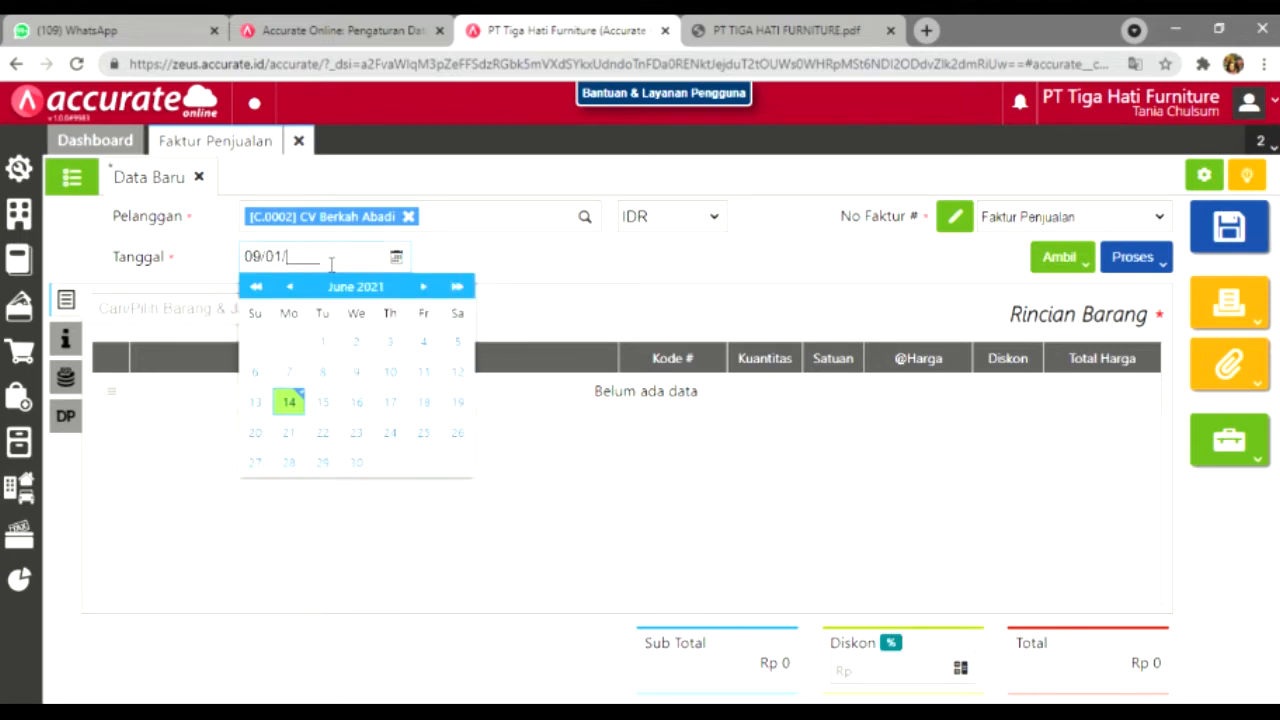
type("2019")
left_click(645, 256)
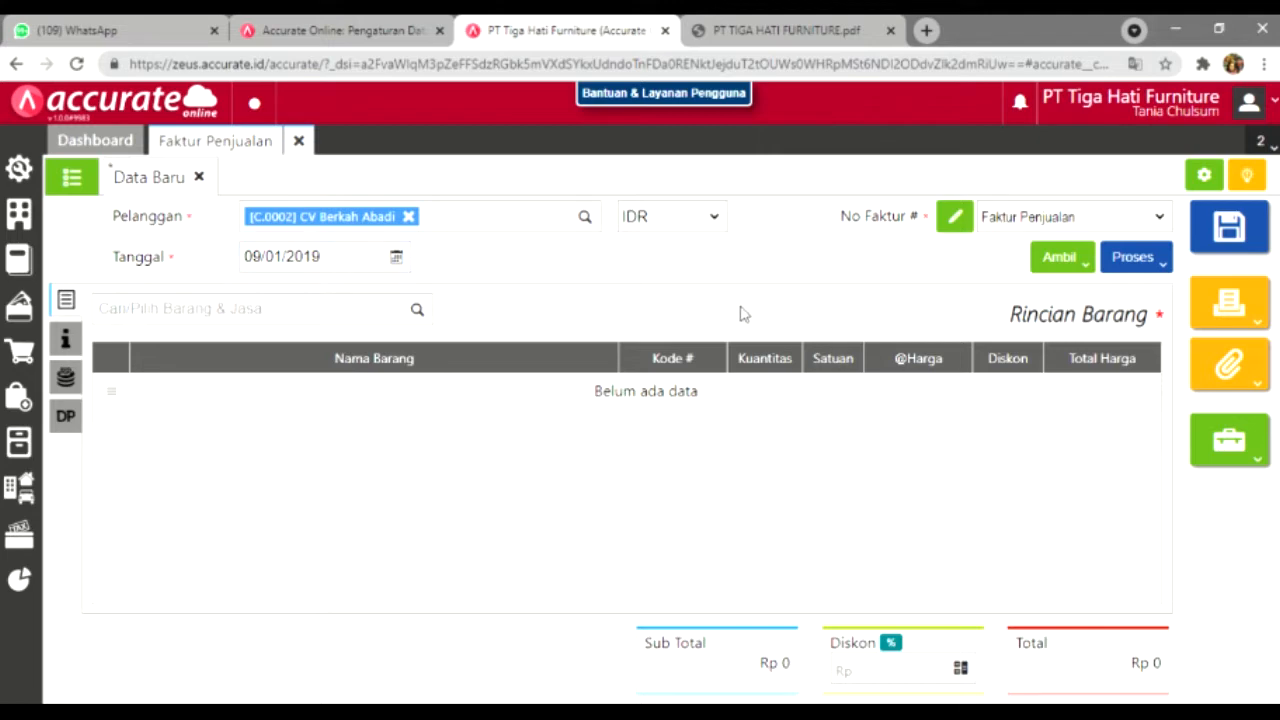
left_click(1062, 259)
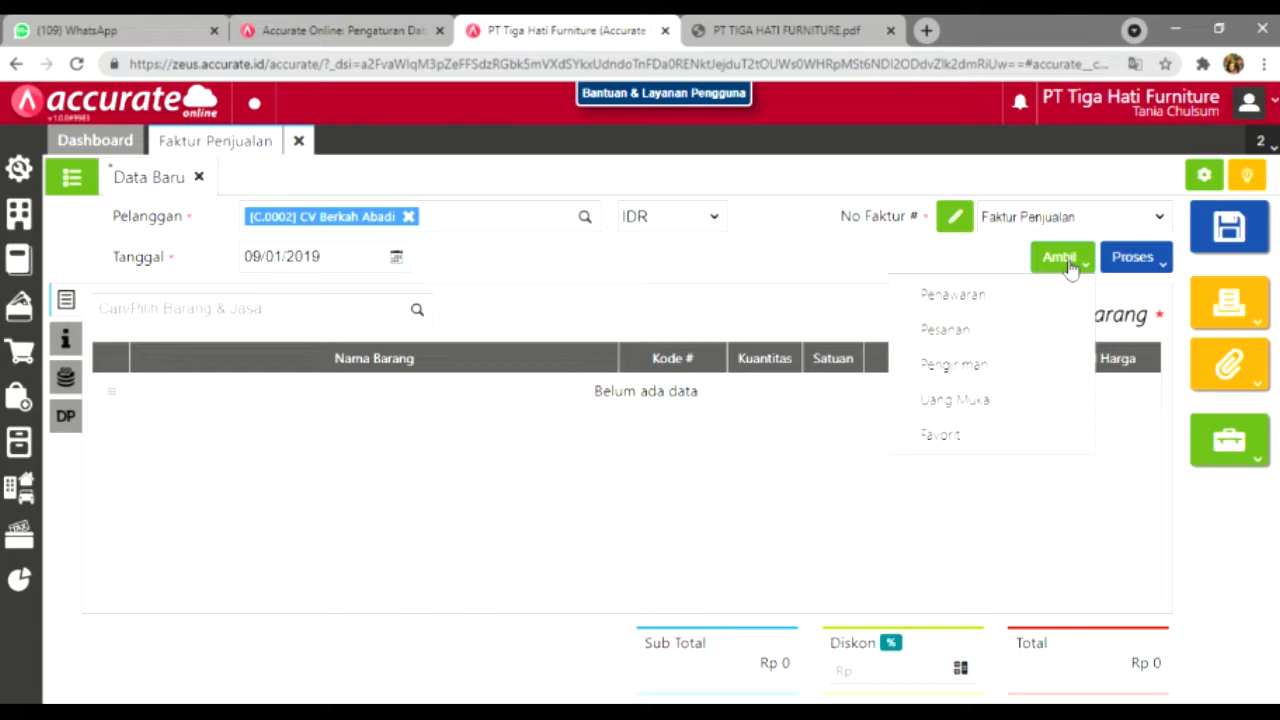
Step: Copy the delivered items of DO.2019.01.00001 into the invoice
left_click(1034, 368)
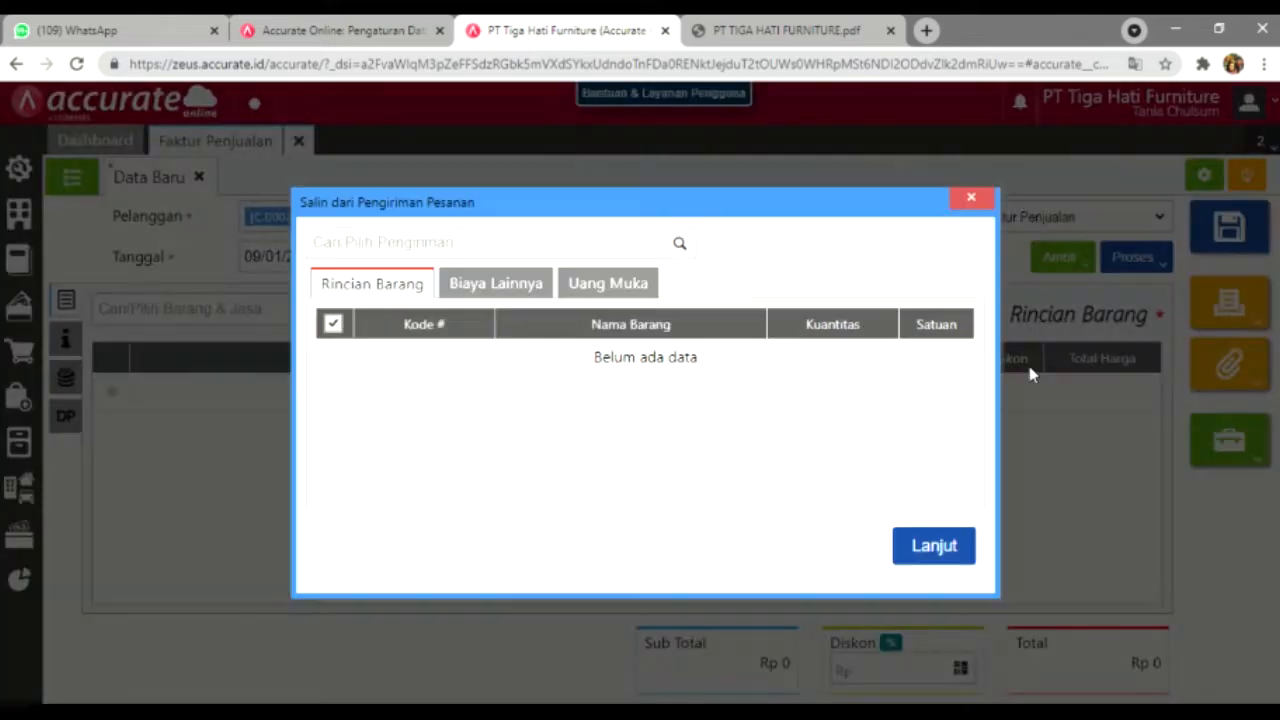
left_click(680, 245)
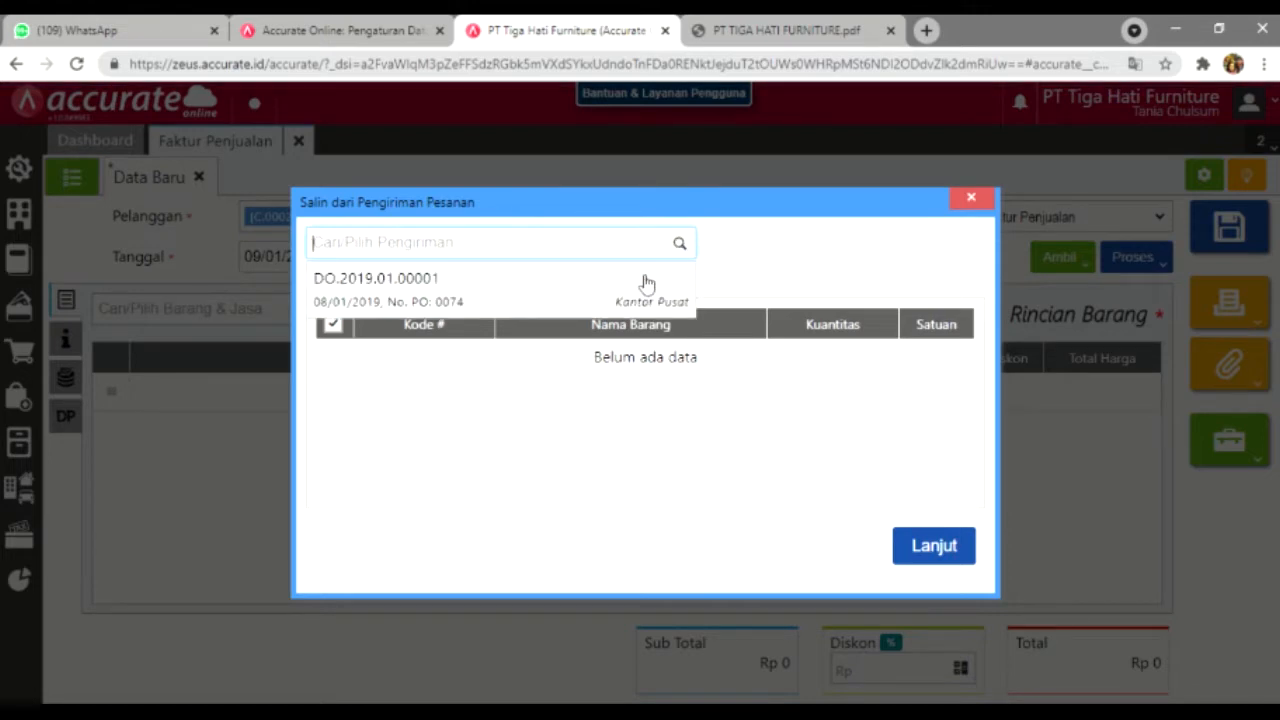
left_click(645, 284)
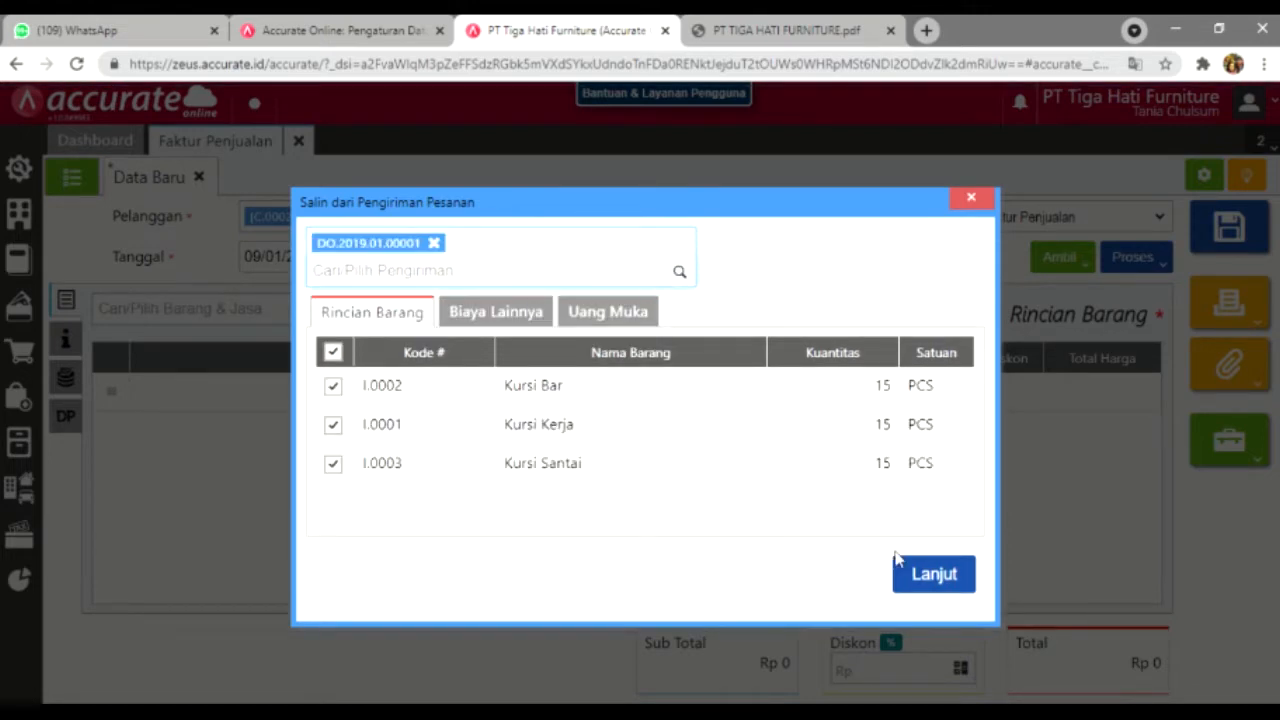
left_click(930, 575)
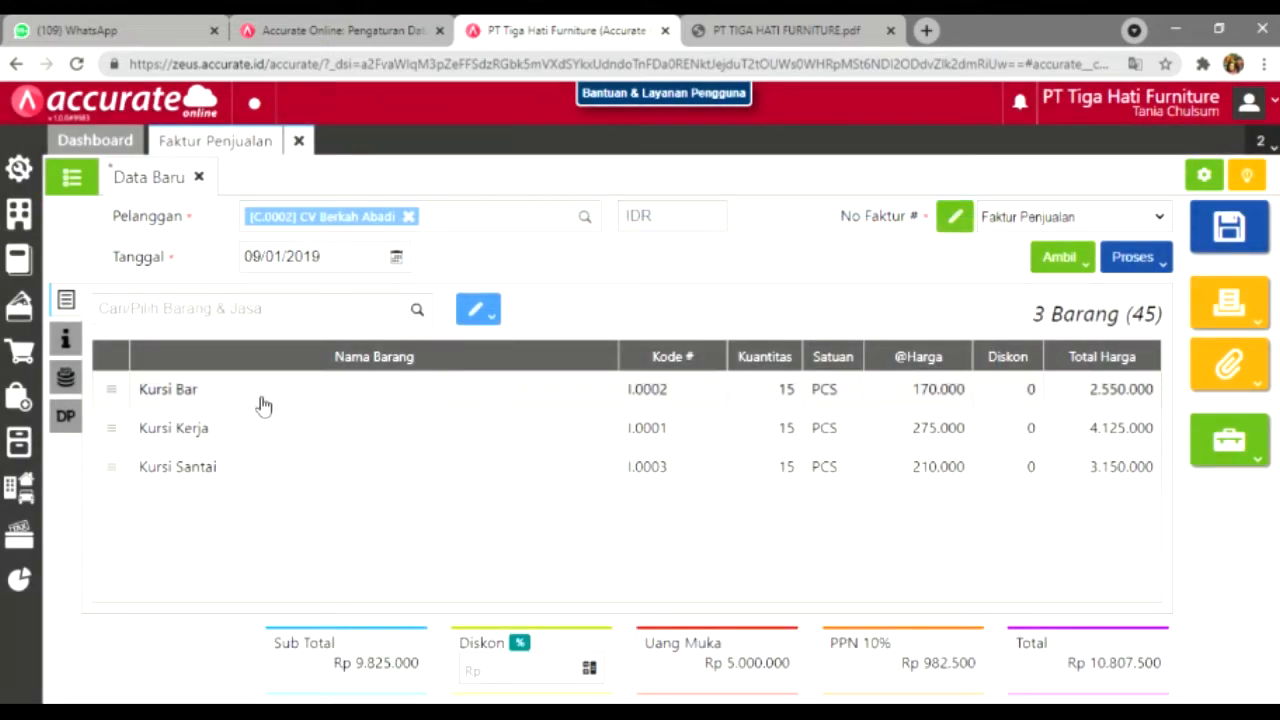
Step: Review the Info lainnya, Biaya Lainnya and Rp 5.000.000 down payment sections, then return to items
left_click(63, 338)
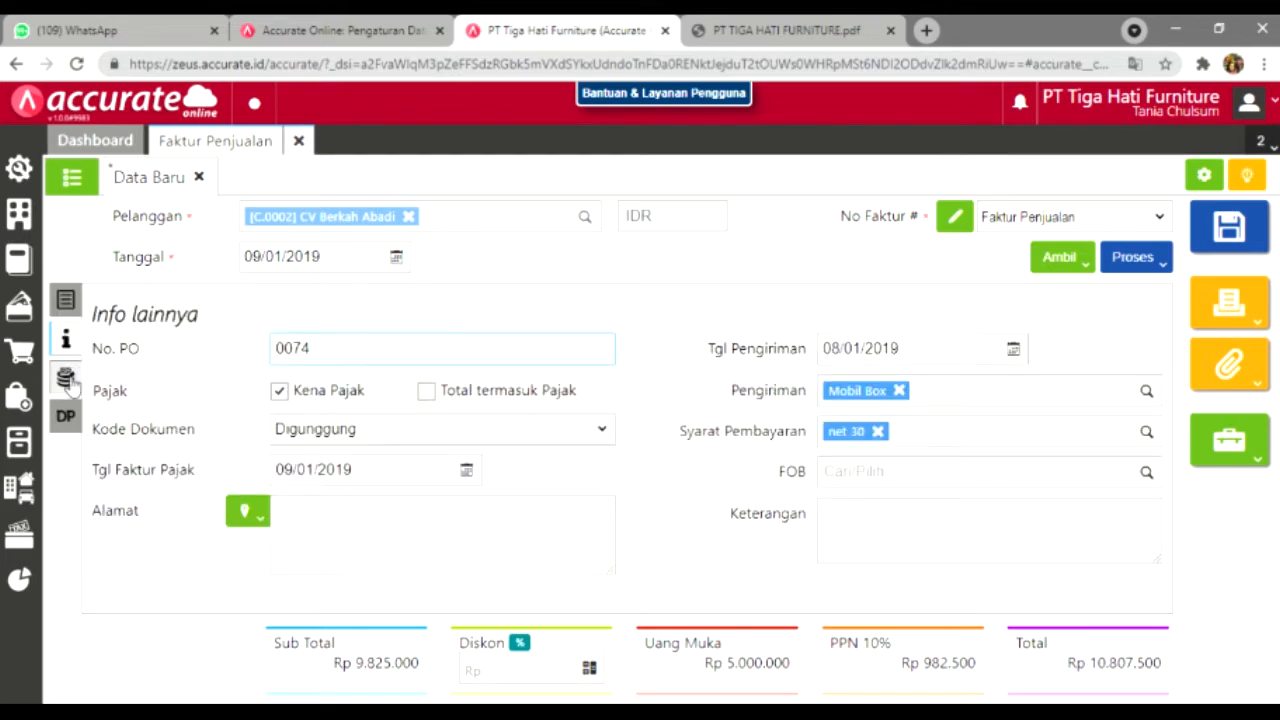
left_click(66, 377)
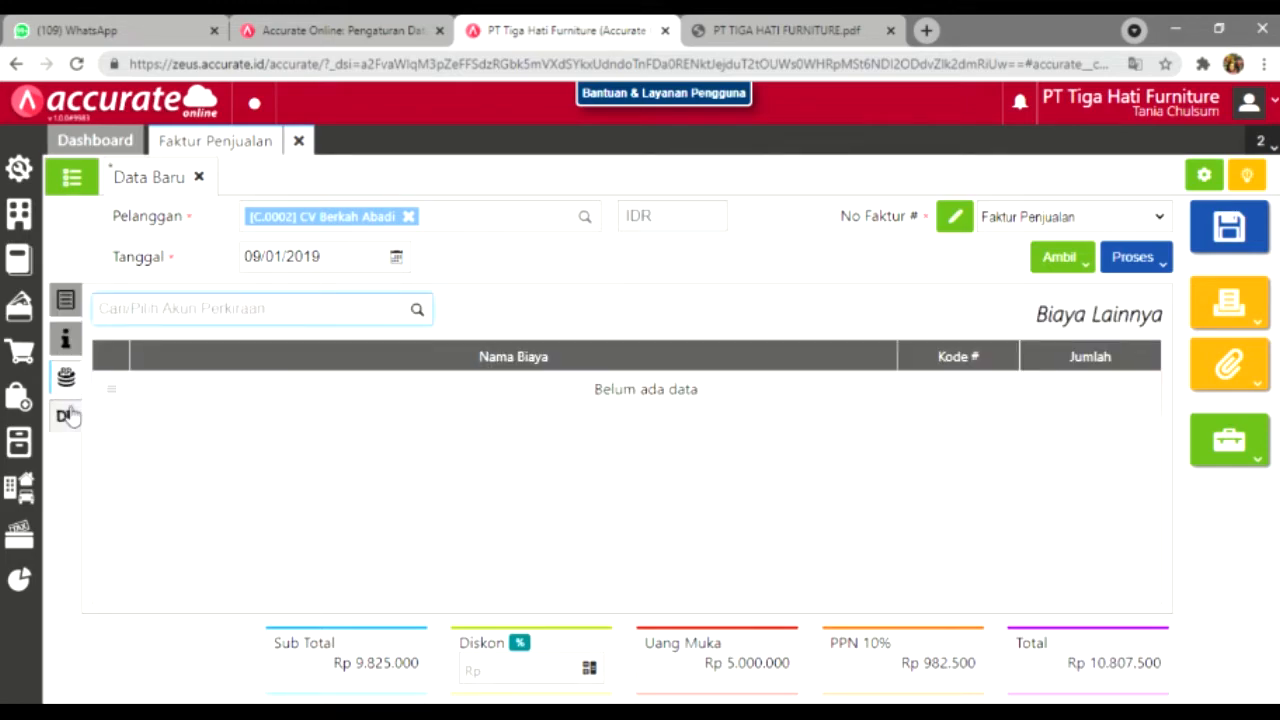
left_click(66, 415)
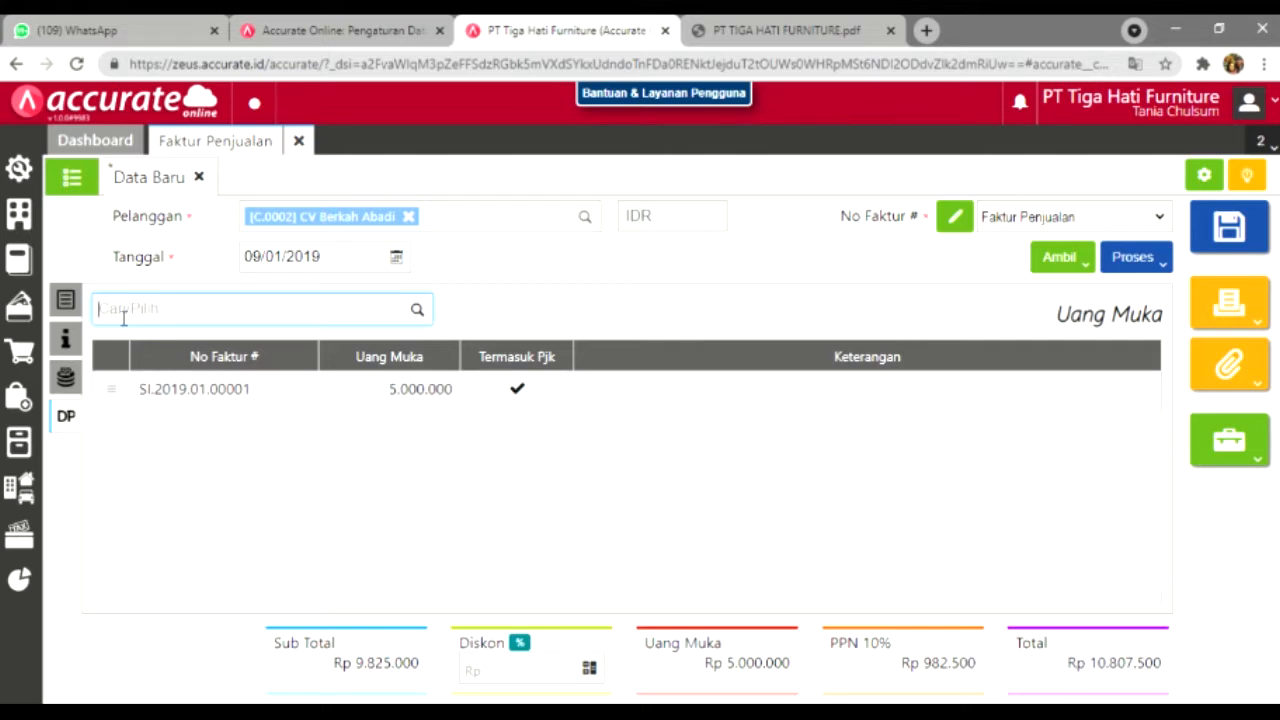
left_click(80, 310)
left_click(72, 303)
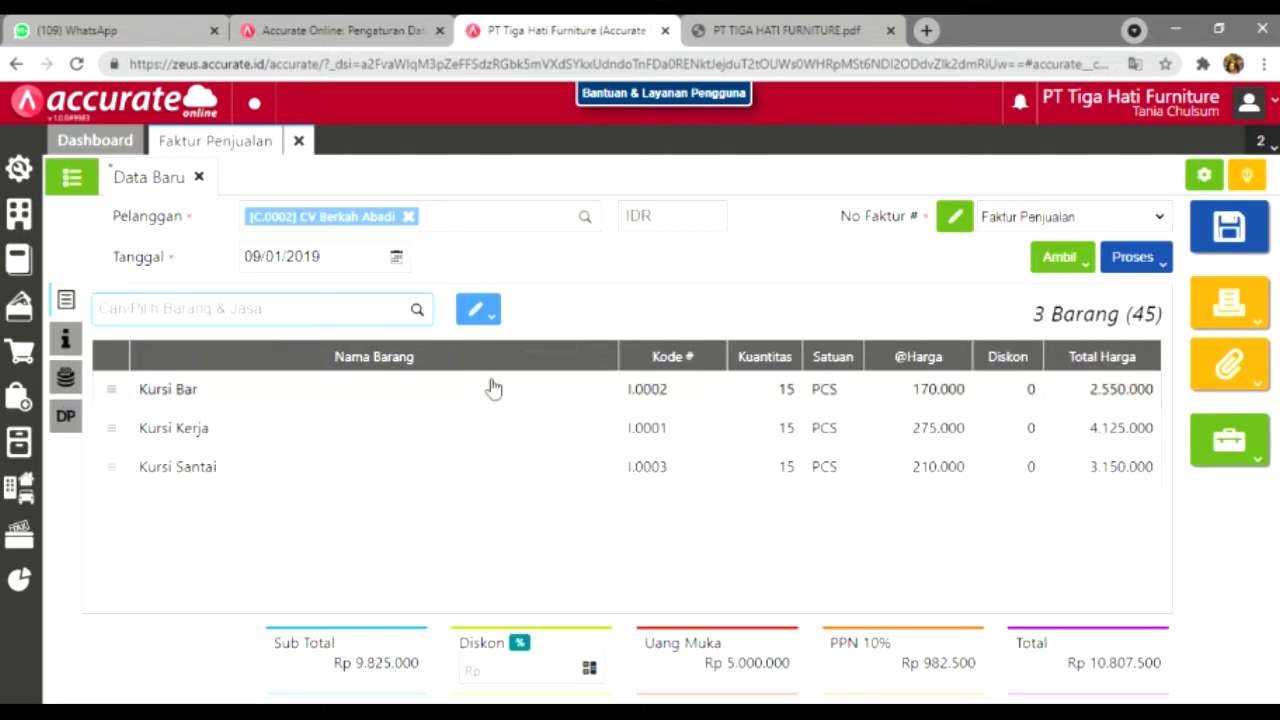
Step: Check the Kursi Bar line details, then save the invoice as SI.2019.01.00002
left_click(478, 312)
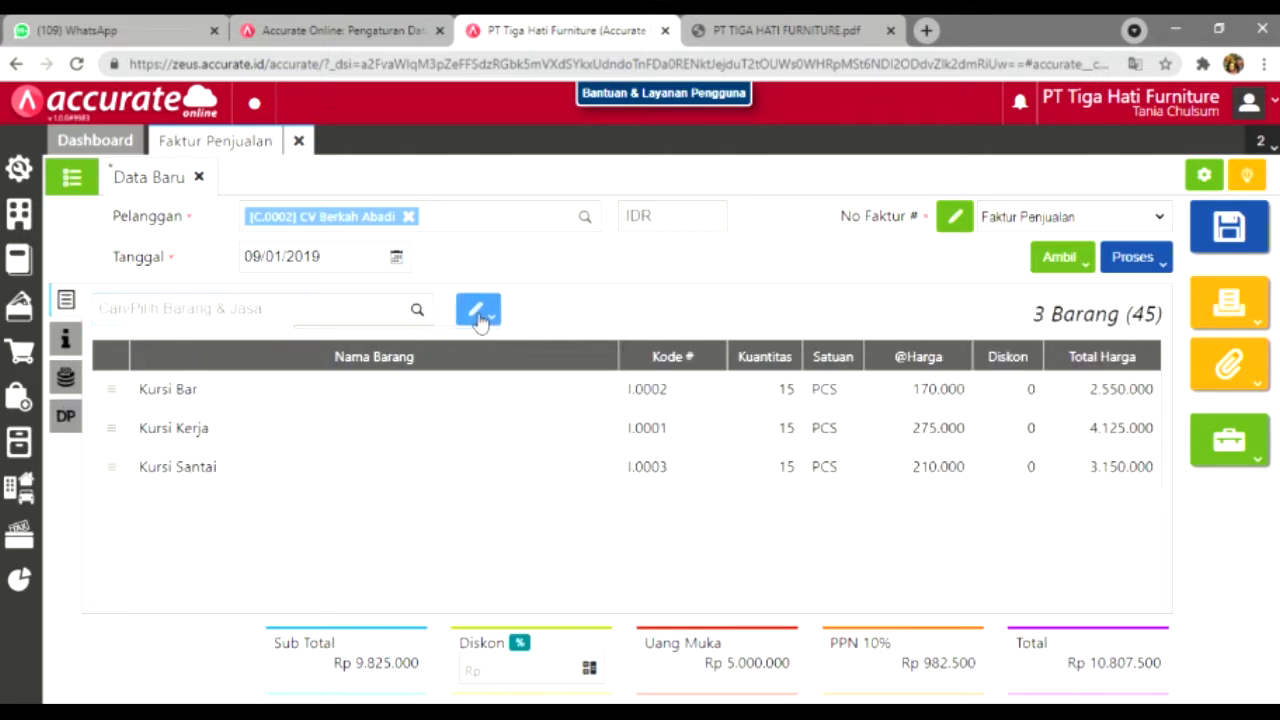
left_click(573, 408)
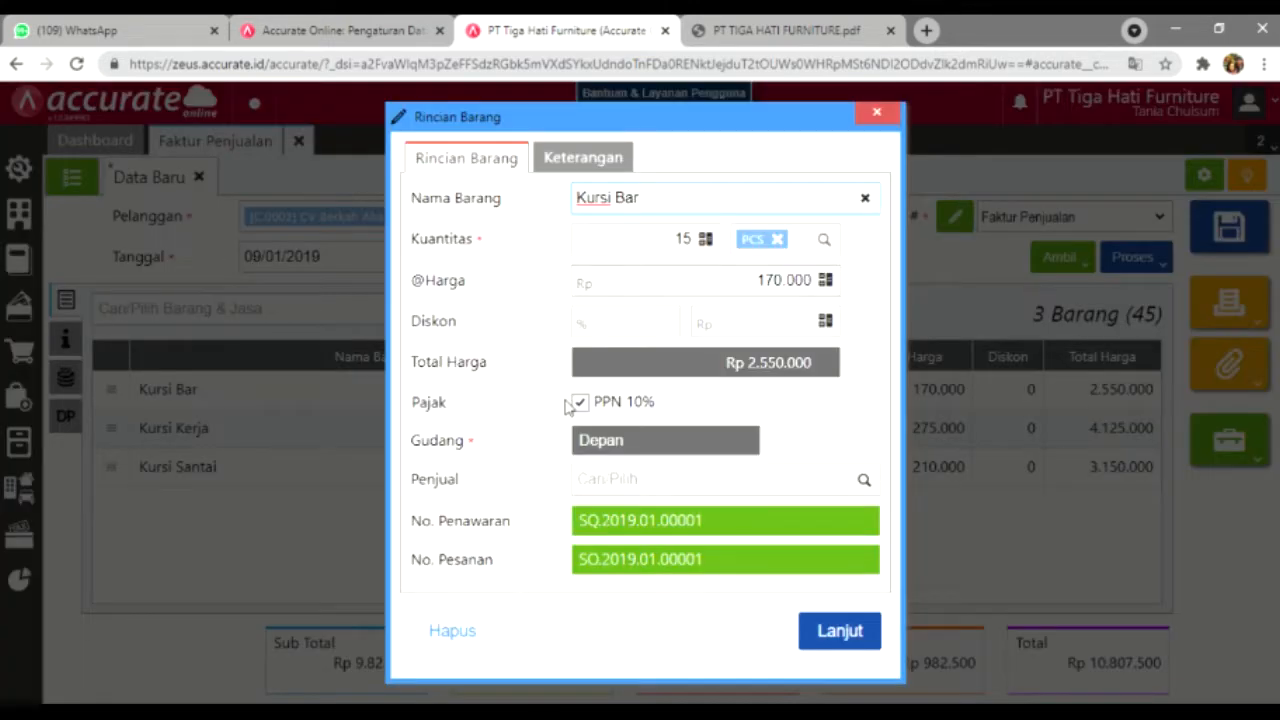
left_click(899, 117)
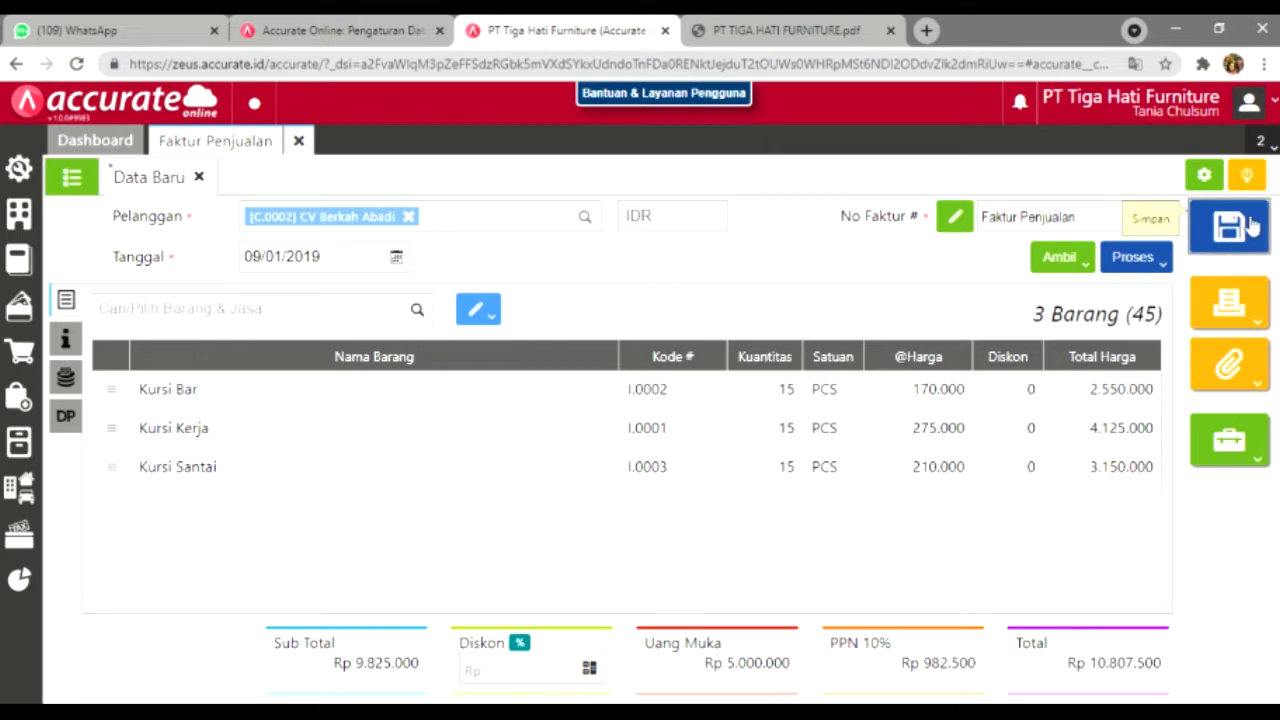
left_click(1240, 228)
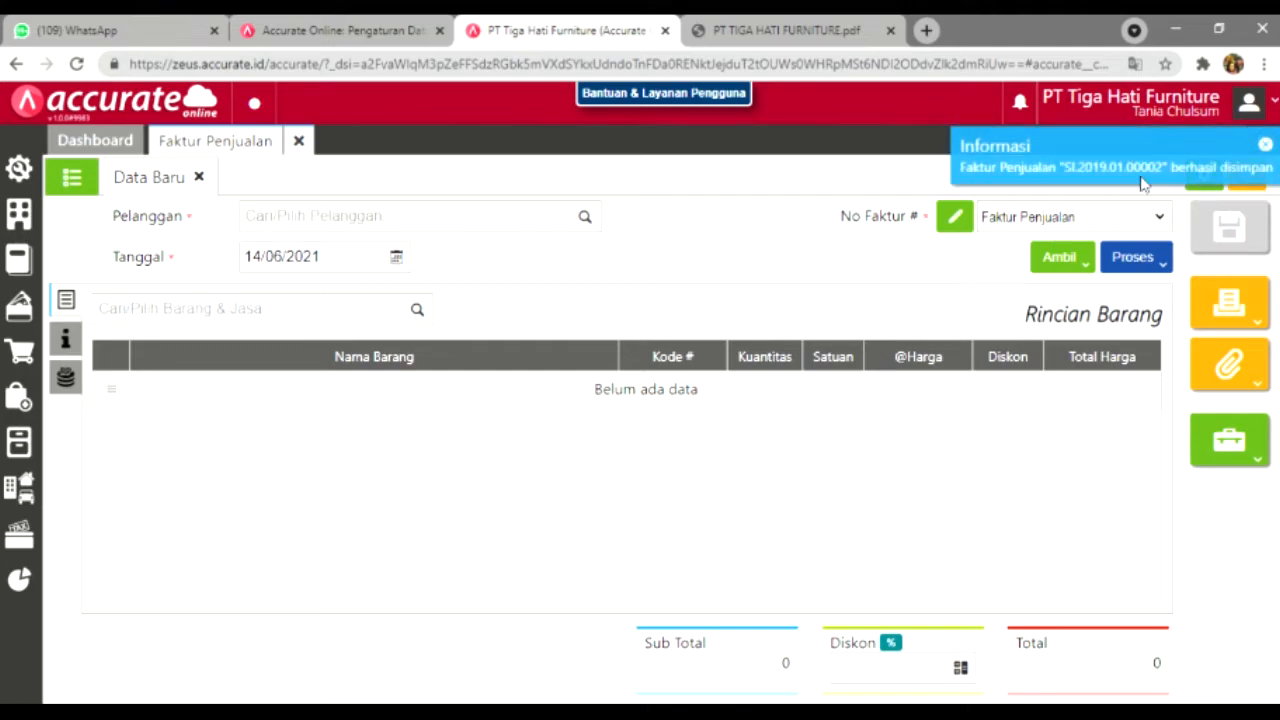
key("alt+Tab")
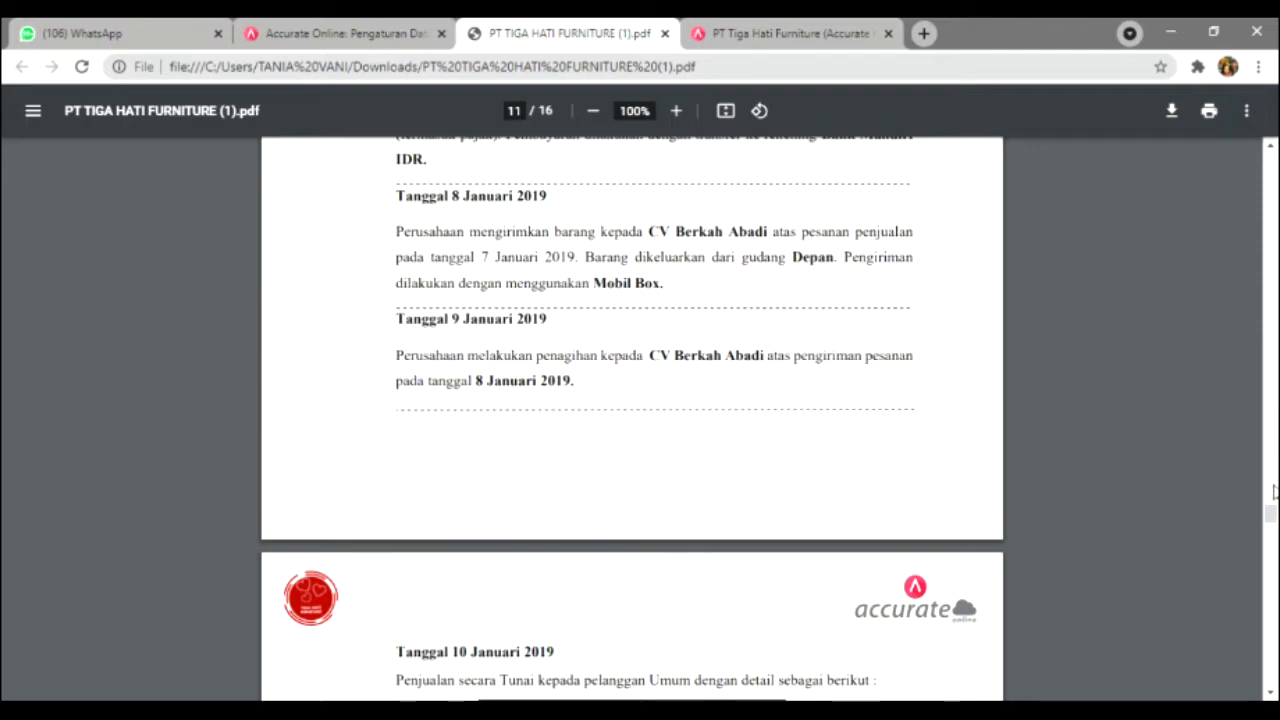
Step: Read the 10 January 2019 cash sale on page 12, then go back to Accurate Online
left_click_drag(1270, 512, 1272, 523)
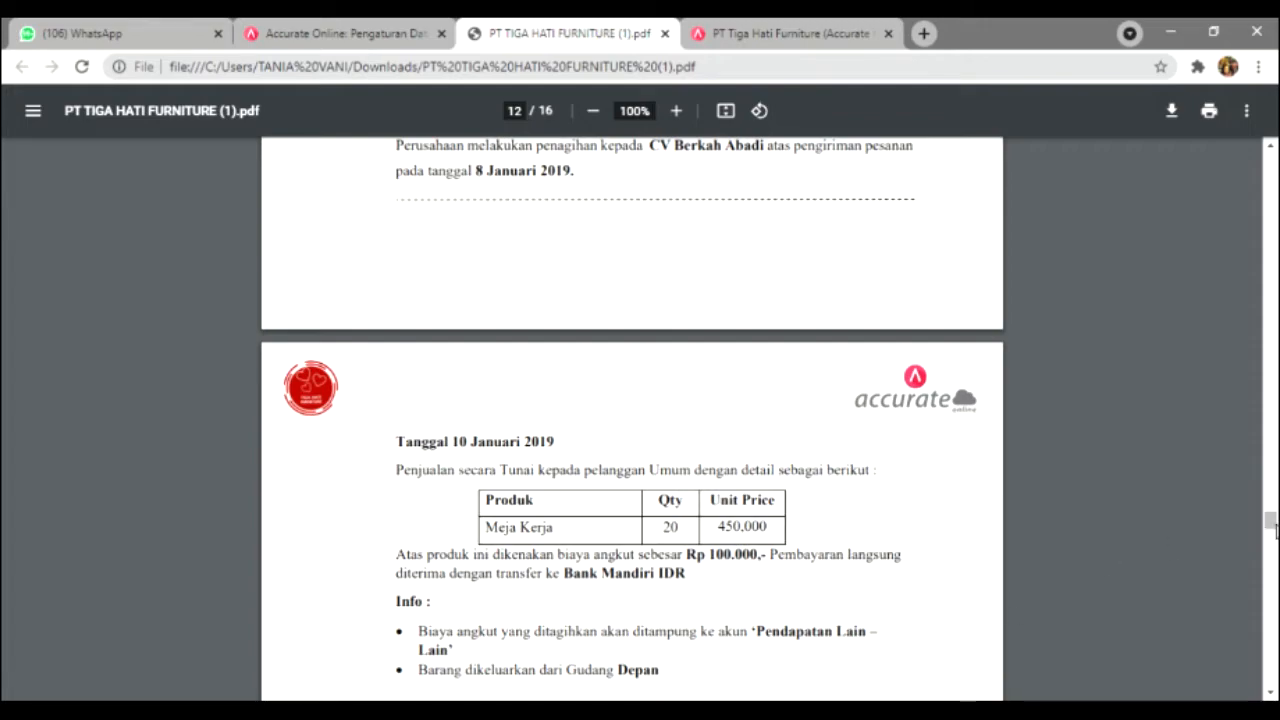
scroll(1275, 530, "down", 1)
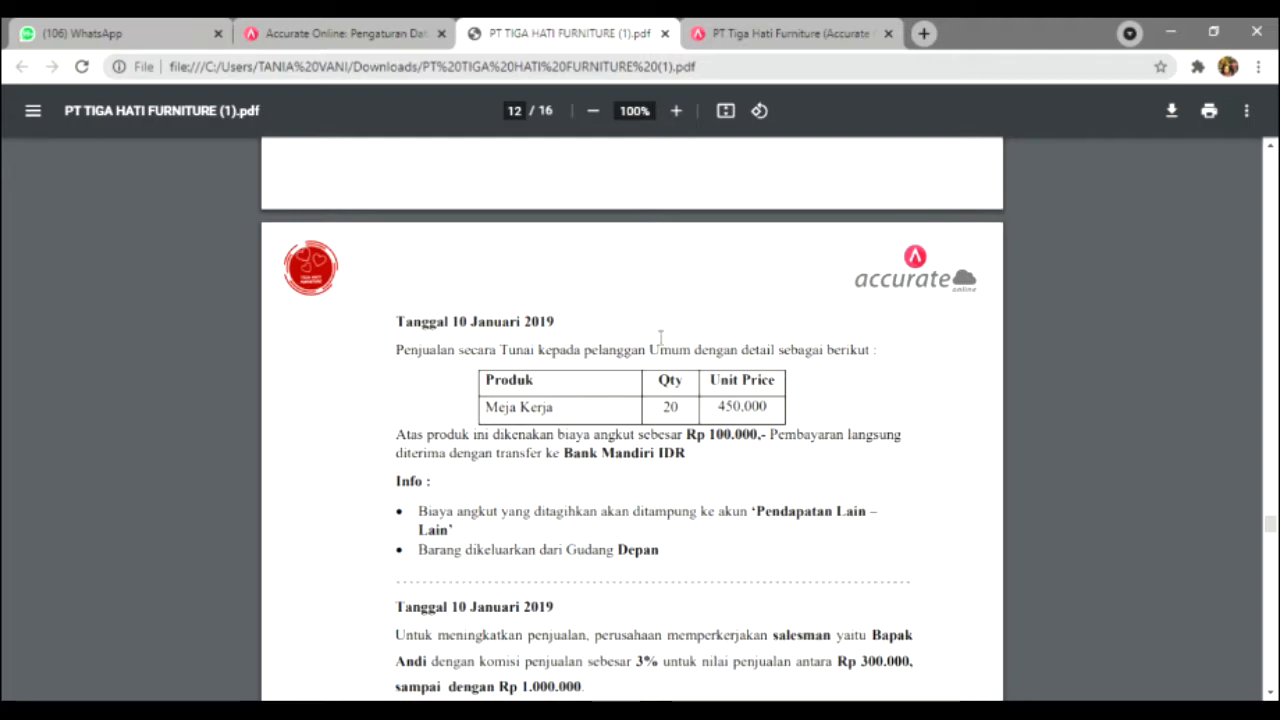
left_click(820, 25)
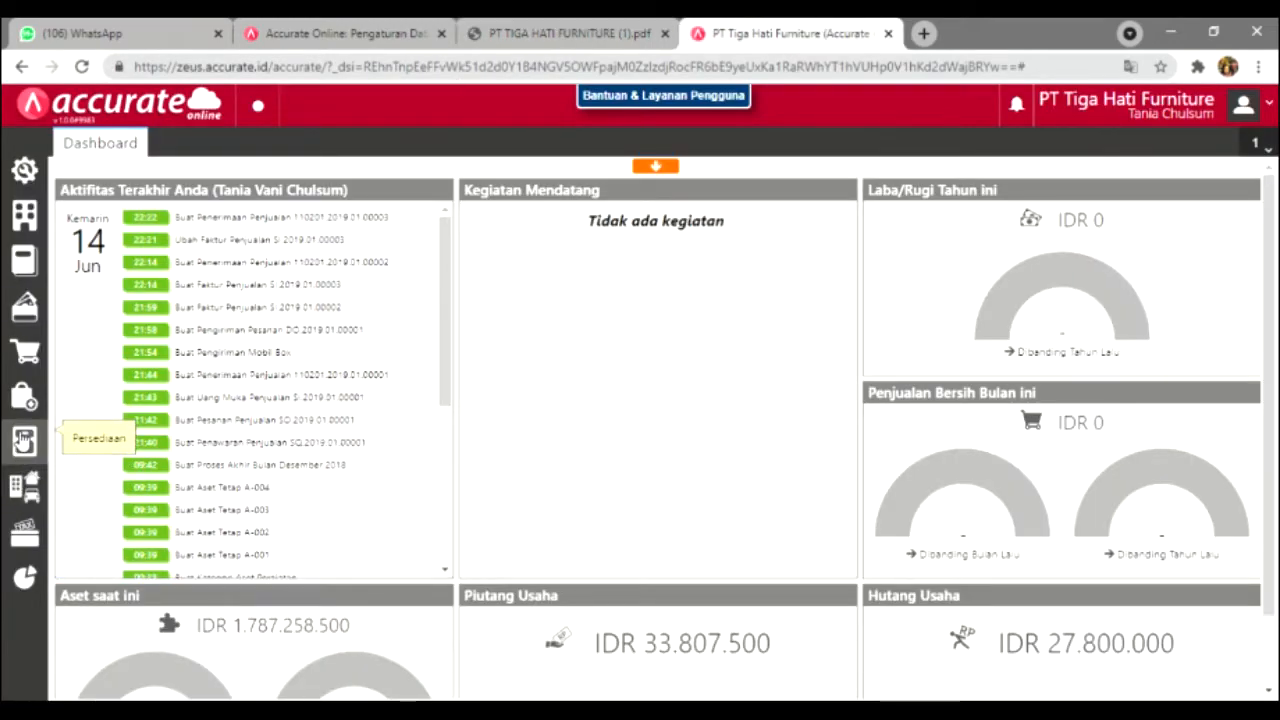
Step: Create a new sales invoice for Pelanggan Umum and enter the date 10/01/2019
left_click(24, 358)
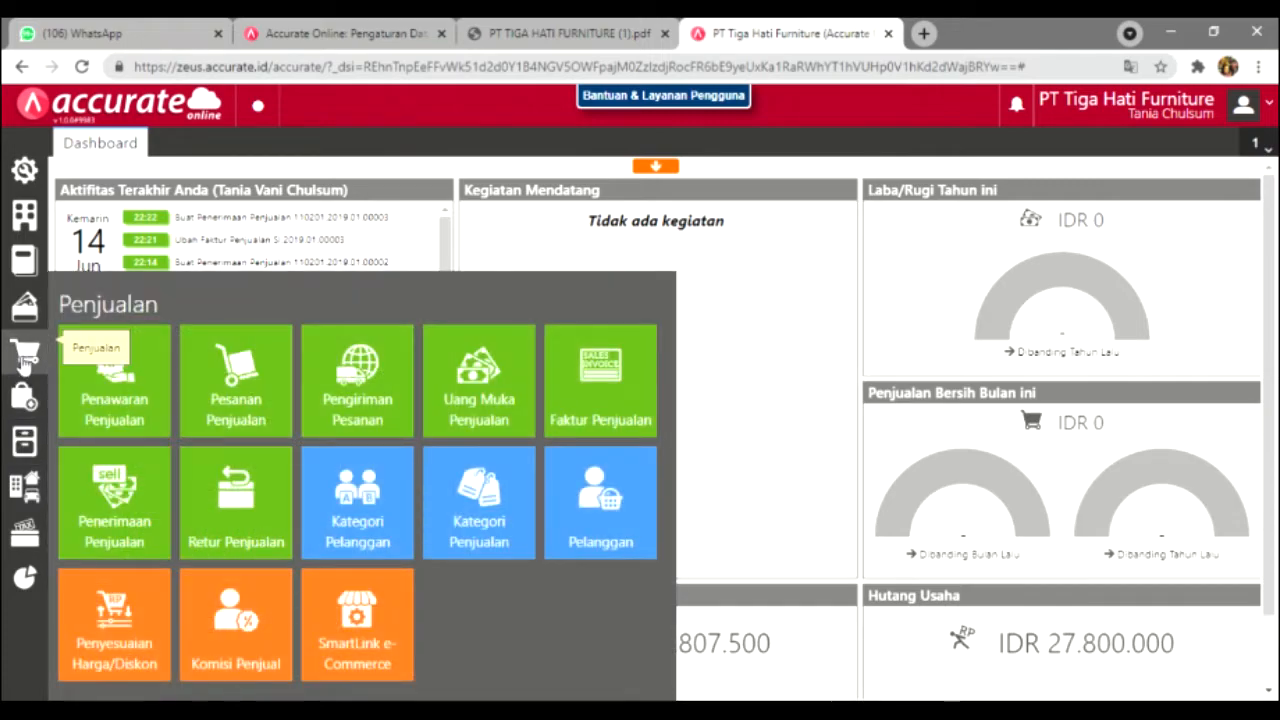
left_click(594, 421)
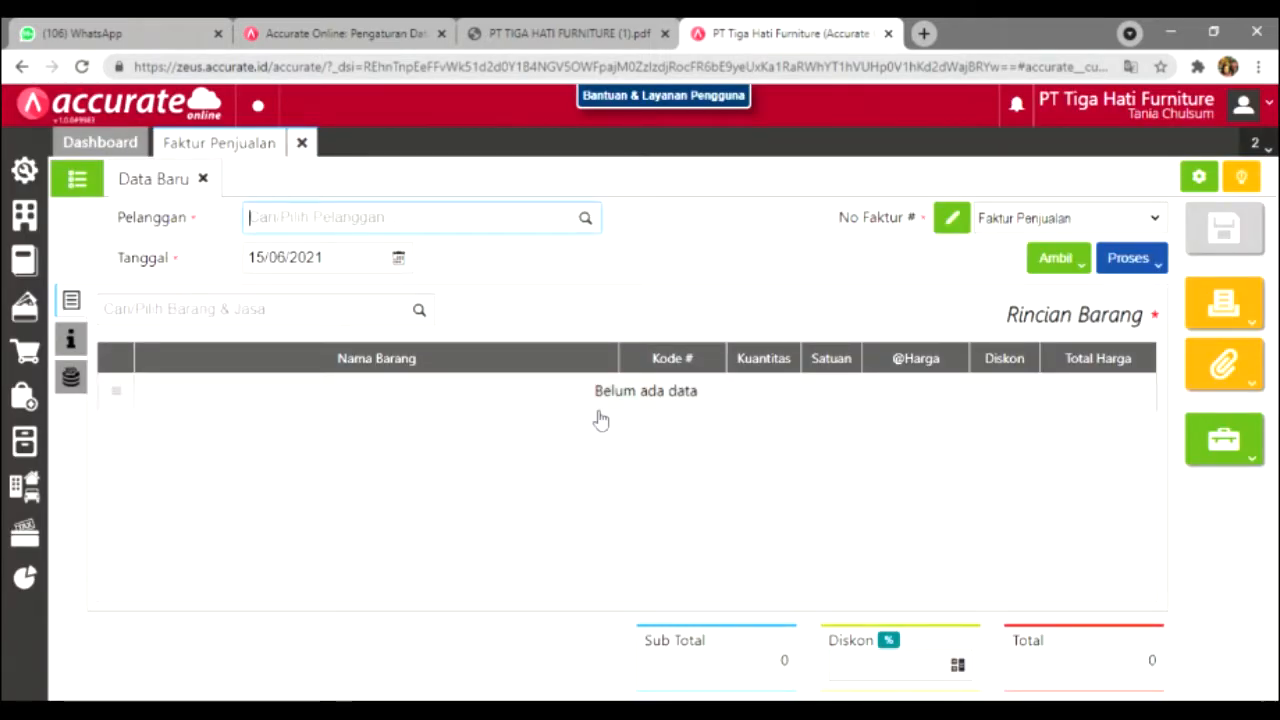
left_click(588, 220)
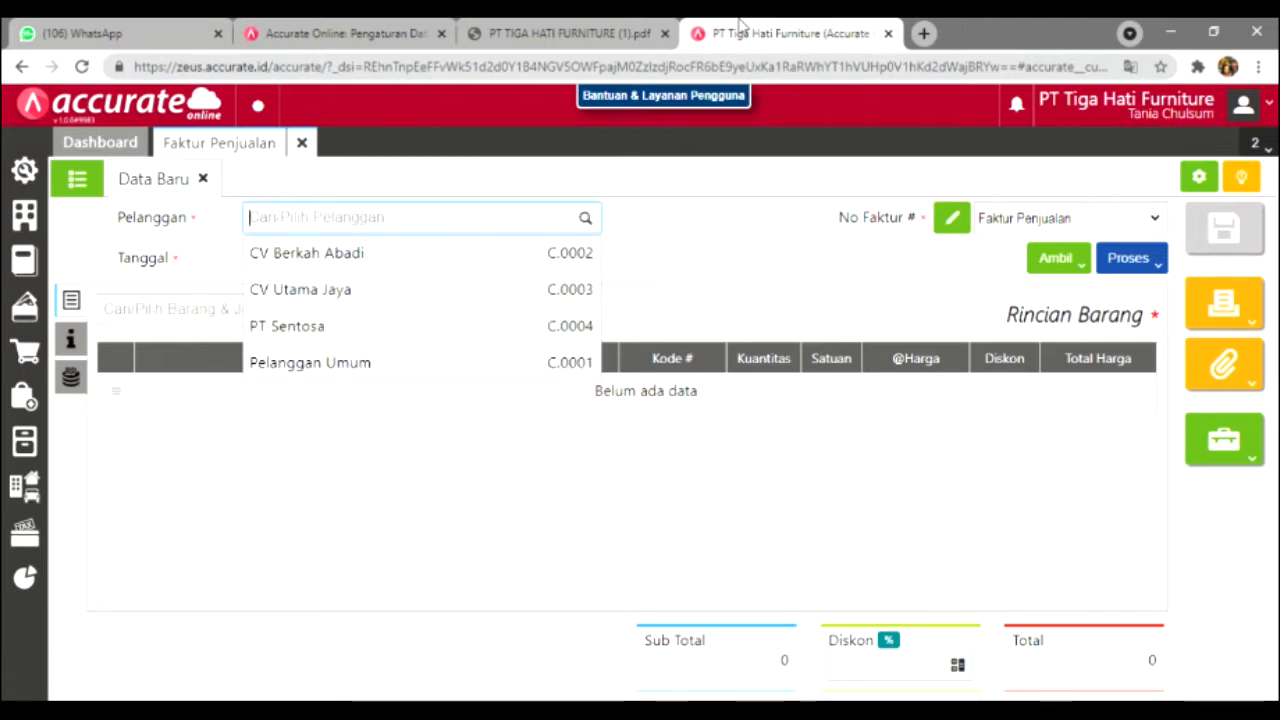
left_click(620, 33)
left_click(768, 30)
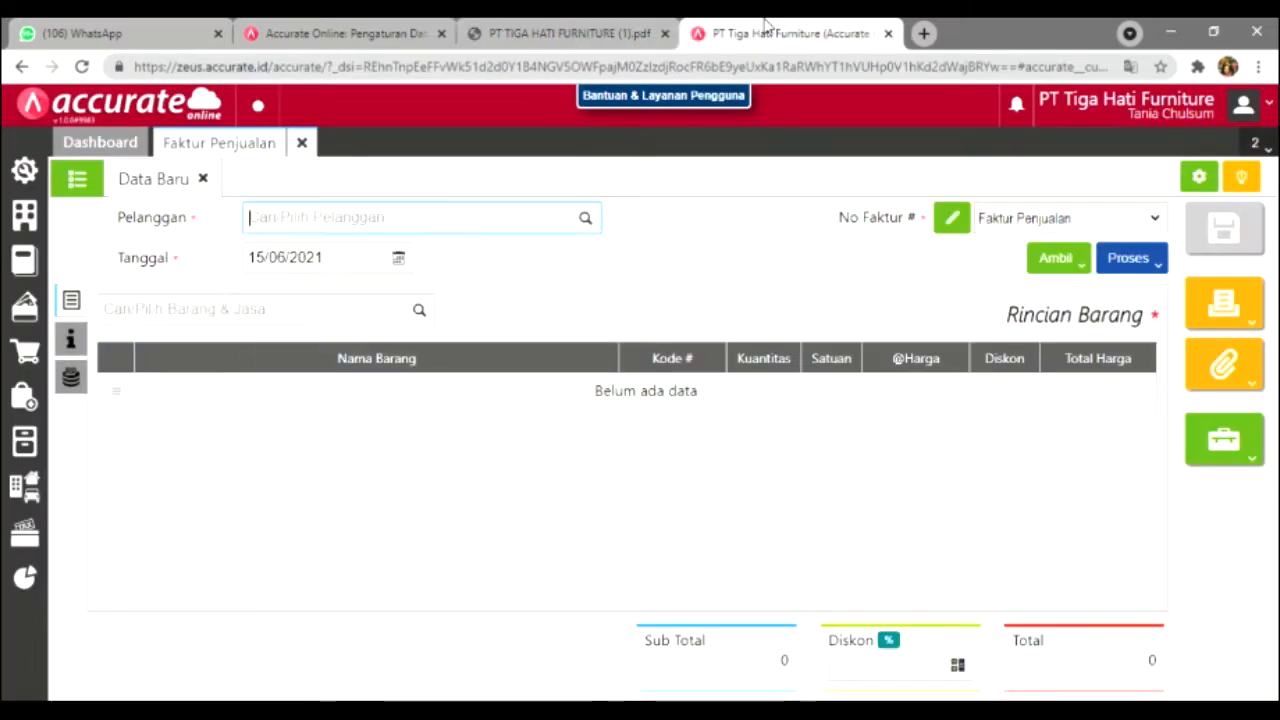
left_click(586, 219)
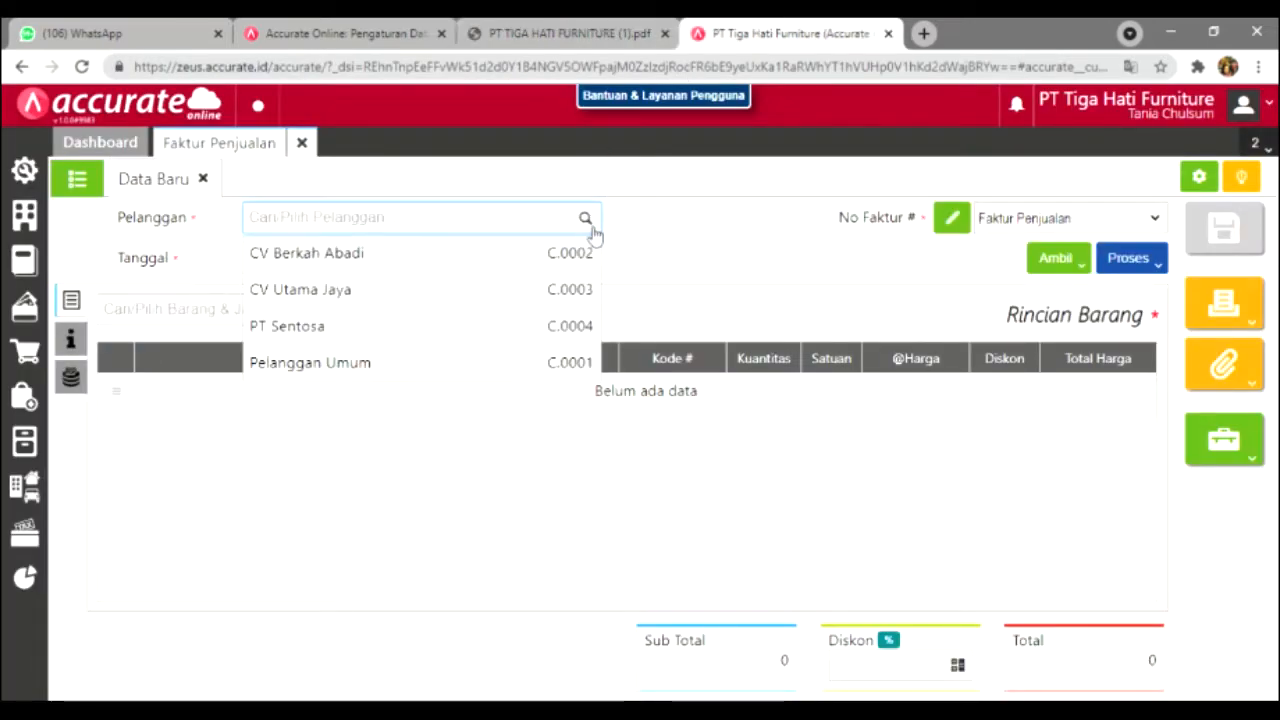
left_click(501, 360)
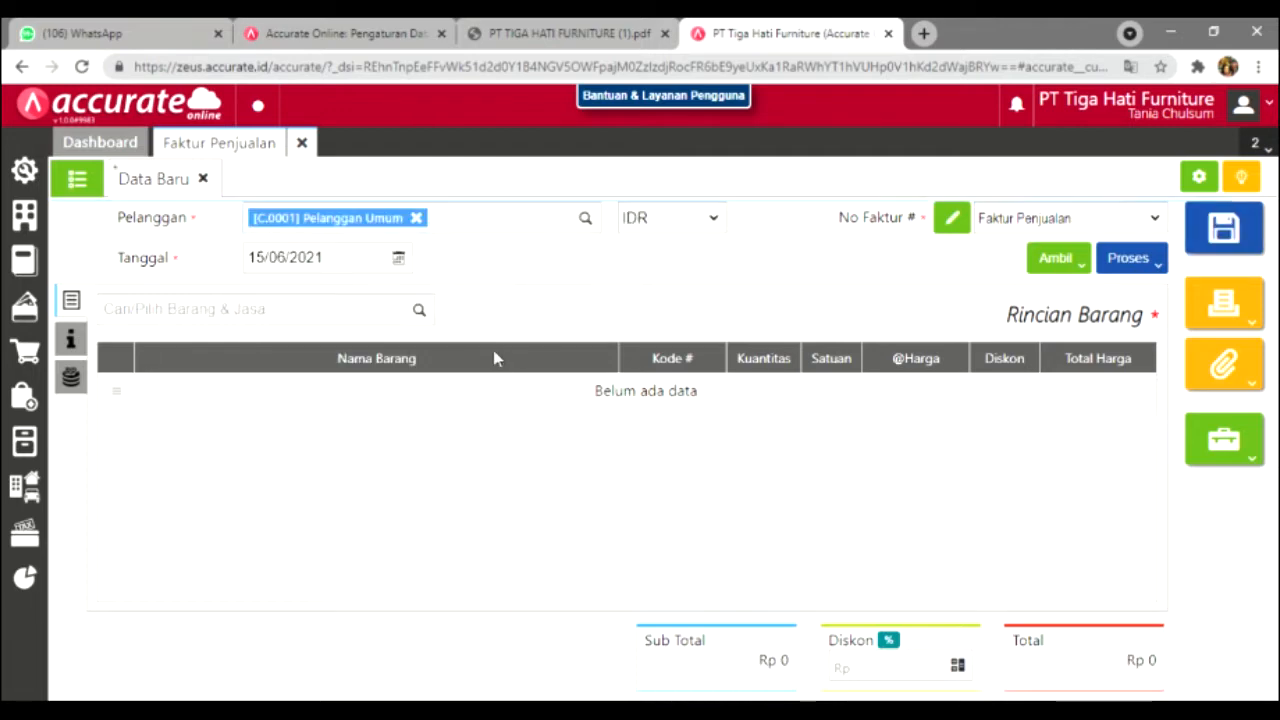
left_click(367, 268)
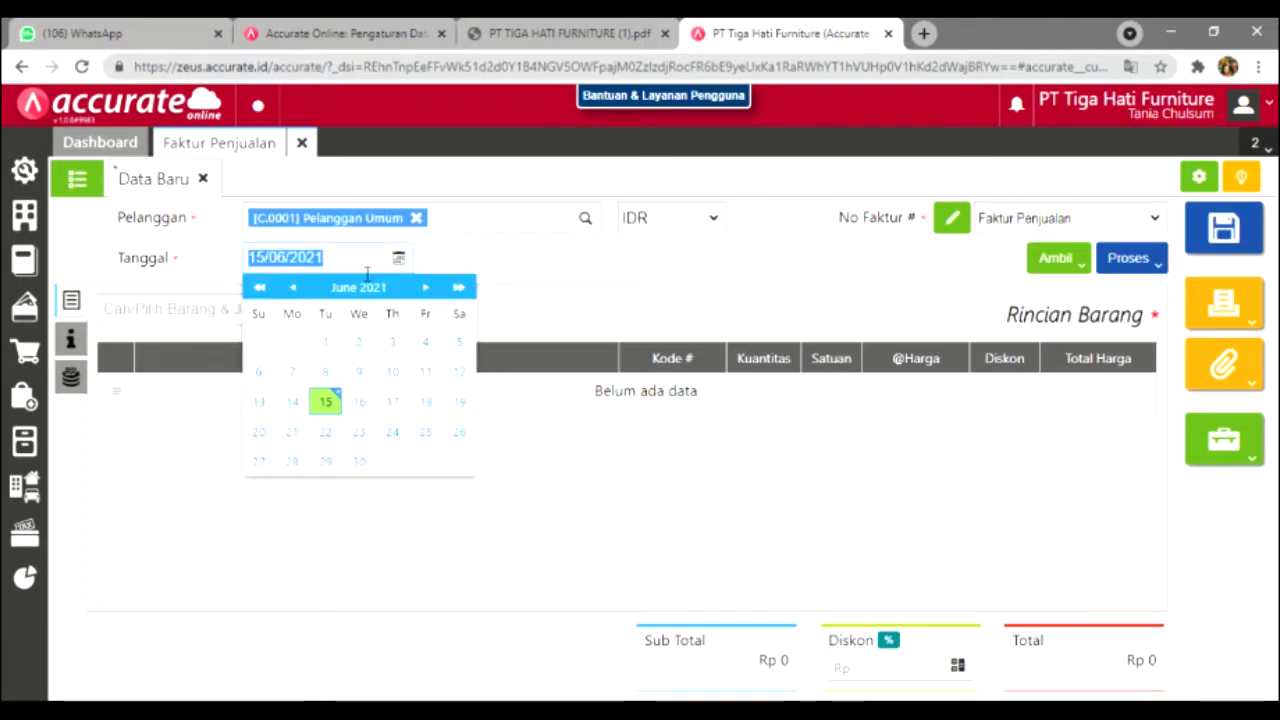
type("1")
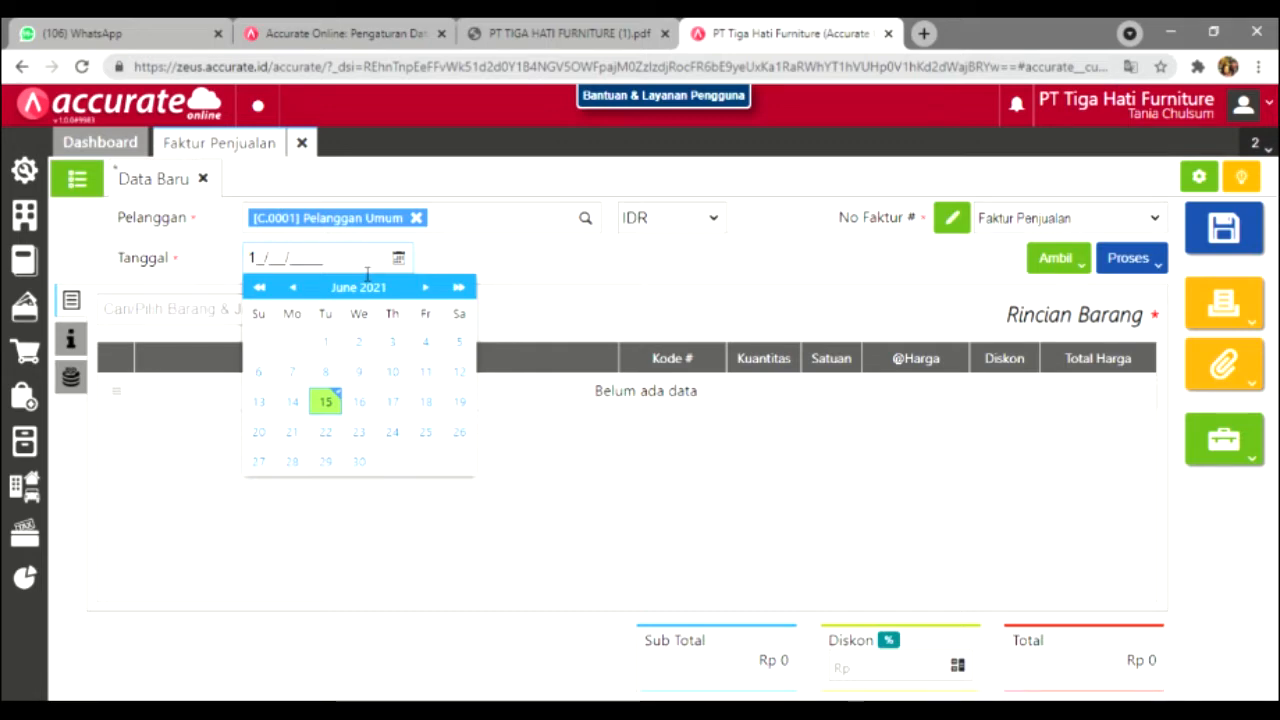
type("0/01/2019")
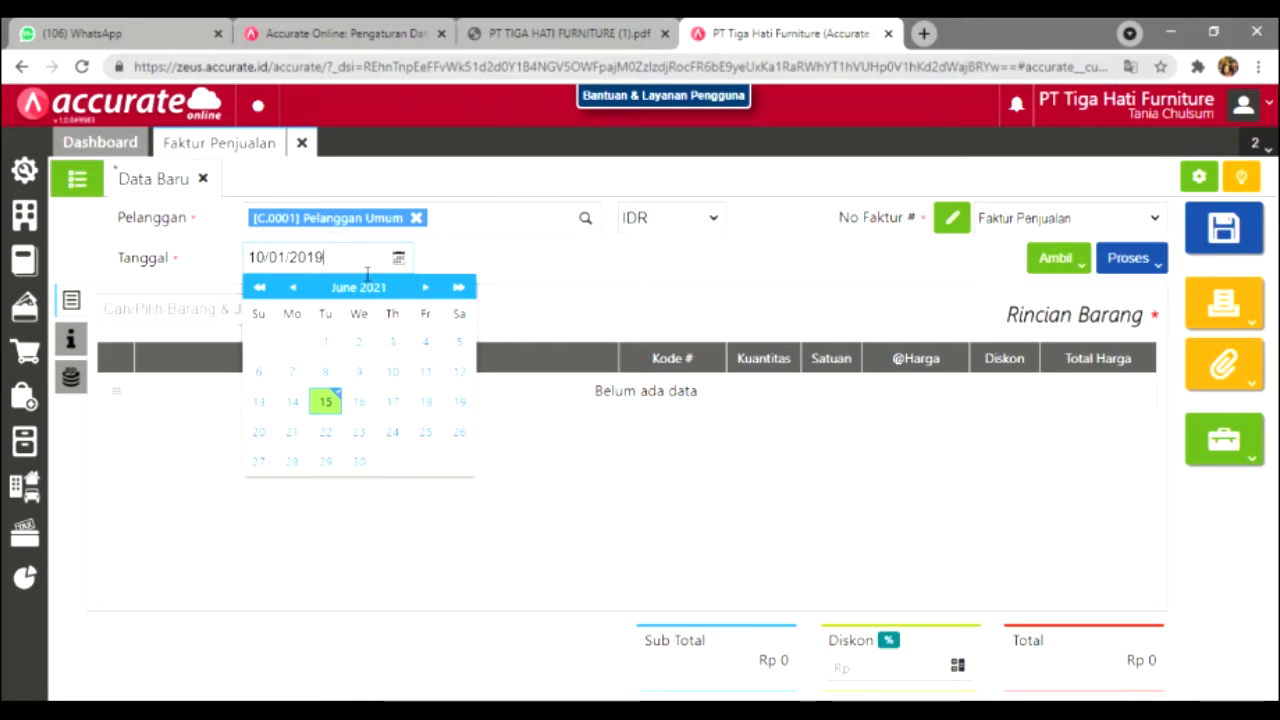
Step: Add 20 PCS of Meja Kerja at 450.000 each to the invoice
left_click(457, 266)
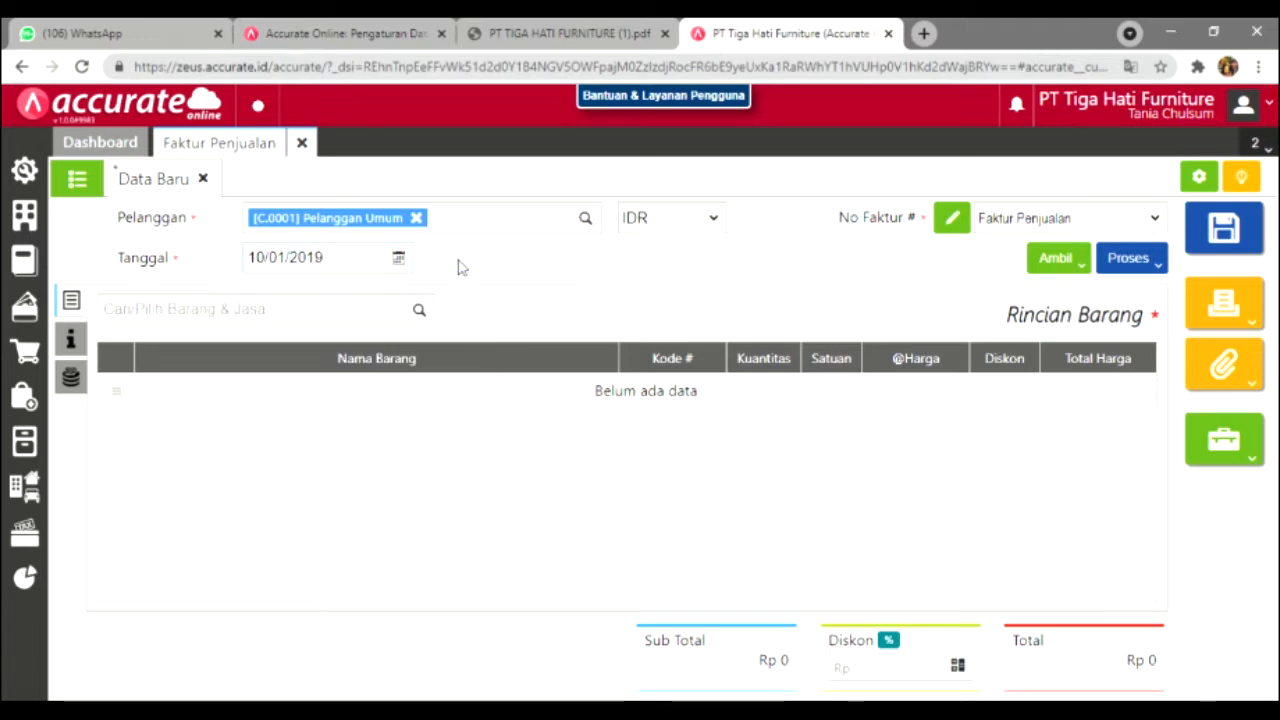
left_click(418, 312)
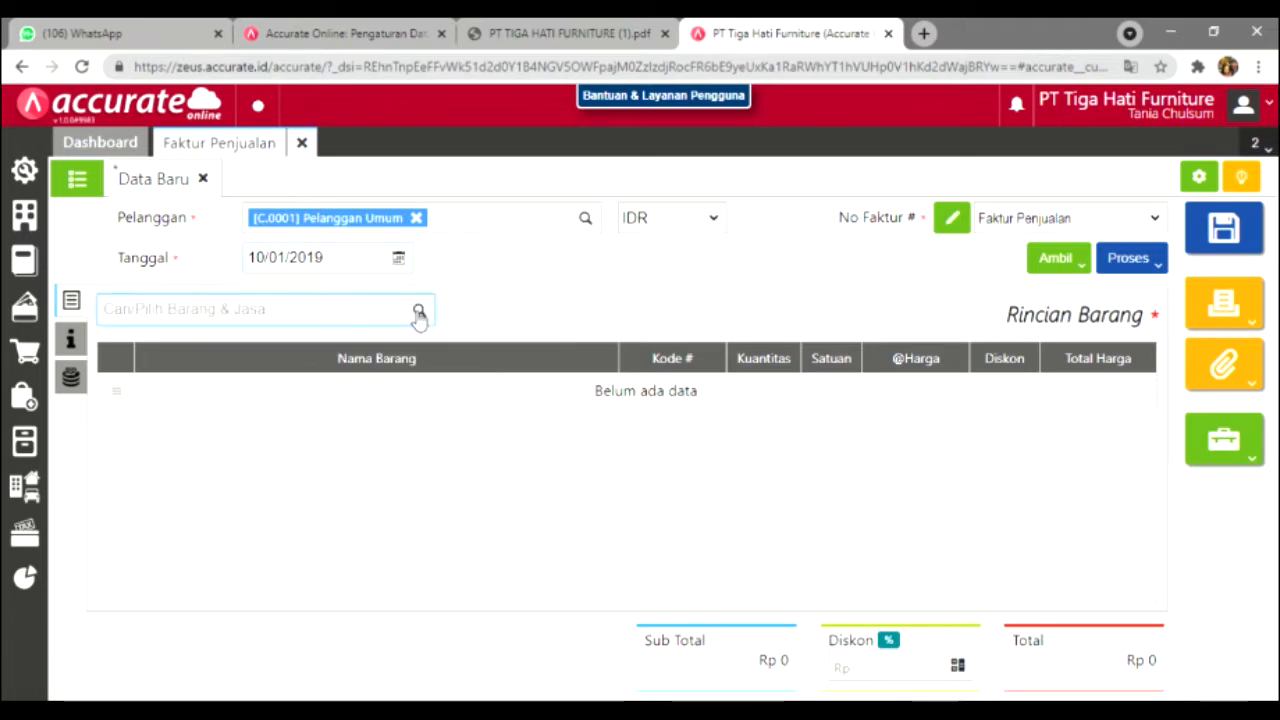
left_click_drag(428, 362, 429, 443)
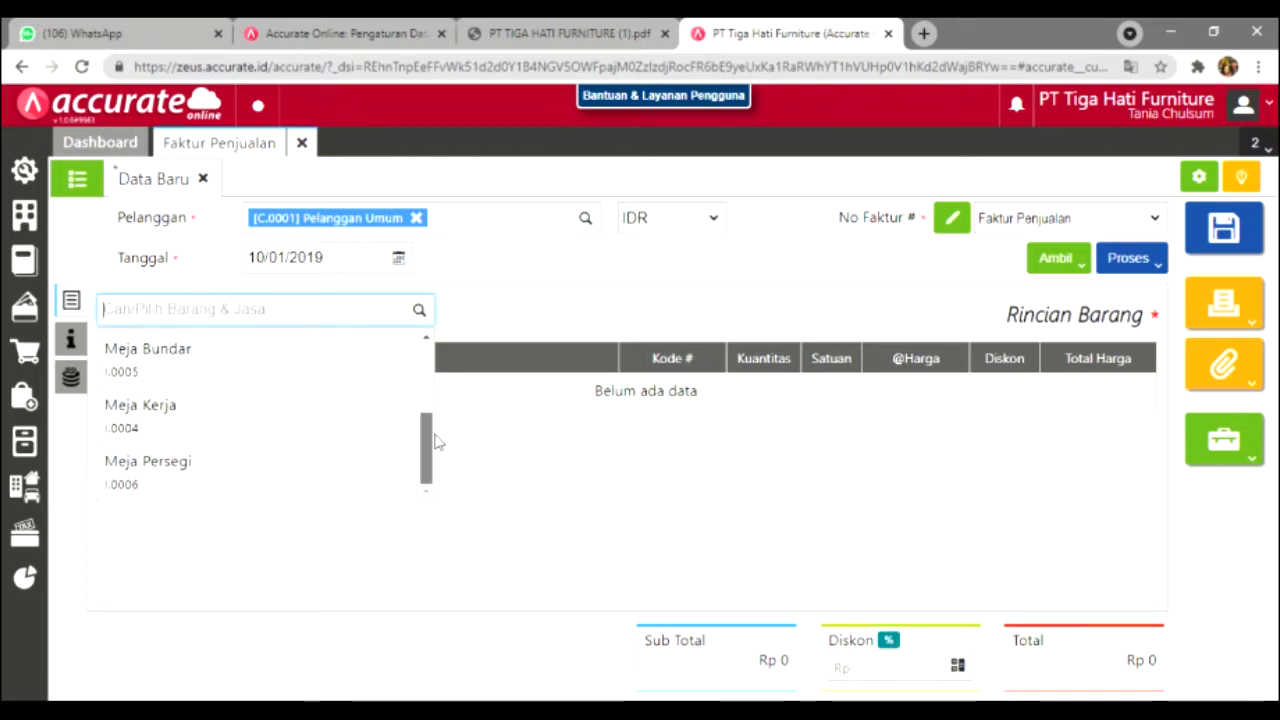
left_click(315, 436)
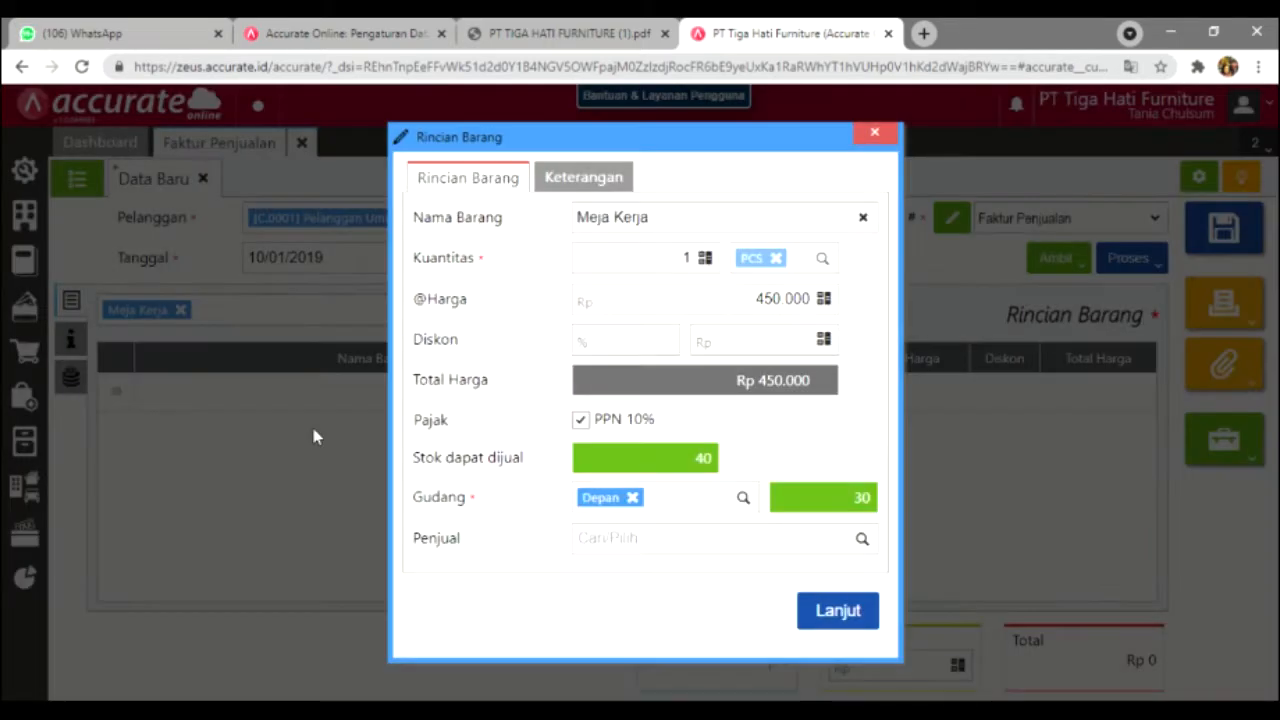
left_click(701, 262)
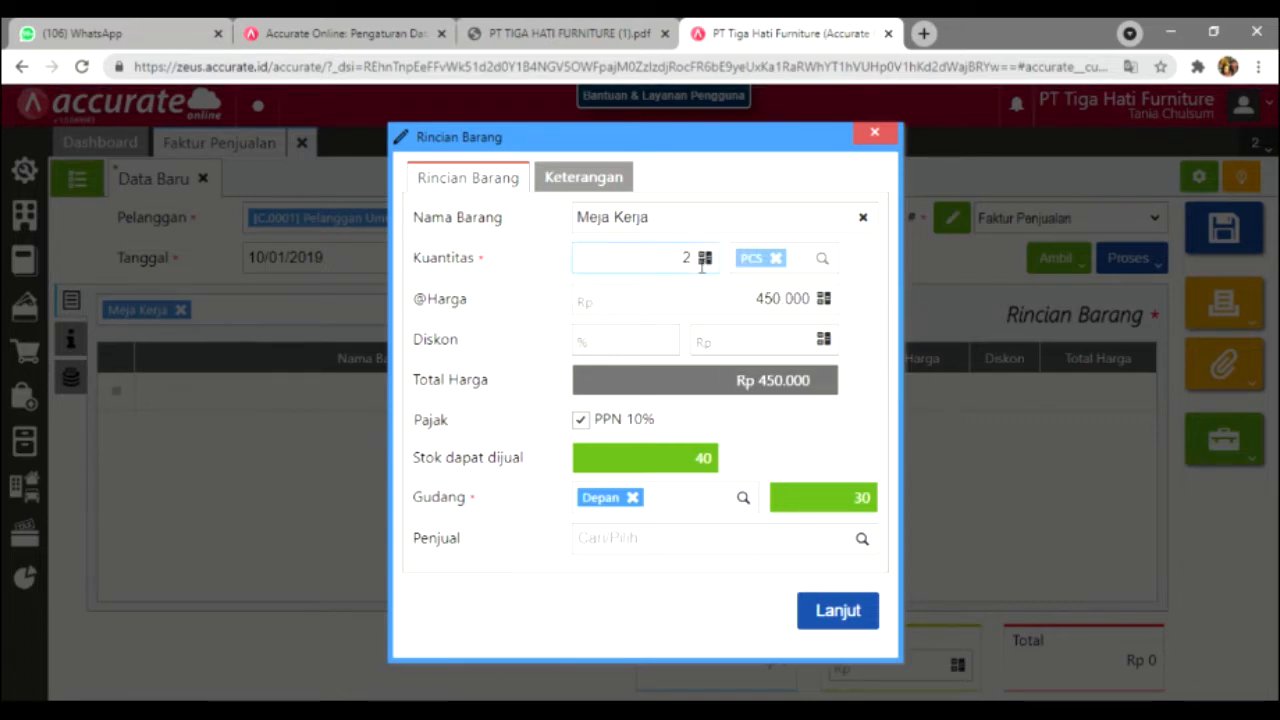
type("20")
left_click(746, 392)
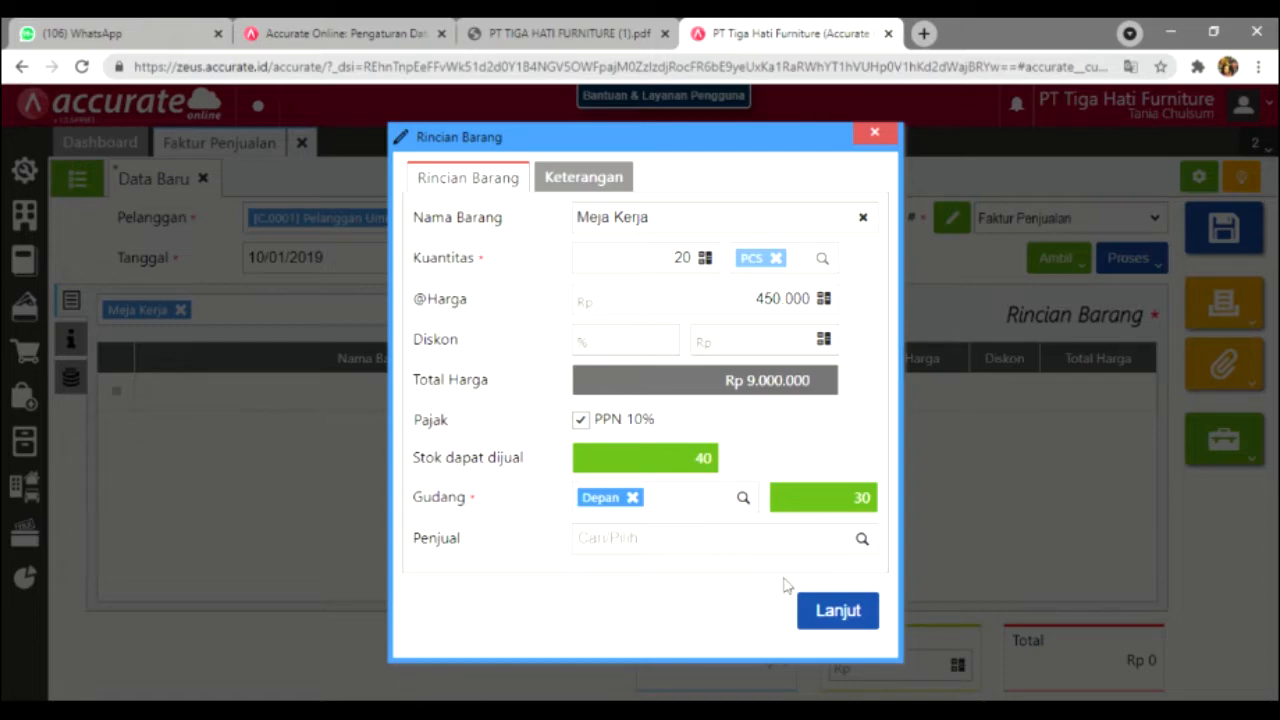
left_click(837, 611)
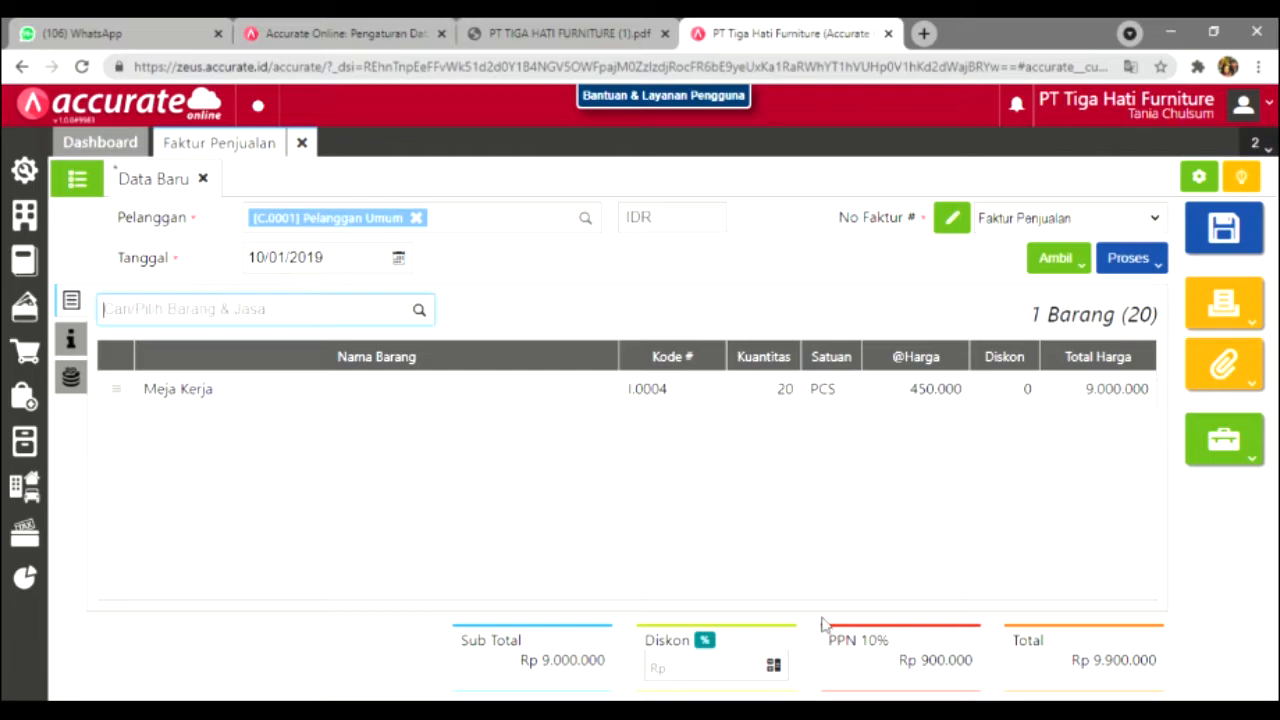
Step: Add an additional charge booked to the Pendapatan Lain-lain account, as noted in the PDF
left_click(87, 377)
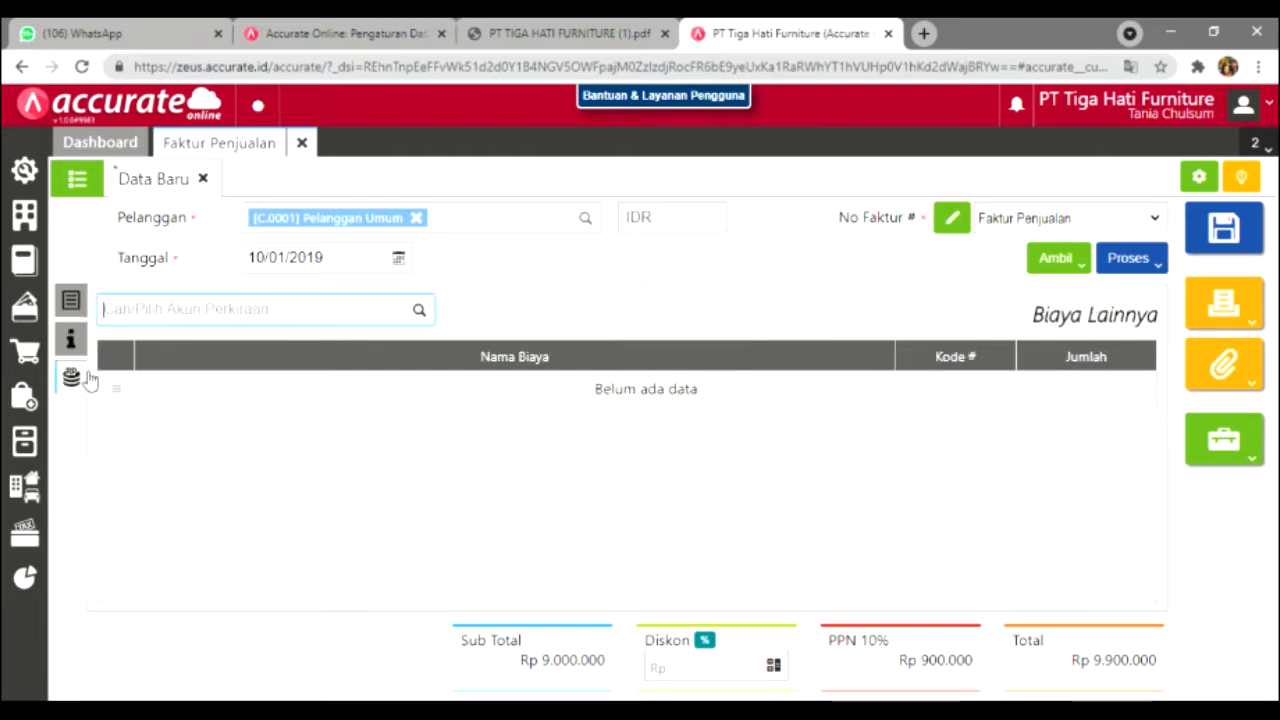
left_click(556, 30)
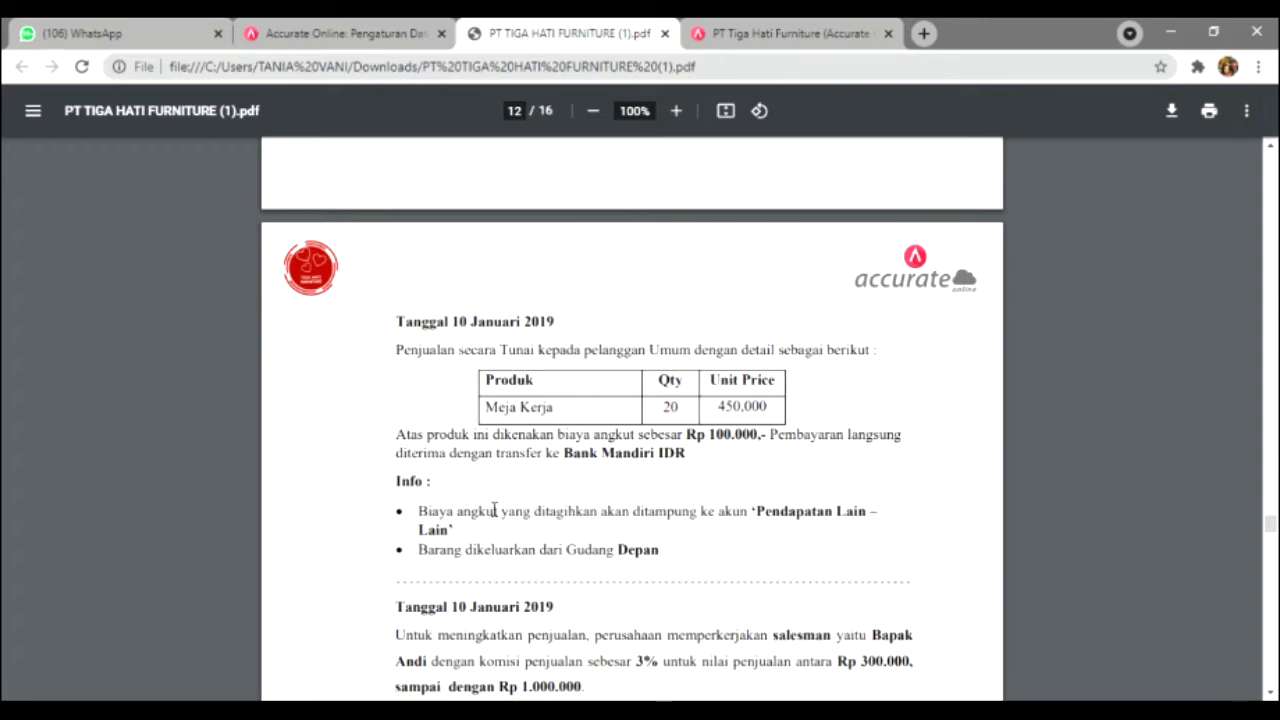
left_click_drag(419, 511, 454, 531)
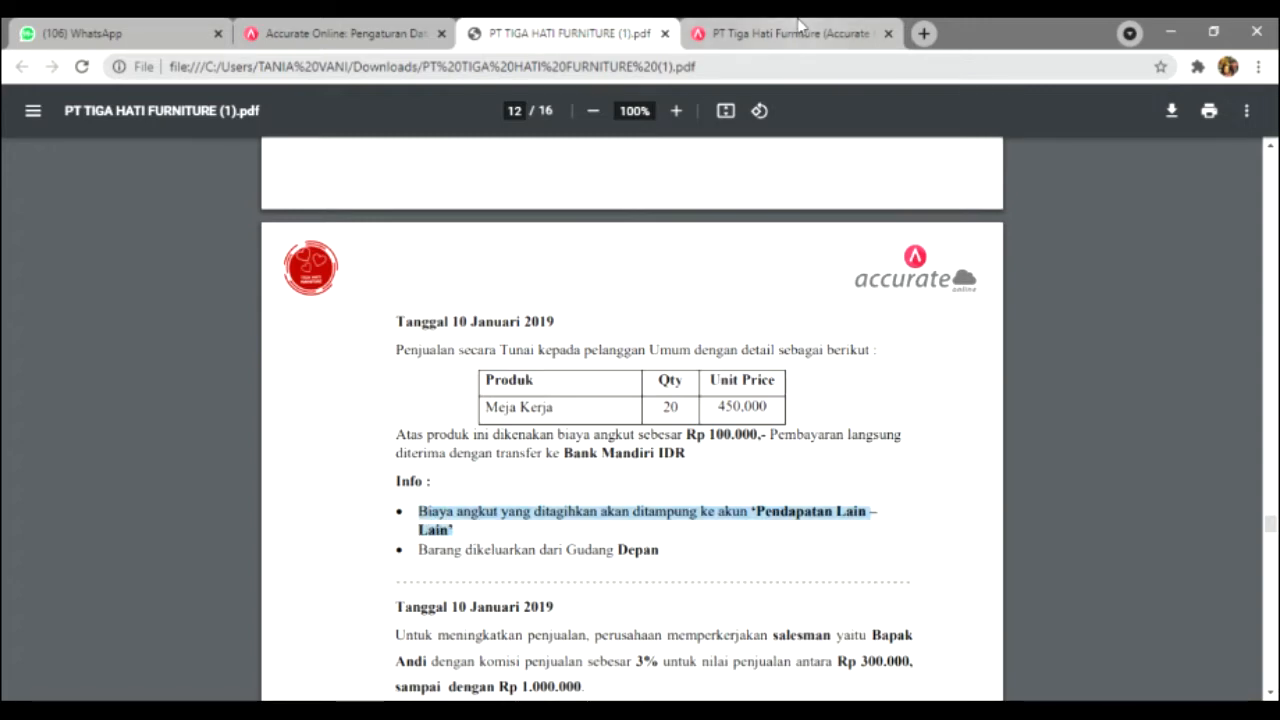
key("ctrl+Tab")
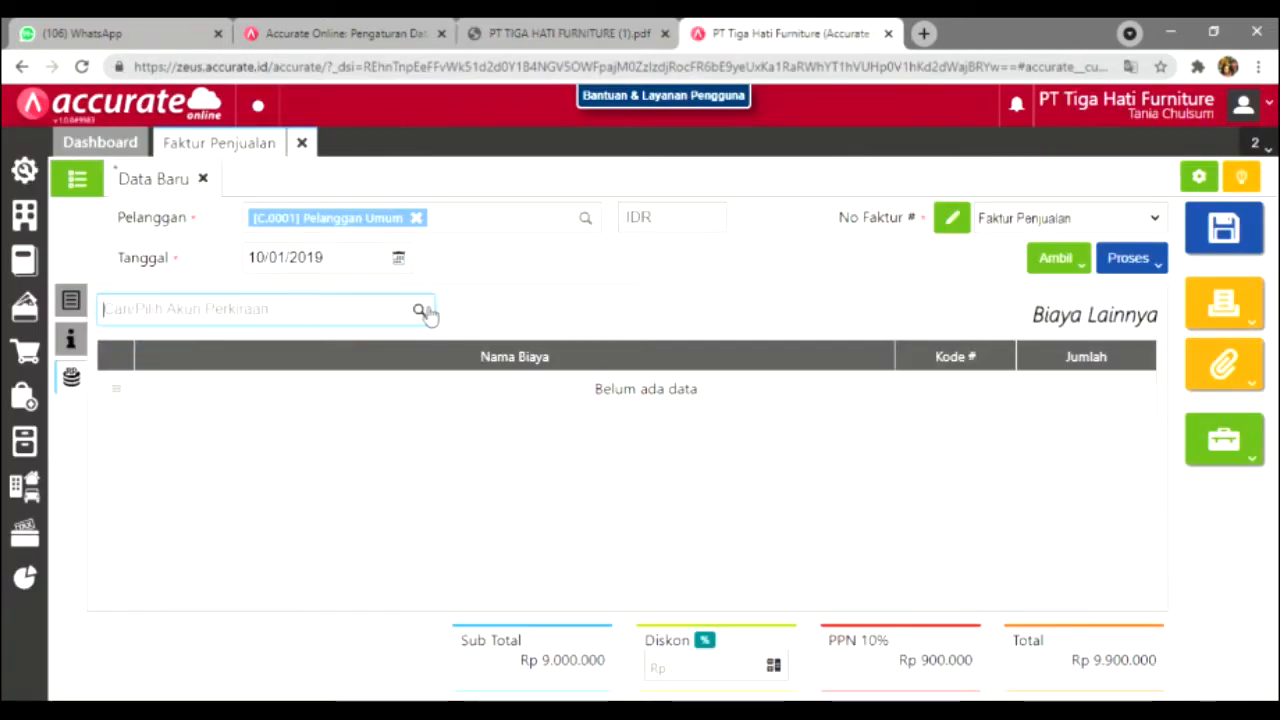
left_click(420, 311)
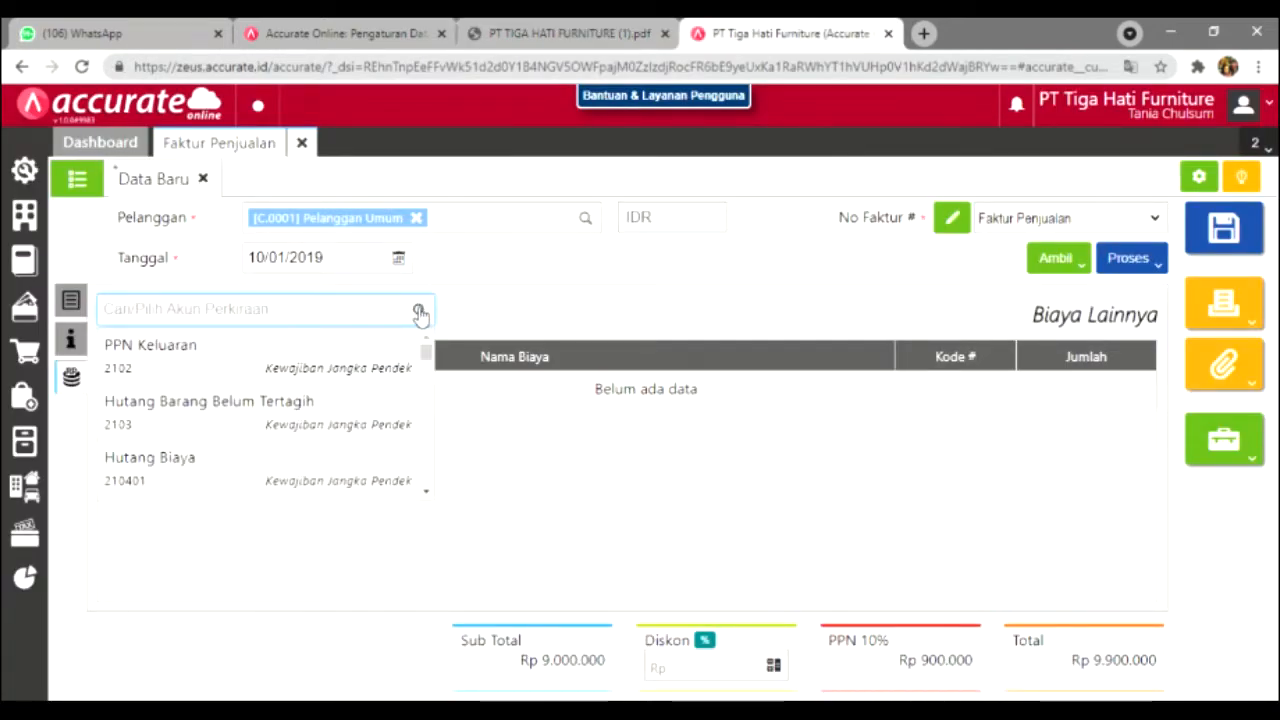
type("pend")
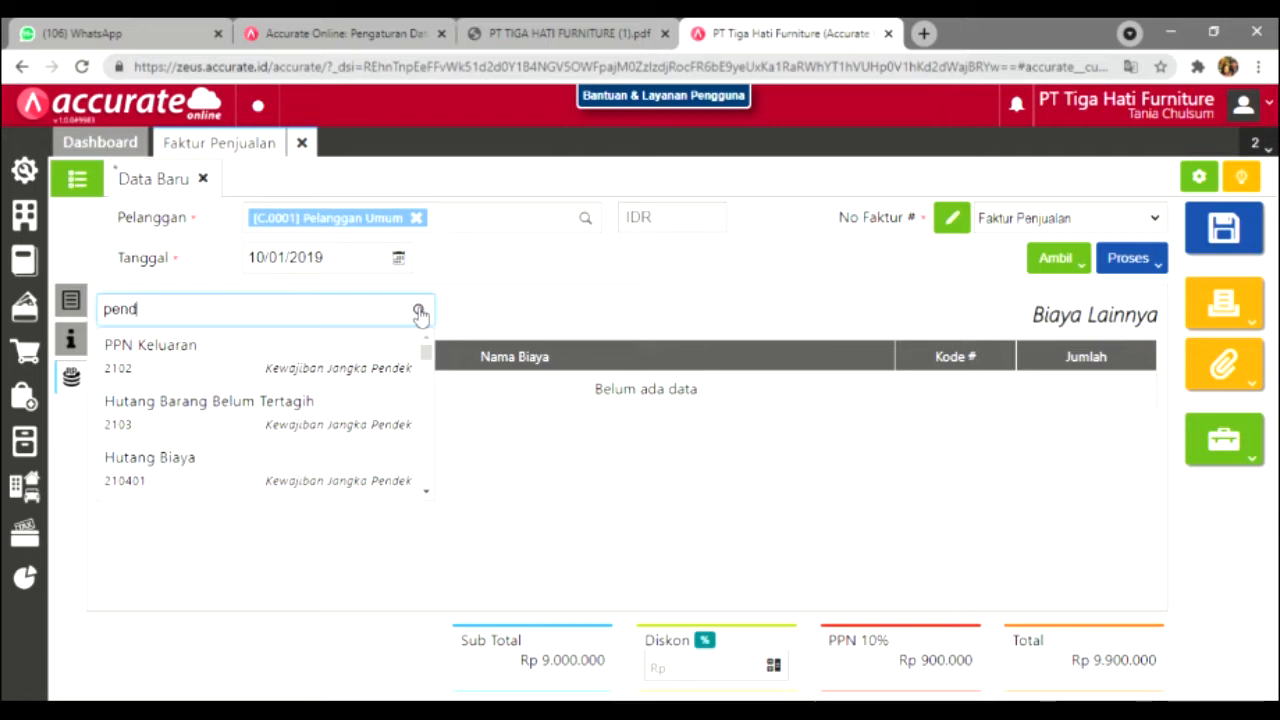
type("apata")
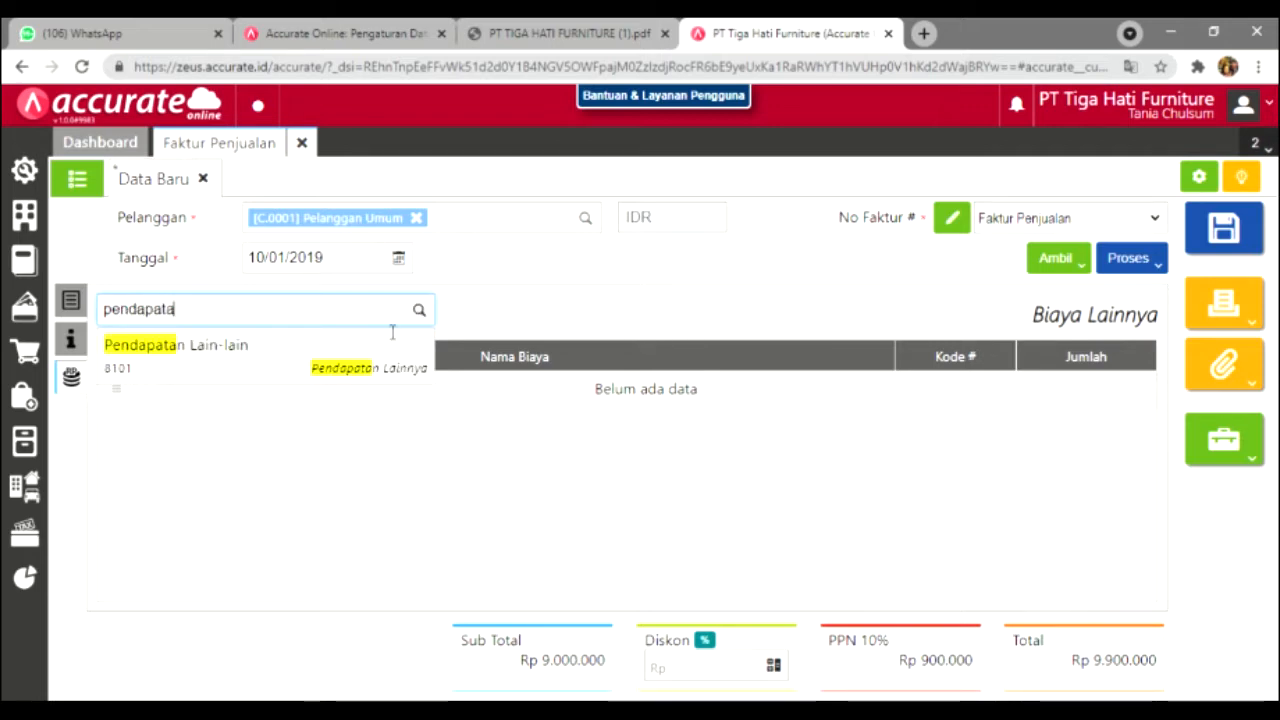
left_click(366, 355)
left_click(396, 349)
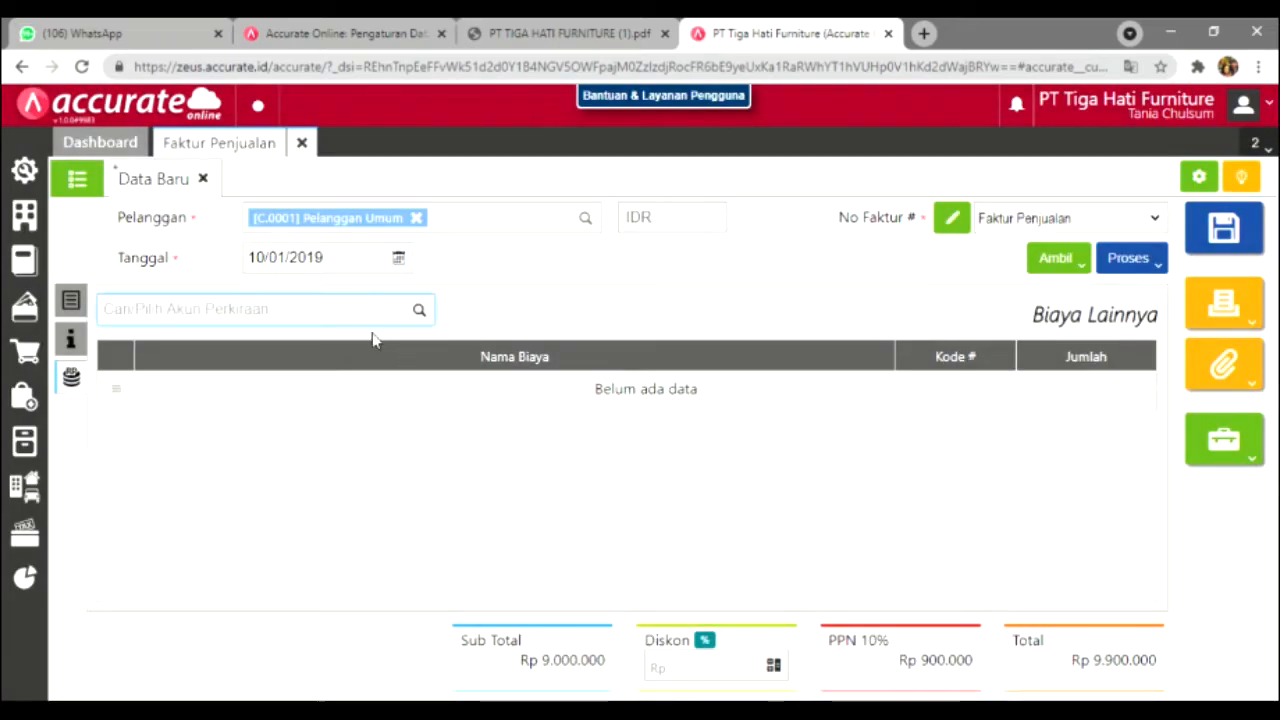
left_click(421, 310)
type("penda")
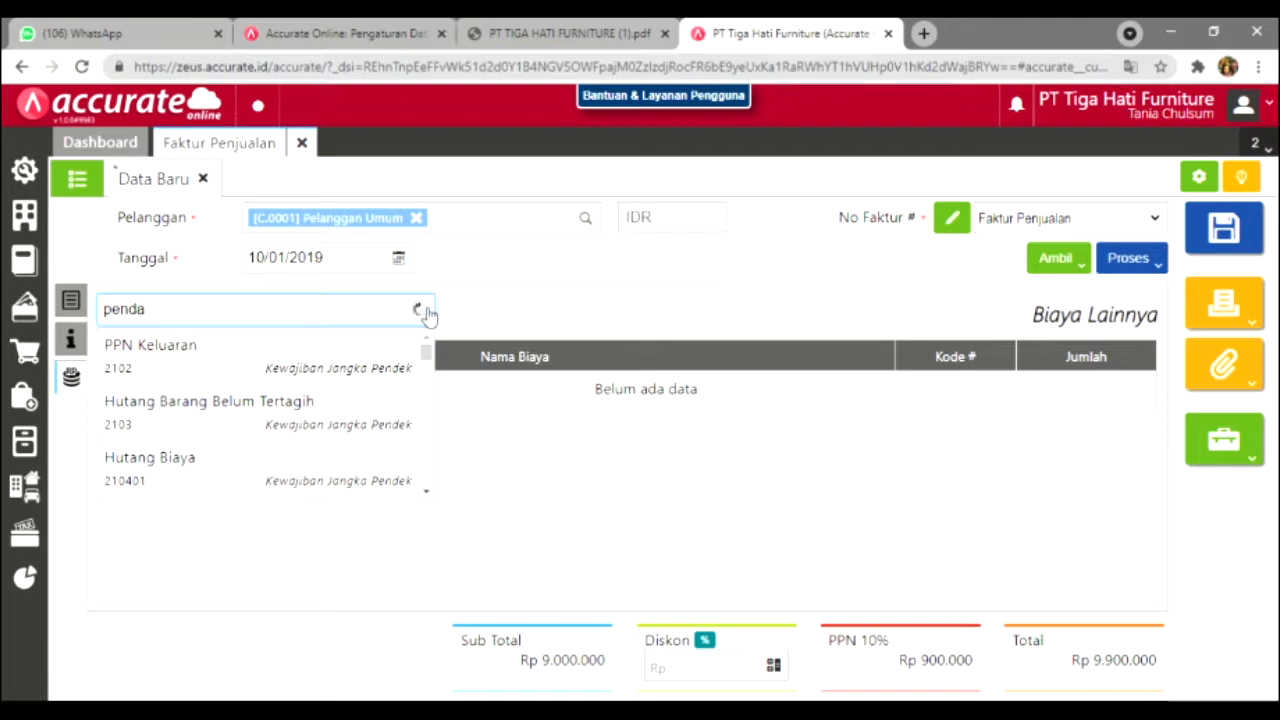
left_click(375, 345)
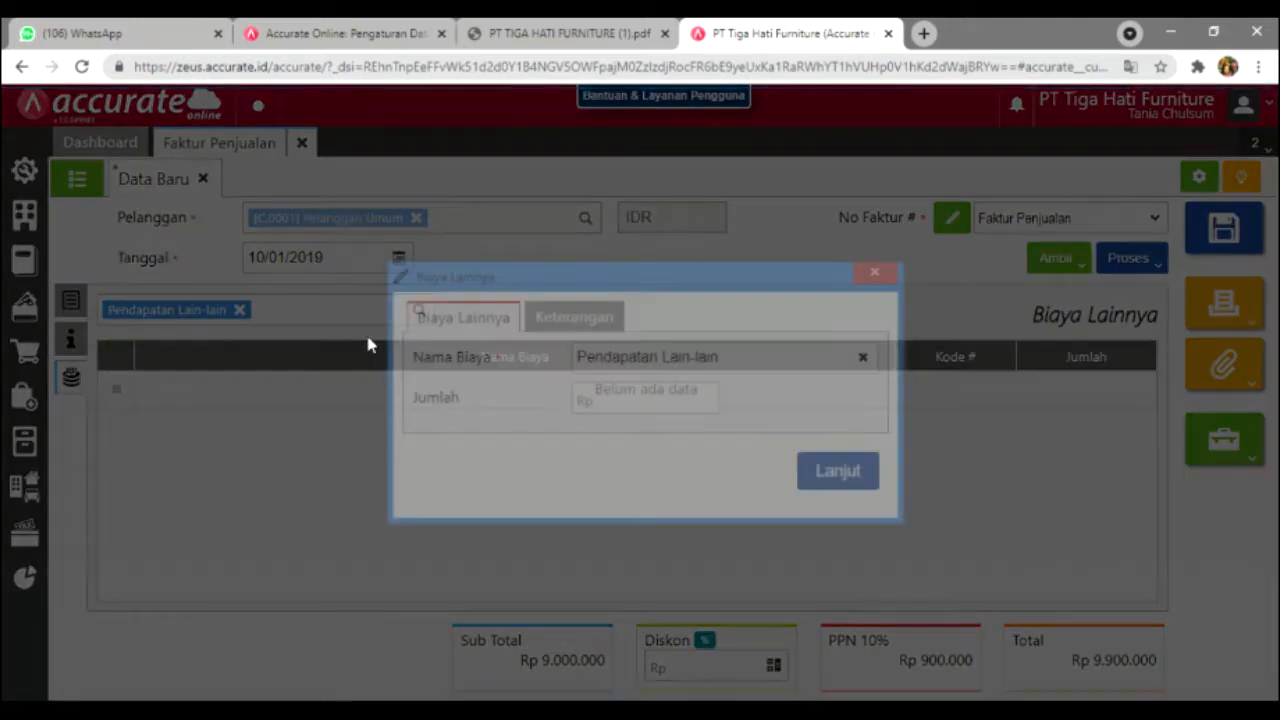
Step: Name the charge 'Biaya Angkut' with amount 100.000 and confirm it
left_click_drag(745, 365, 571, 373)
type("B")
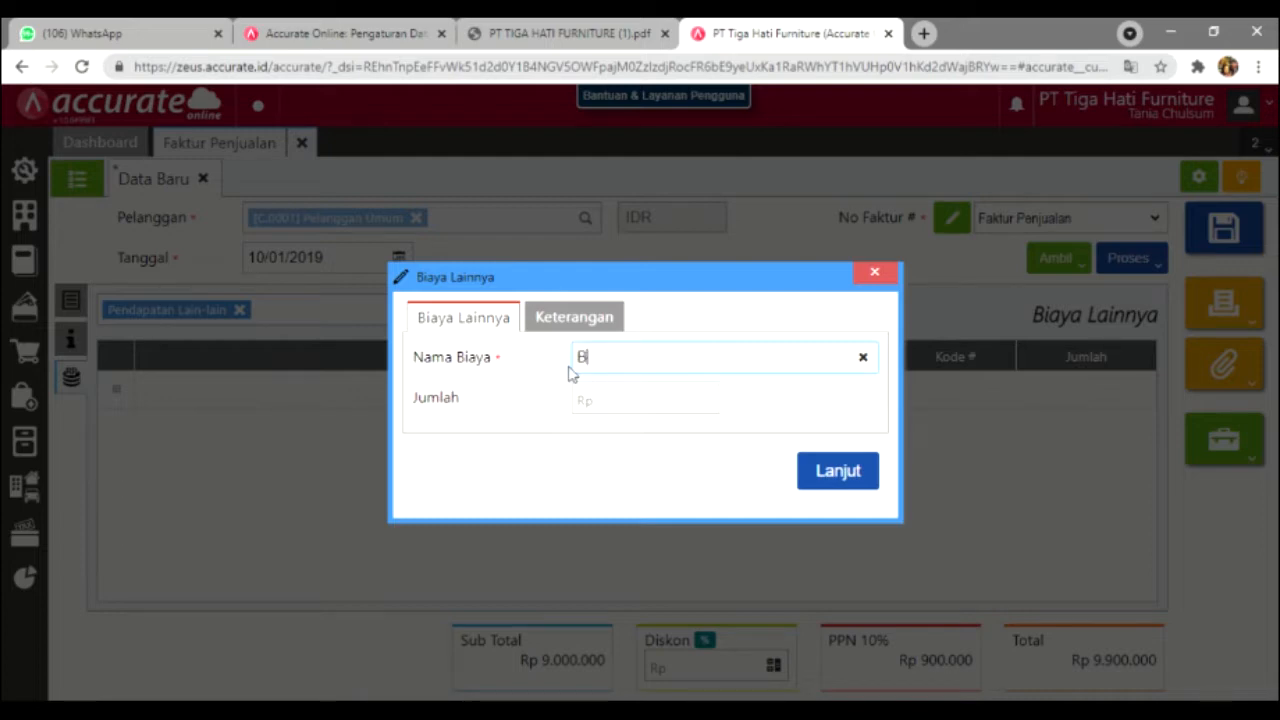
type("iaya Angkut")
left_click(626, 401)
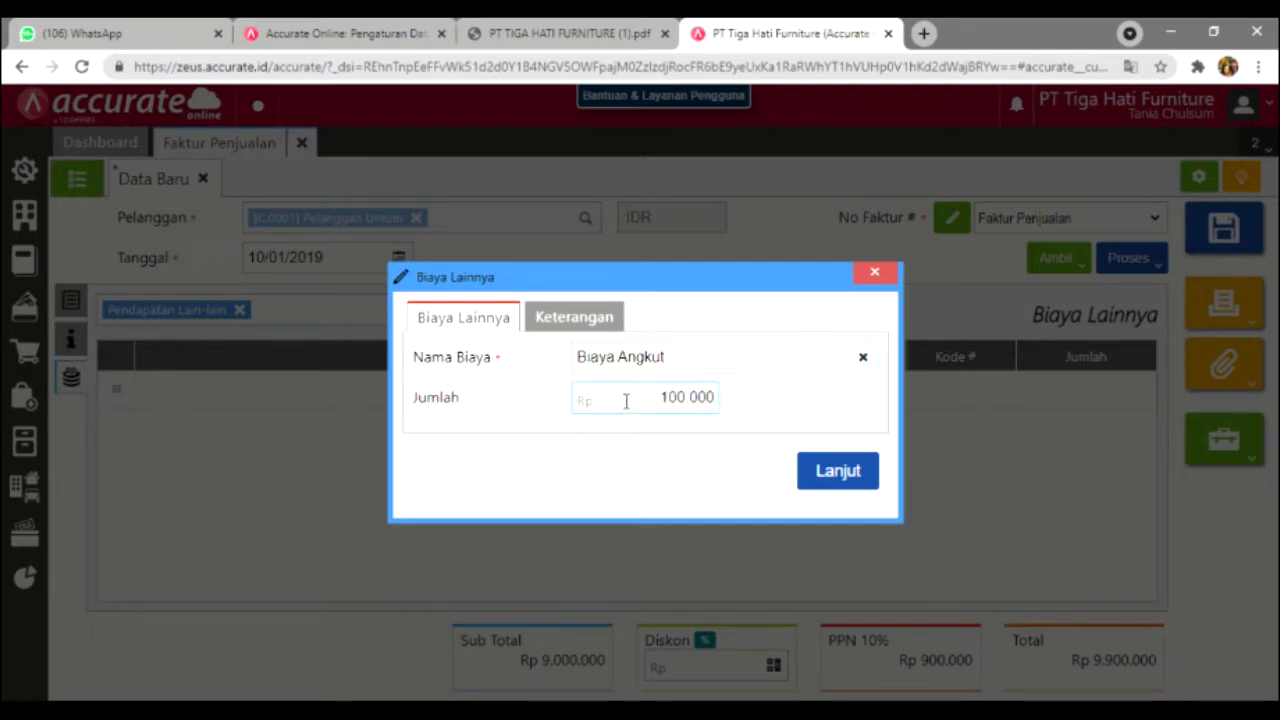
left_click(831, 471)
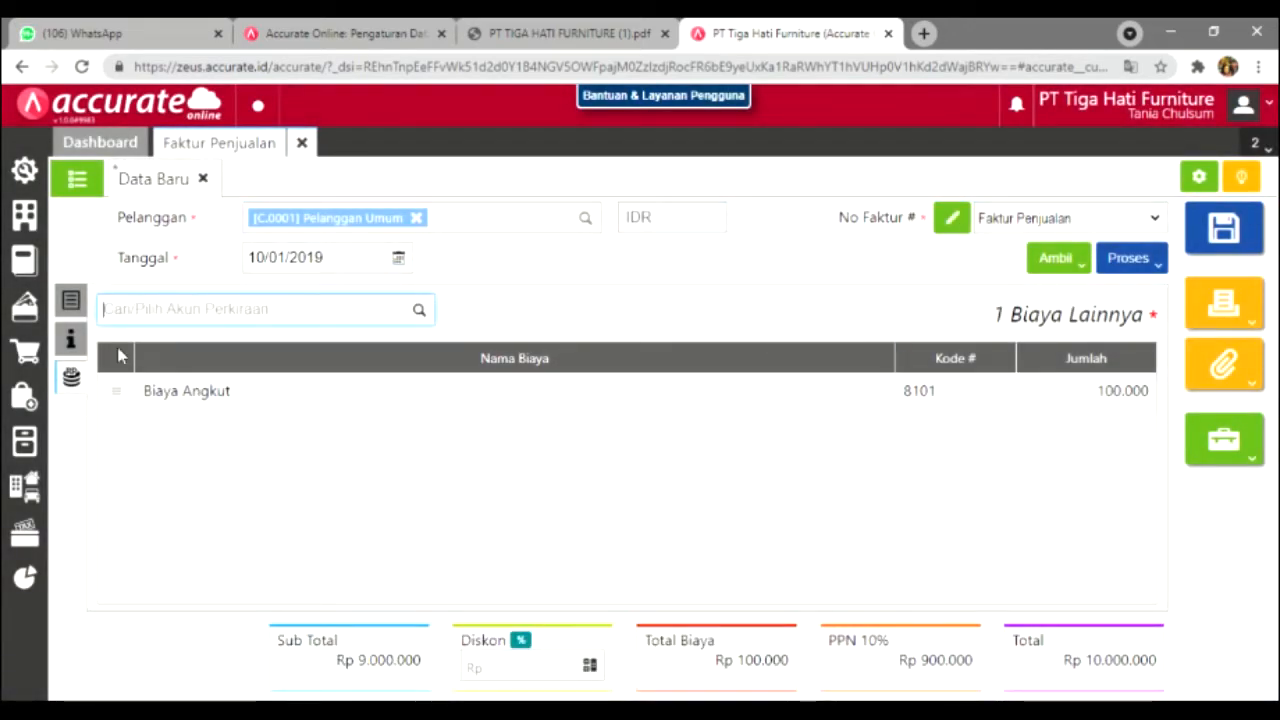
left_click(71, 300)
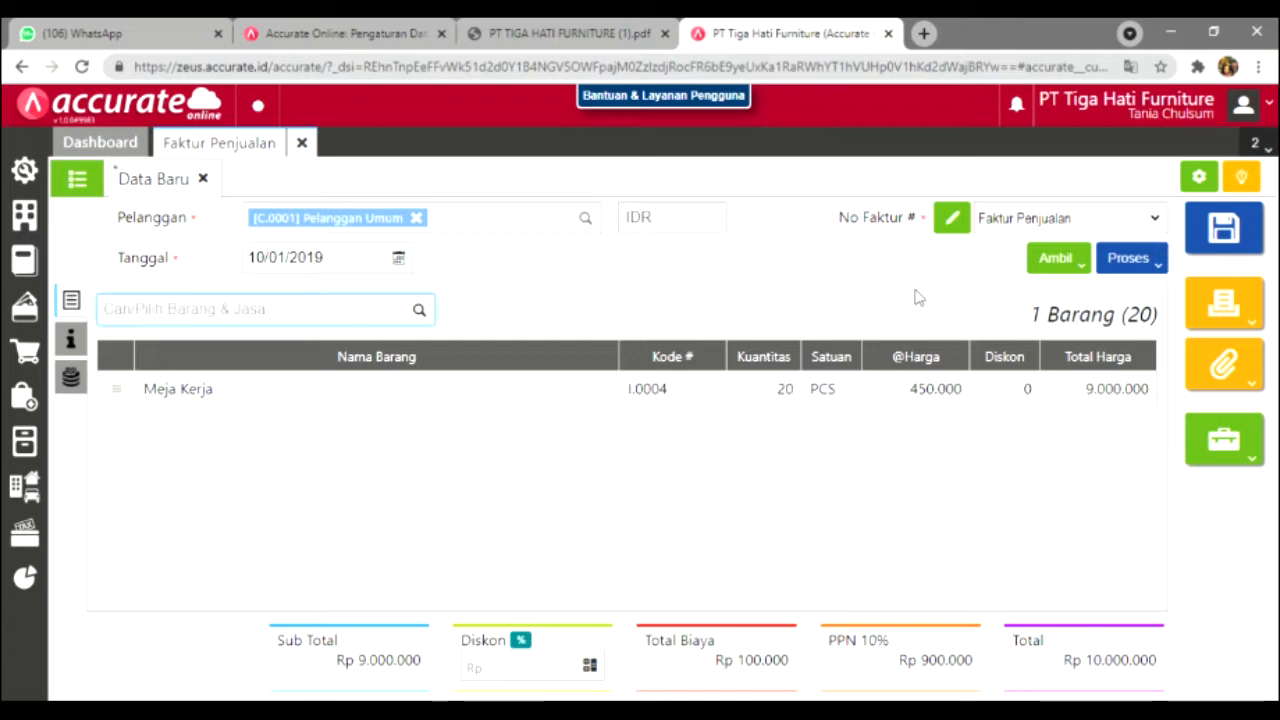
Step: Create a Transfer Bank payment dated 10/01/2019 for the full 10.000.000 invoice total
left_click(1156, 262)
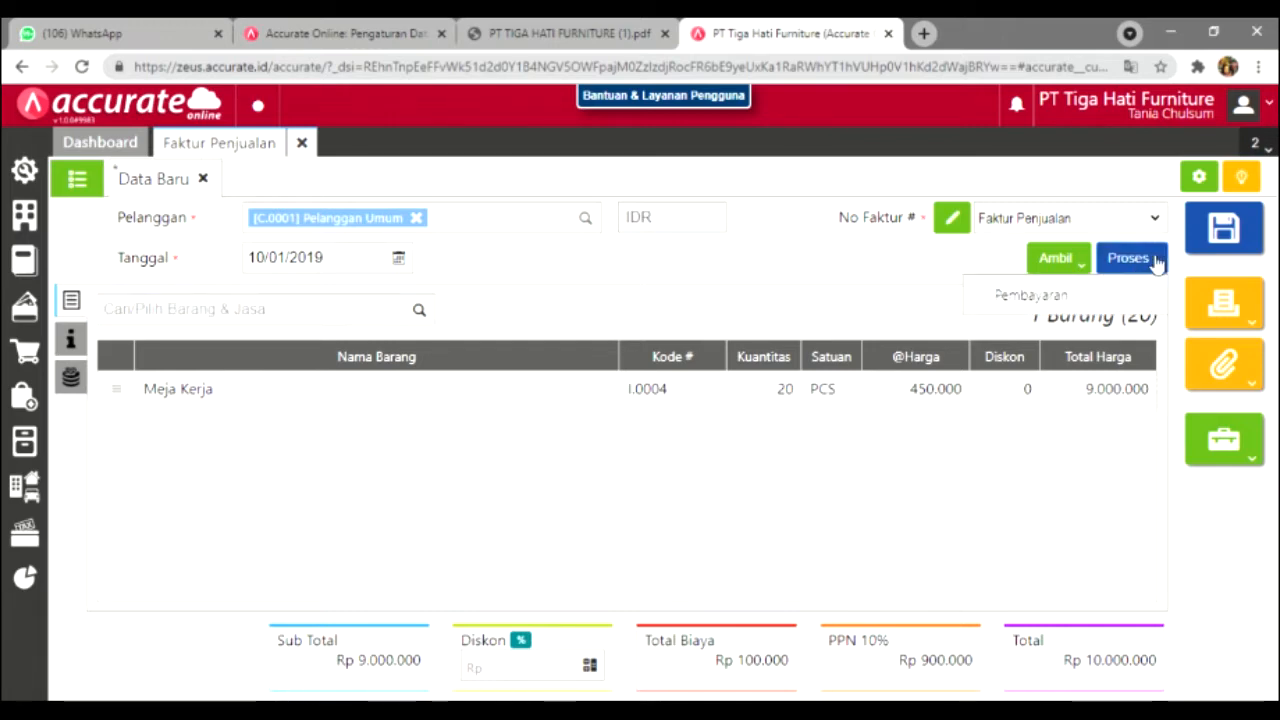
left_click(1095, 296)
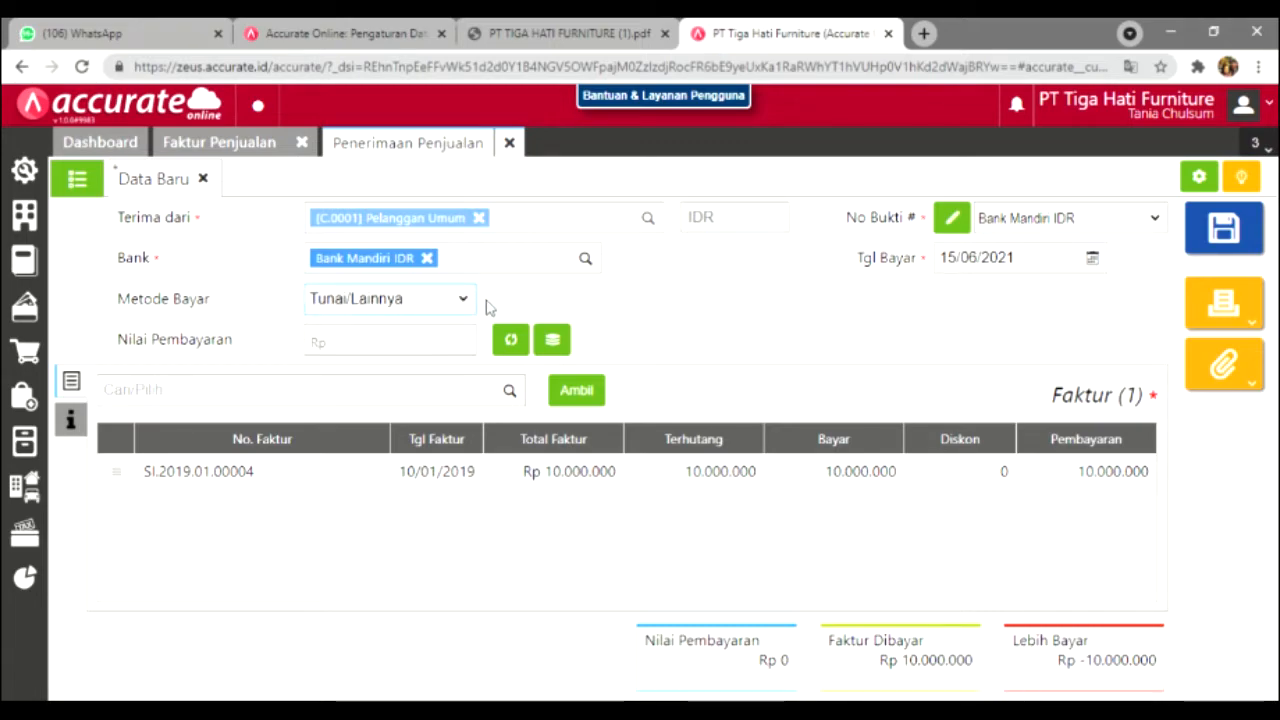
key("Down")
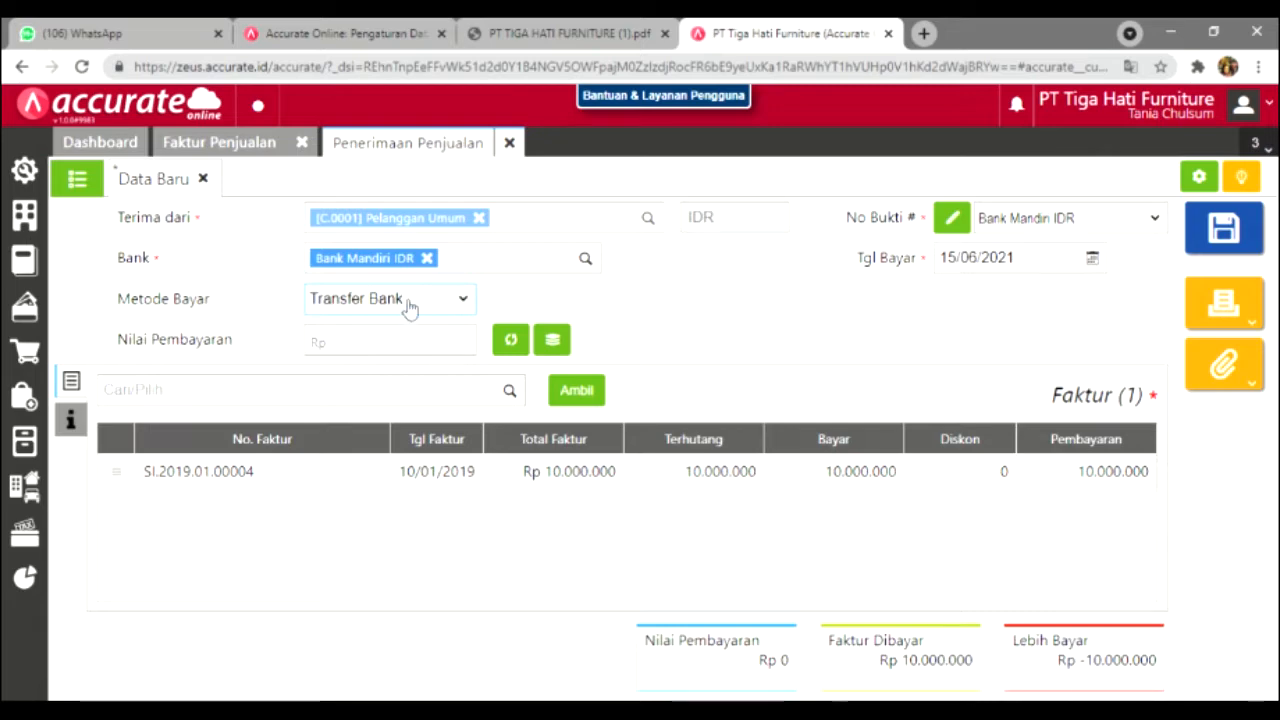
left_click(973, 280)
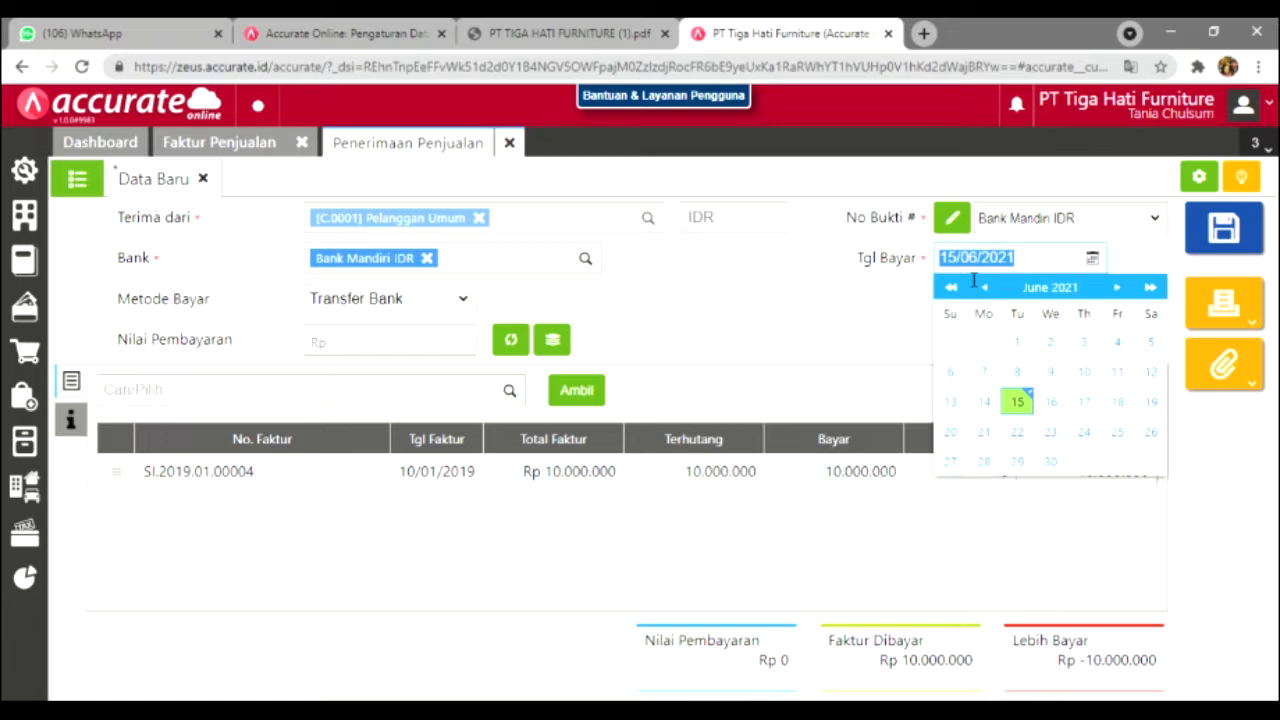
type("10/01/201")
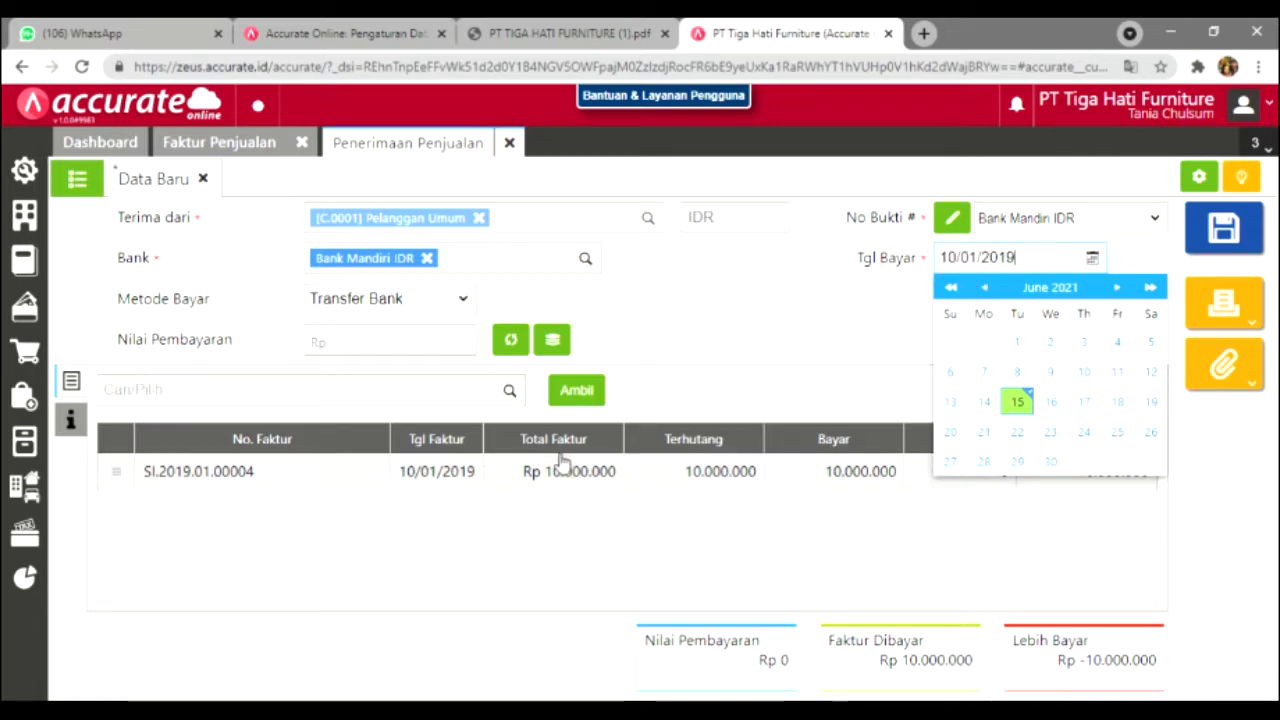
left_click(512, 345)
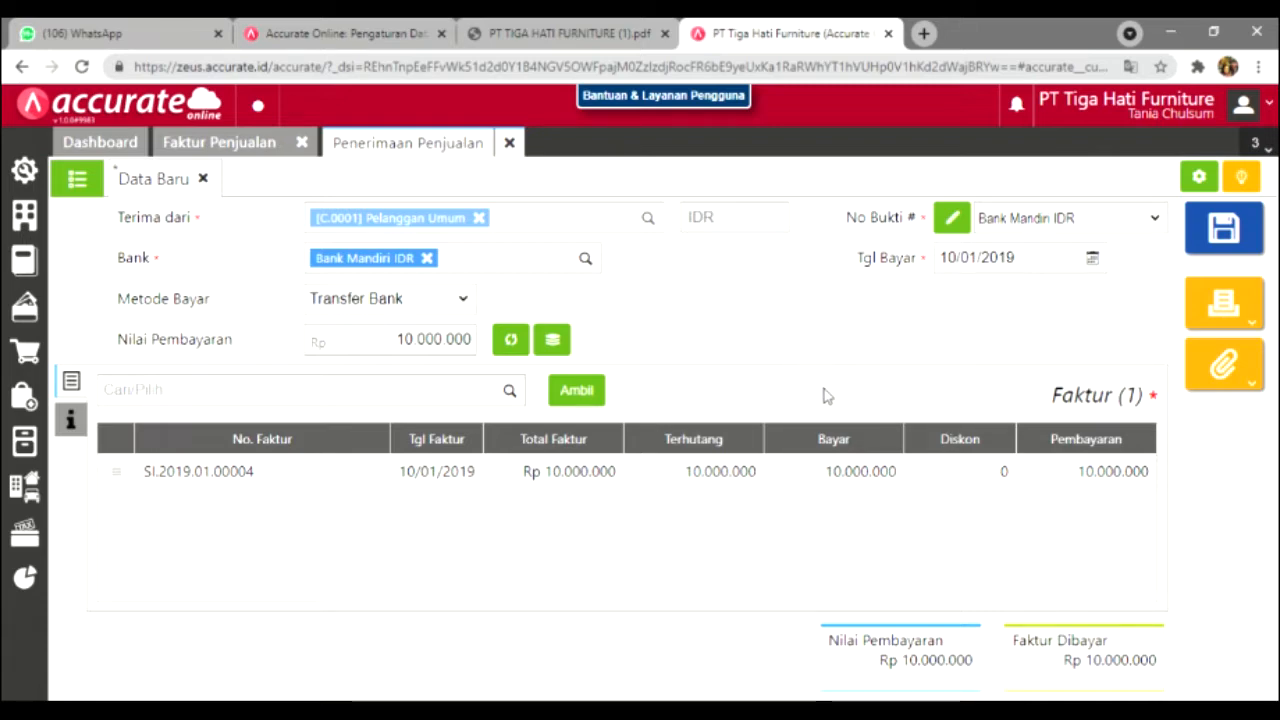
Step: Review the receipt's additional info and save the Bank Mandiri receipt
left_click(70, 440)
left_click(71, 382)
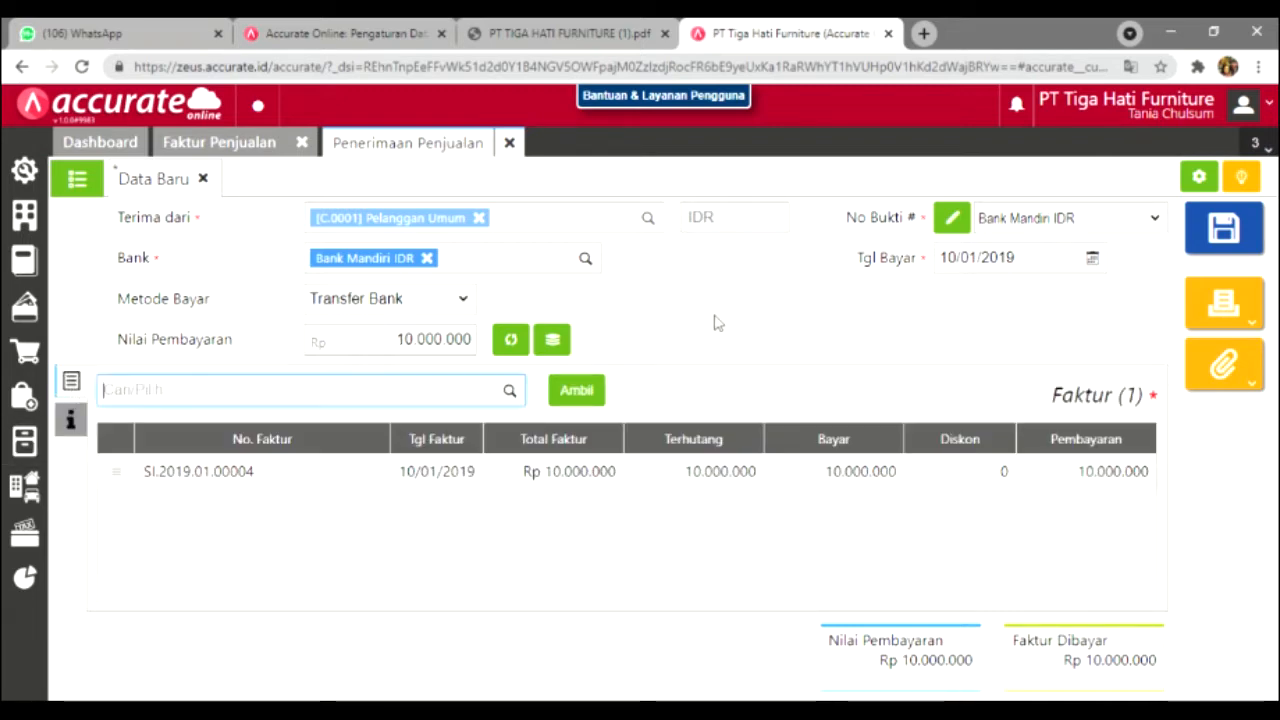
left_click(1240, 232)
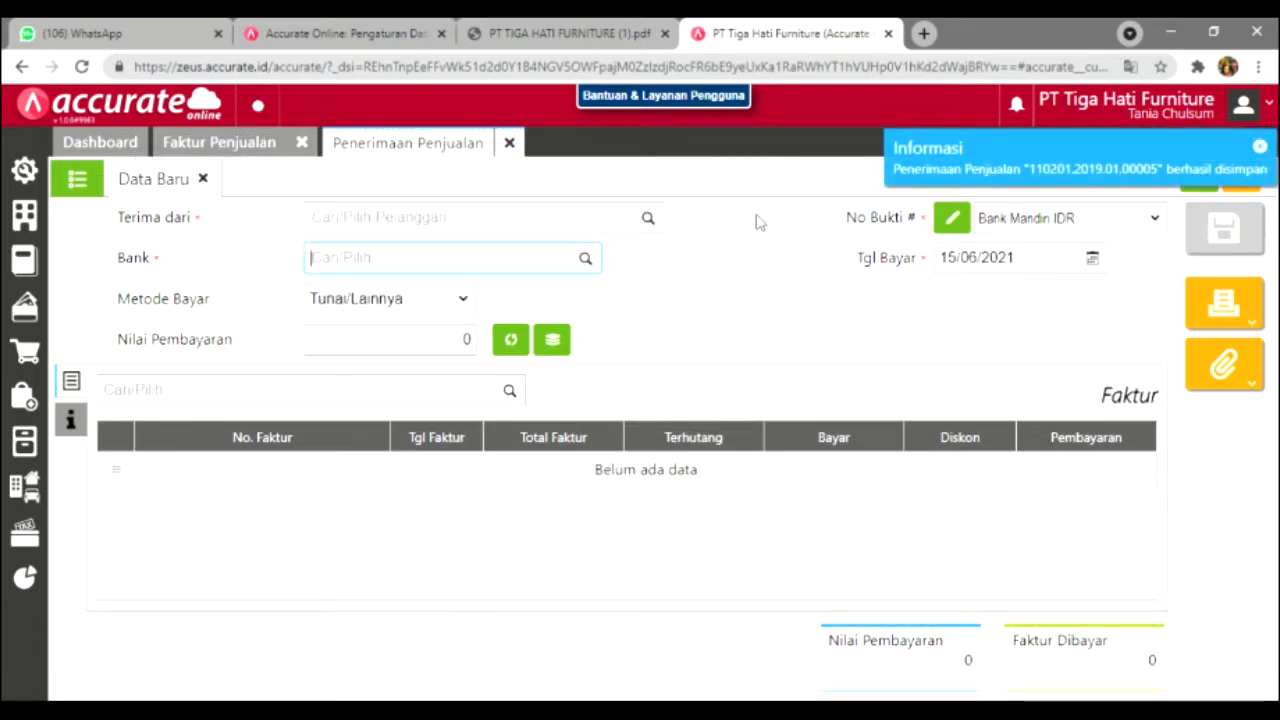
Step: Clear the PDF highlight and close the finished Penerimaan Penjualan and Faktur Penjualan forms
left_click(547, 24)
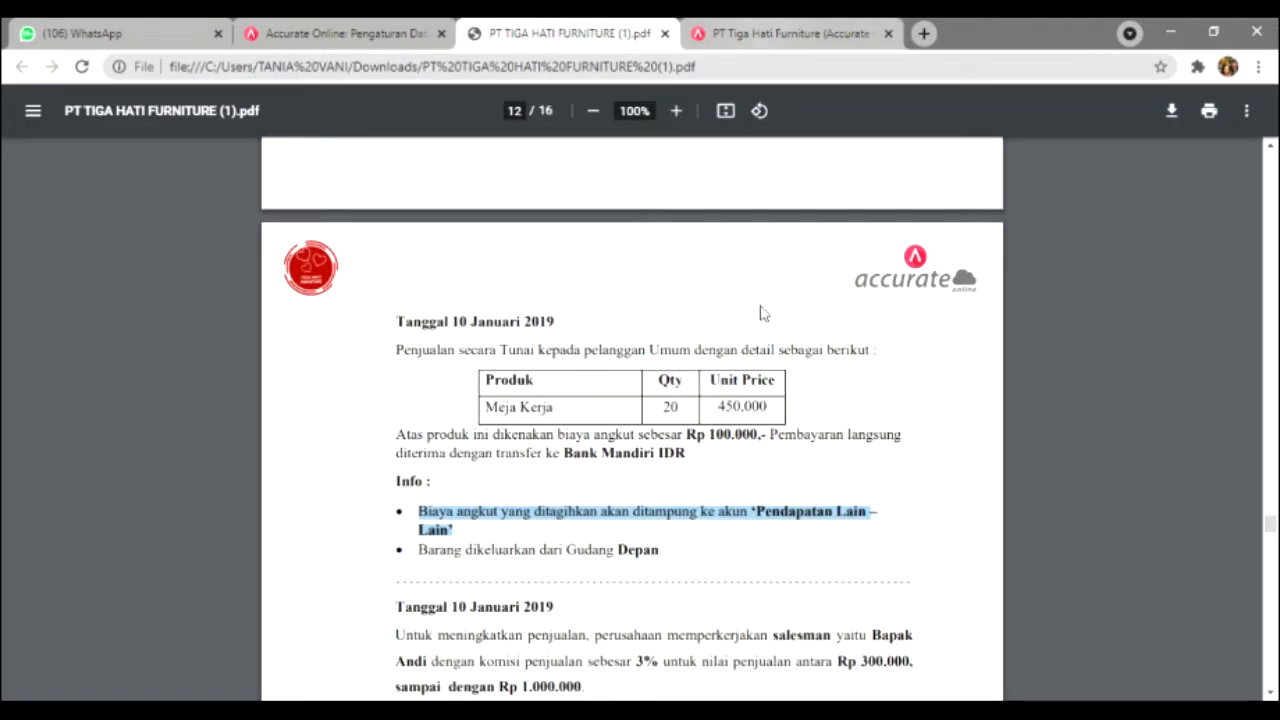
left_click(760, 388)
left_click(760, 33)
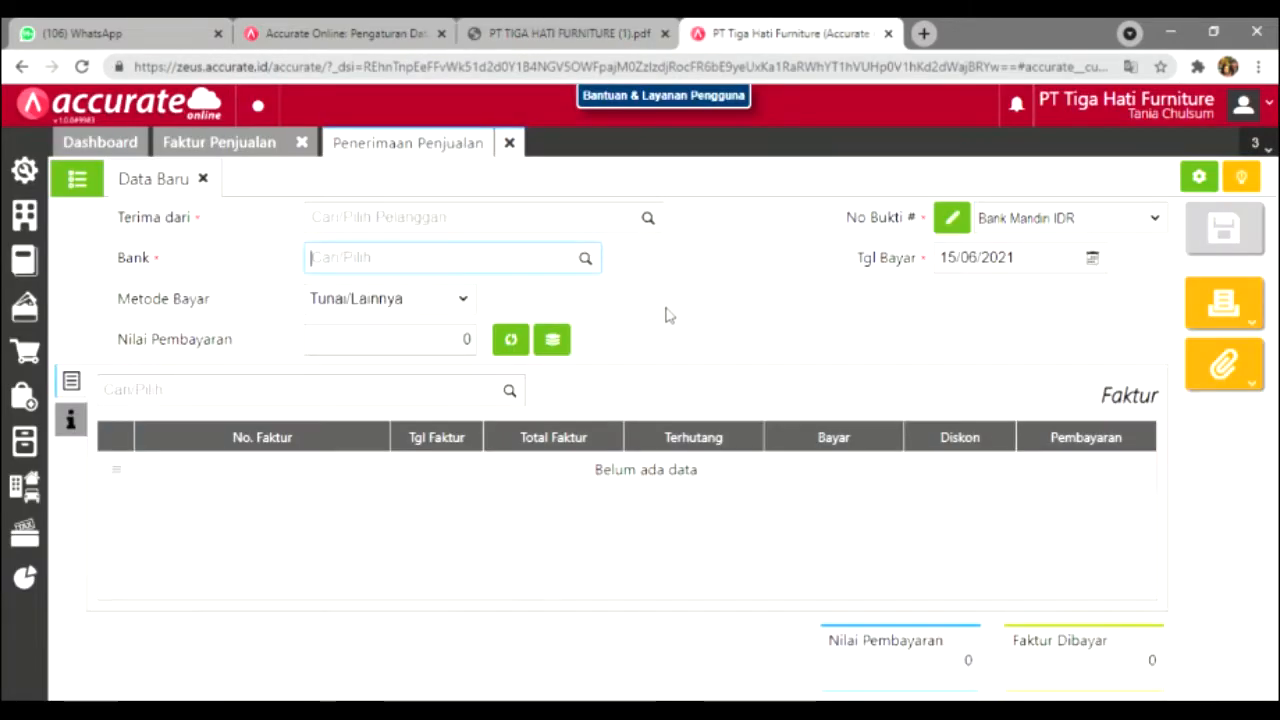
left_click(512, 145)
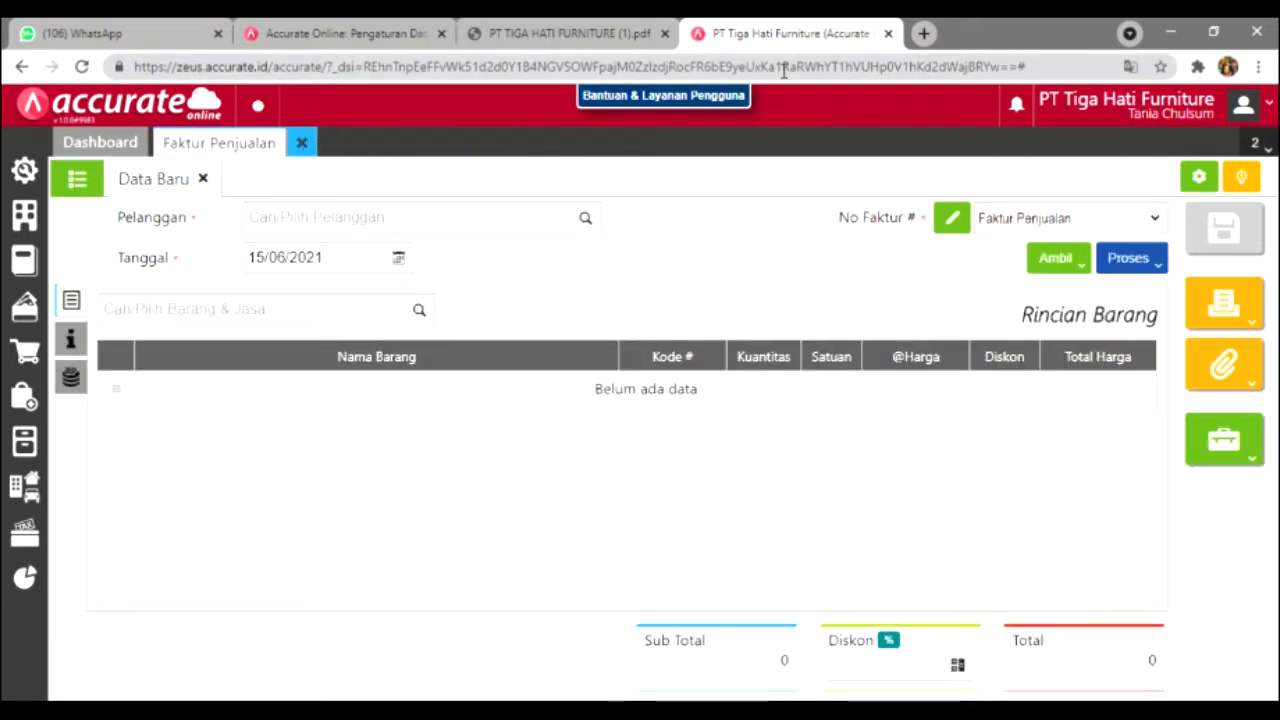
left_click(1125, 106)
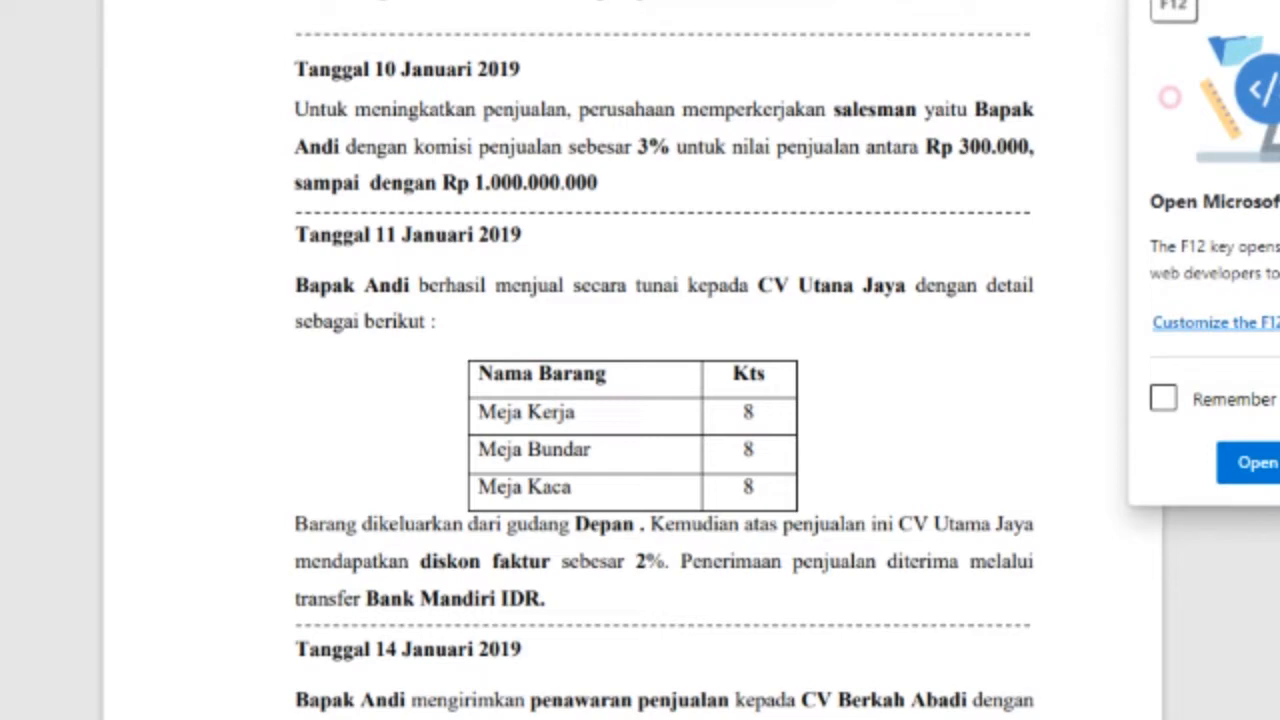
key("Escape")
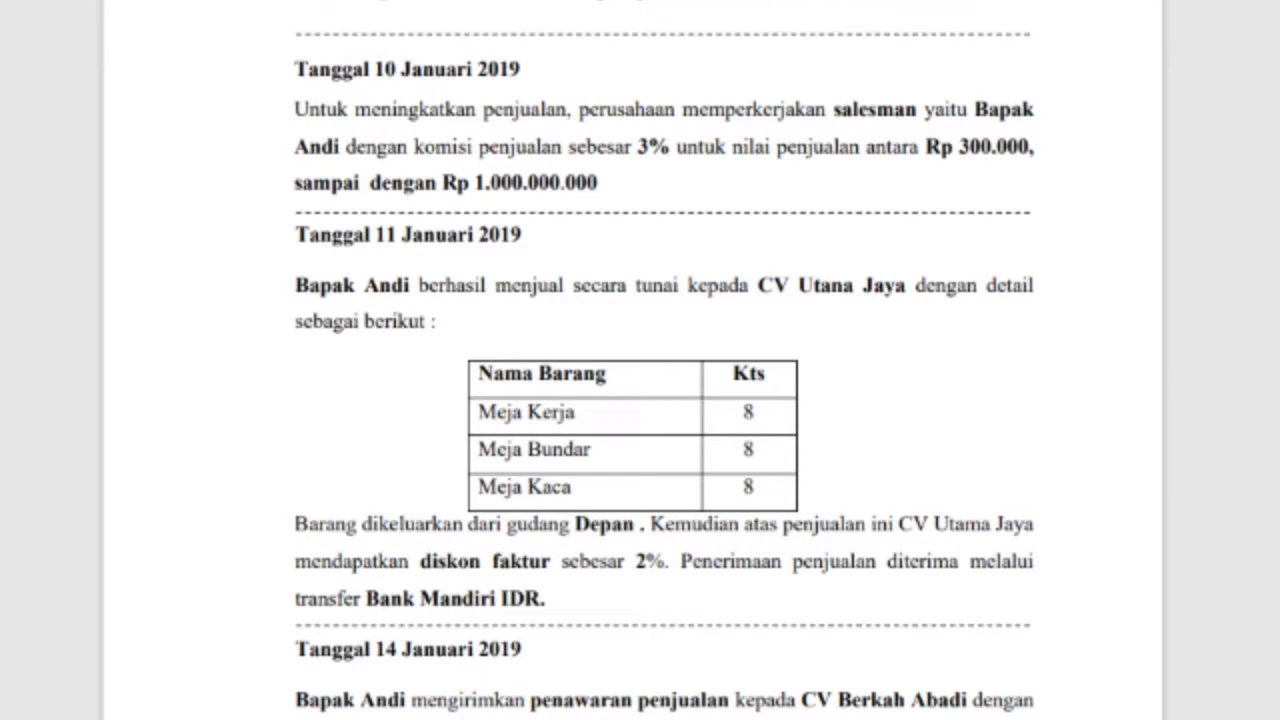
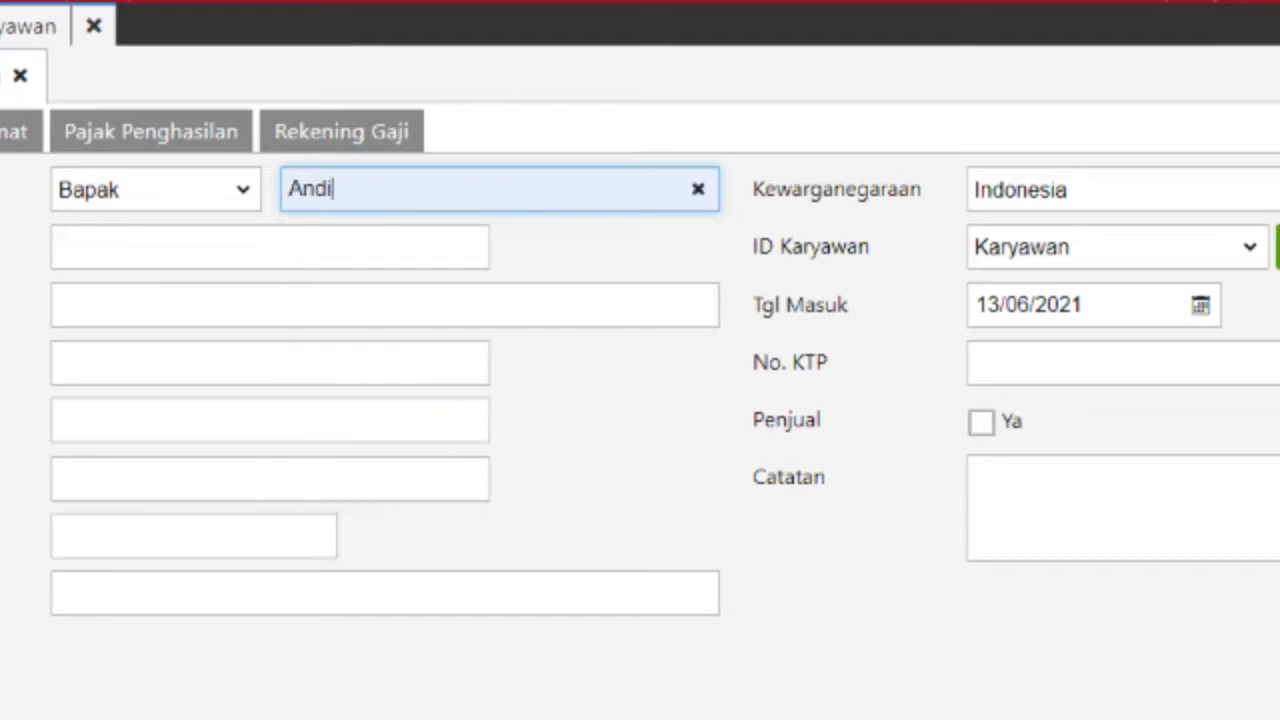
Step: Make Andi a Salesman joined 10/01/2019, mark him as seller, and view his income tax details
key("Tab")
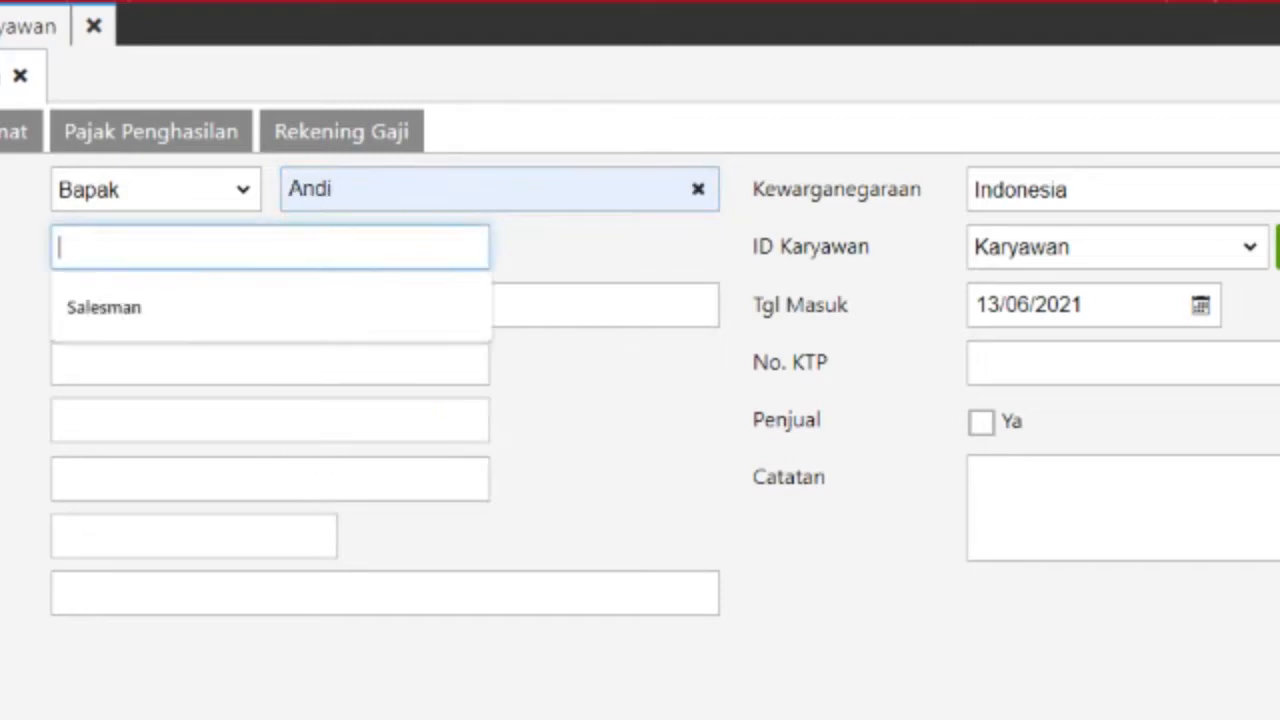
key("Down")
key("Return")
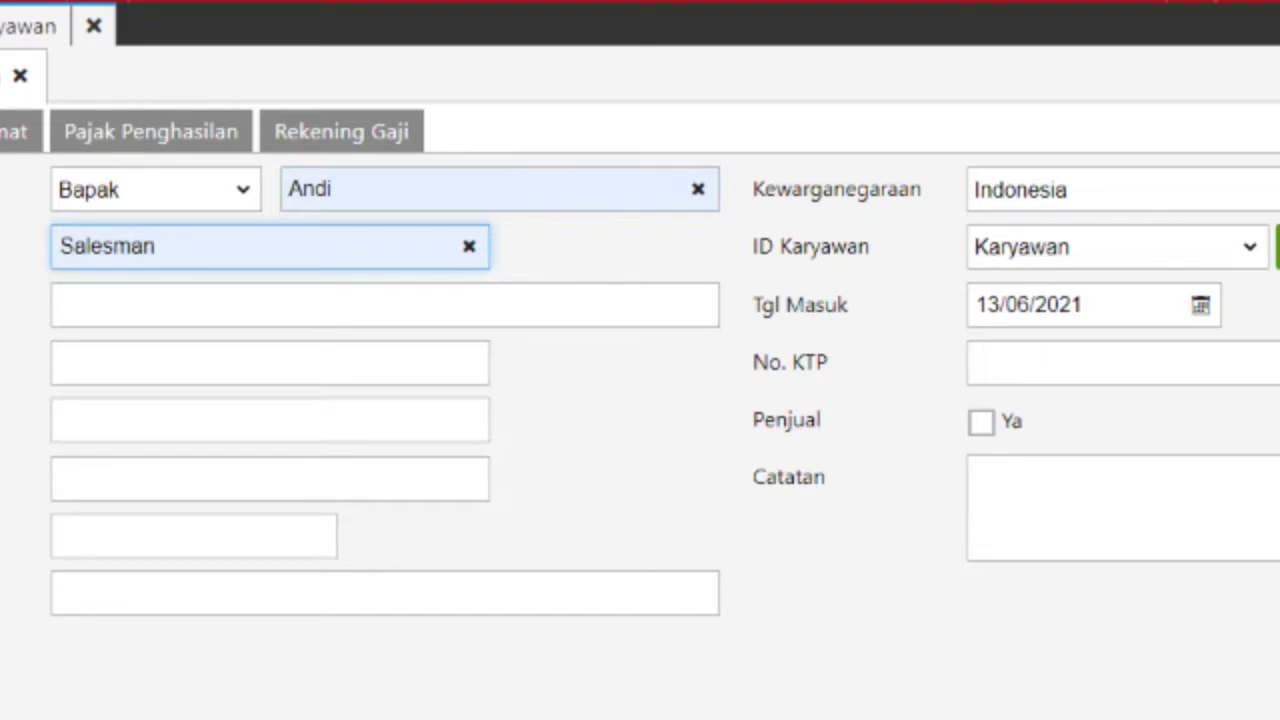
left_click(1201, 305)
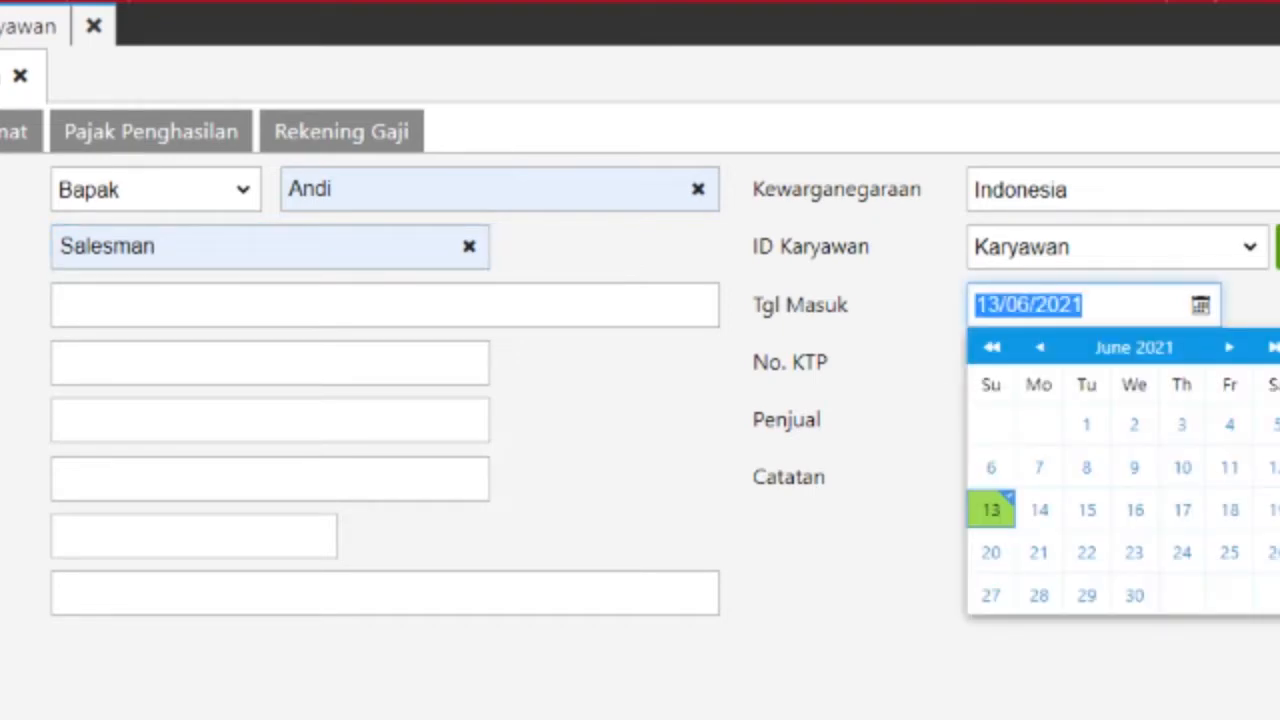
type("10012019")
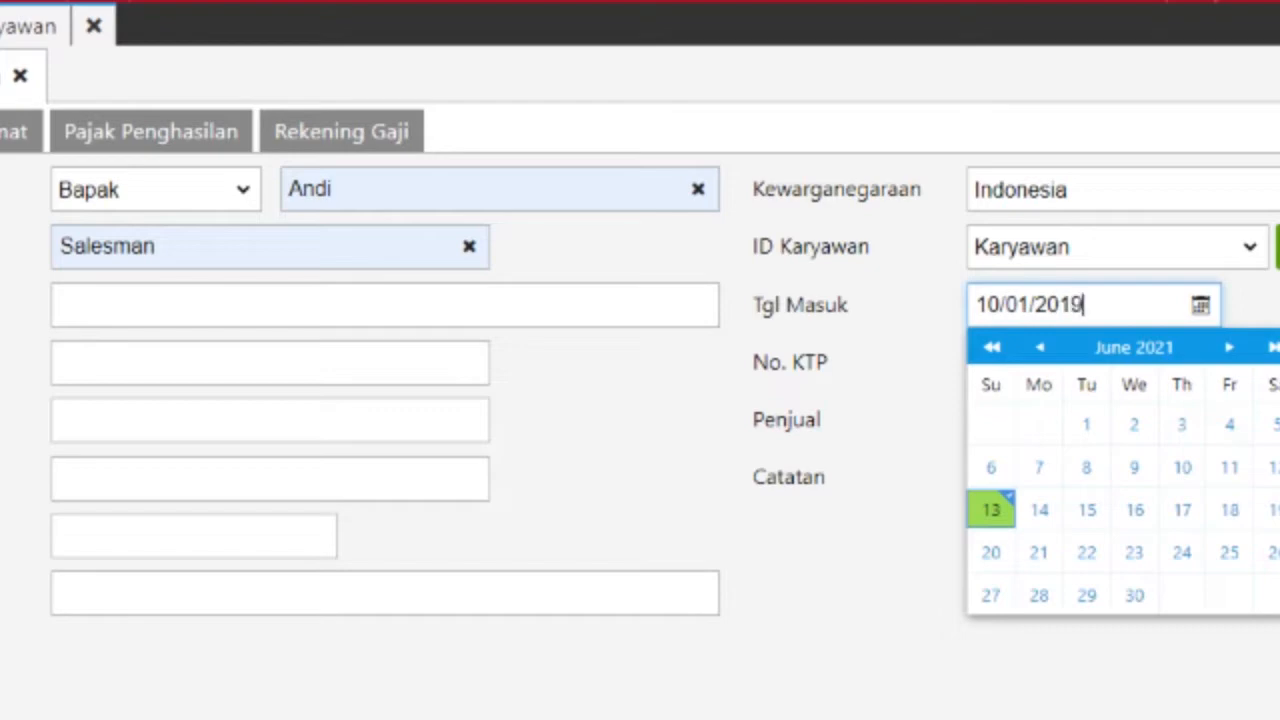
key("Return")
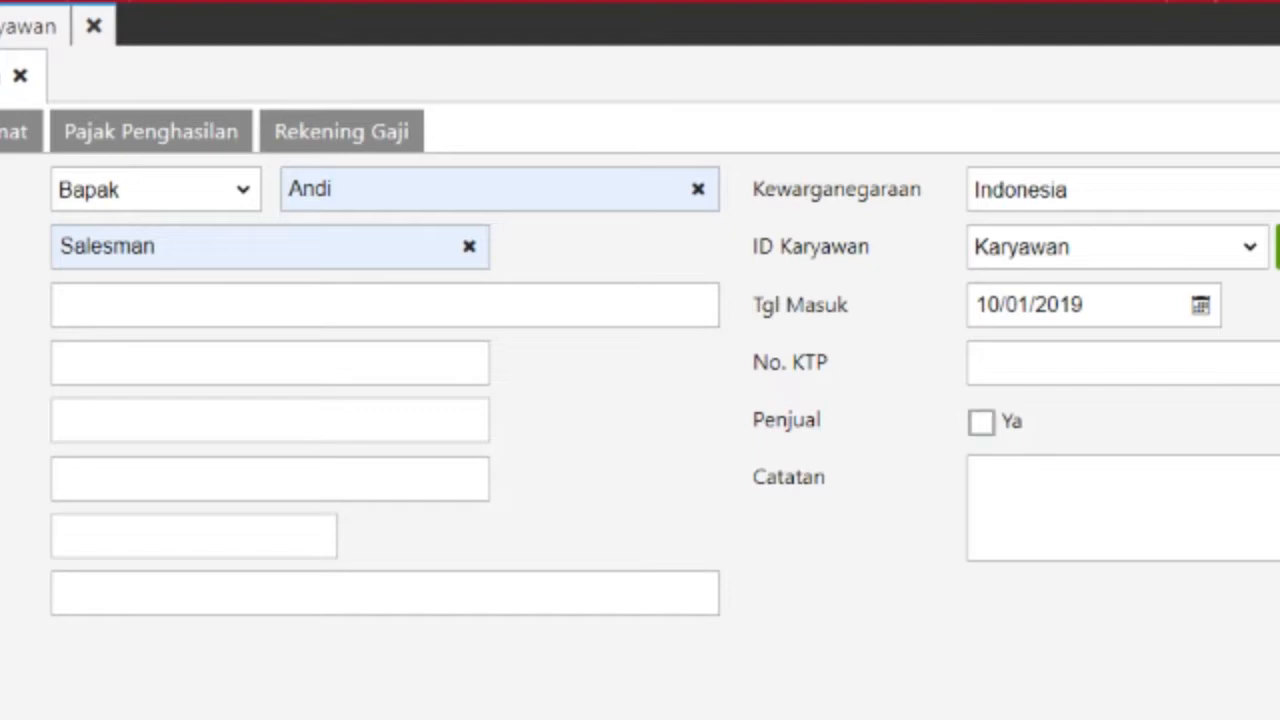
left_click(981, 421)
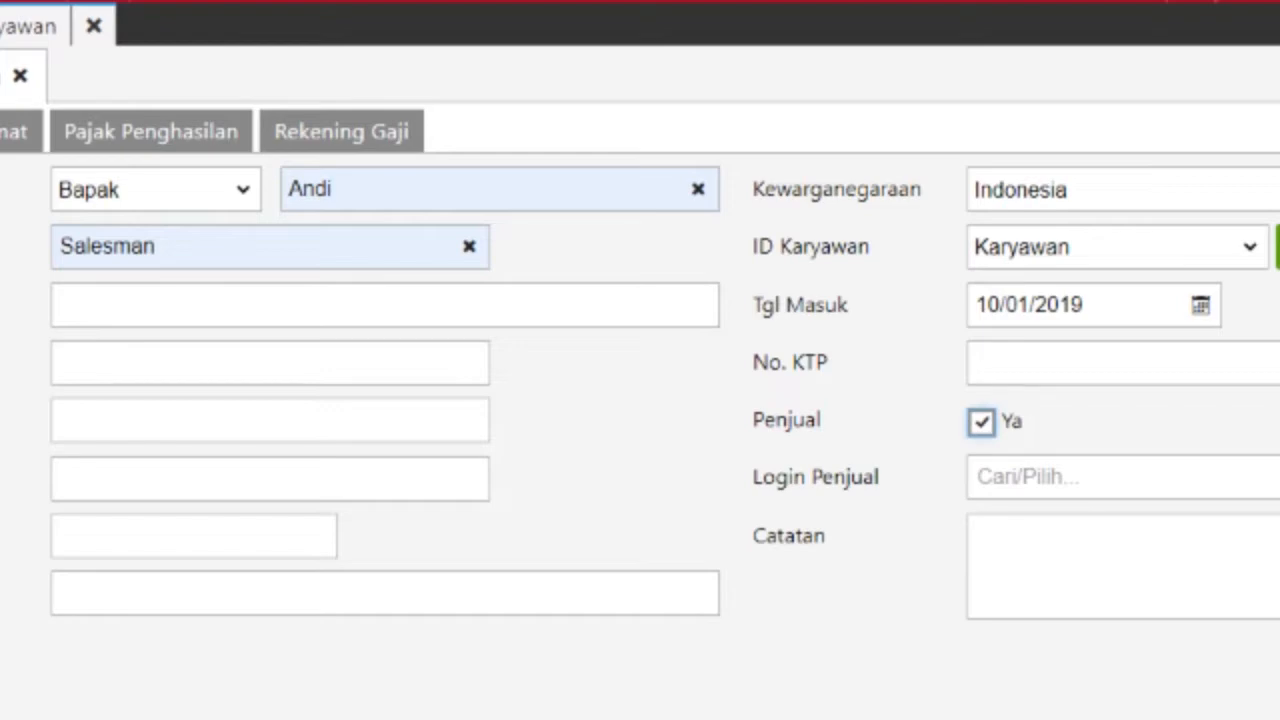
left_click(150, 131)
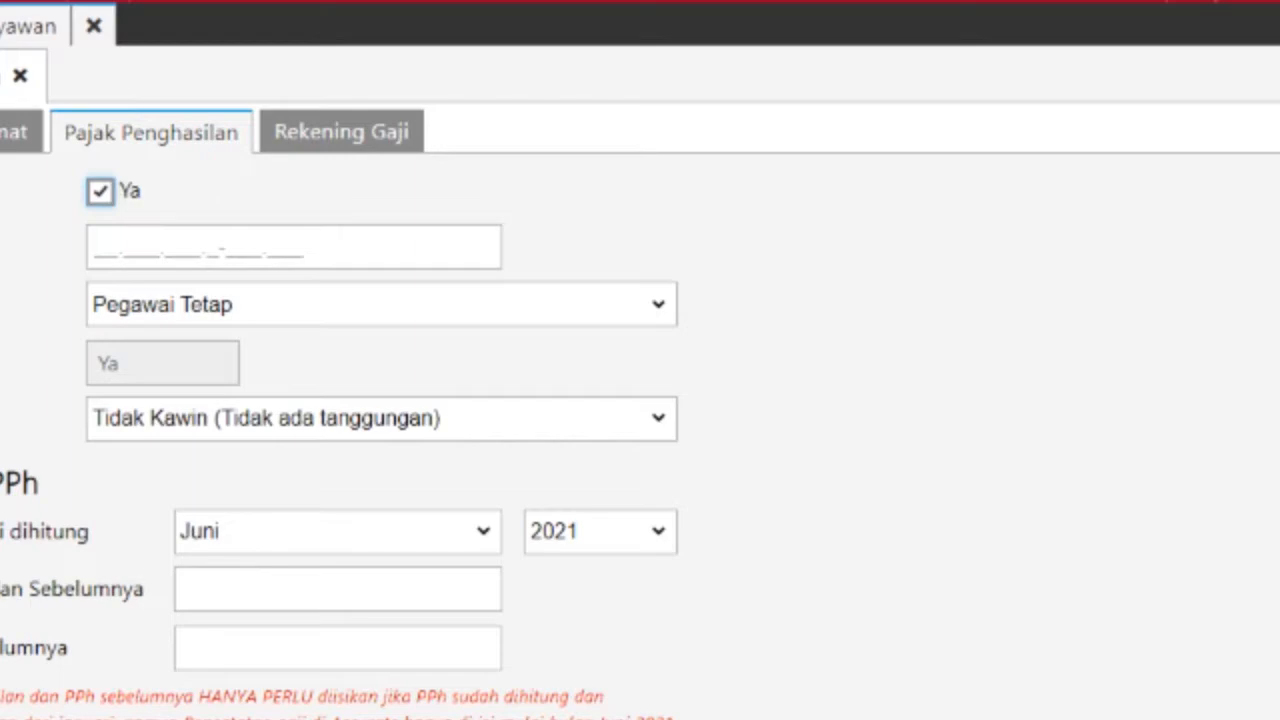
Step: Toggle the income tax calculation off and back on, then close the employee form
left_click(100, 191)
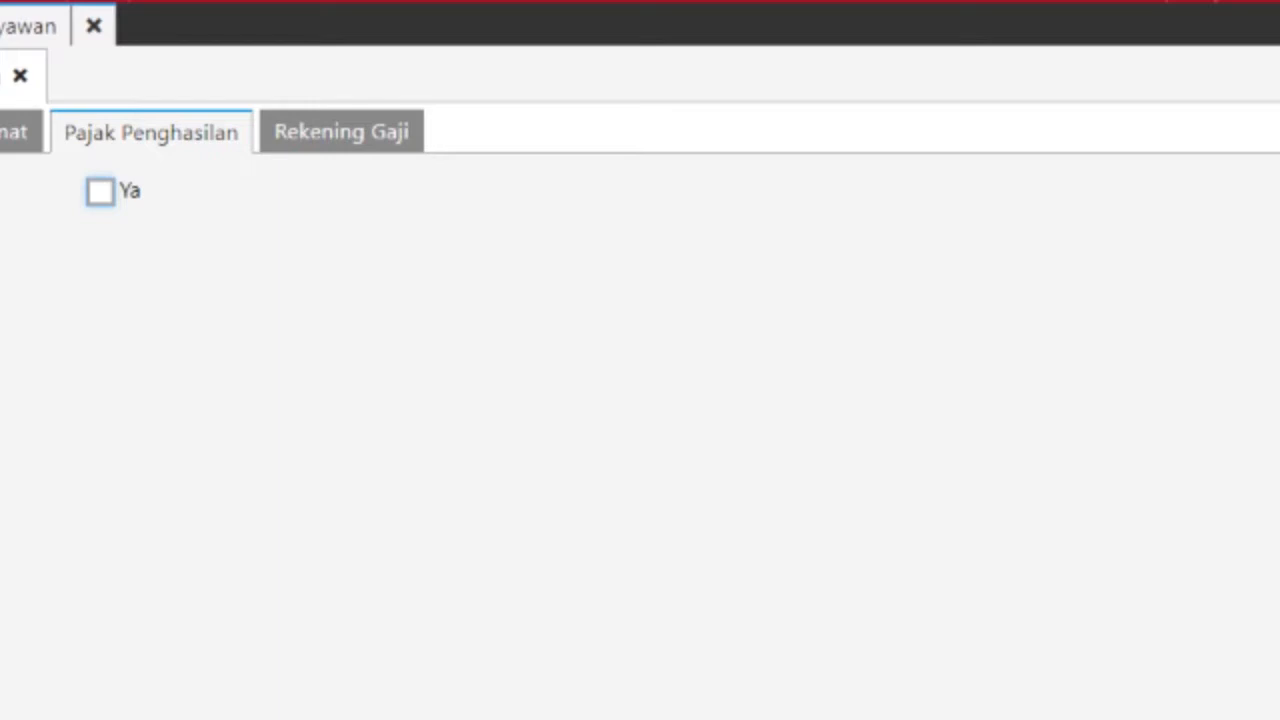
key("space")
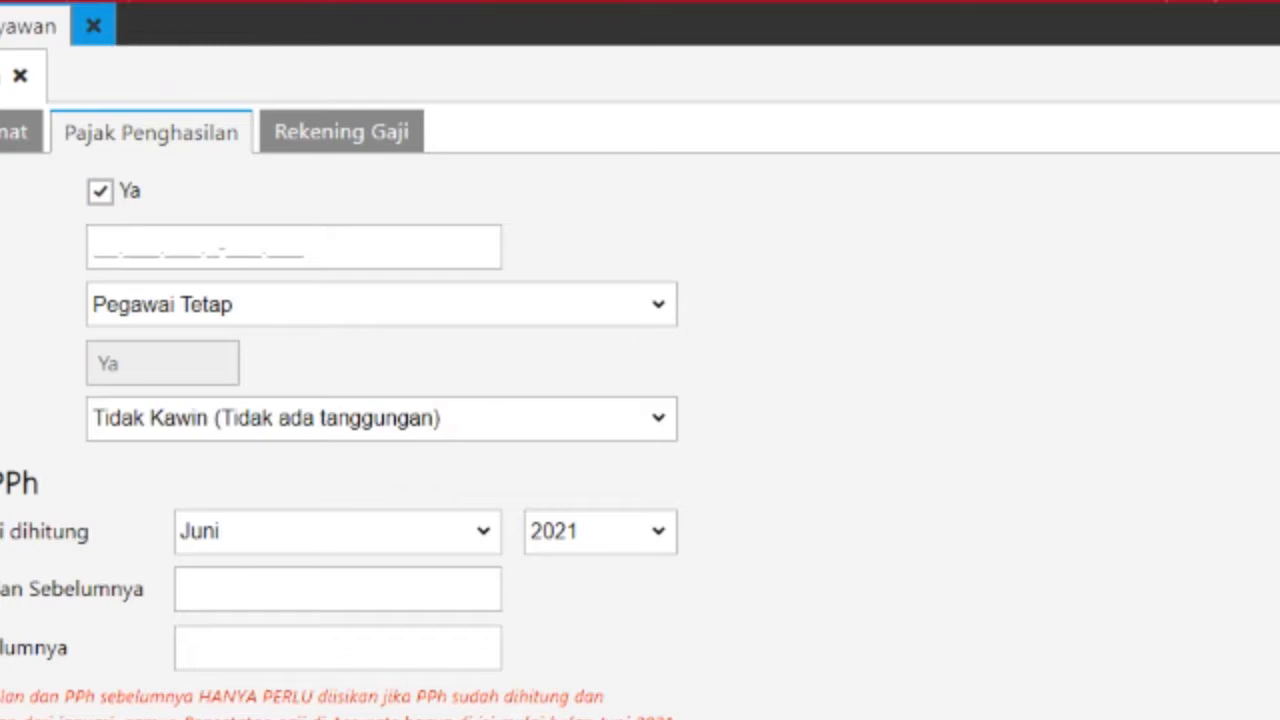
left_click(93, 26)
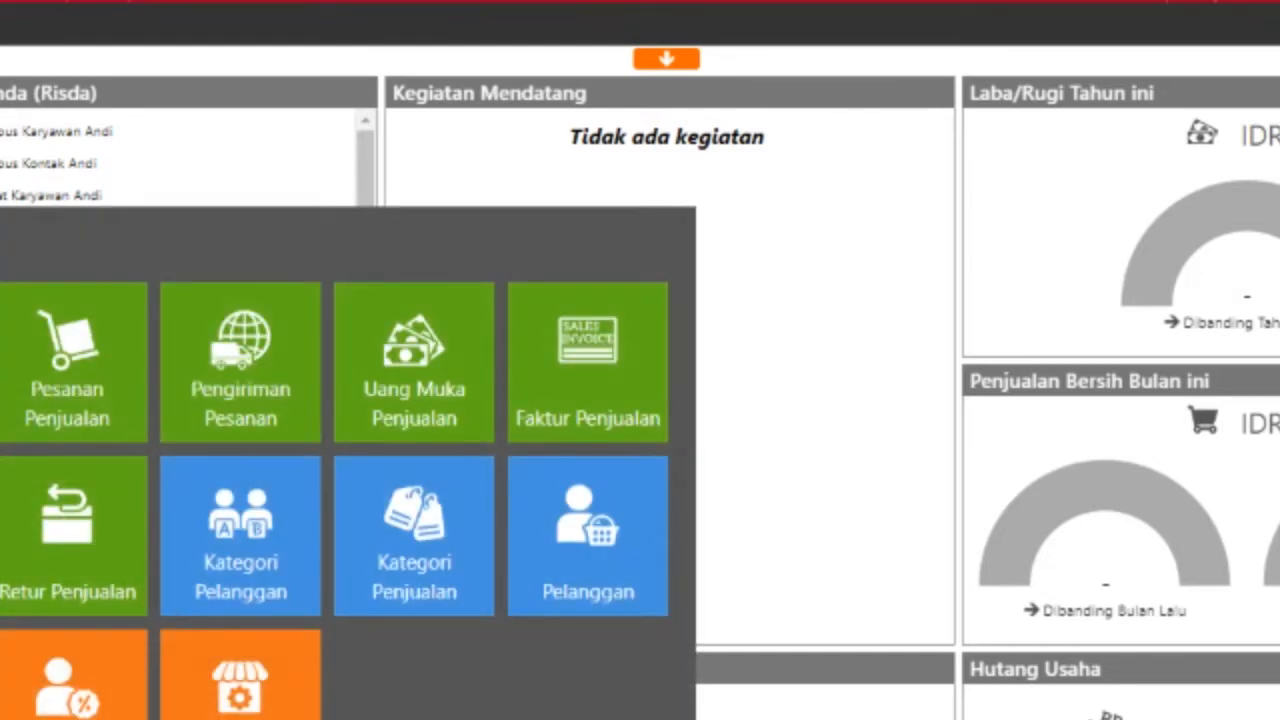
Step: Create sales commission KP for sales values between 300.000 and 1.000.000.000
left_click(67, 675)
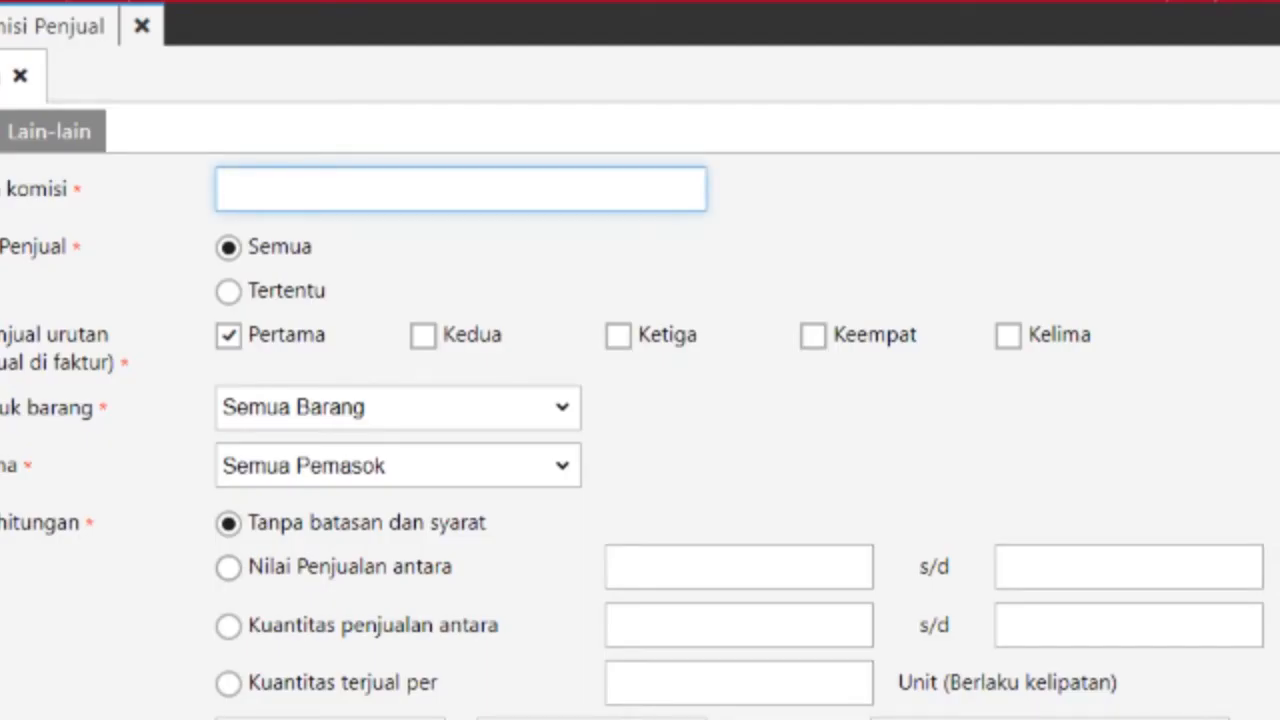
type("KP")
left_click(228, 567)
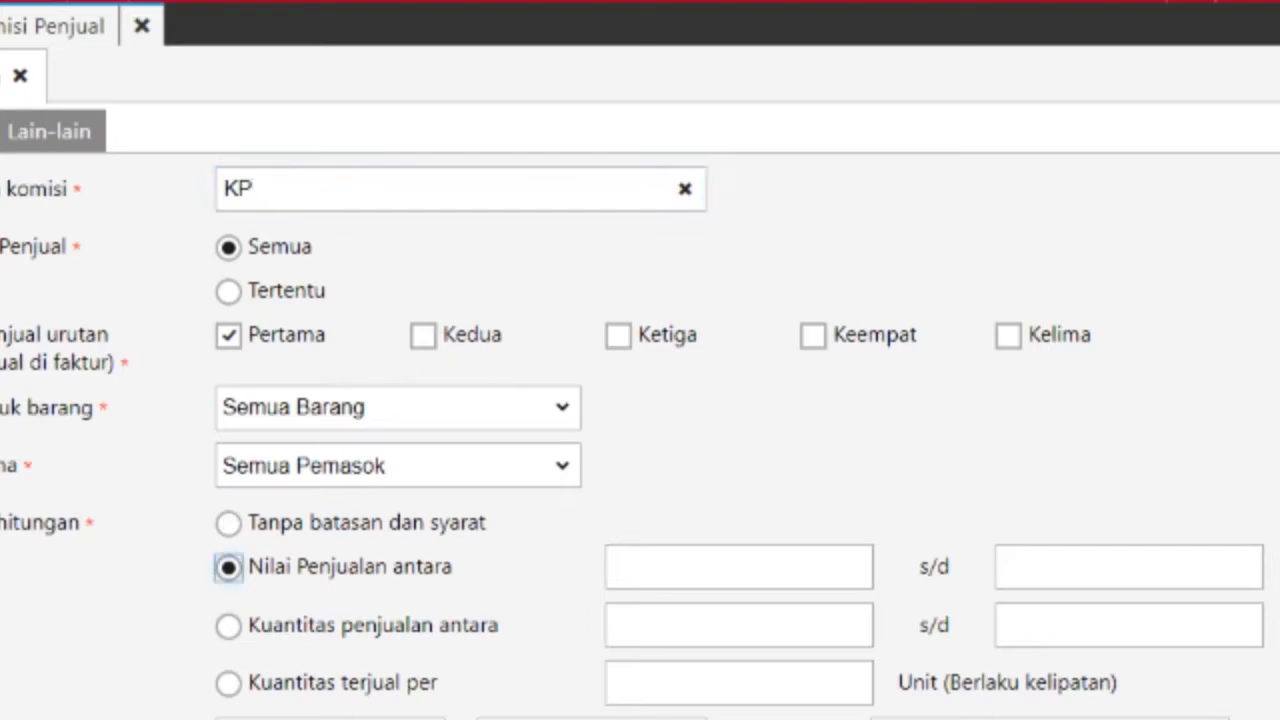
left_click(738, 566)
type("3")
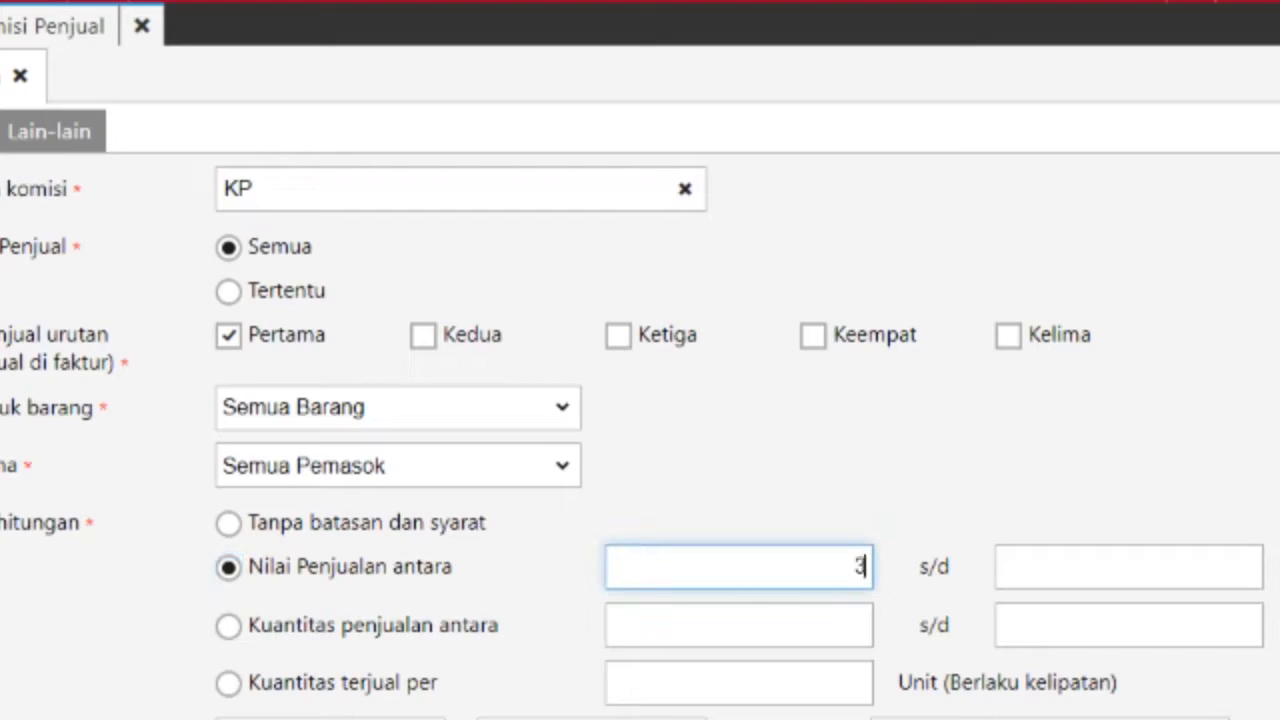
type("00.000")
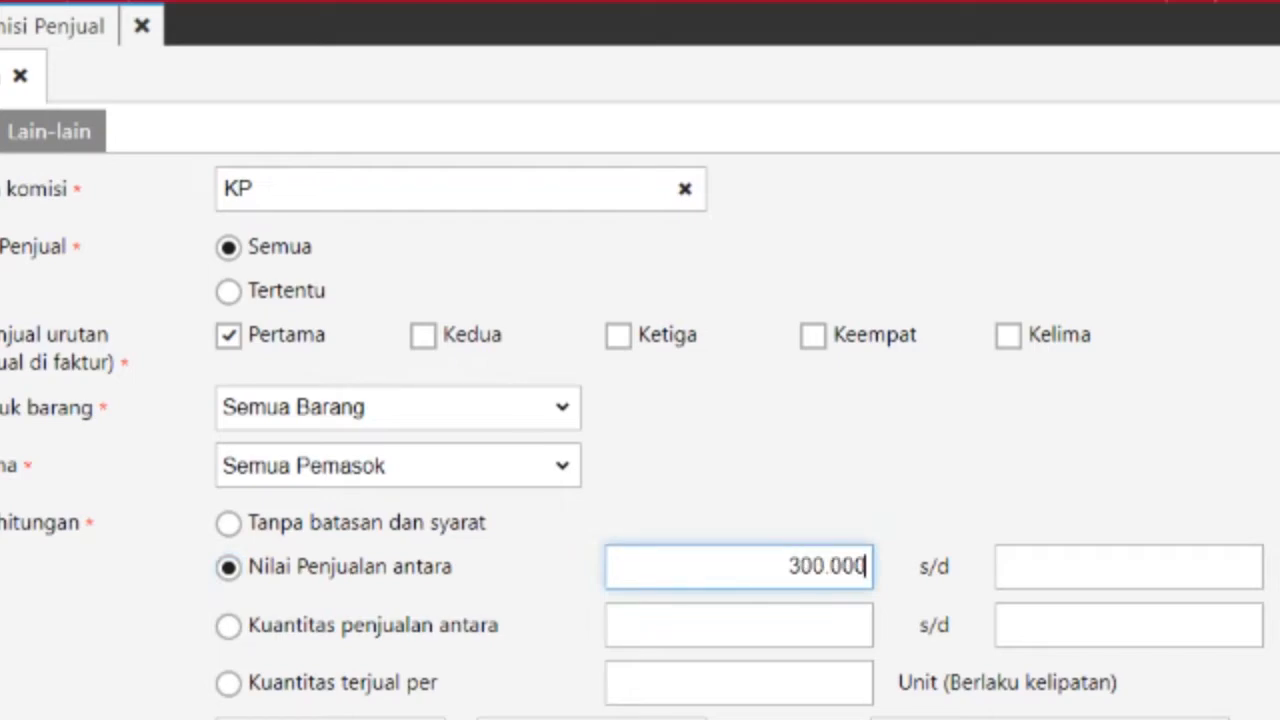
key("Tab")
type("1")
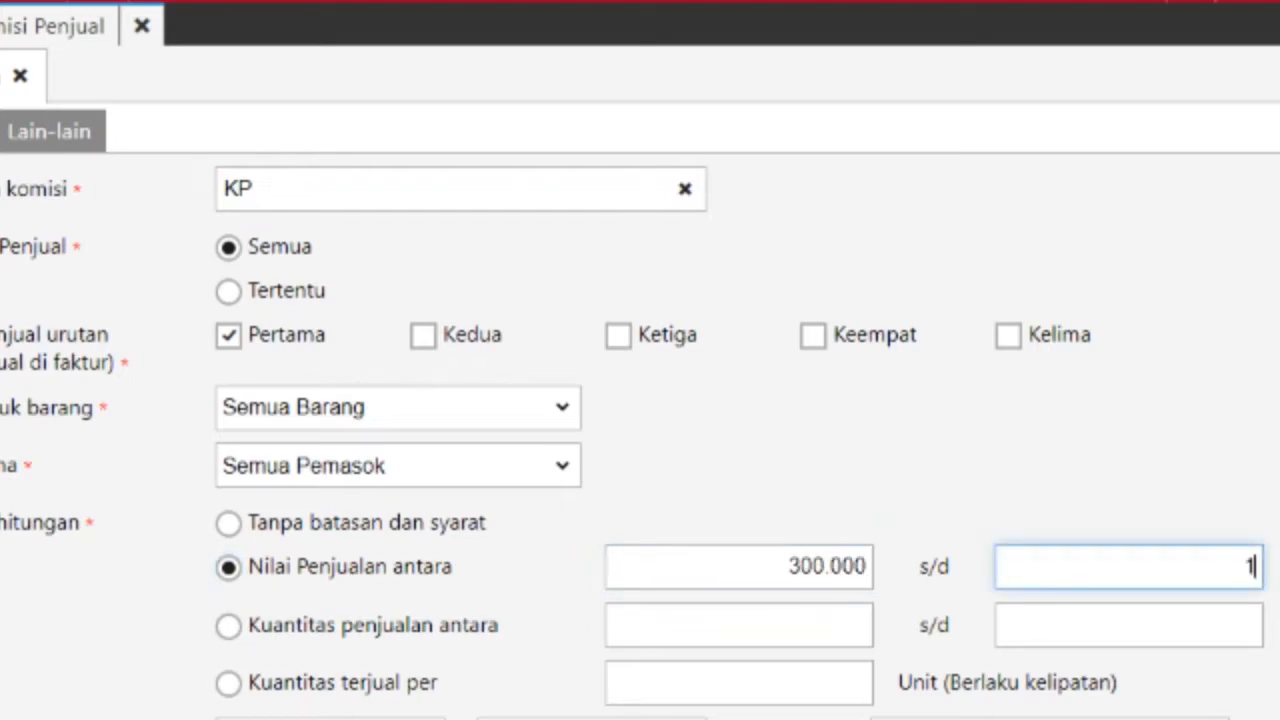
type(".000.000.000")
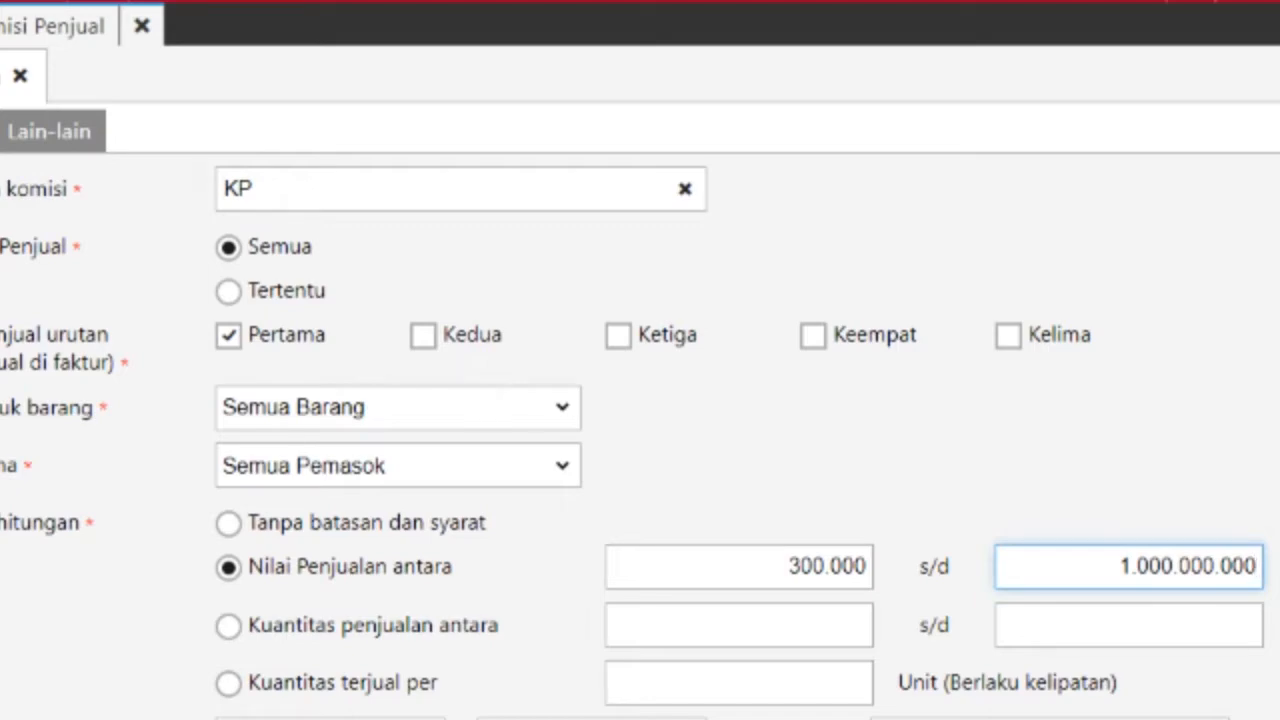
key("Tab")
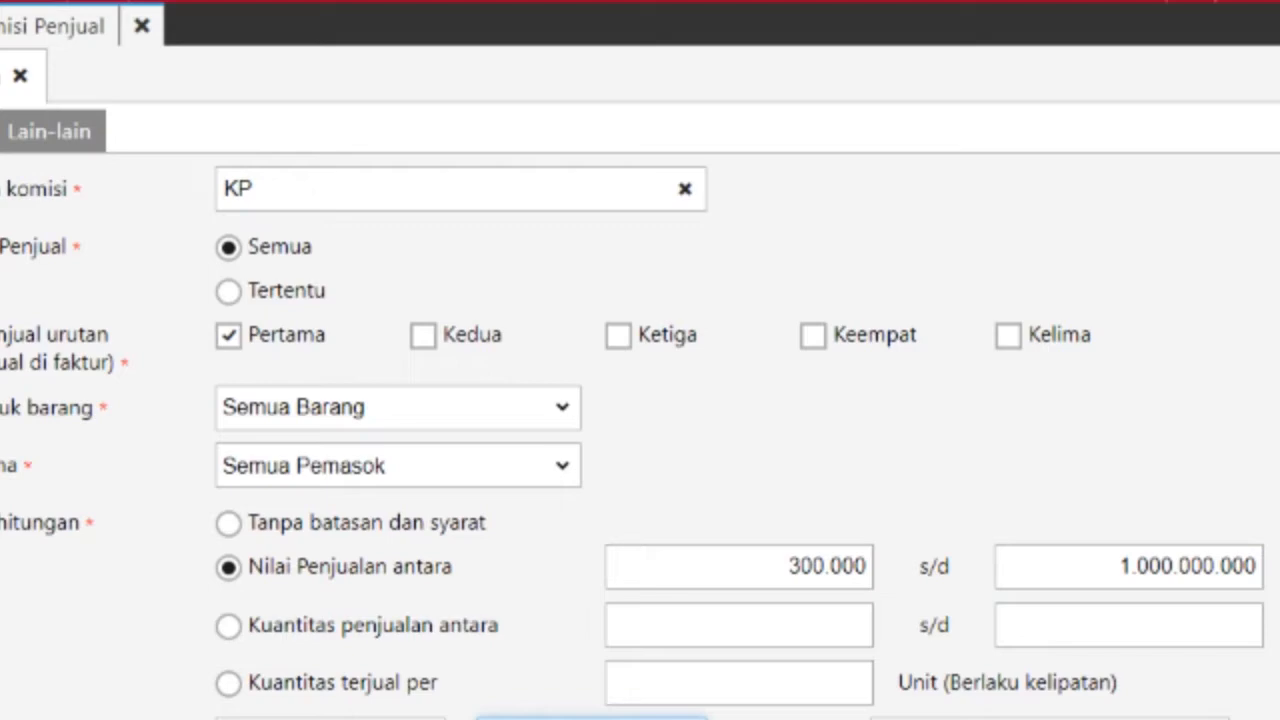
Step: Check the notes section, save the KP commission, and close its form
left_click(49, 132)
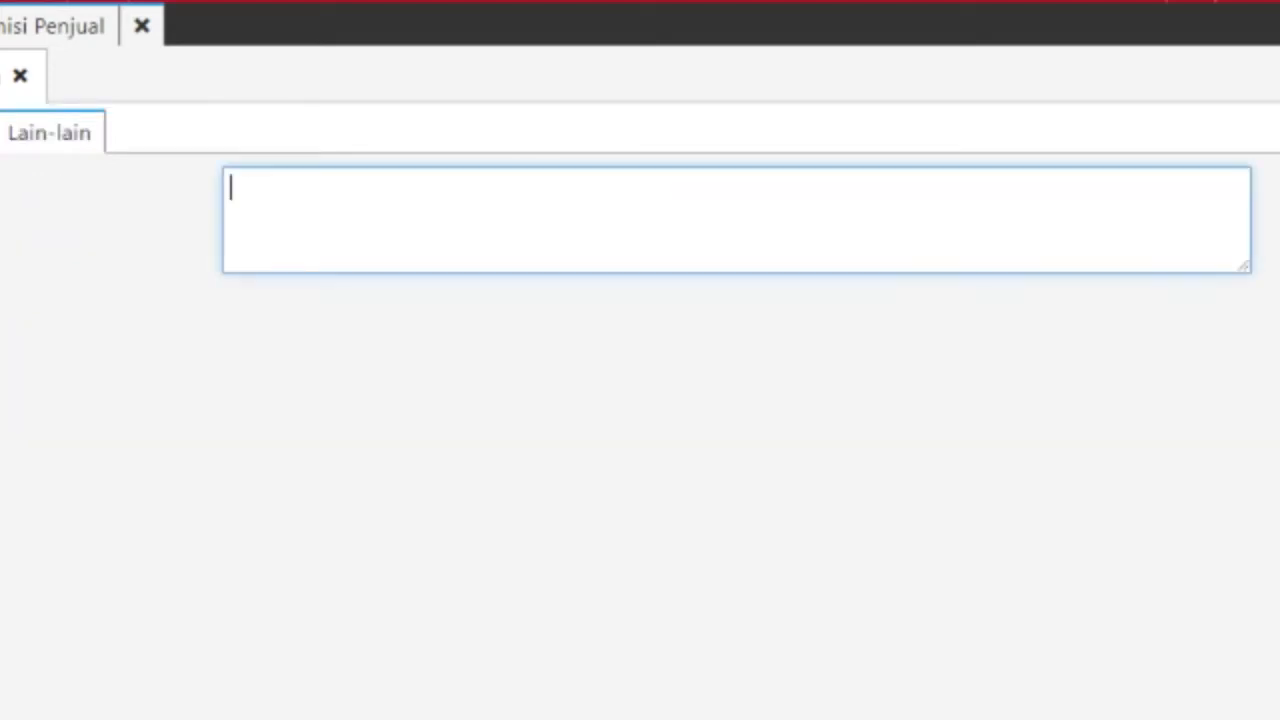
left_click(250, 188)
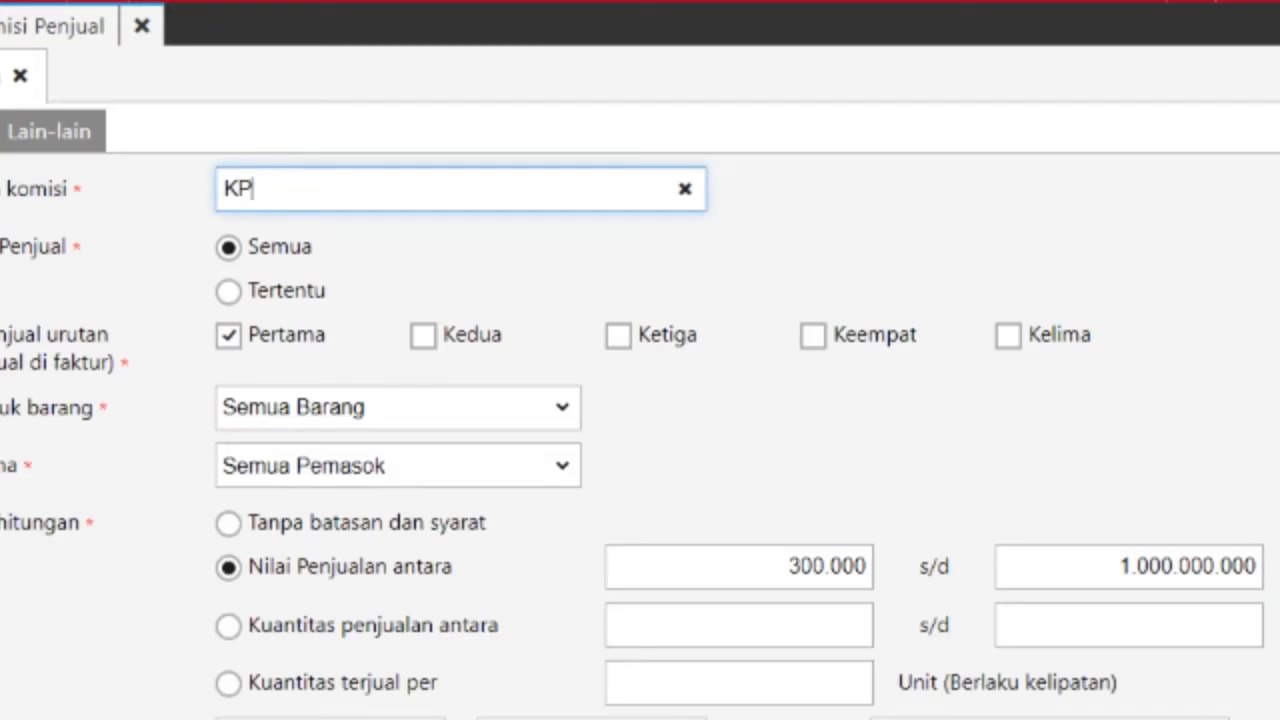
key("ctrl+s")
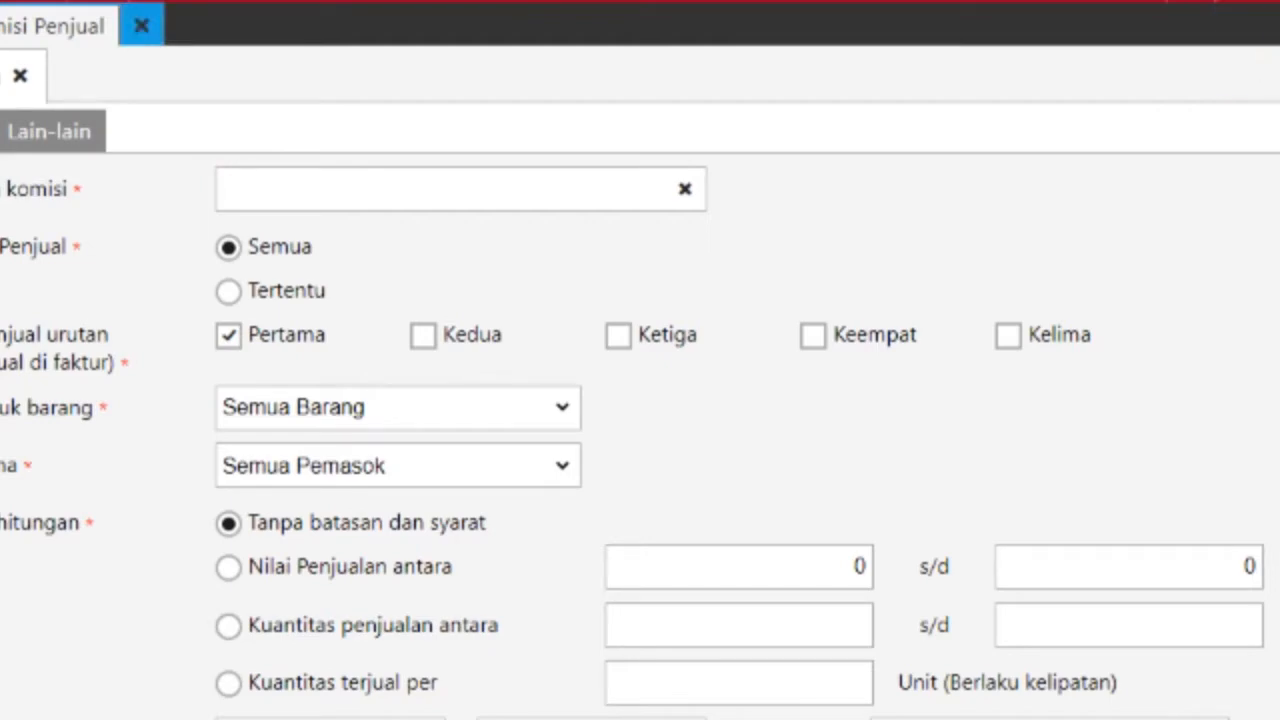
left_click(141, 26)
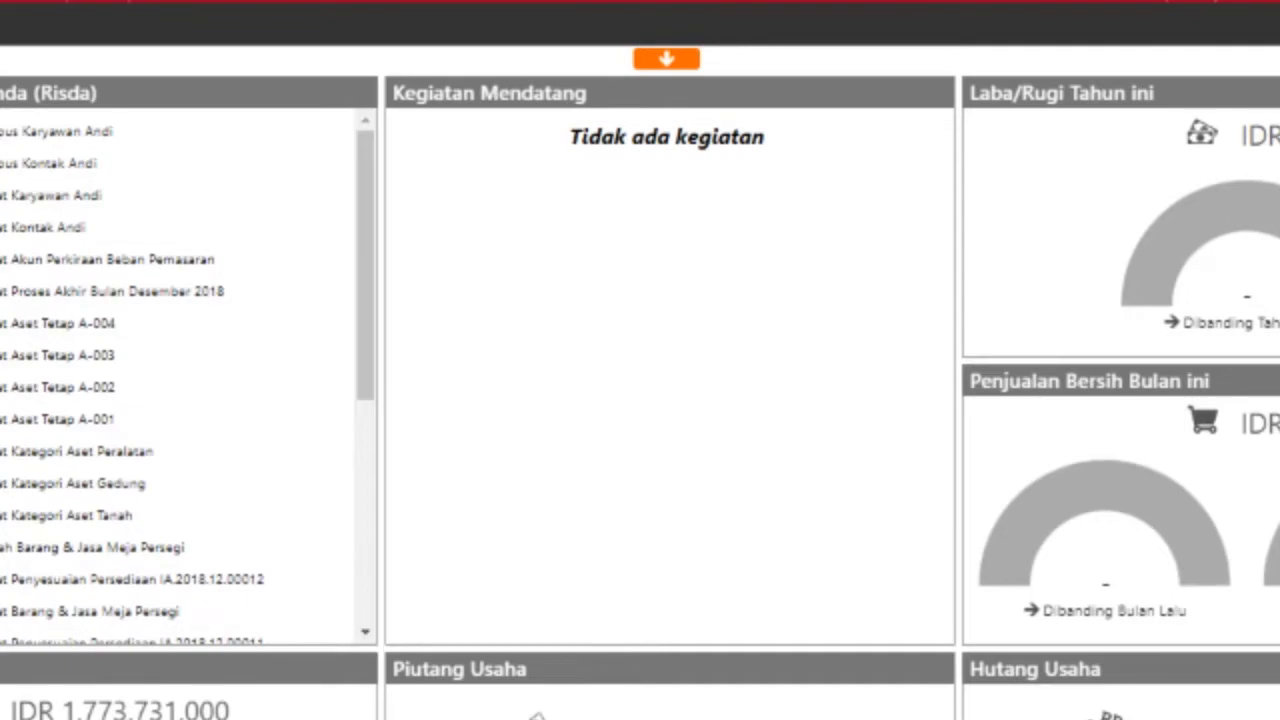
Step: Review the case-study PDF, then return to the Accurate dashboard's sales options
left_click(486, 690)
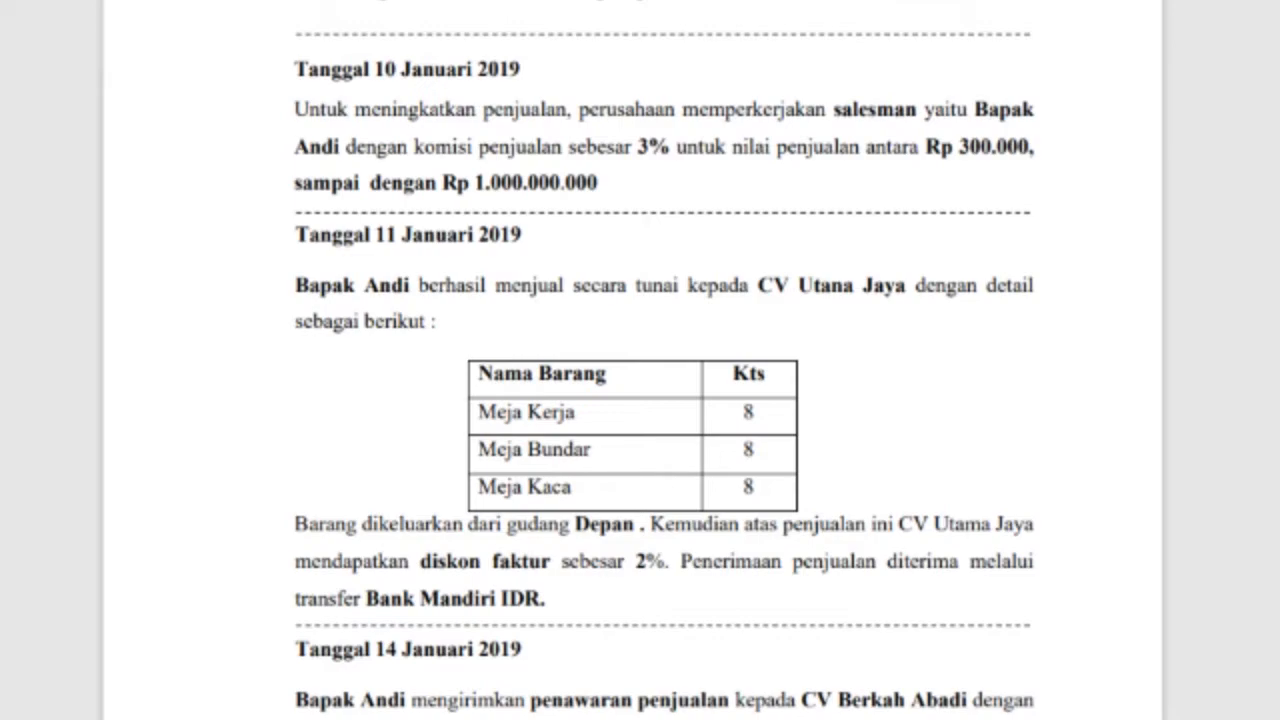
left_click(557, 650)
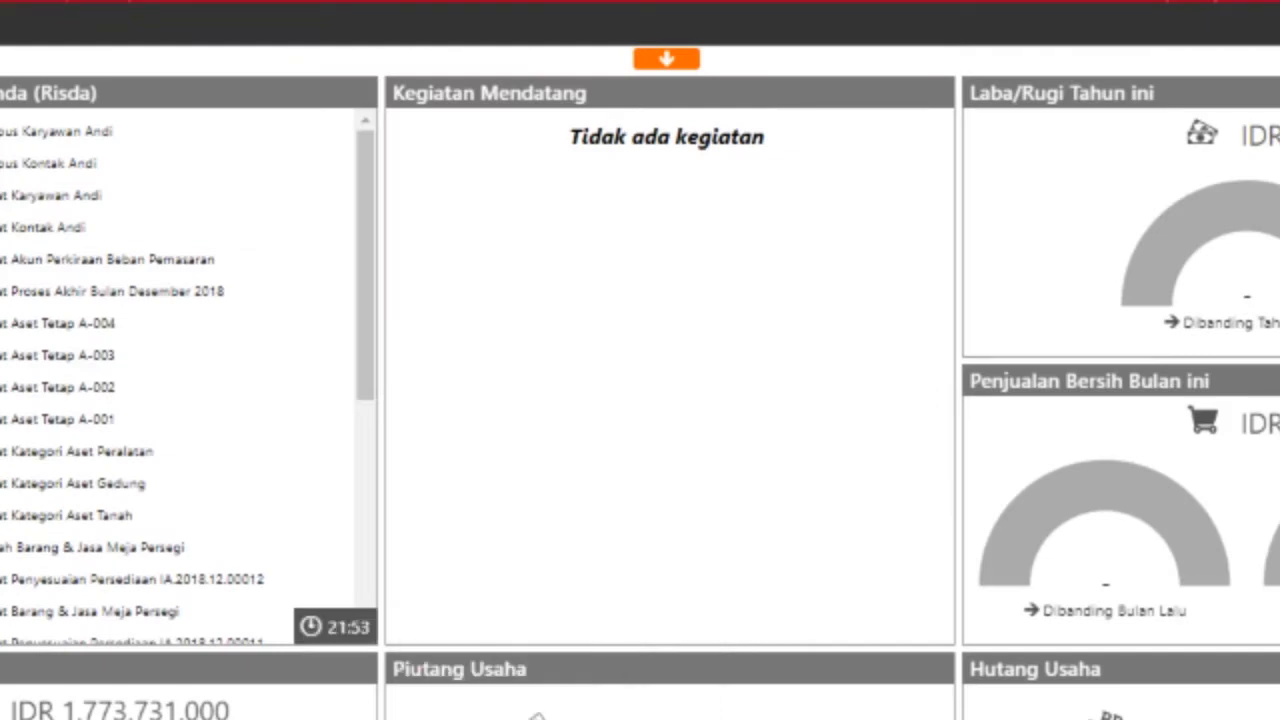
left_click(2, 300)
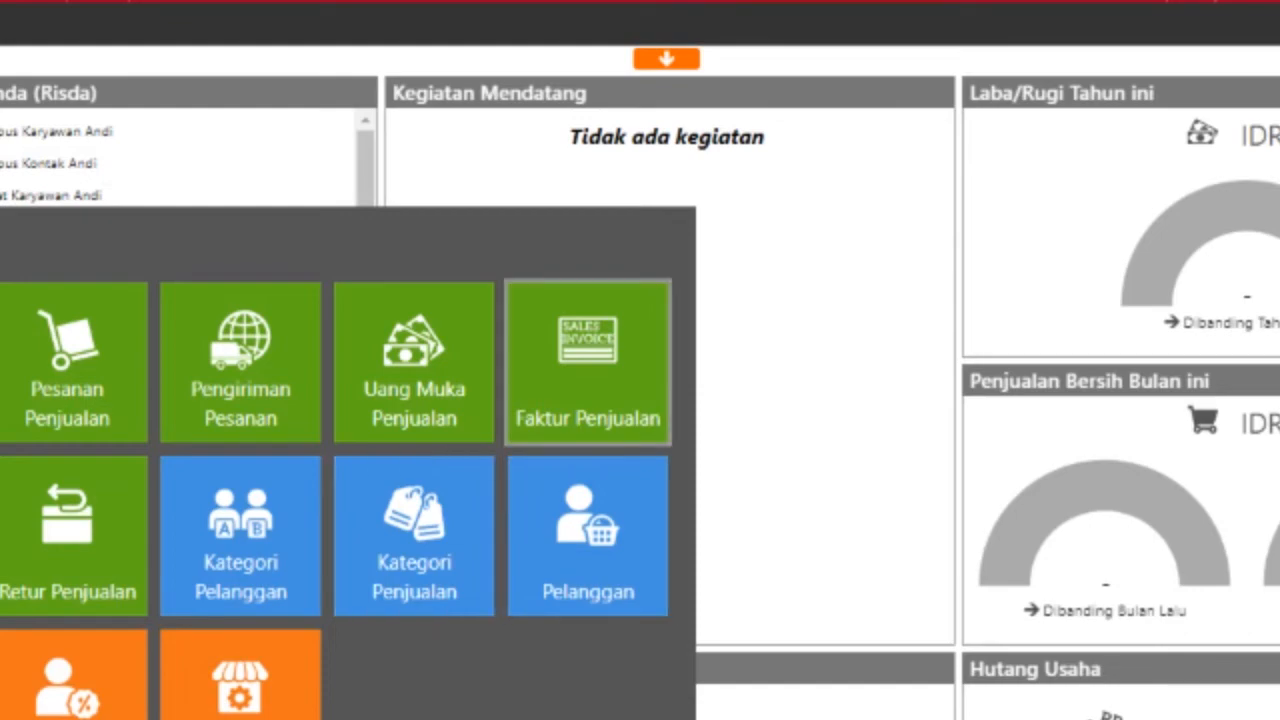
Step: Start a new sales invoice for CV Utama Jaya dated 11/01/2019
left_click(588, 362)
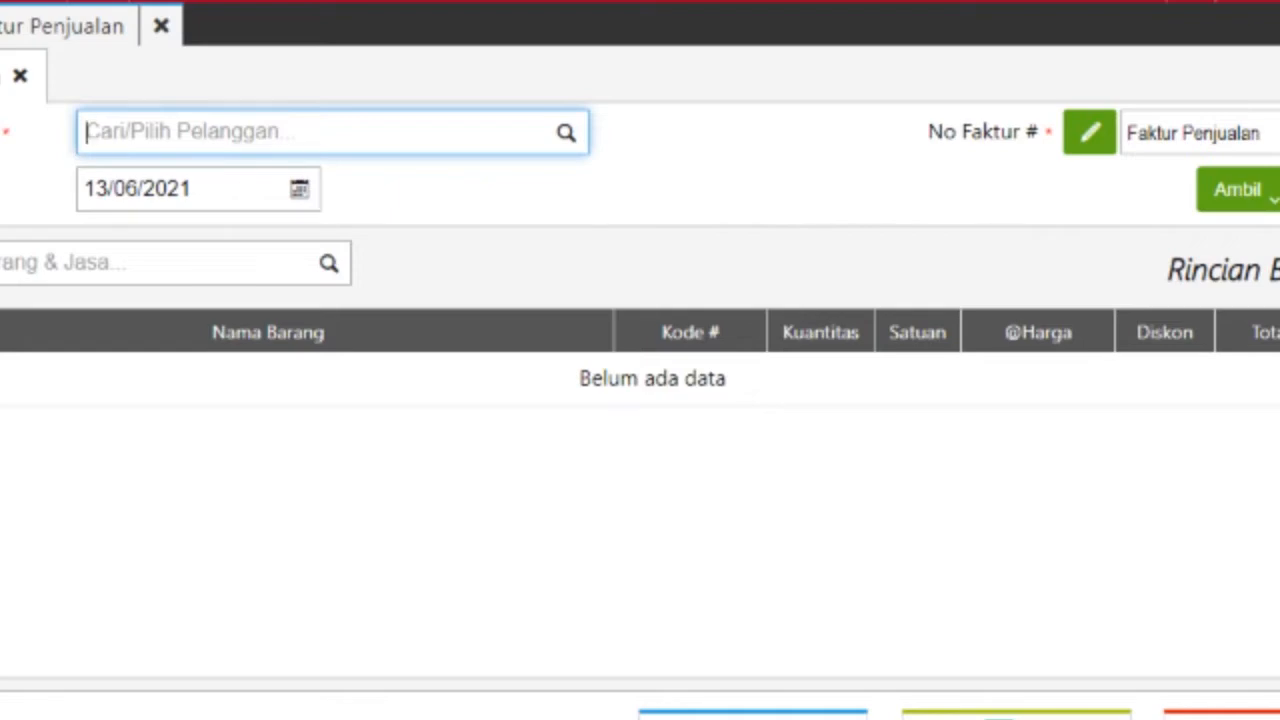
type("CV")
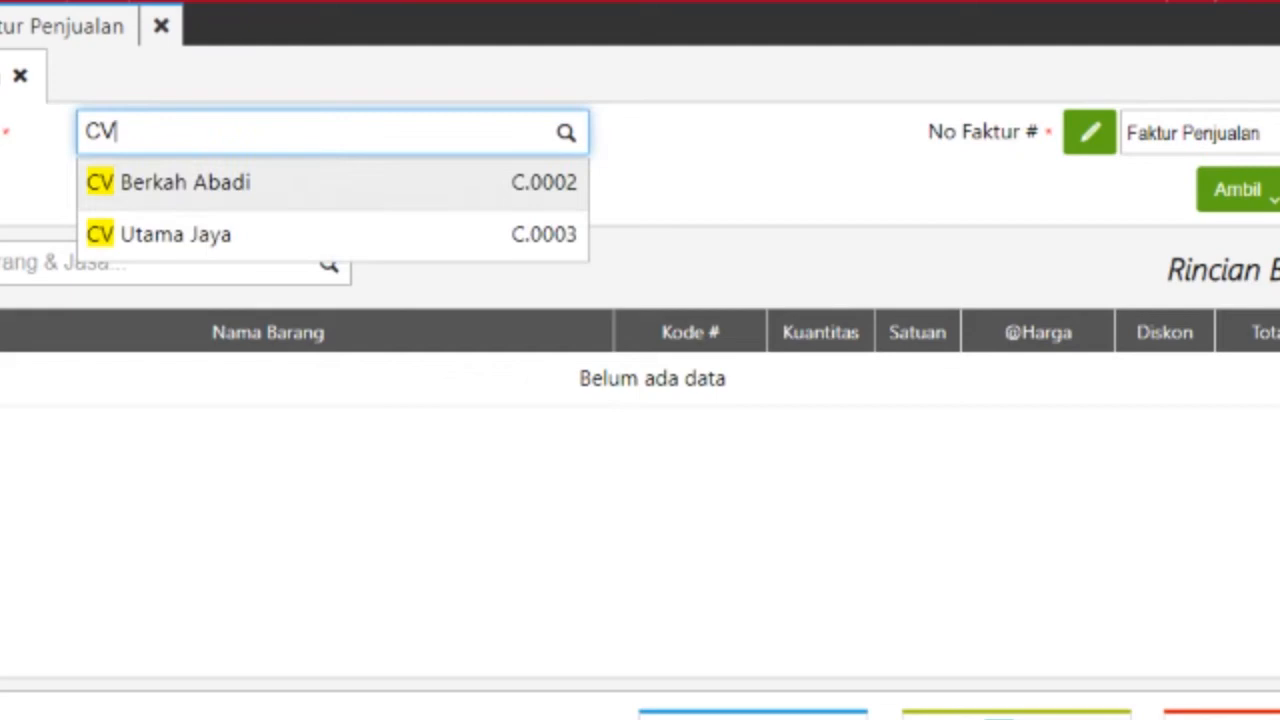
key("Down")
key("Return")
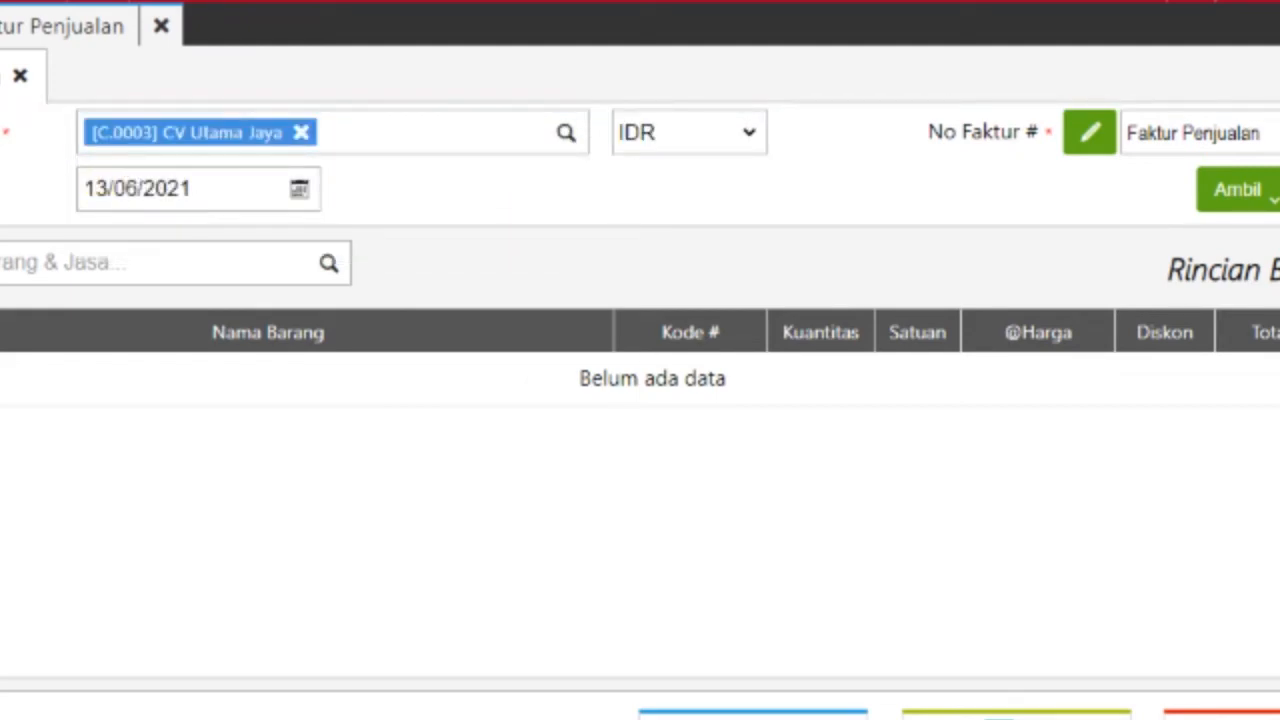
left_click(137, 188)
type("11/01/")
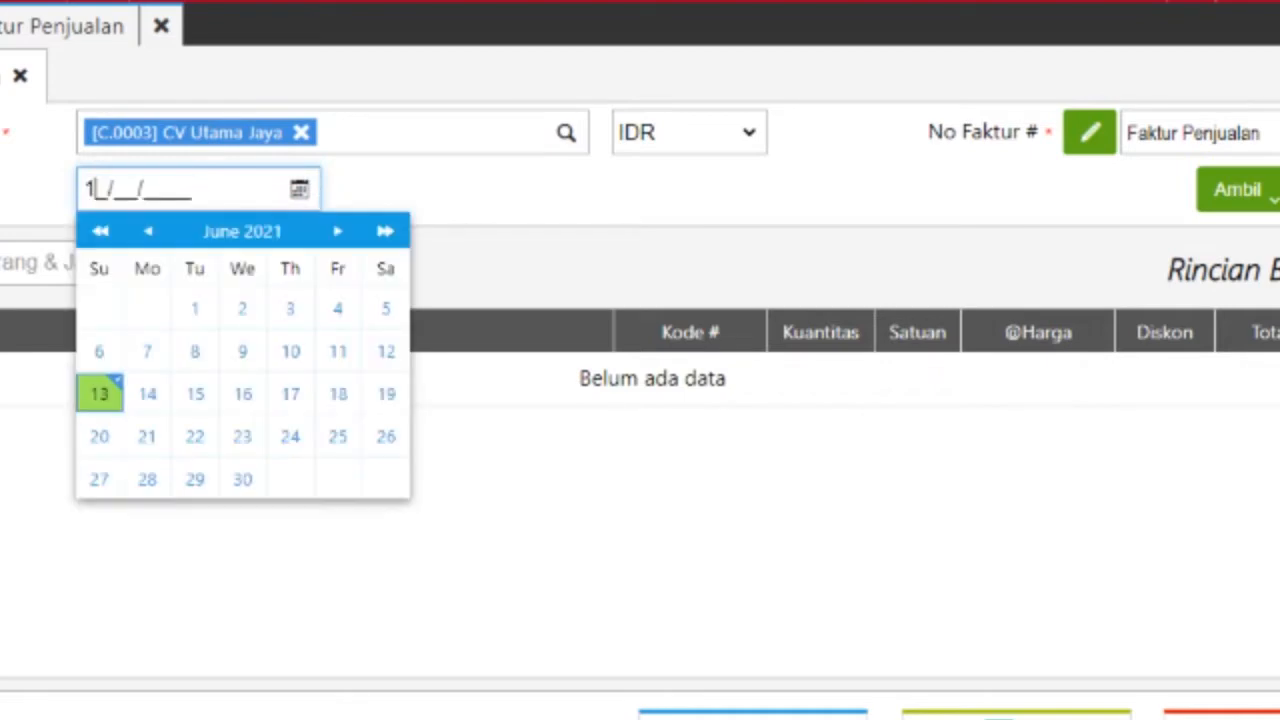
type("2019")
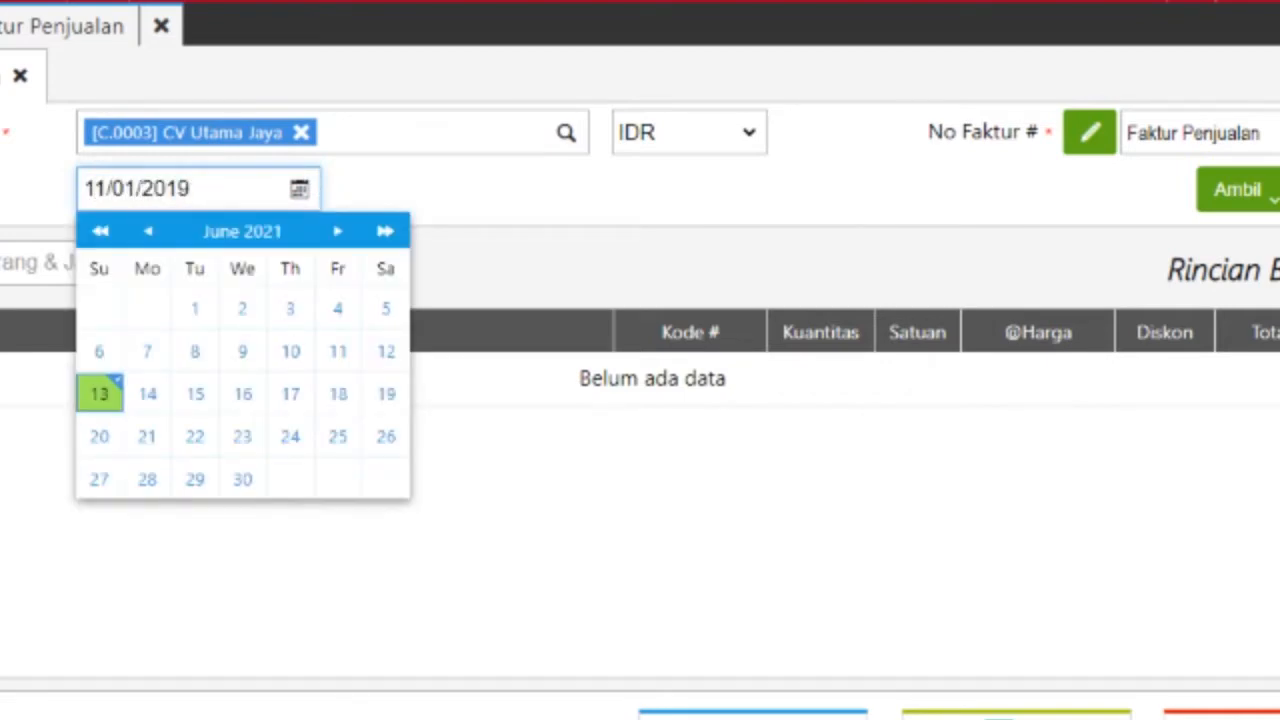
key("Return")
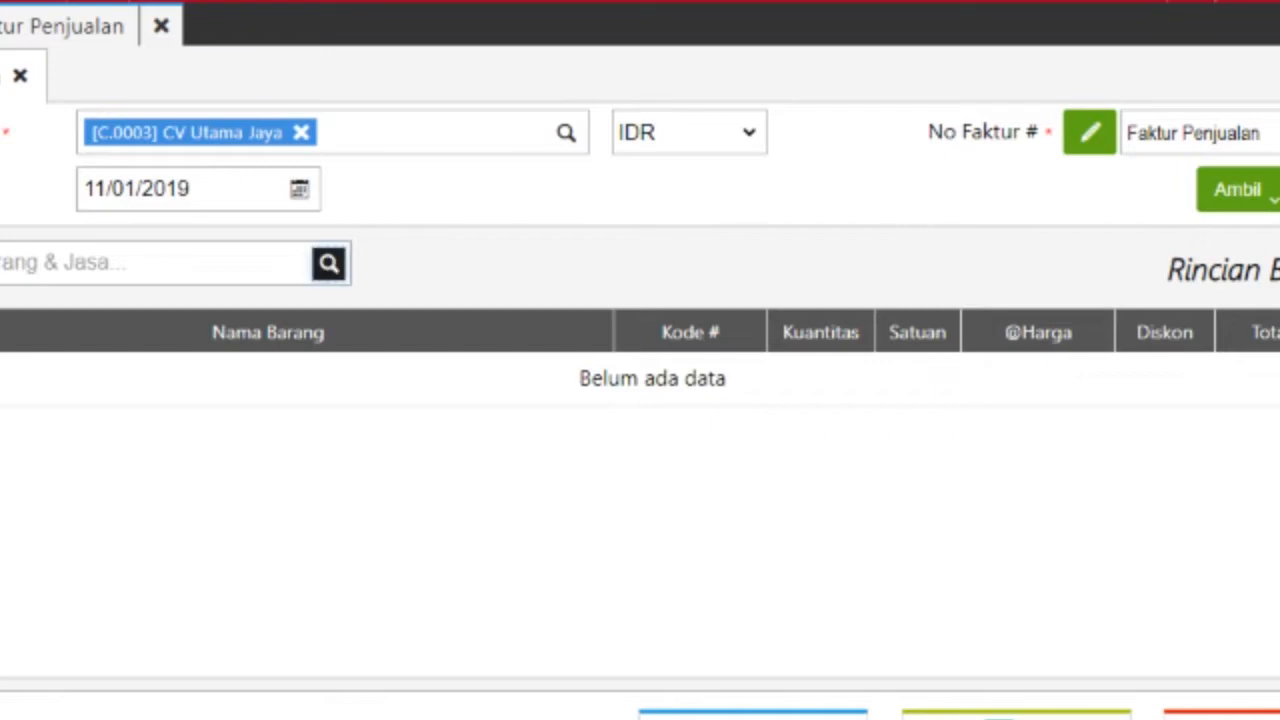
Step: Add Meja Kerja to the invoice with quantity 8
left_click(329, 263)
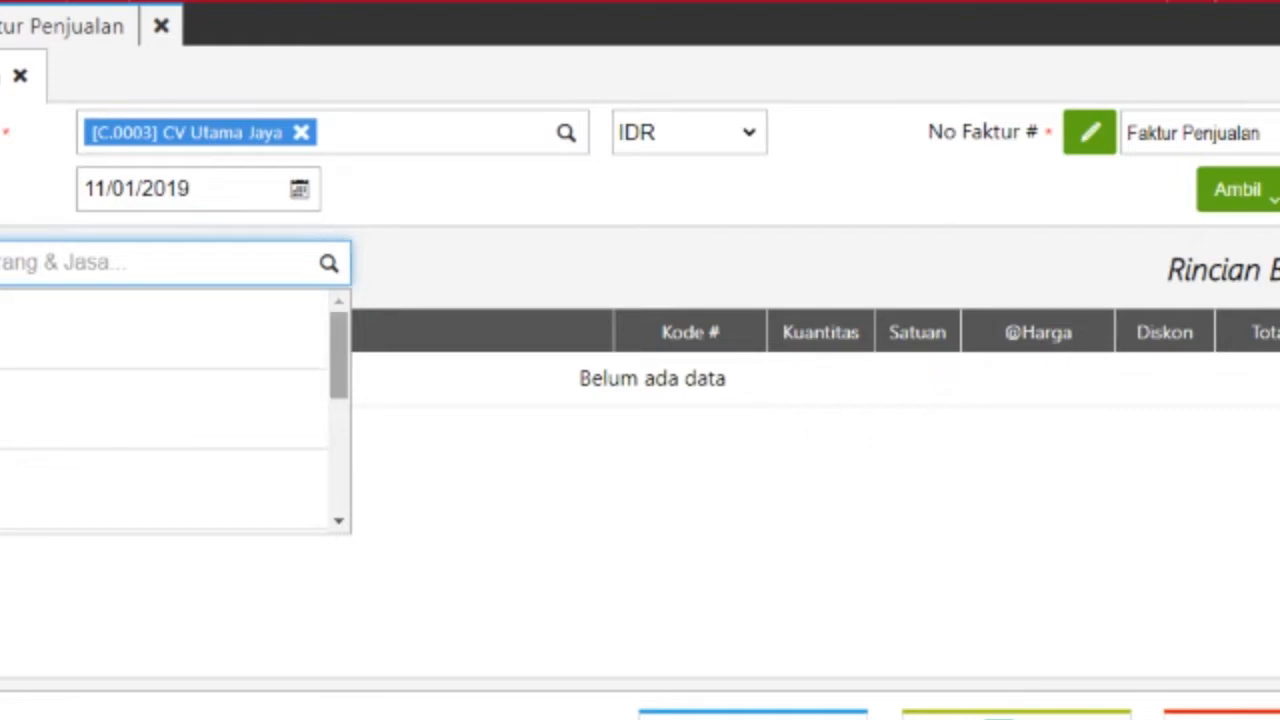
type("a")
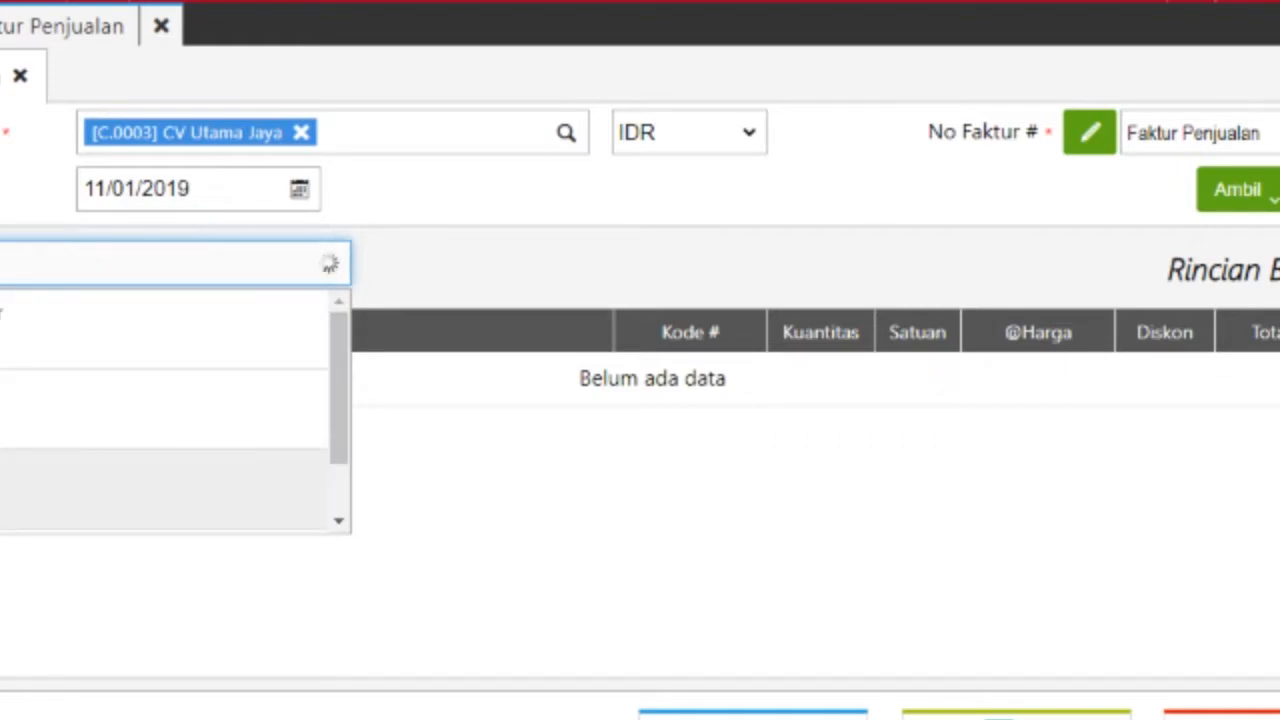
key("Return")
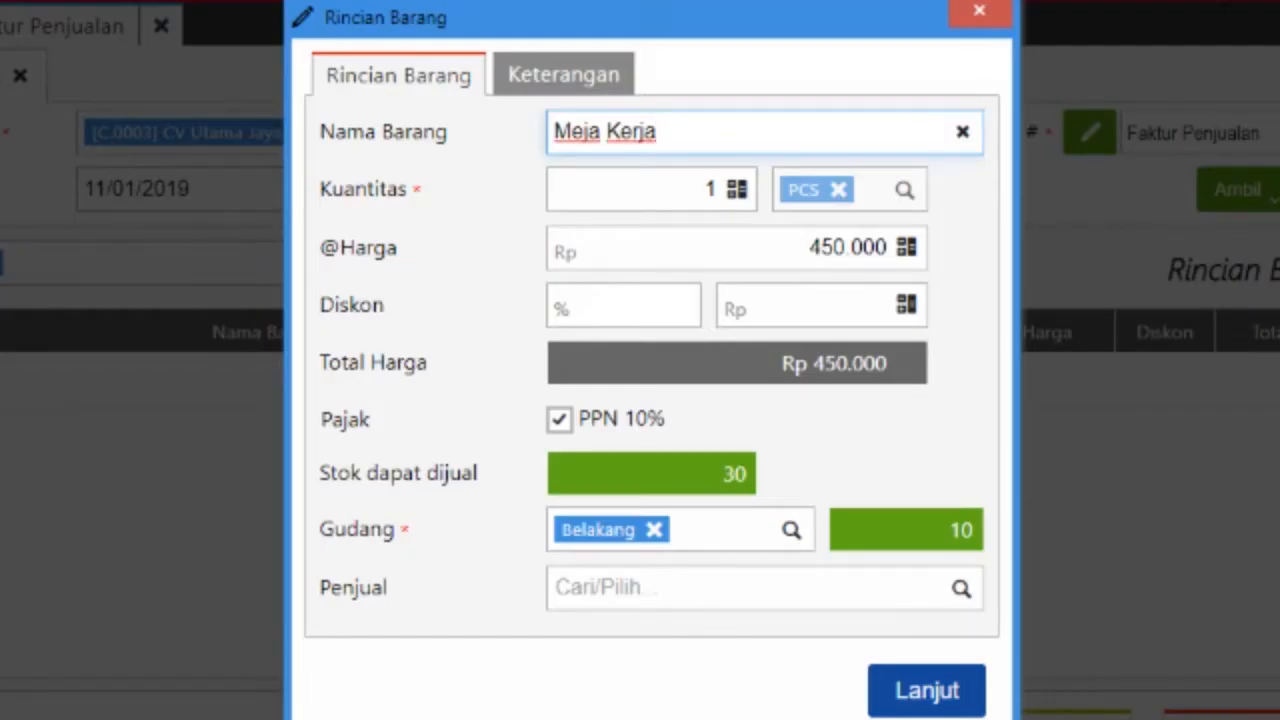
key("Tab")
key("BackSpace")
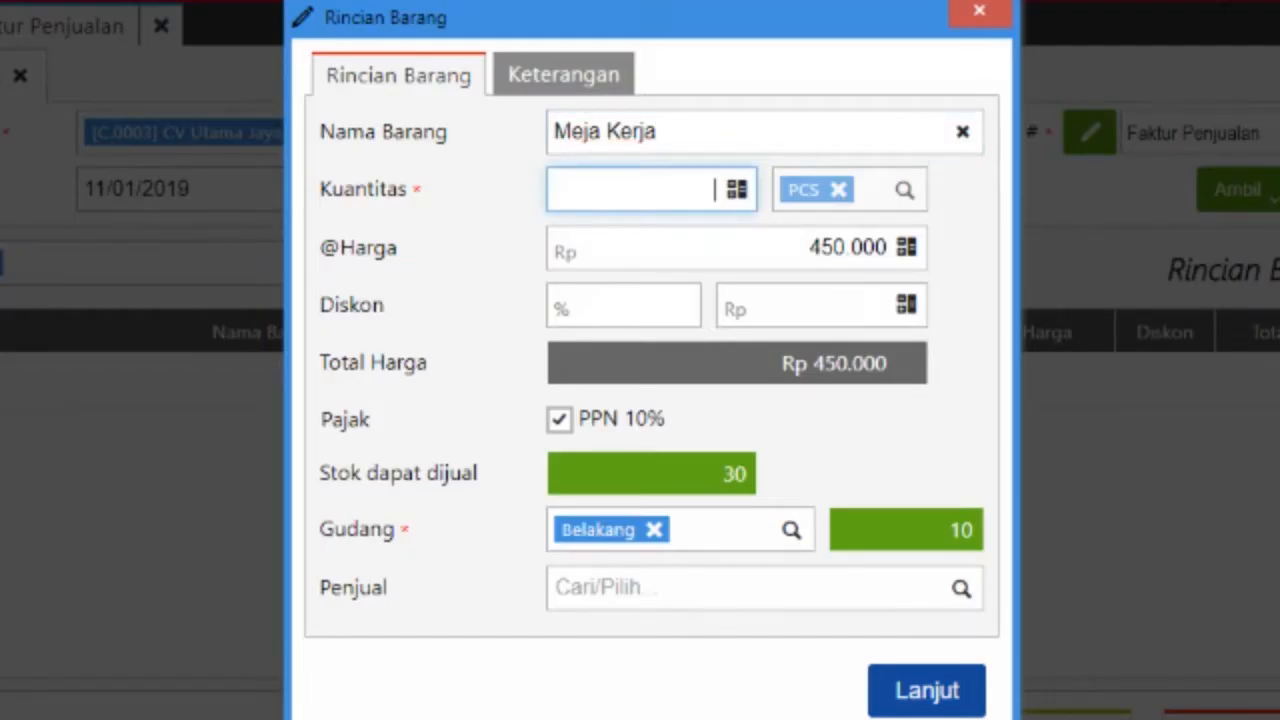
type("8")
key("Tab")
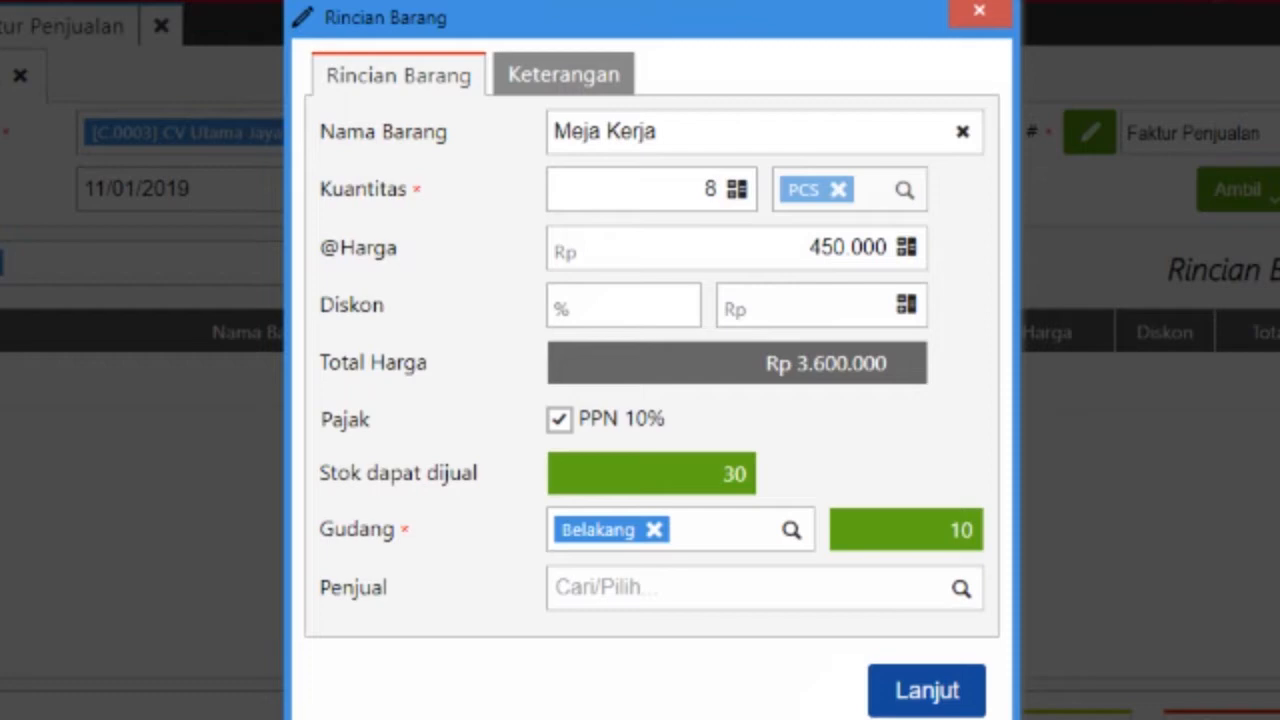
Step: Assign warehouse Depan and salesman Andi to Meja Kerja, then pick Meja Bundar as the next item
left_click(654, 529)
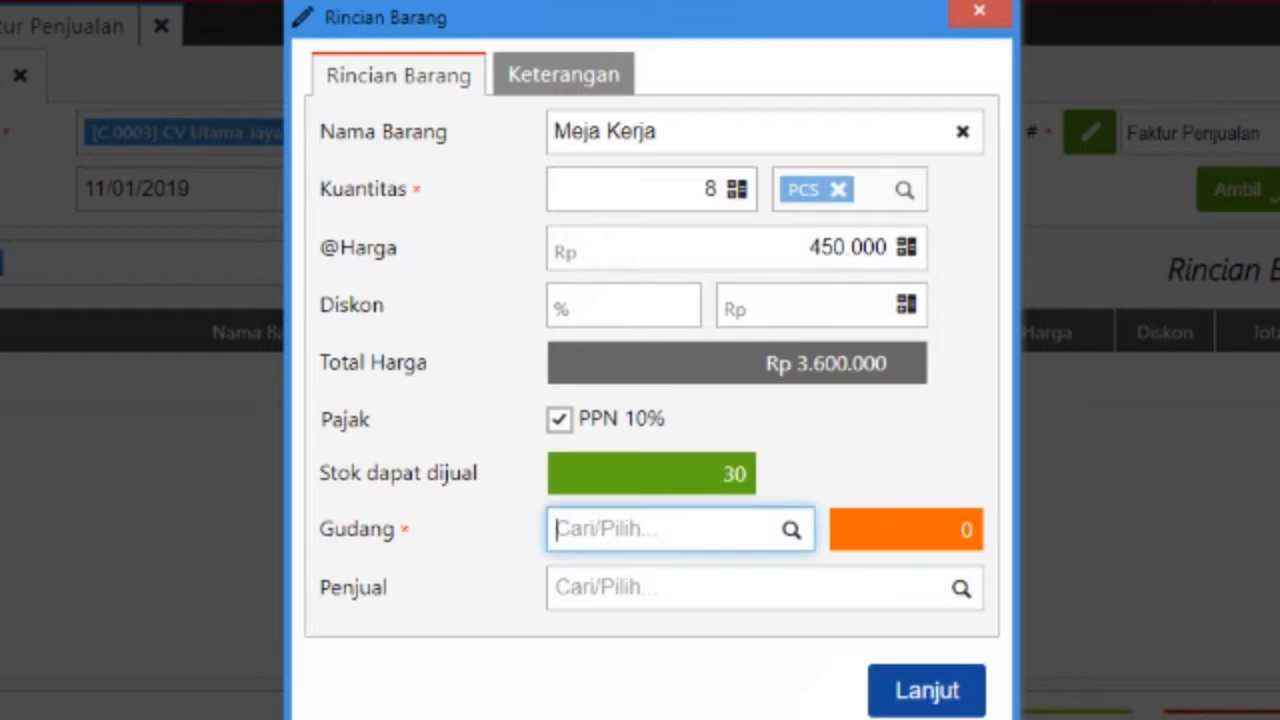
type("Deapan")
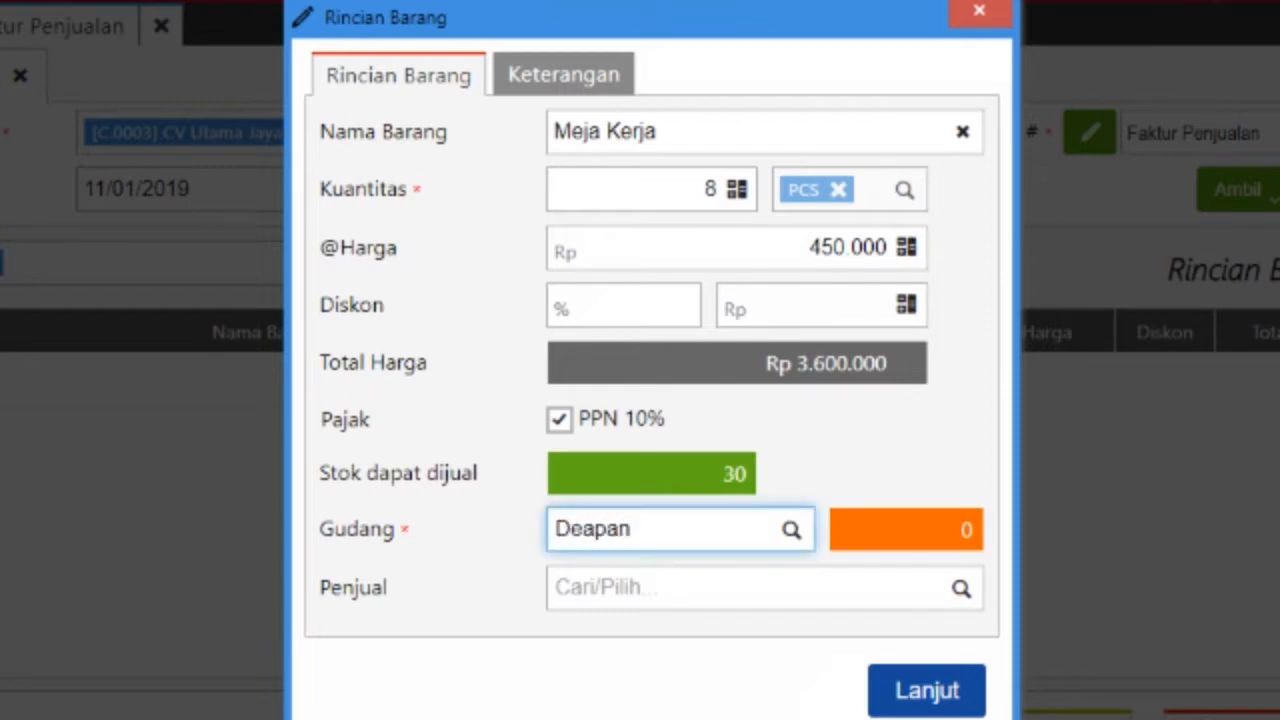
key("BackSpace")
key("BackSpace")
key("BackSpace")
key("BackSpace")
type("pa")
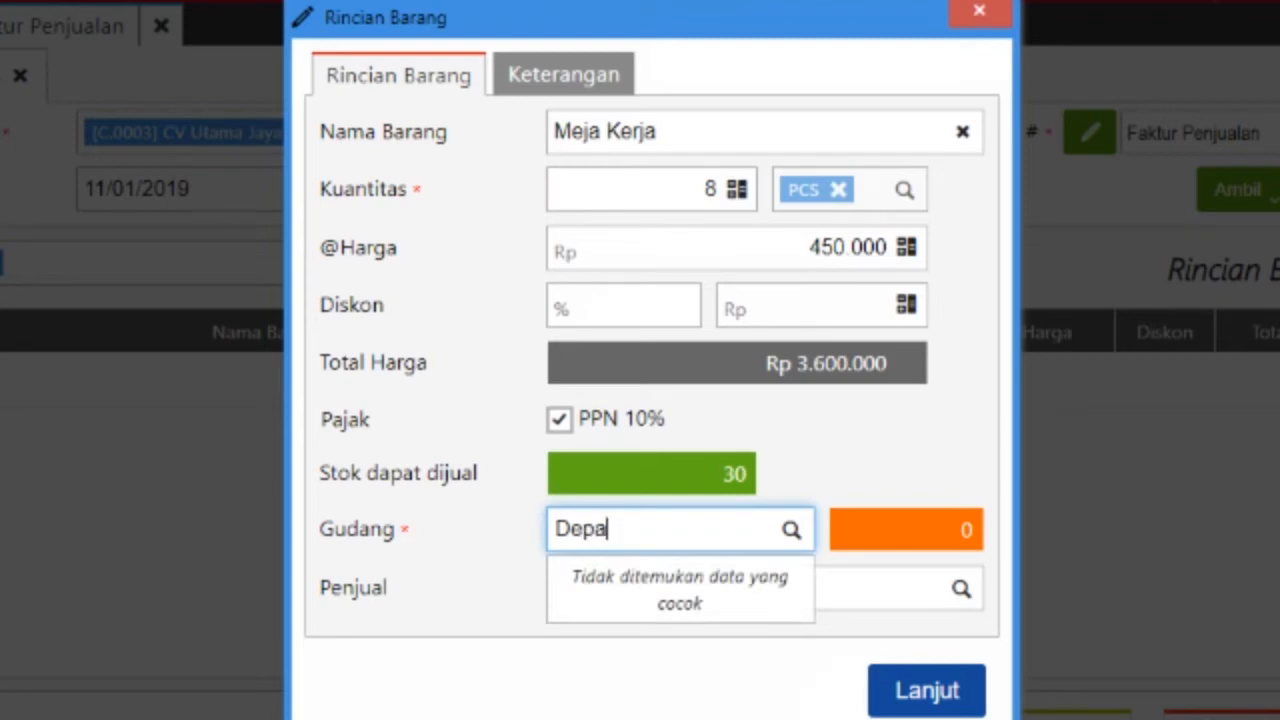
type("n")
key("Return")
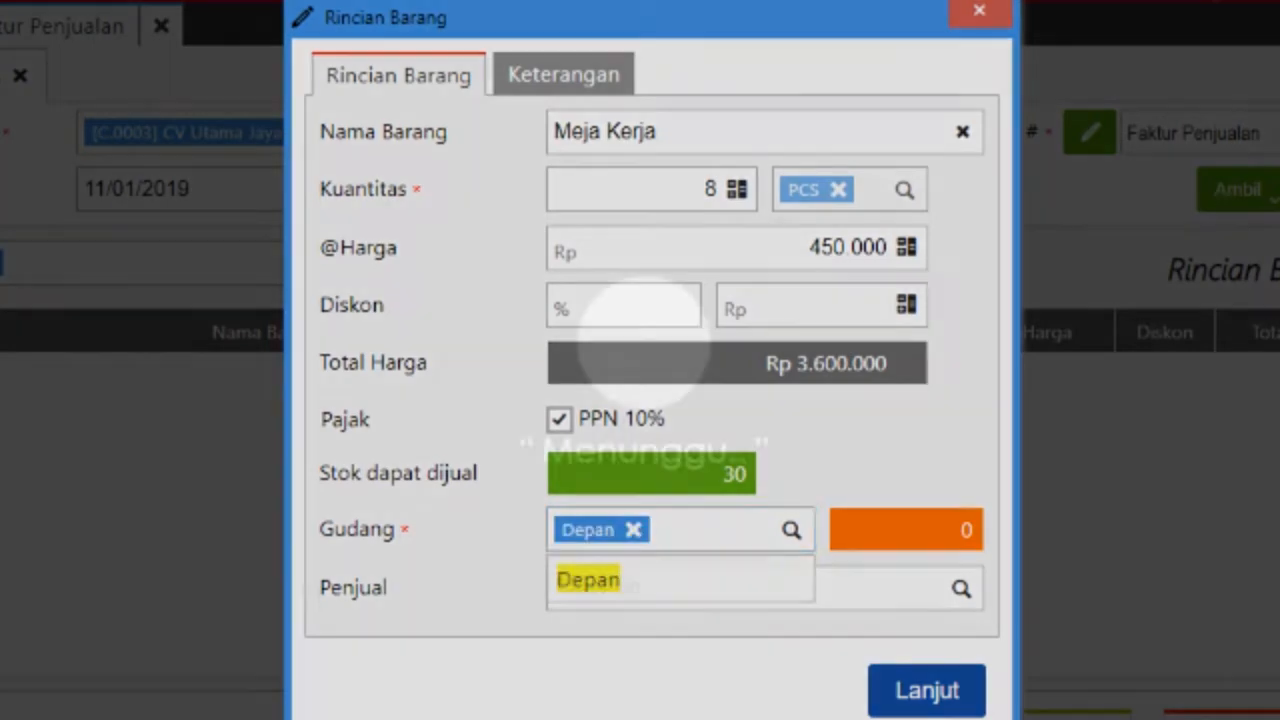
left_click(750, 588)
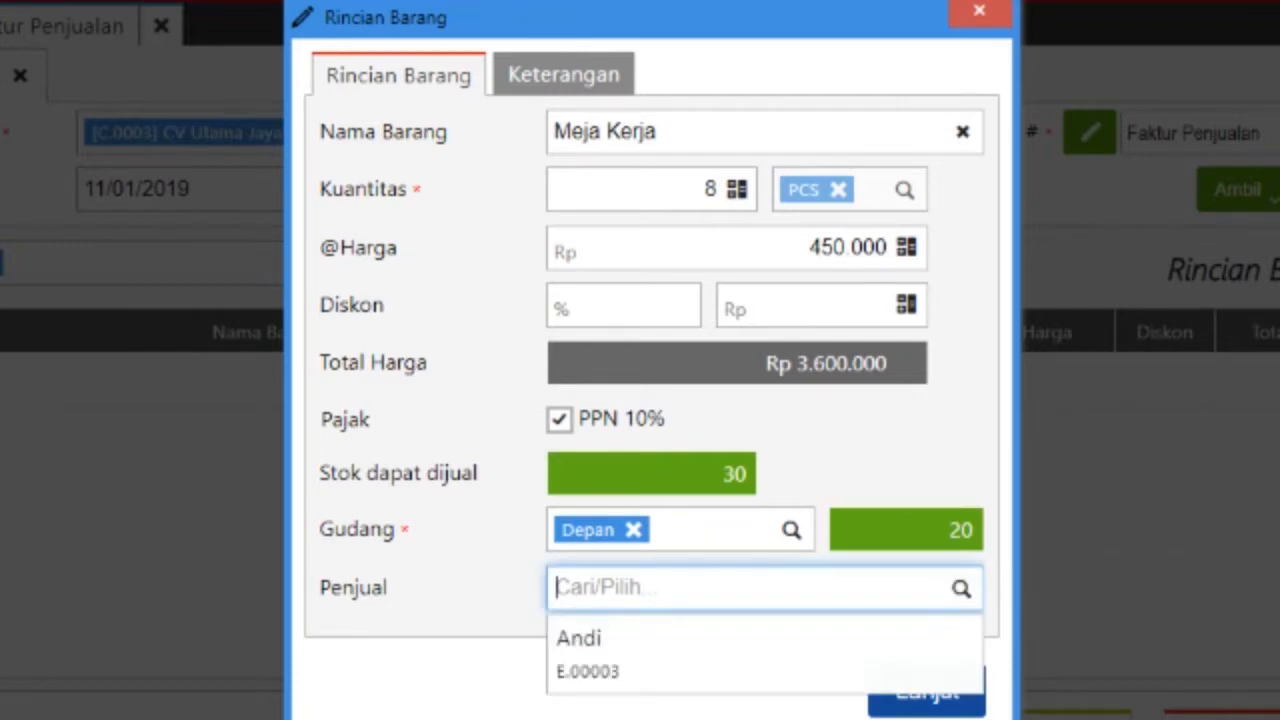
key("Return")
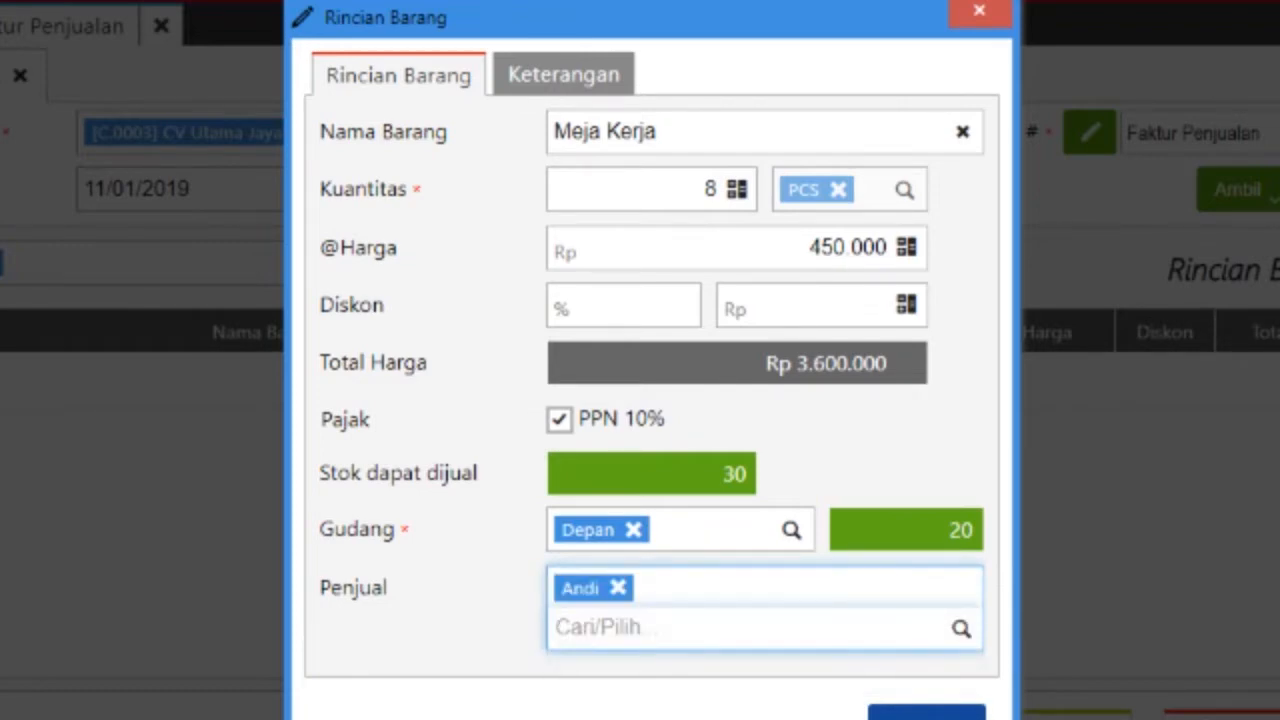
key("Tab")
key("Return")
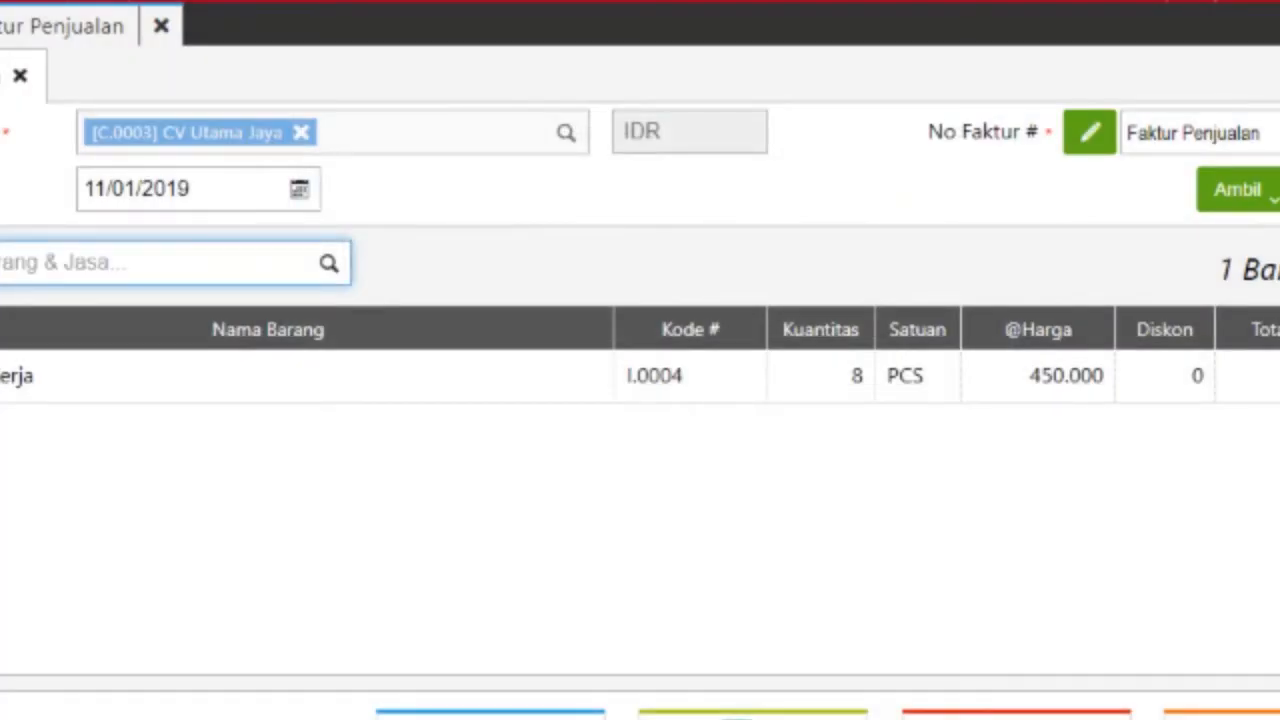
key("Down")
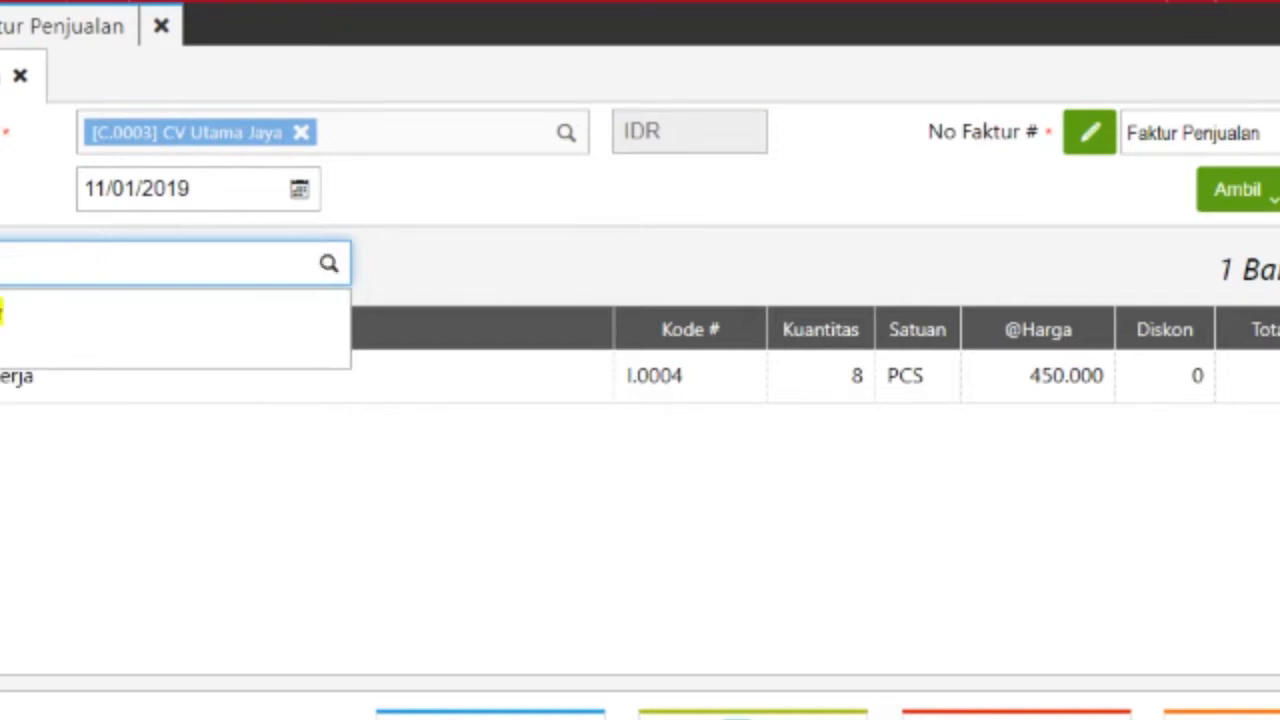
key("Return")
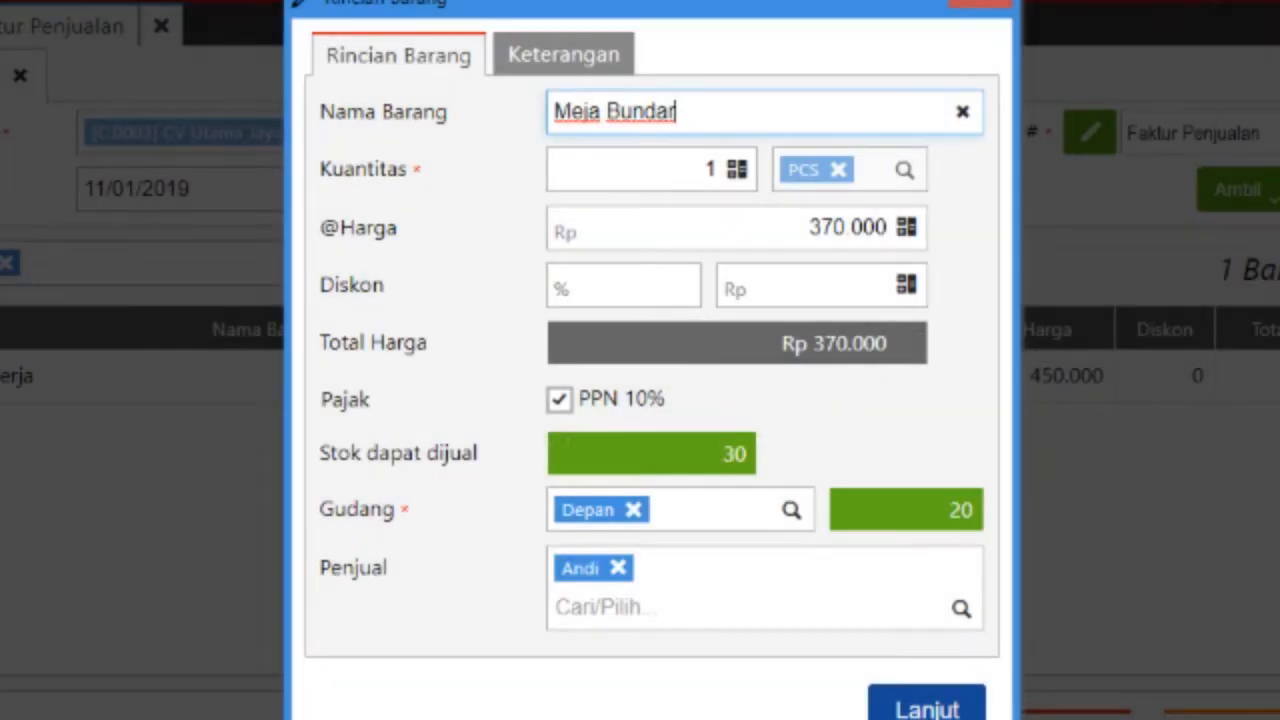
Step: Add Meja Bundar to the invoice with quantity 8 at 370.000
key("Tab")
key("BackSpace")
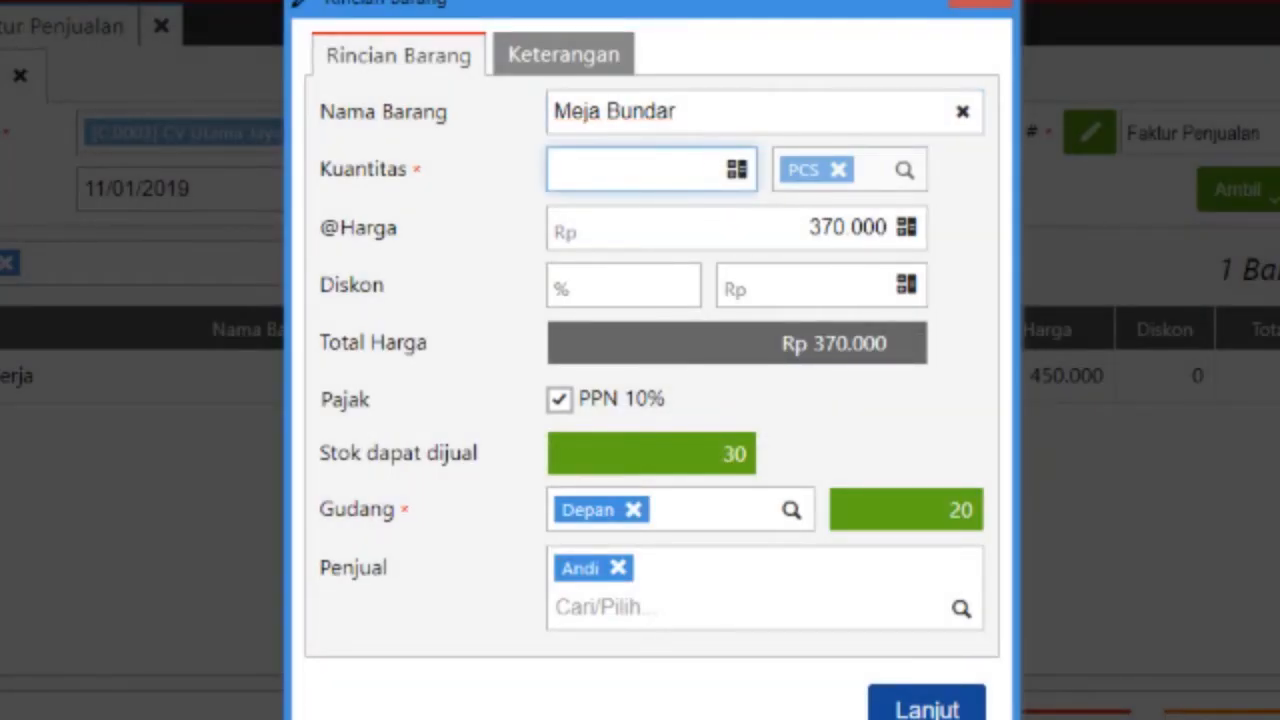
type("8")
key("Tab")
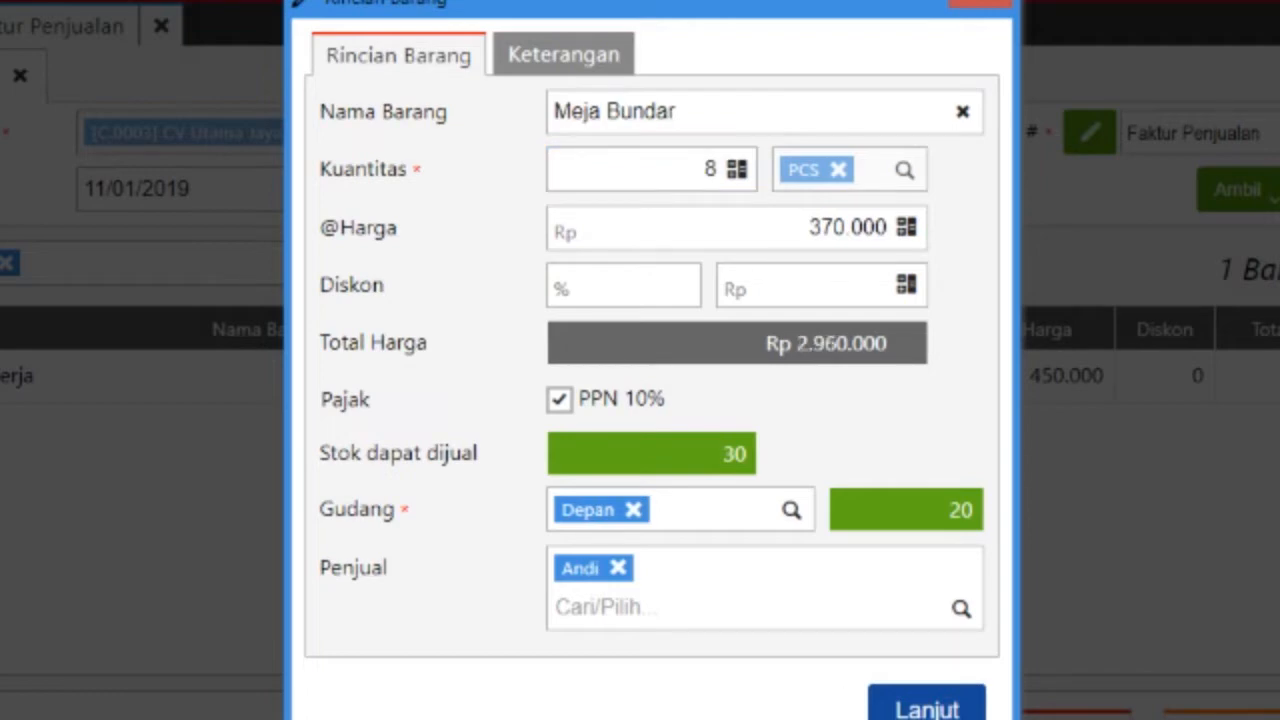
key("Return")
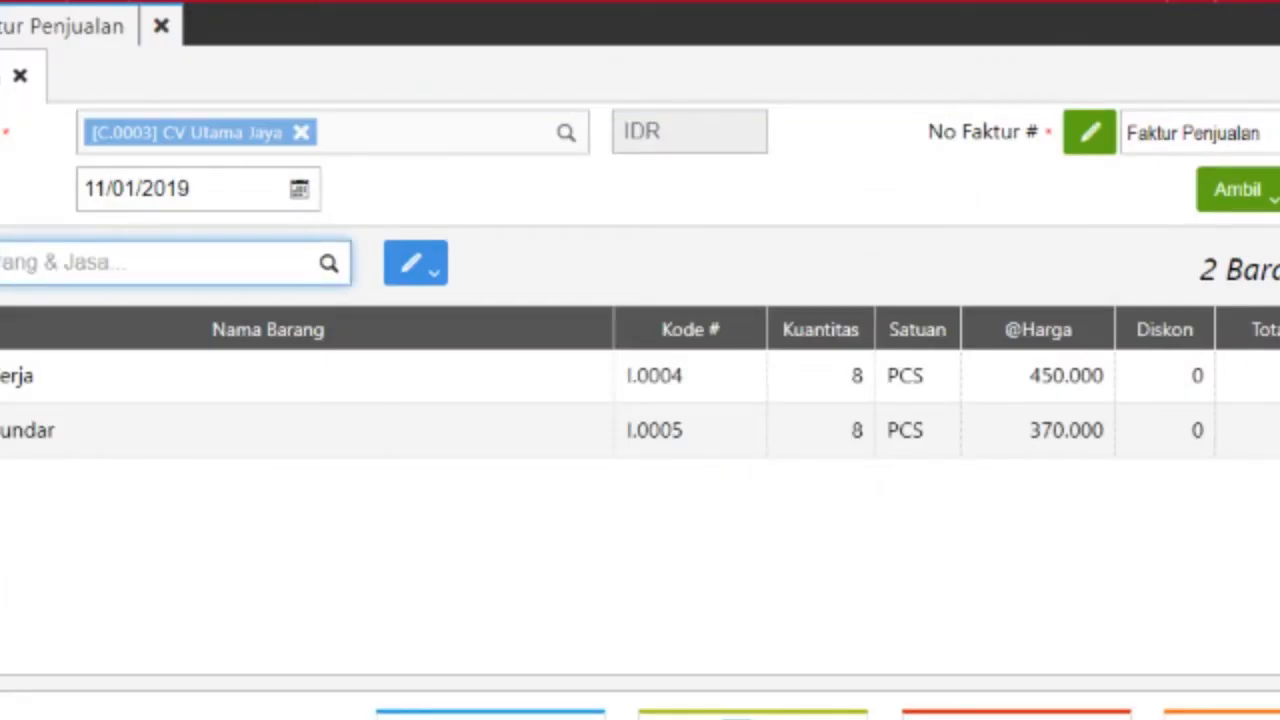
Step: Add Meja Kaca to the invoice with quantity 8 at 375.000
key("Down")
key("Down")
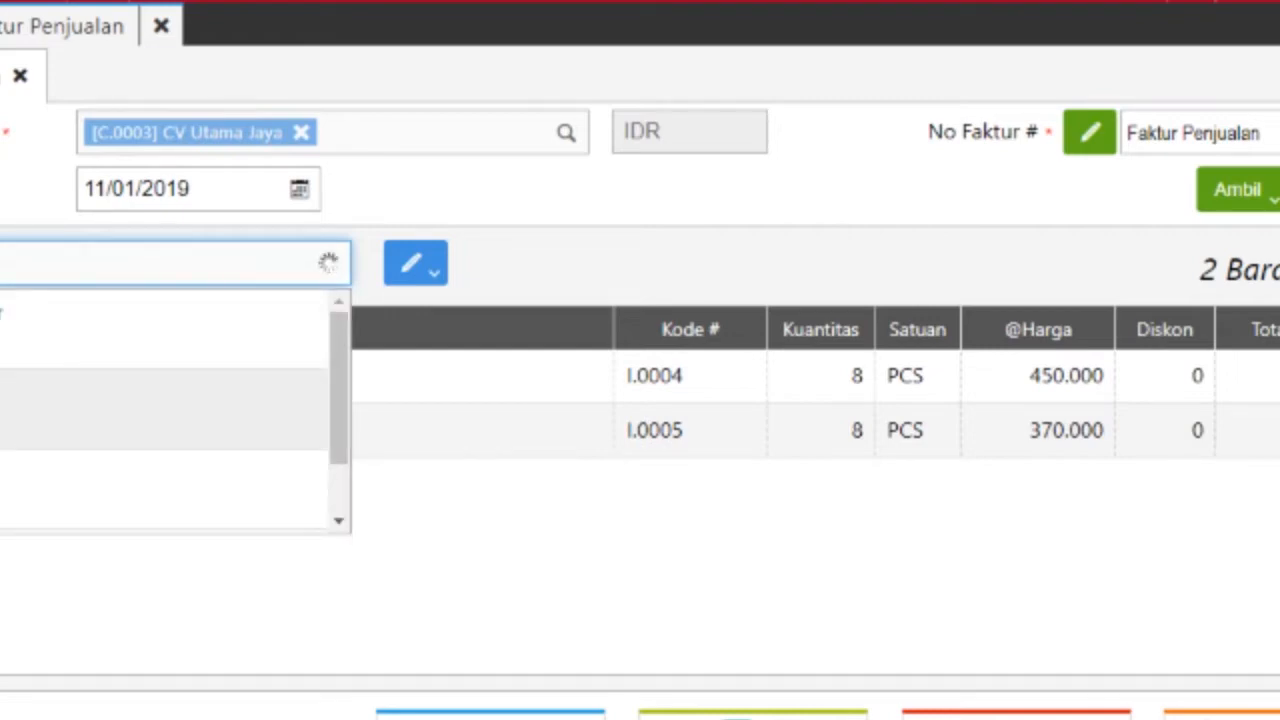
key("Return")
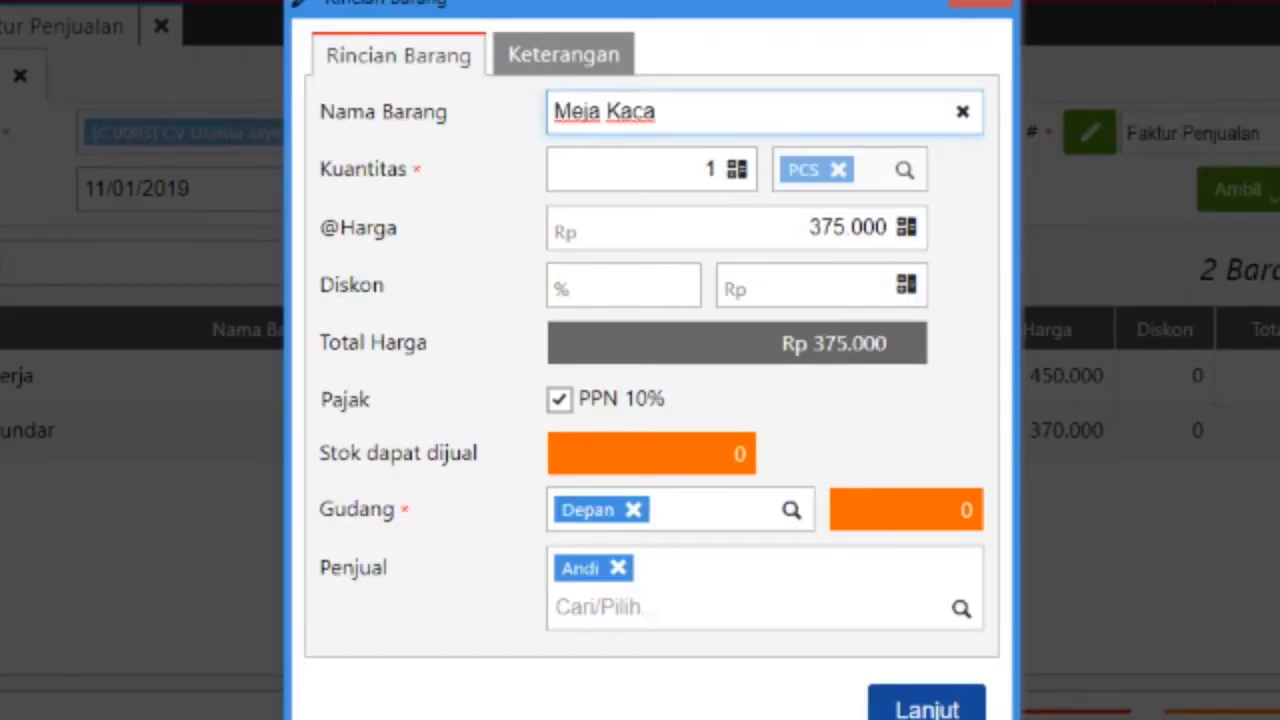
left_click(707, 168)
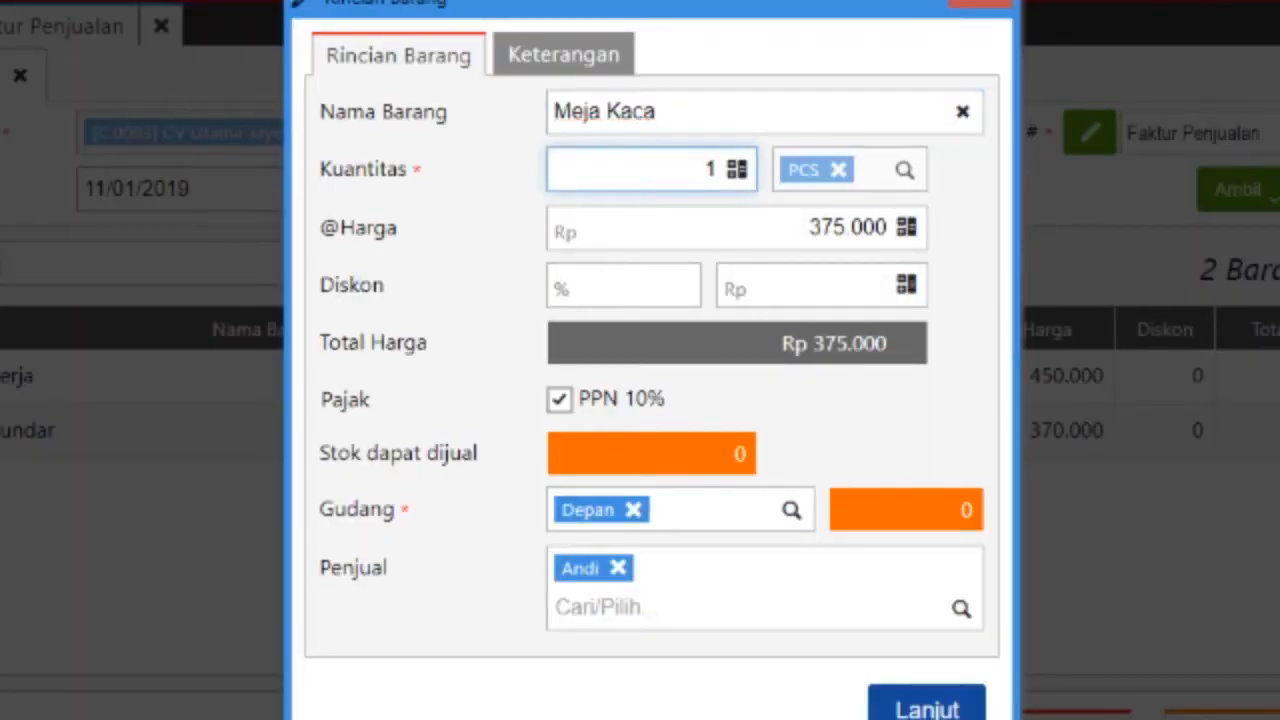
key("BackSpace")
type("8")
left_click(810, 286)
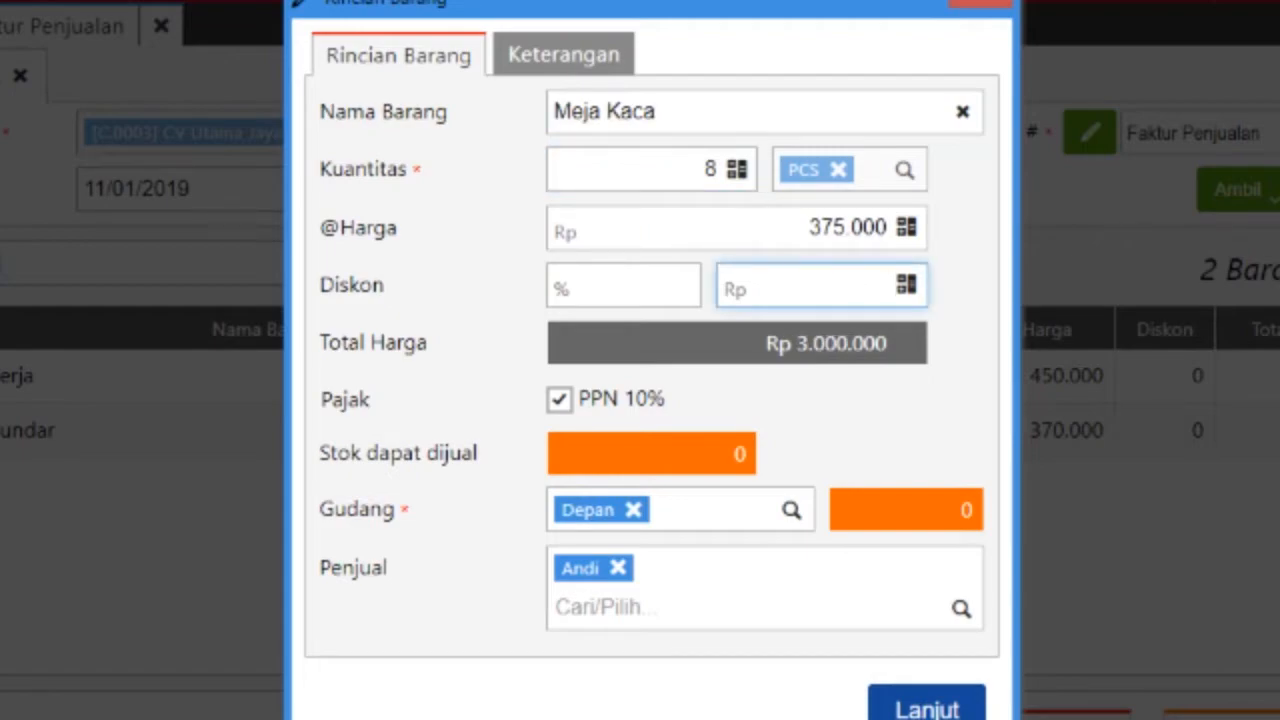
key("Return")
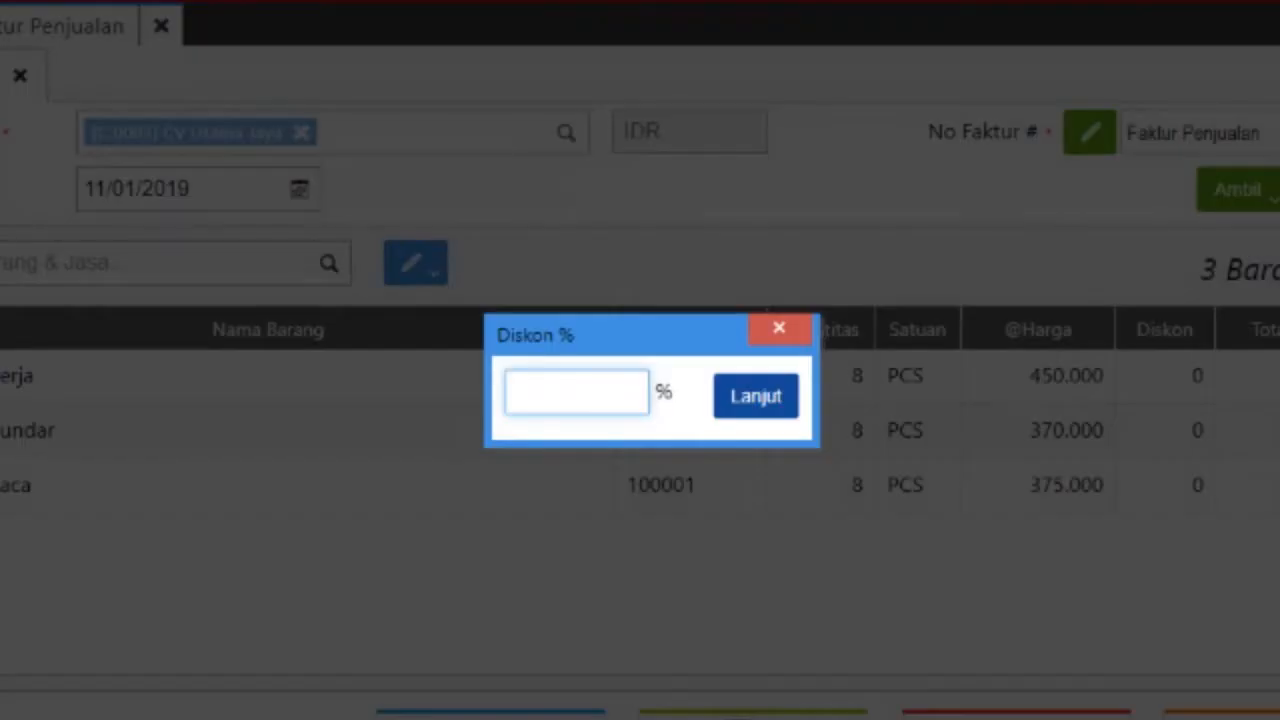
Step: Apply a 2% invoice discount and save the invoice despite the stock warning
type("2")
key("Tab")
key("Return")
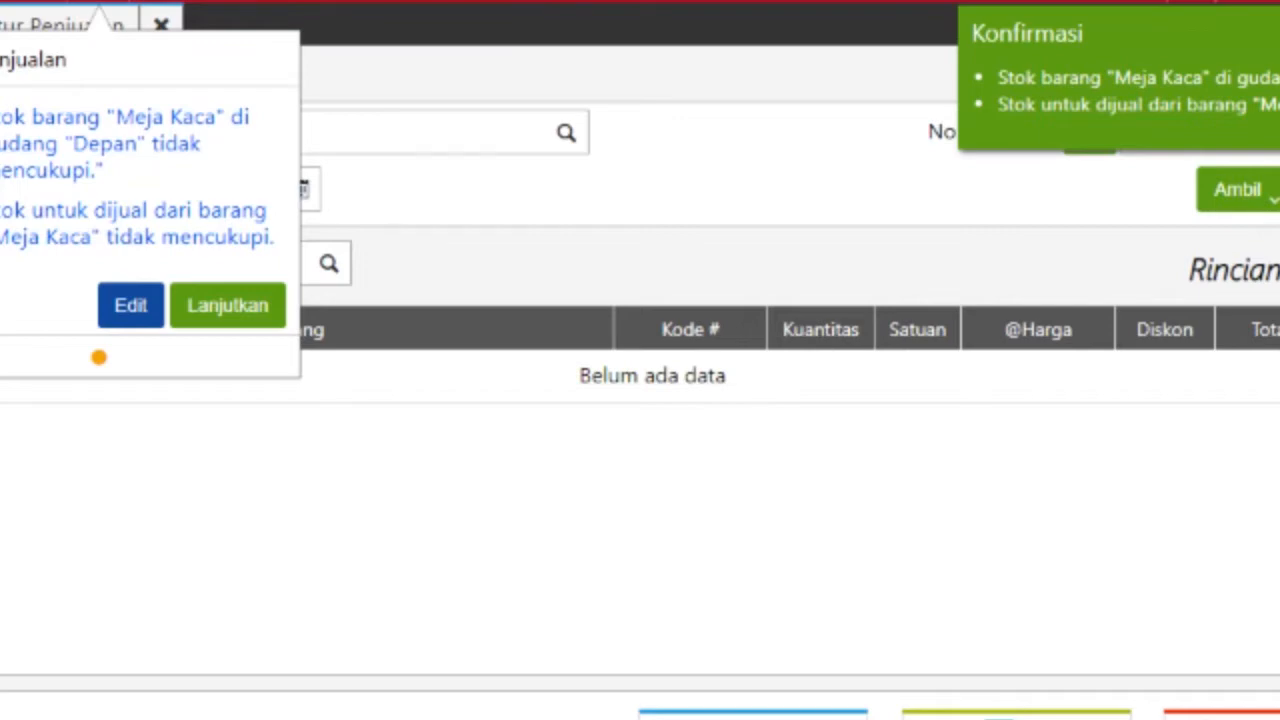
left_click(228, 305)
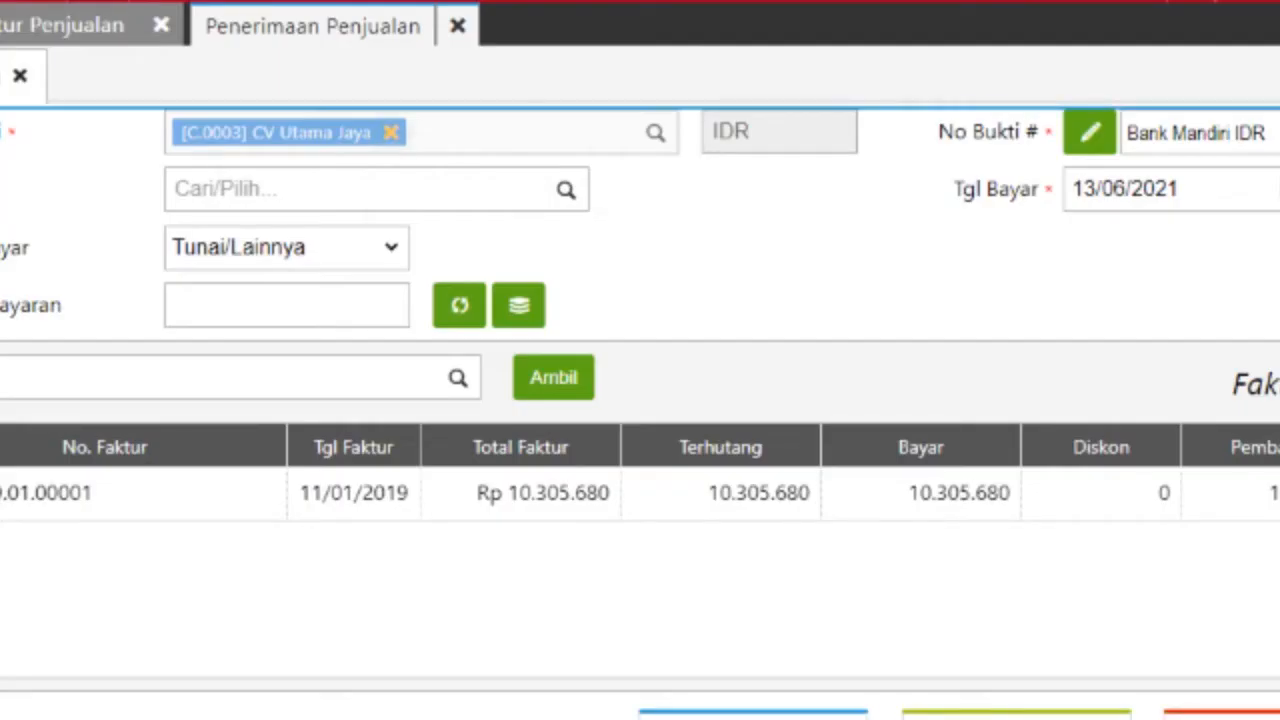
Step: Set the receipt's account to Bank Mandiri IDR with Transfer Bank as payment method
left_click(370, 189)
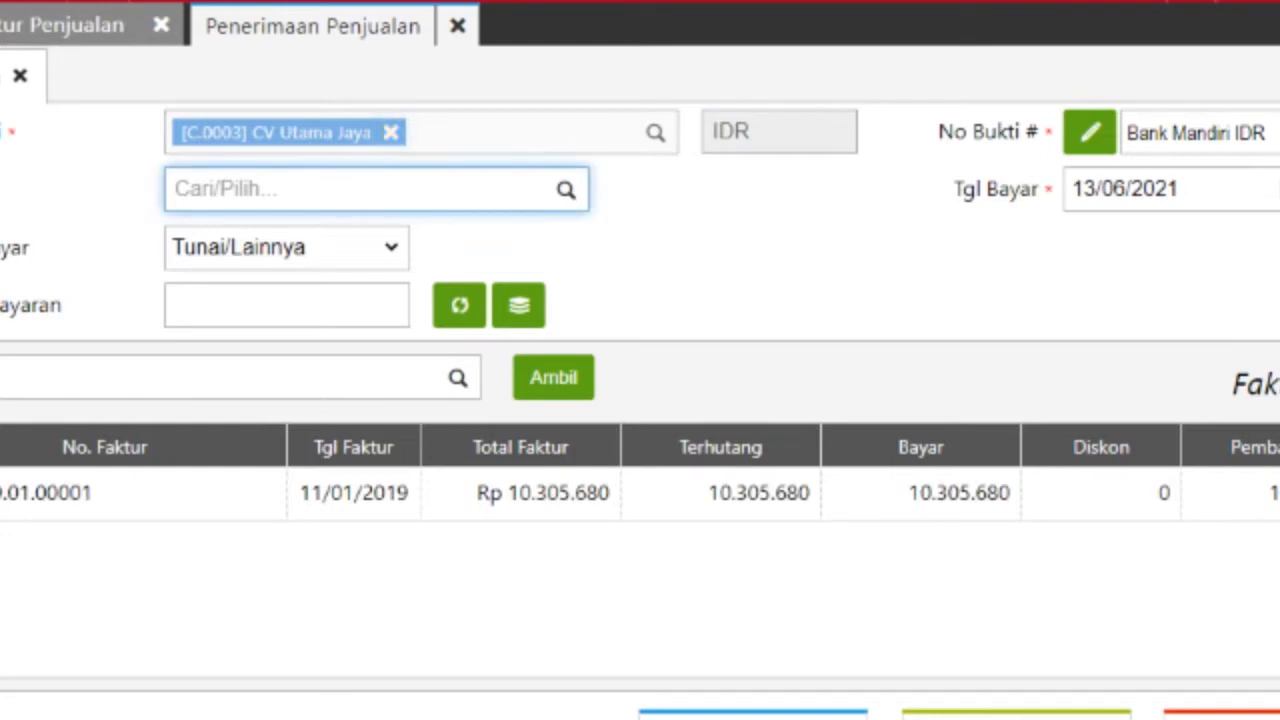
type("man")
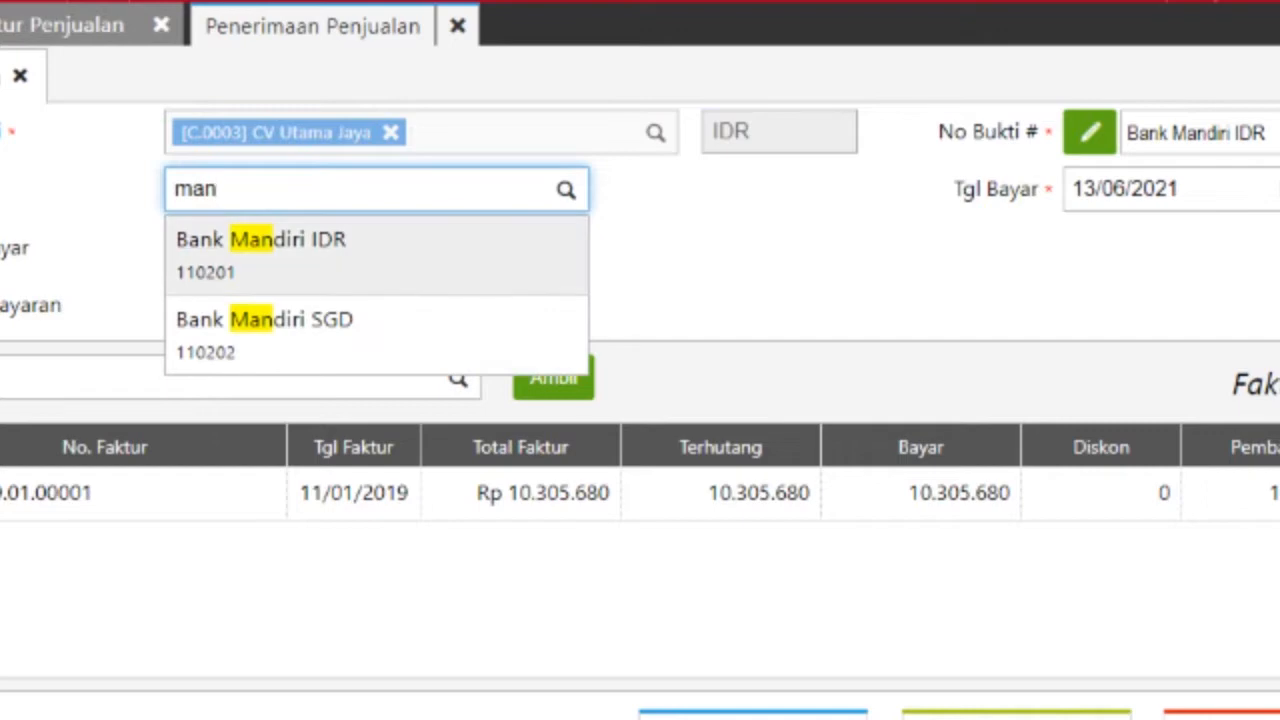
key("Return")
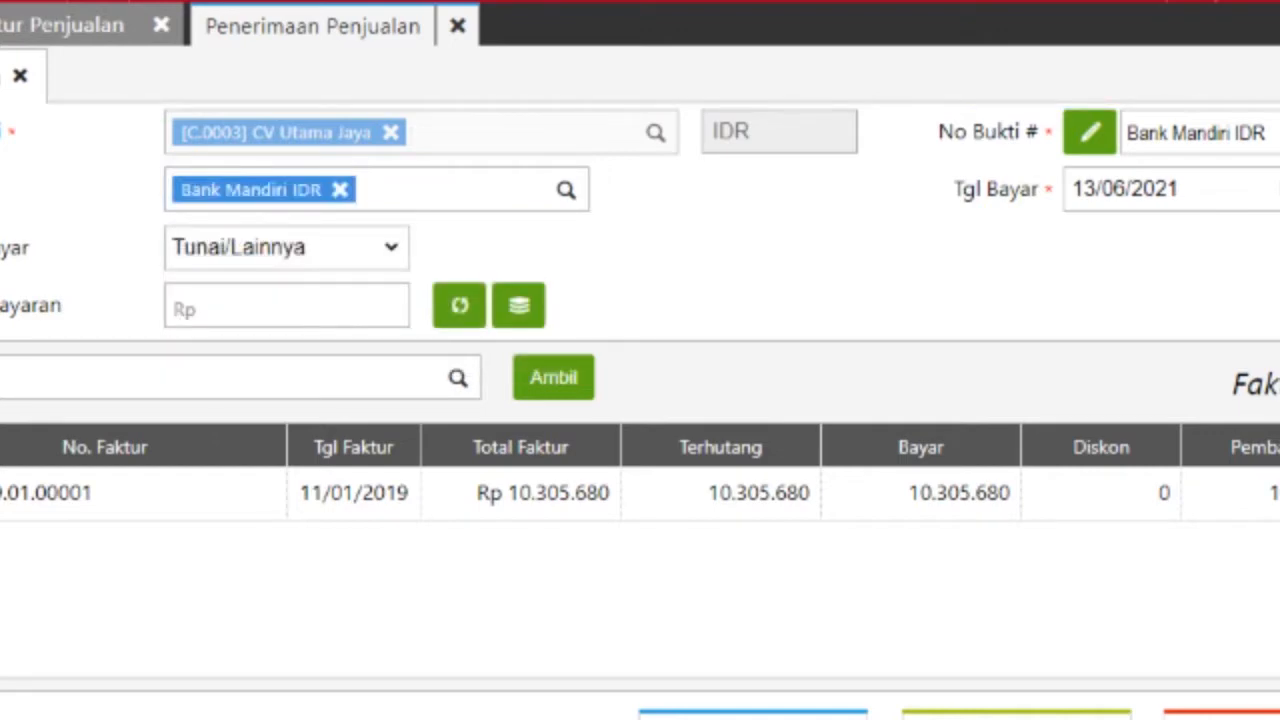
left_click(286, 247)
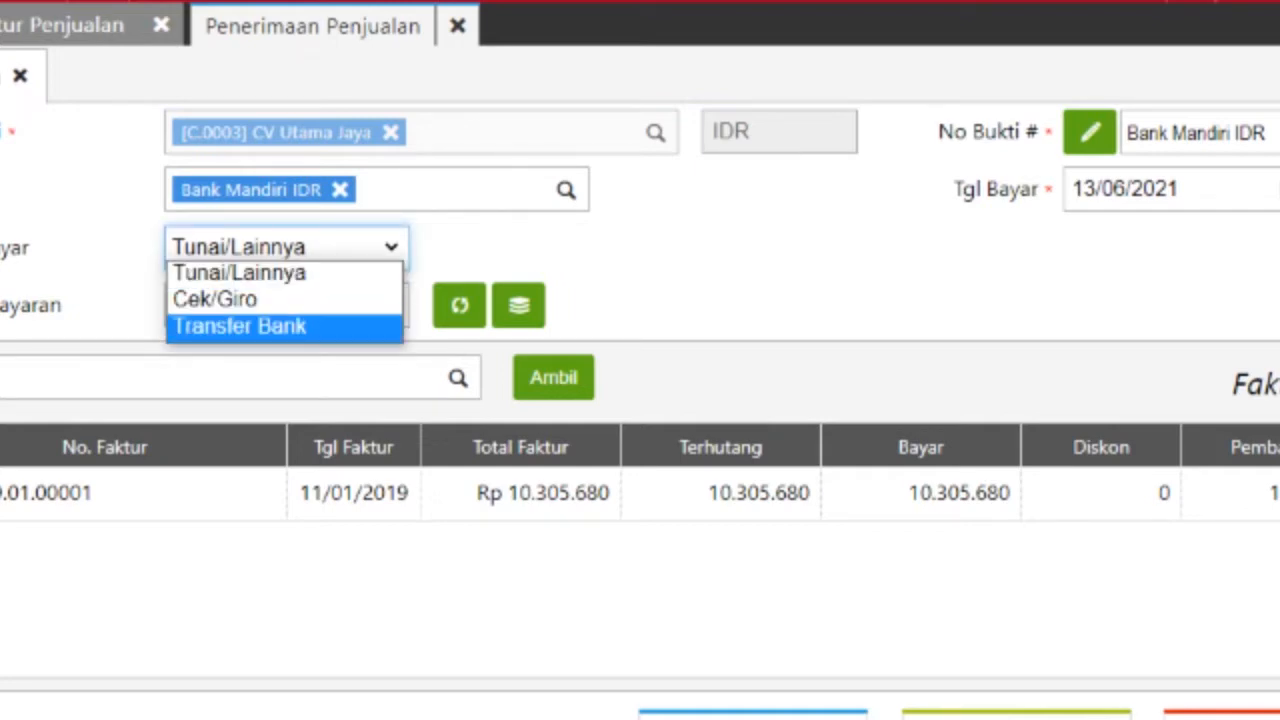
left_click(286, 247)
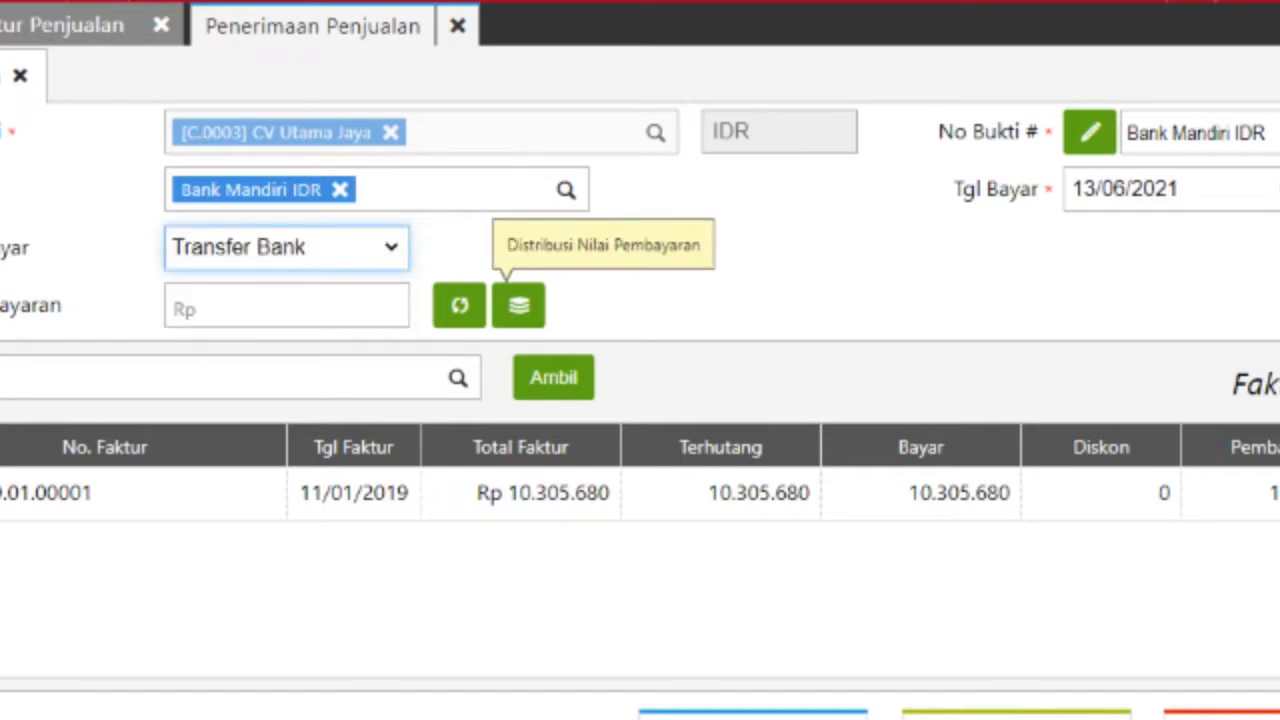
Step: Date the payment 11/01/2019 and fill in the 10.305.680 invoice amount
left_click(1125, 189)
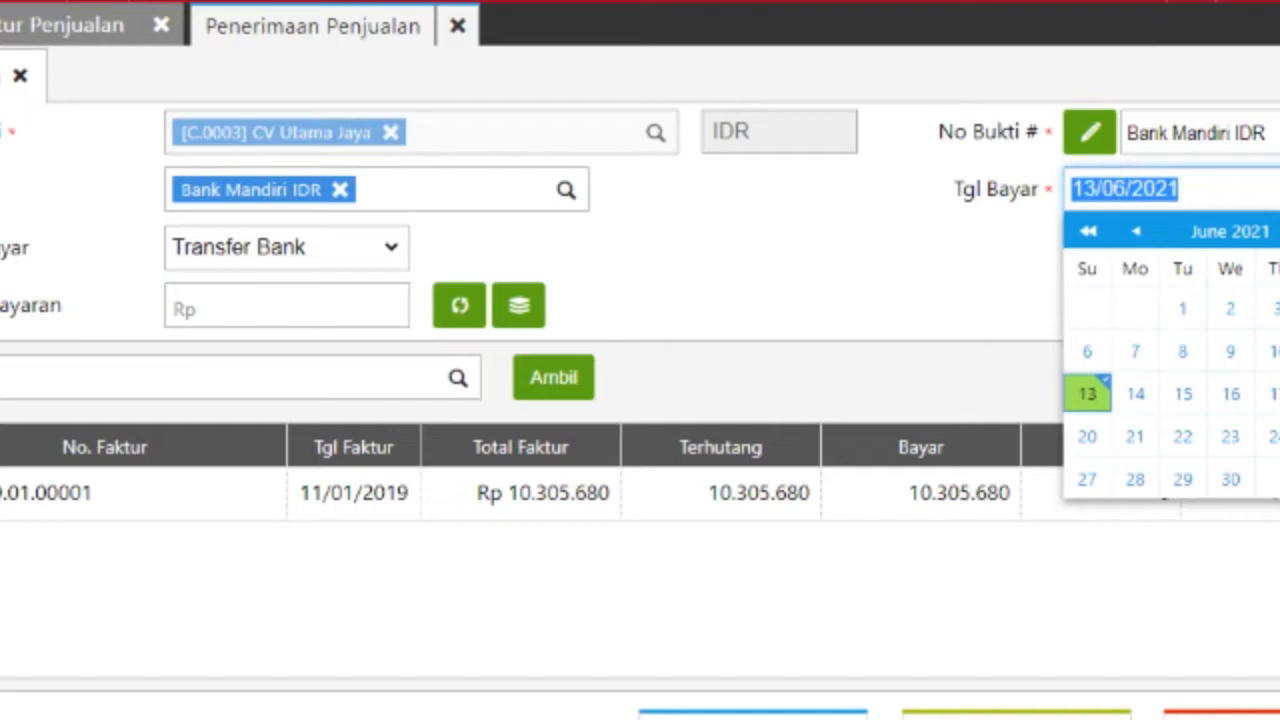
type("11/")
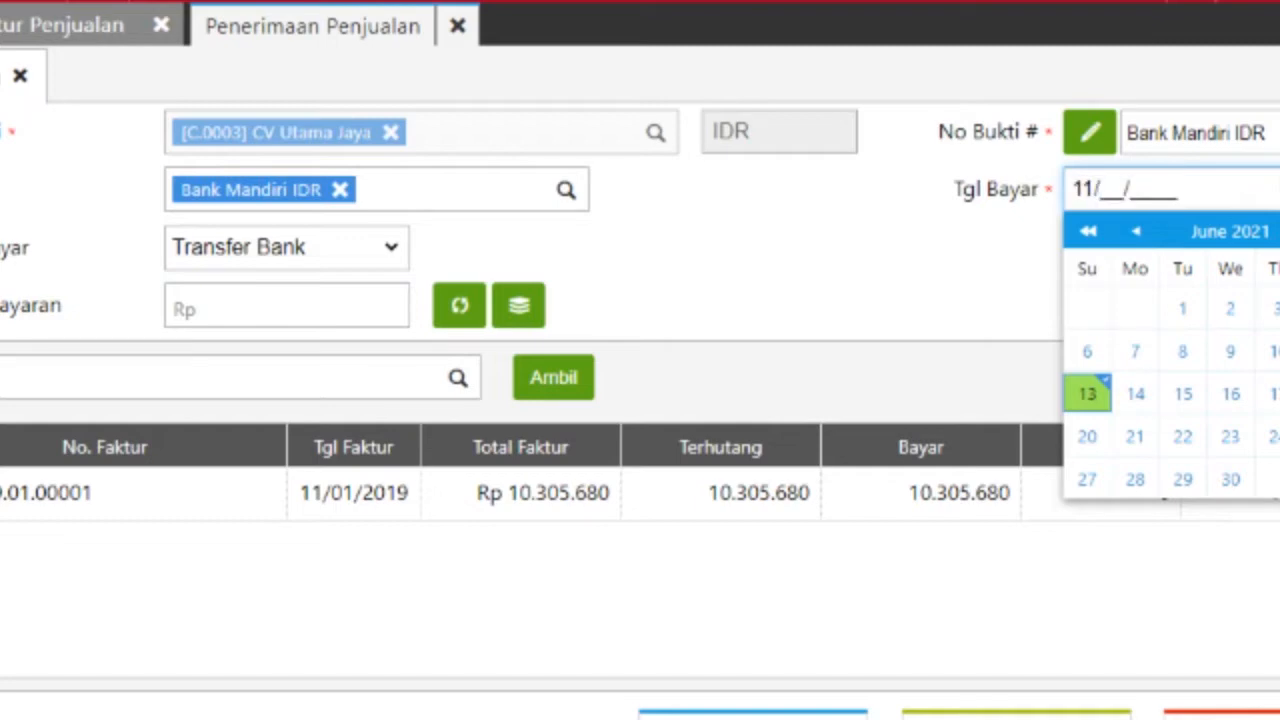
type("01/2")
type("019")
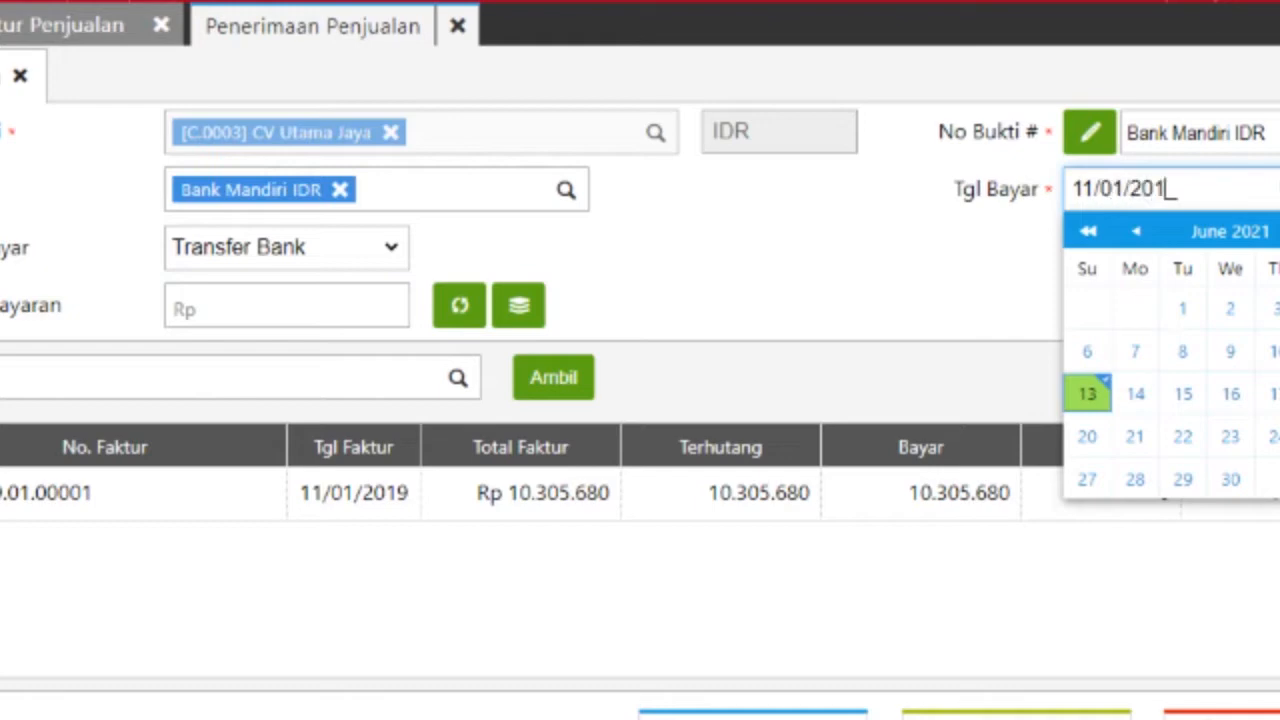
key("Tab")
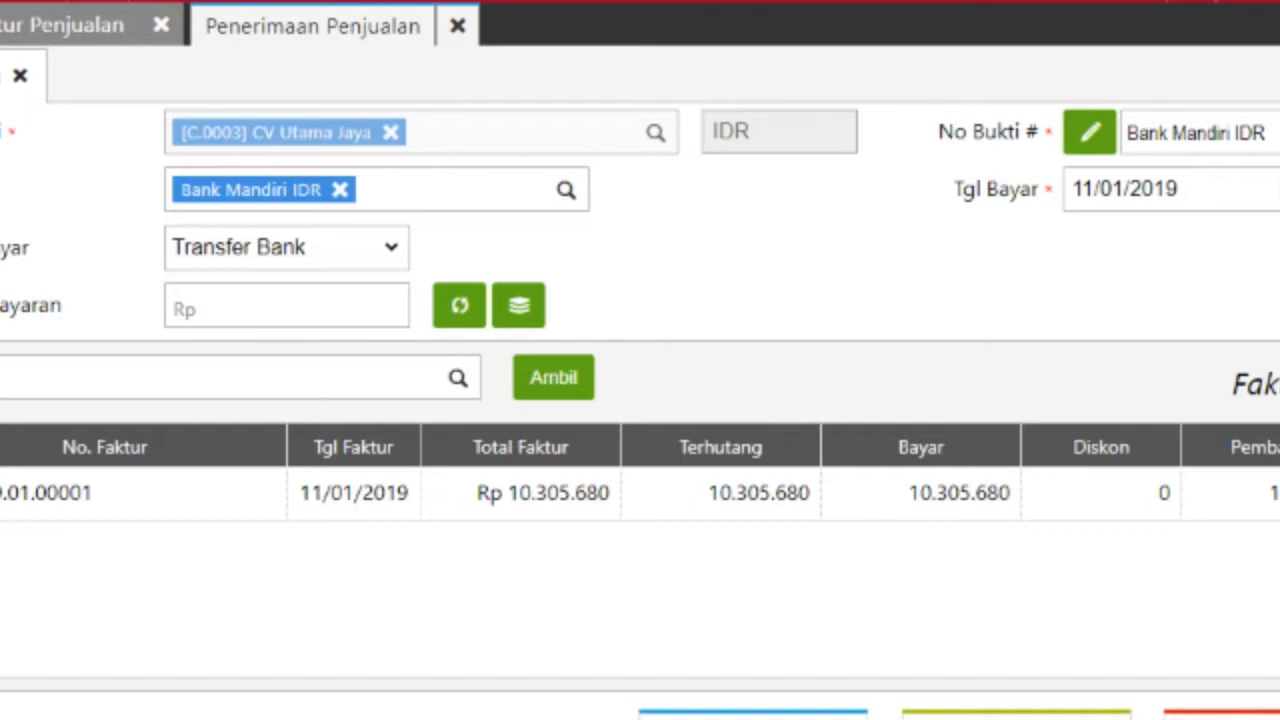
left_click(459, 305)
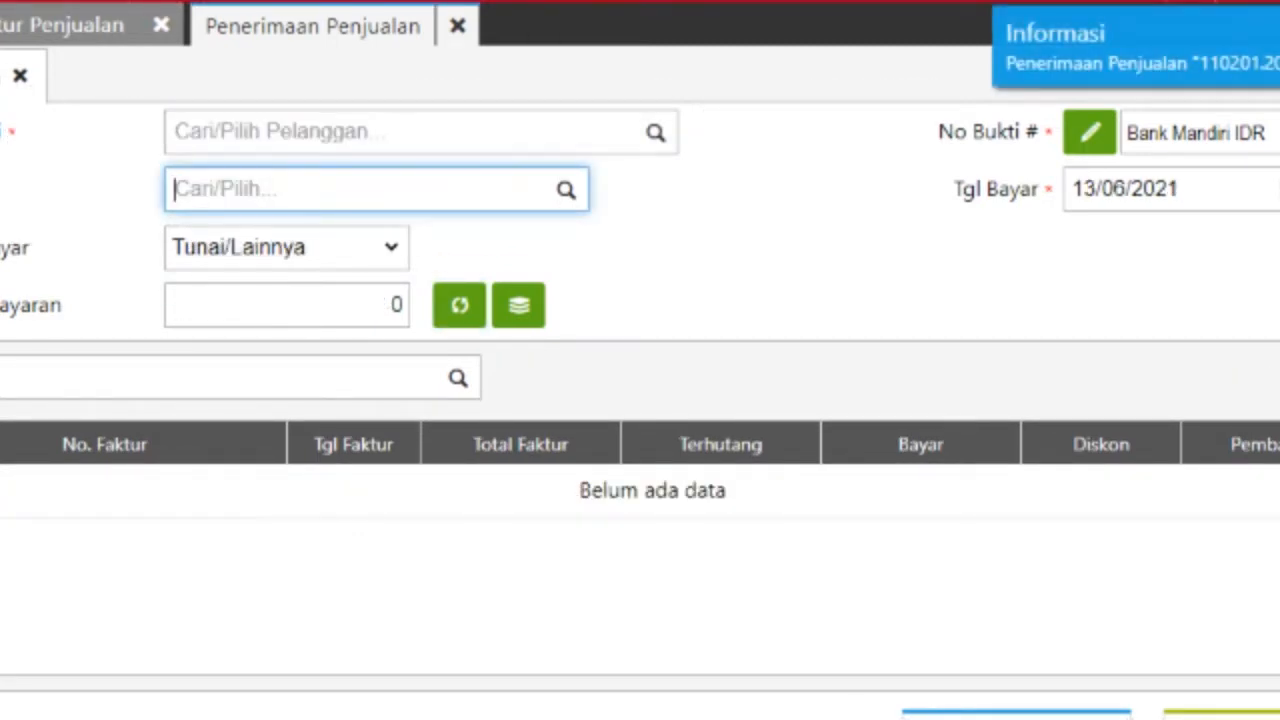
Step: Close the Penerimaan Penjualan and Faktur Penjualan forms and return to the case-study PDF
left_click(457, 26)
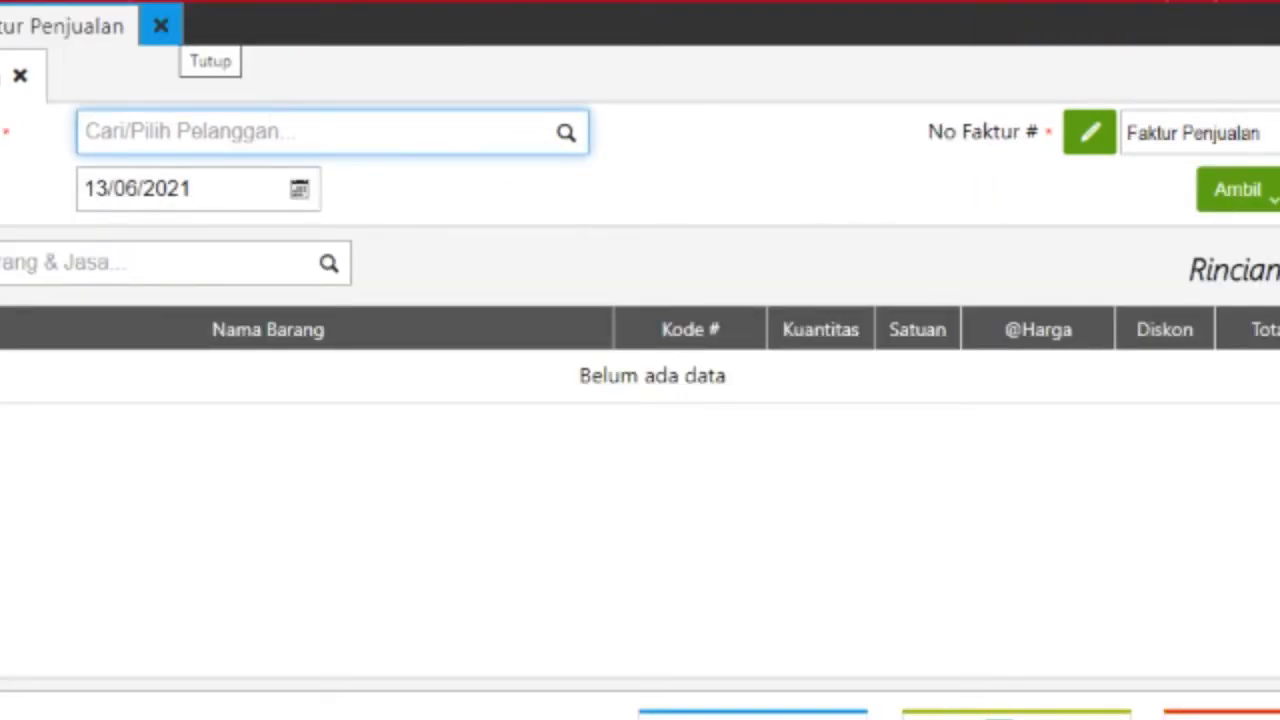
left_click(161, 26)
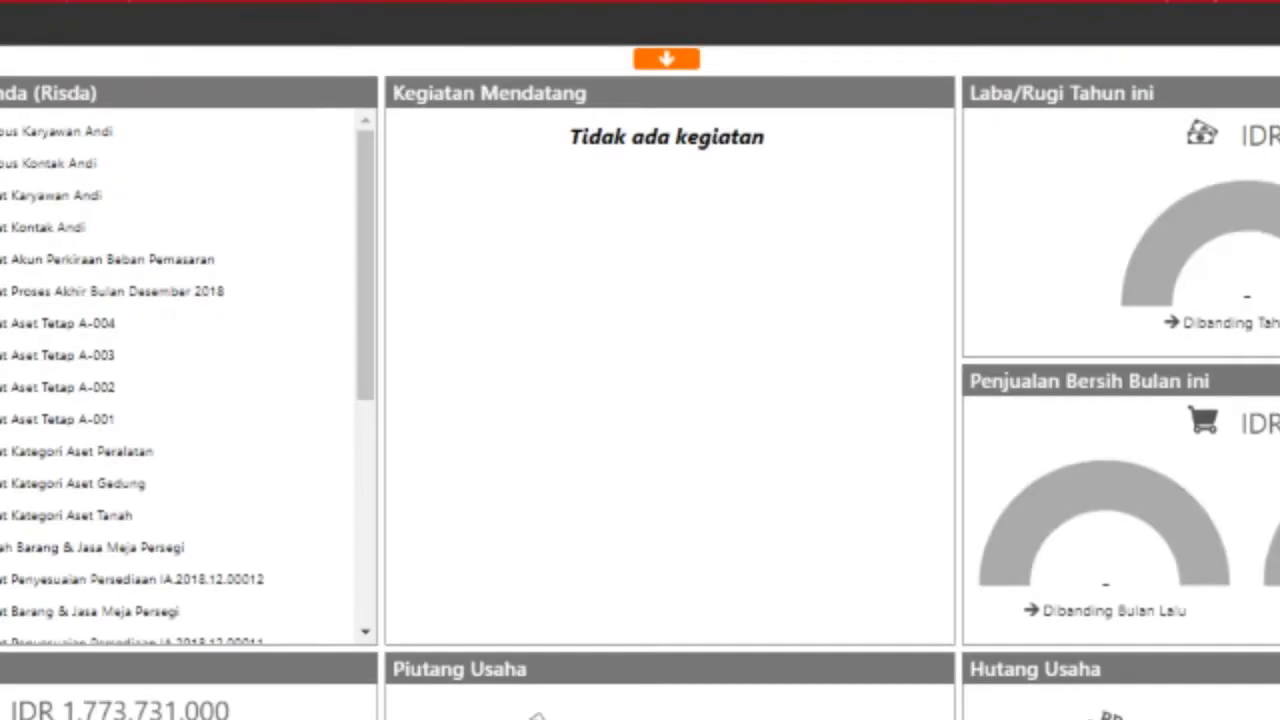
mouse_move(485, 719)
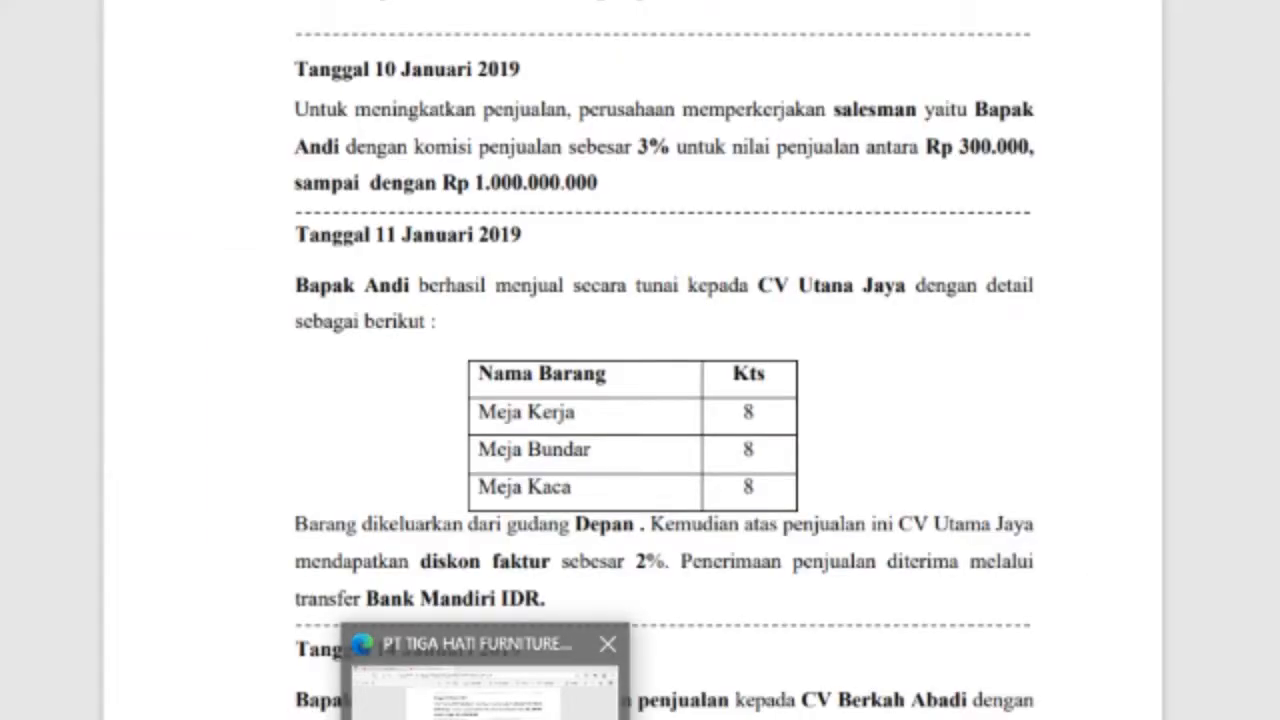
left_click(485, 695)
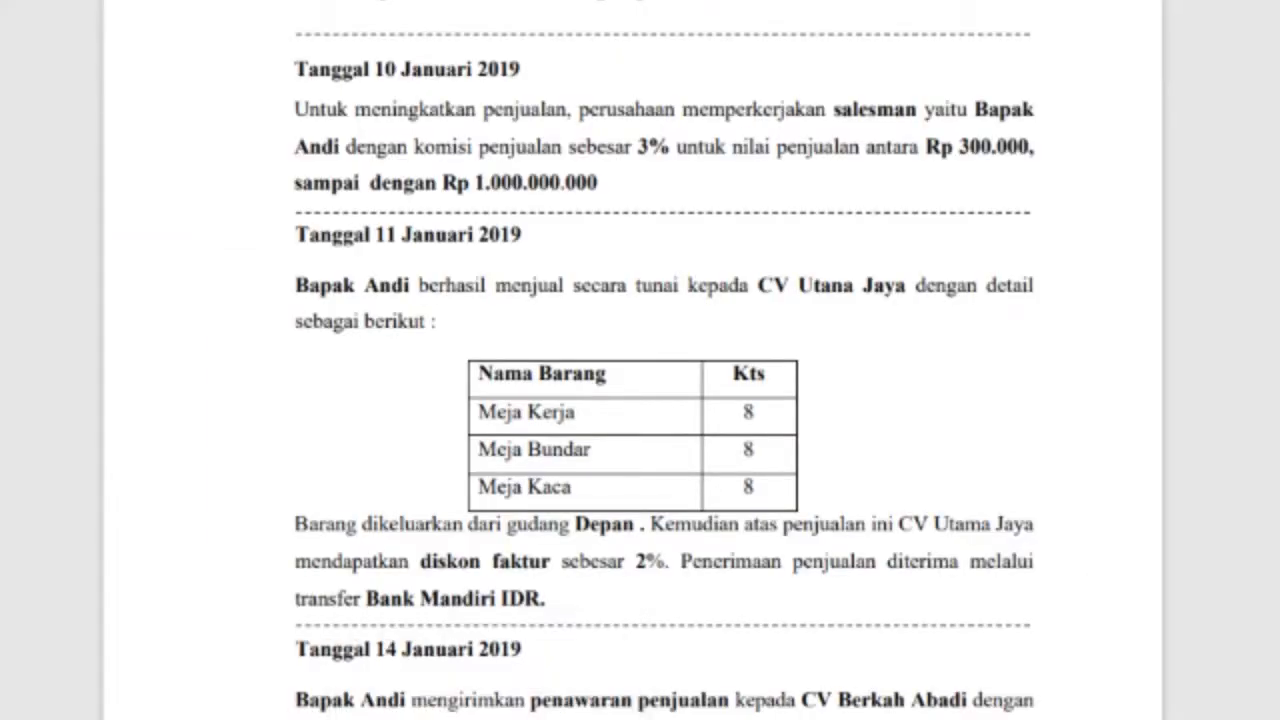
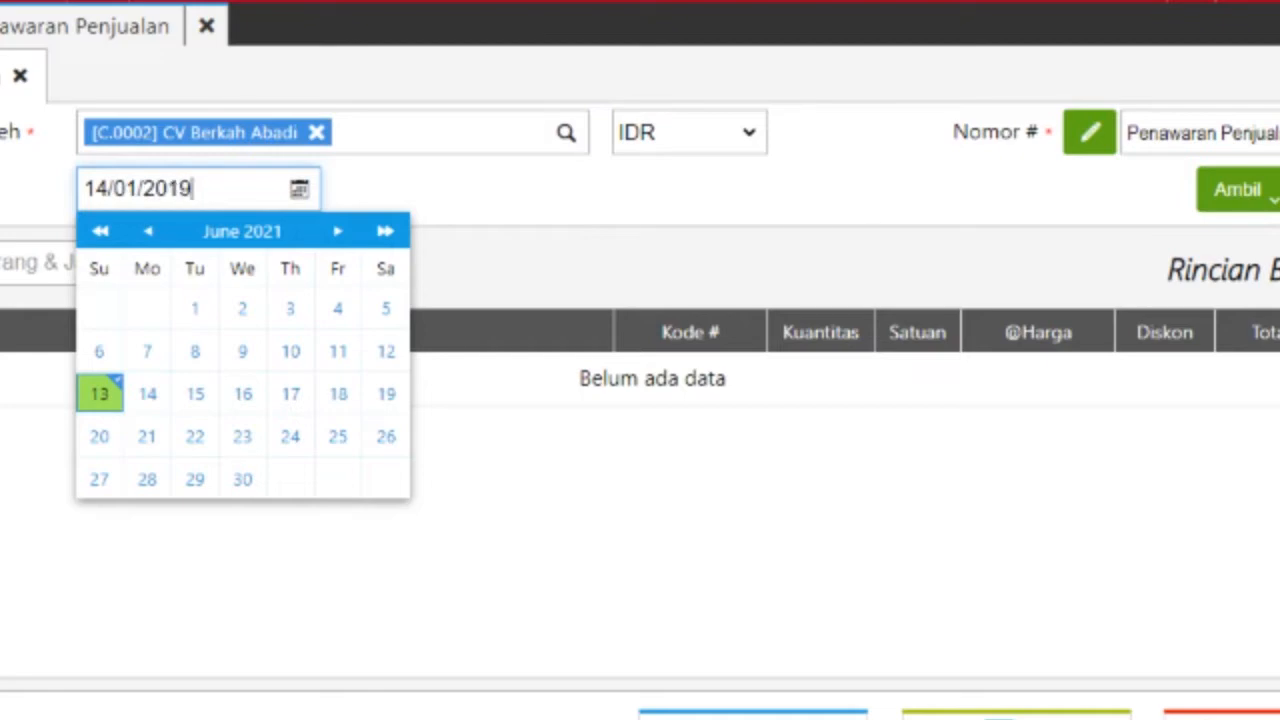
Step: Date the quotation 14/01/2019 and pick Meja Bundar from the item search
key("Tab")
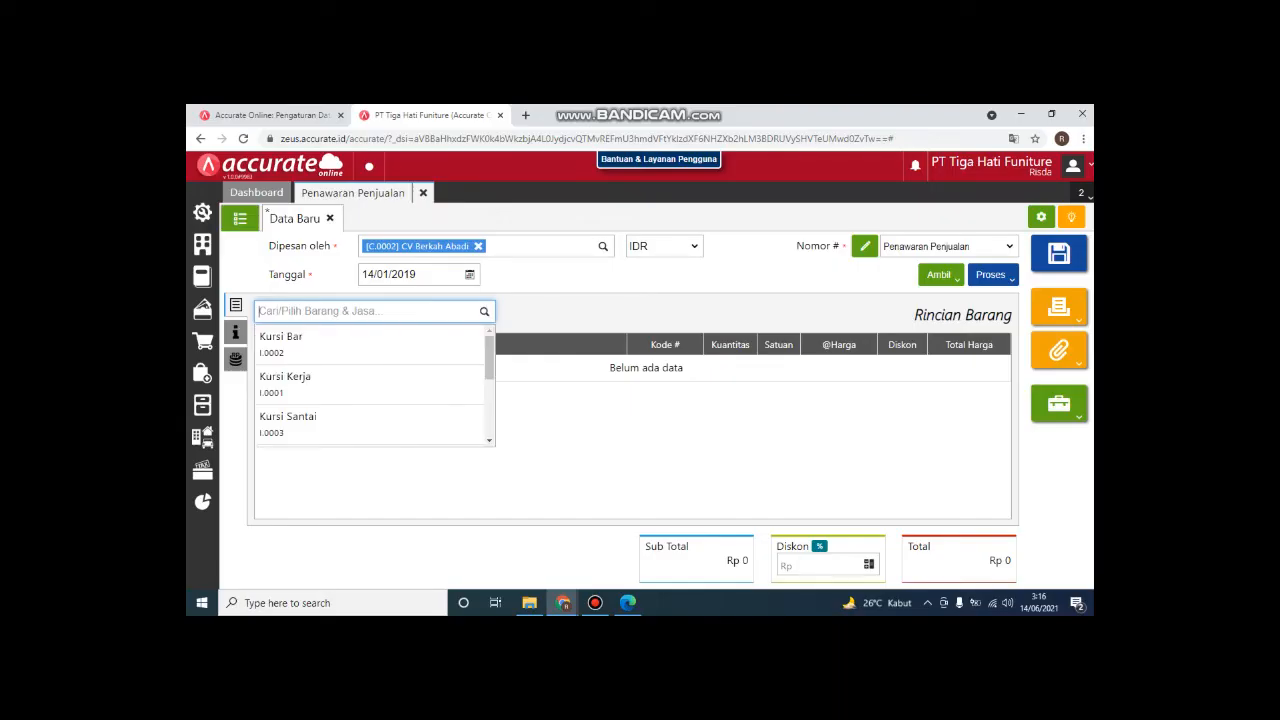
key("ctrl+shift+i")
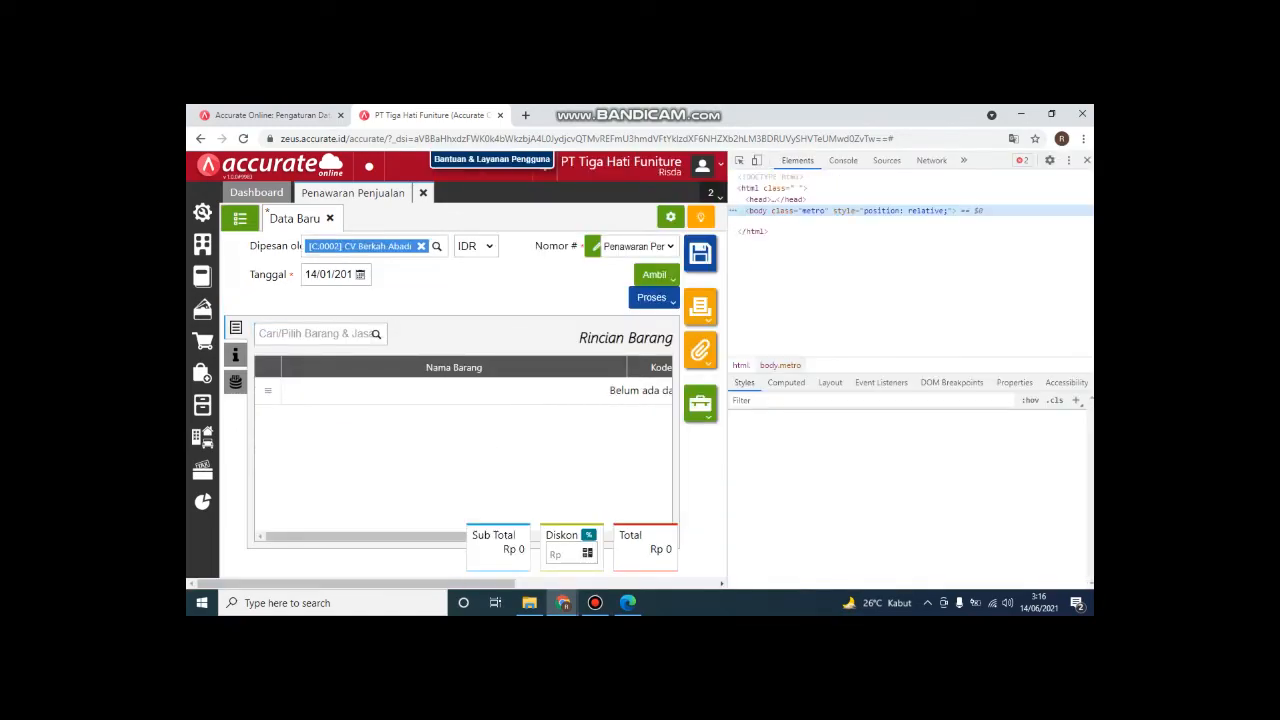
type("meja")
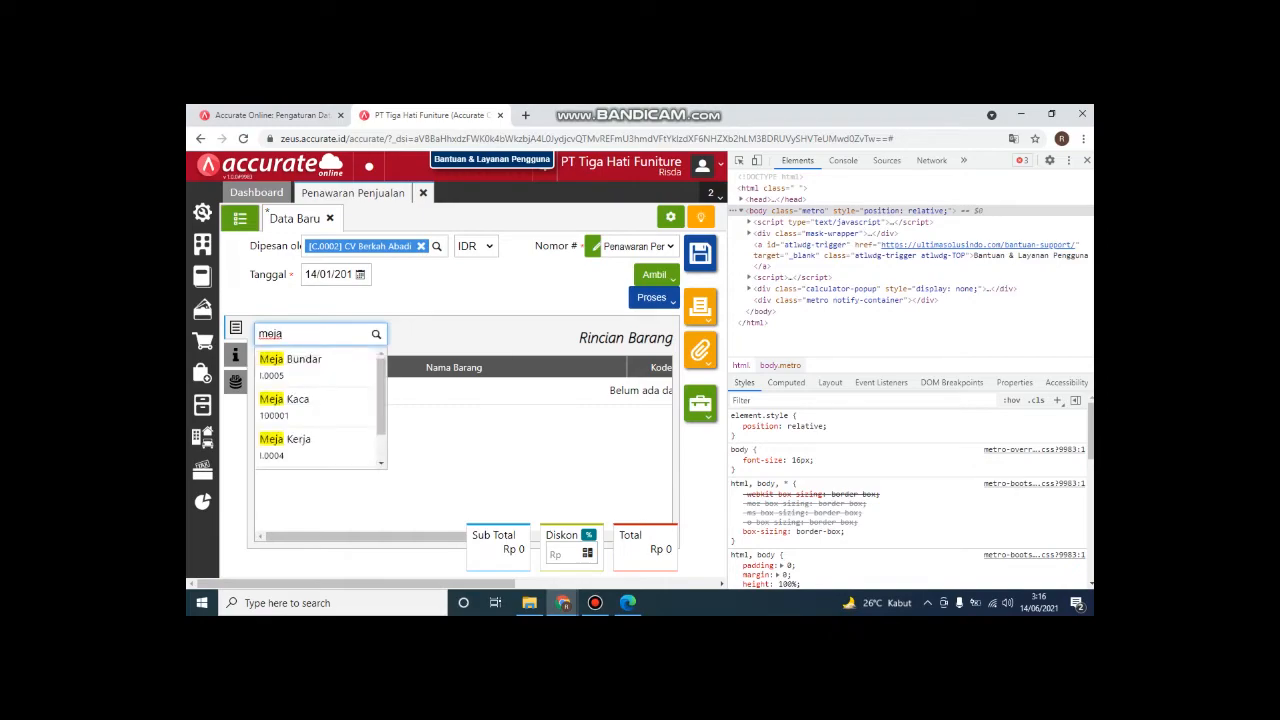
key("Return")
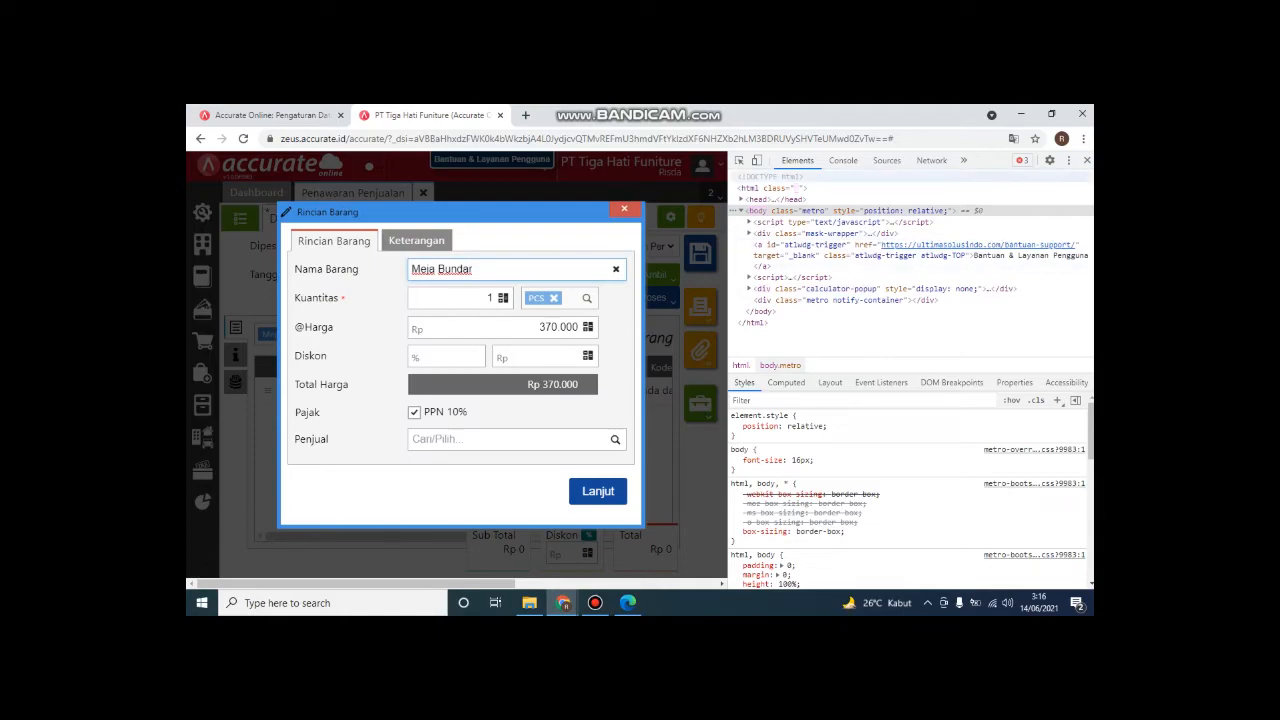
key("F12")
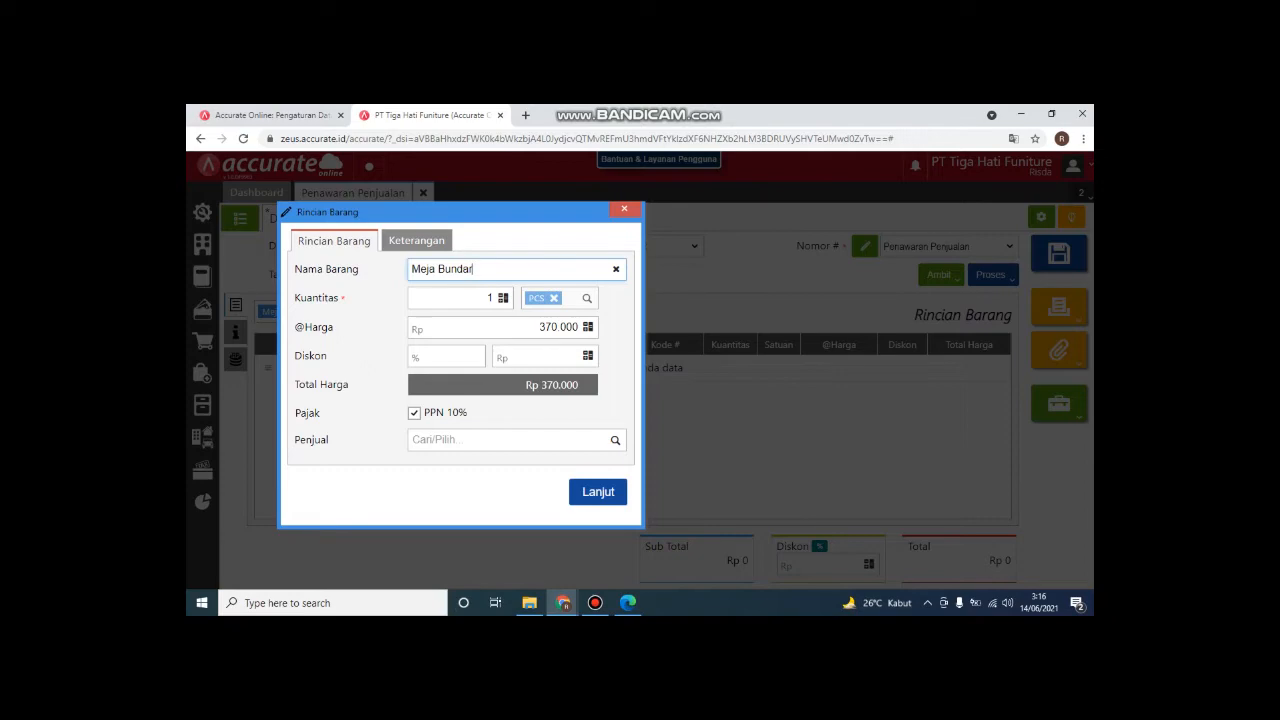
Step: Set Meja Bundar's quantity to 20, assign the salesperson, and add the line
left_click(488, 298)
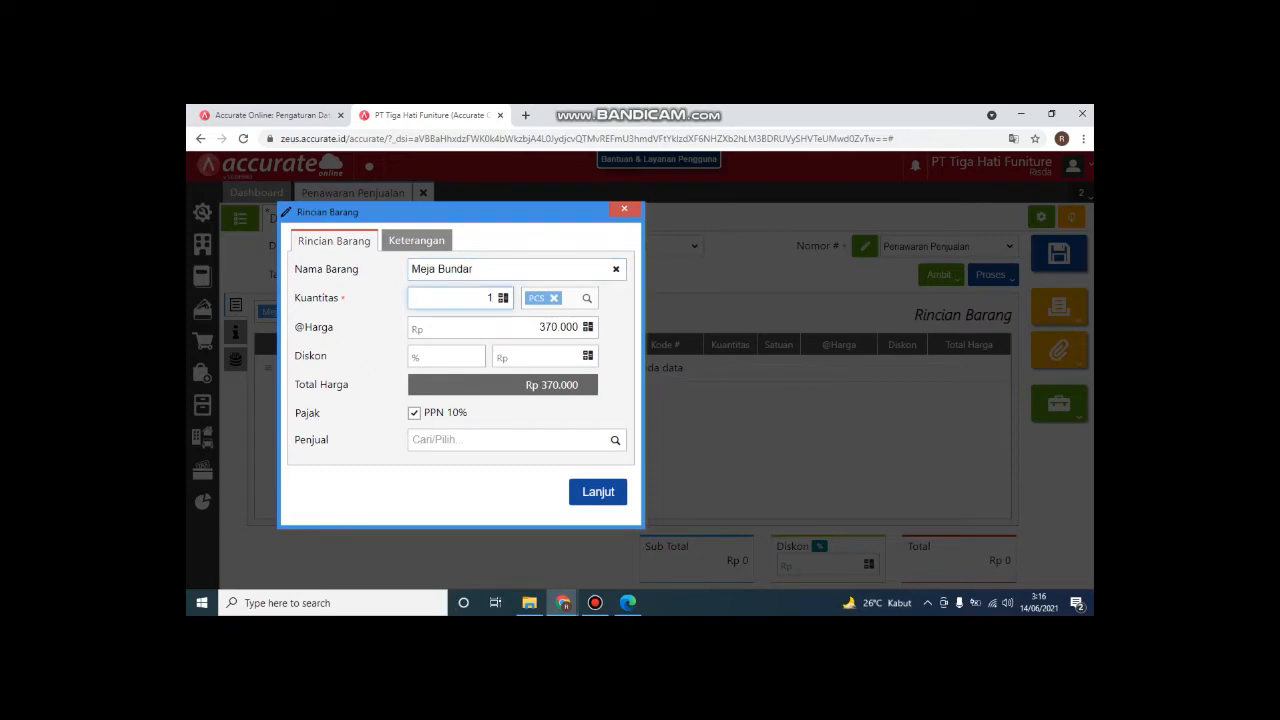
double_click(489, 298)
type("20")
left_click(480, 440)
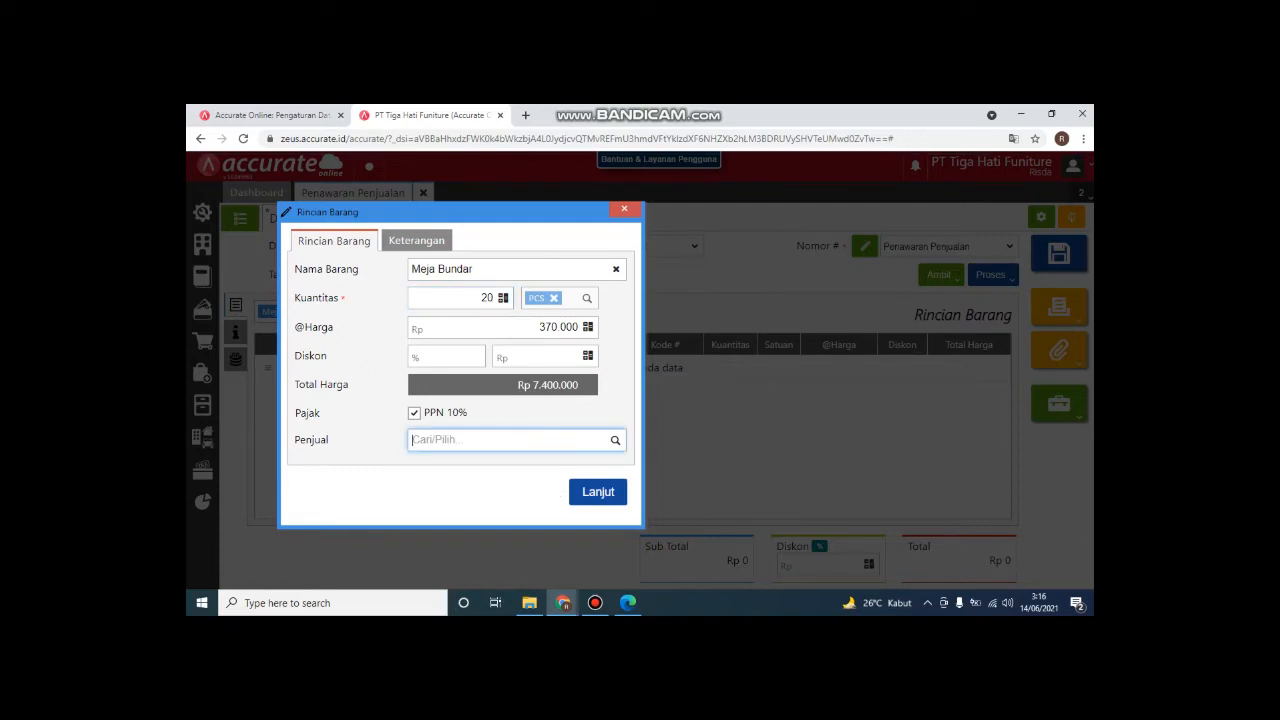
type("an")
key("Return")
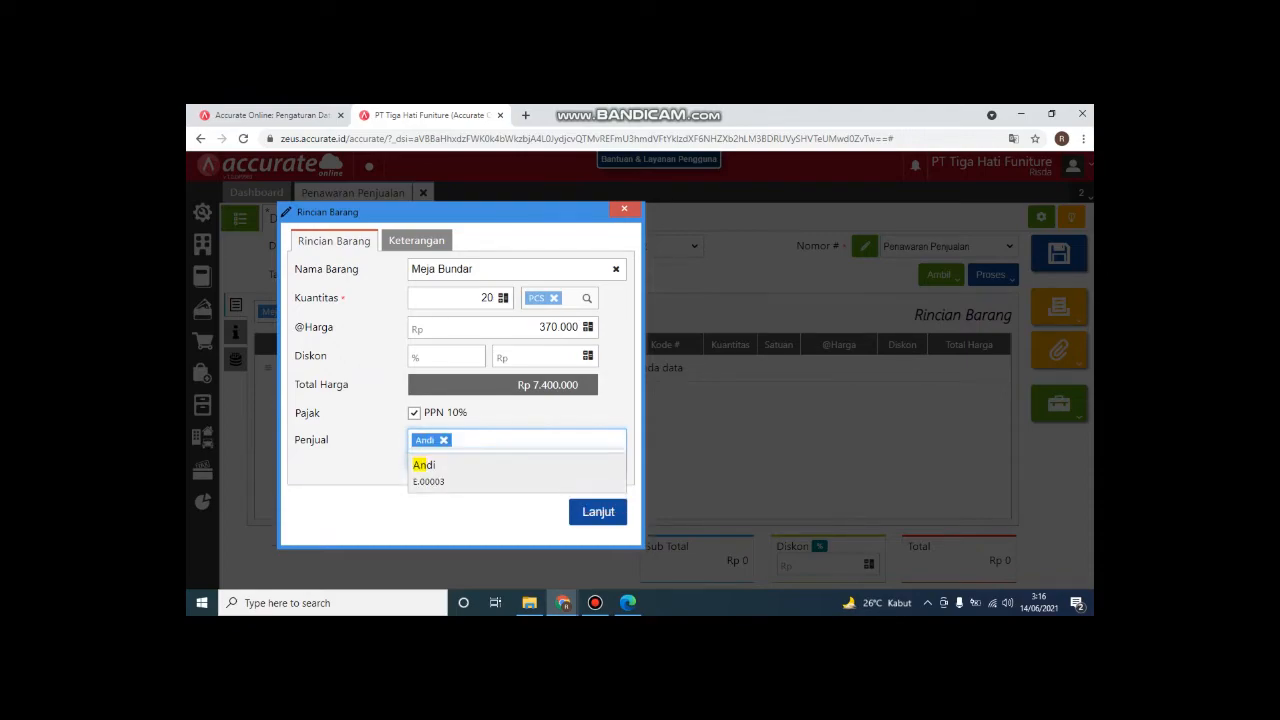
key("Return")
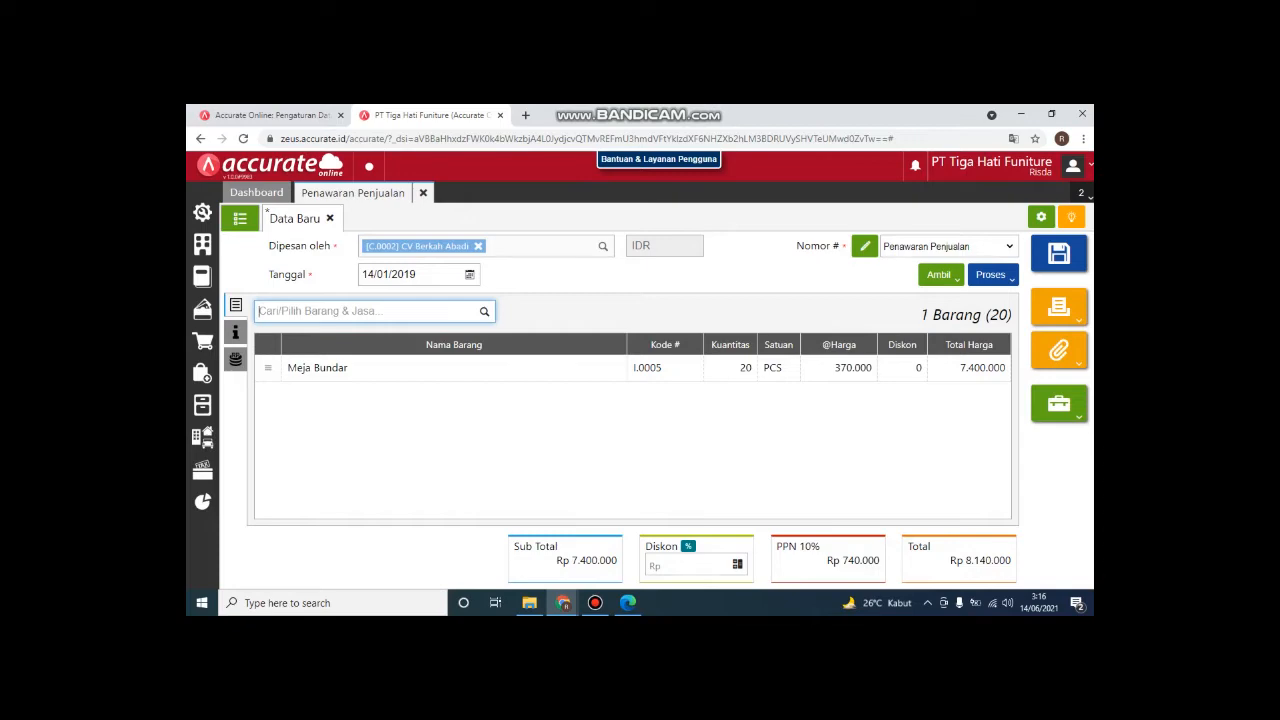
Step: Add Meja Persegi to the quotation with quantity 15
type("meja per")
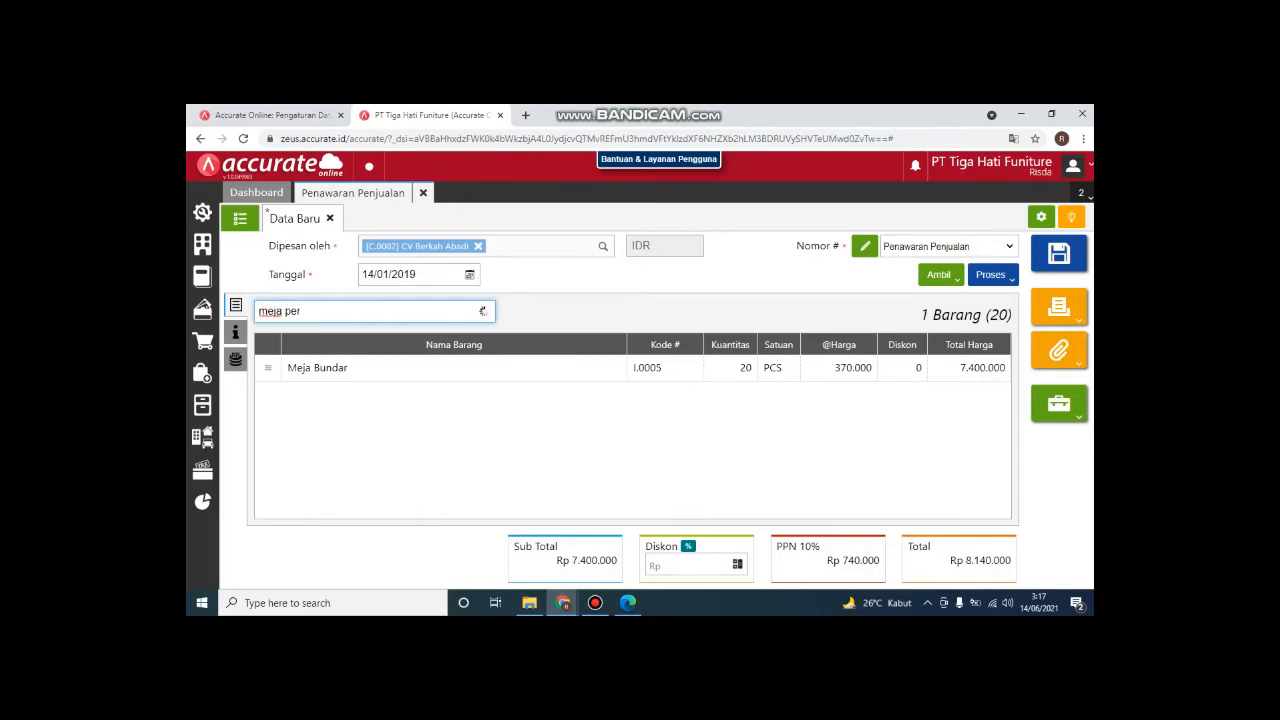
key("Return")
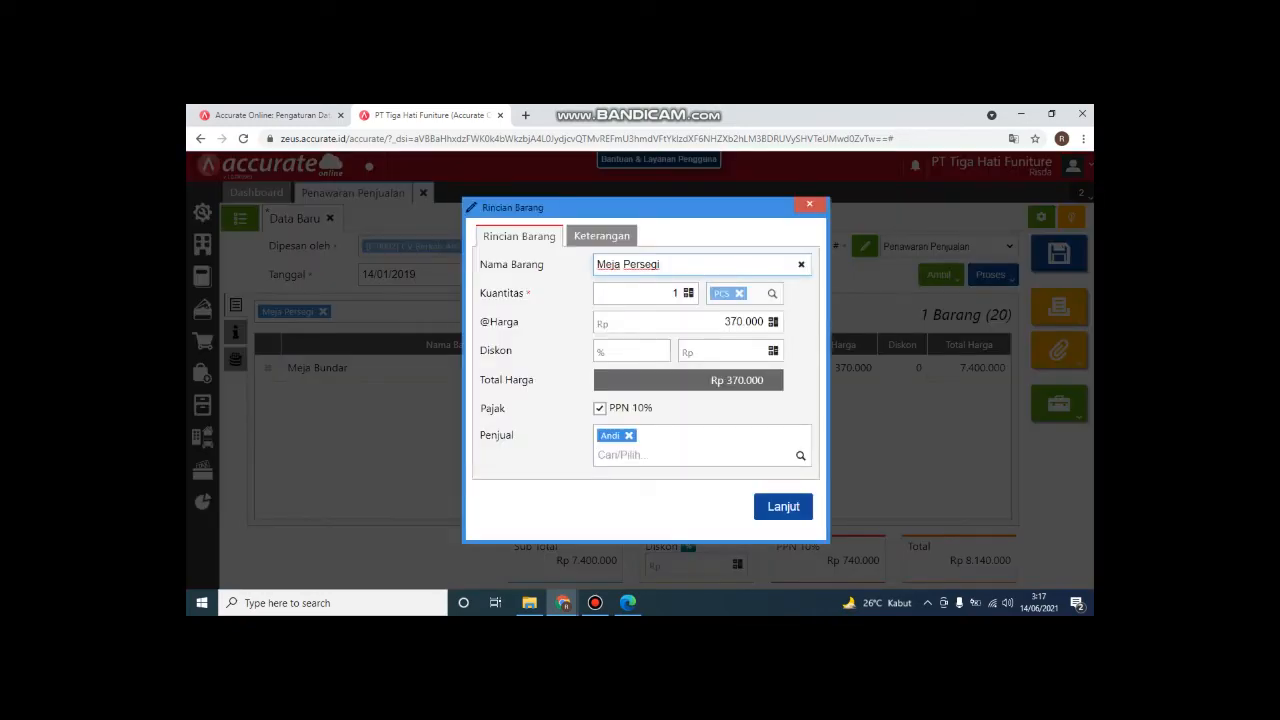
left_click(672, 293)
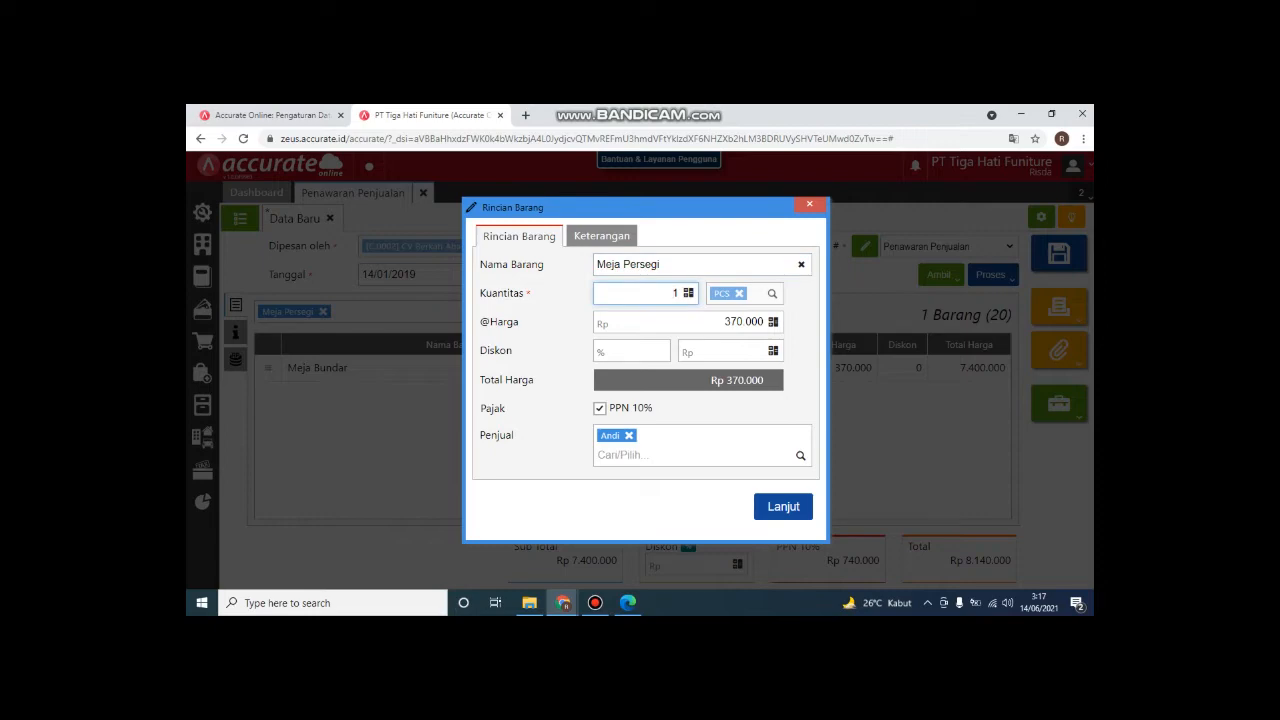
double_click(675, 293)
type("15")
left_click(620, 455)
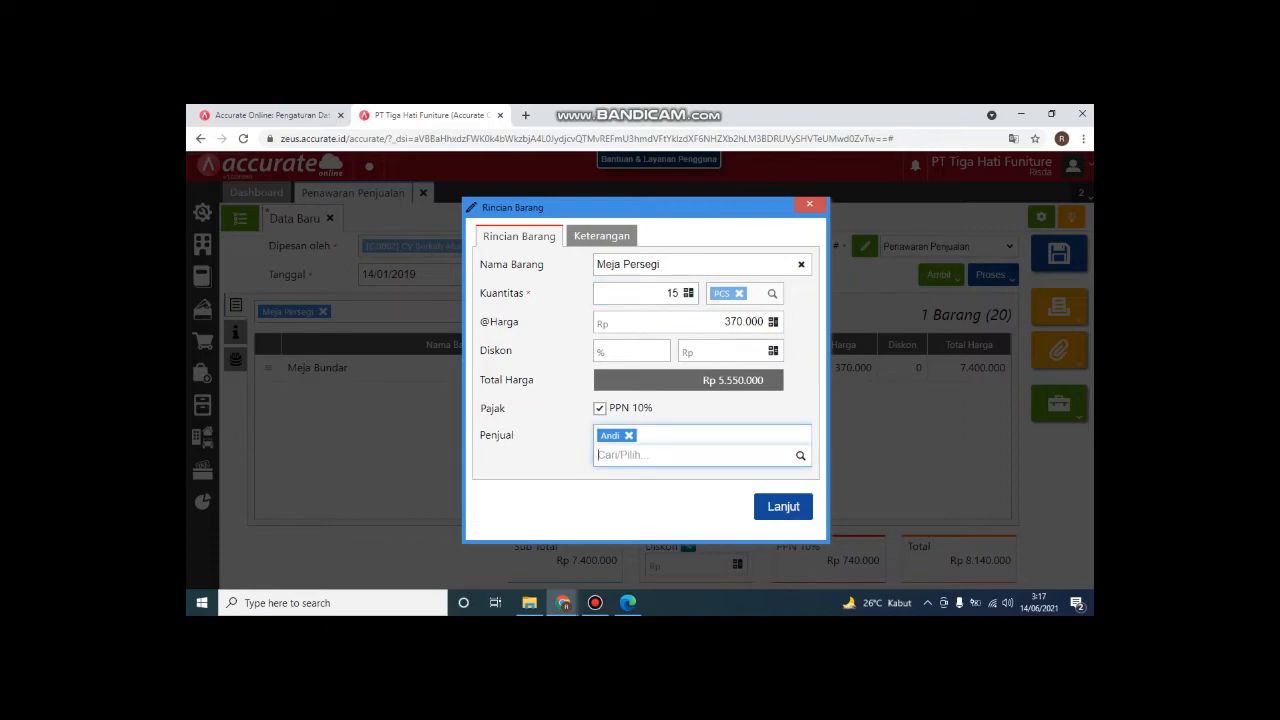
left_click(783, 506)
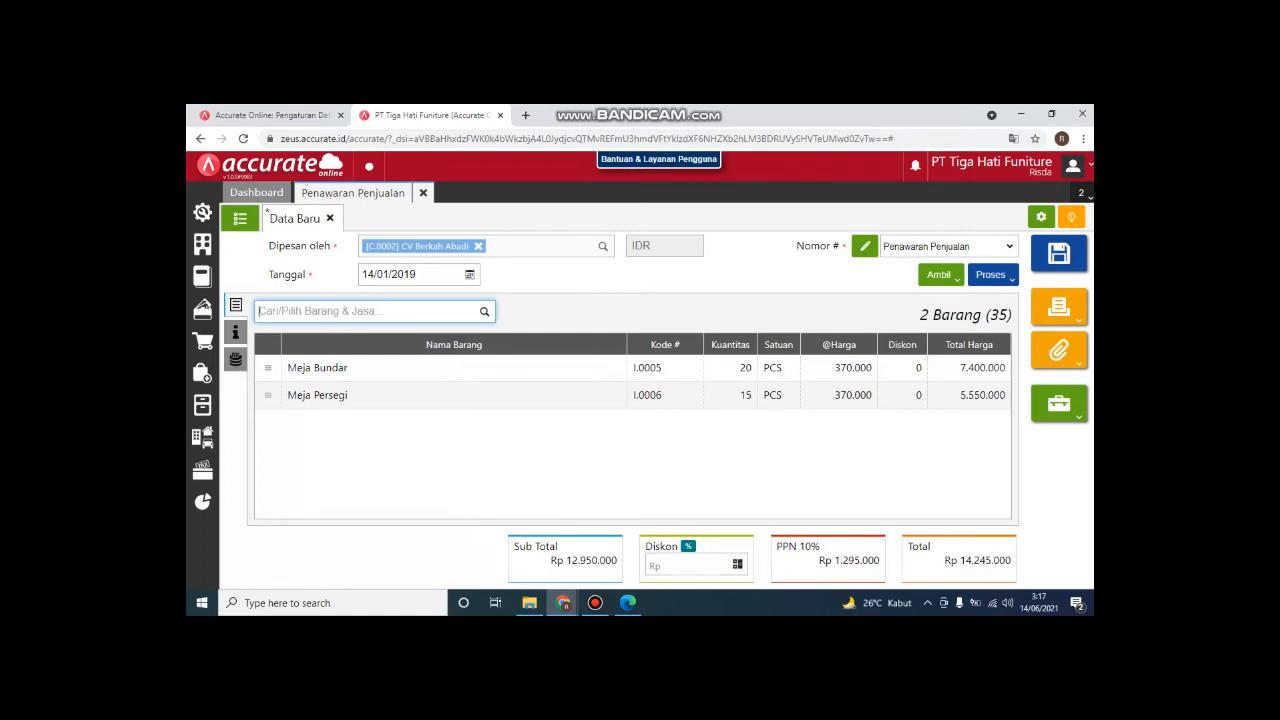
Step: Add Meja Kaca to the quotation with quantity 20
type("meja")
key("Down")
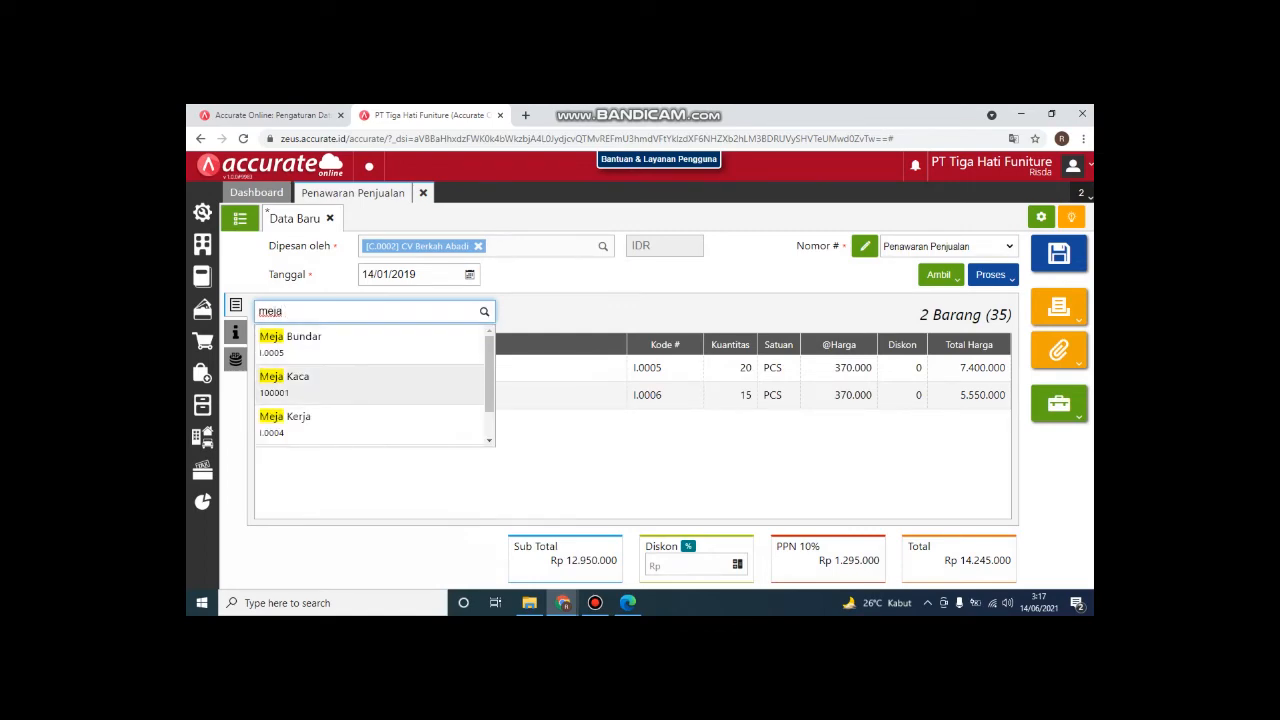
key("Return")
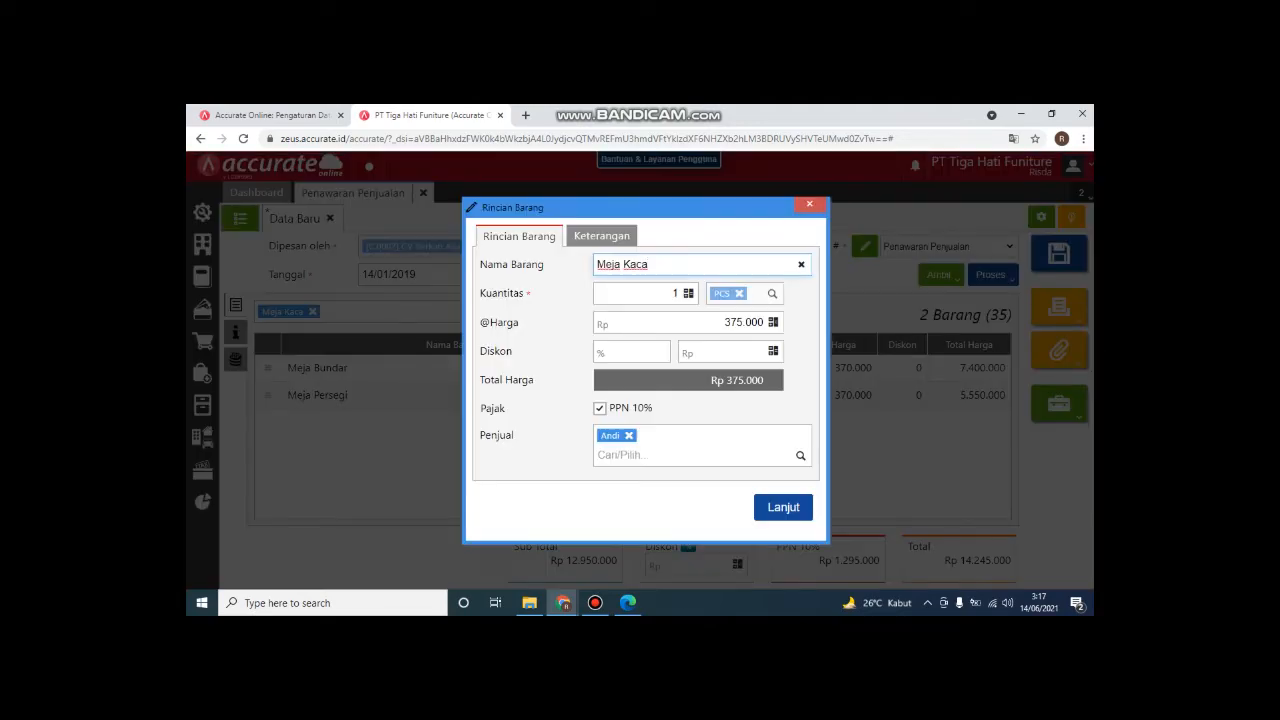
key("Tab")
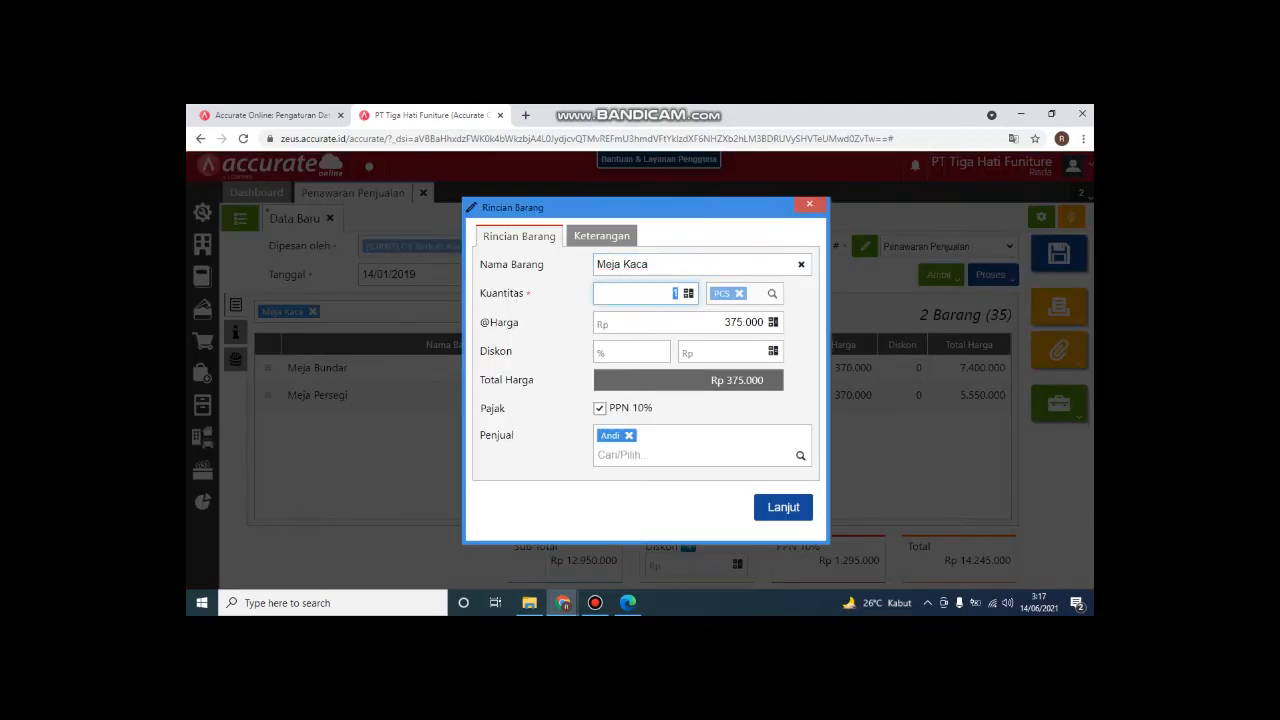
type("20")
key("Return")
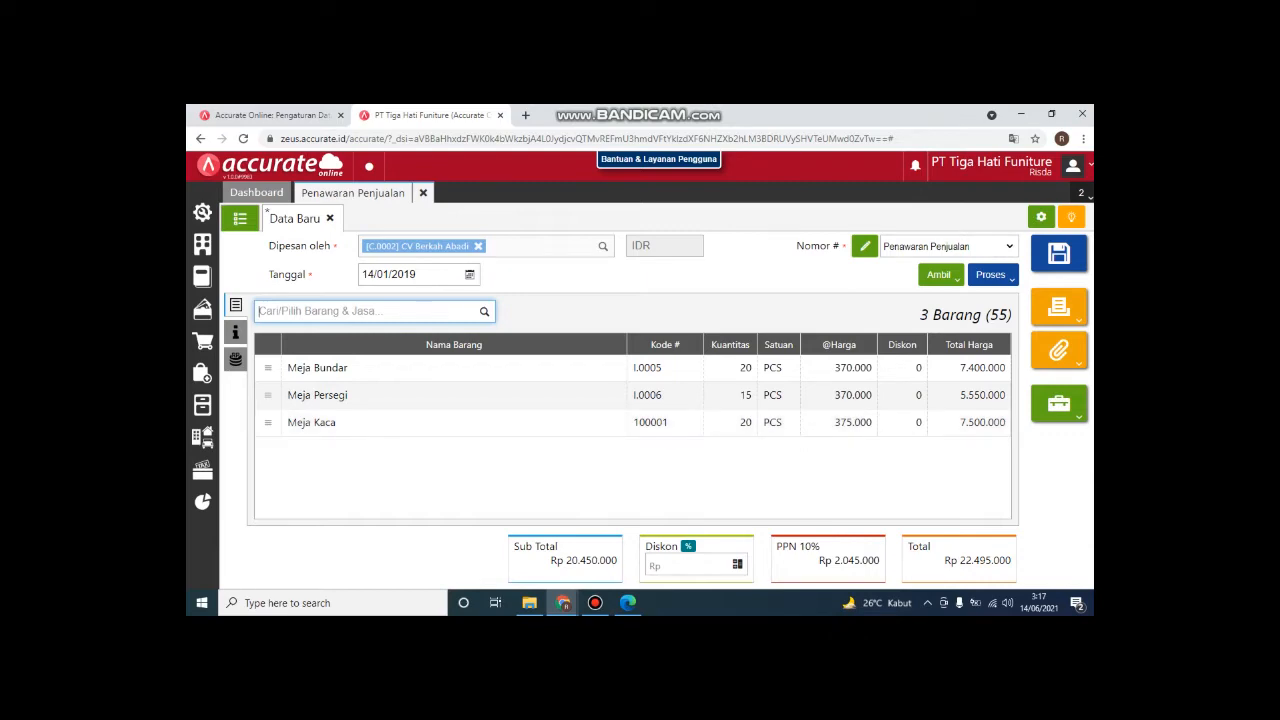
Step: Process the three-item quotation into a new sales order
mouse_move(595, 602)
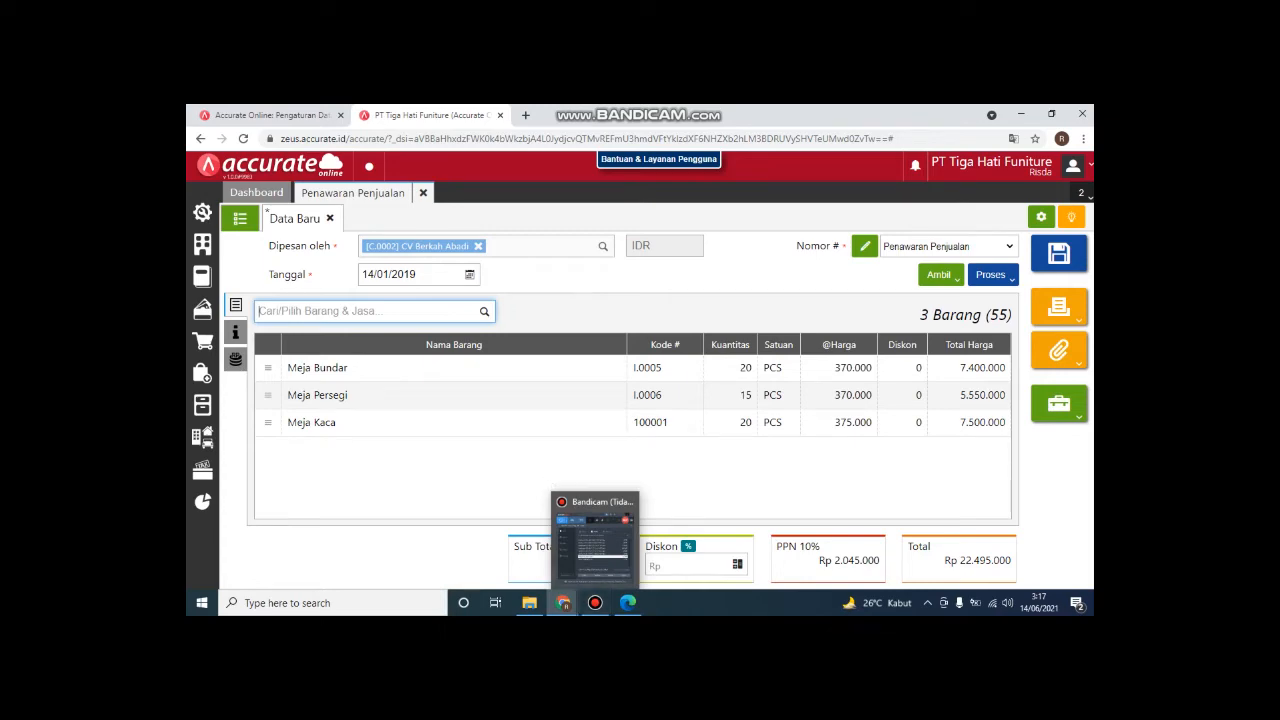
left_click(990, 274)
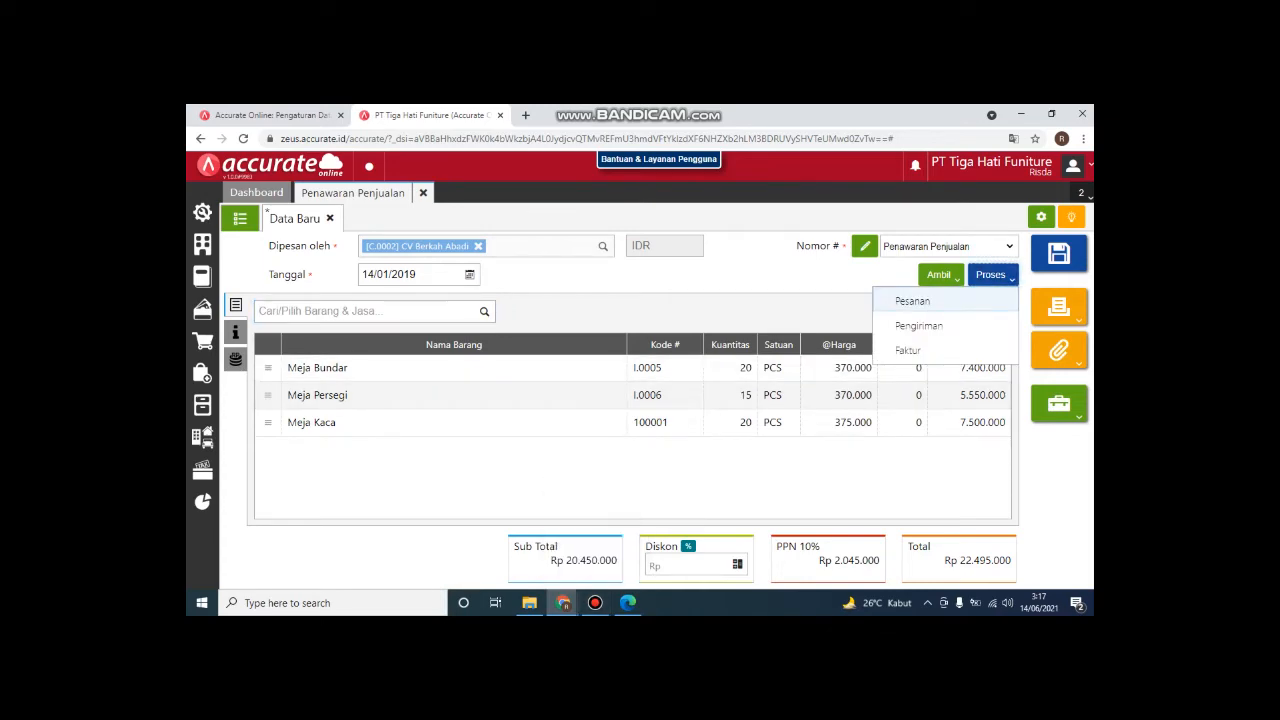
left_click(909, 297)
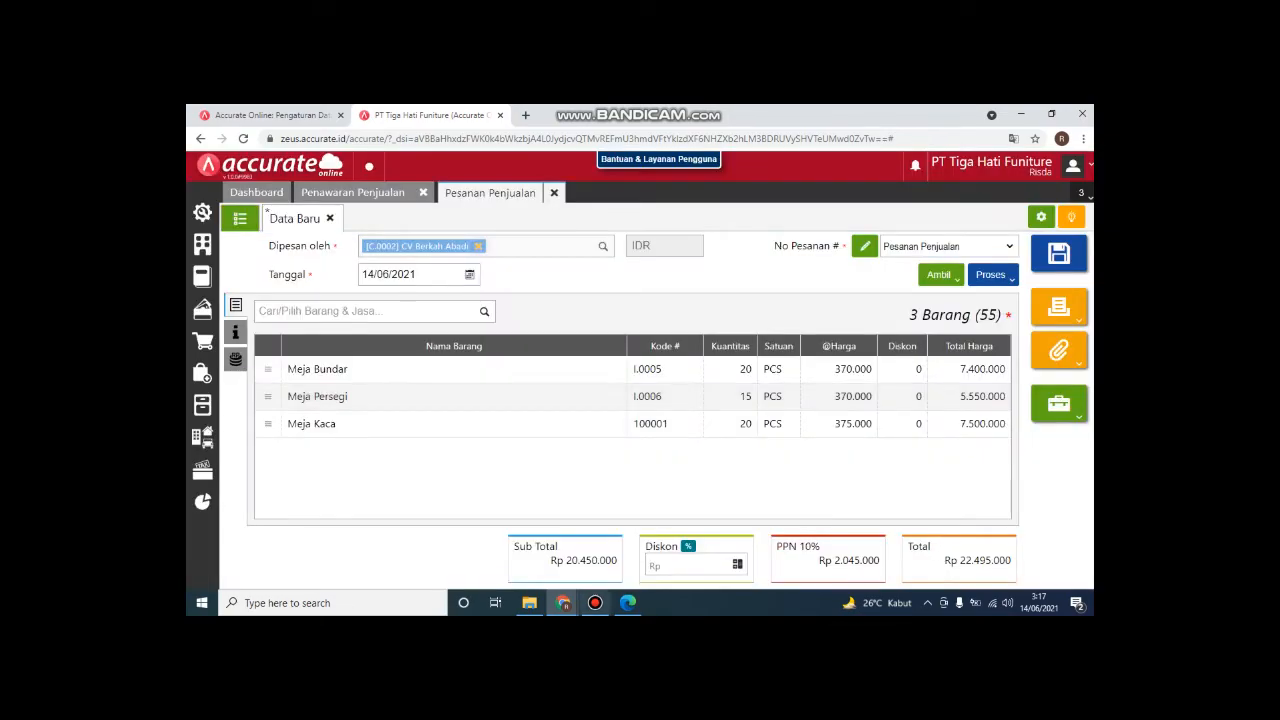
Step: Review the case PDF's 14 and 15 January 2019 entries, then return to the sales order
mouse_move(627, 602)
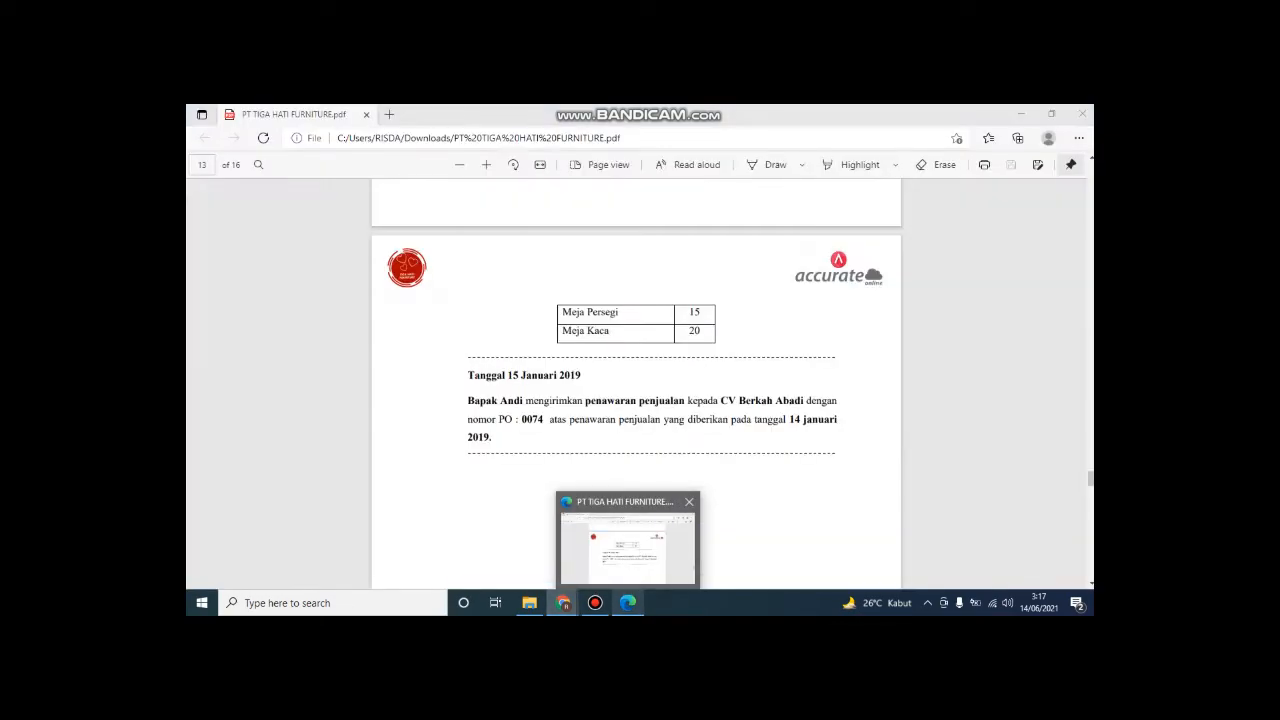
left_click(627, 545)
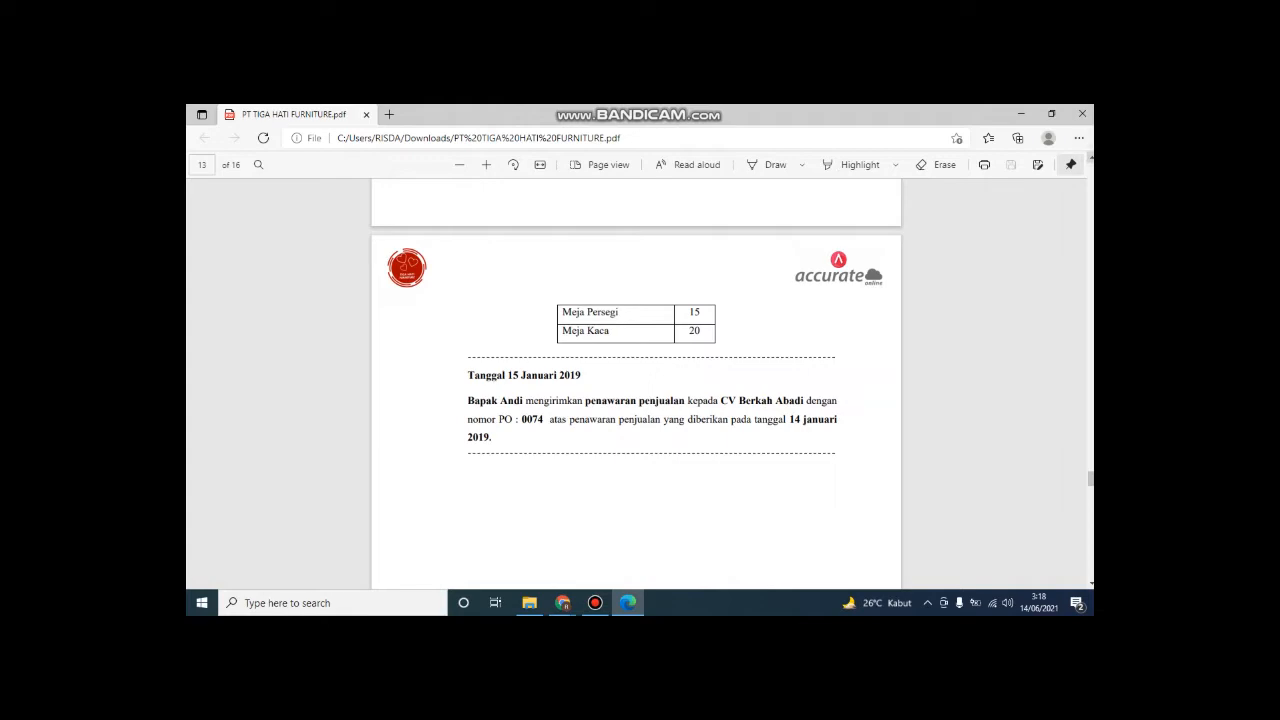
scroll(636, 384, "up", 4)
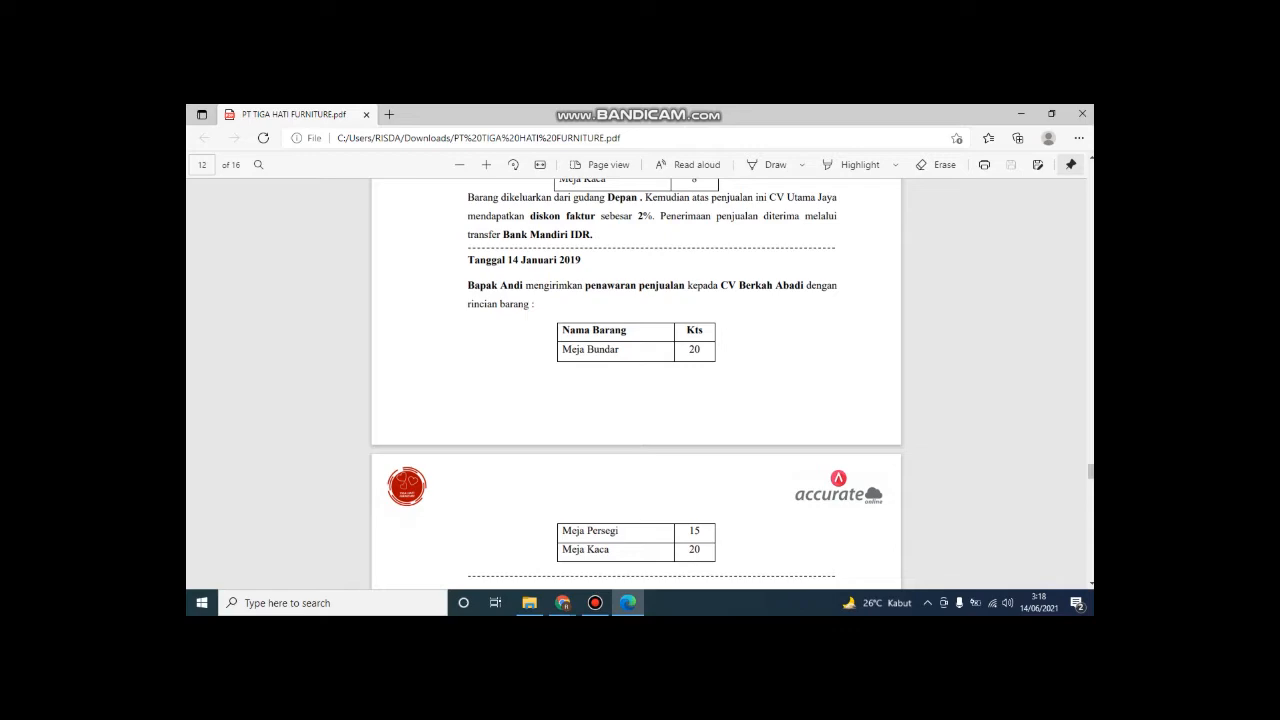
scroll(636, 384, "down", 3)
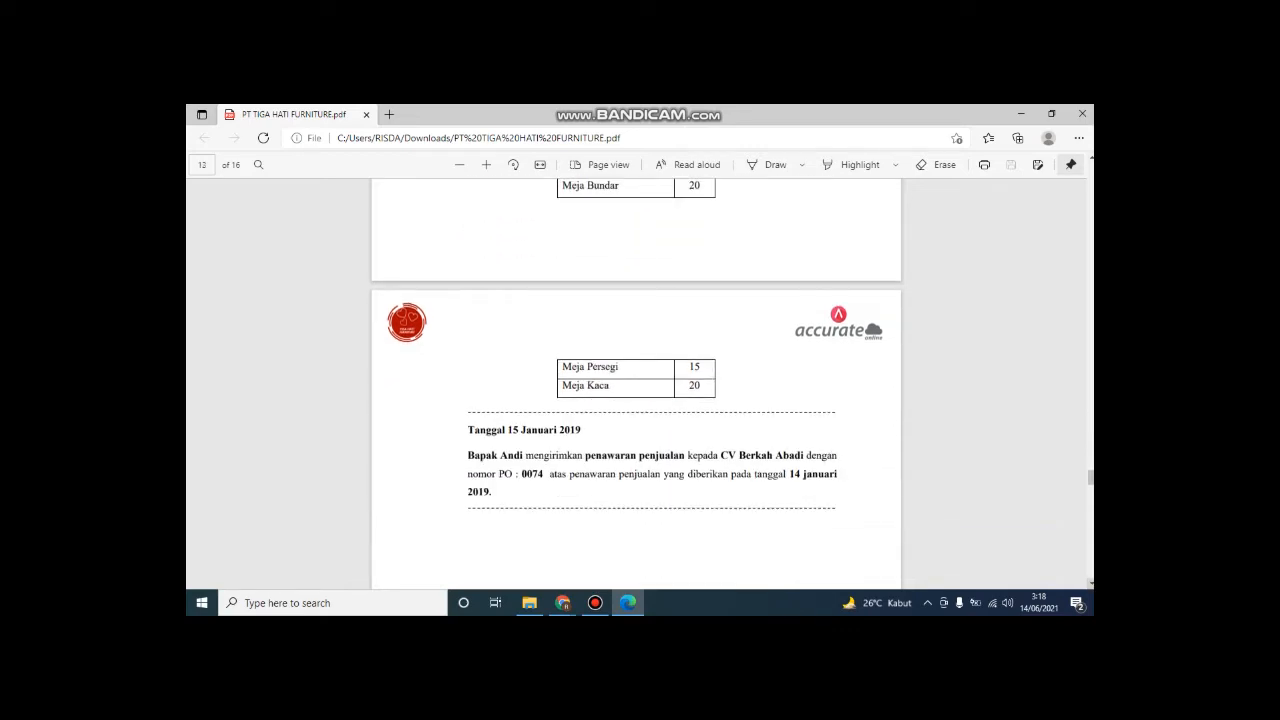
mouse_move(595, 602)
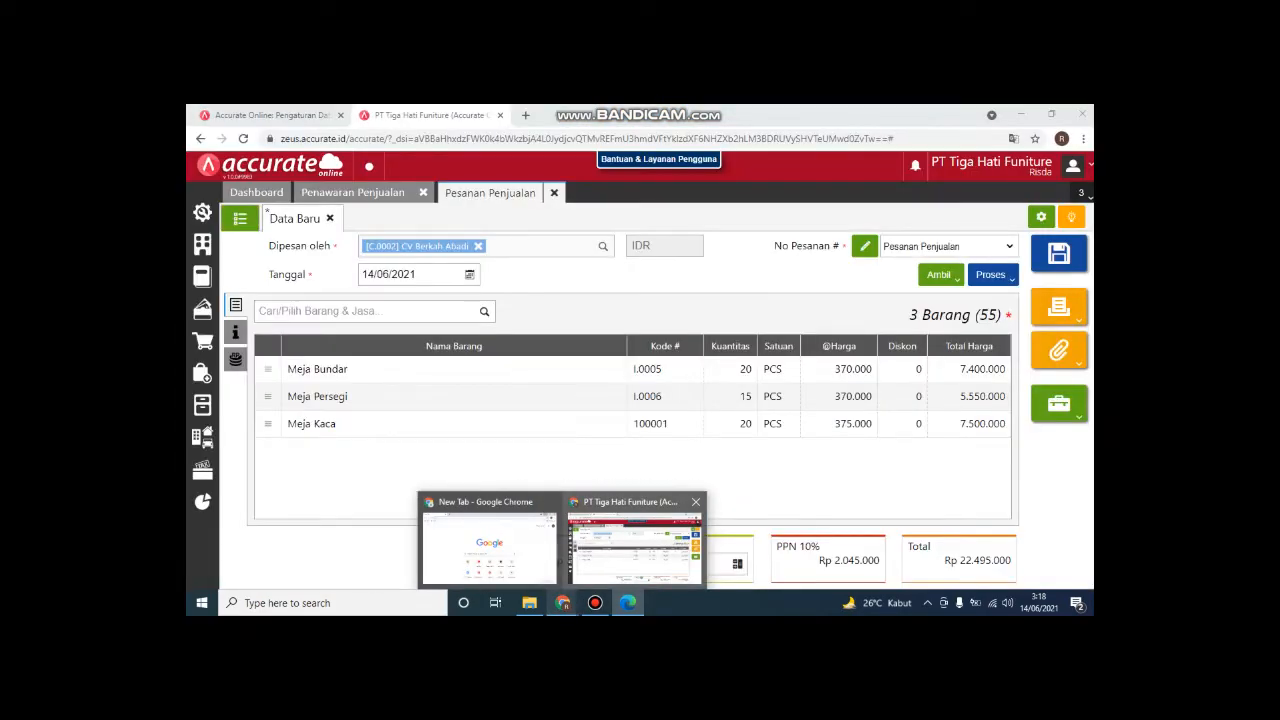
left_click(635, 545)
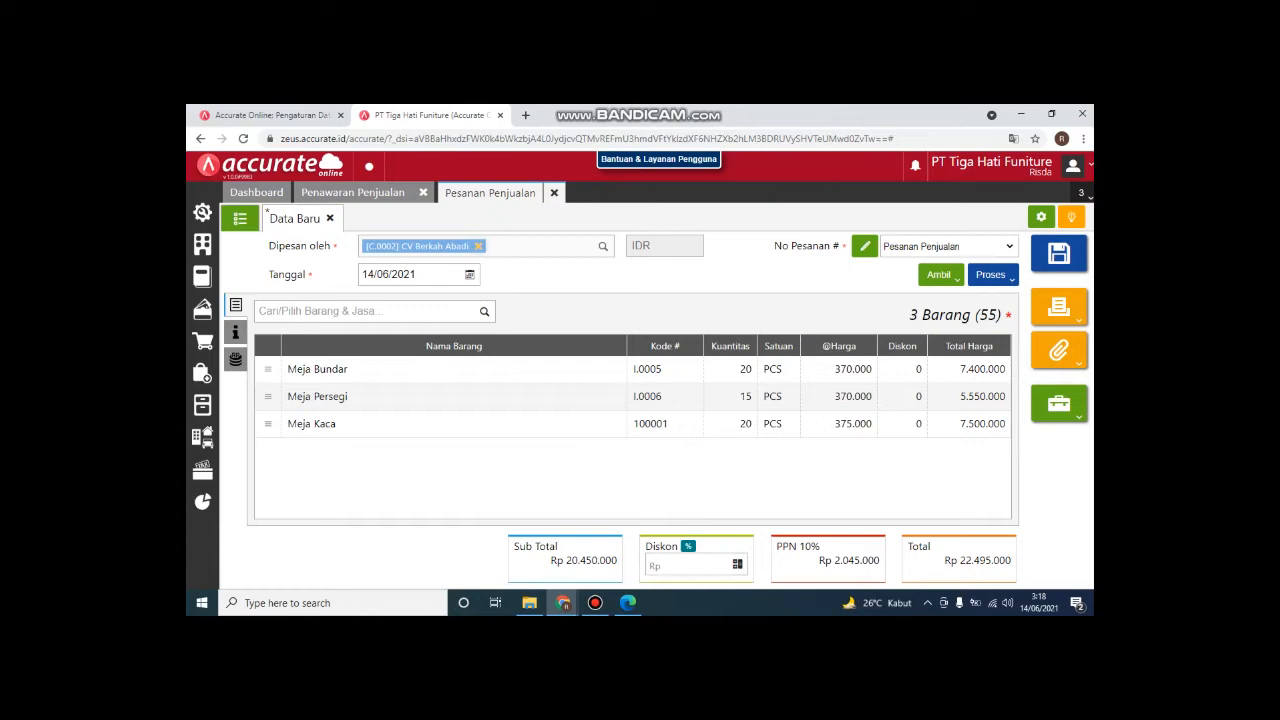
Step: Date the sales order 15/01/2019, enter PO number 0074, and save it
left_click(469, 275)
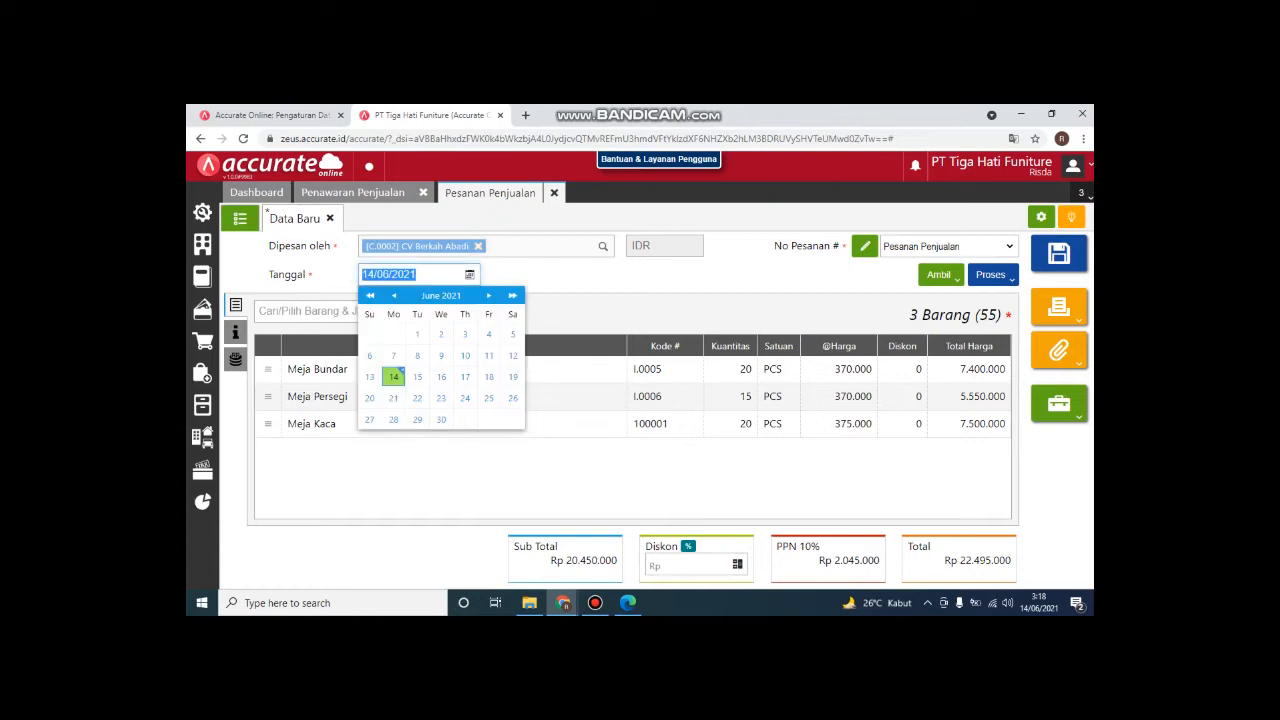
type("15/01/2019")
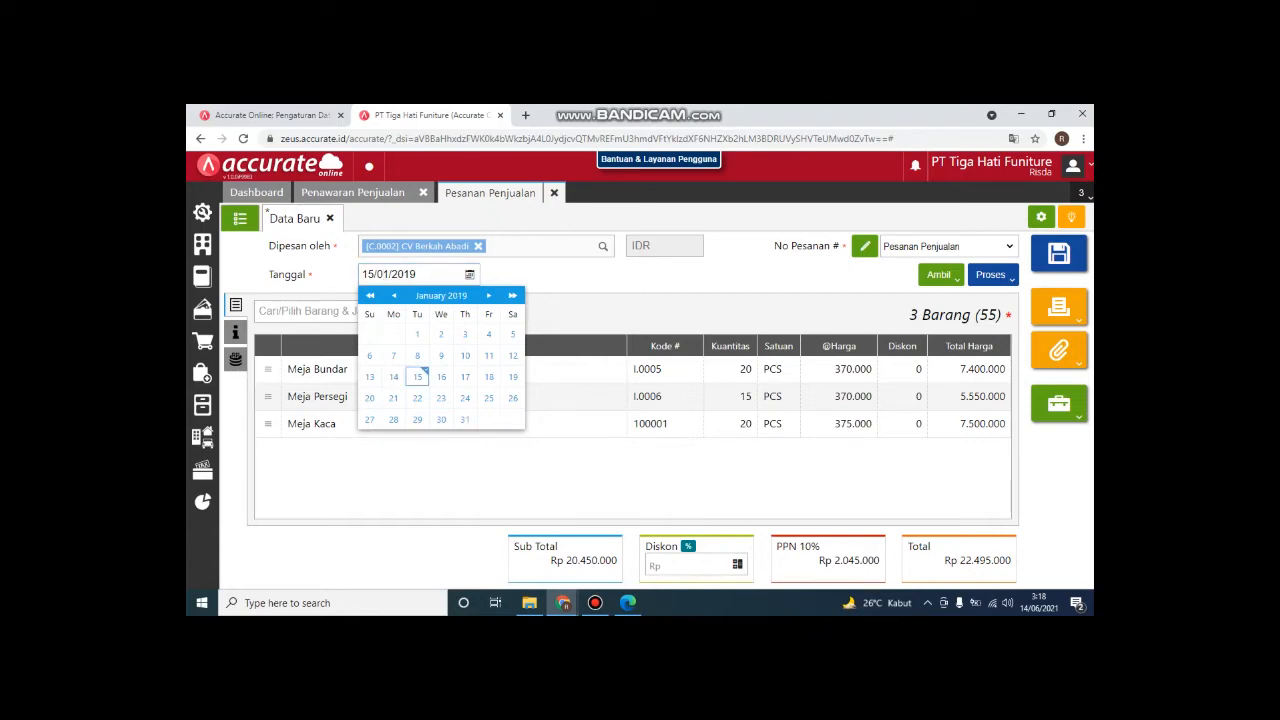
key("Tab")
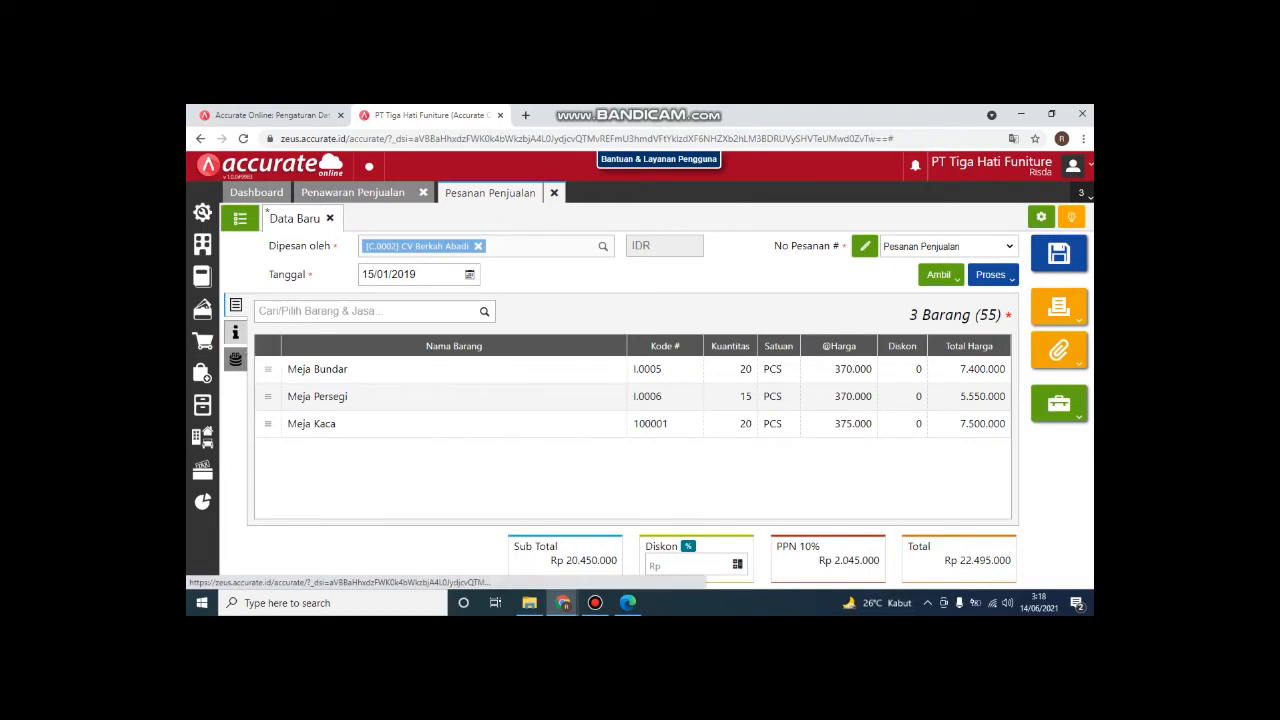
left_click(236, 333)
left_click(502, 429)
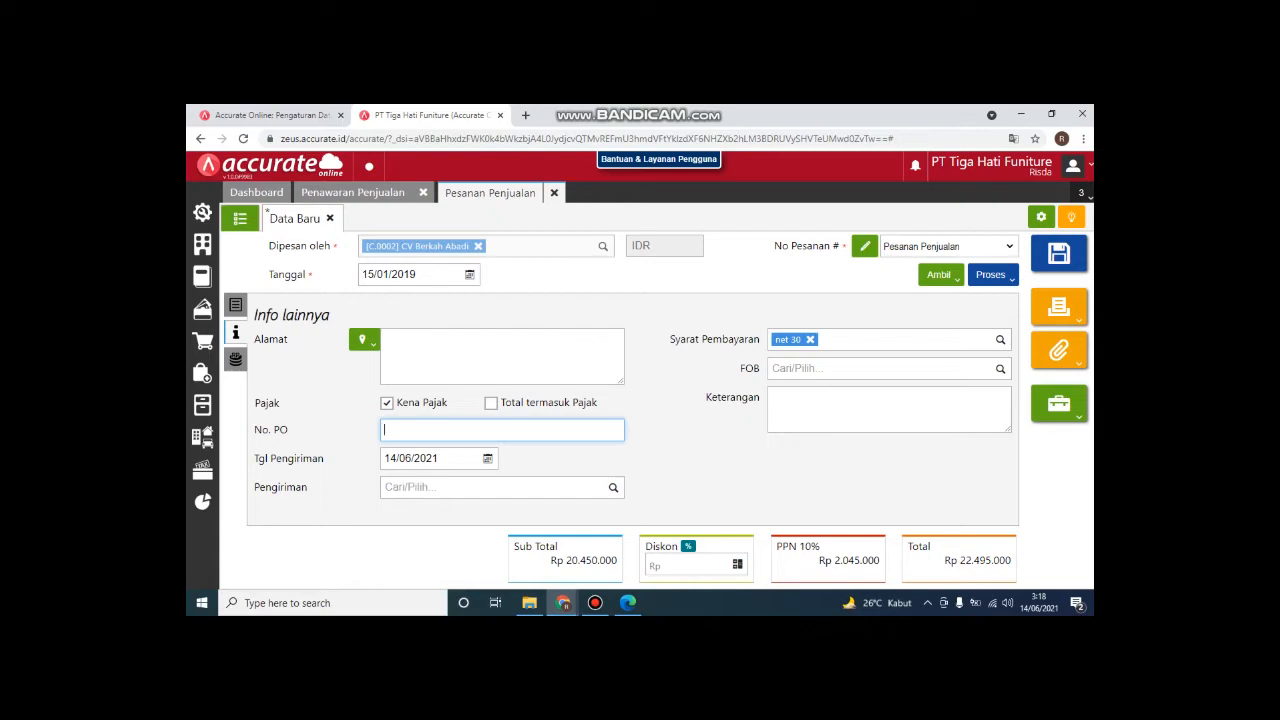
type("0074")
key("Tab")
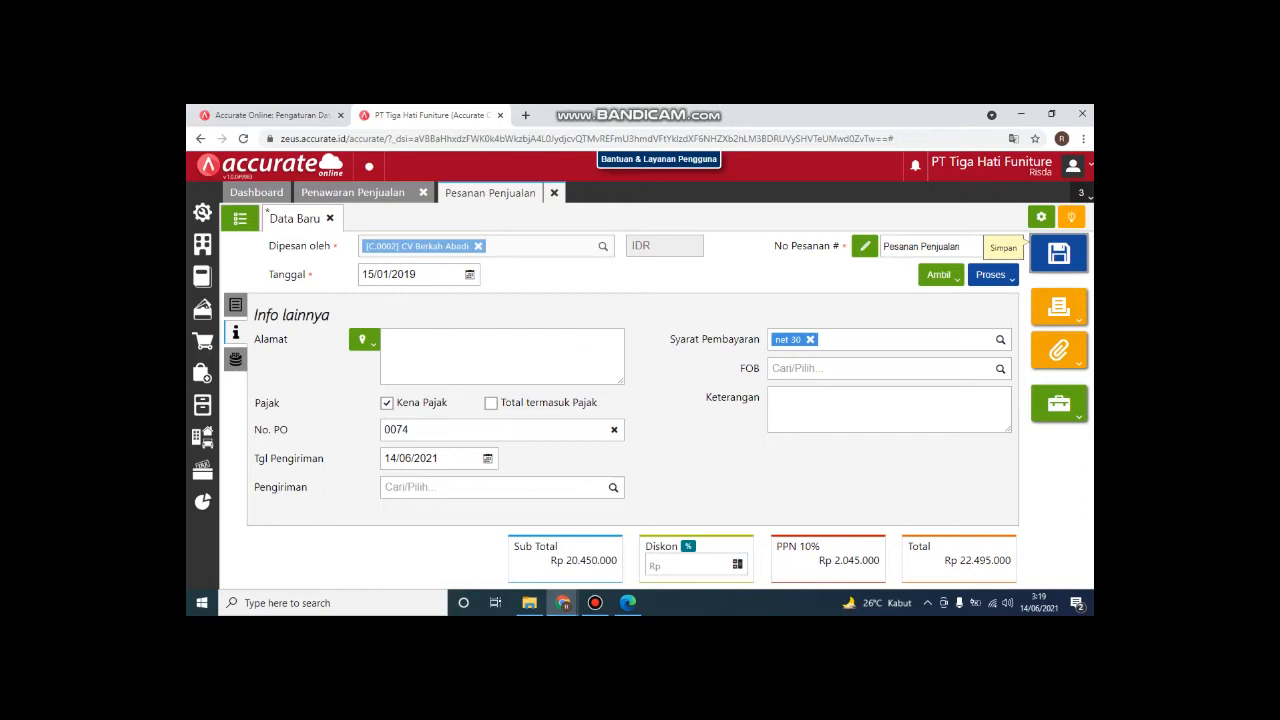
left_click(1058, 253)
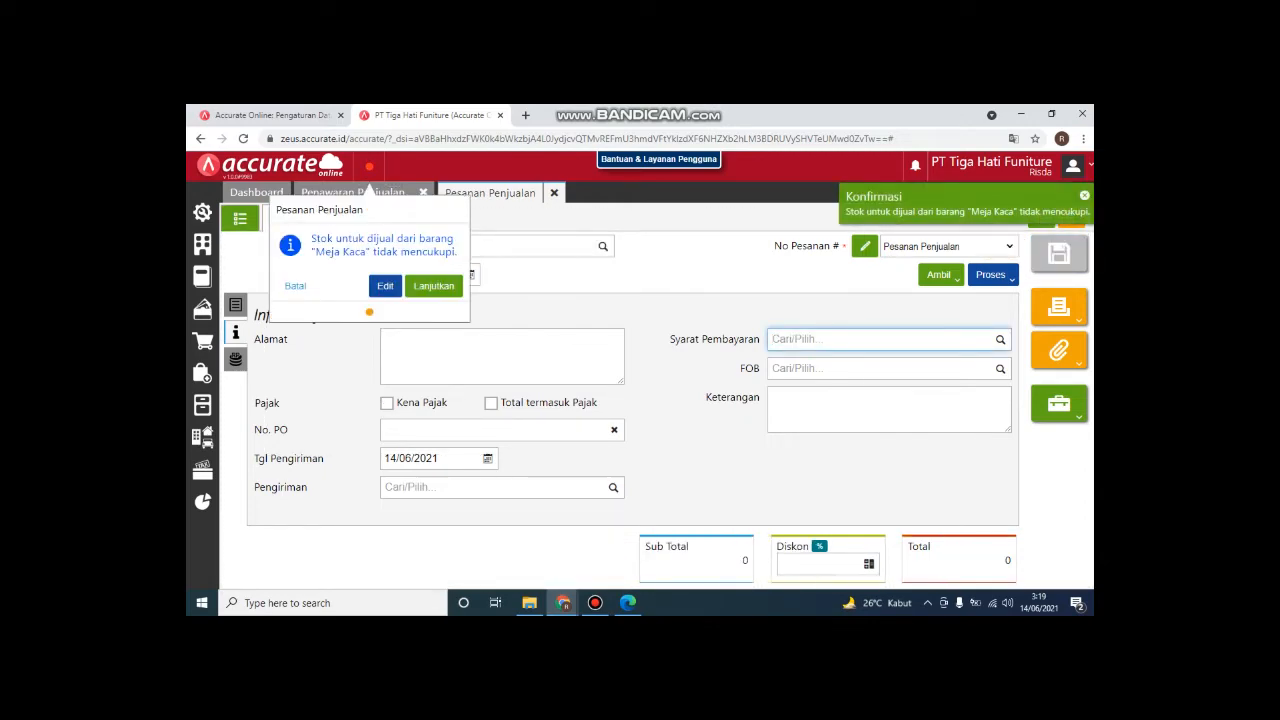
Step: Accept the Meja Kaca stock warning, close the order and quotation forms, and return to the dashboard
left_click(433, 286)
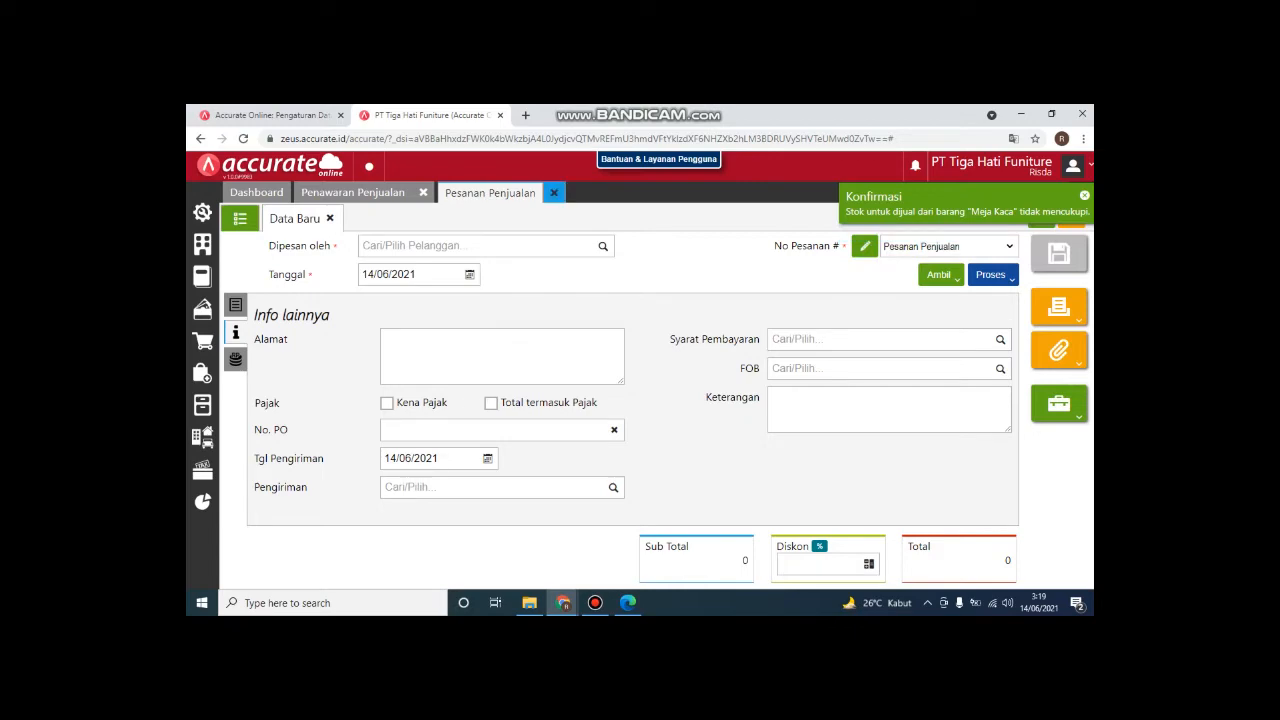
left_click(553, 192)
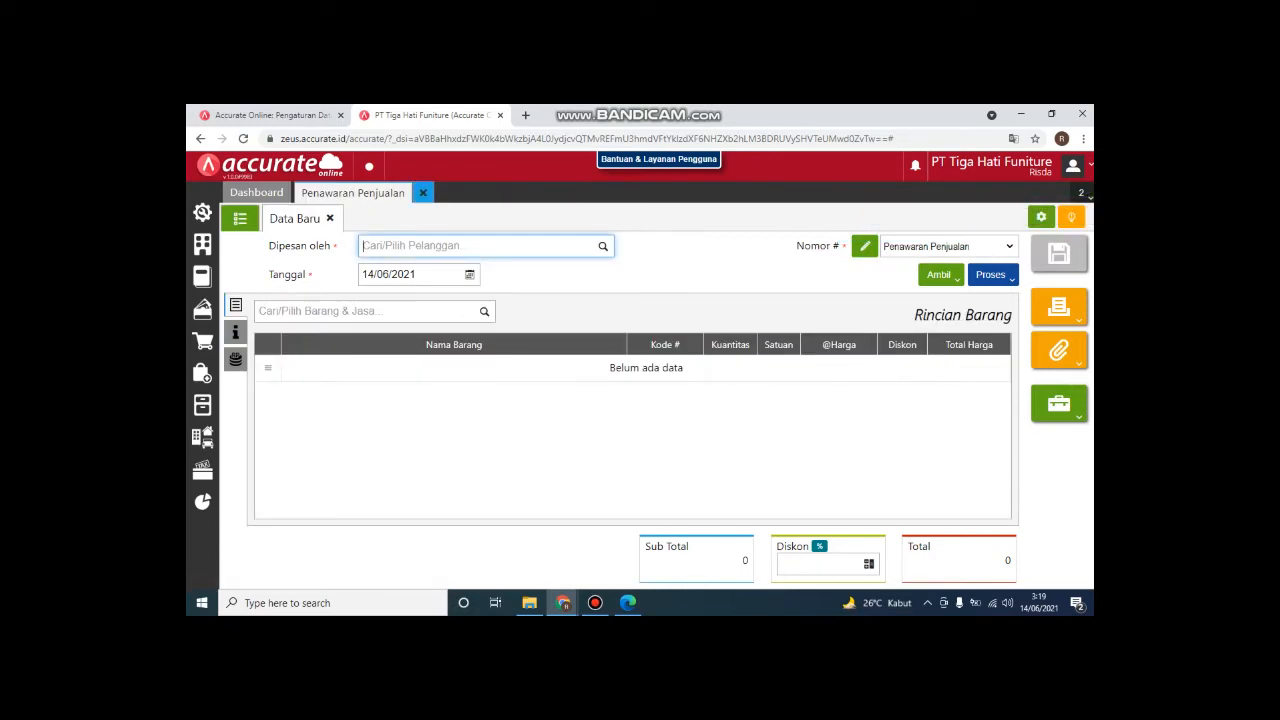
left_click(423, 192)
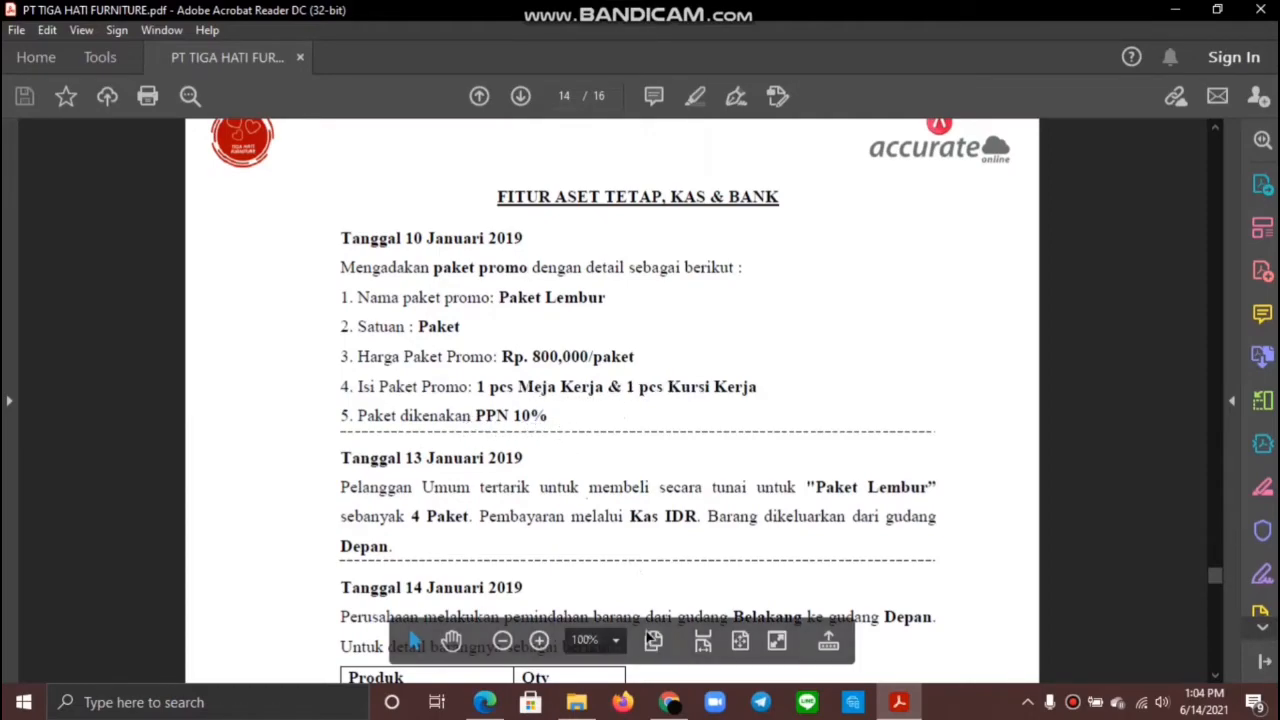
left_click(677, 704)
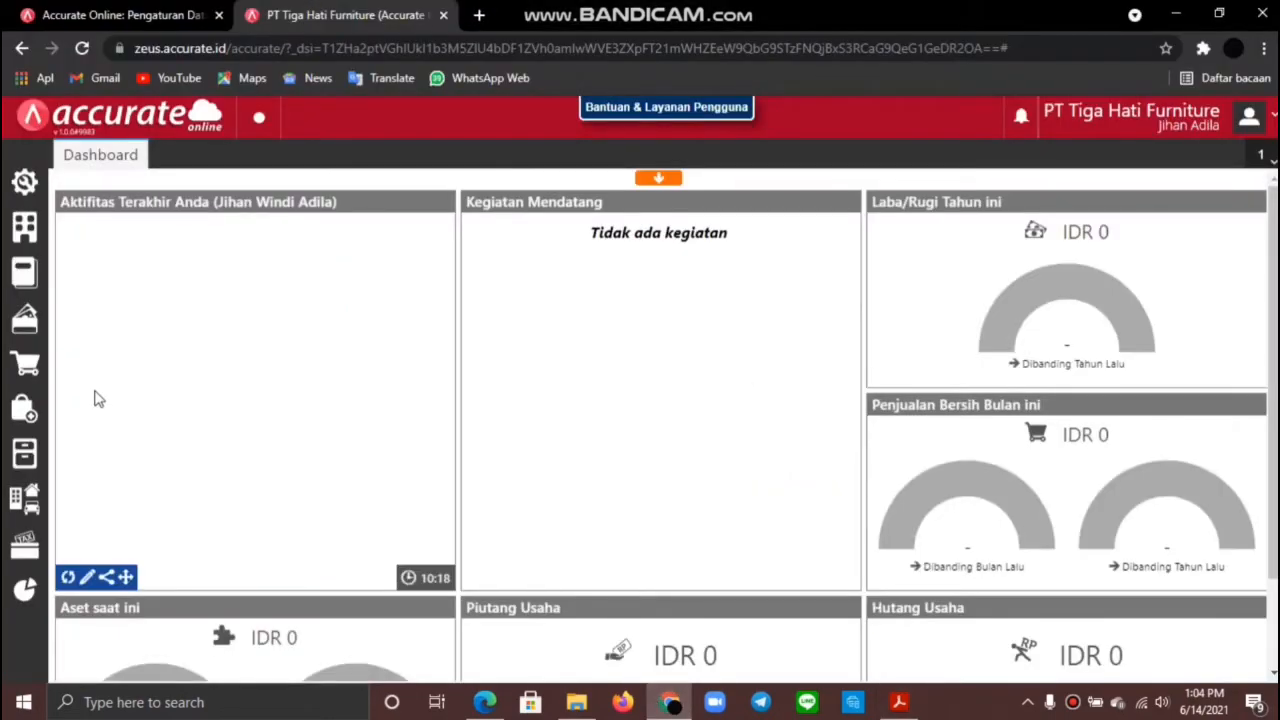
Step: Start new group item I.0009 'Paket Lembur' in category Umum with unit PCS
left_click(27, 466)
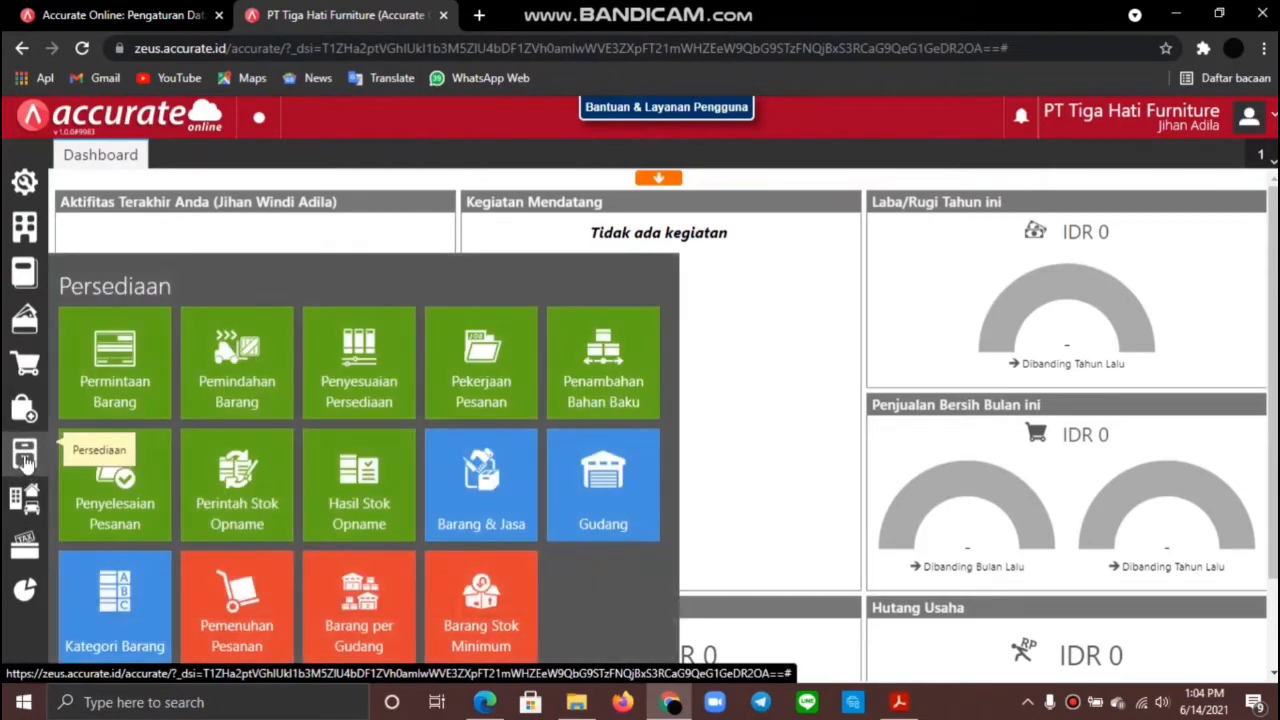
left_click(495, 470)
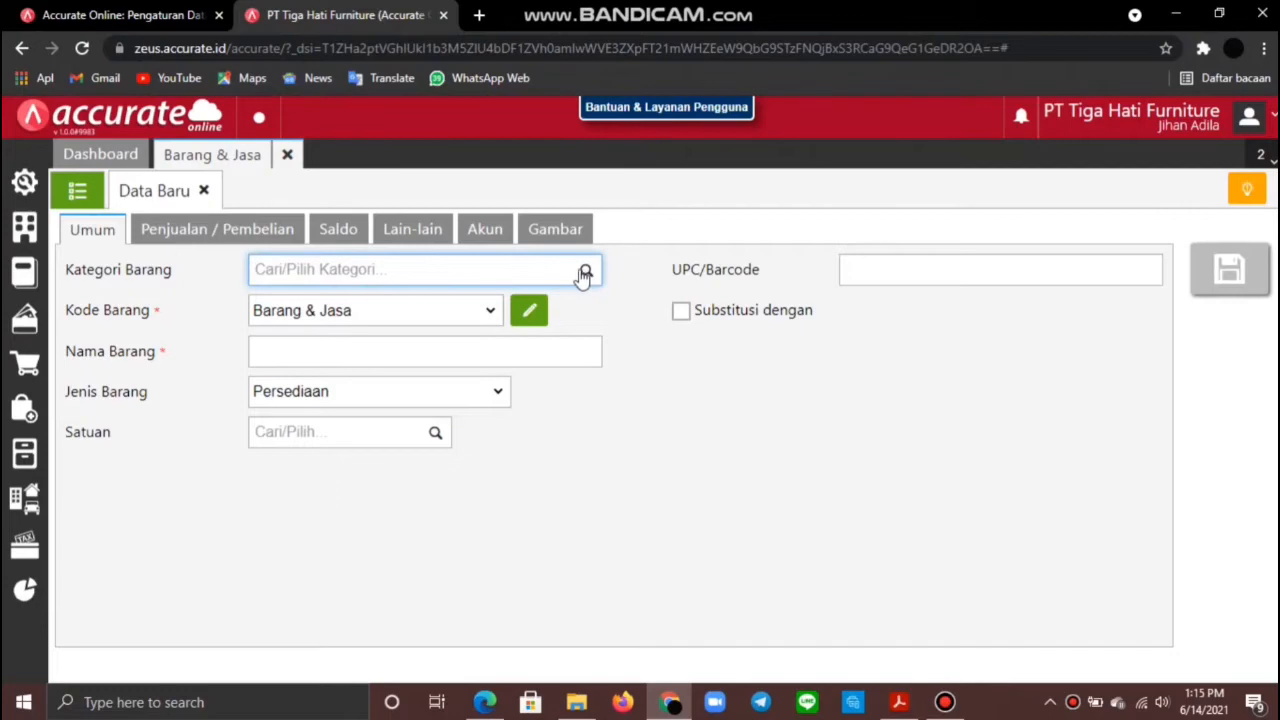
left_click(585, 273)
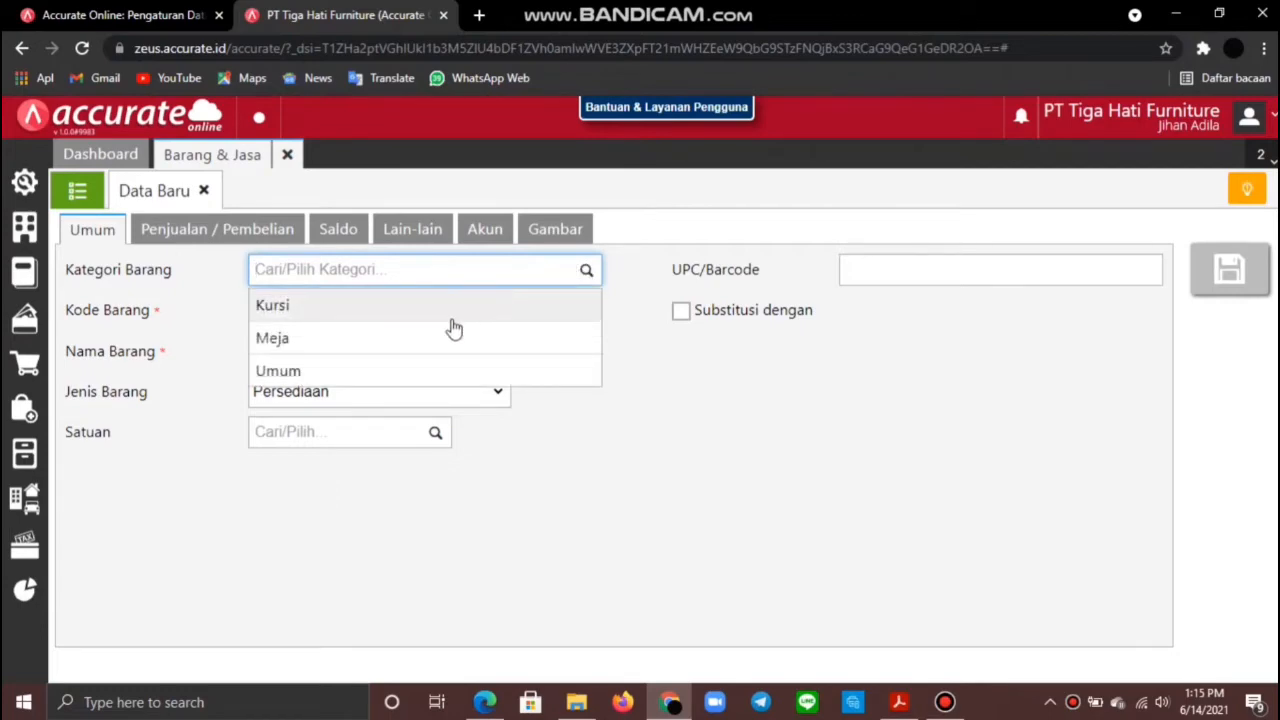
left_click(422, 371)
left_click(529, 310)
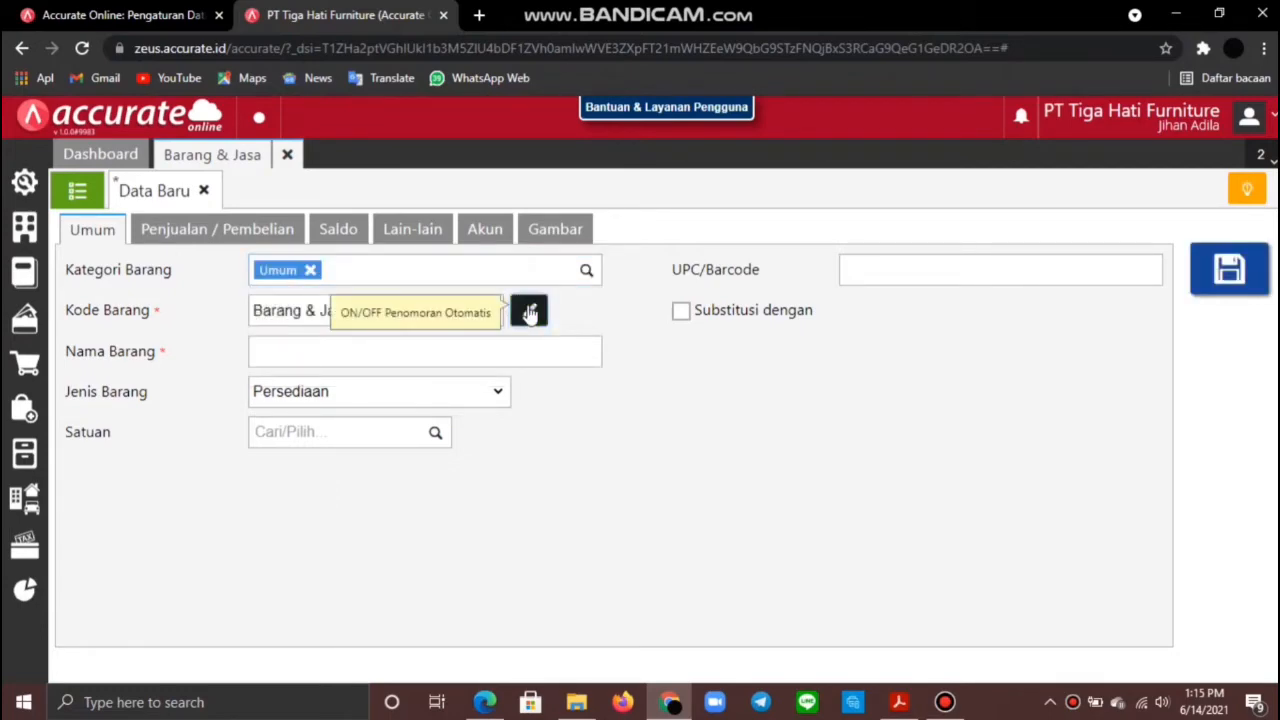
left_click(435, 309)
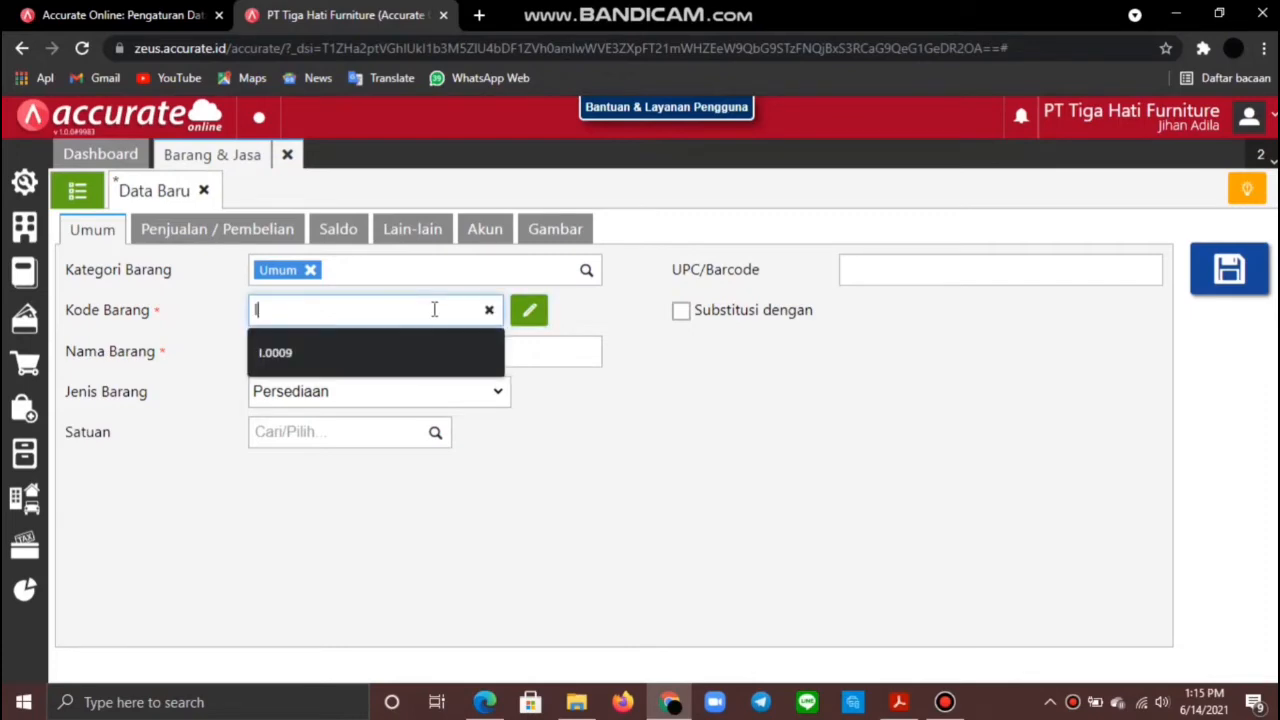
type("I.0009")
left_click(440, 353)
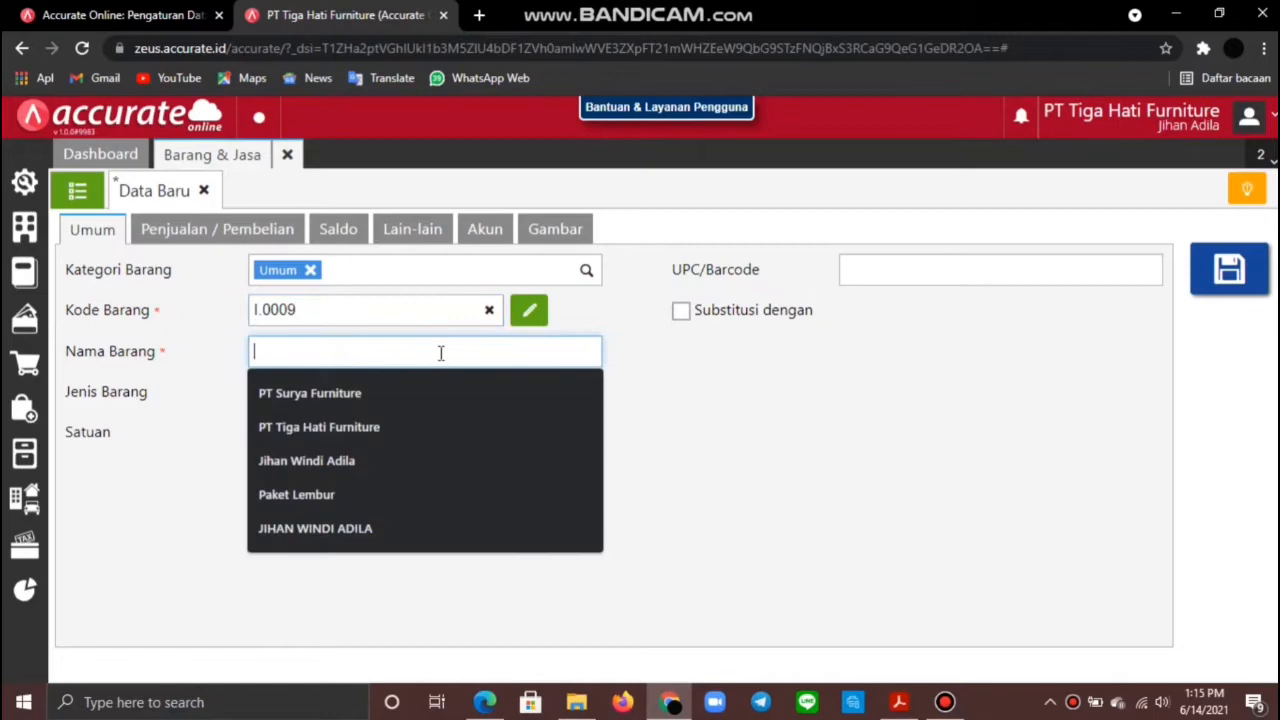
type("Paket")
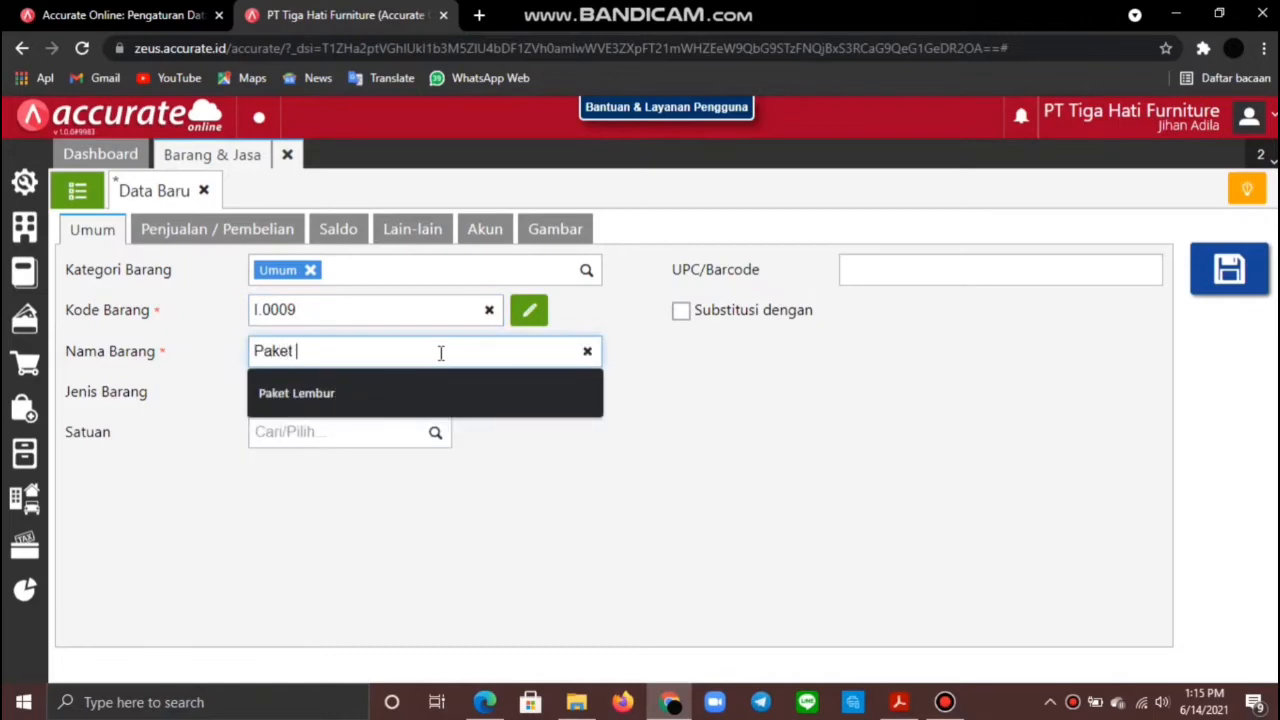
type(" Lembur")
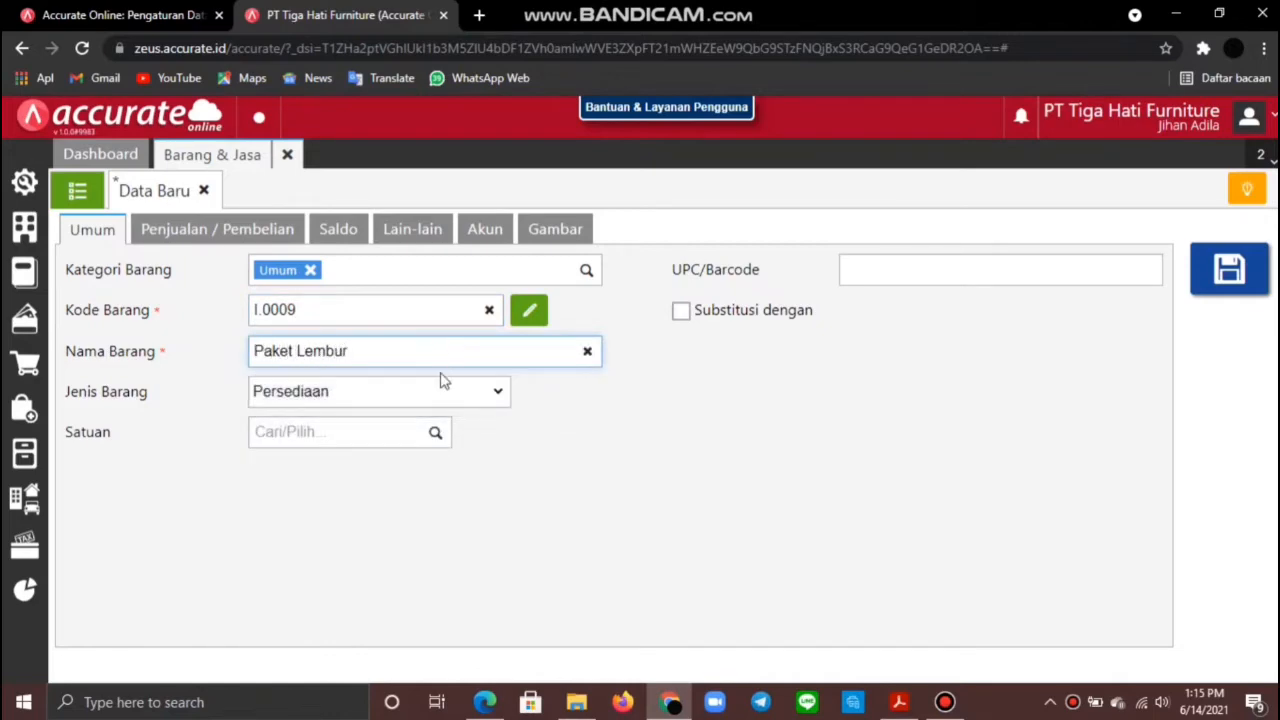
left_click(491, 396)
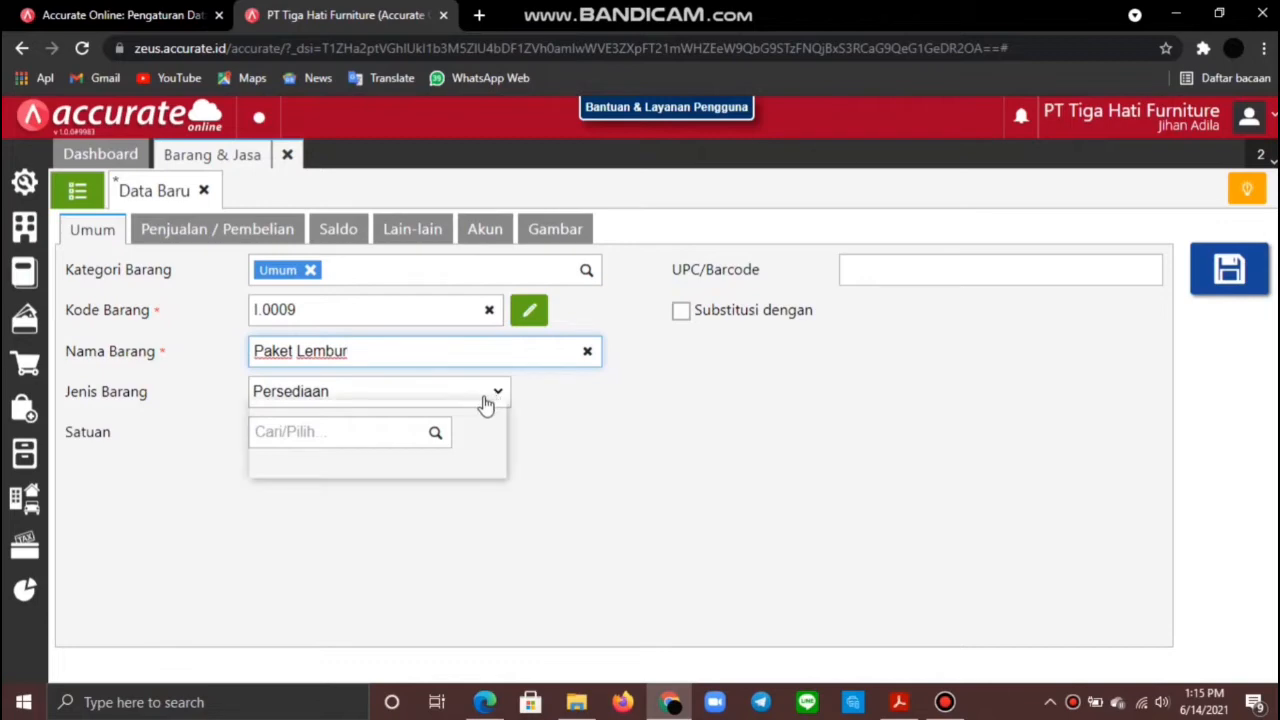
left_click(415, 467)
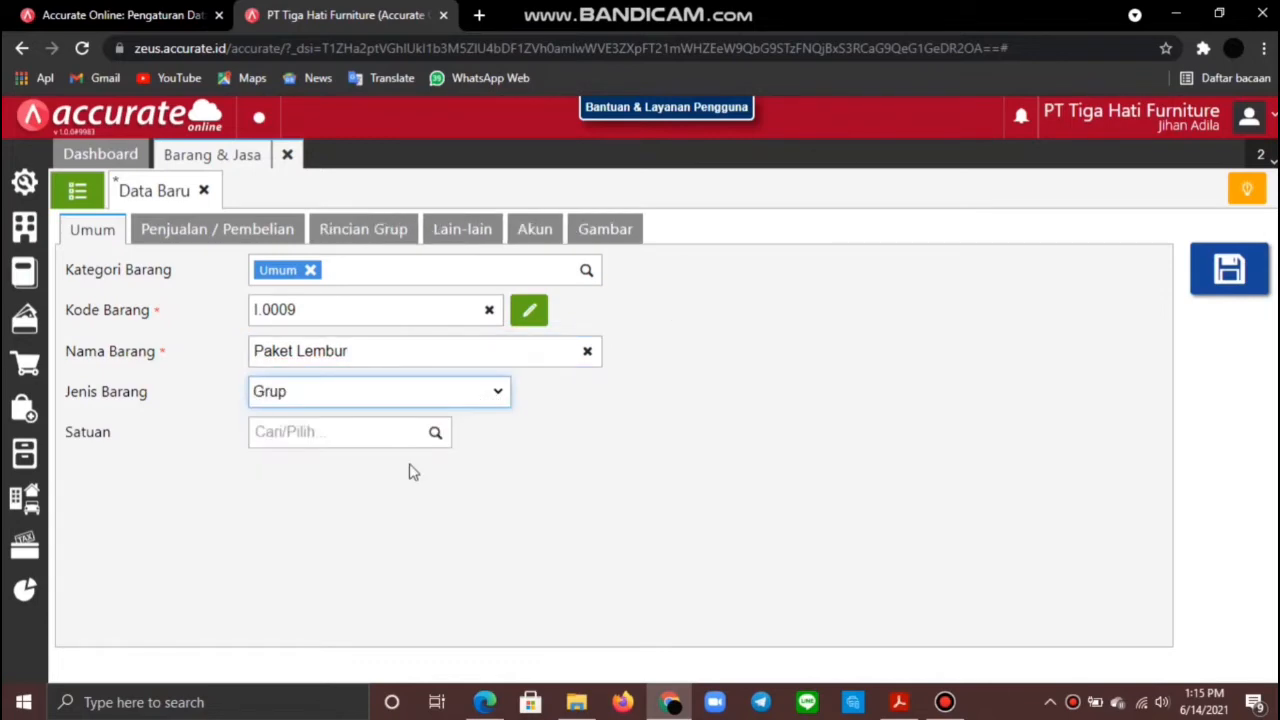
left_click(434, 437)
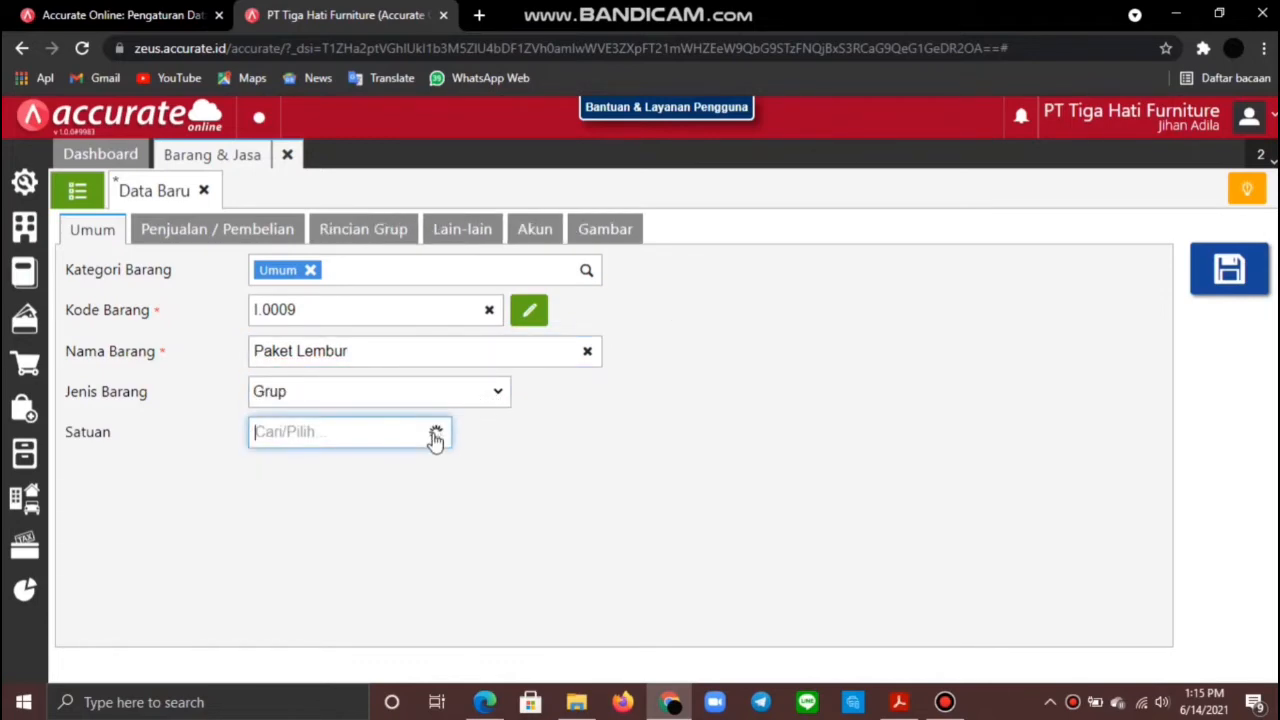
left_click(375, 477)
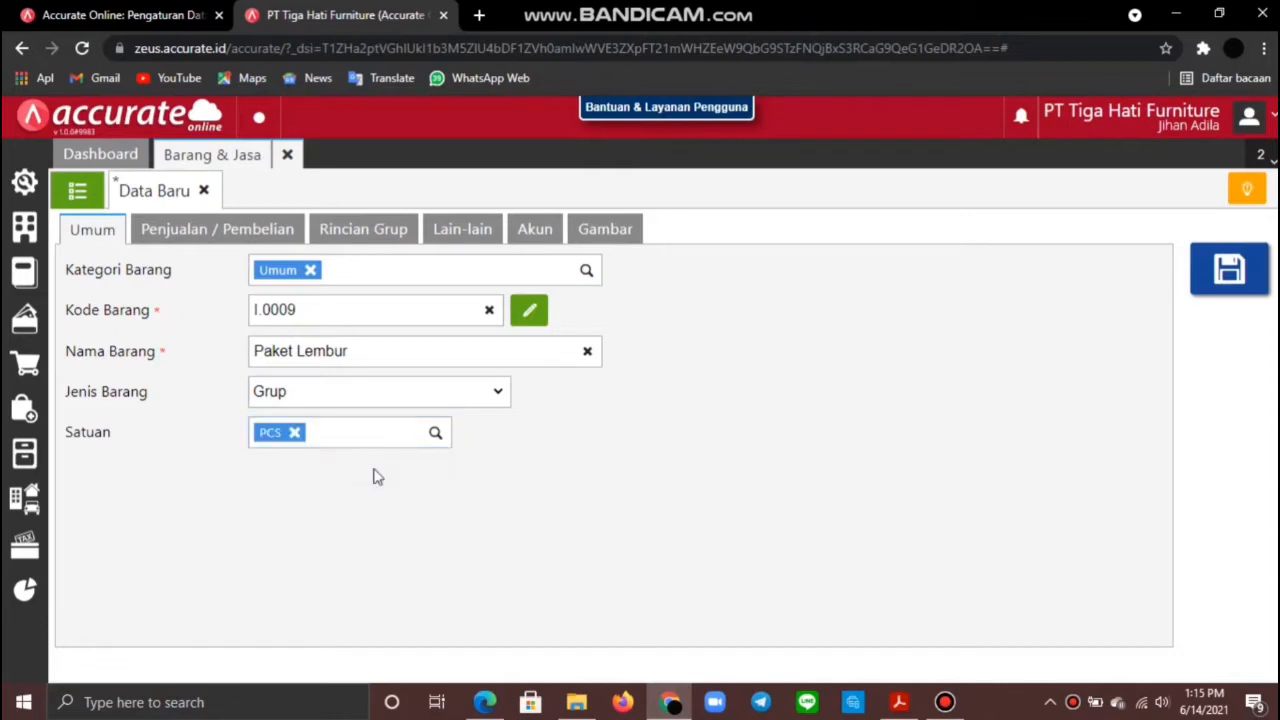
Step: Give Paket Lembur a fixed selling price of 800000 per PCS with PPN tax
left_click(227, 236)
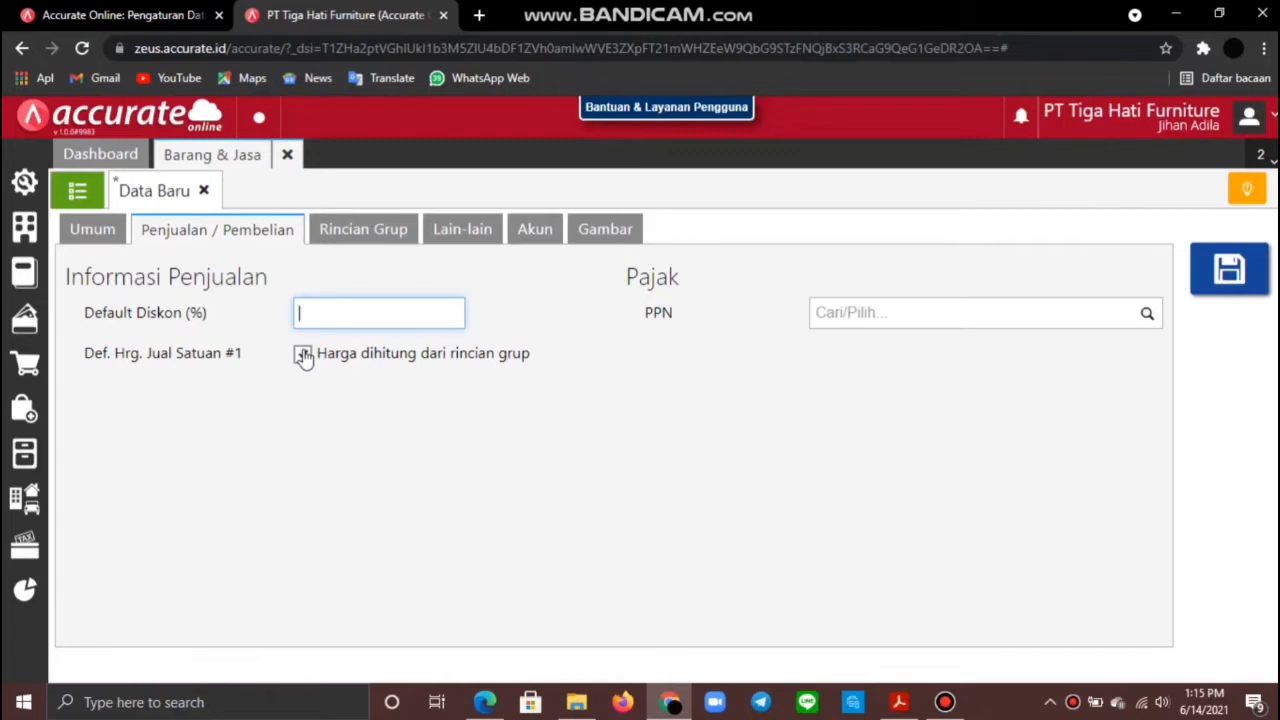
left_click(303, 356)
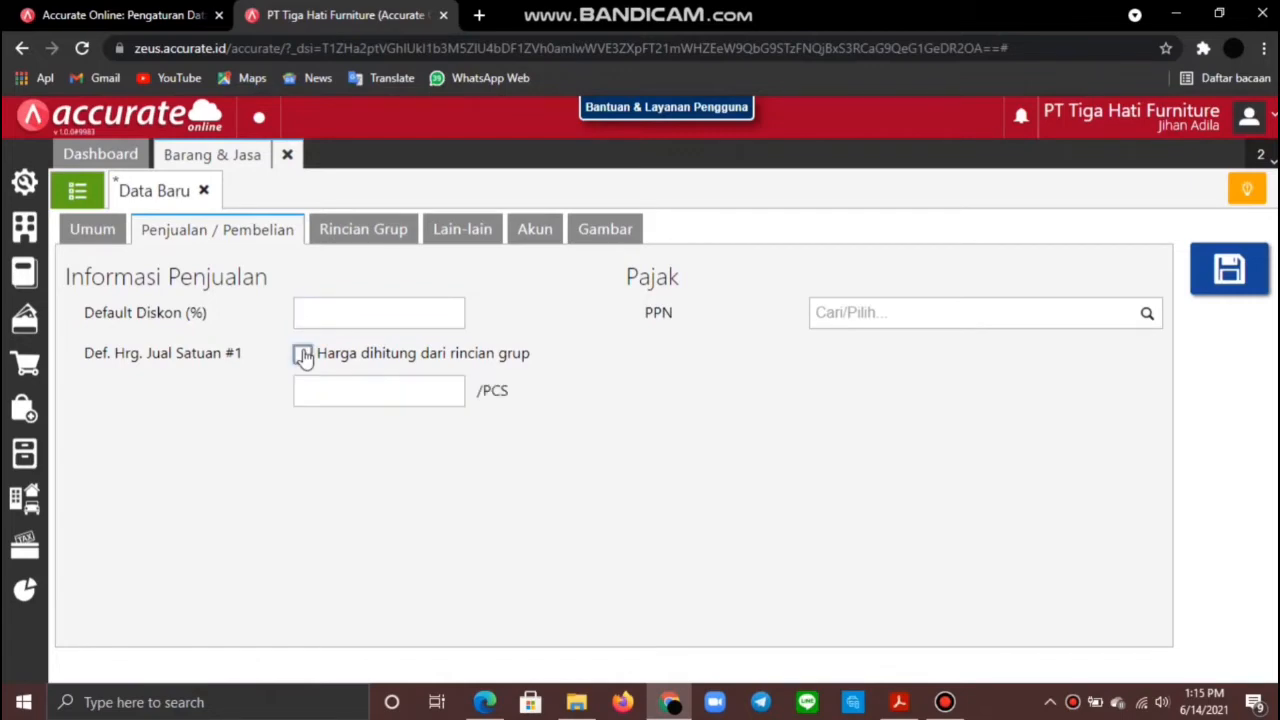
left_click(352, 393)
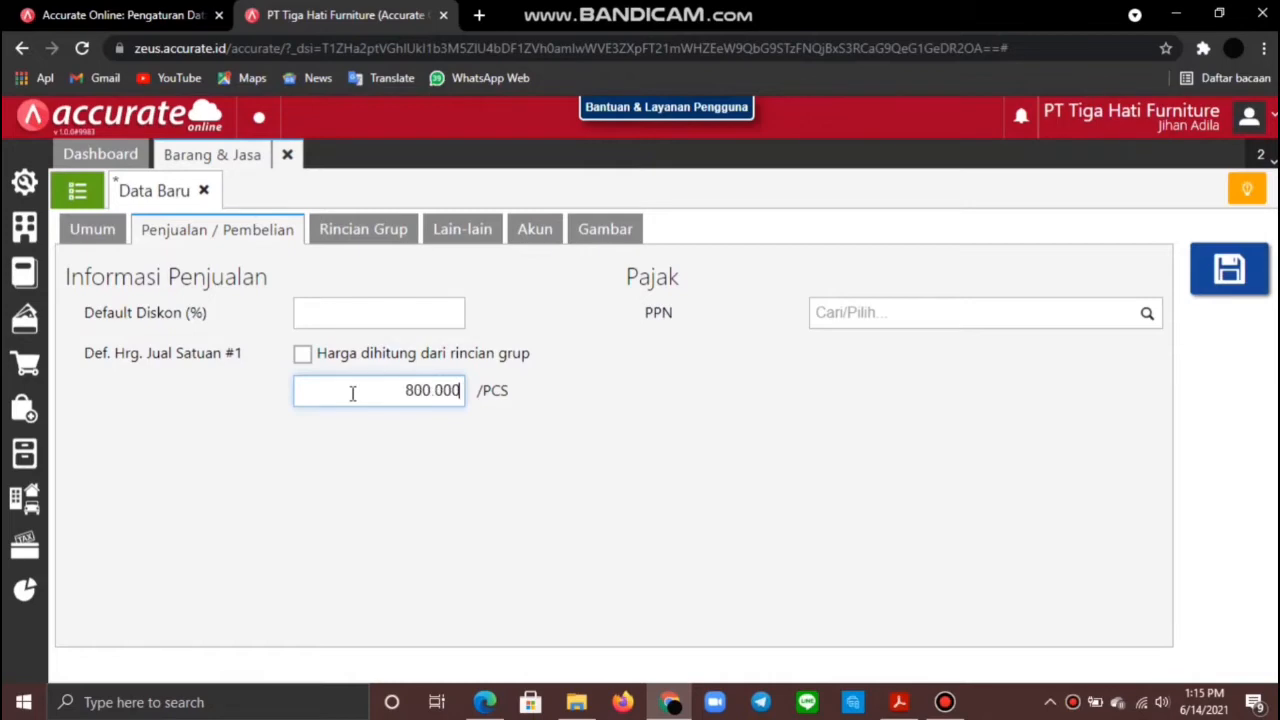
left_click(1147, 314)
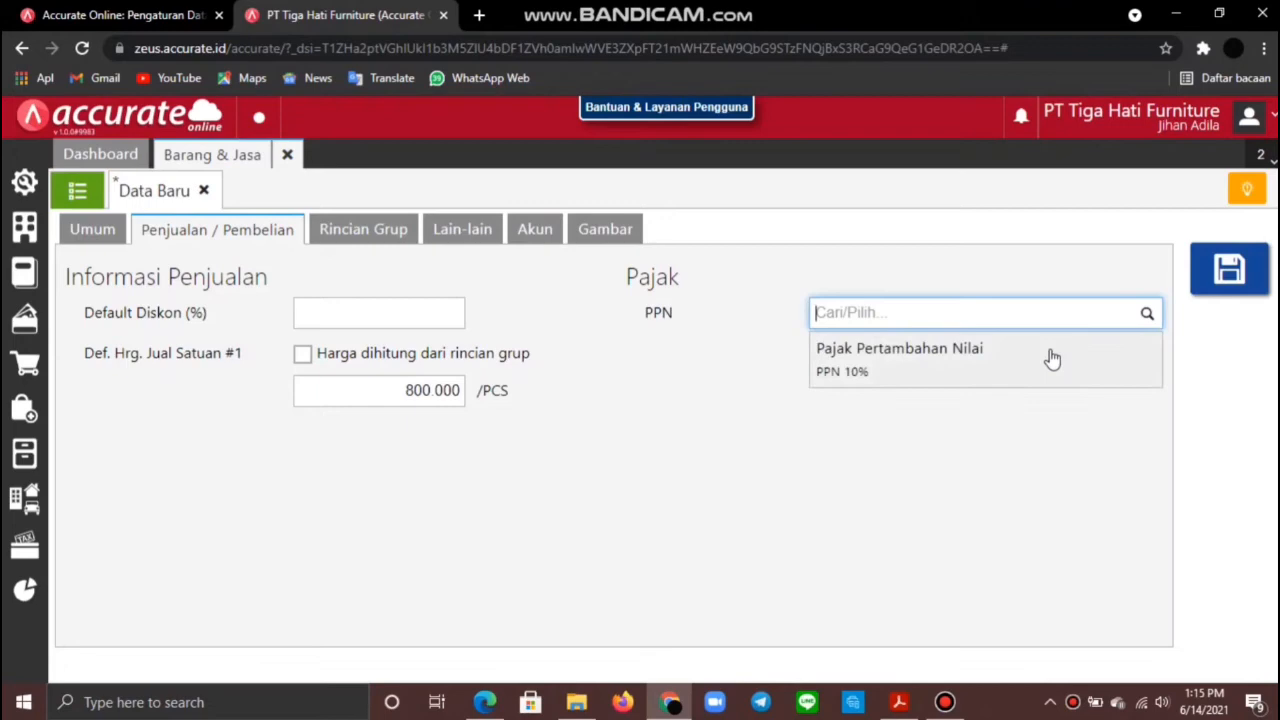
left_click(1052, 359)
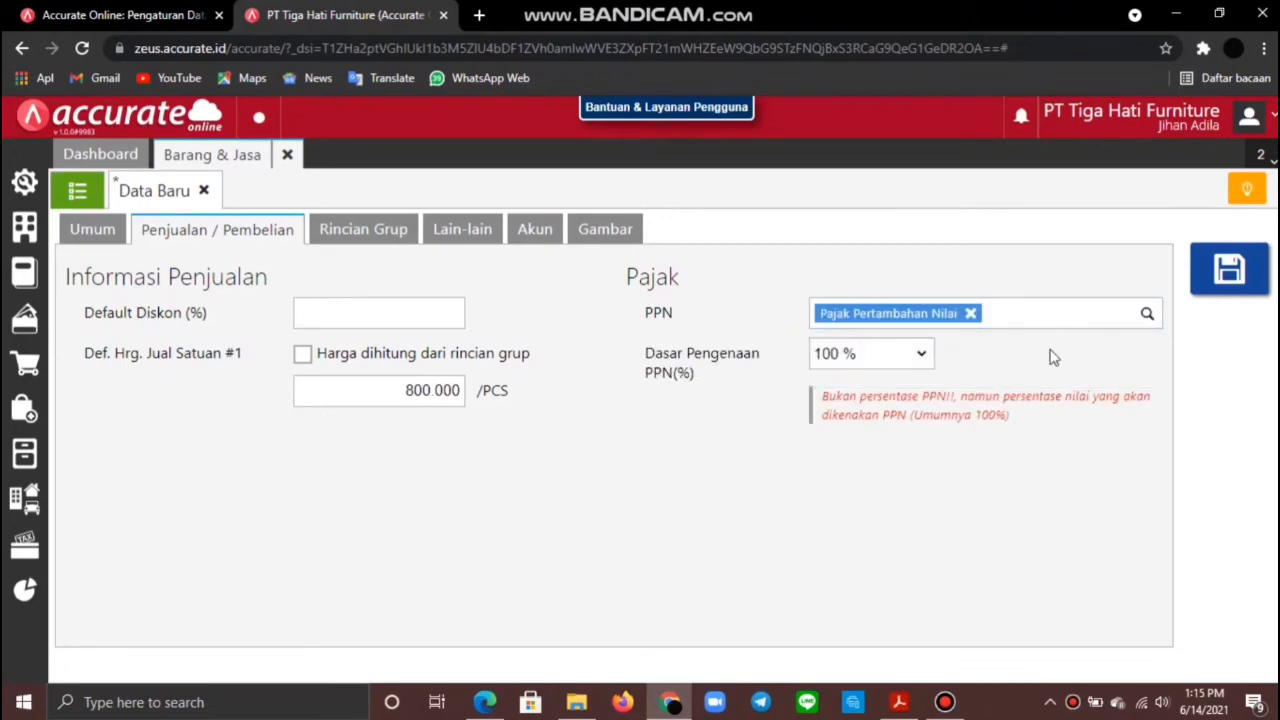
left_click(408, 232)
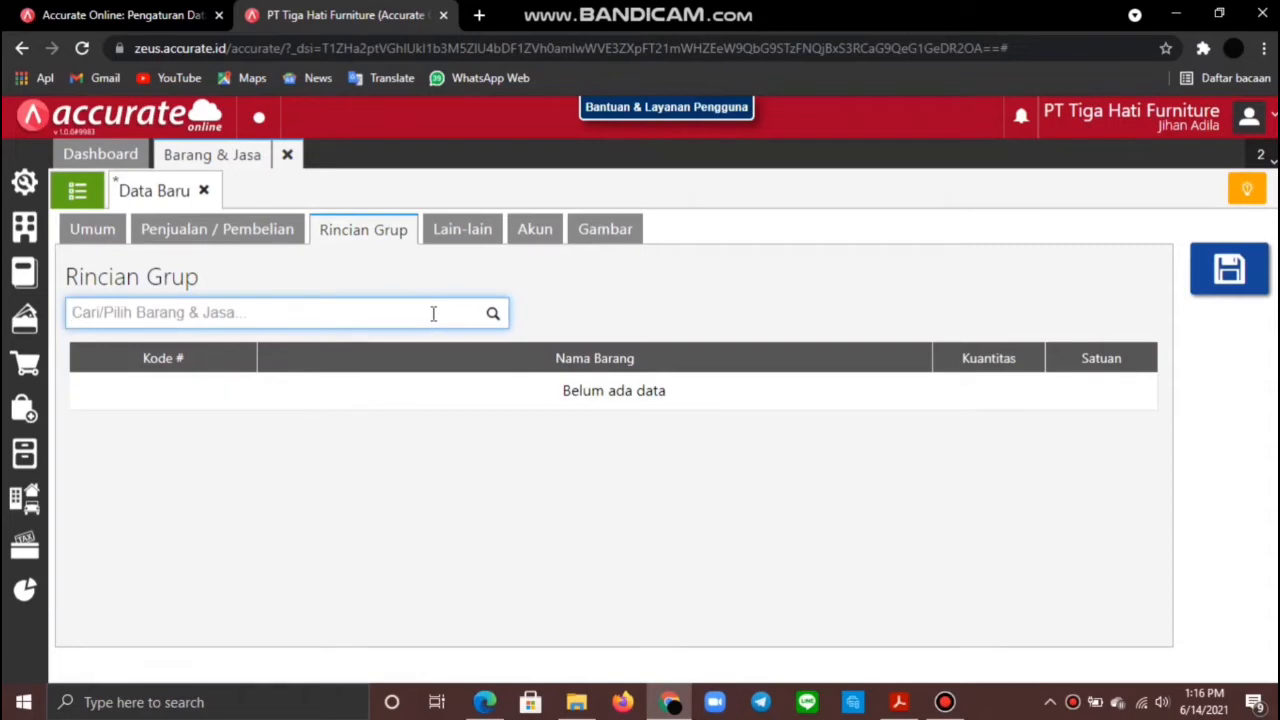
Step: Add one Meja Kerja and one Kursi Kerja to the group's contents
type("Meja Kerja")
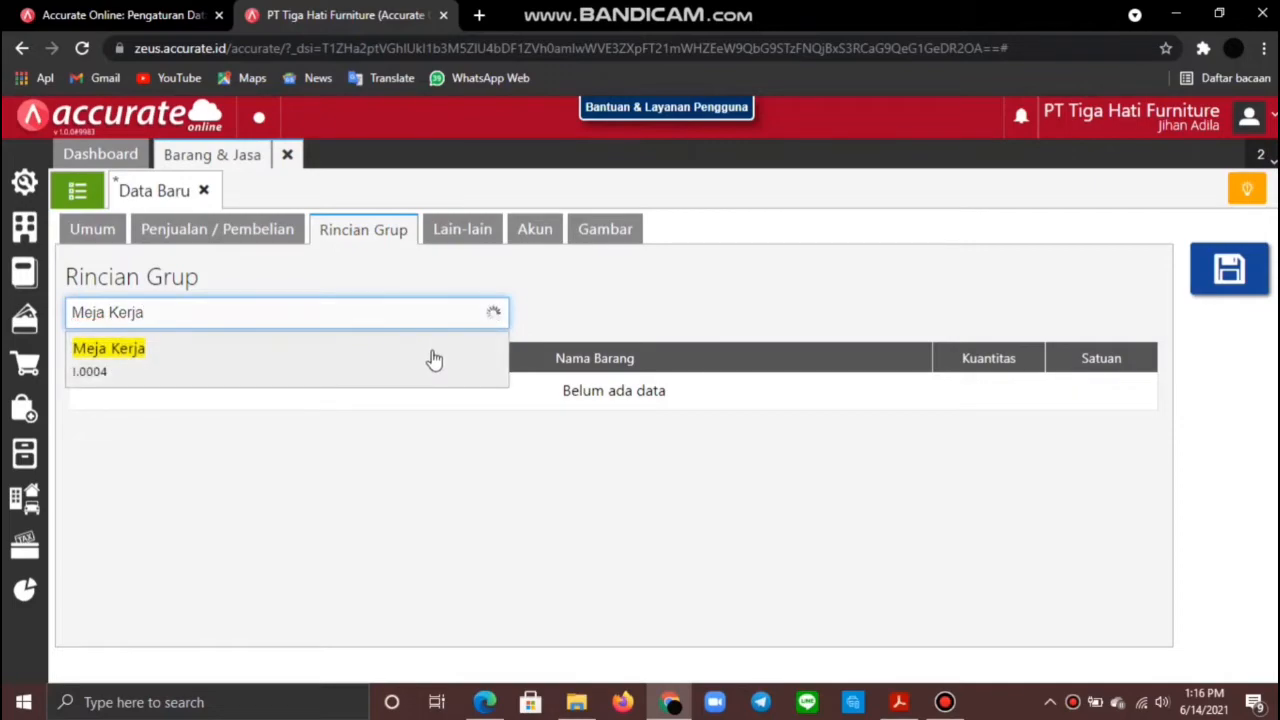
left_click(431, 358)
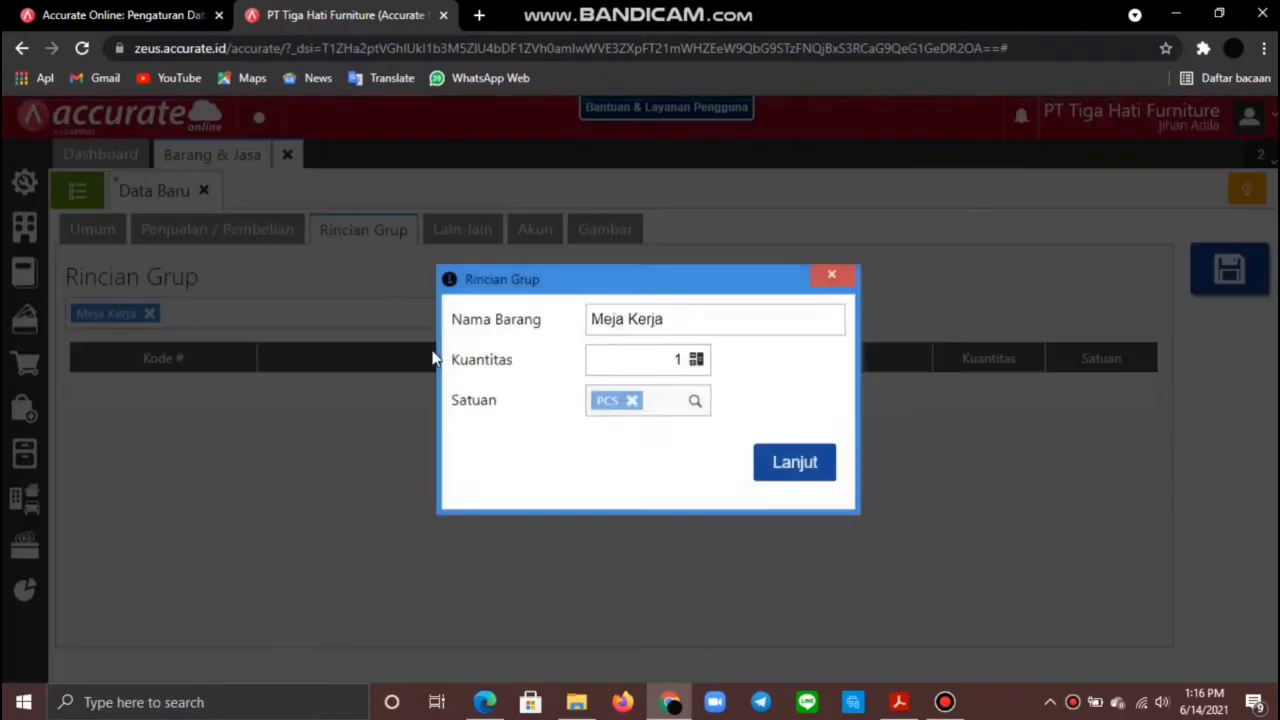
left_click(790, 464)
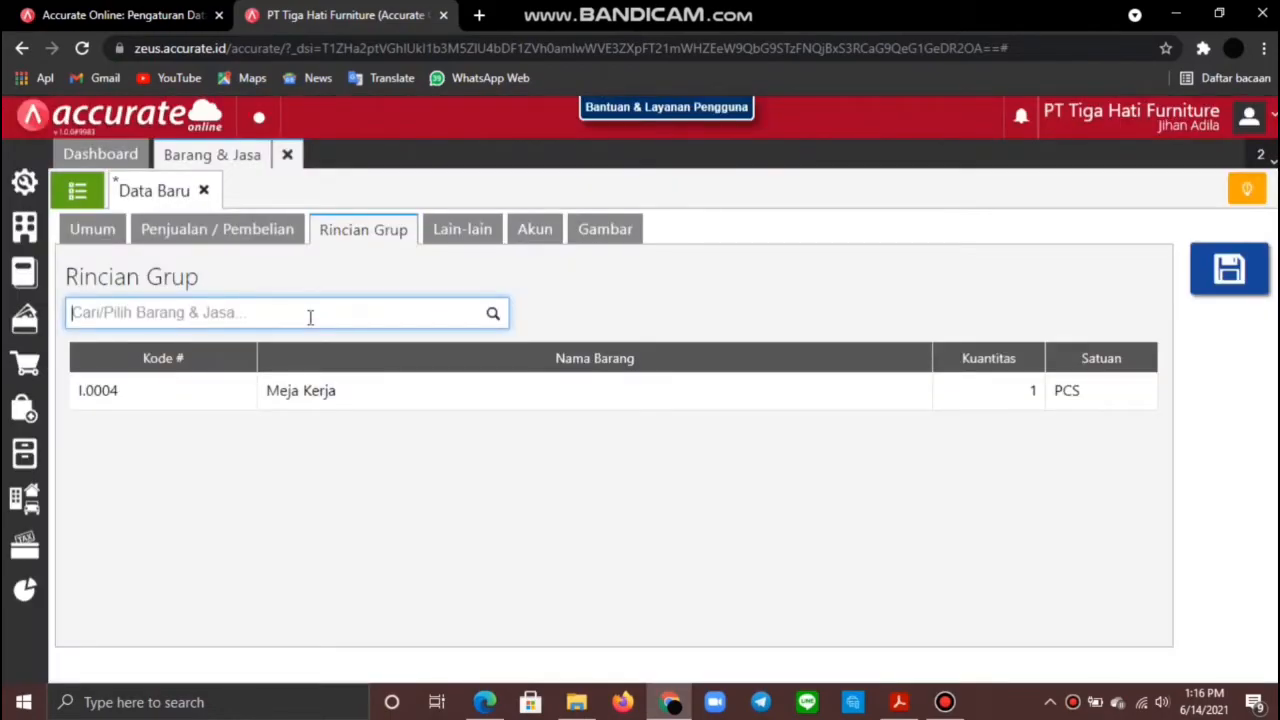
type("Kursi Kerja")
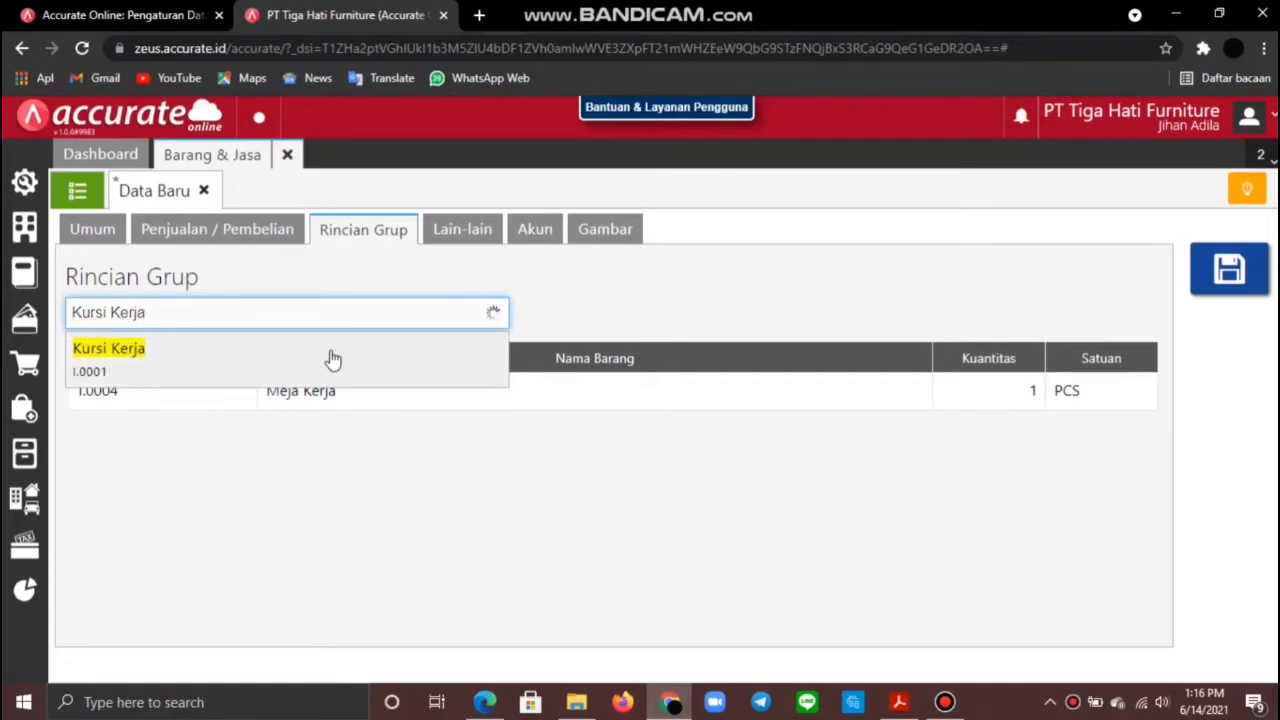
left_click(333, 358)
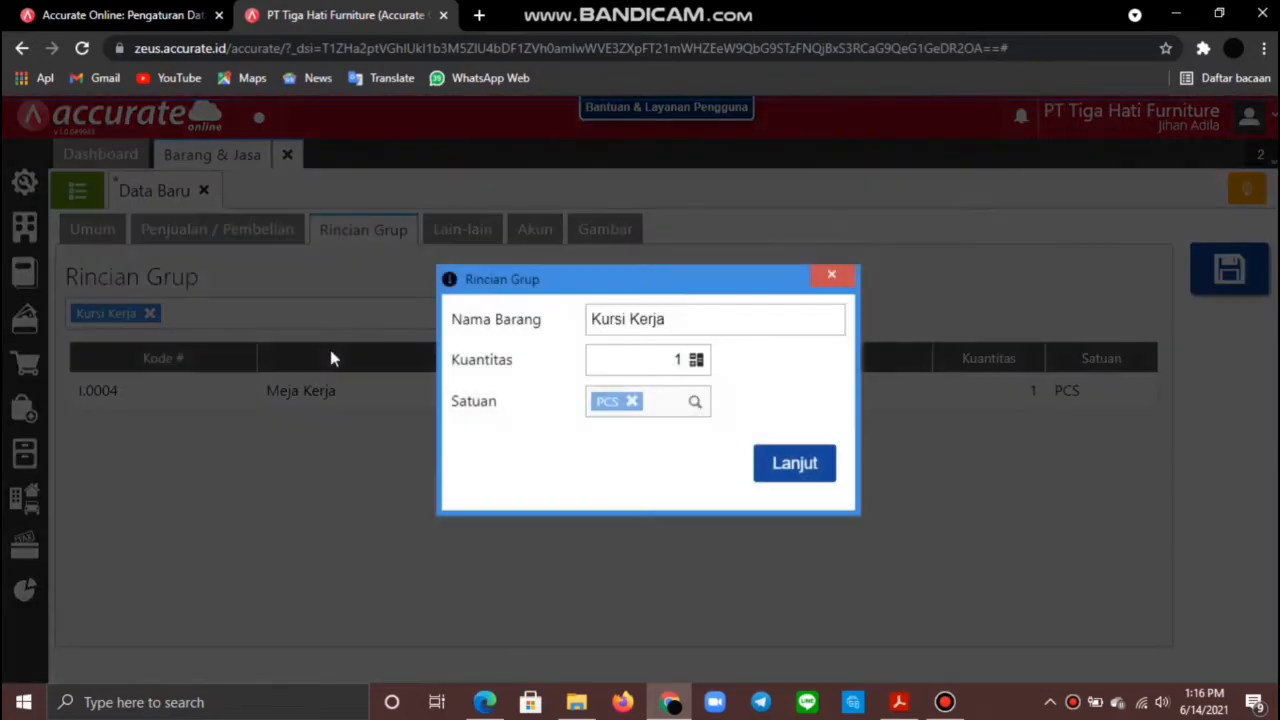
left_click(793, 464)
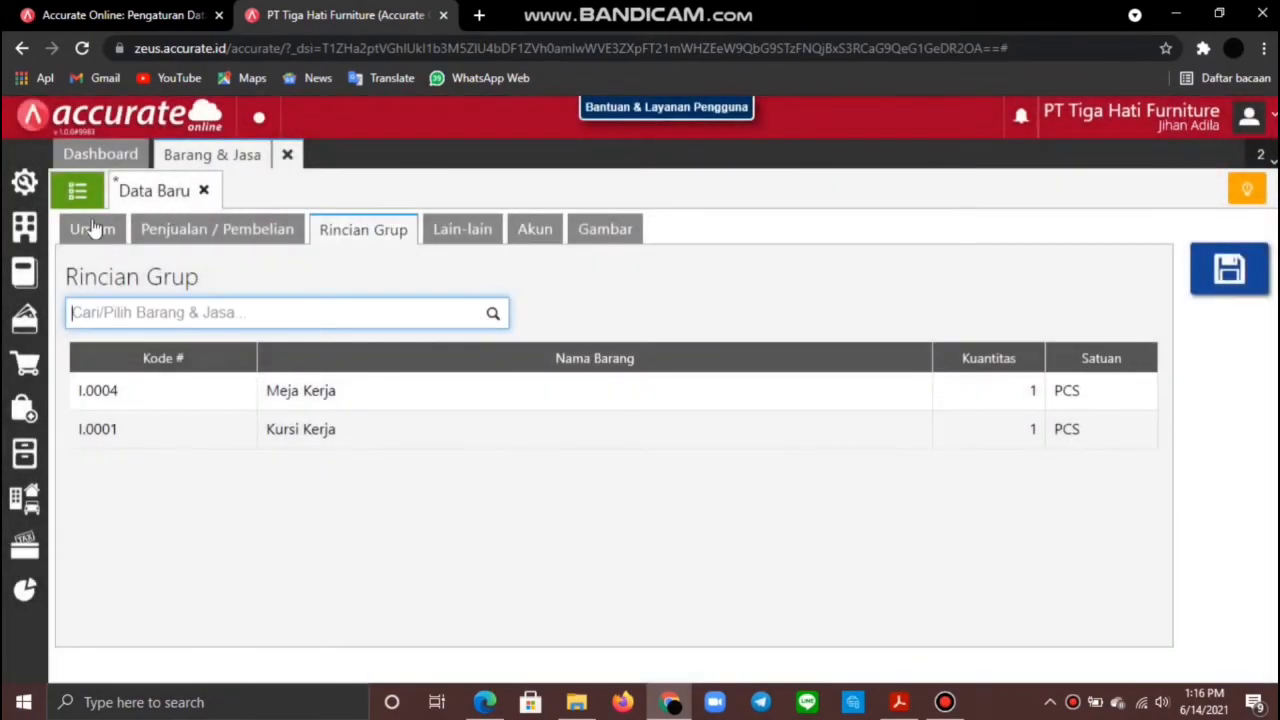
Step: Review the item's notes, accounts, picture, group and sales tabs, then save Paket Lembur
left_click(455, 231)
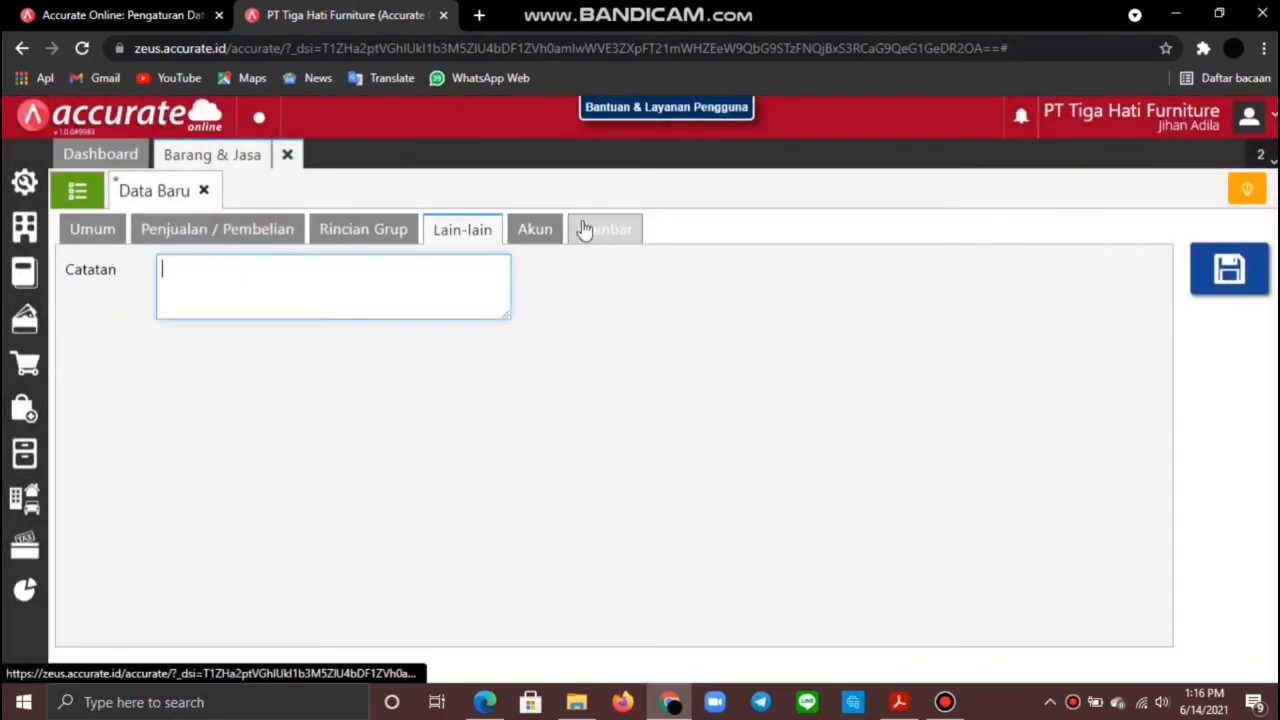
left_click(534, 229)
left_click(606, 230)
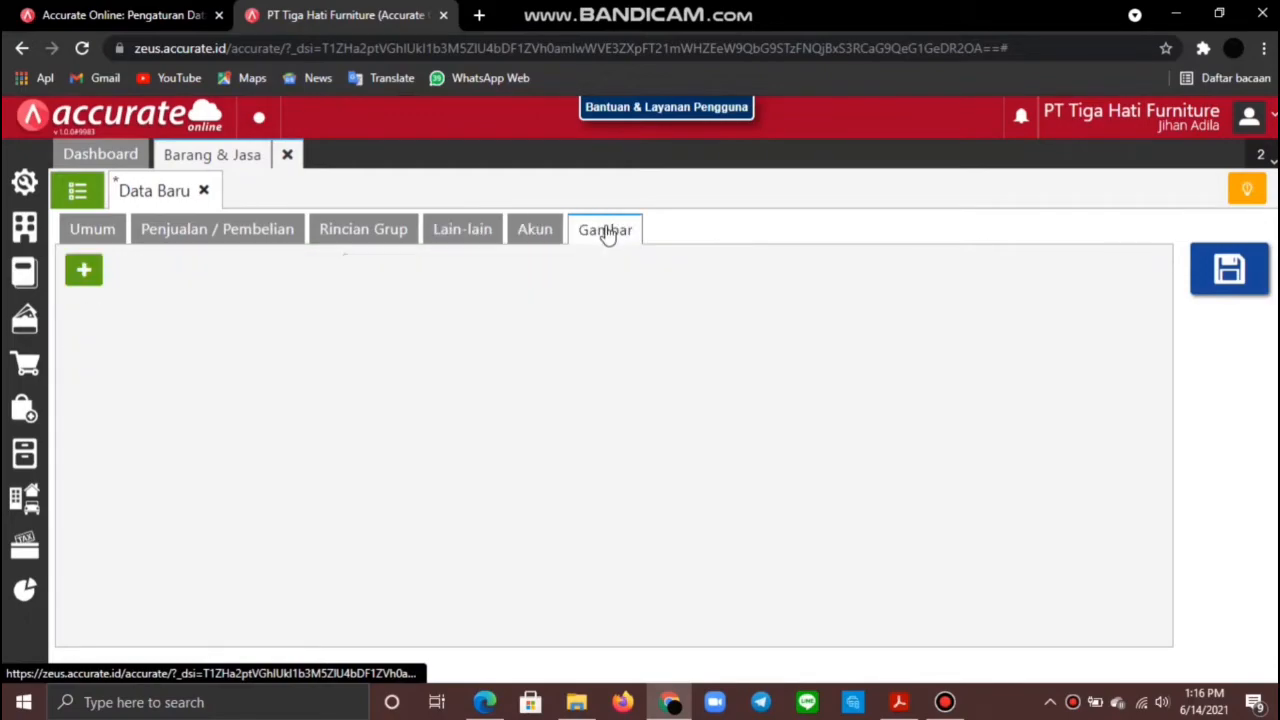
left_click(340, 229)
left_click(258, 230)
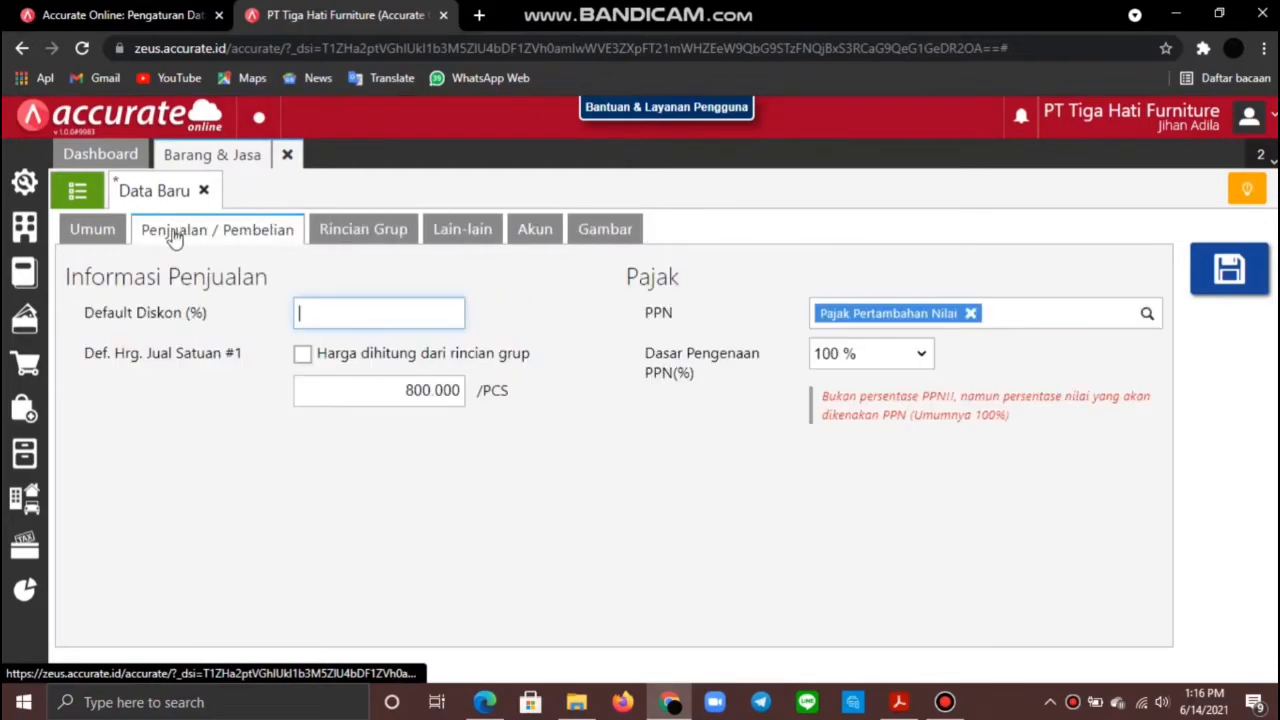
left_click(108, 229)
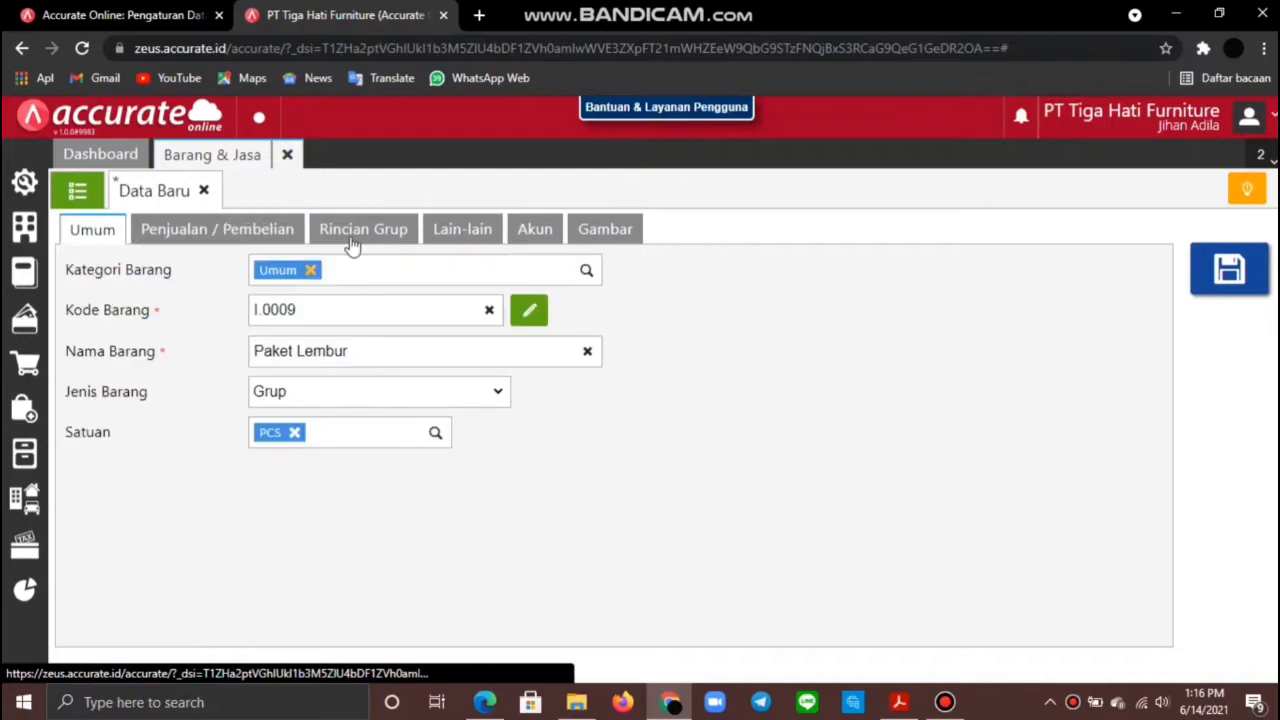
left_click(1241, 268)
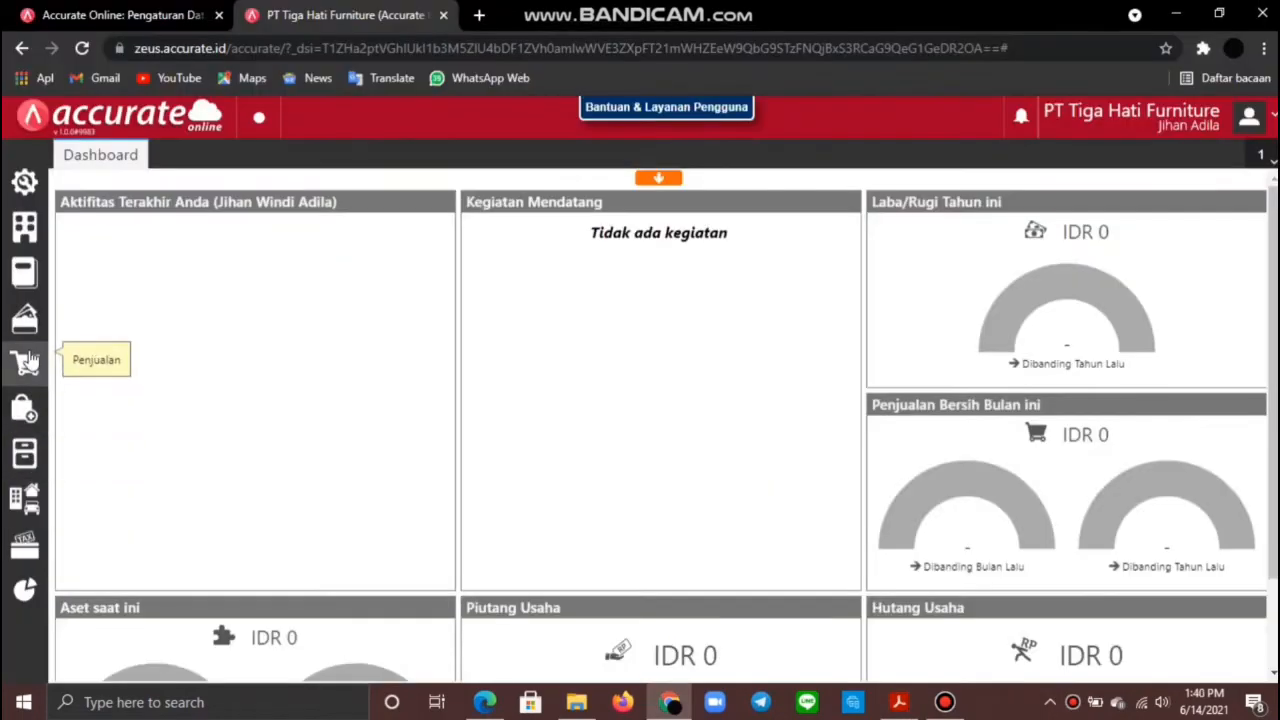
Step: Start a sales invoice for Pelanggan Umum dated 13/01/2019
left_click(27, 360)
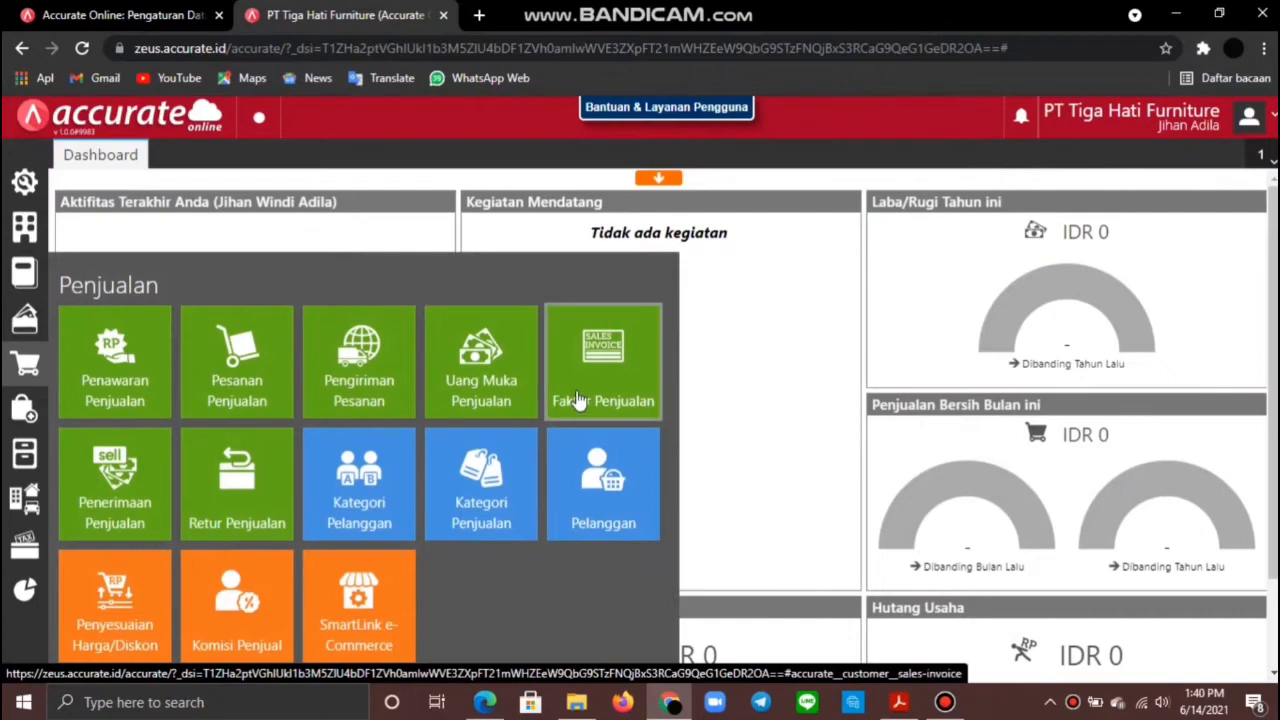
left_click(580, 396)
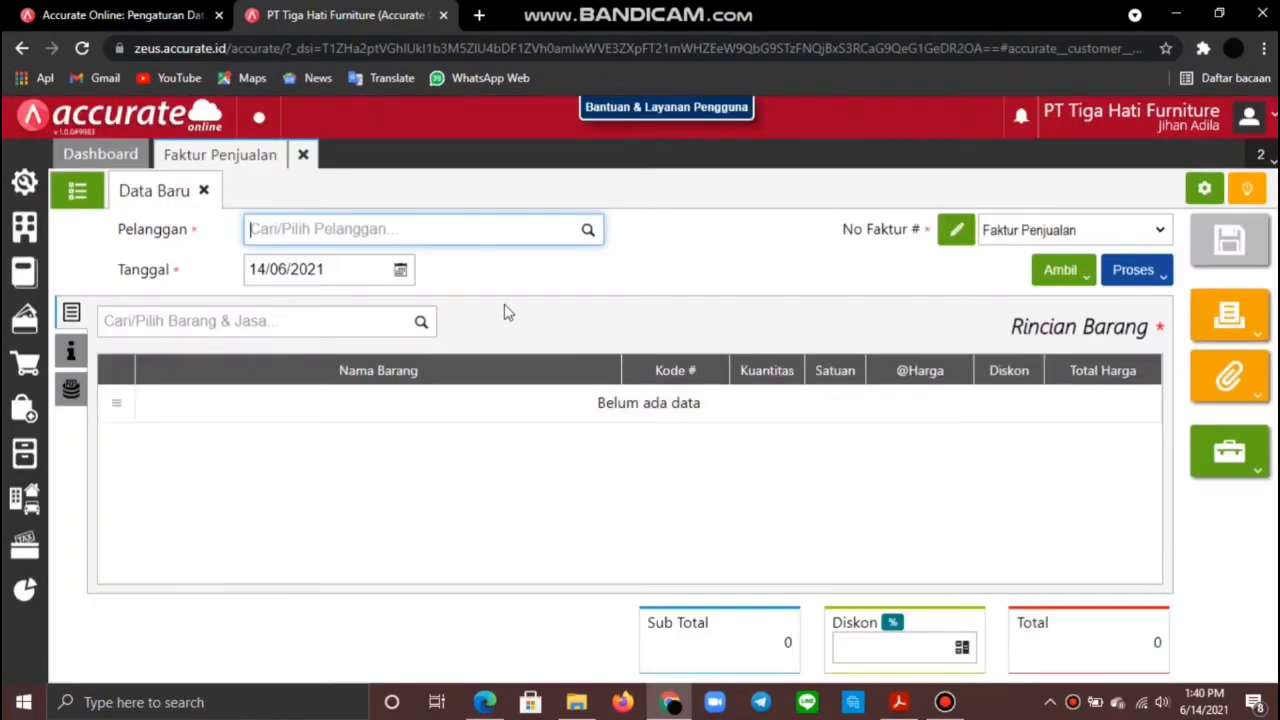
left_click(590, 234)
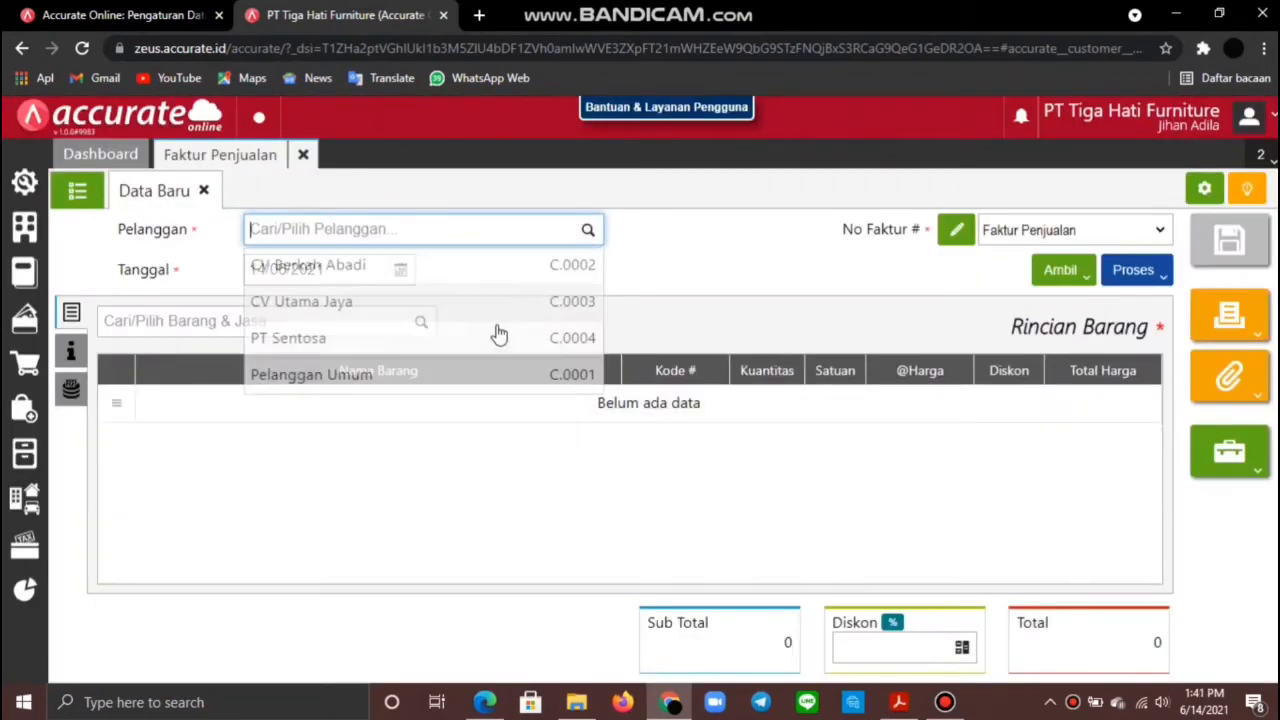
left_click(437, 372)
left_click(350, 270)
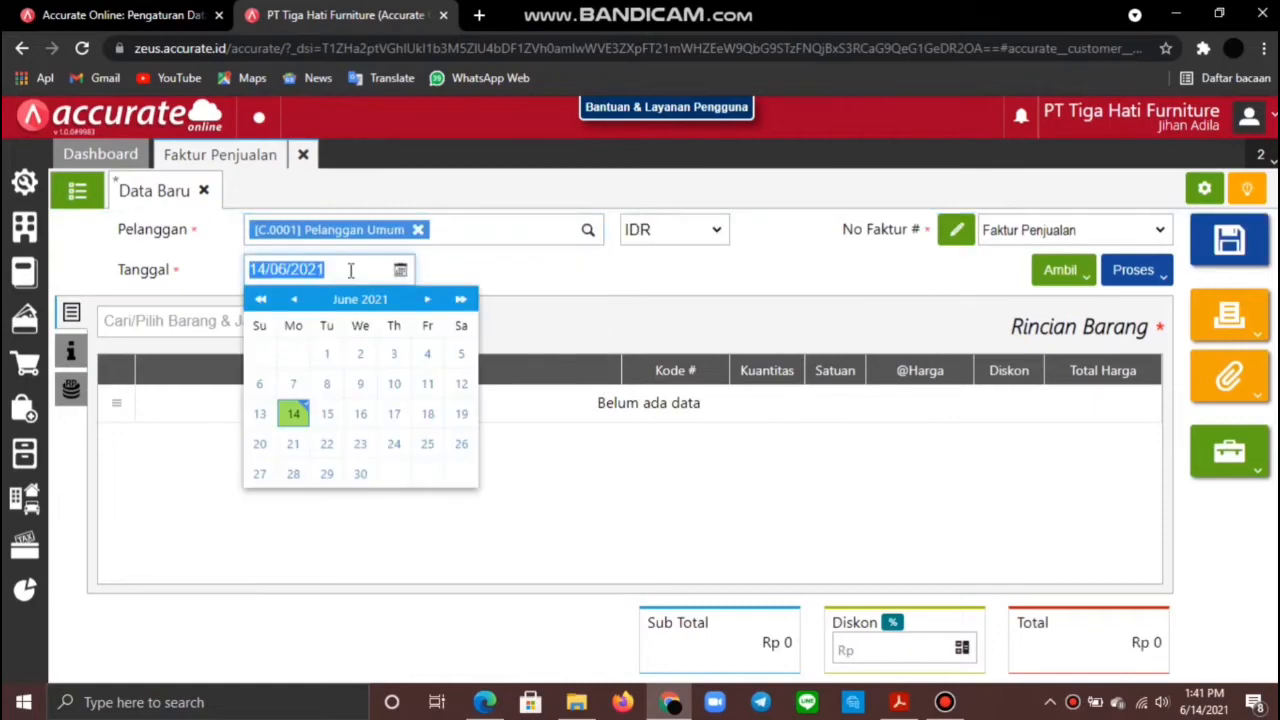
type("13")
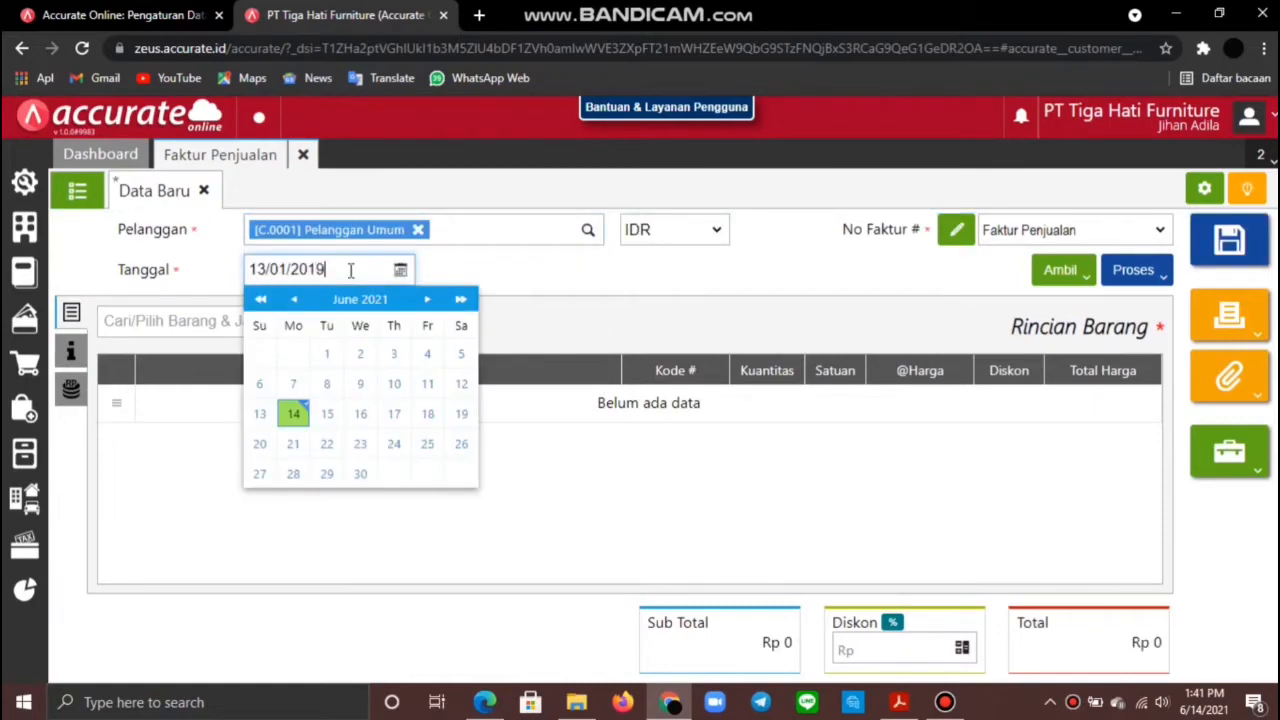
left_click(481, 272)
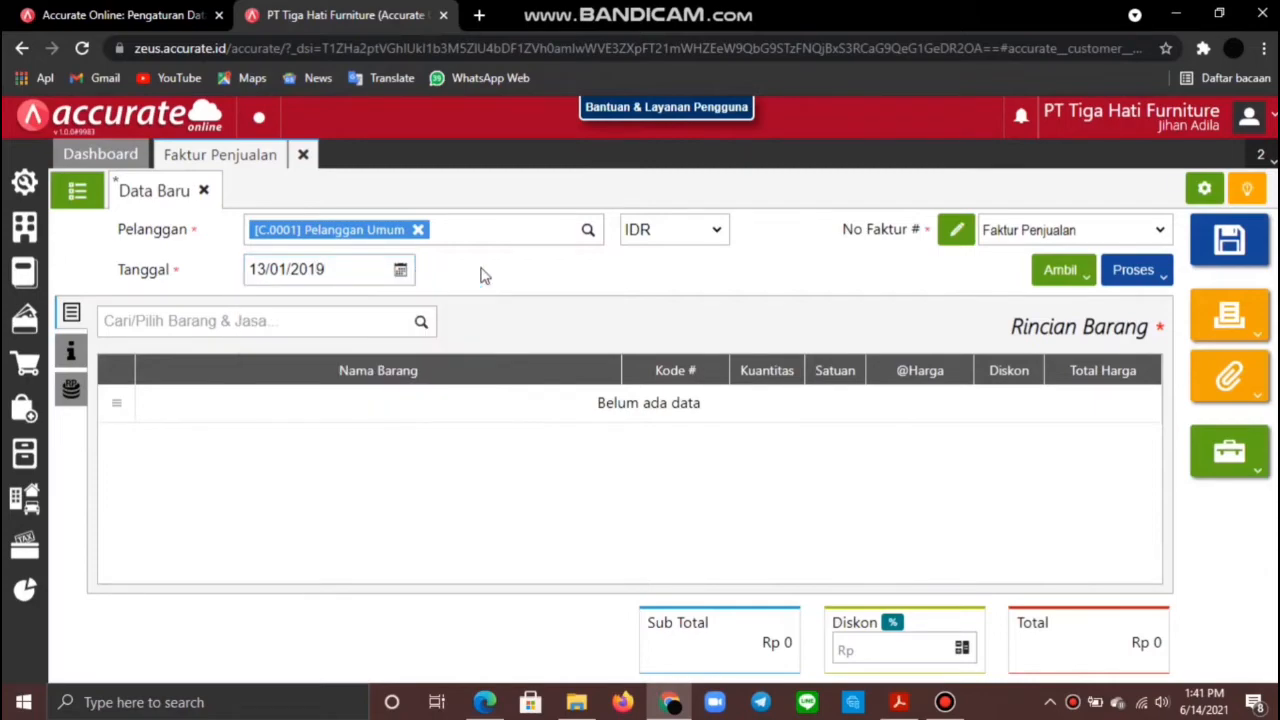
Step: Add 4 PCS of Paket Lembur to the invoice
left_click(390, 320)
type("paket lembur")
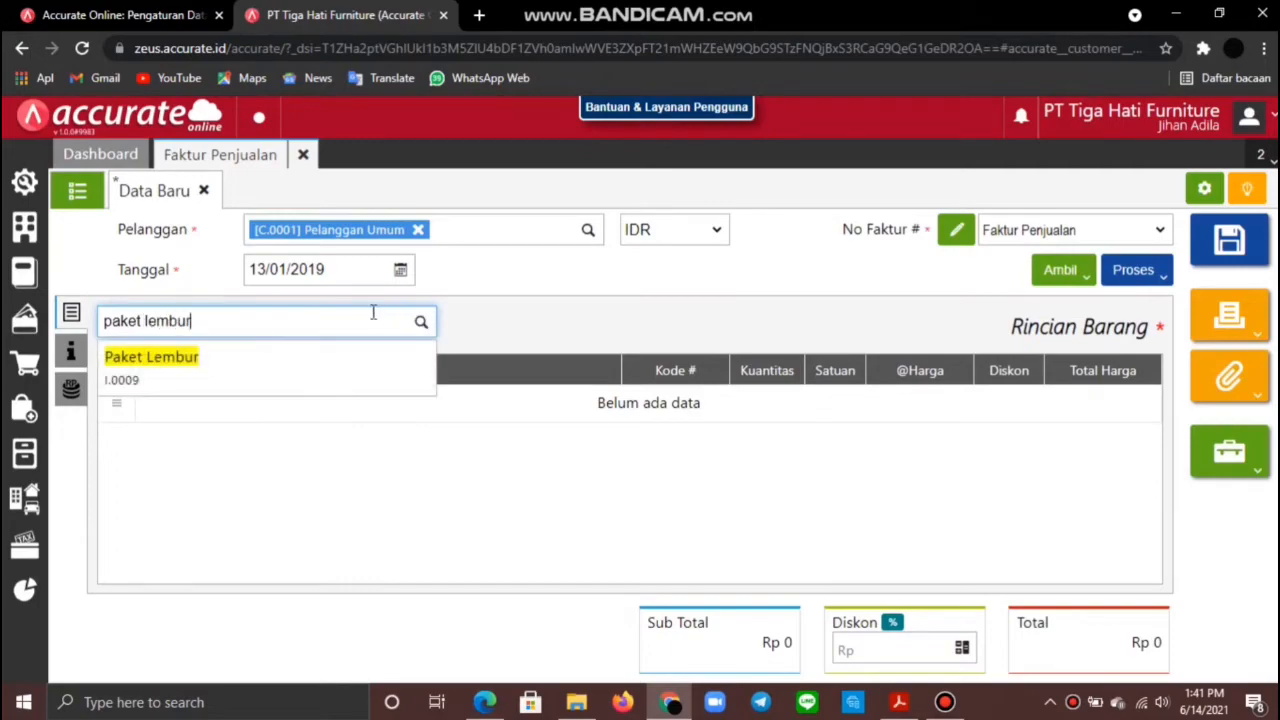
left_click(384, 367)
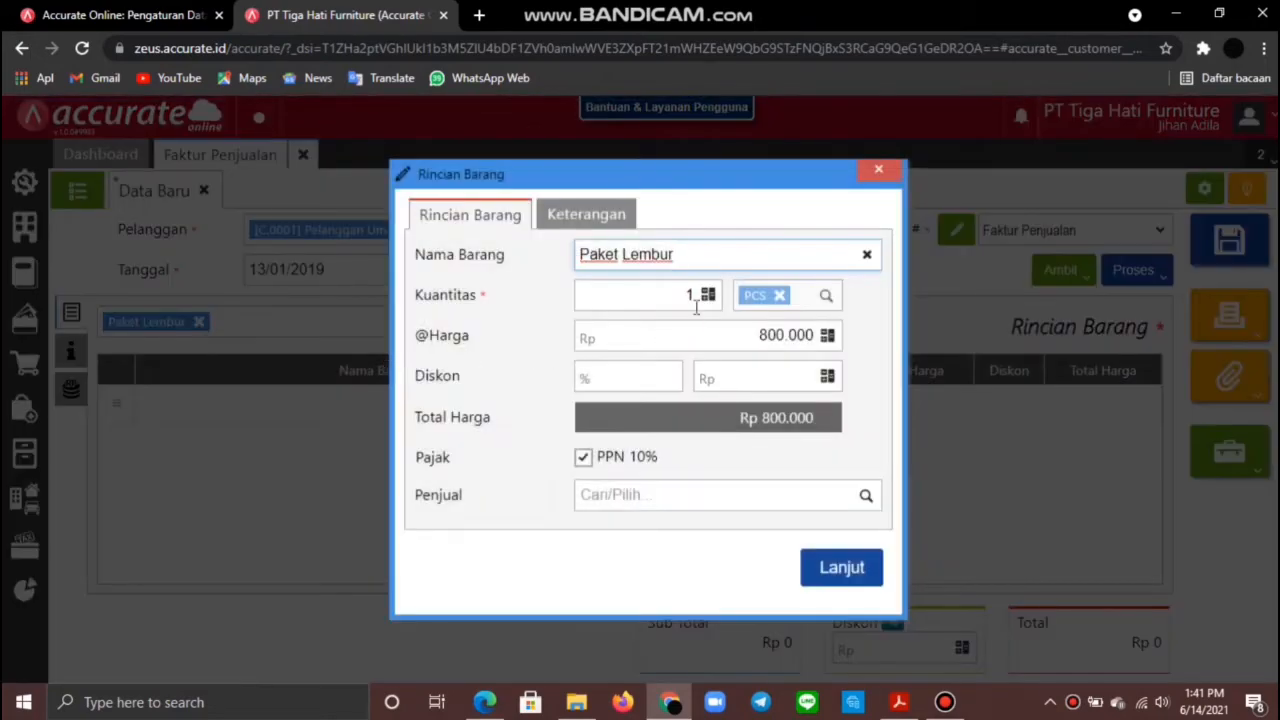
left_click(692, 296)
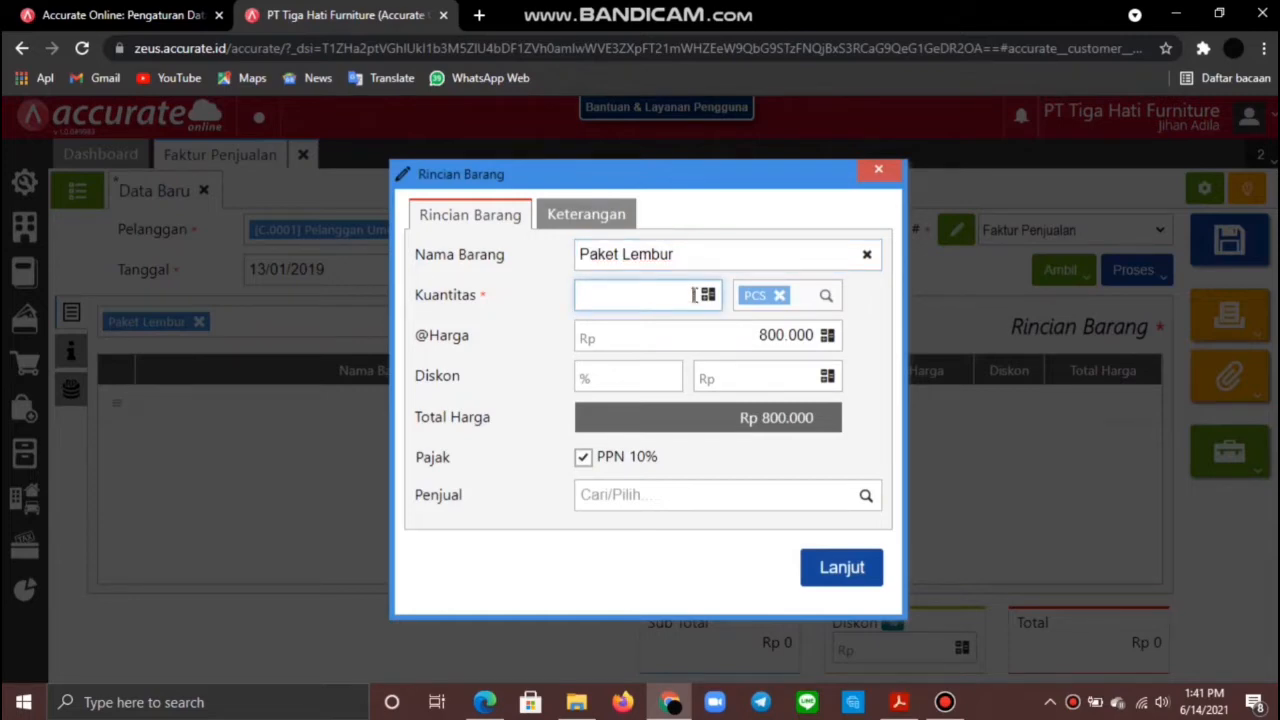
type("4")
left_click(823, 419)
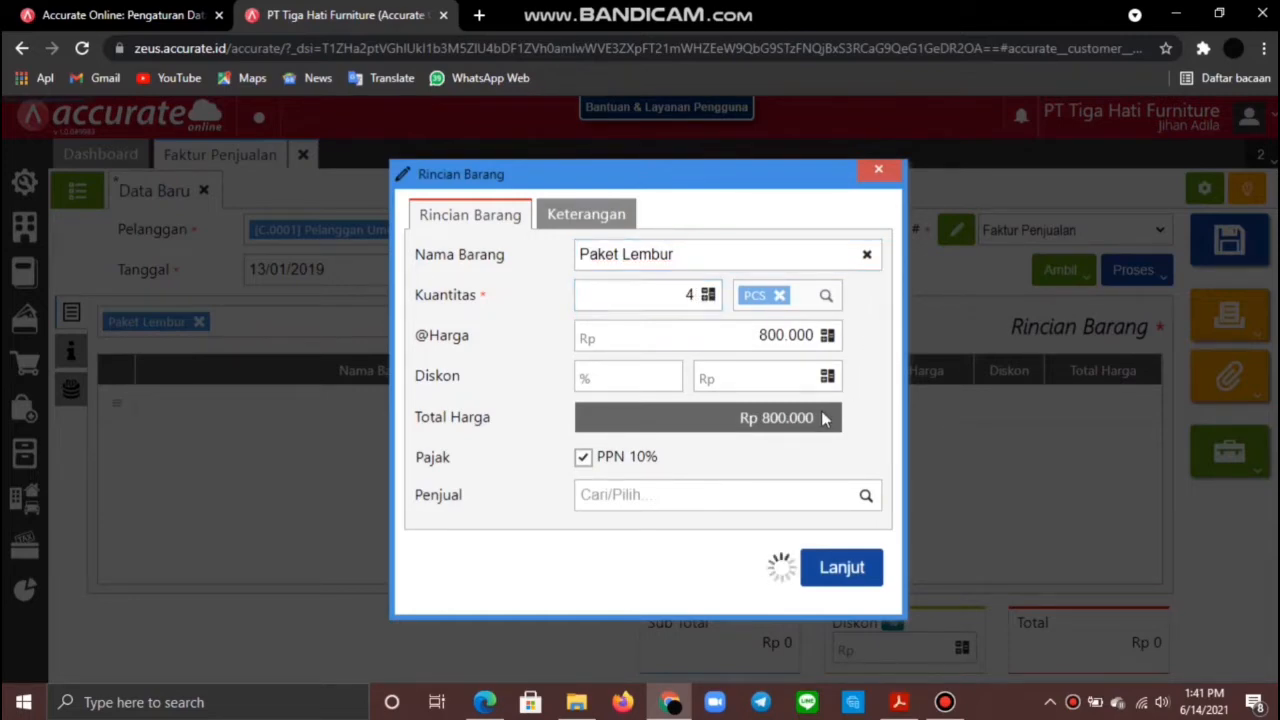
left_click(842, 570)
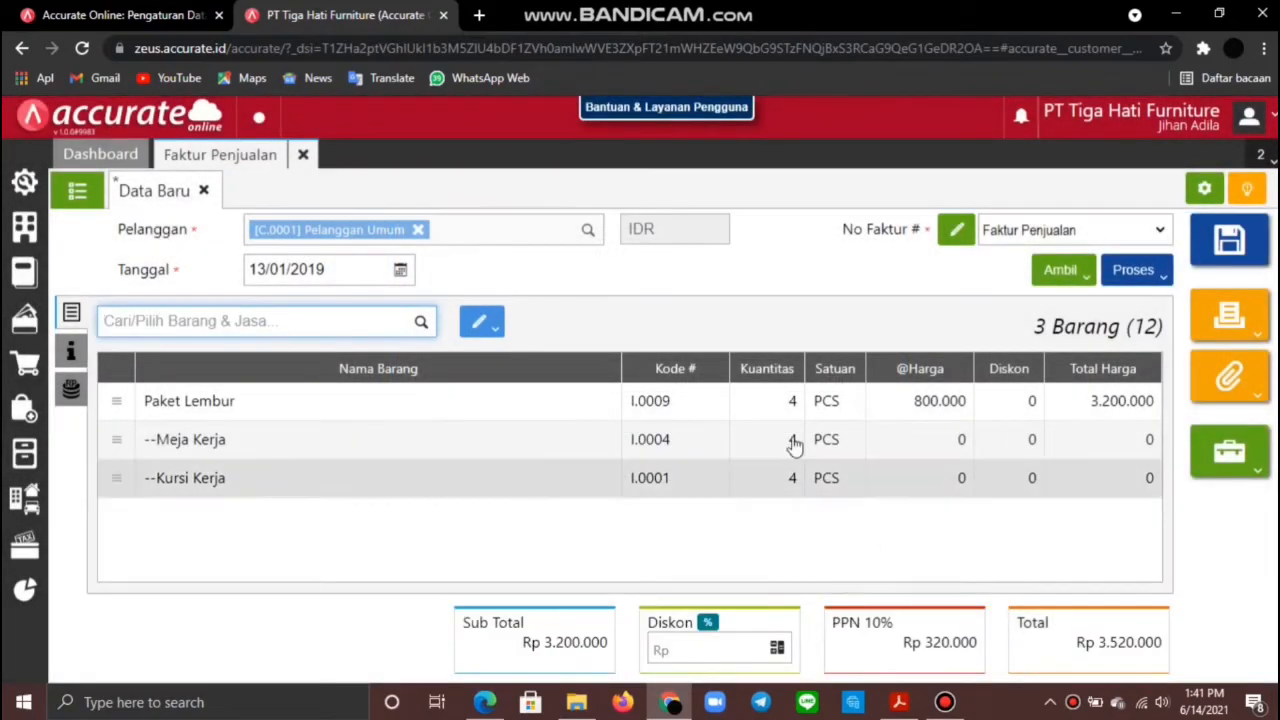
Step: Set the Depan warehouse for all invoice lines
left_click(476, 322)
left_click(457, 360)
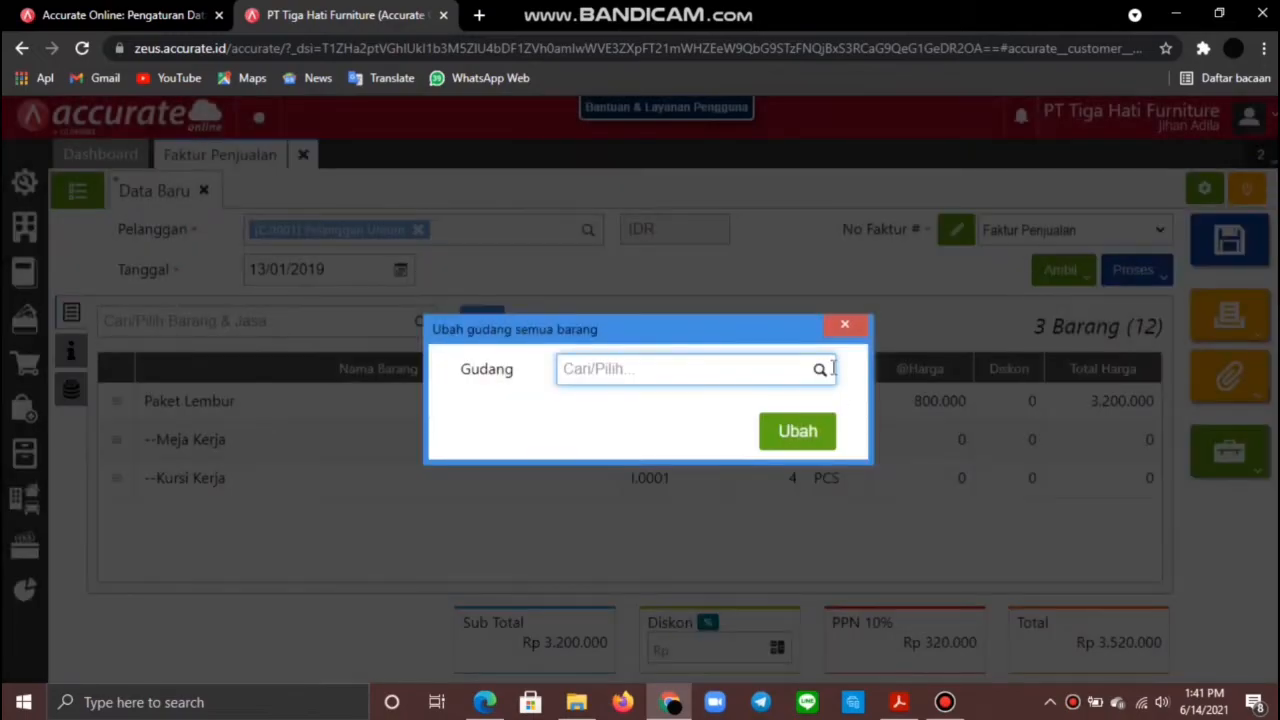
left_click(820, 369)
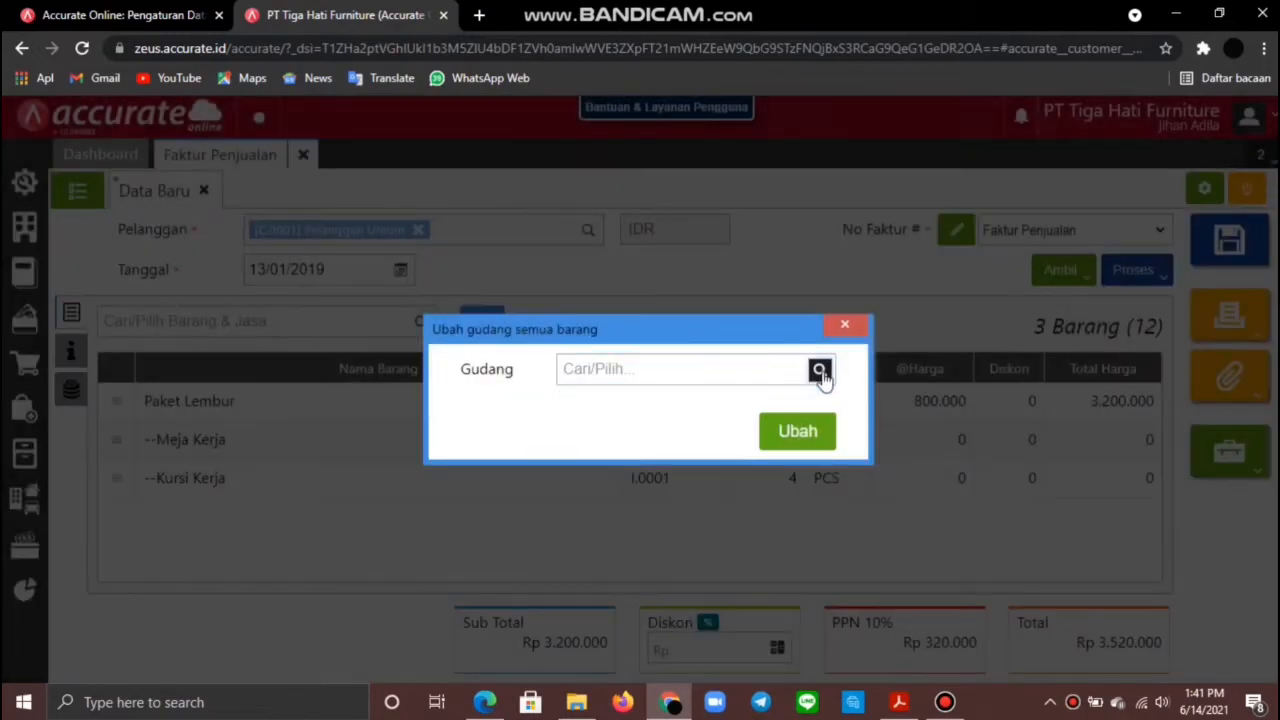
left_click(654, 436)
left_click(797, 430)
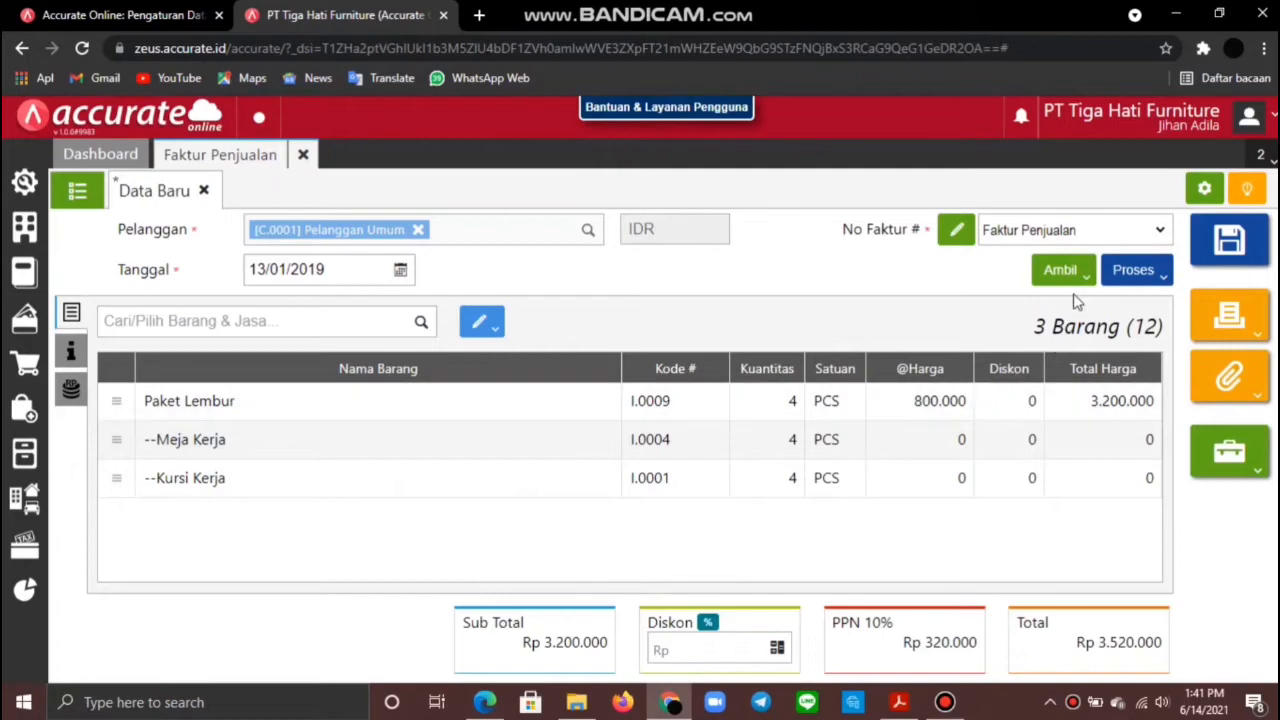
left_click(1133, 272)
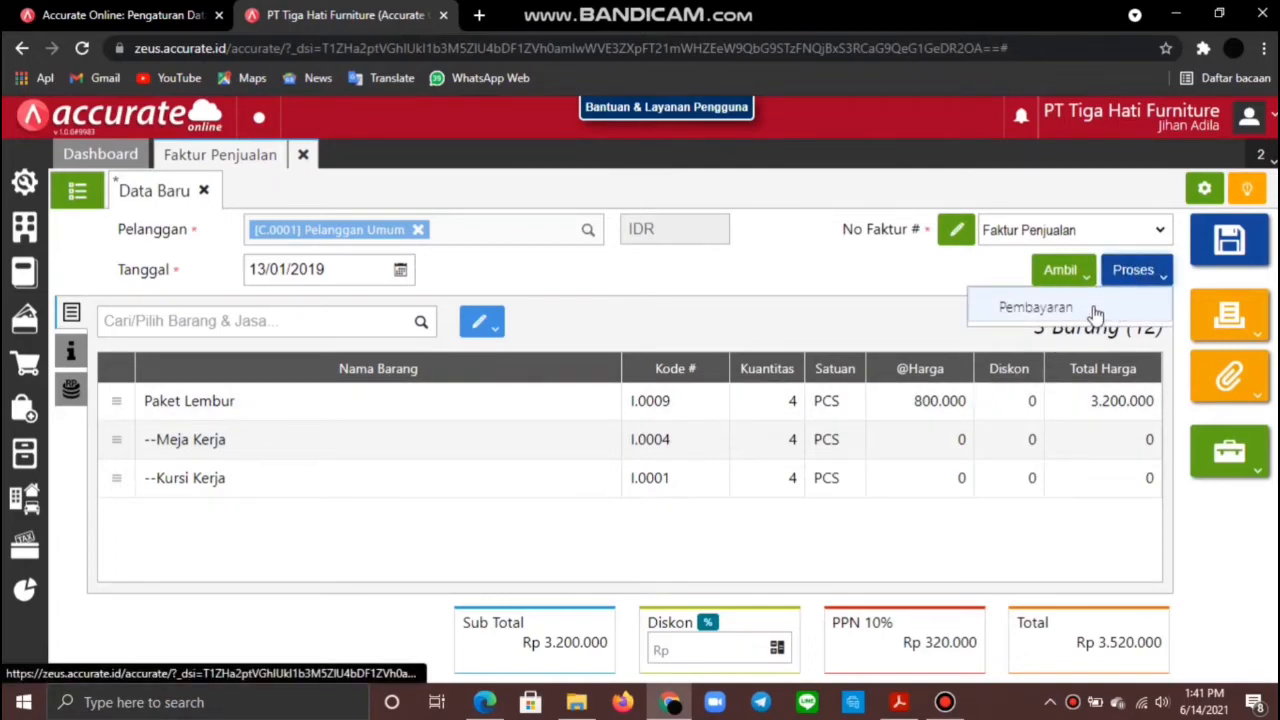
Step: Record the invoice's full 3.520.000 payment dated 13/01/2019 and save the receipt
left_click(1095, 311)
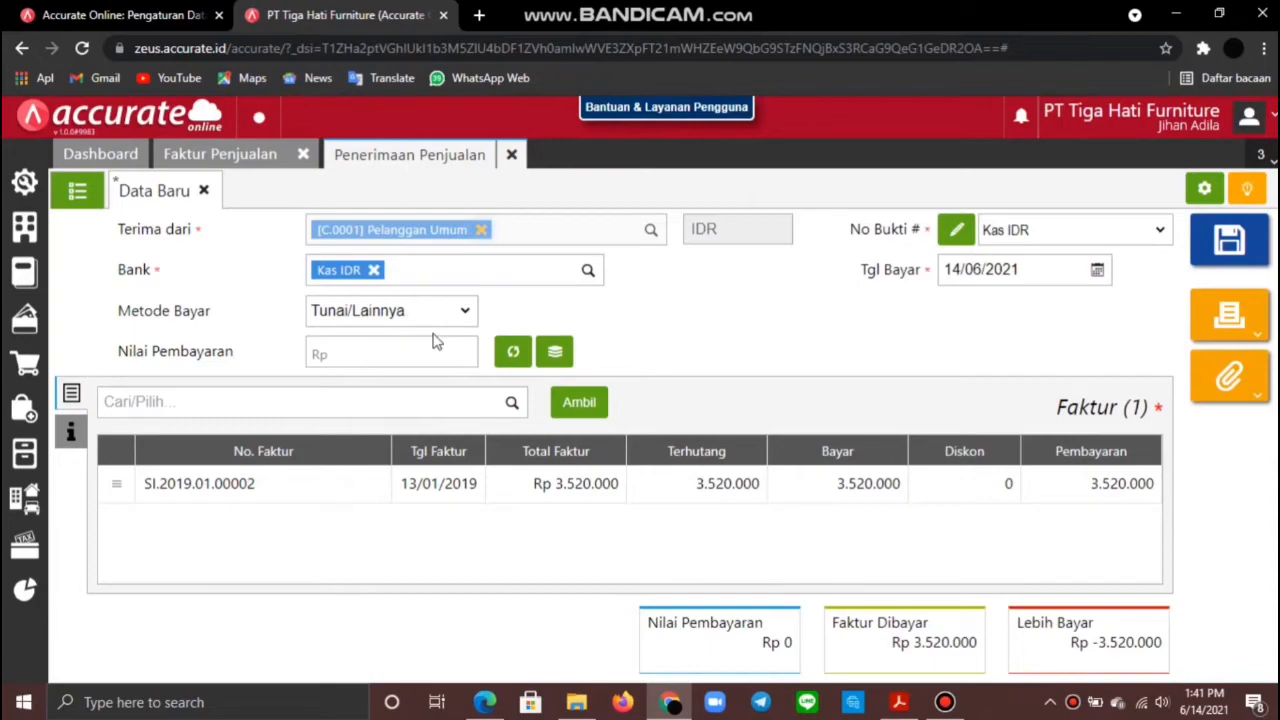
left_click(1029, 268)
type("1")
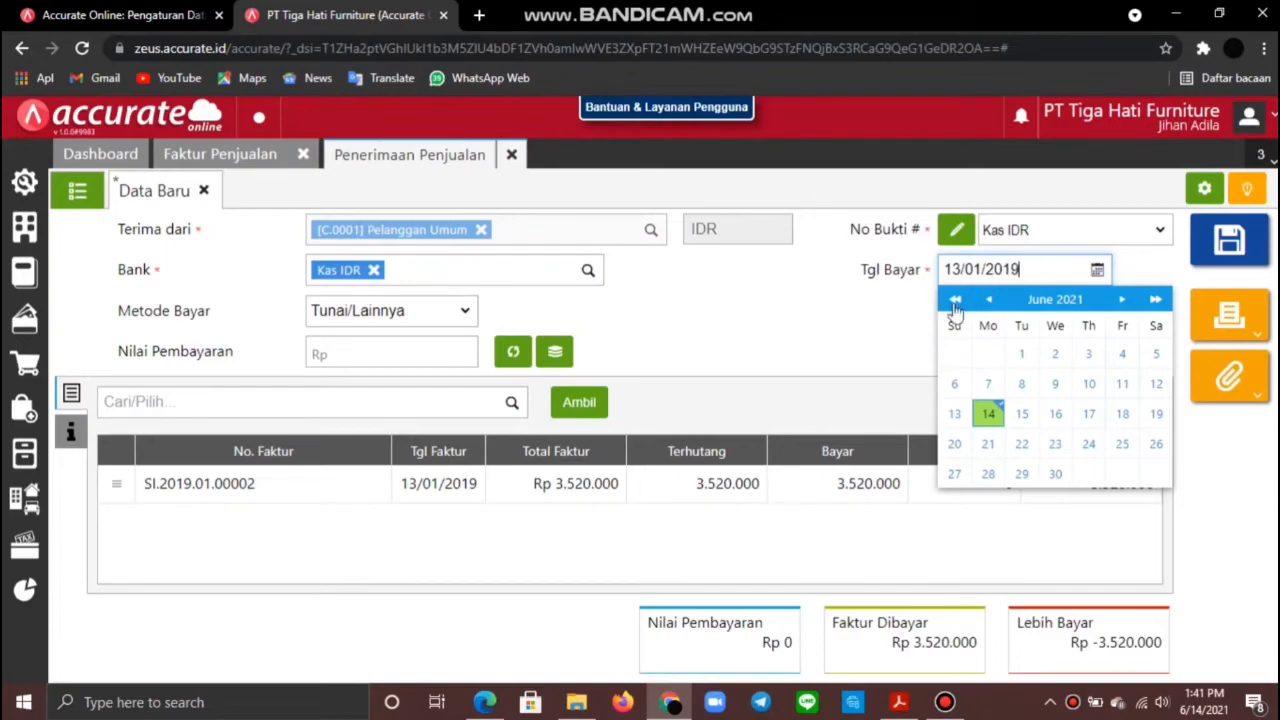
left_click(905, 333)
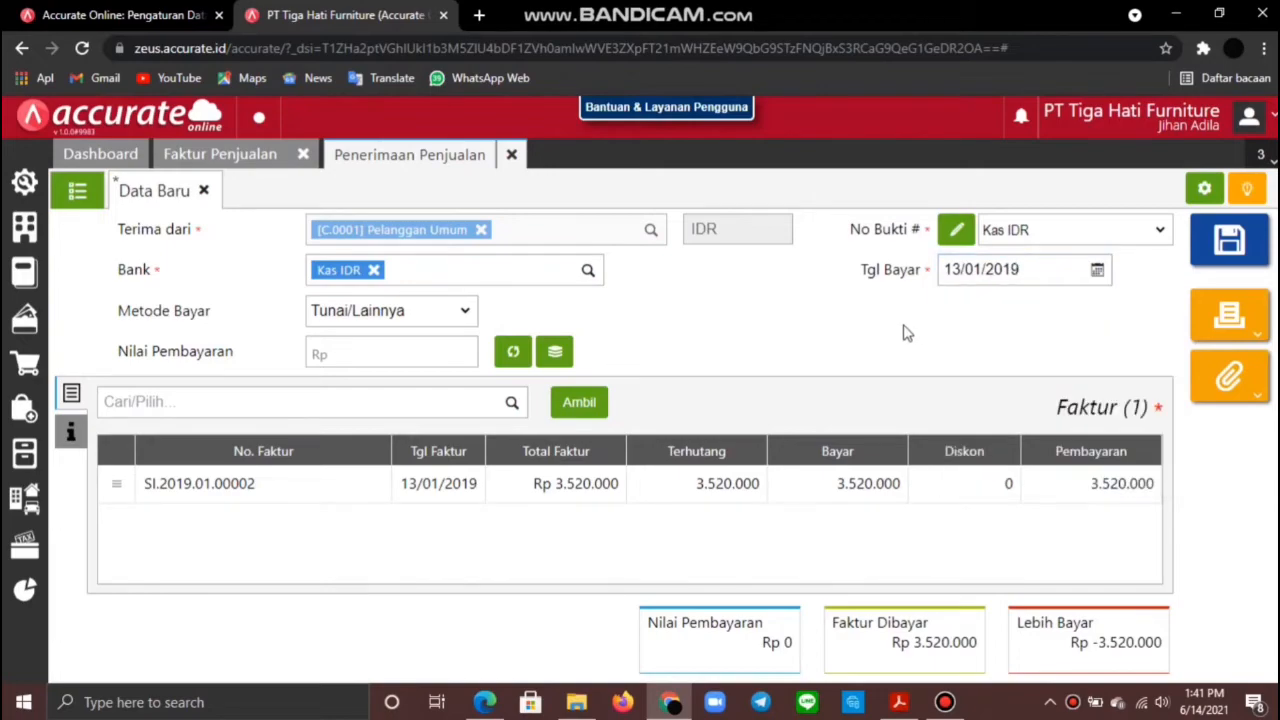
left_click(511, 353)
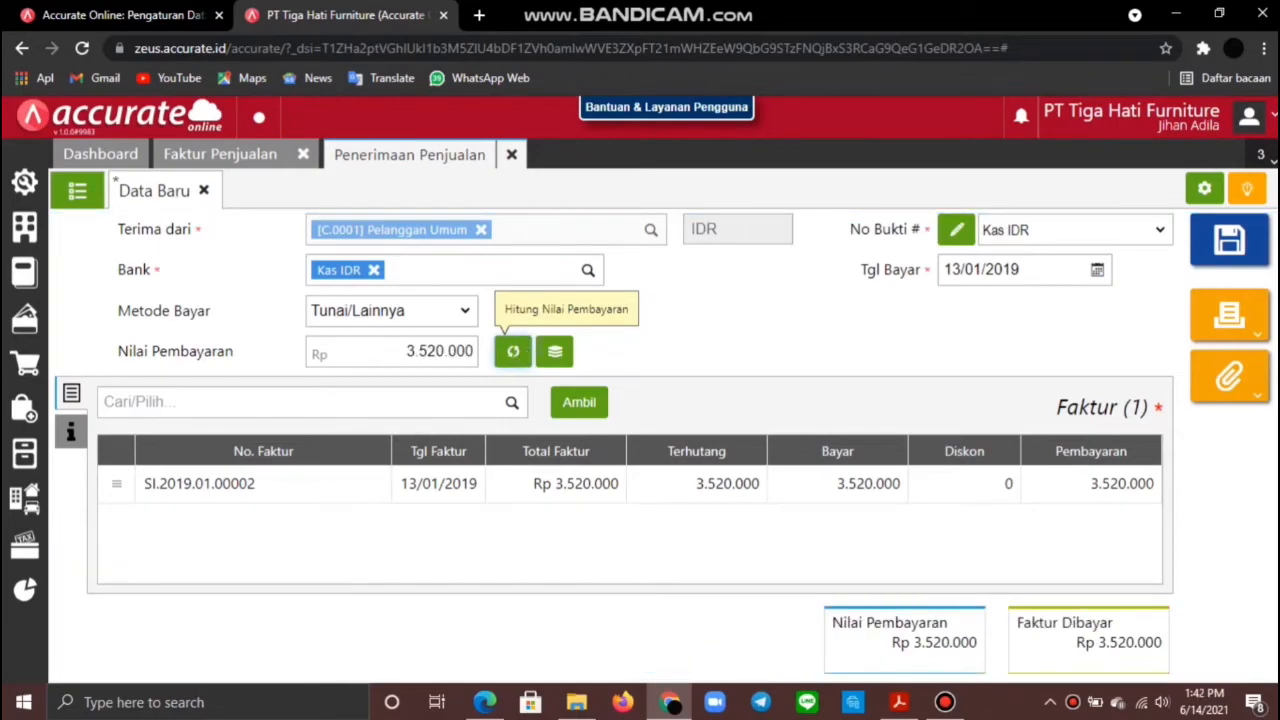
left_click(1228, 248)
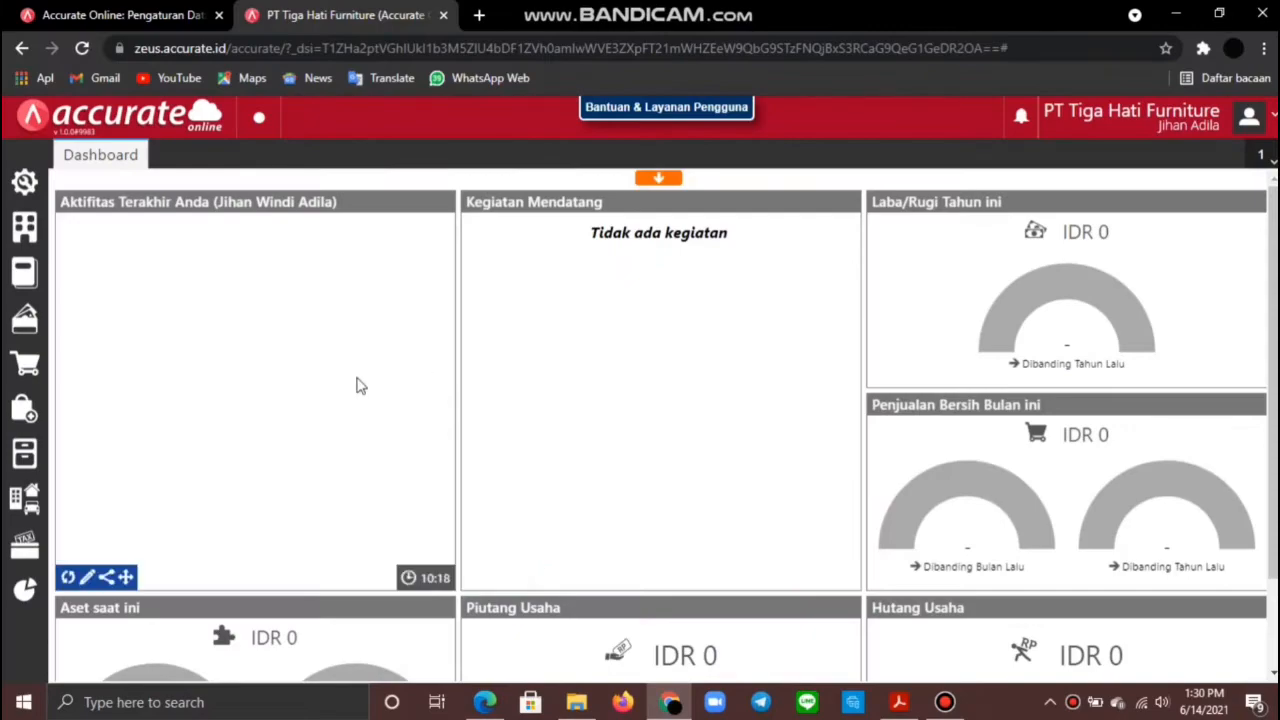
Step: Start a goods transfer from warehouse Belakang to Depan dated 14/01/2019
left_click(30, 450)
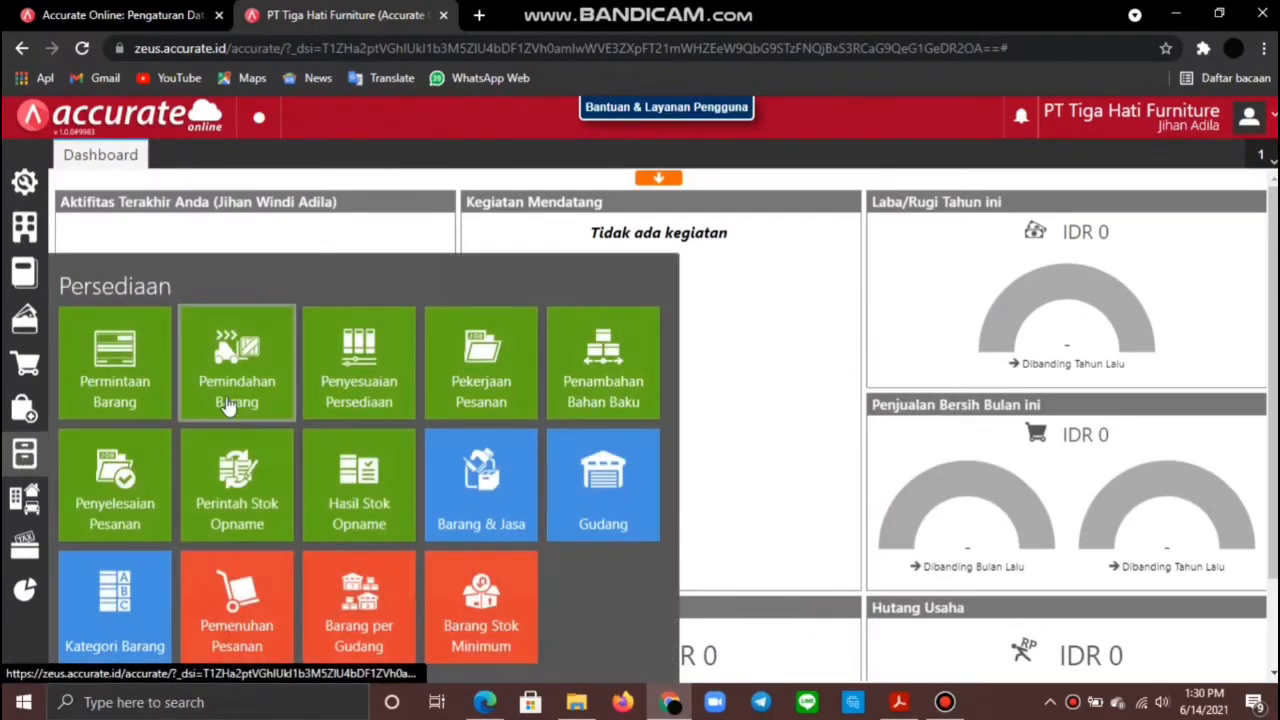
left_click(223, 390)
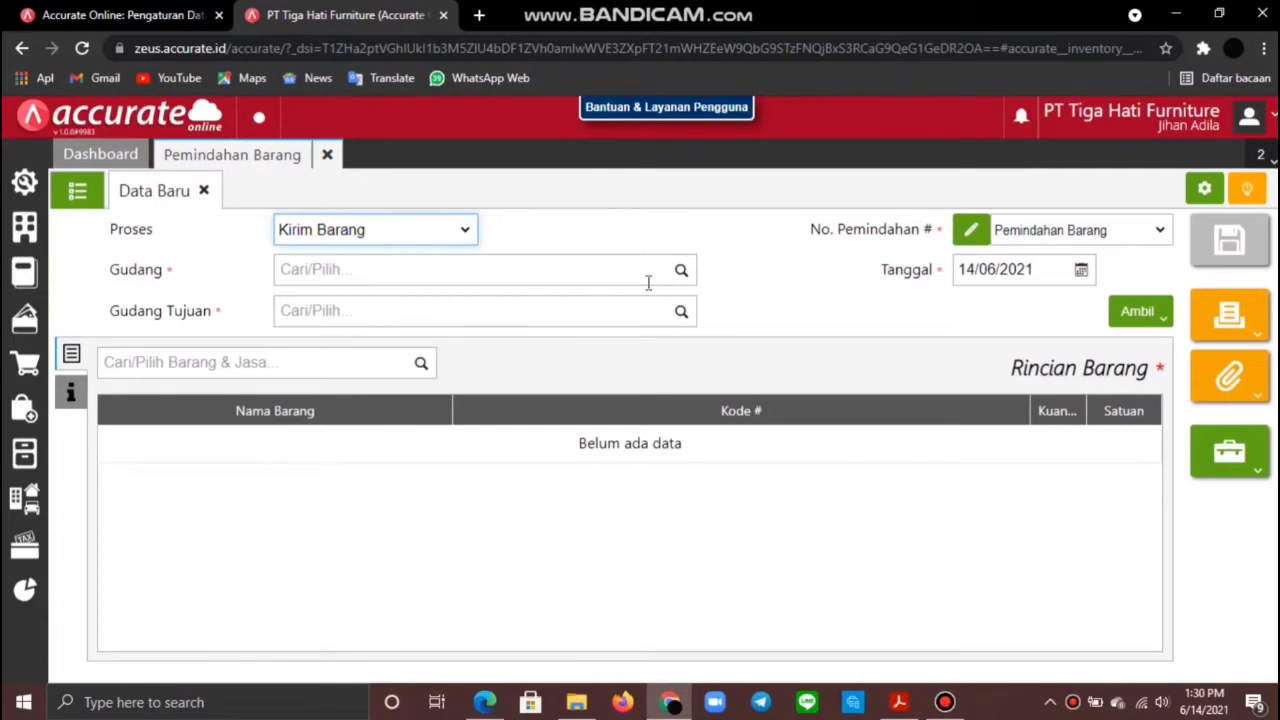
left_click(678, 272)
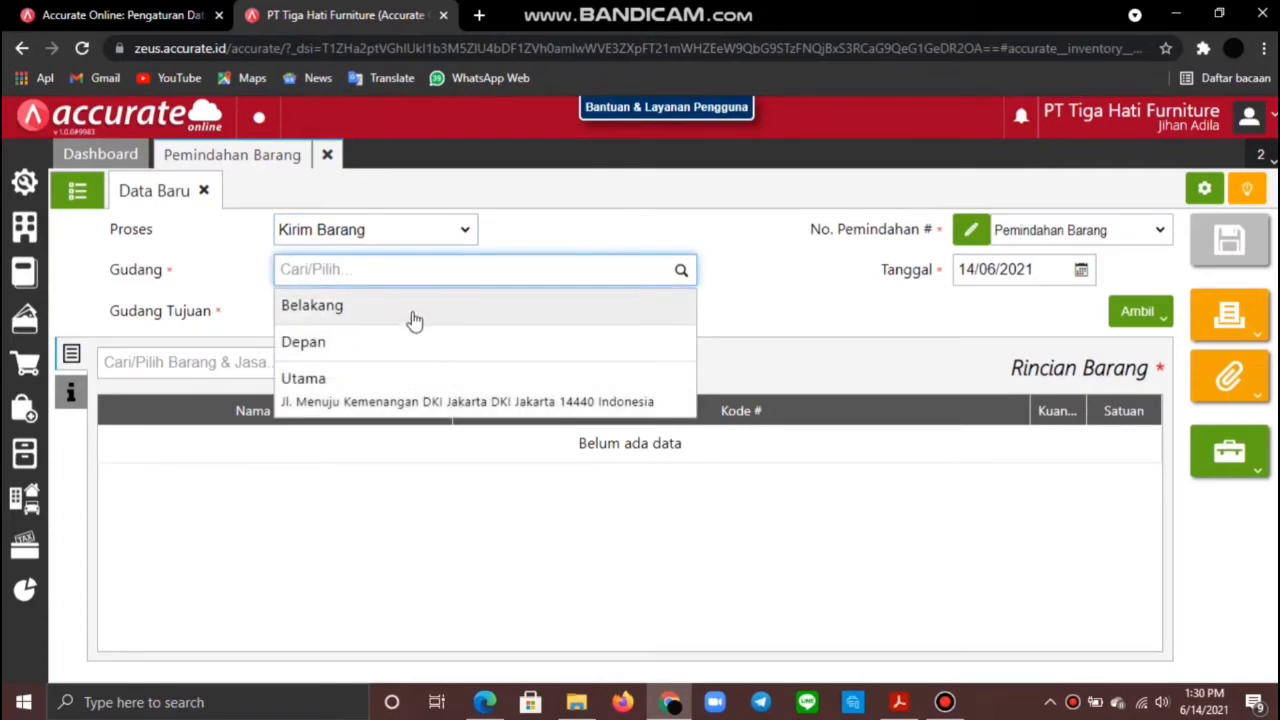
left_click(410, 308)
left_click(677, 314)
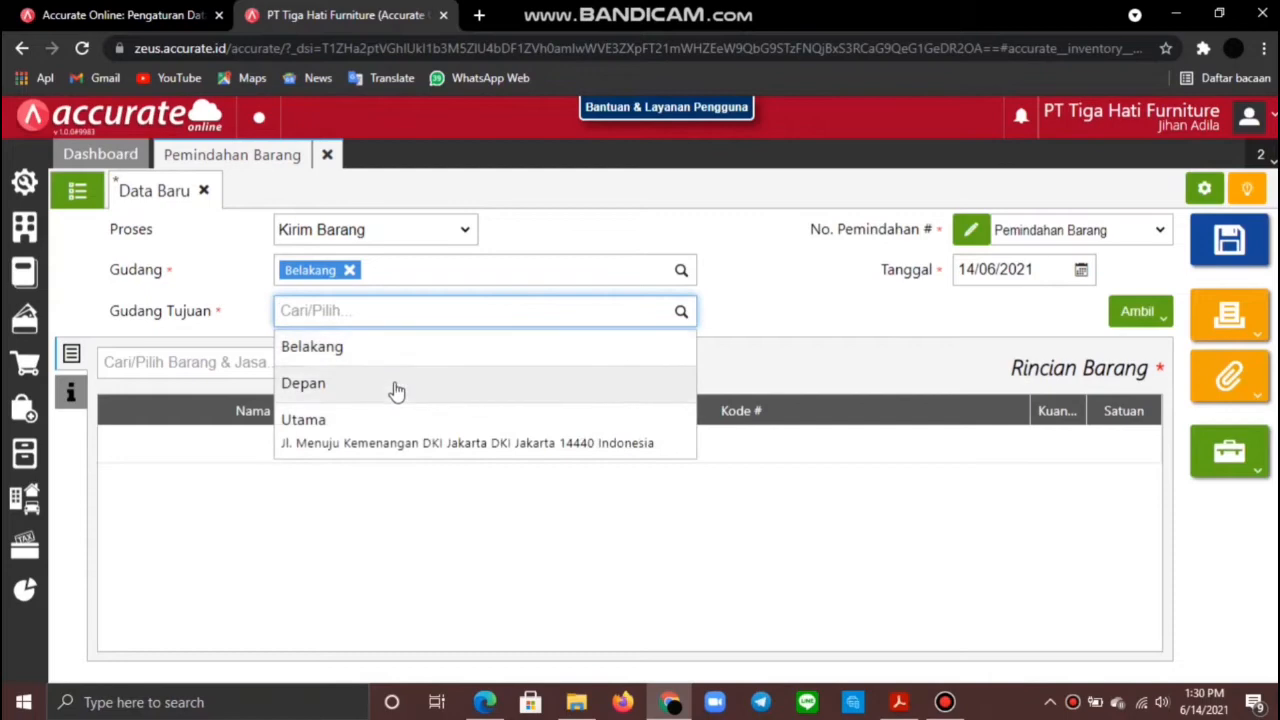
left_click(394, 385)
left_click(1033, 270)
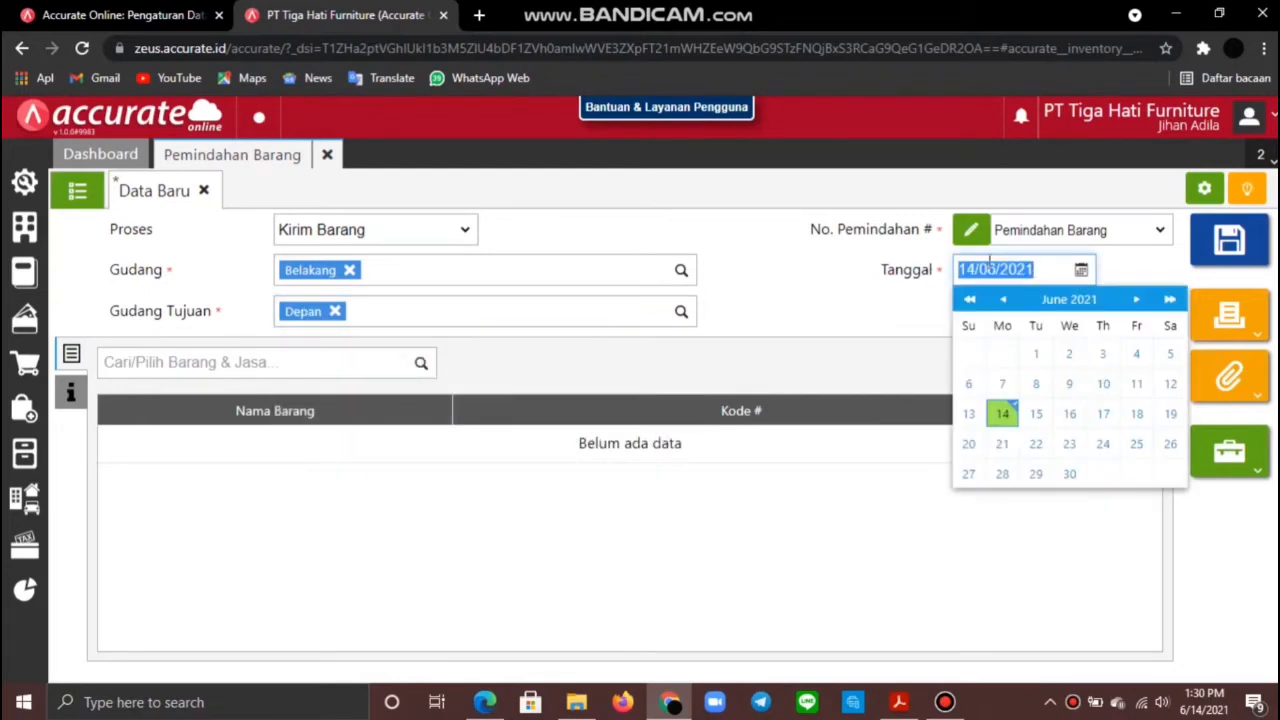
type("1")
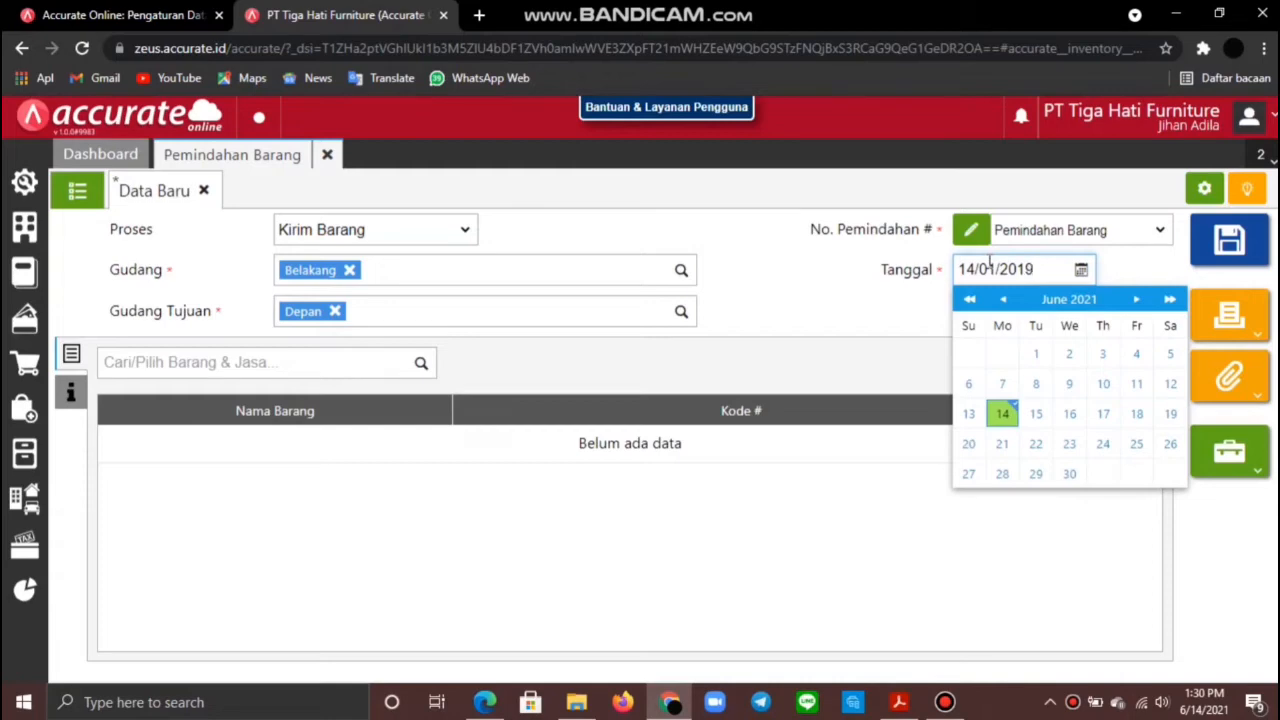
left_click(843, 306)
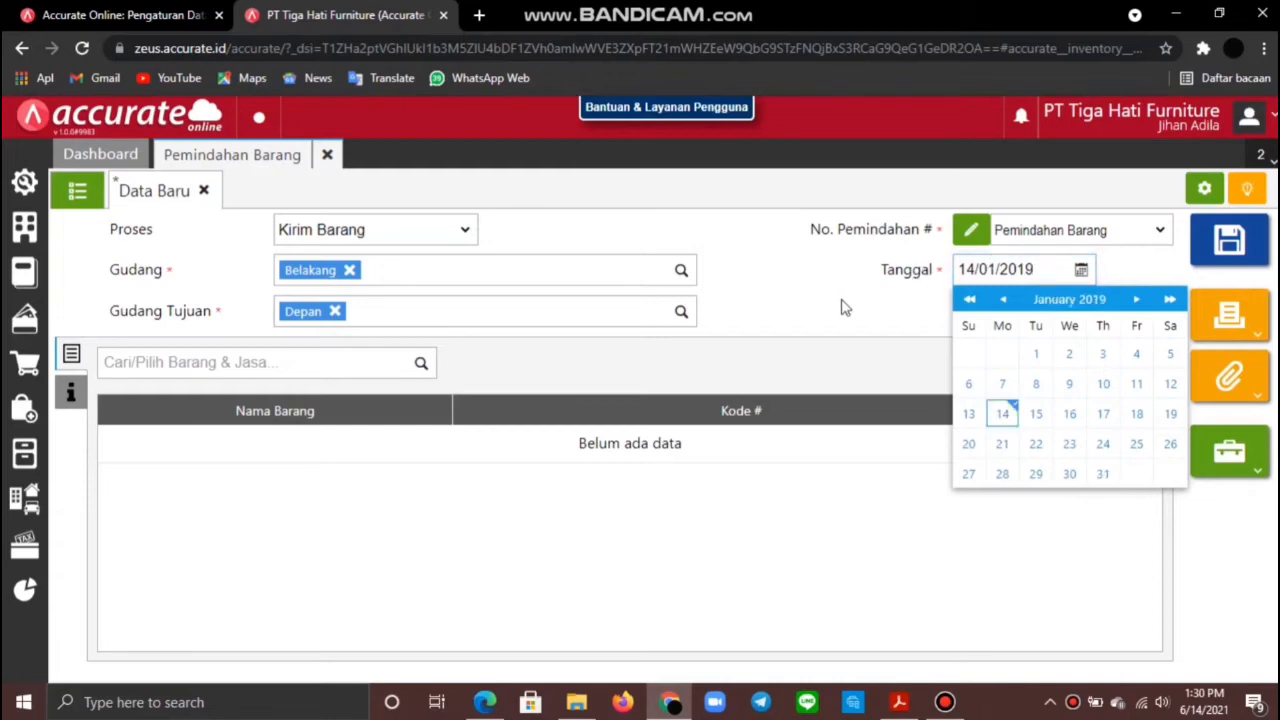
Step: Add 15 Kursi Kerja and 5 Meja Persegi to the transfer
left_click(207, 360)
type("k")
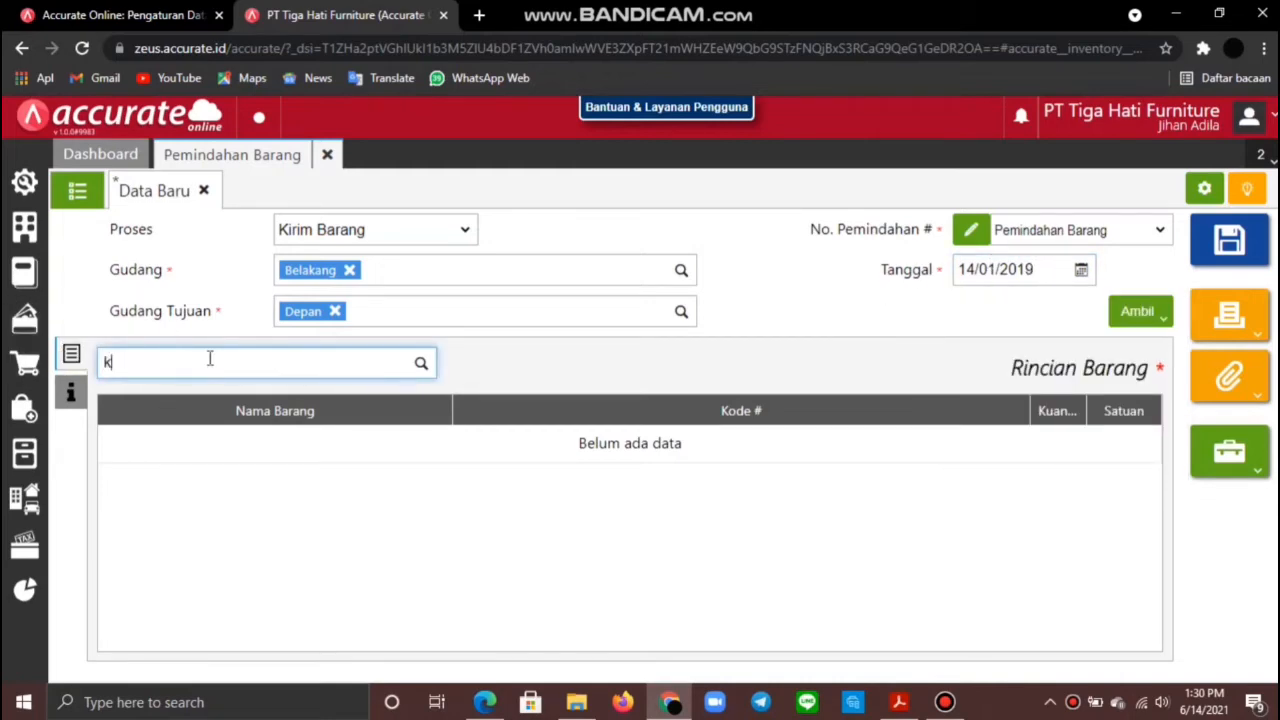
type("ursi ker")
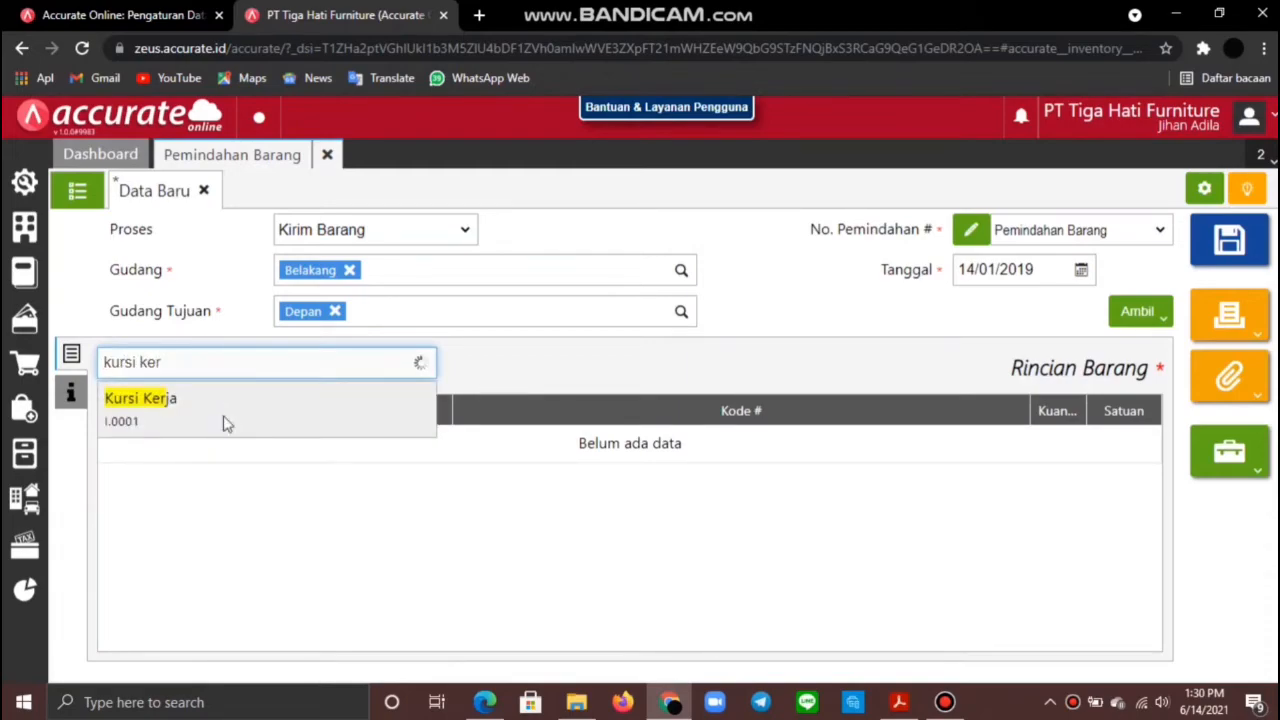
left_click(225, 420)
left_click(693, 328)
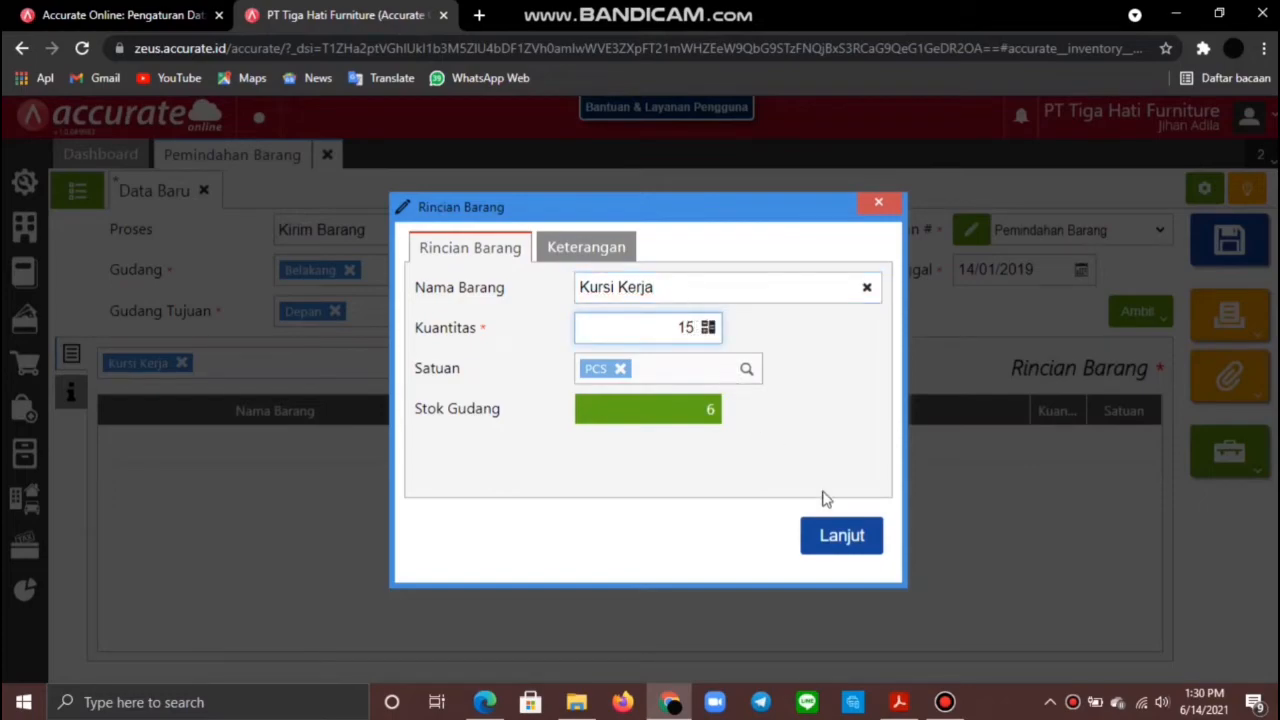
left_click(845, 535)
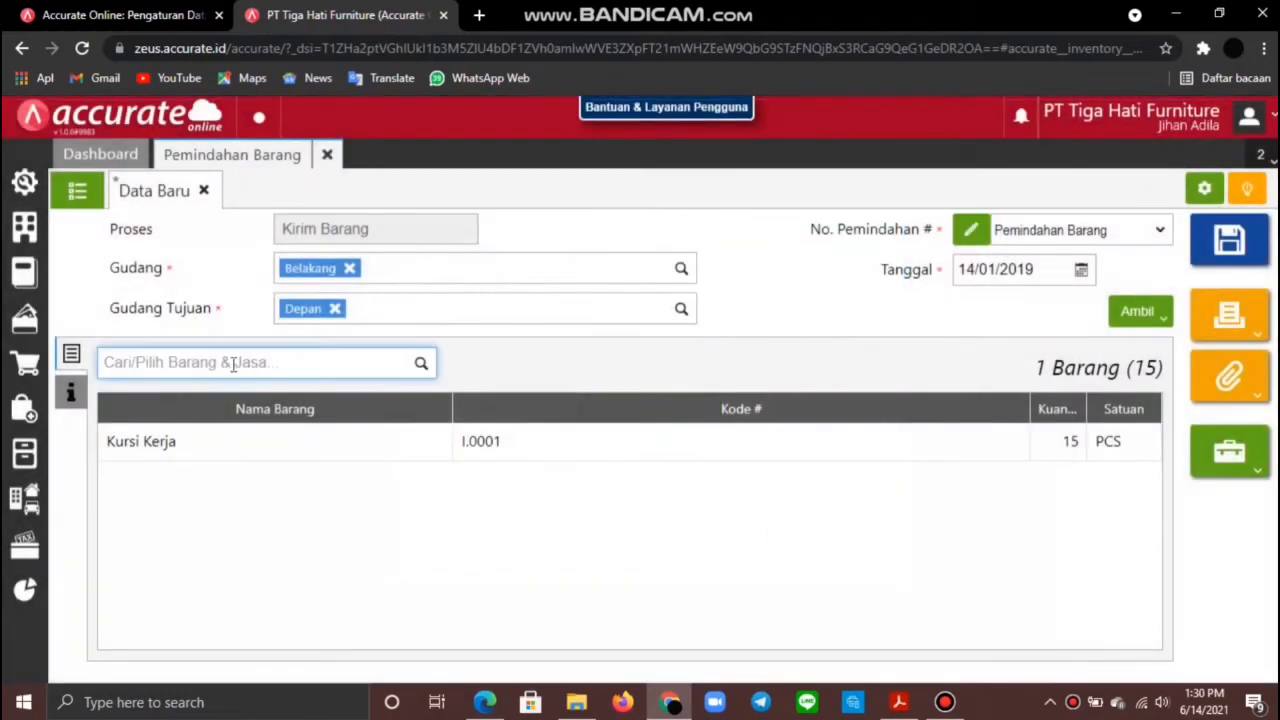
type("me")
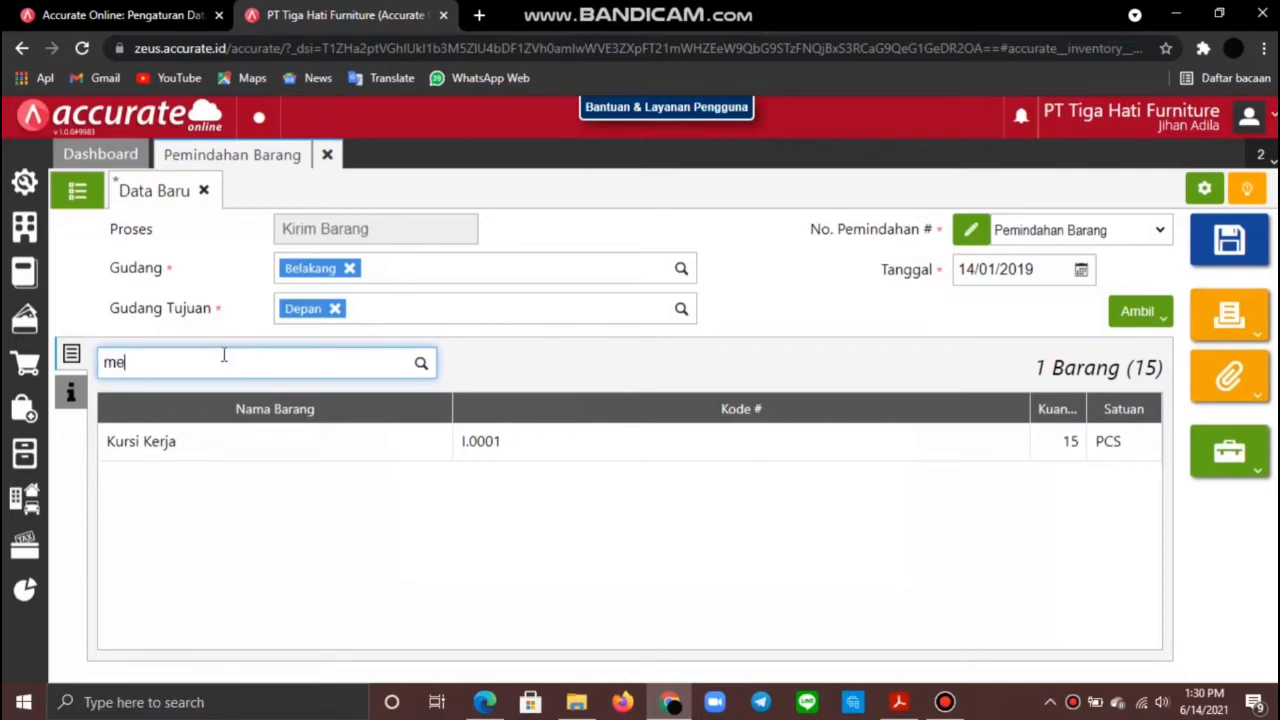
type("ja pers")
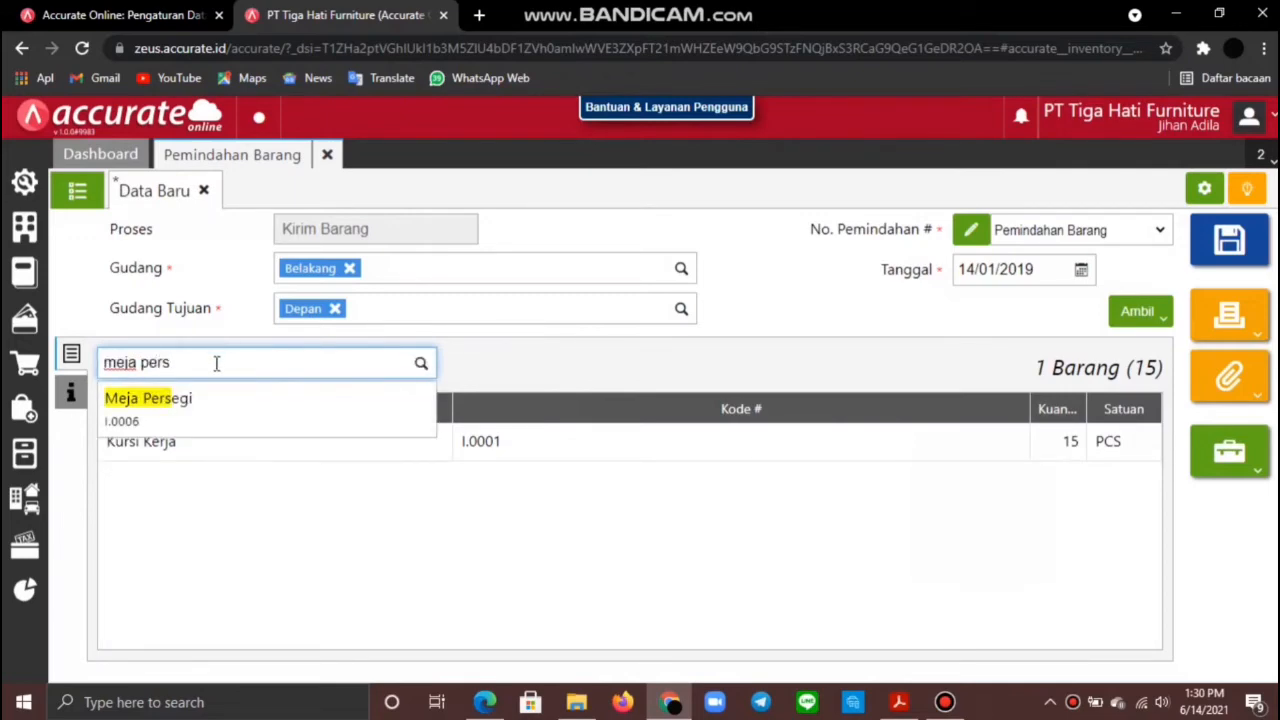
left_click(218, 428)
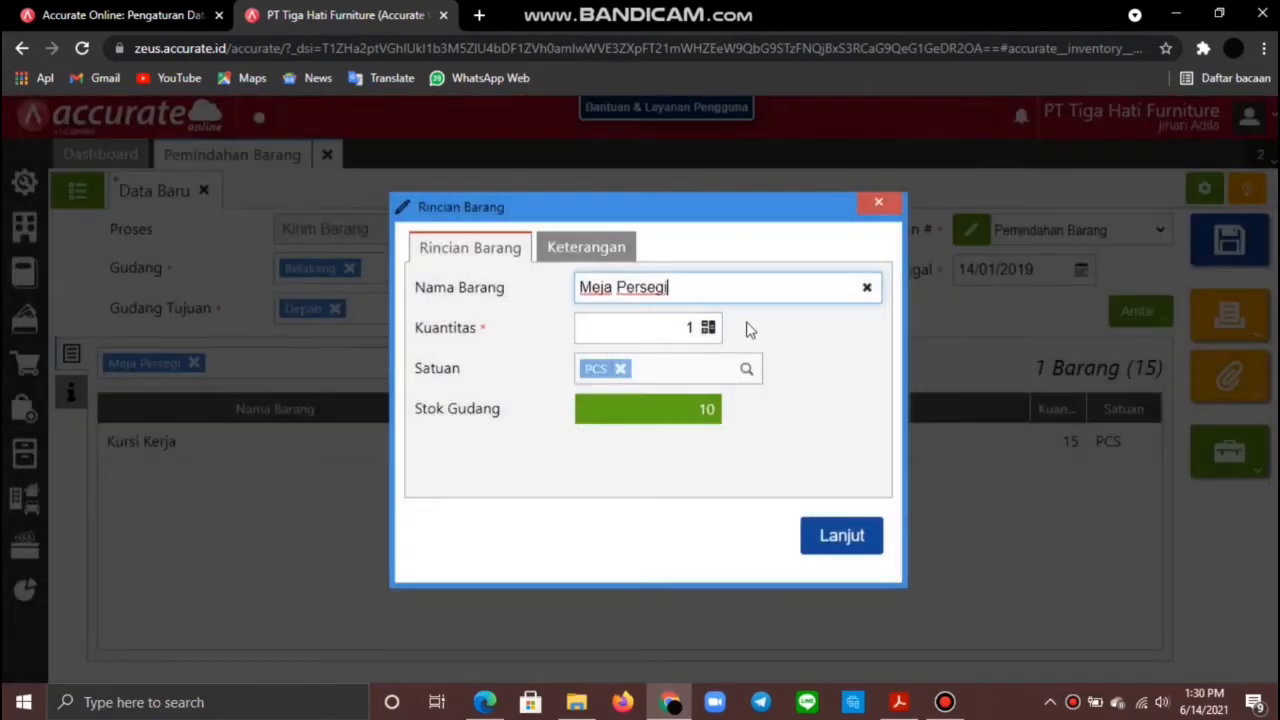
left_click(688, 326)
key("BackSpace")
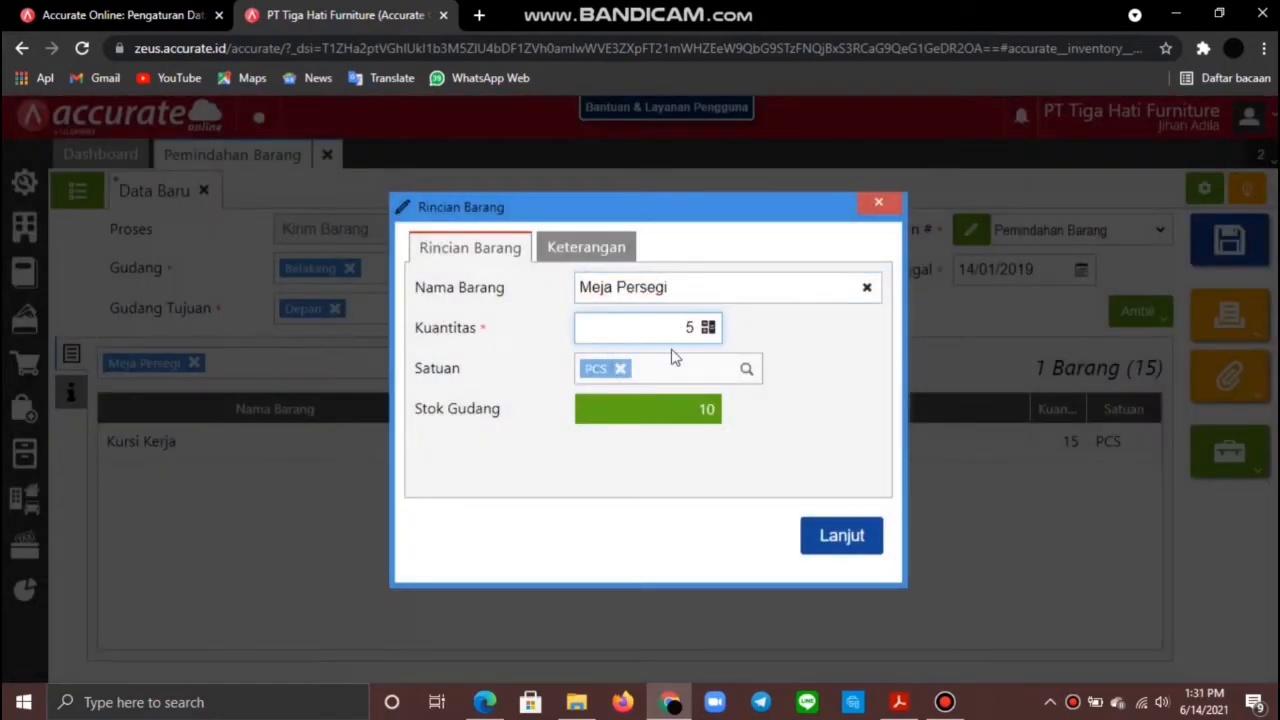
left_click(836, 537)
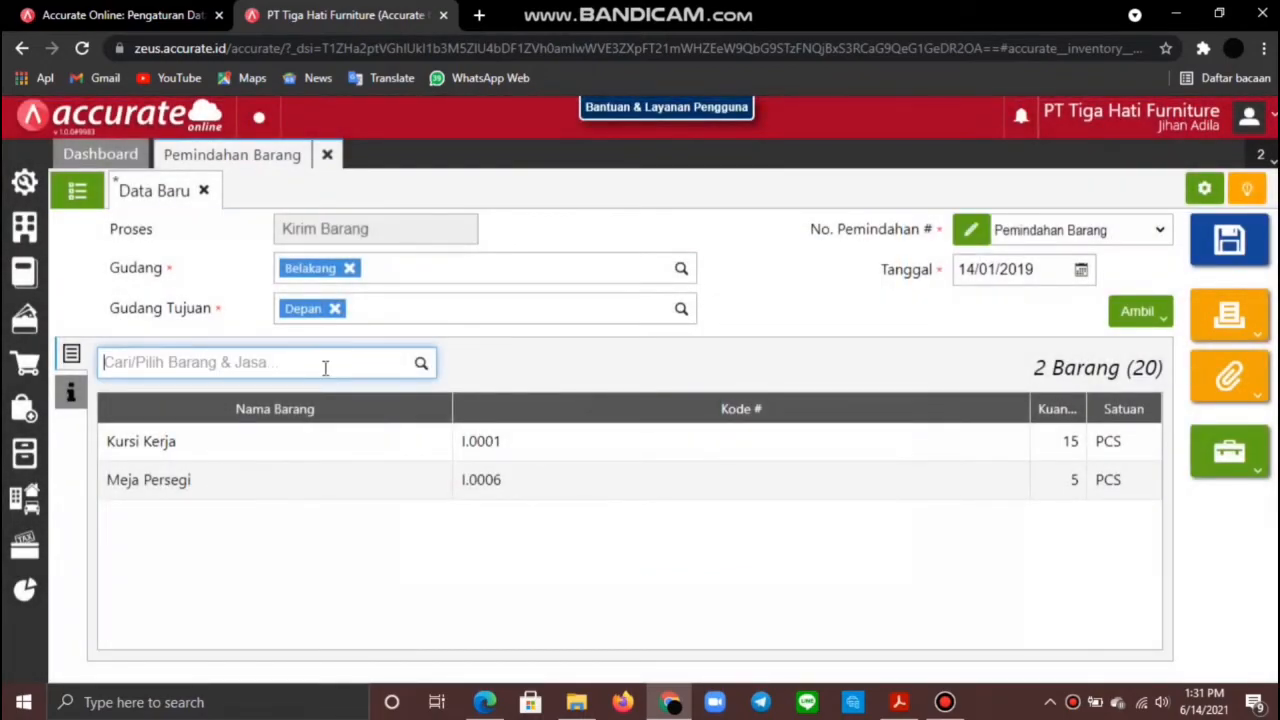
Step: Add 5 Meja Kerja, then save the transfer despite the stock warning
type("meja")
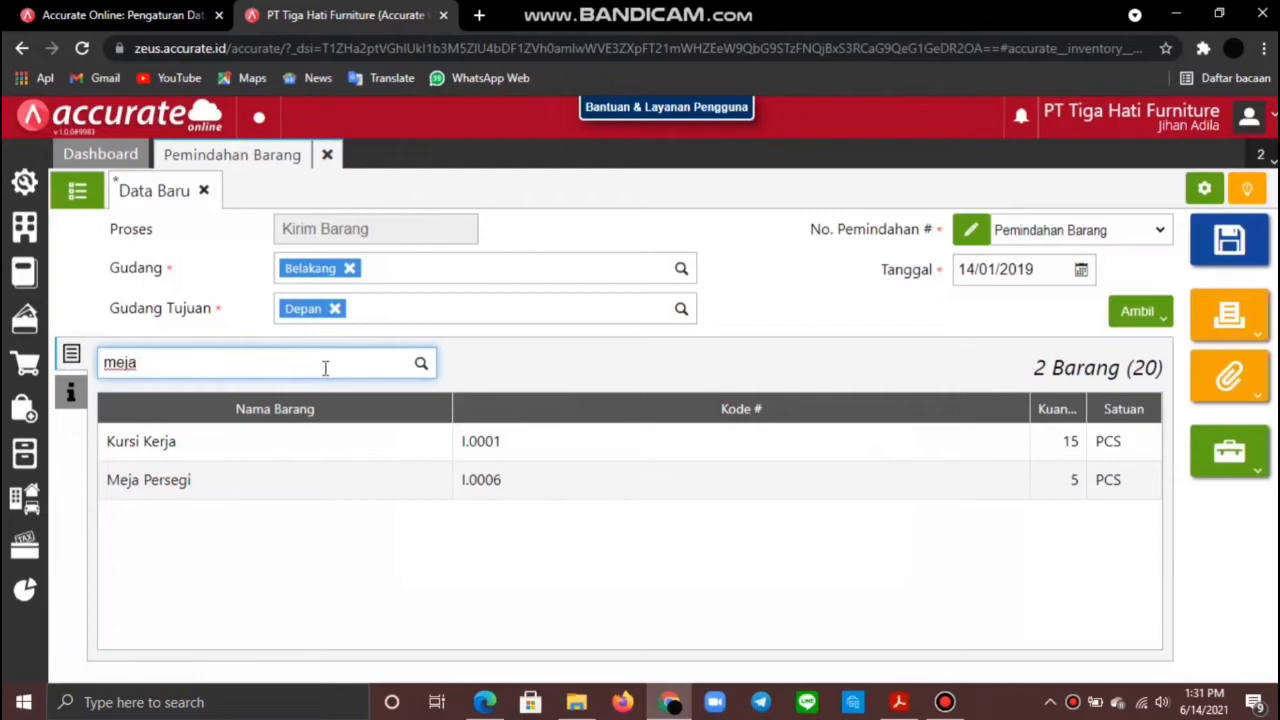
type(" ker")
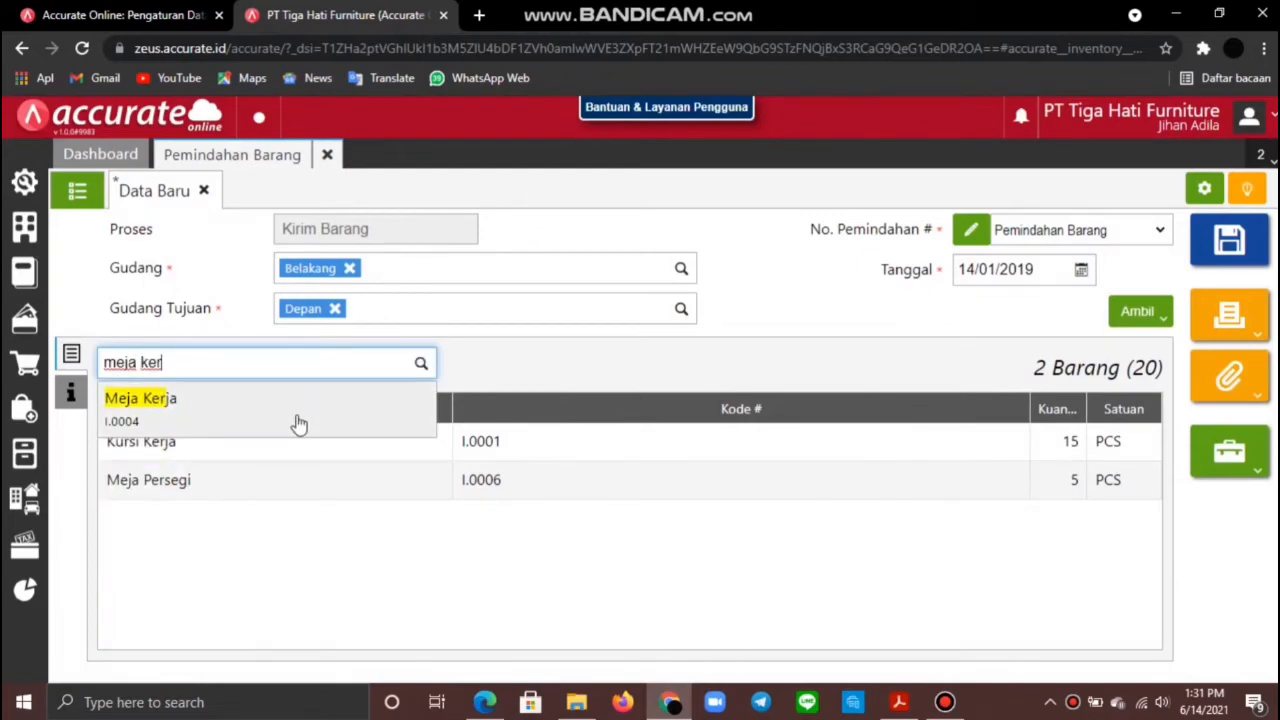
left_click(299, 424)
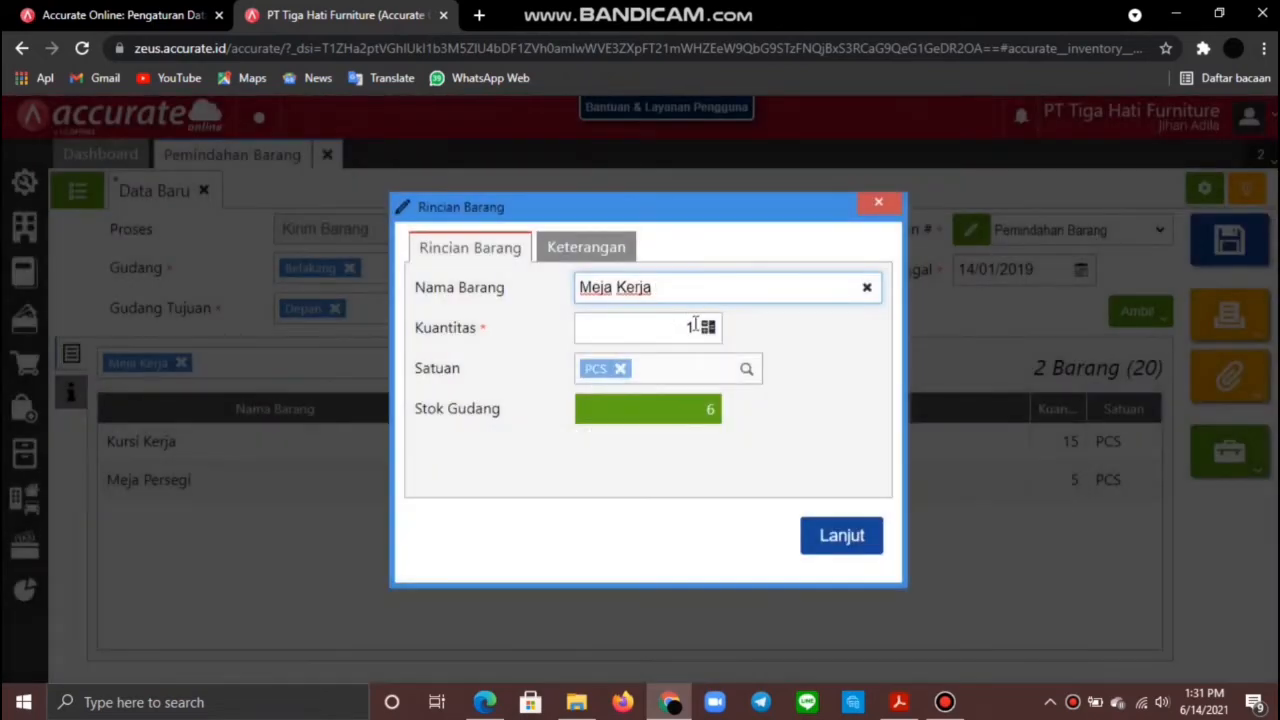
left_click(695, 327)
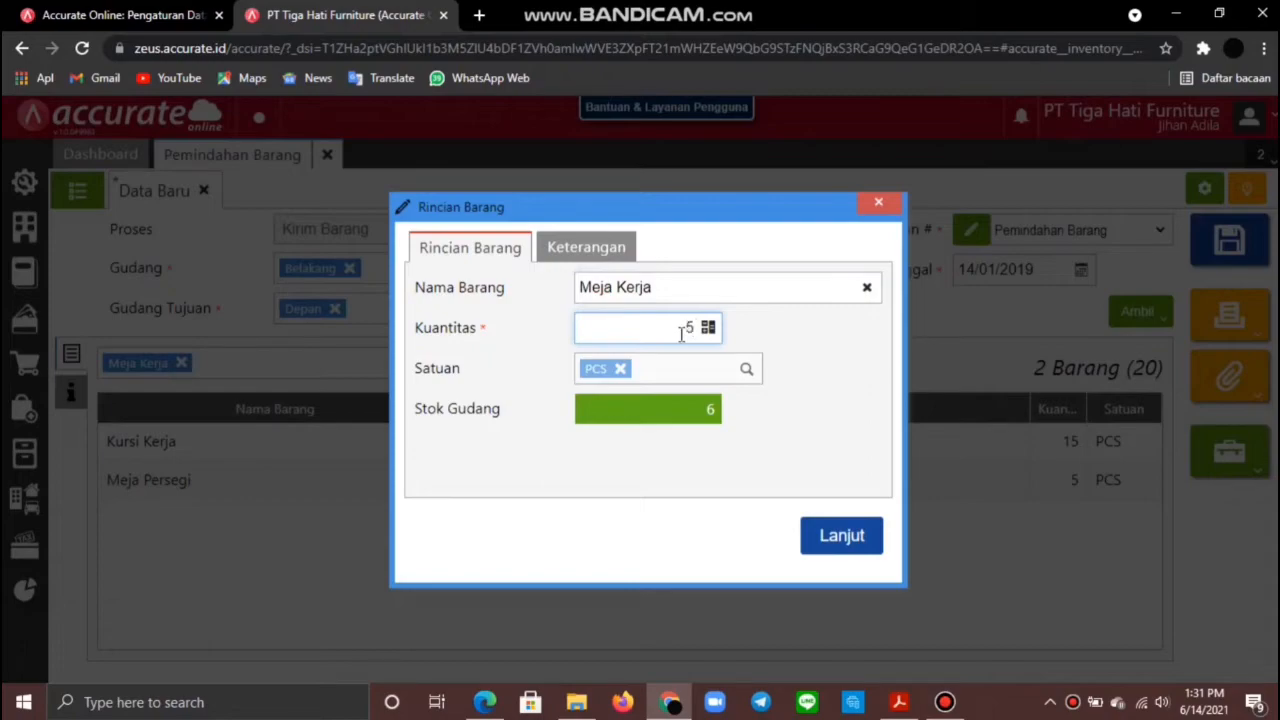
left_click(852, 535)
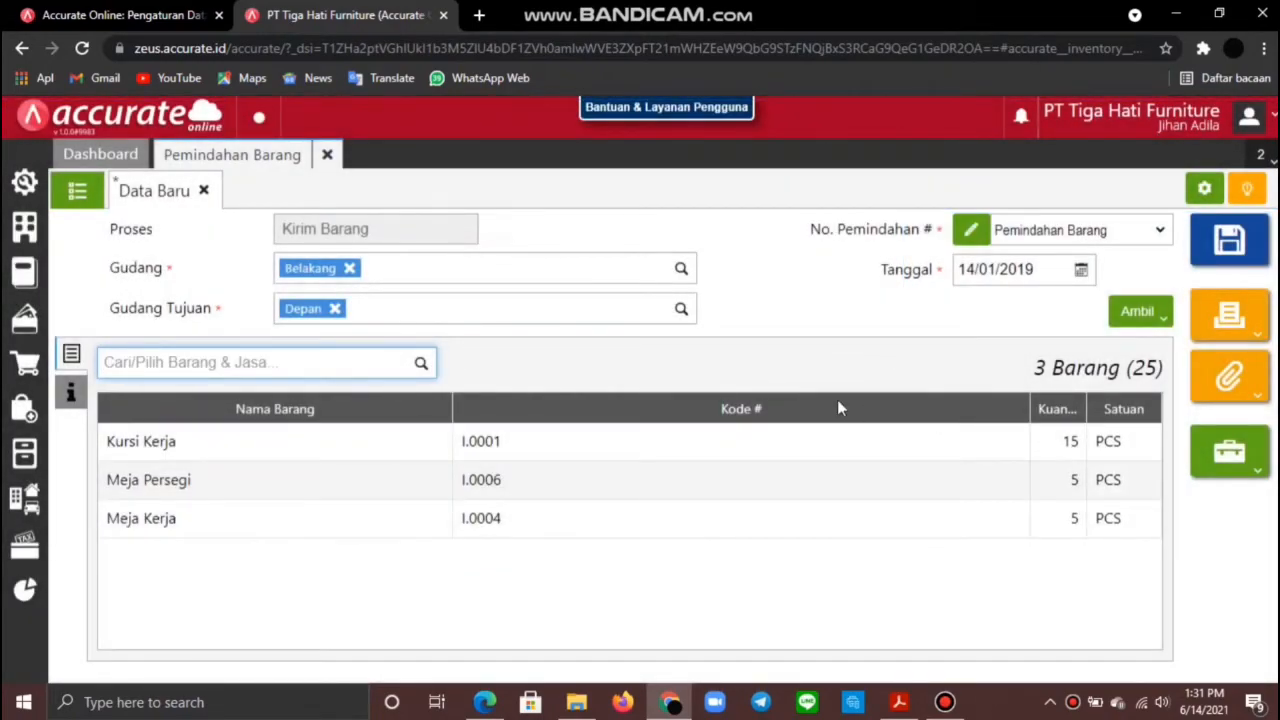
left_click(1245, 247)
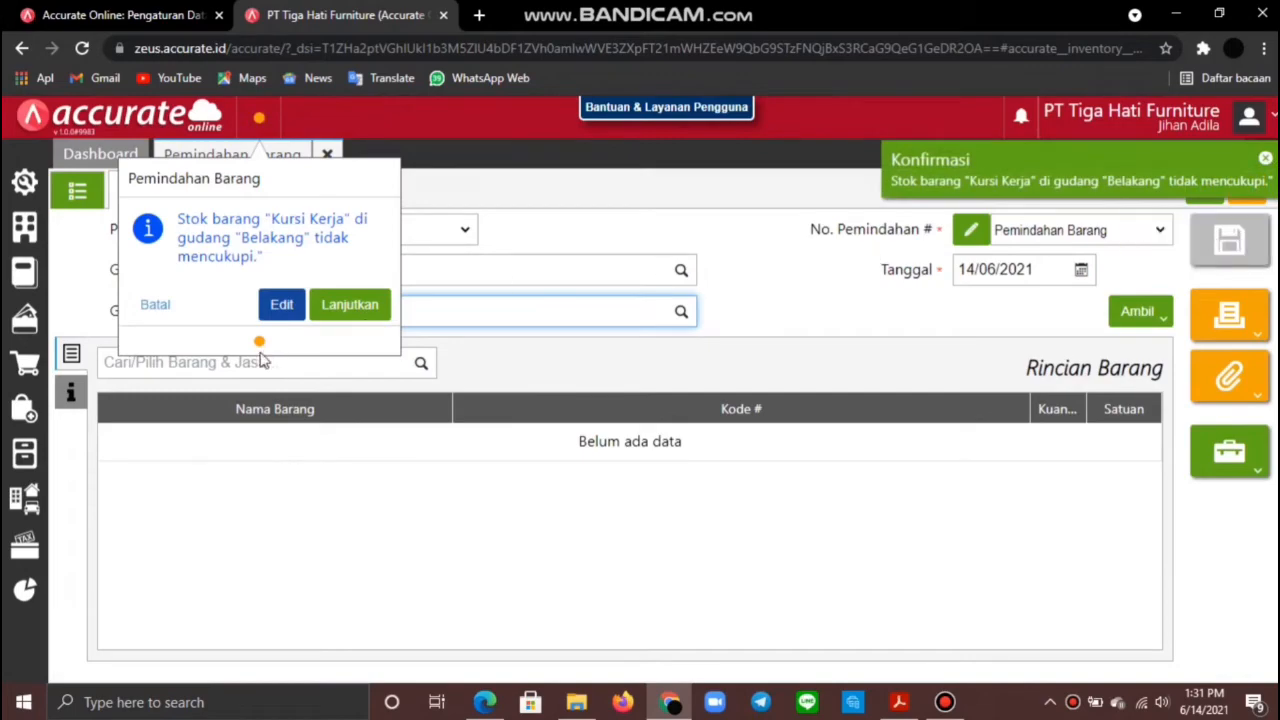
left_click(348, 306)
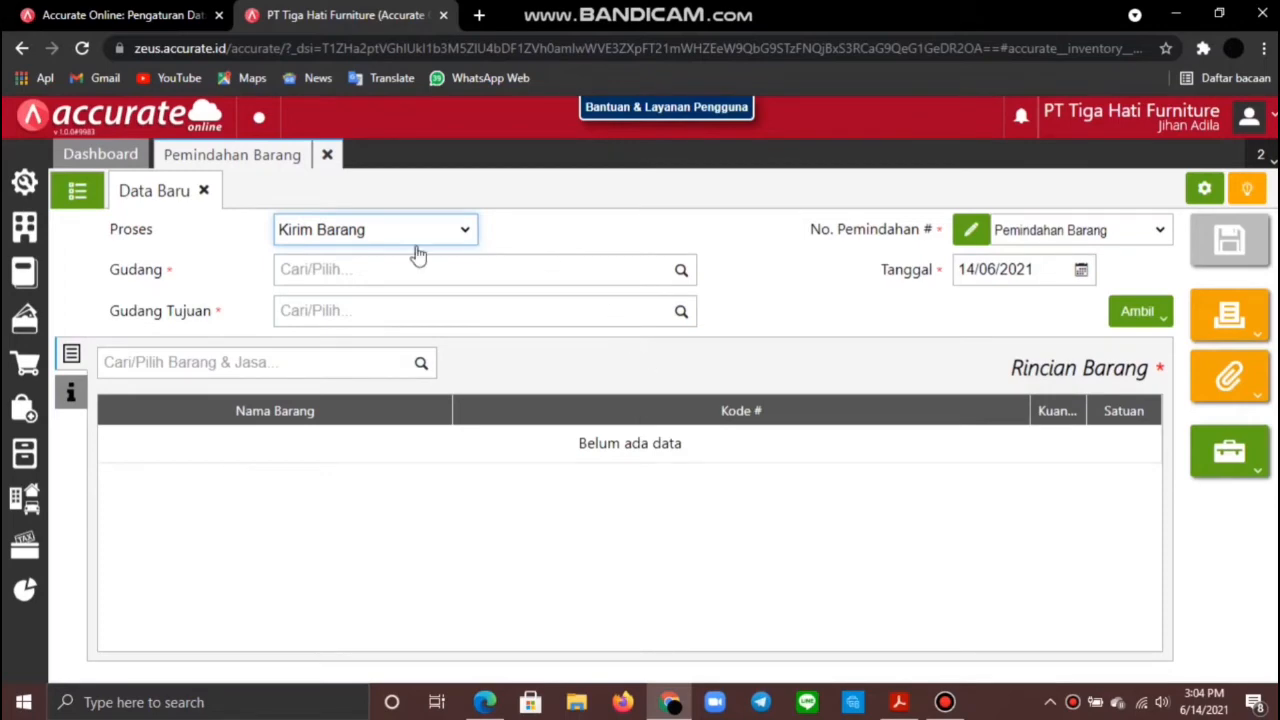
Step: Set the goods transfer process to receiving goods, with receipt date 14
left_click(455, 232)
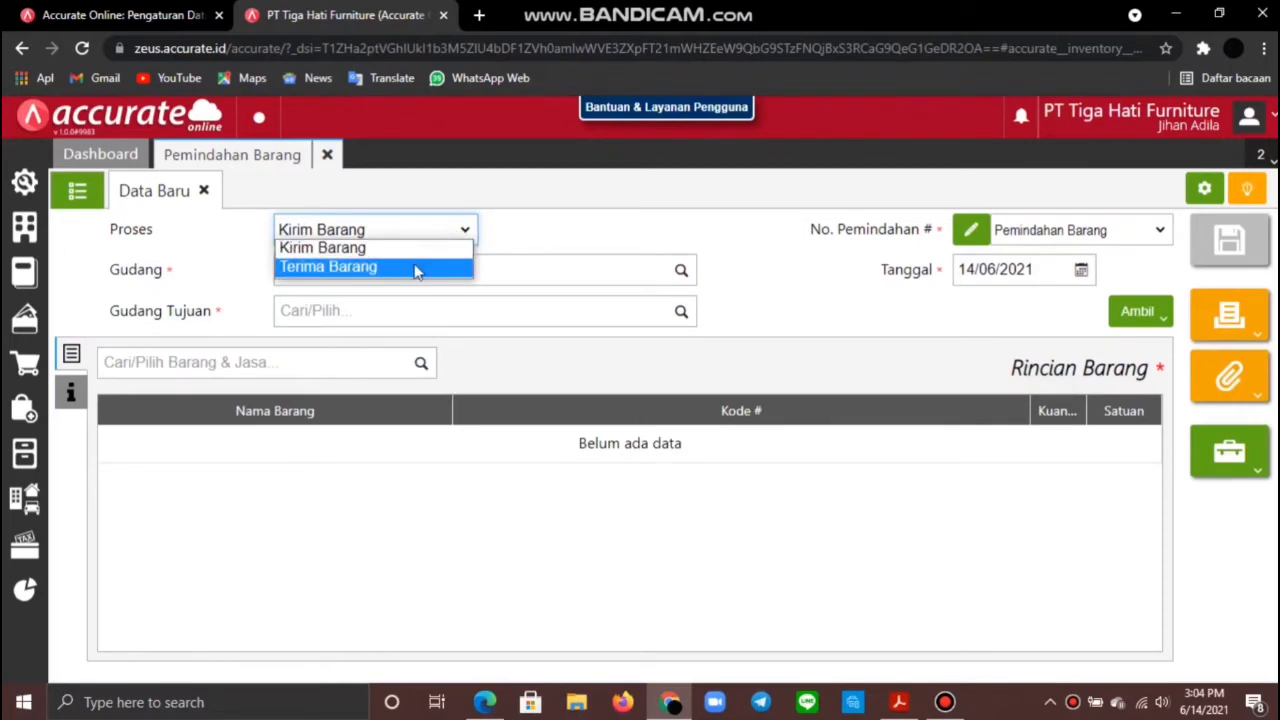
left_click(416, 268)
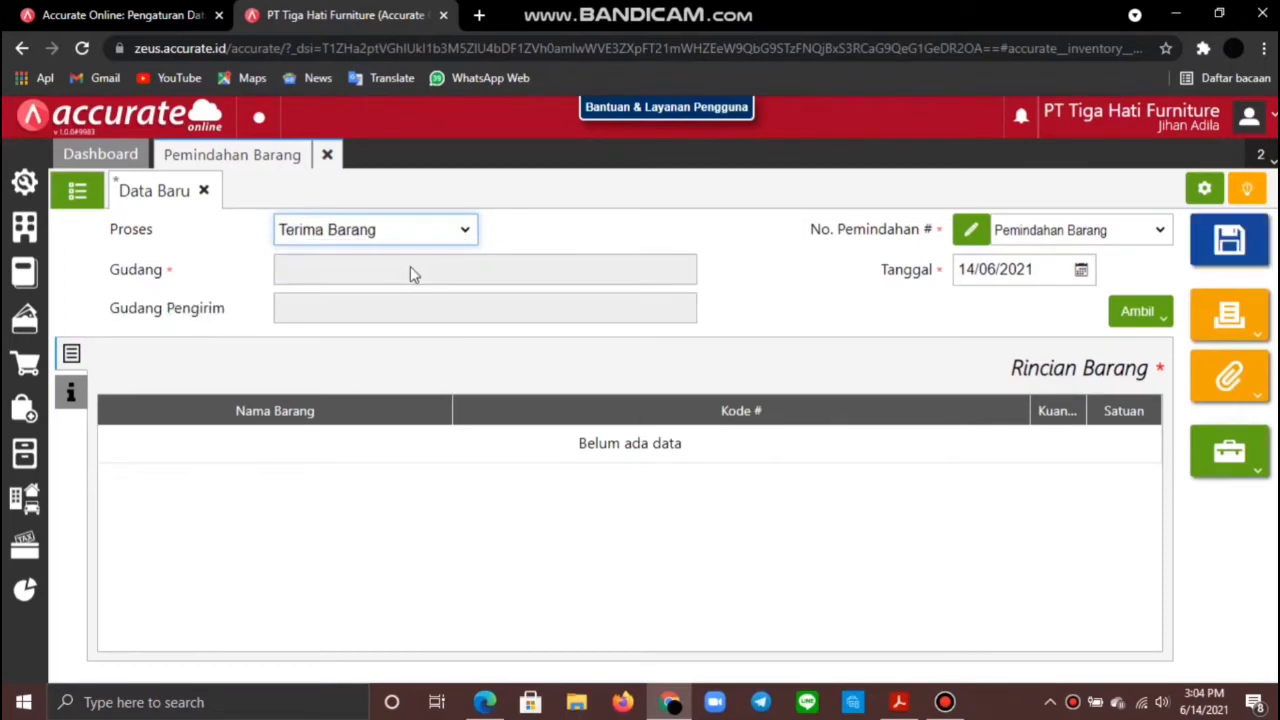
left_click(1045, 272)
type("14")
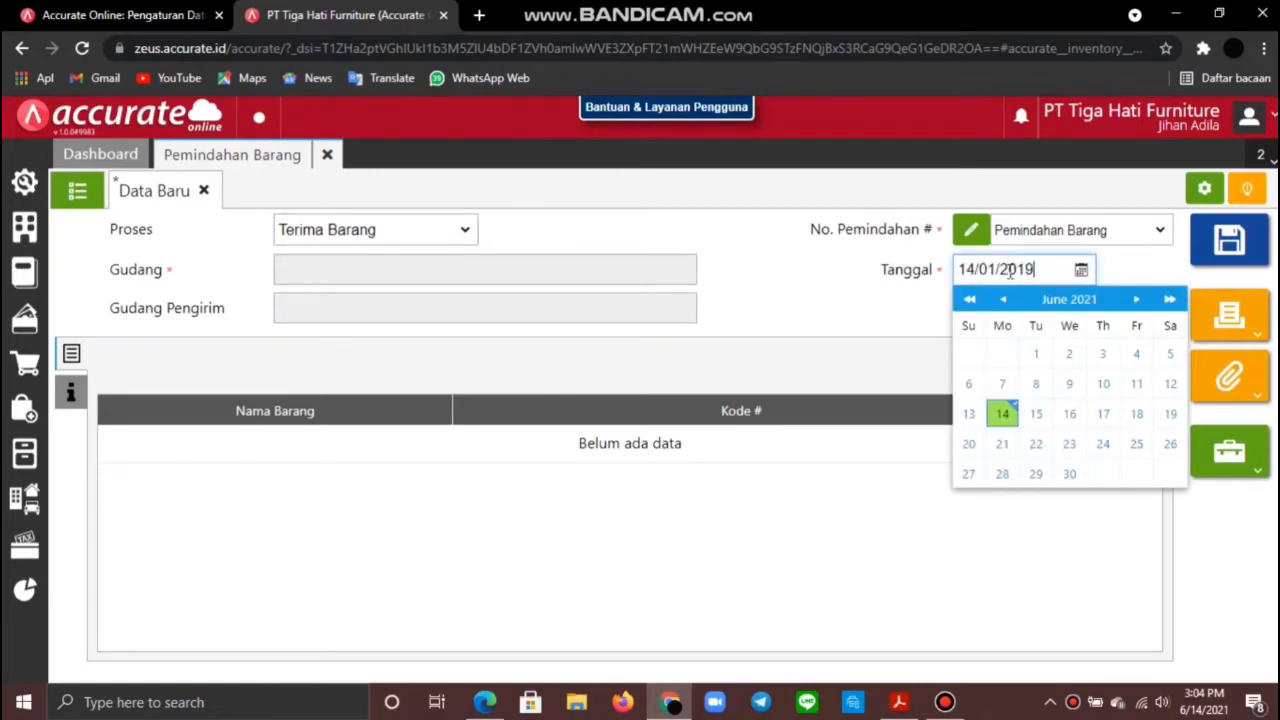
left_click(927, 306)
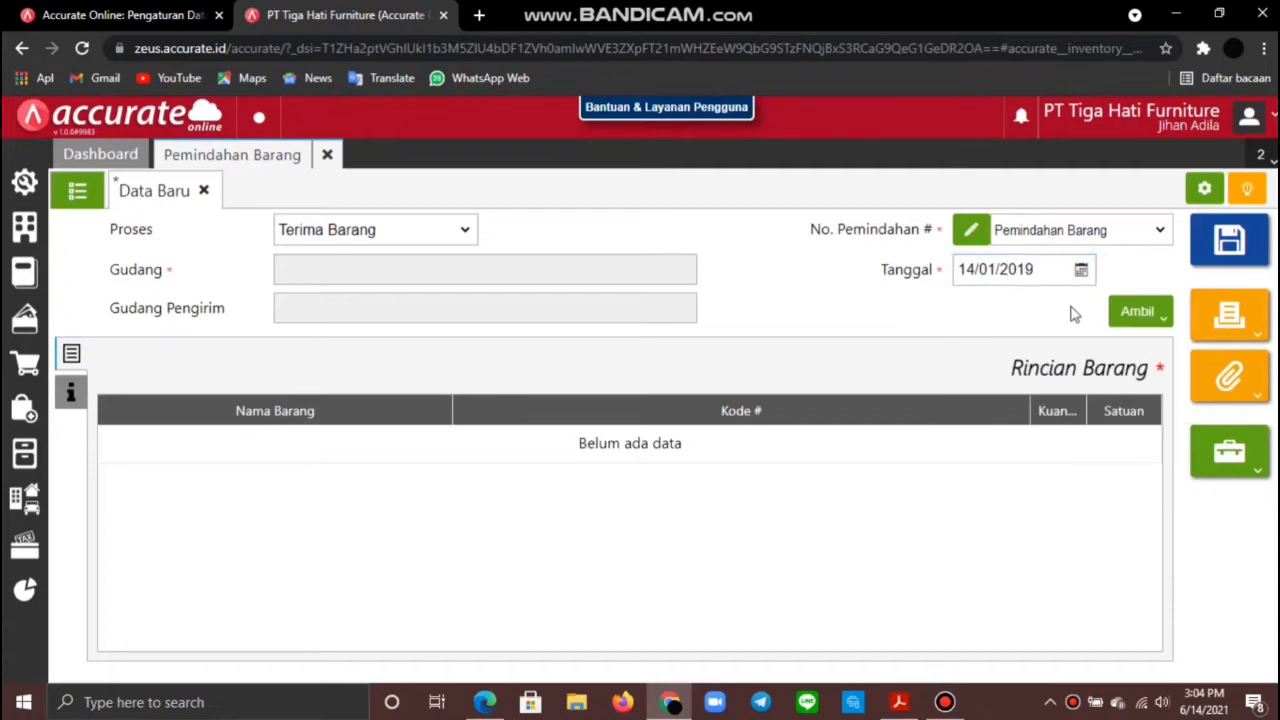
Step: Copy the three items from shipment IT.2019.01.00001 into the transfer and save it
left_click(1150, 311)
left_click(1109, 348)
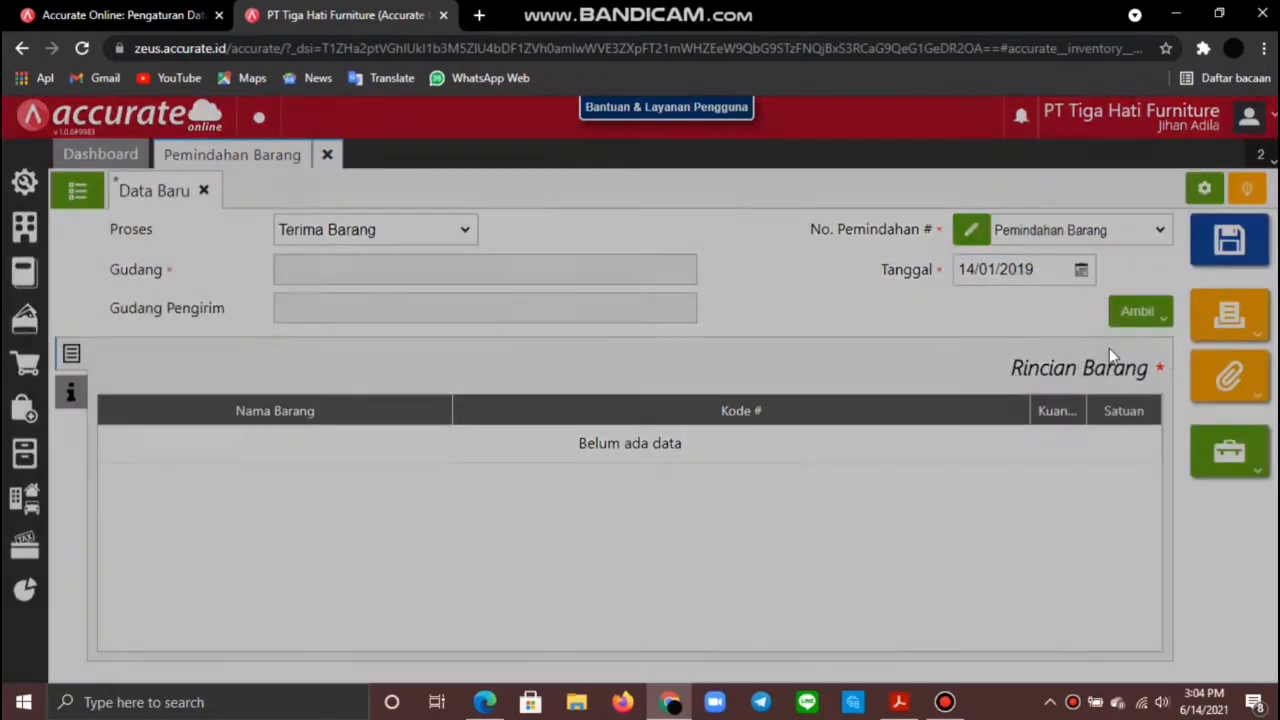
left_click(686, 246)
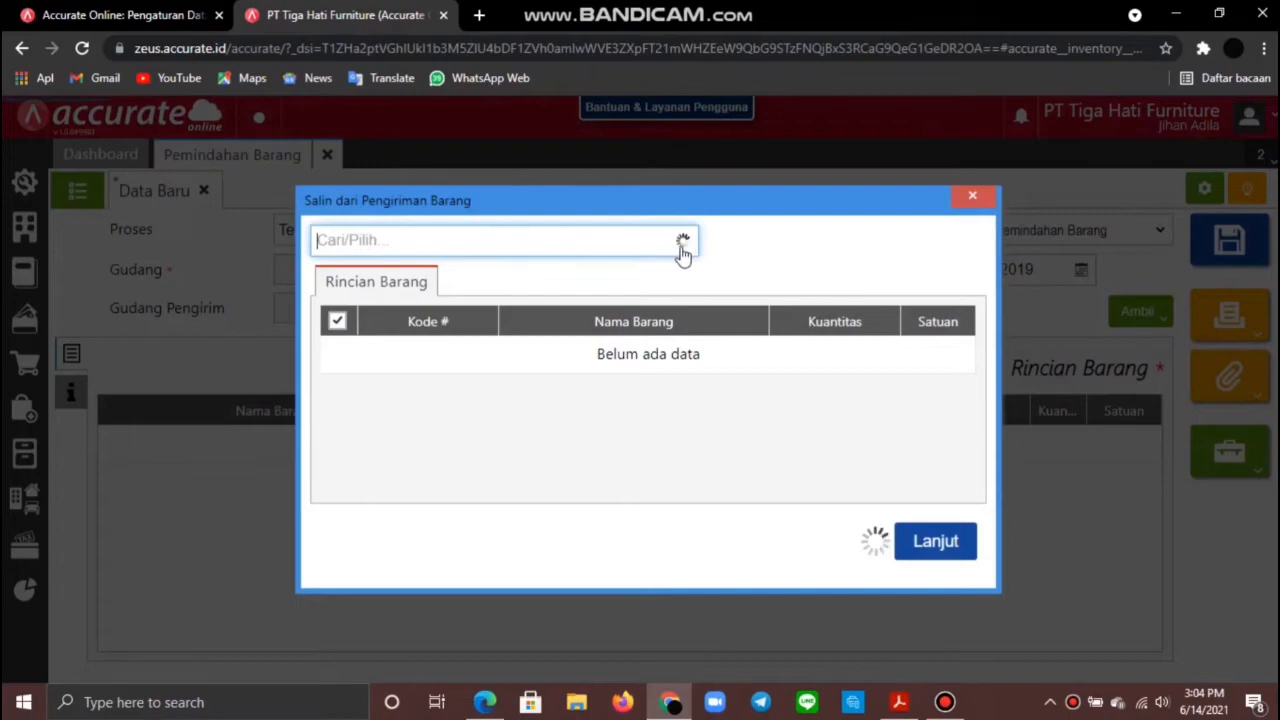
left_click(531, 292)
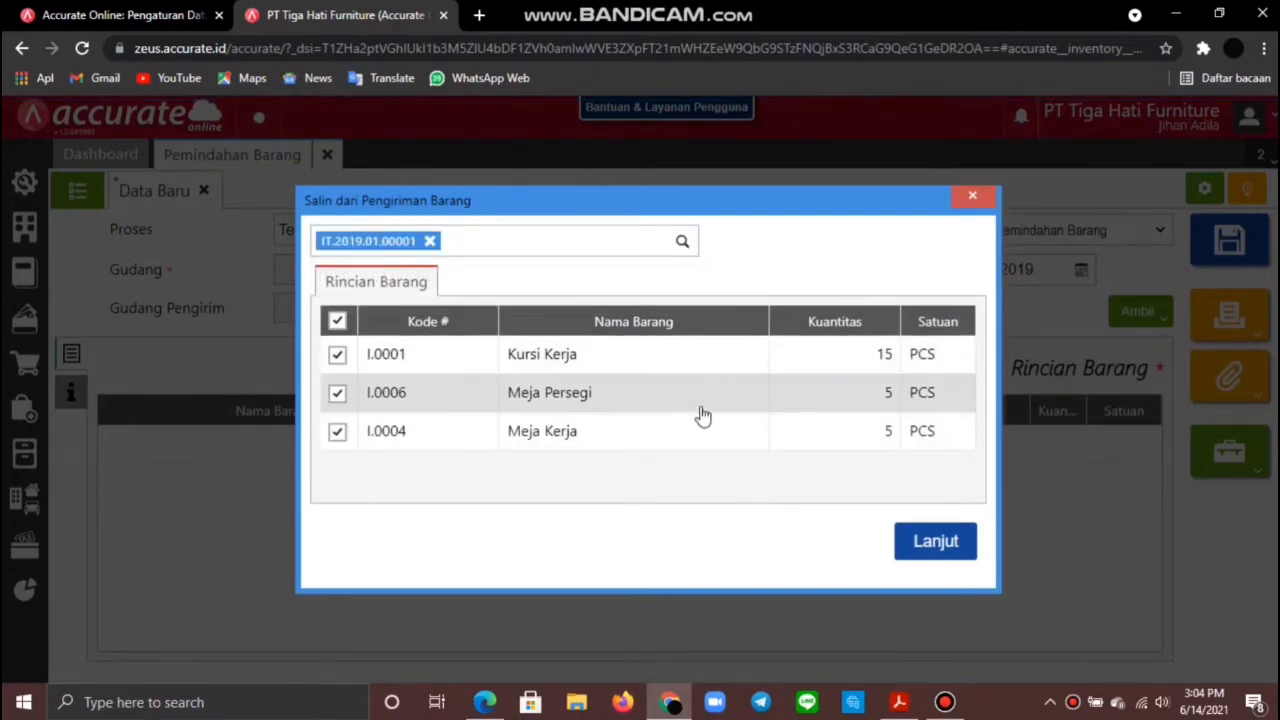
left_click(947, 545)
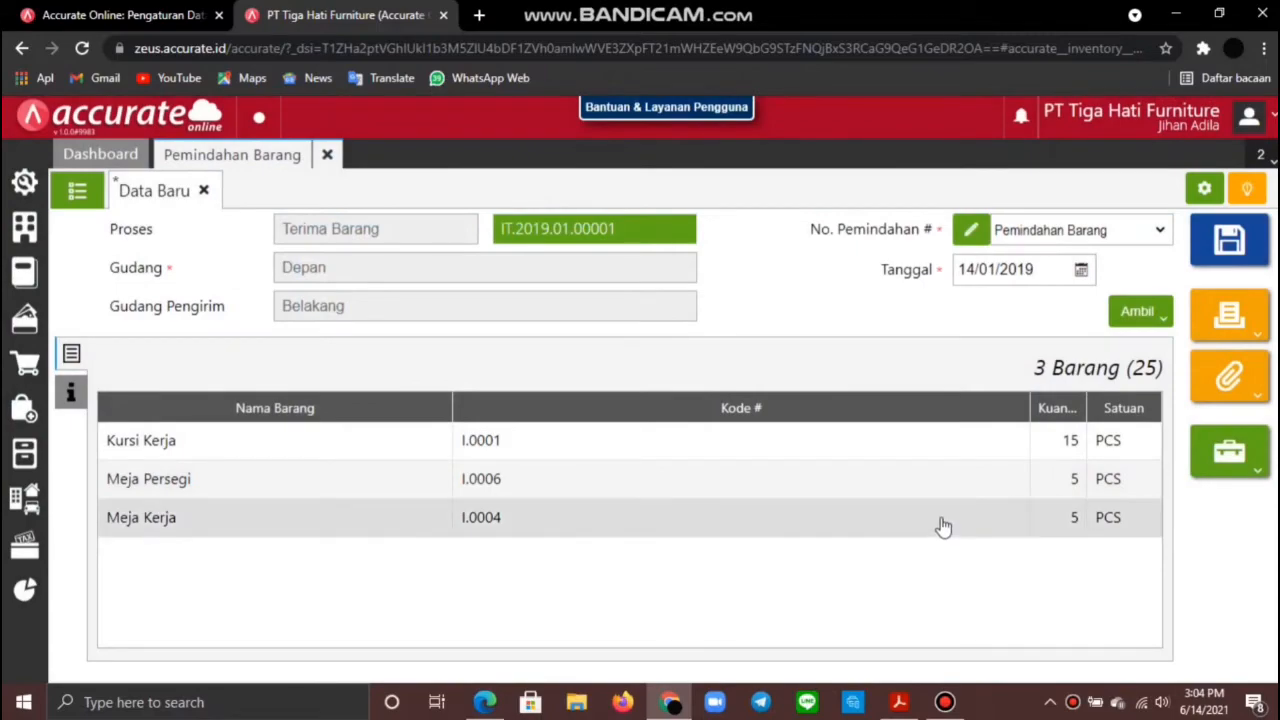
left_click(71, 392)
left_click(70, 390)
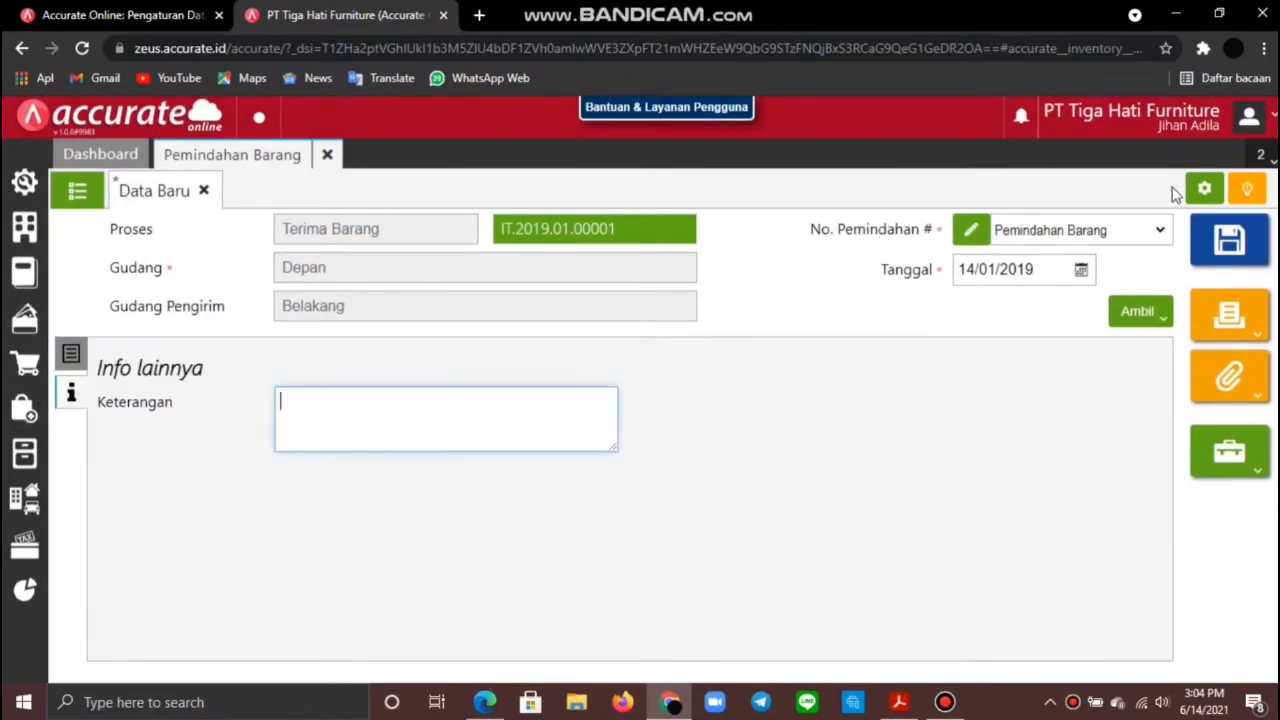
left_click(1225, 243)
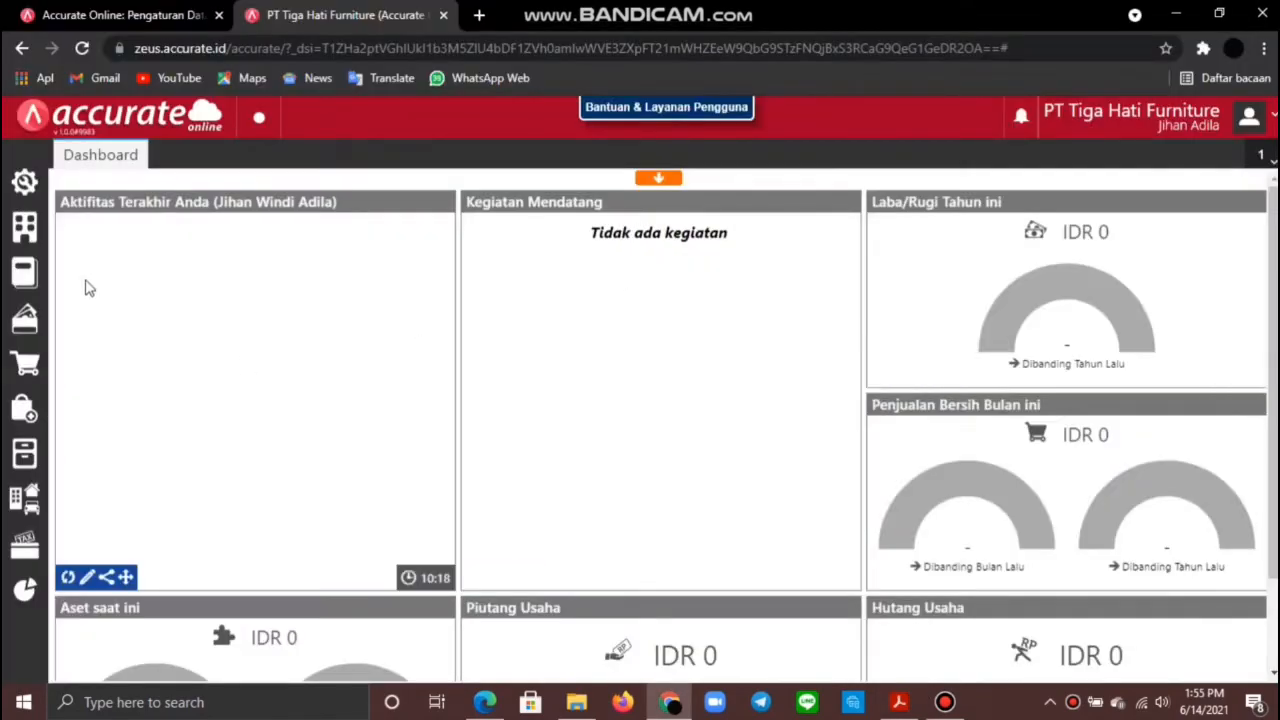
Step: Create a Beban-type account with code 6105 named 'Beban Barang Rusak' and save it
left_click(20, 275)
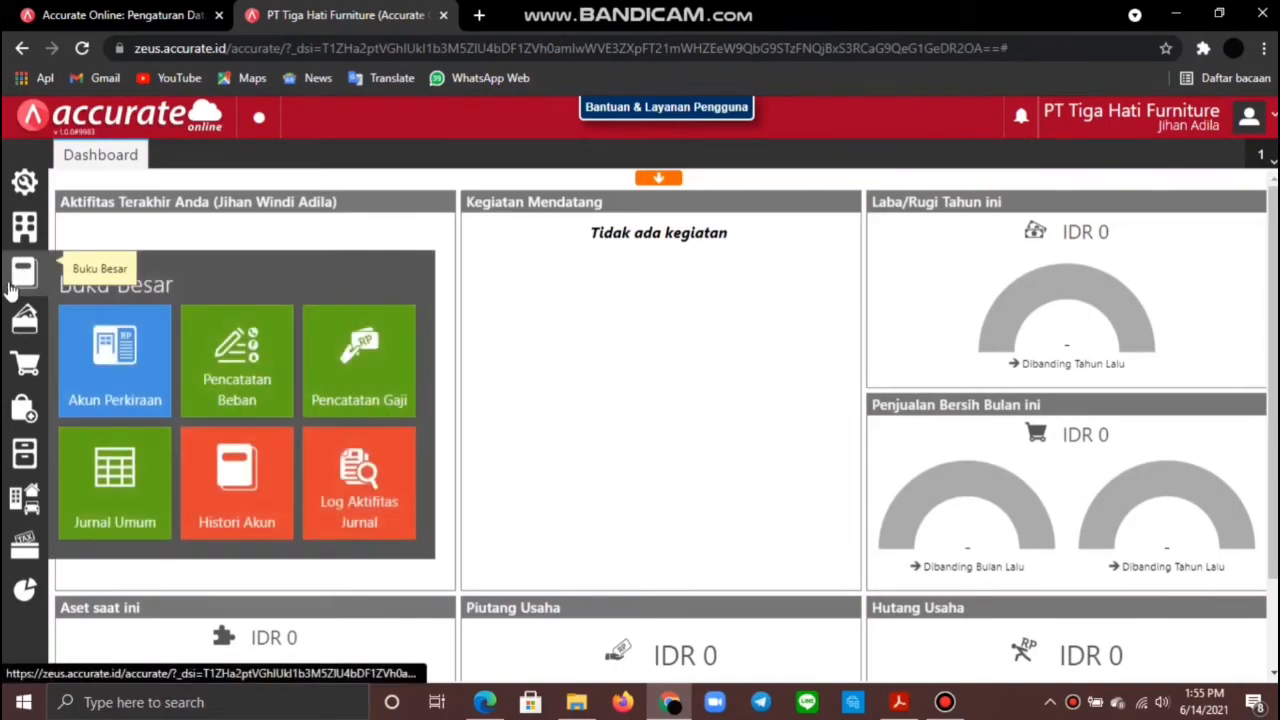
left_click(120, 385)
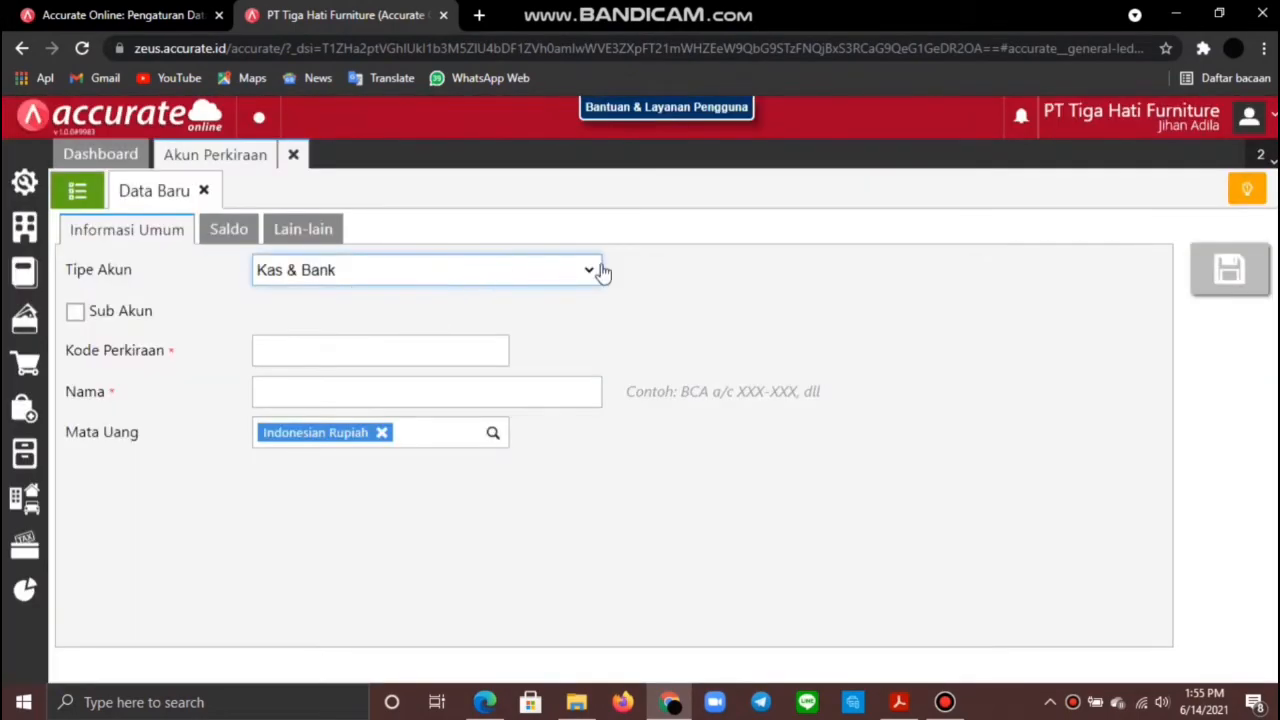
left_click(601, 272)
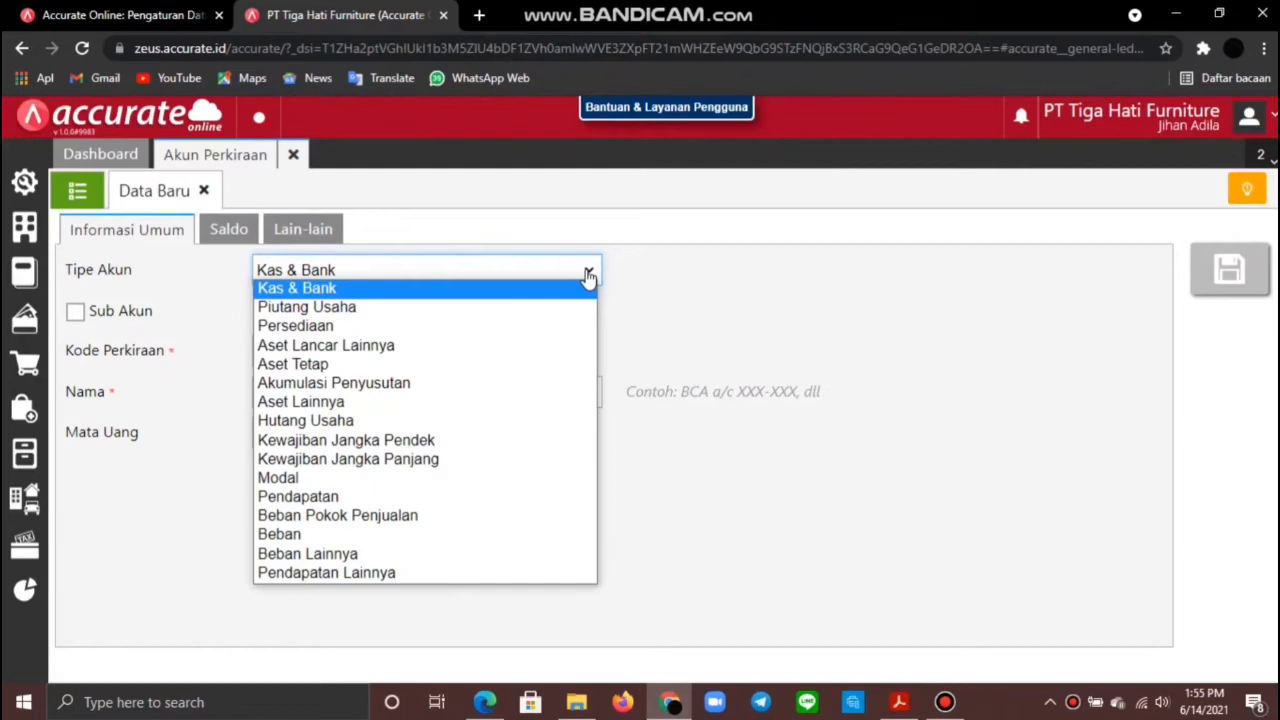
left_click(342, 538)
left_click(362, 347)
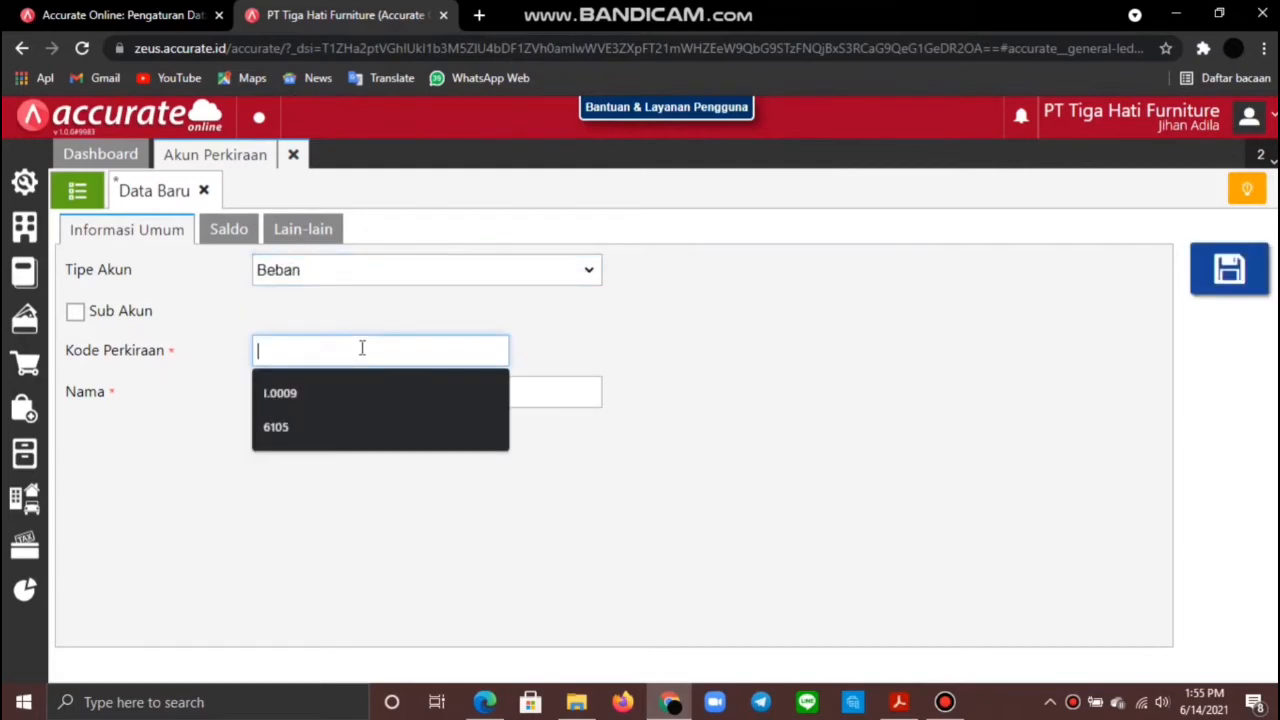
type("6105")
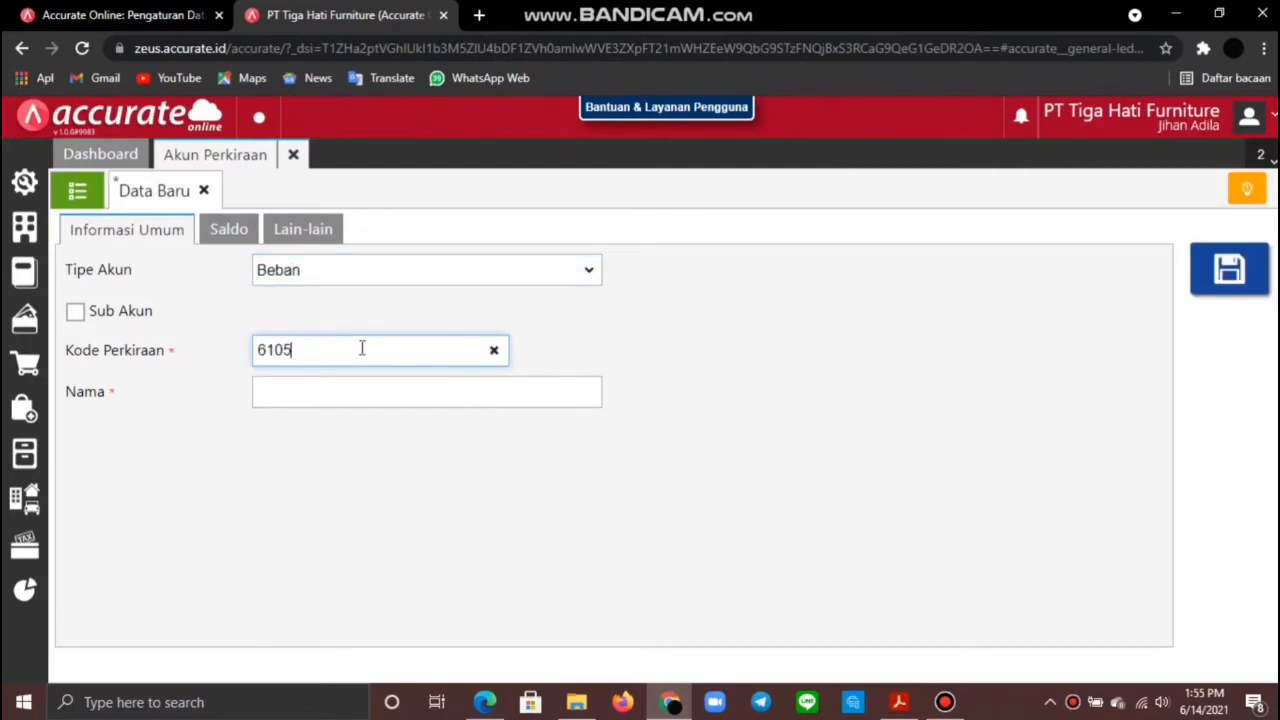
left_click(400, 393)
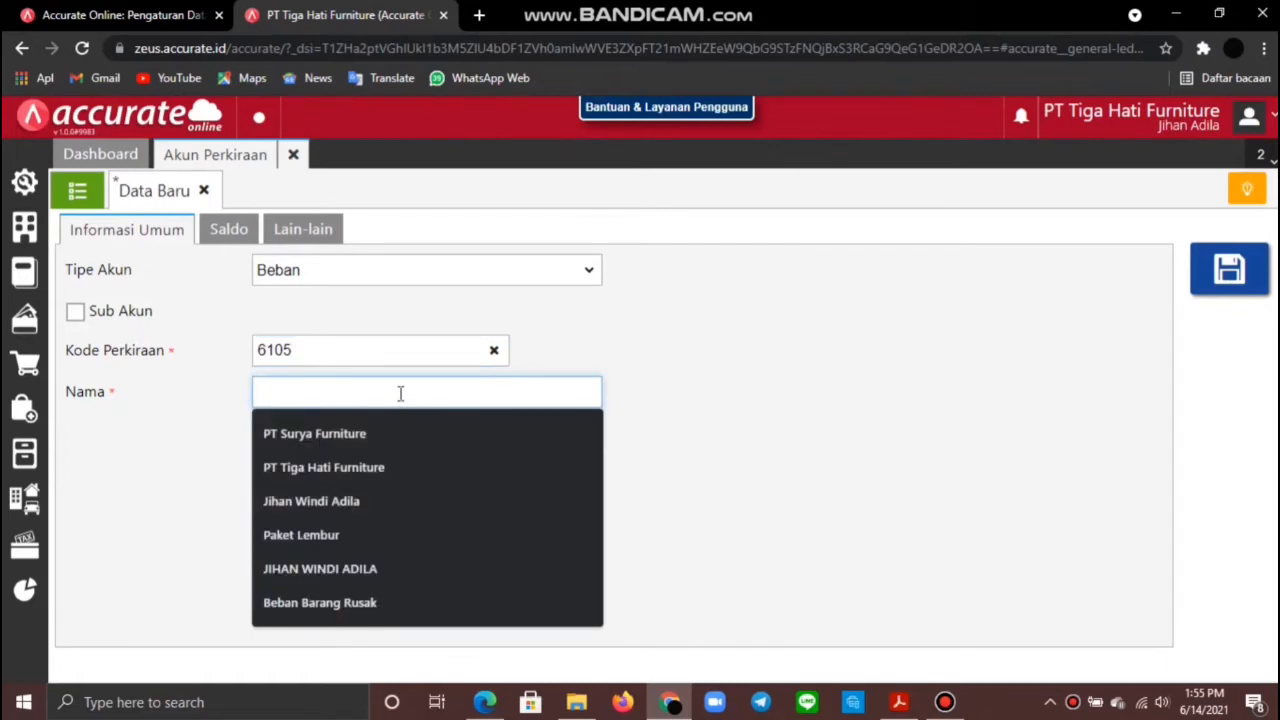
type("Beban Bar")
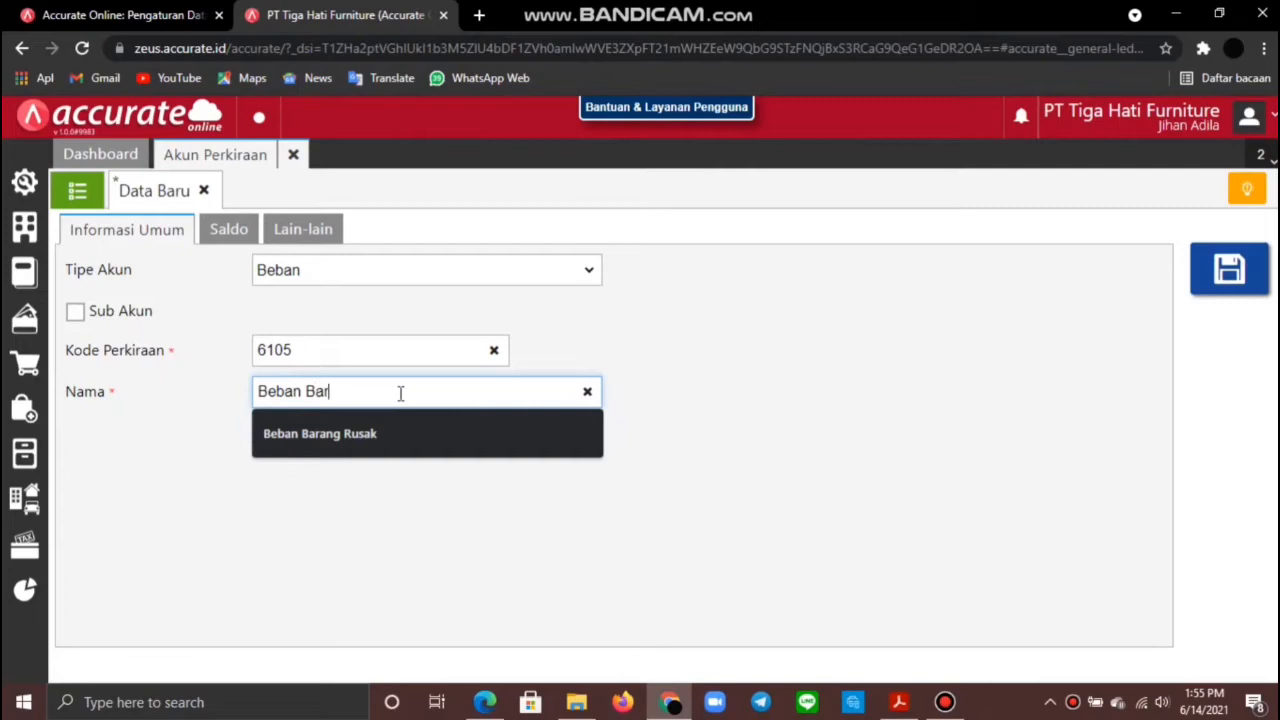
type("ang Rusak")
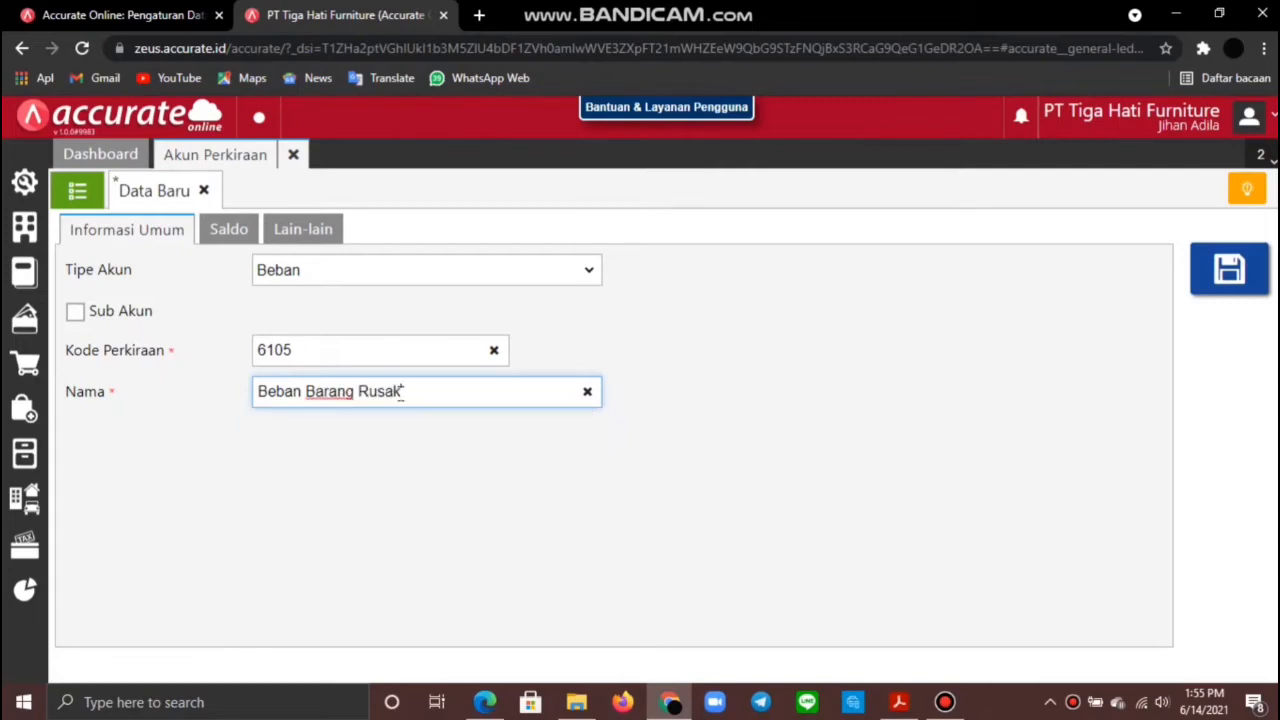
left_click(1231, 270)
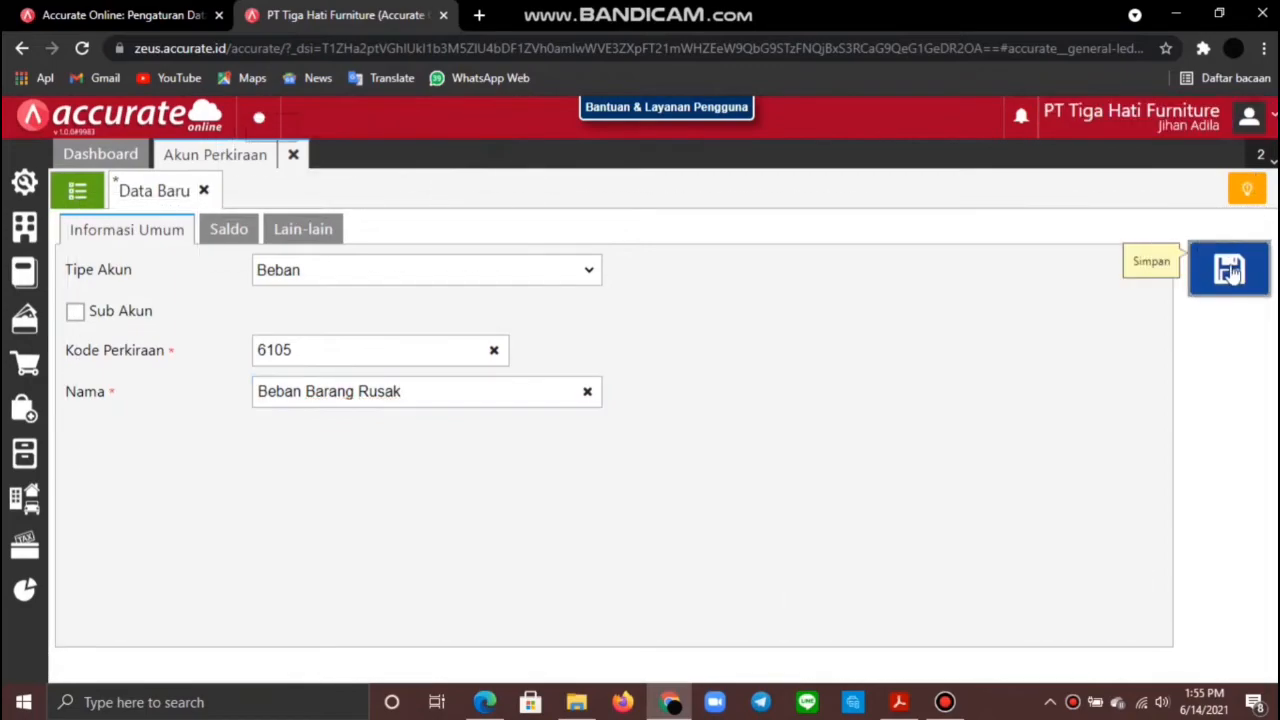
left_click(293, 154)
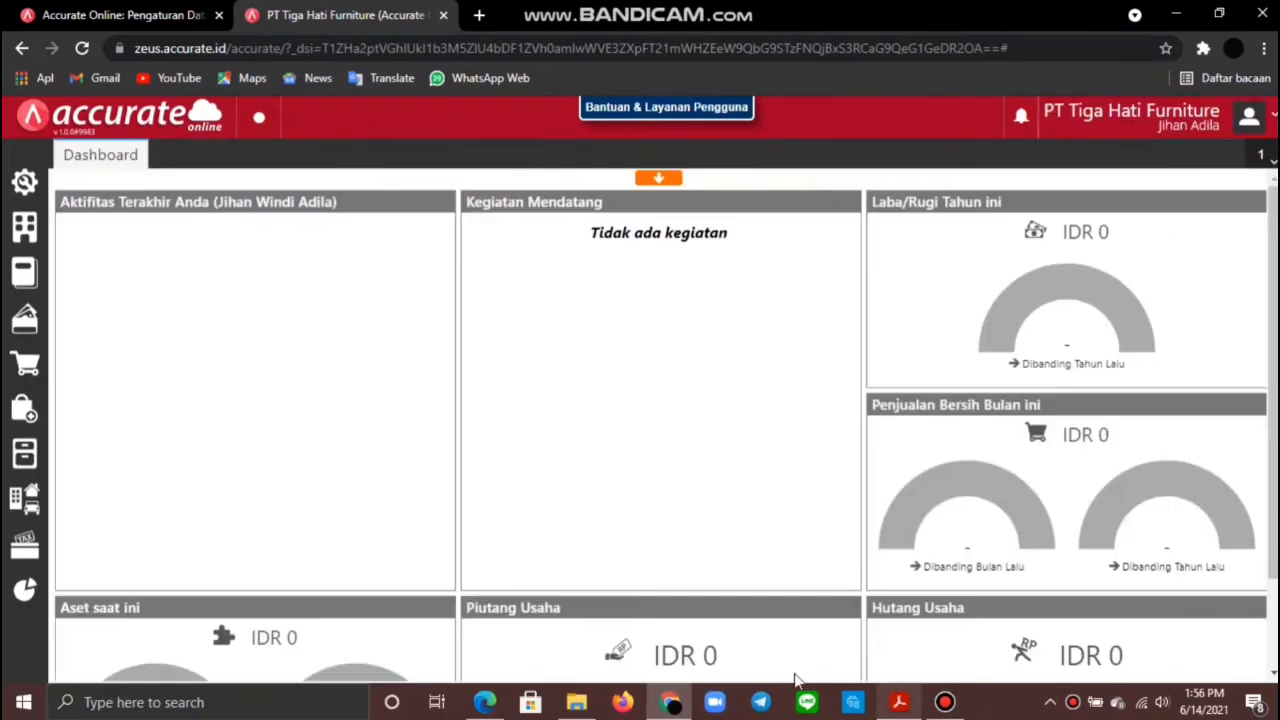
Step: Add Beban Barang Rusak to the inventory Akun Penyesuaian in preferences and save
left_click(25, 181)
left_click(143, 279)
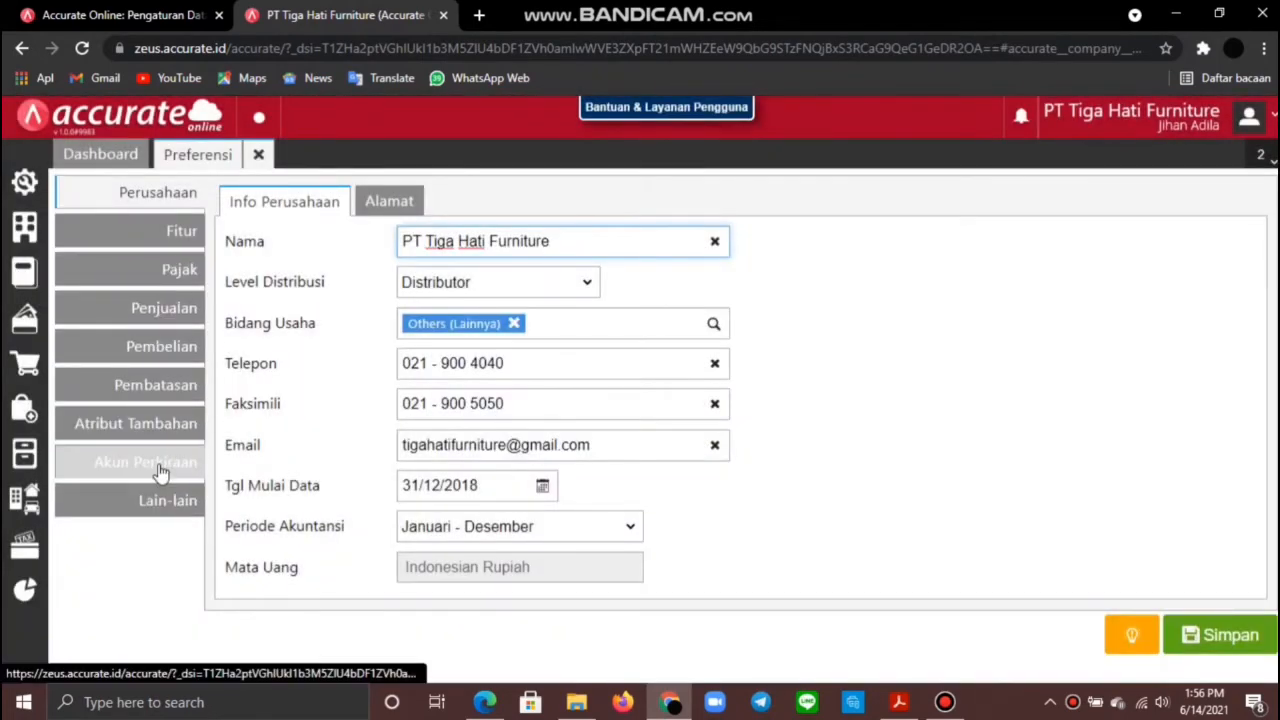
left_click(158, 466)
left_click(630, 210)
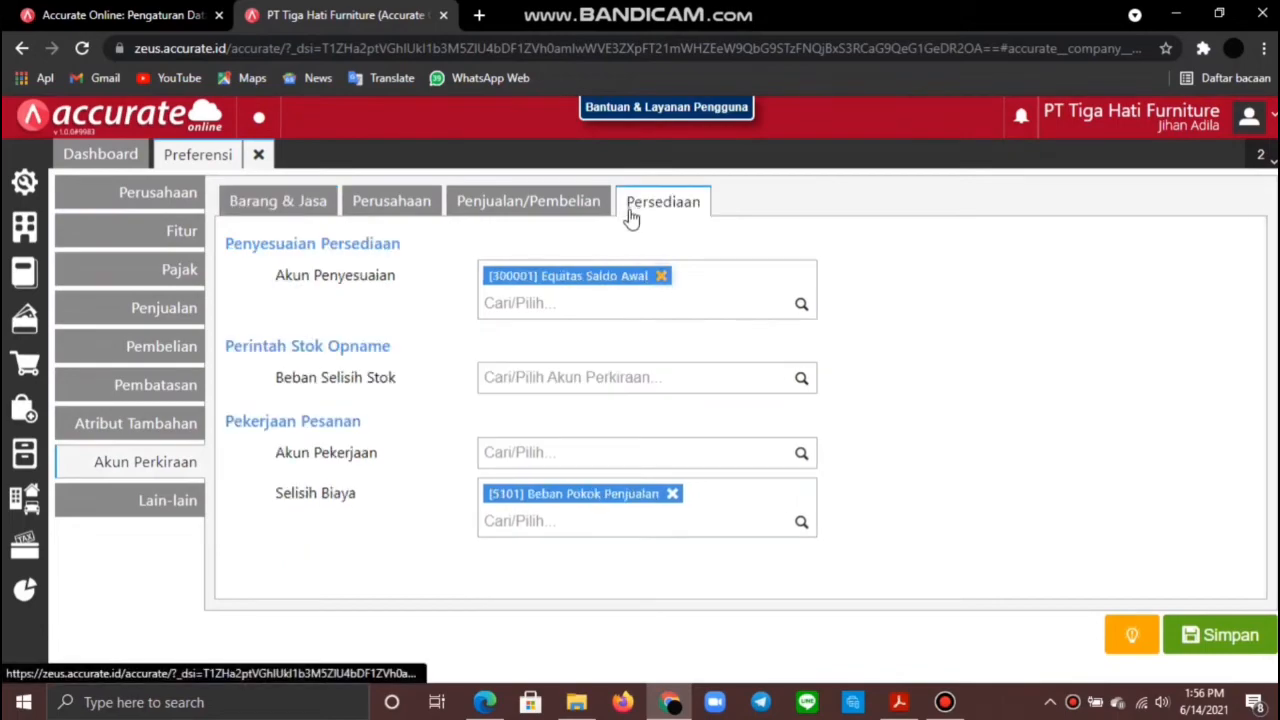
left_click(776, 303)
type("beba")
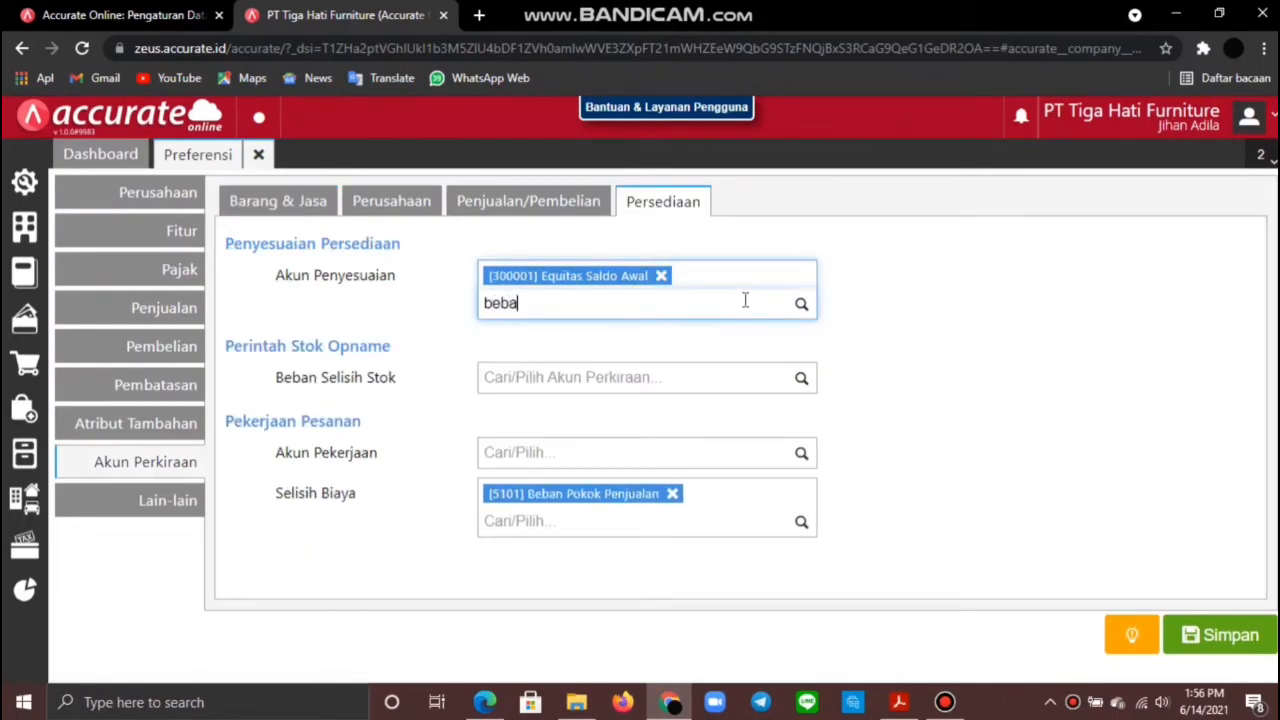
type("n ")
type("ba")
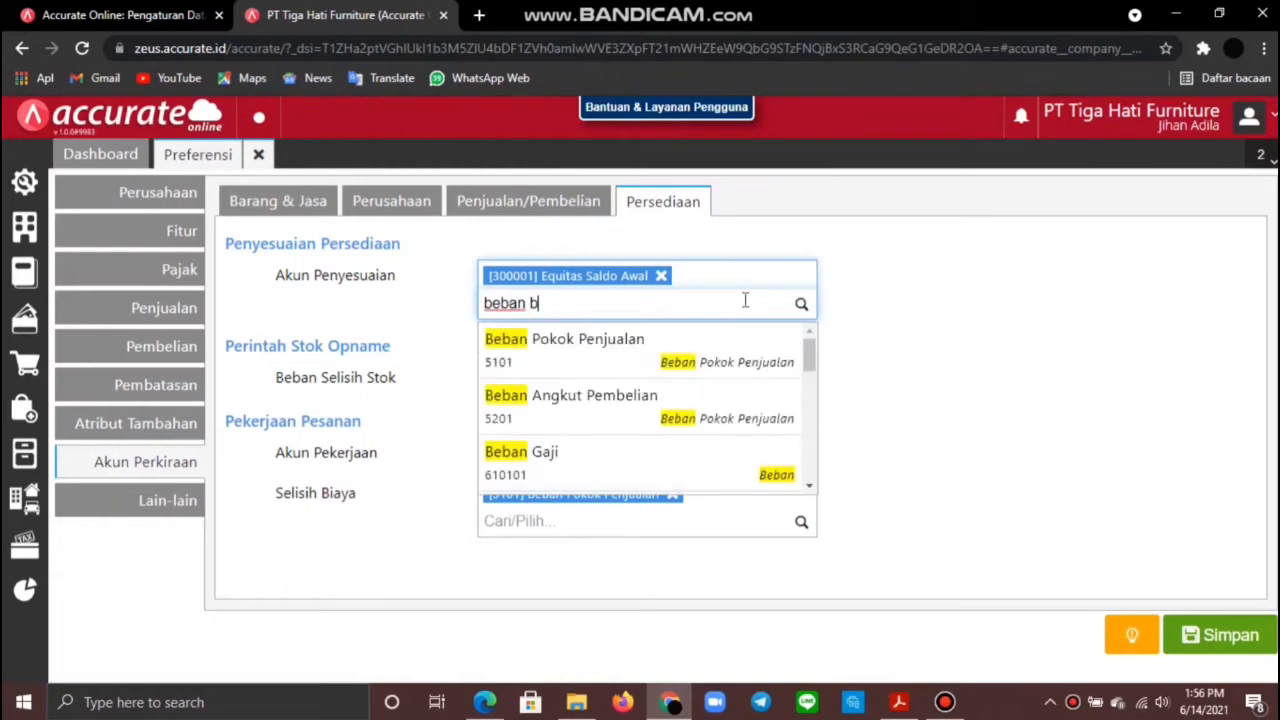
type("rang")
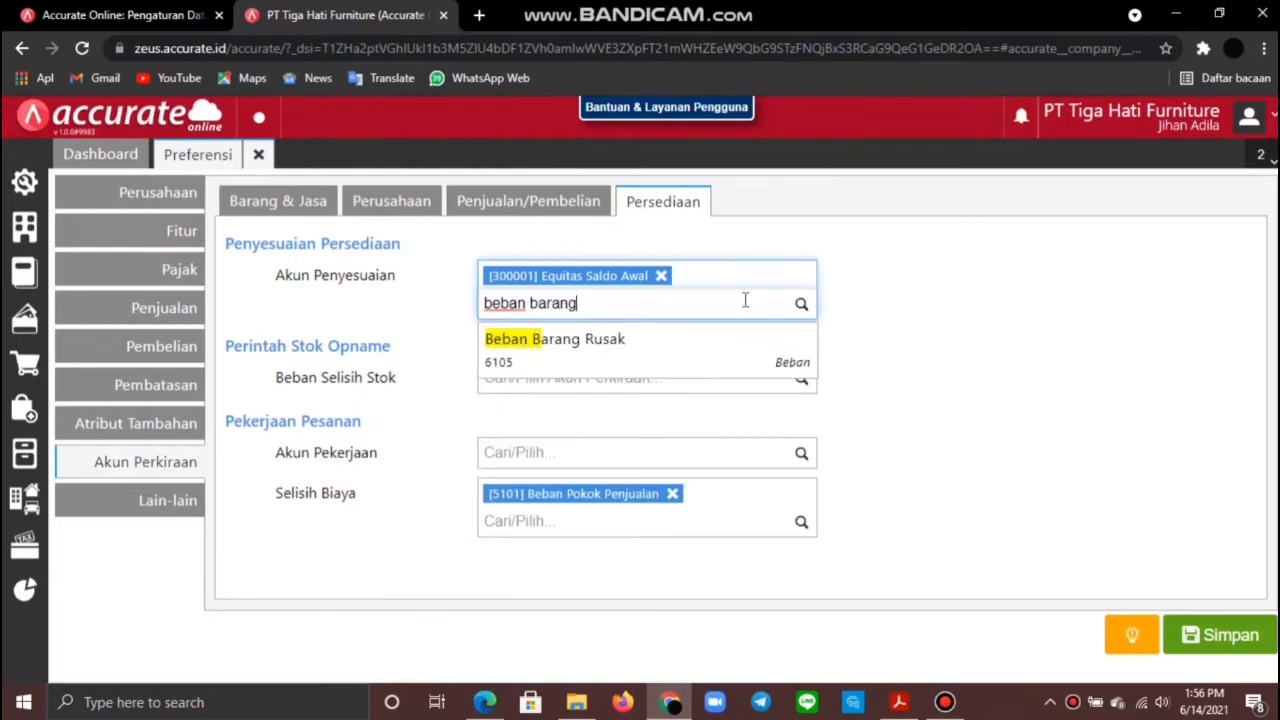
left_click(758, 345)
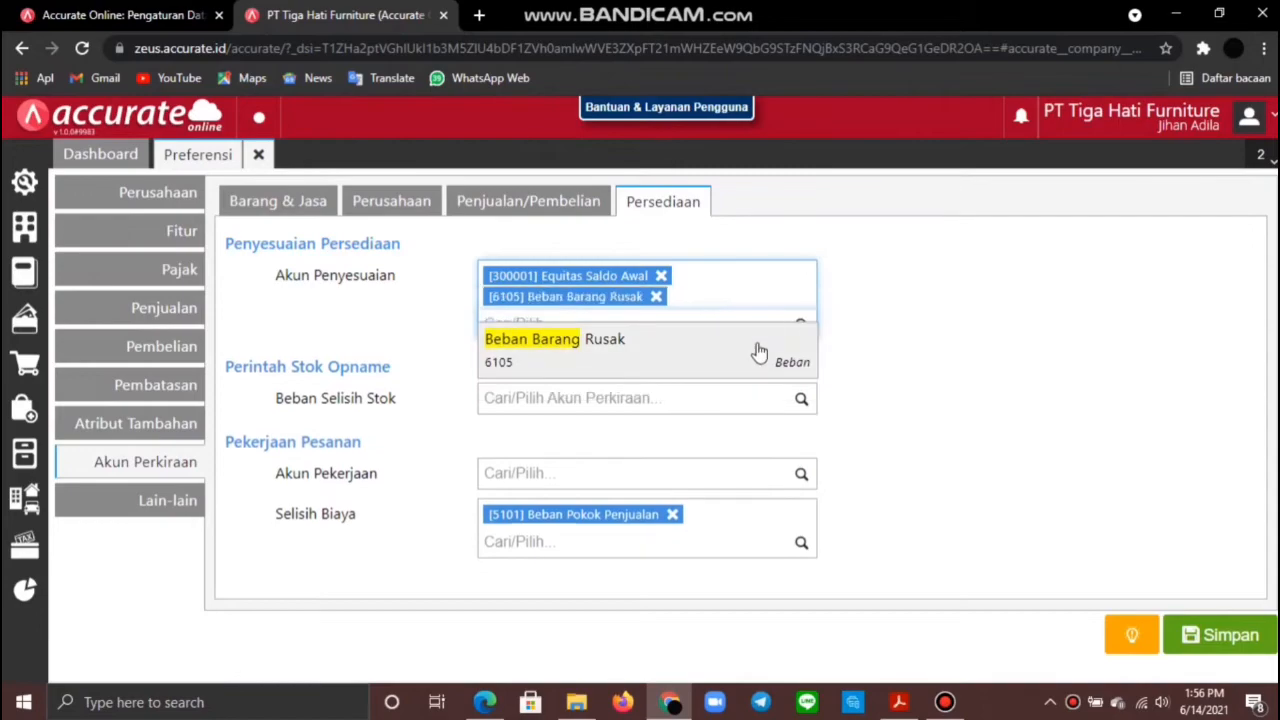
left_click(1246, 641)
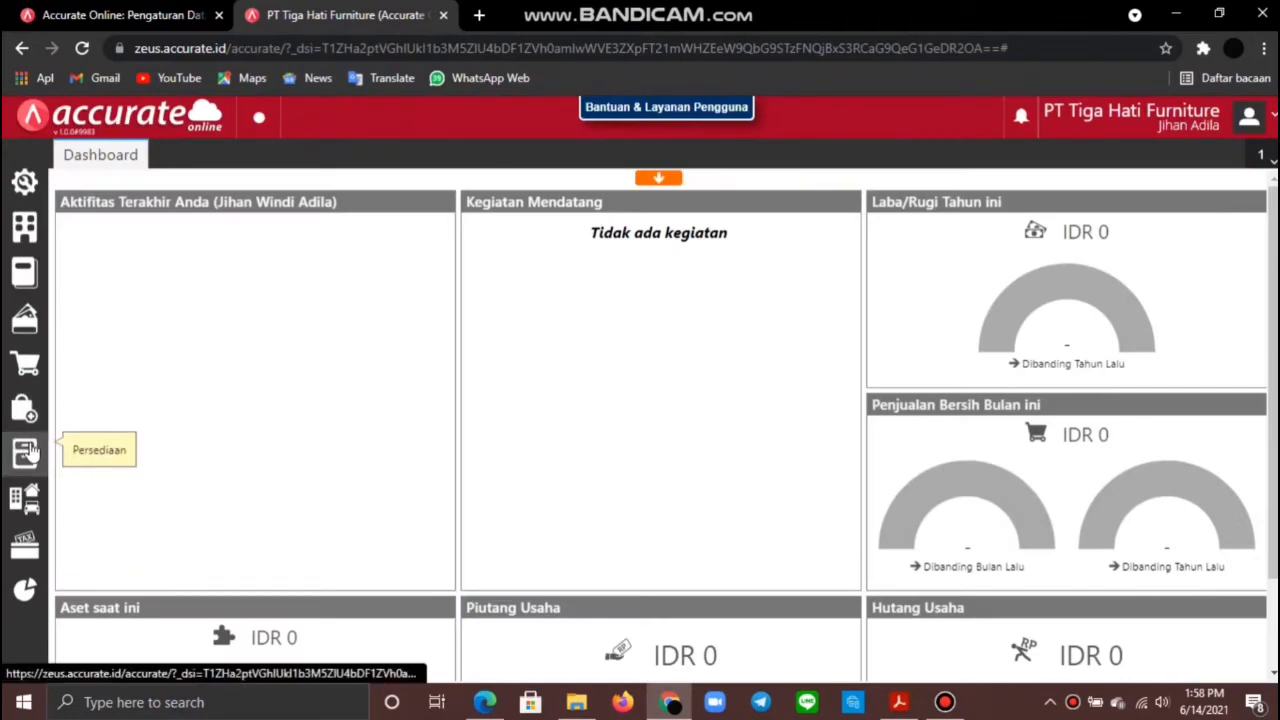
left_click(25, 452)
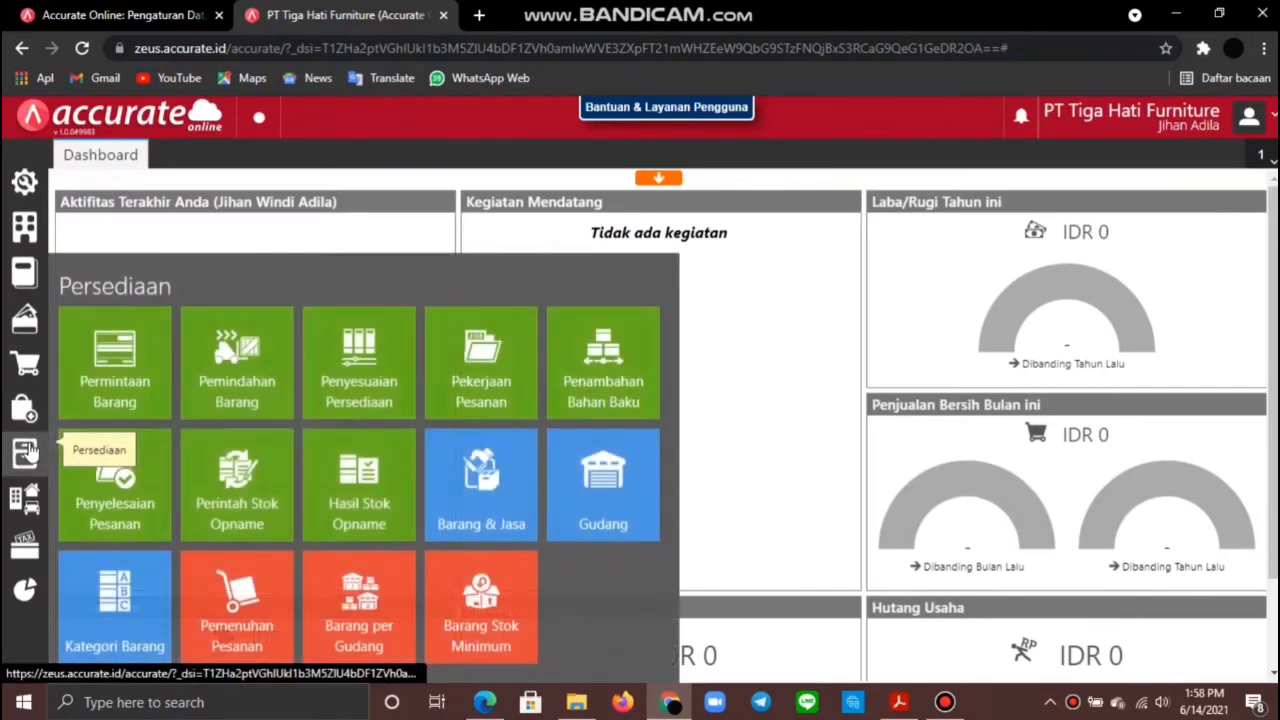
Step: Start an inventory adjustment dated the 17th that reduces Kursi Bar stock
left_click(362, 384)
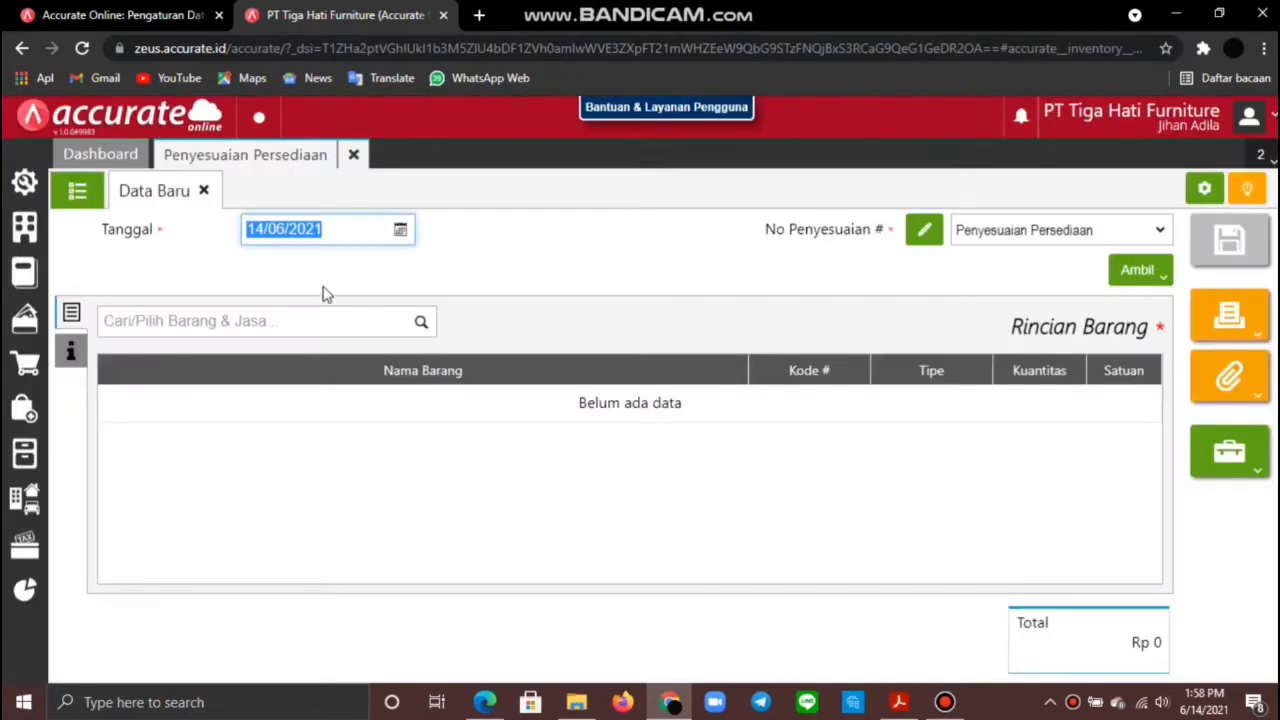
type("17")
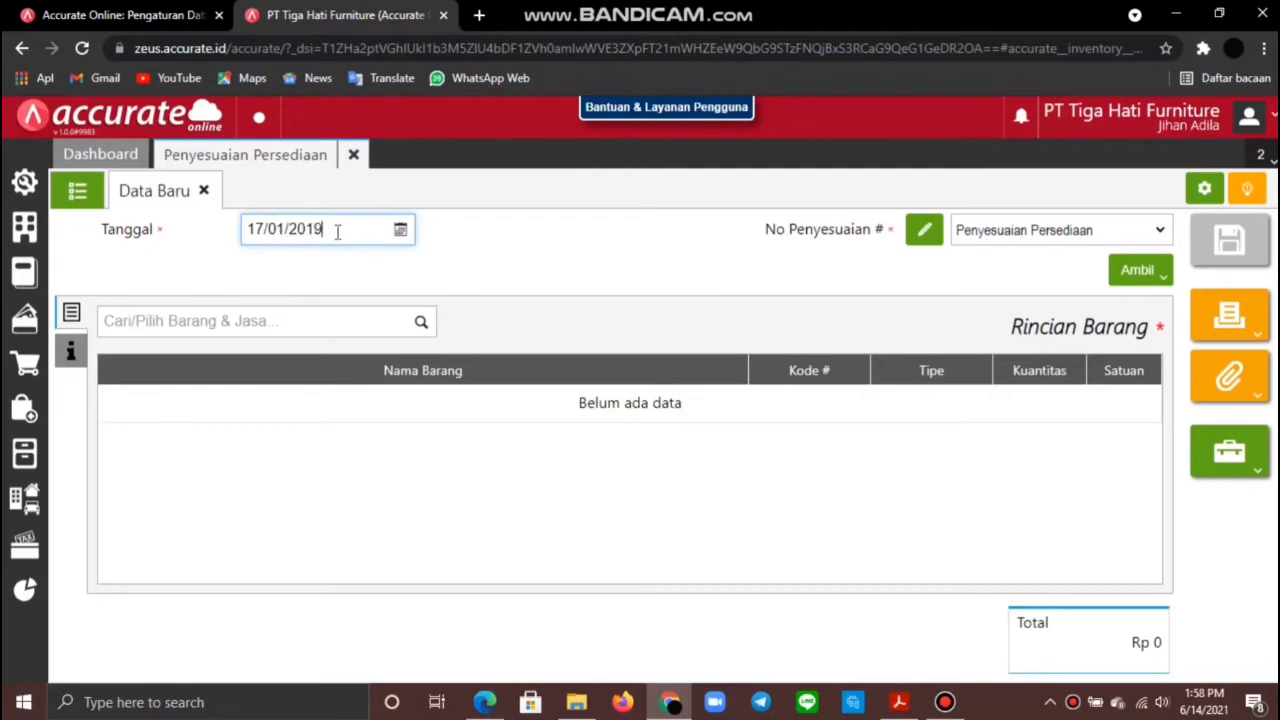
left_click(331, 320)
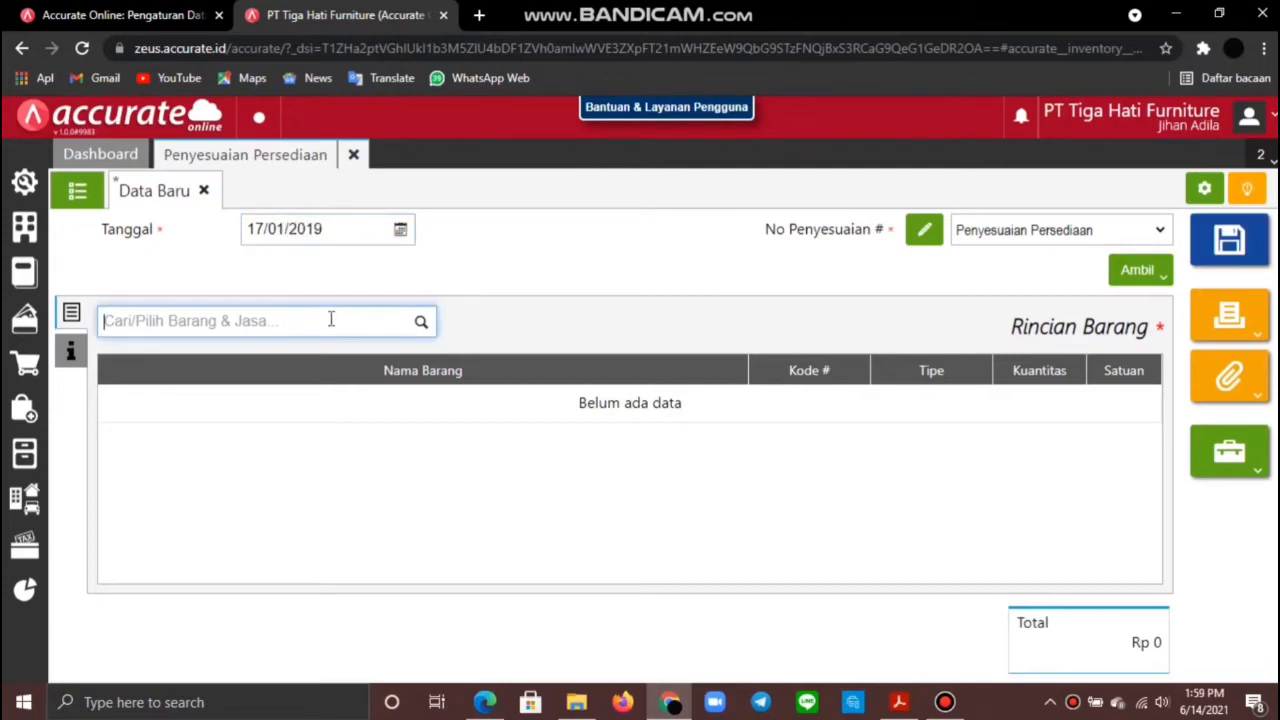
type("kursi b")
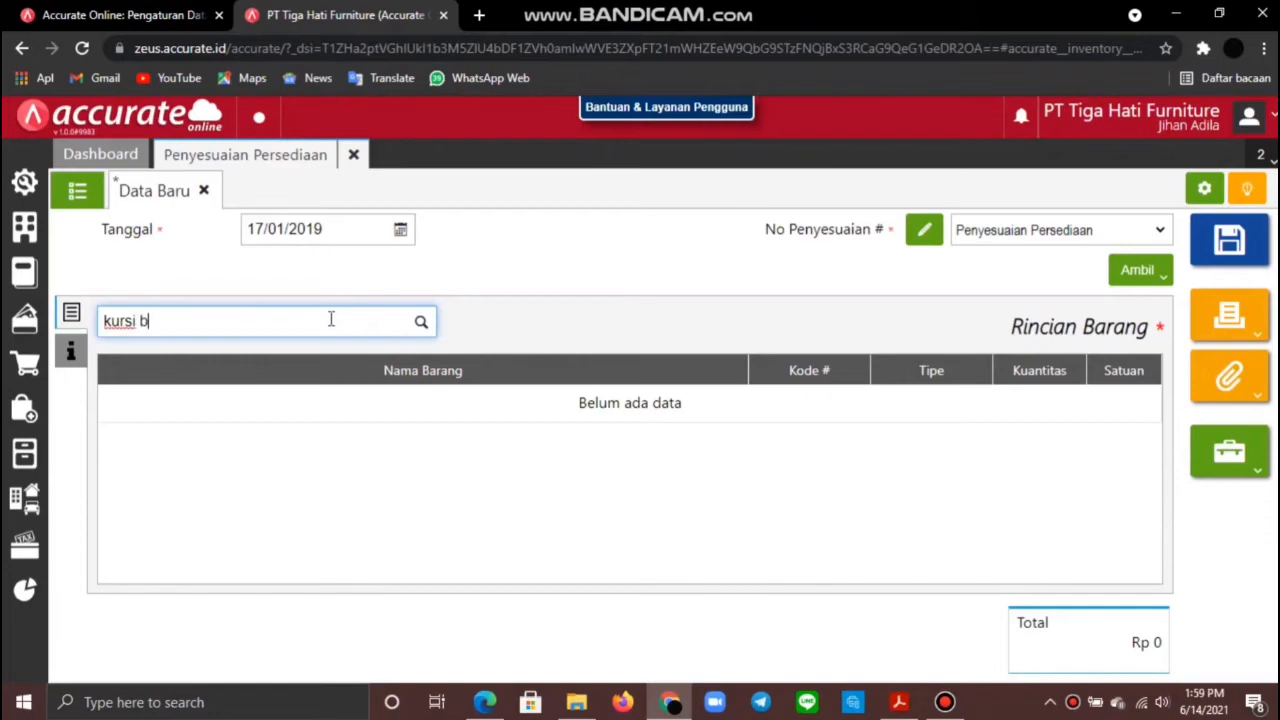
left_click(320, 362)
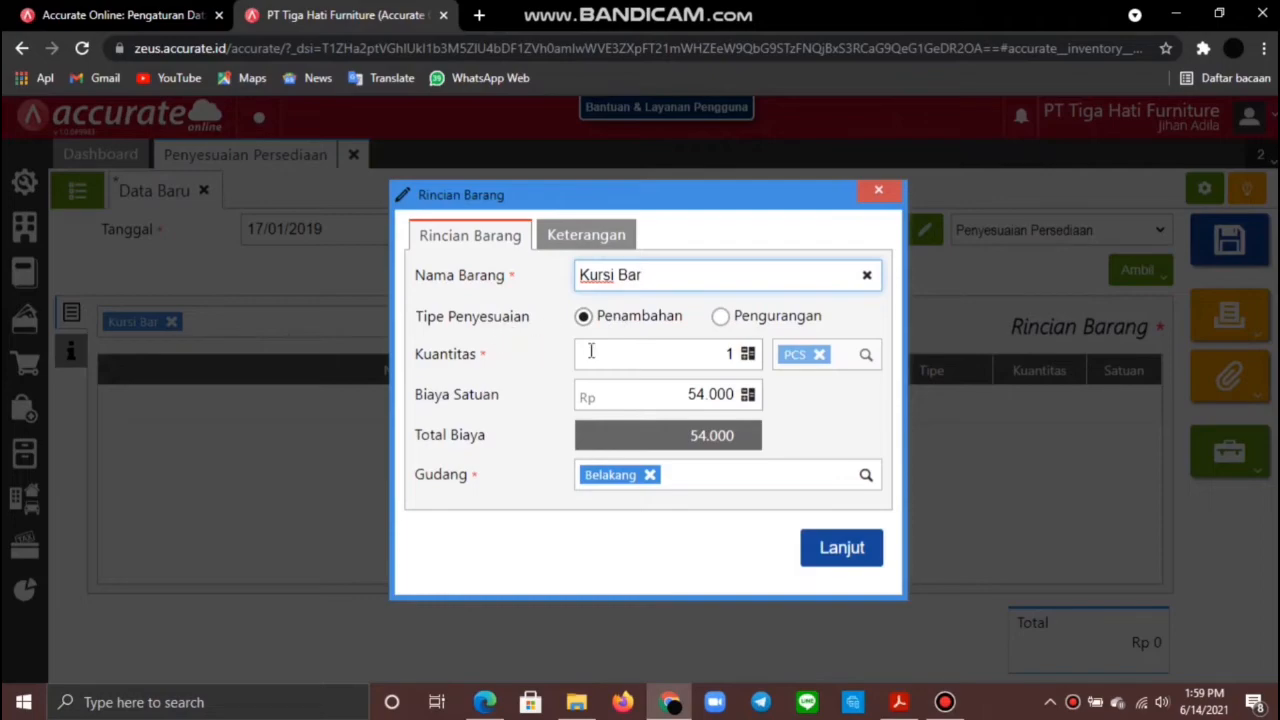
left_click(720, 316)
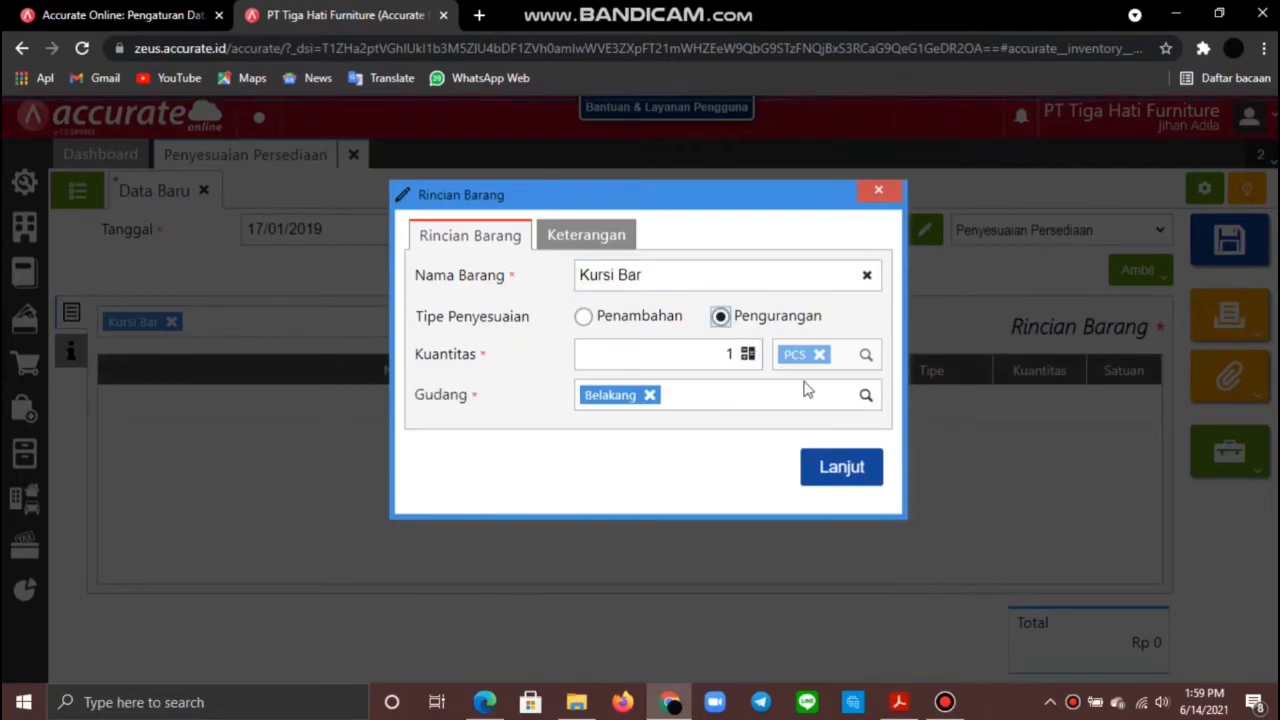
left_click(852, 469)
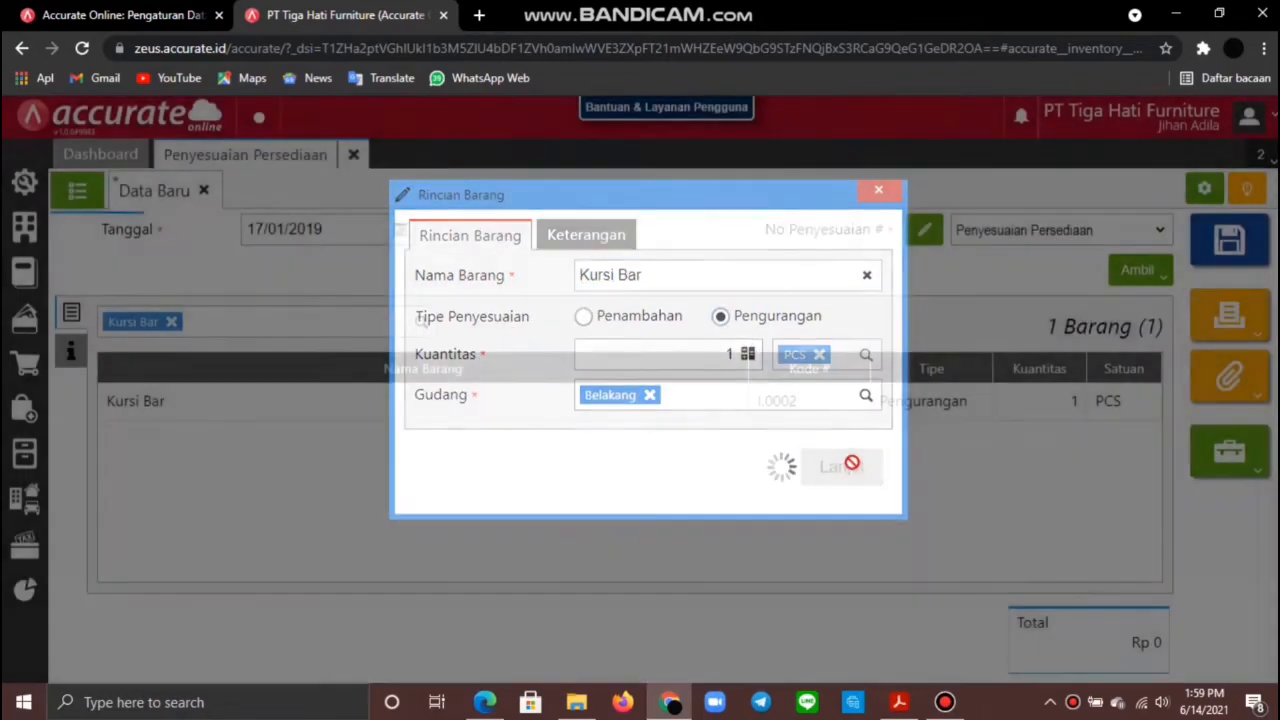
Step: Replace Equitas Saldo Awal with [6105] Beban Barang Rusak as adjustment account and save
left_click(73, 356)
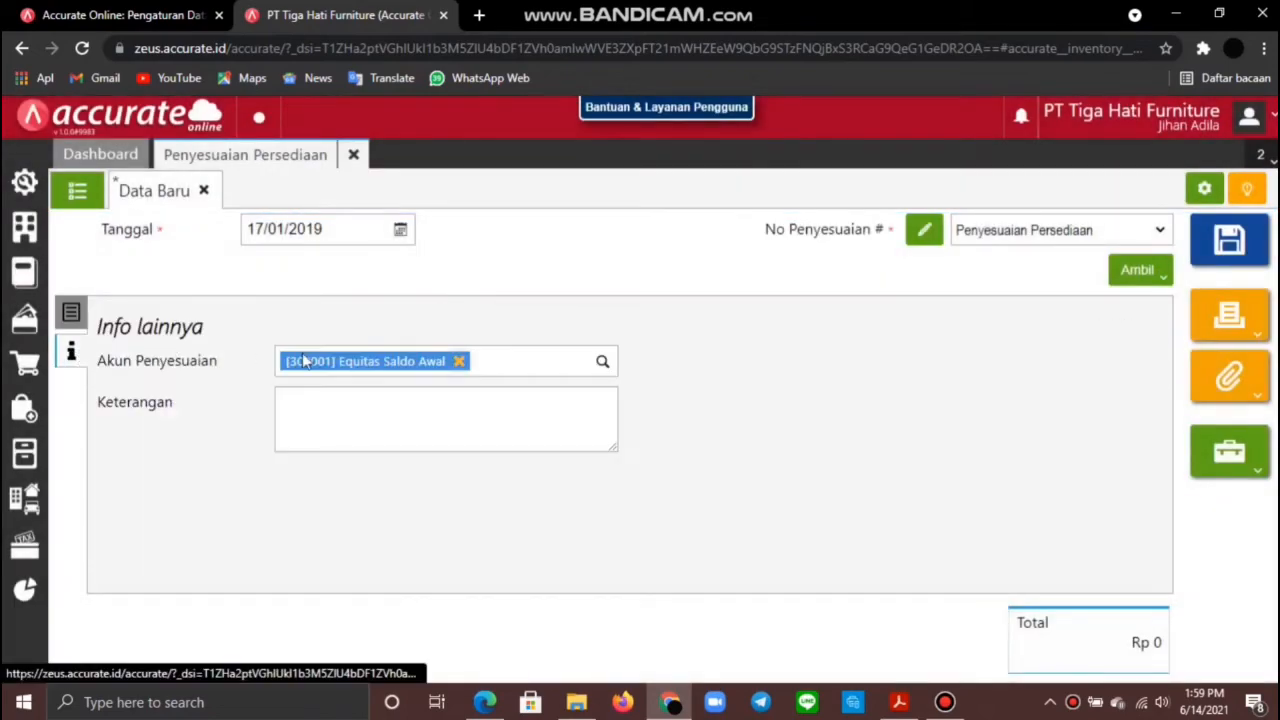
left_click(460, 362)
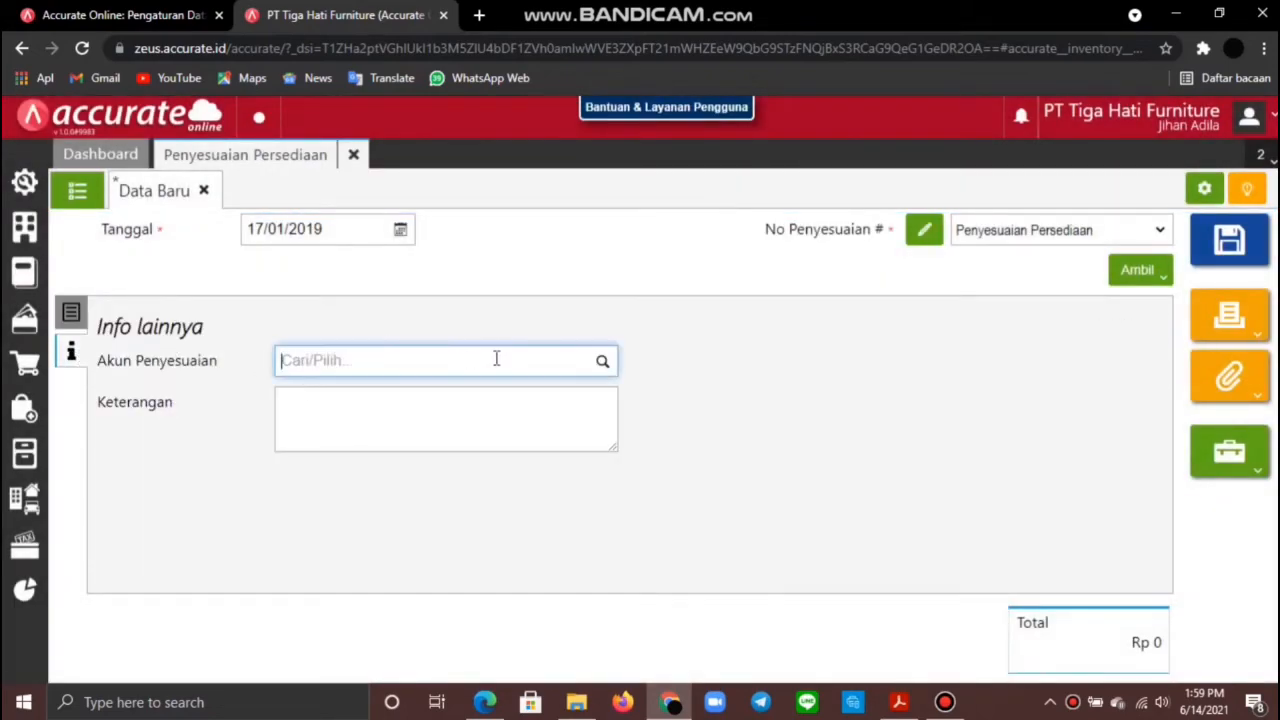
type("b")
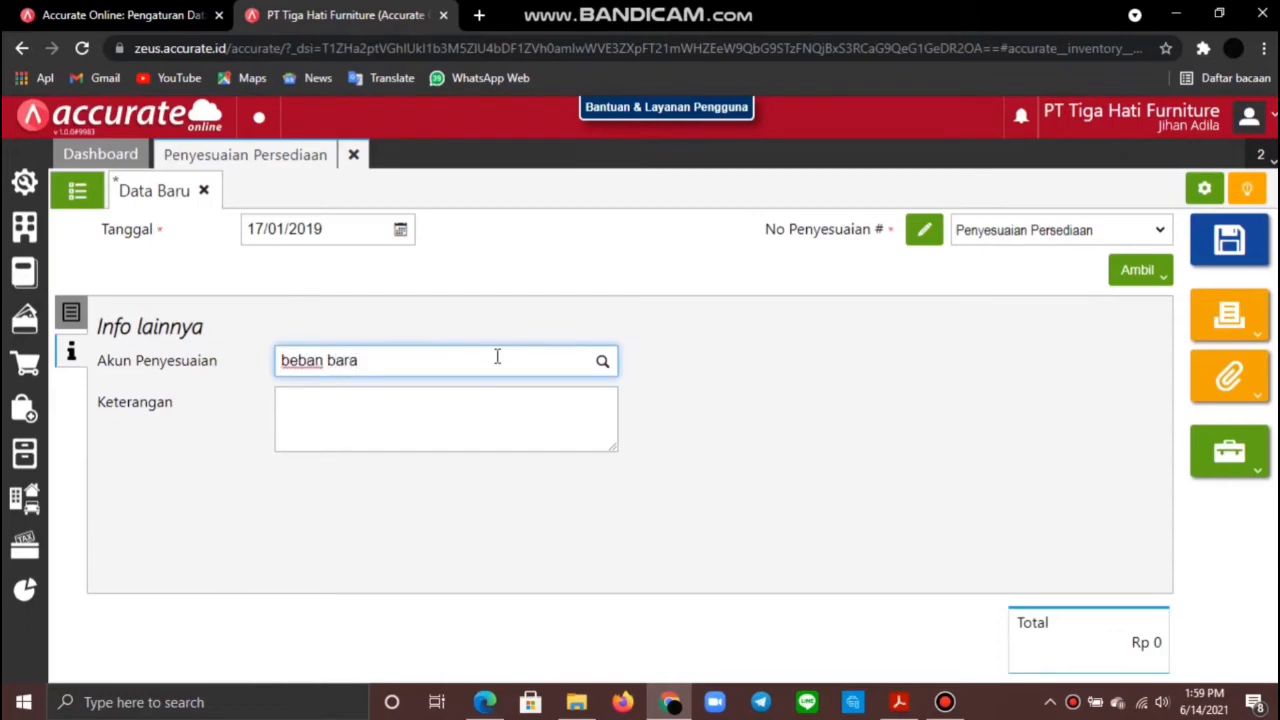
type("eban bara")
left_click(494, 405)
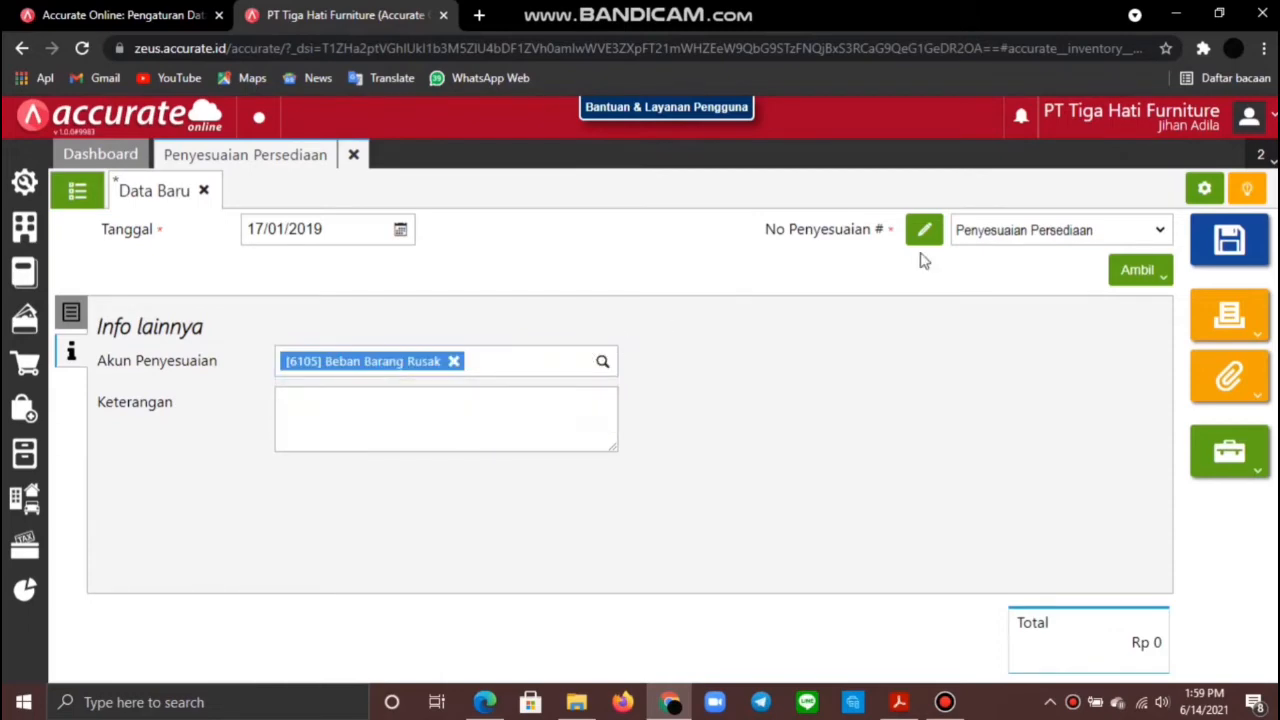
left_click(71, 313)
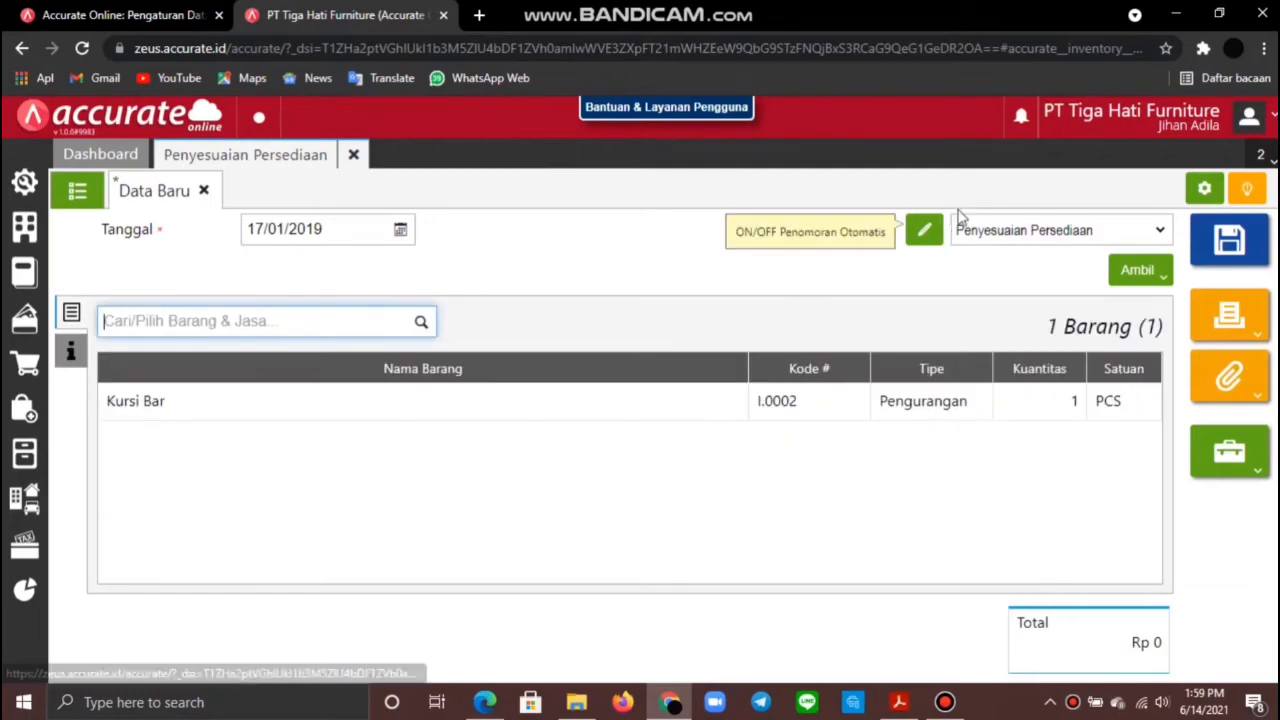
left_click(1230, 247)
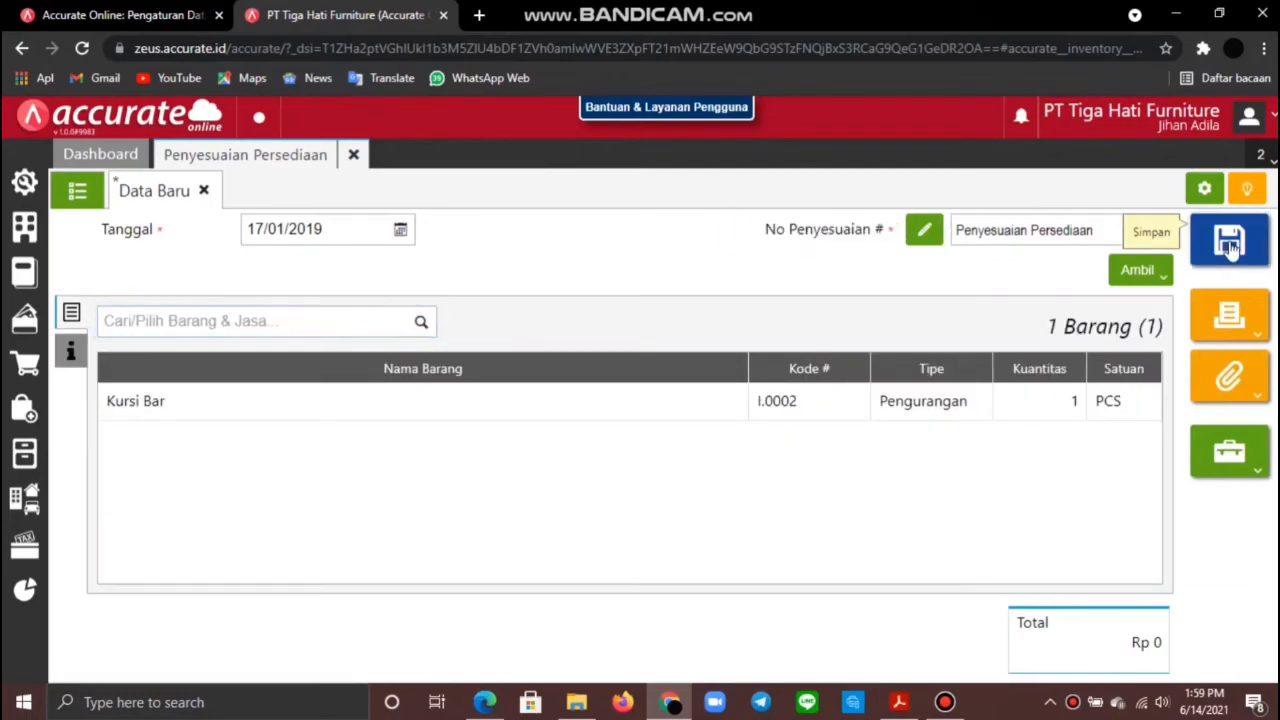
key("alt+Tab")
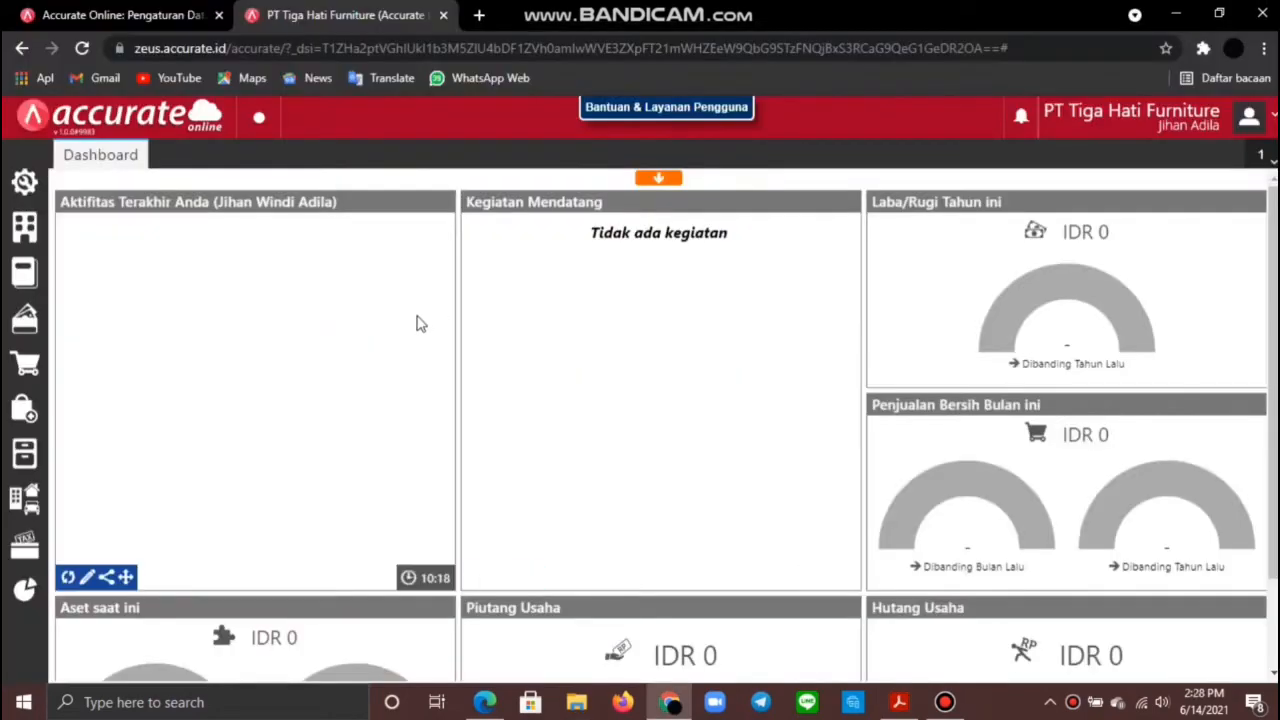
Step: Start a price/discount adjustment for the Umum category effective 01/02/2019
left_click(25, 363)
left_click(122, 582)
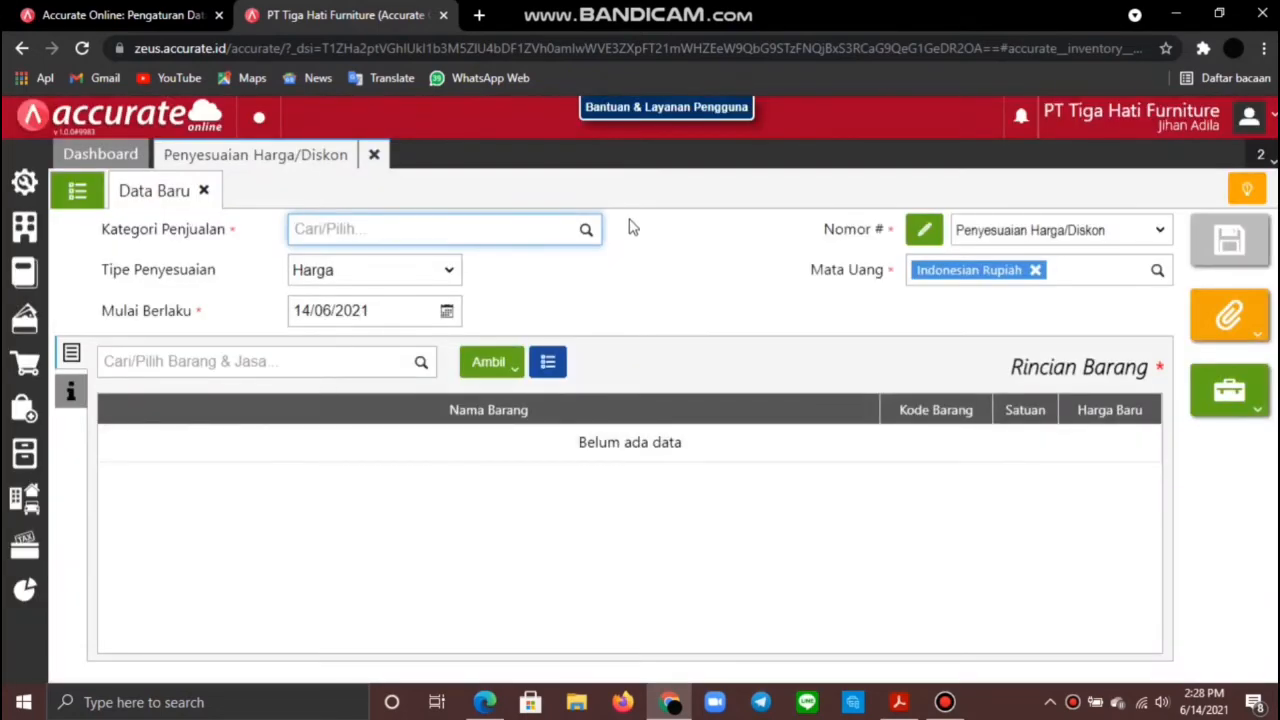
left_click(587, 238)
left_click(385, 277)
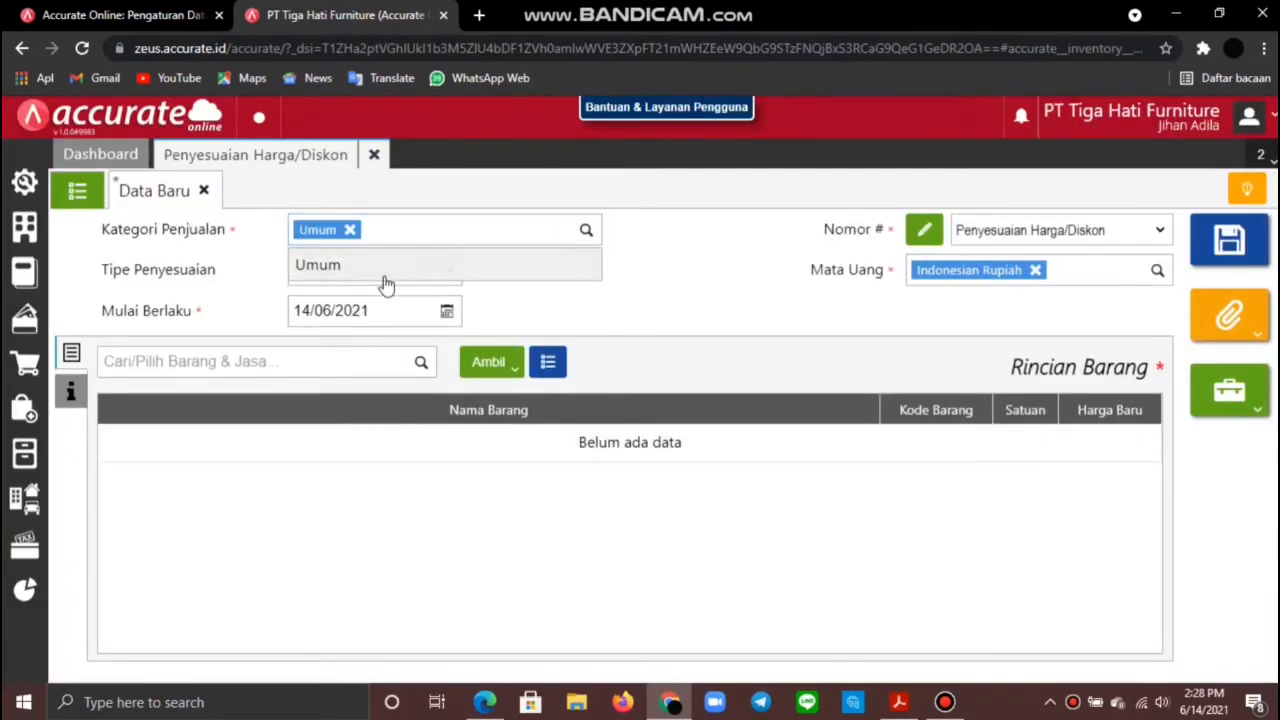
left_click(352, 312)
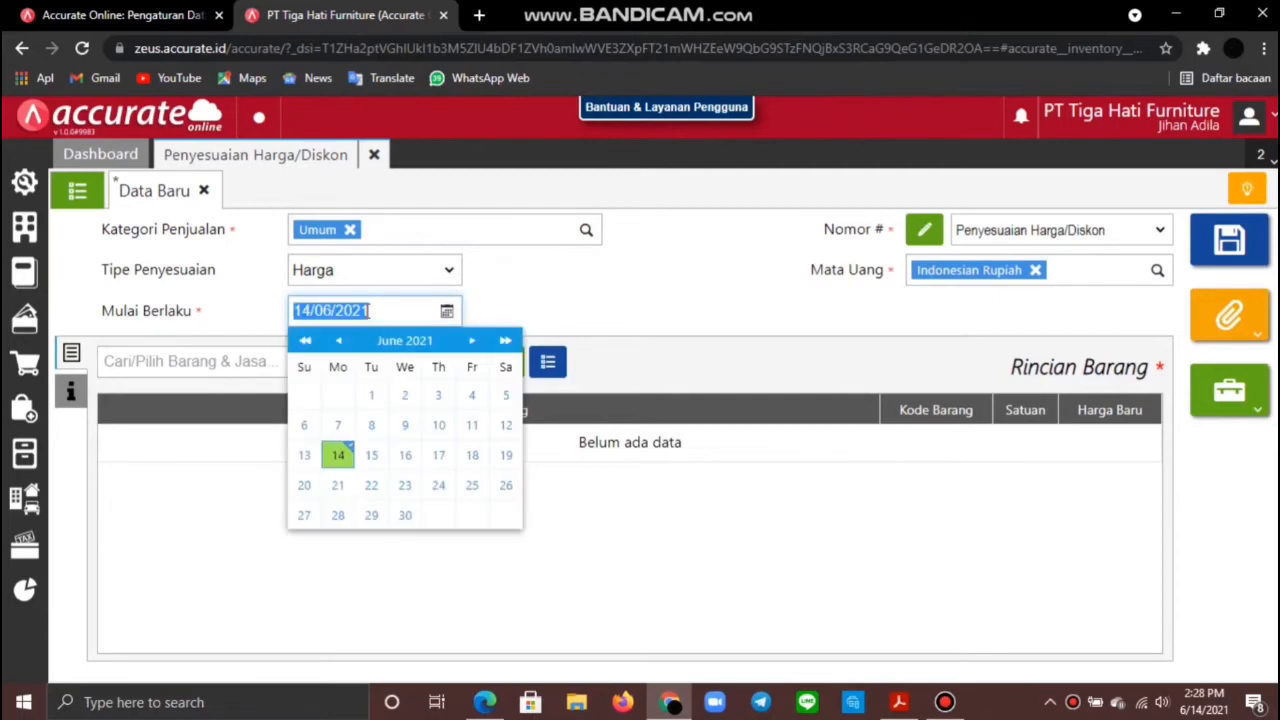
type("0")
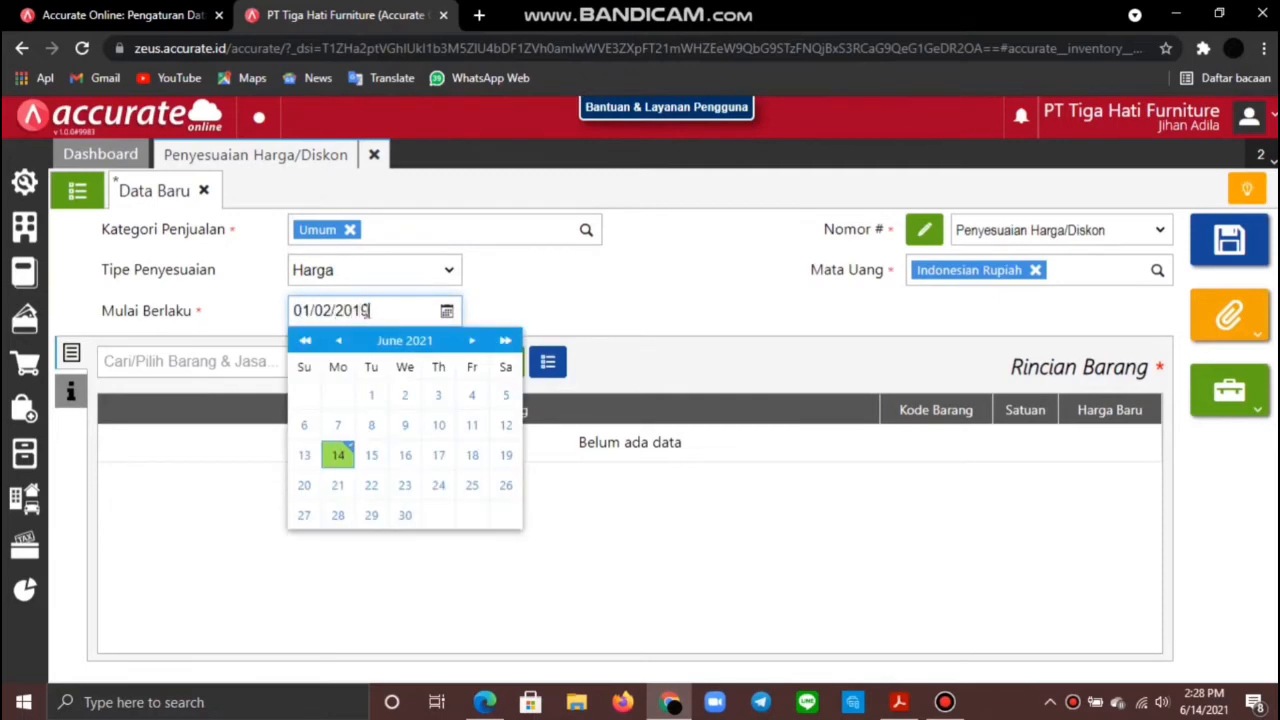
left_click(545, 299)
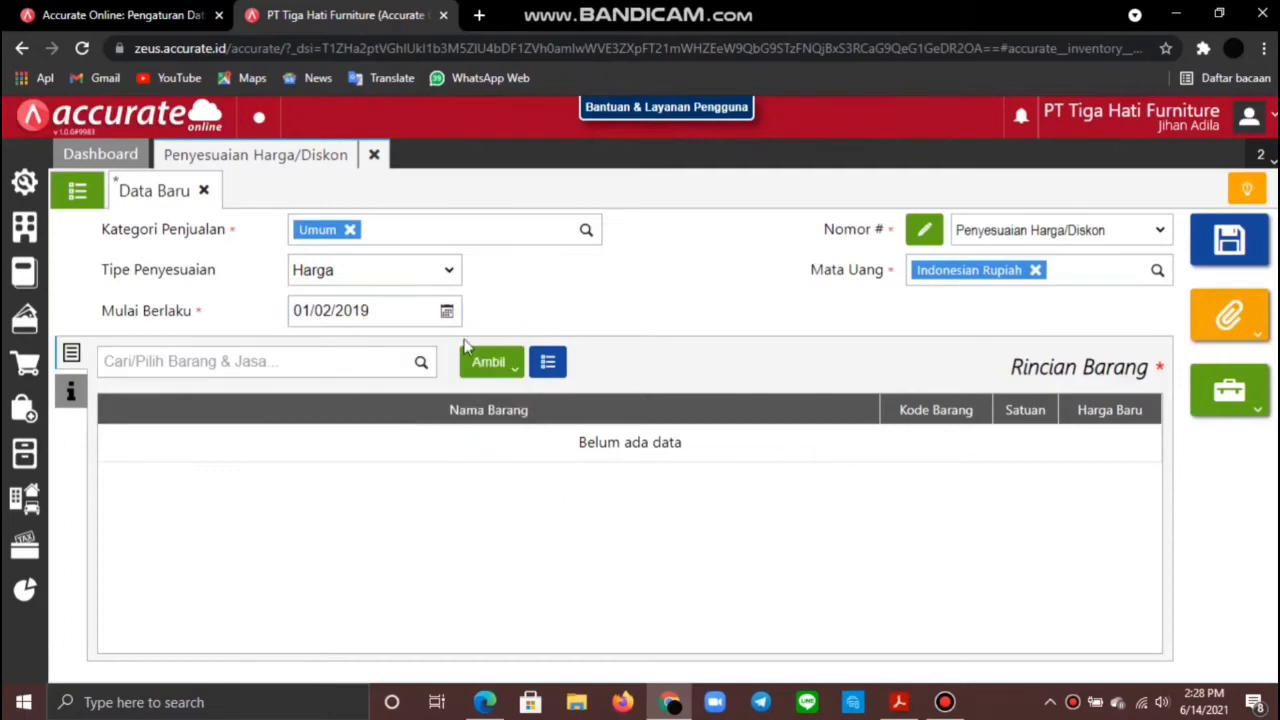
Step: Add Kursi Santai with new and minimum price 220.500, then save the adjustment
left_click(175, 362)
type("ku")
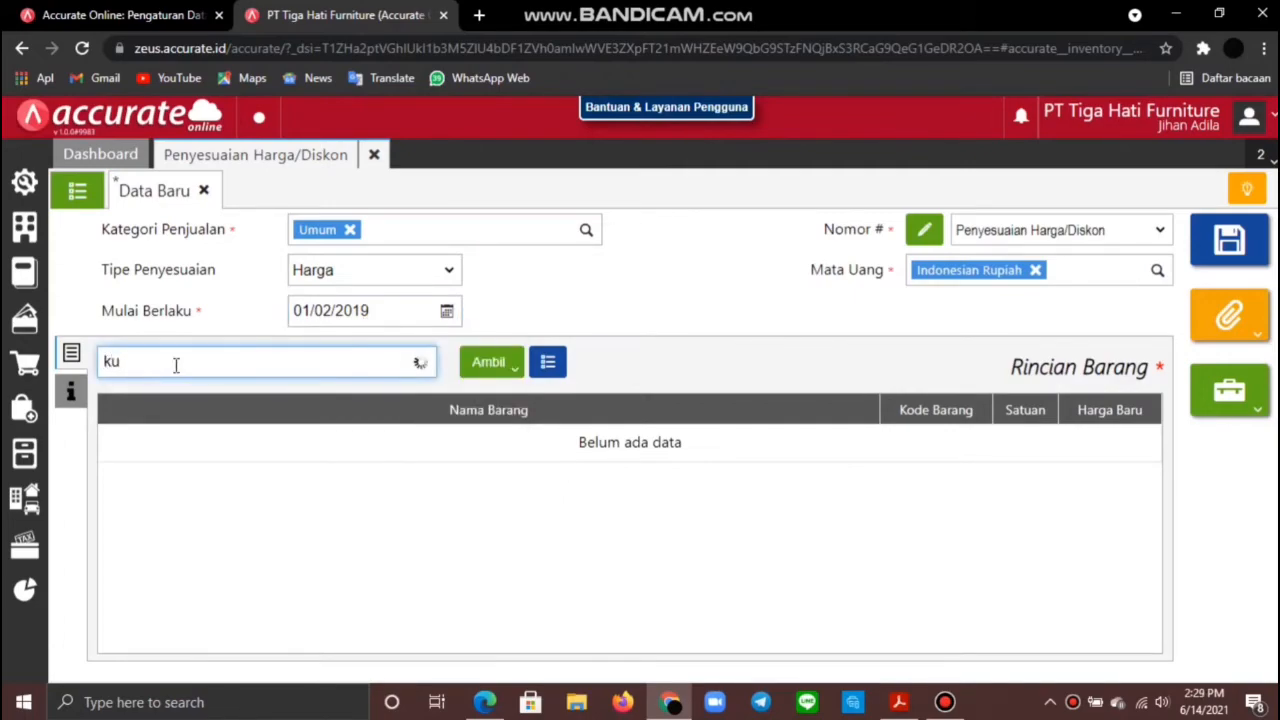
type("rsi")
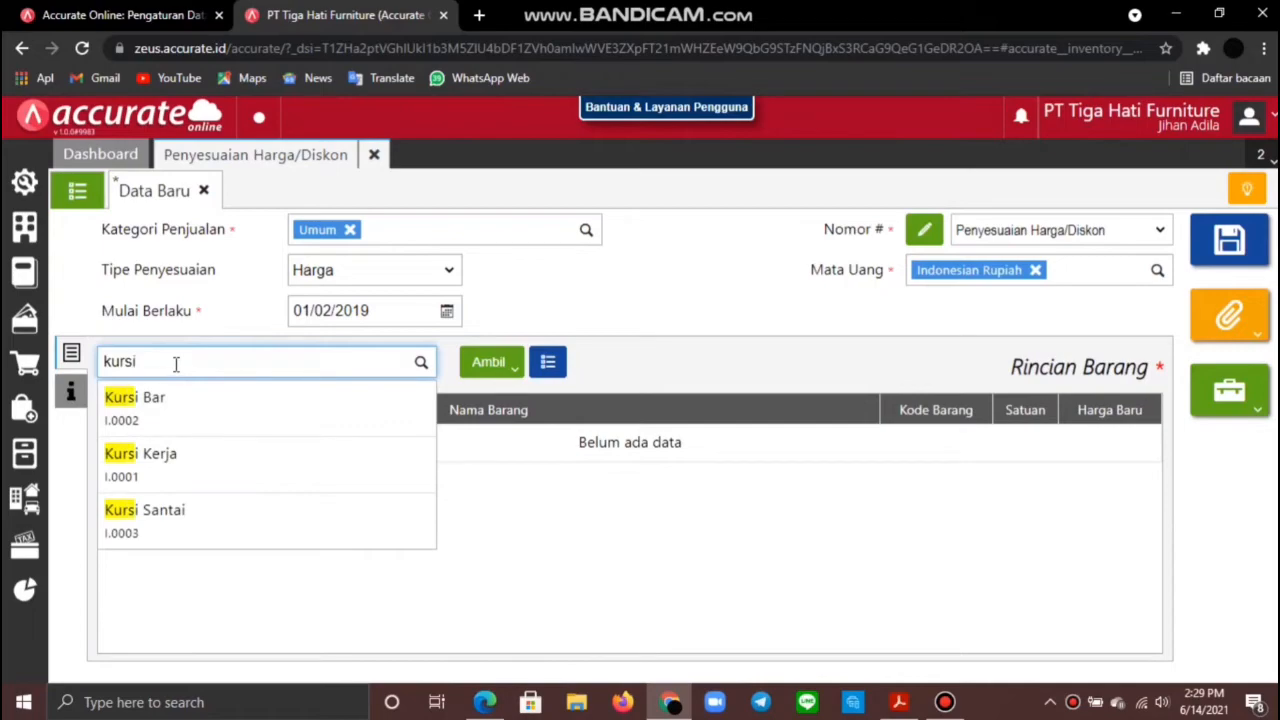
left_click(203, 512)
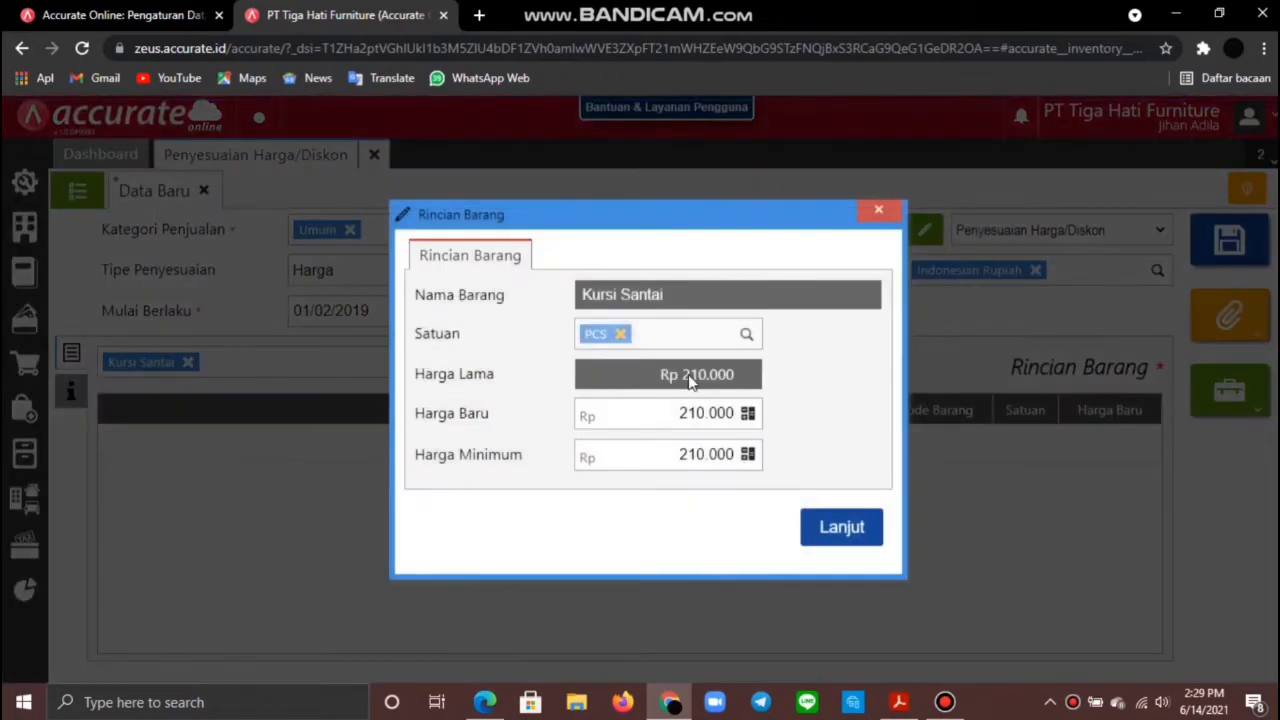
left_click(735, 414)
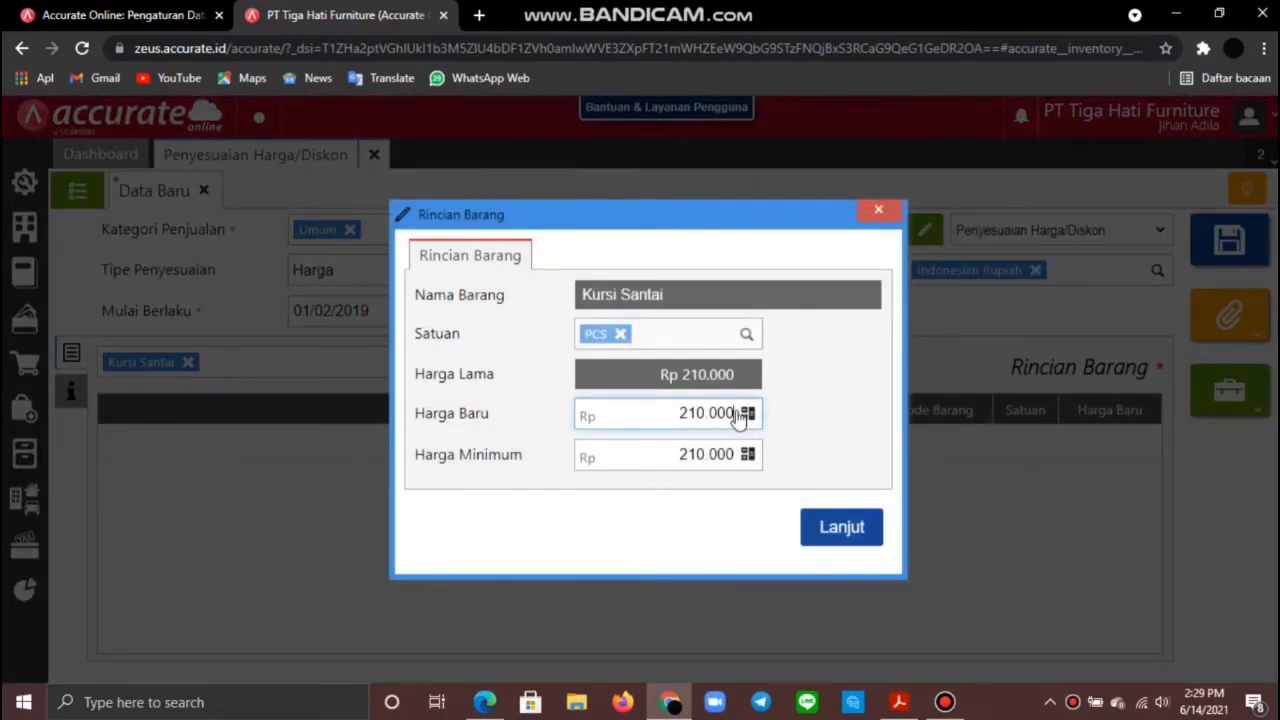
key("BackSpace")
key("BackSpace")
key("BackSpace")
key("BackSpace")
key("BackSpace")
type("20.500")
left_click(735, 454)
key("BackSpace")
key("BackSpace")
key("BackSpace")
key("BackSpace")
key("BackSpace")
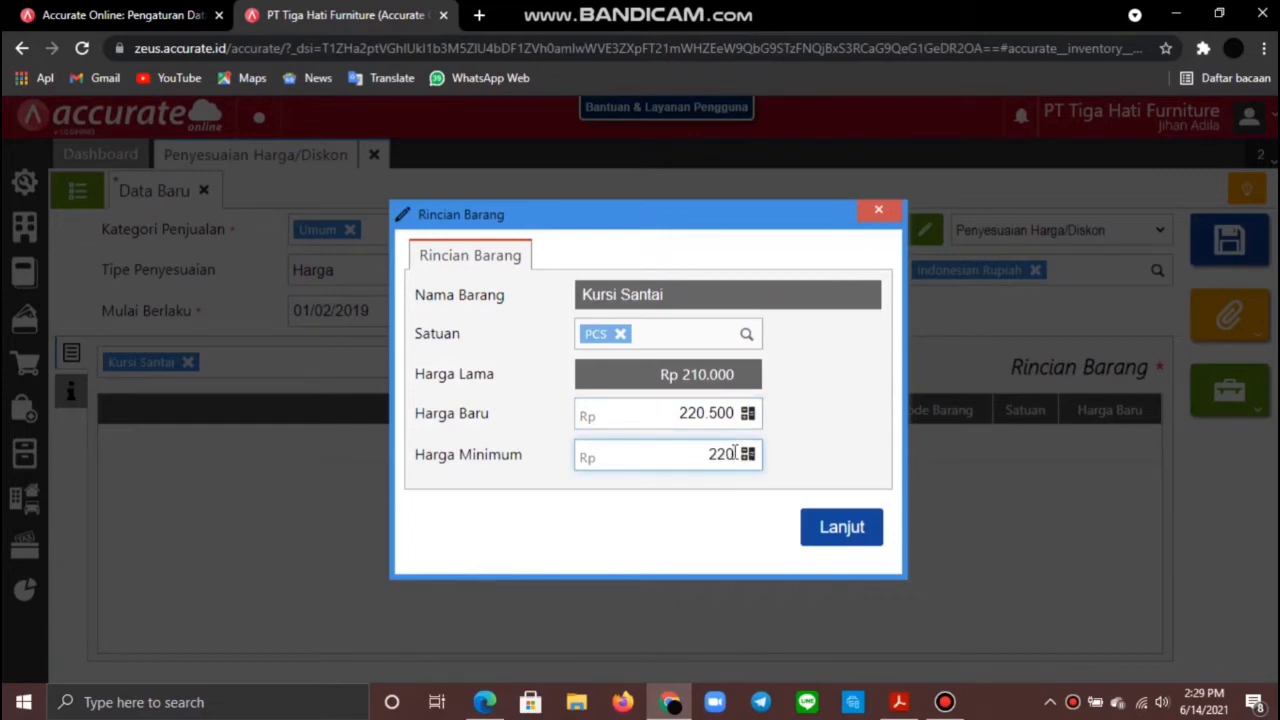
type("20.500")
left_click(826, 527)
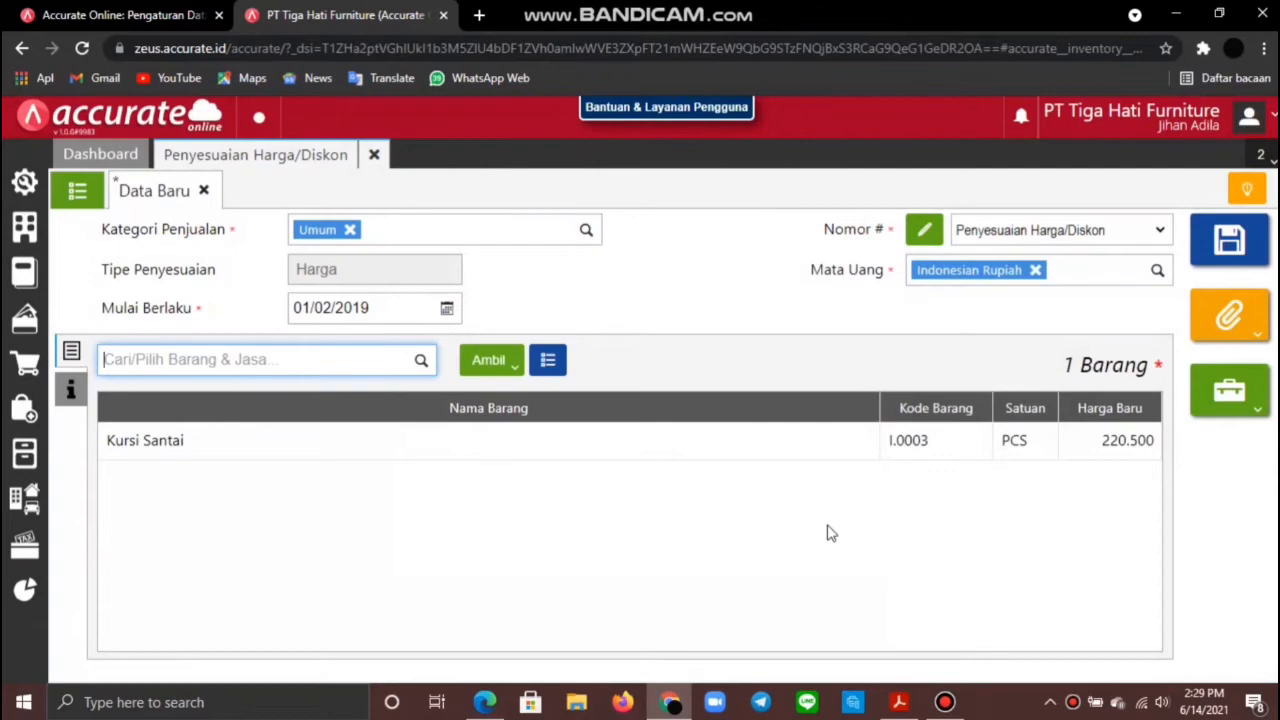
left_click(71, 389)
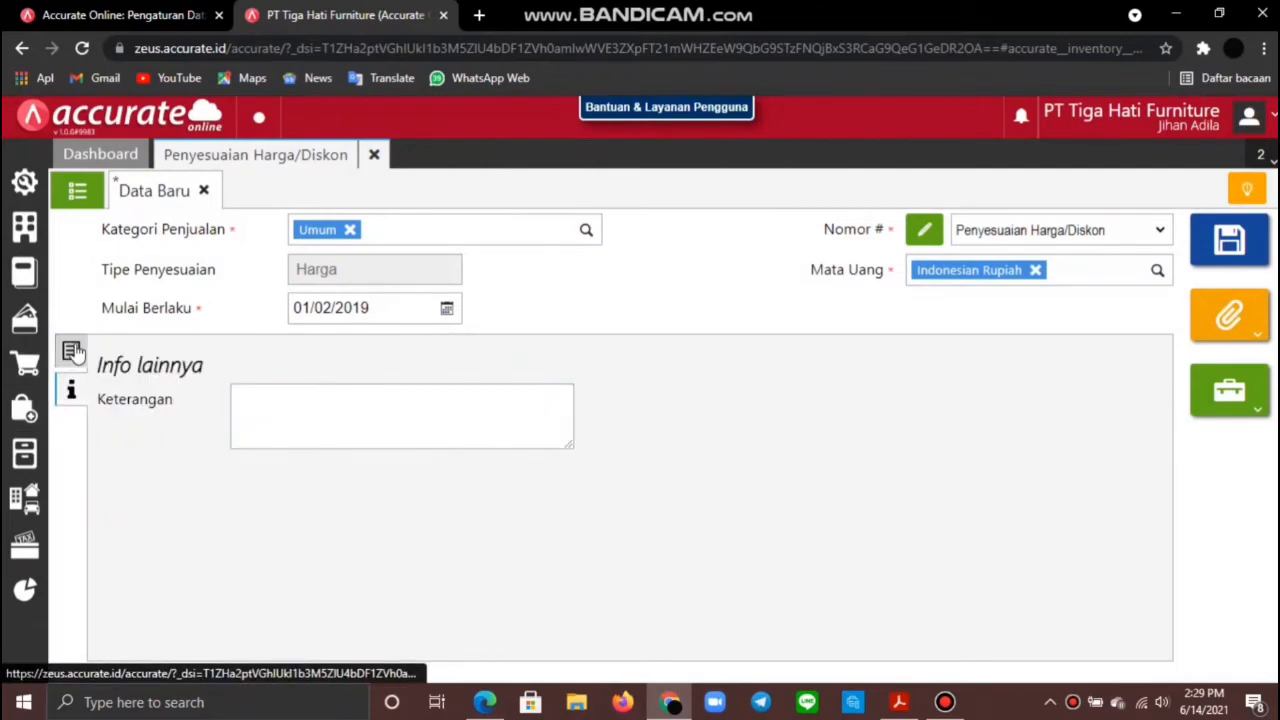
left_click(72, 351)
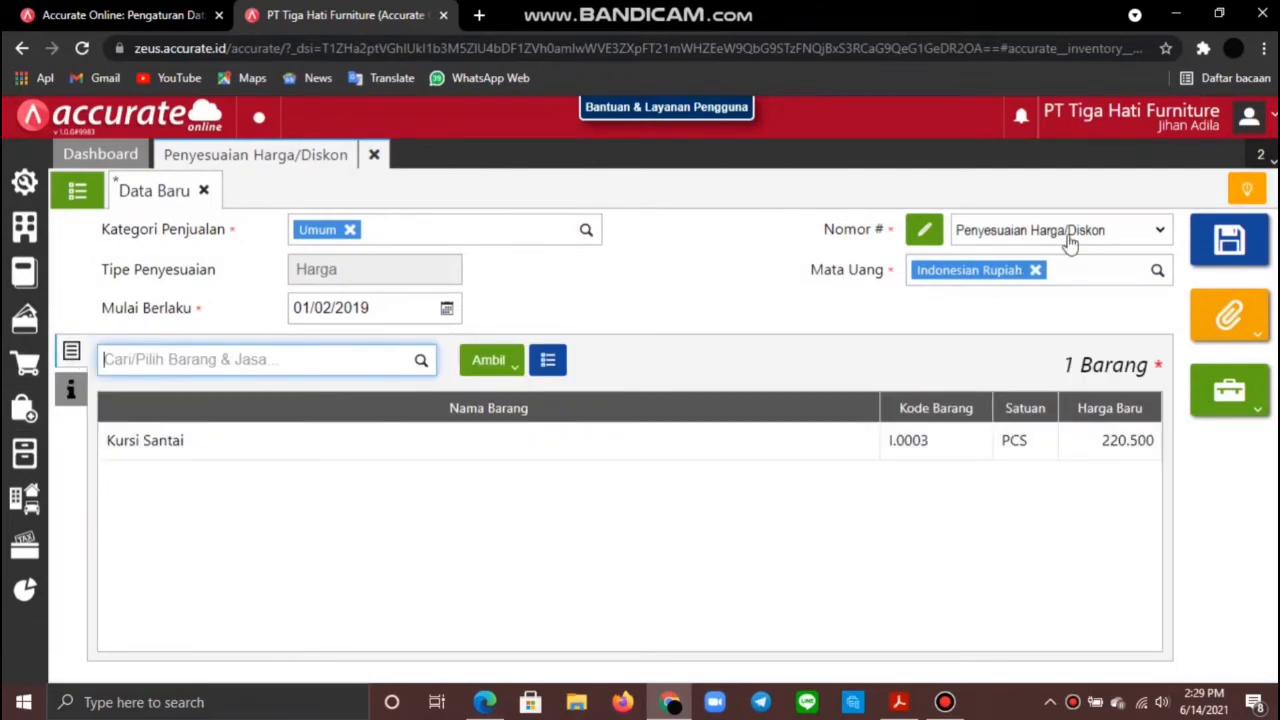
left_click(1238, 242)
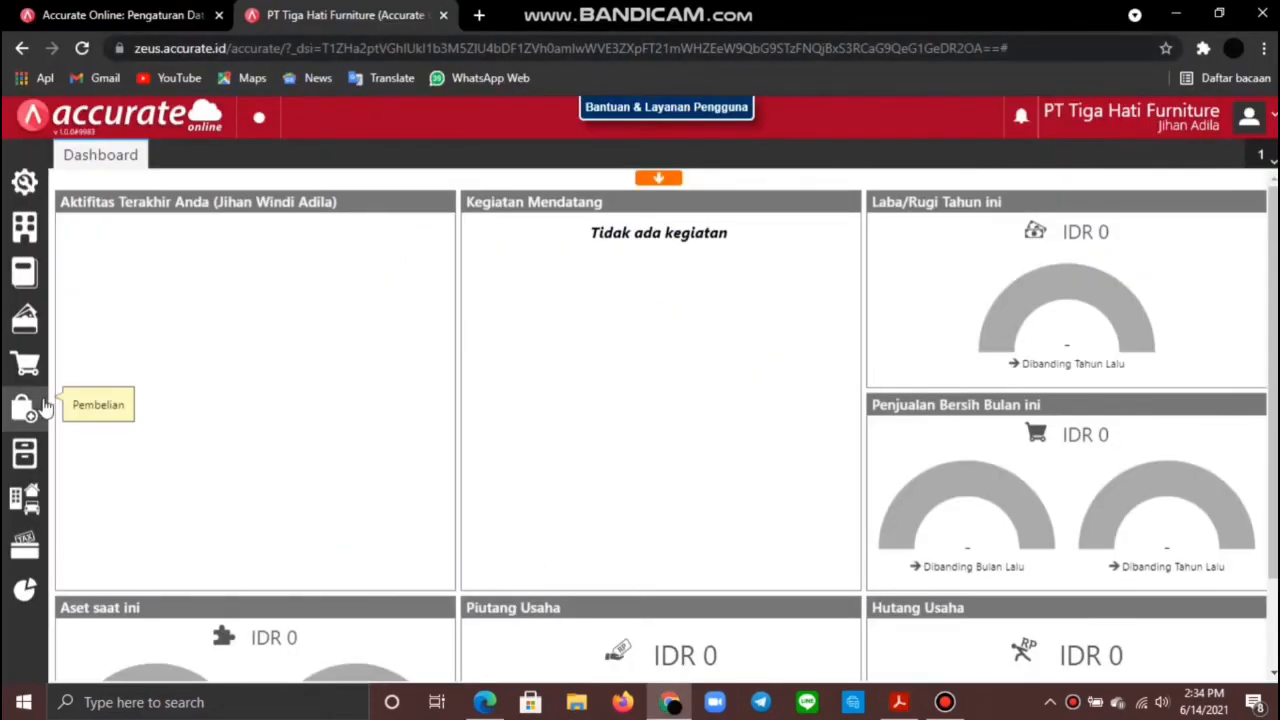
Step: Create a purchase invoice from Pemasok Umum dated 21/01/2019 and fill in its invoice number
left_click(44, 405)
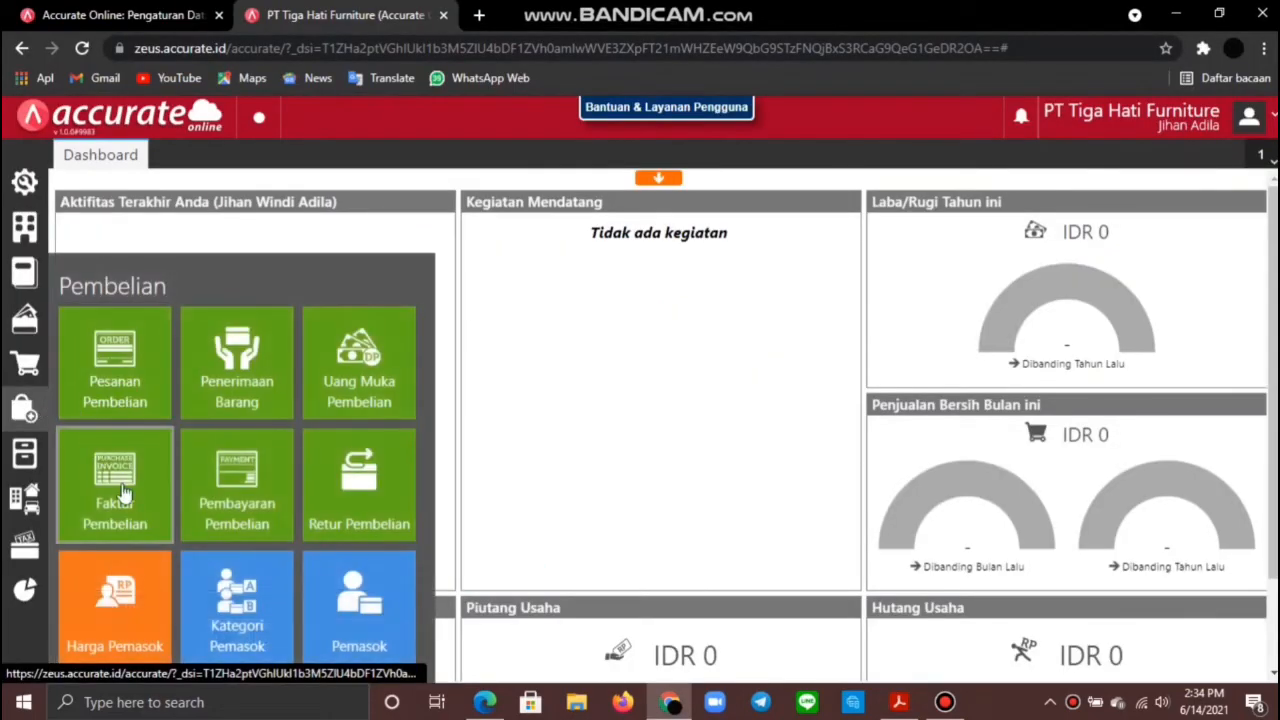
left_click(128, 489)
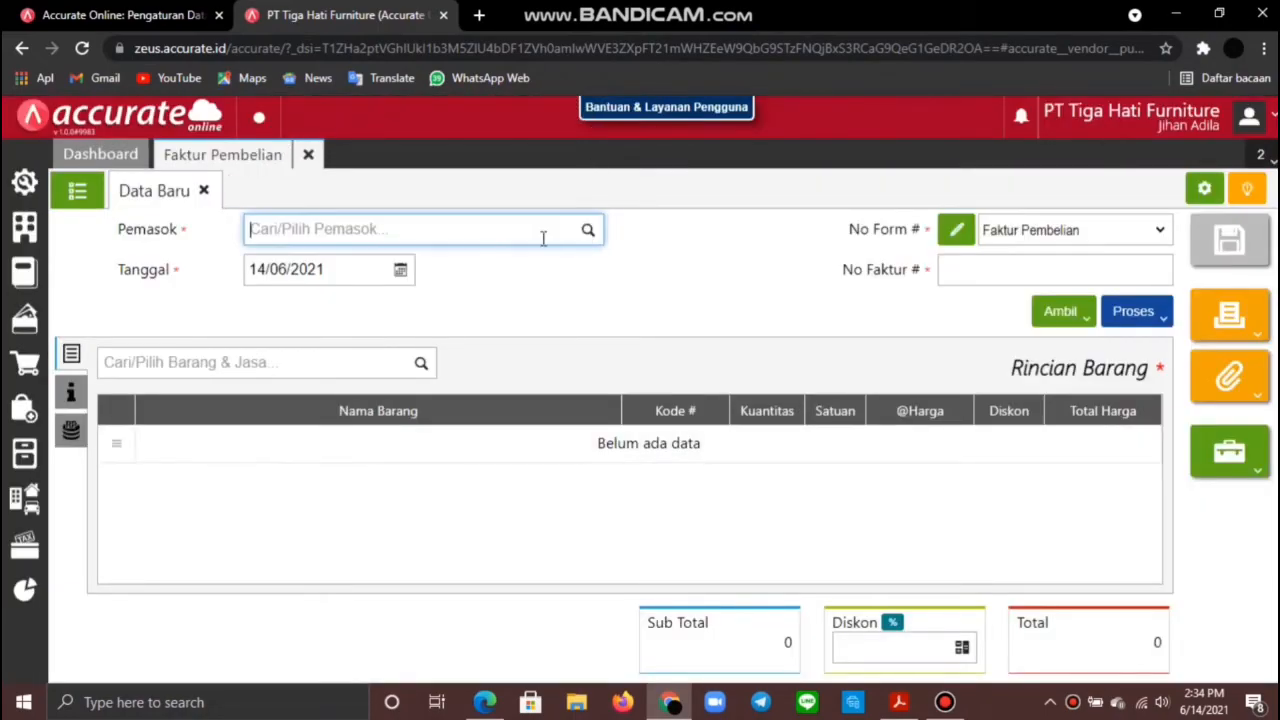
left_click(543, 235)
left_click(415, 408)
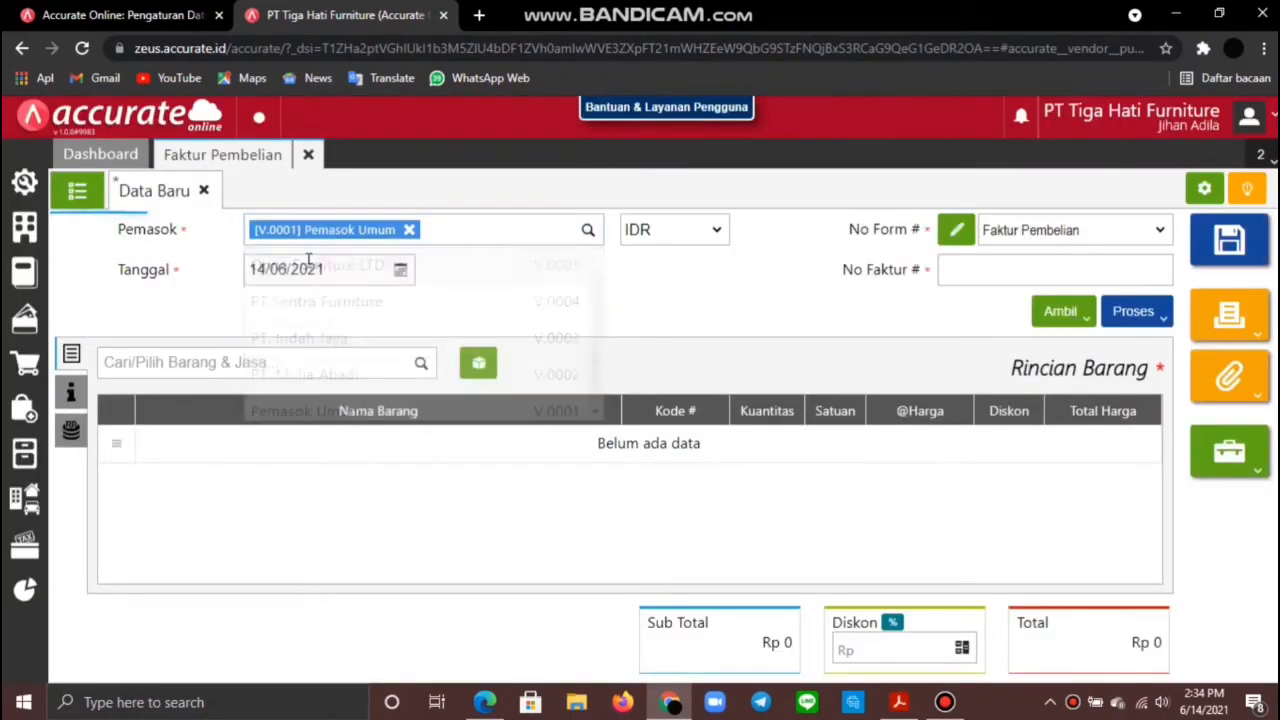
left_click(333, 269)
type("21")
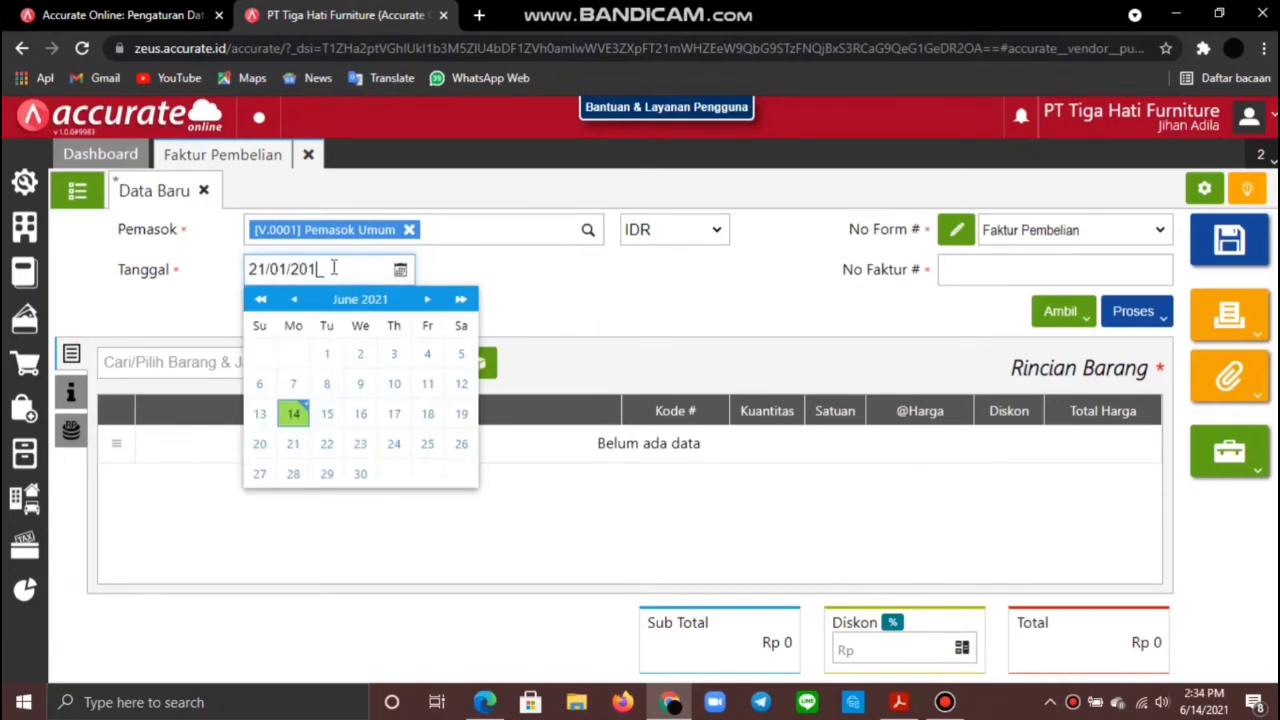
left_click(995, 270)
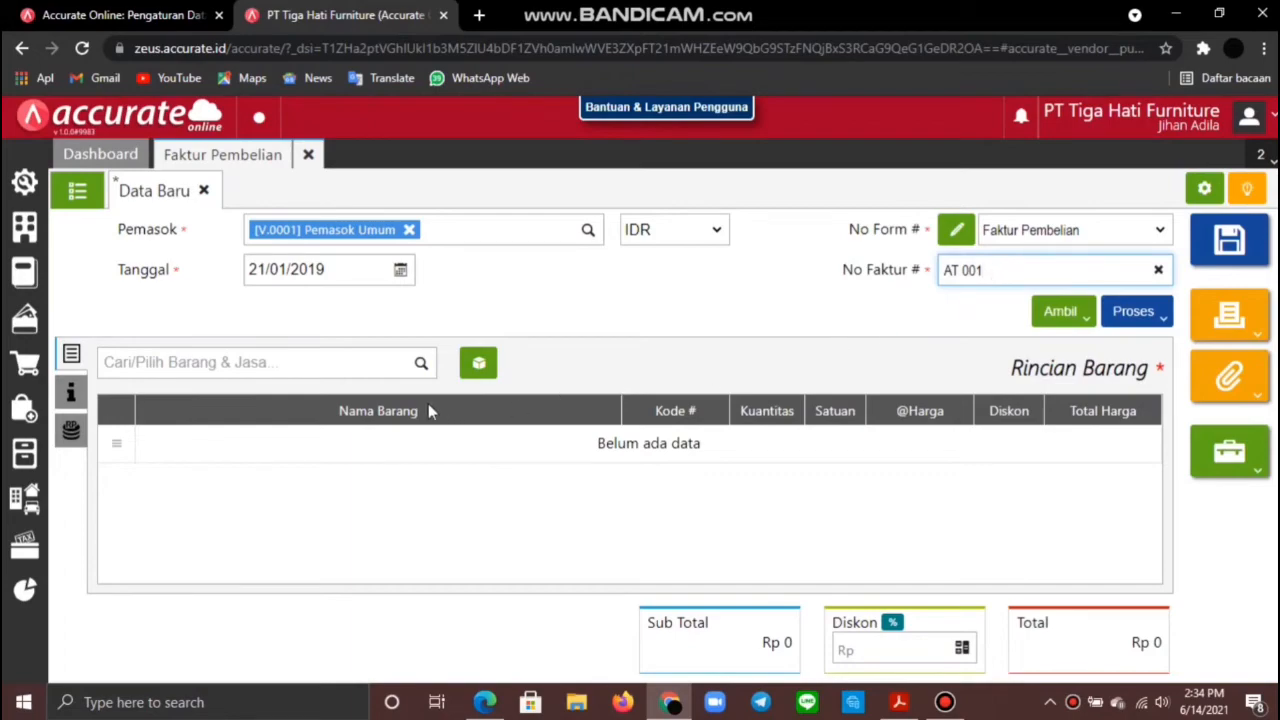
Step: Add an AC Samsung asset line, 3 units at 2.800.000 each, without 10% PPN
left_click(480, 368)
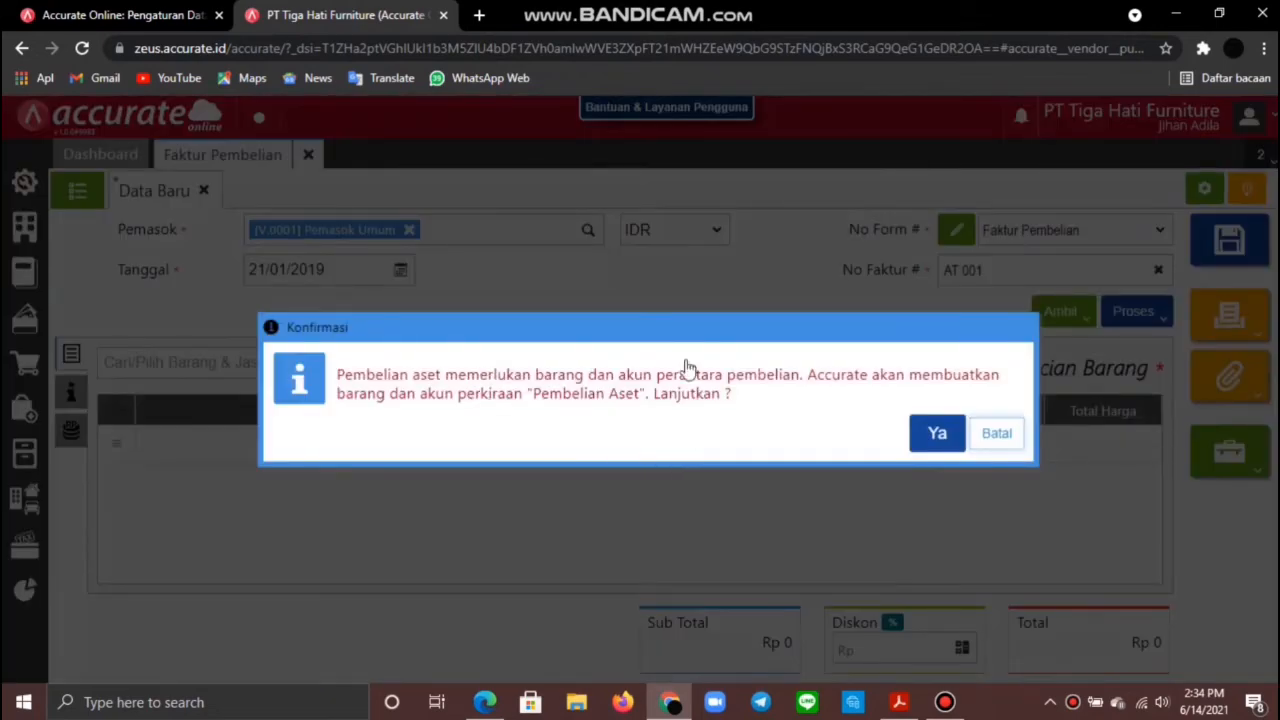
left_click(937, 433)
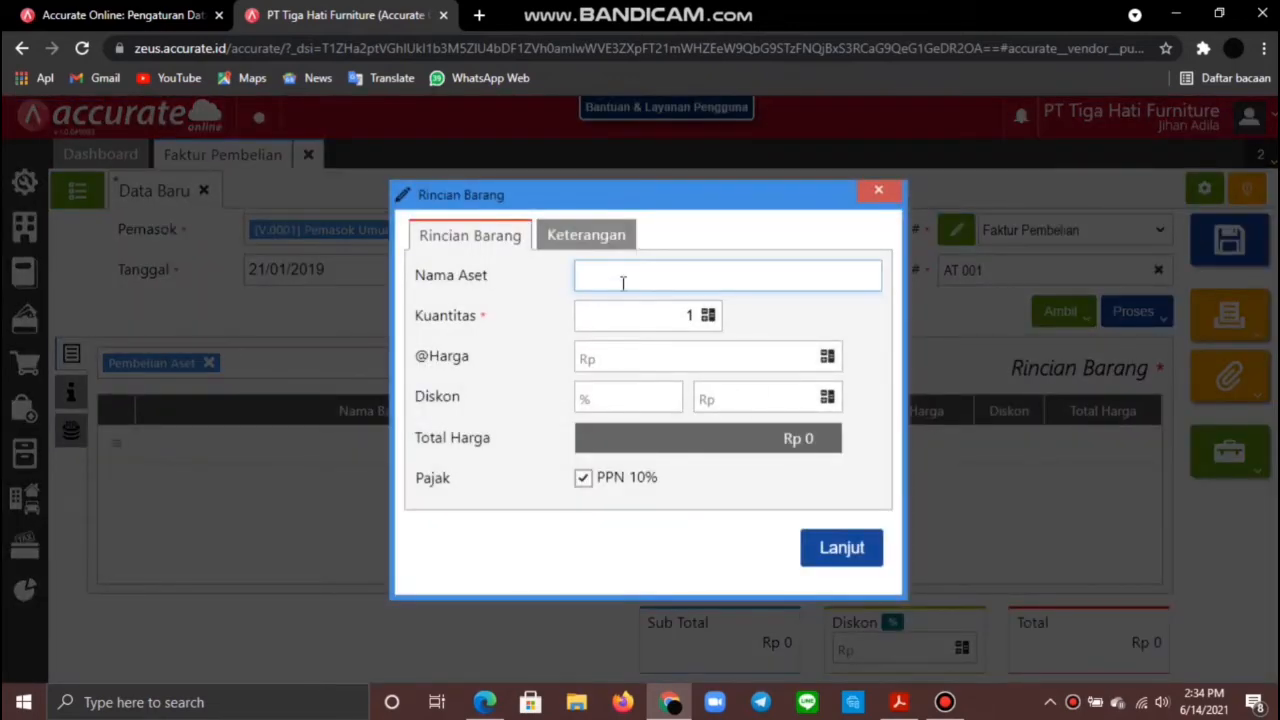
type("A")
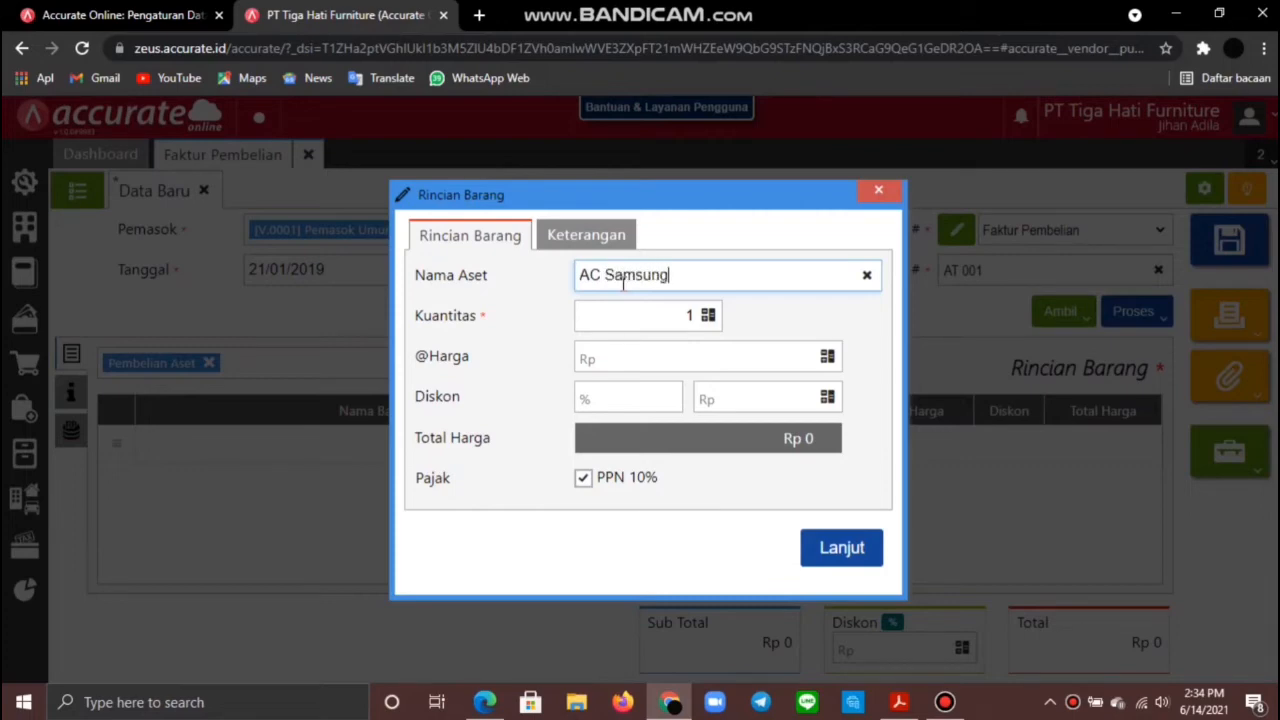
type("C Samsung")
left_click(693, 314)
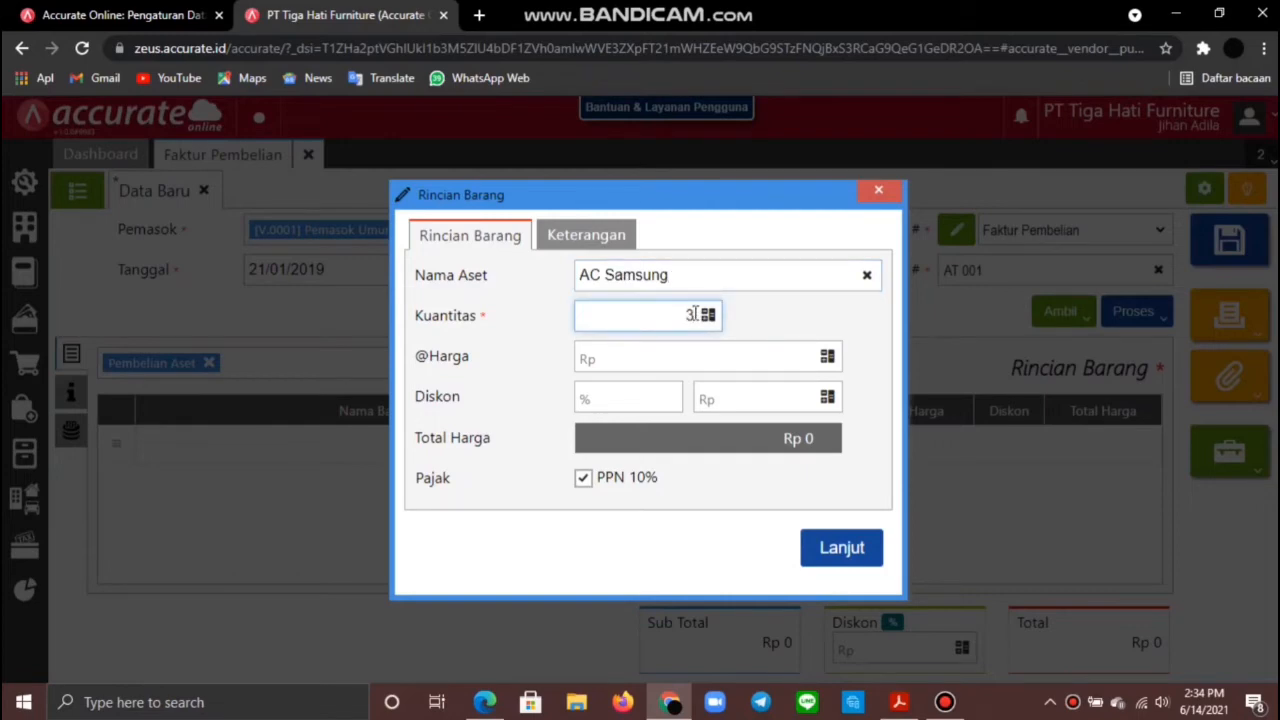
left_click(714, 359)
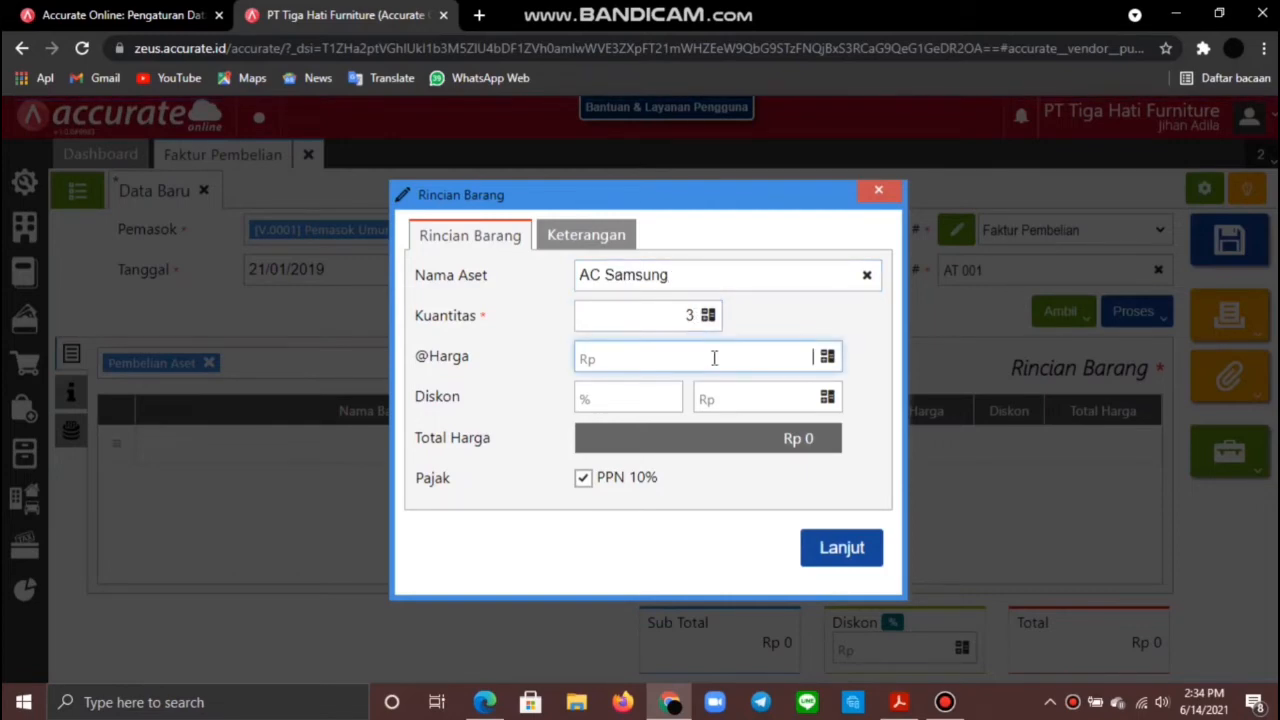
type("2.800.000")
left_click(814, 457)
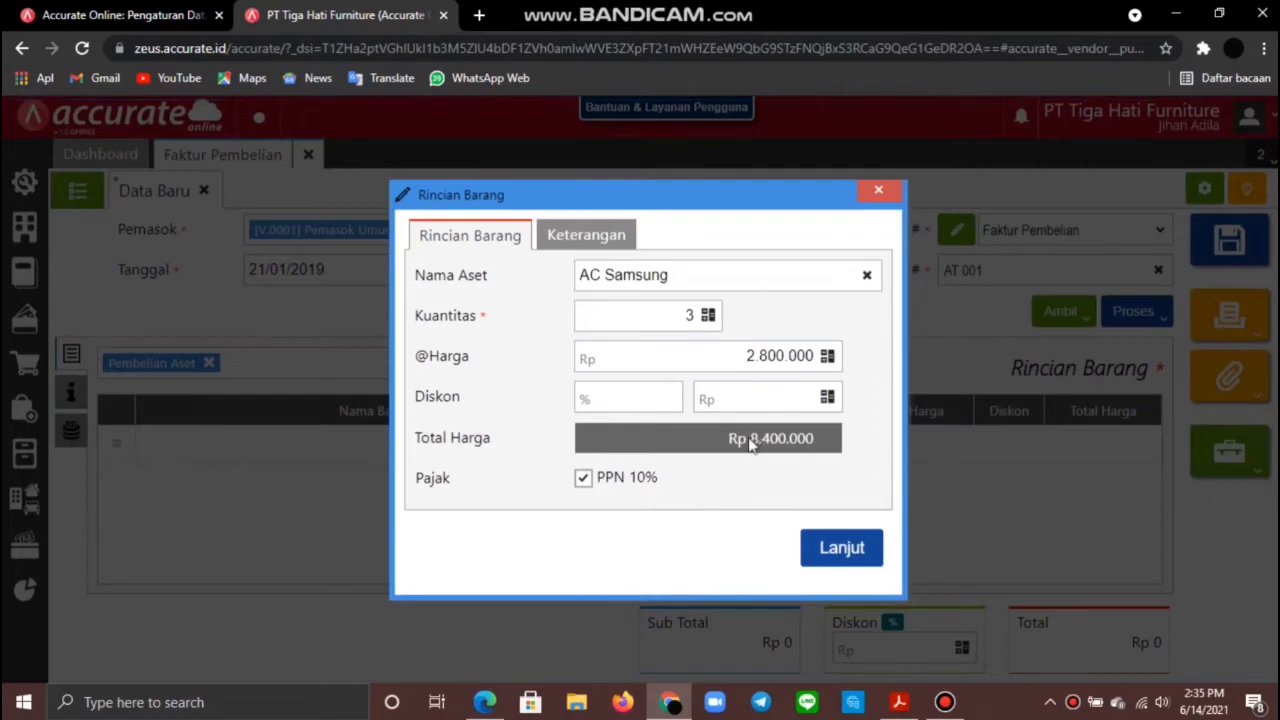
left_click(584, 479)
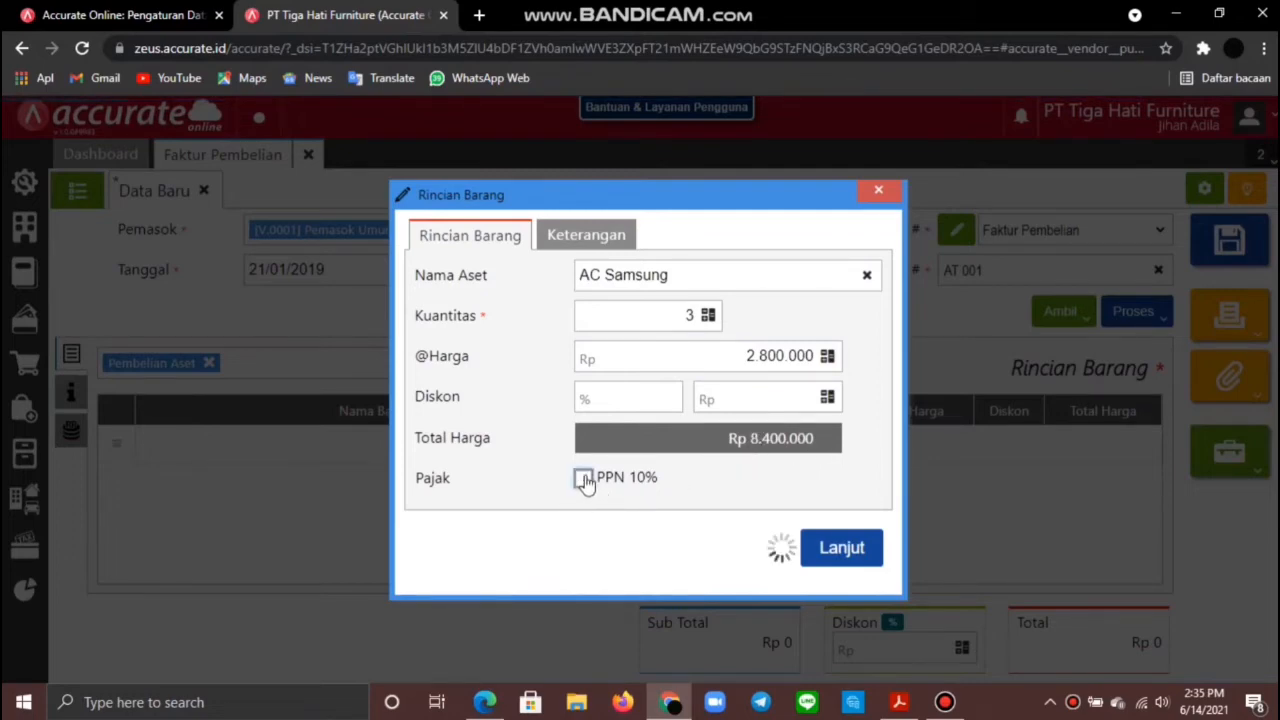
left_click(845, 550)
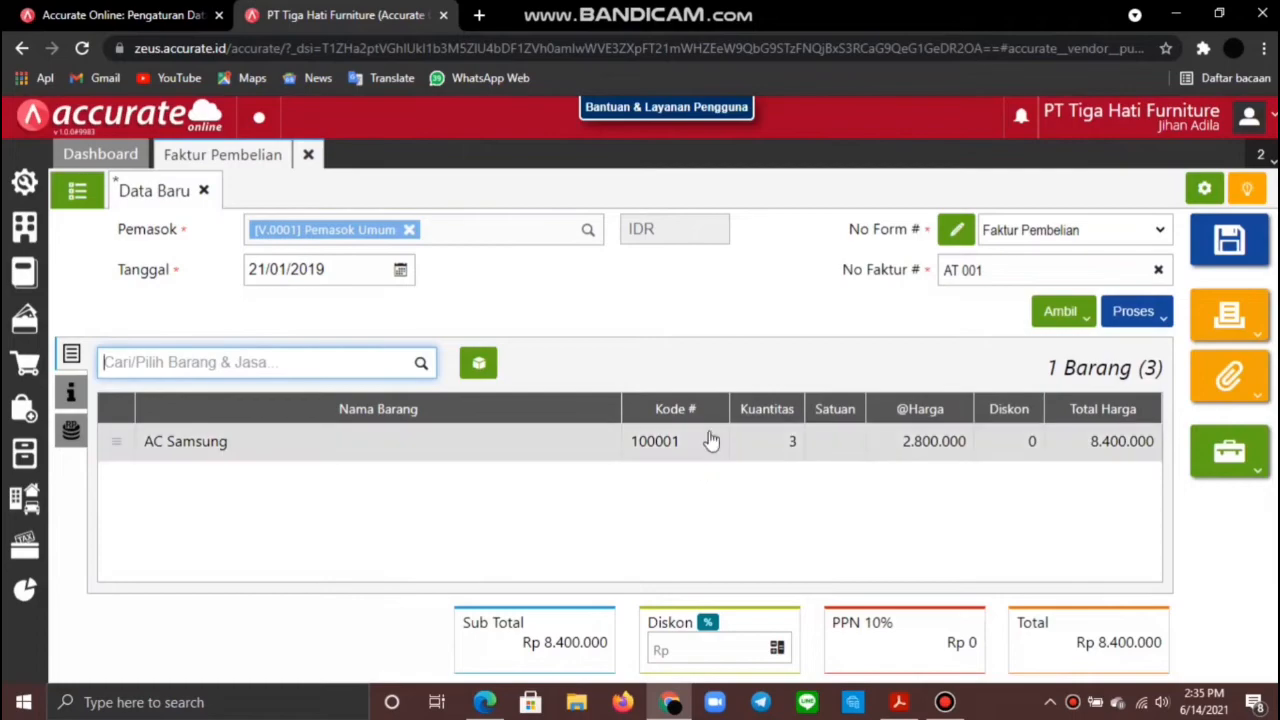
Step: Save invoice AT 001 and pay Rp 8.400.000 from Bank Mandiri IDR by bank transfer on 21/01/2019
left_click(1152, 314)
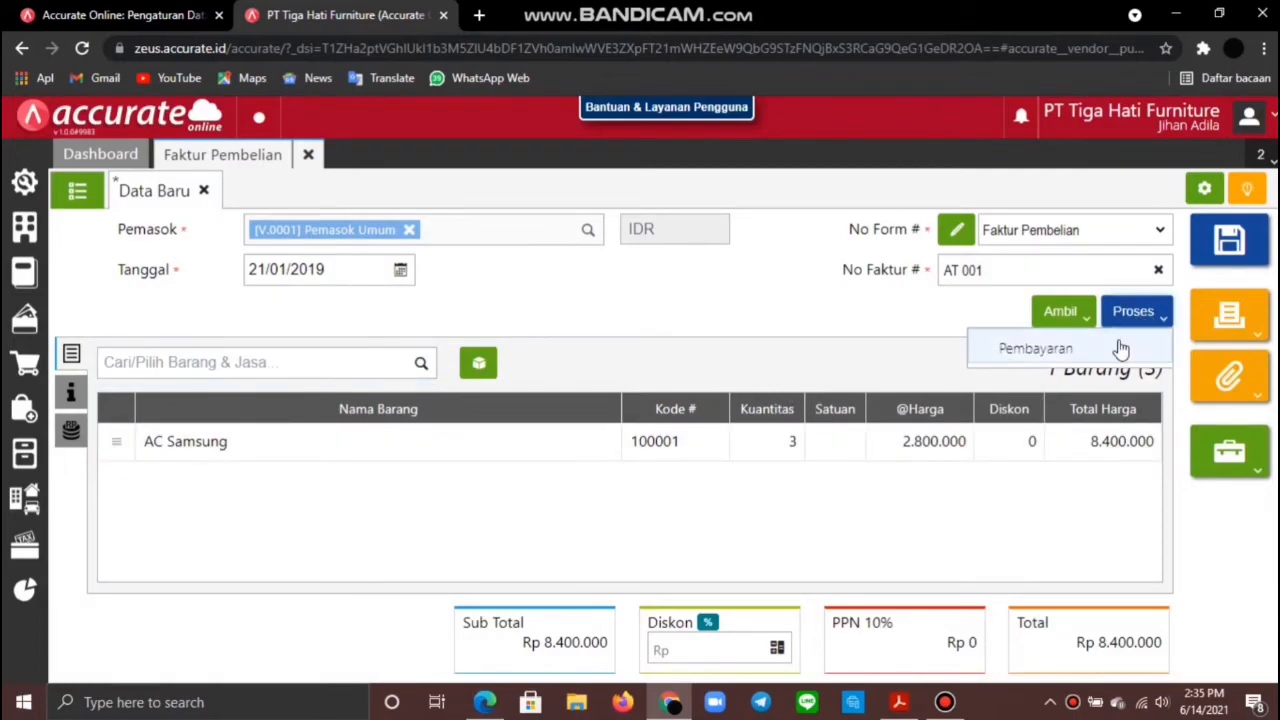
left_click(1120, 349)
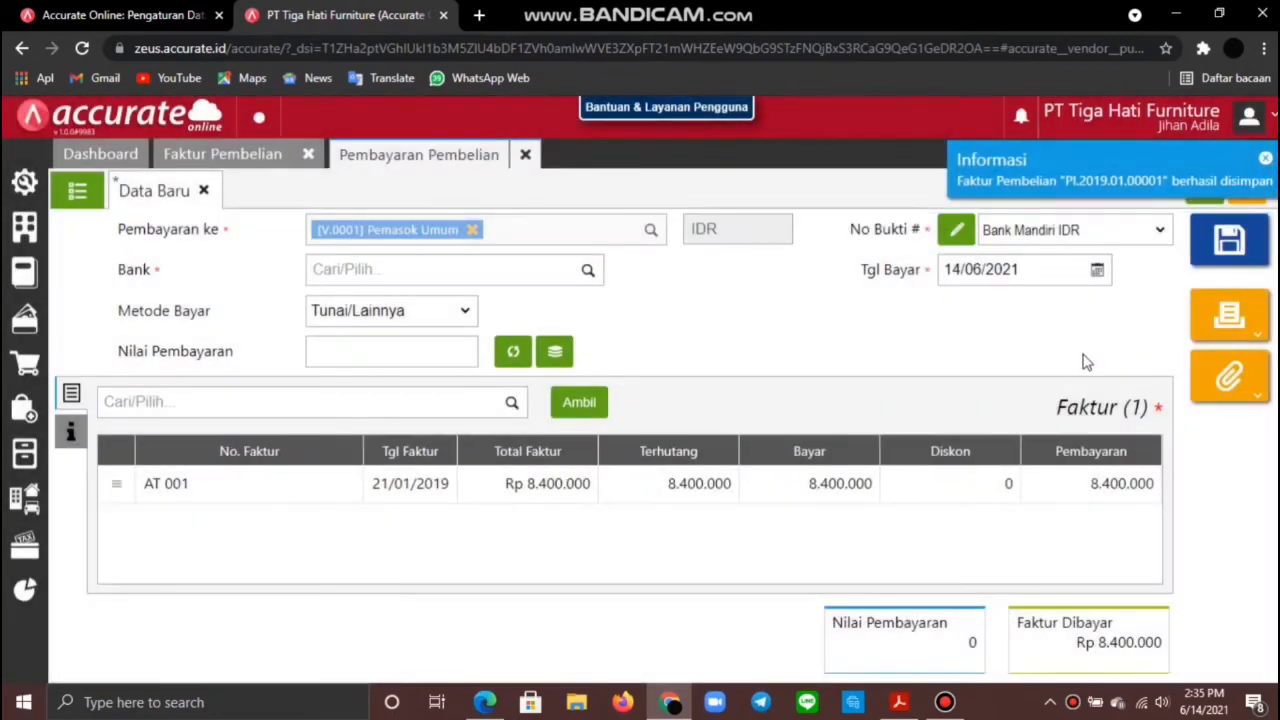
left_click(588, 272)
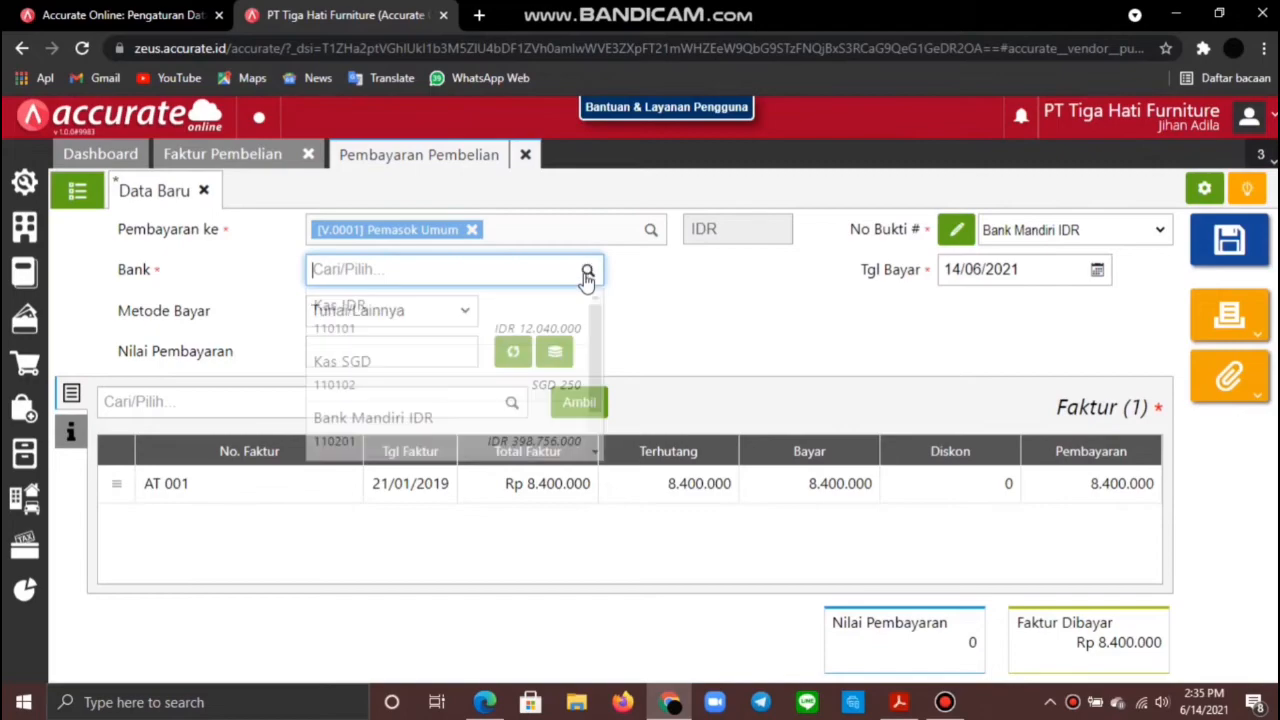
left_click(420, 416)
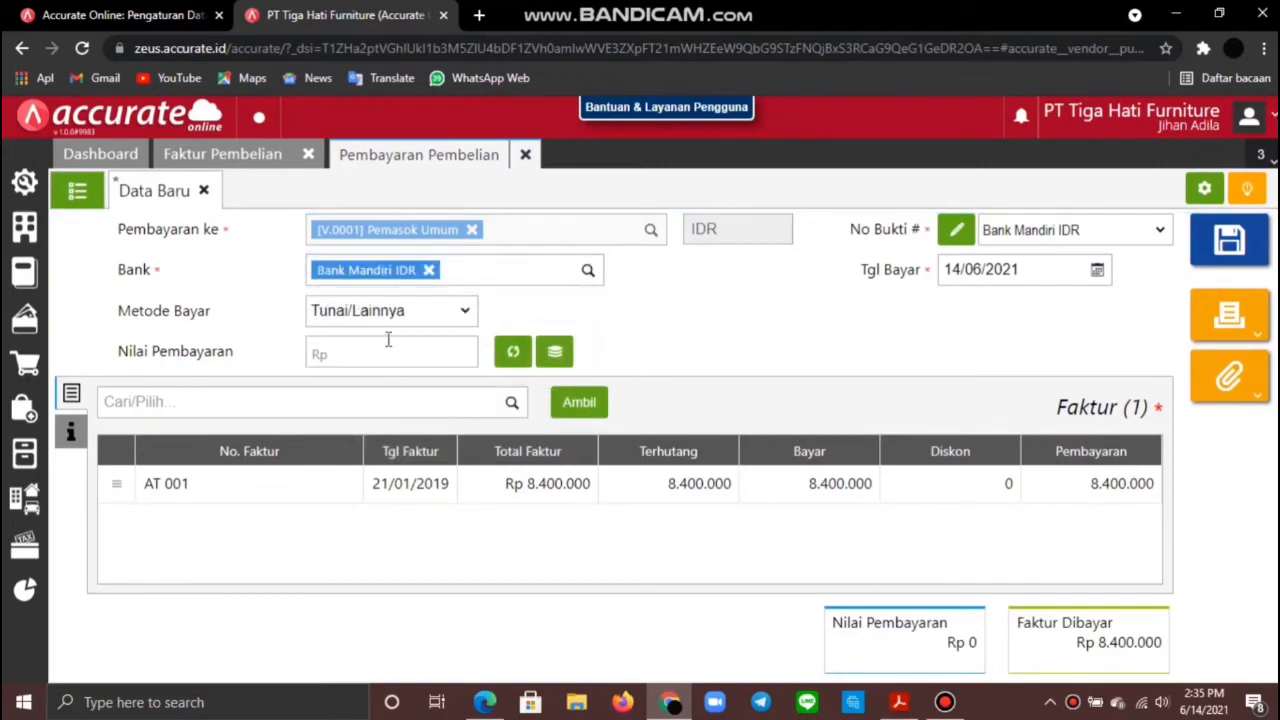
left_click(463, 313)
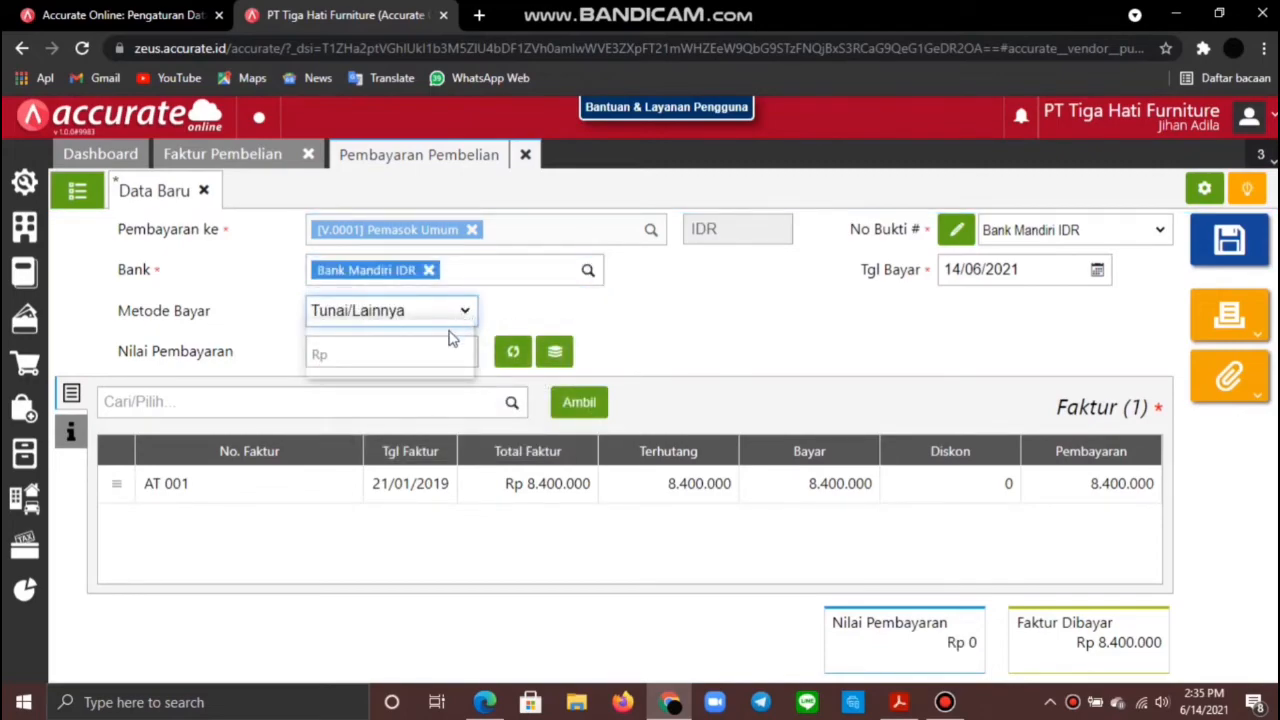
left_click(440, 368)
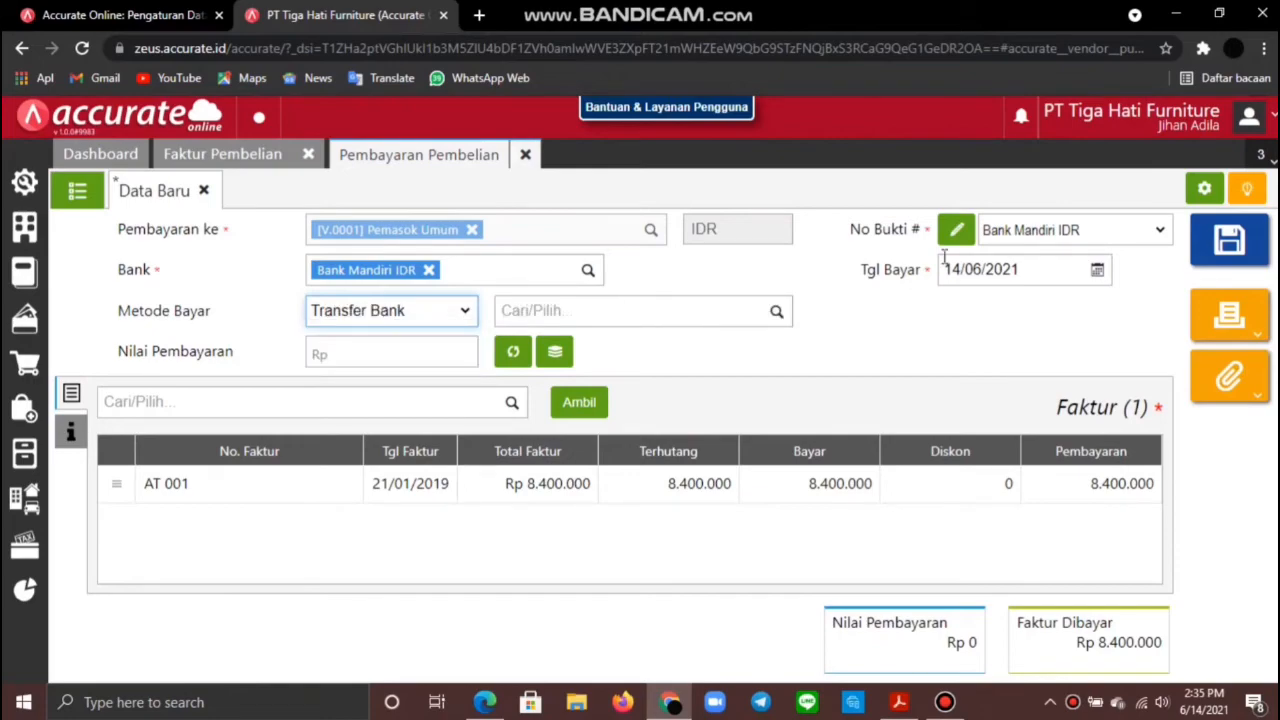
left_click(1021, 268)
type("2")
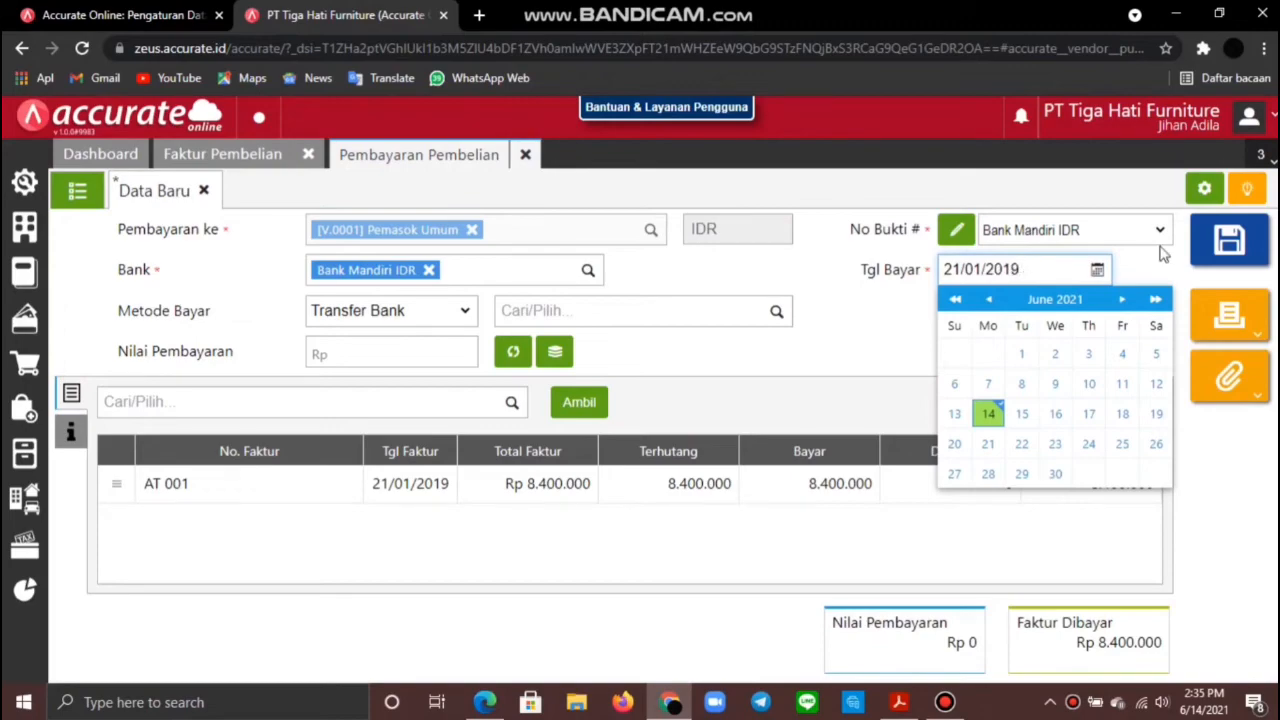
left_click(886, 350)
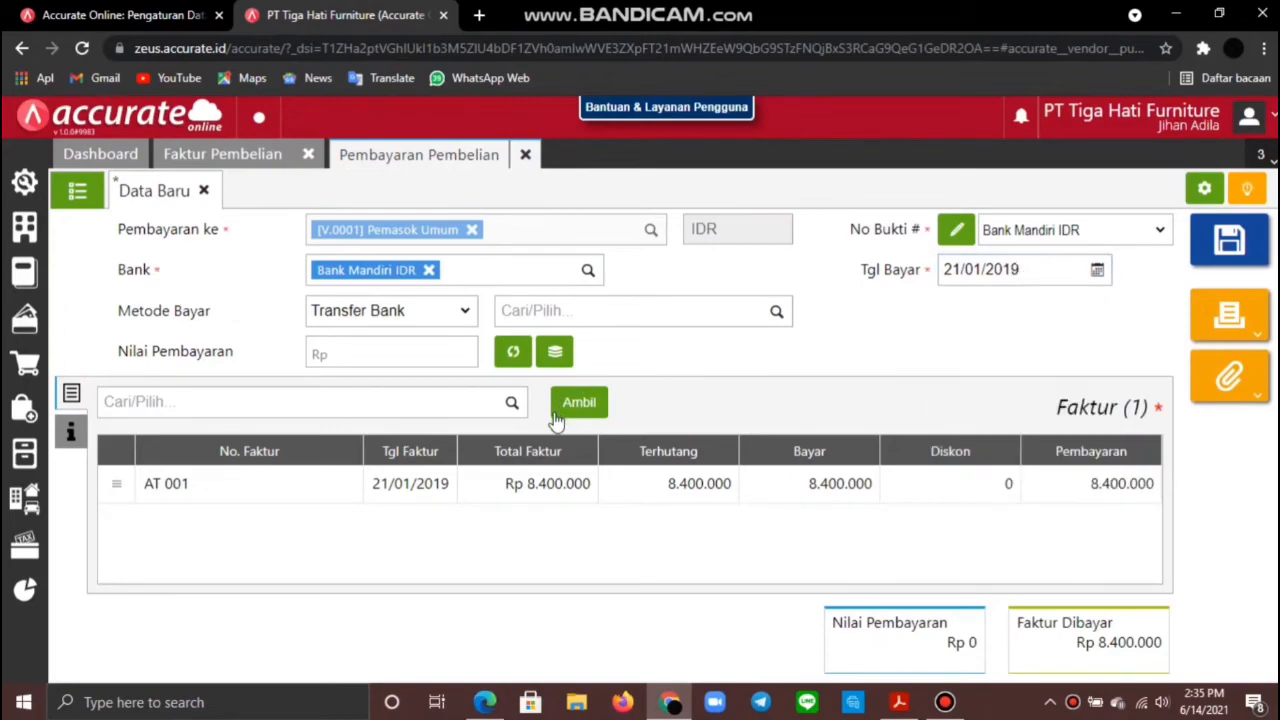
left_click(512, 354)
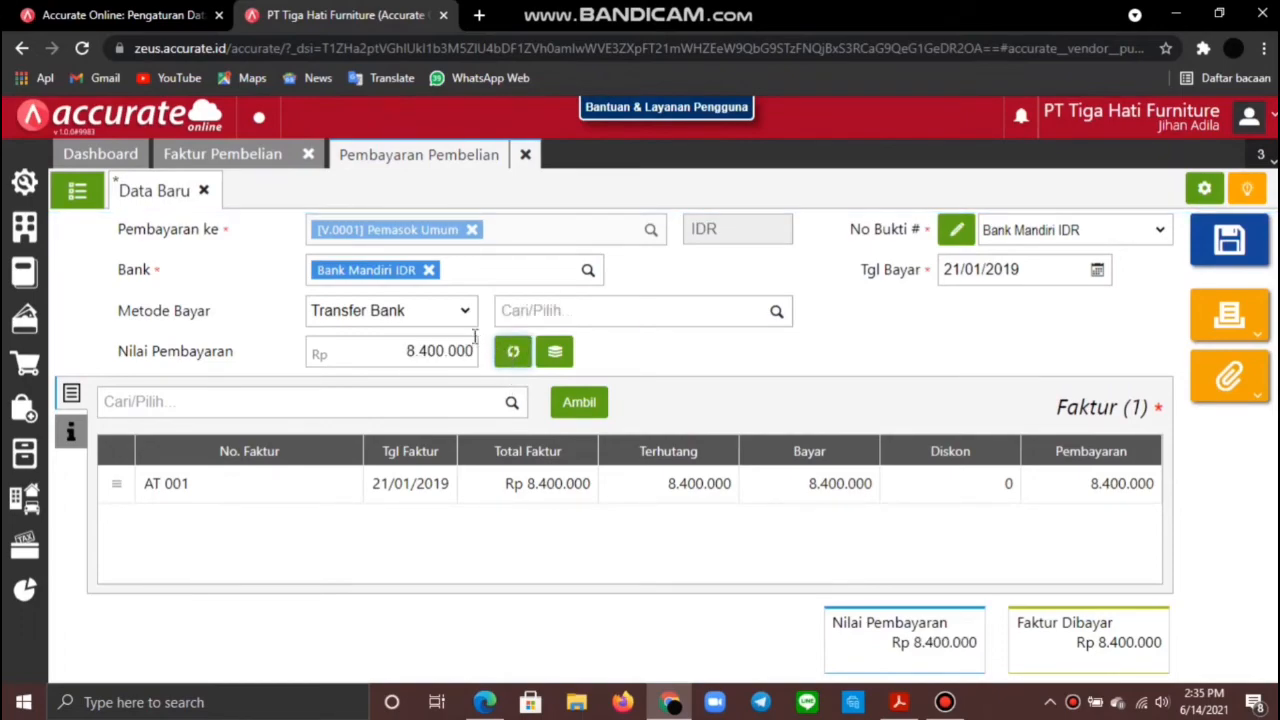
left_click(1225, 250)
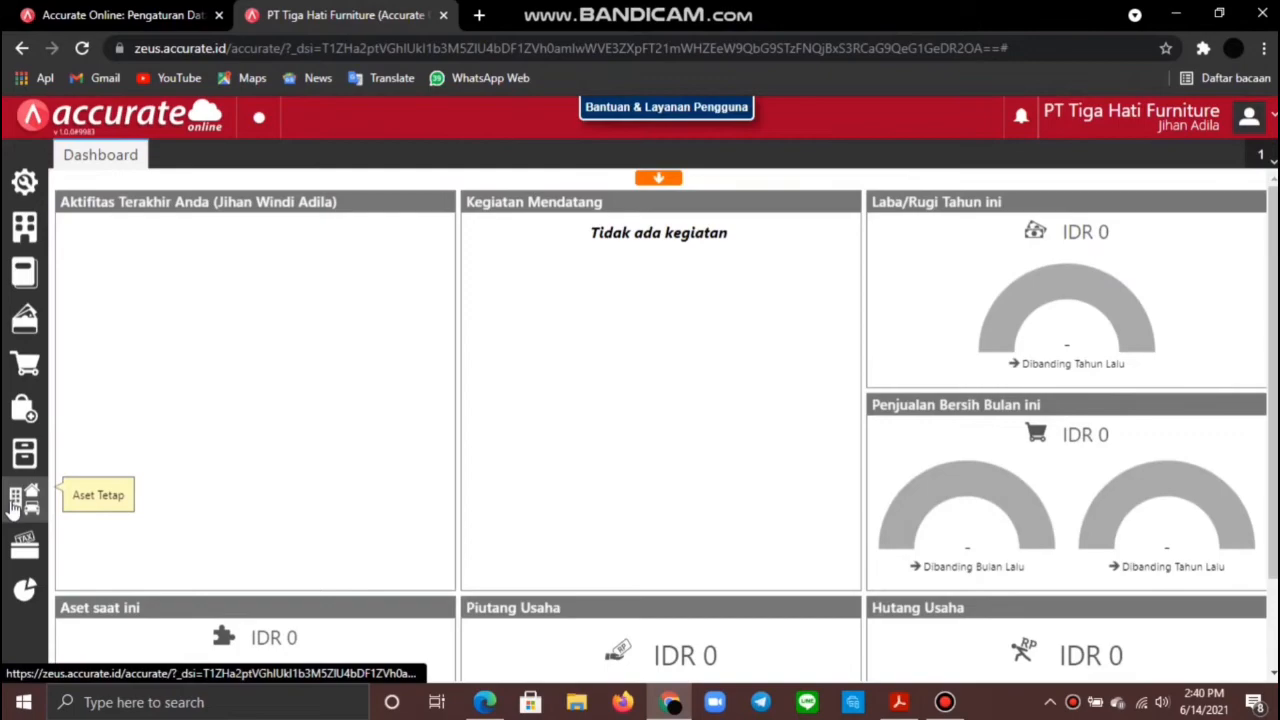
Step: Open draft asset DFT.00001 and set straight-line depreciation with Peralatan as asset account
mouse_move(25, 498)
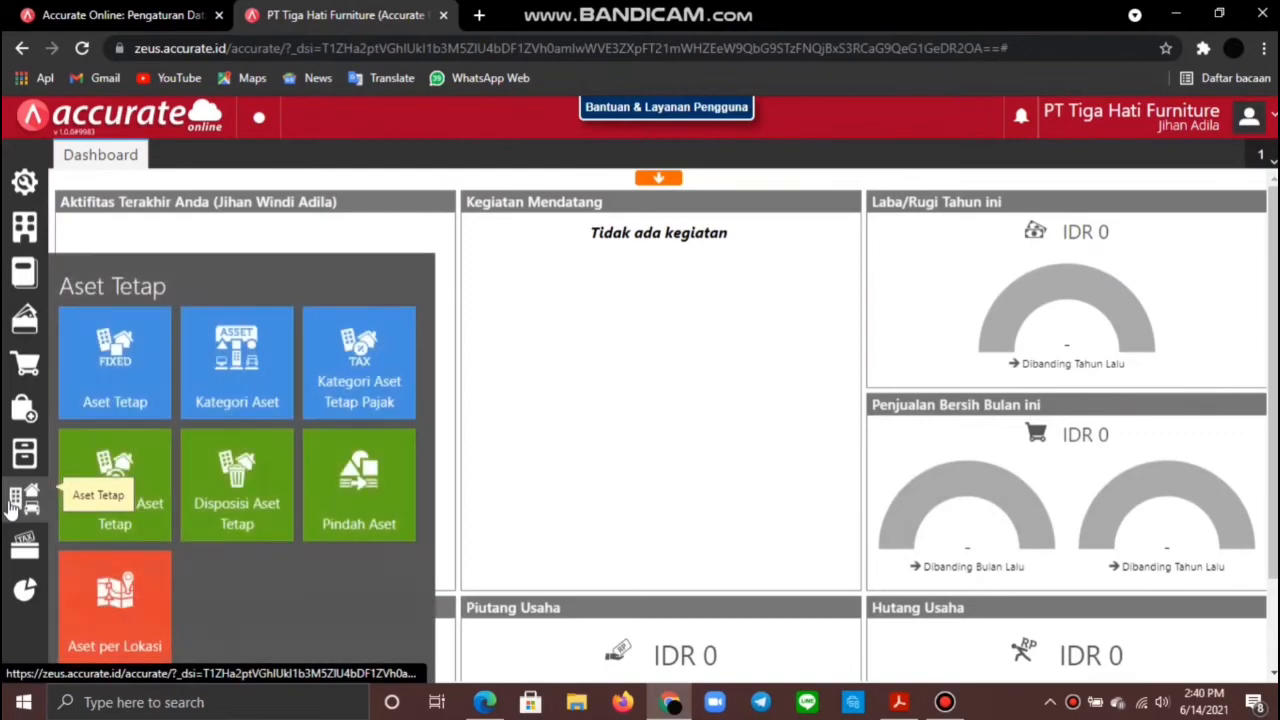
left_click(70, 380)
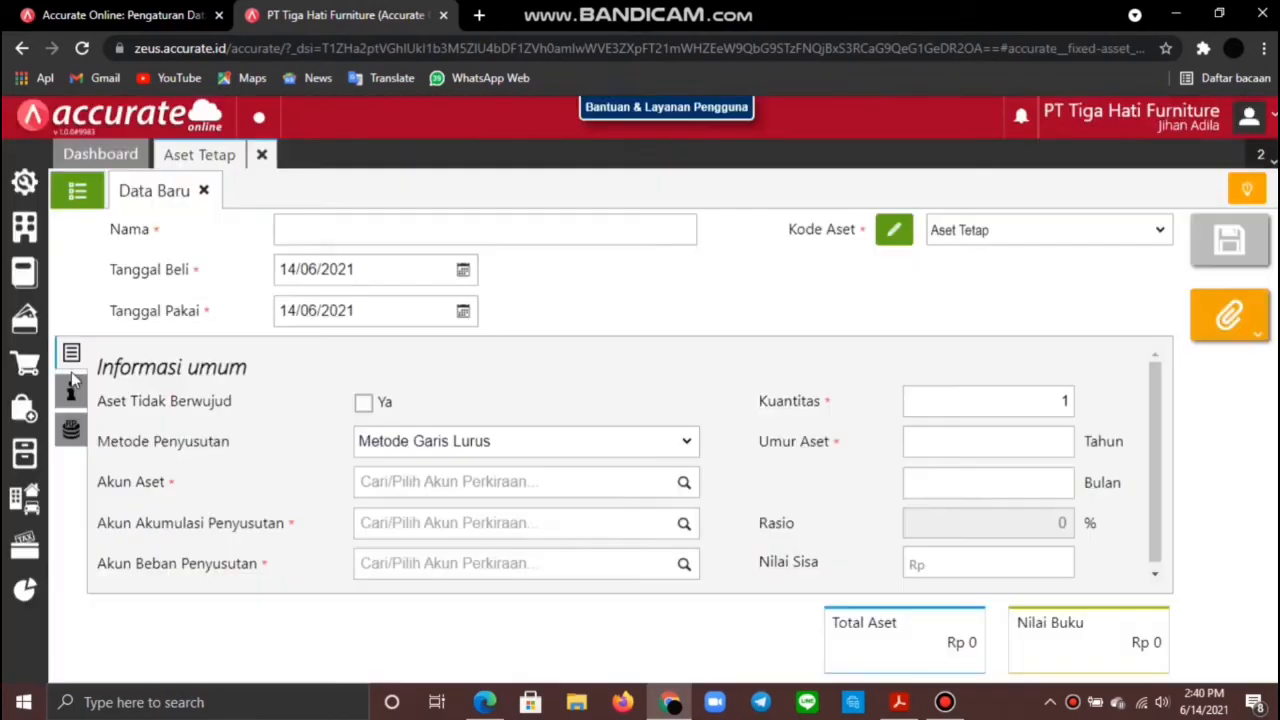
left_click(92, 192)
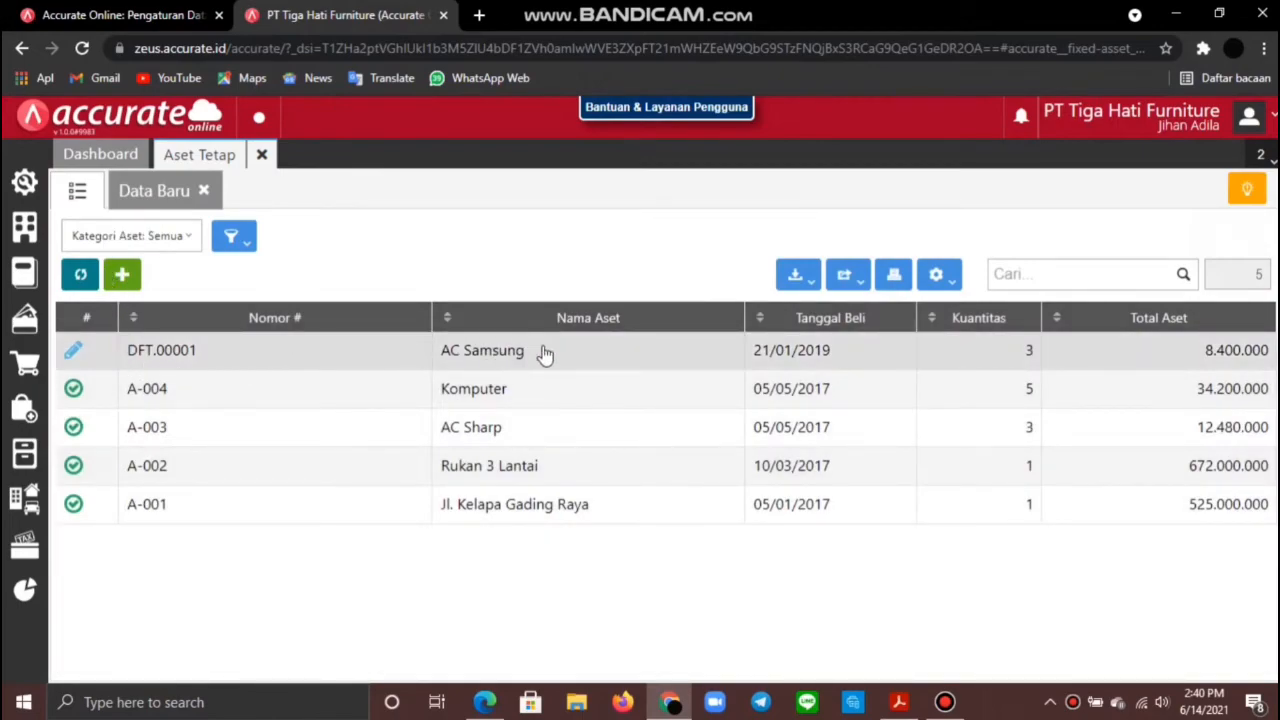
left_click(74, 349)
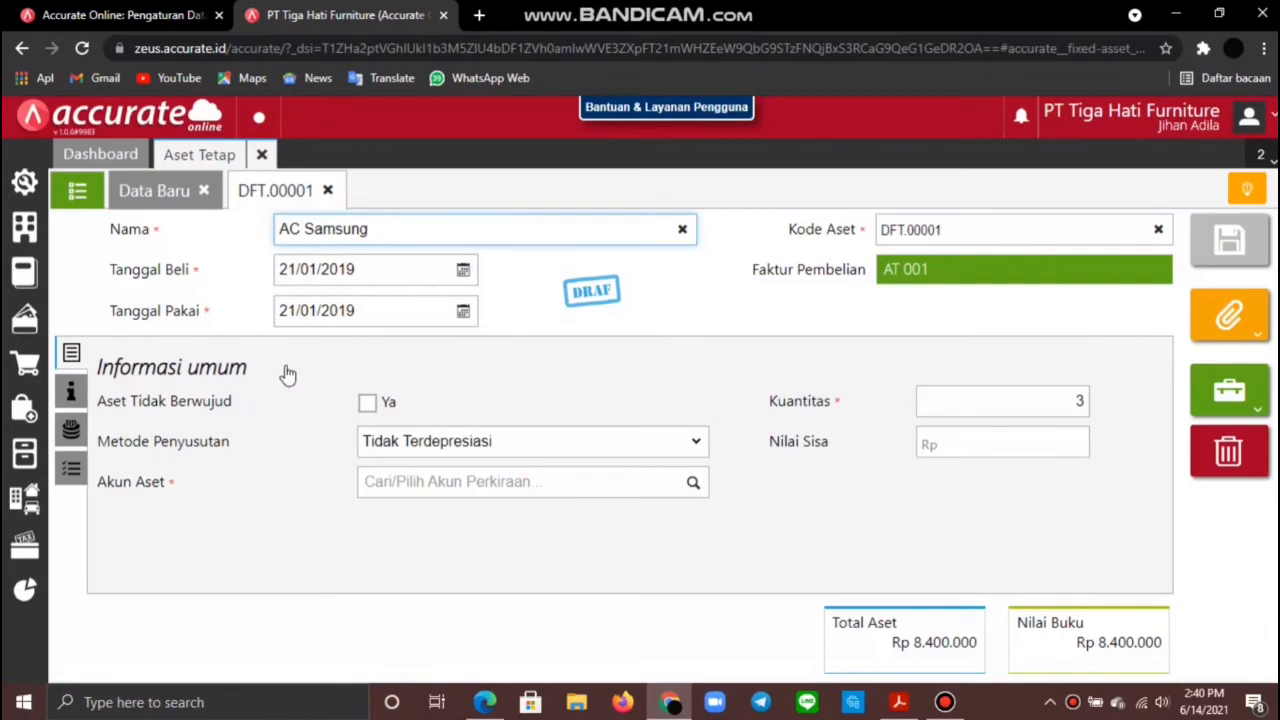
left_click(690, 443)
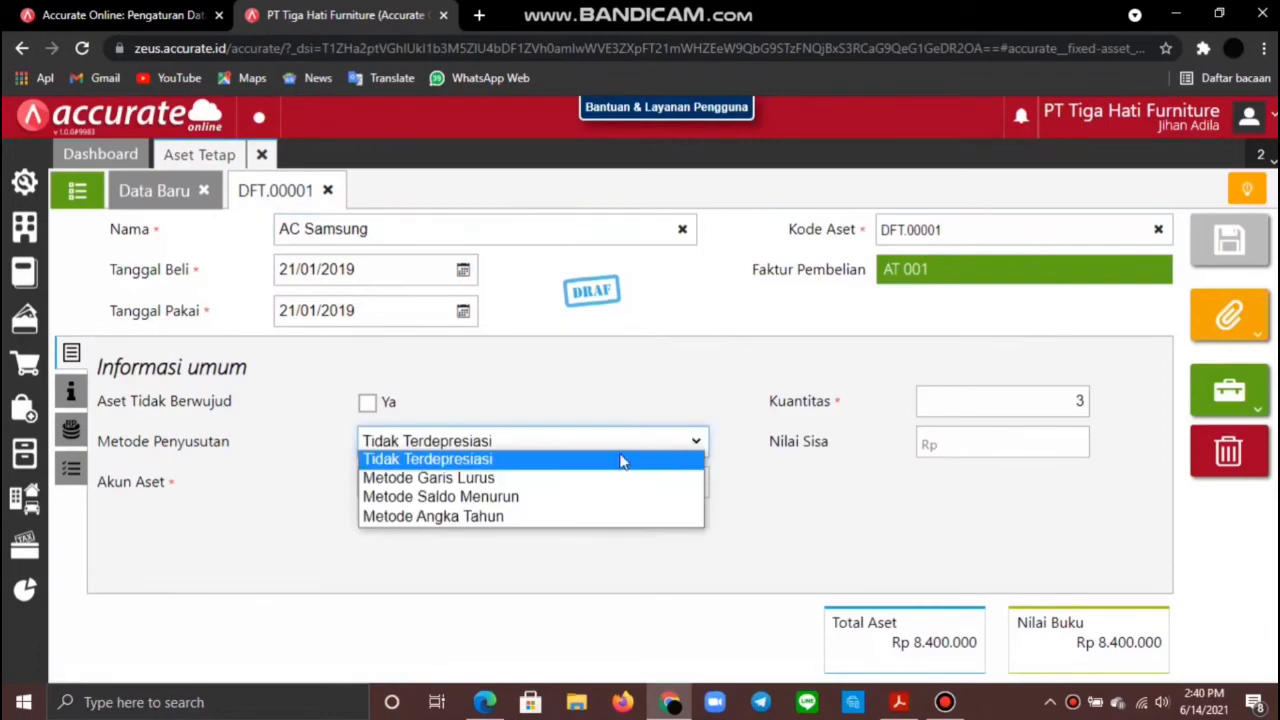
left_click(519, 485)
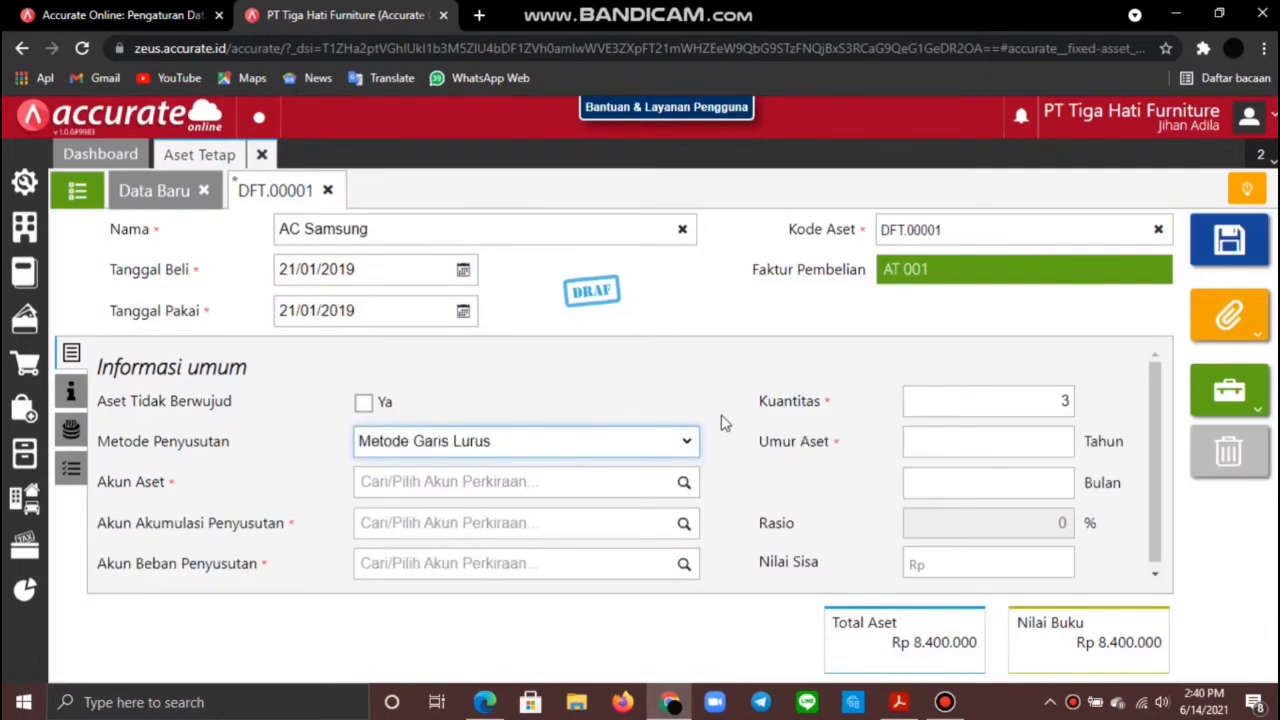
left_click(680, 484)
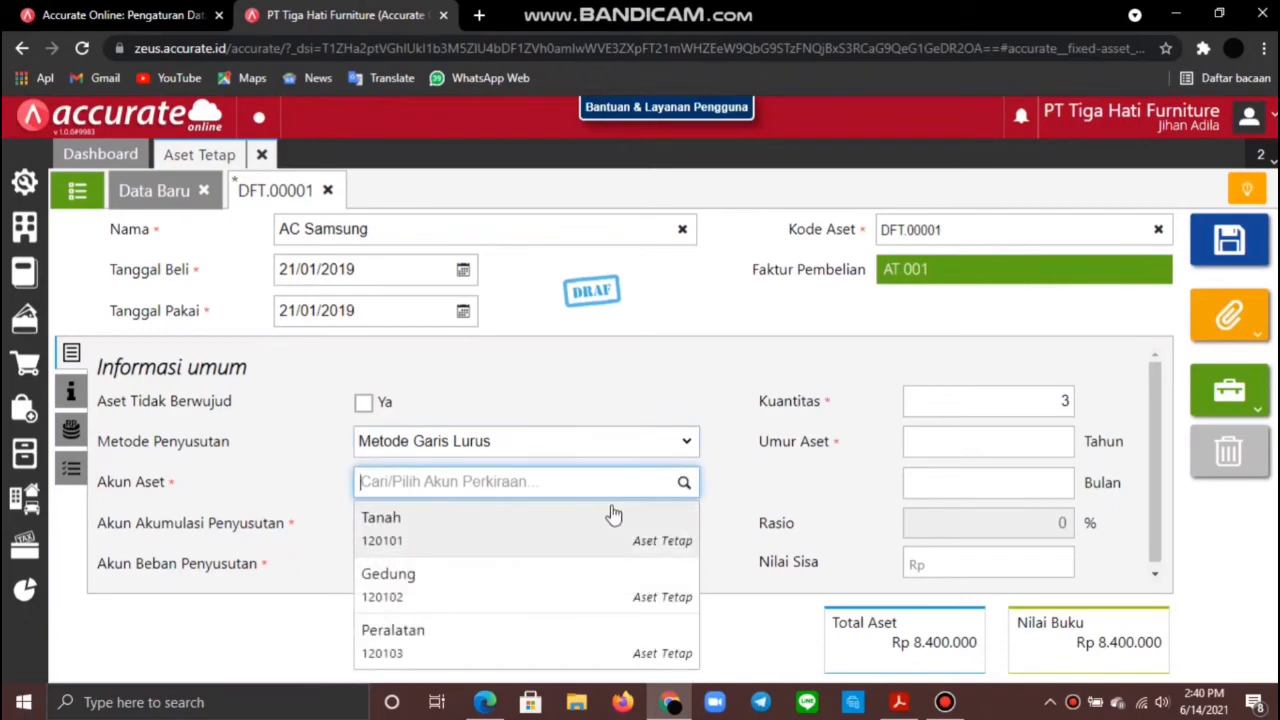
left_click(517, 650)
Step: Choose Akum Penyust Peralatan and Beban Penyust Peralatan accounts and a 5-year useful life
left_click(486, 523)
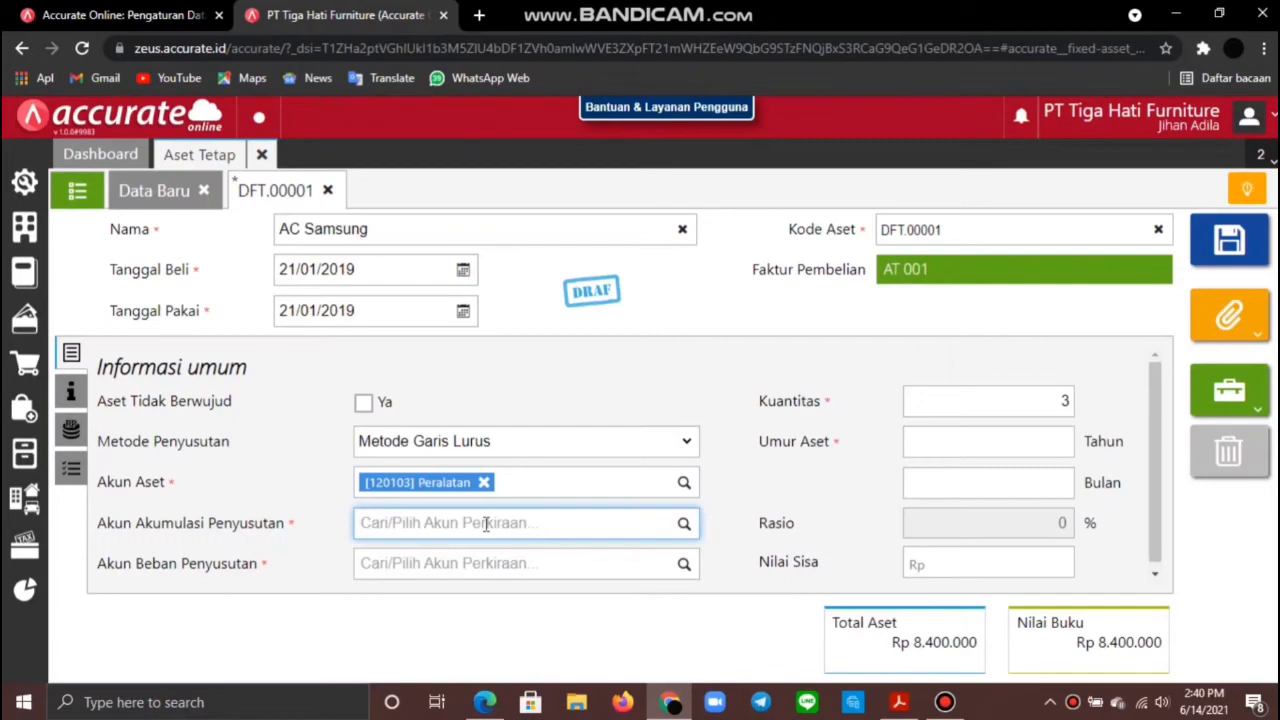
type("perala")
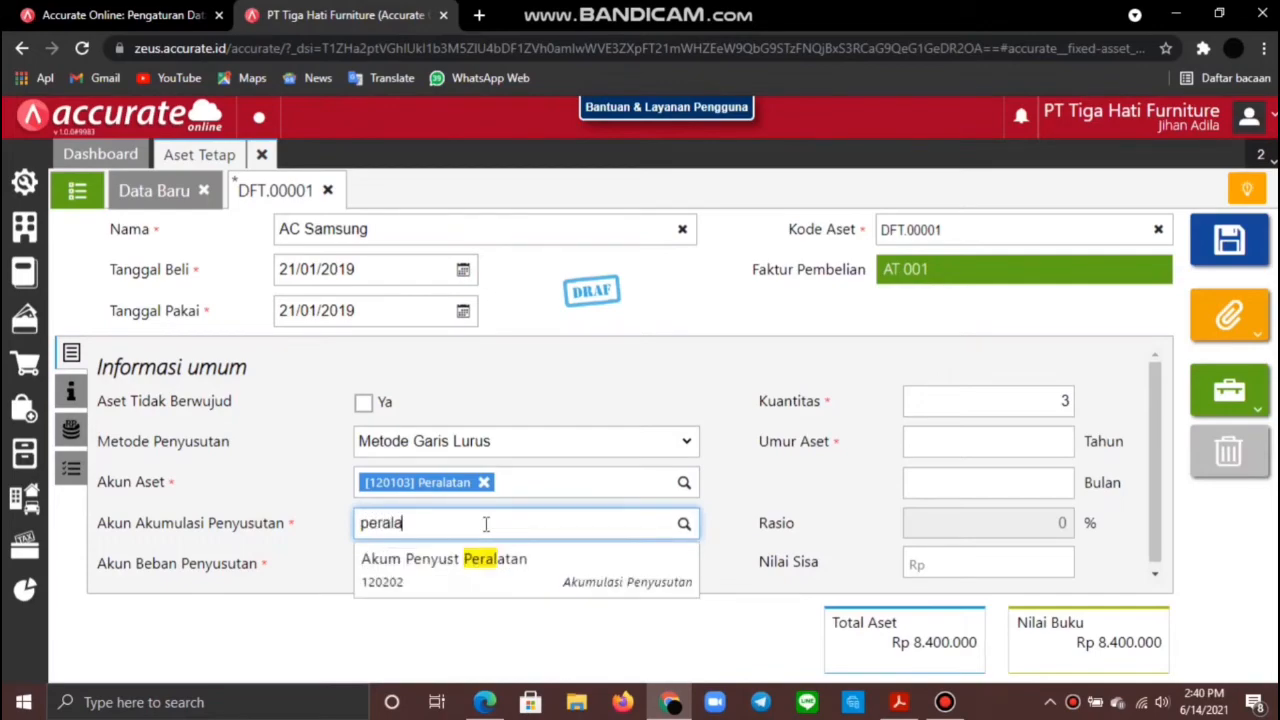
left_click(508, 558)
left_click(517, 565)
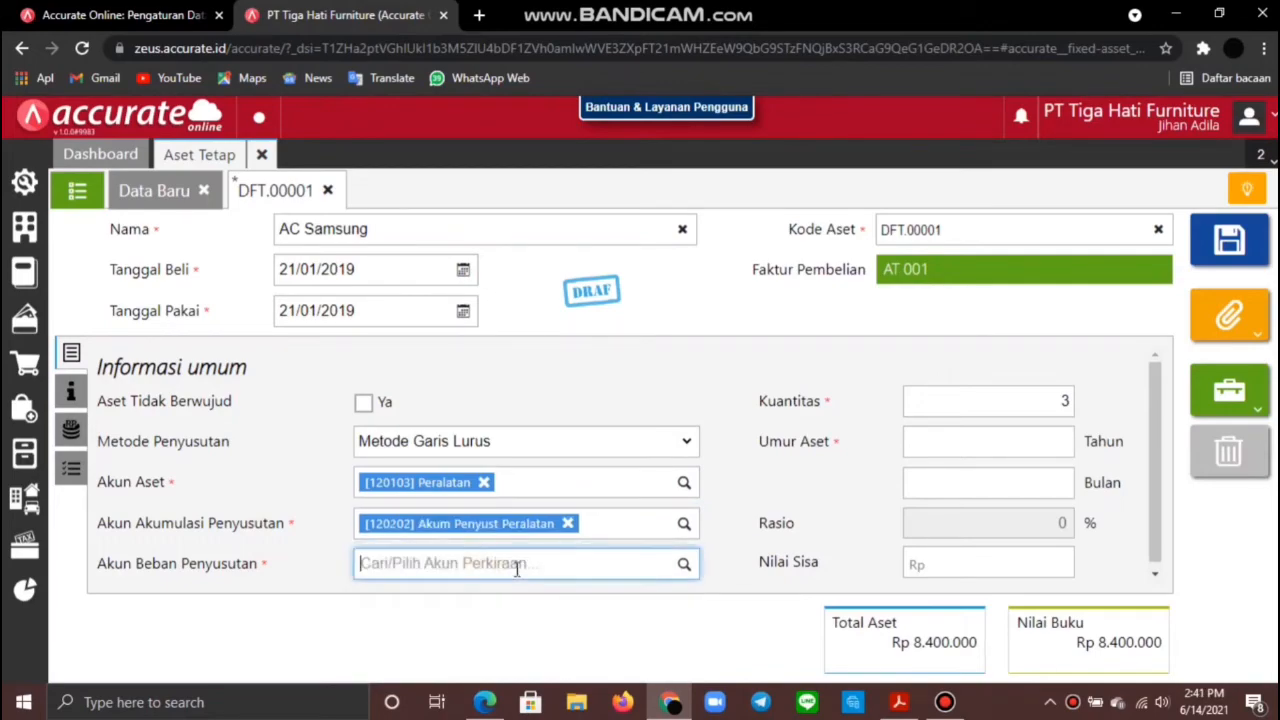
type("pera")
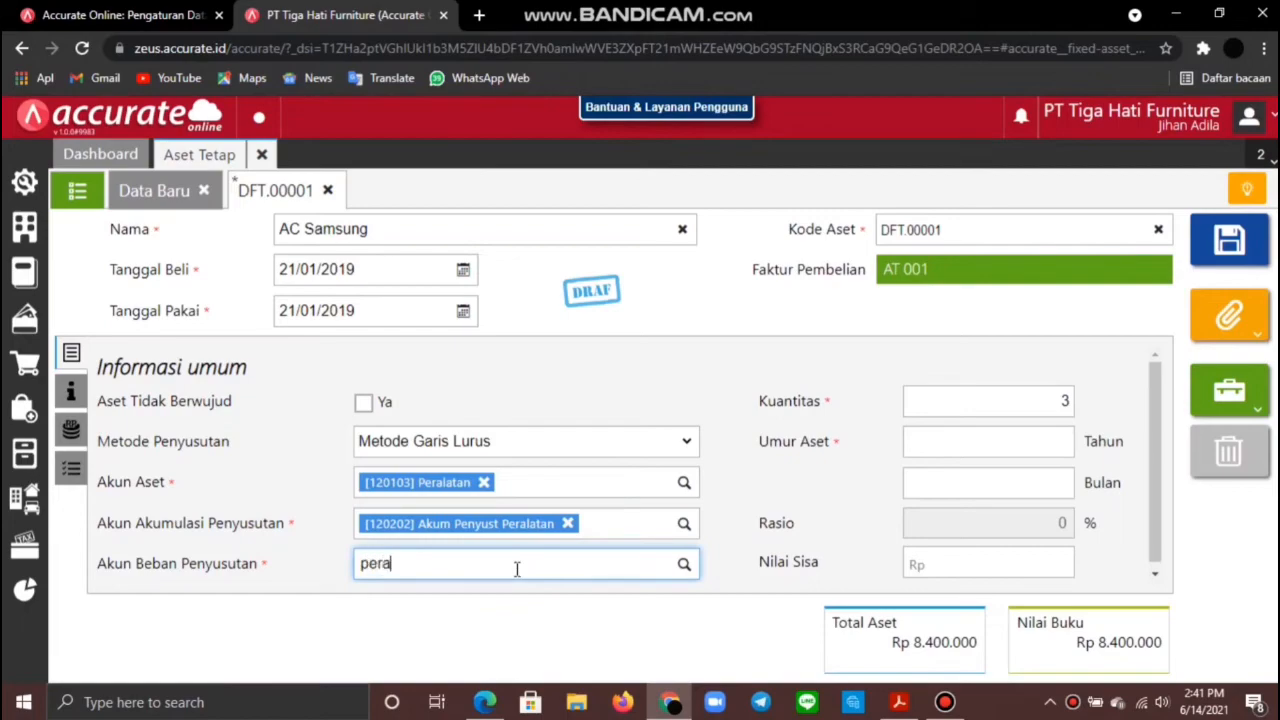
left_click(529, 617)
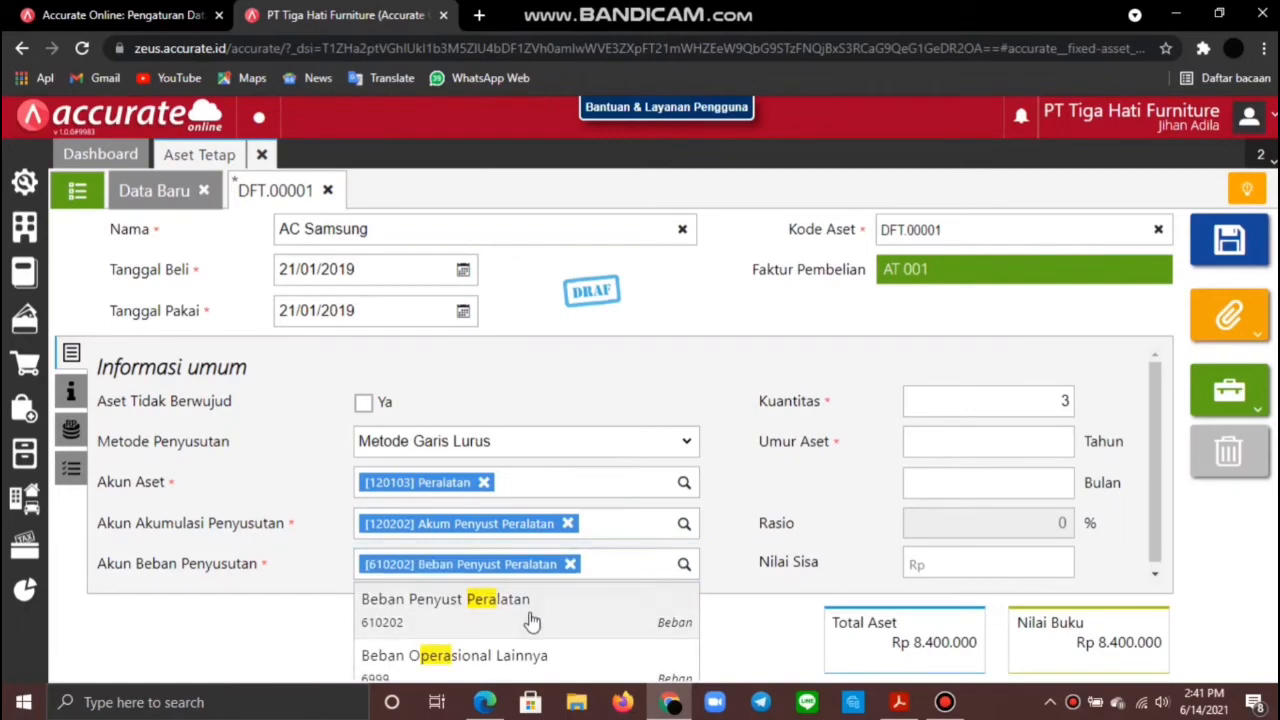
left_click(1051, 446)
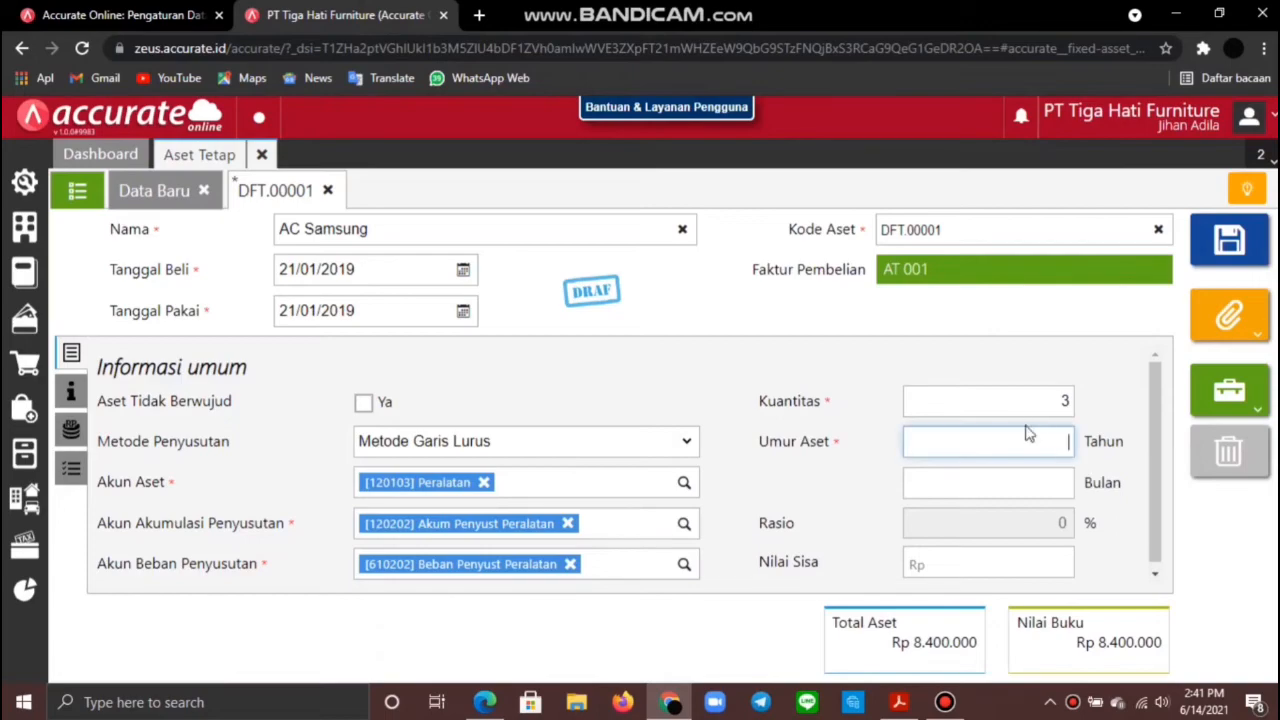
left_click(804, 598)
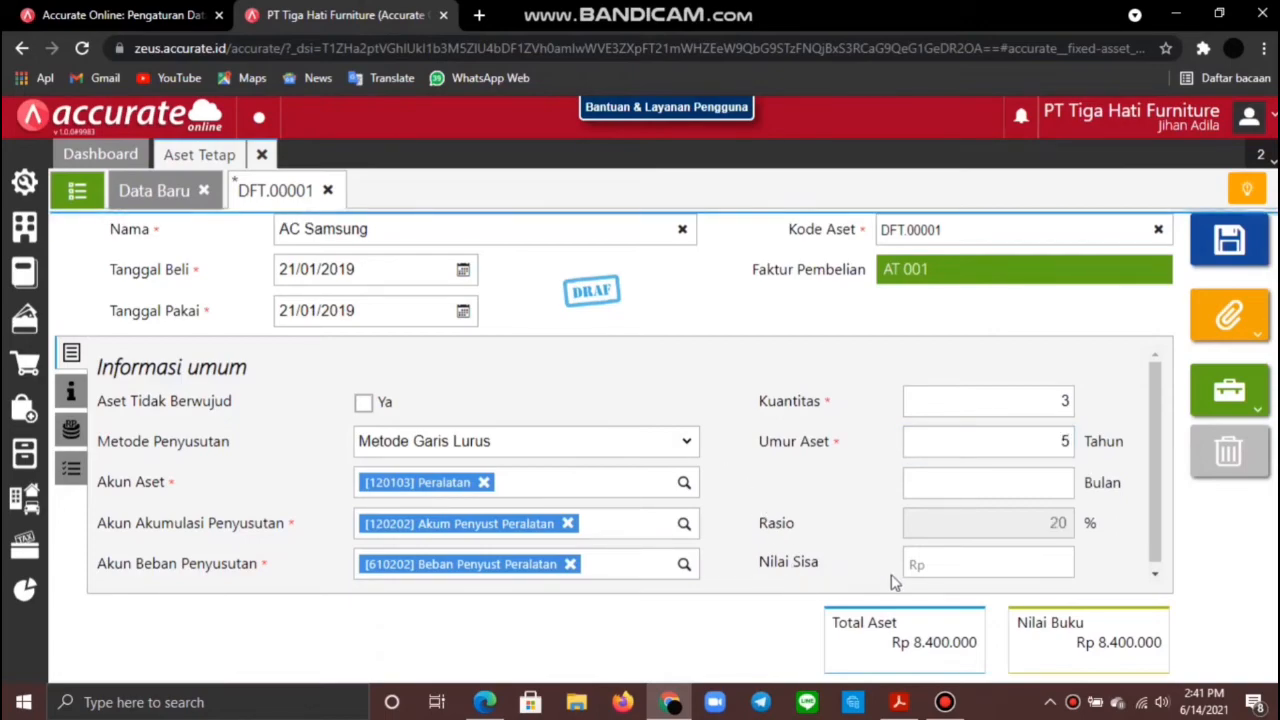
left_click(72, 394)
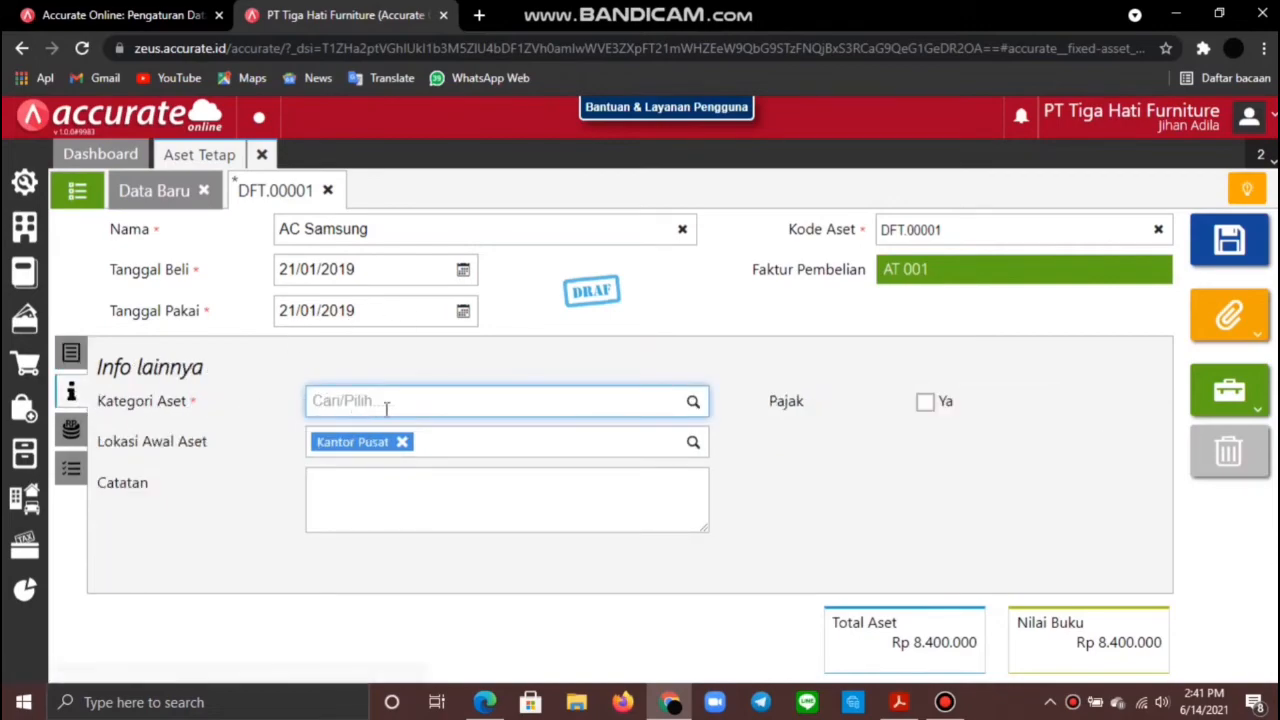
Step: Categorize AC Samsung as Peralatan, taxable under Gol 1 [Garis Lurus], and save the asset
type("per")
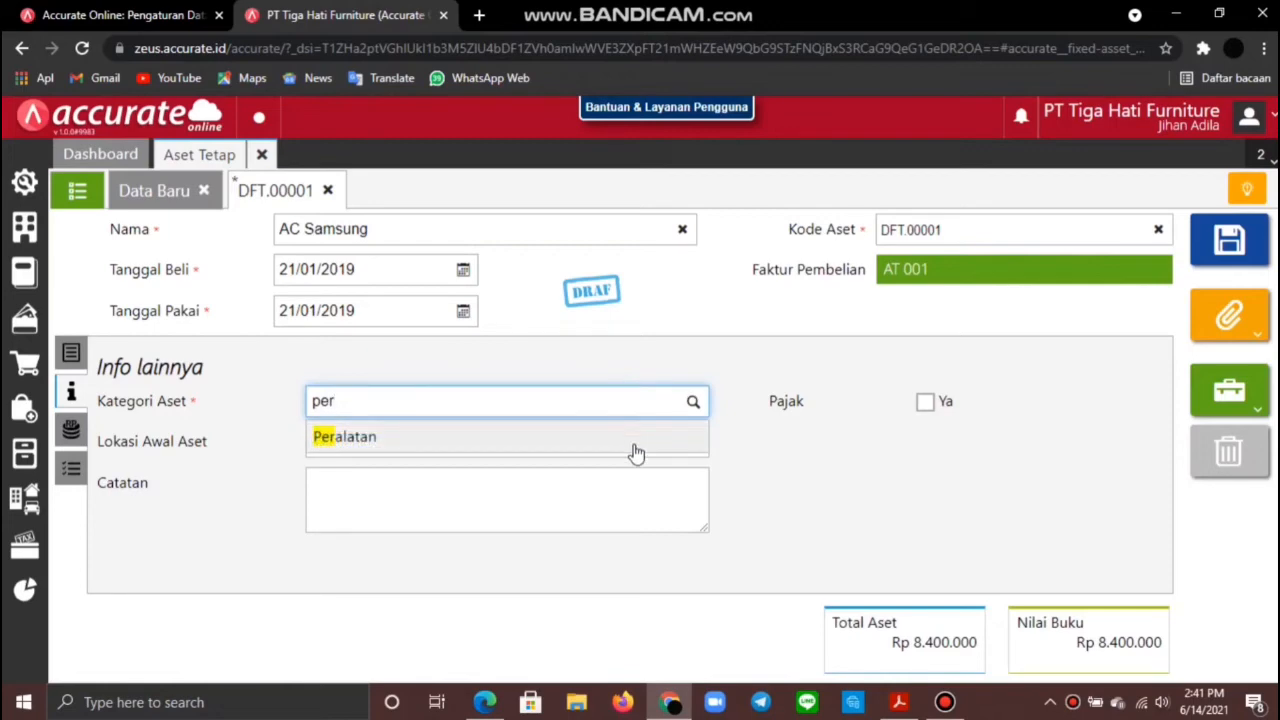
left_click(633, 447)
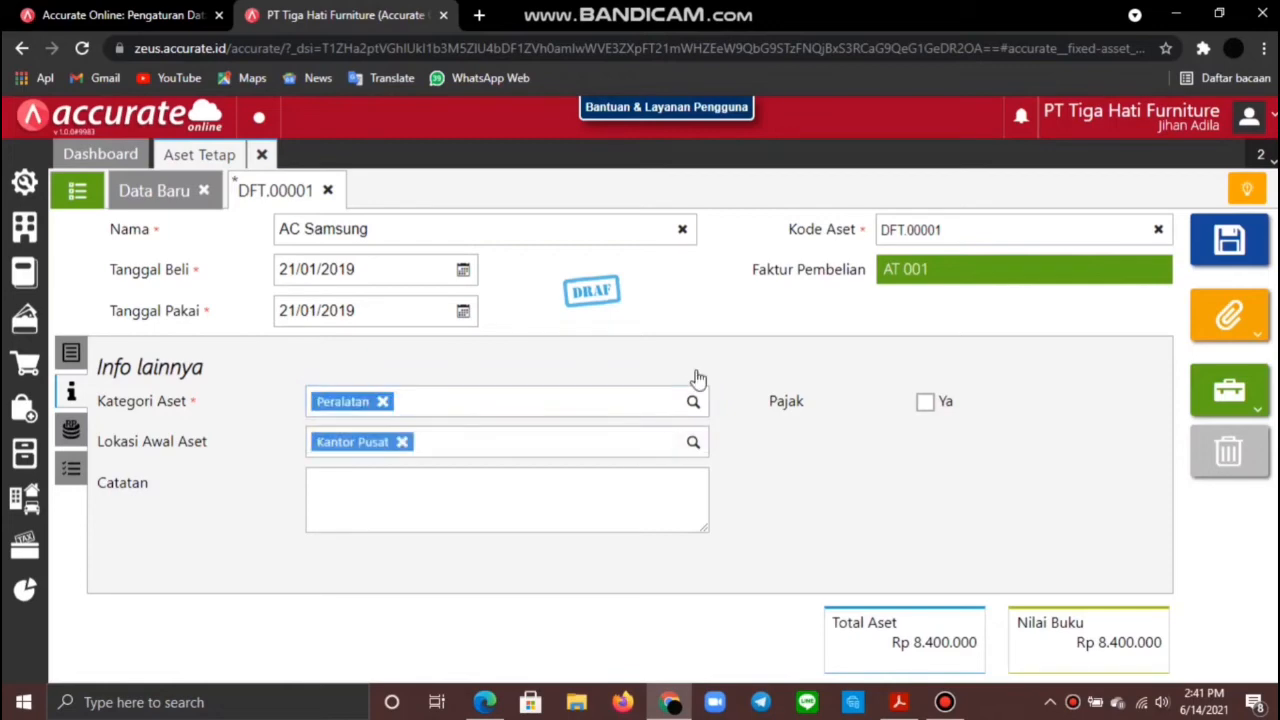
left_click(924, 401)
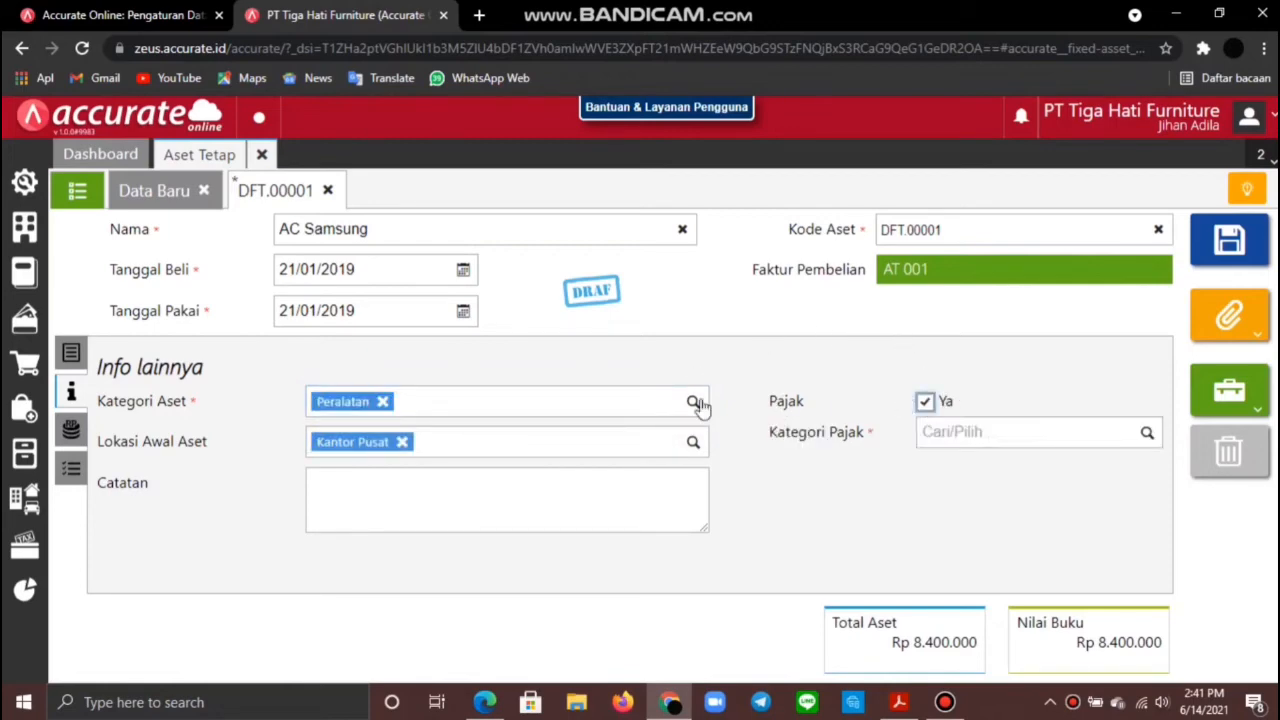
left_click(1147, 438)
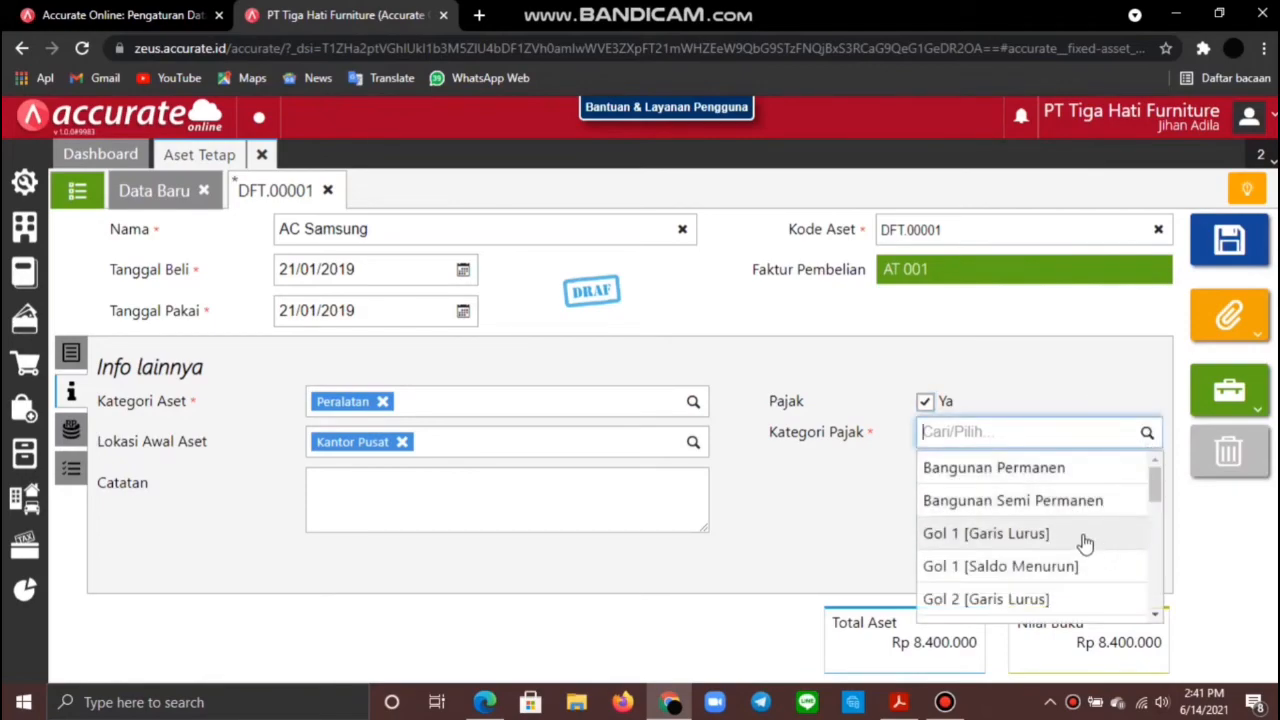
left_click(1051, 534)
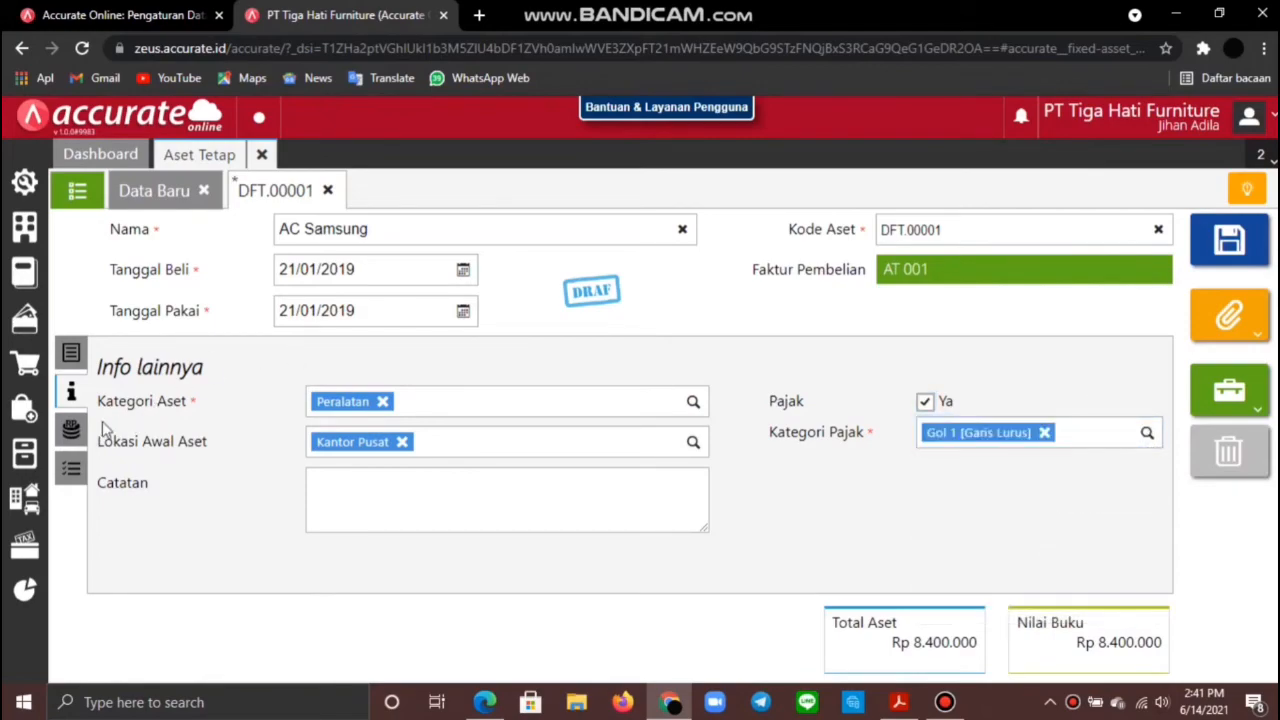
left_click(71, 430)
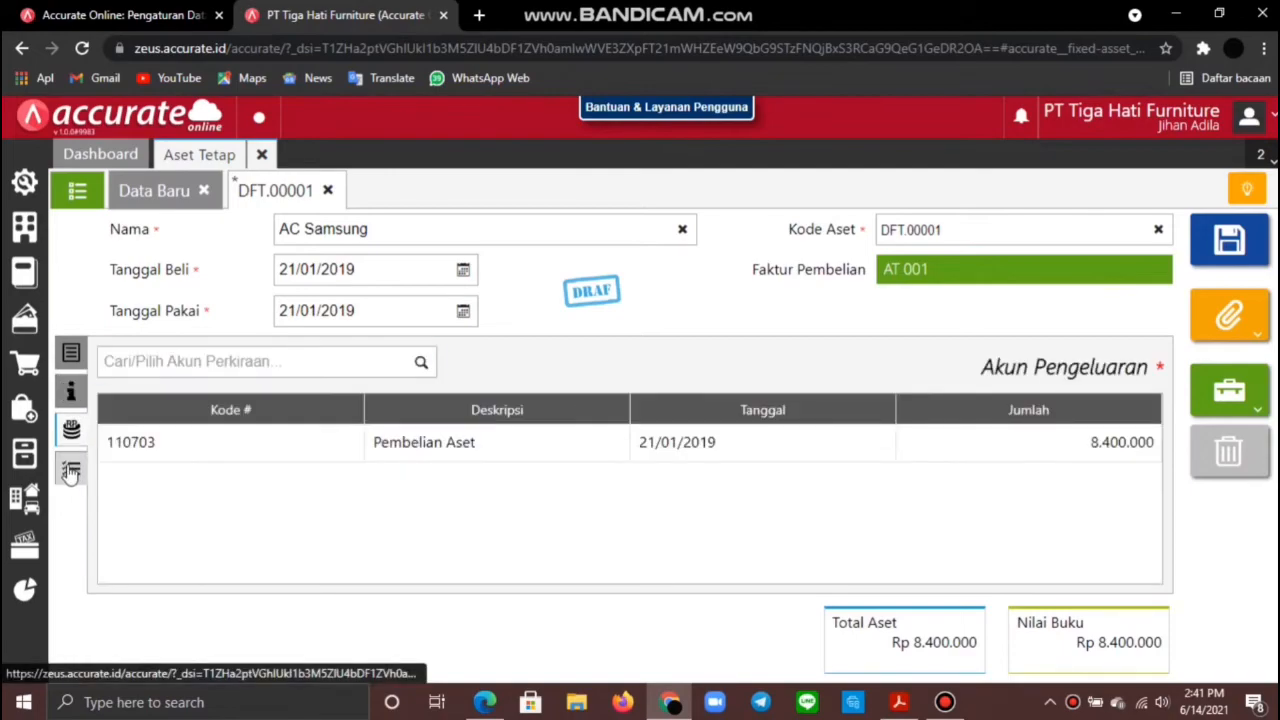
left_click(71, 468)
left_click(71, 392)
left_click(71, 352)
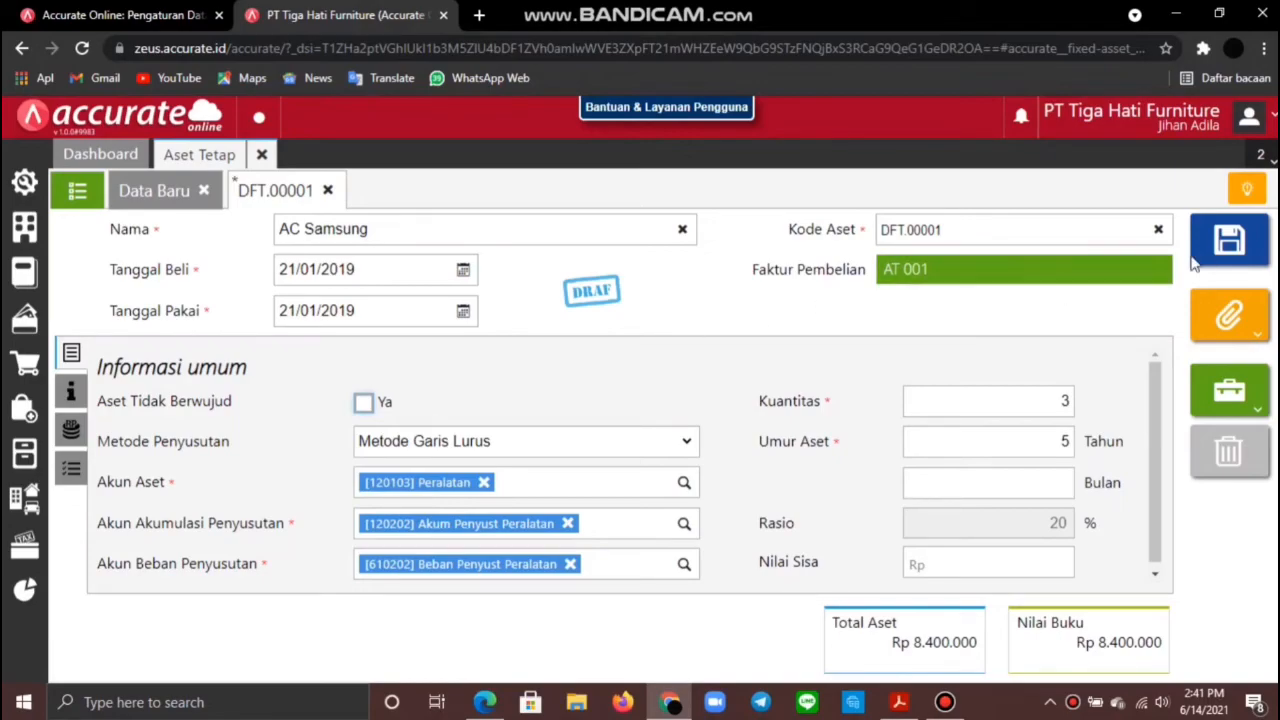
left_click(1222, 246)
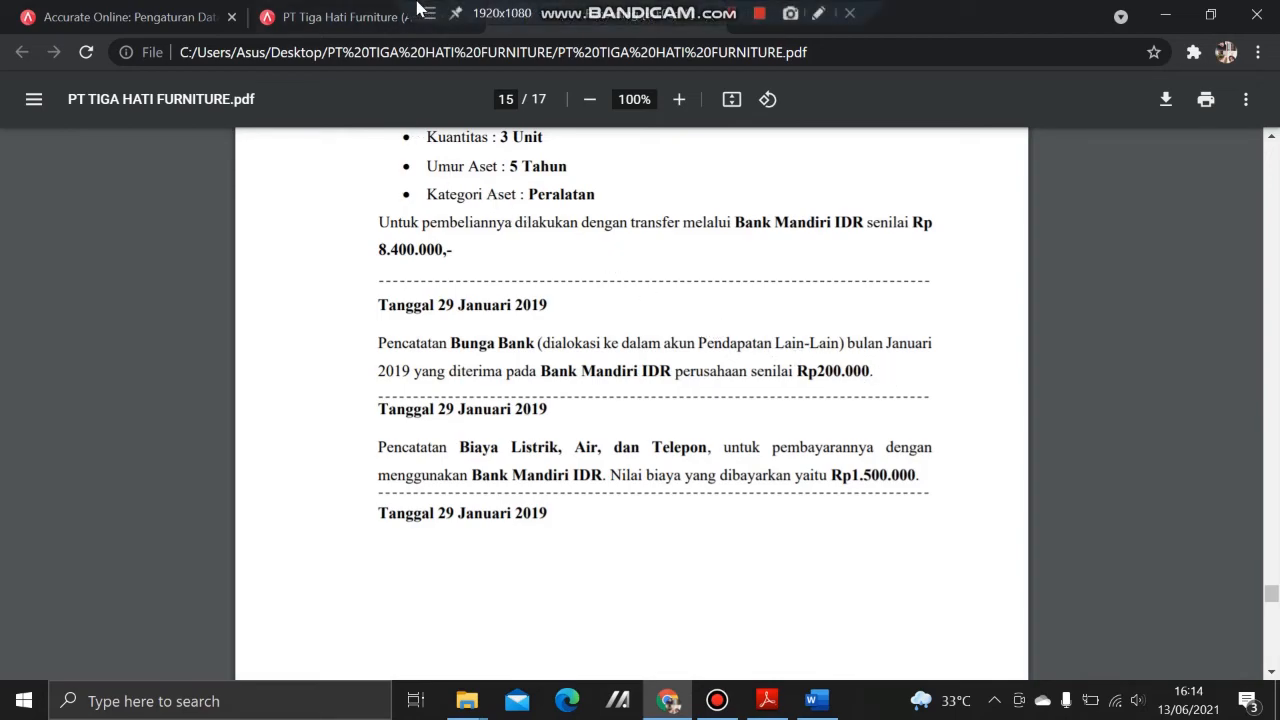
Step: After reading the 29 January 2019 entries, go back to the PT Tiga Hati Furniture Accurate dashboard
left_click(418, 10)
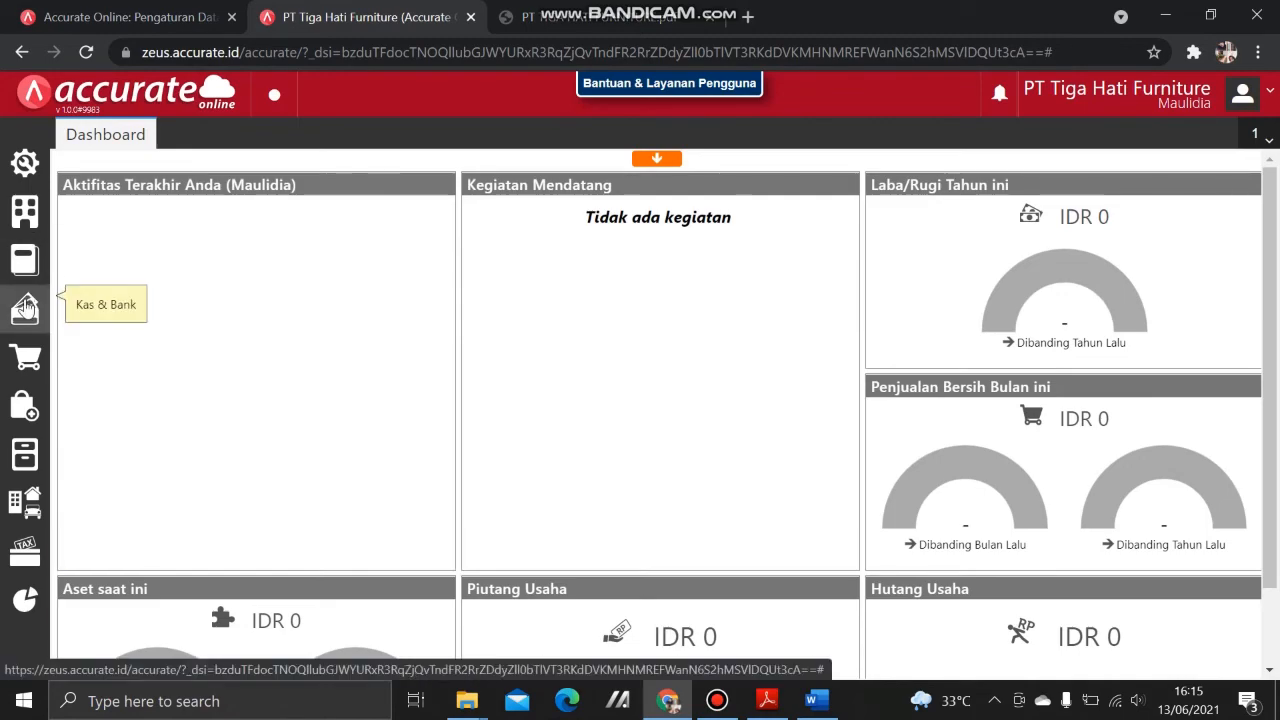
Step: Start a new bank receipt with Bank Mandiri IDR as the receiving account
left_click(25, 307)
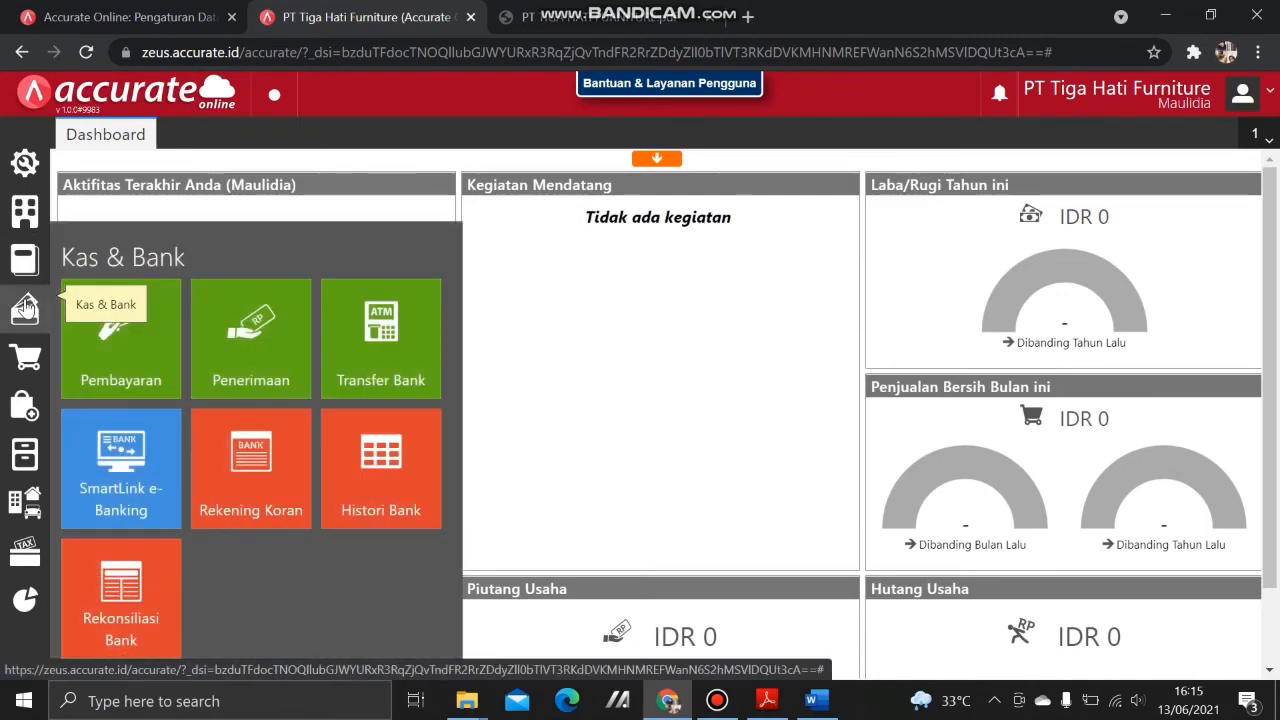
left_click(238, 349)
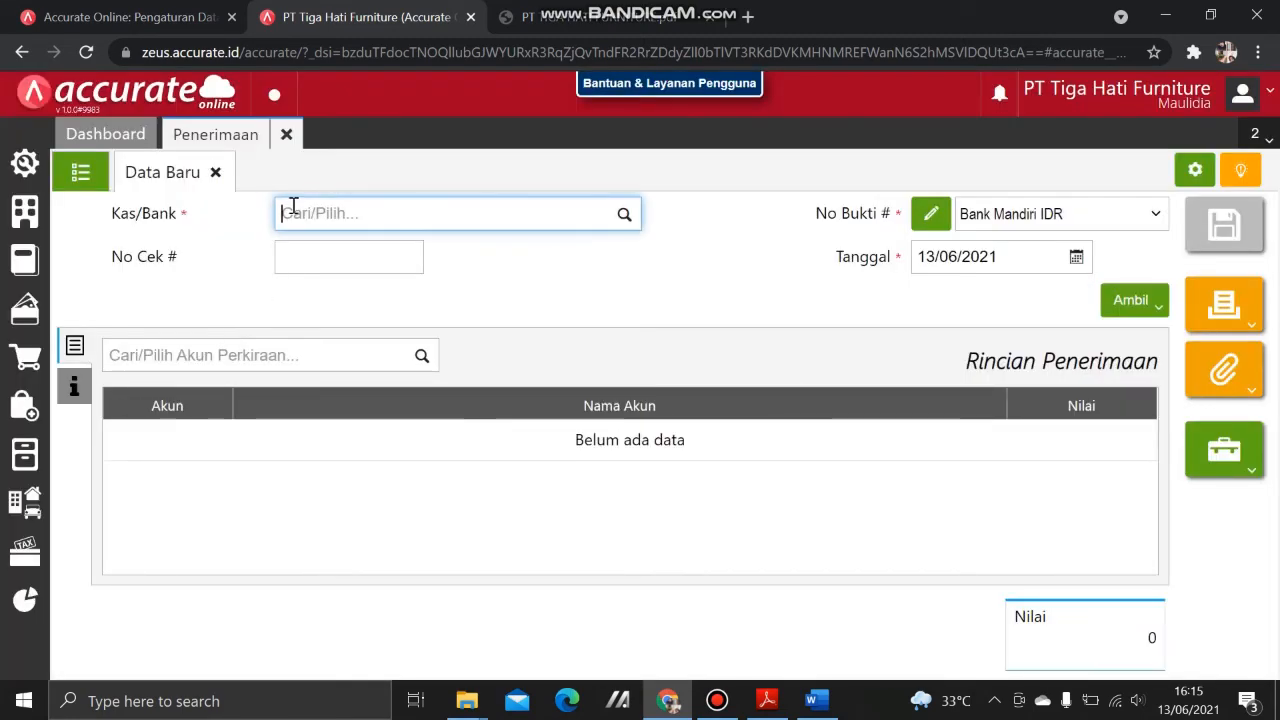
type("m")
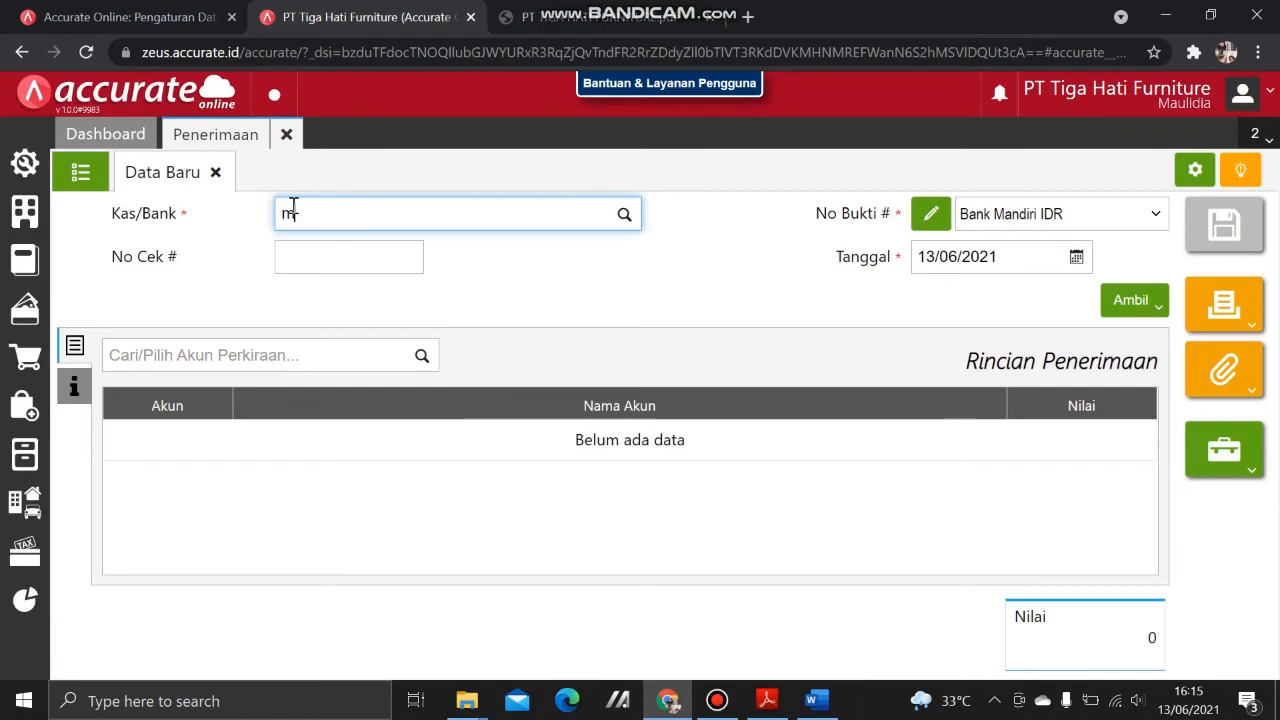
type("and")
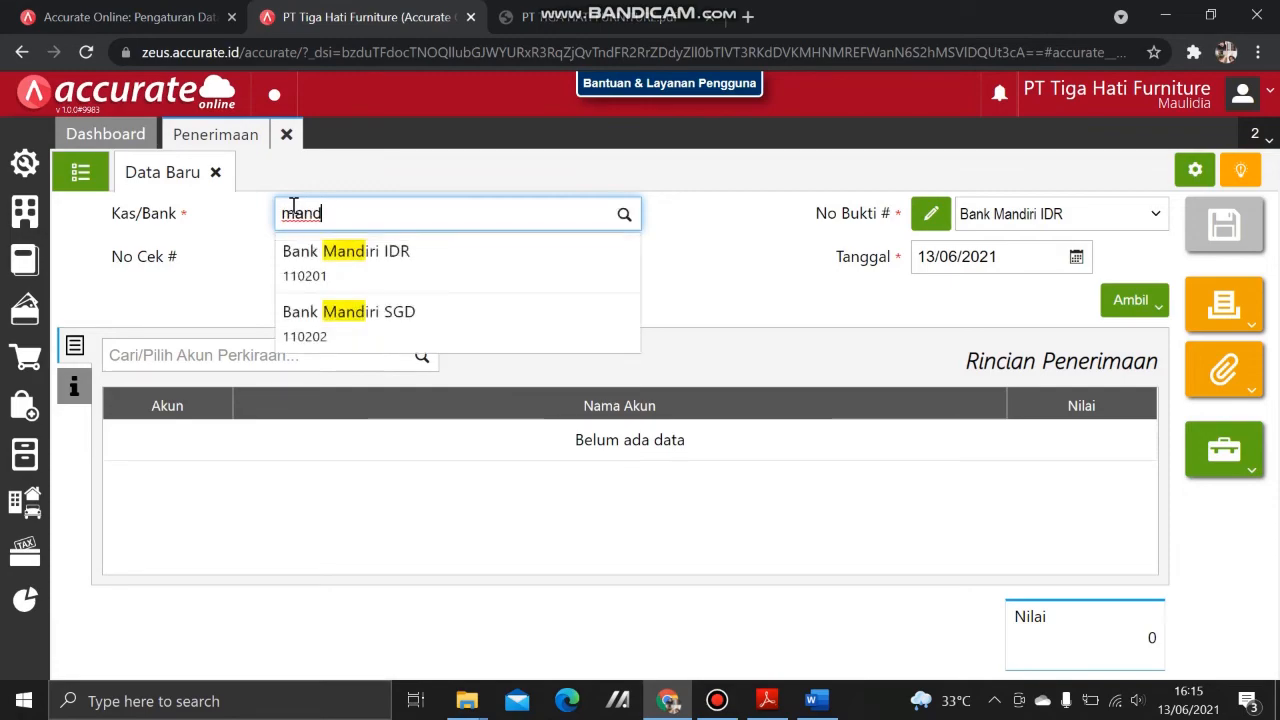
left_click(346, 262)
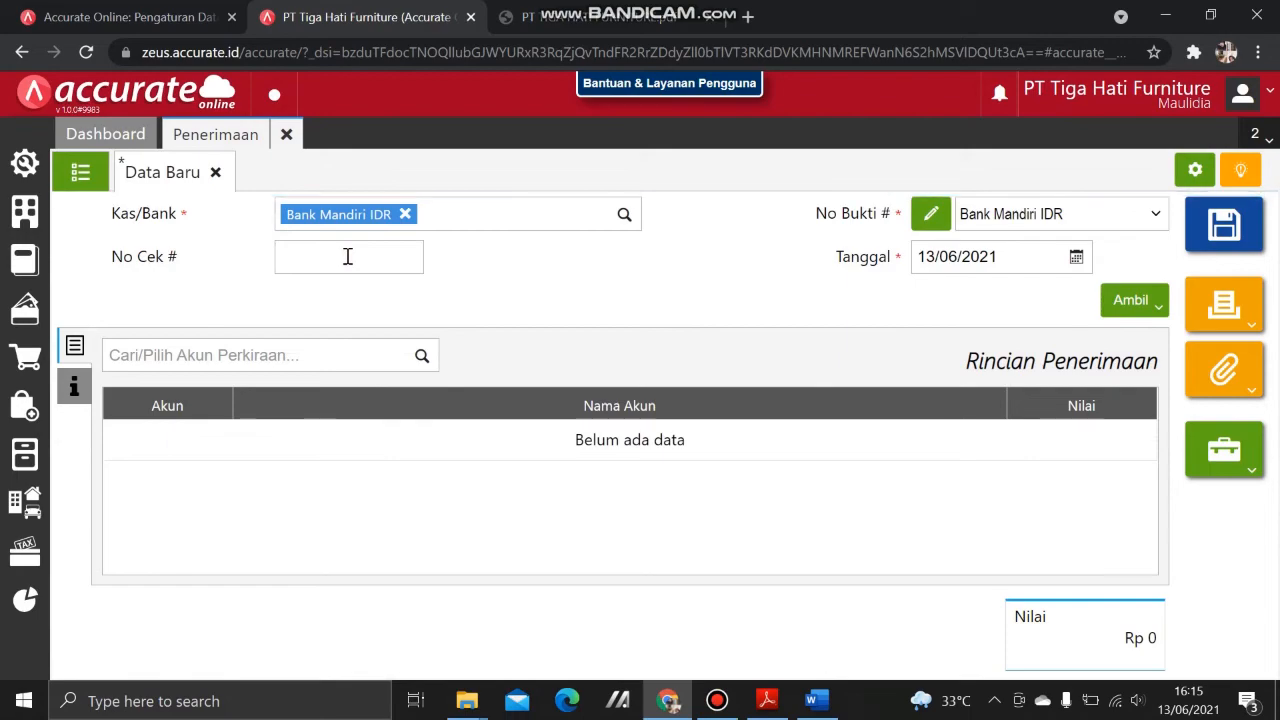
left_click(347, 256)
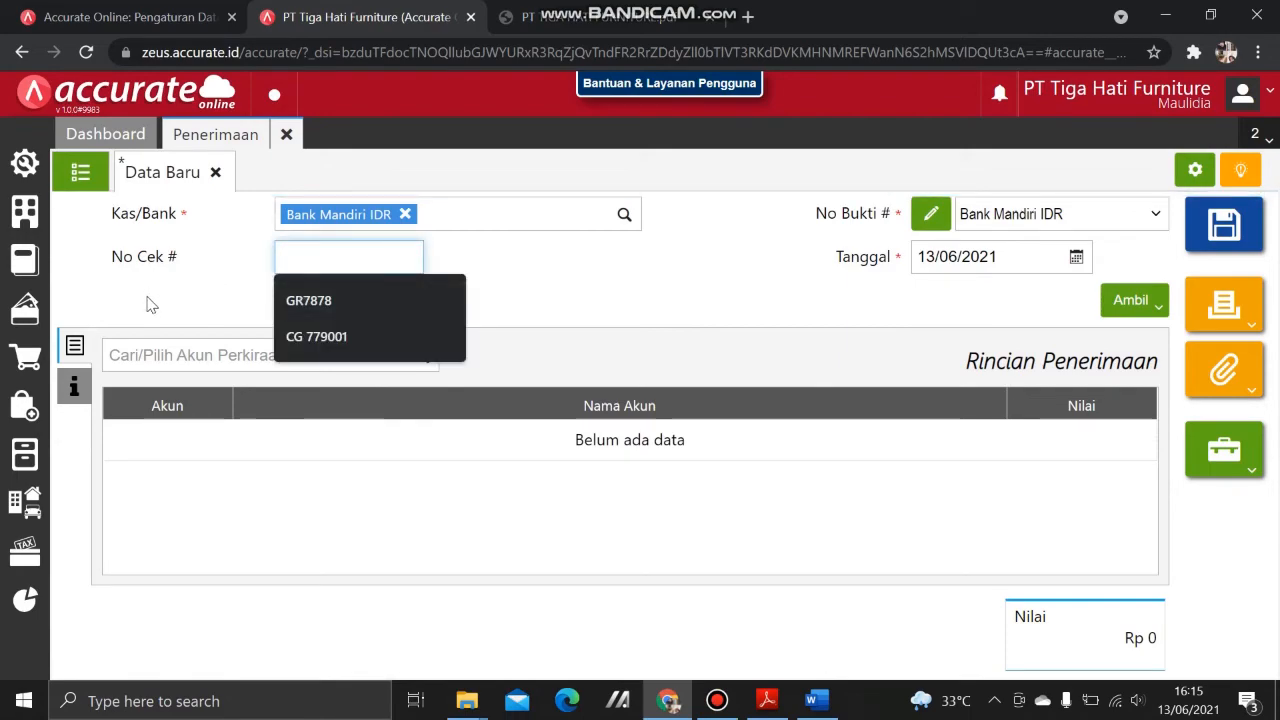
left_click(221, 268)
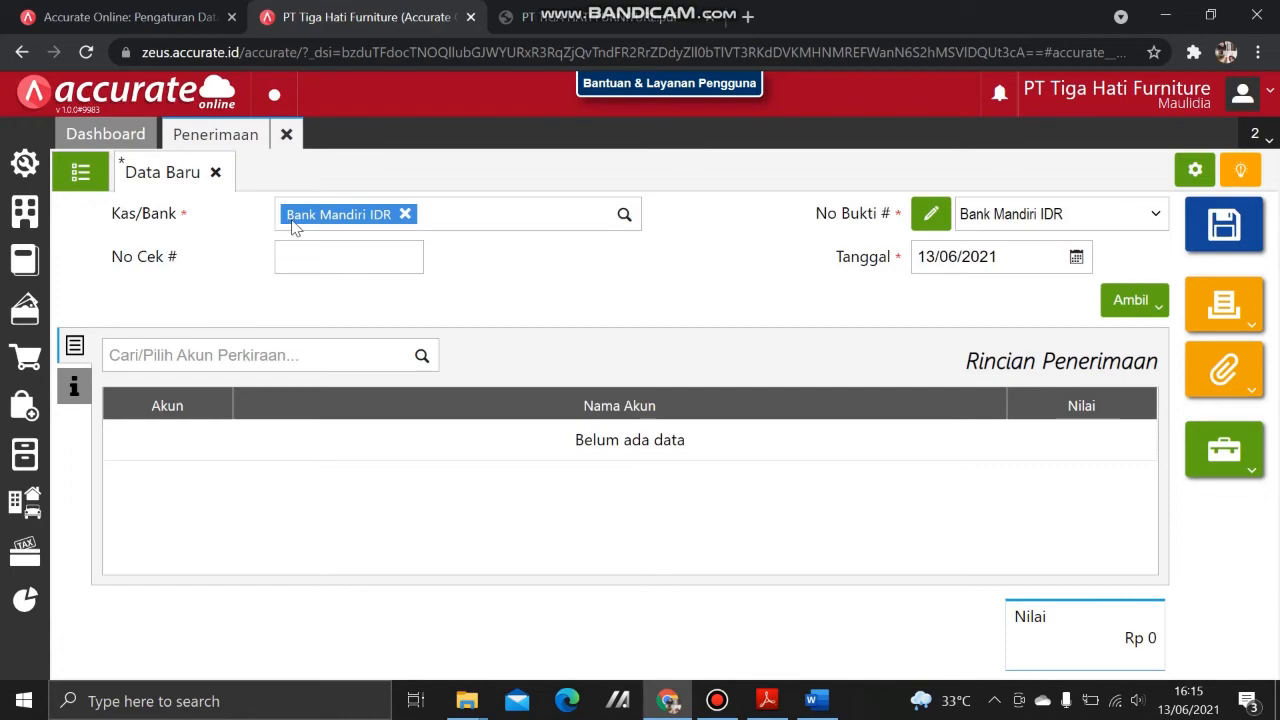
Step: Set the receipt date to 29/01/2019, checking the case PDF
left_click(994, 262)
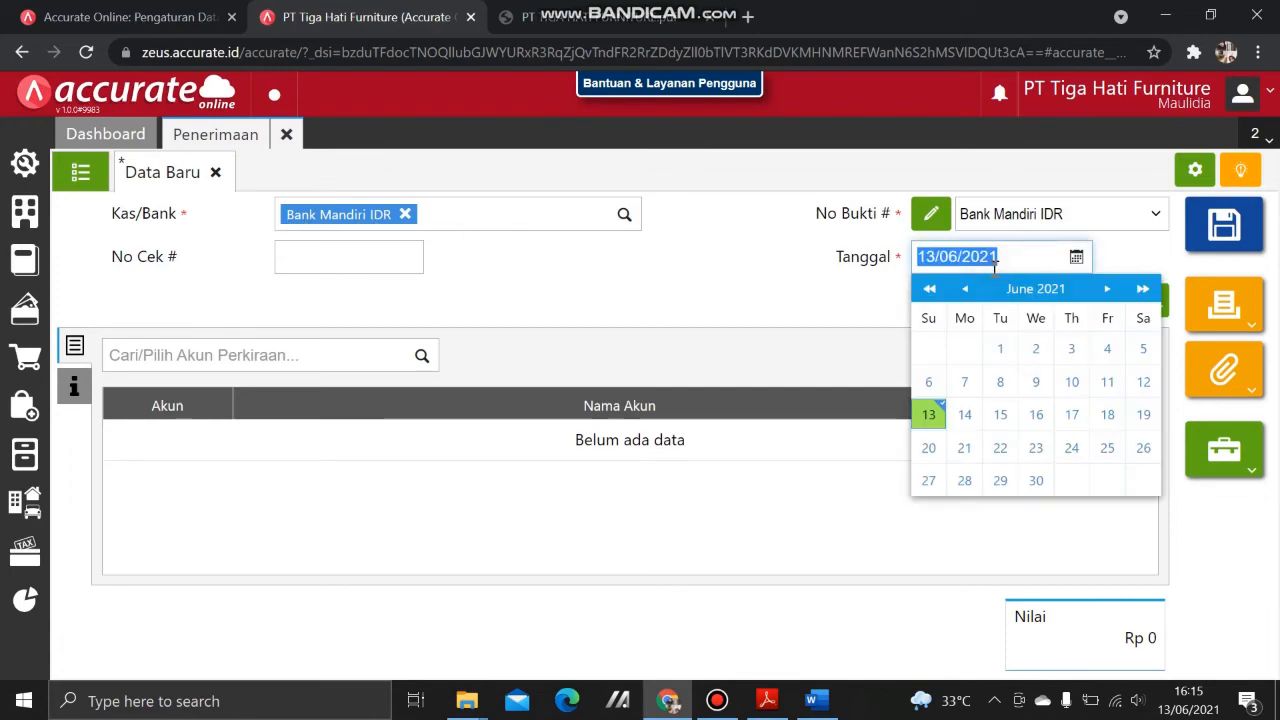
type("29/")
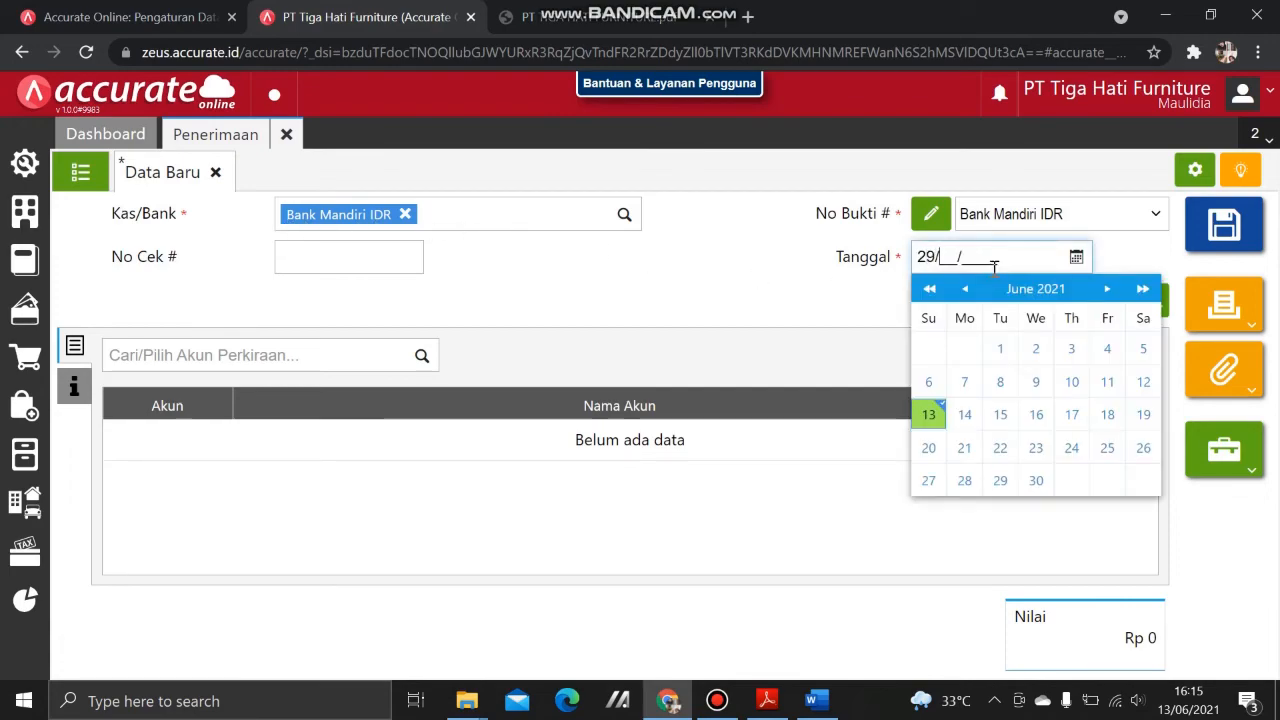
type("01/2019")
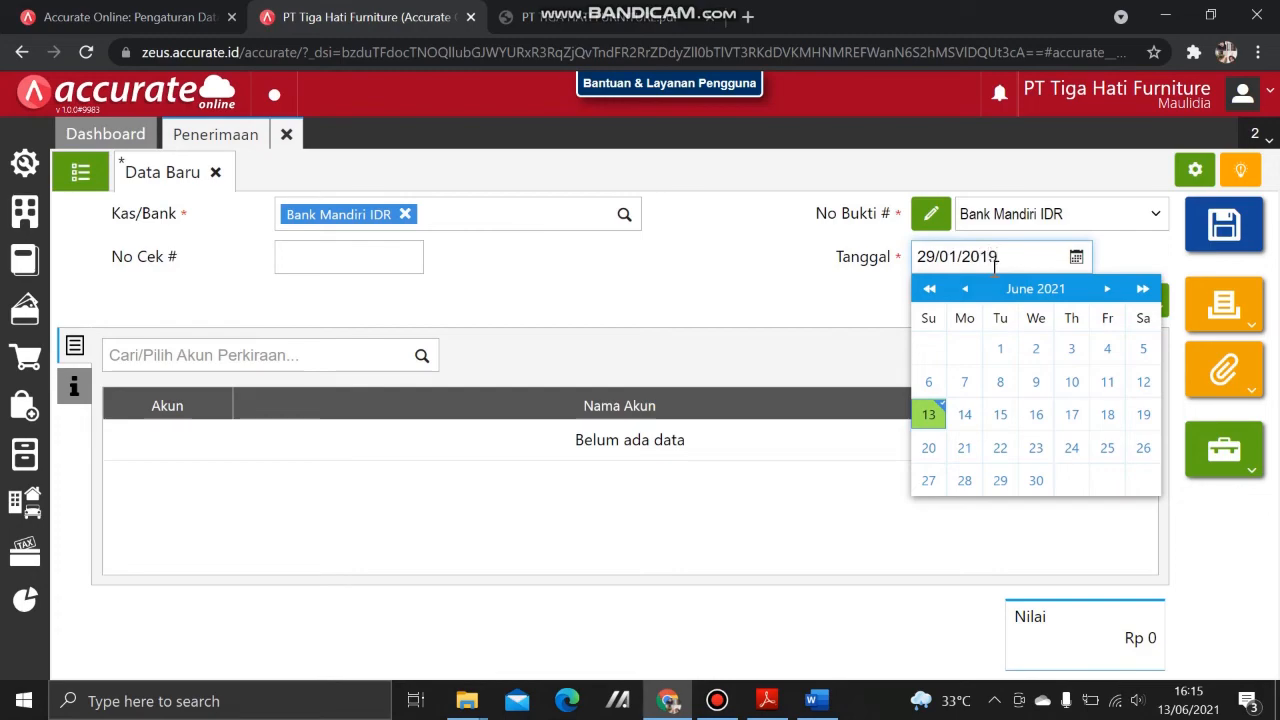
left_click(704, 242)
key("ctrl+Tab")
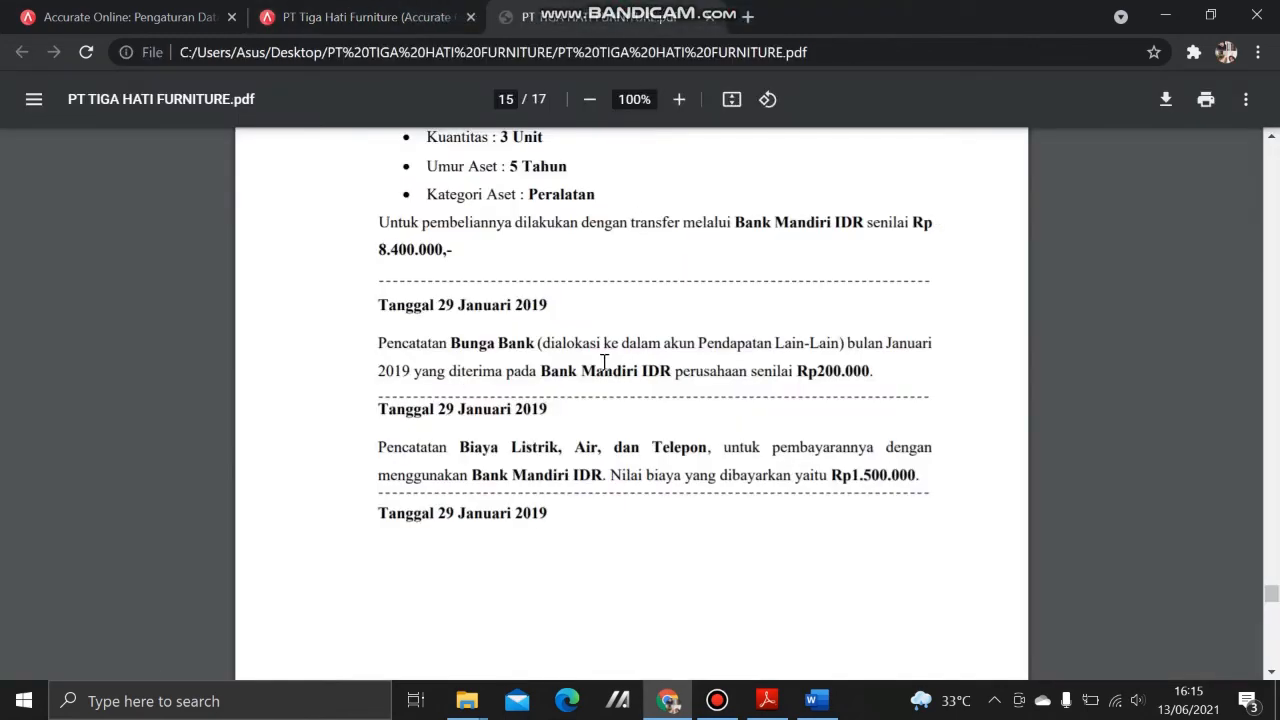
left_click(370, 14)
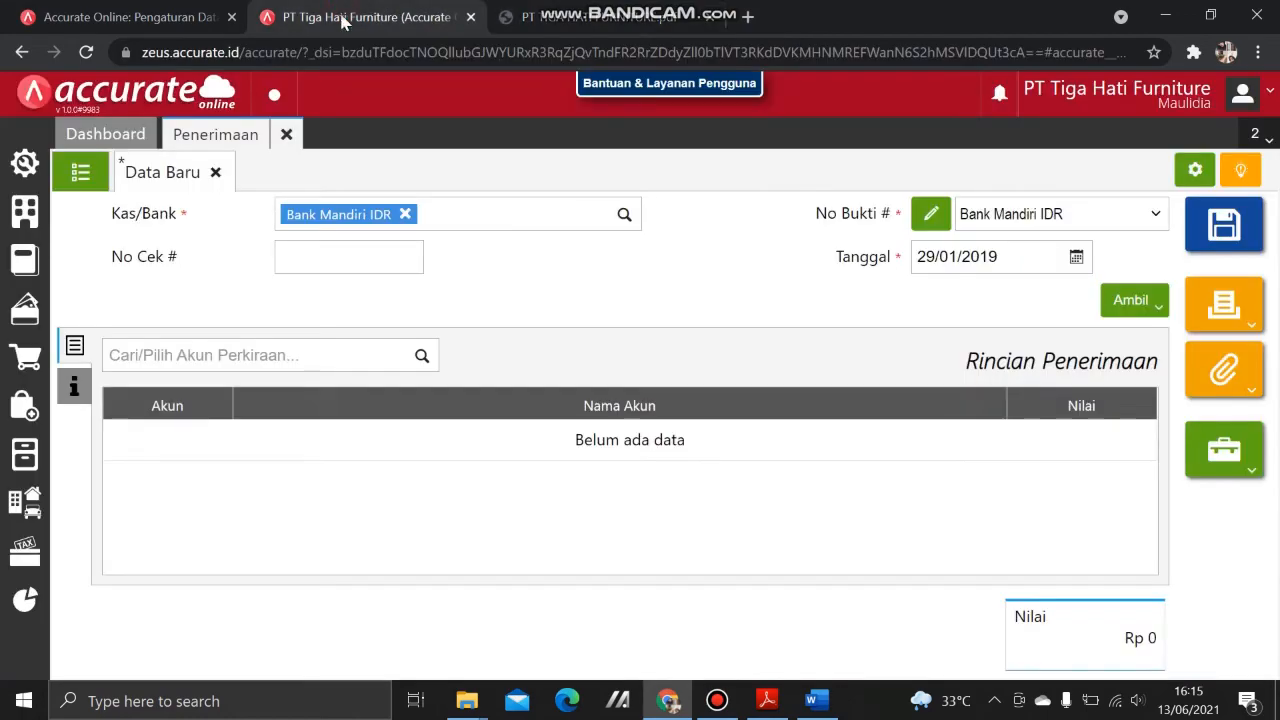
Step: Add an 8101 Bunga Bank line of 200.000 to the receipt
left_click(310, 352)
type("pe")
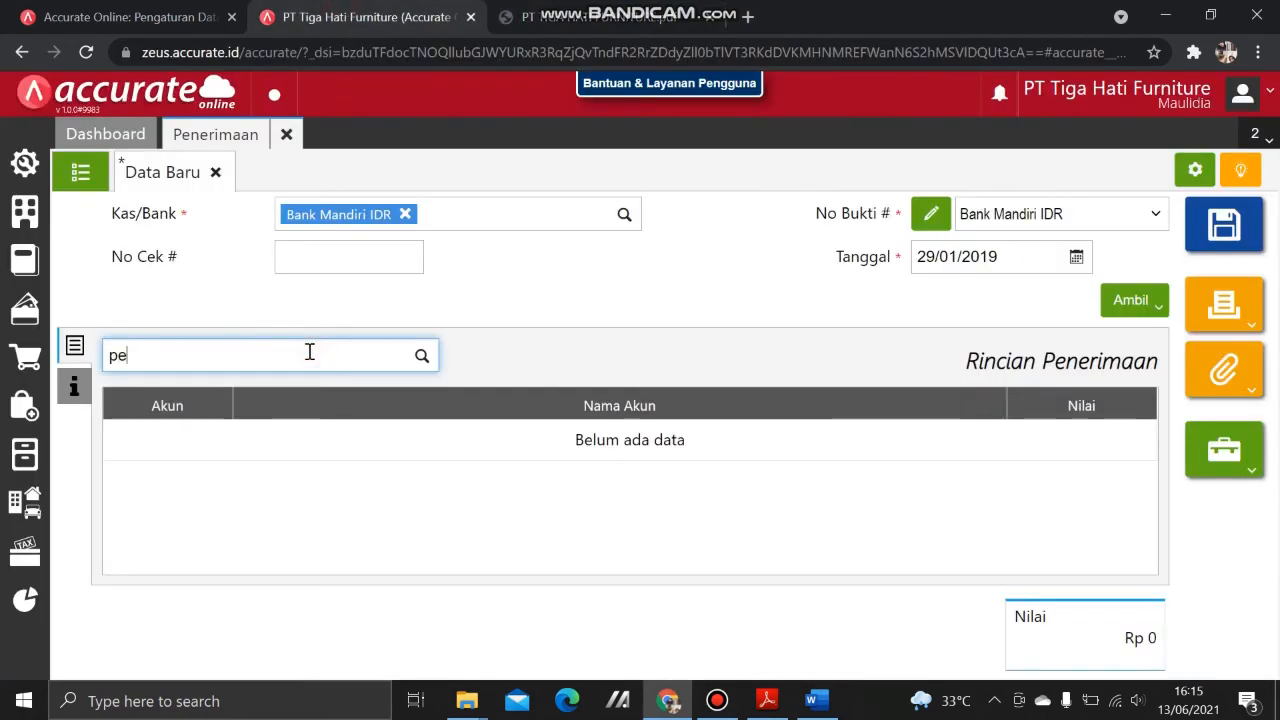
type("nds")
key("BackSpace")
type("a")
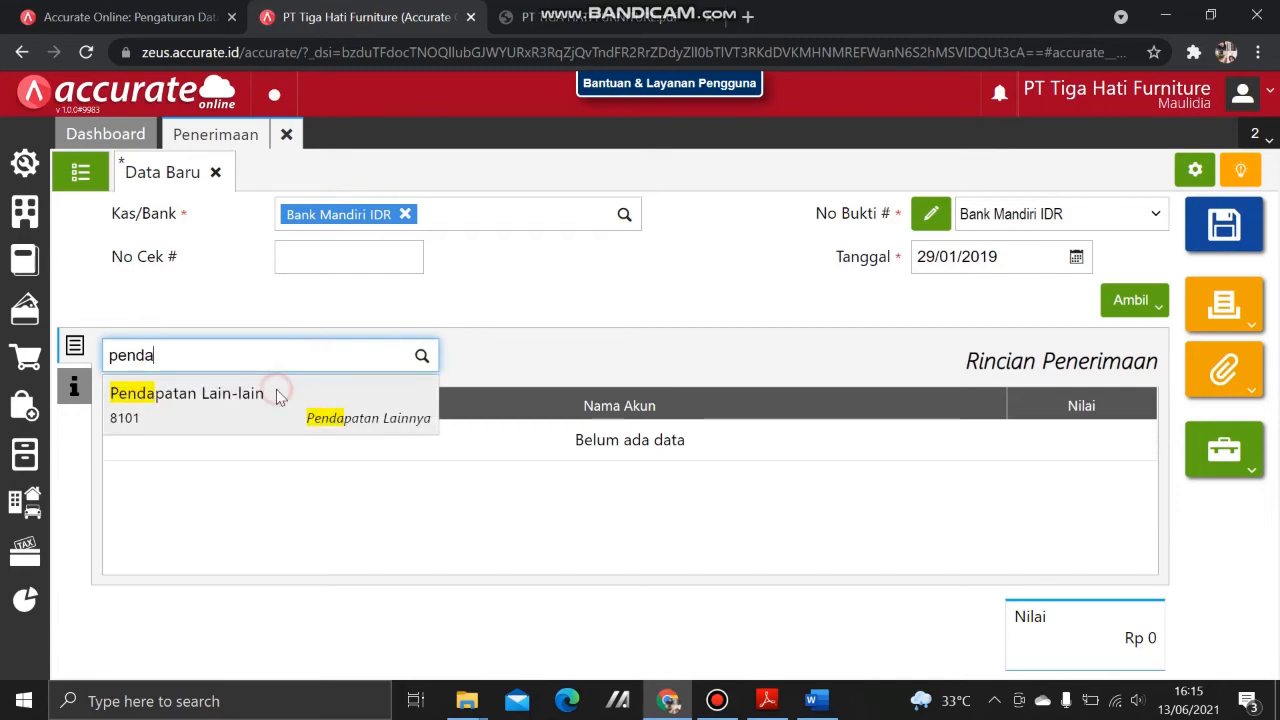
left_click(276, 393)
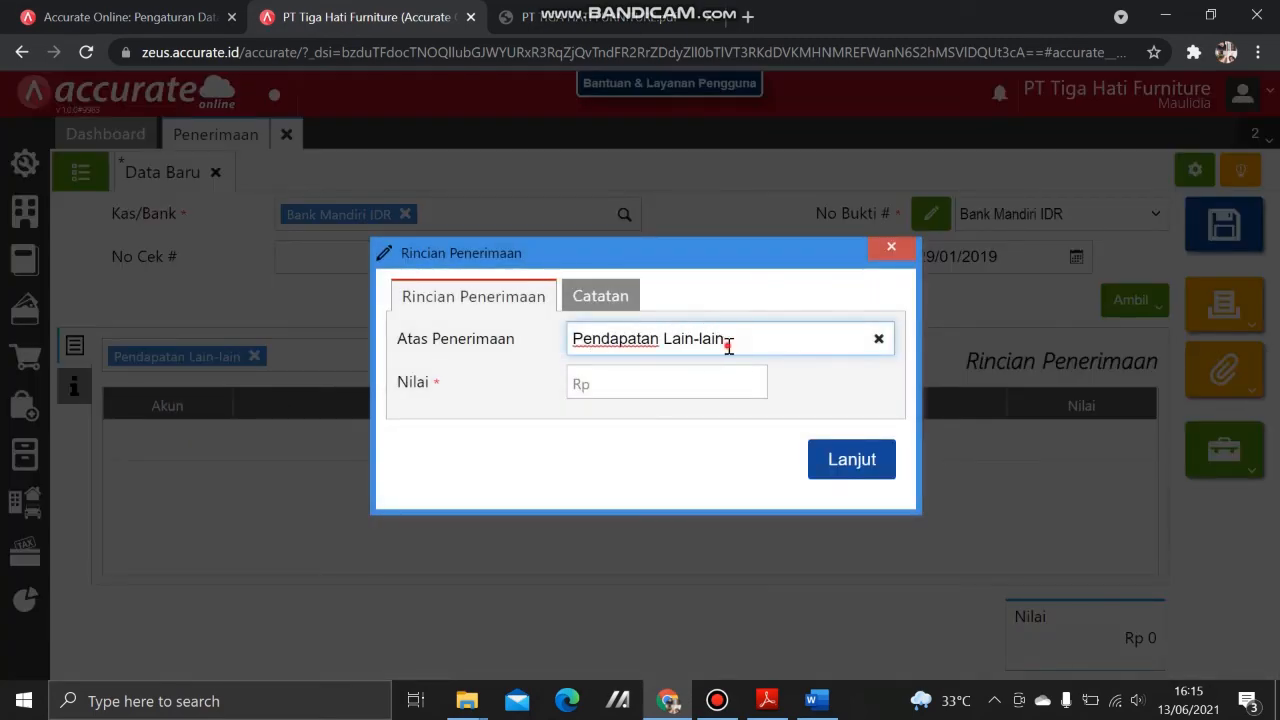
left_click_drag(728, 342, 528, 336)
key("BackSpace")
type("Bunga Bank")
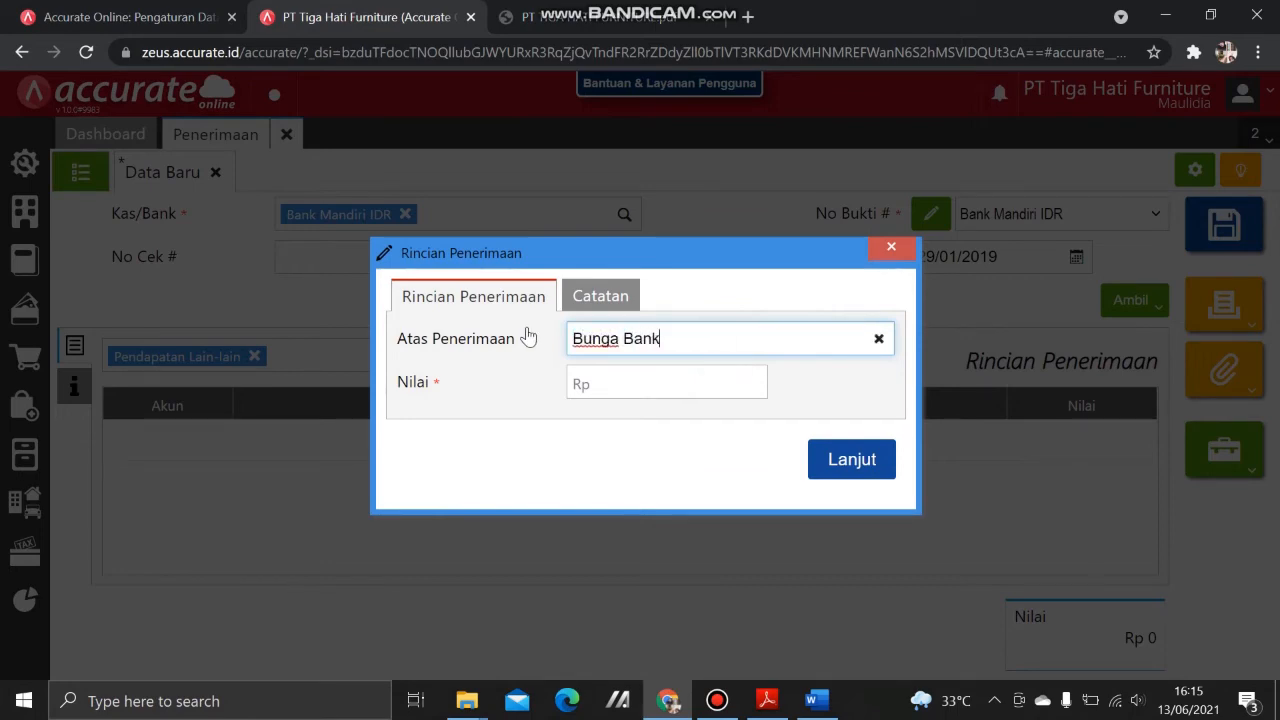
key("Tab")
type("2")
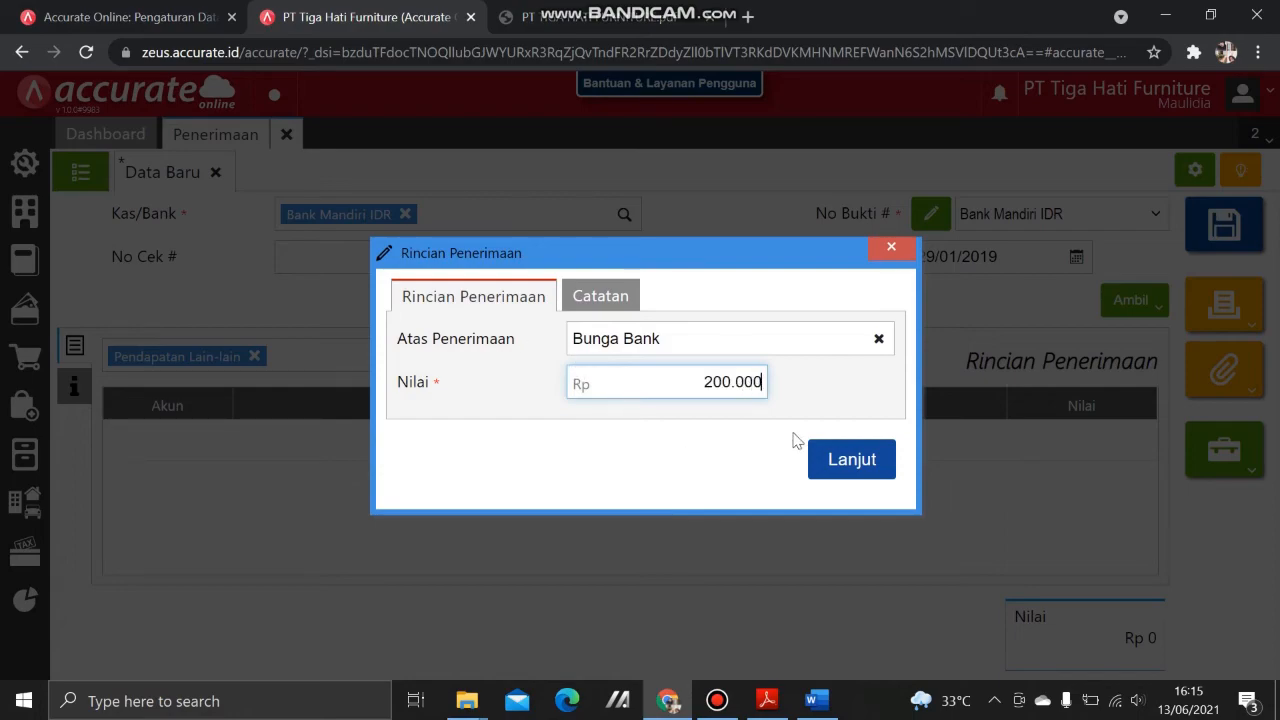
left_click(822, 447)
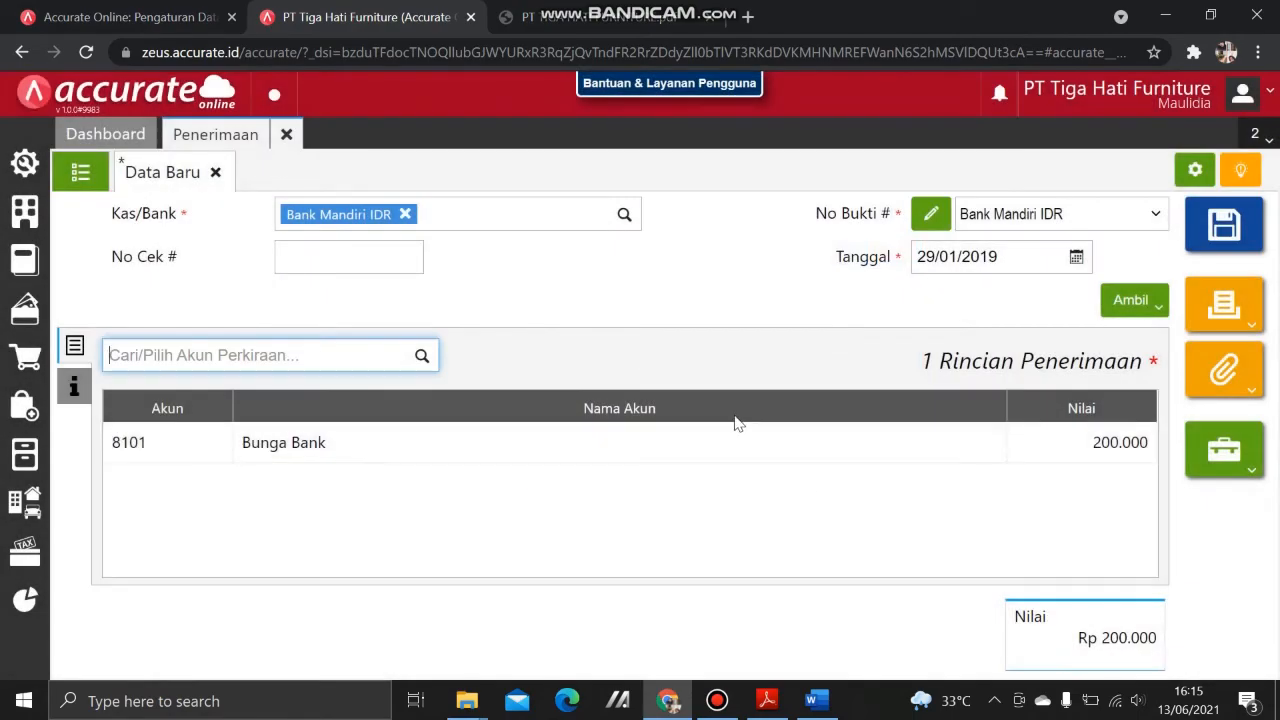
Step: Verify against the case PDF and save the bank interest receipt
left_click(567, 10)
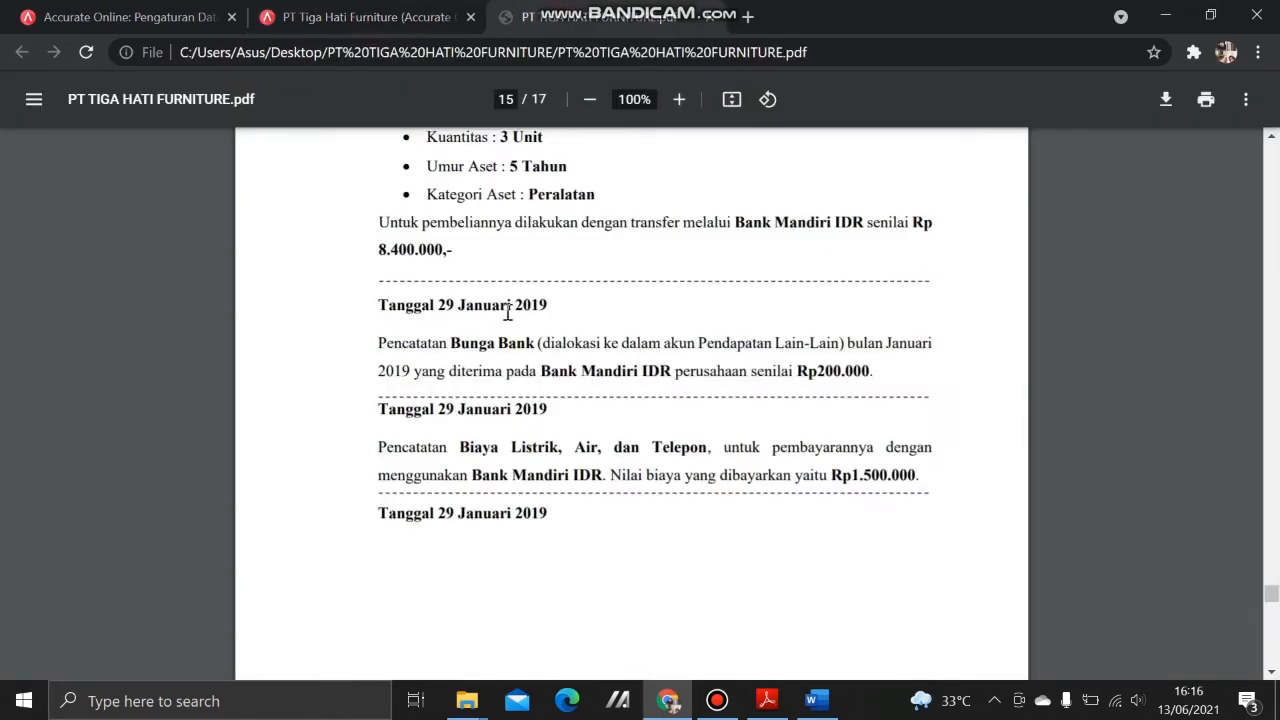
left_click(440, 14)
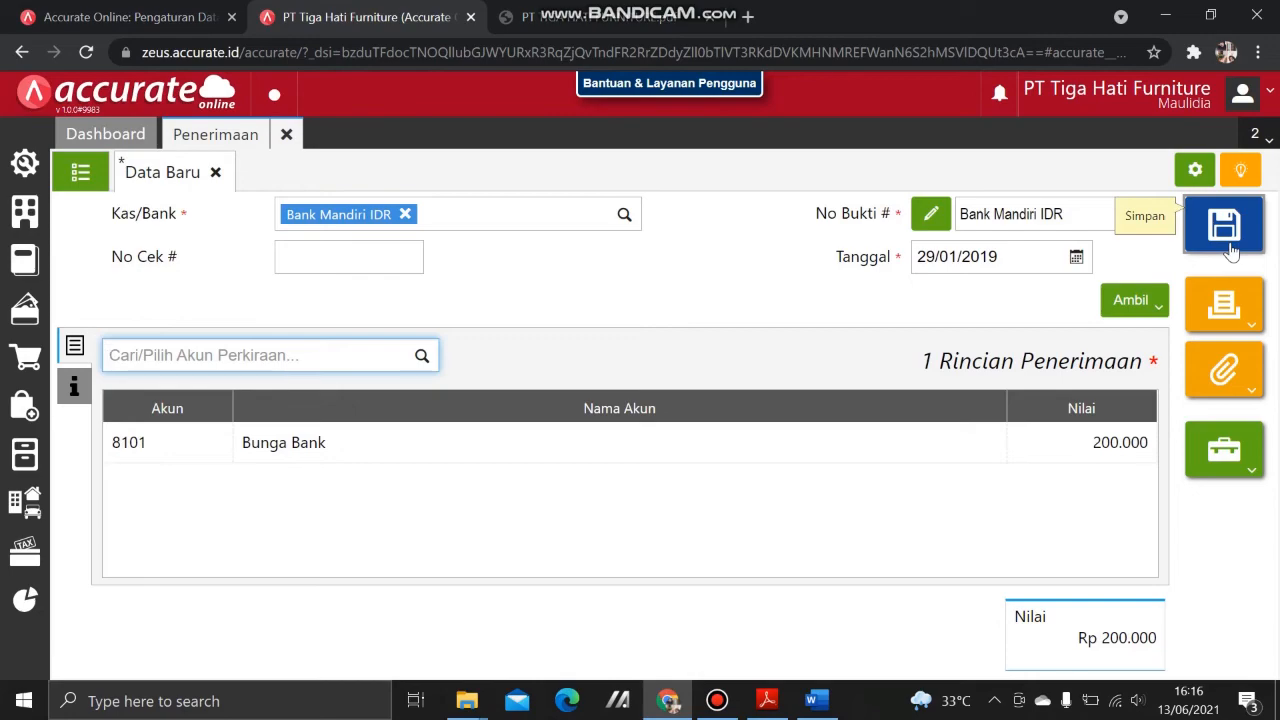
left_click(1228, 240)
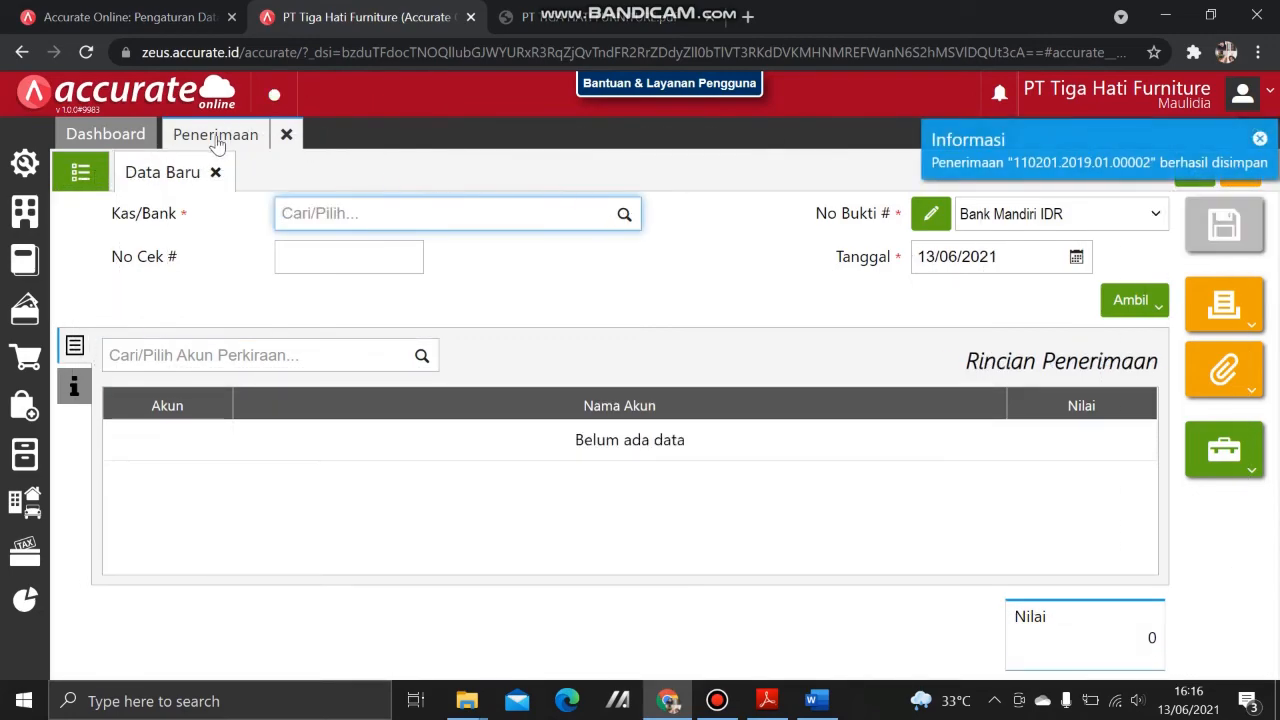
Step: Close the receipts form and read the 29 January 2019 Rp1.500.000 utilities payment in the PDF
left_click(287, 134)
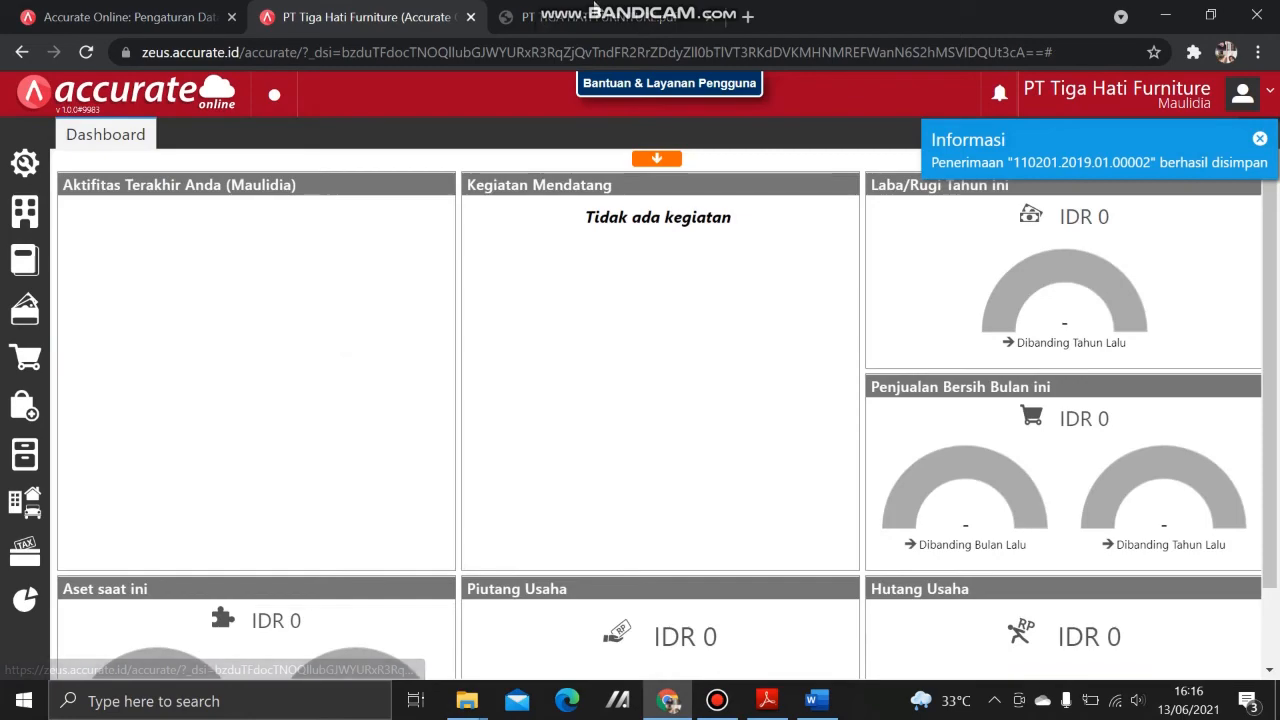
left_click(565, 17)
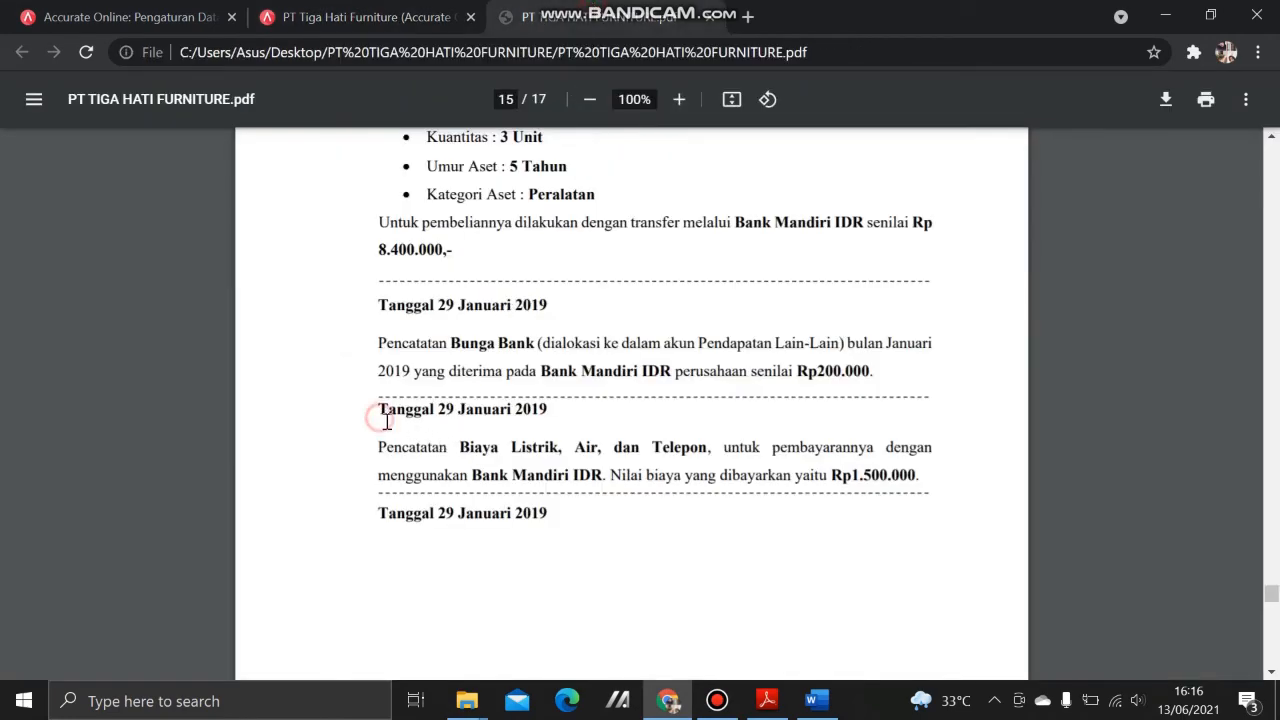
left_click_drag(380, 418, 408, 448)
left_click(588, 490)
left_click(362, 14)
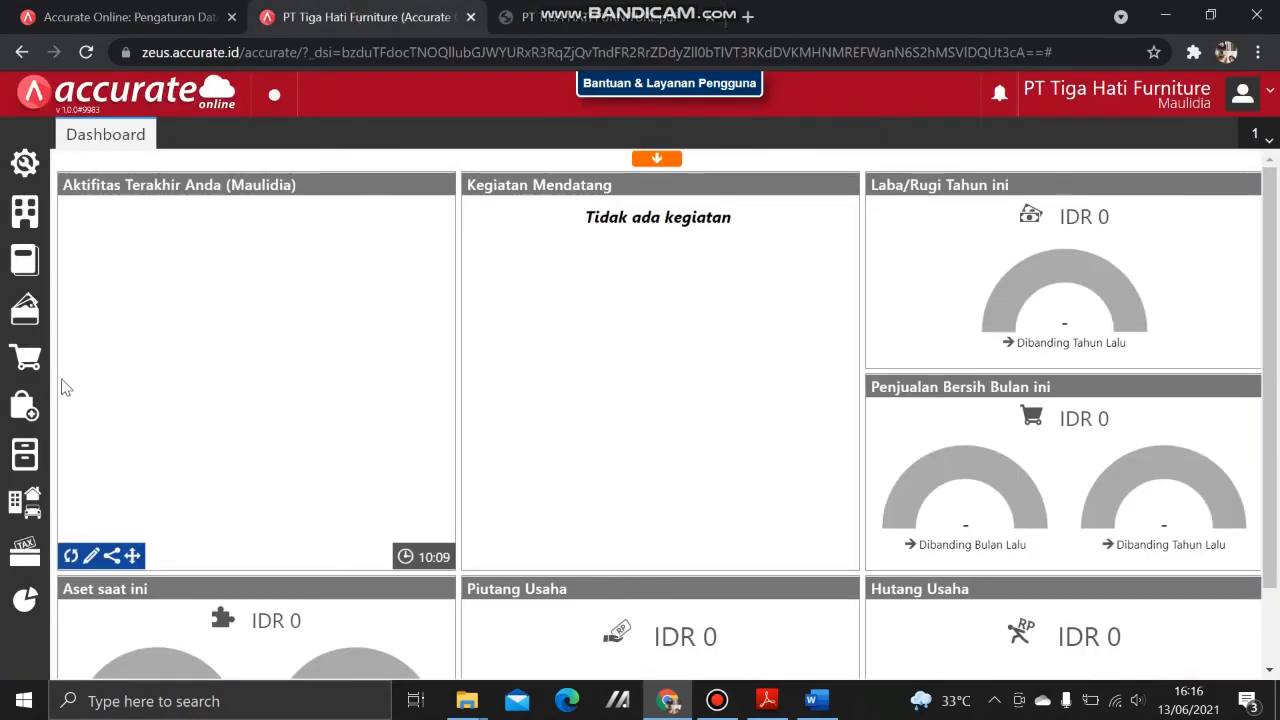
Step: Start a new payment from Bank Mandiri IDR dated 29/01/2019
left_click(38, 322)
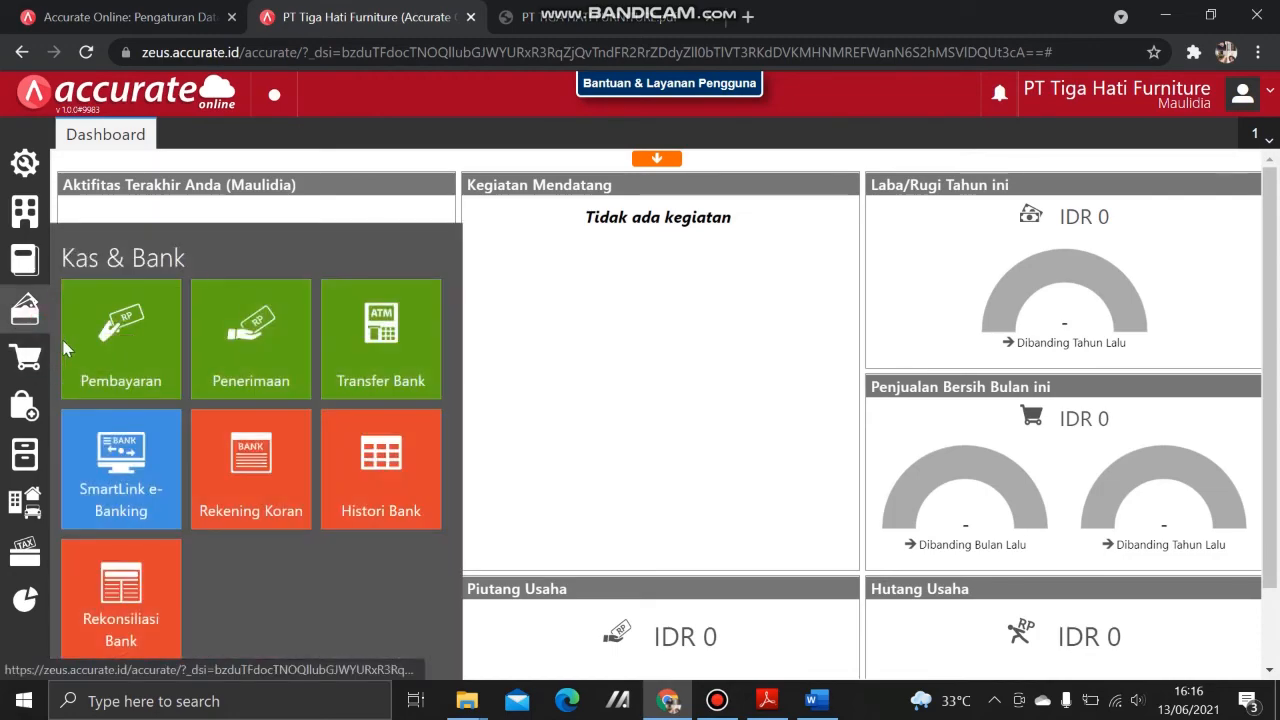
left_click(138, 358)
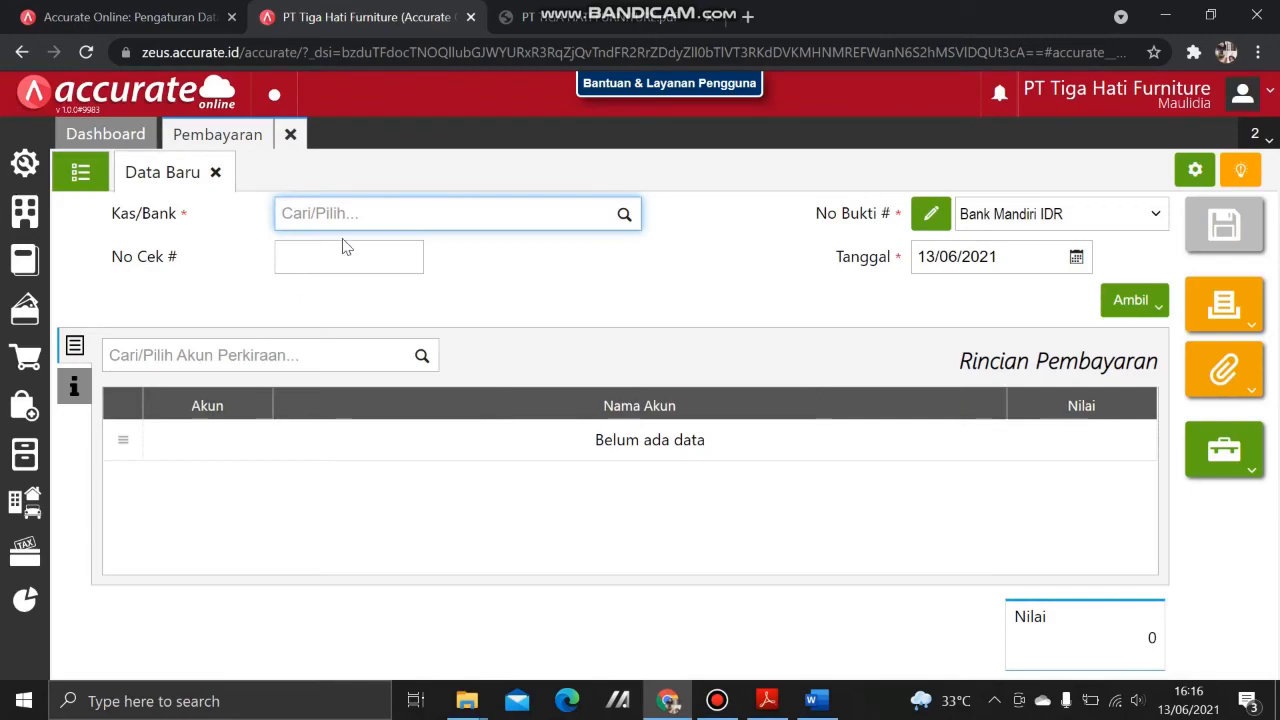
type("madn")
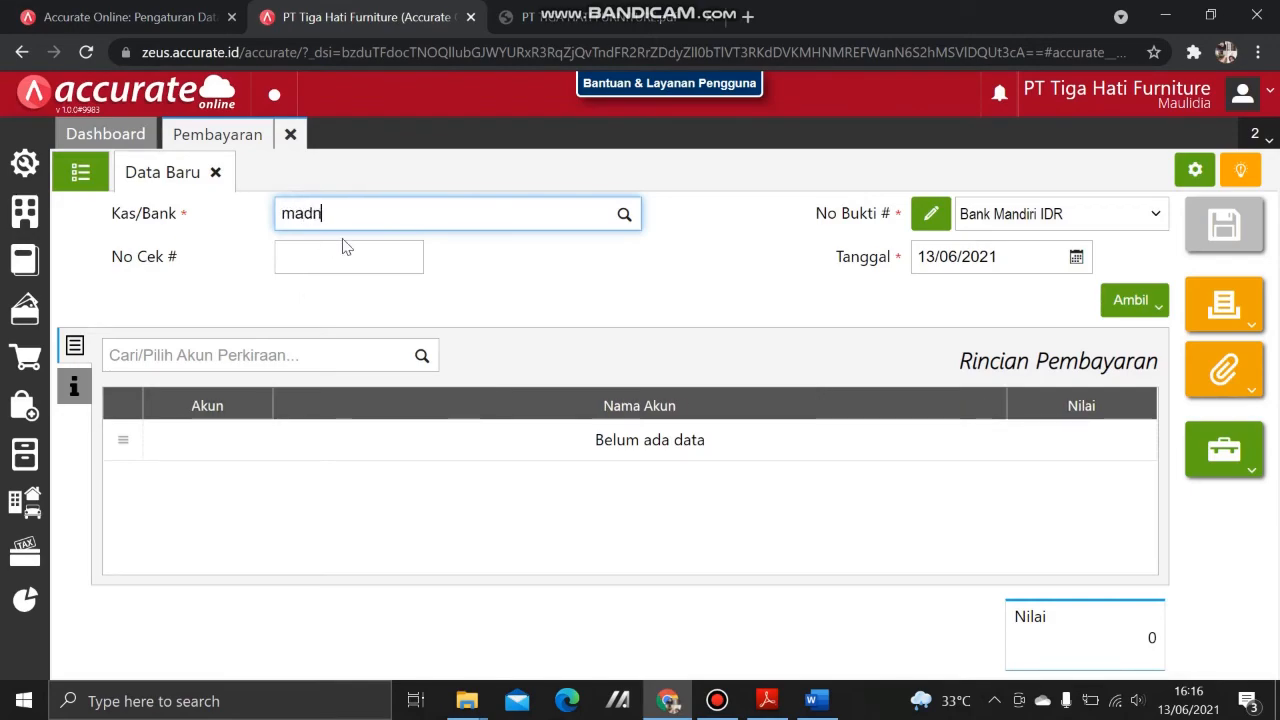
key("BackSpace")
key("BackSpace")
type("n")
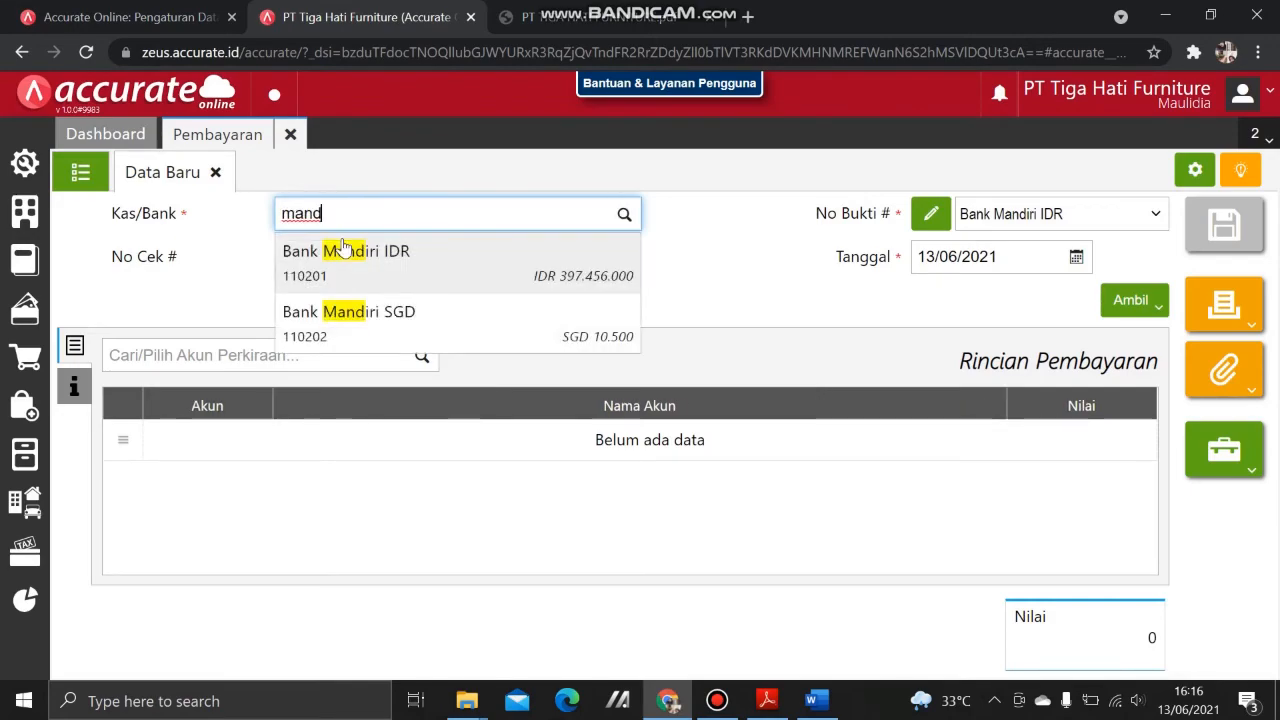
left_click(338, 249)
left_click(1011, 263)
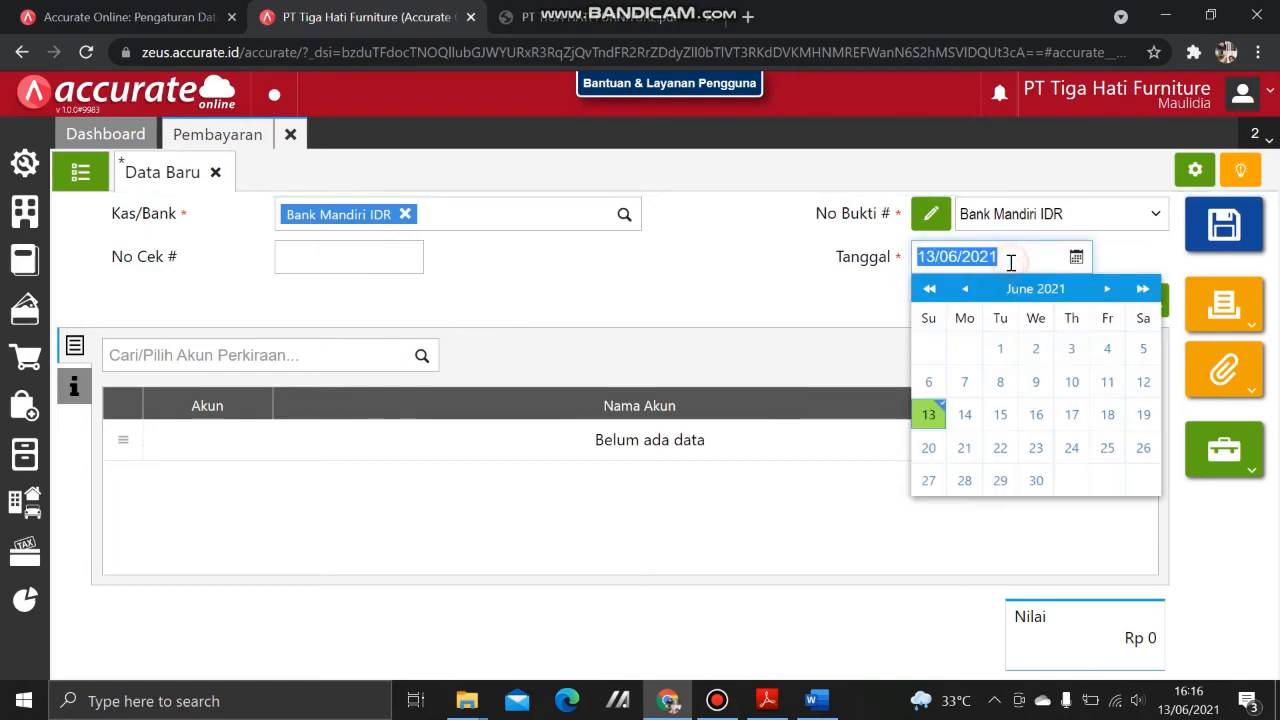
type("29/01/2019")
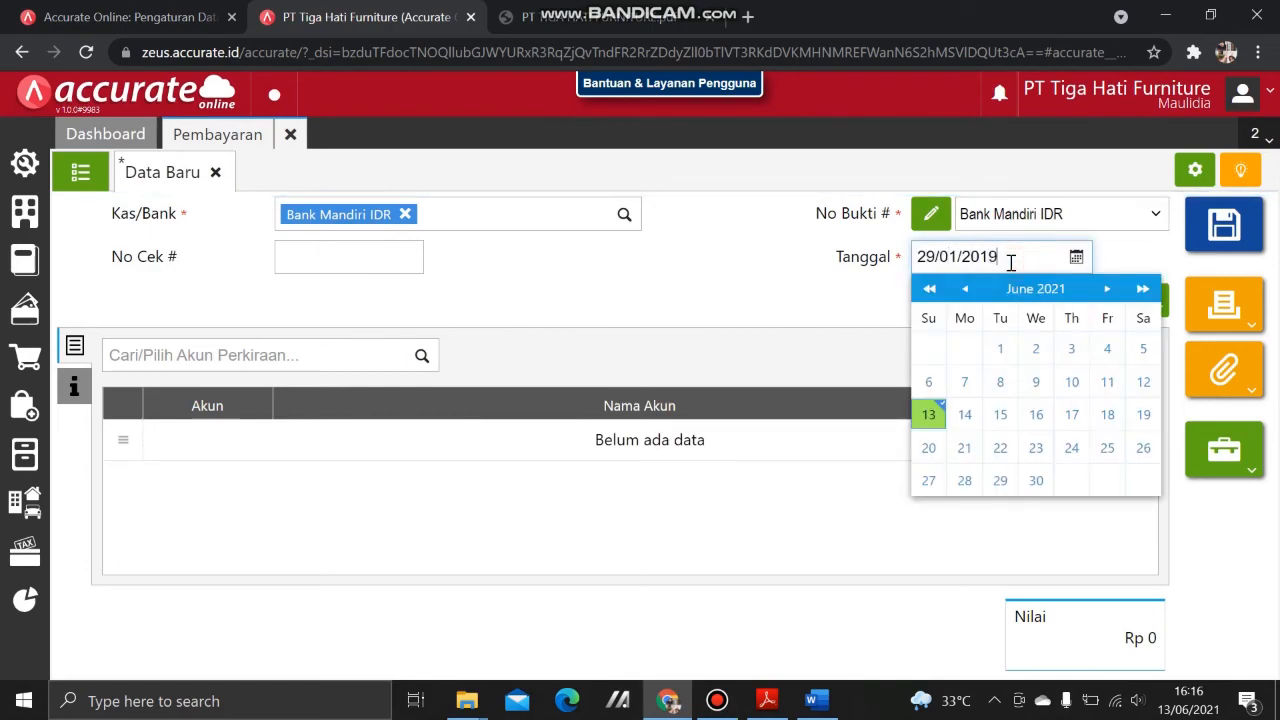
Step: Add a 1.500.000 Beban Listrik, Air & Telepon line, save, and list the saved payments
left_click(303, 360)
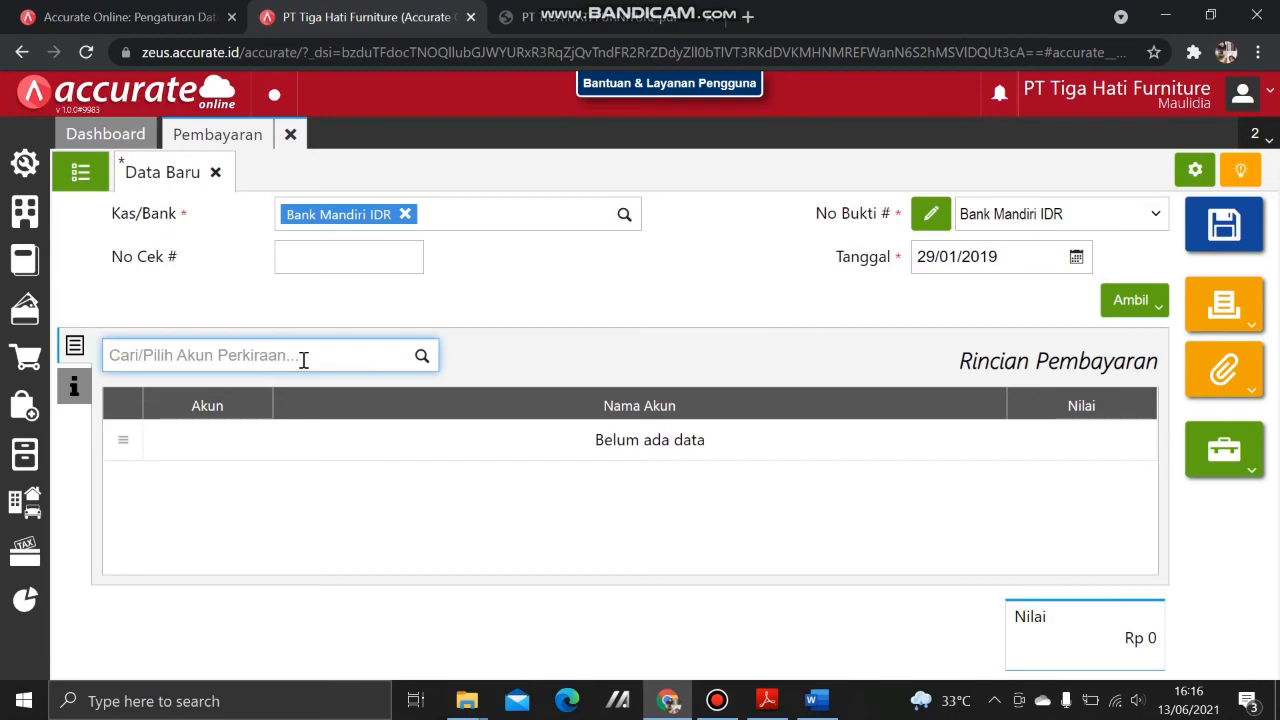
type("Beban li")
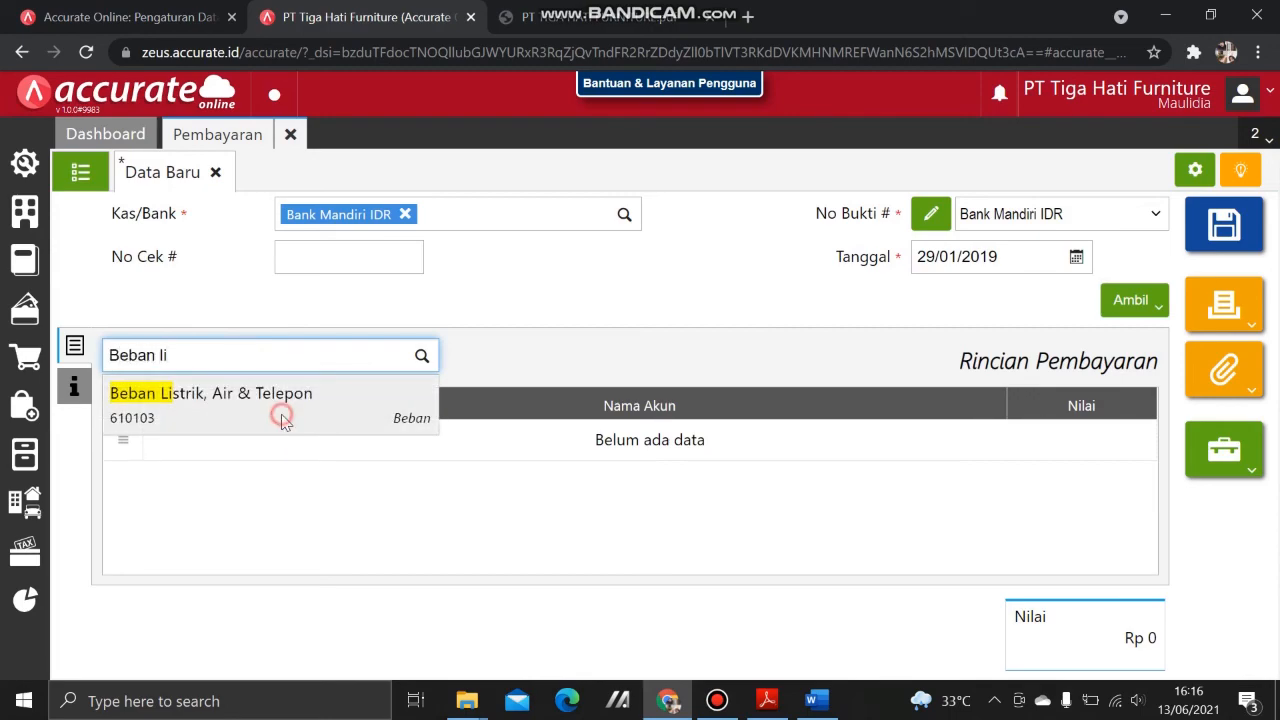
left_click(280, 414)
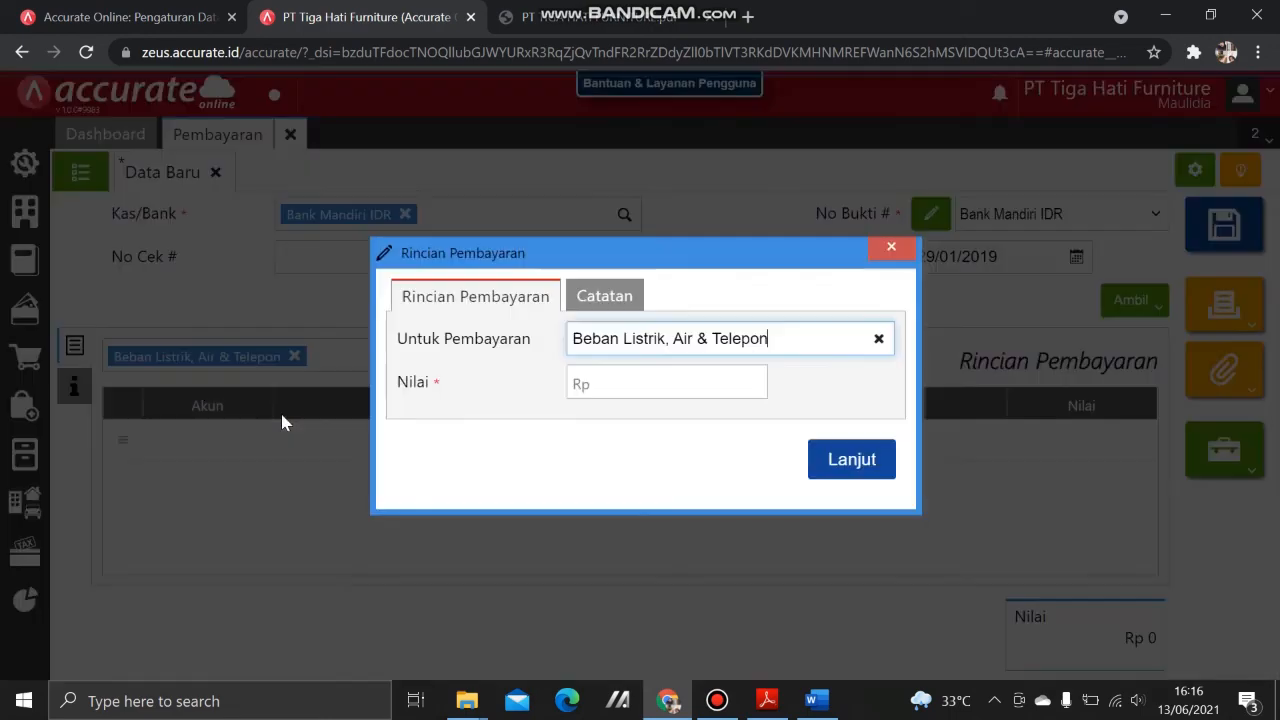
left_click(625, 382)
left_click(540, 17)
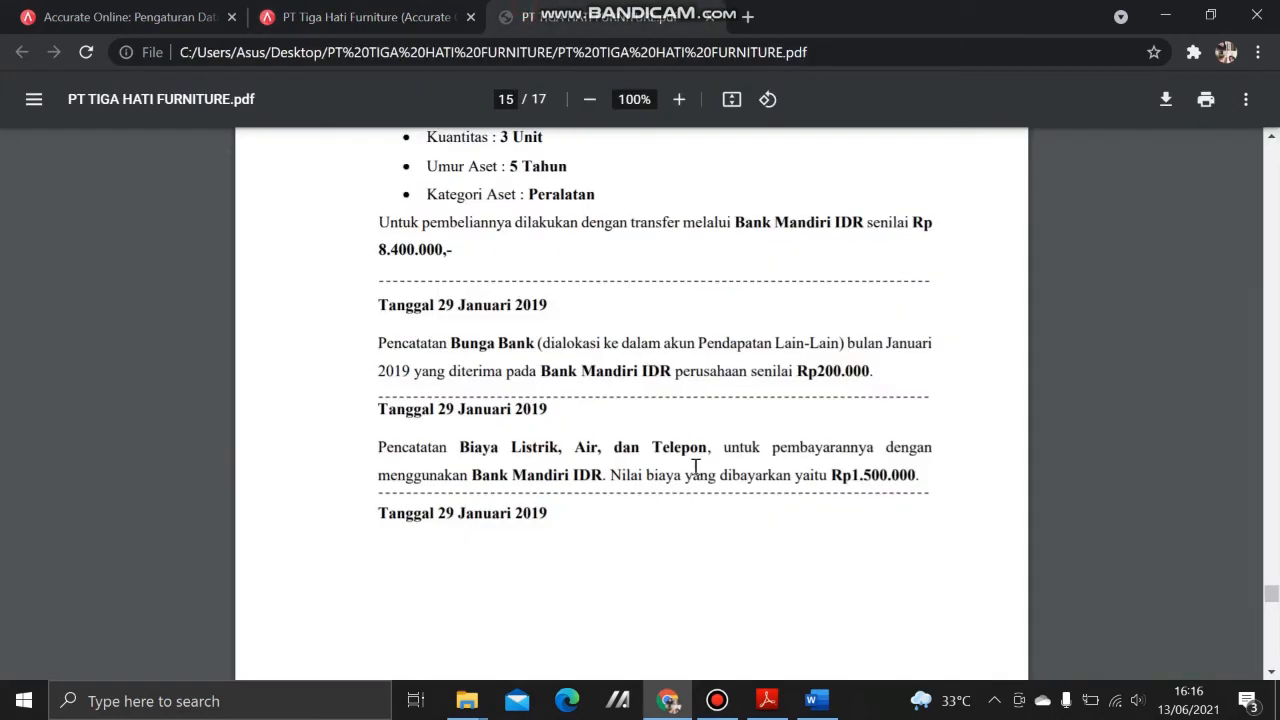
left_click(365, 17)
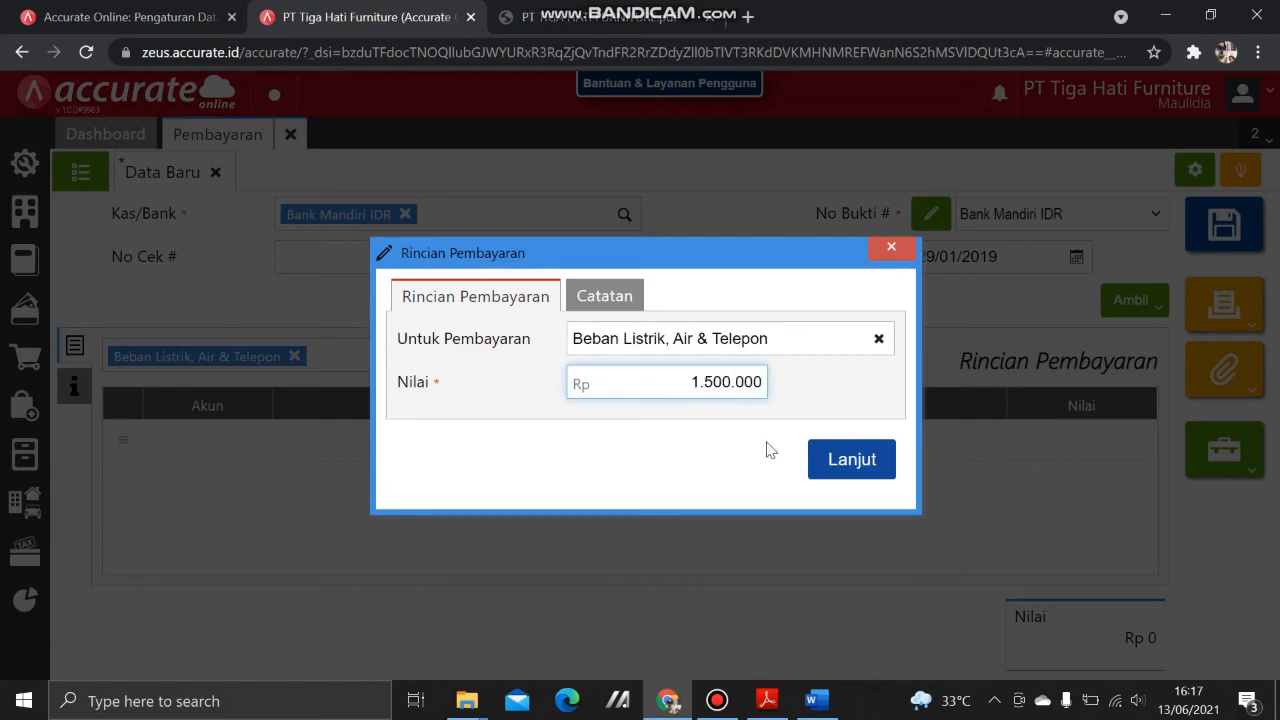
left_click(820, 460)
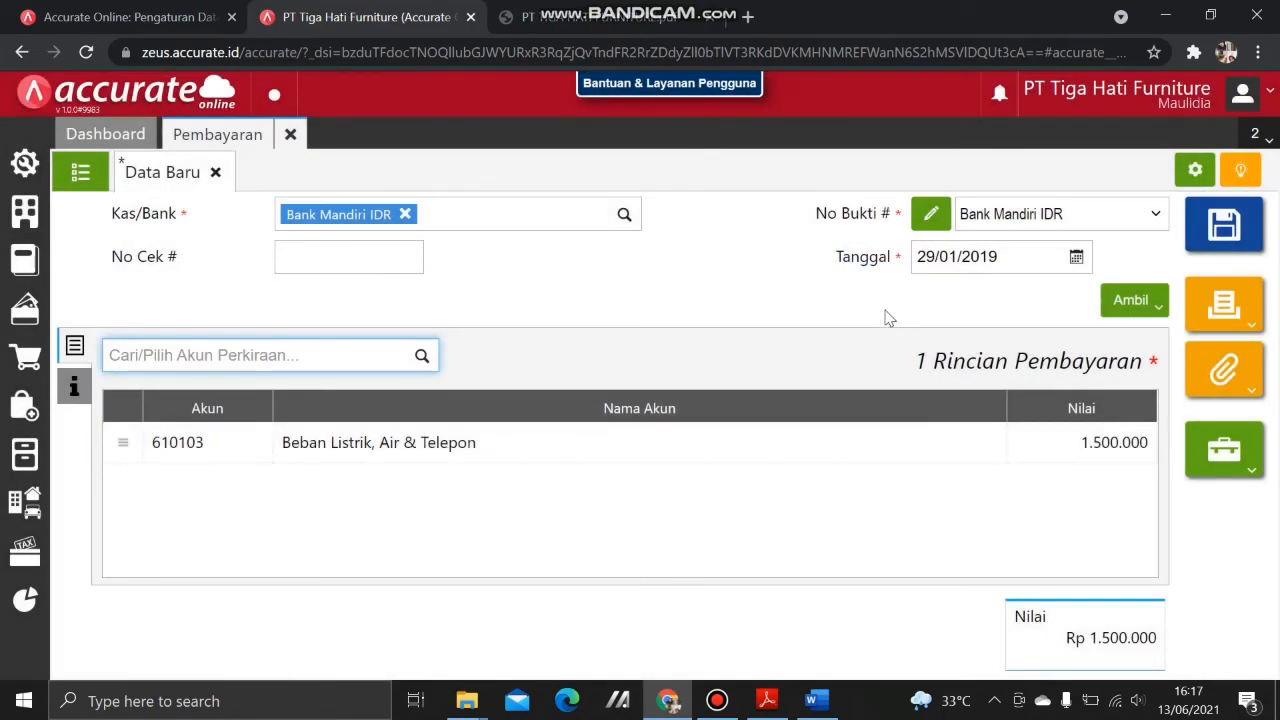
left_click(1247, 230)
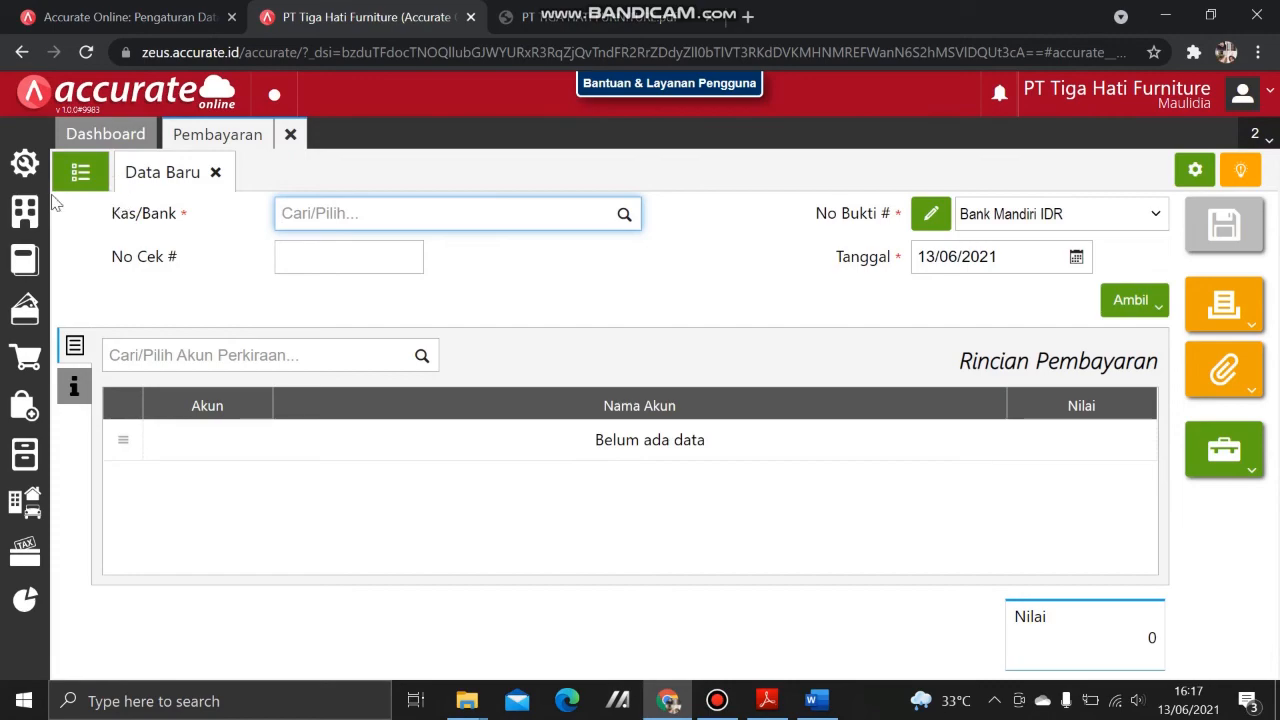
left_click(82, 178)
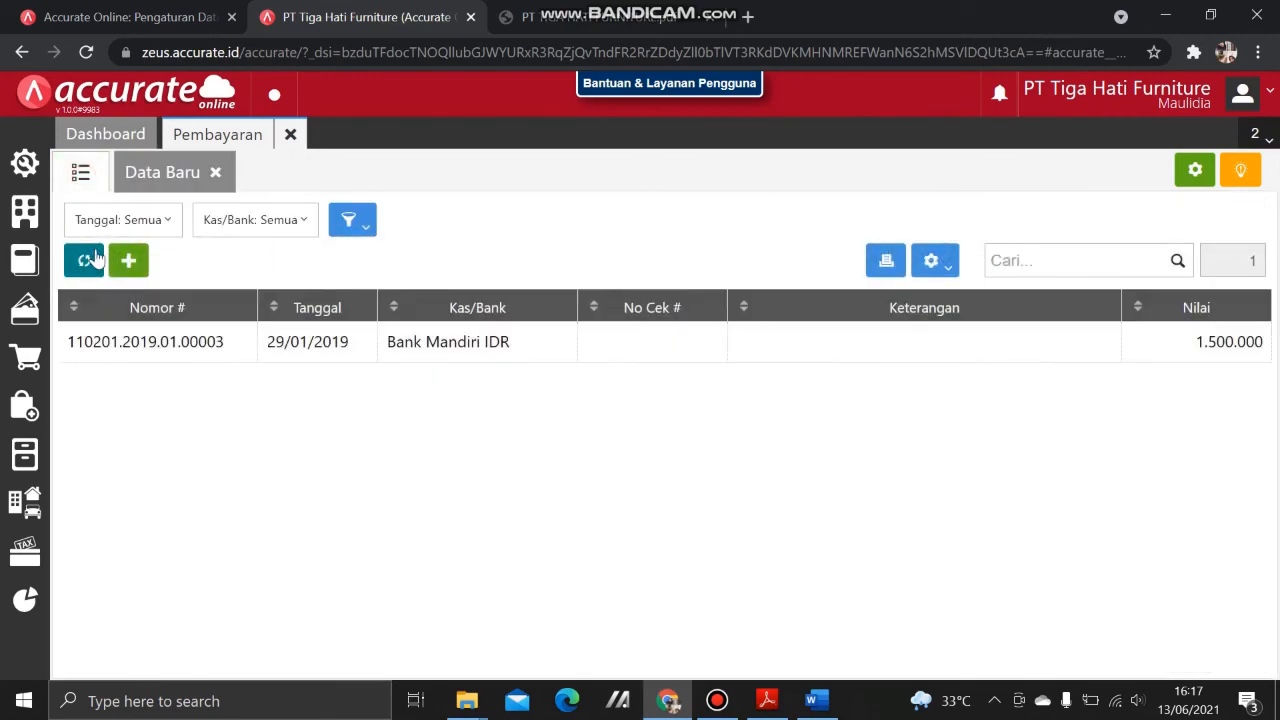
Step: Open payment 110201.2019.01.00003 and check its journal: Beban Listrik debited, Bank Mandiri IDR credited 1.500.000
left_click(148, 356)
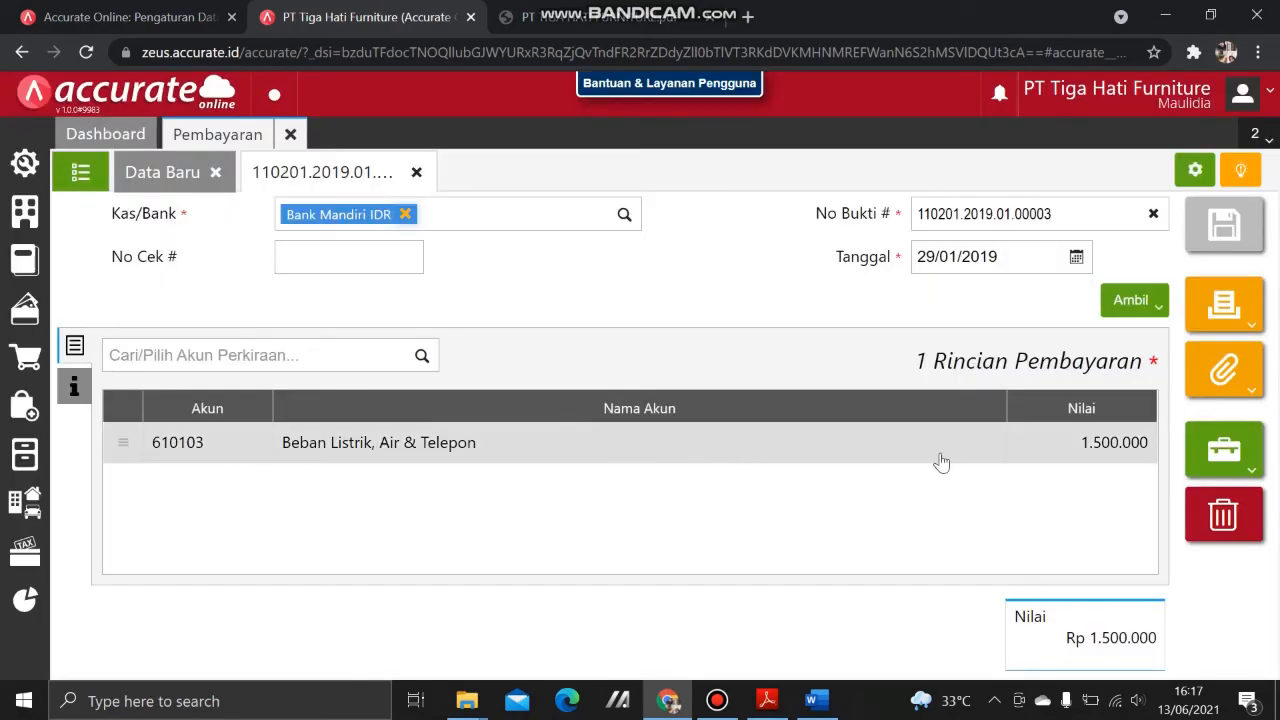
left_click(1248, 455)
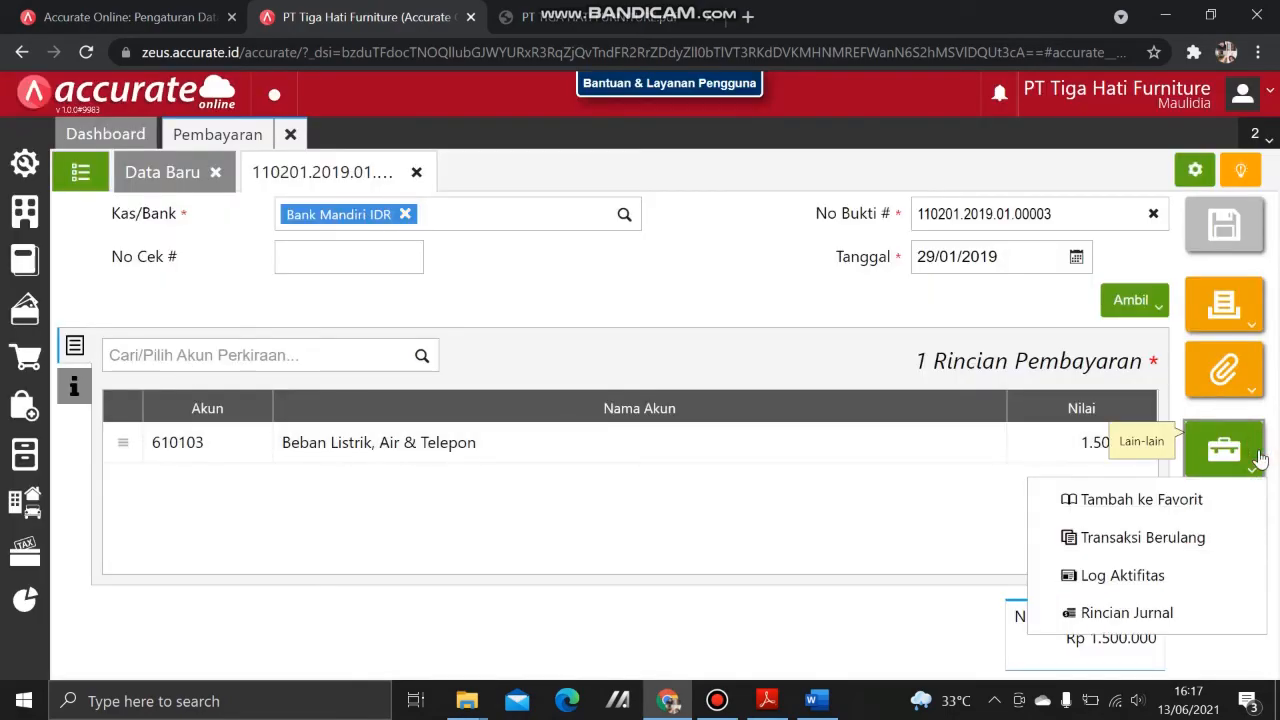
left_click(1203, 610)
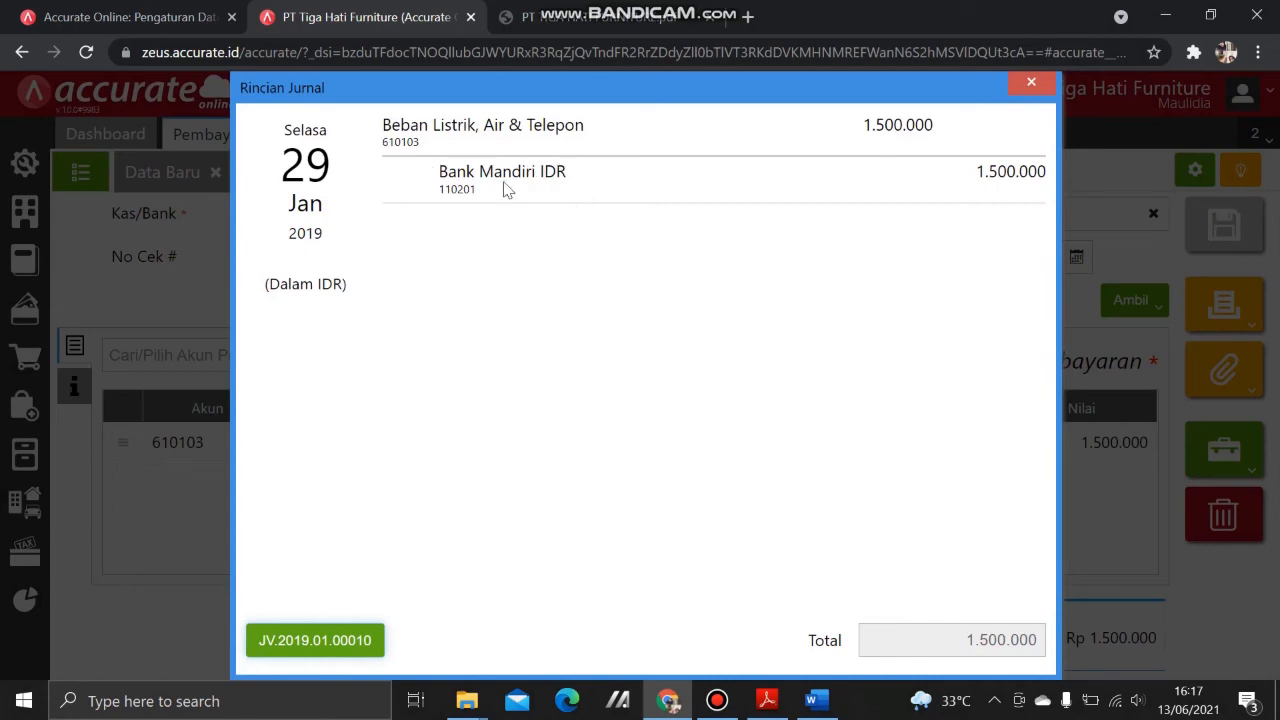
left_click(1030, 83)
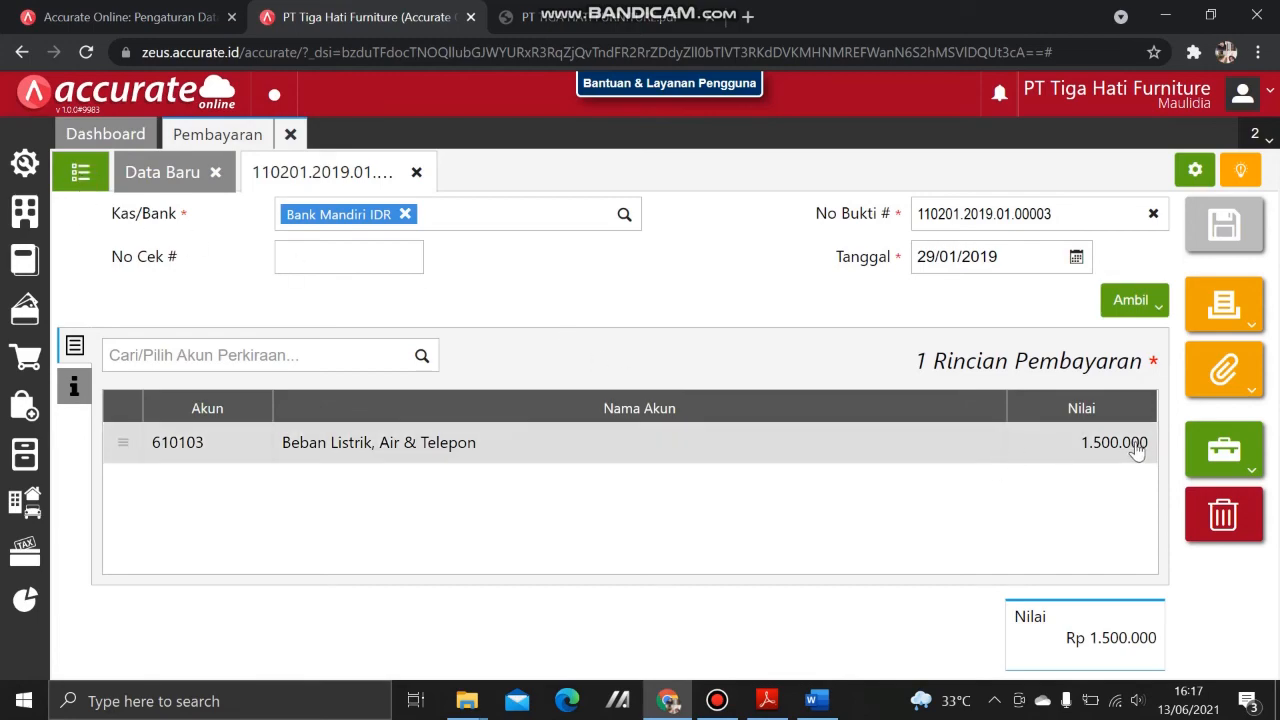
mouse_move(1215, 452)
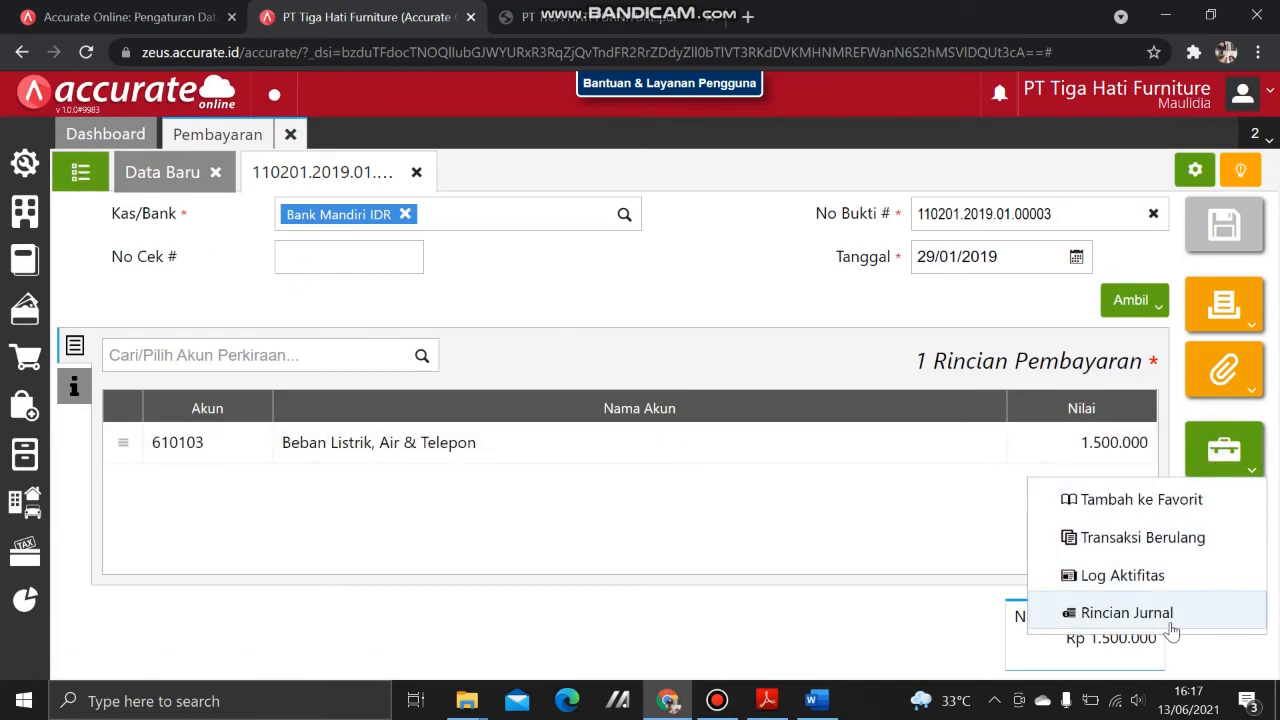
left_click(1090, 613)
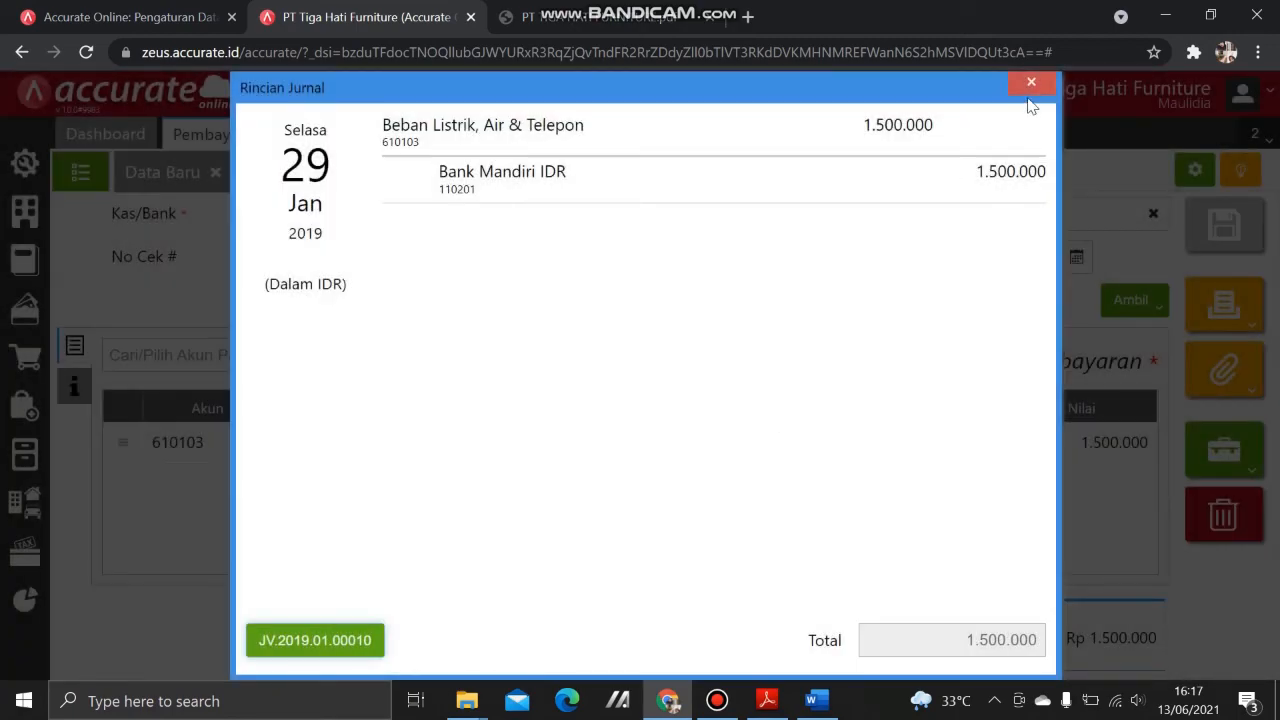
left_click(1031, 82)
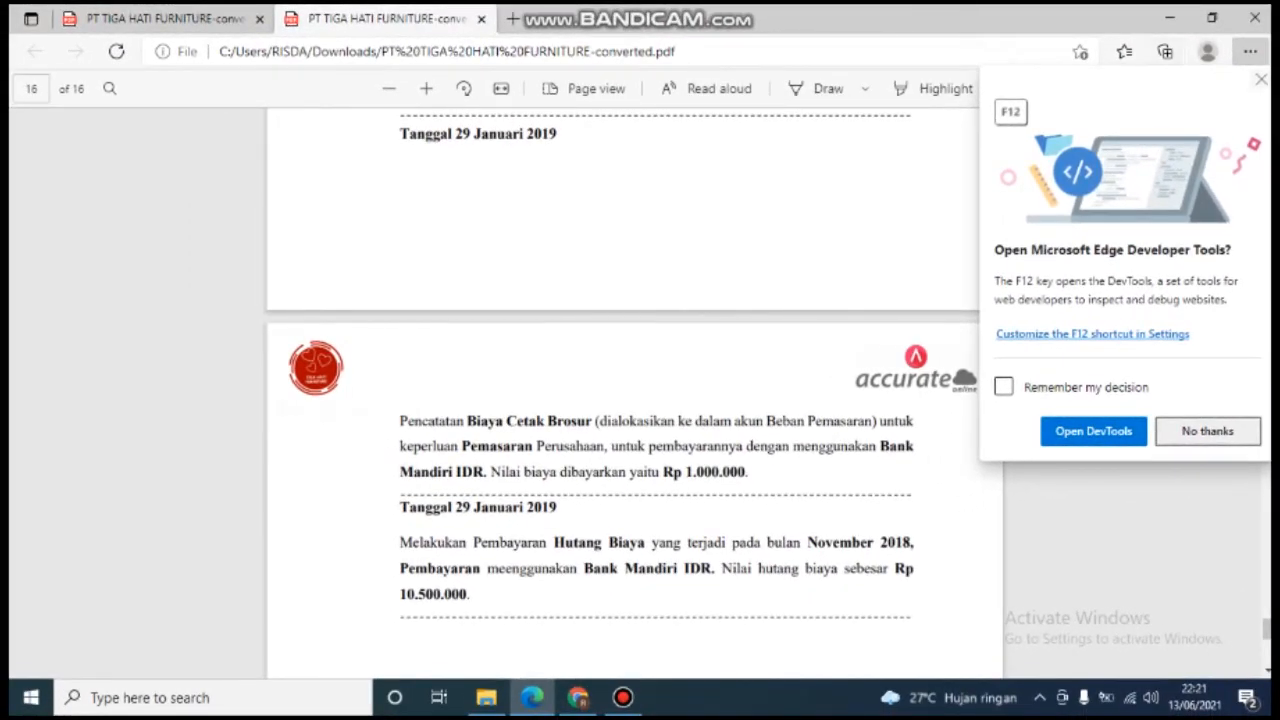
Step: Decline the 'Open Microsoft Edge Developer Tools?' prompt with No thanks
left_click(1261, 79)
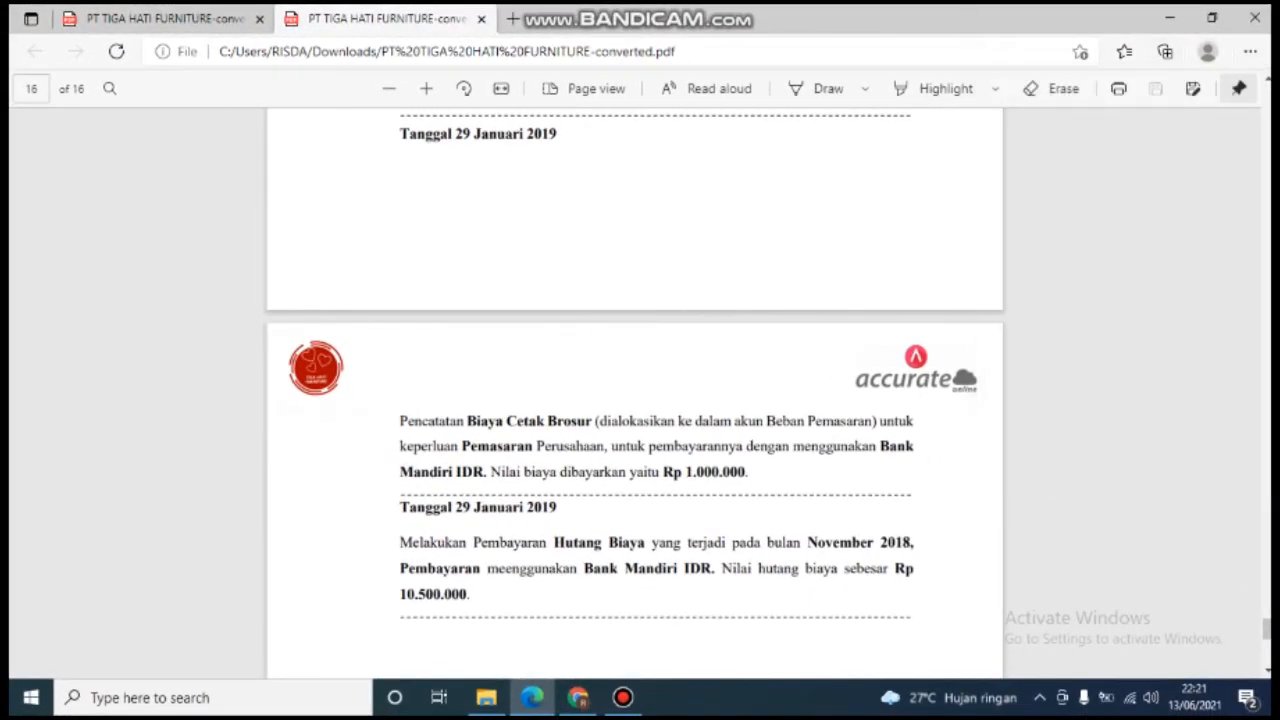
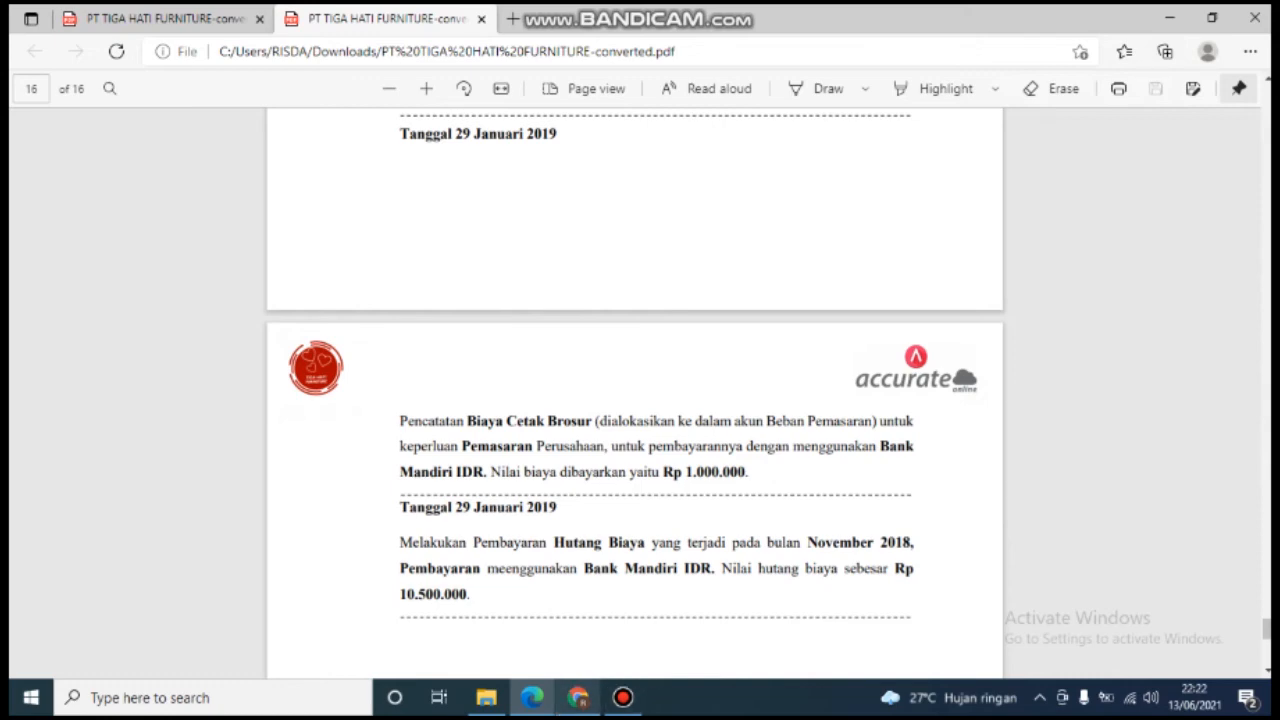
Step: Switch from the case-study PDF back to the Accurate Online dashboard in Chrome
left_click(578, 697)
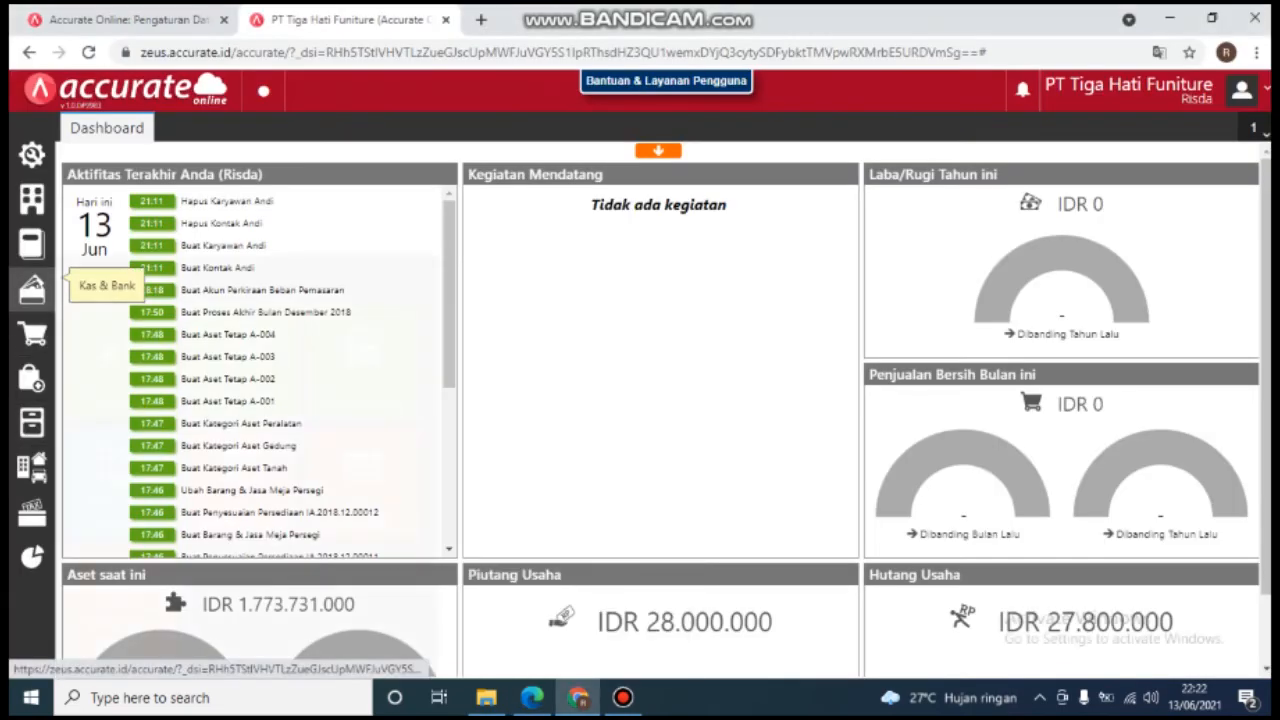
Step: Start a new Pembayaran from Bank Mandiri IDR dated 29/01/2019
left_click(32, 289)
left_click(121, 360)
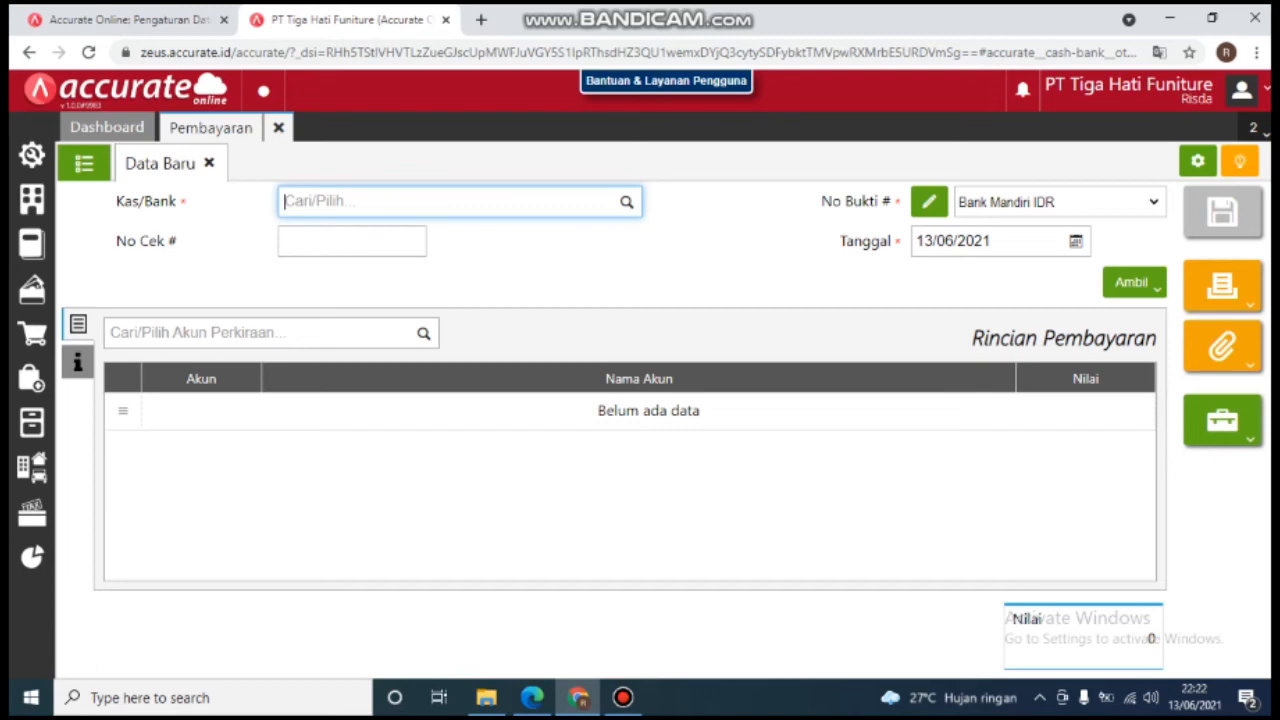
type("ban")
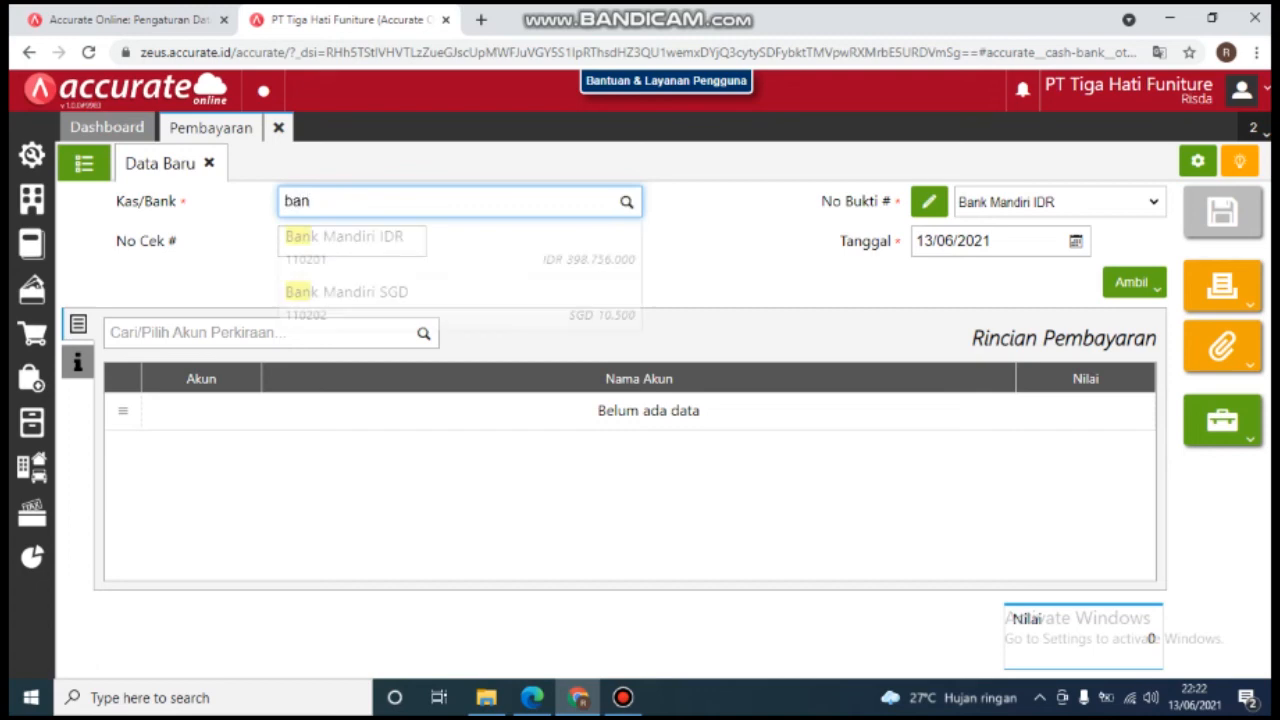
key("Return")
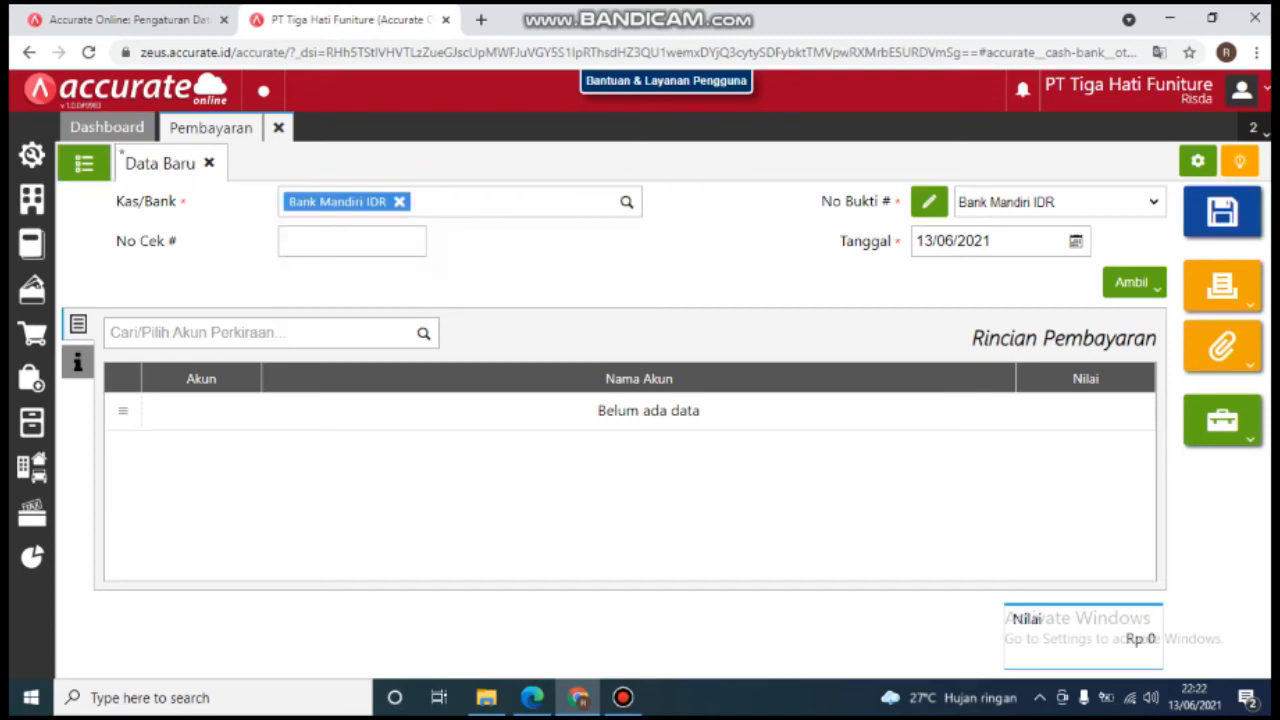
left_click(990, 241)
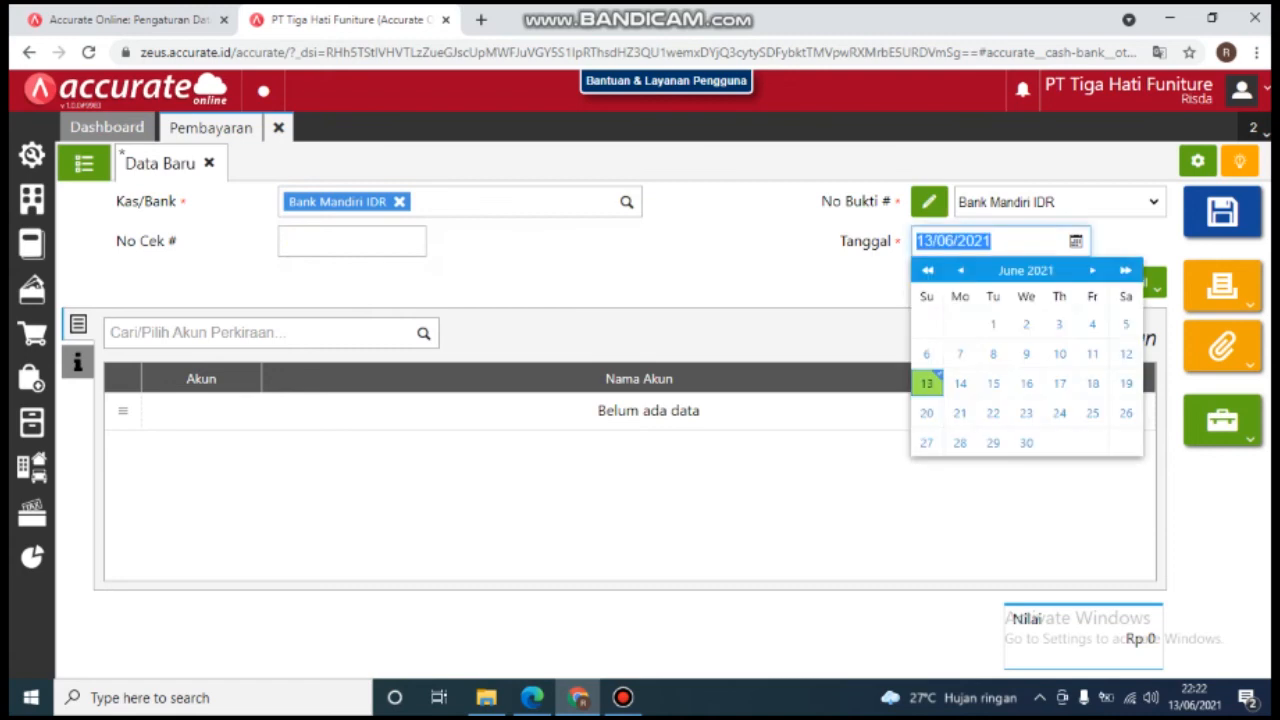
type("2910")
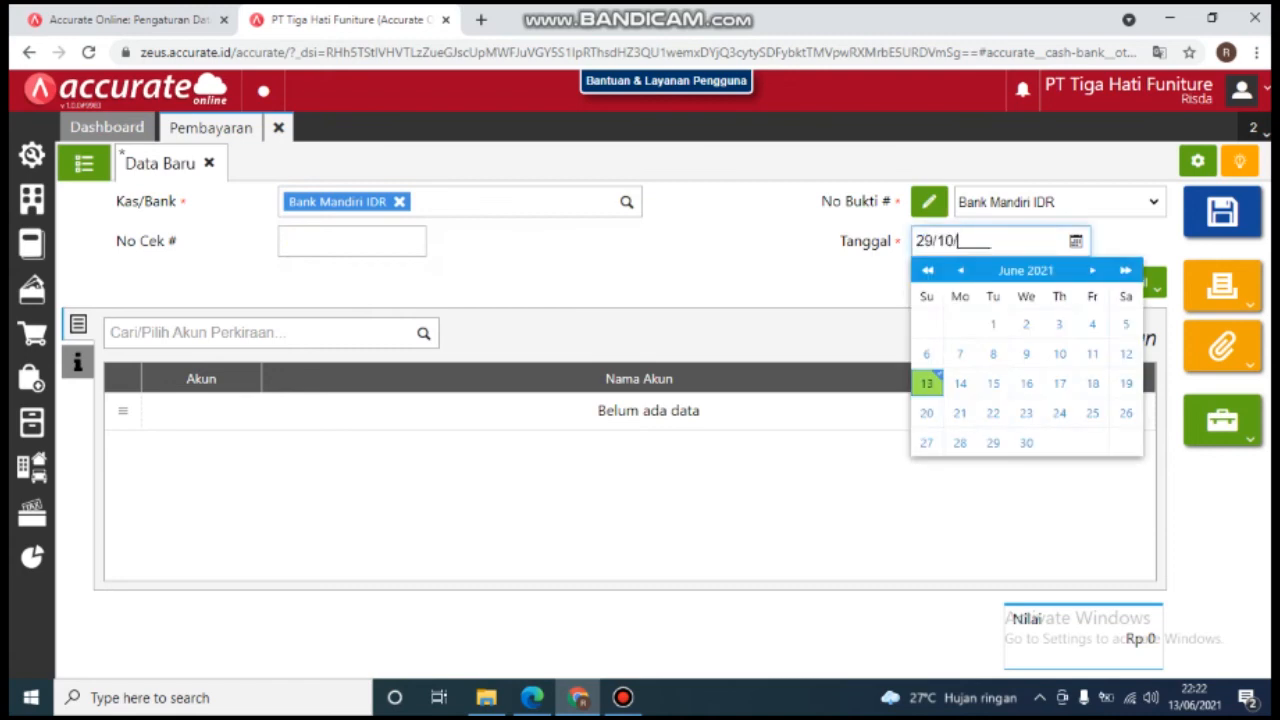
key("BackSpace")
key("BackSpace")
type("01/")
type("2018")
key("BackSpace")
type("9")
key("Tab")
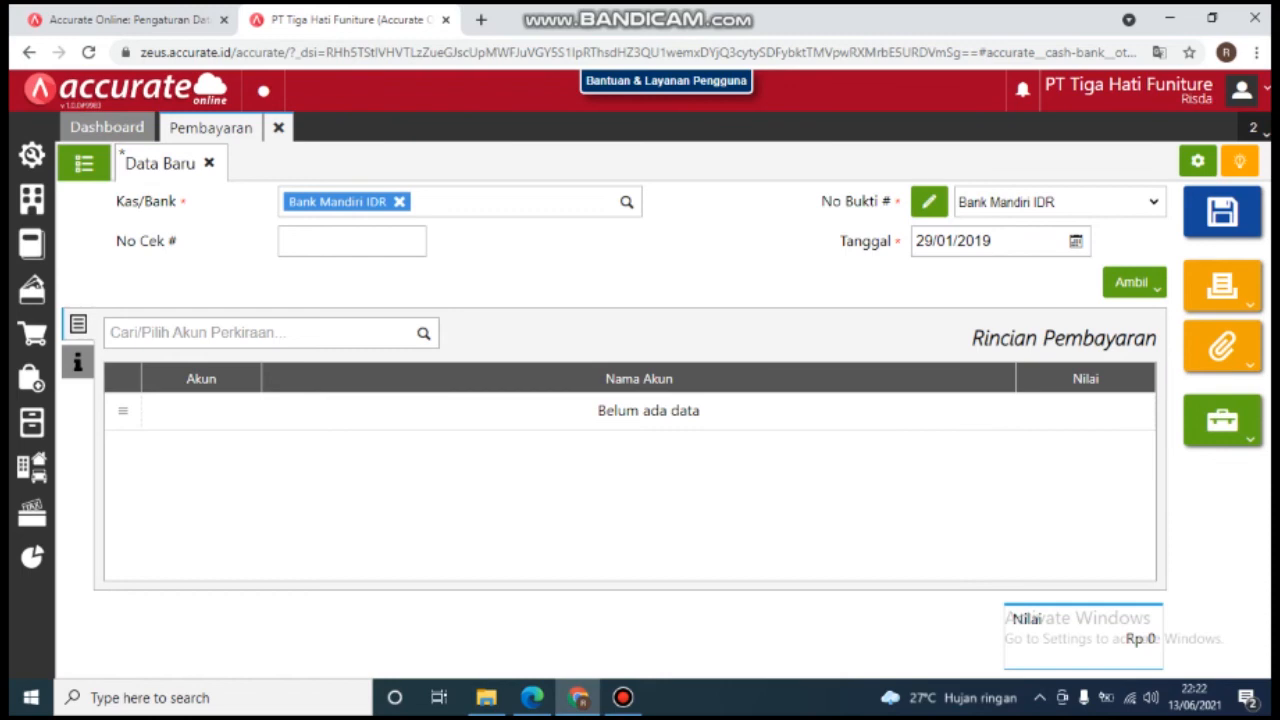
Step: Add a 1.000.000 Beban Pemasaran line and show the payment's info fields
left_click(270, 332)
type("beb")
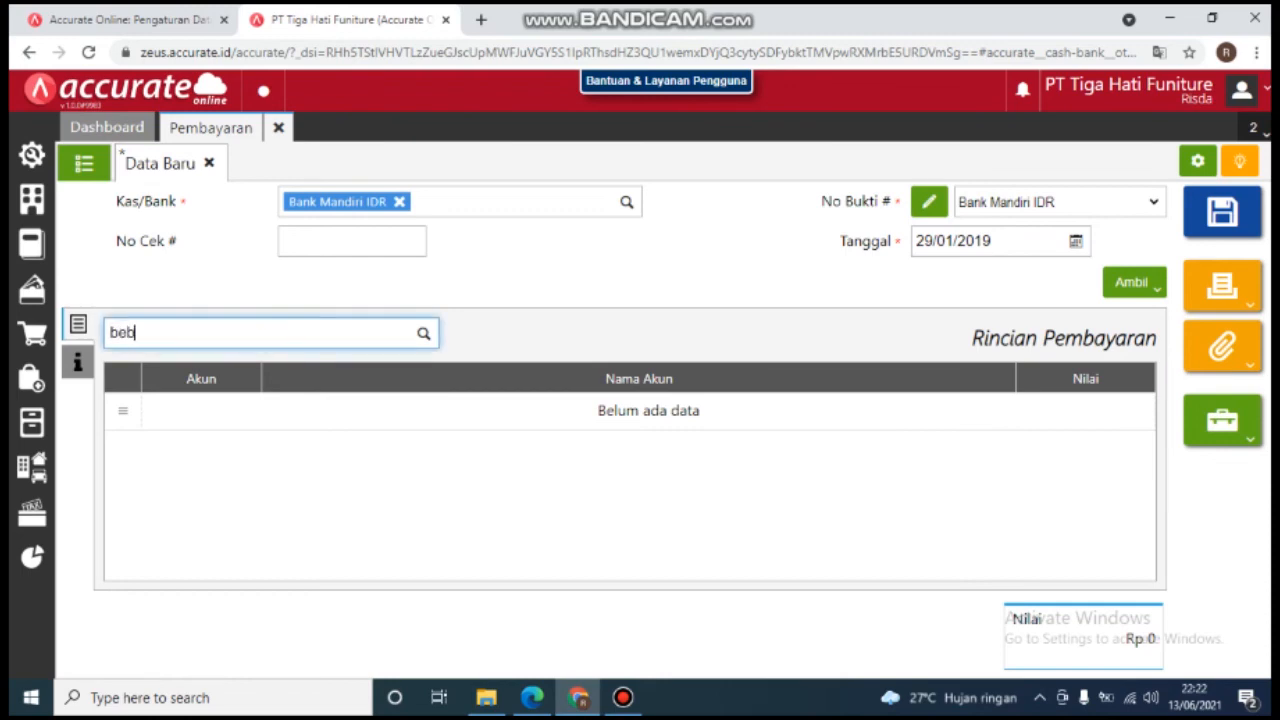
type("an pesara")
key("BackSpace")
key("BackSpace")
key("BackSpace")
key("BackSpace")
type("m")
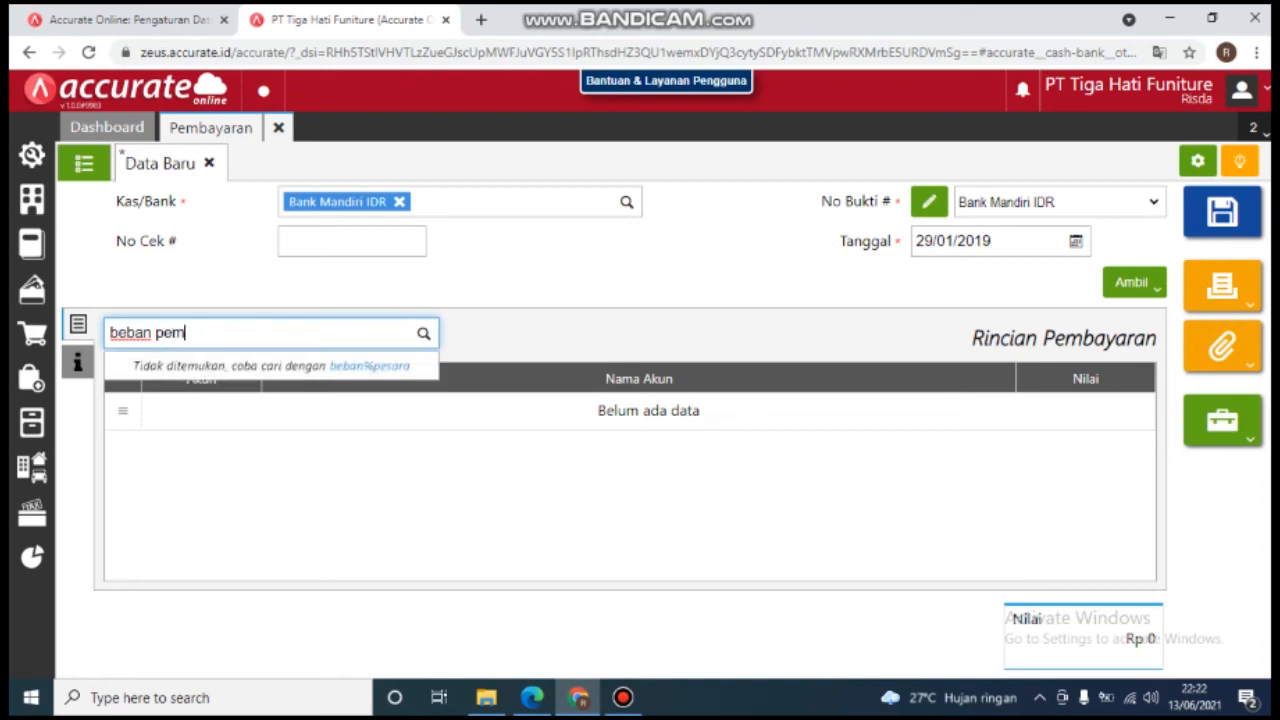
type("asaran")
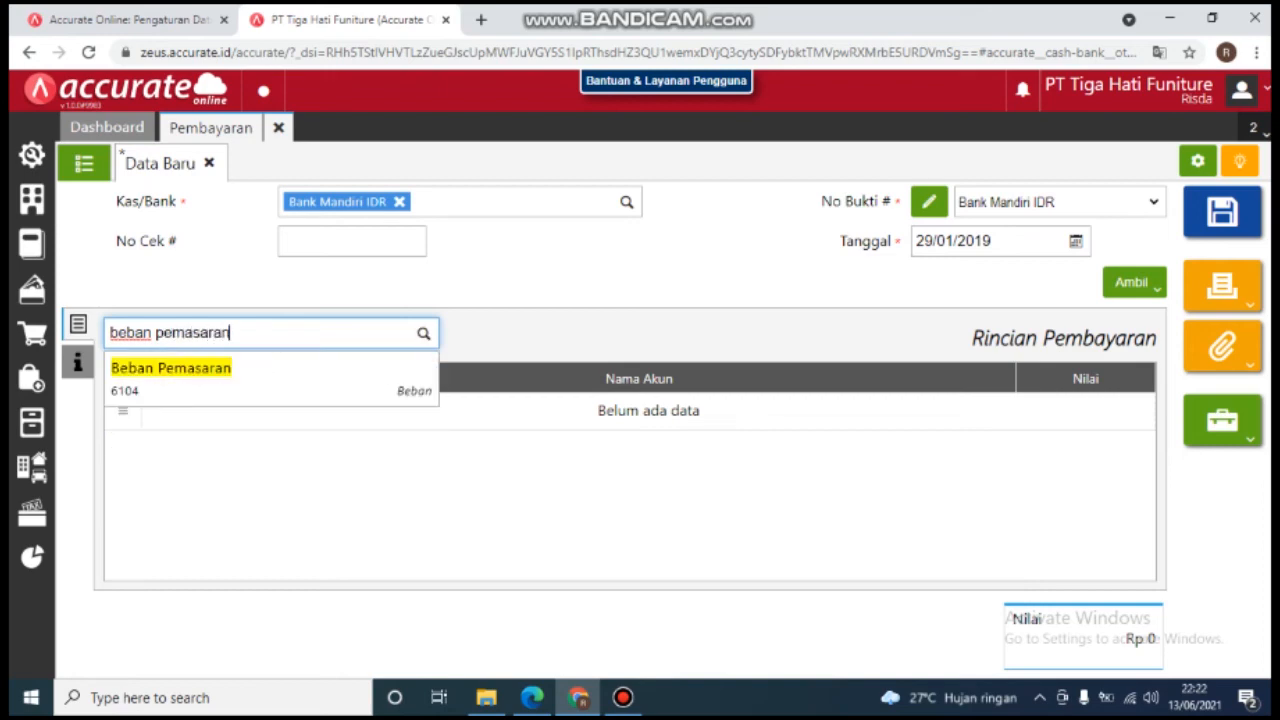
key("Return")
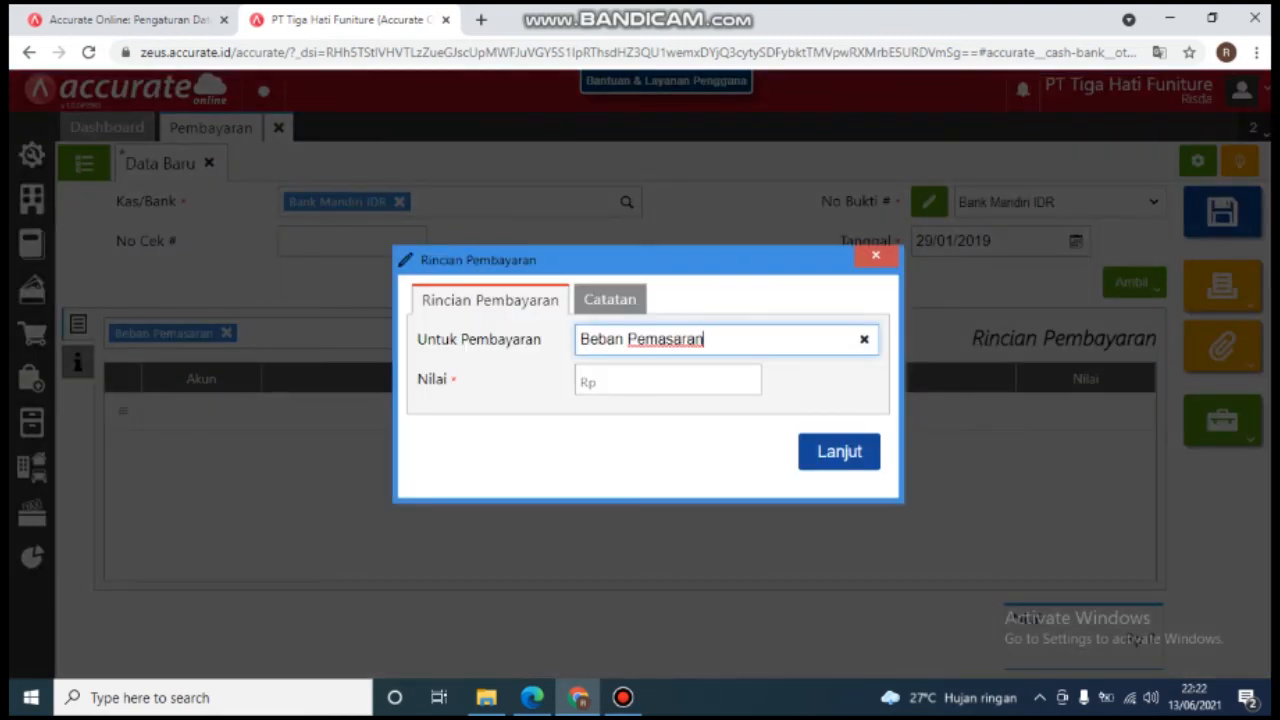
key("Tab")
type("1 000 ")
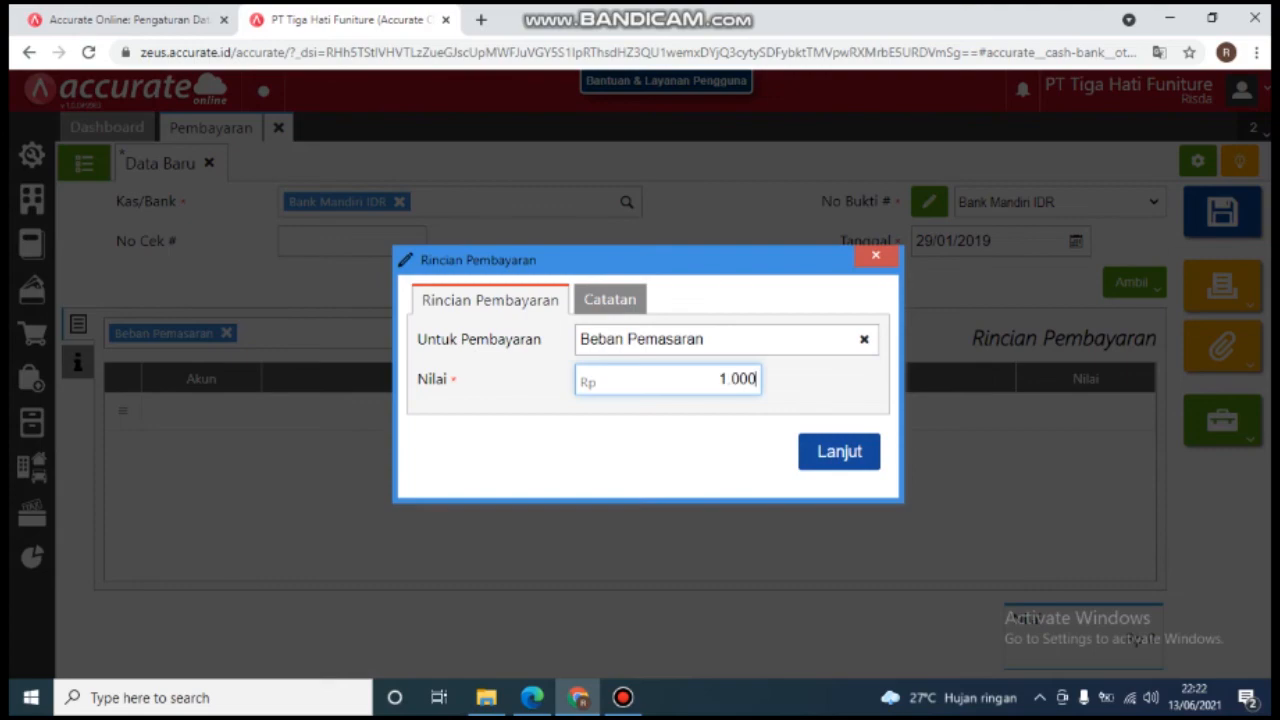
type("000")
key("Return")
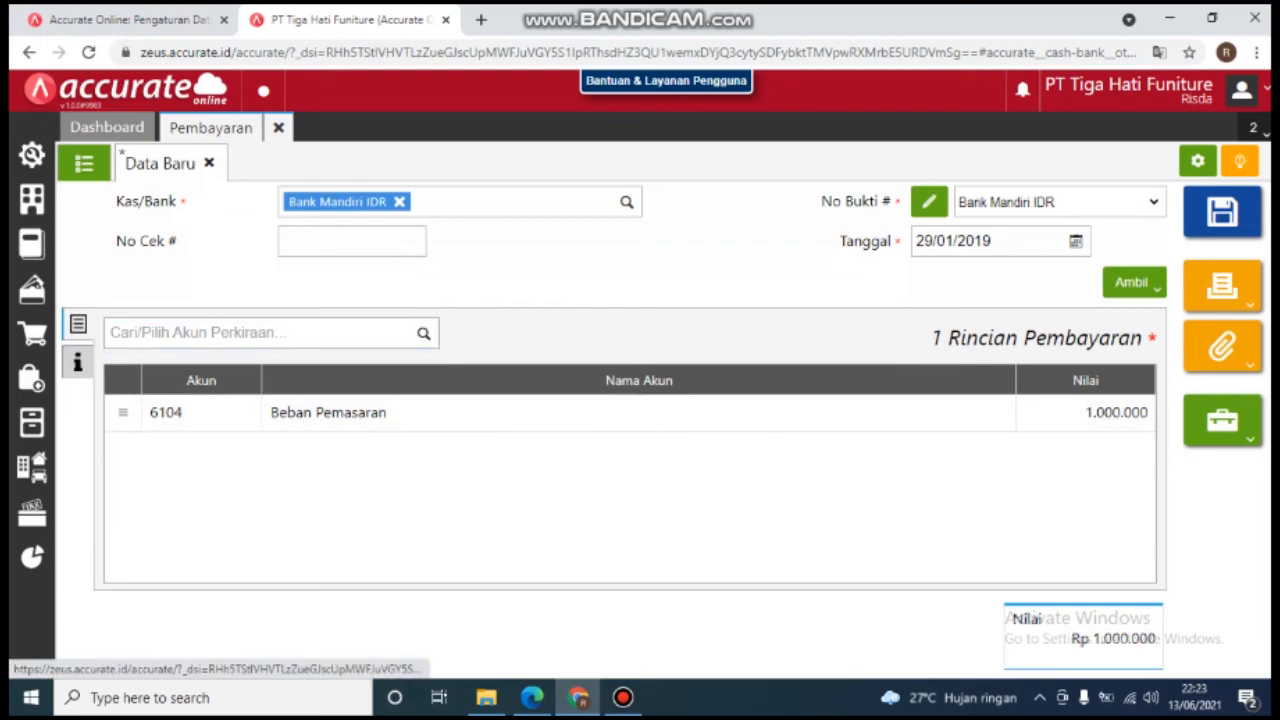
left_click(78, 362)
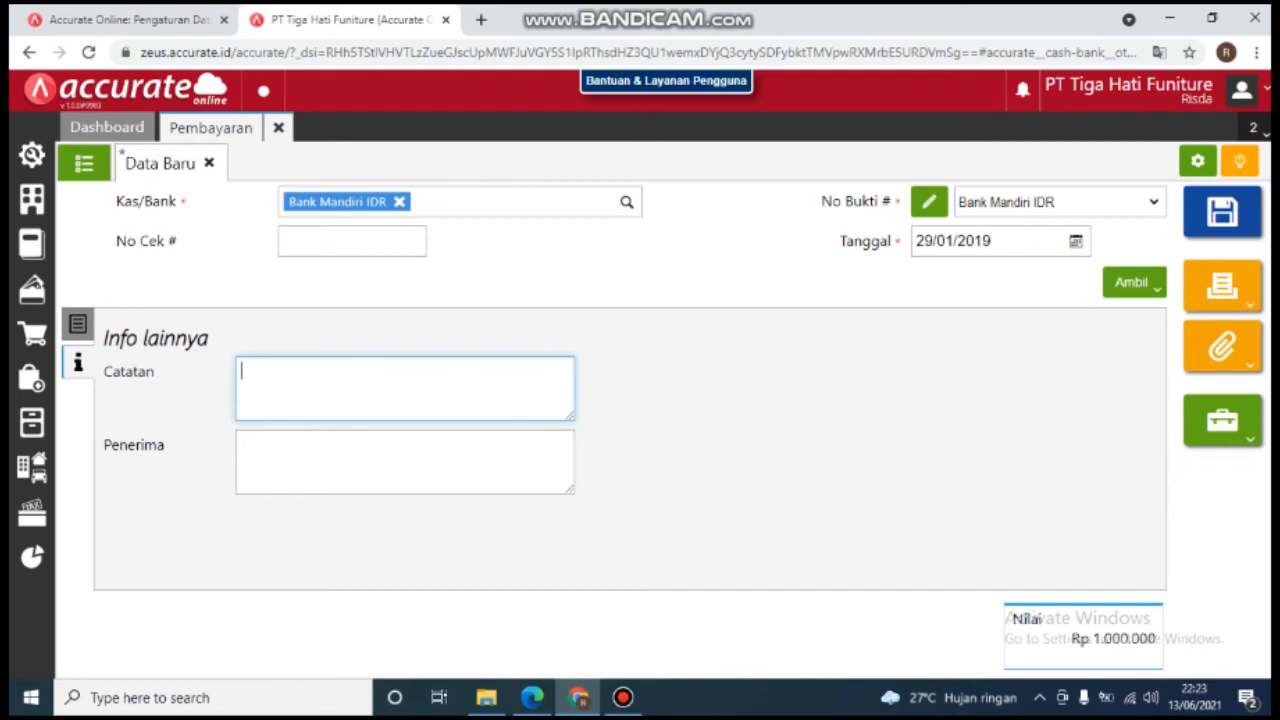
Step: Note the payment 'Biaya Cetak Brosur Januari 2019', save it as 110201.2019.01.00001, and close the form
type("Biaya Cetak B")
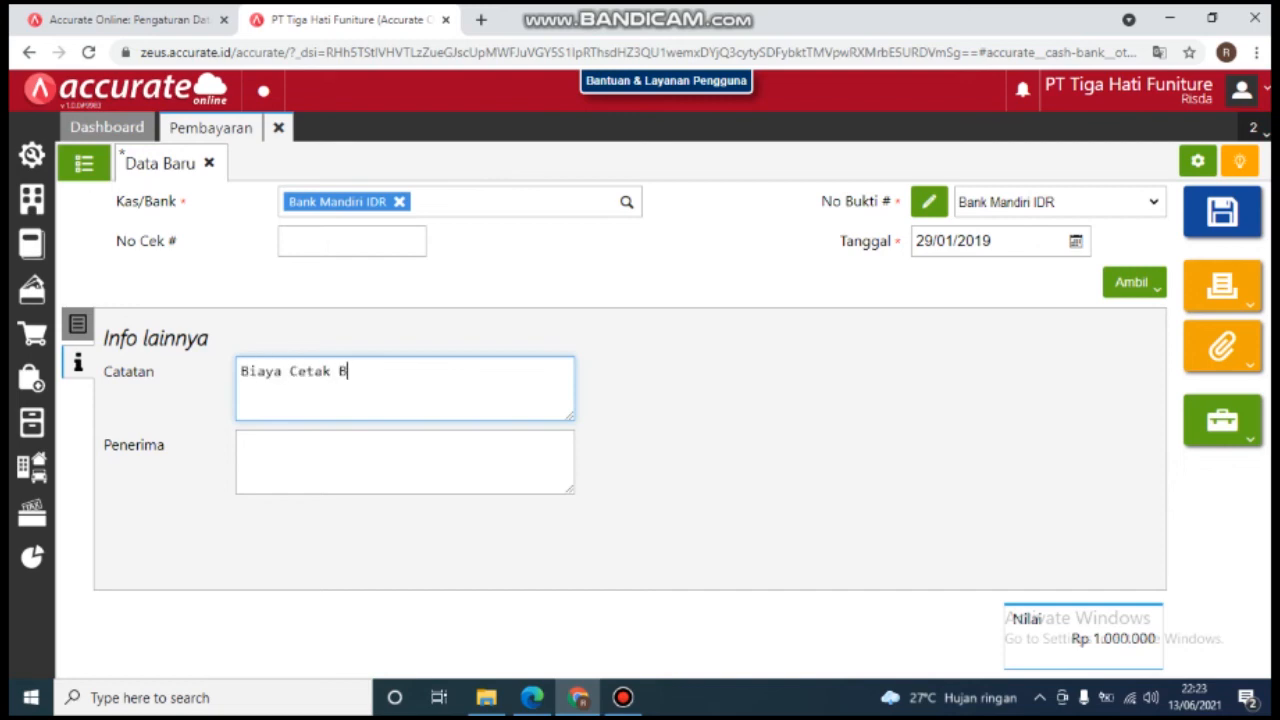
type("rosur ")
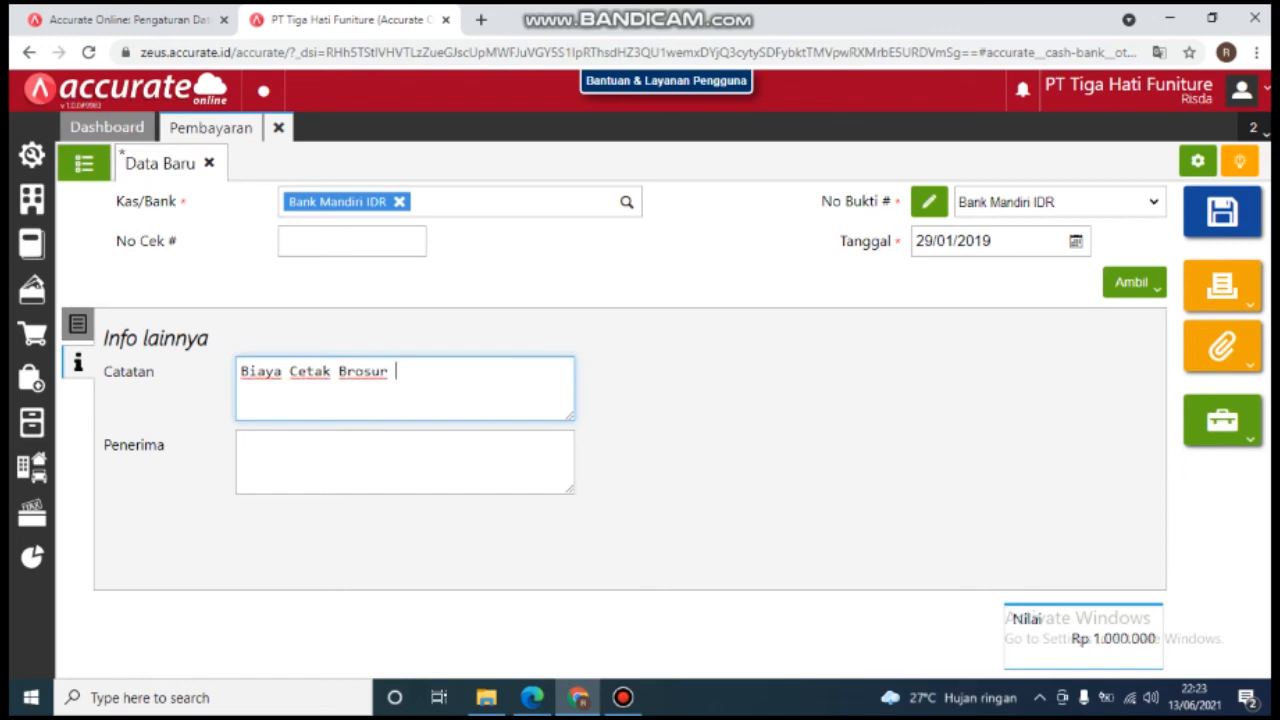
type("Januari 2019")
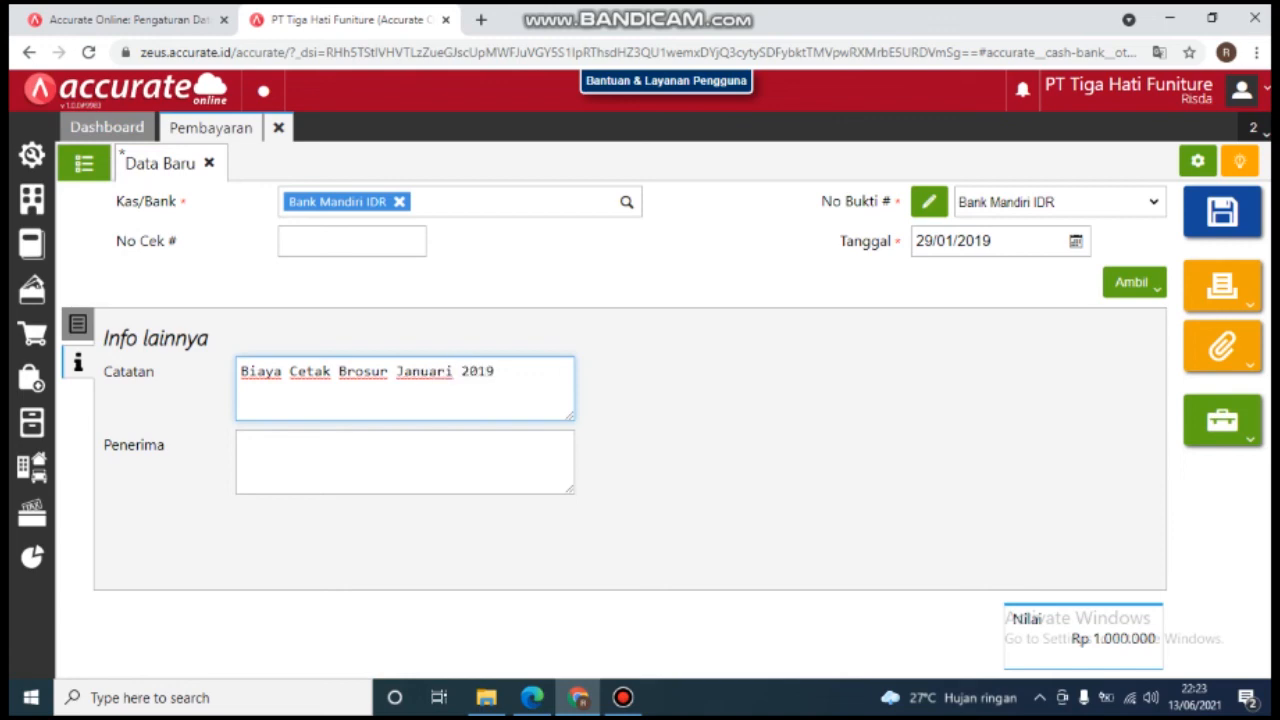
key("Tab")
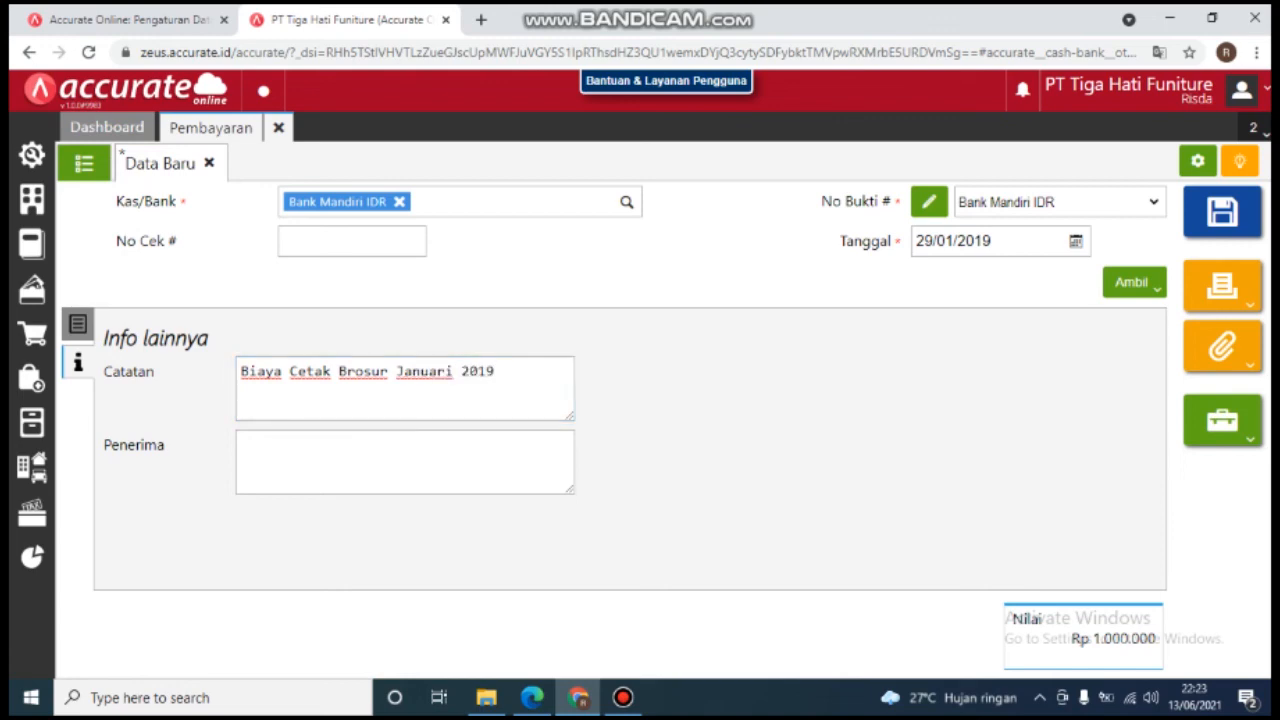
left_click(1222, 211)
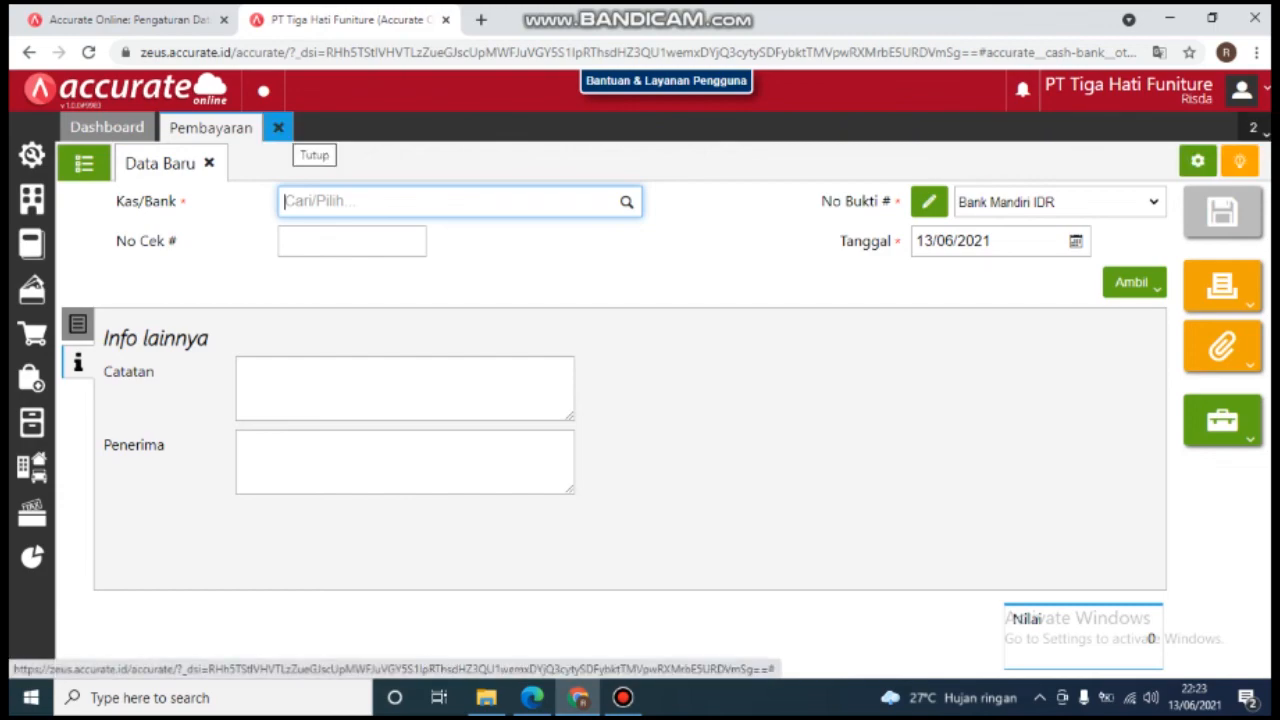
left_click(278, 127)
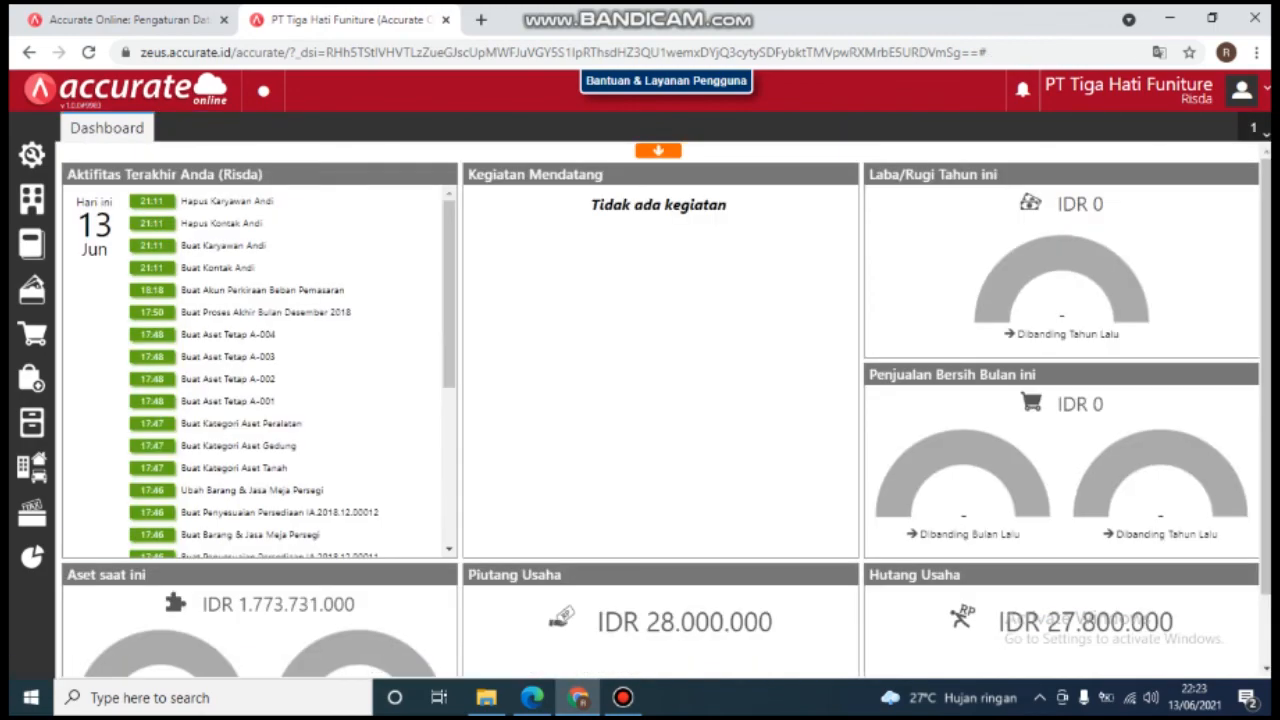
Step: Read the PDF task on paying Rp 10.500.000 Hutang Biaya, then return to Accurate Online
mouse_move(531, 697)
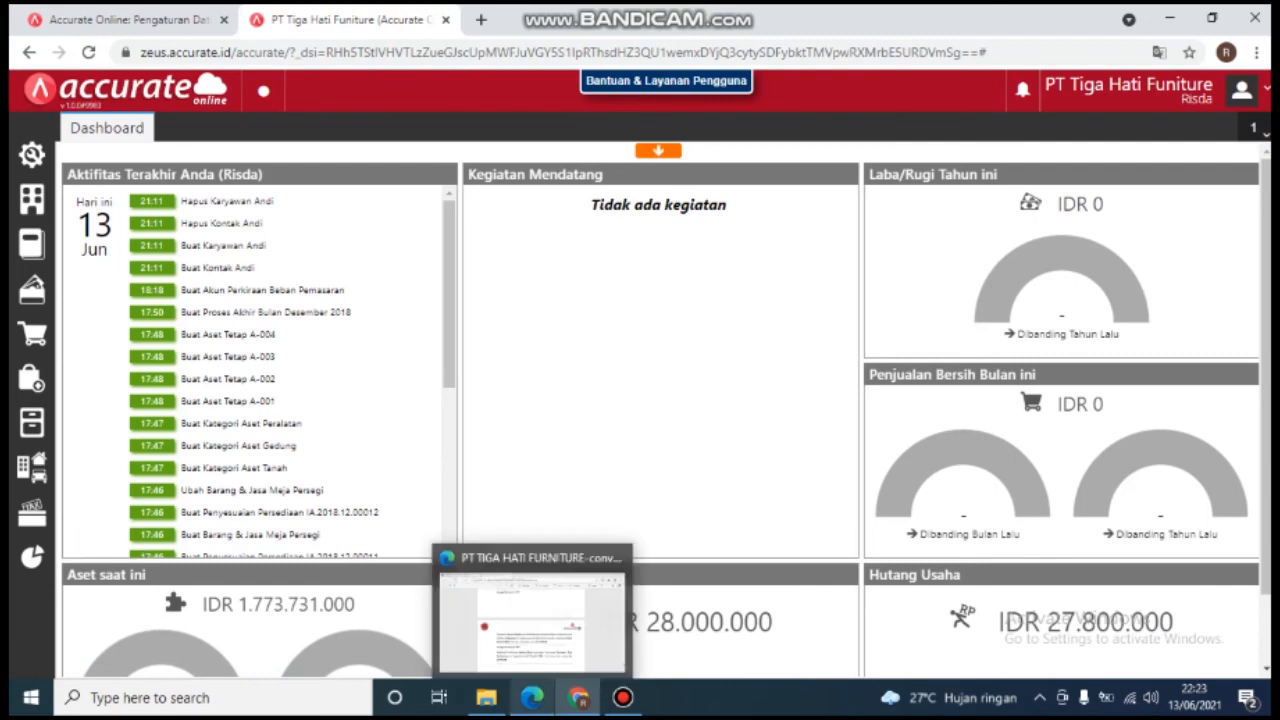
left_click(534, 625)
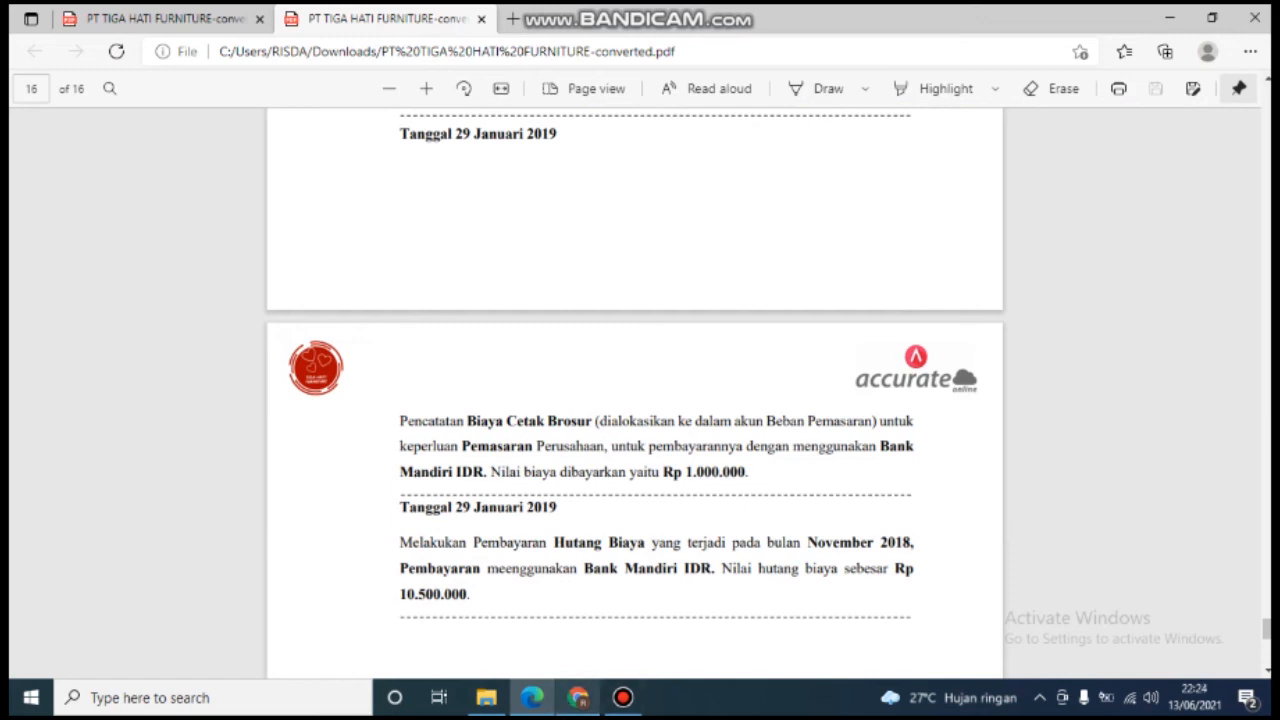
left_click(578, 697)
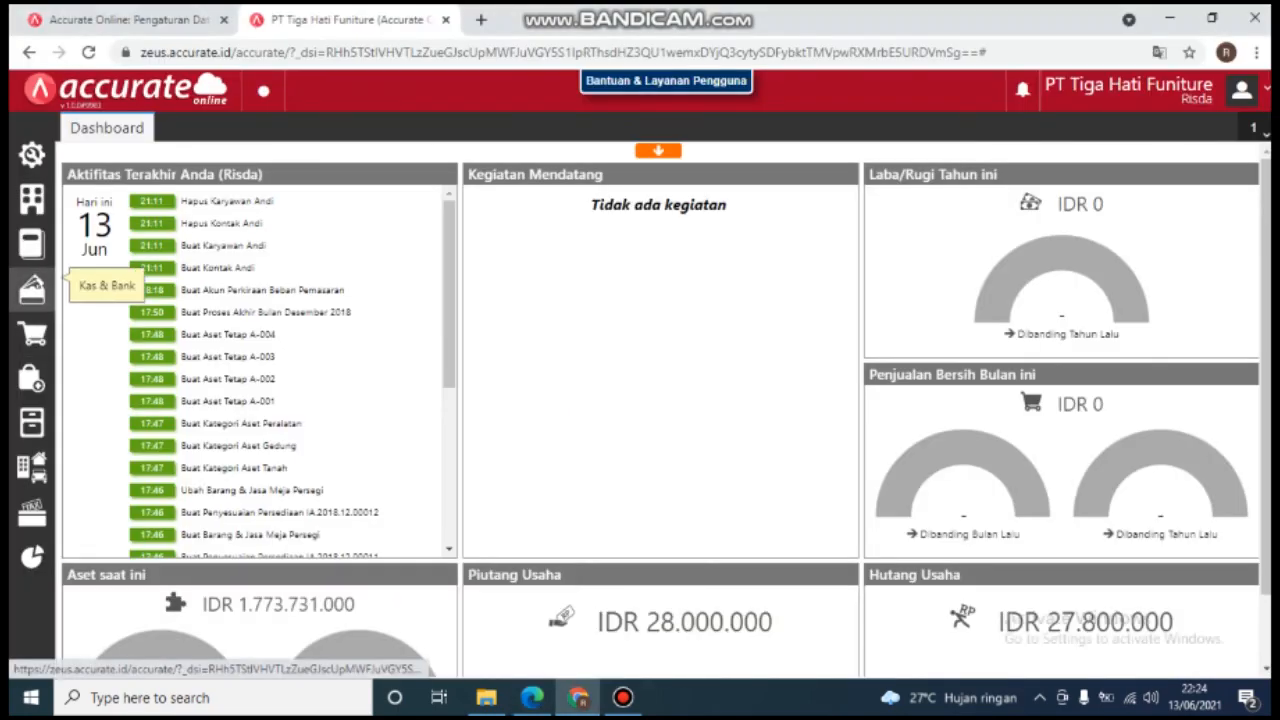
Step: Start another Pembayaran from Bank Mandiri IDR dated 29/01/2019
left_click(32, 289)
left_click(120, 360)
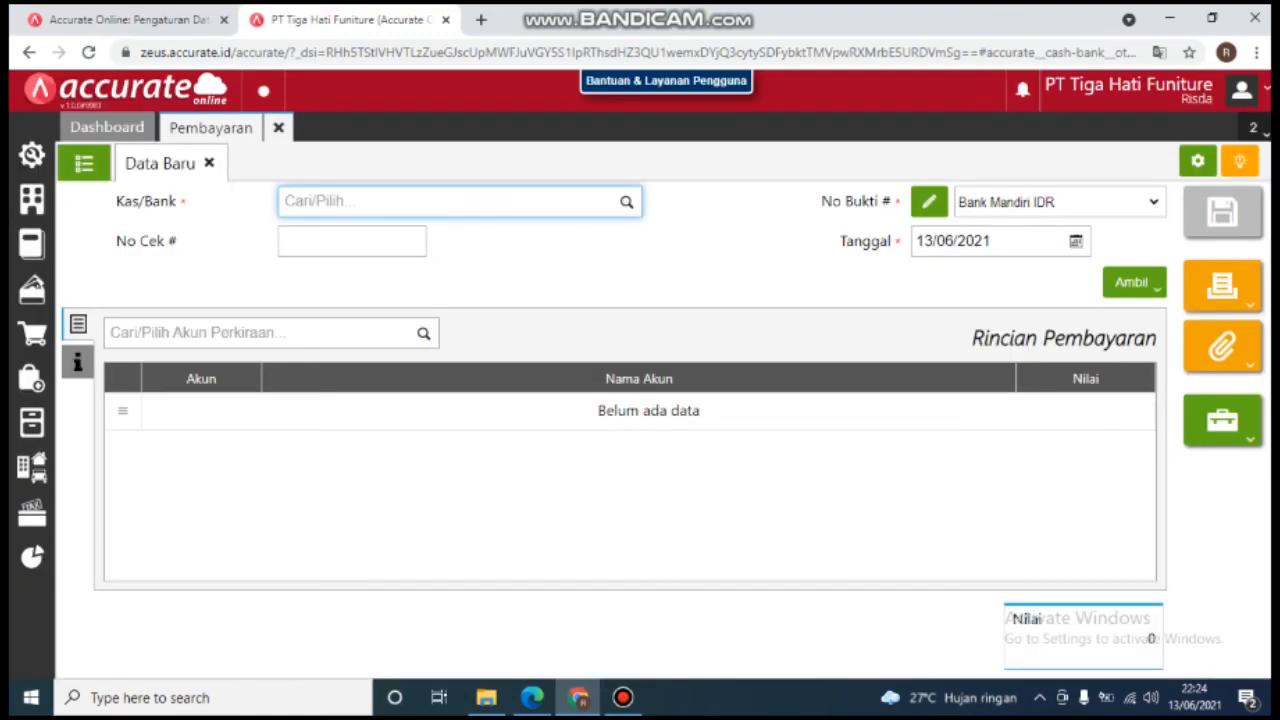
type("Ma")
key("Down")
key("Return")
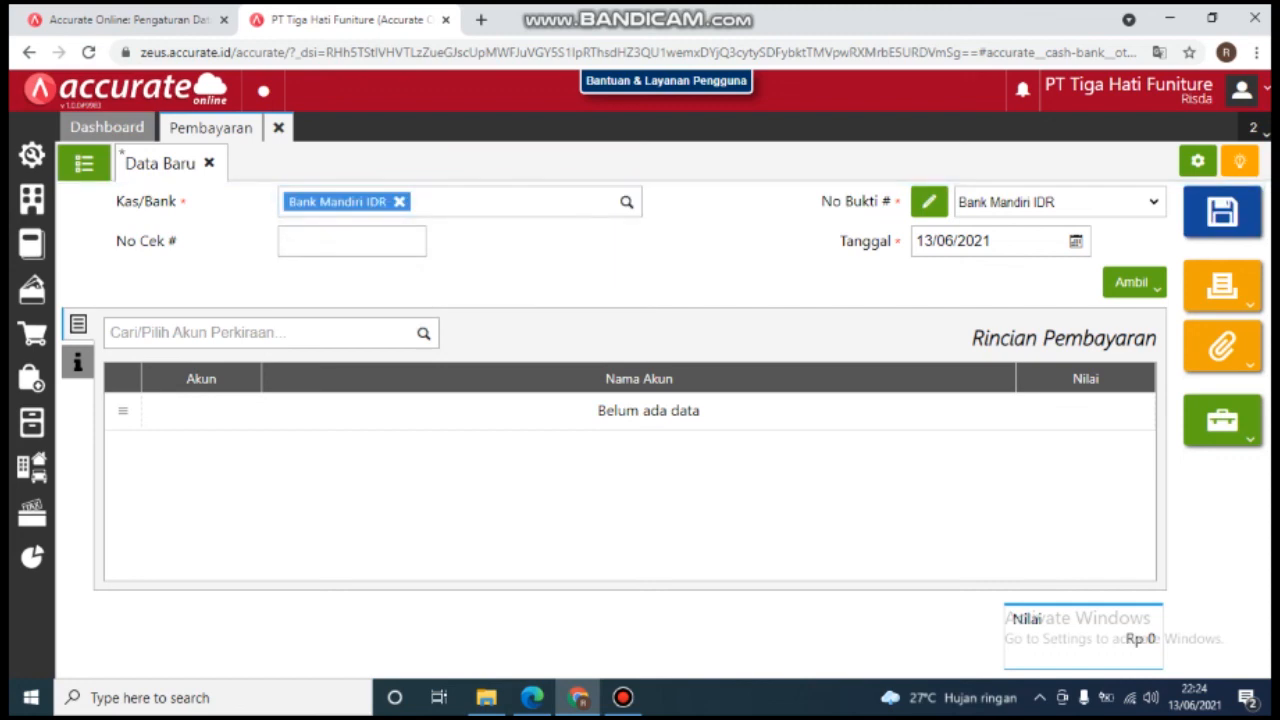
left_click(990, 241)
type("29/")
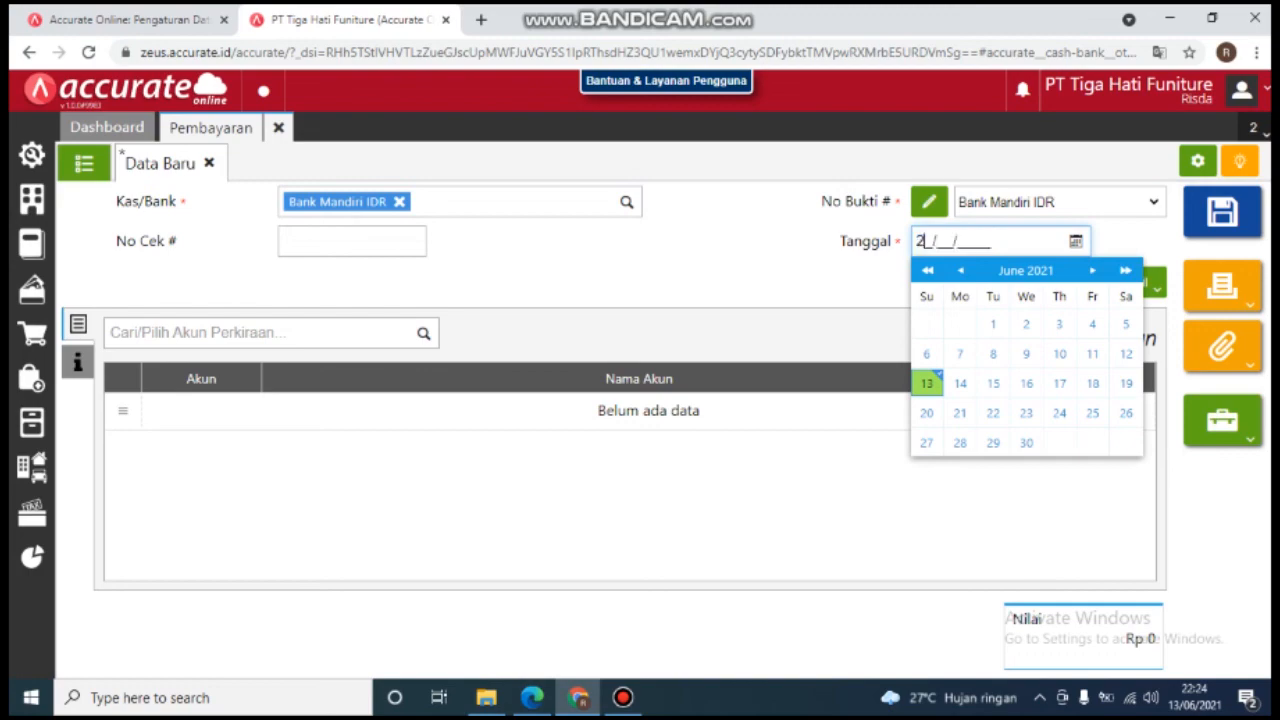
type("01/2019")
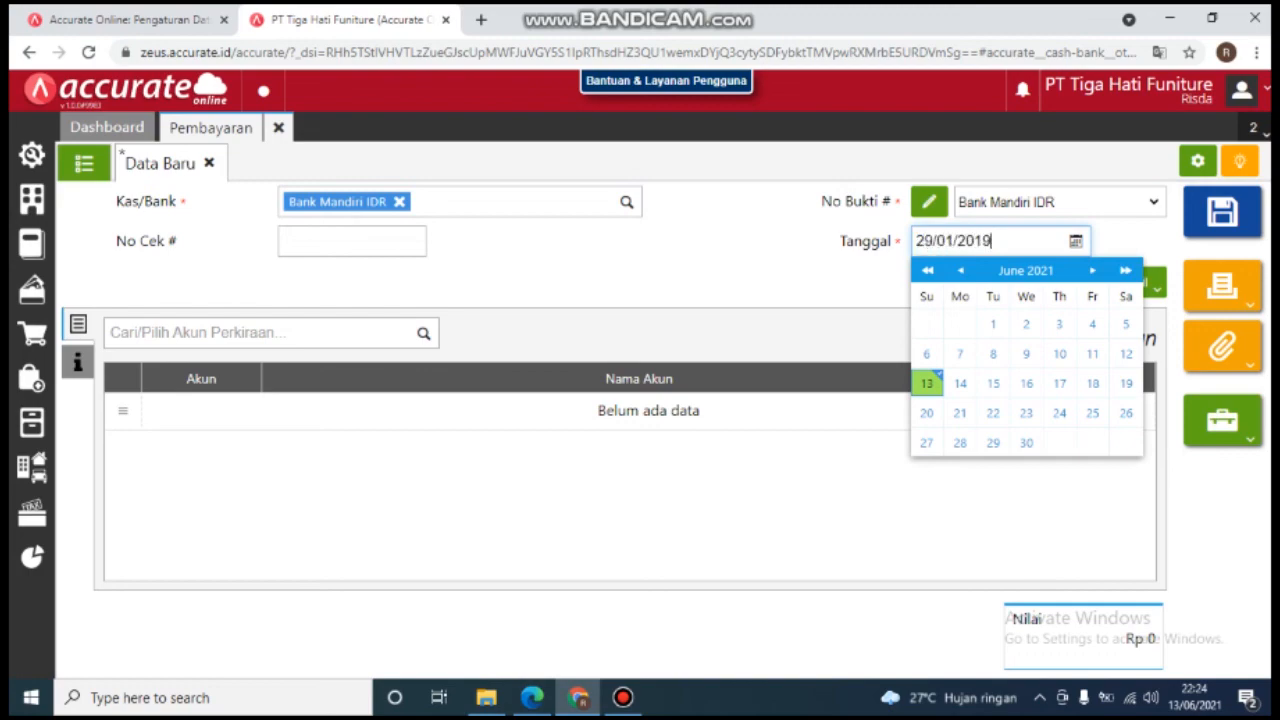
key("Tab")
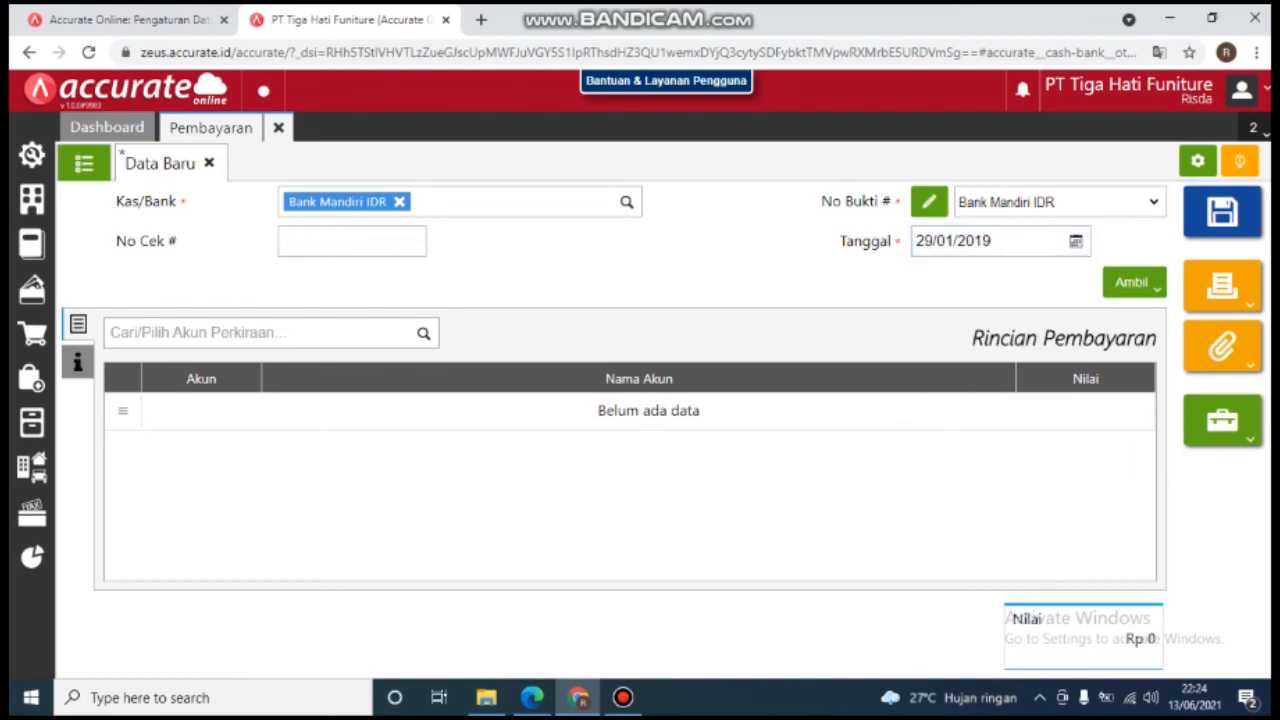
Step: Add a 210401 Hutang Biaya line for 10.500.000 to the payment
left_click(260, 333)
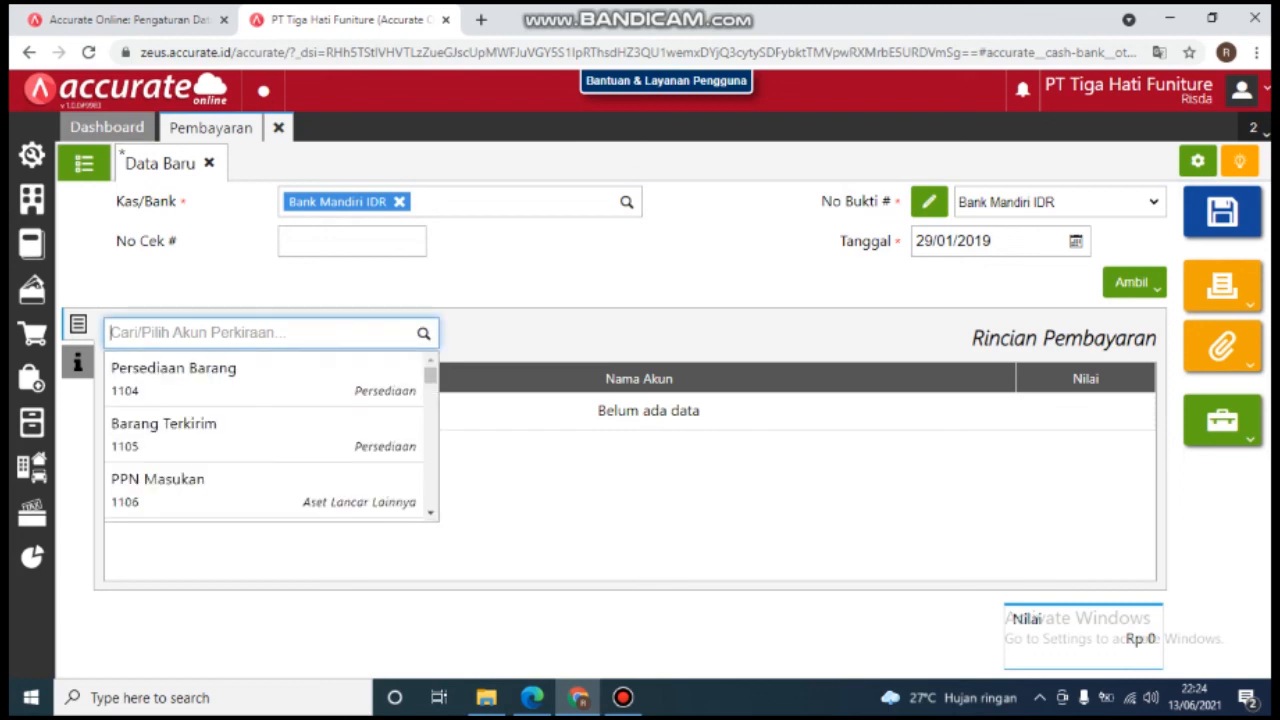
type("Hutang")
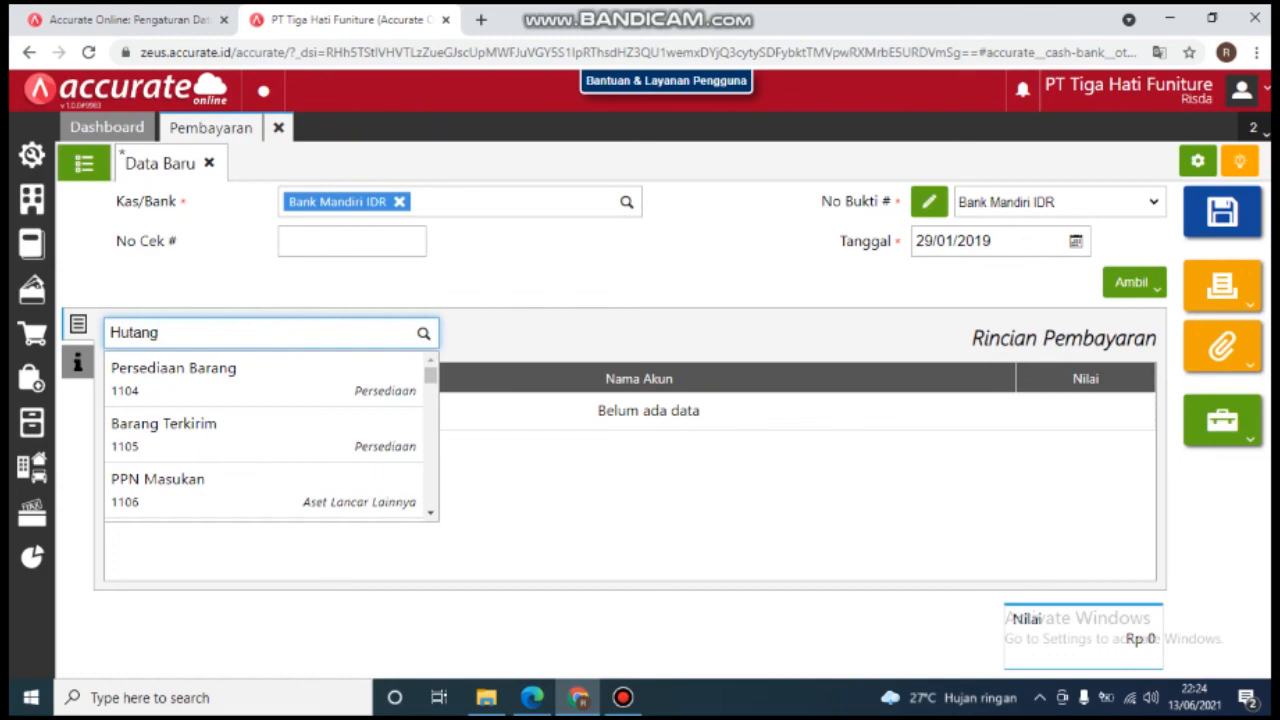
key("Down")
key("Down")
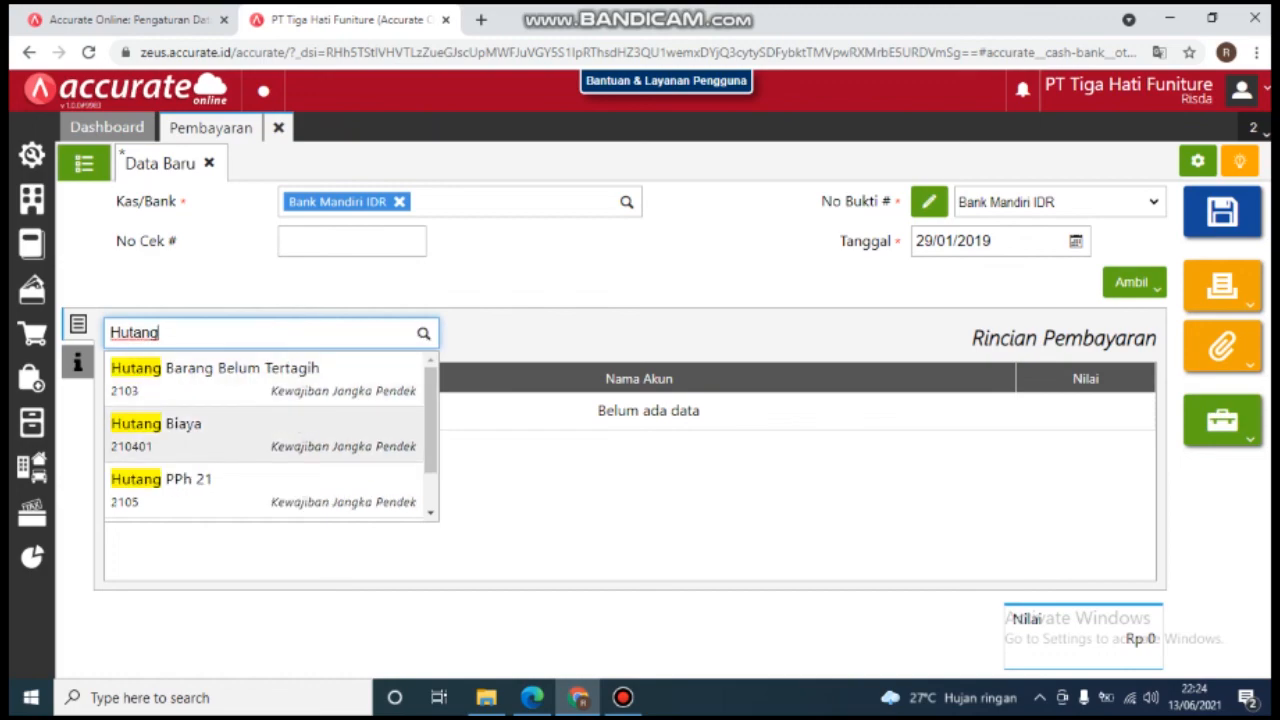
key("Return")
key("Escape")
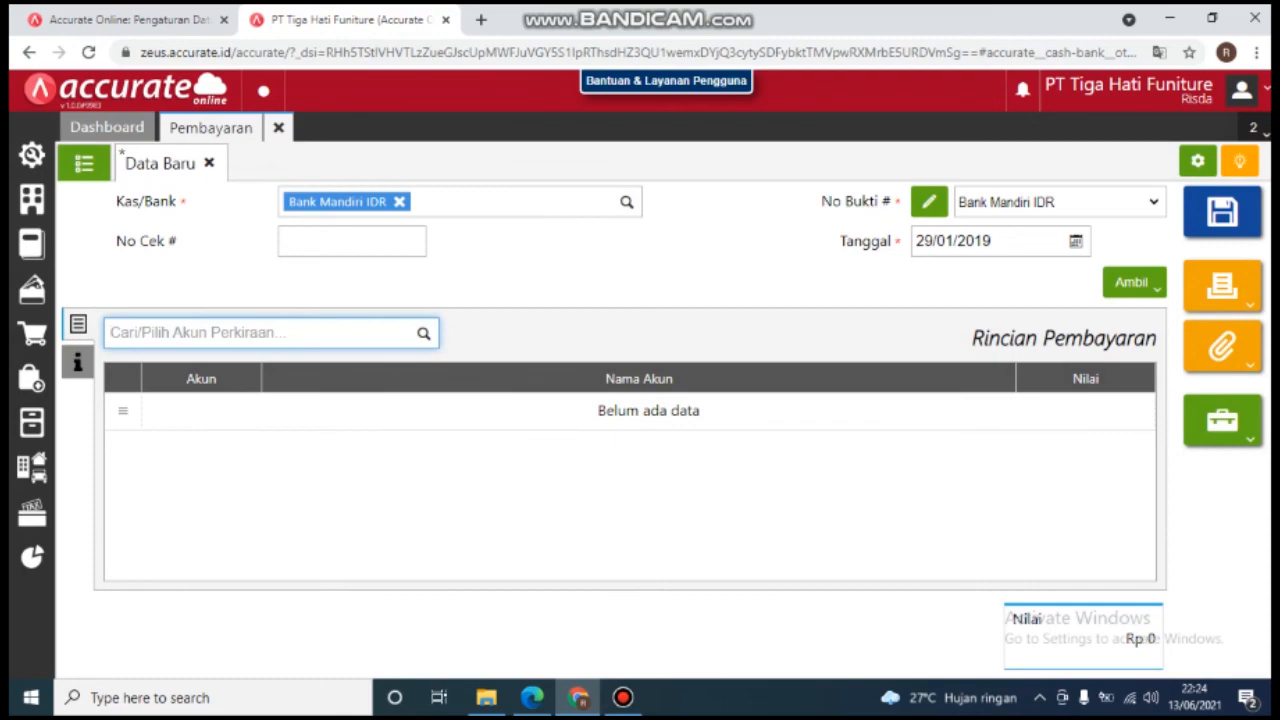
type("hutang")
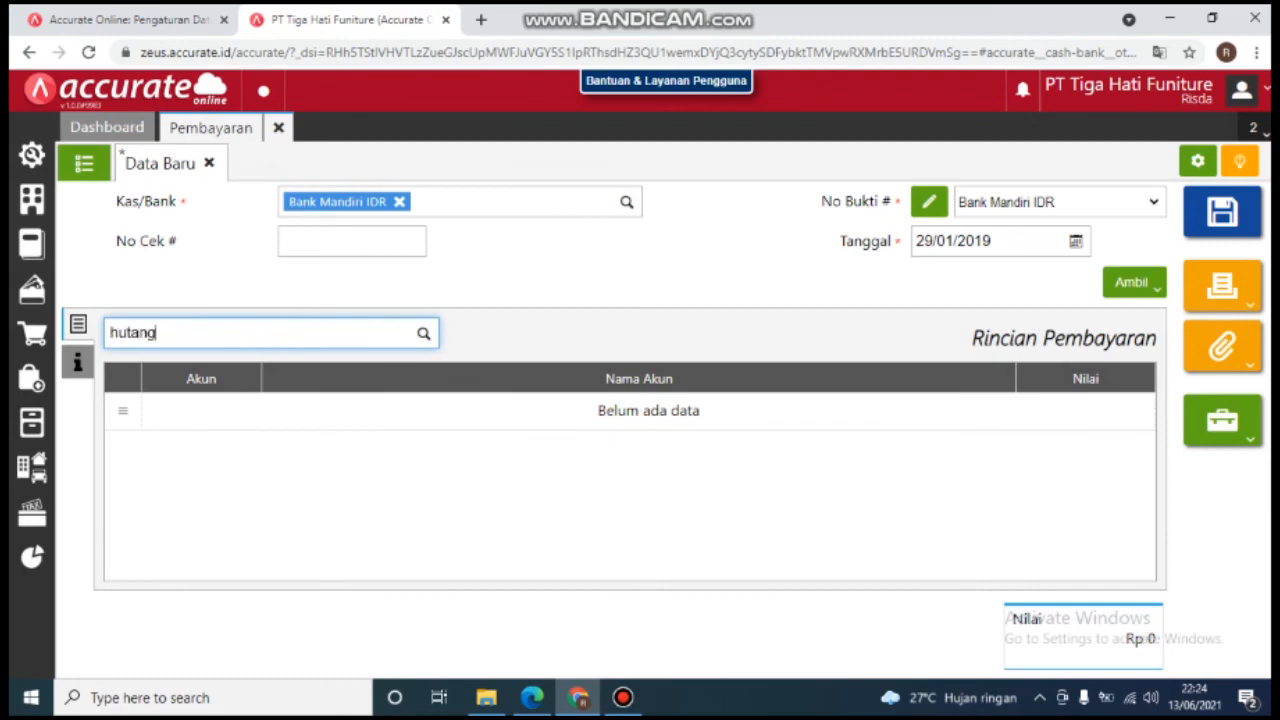
key("Down")
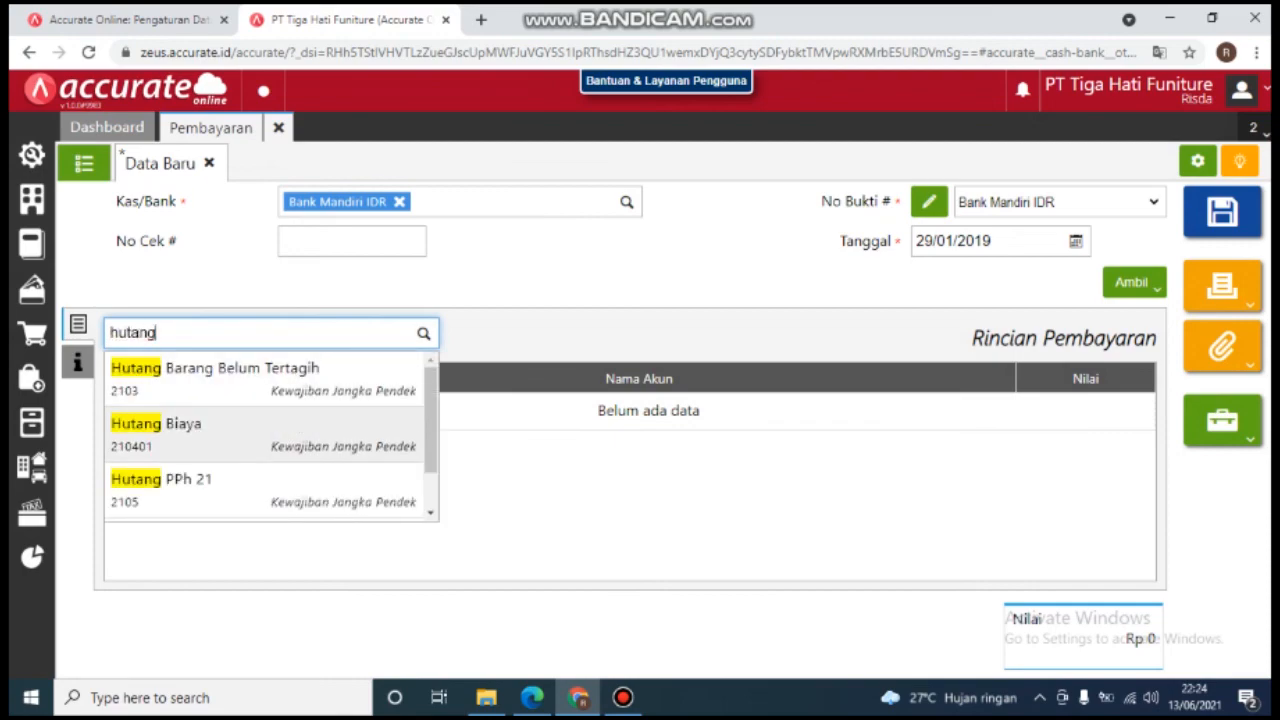
key("Return")
key("Tab")
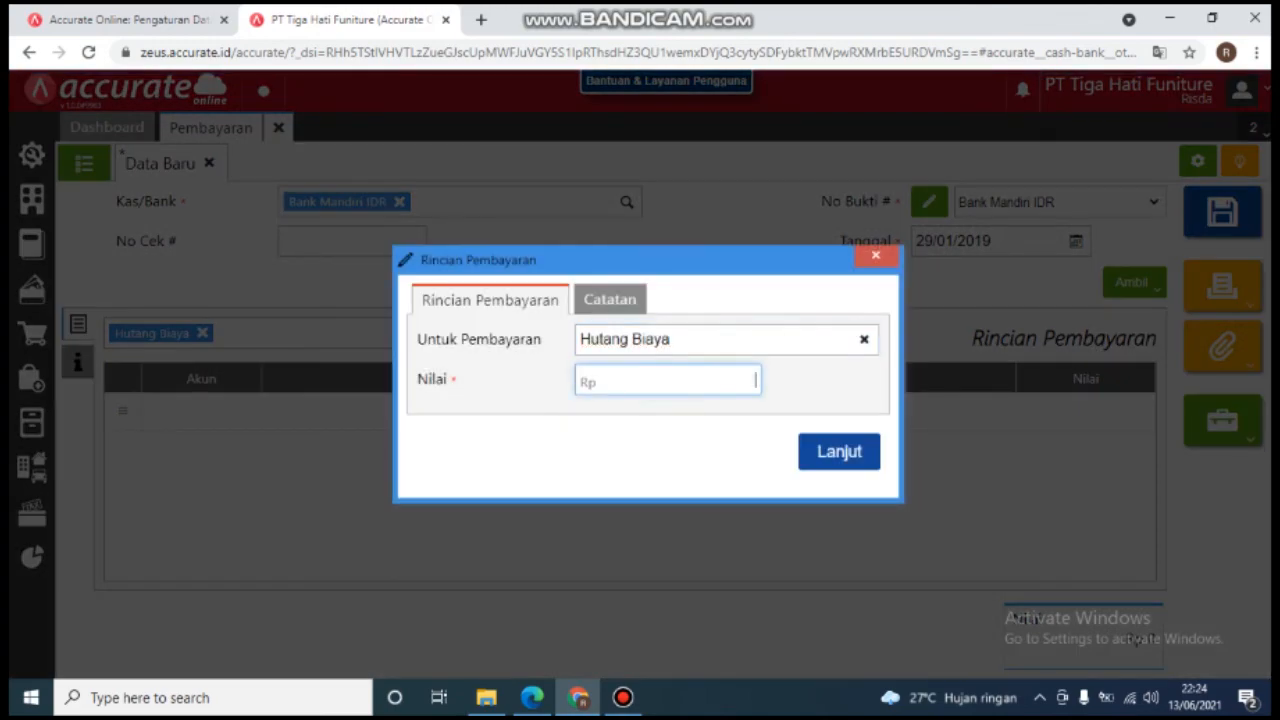
type("10.500.000")
key("Tab")
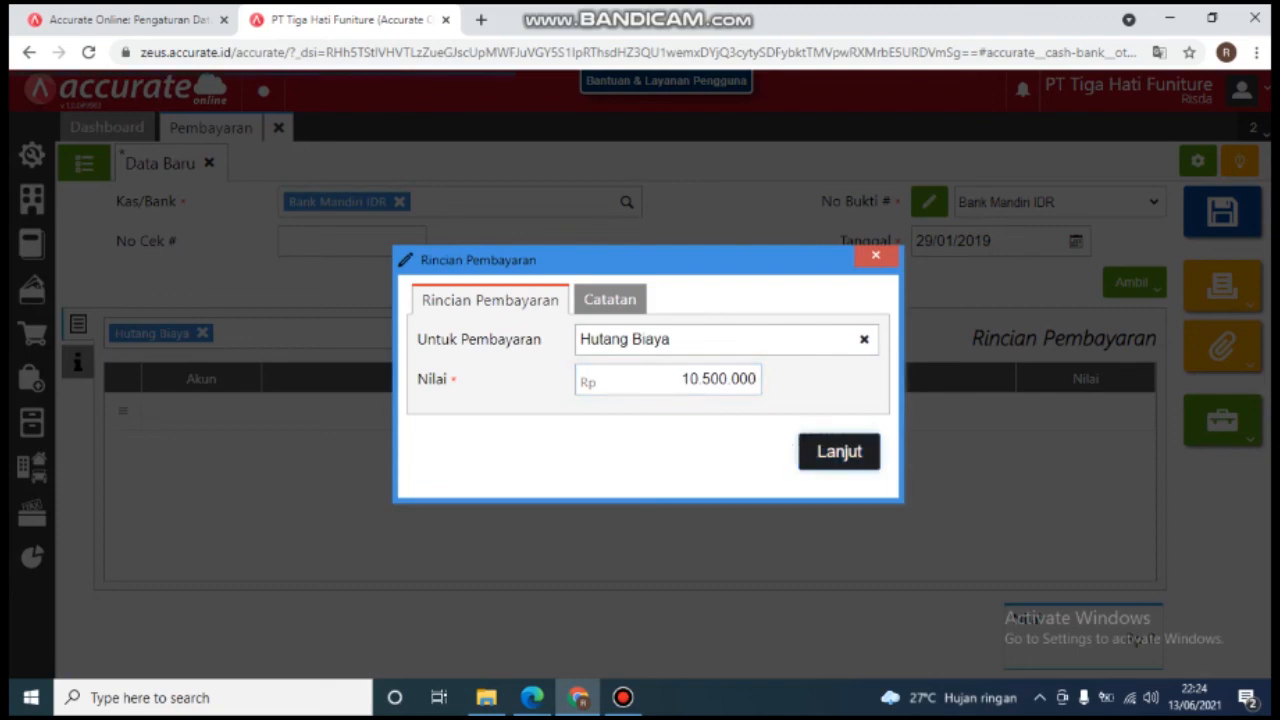
key("Return")
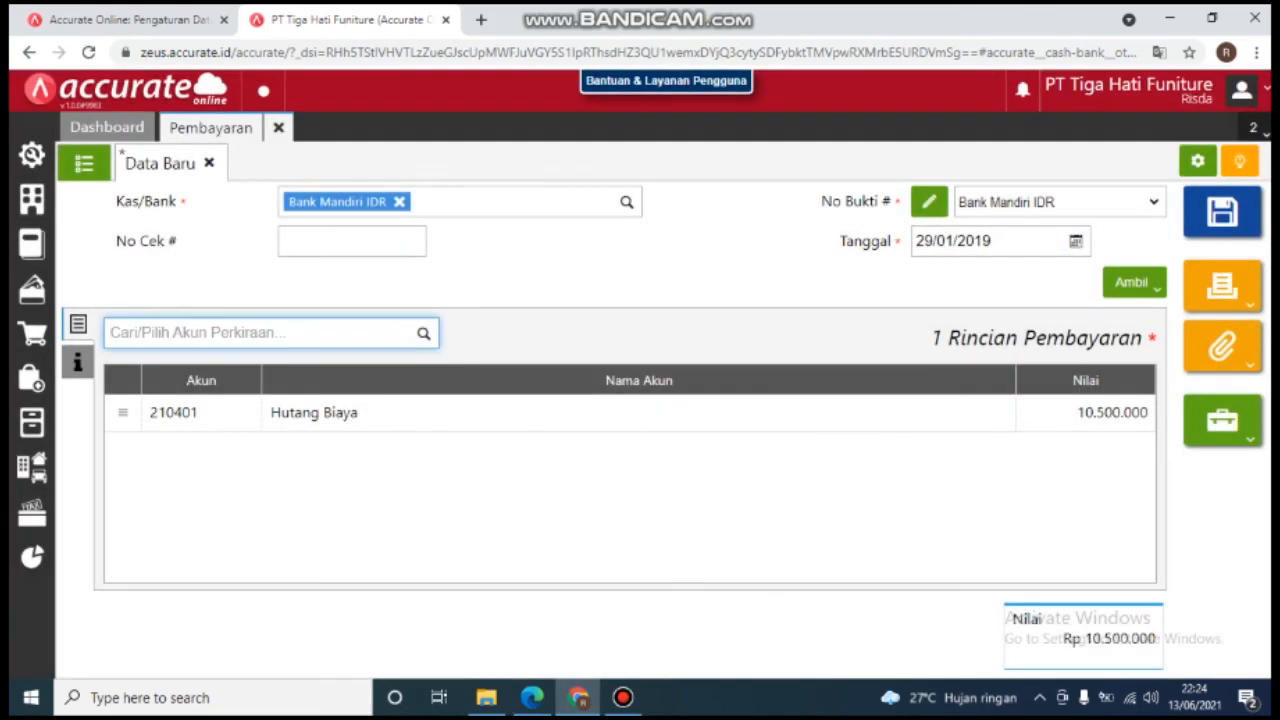
Step: Enter the Catatan 'Pembayaran Hutang Biaya Desember 2018' on the Hutang Biaya payment and save
left_click(77, 362)
left_click(405, 388)
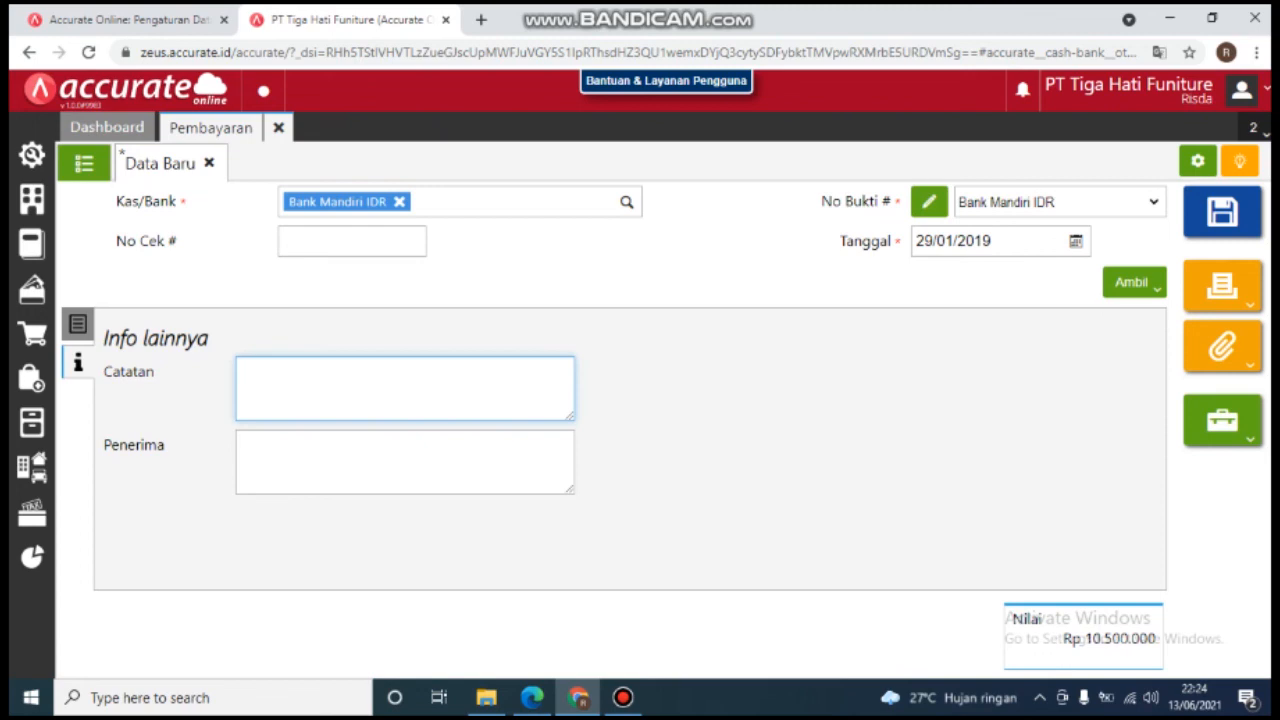
type("Pembayar")
type("an ")
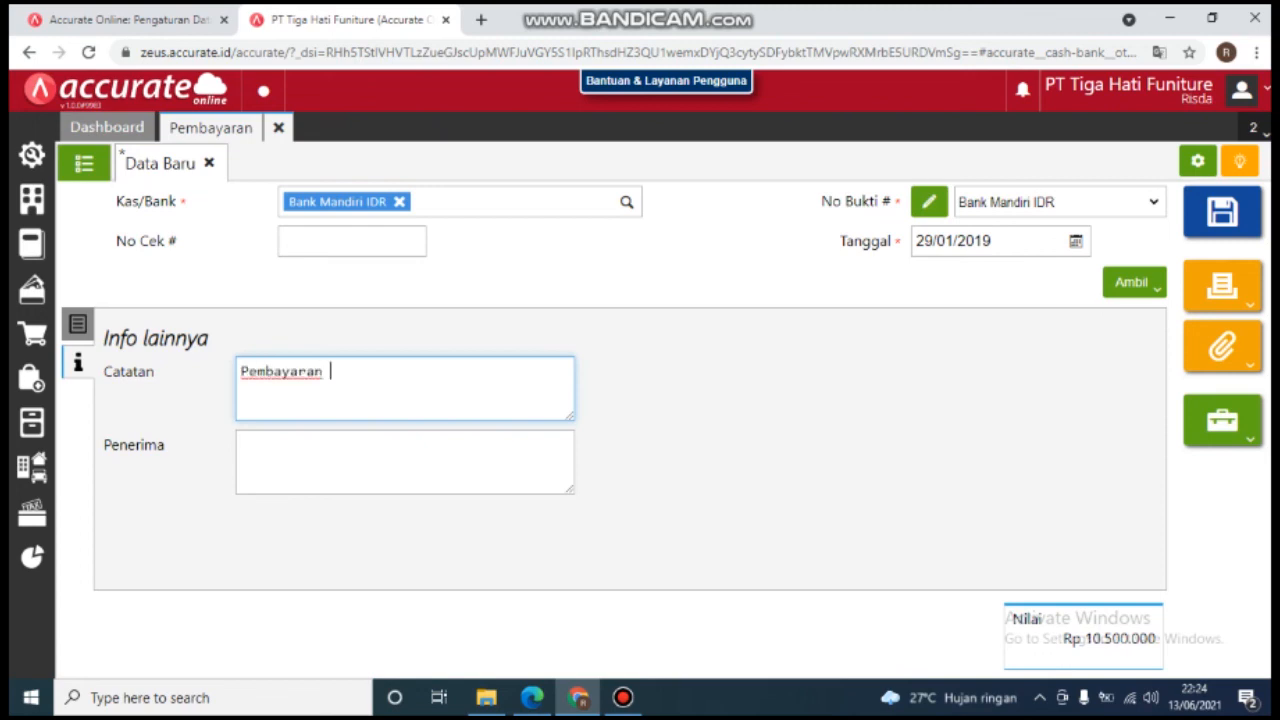
type("Hutang Biaya")
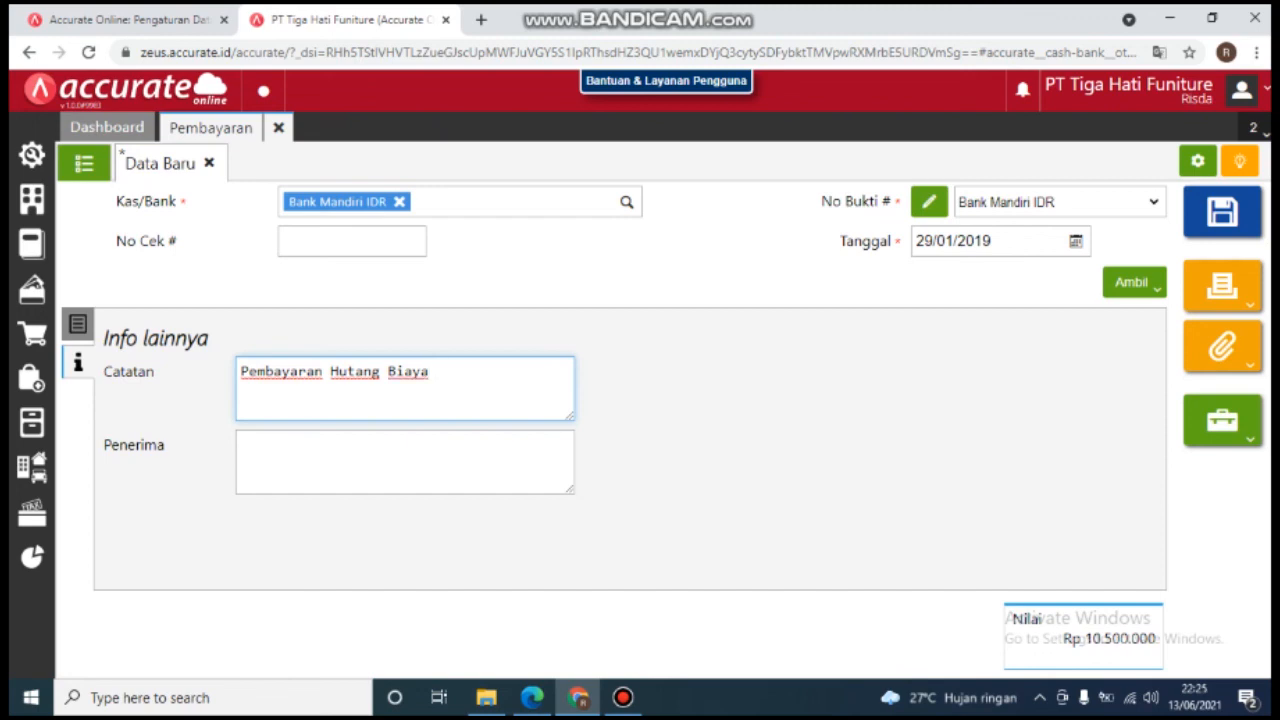
type(" Desember 2018")
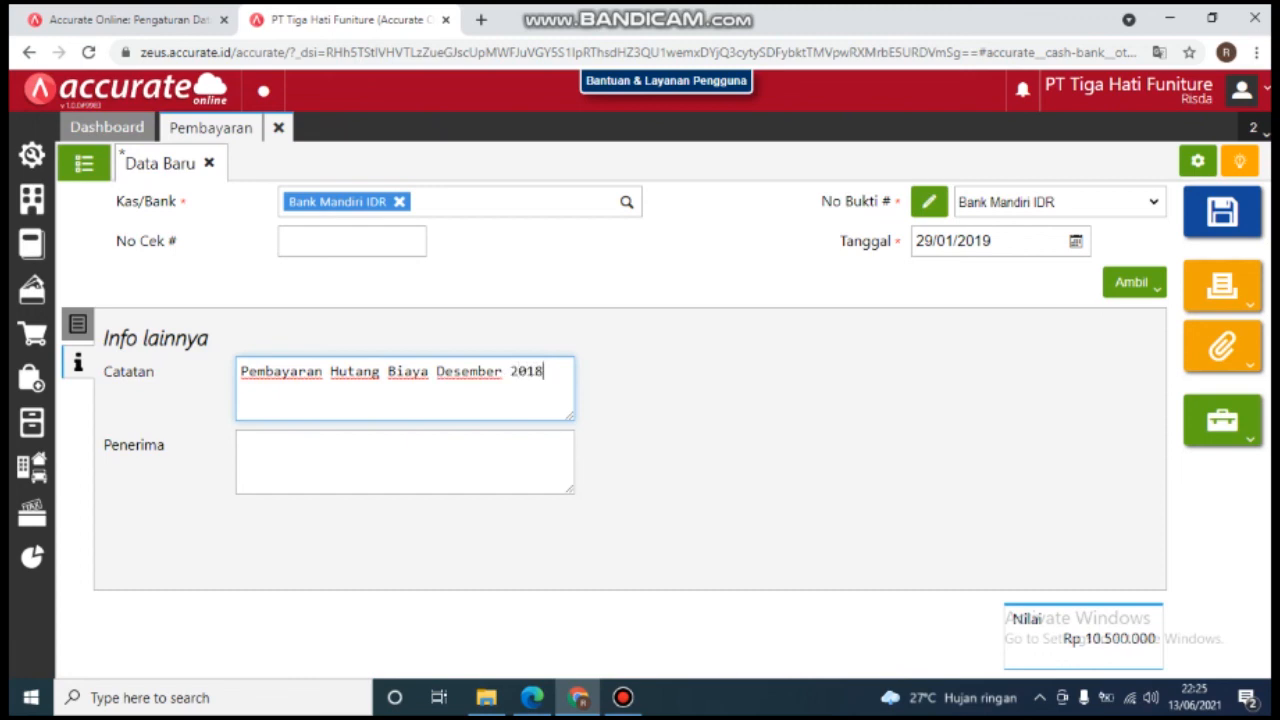
left_click(404, 460)
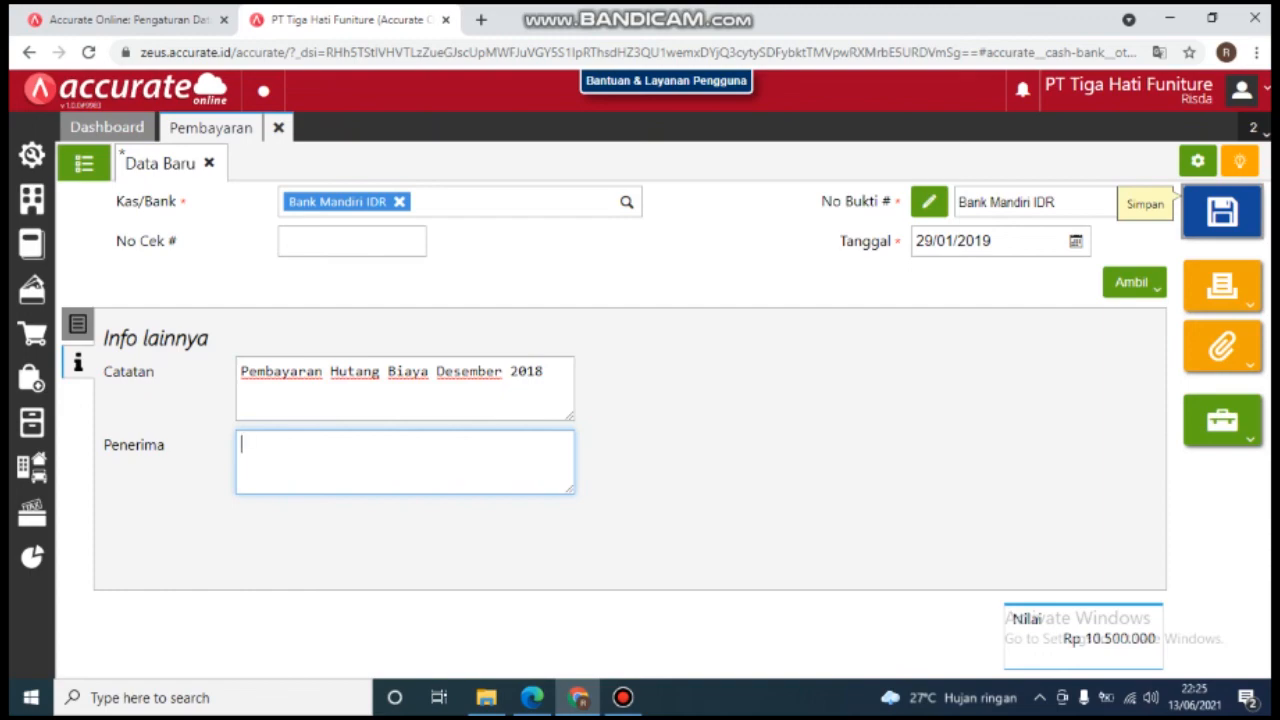
left_click(1222, 211)
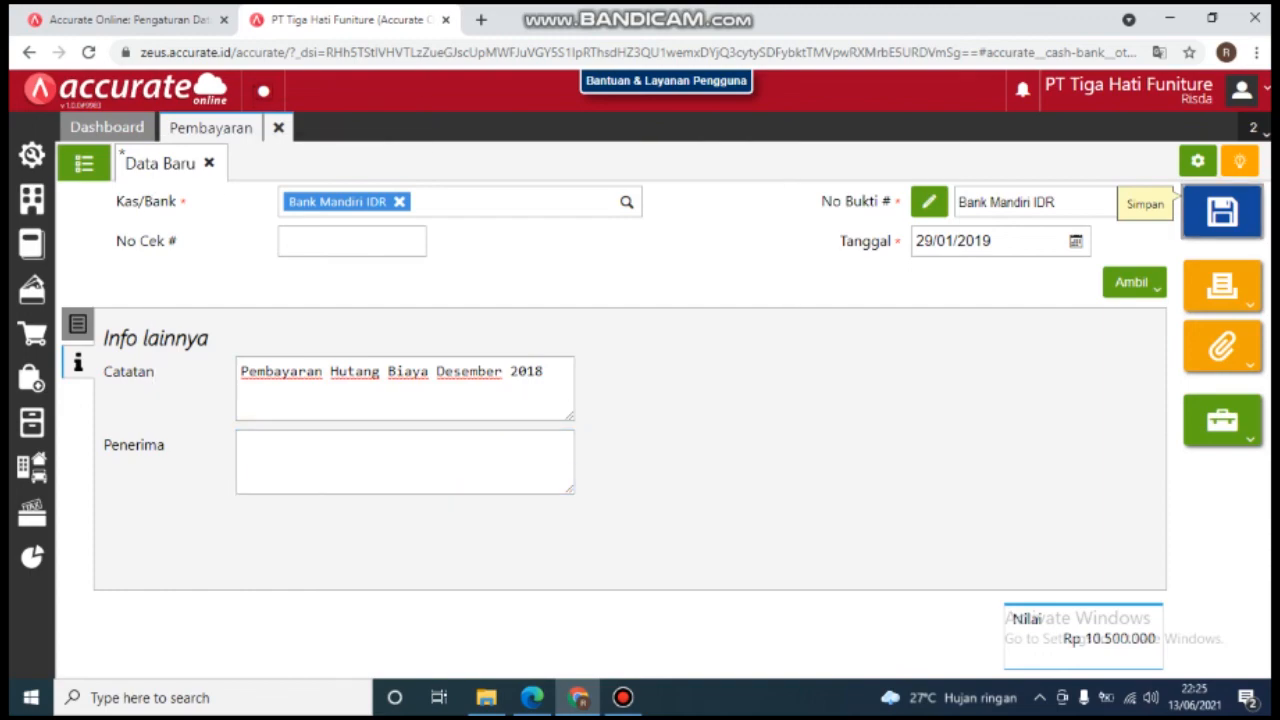